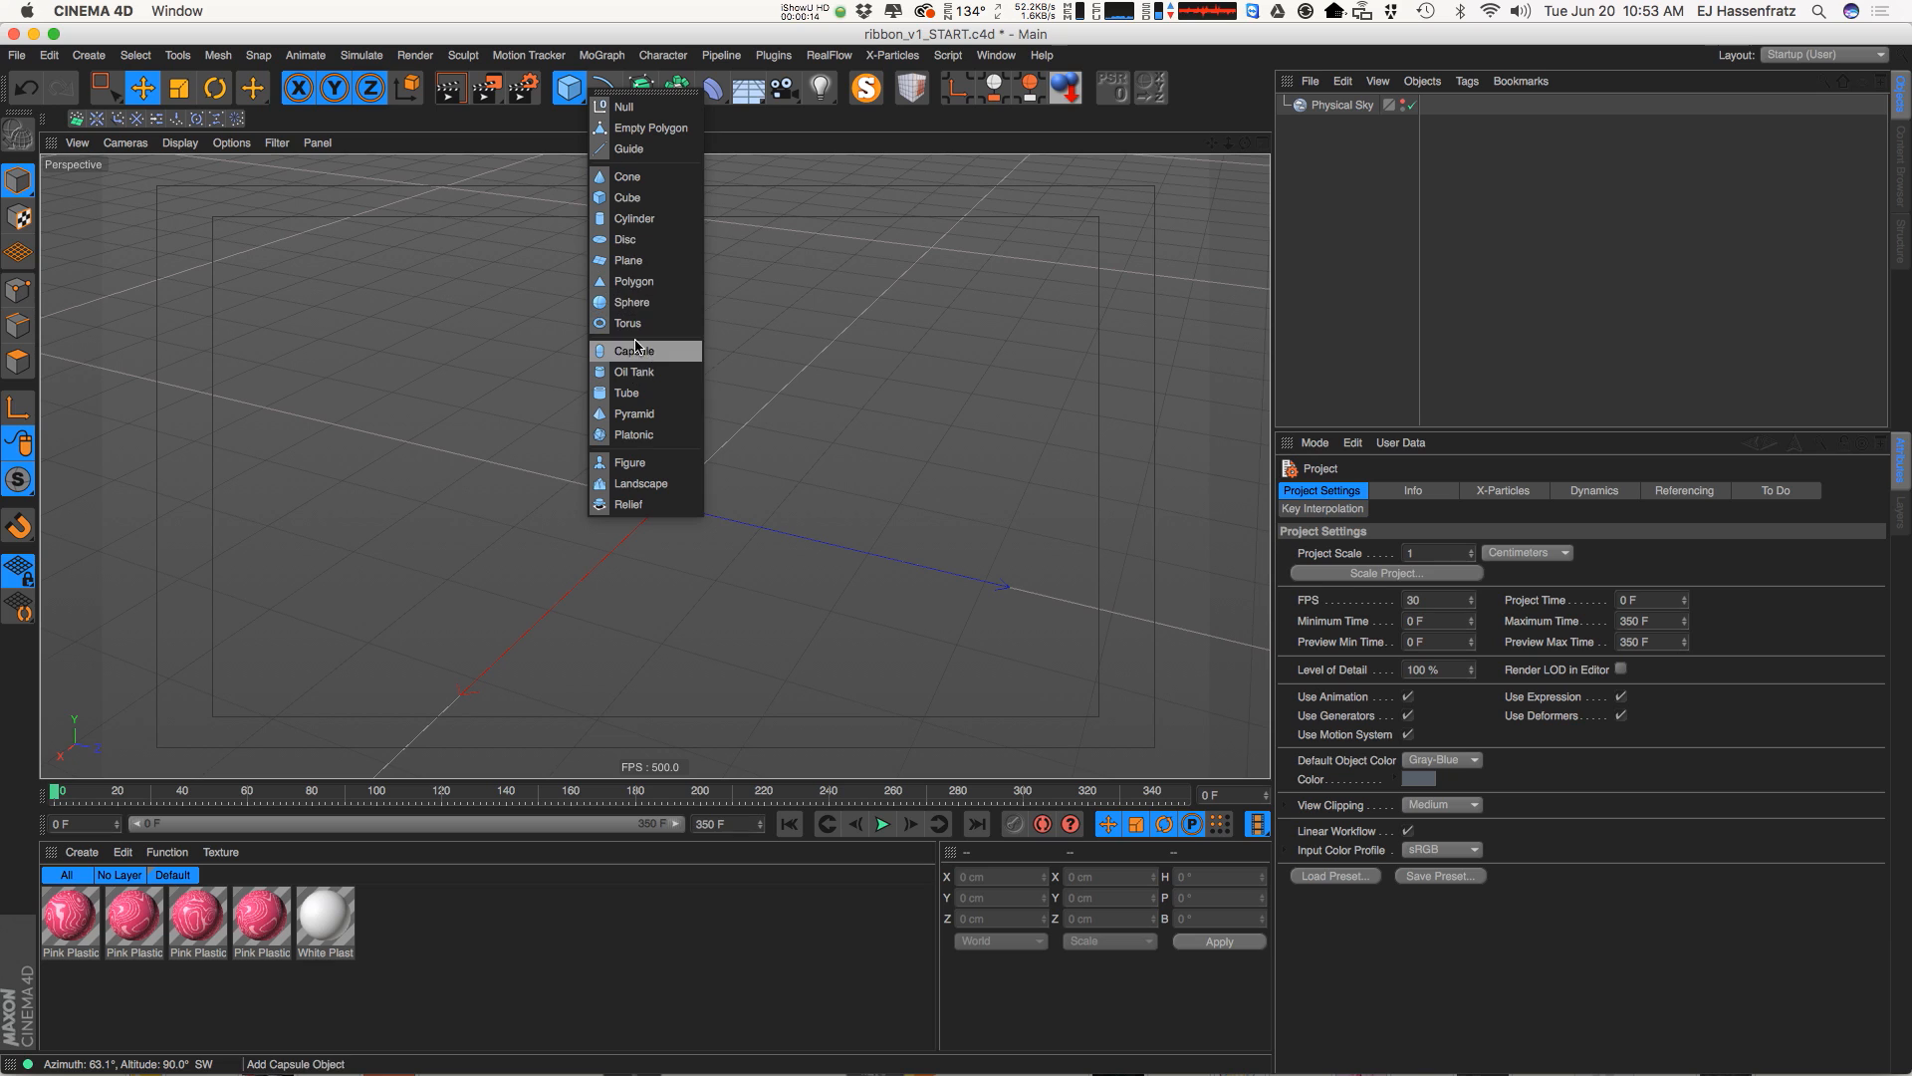
Add a cylinder primitive to the scene and set its orientation to +X
left_click(634, 219)
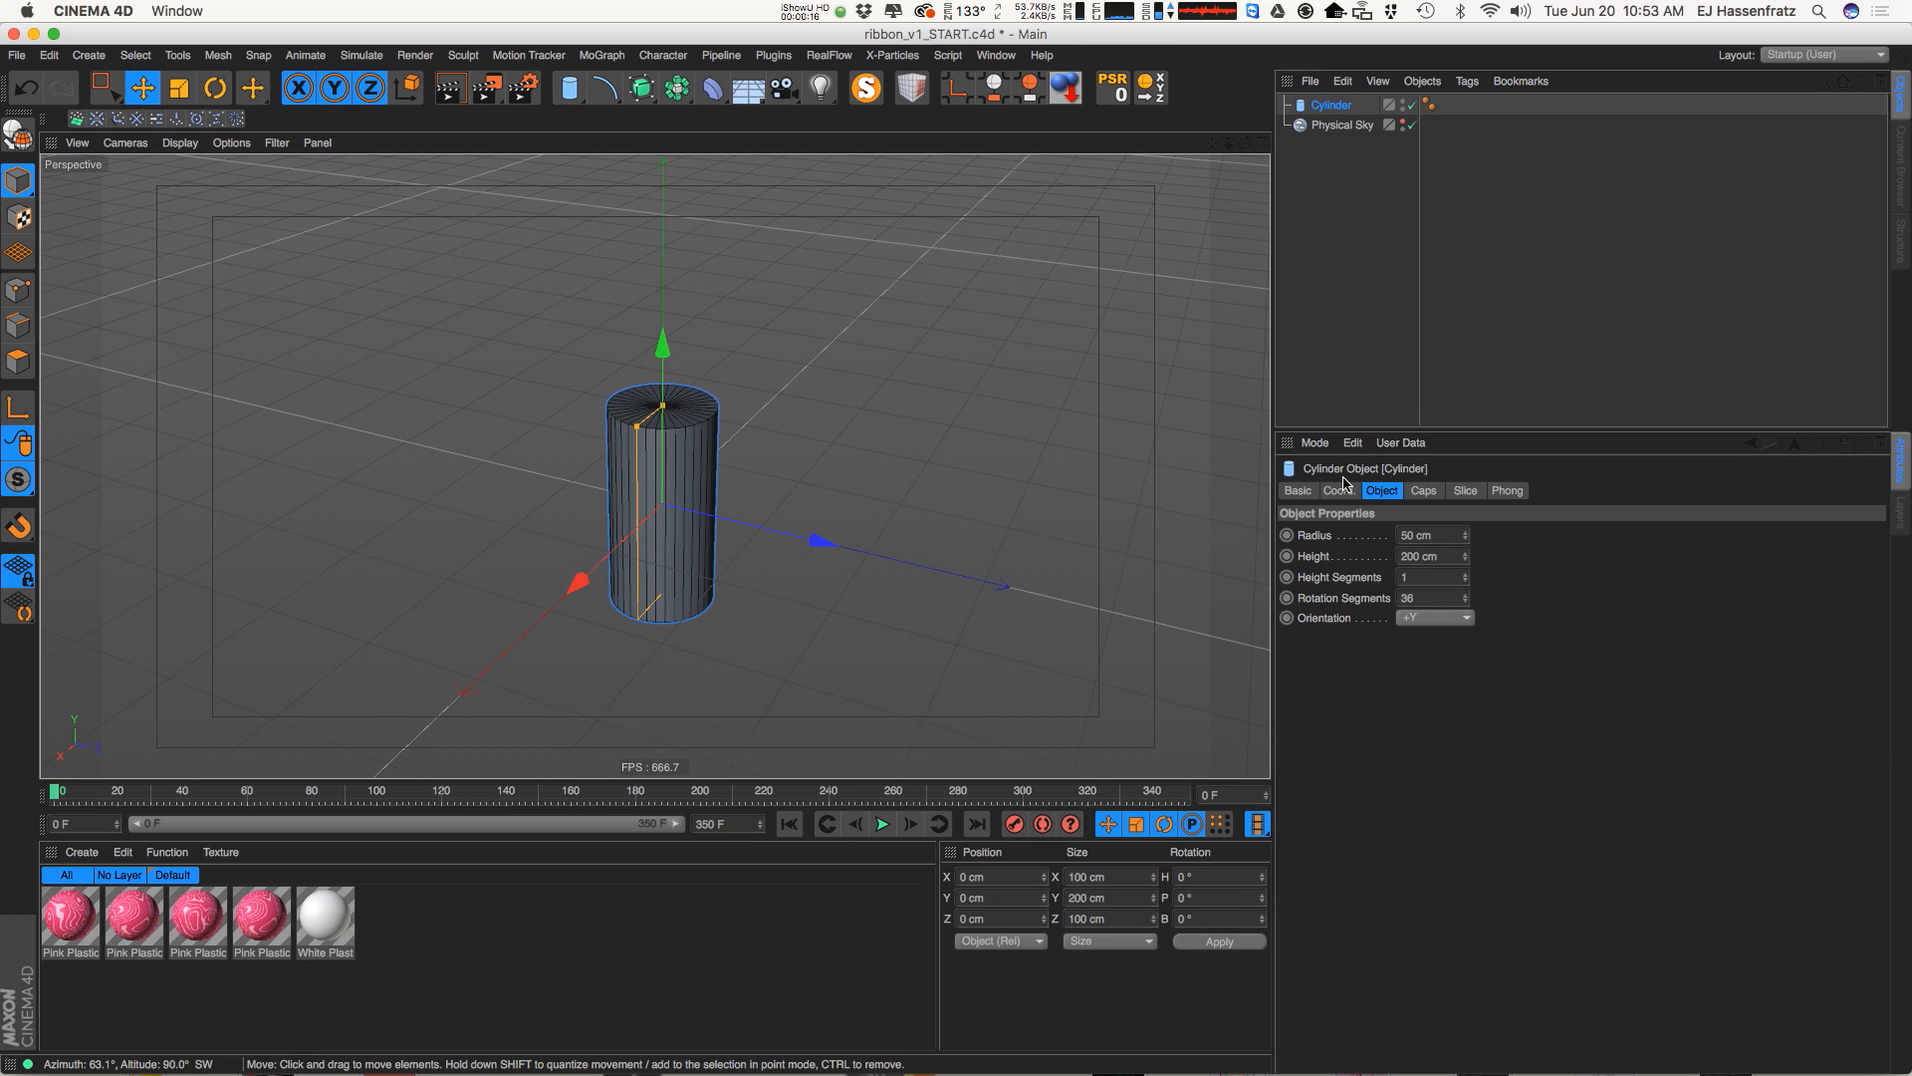
left_click(1435, 617)
left_click(1446, 732)
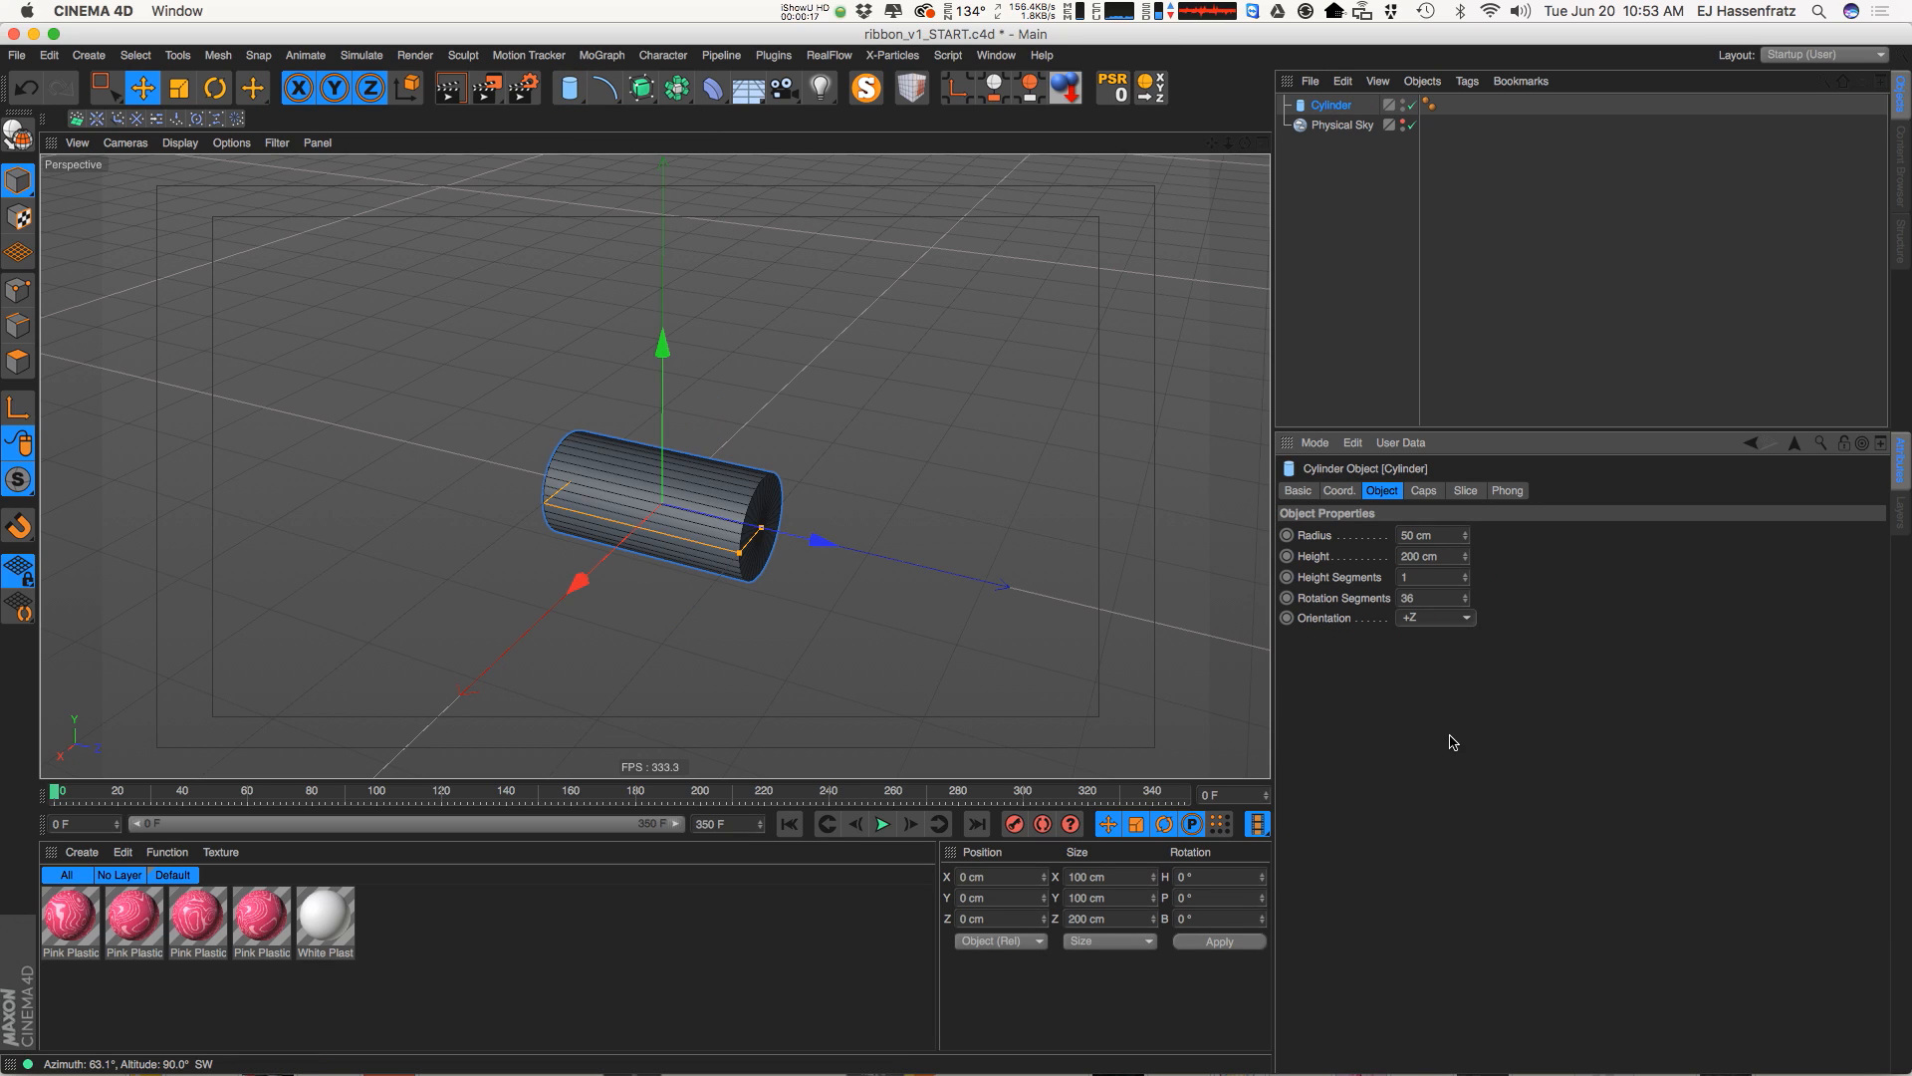
left_click(1434, 618)
left_click(1455, 649)
Raise the cylinder to about 93 cm on Y and shrink its radius to about 15 cm
left_click_drag(654, 385, 656, 291)
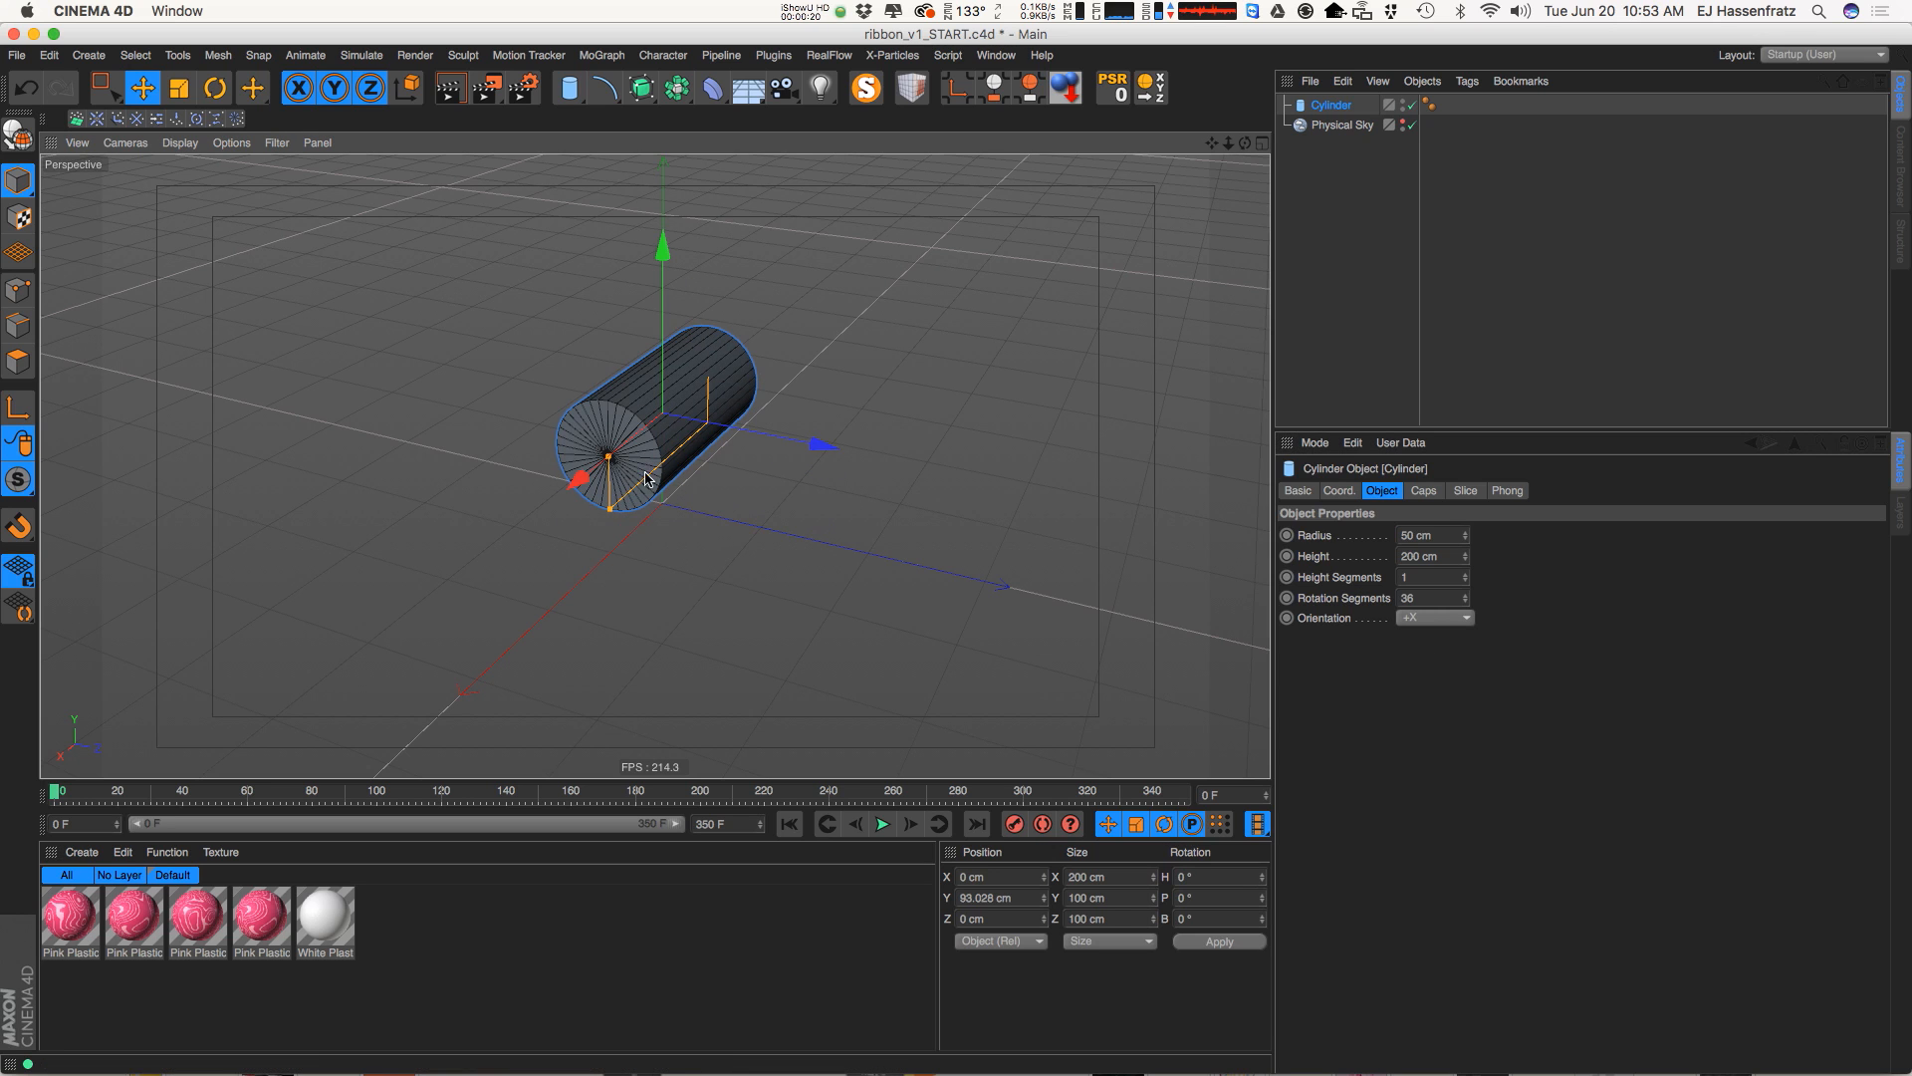
left_click_drag(611, 506, 610, 470)
left_click_drag(654, 465, 738, 413, "alt")
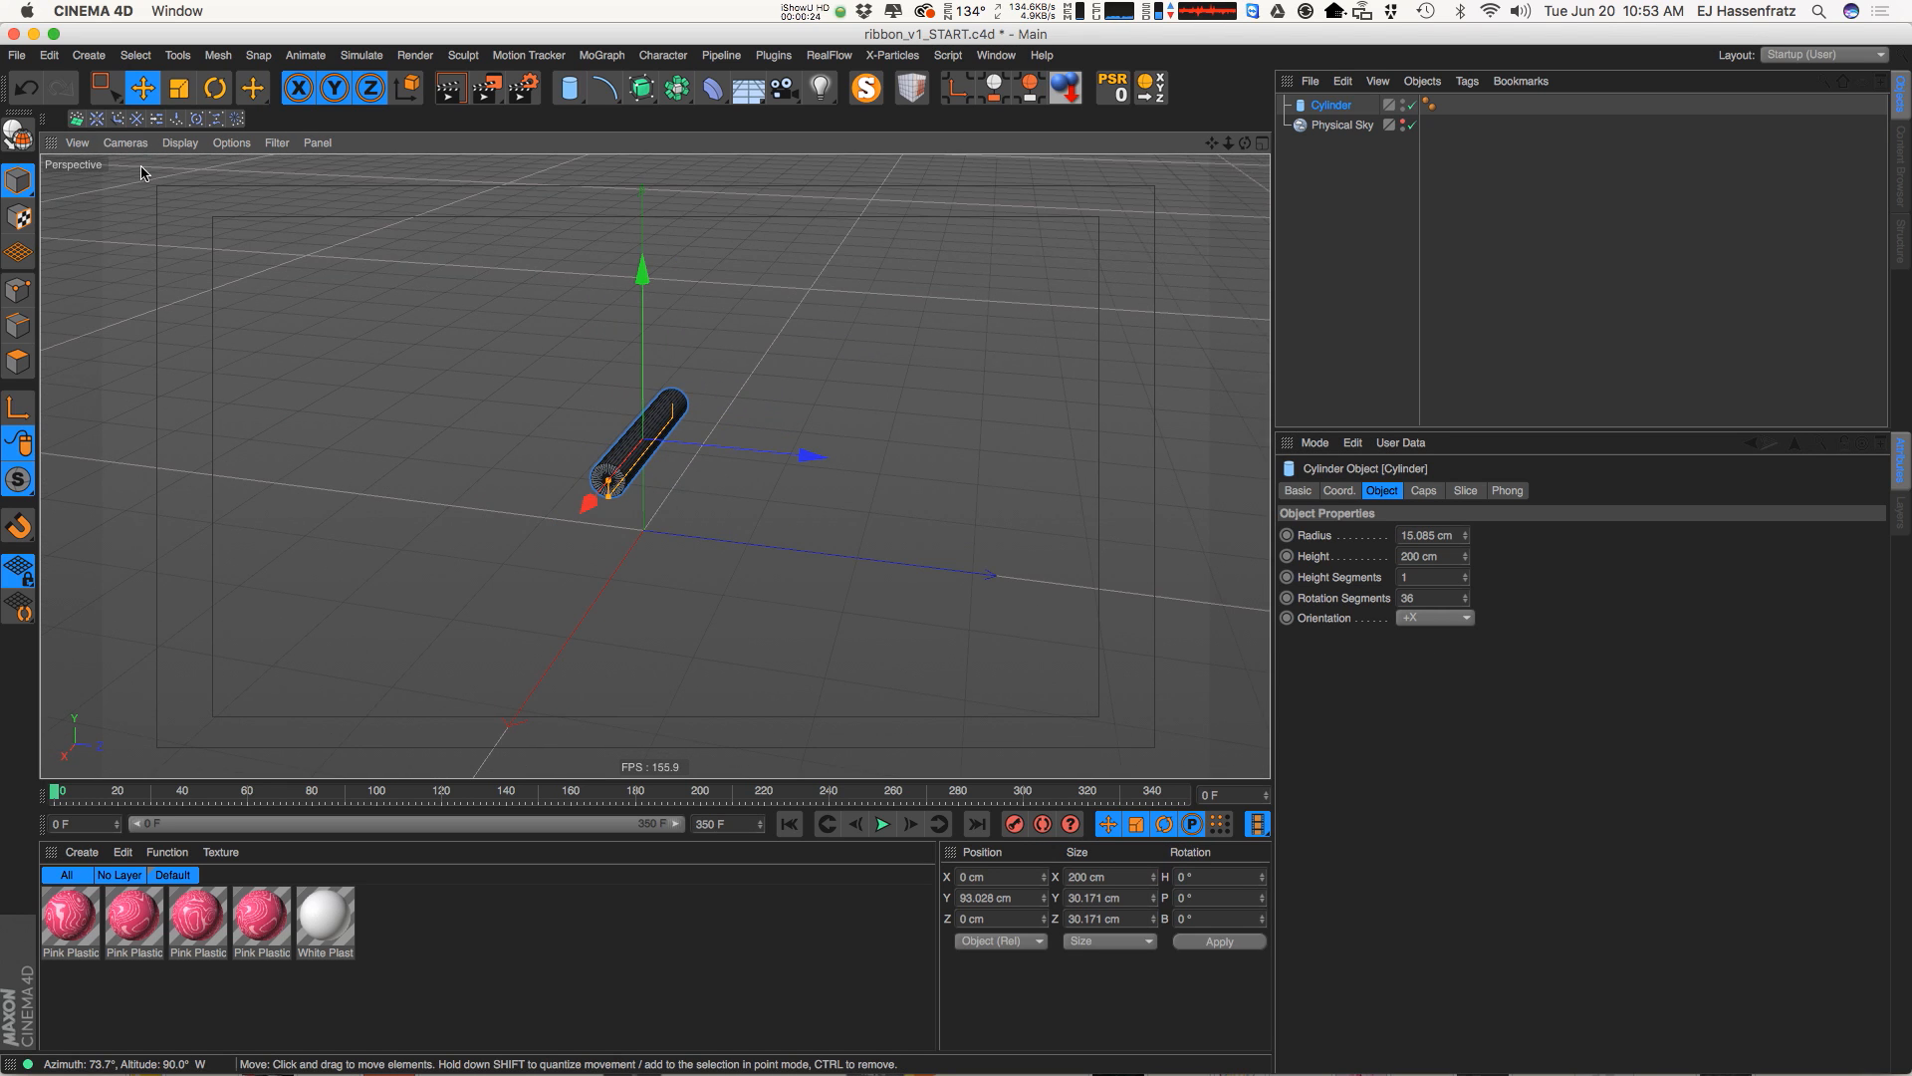
Show the axis bands in the viewport and make two copies of the cylinder, one on each side of the original
left_click(277, 143)
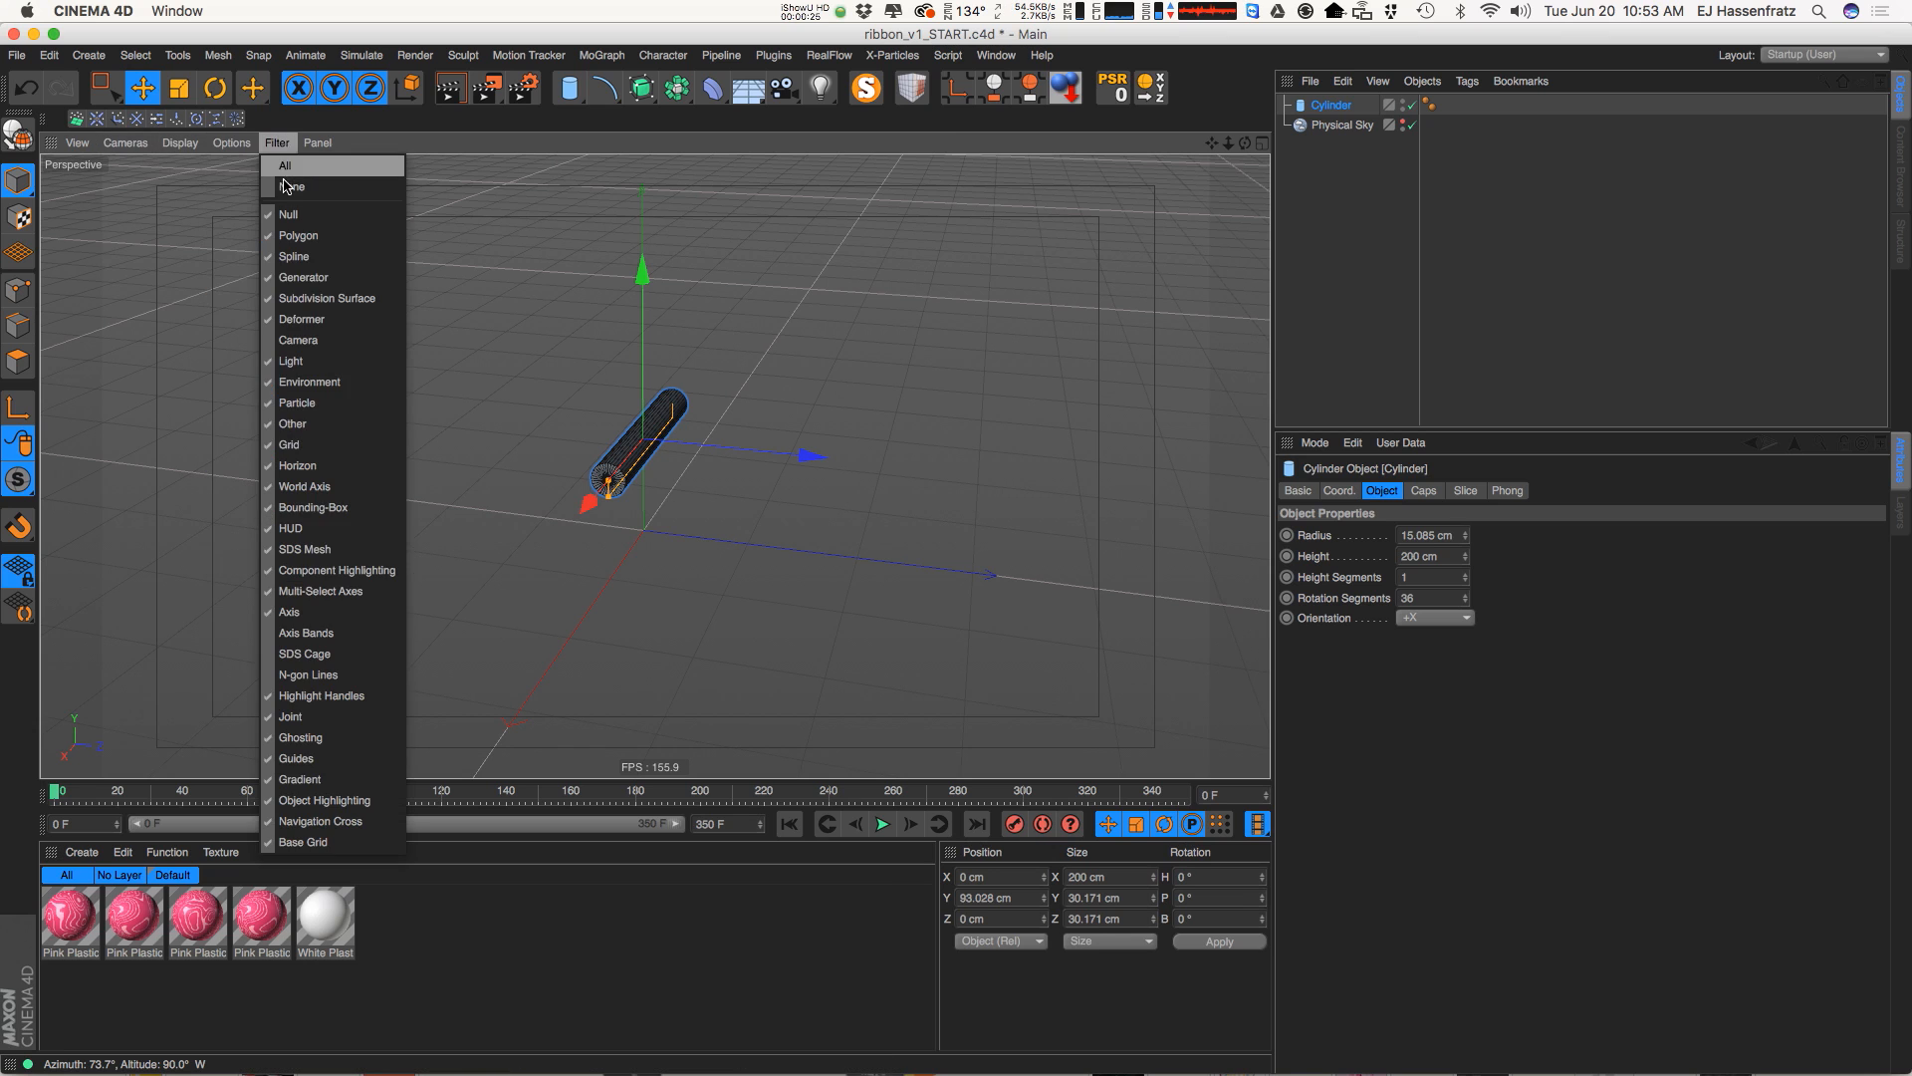
left_click(334, 633)
left_click_drag(726, 328, 960, 203, "alt")
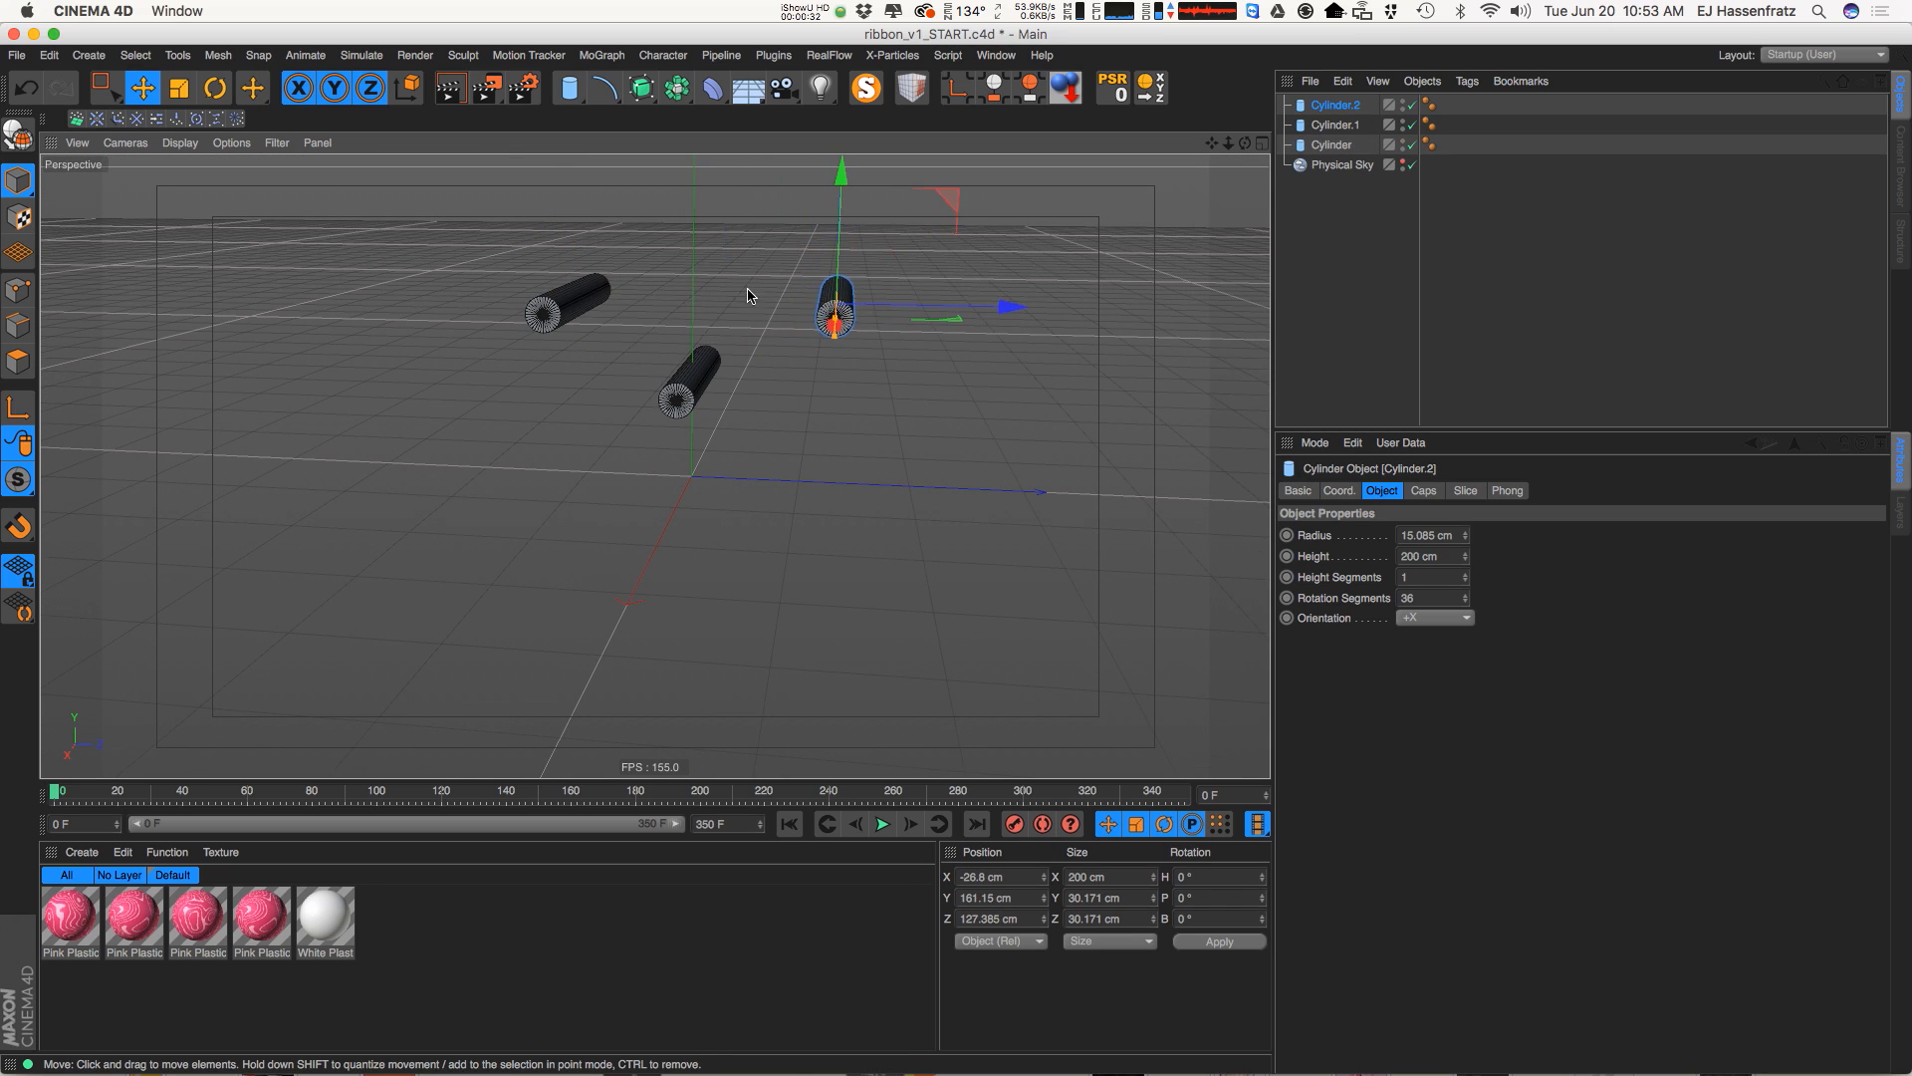
Stagger the cylinder heights, moving the original to about 146 cm on Y and Cylinder.1 to about 127 cm on Y
middle_click_drag(747, 289, 632, 401, "alt")
left_click(583, 481)
left_click_drag(587, 363, 589, 300)
left_click(461, 415)
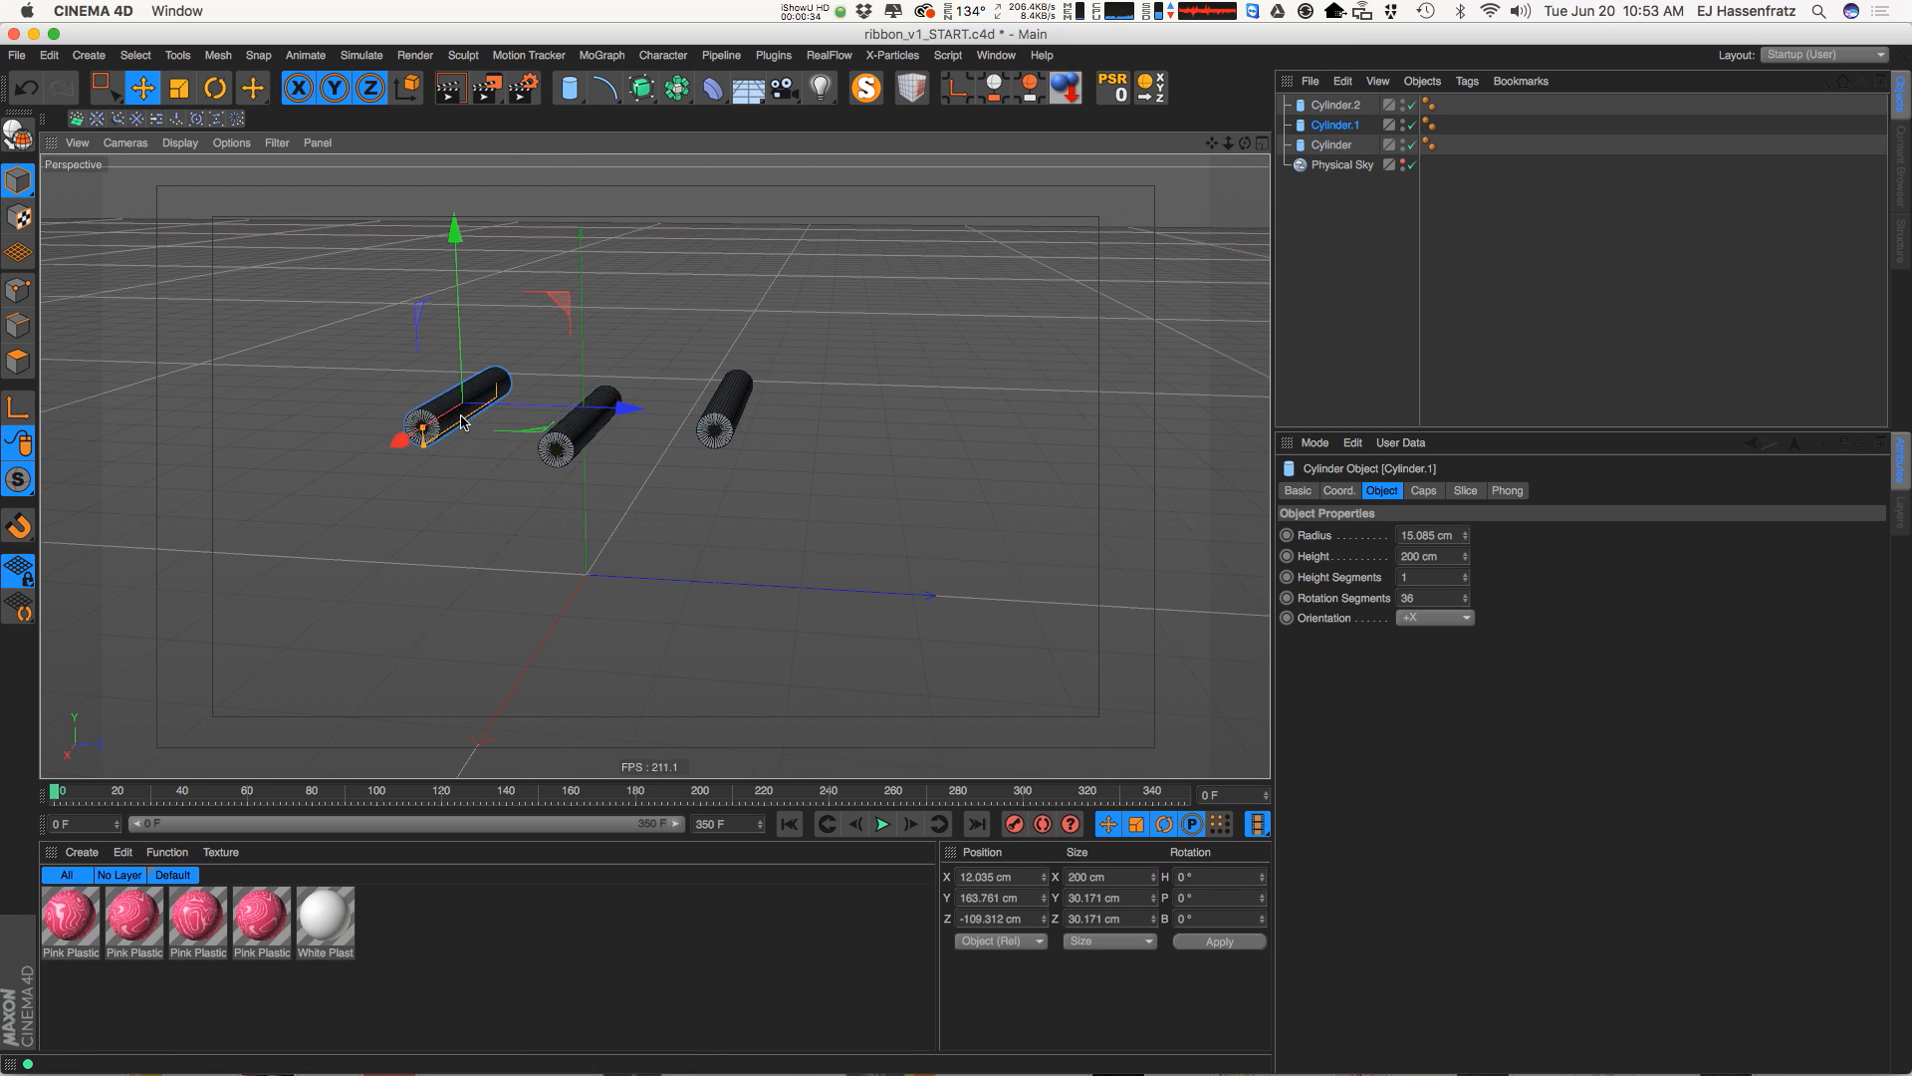
left_click_drag(461, 421, 493, 404, "alt")
left_click_drag(558, 303, 544, 431)
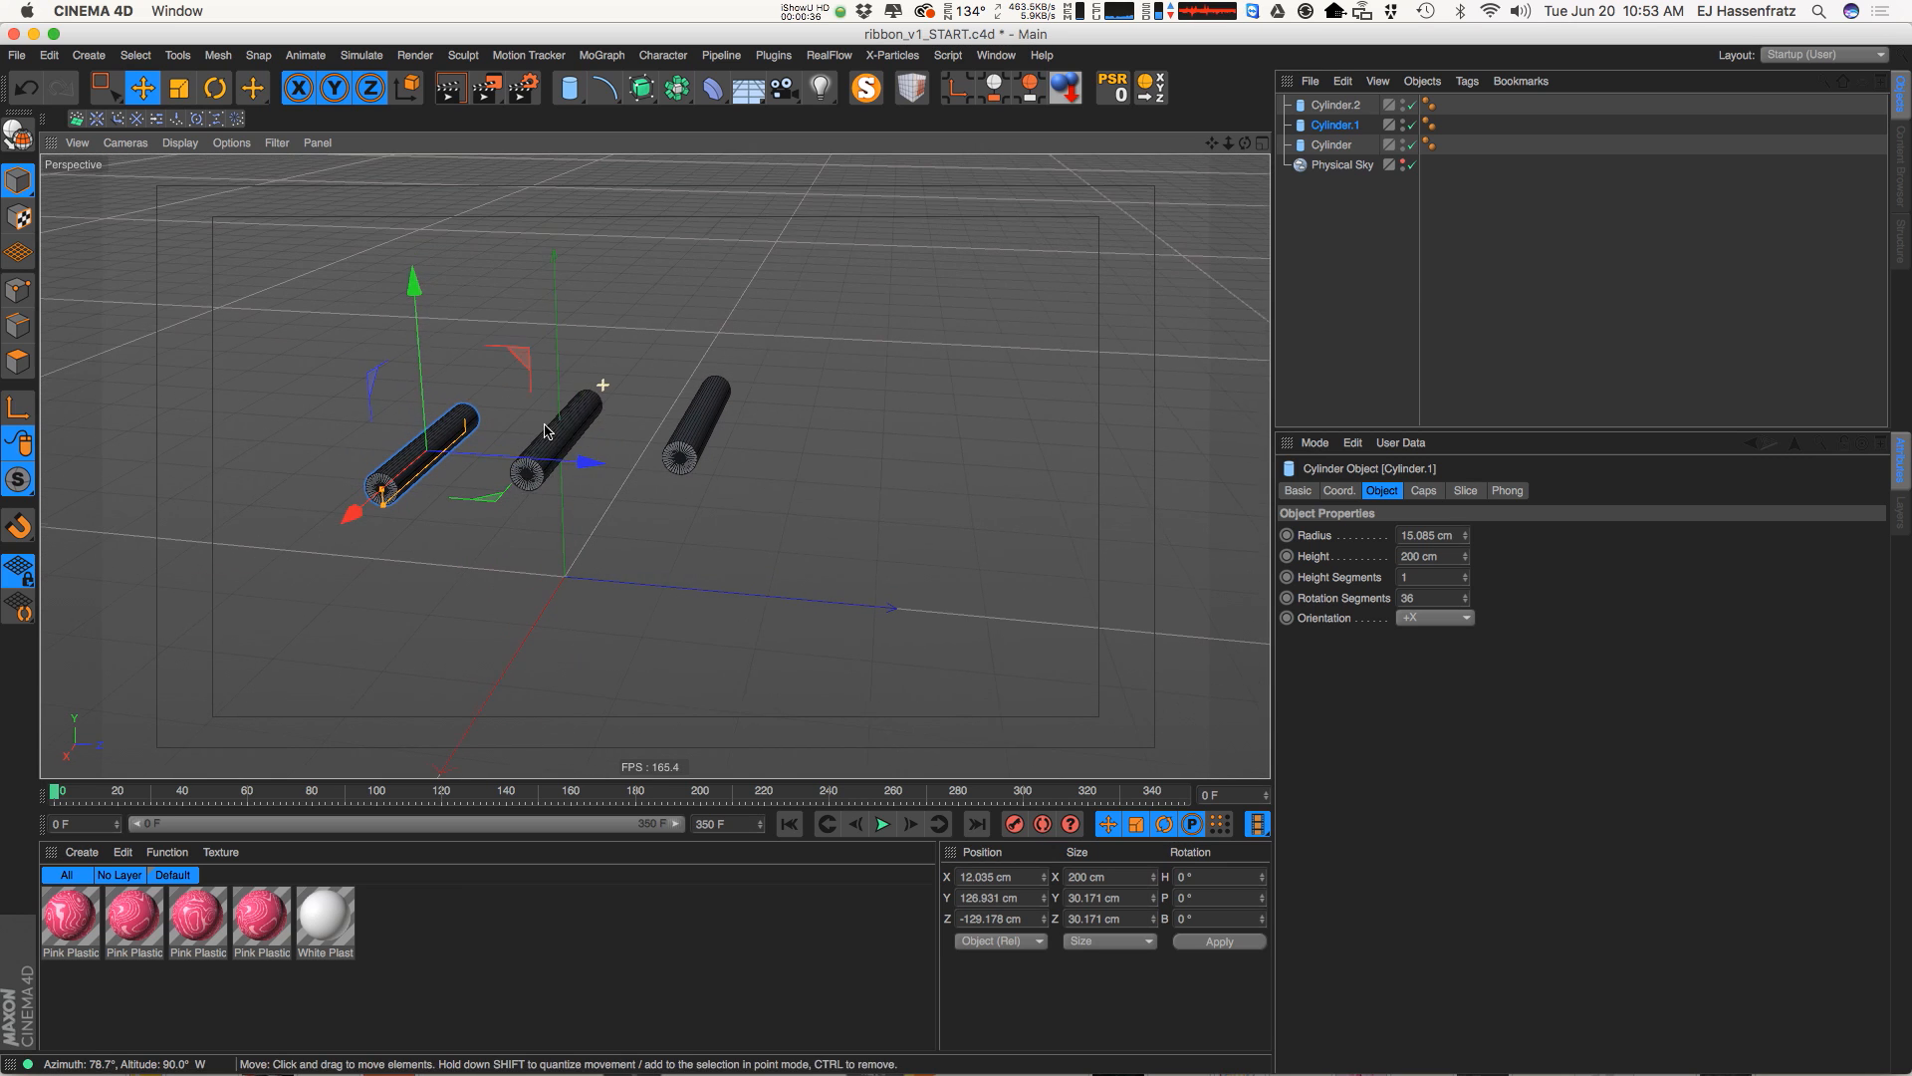
Copy Cylinder.1 to the far end of the row, at about 143 cm on Y and 218 cm on Z
left_click_drag(516, 358, 914, 371, "ctrl")
left_click_drag(851, 431, 797, 416, "alt")
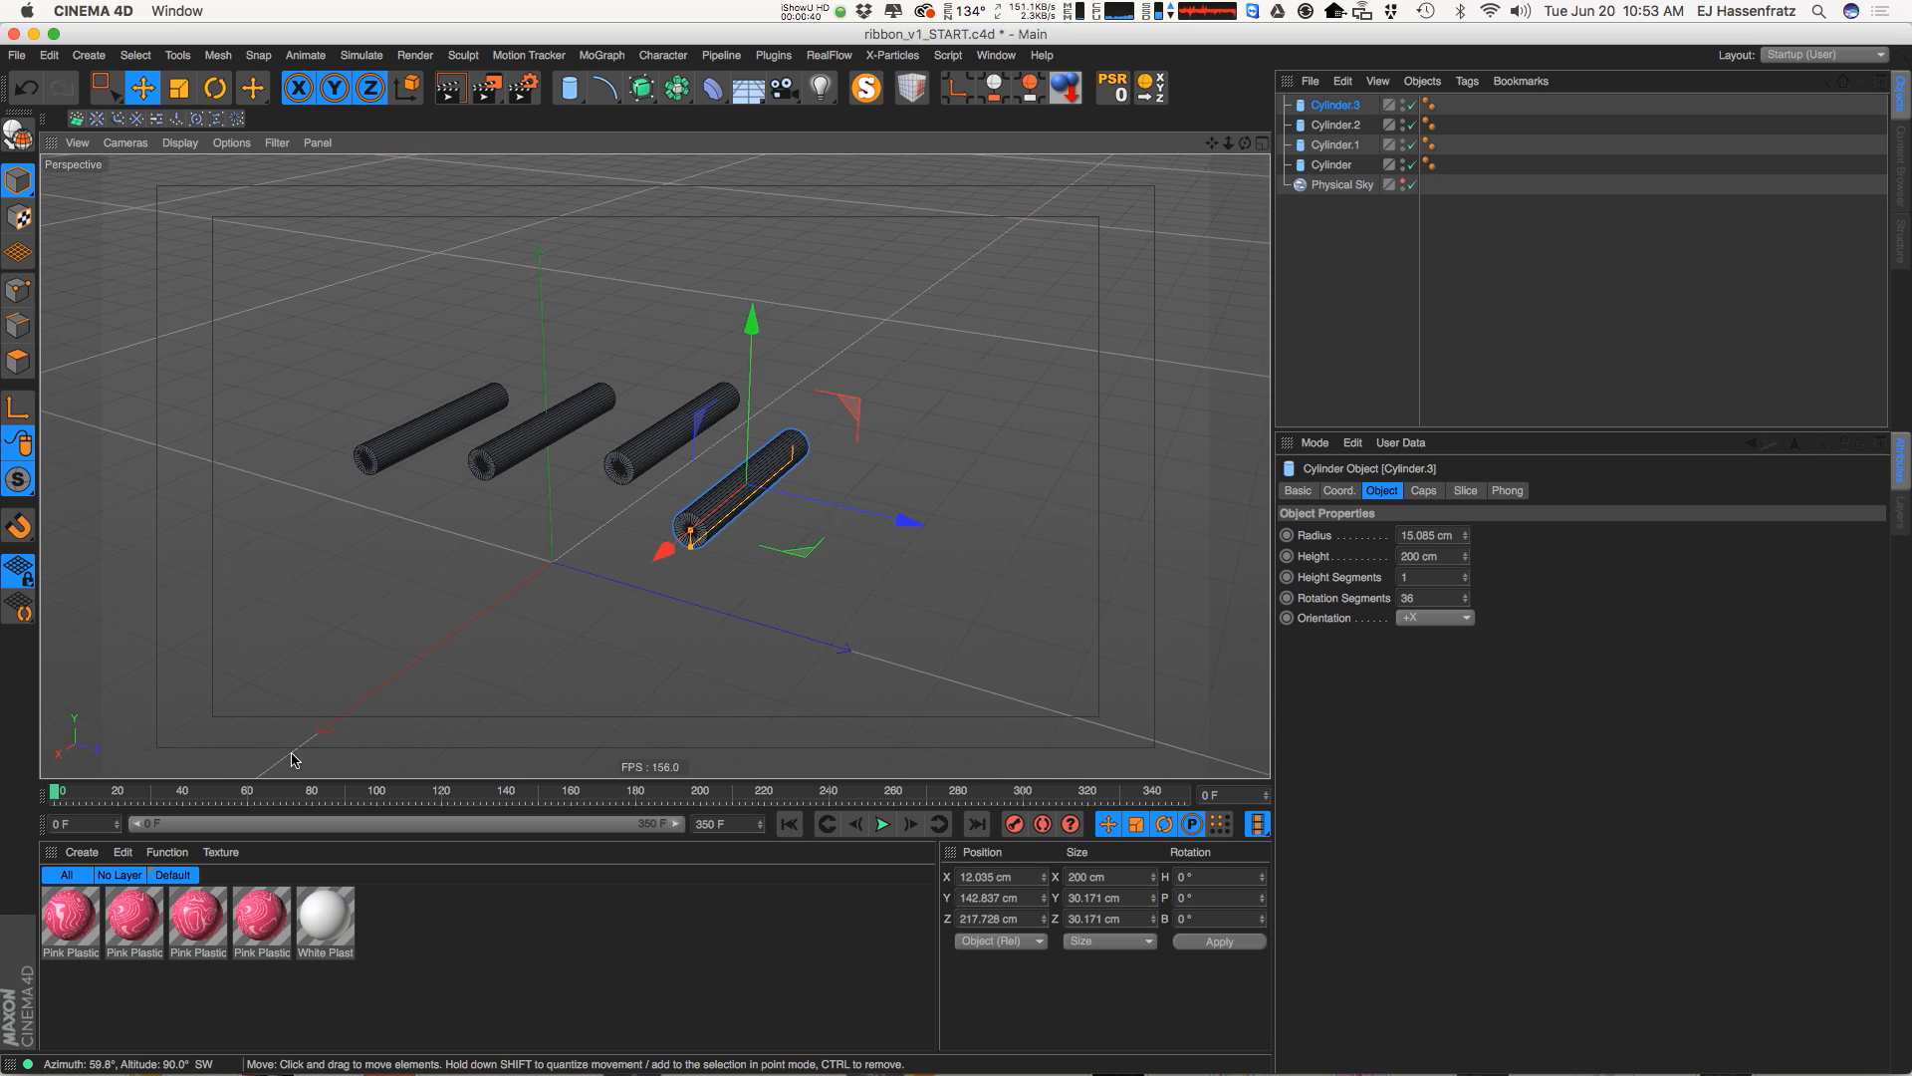
Assign the Pink Plastic materials to the four cylinders and render the viewport to preview them
left_click_drag(264, 914, 1345, 127)
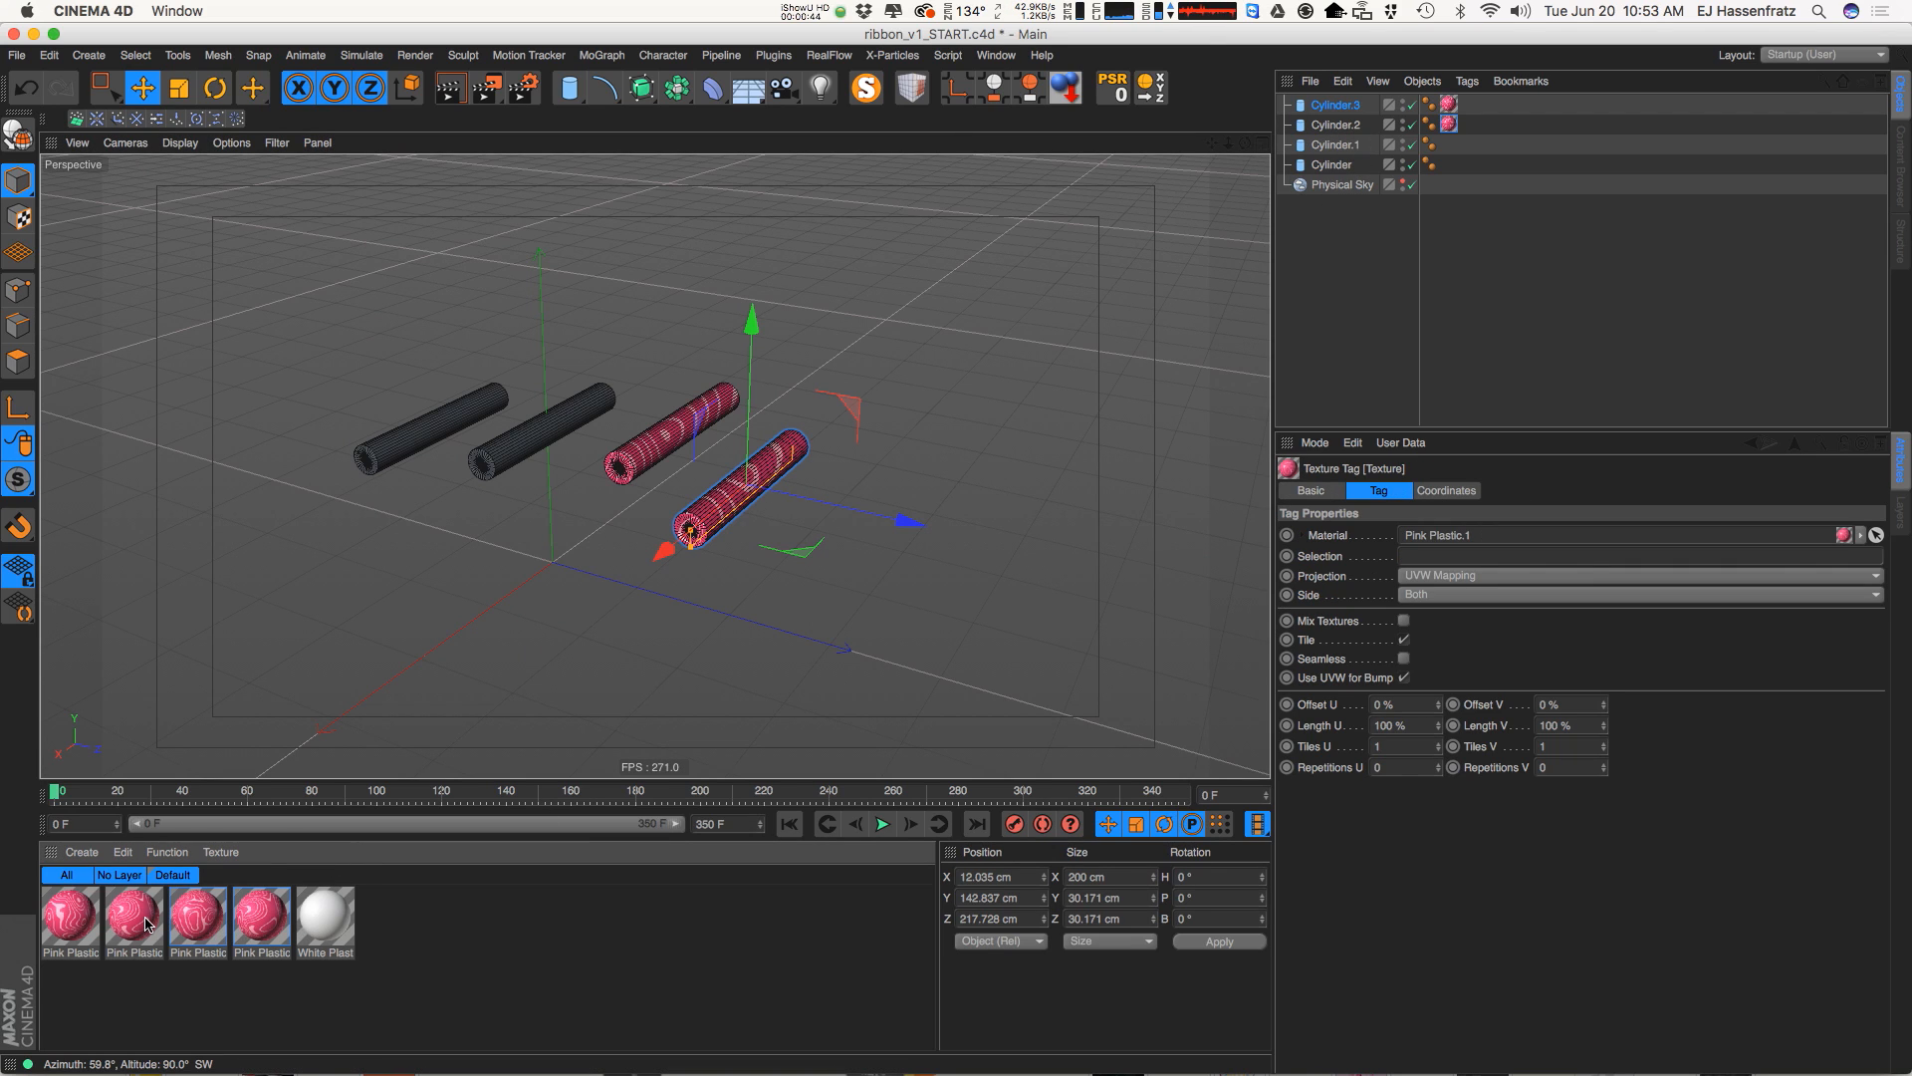
left_click_drag(1345, 254, 1330, 165)
key("super+r")
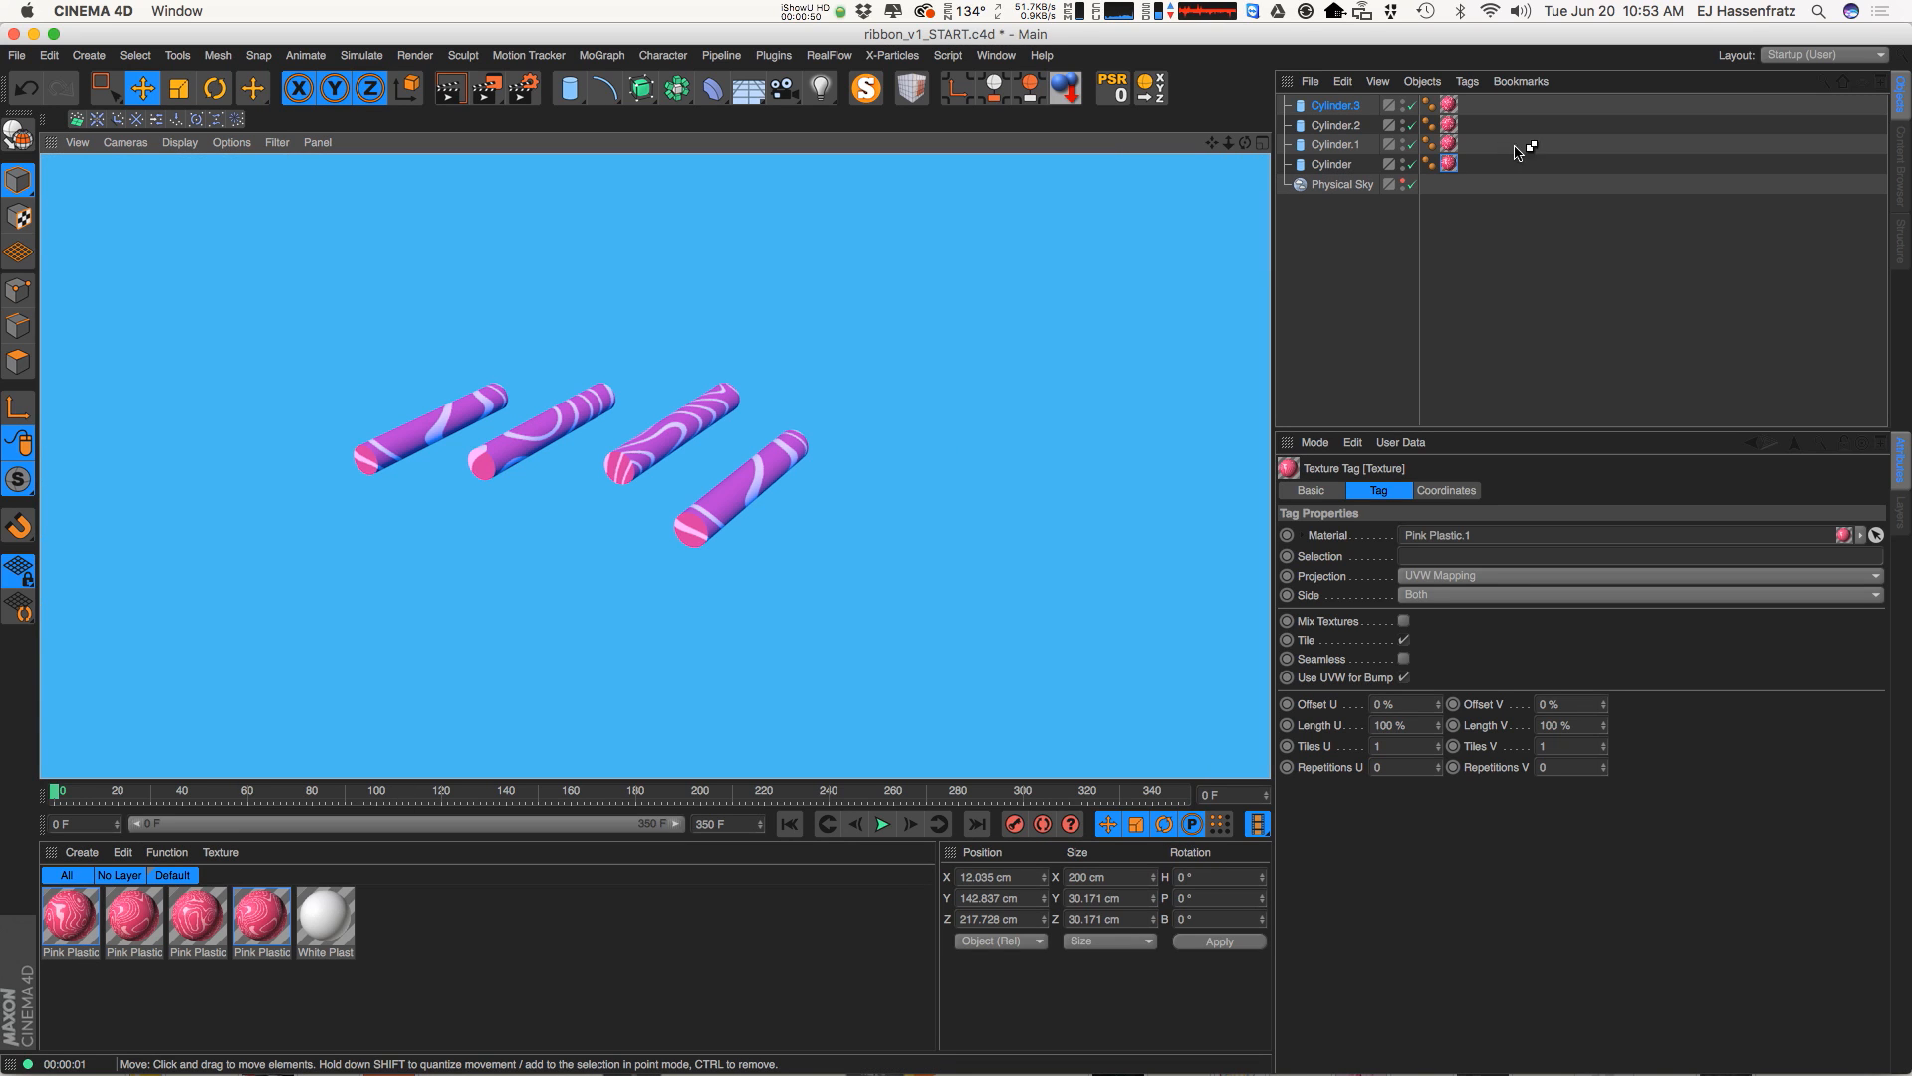
Add a plane beneath the cylinders and enlarge it to about 1369 cm in width and height
left_click_drag(888, 382, 967, 363, "alt")
left_click_drag(687, 439, 606, 450, "alt")
left_click(582, 443)
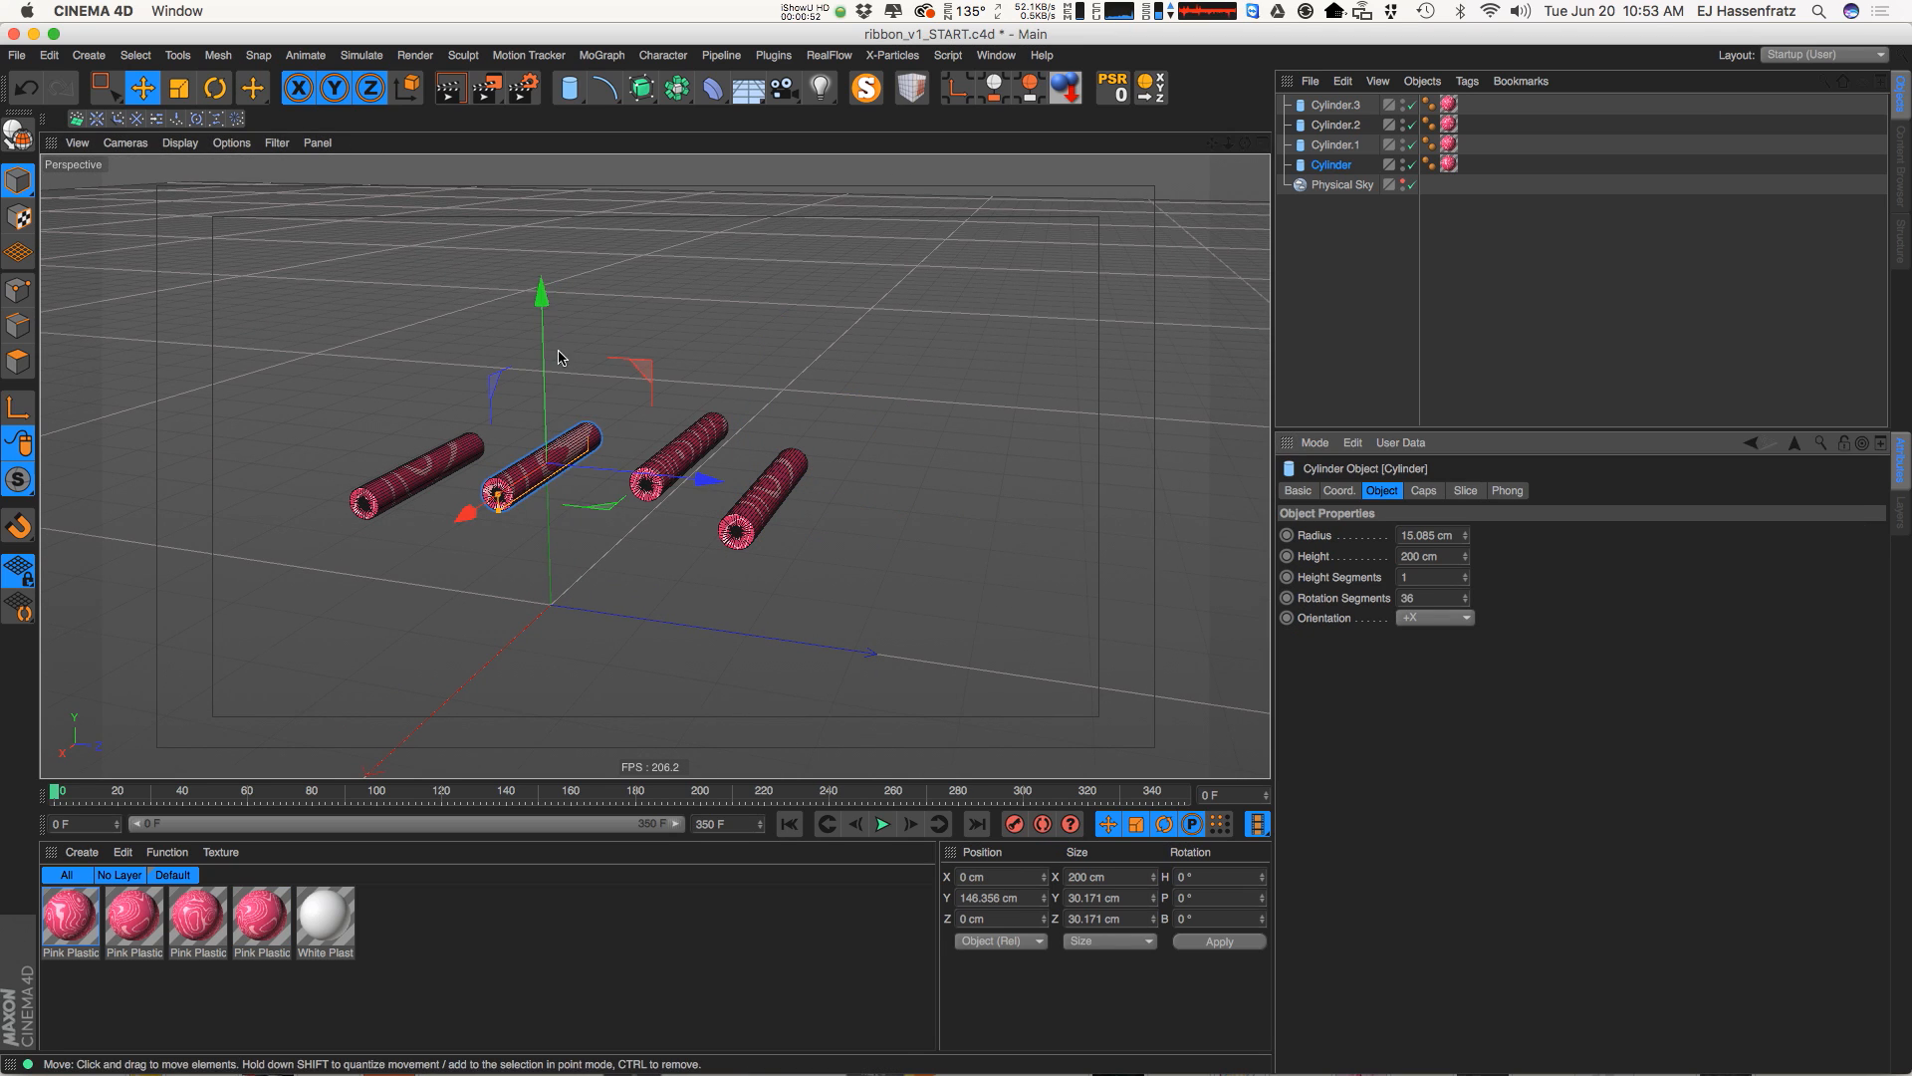
left_click_drag(583, 97, 629, 267)
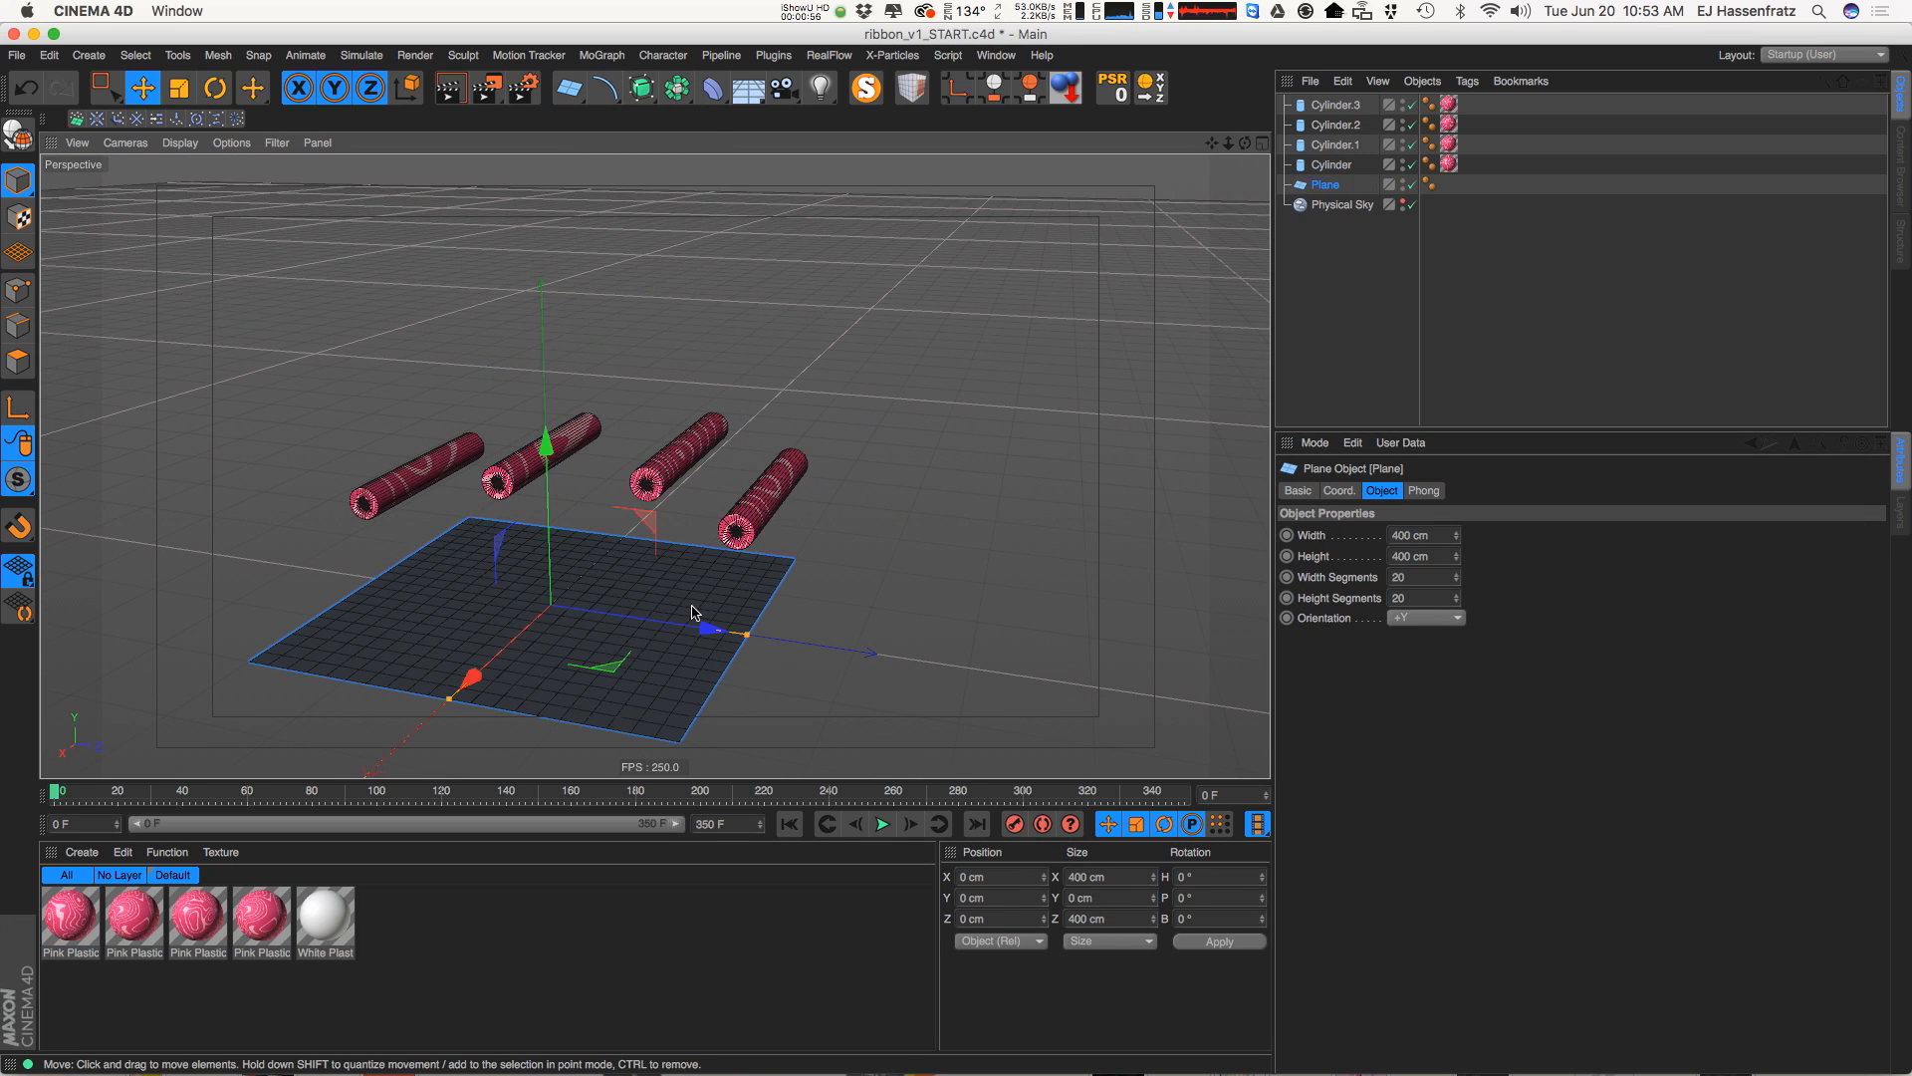
left_click_drag(746, 635, 1810, 368)
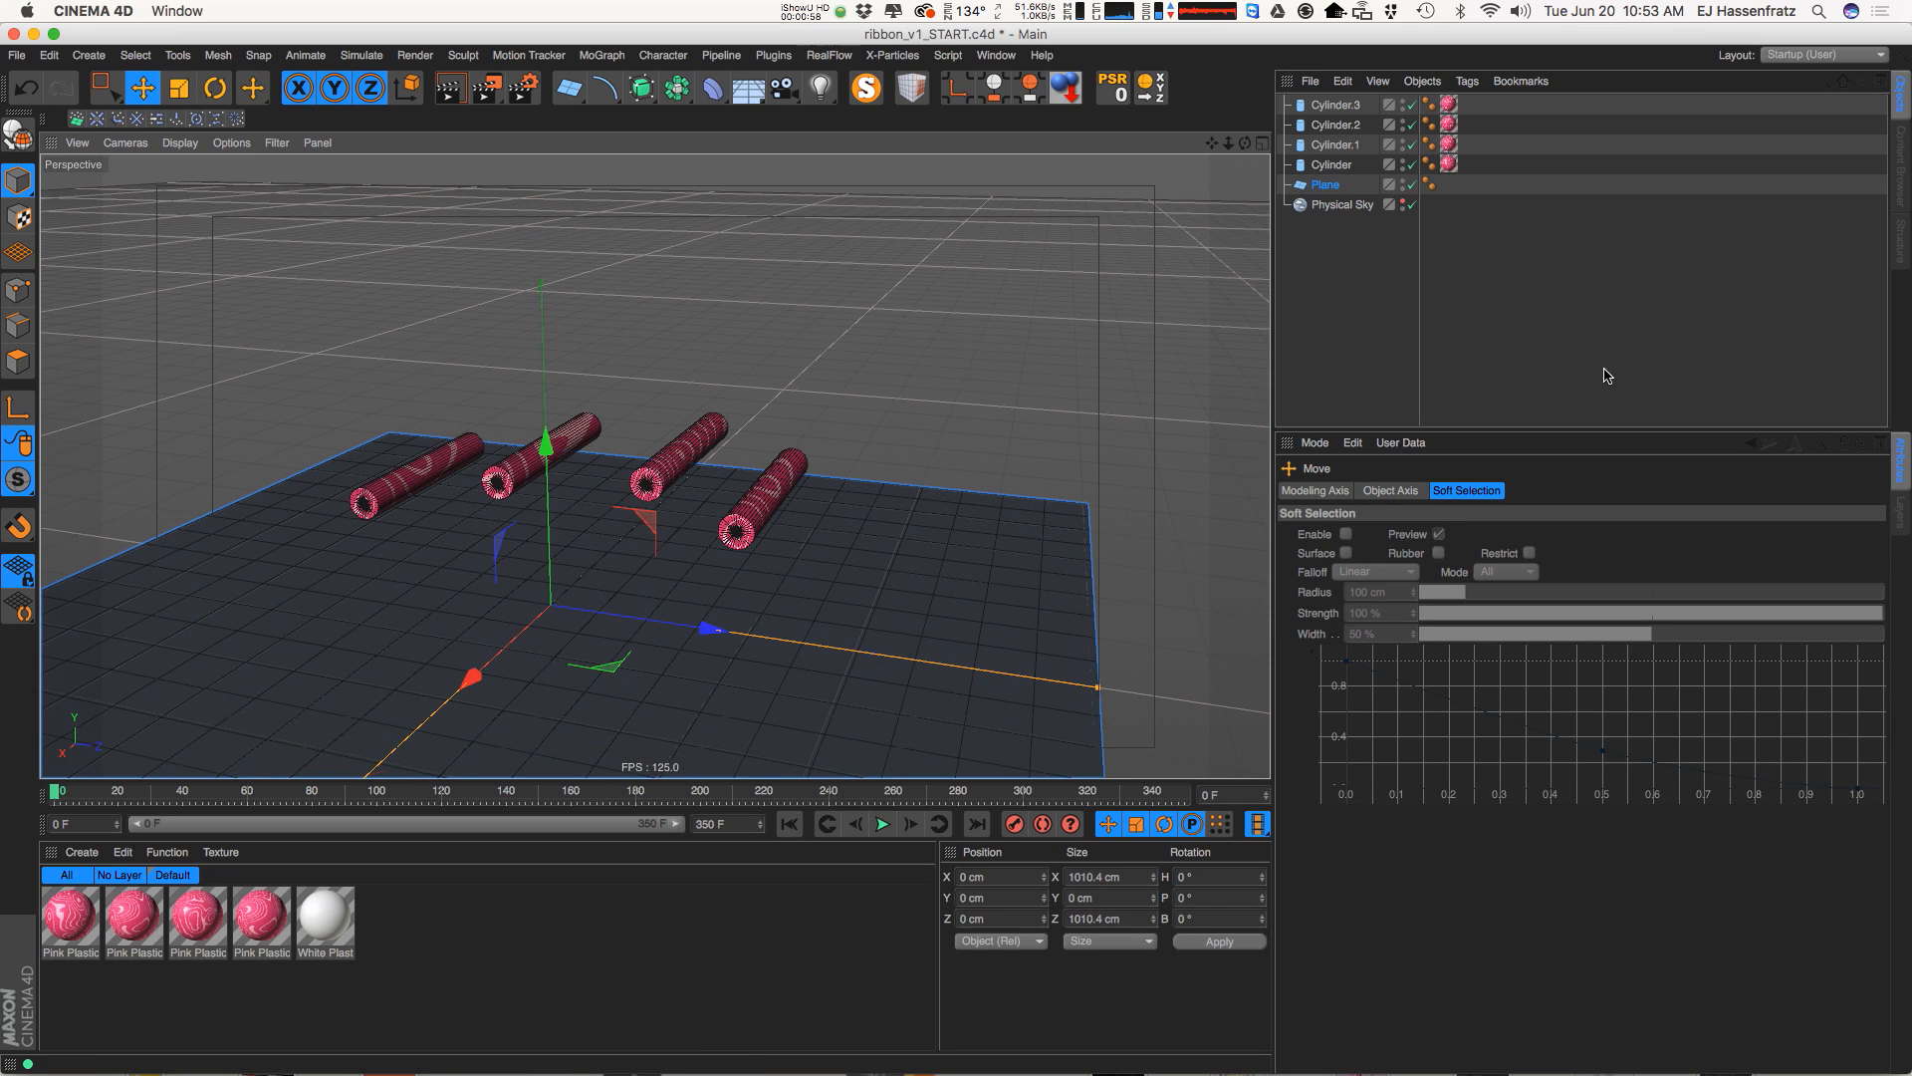
left_click_drag(698, 632, 901, 530)
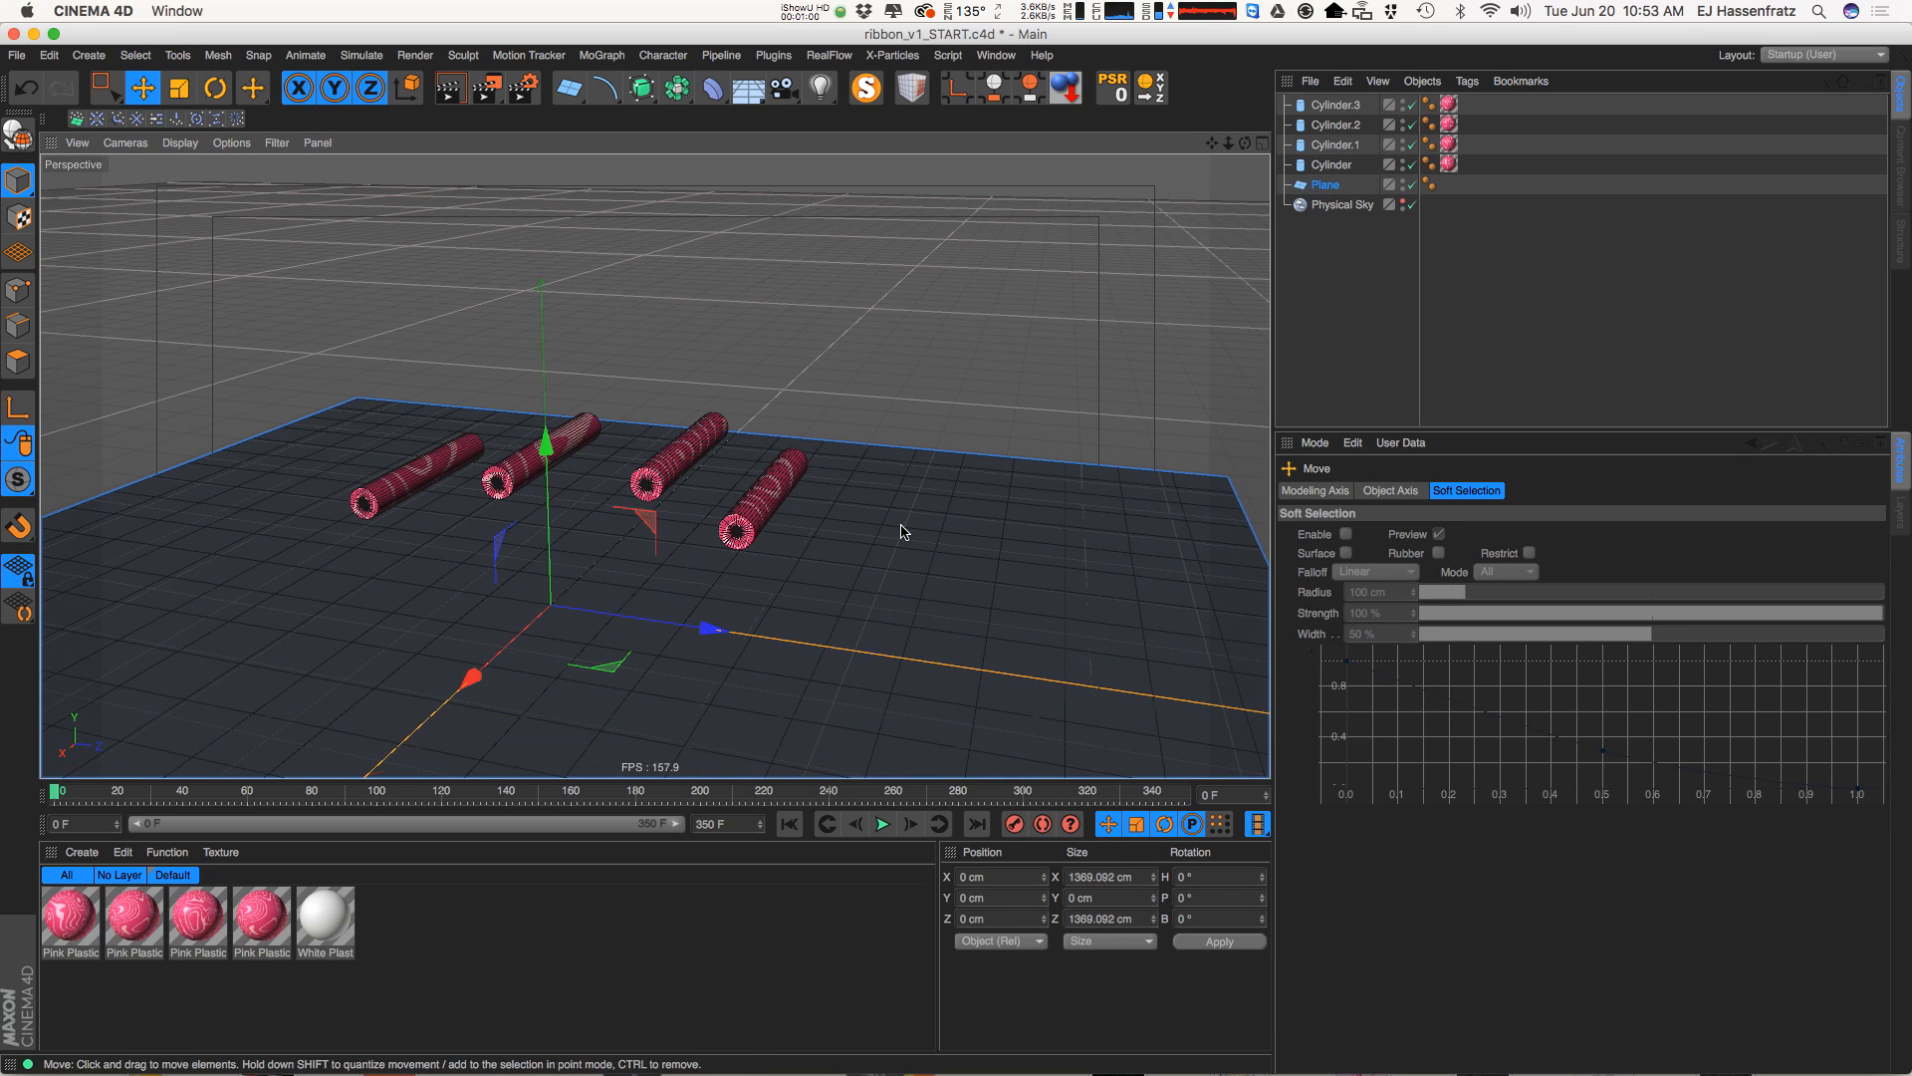
Duplicate the plane and rename the copy Ribbon
left_click(1316, 190)
left_click_drag(1315, 189, 1335, 196, "ctrl")
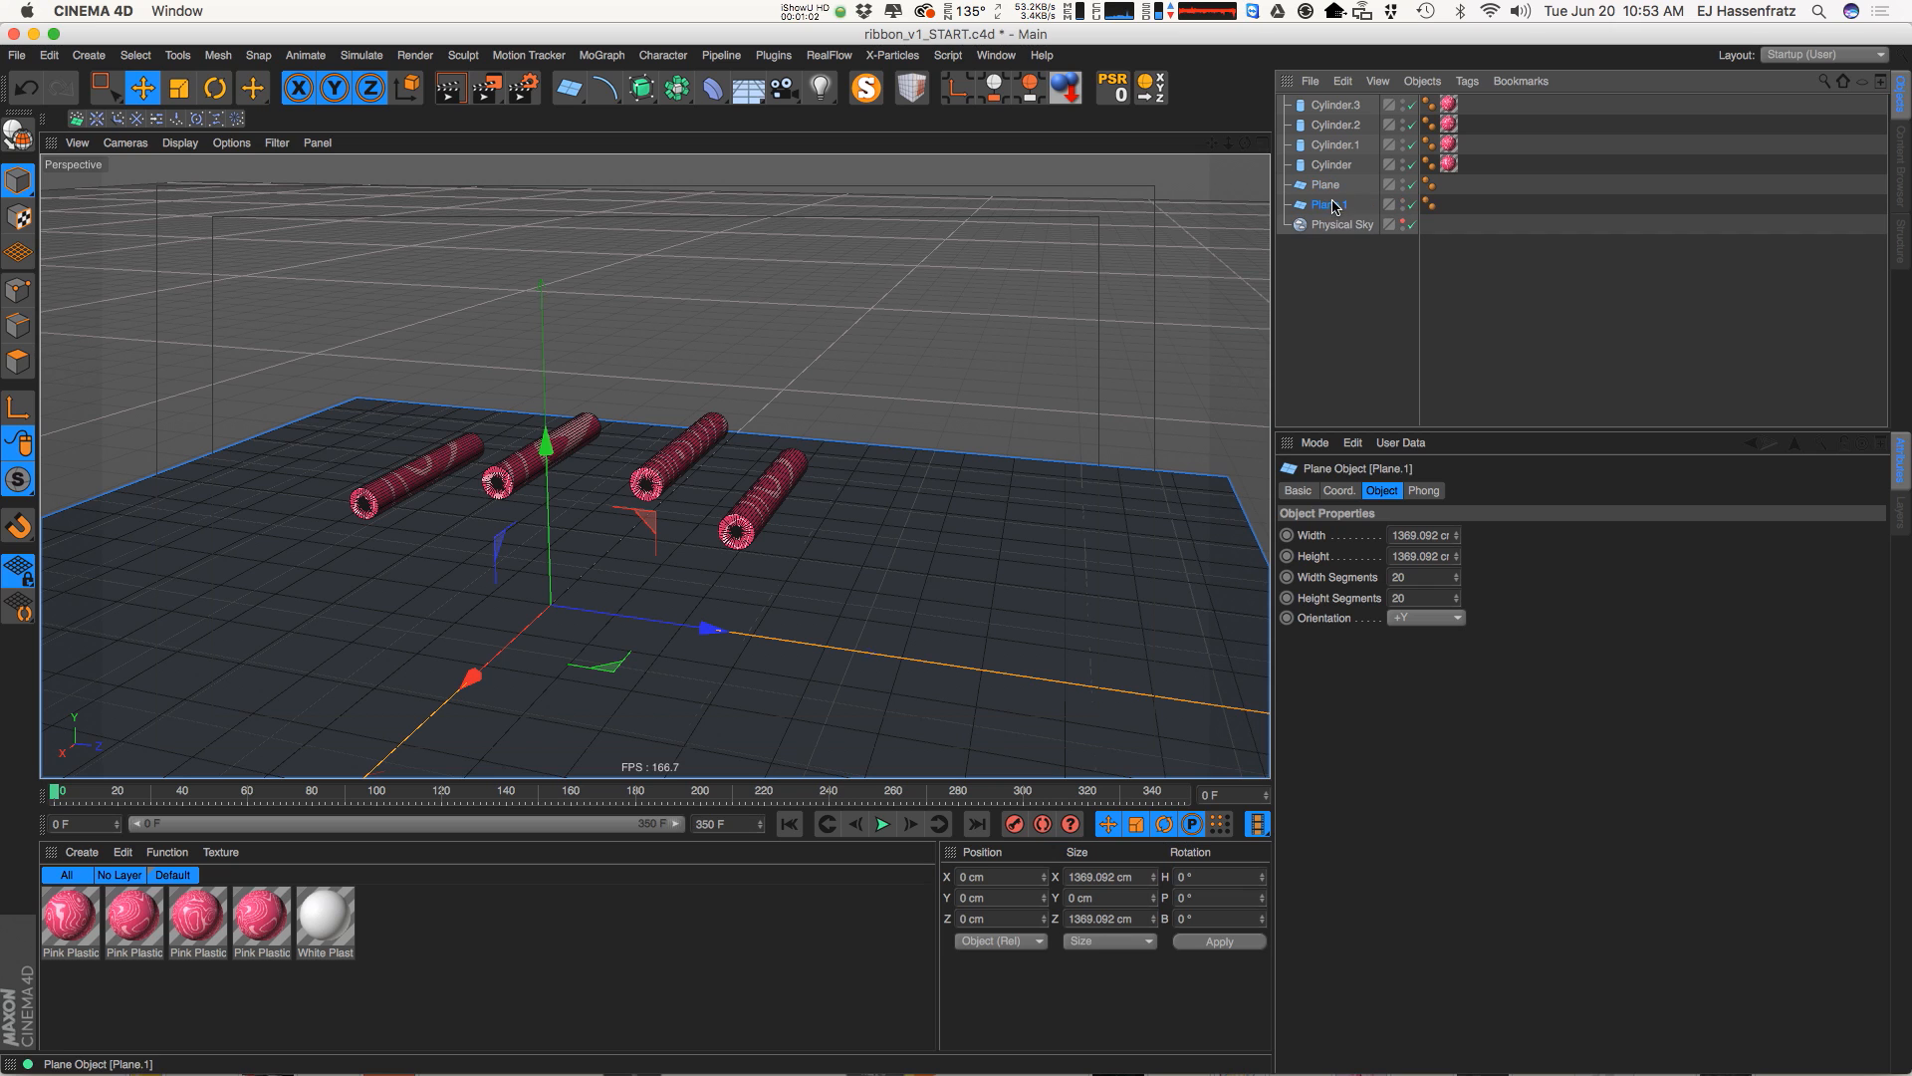
double_click(1335, 198)
type("Ribbon")
key("Return")
Raise the Ribbon plane to about 292 cm on Y and narrow its width to about 184 cm
mouse_move(547, 449)
left_mouse_down()
mouse_move(491, 456)
mouse_move(528, 470)
left_mouse_up()
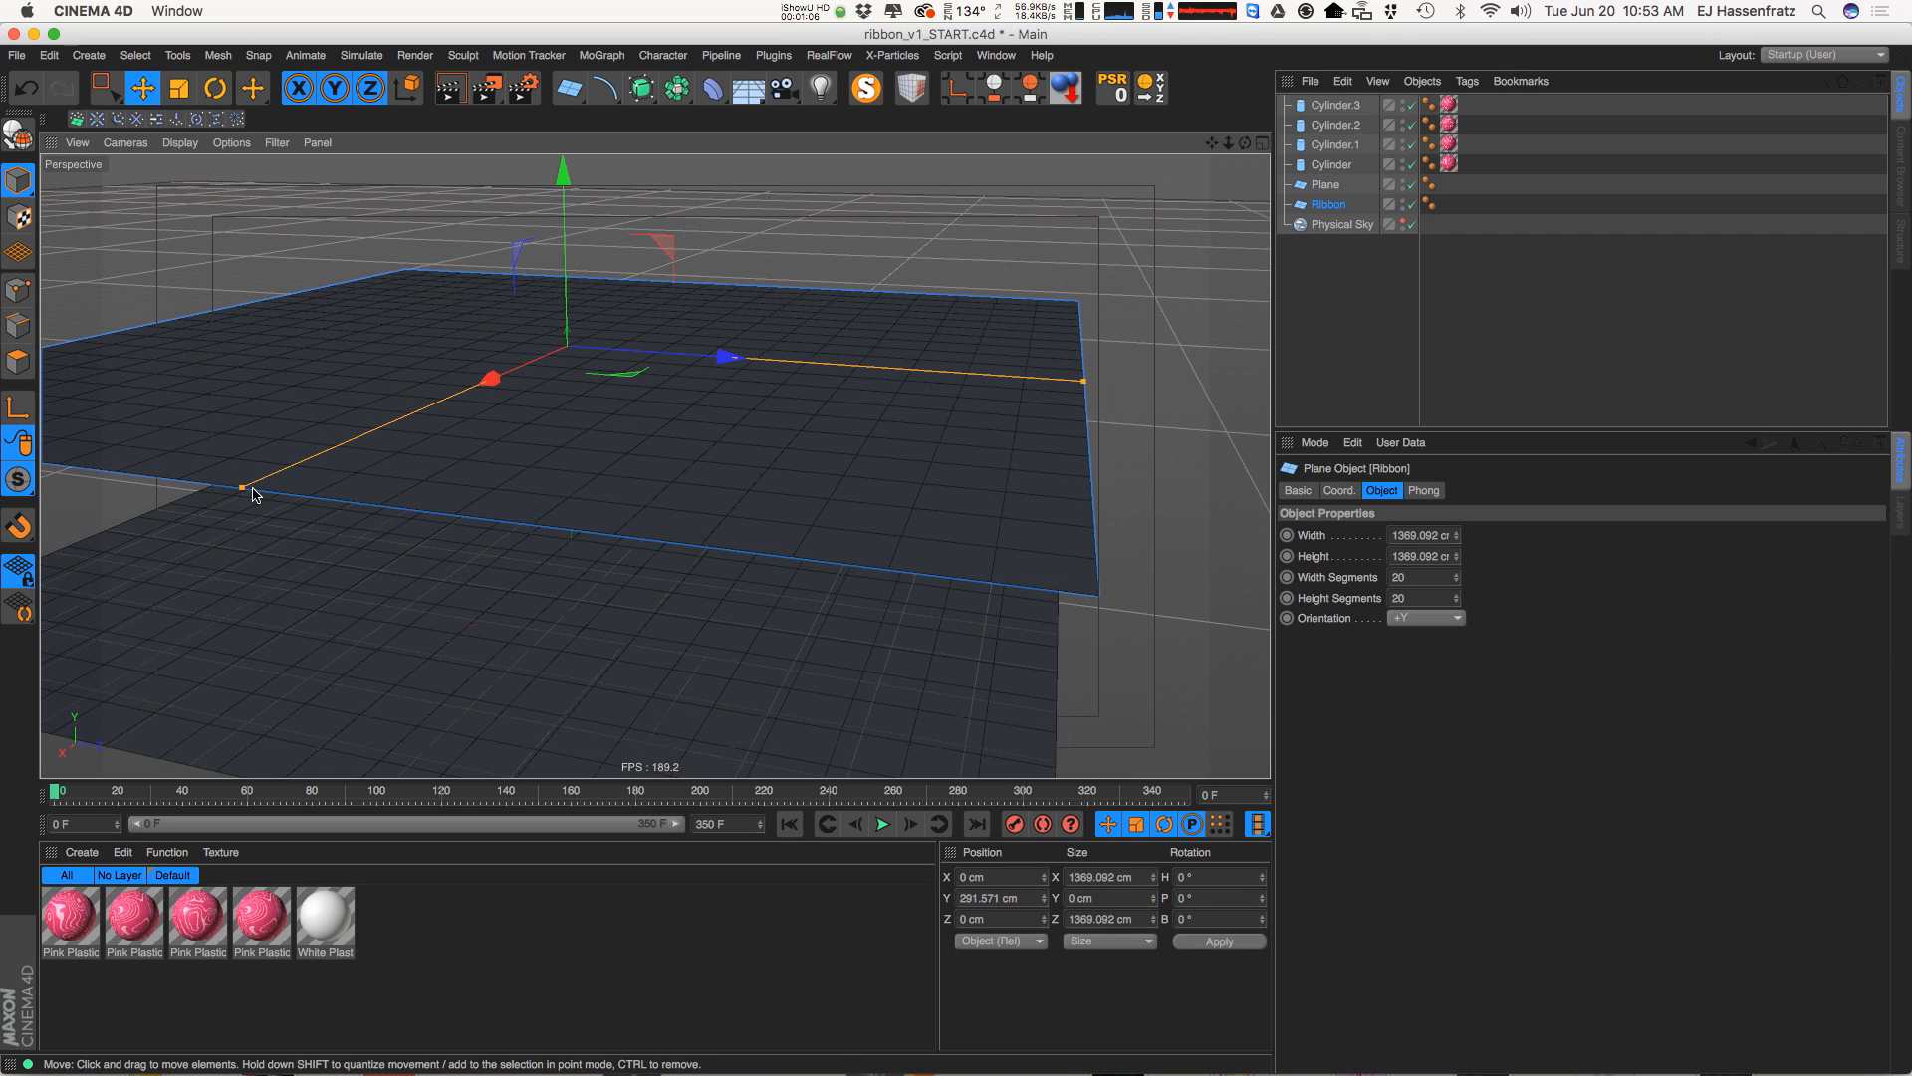
left_click_drag(254, 495, 716, 387)
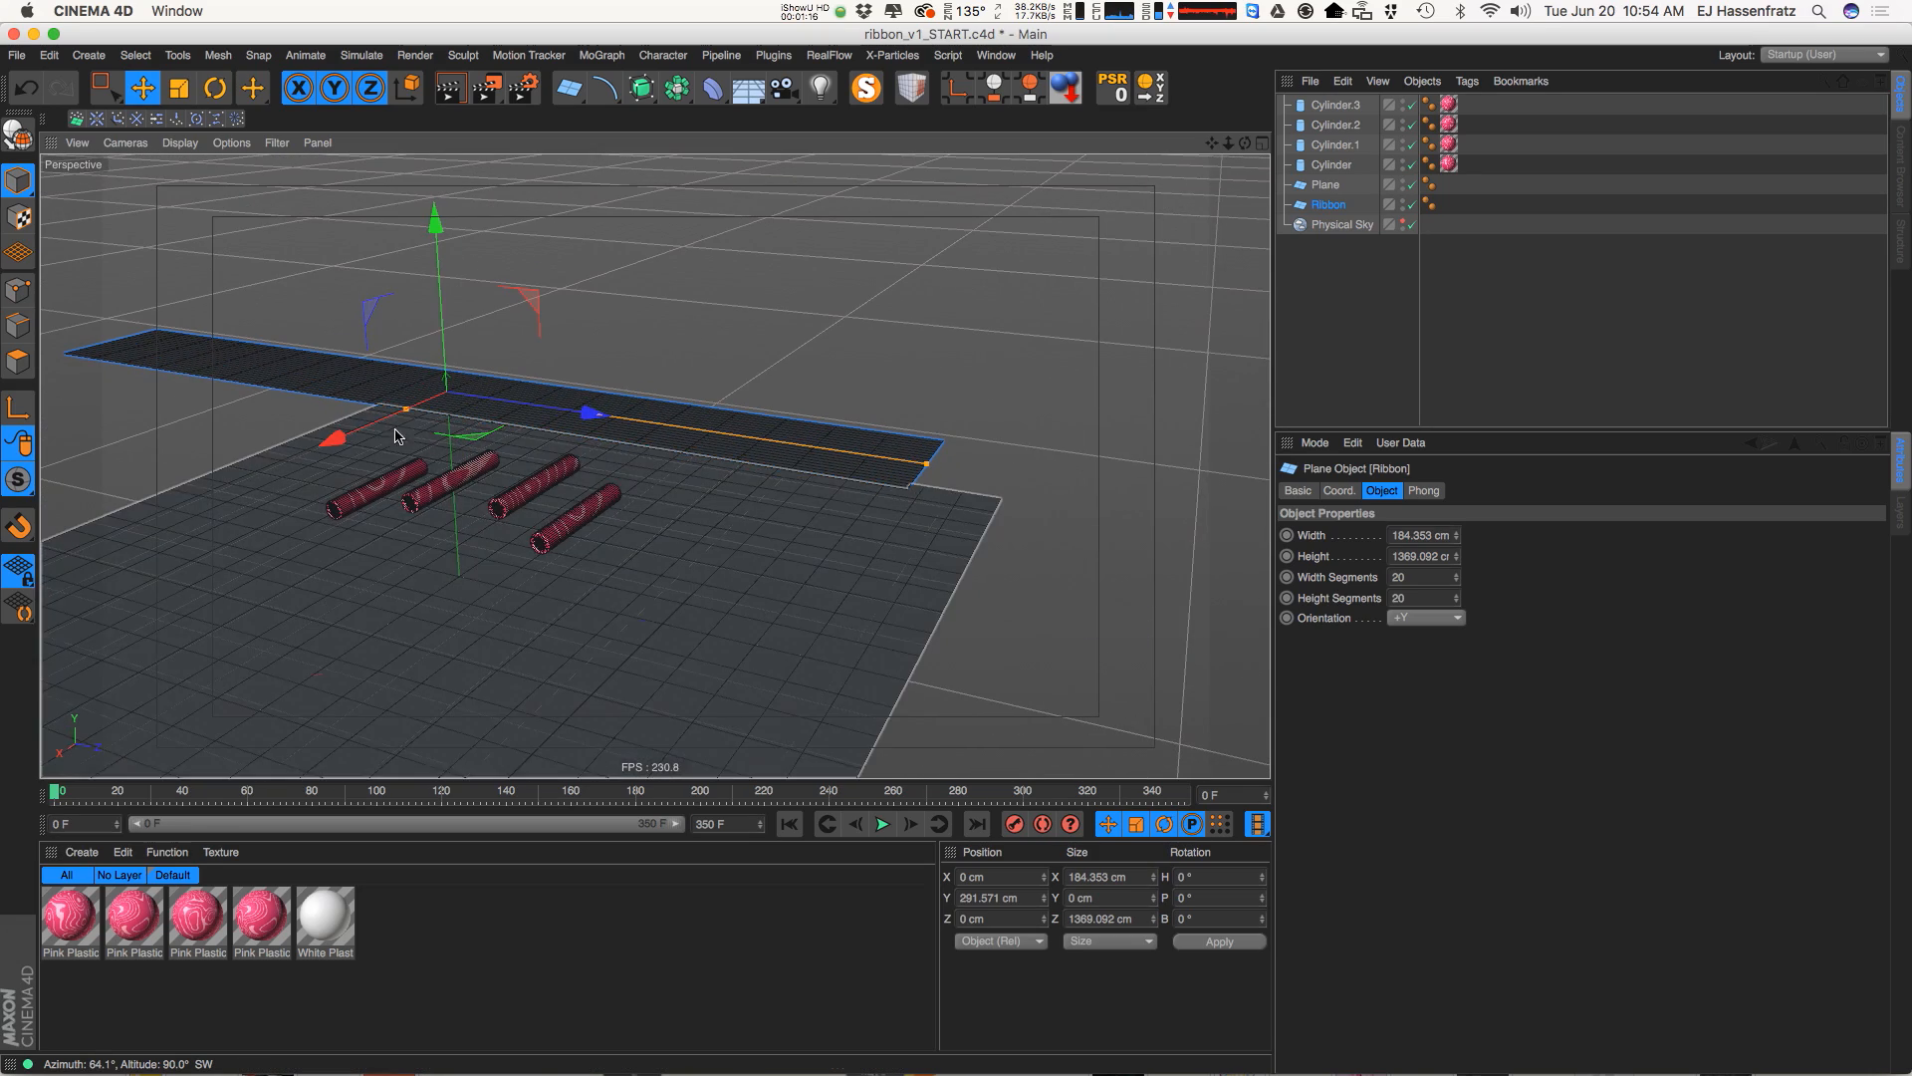
Examine the ribbon's placement above the cylinders and the ground plane from several angles
left_click_drag(395, 435, 299, 508, "alt")
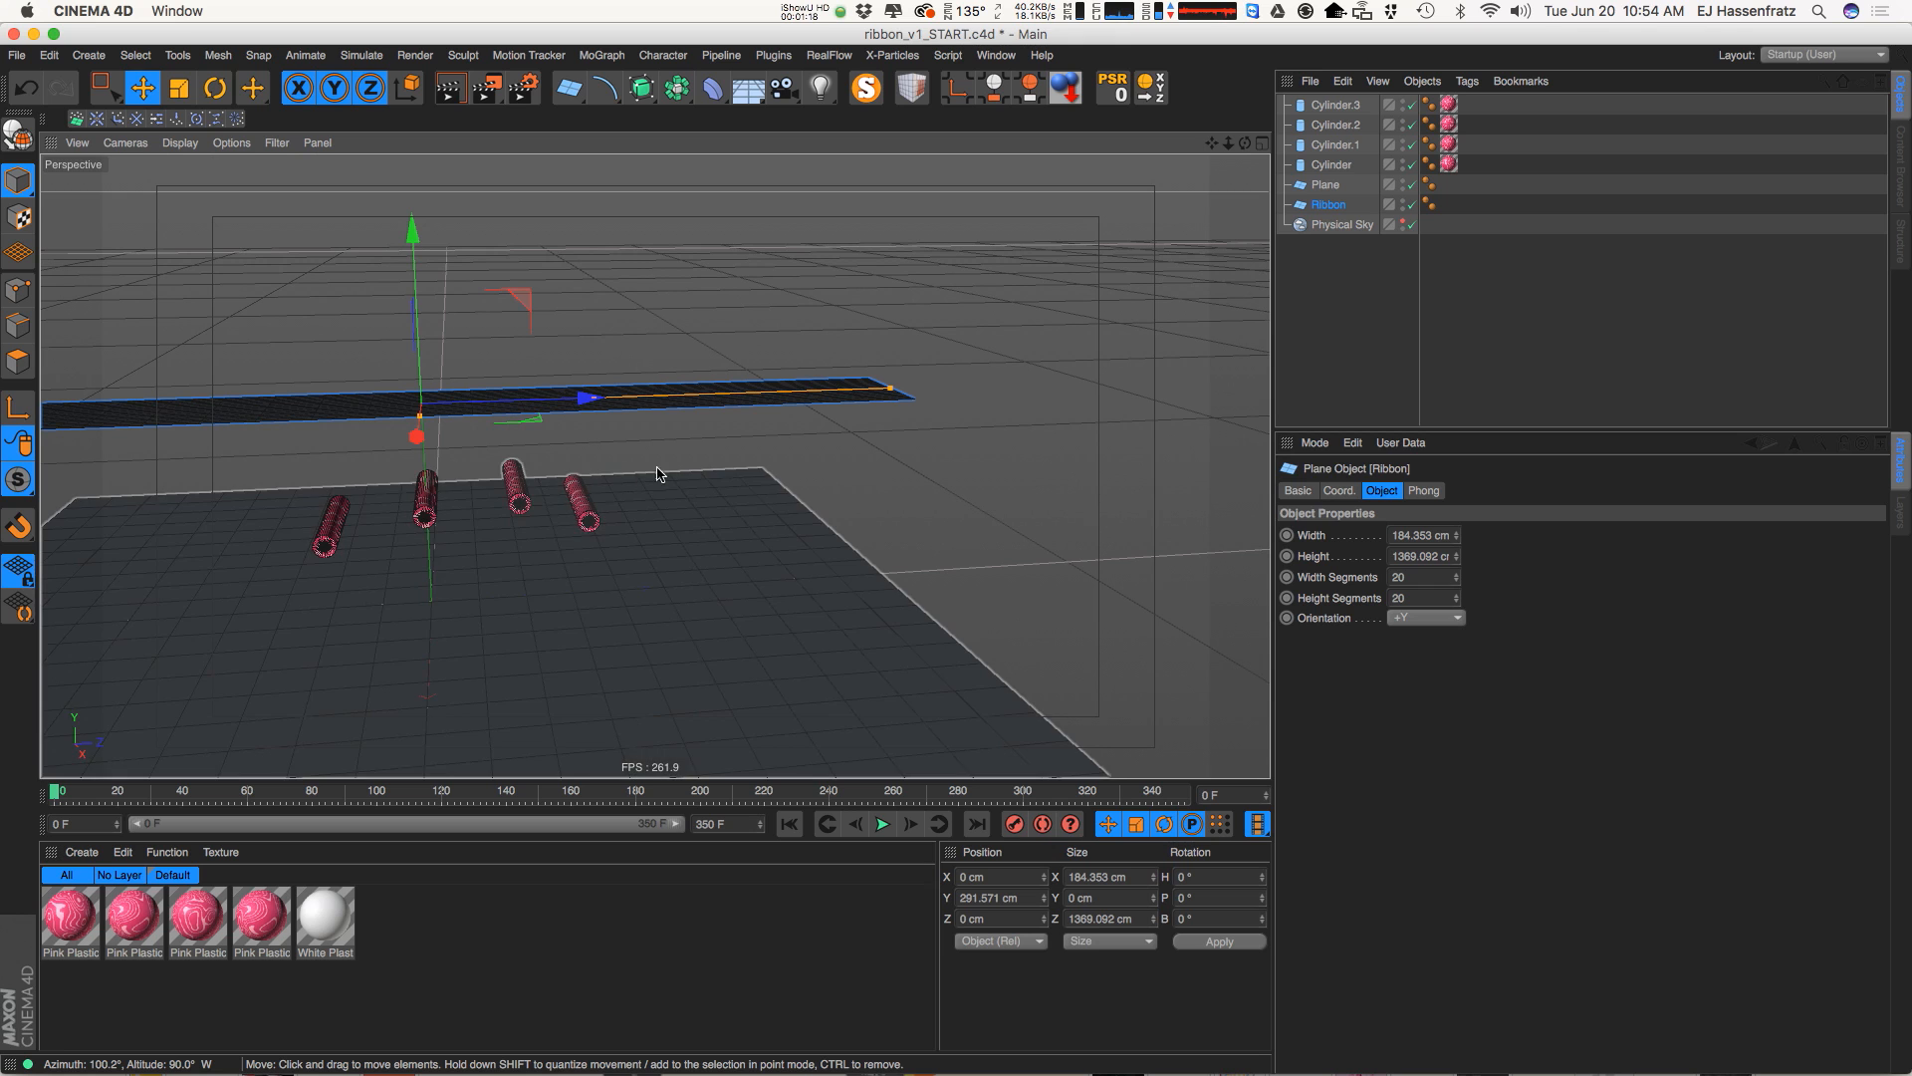
left_click_drag(543, 487, 550, 548, "alt")
middle_click_drag(334, 577, 465, 495, "alt")
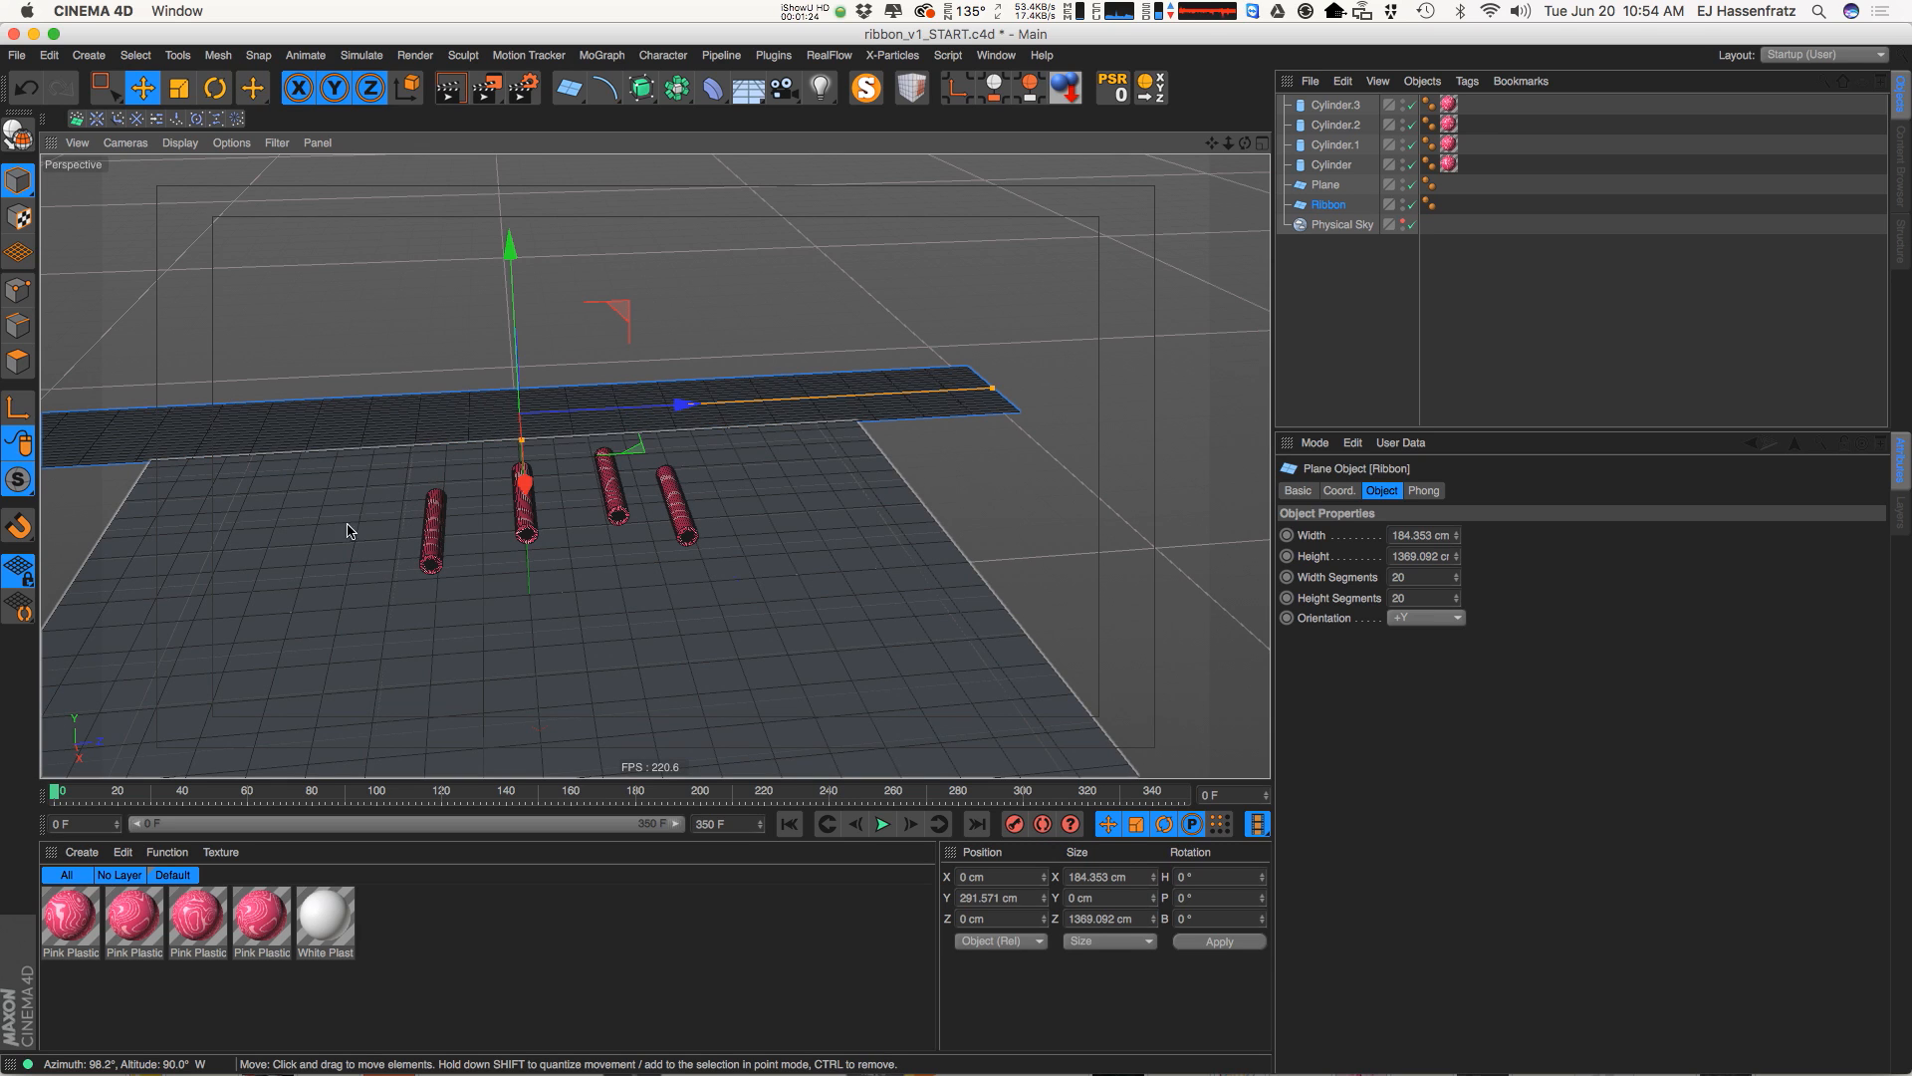
left_click_drag(796, 476, 620, 478, "alt")
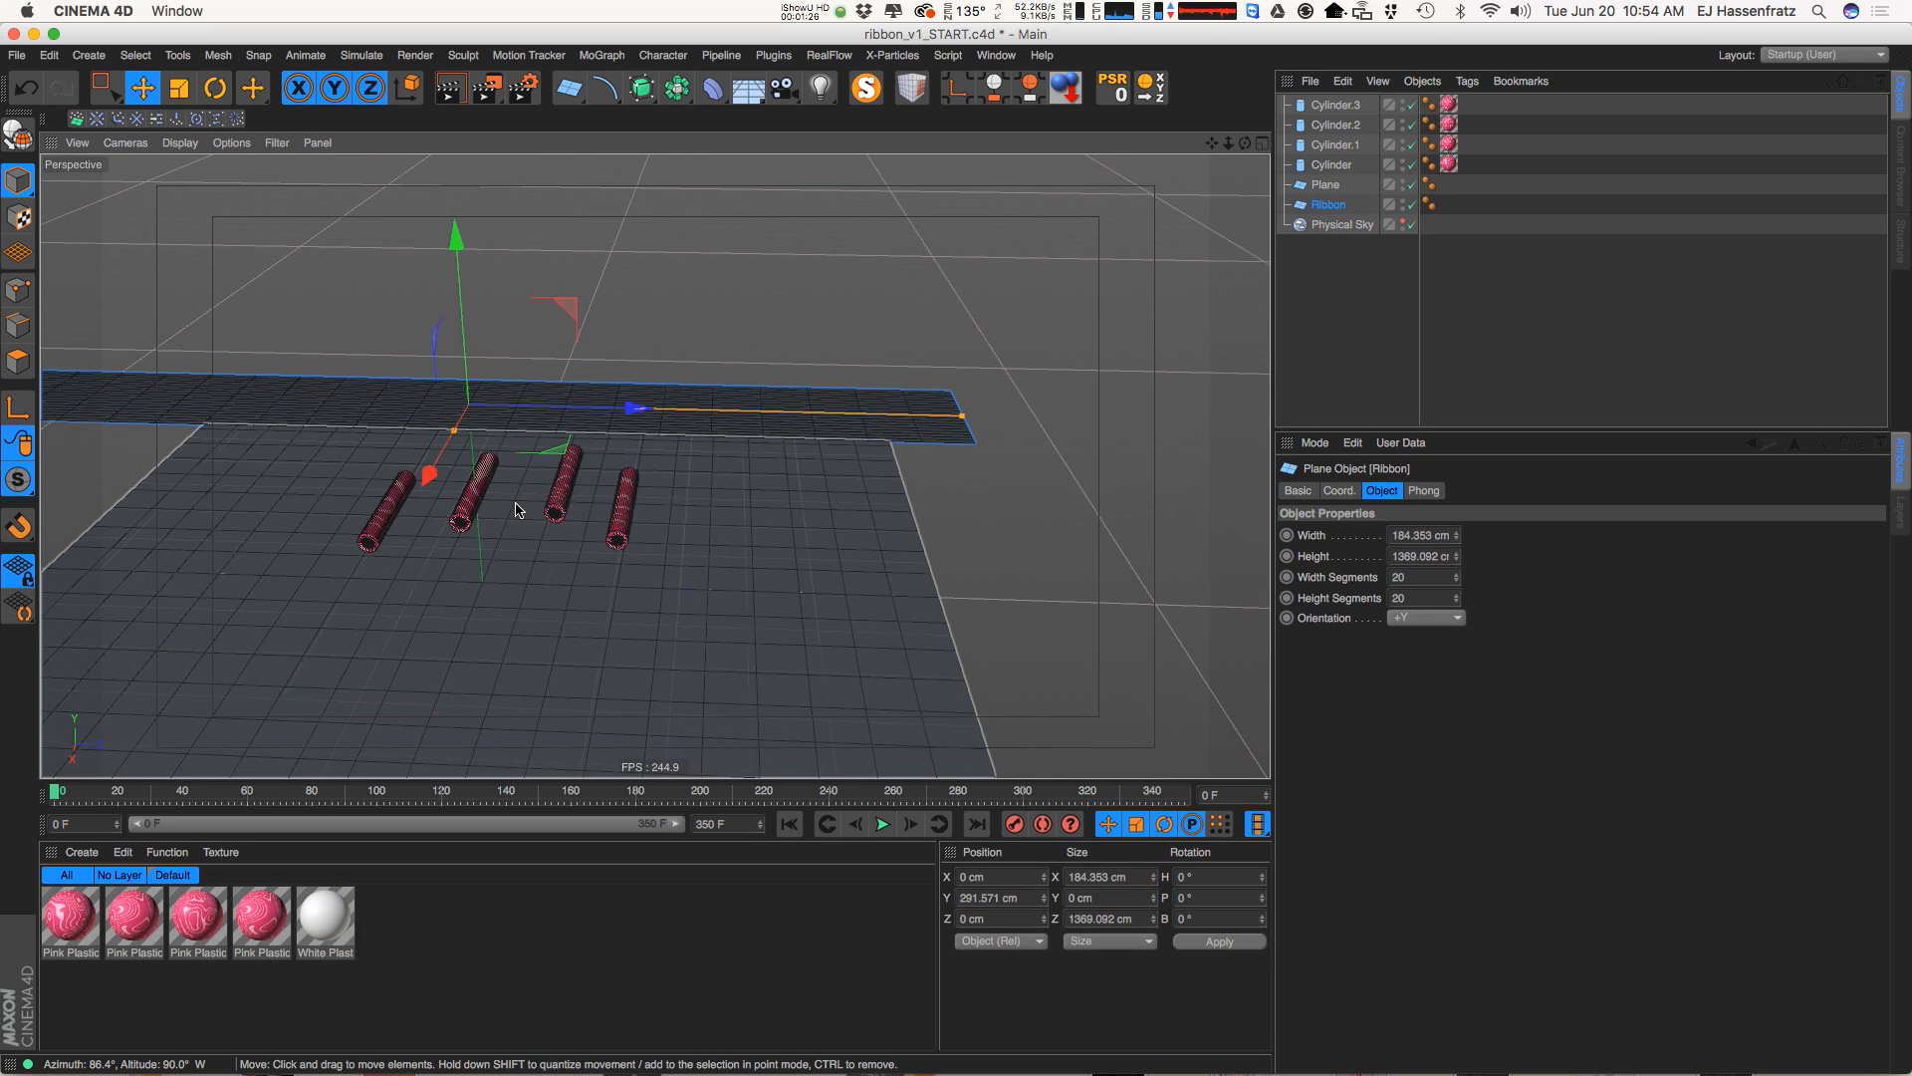
left_click_drag(517, 508, 575, 468, "alt")
middle_click_drag(554, 493, 610, 478, "alt")
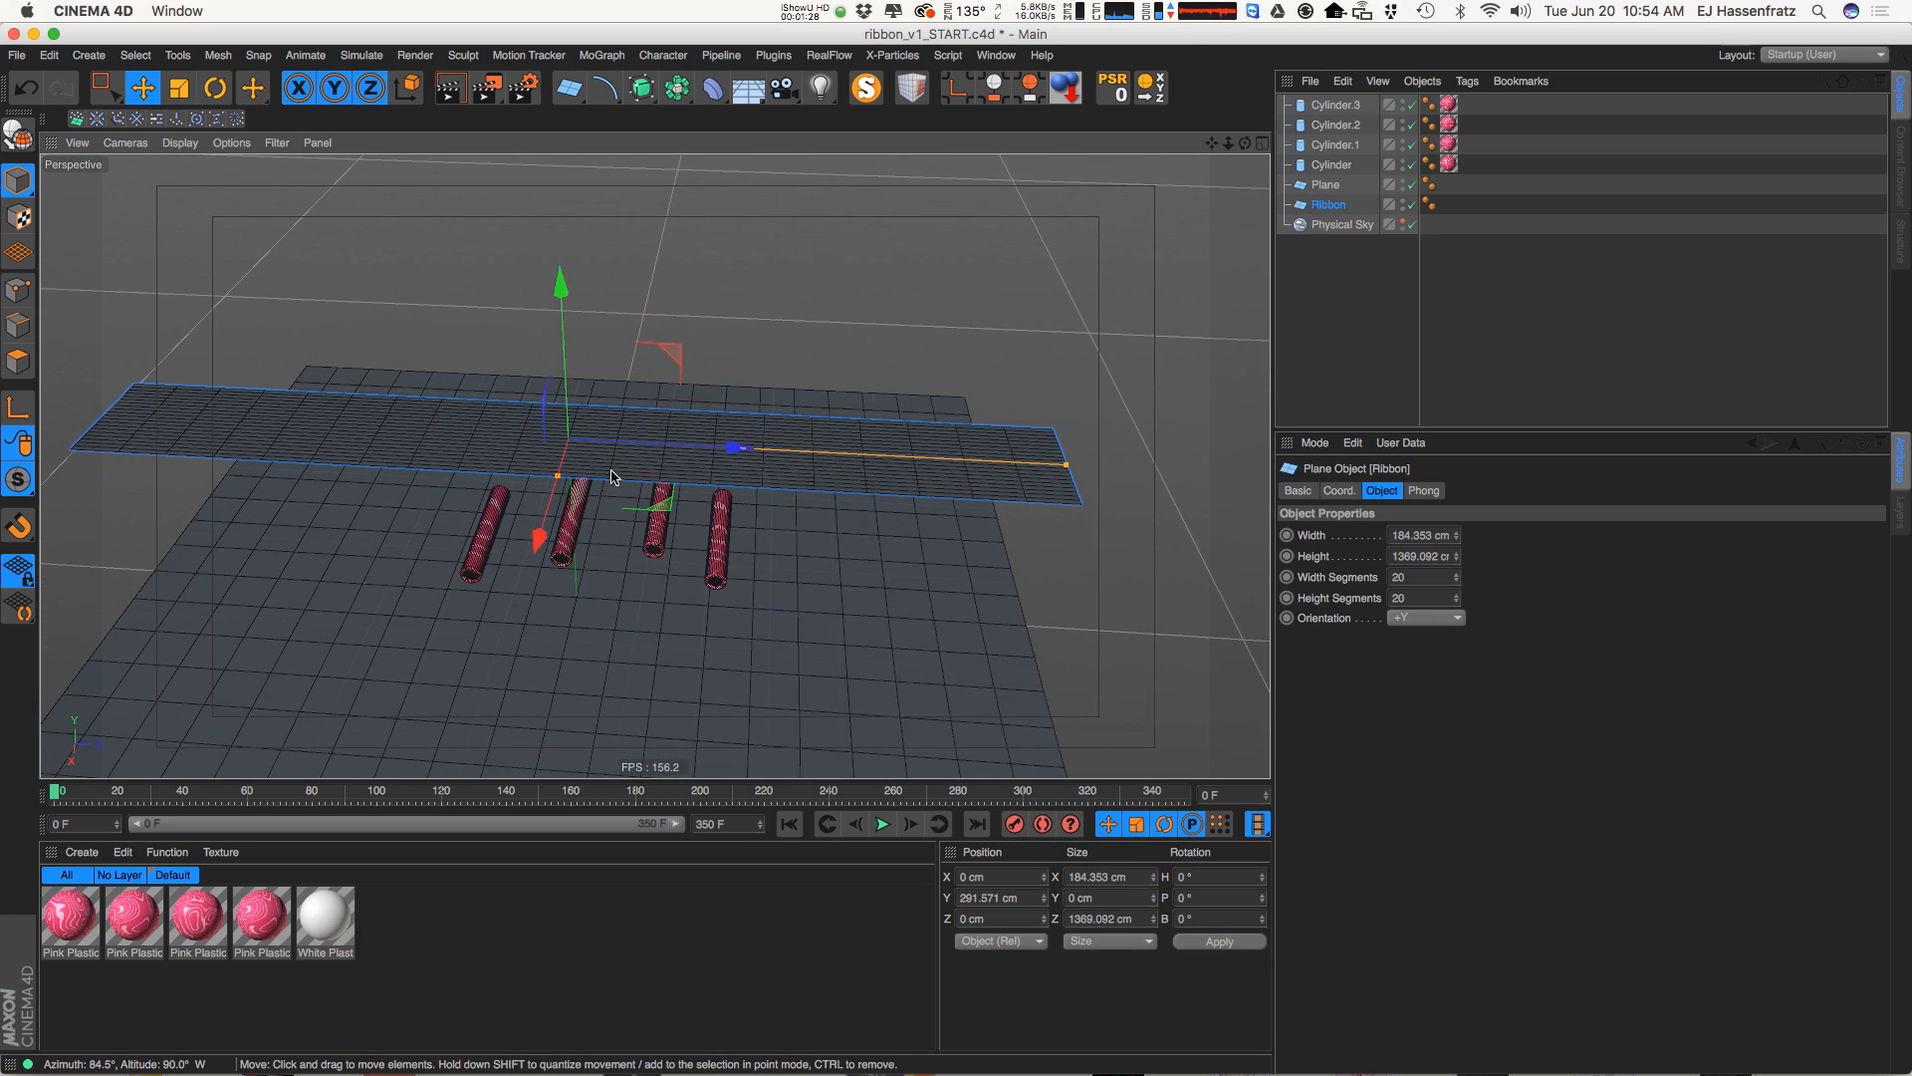
right_click_drag(606, 472, 643, 463, "alt")
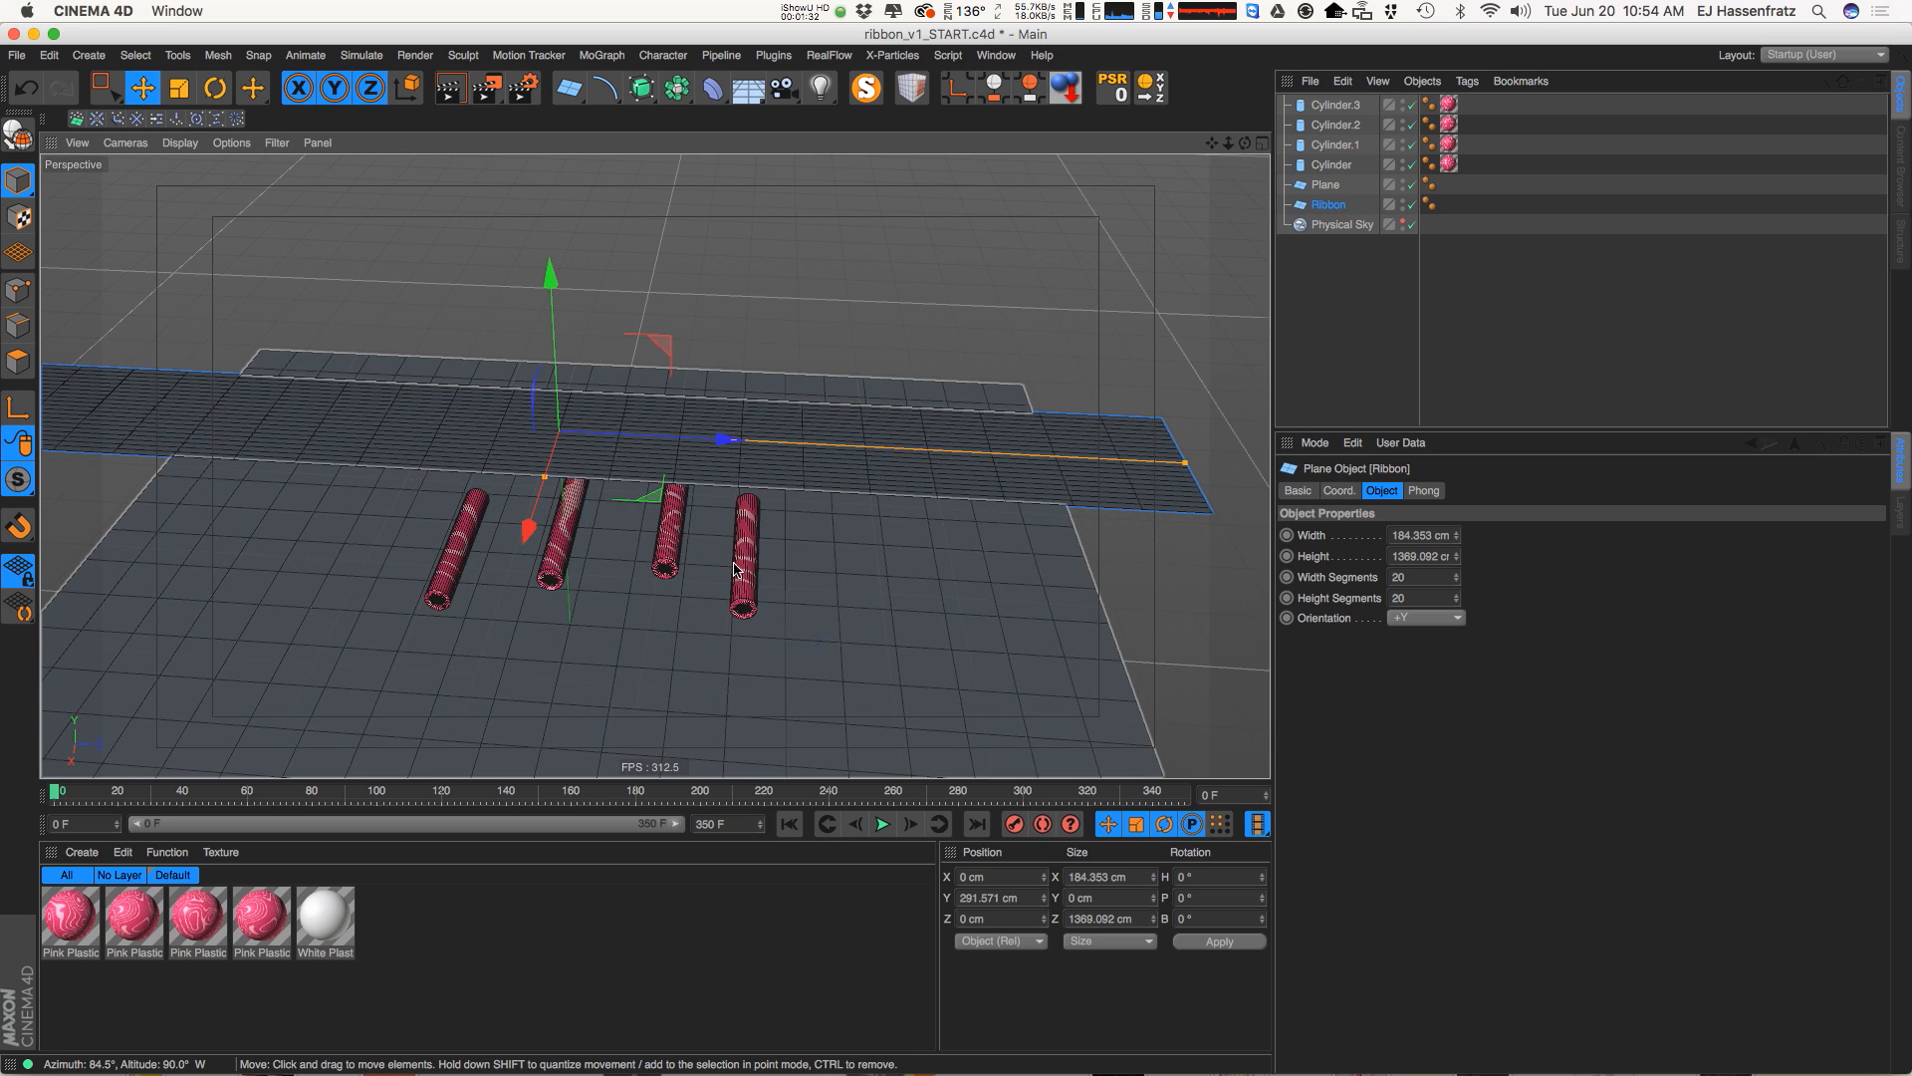
left_click_drag(738, 570, 640, 541, "alt")
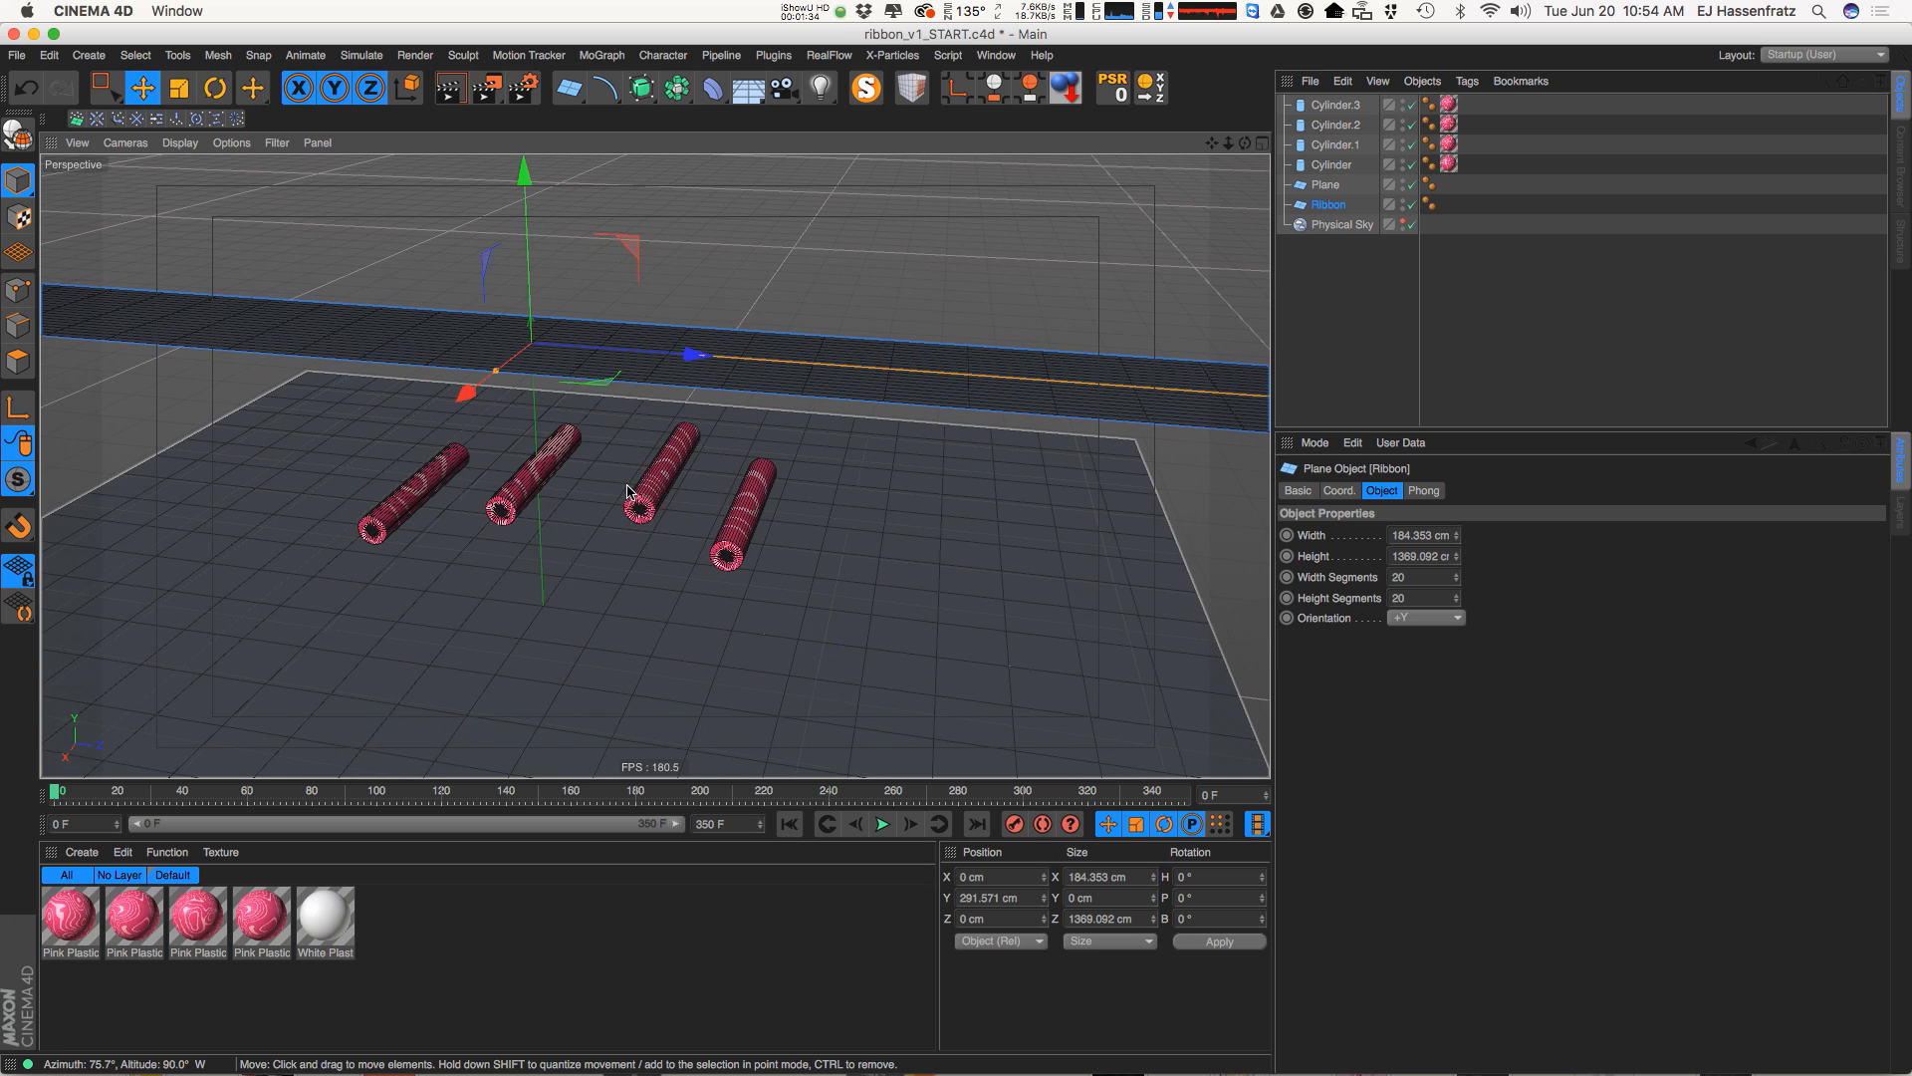
scroll(645, 500, "up", 2)
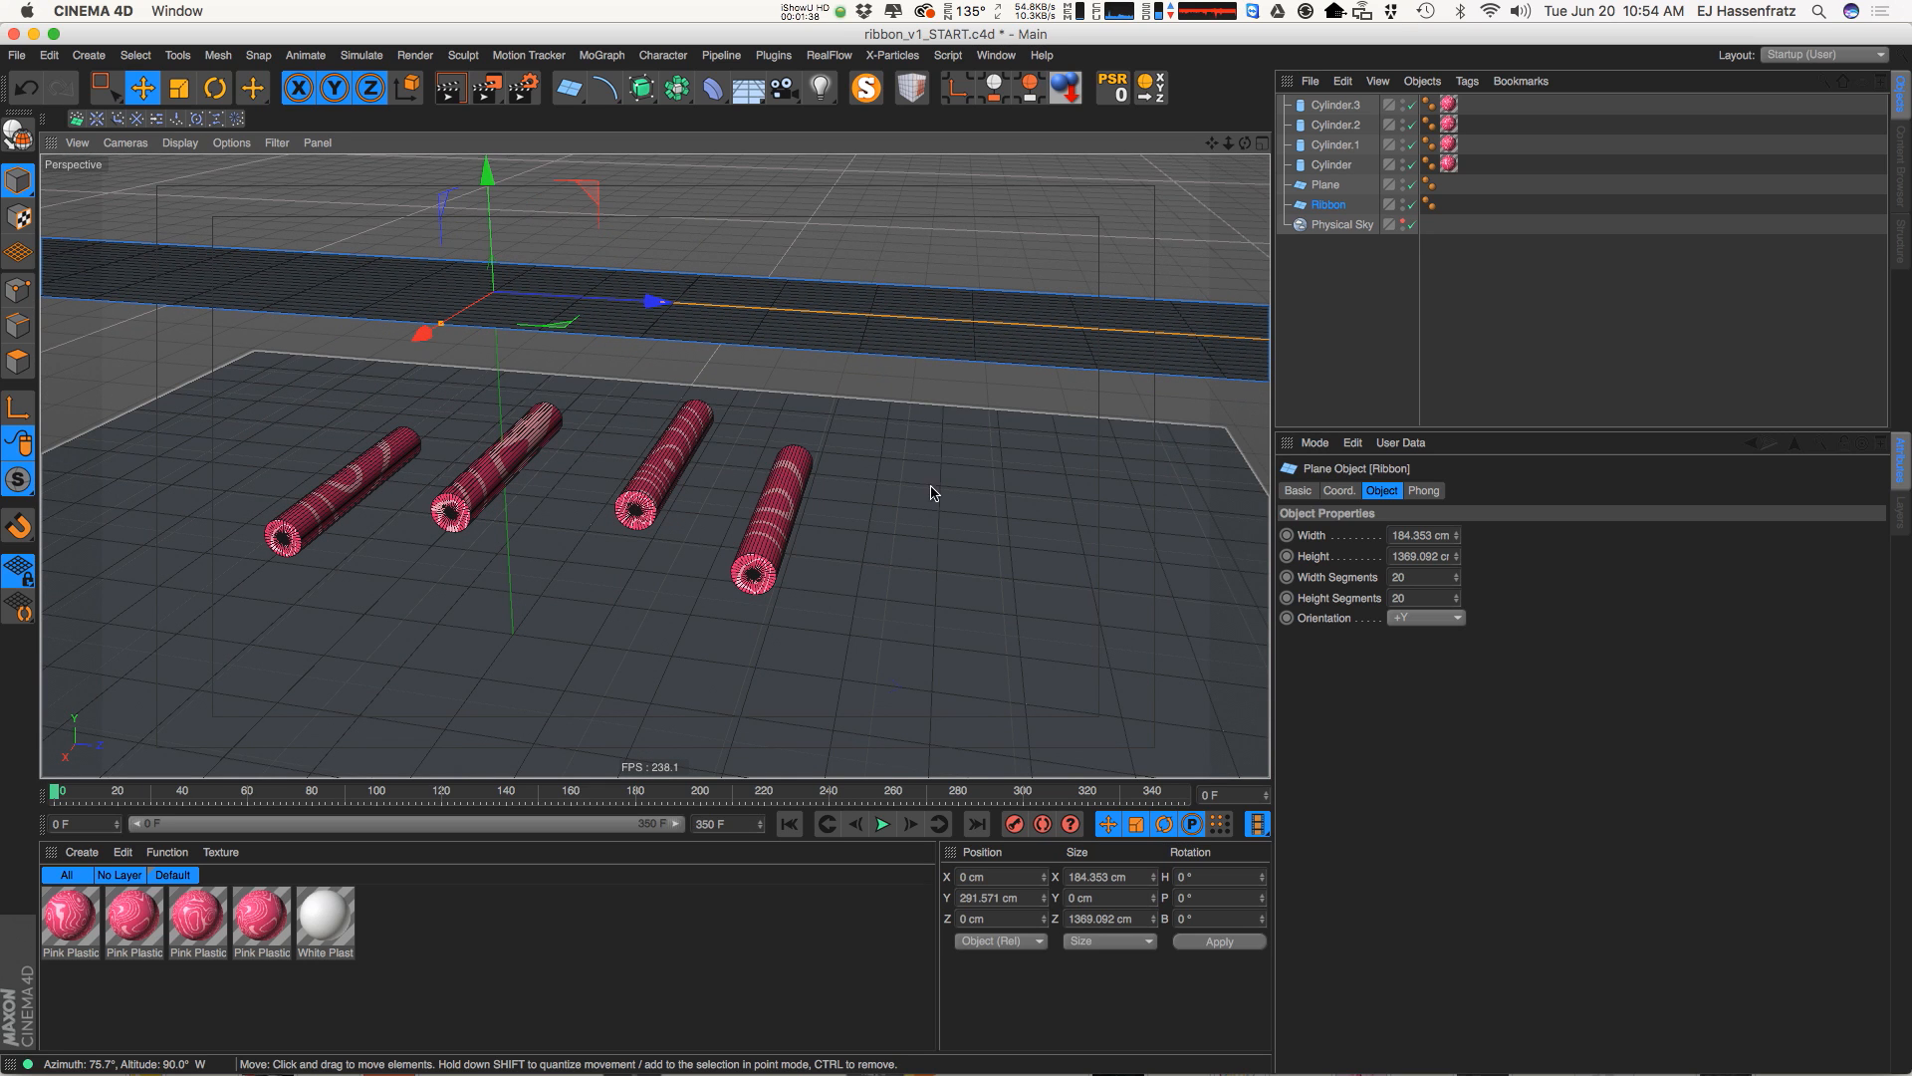
left_click(747, 670)
left_click(349, 488)
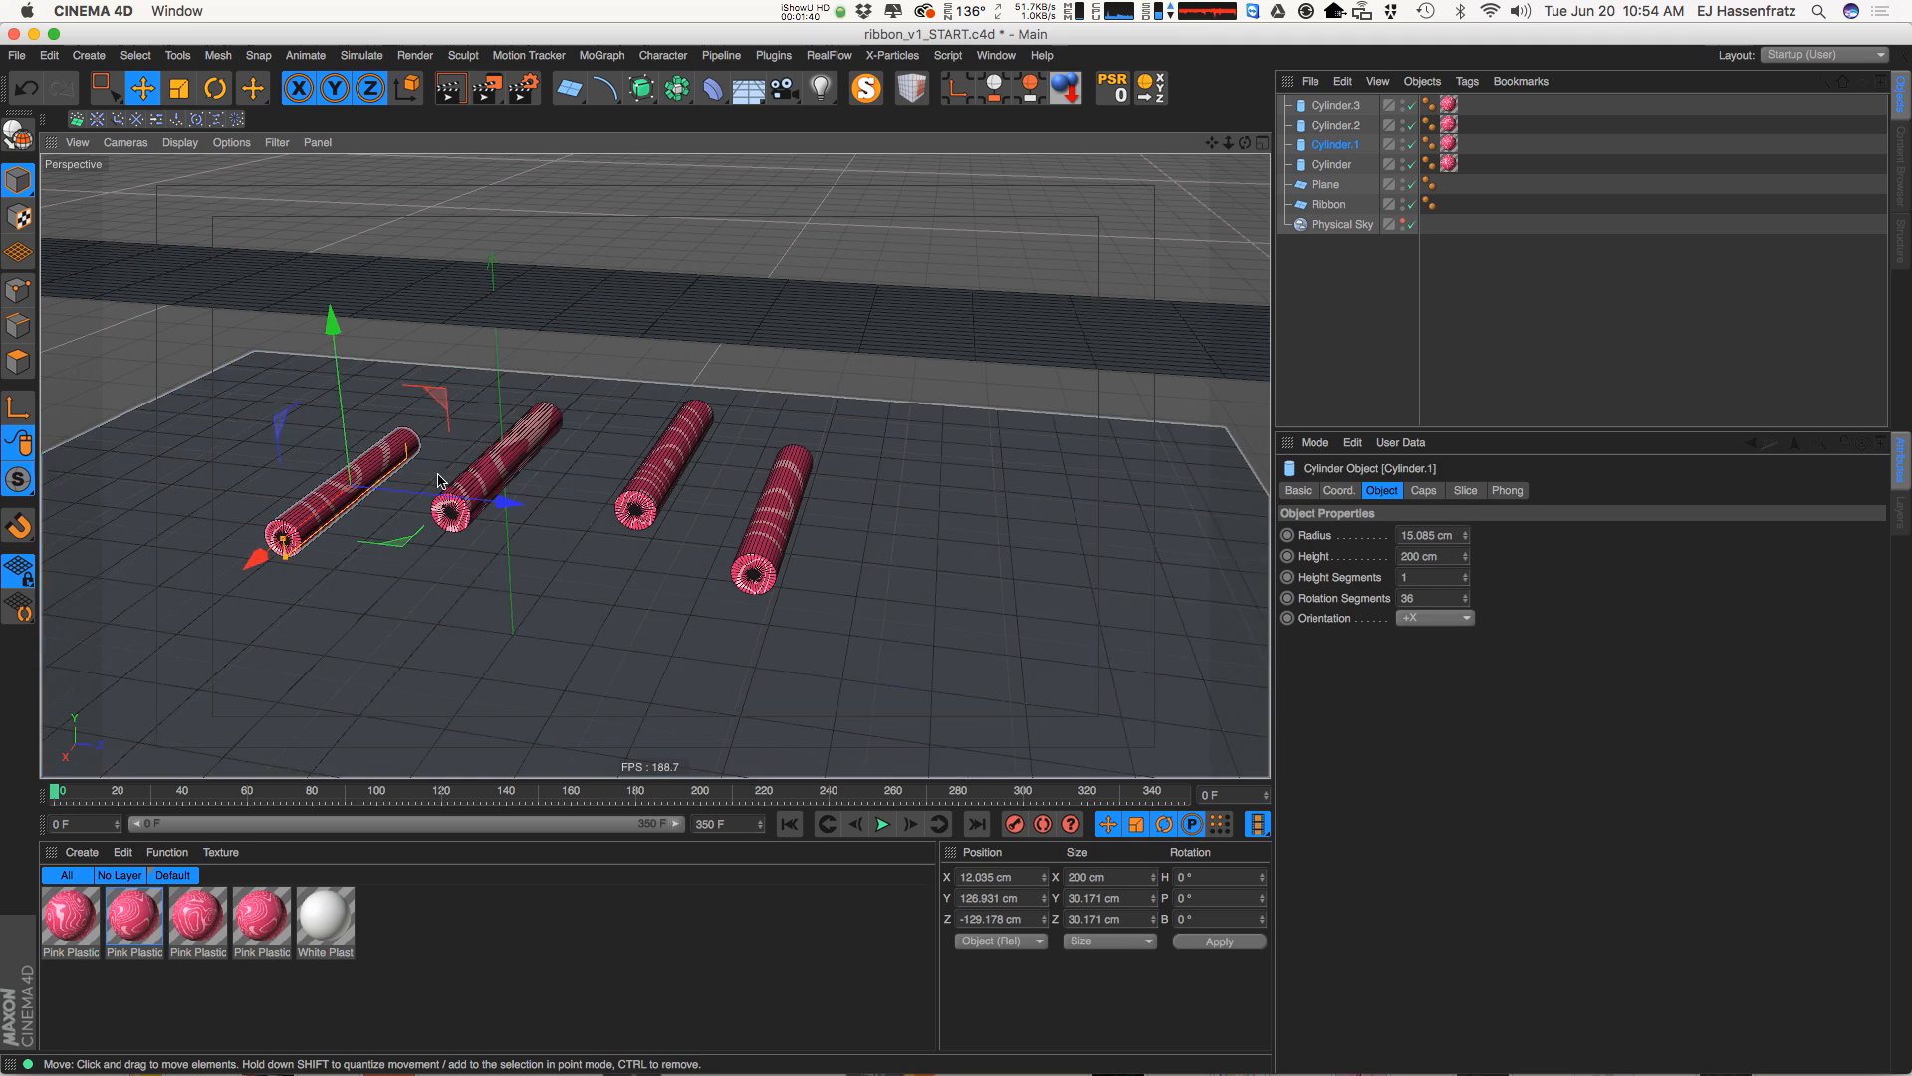
left_click(506, 458, "shift")
left_click(665, 458, "shift")
left_click(772, 528, "shift")
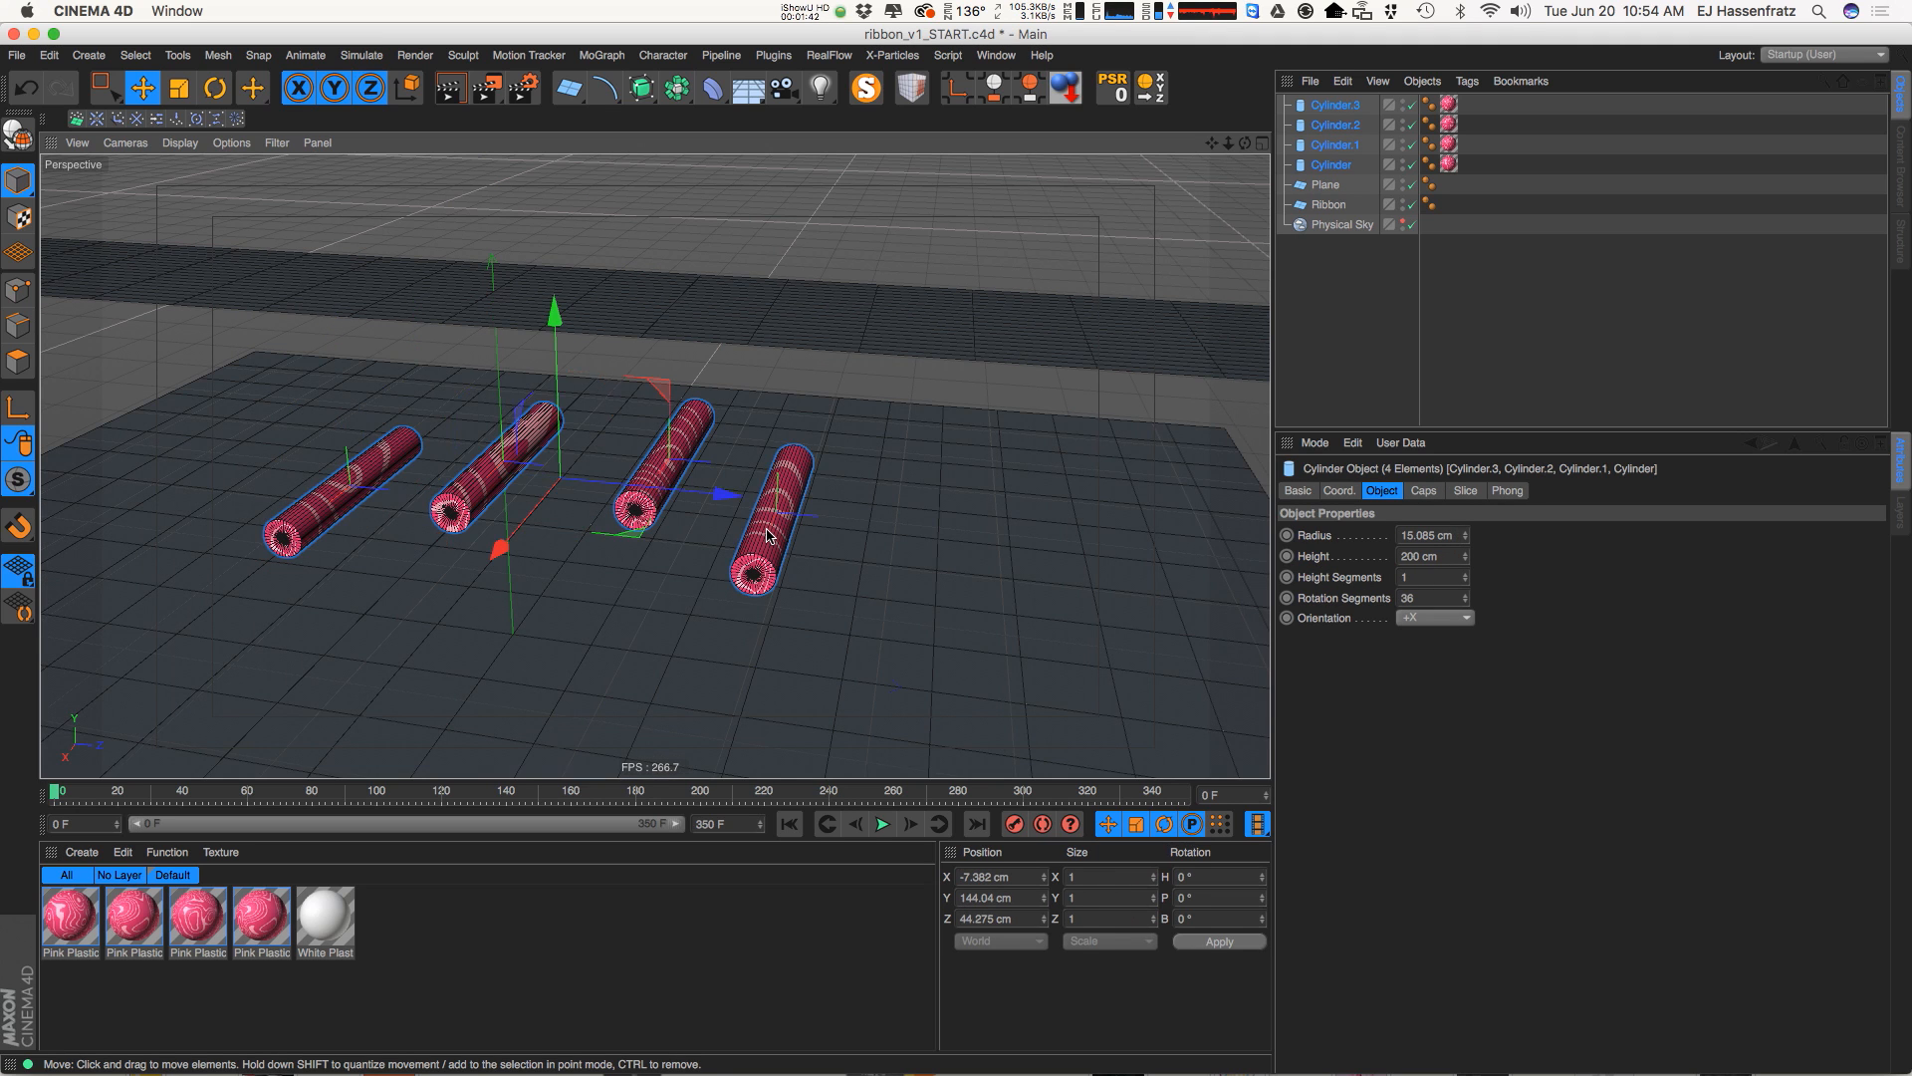
Rename the large ground plane Floor
left_click(701, 678)
double_click(1318, 184)
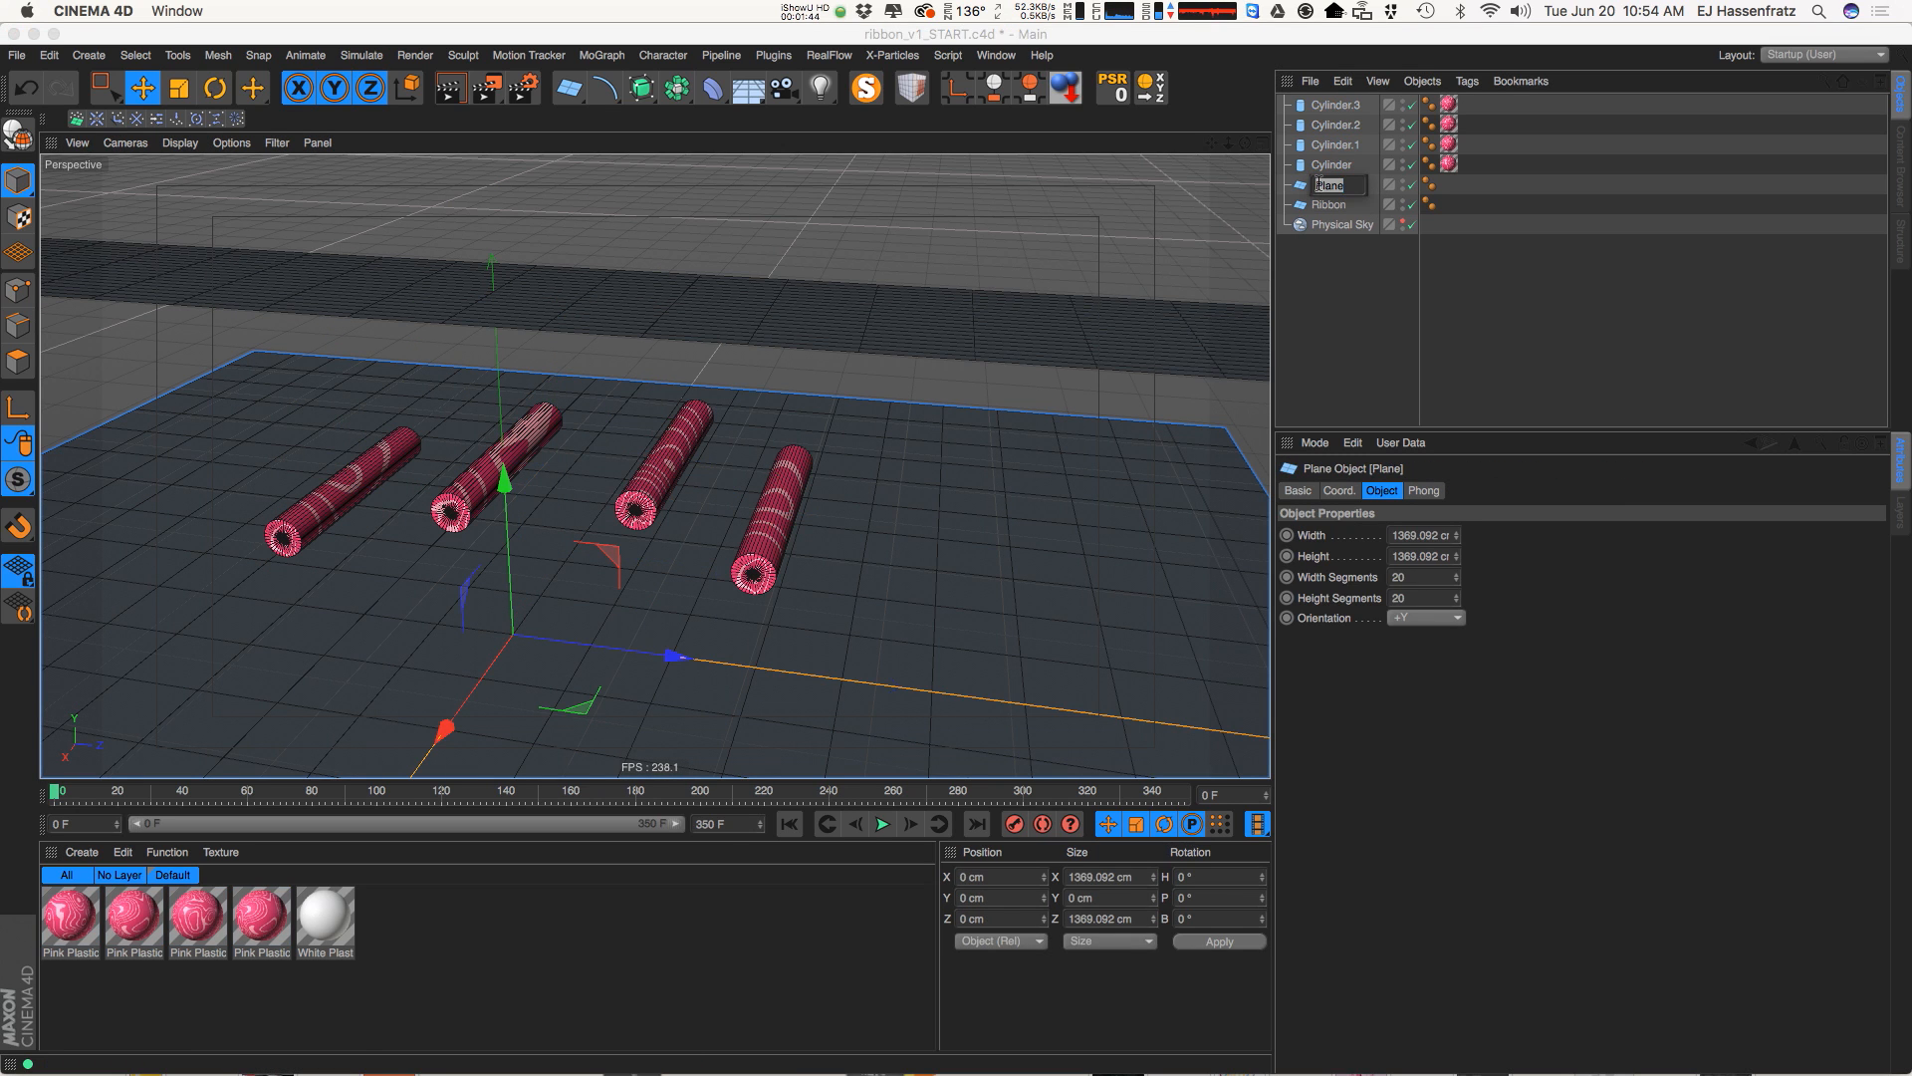
type("Floor")
key("Return")
Select the Floor and all four cylinders and give them Collider Body simulation tags
left_click(1340, 105, "shift")
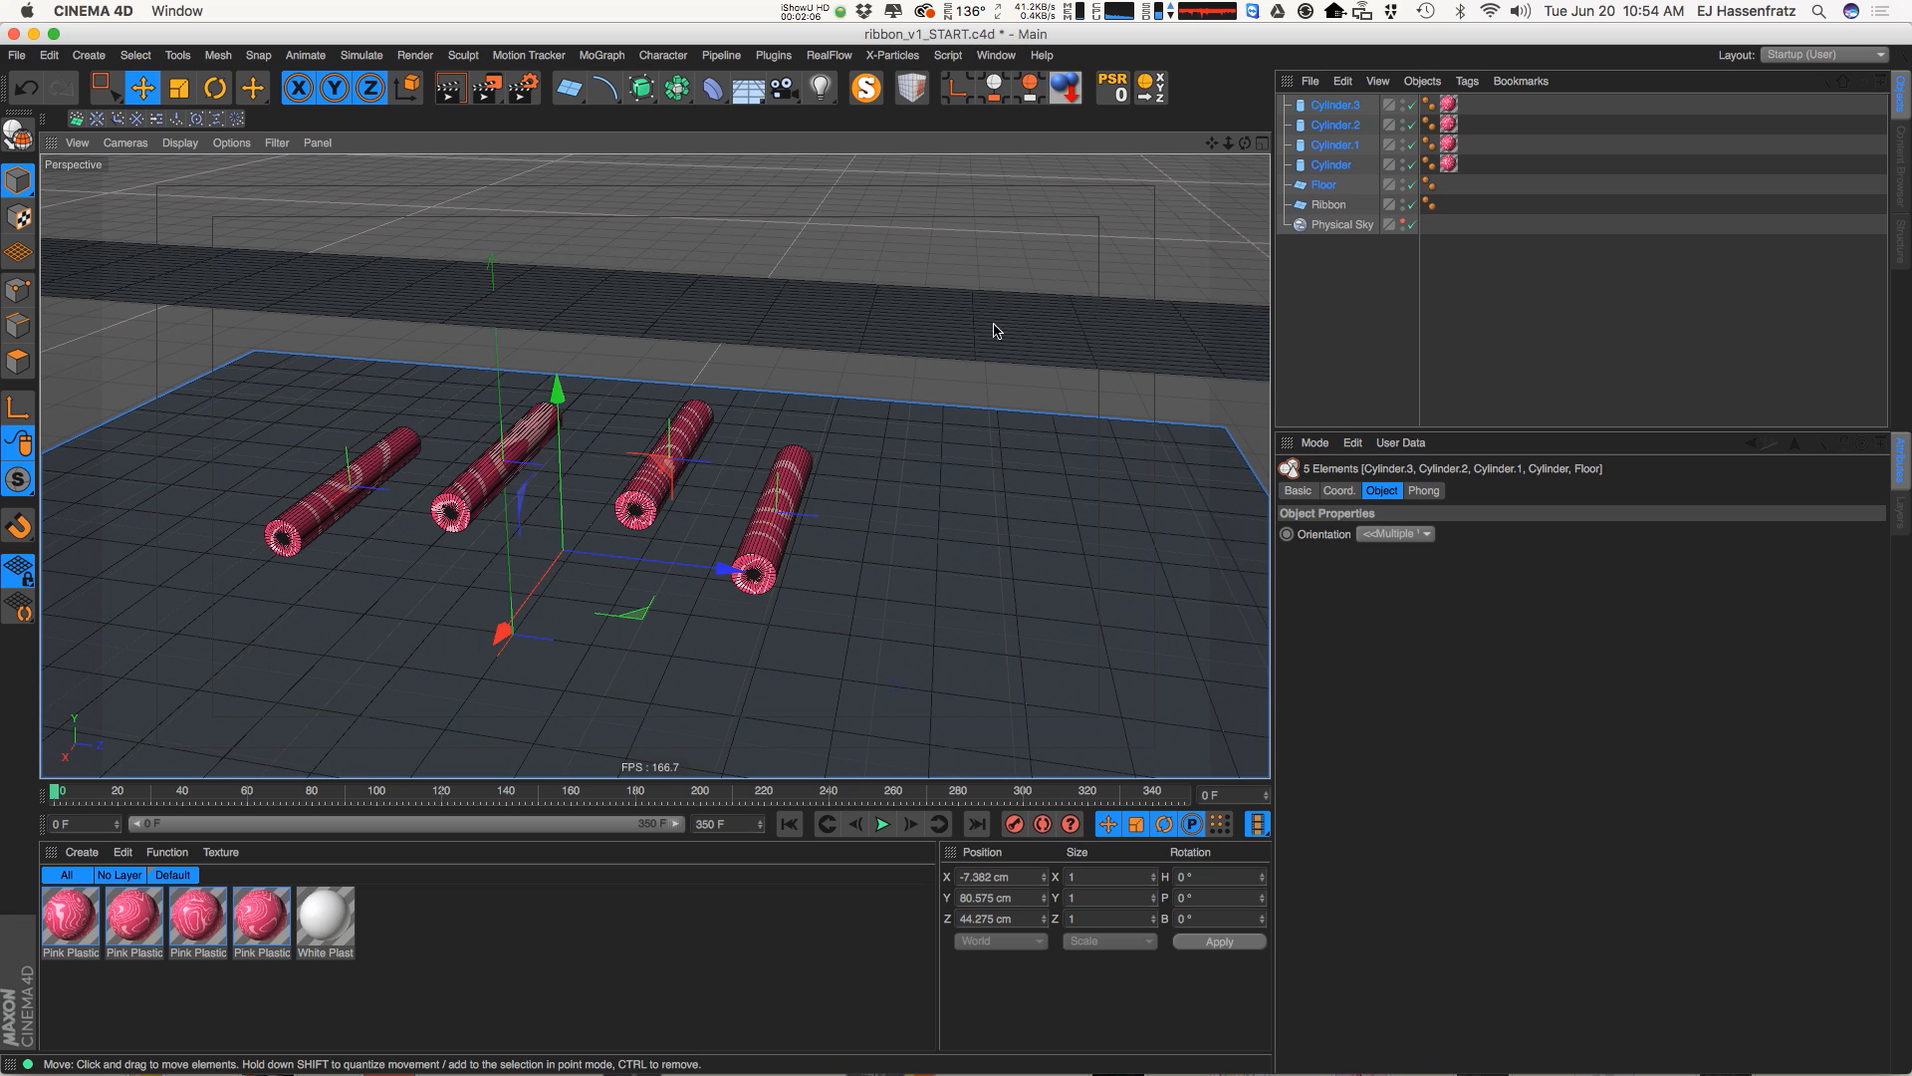
right_click(1327, 188)
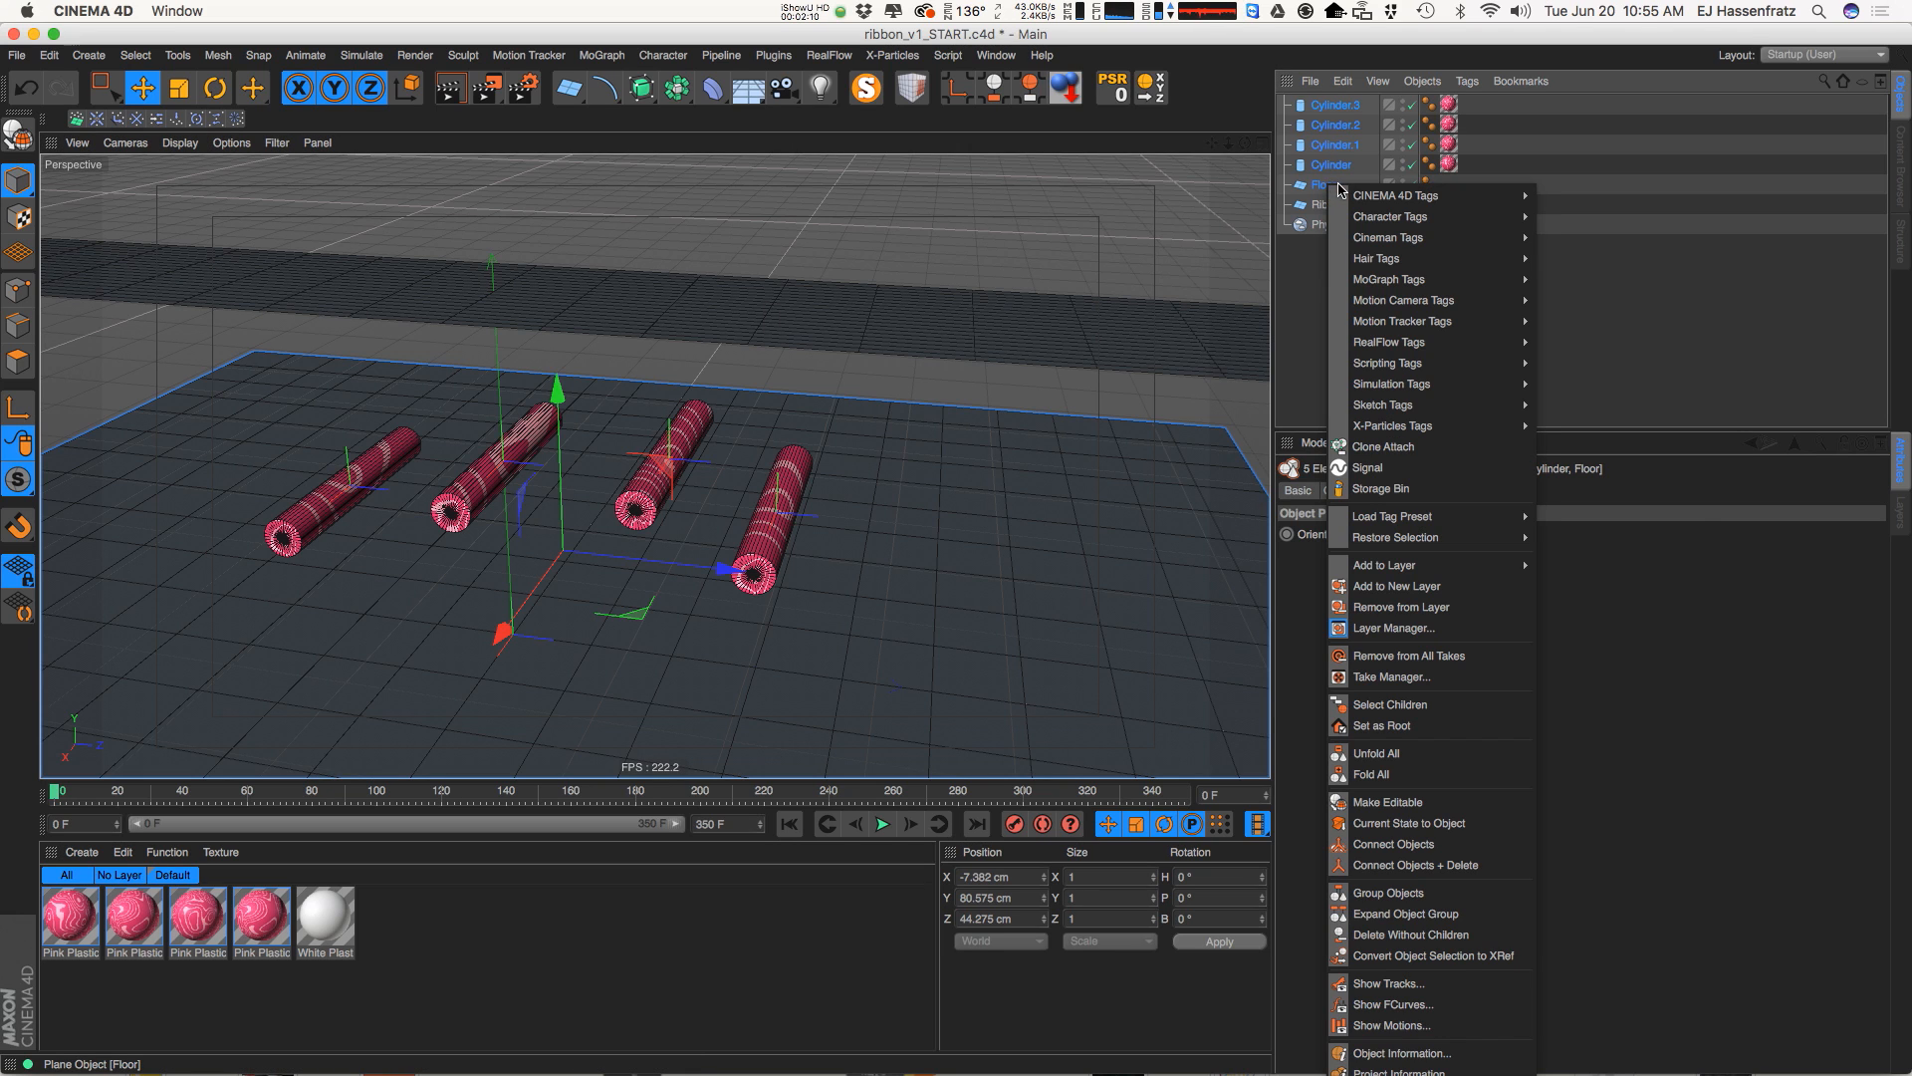
mouse_move(1422, 240)
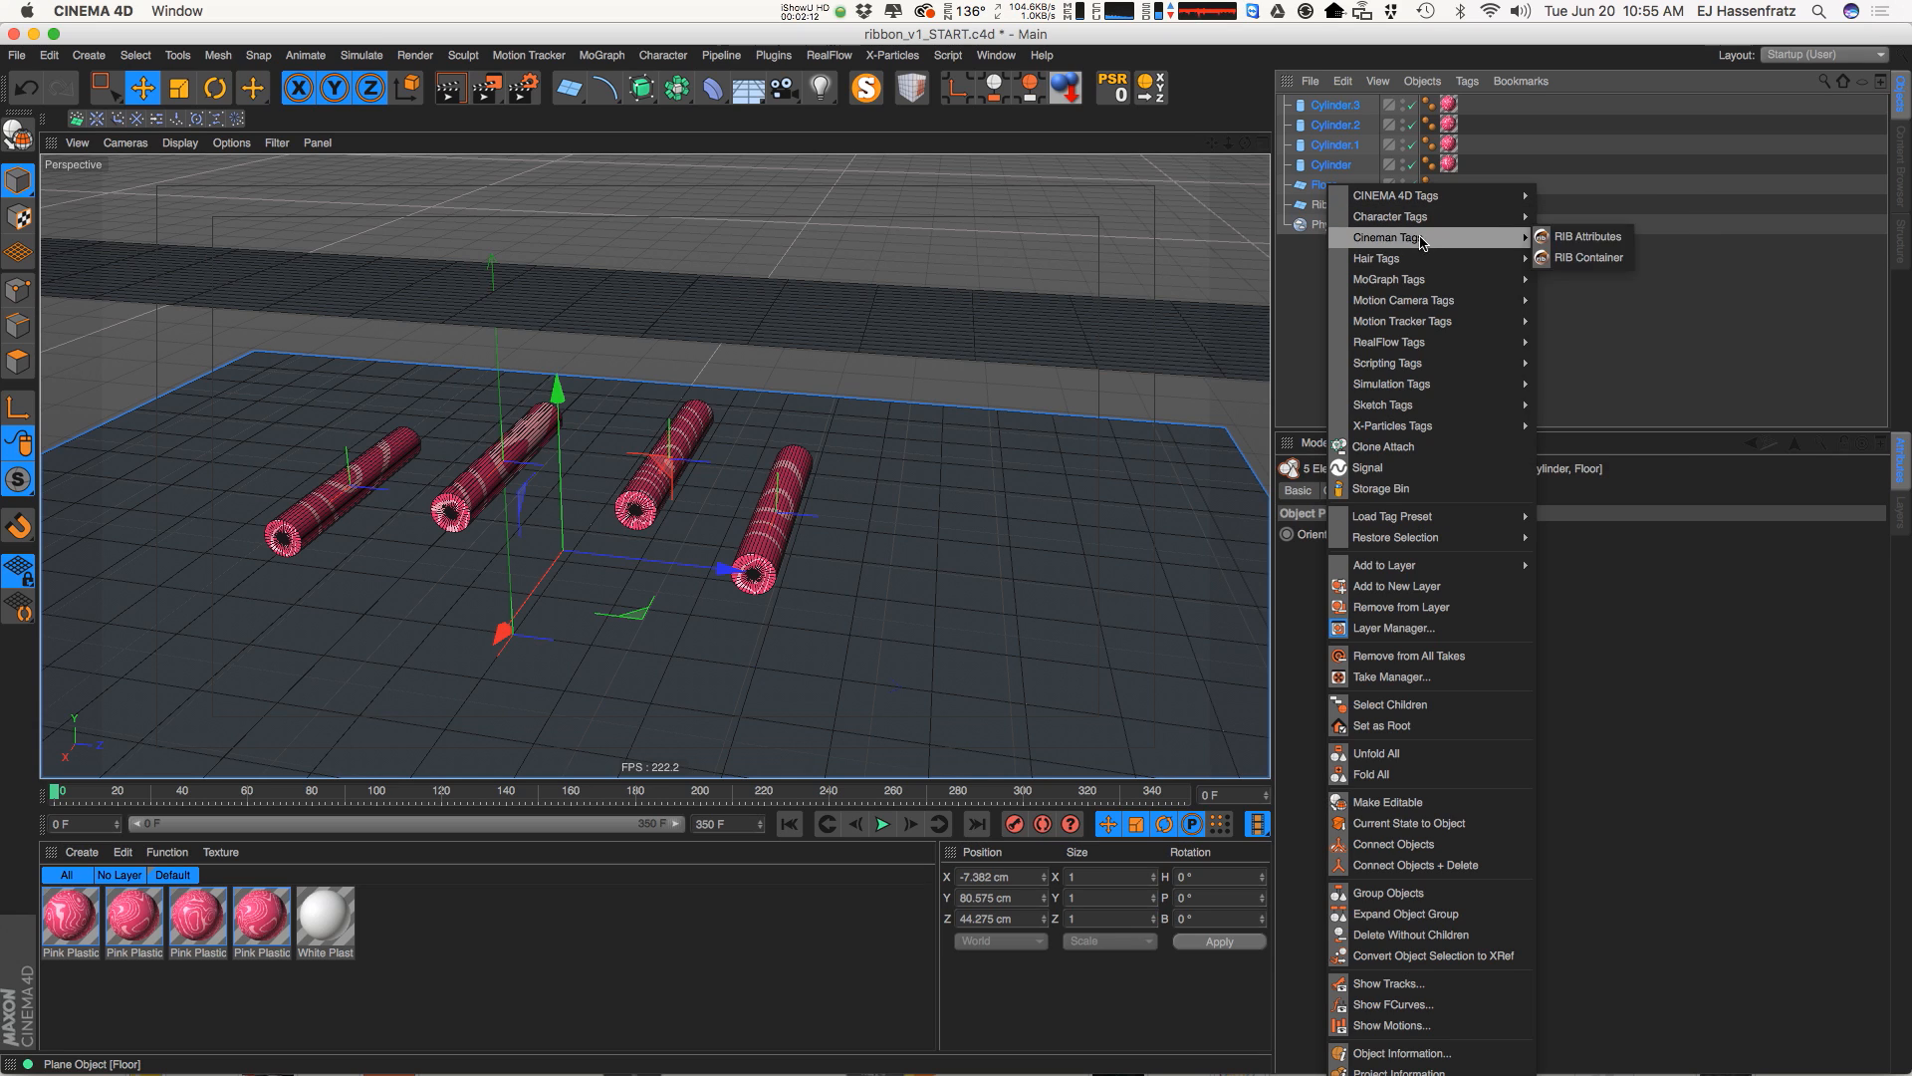
mouse_move(1410, 384)
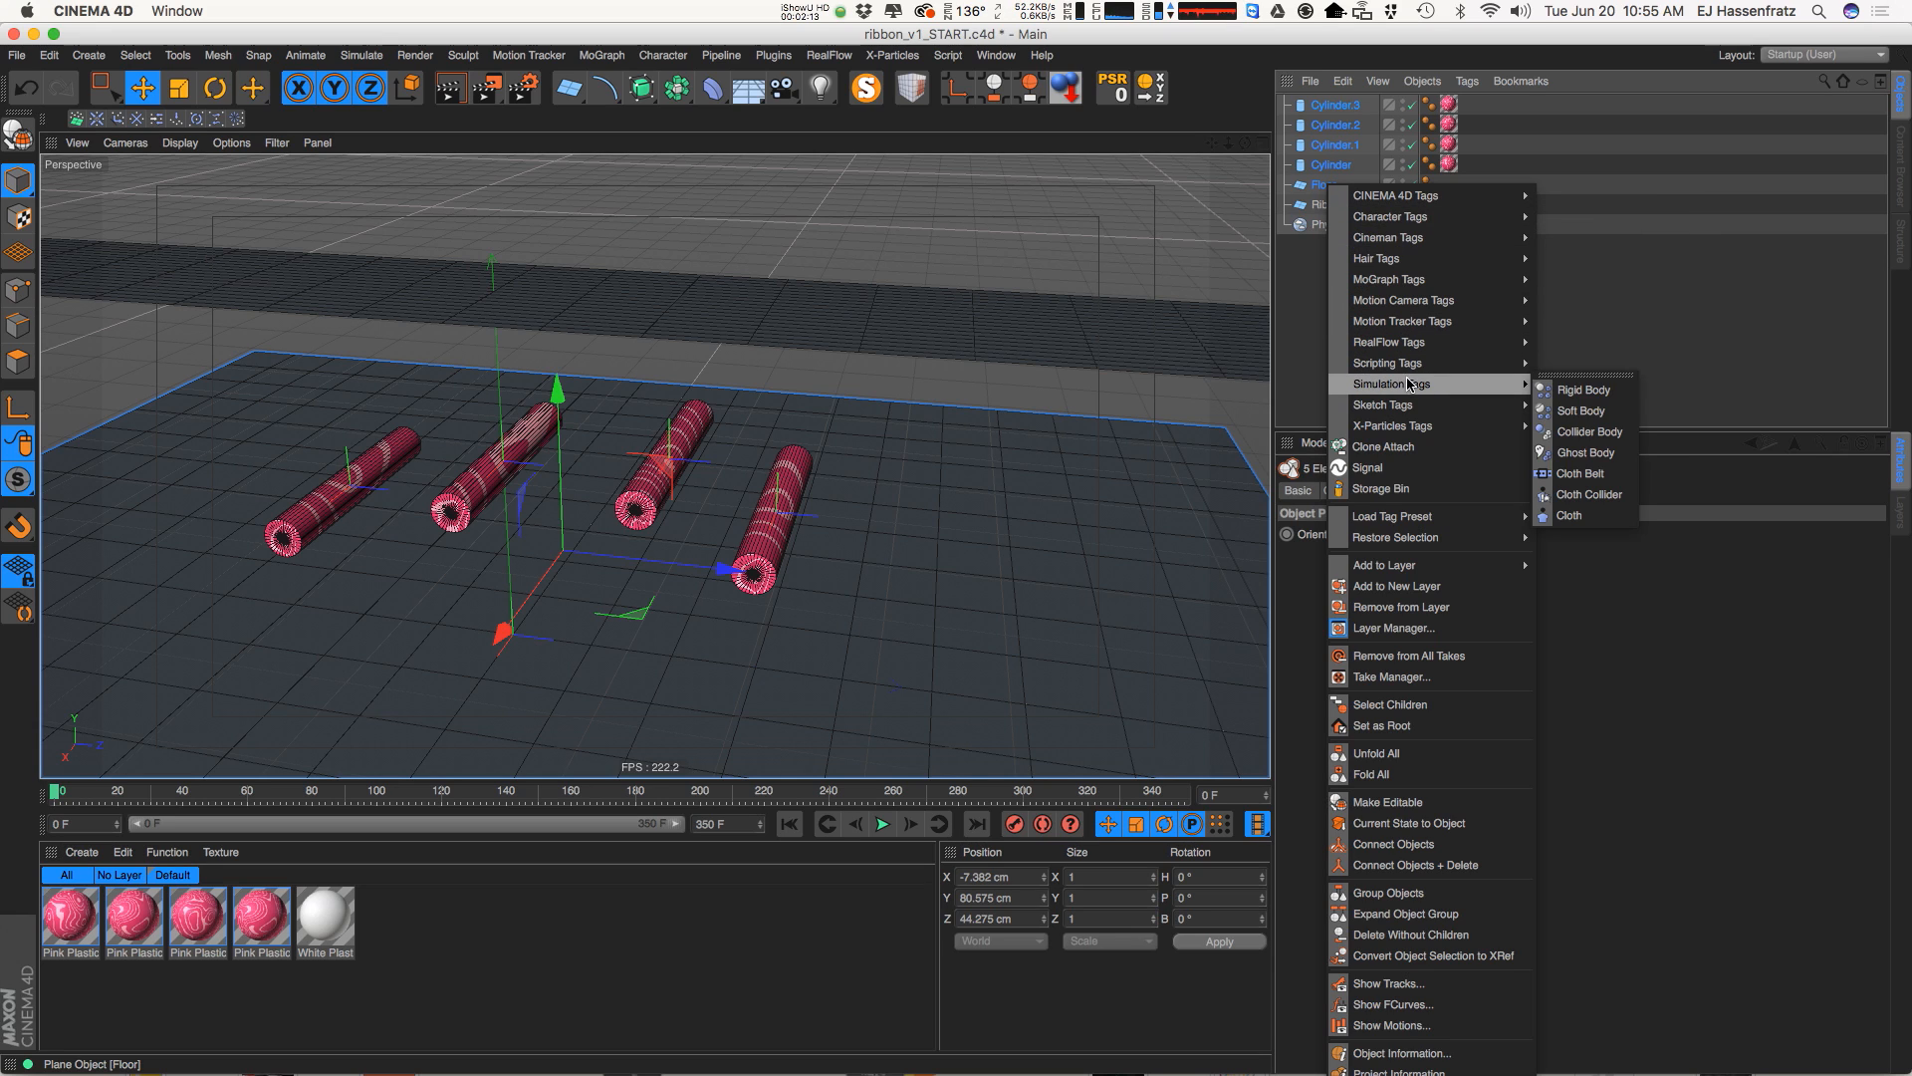
left_click(1589, 432)
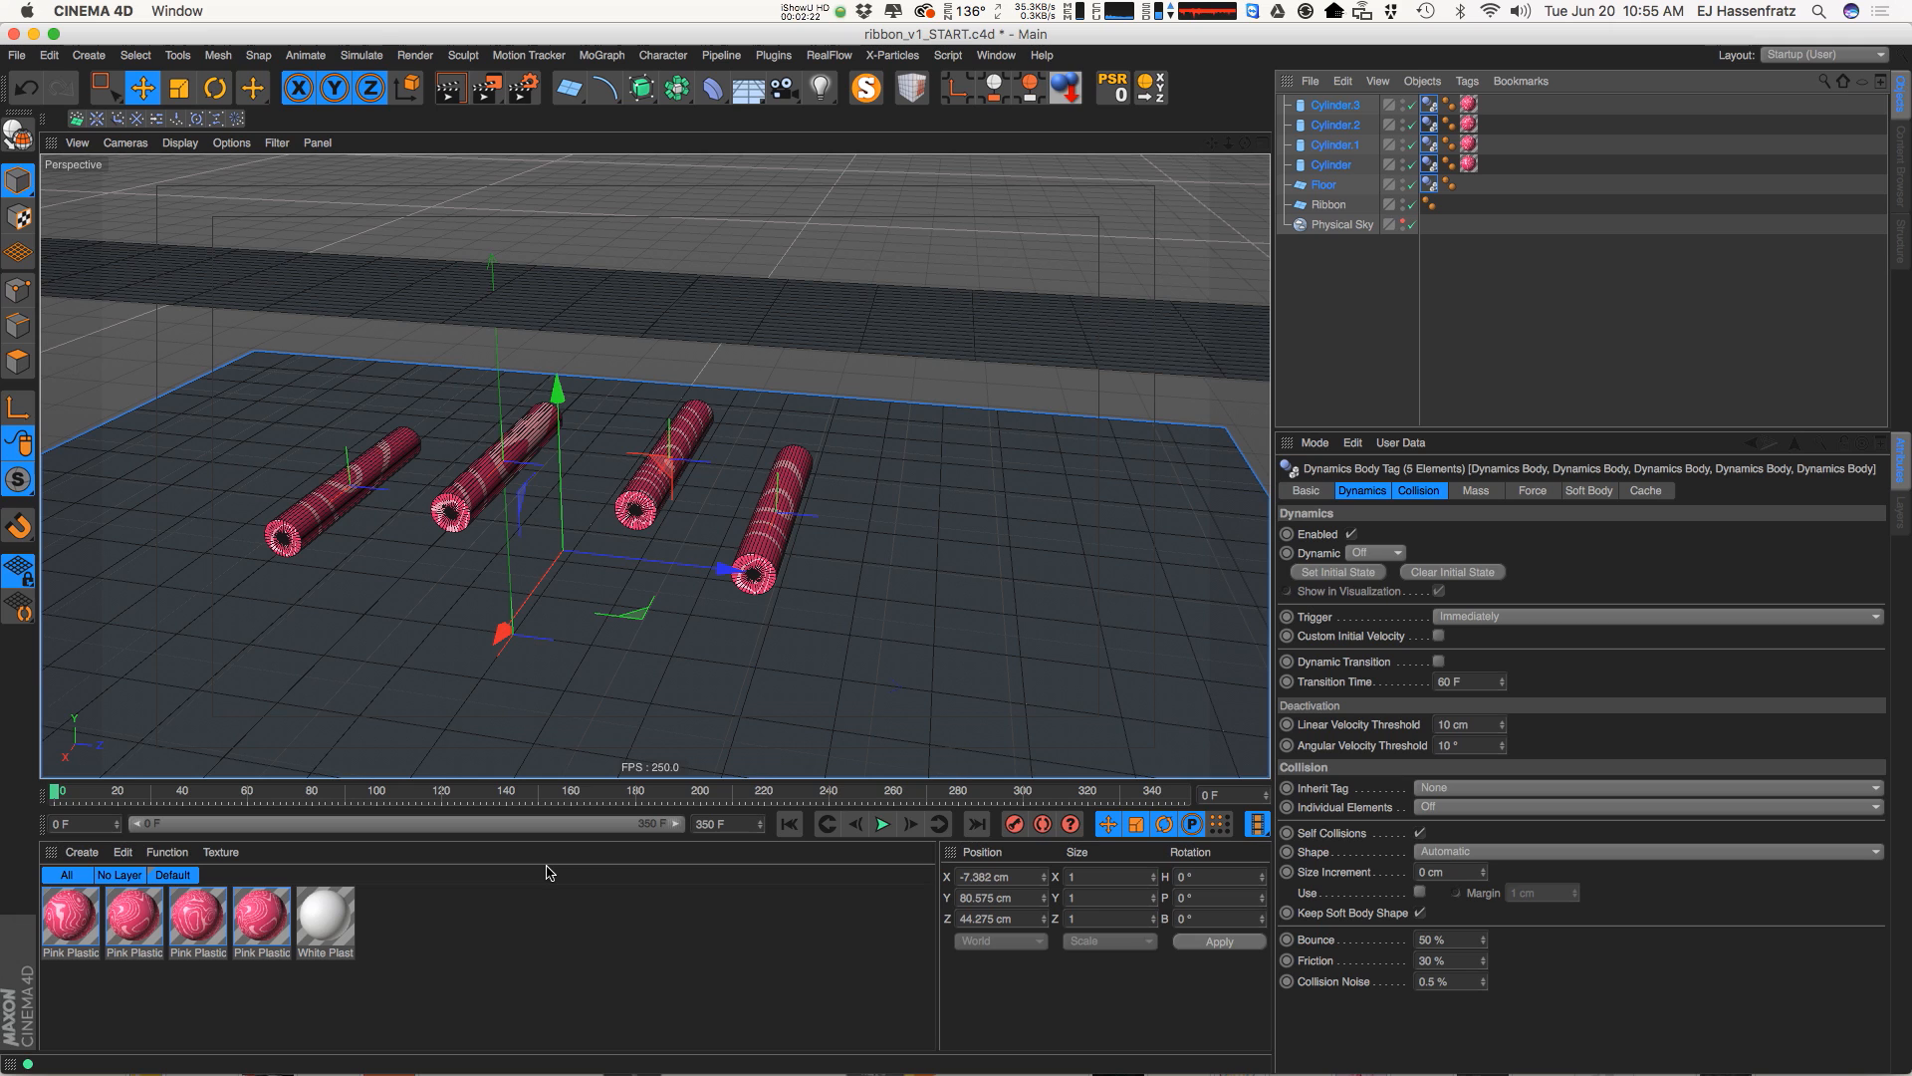
Give the Ribbon plane a Soft Body simulation tag
left_click(1326, 206)
right_click(1346, 210)
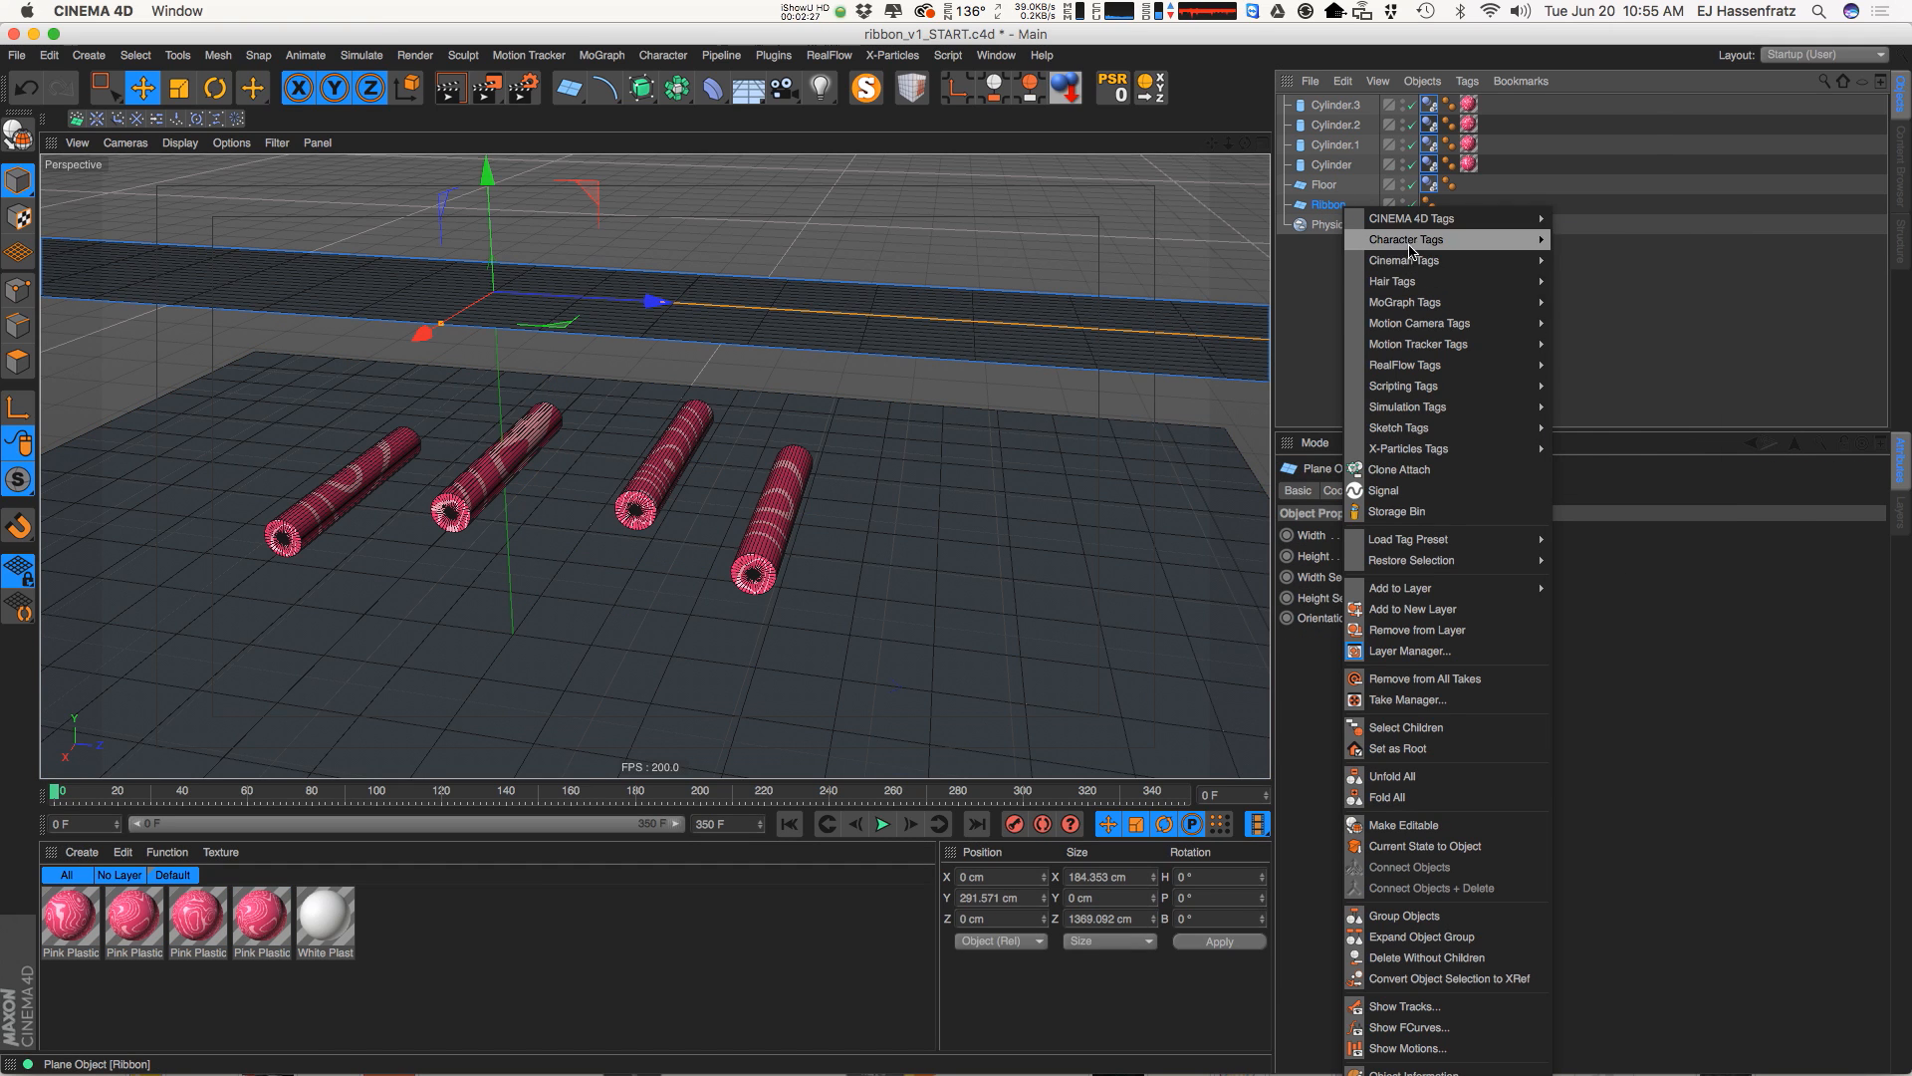
mouse_move(1403, 403)
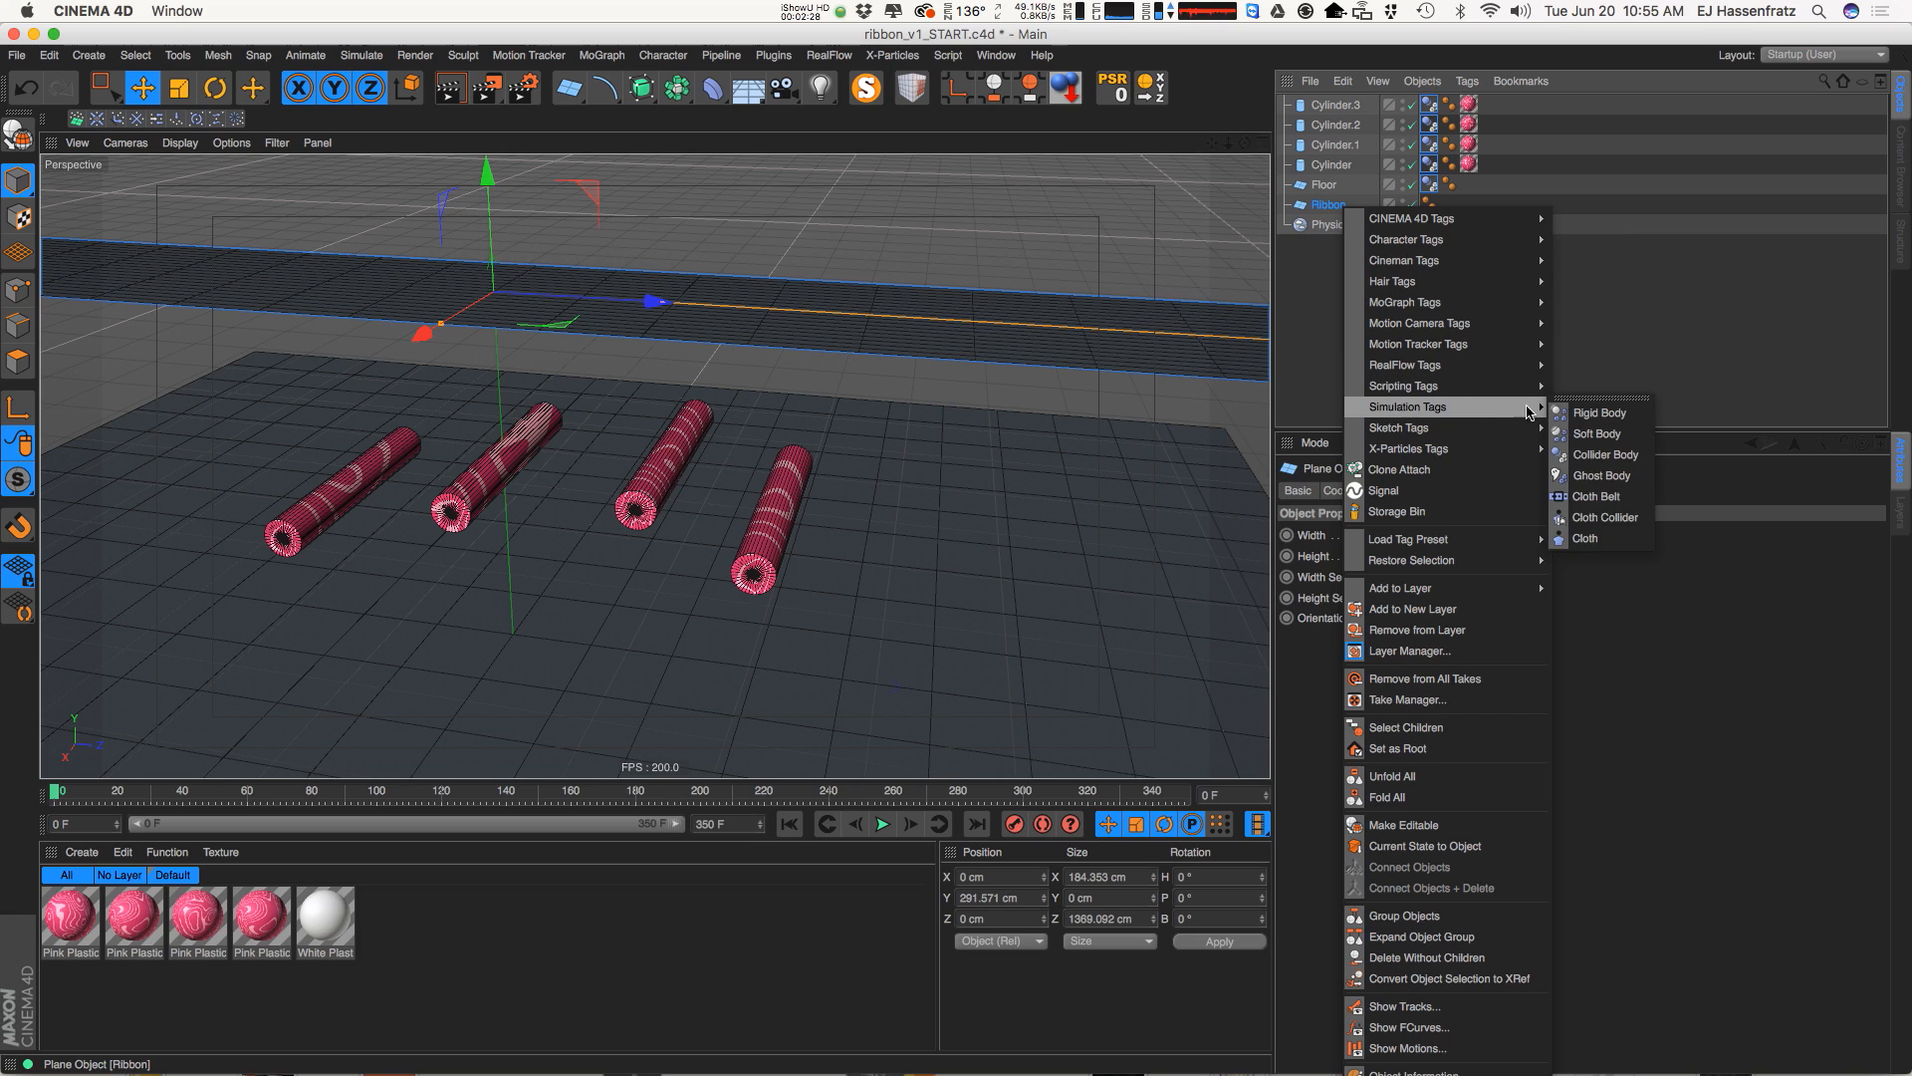
left_click(1585, 431)
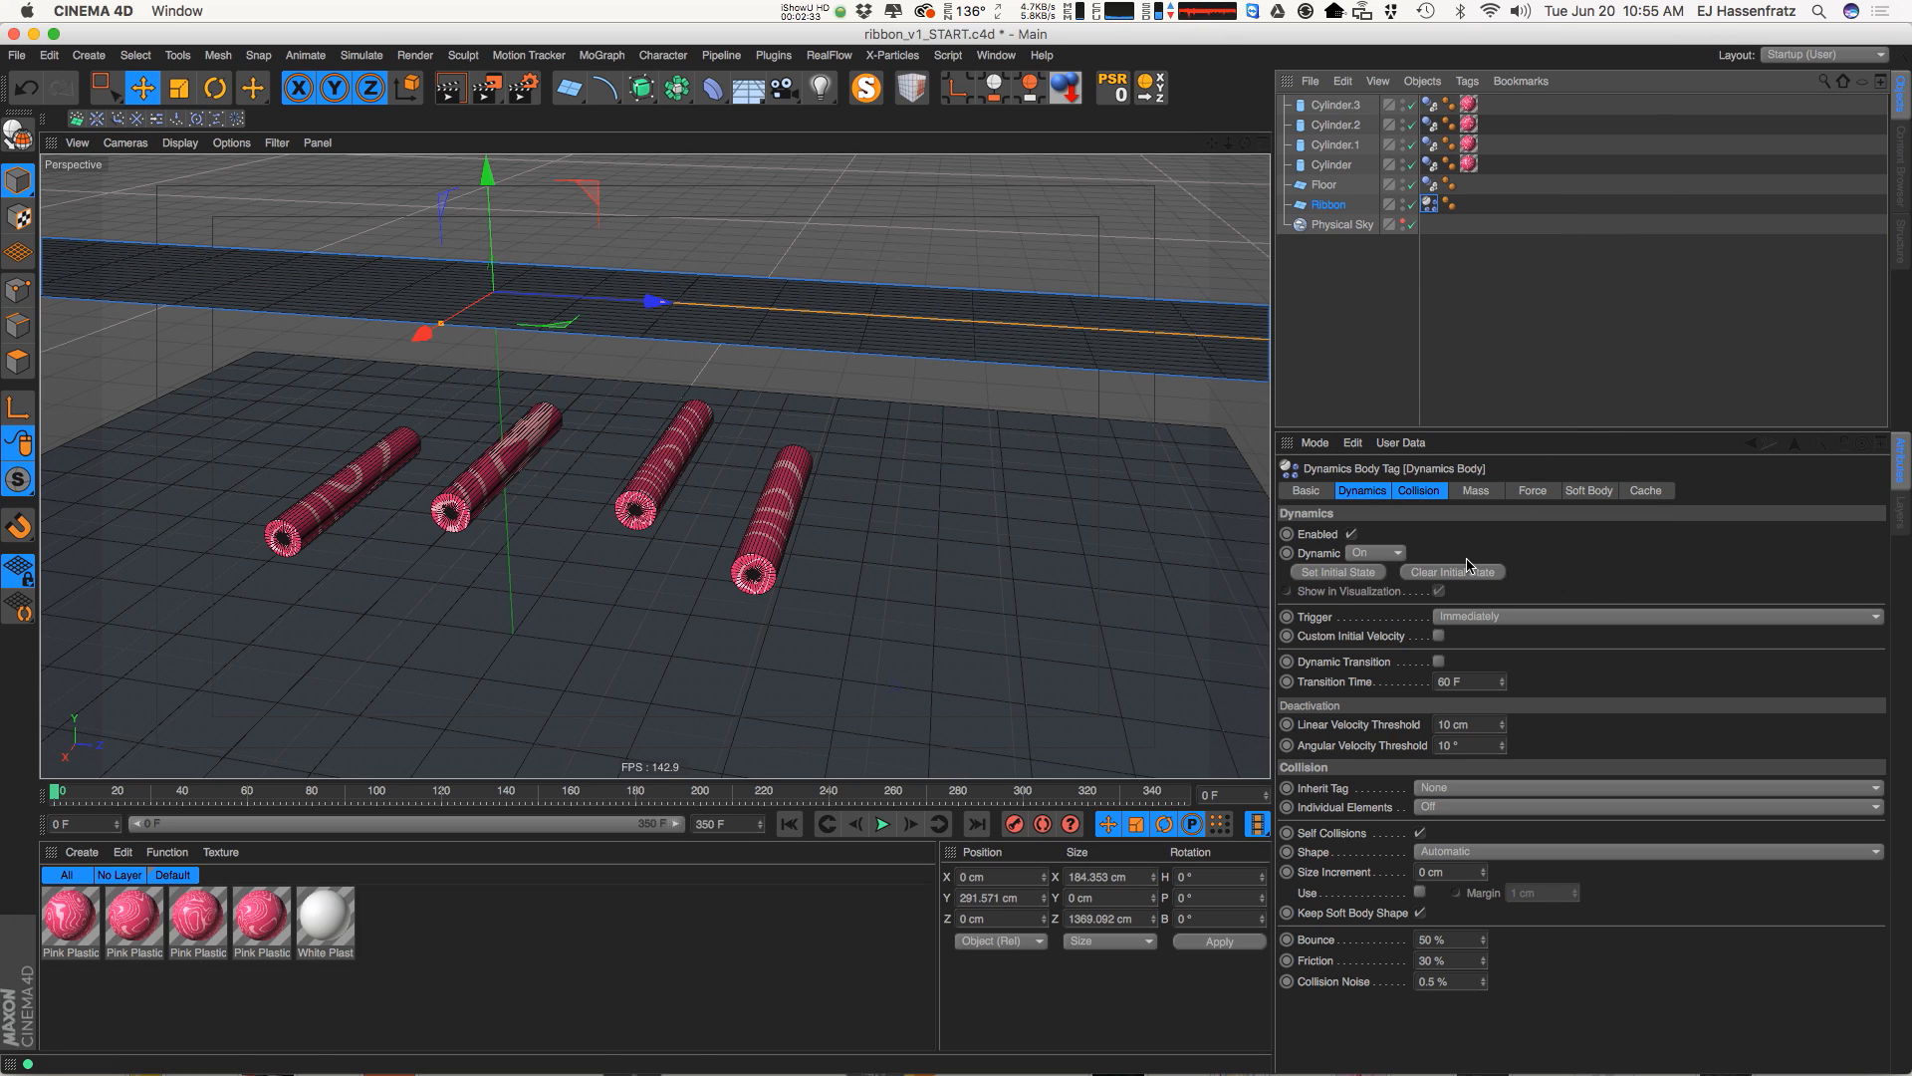
Apply the White Plastic material to the Ribbon and play the simulation
left_click_drag(691, 480, 653, 396, "alt")
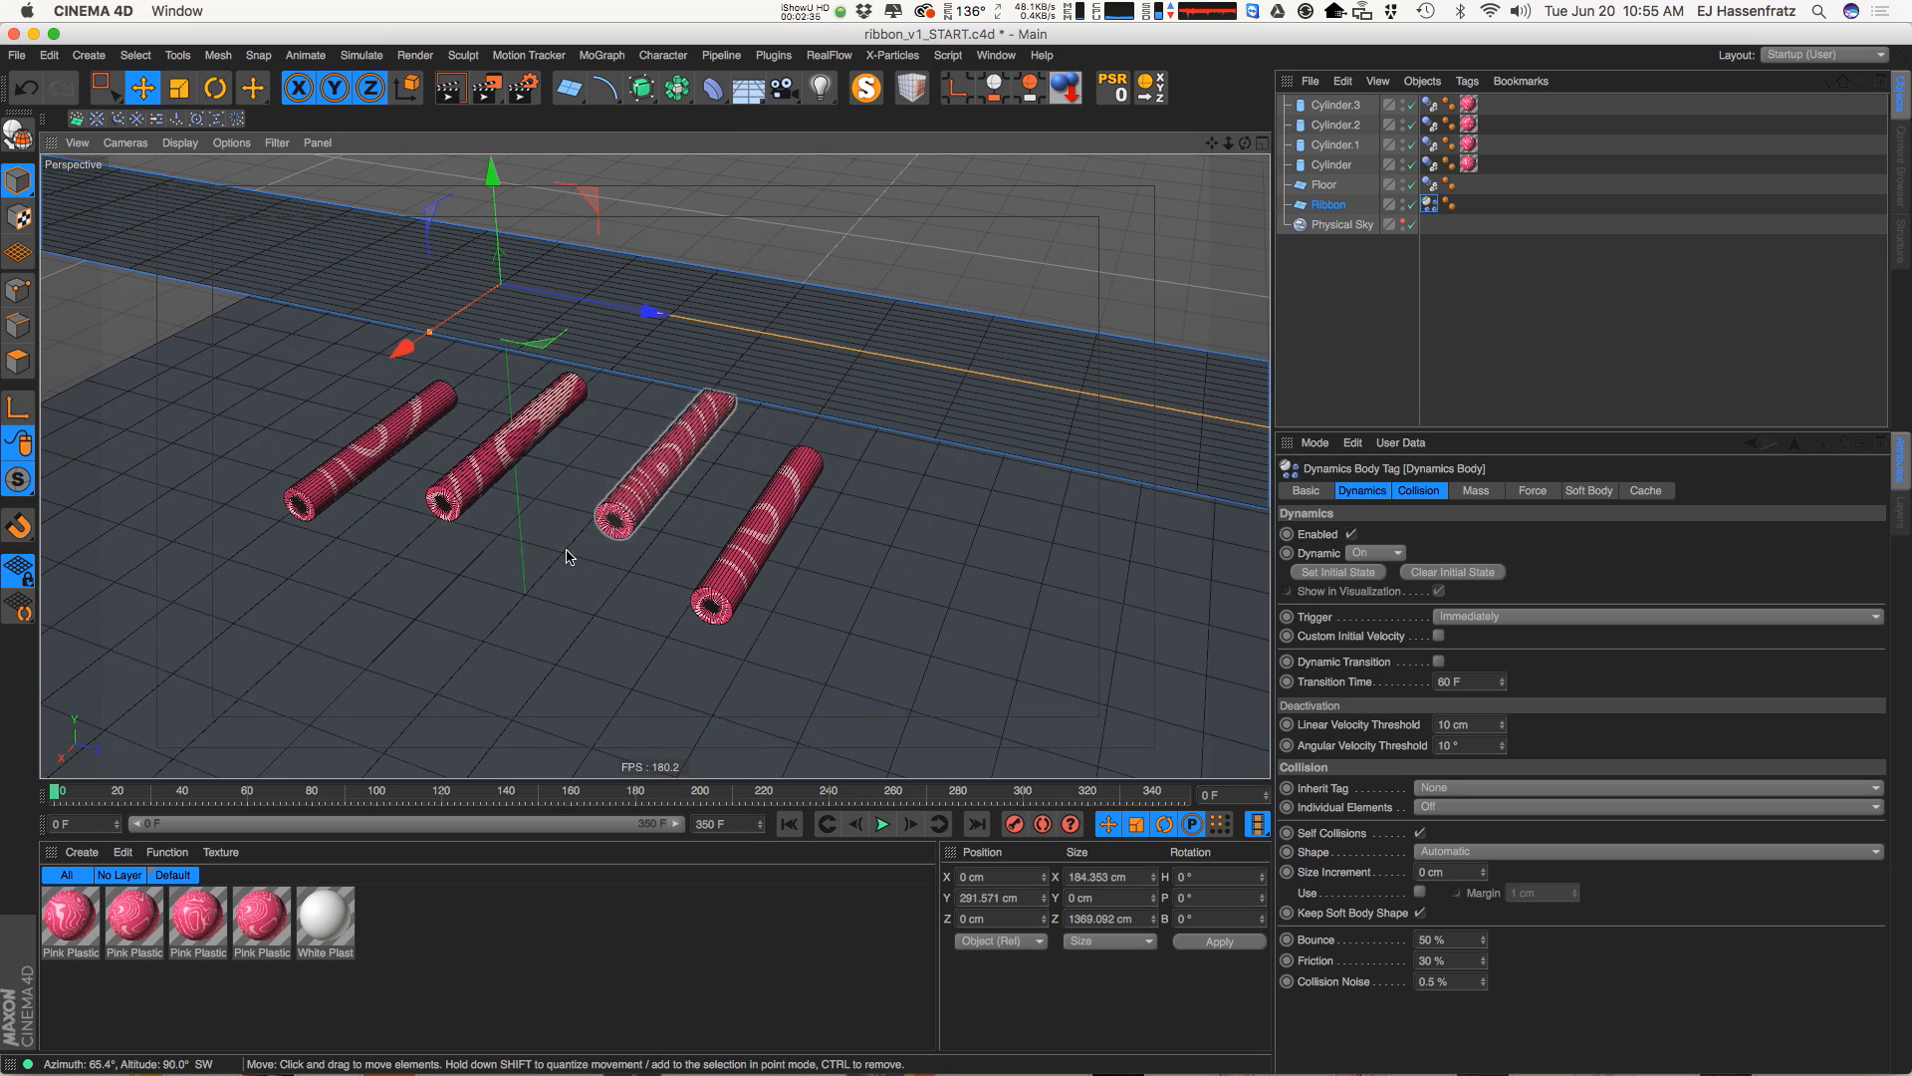
left_click_drag(338, 918, 1340, 206)
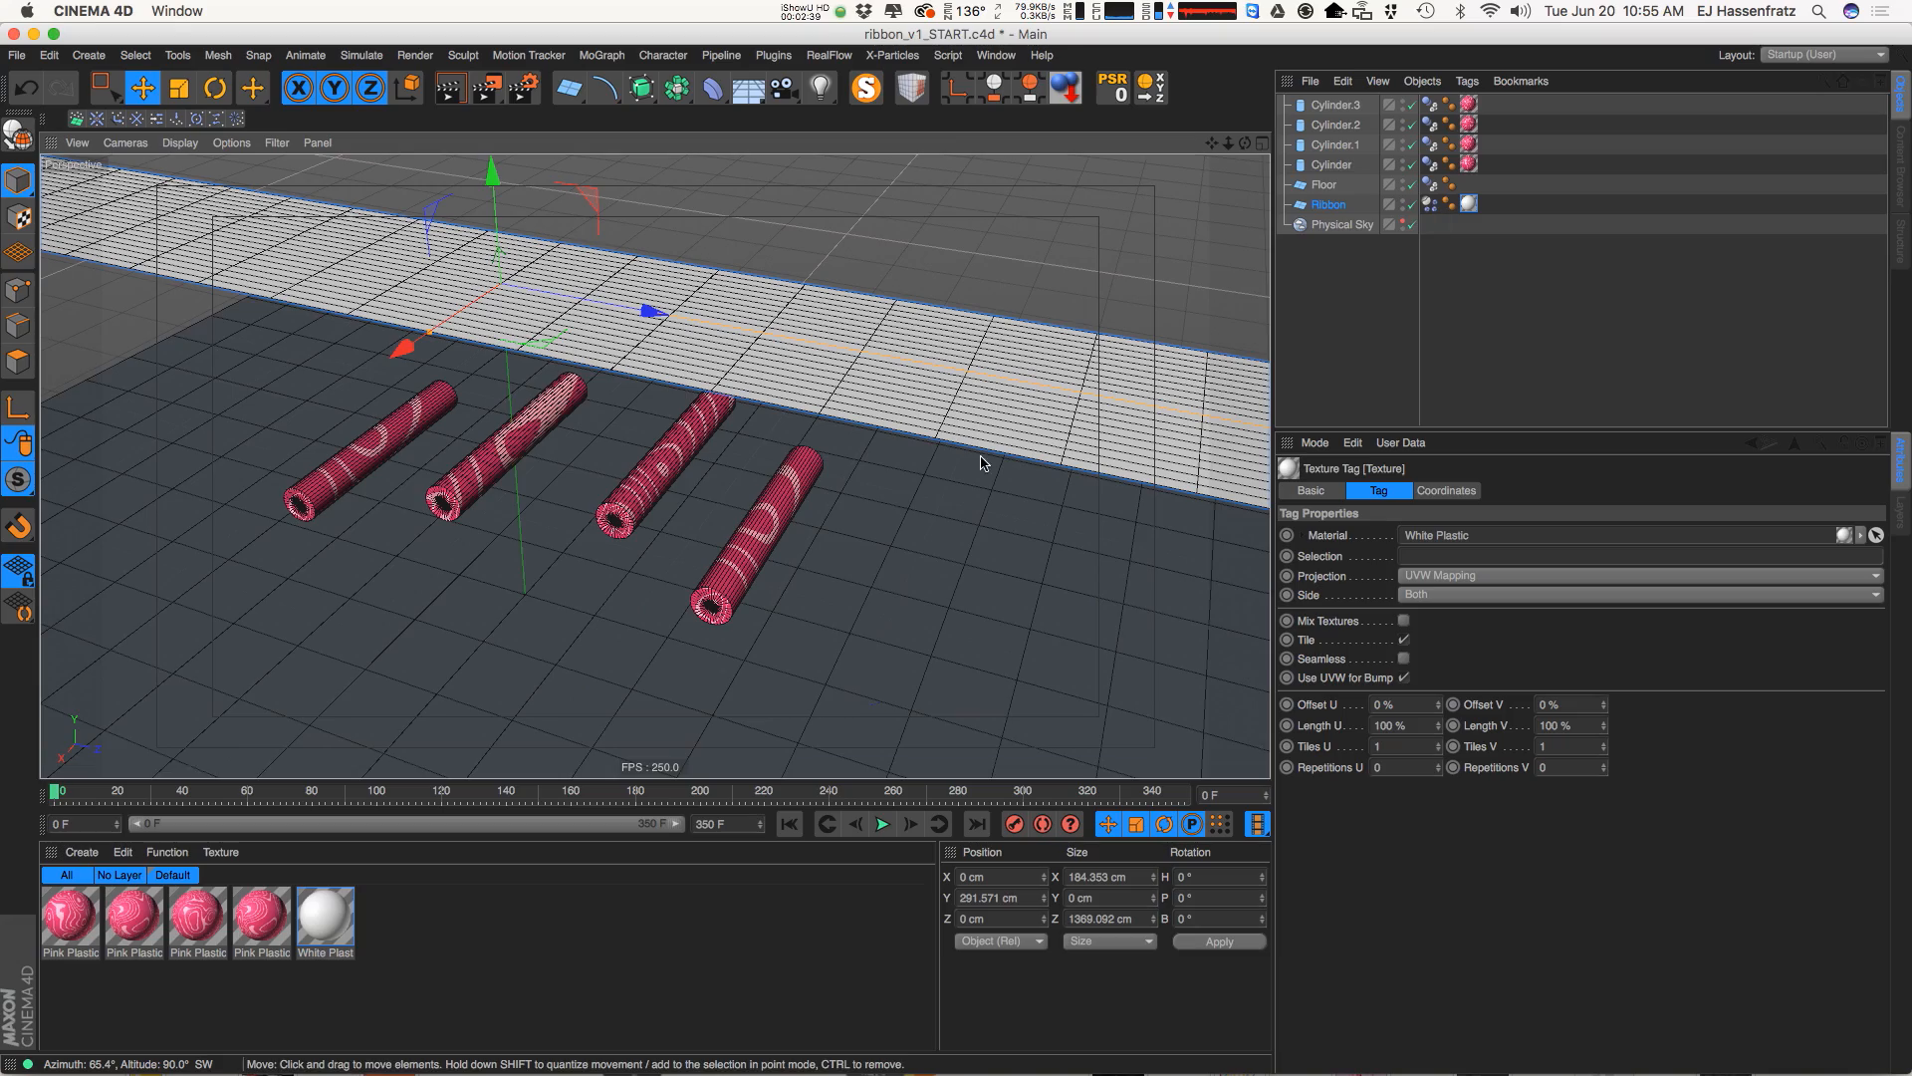
left_click_drag(696, 490, 648, 545, "alt")
left_click(882, 824)
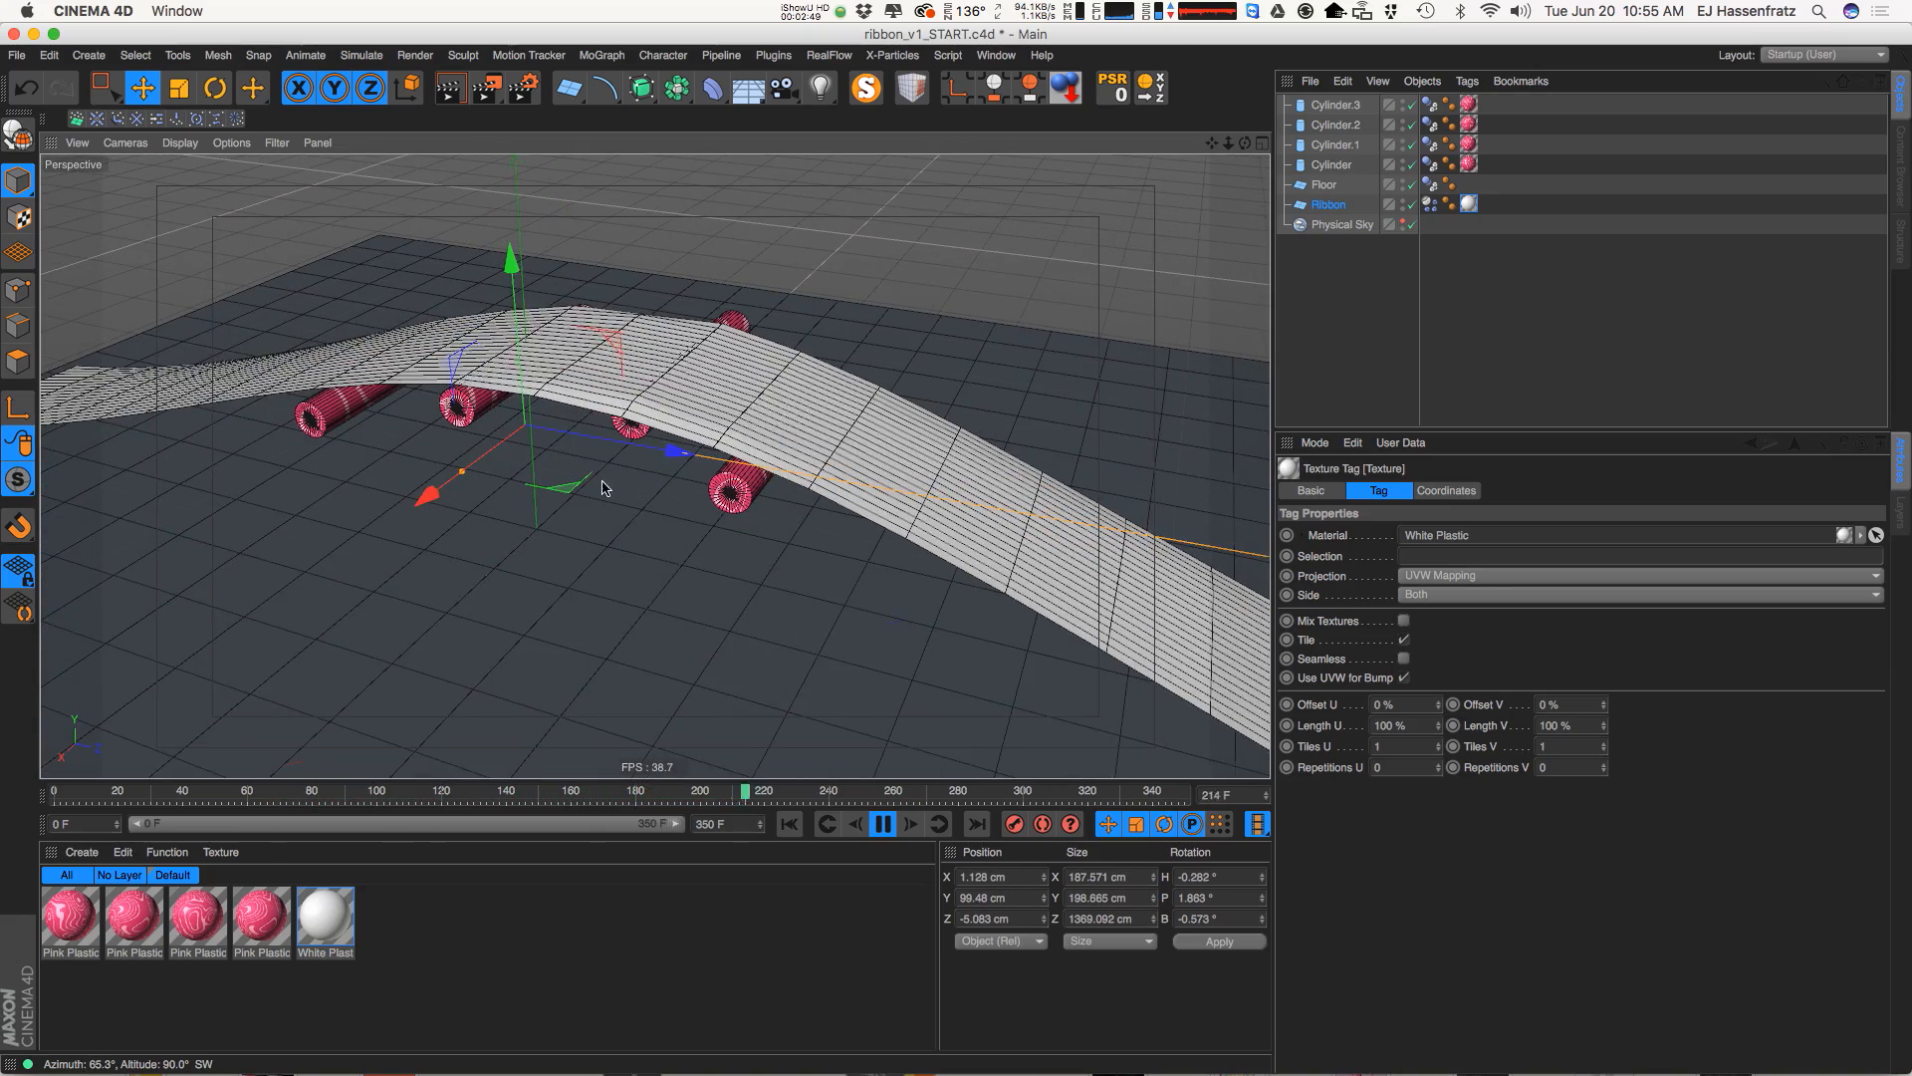
Open the Ribbon tag's soft body settings and examine its Structural, Damping and Shear springs against the draped ribbon from several angles
left_click(1429, 204)
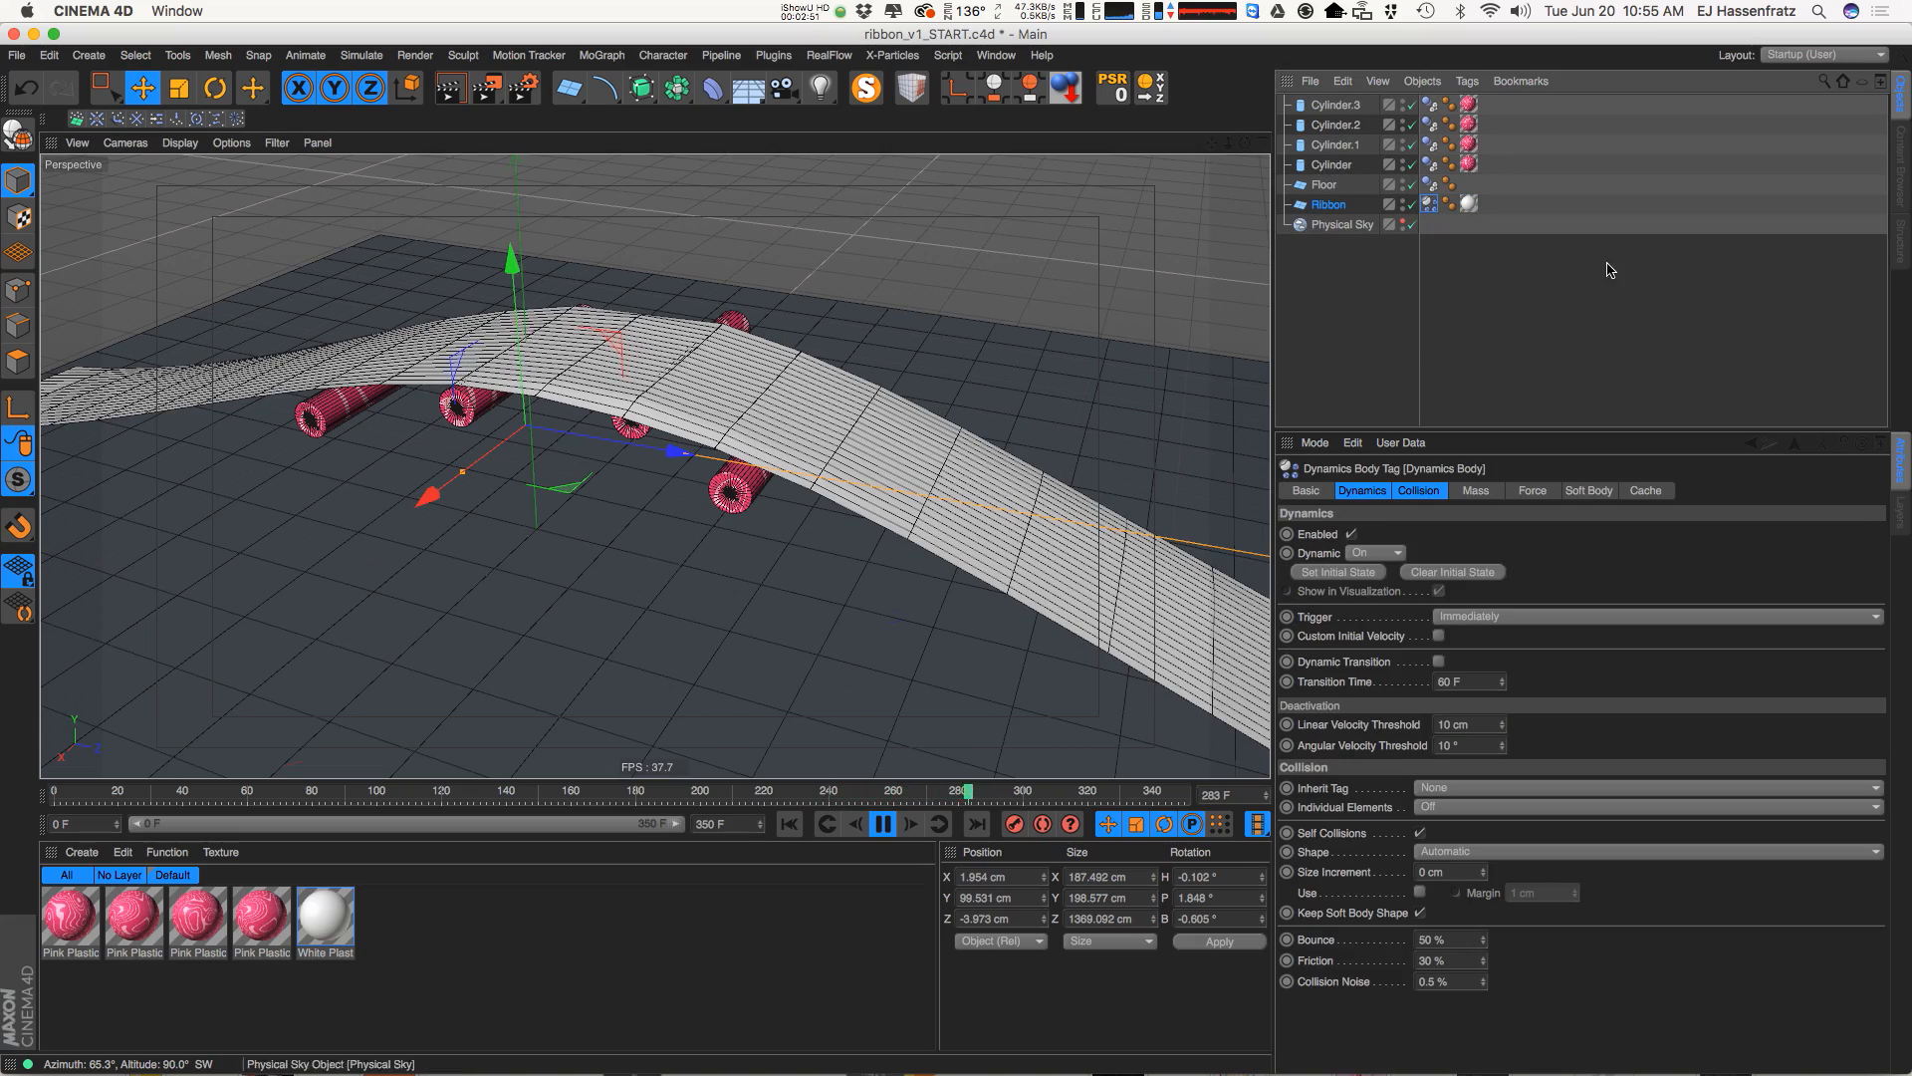
left_click(1588, 491)
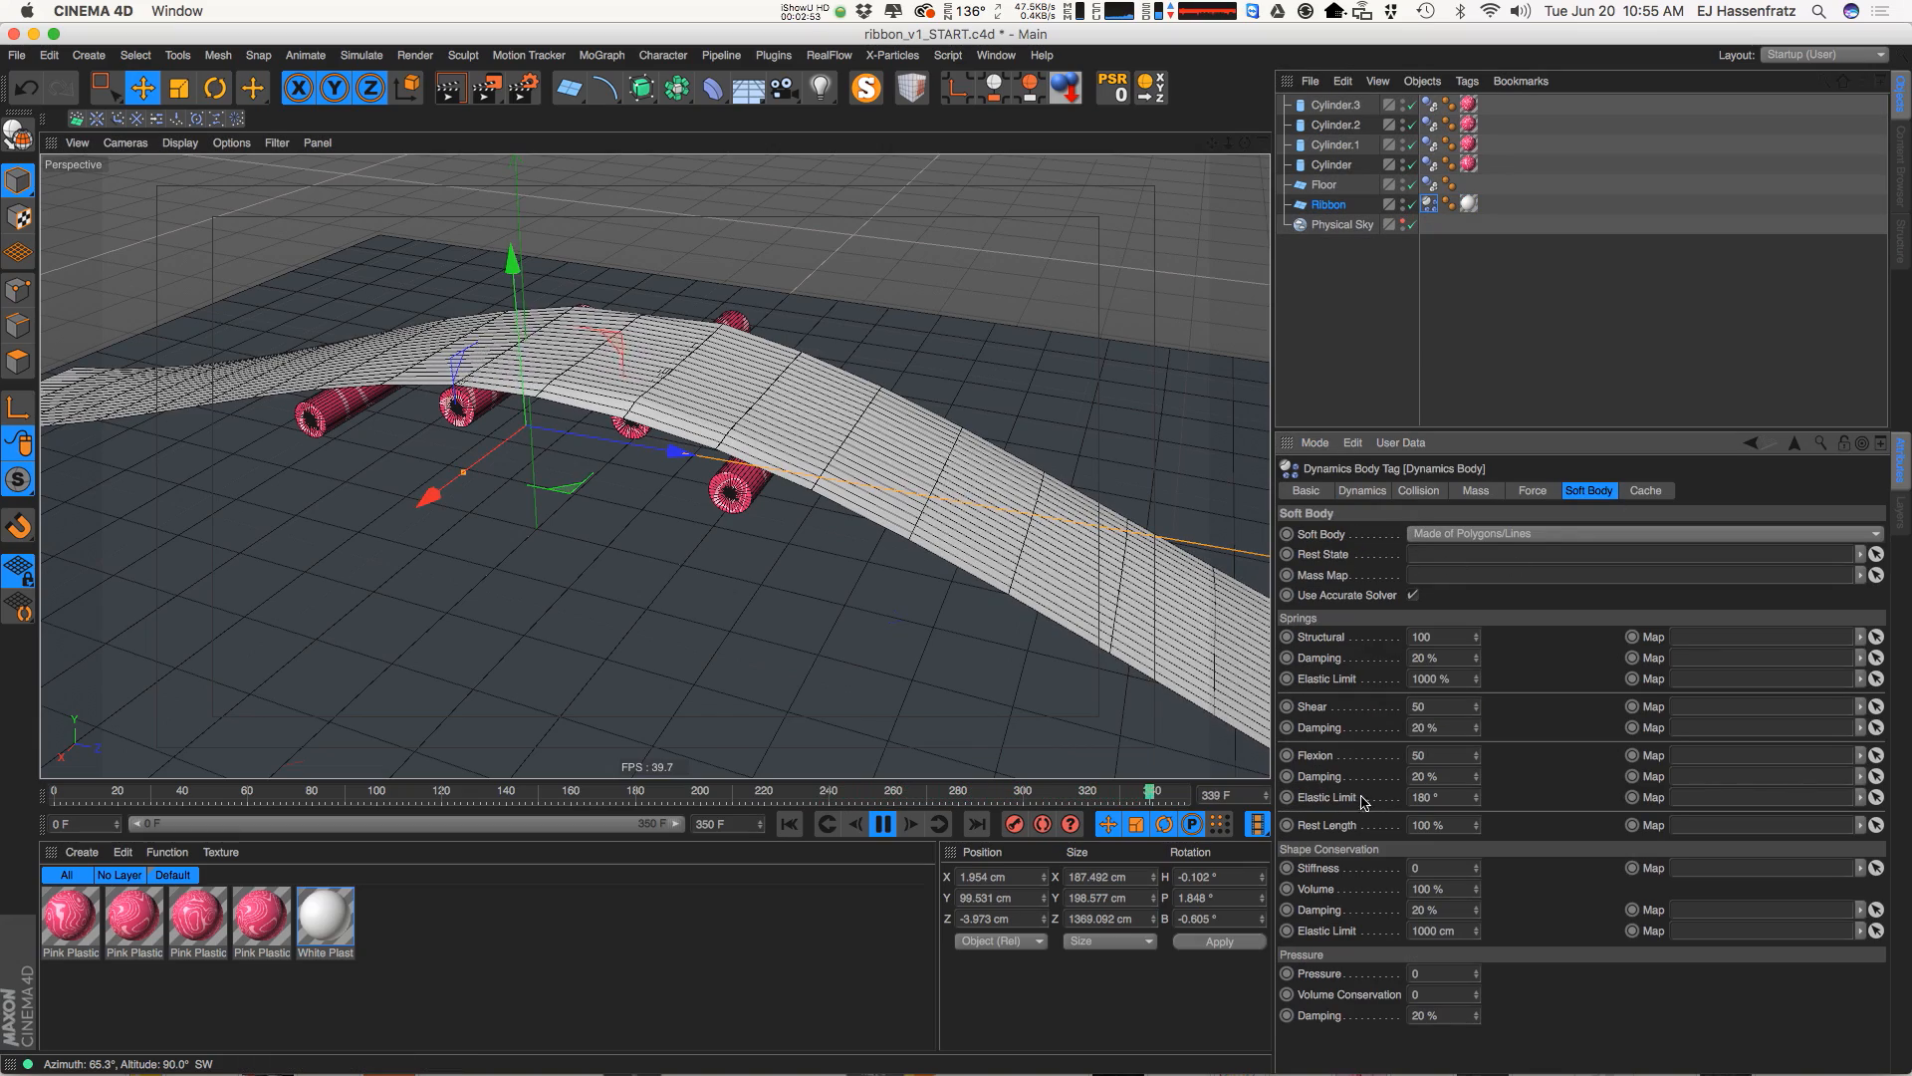
left_click_drag(629, 395, 697, 390, "alt")
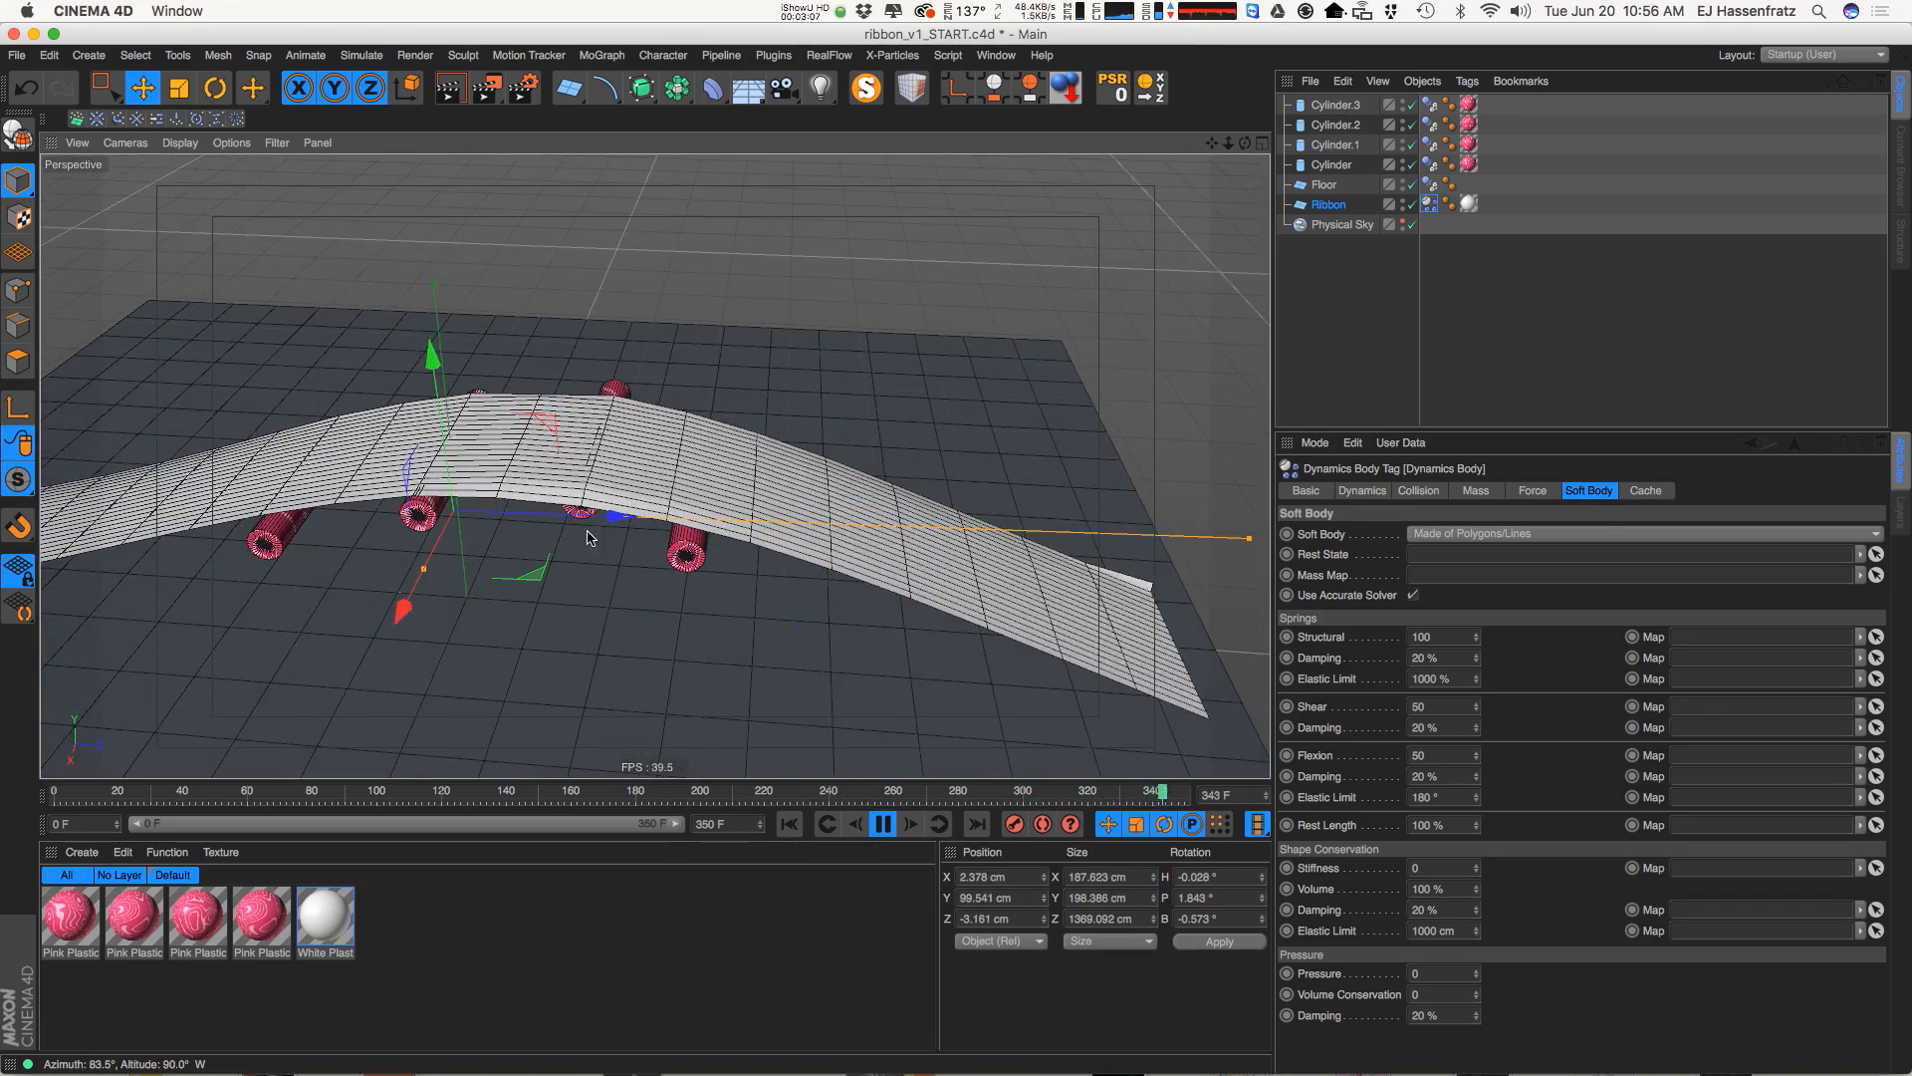
left_click_drag(587, 538, 662, 475, "alt")
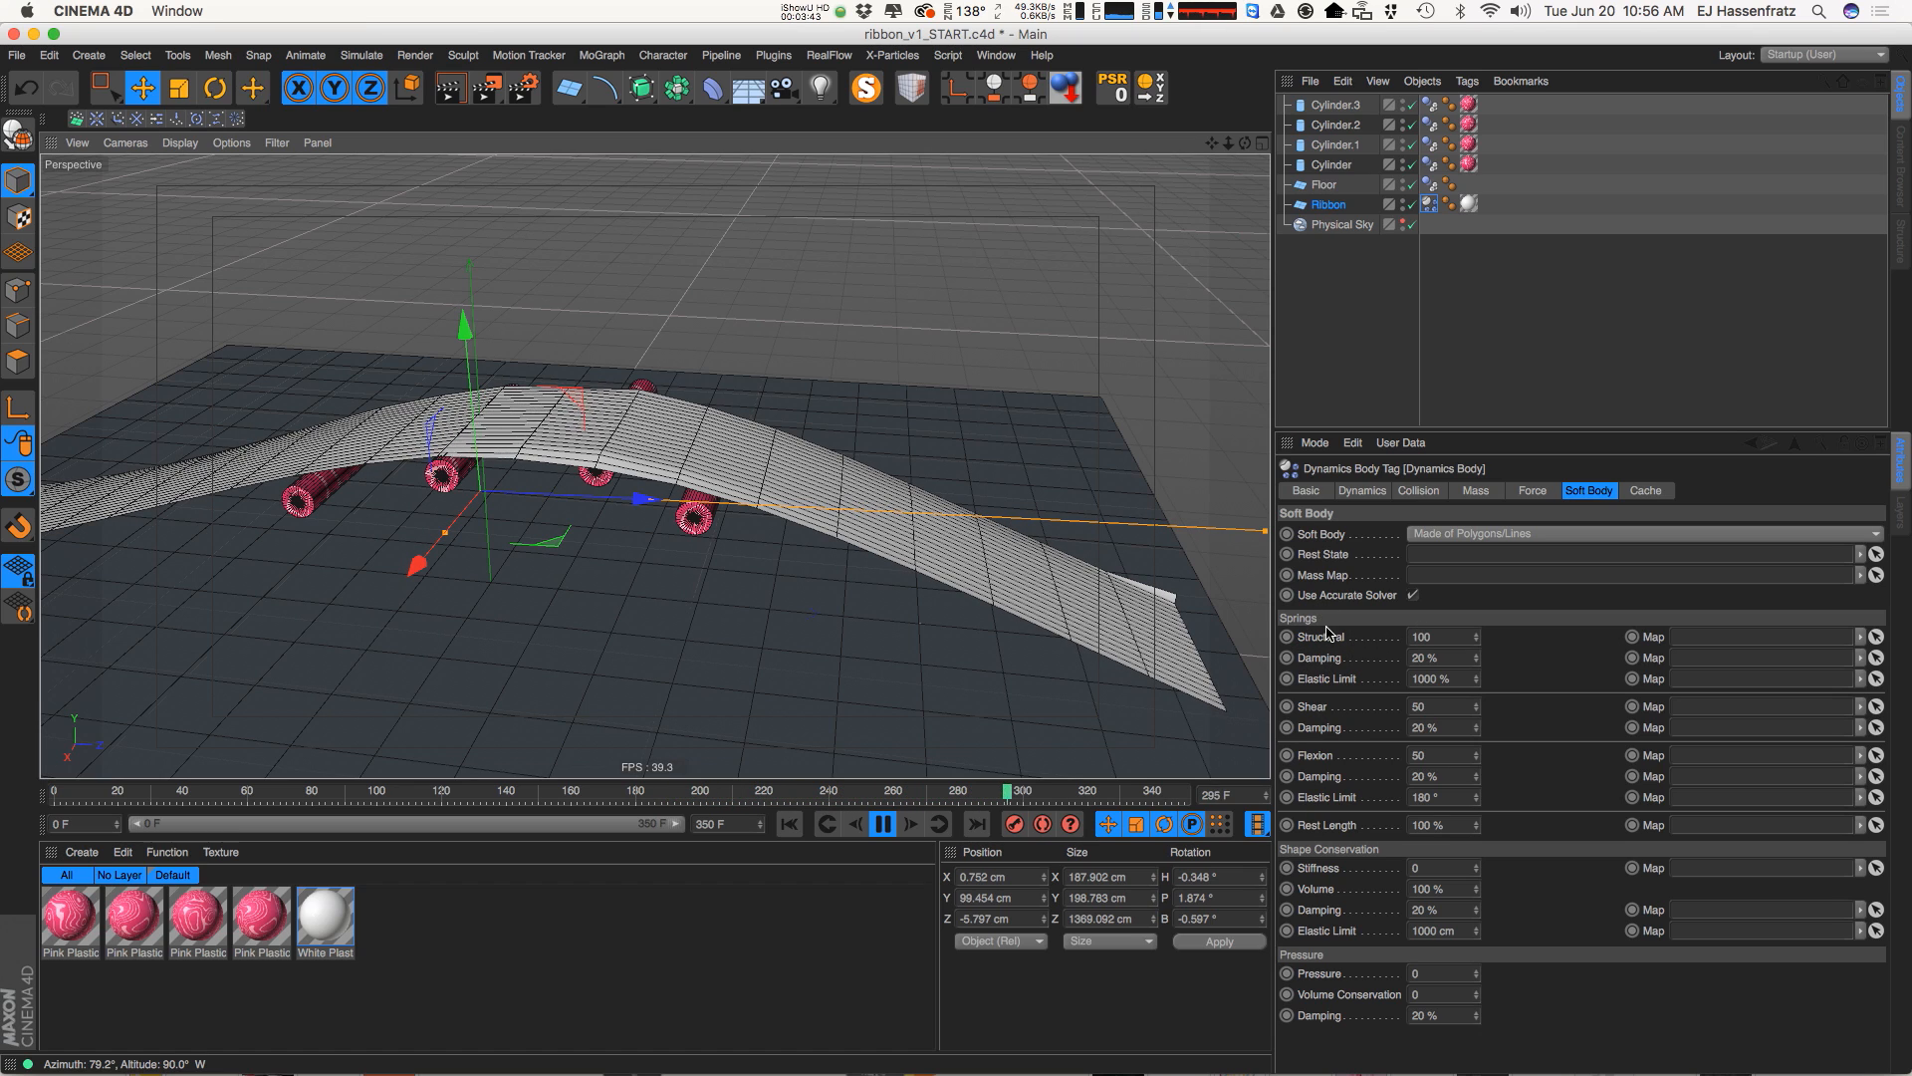
left_click(1324, 637)
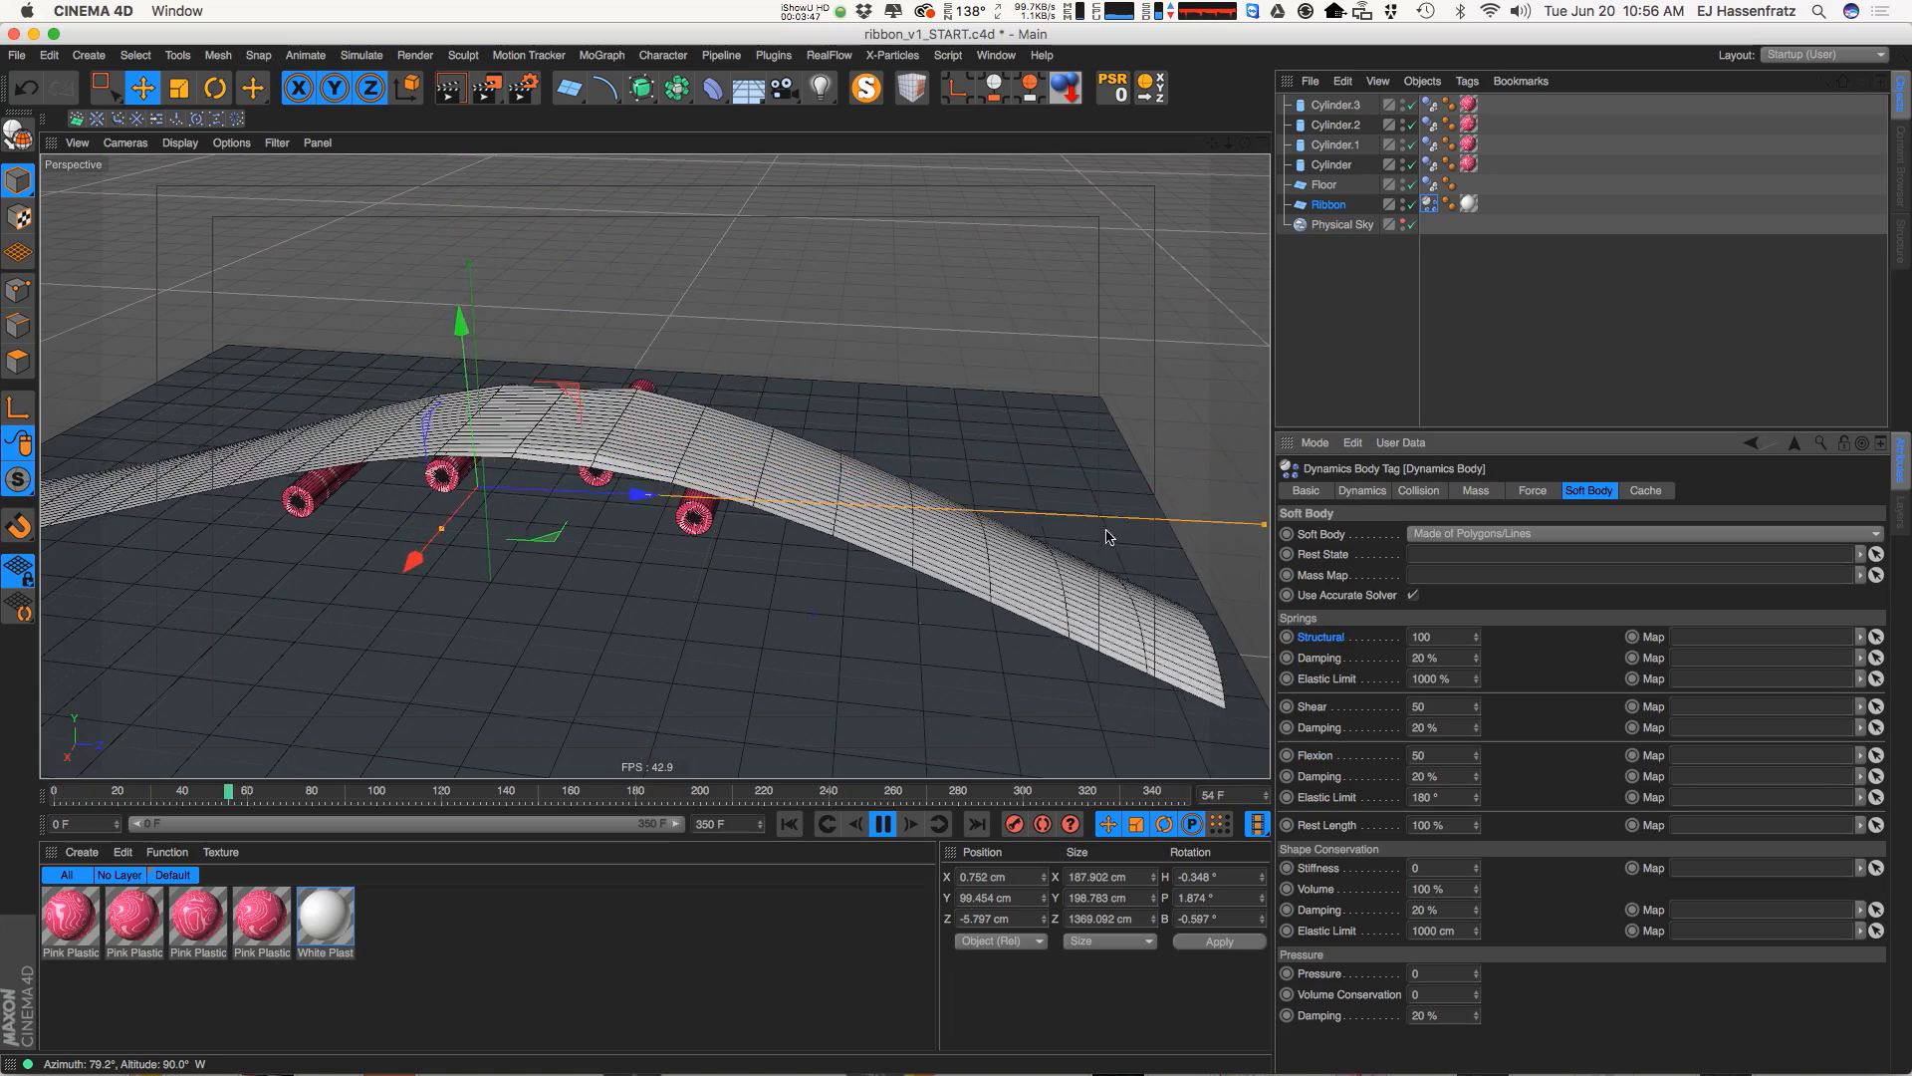
left_click_drag(1108, 538, 797, 515, "alt")
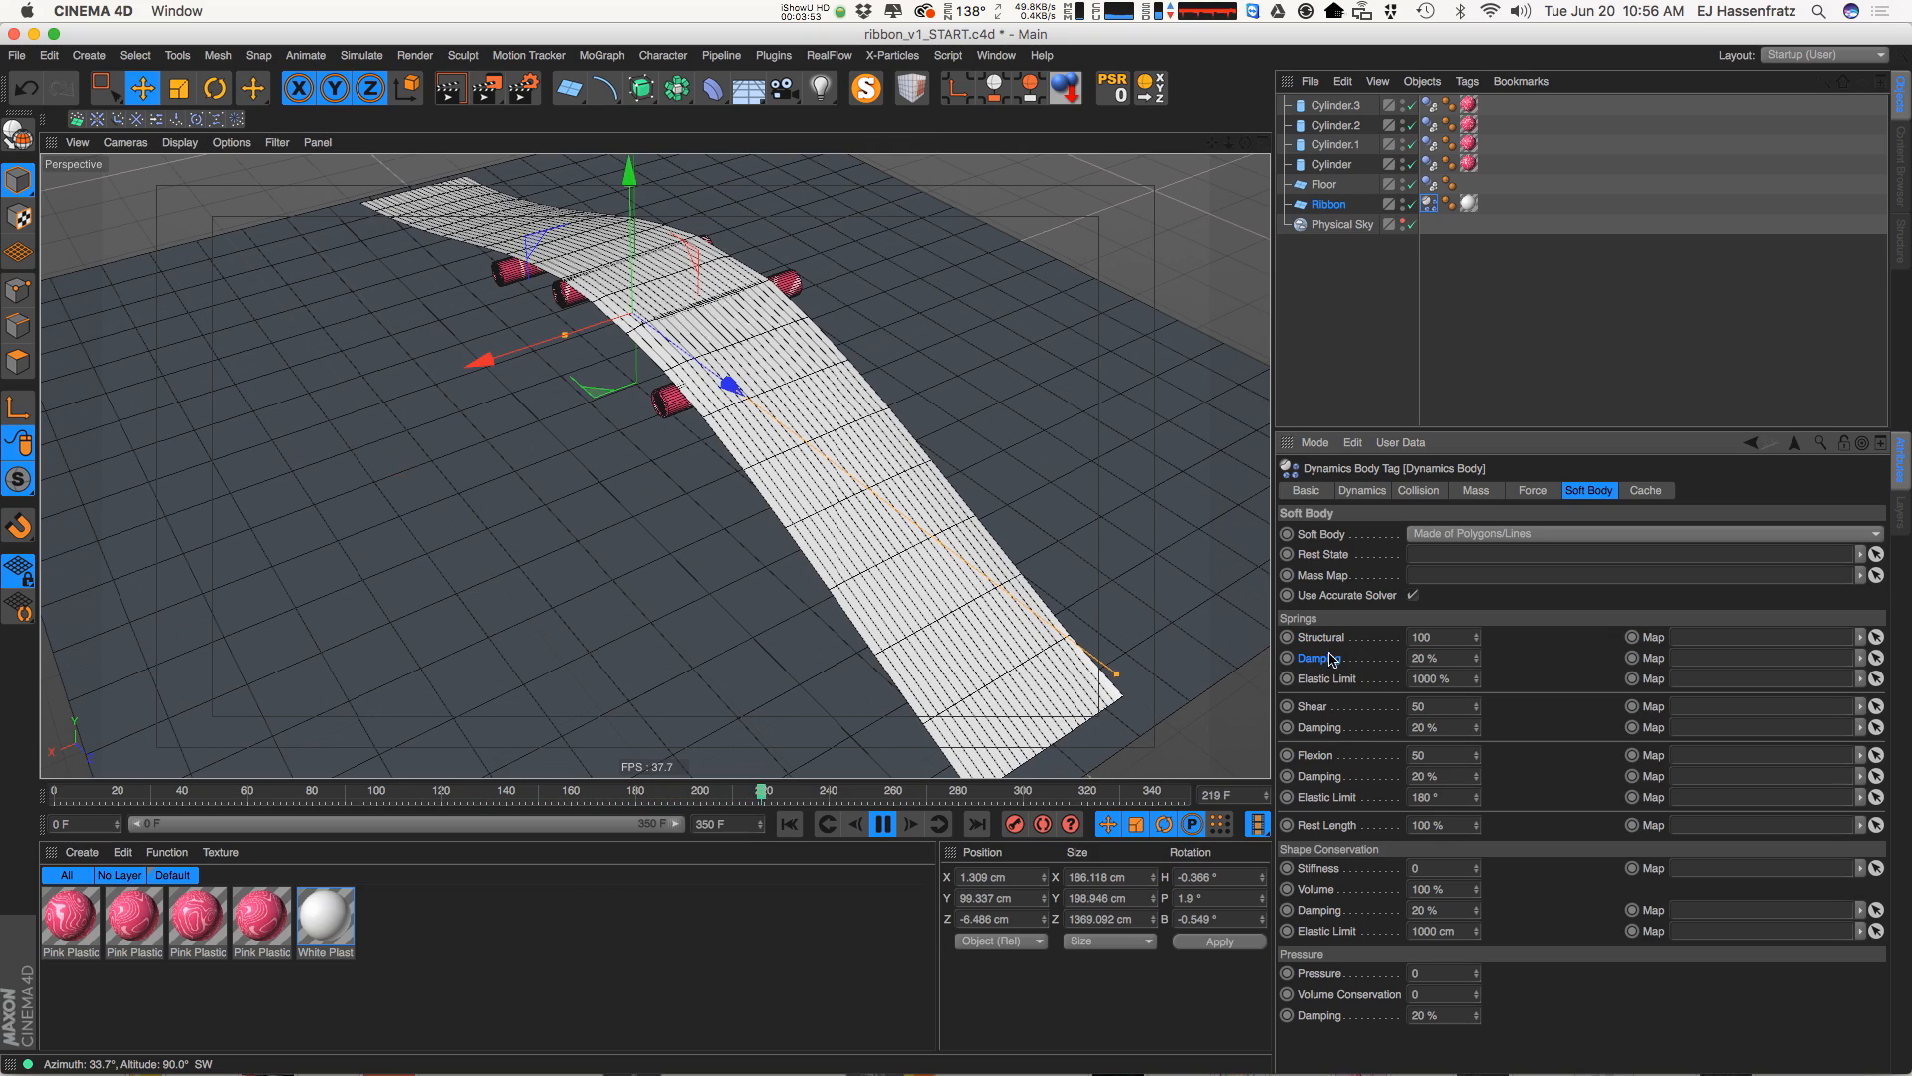
left_click_drag(867, 538, 1036, 541, "alt")
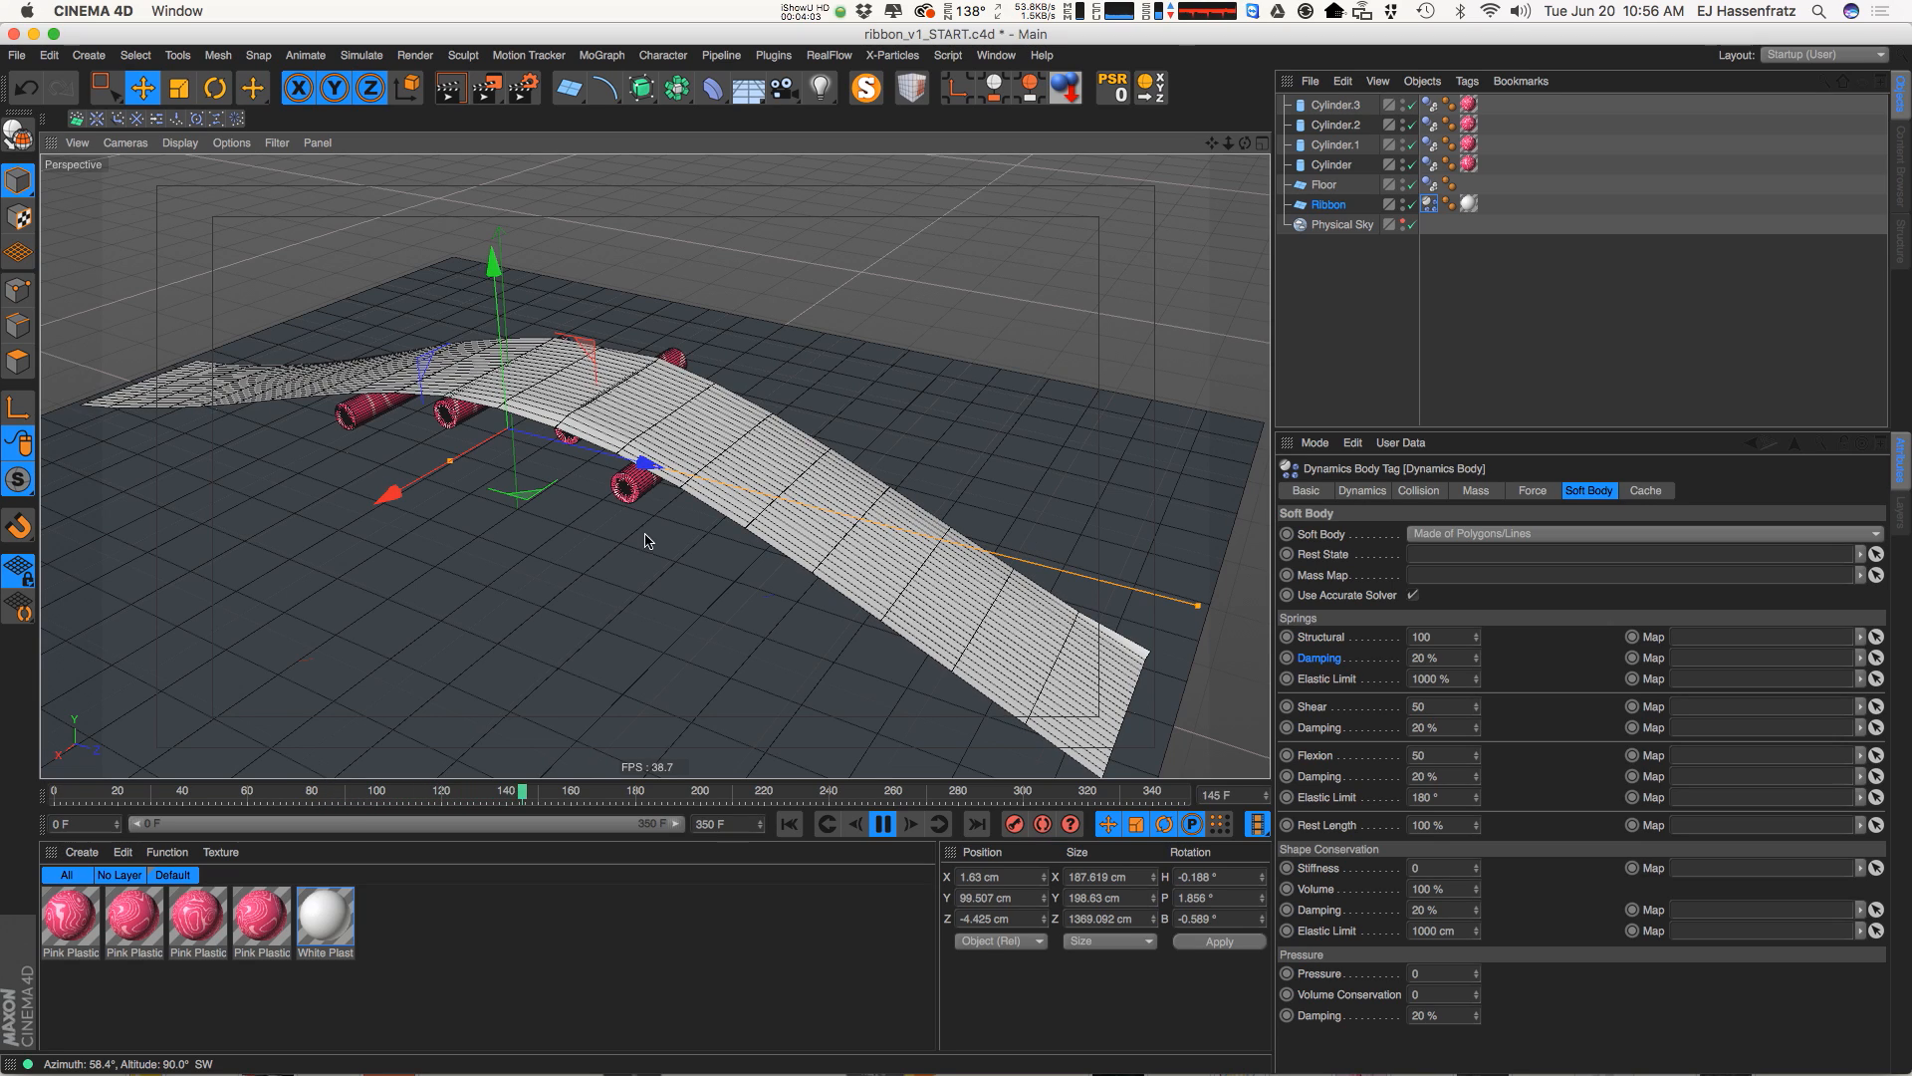
left_click(1338, 636)
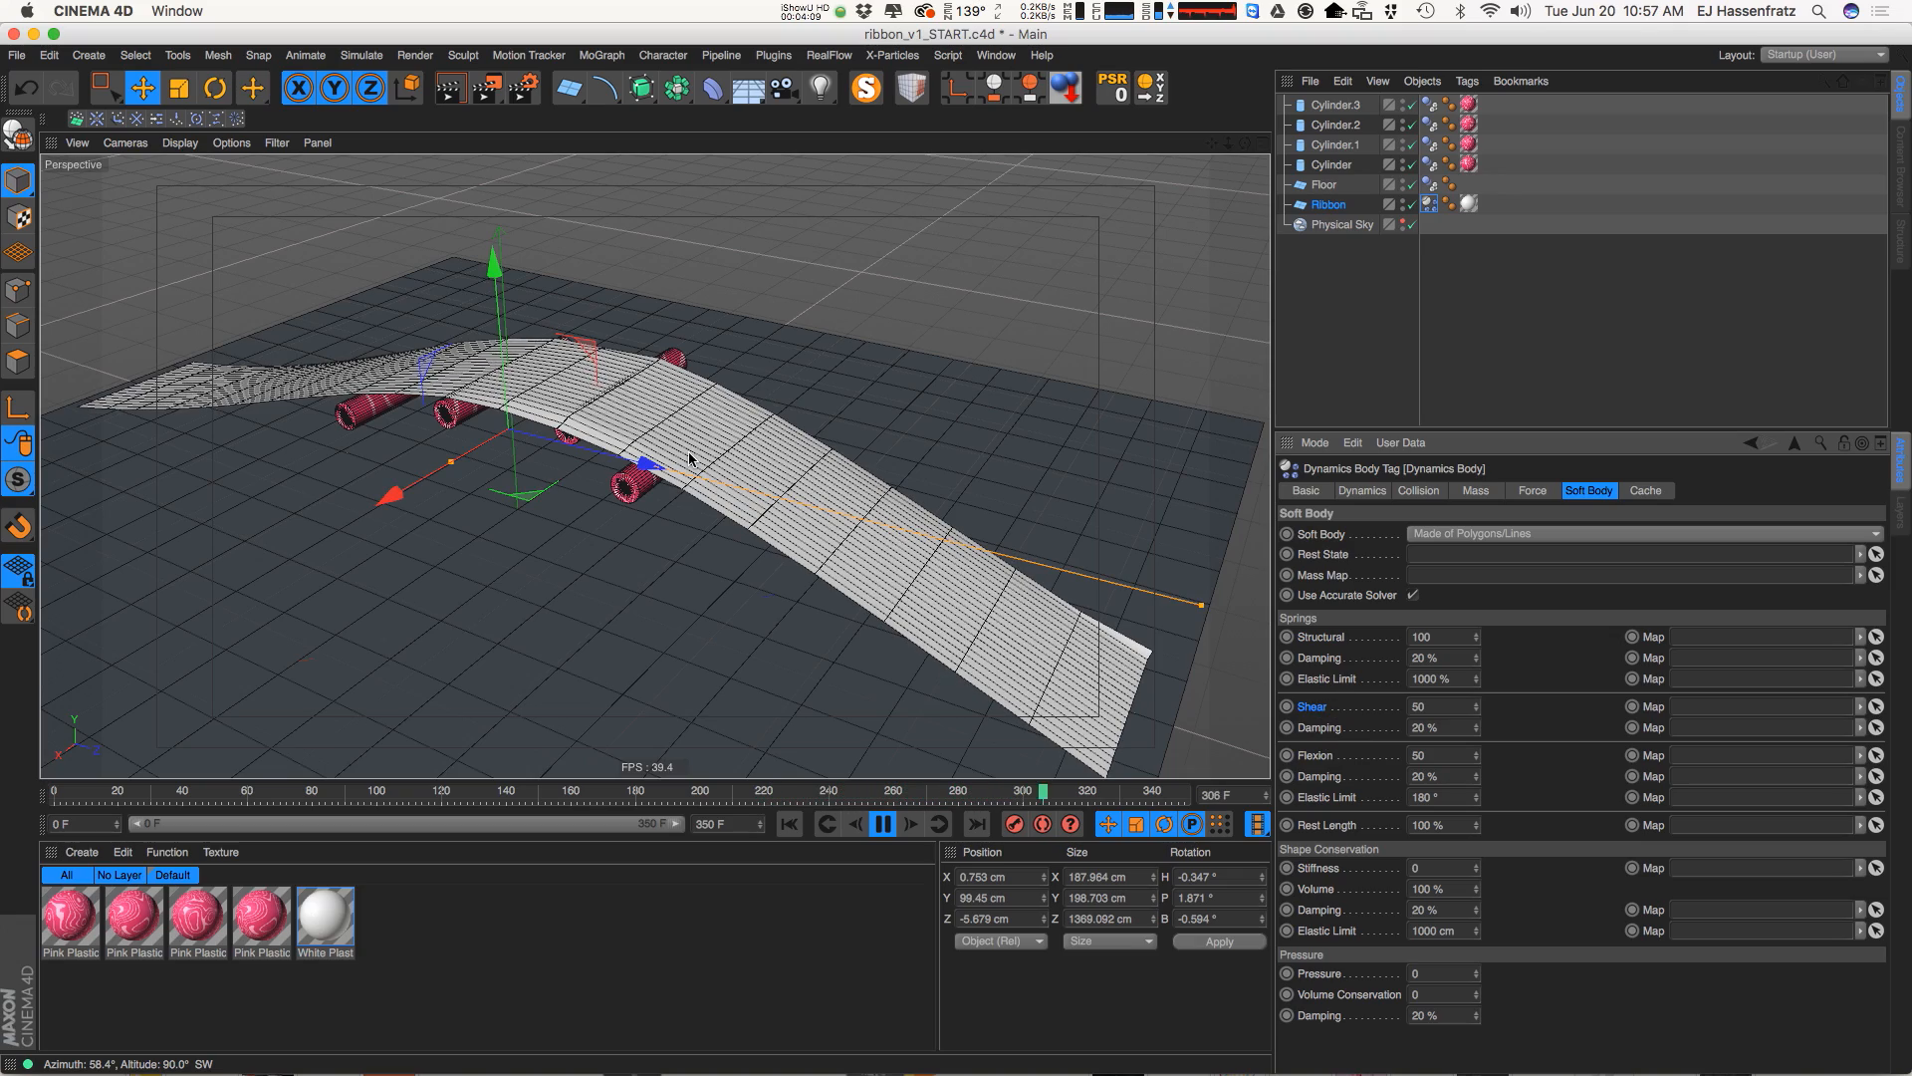
right_click_drag(689, 456, 793, 427, "alt")
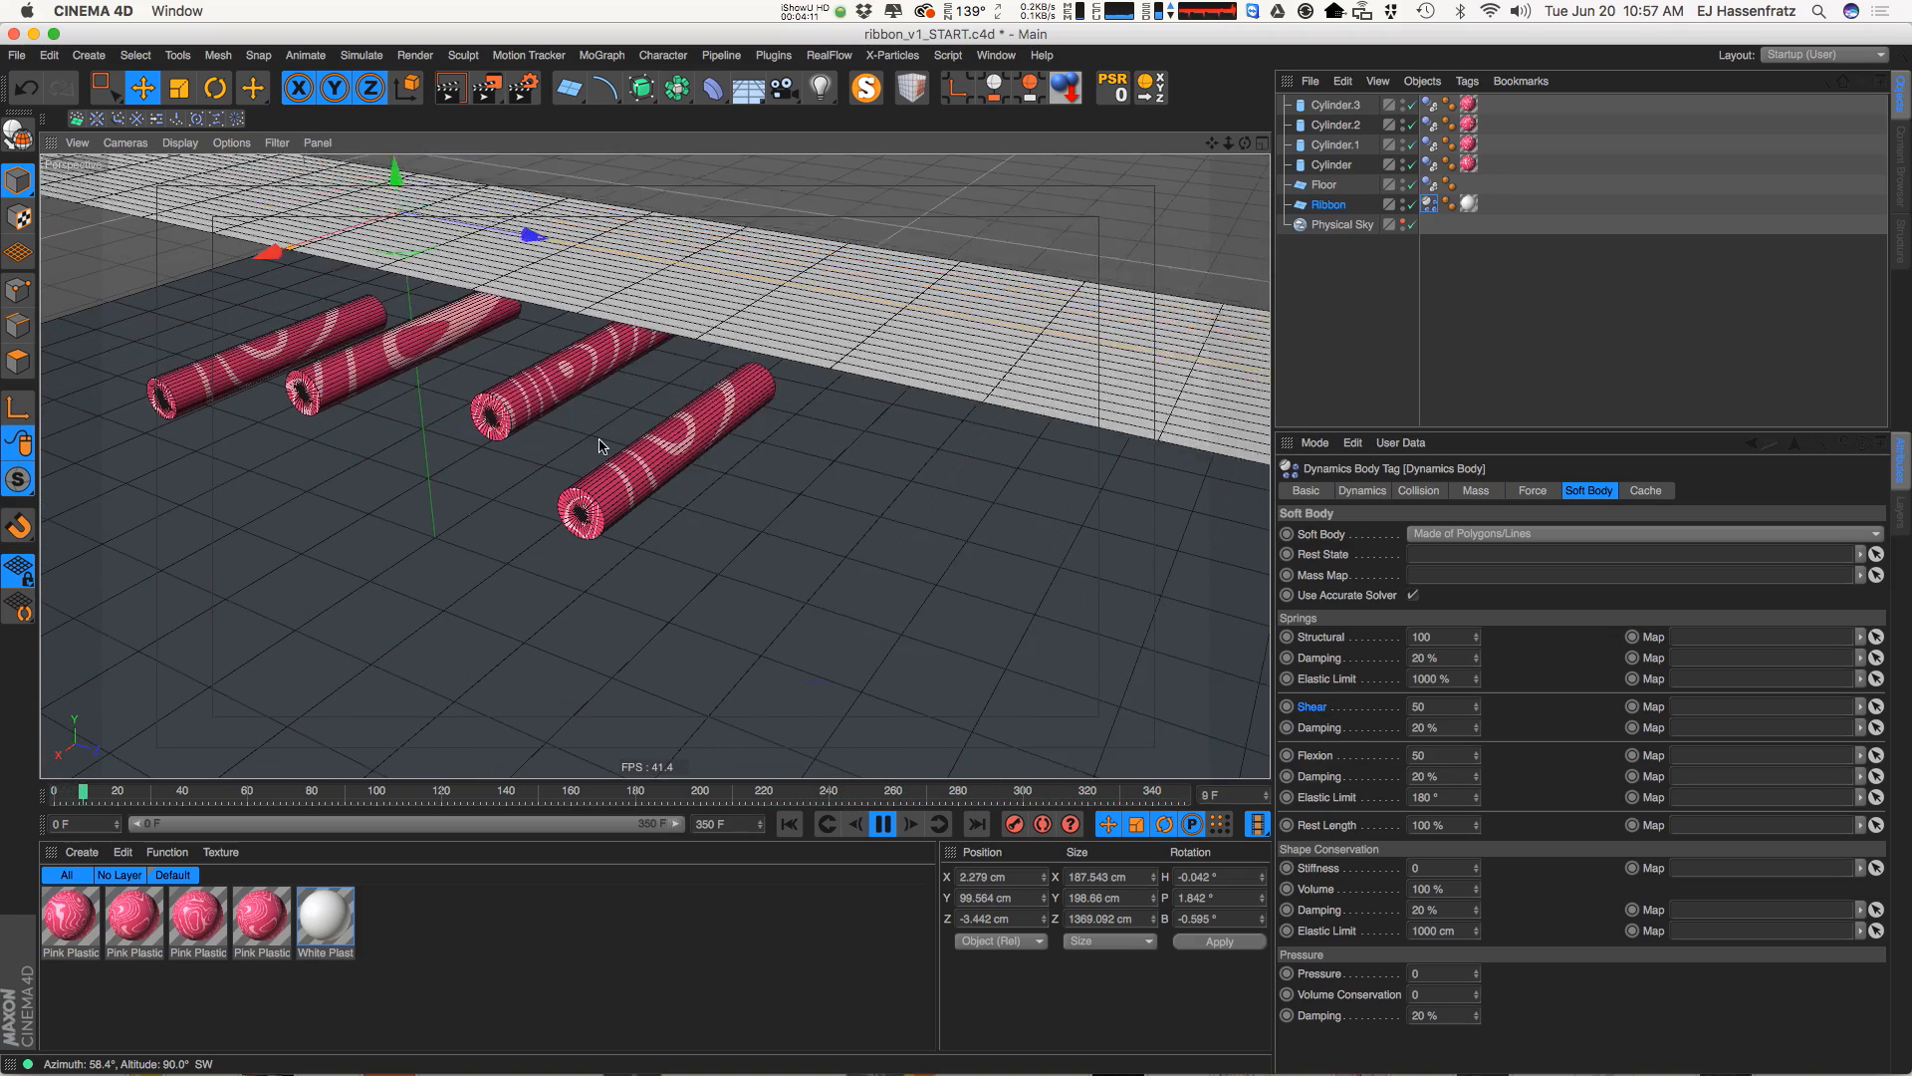
left_click_drag(700, 461, 584, 444, "alt")
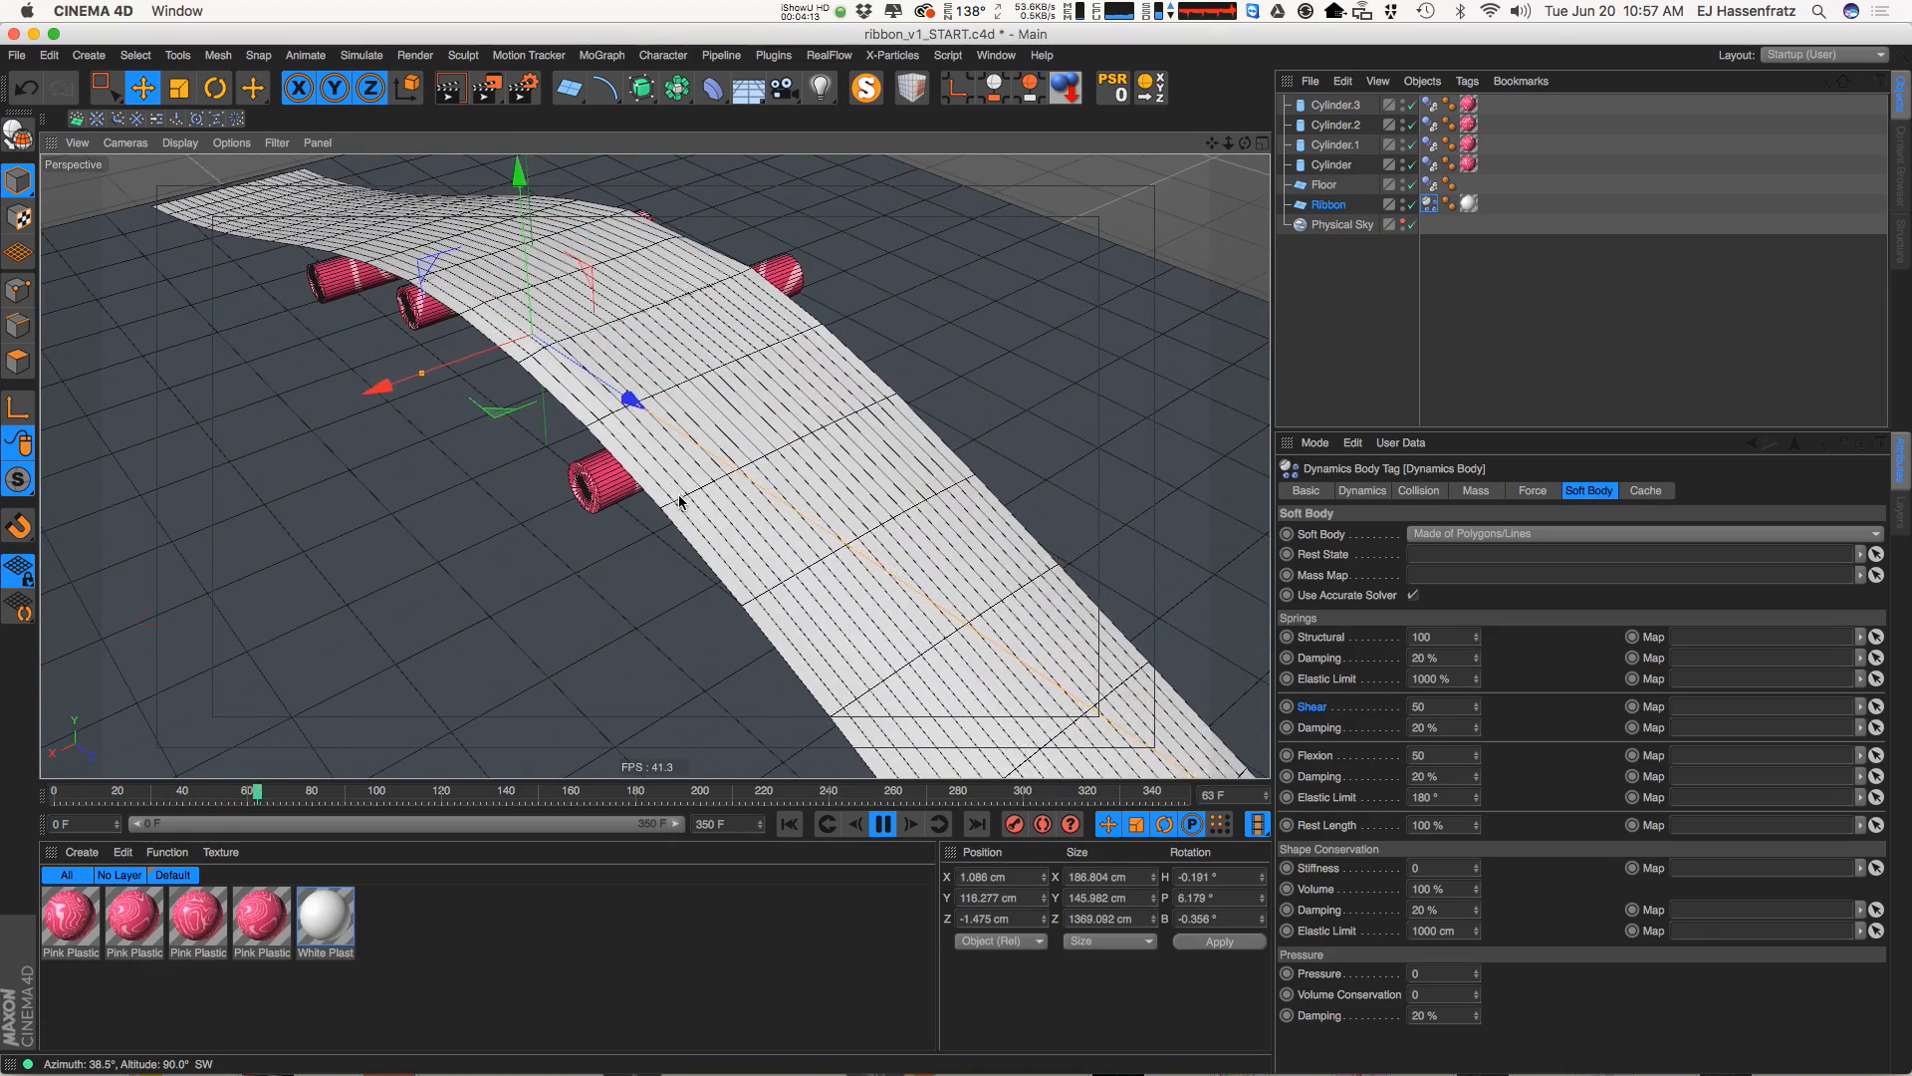
scroll(710, 434, "up", 3)
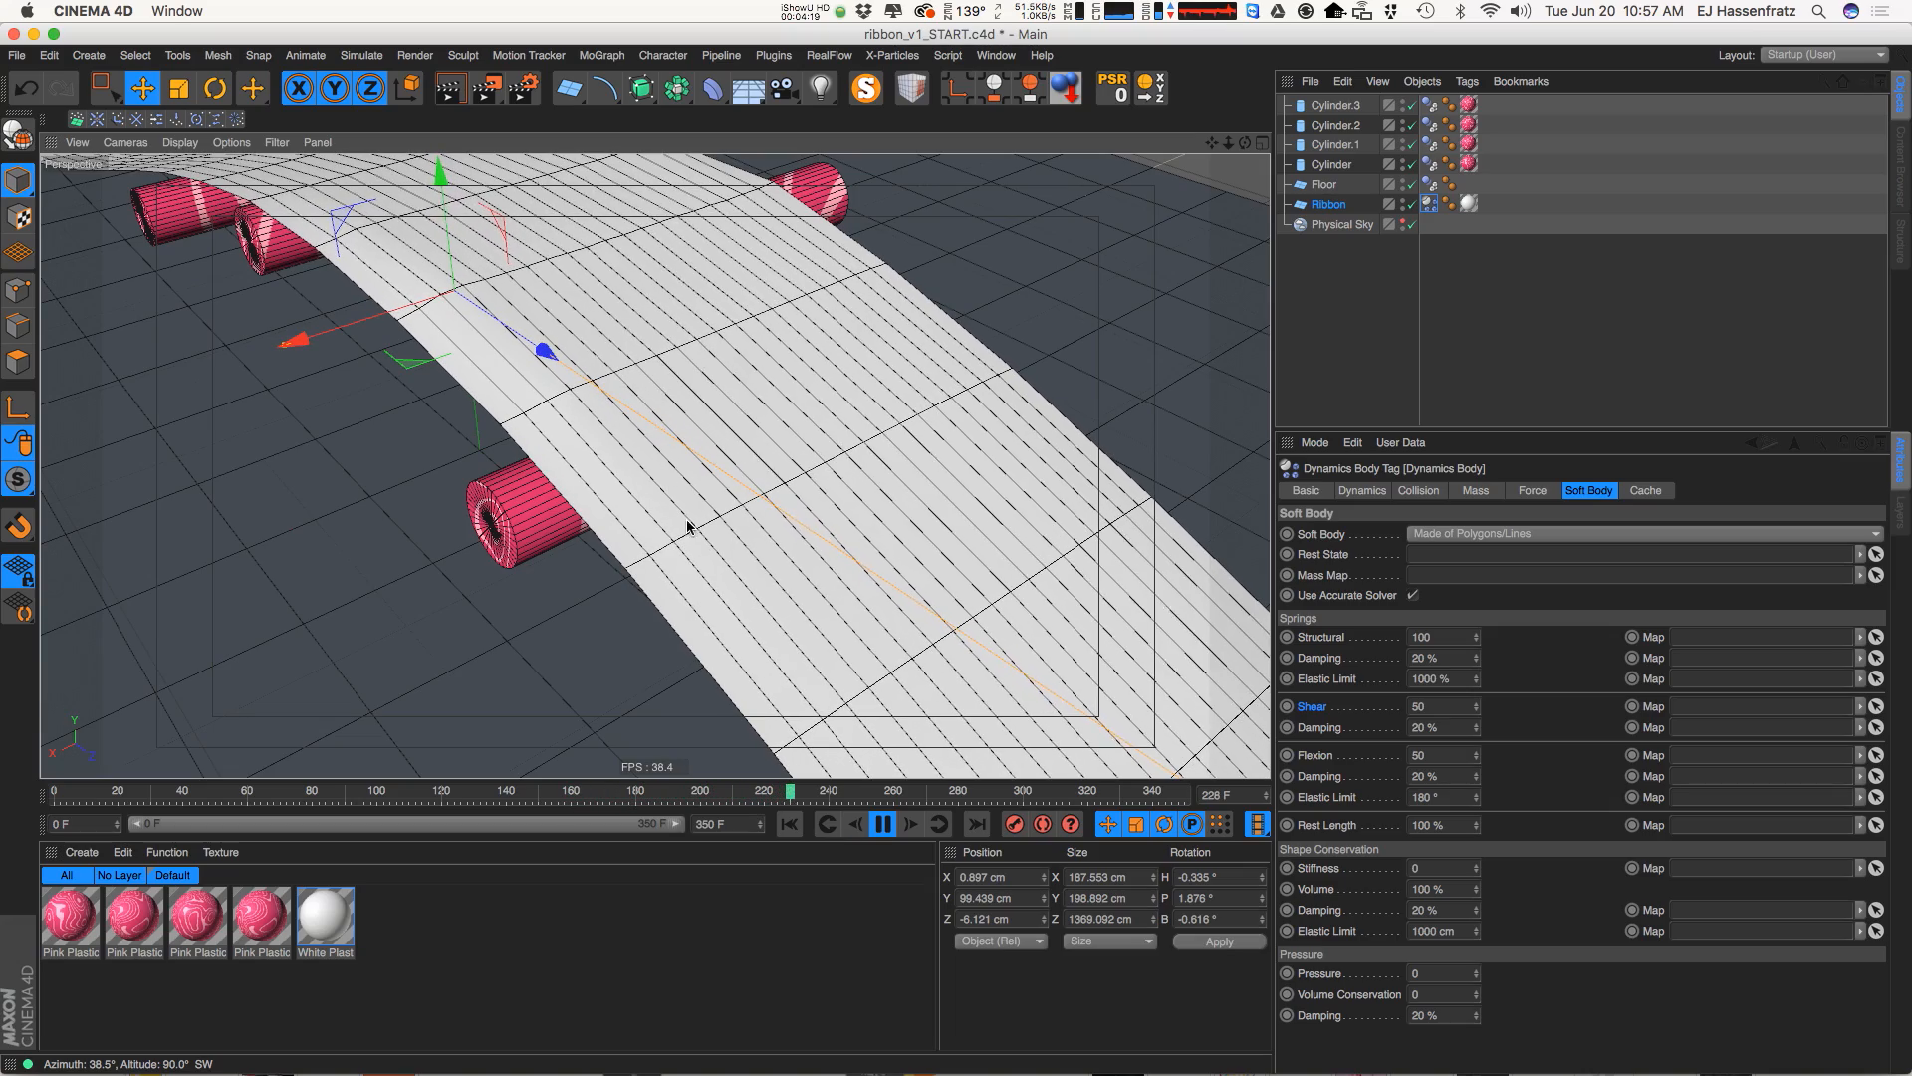
left_click_drag(757, 516, 1101, 555, "alt")
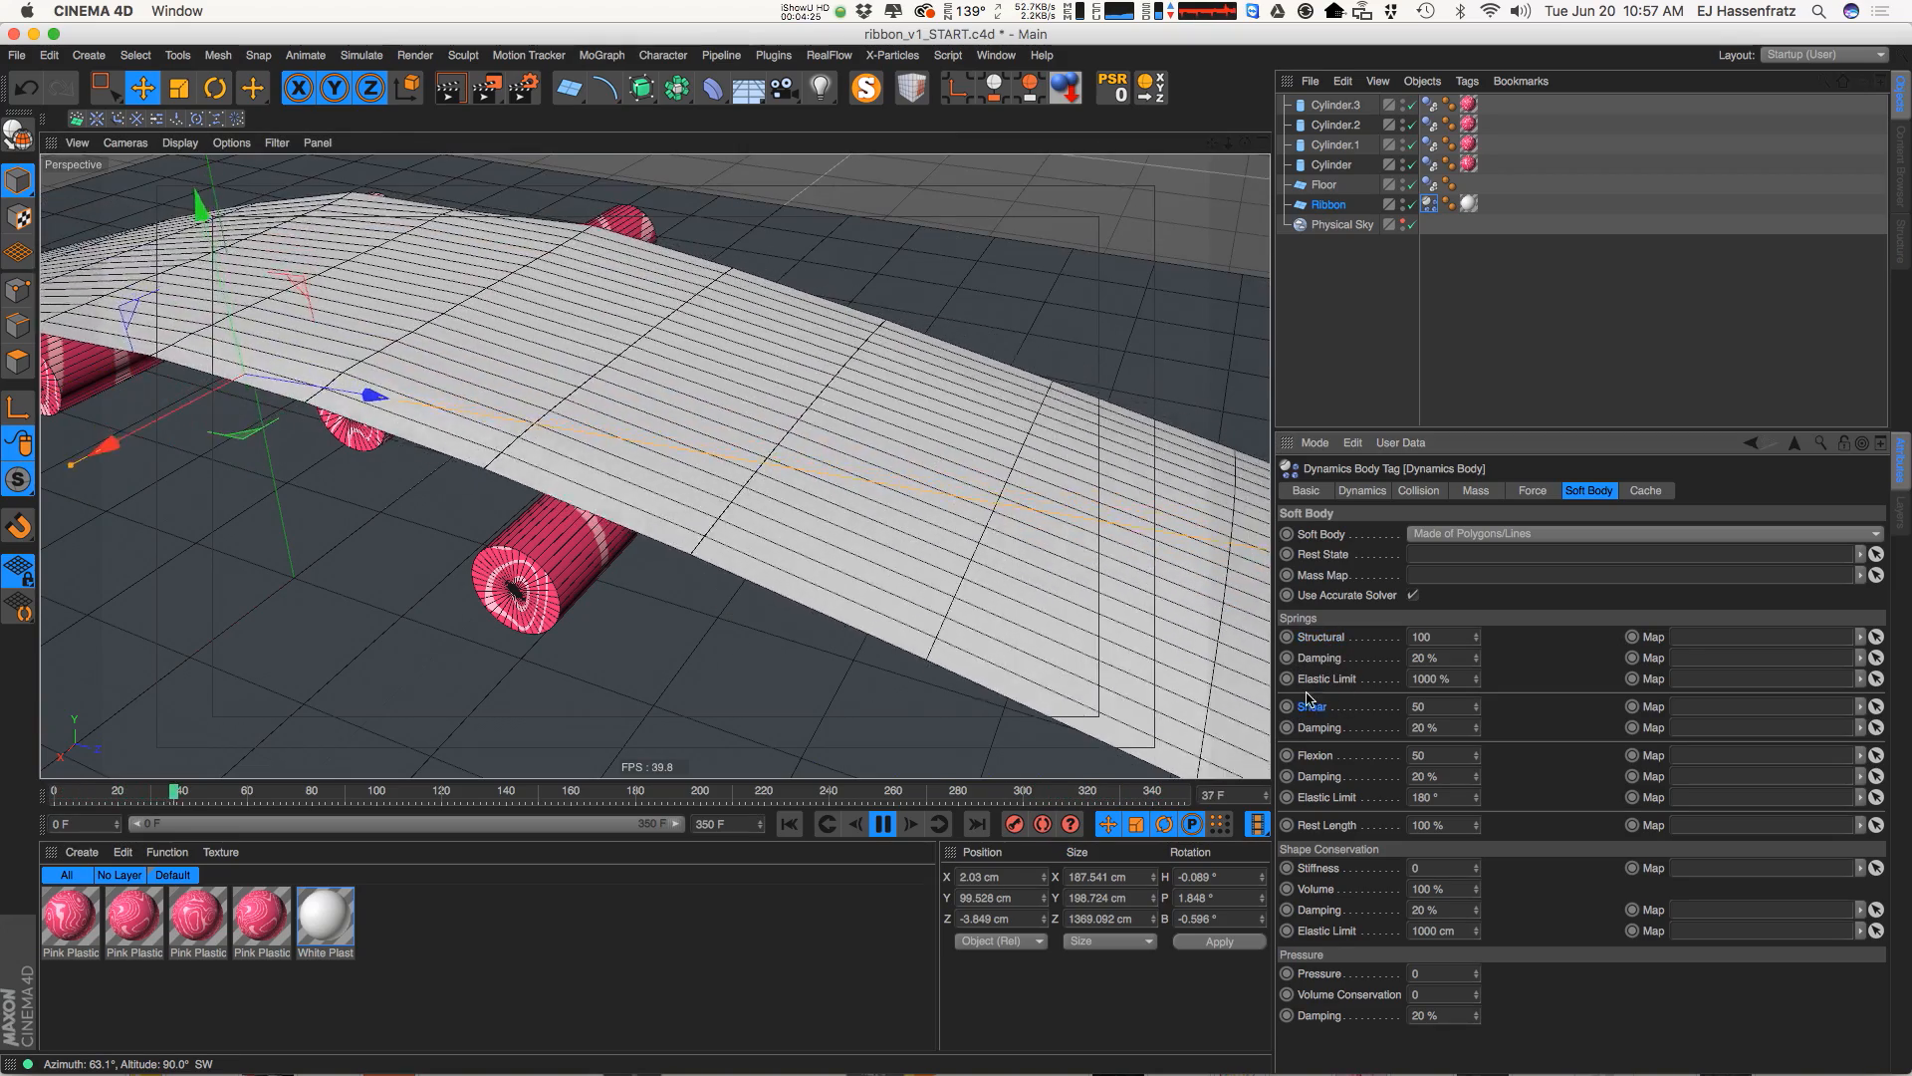
Try a Structural spring value of 2 on the Ribbon's soft body while the simulation plays
left_click(1413, 636)
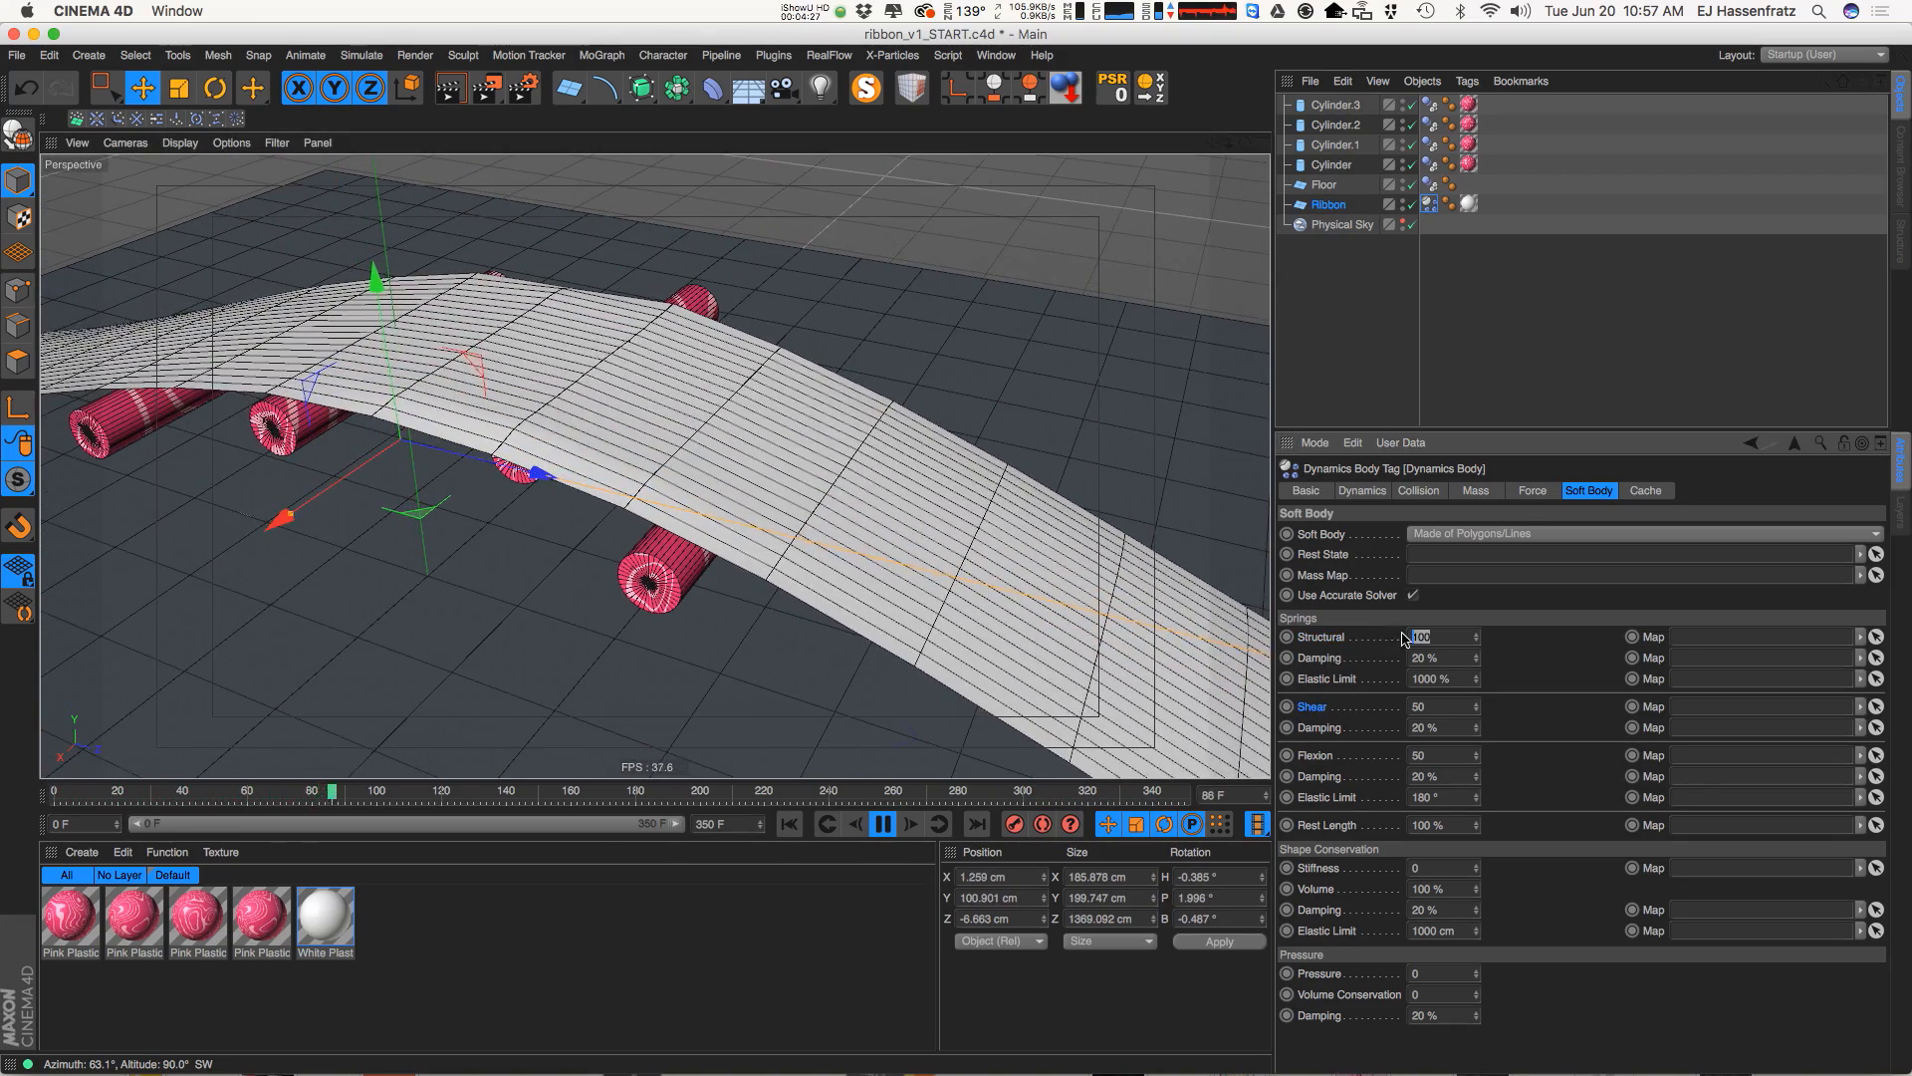
type("2")
left_click_drag(1052, 641, 869, 618)
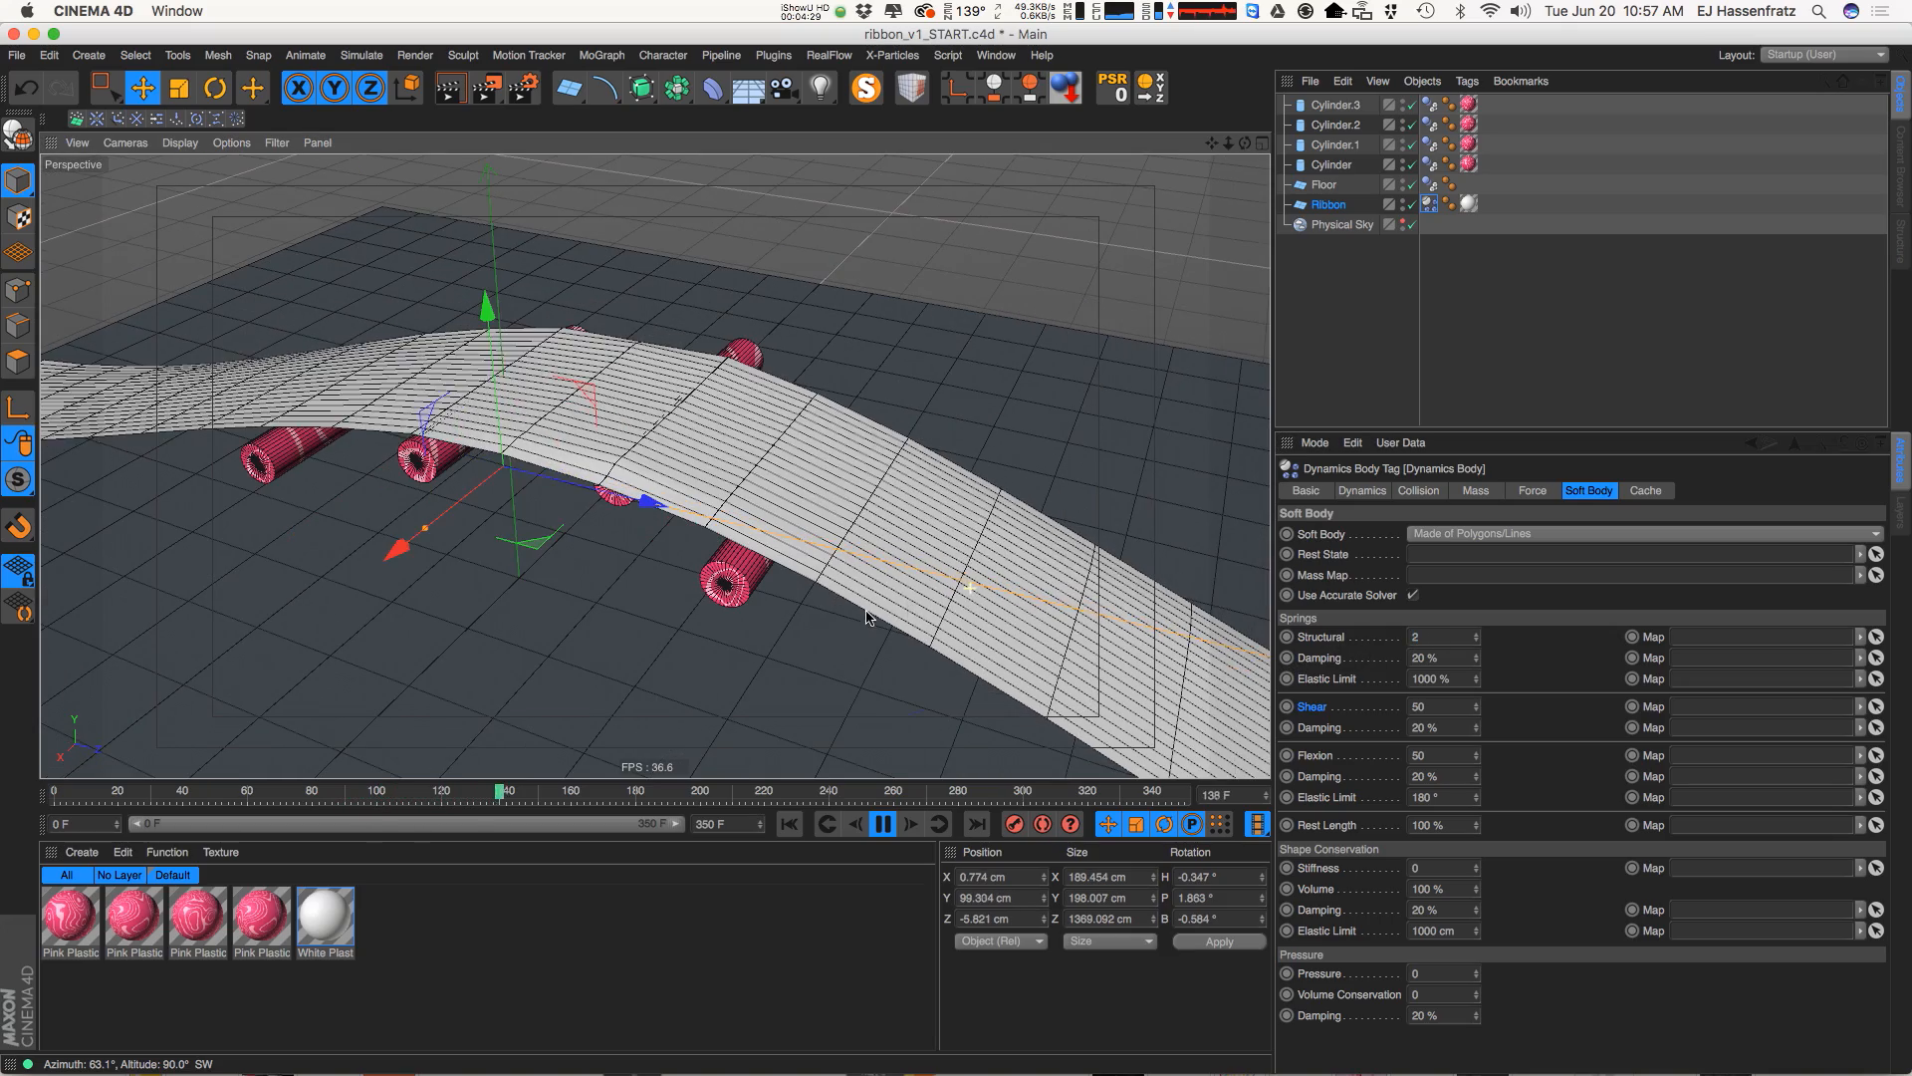
Set the Ribbon's Structural and Shear springs to 5 each and replay the simulation from the first frame
double_click(1432, 638)
type("5")
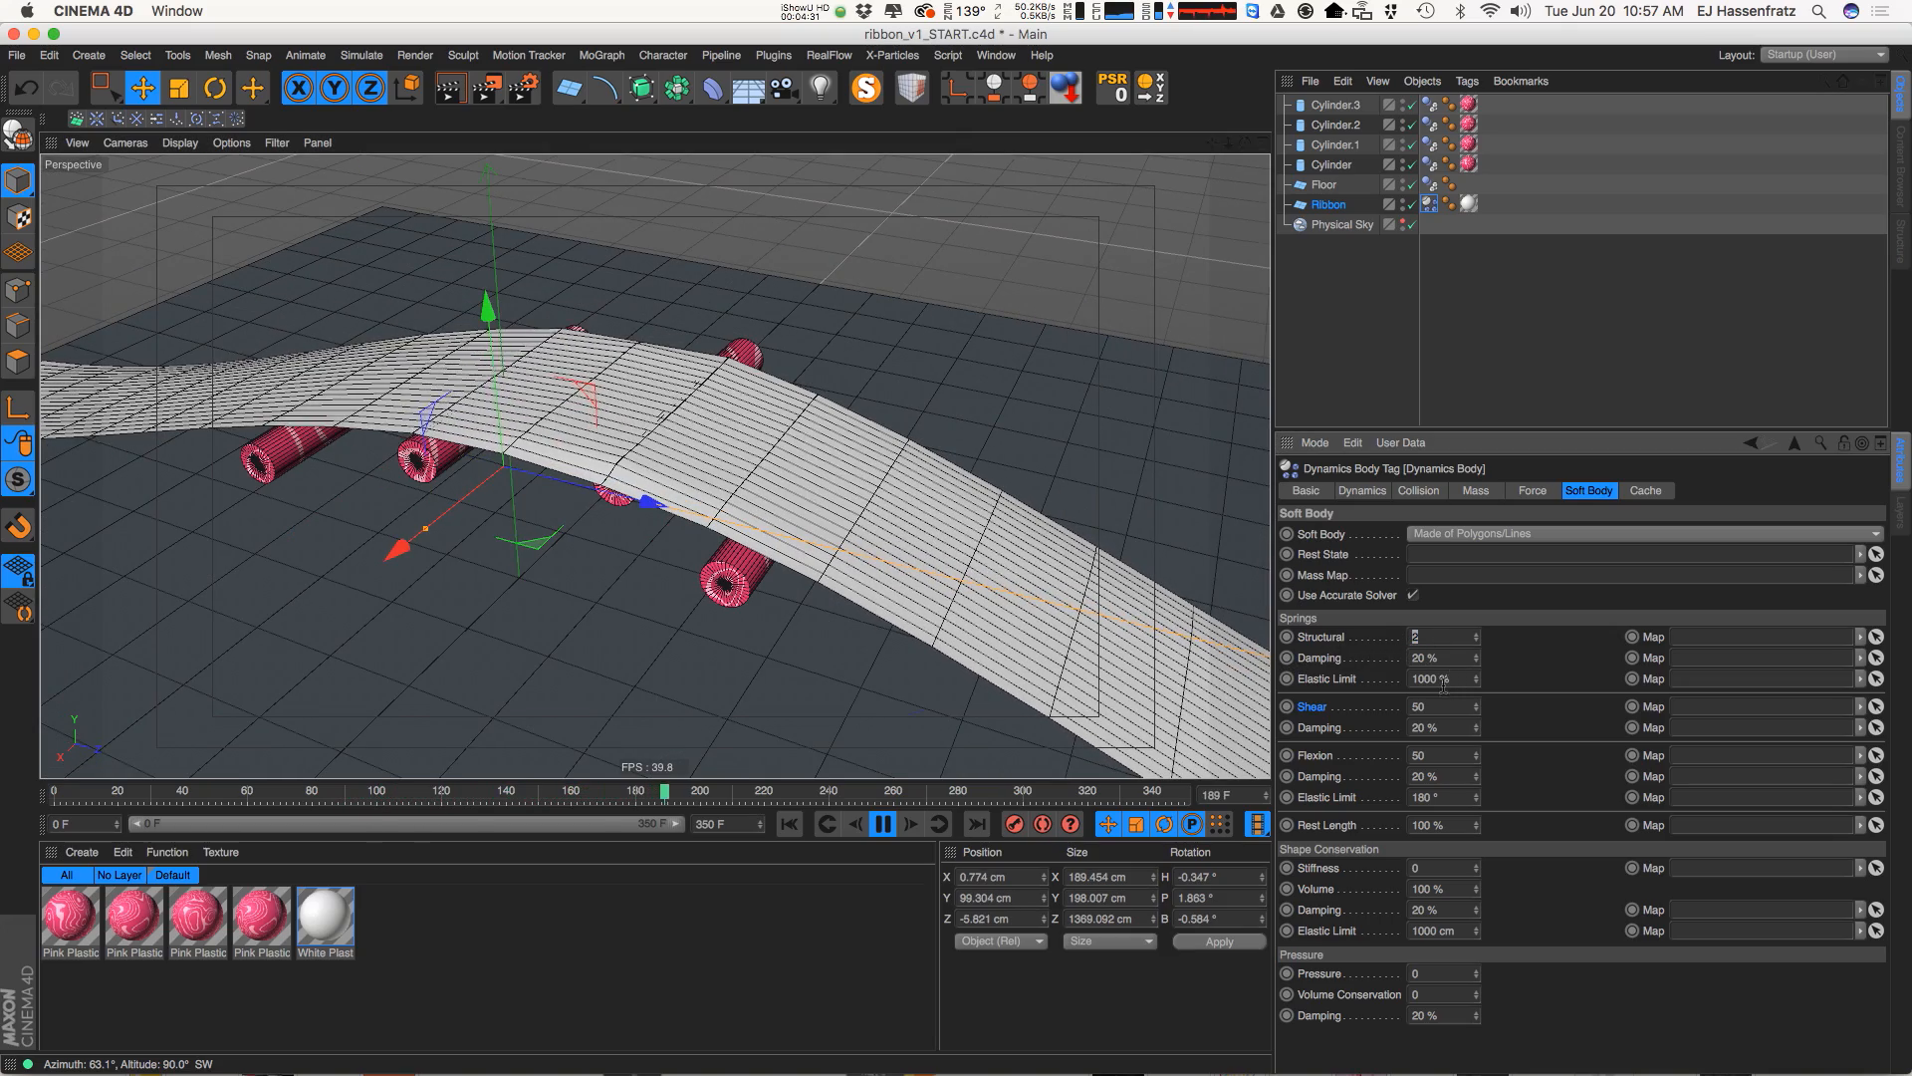
double_click(1434, 706)
type("5")
left_click(1524, 717)
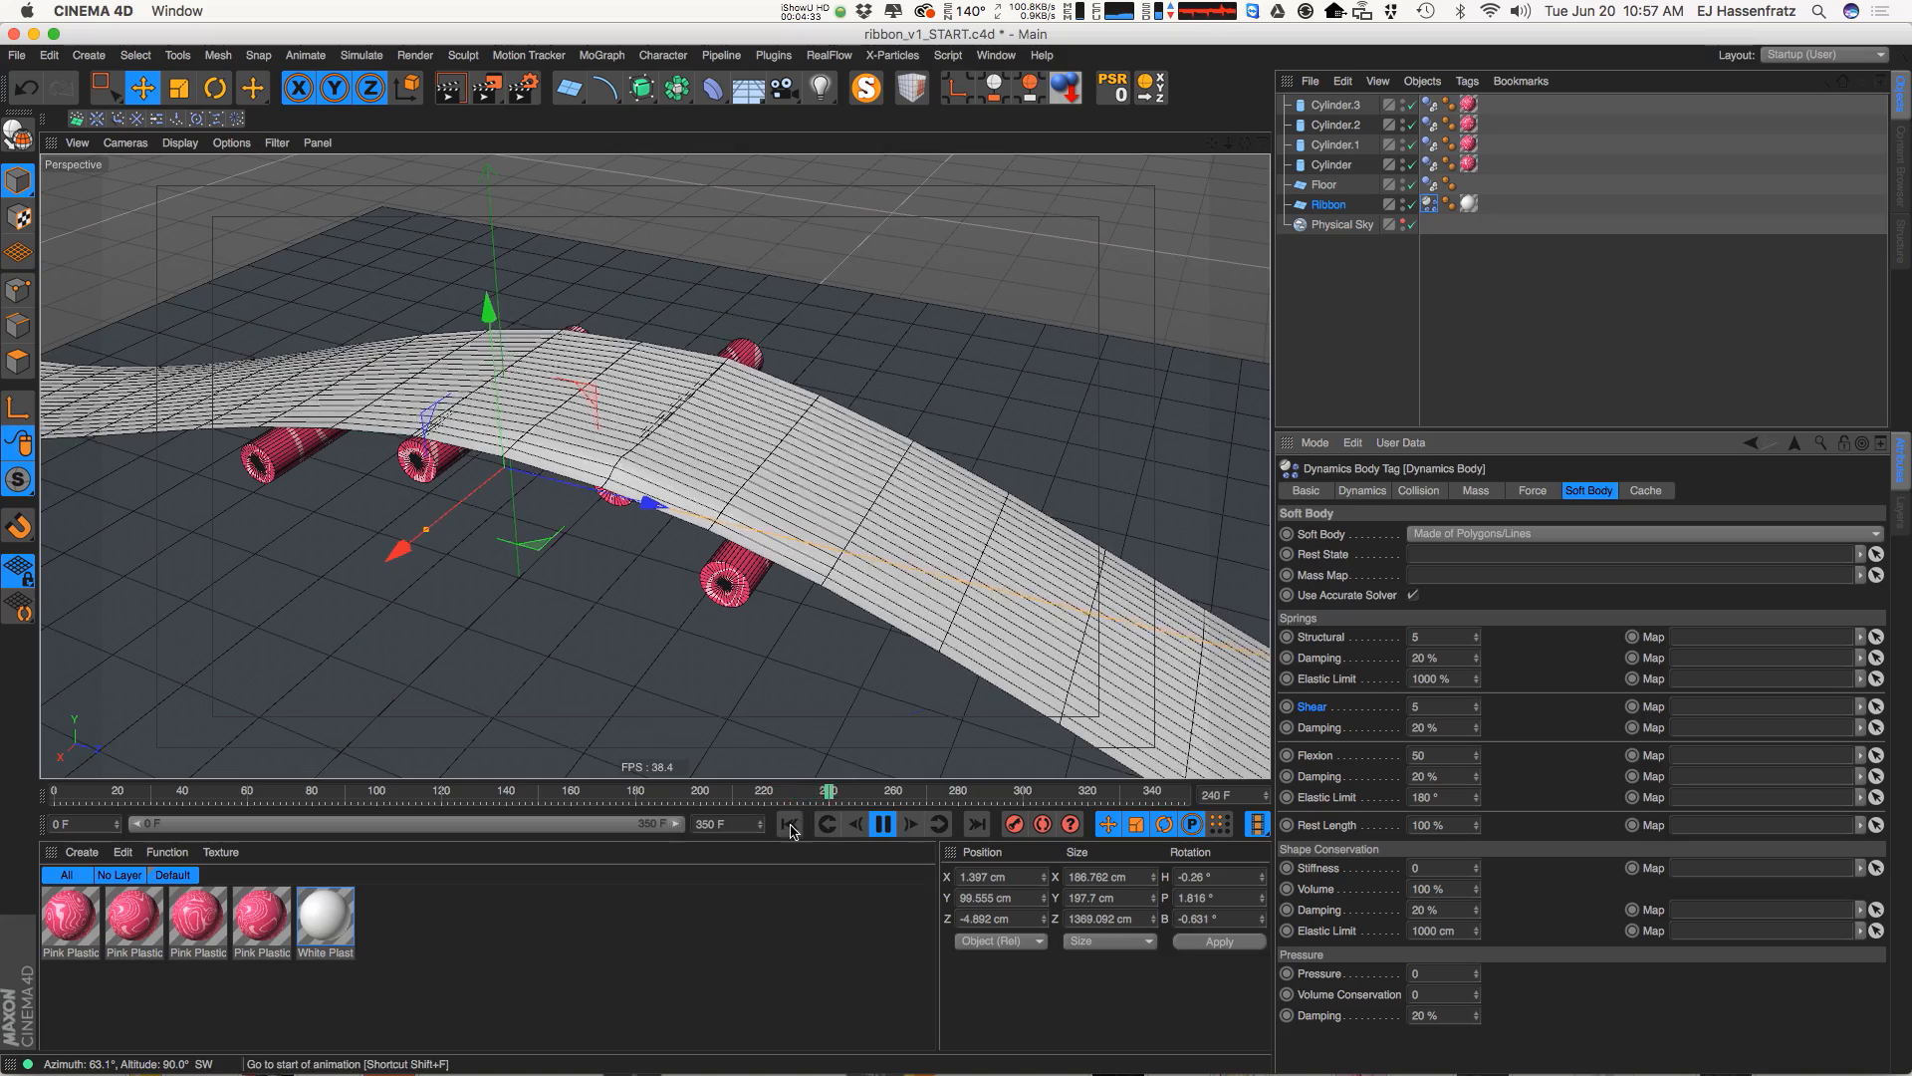
left_click(789, 824)
left_click_drag(728, 616, 773, 533, "alt")
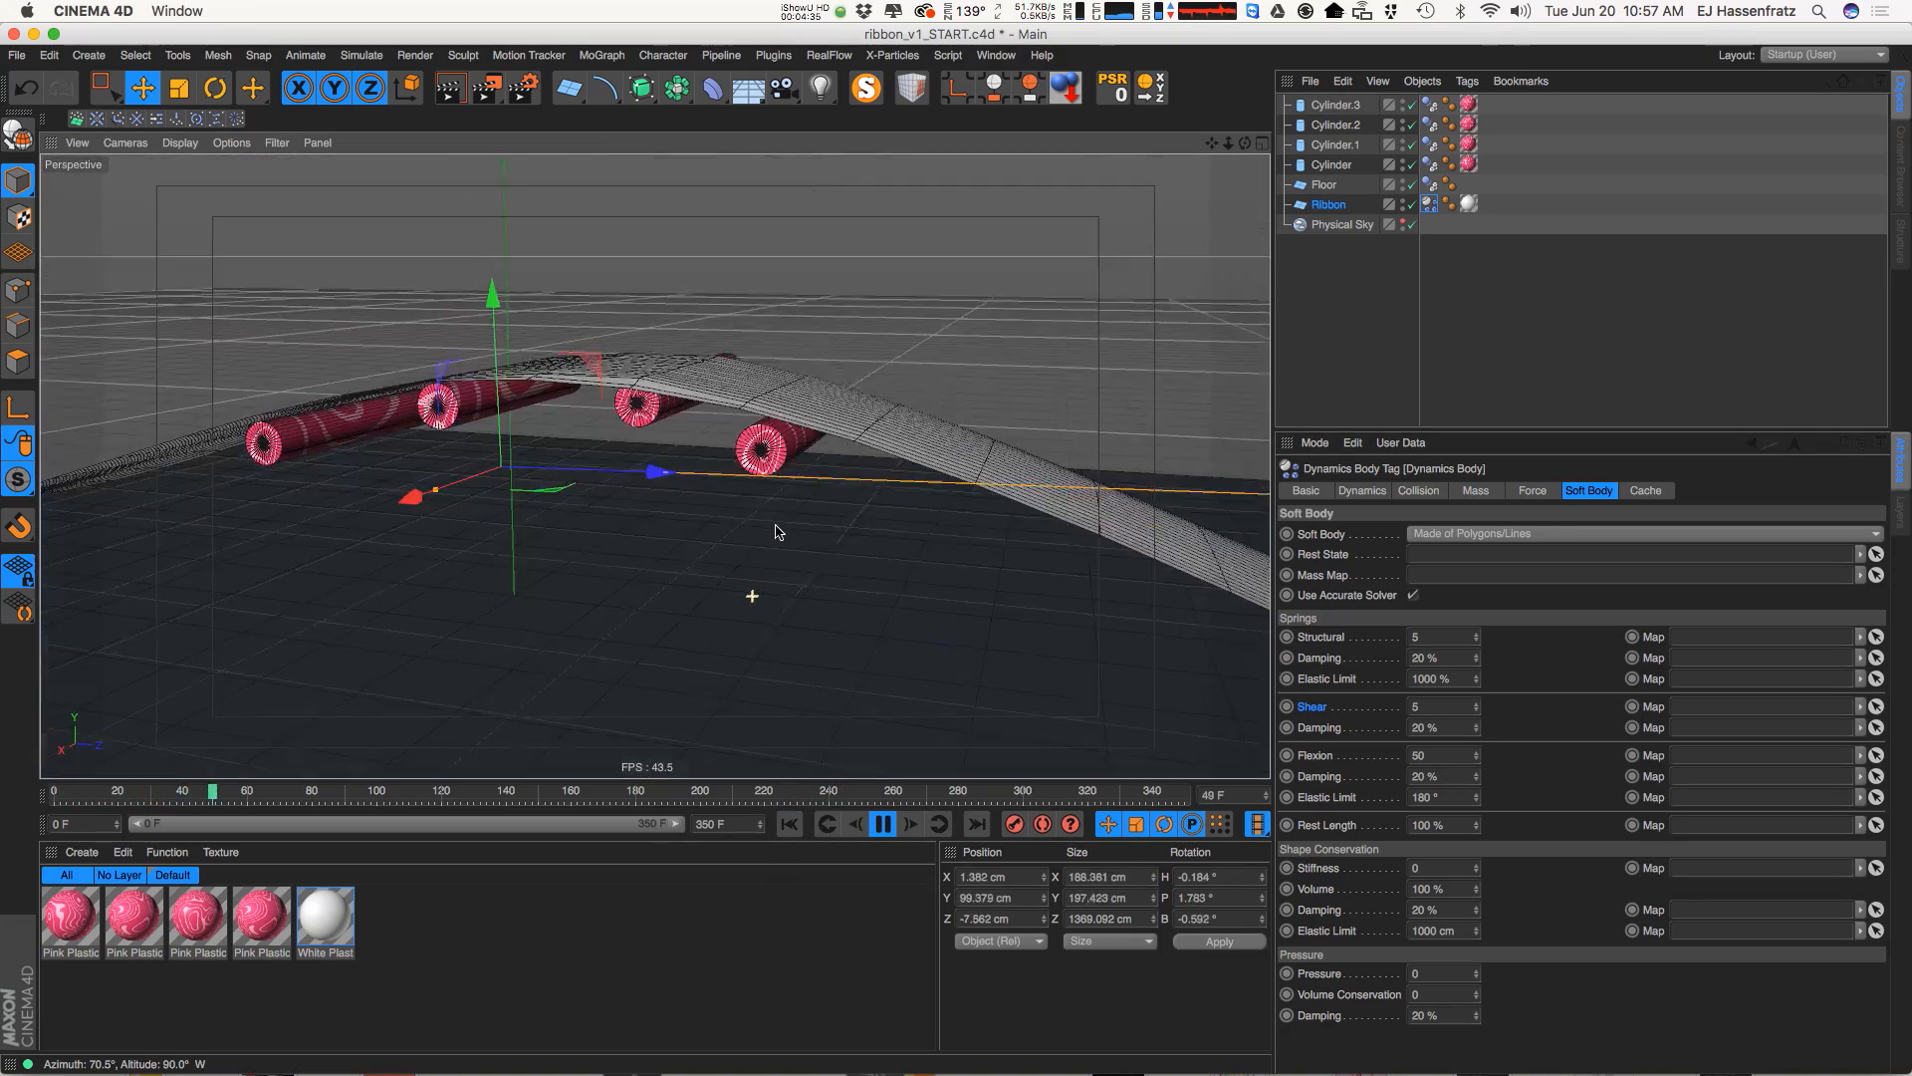
Set the Ribbon's Flexion spring to 2 and check how it drapes over the cylinders
double_click(1420, 755)
type("2")
key("Return")
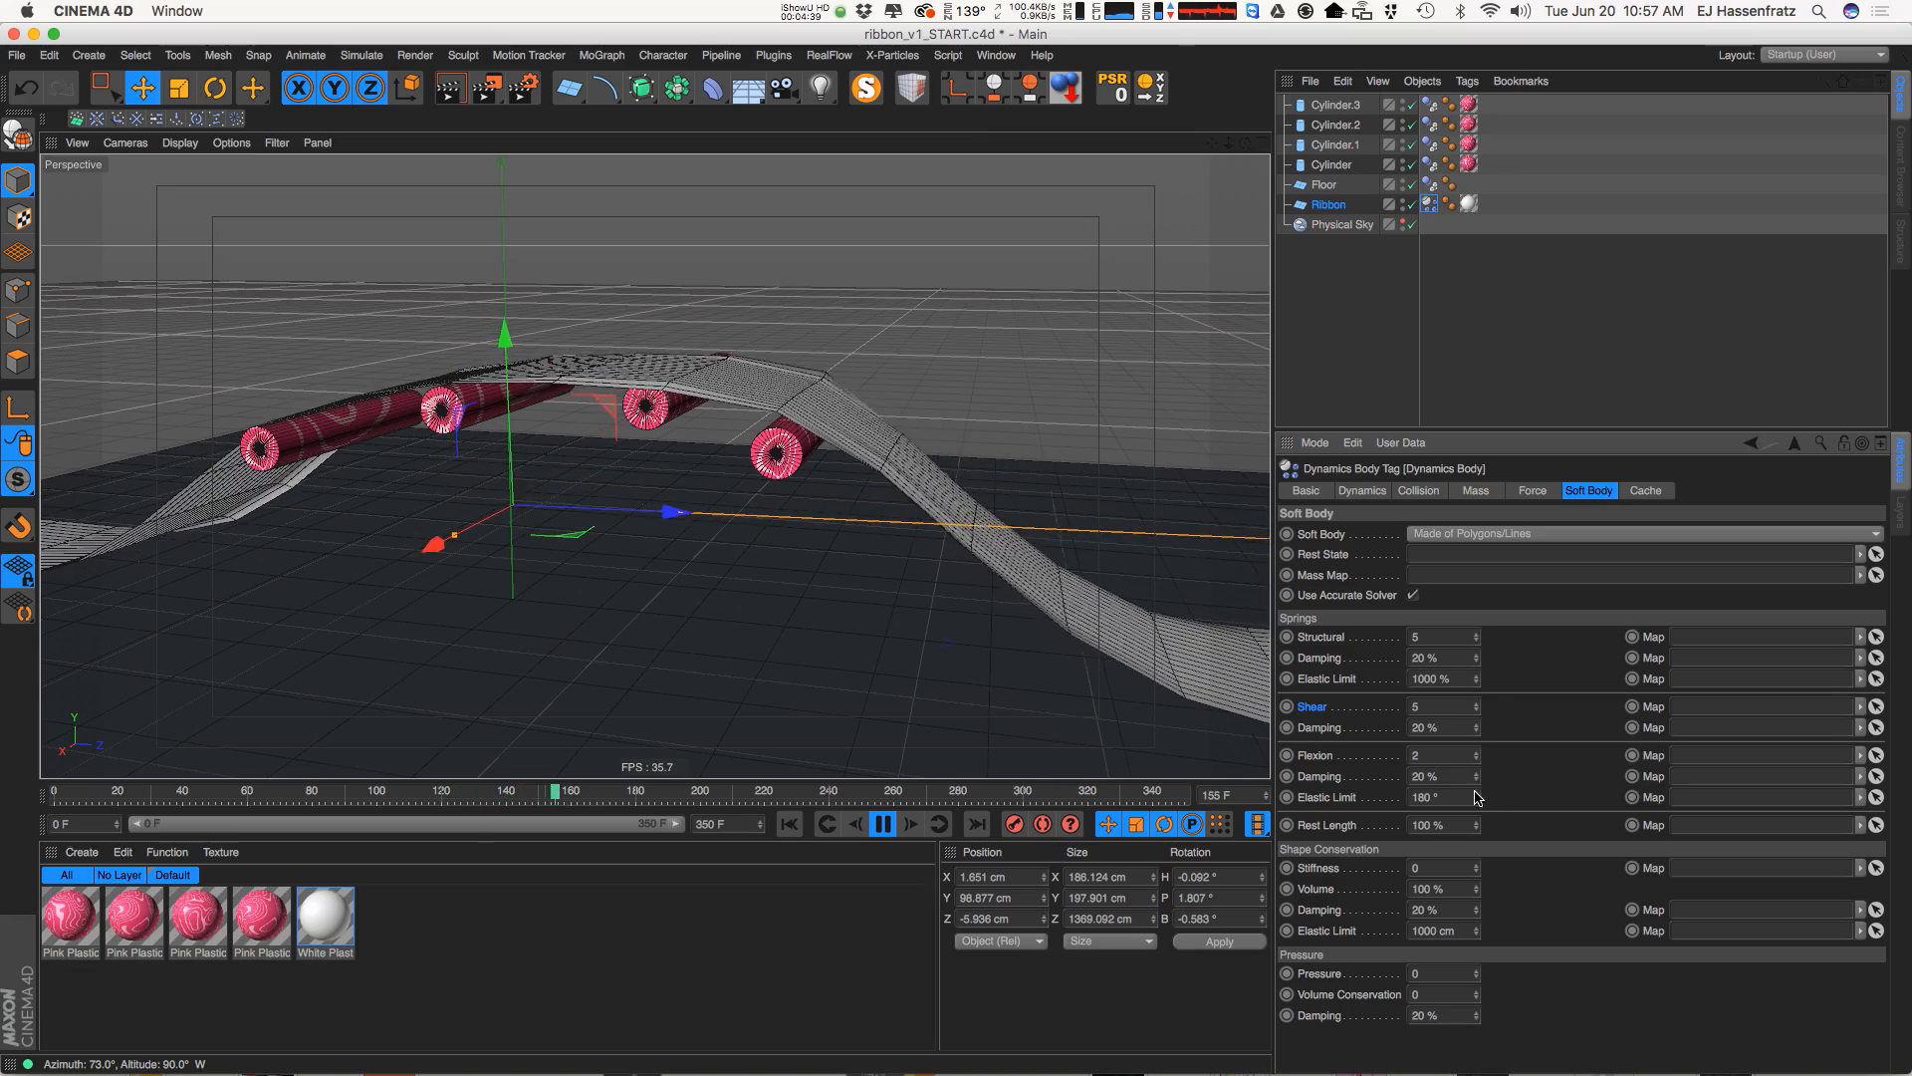
left_click_drag(999, 595, 927, 578, "alt")
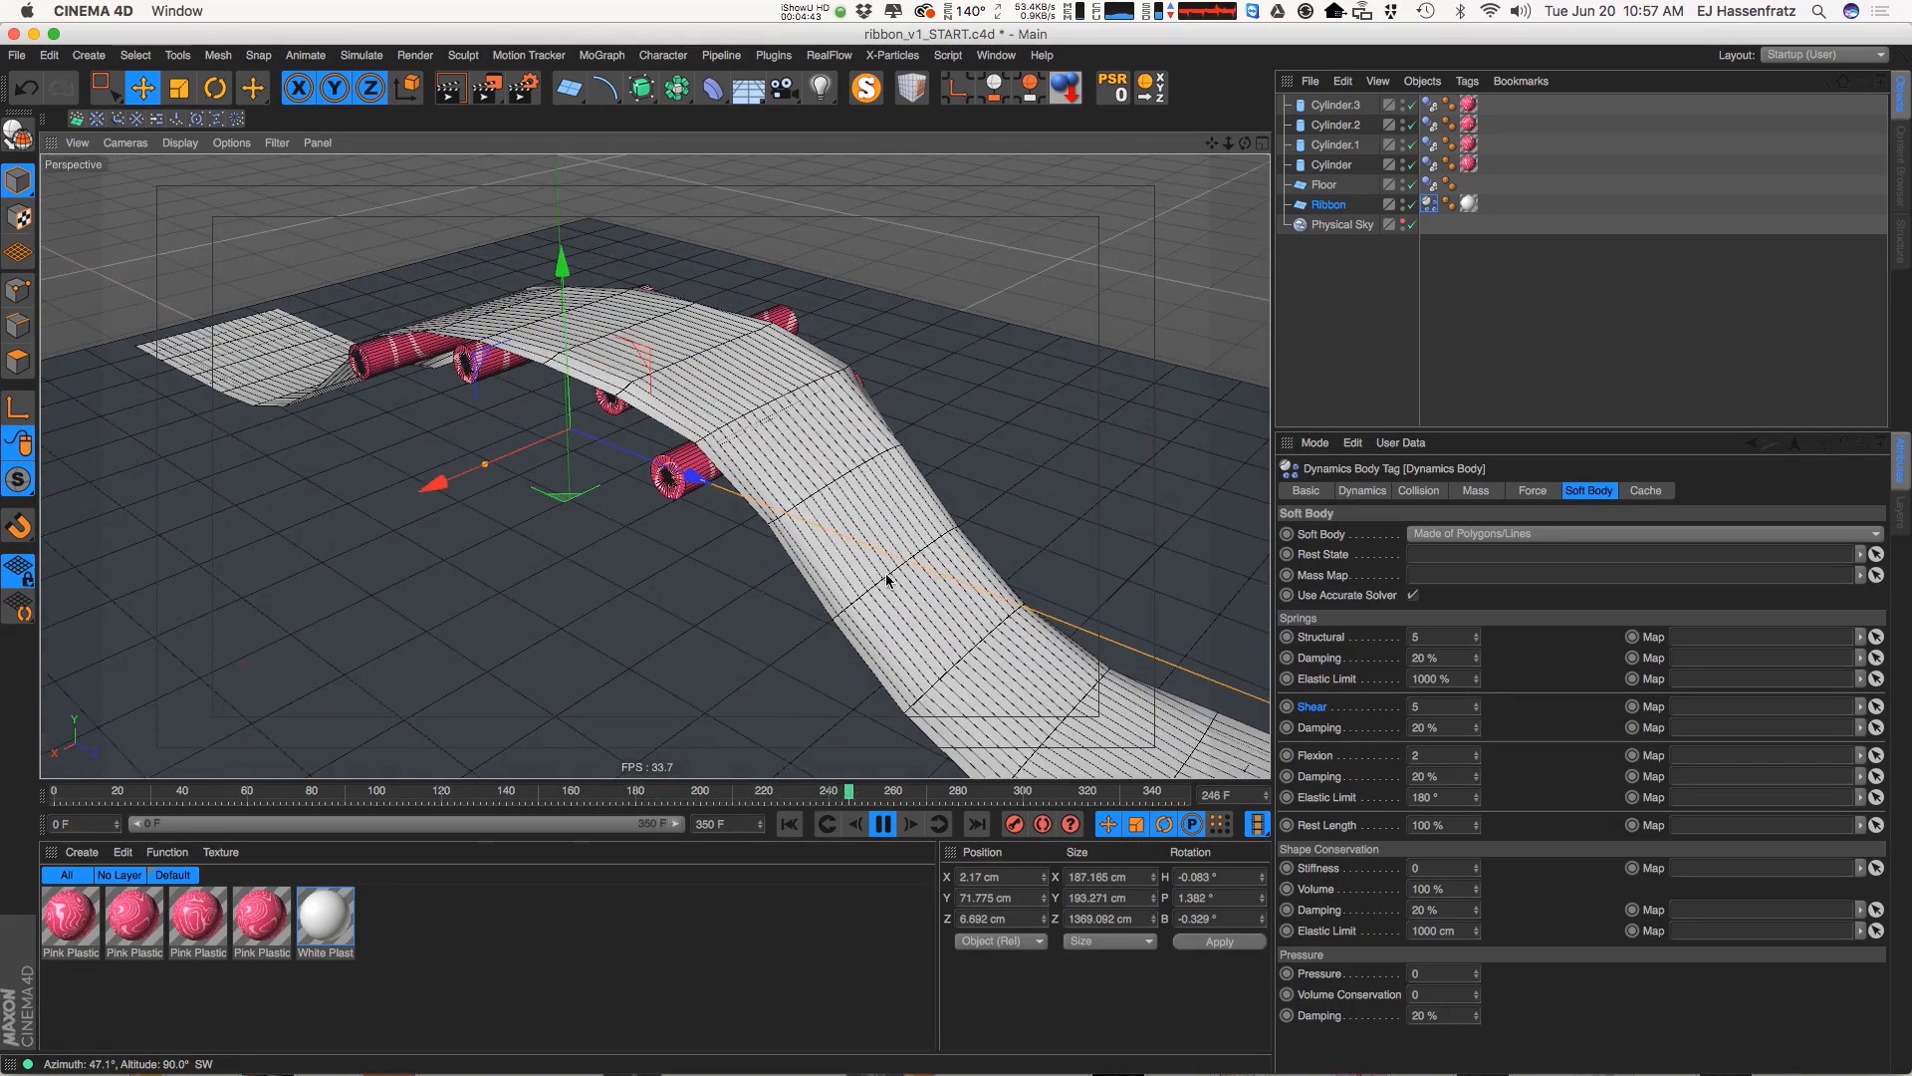
Stop the simulation and return the animation to frame 0
left_click(788, 823)
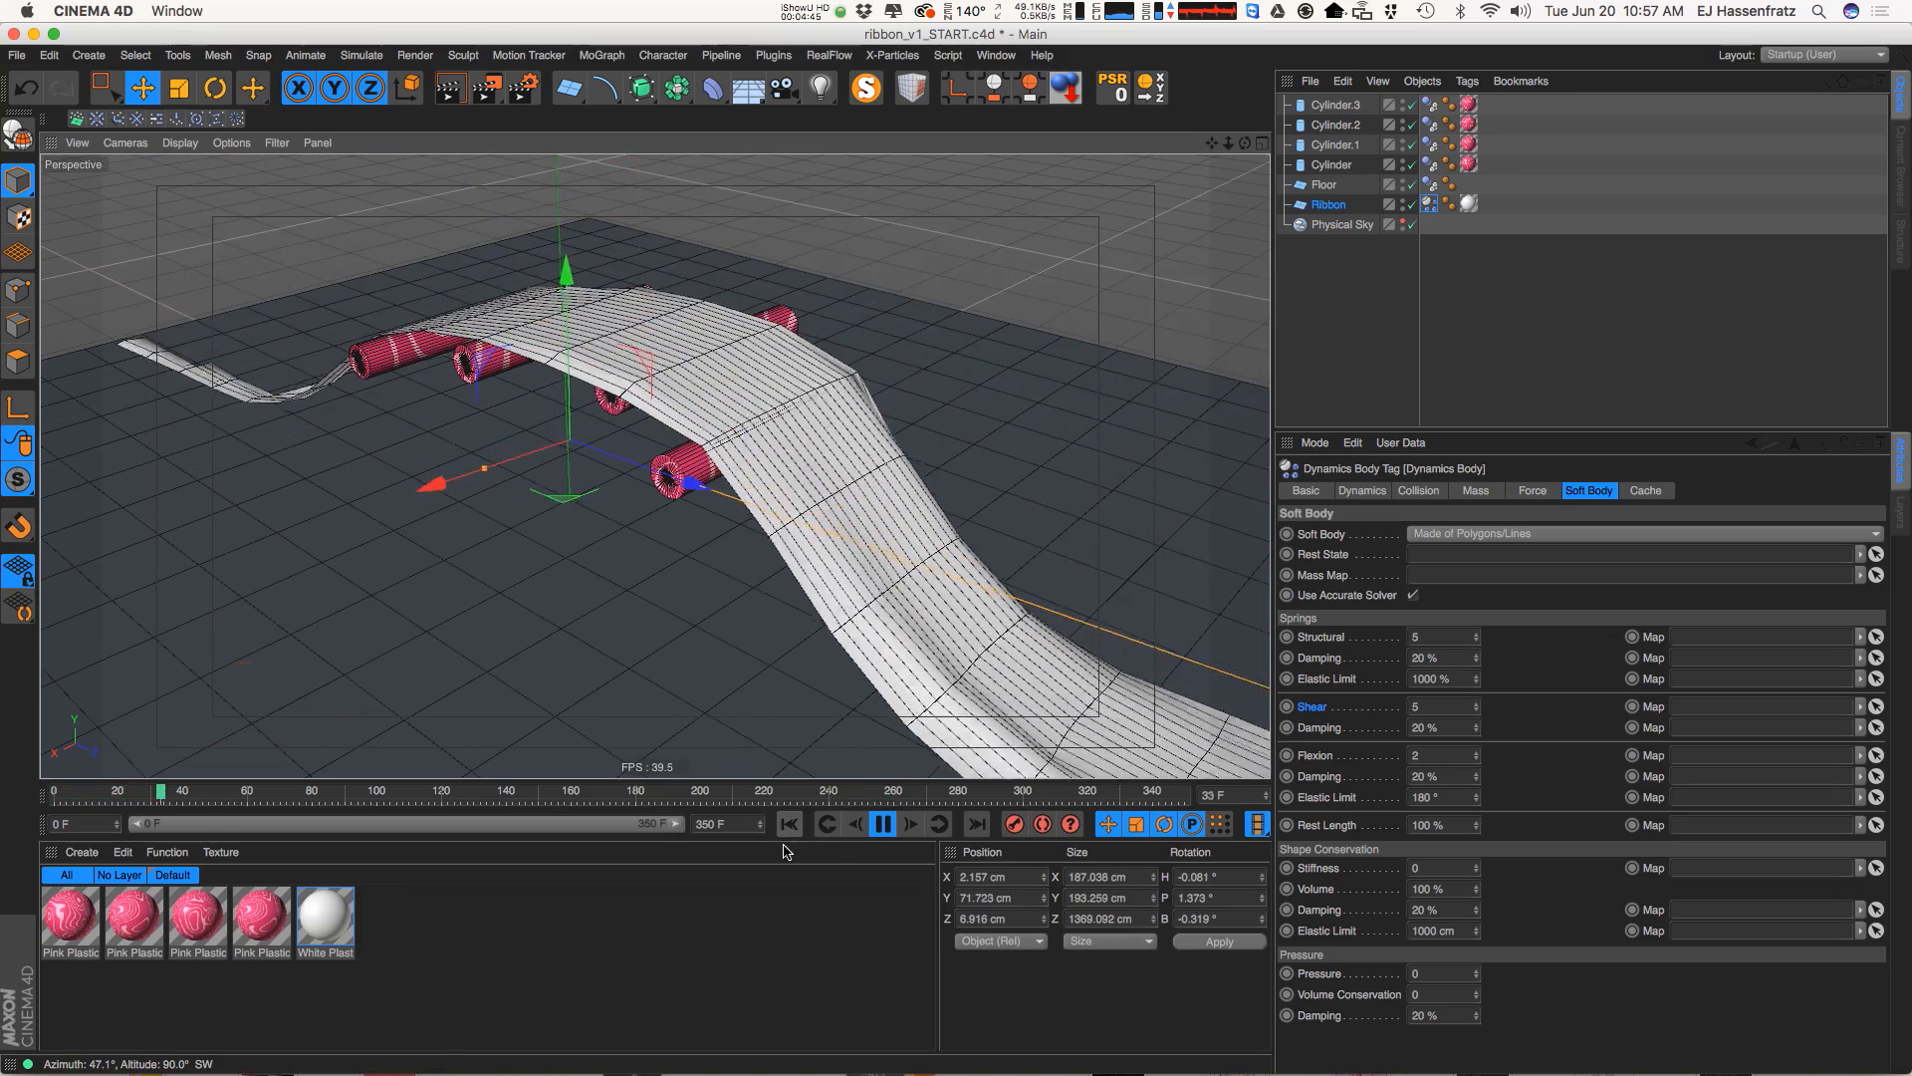
left_click(788, 827)
key("F8")
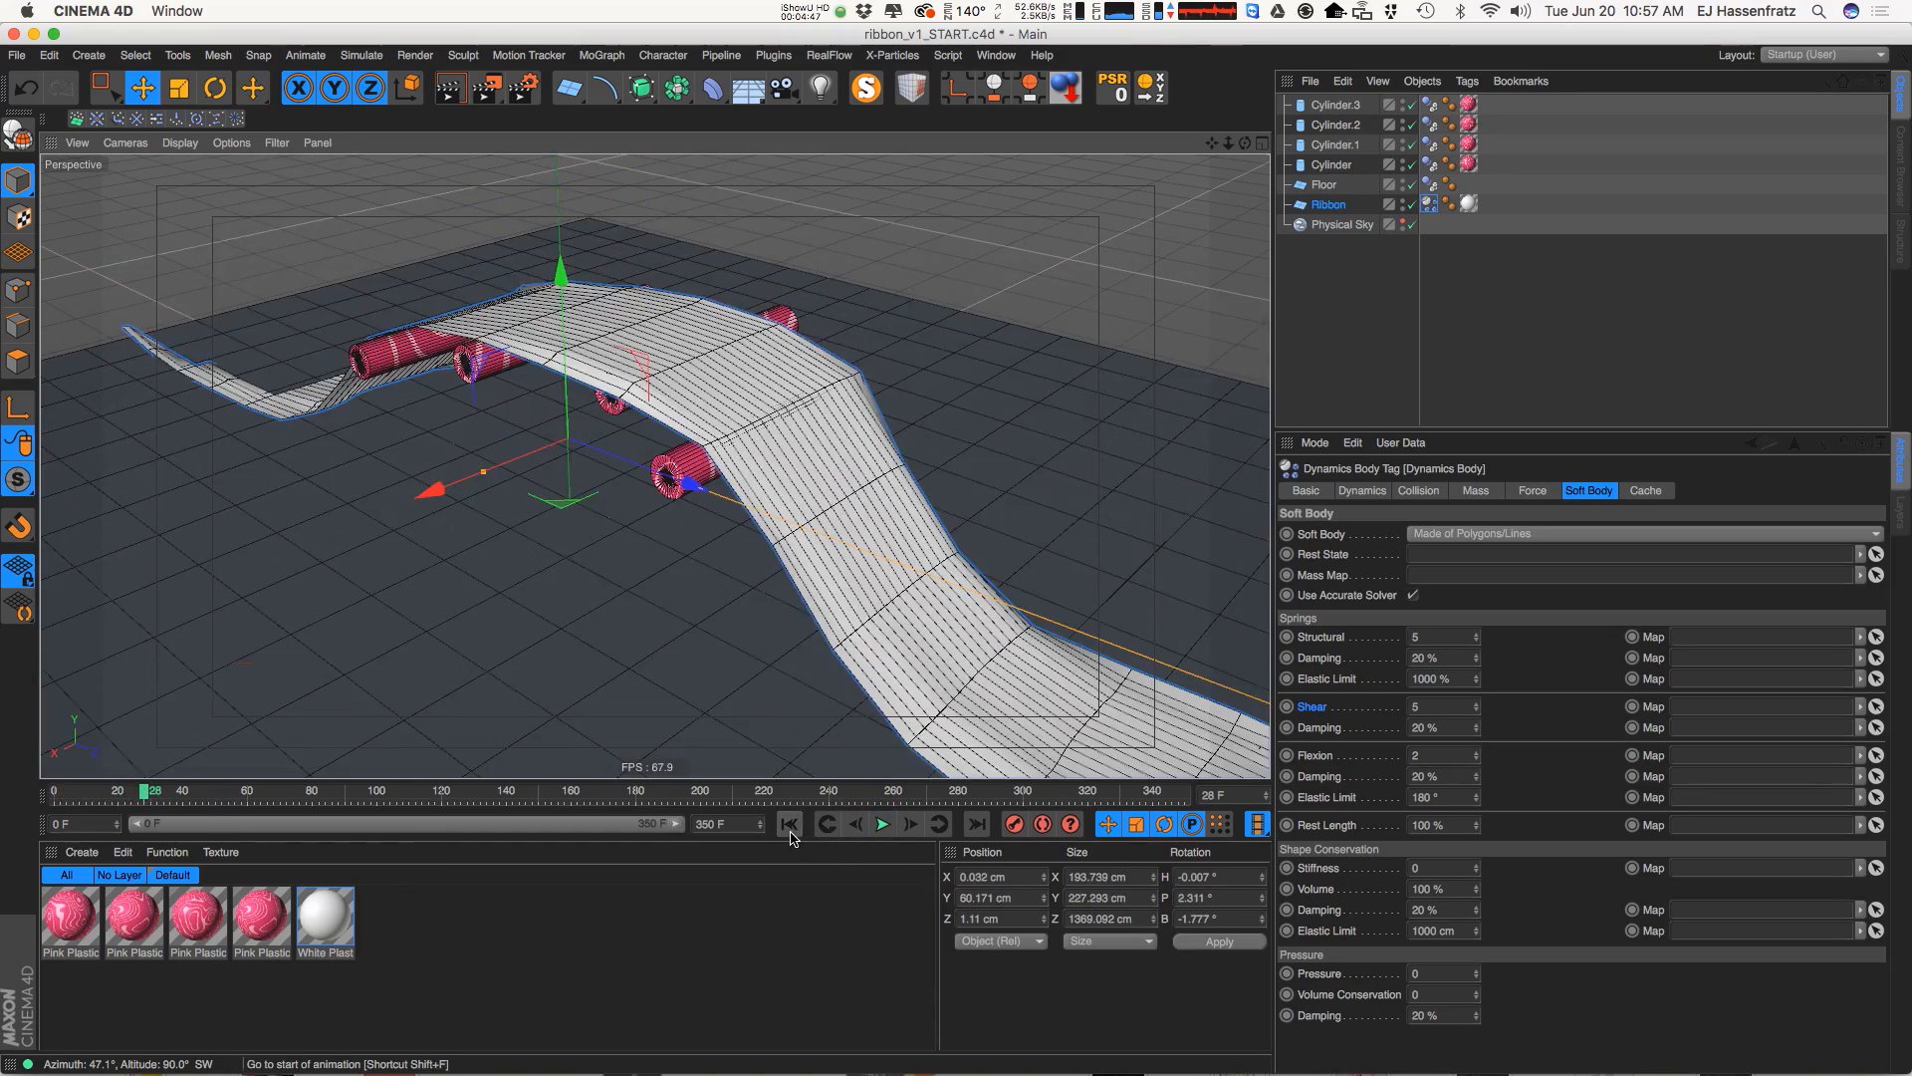
left_click(789, 827)
Set the Ribbon plane to 7 width segments and 95 height segments
left_click(1329, 204)
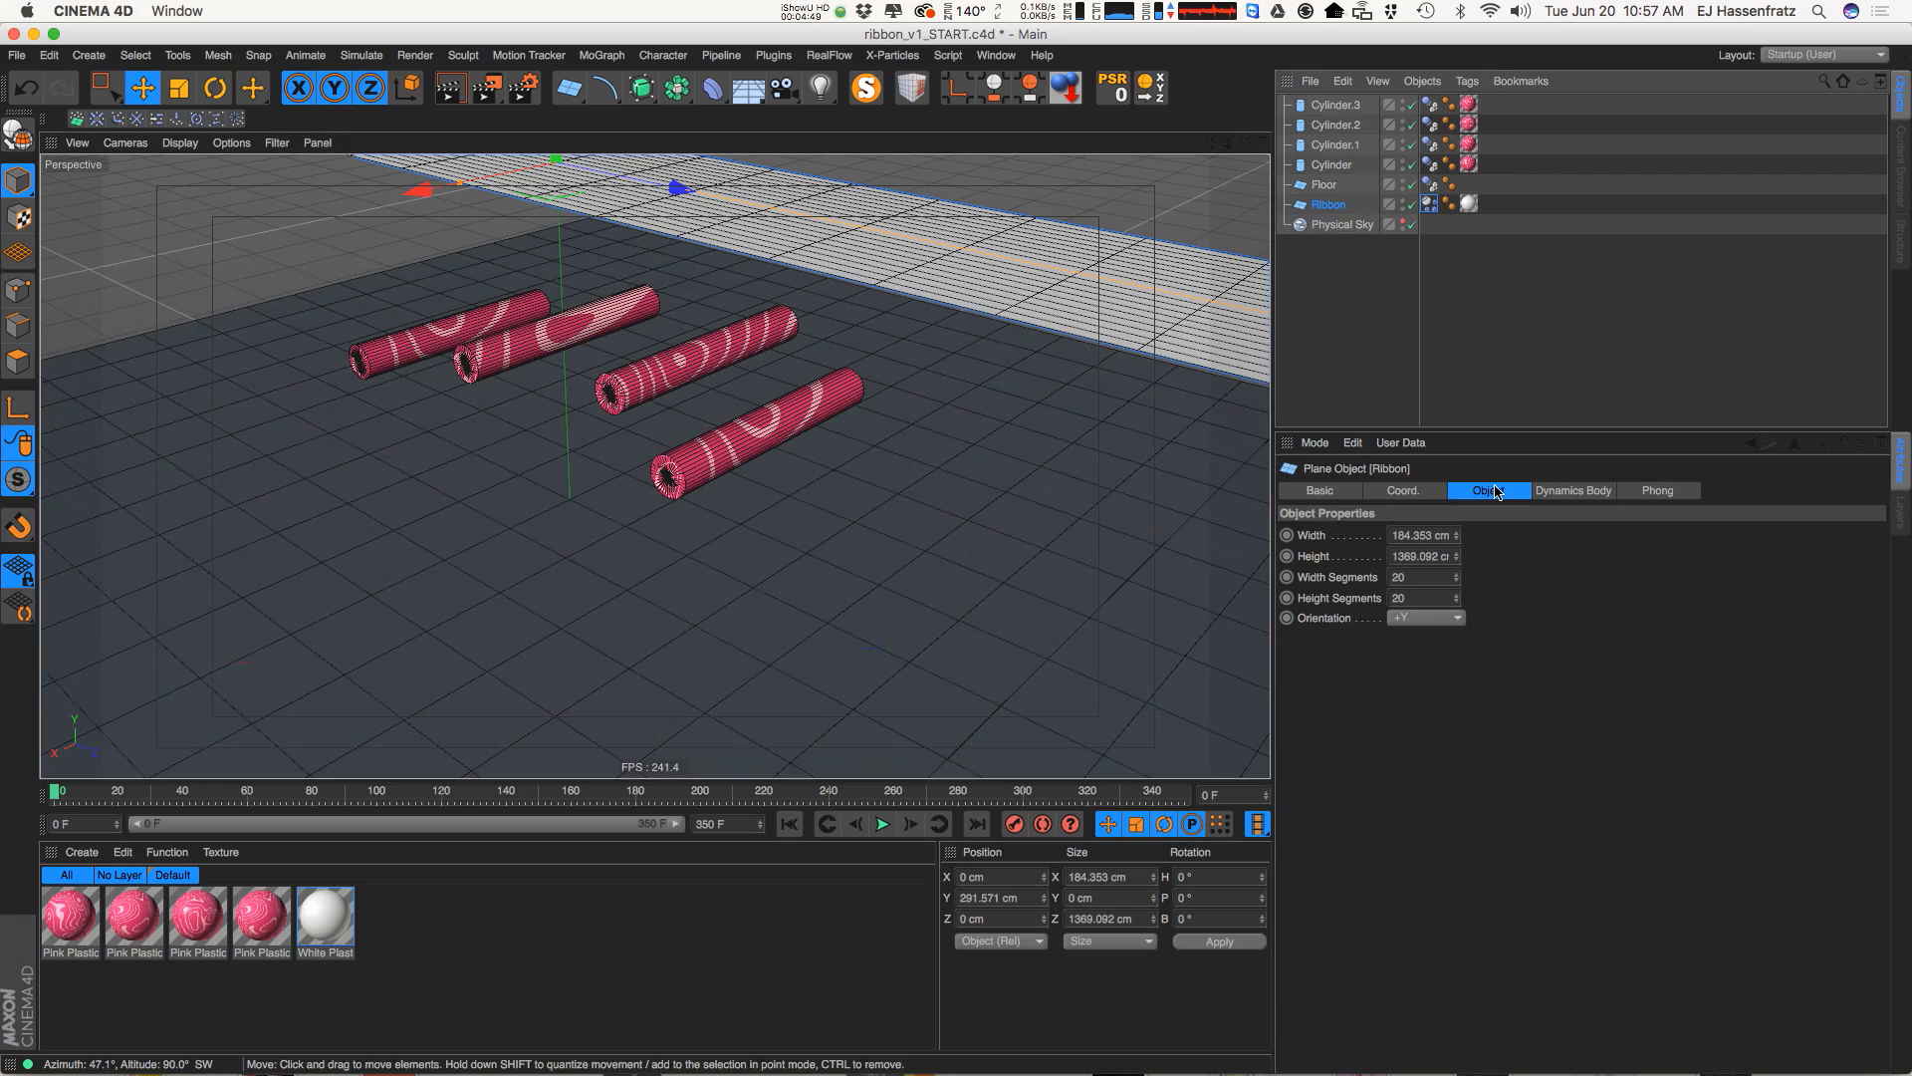
left_click_drag(1003, 516, 1099, 549, "alt")
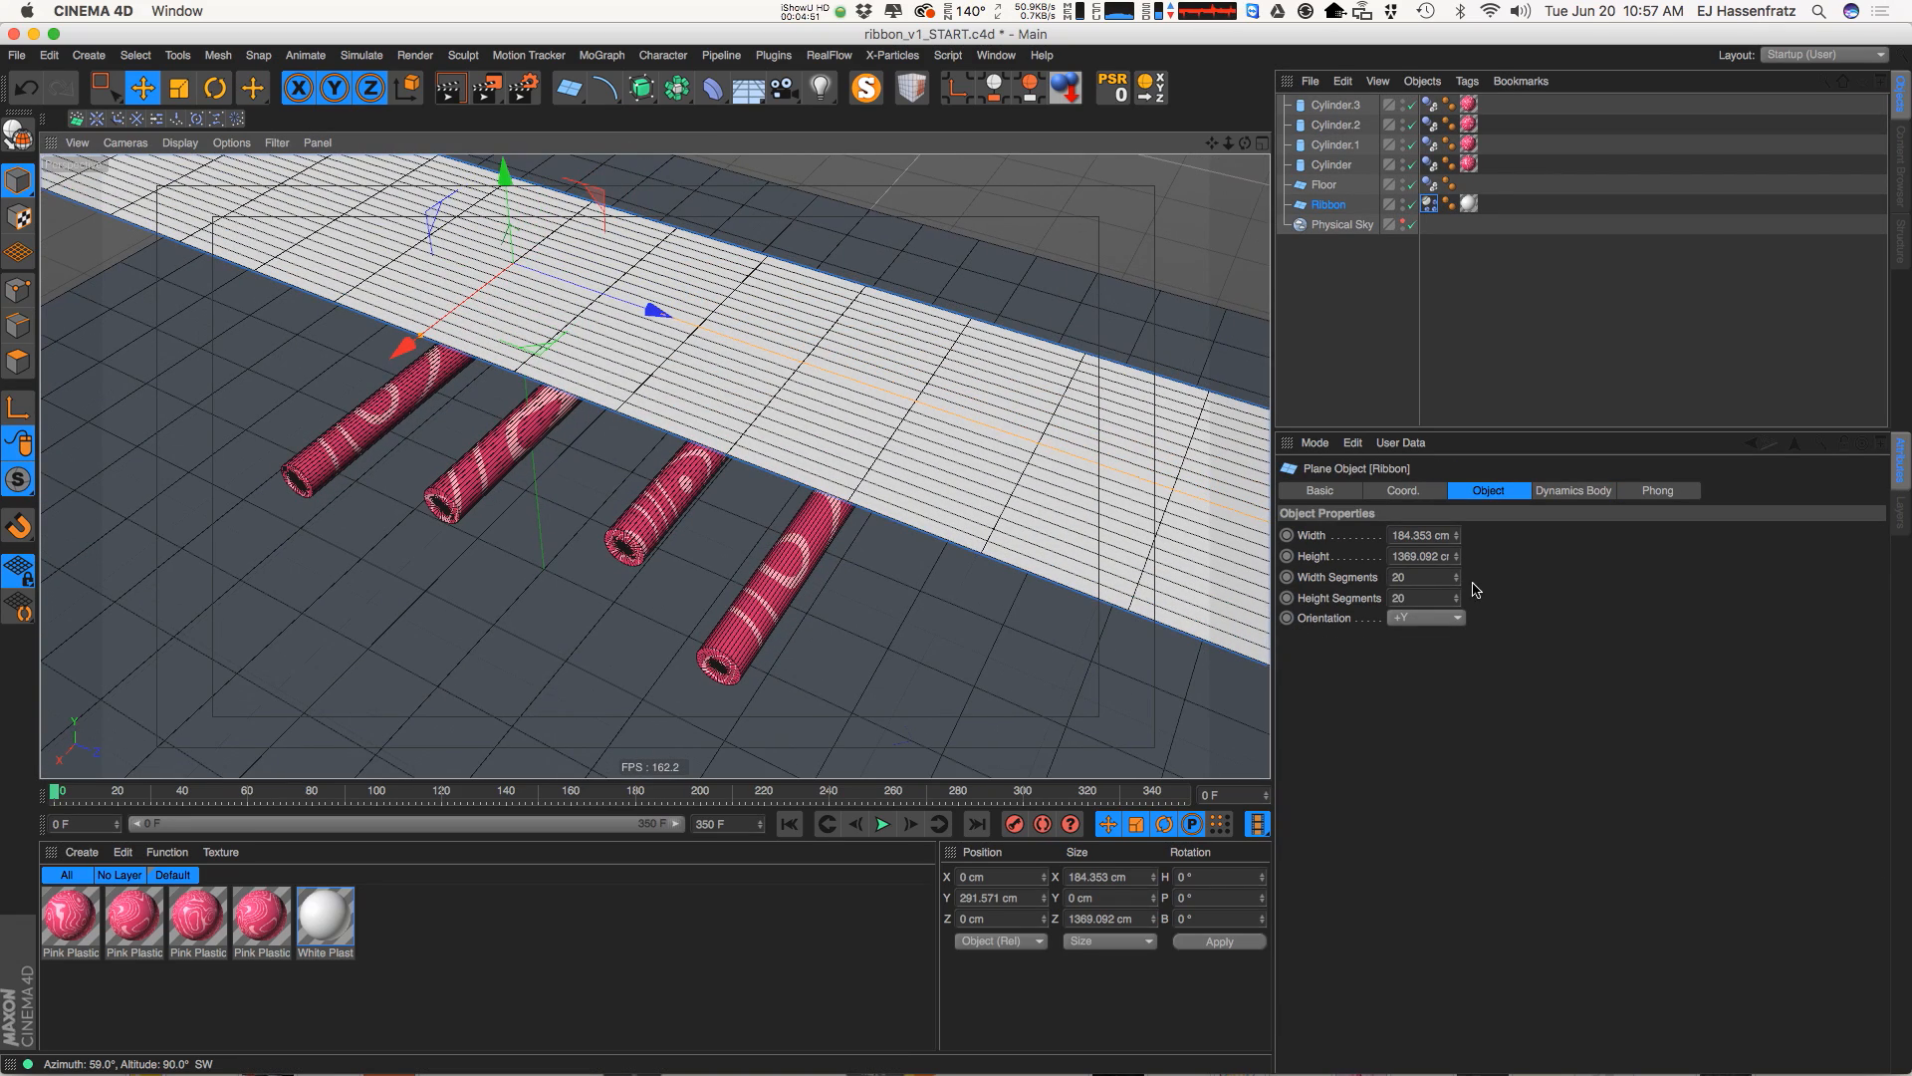
left_click_drag(1459, 574, 1480, 525)
Play the simulation, inspect the ribbon's folds over the cylinders from above, and rewind to the start
left_click(882, 824)
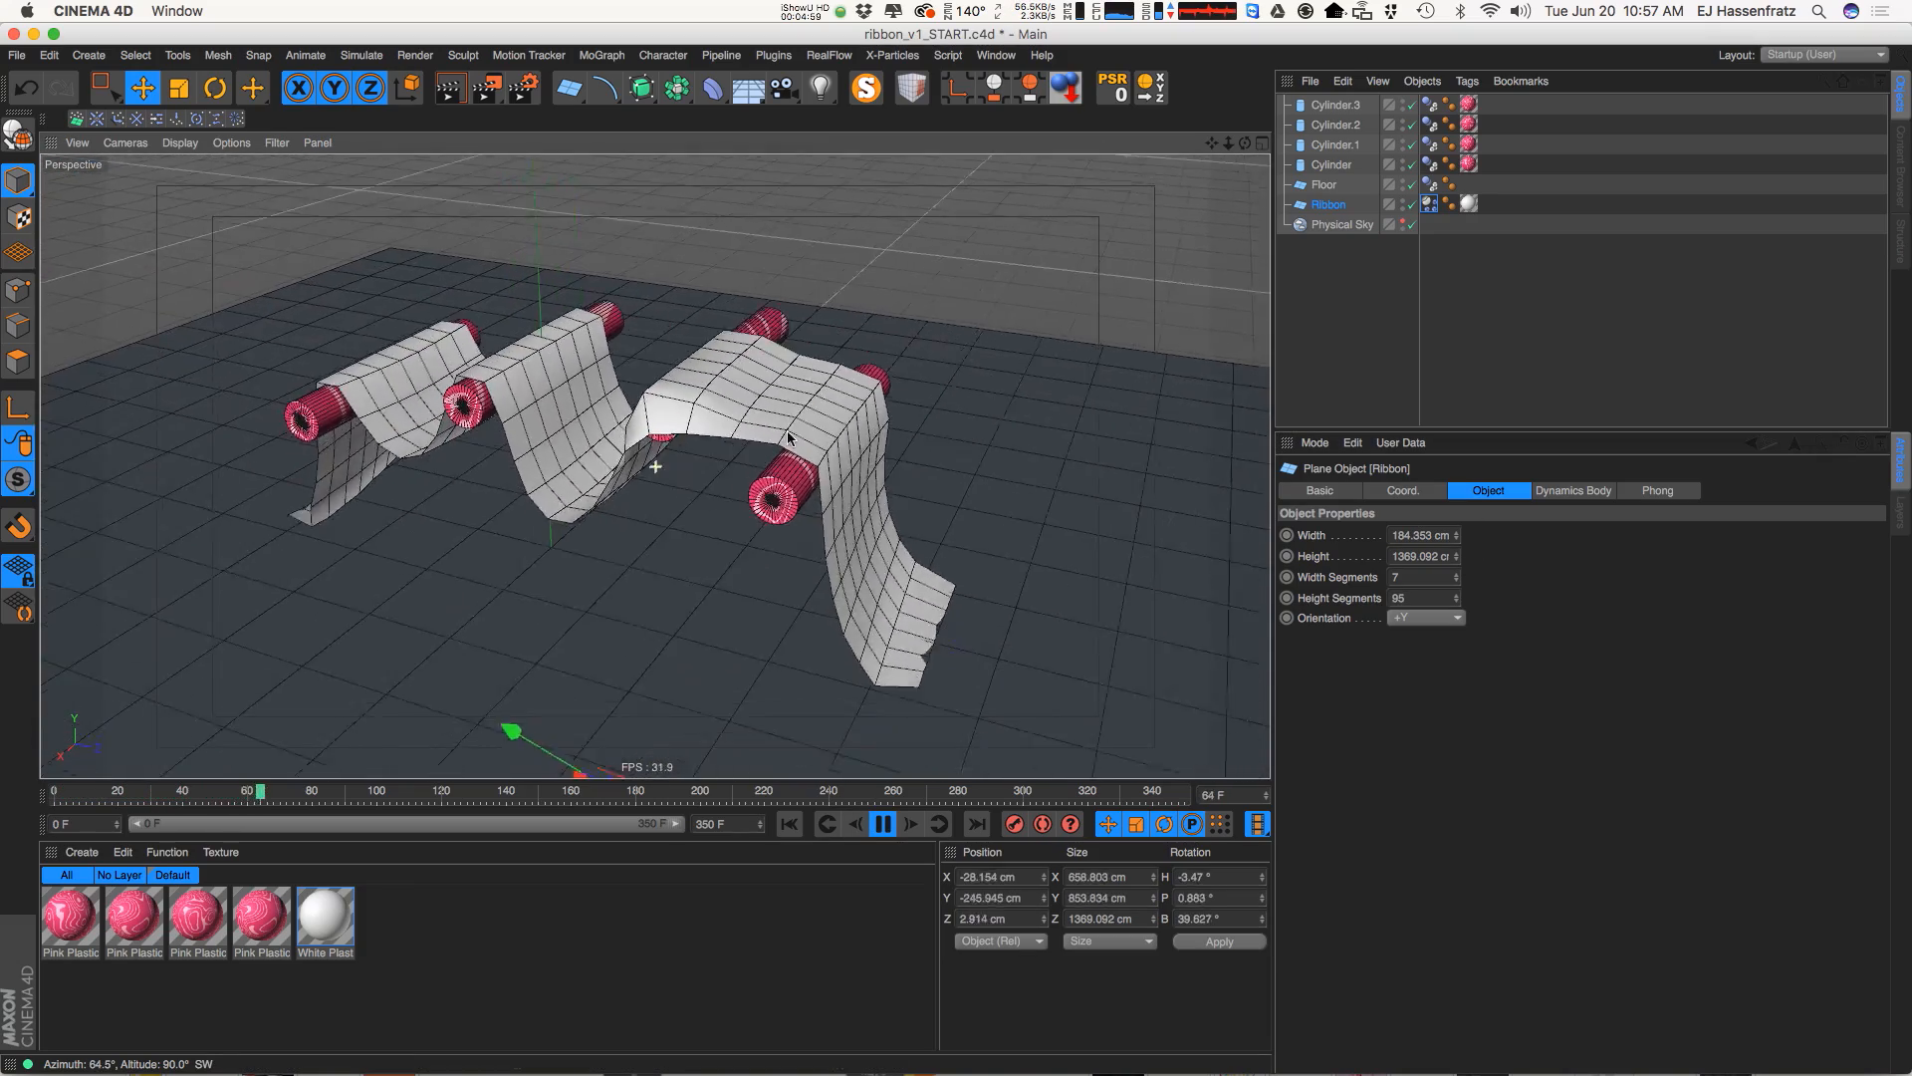
right_click_drag(787, 438, 687, 589, "alt")
left_click_drag(855, 585, 812, 700, "alt")
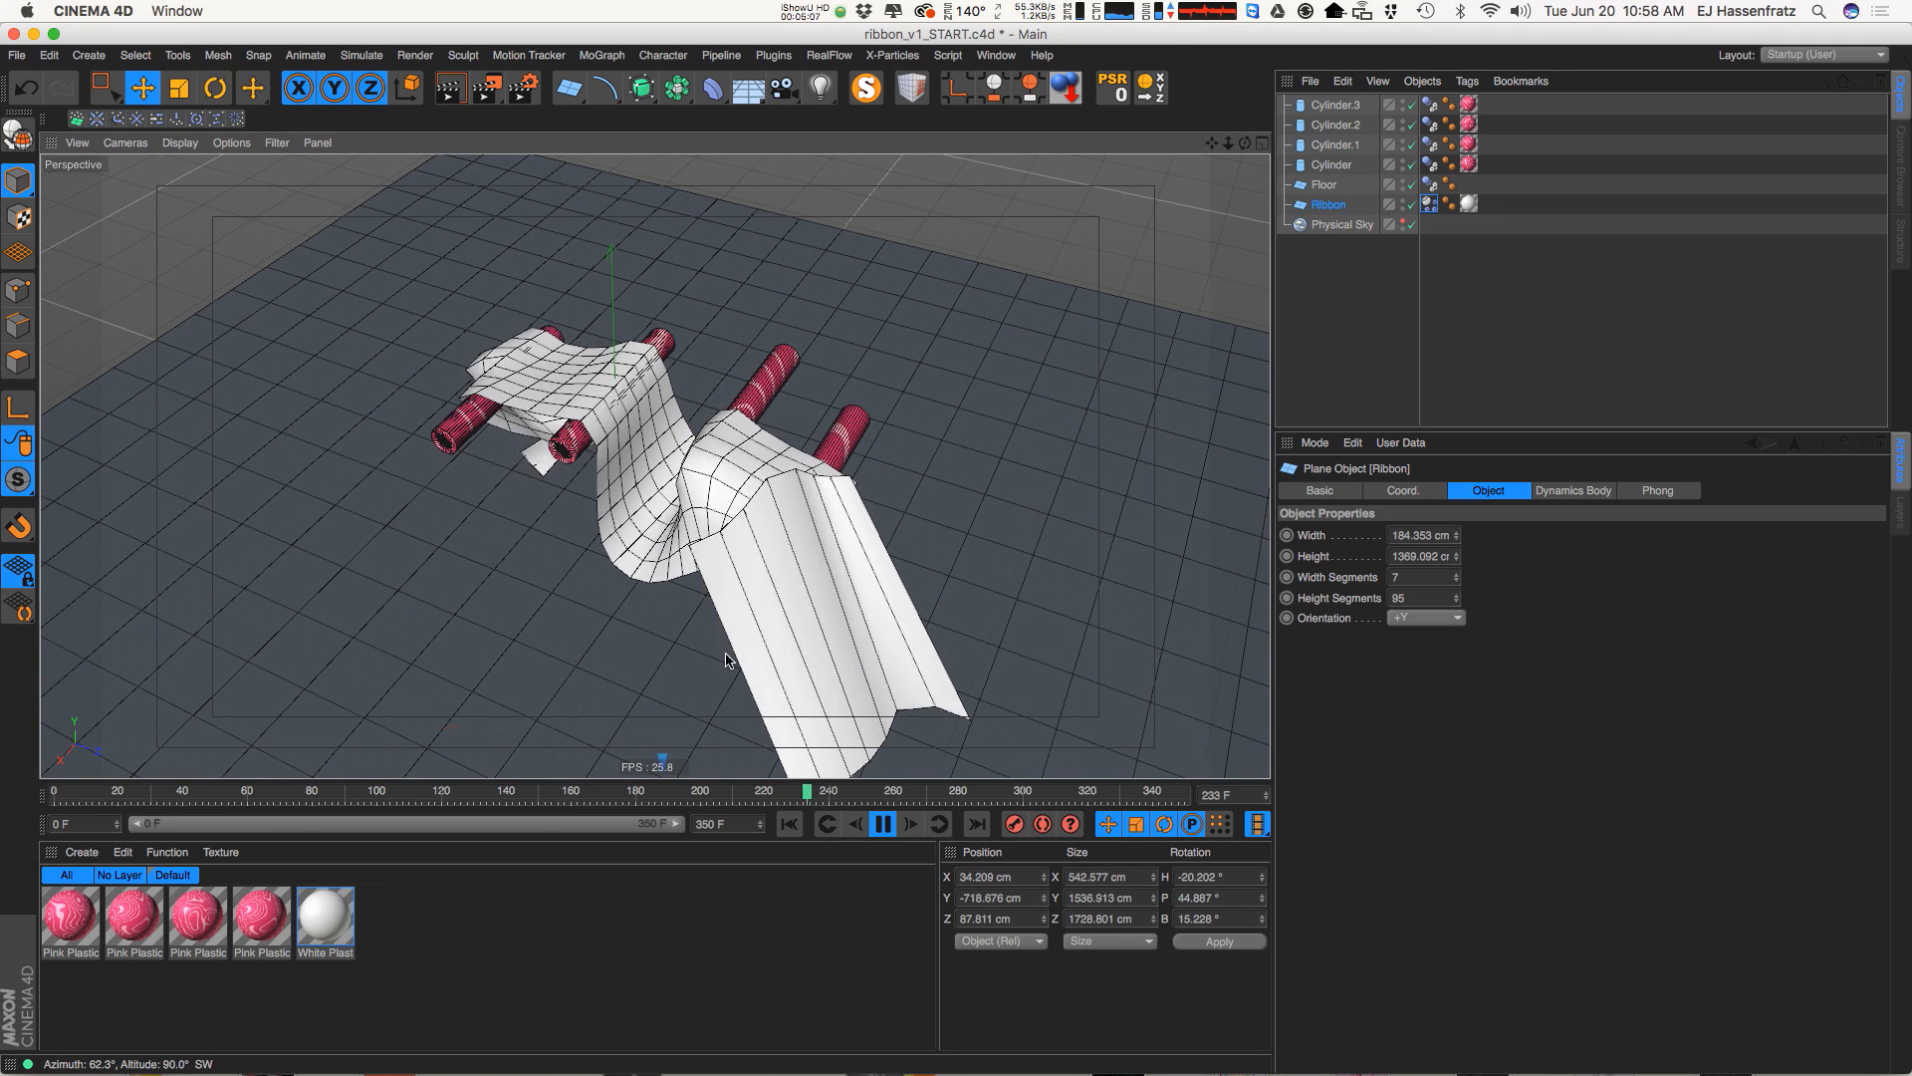
key("F8")
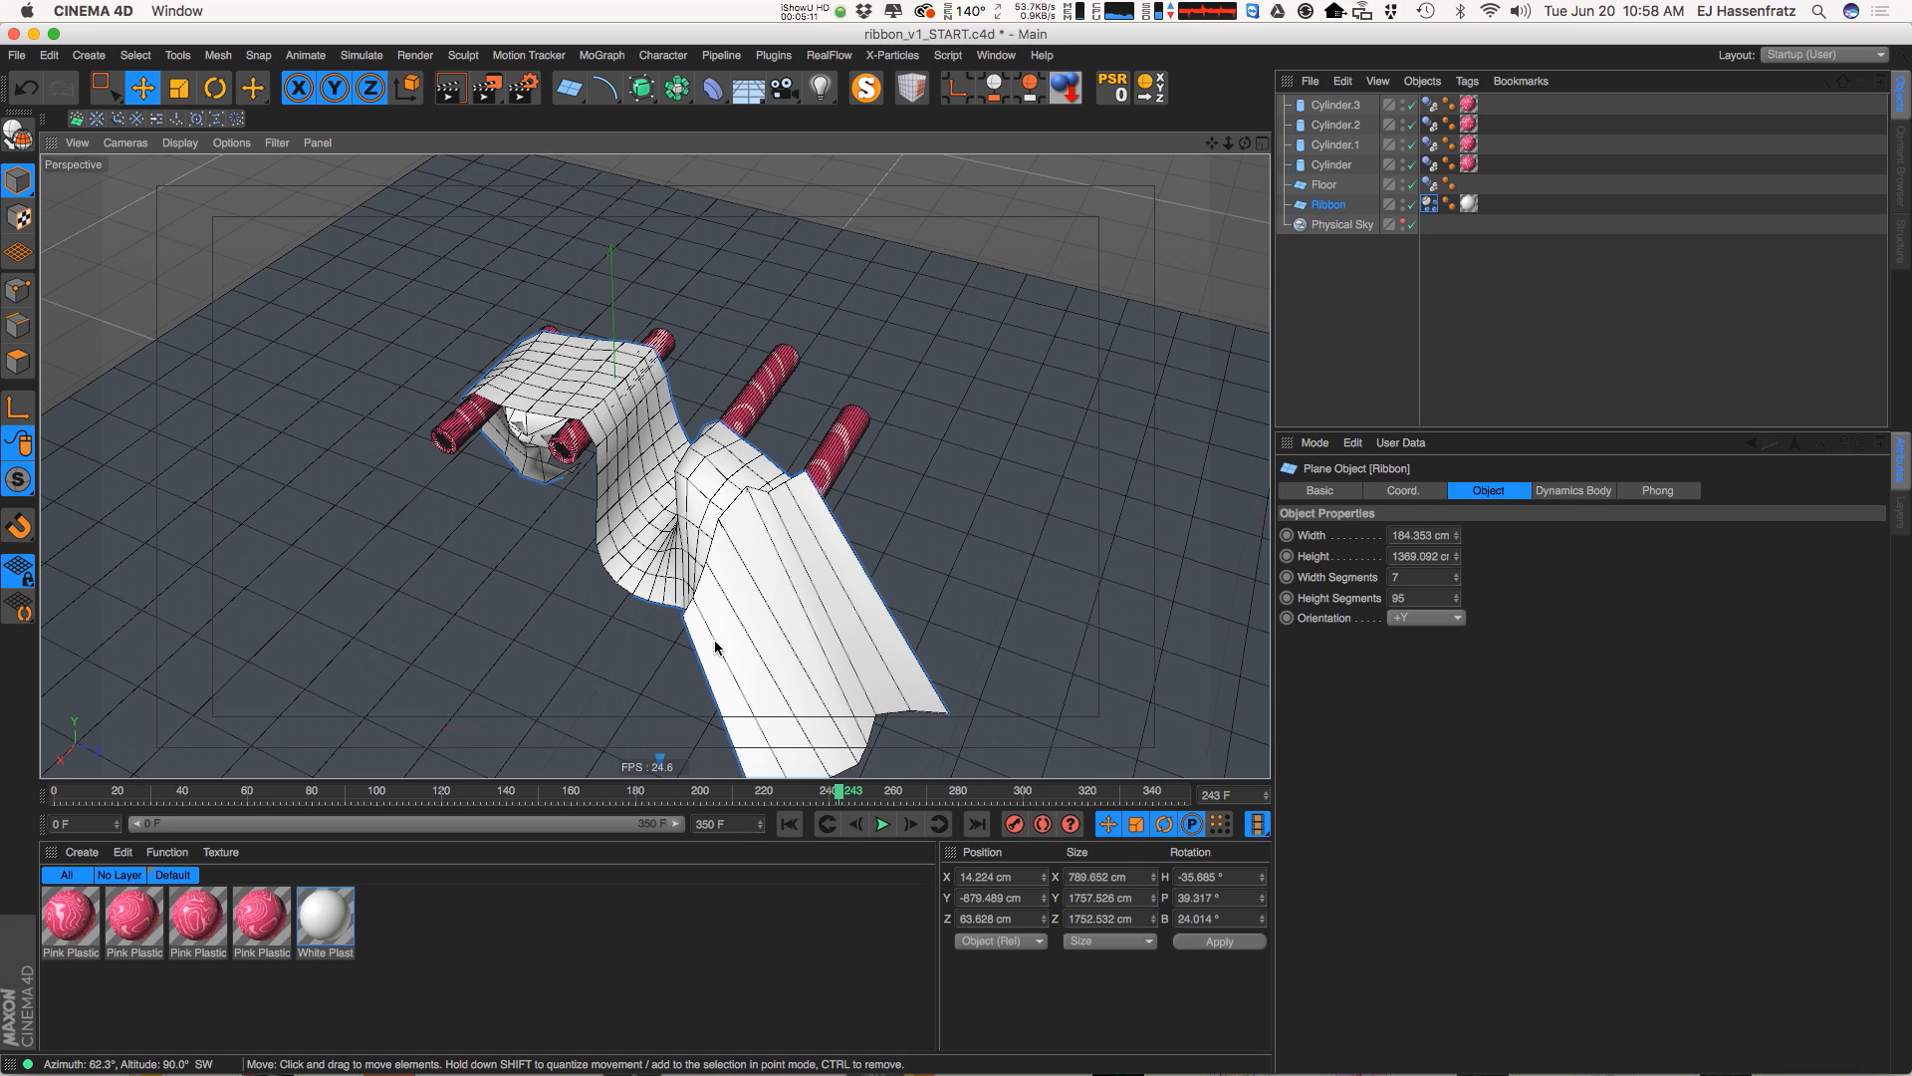
key("shift+f")
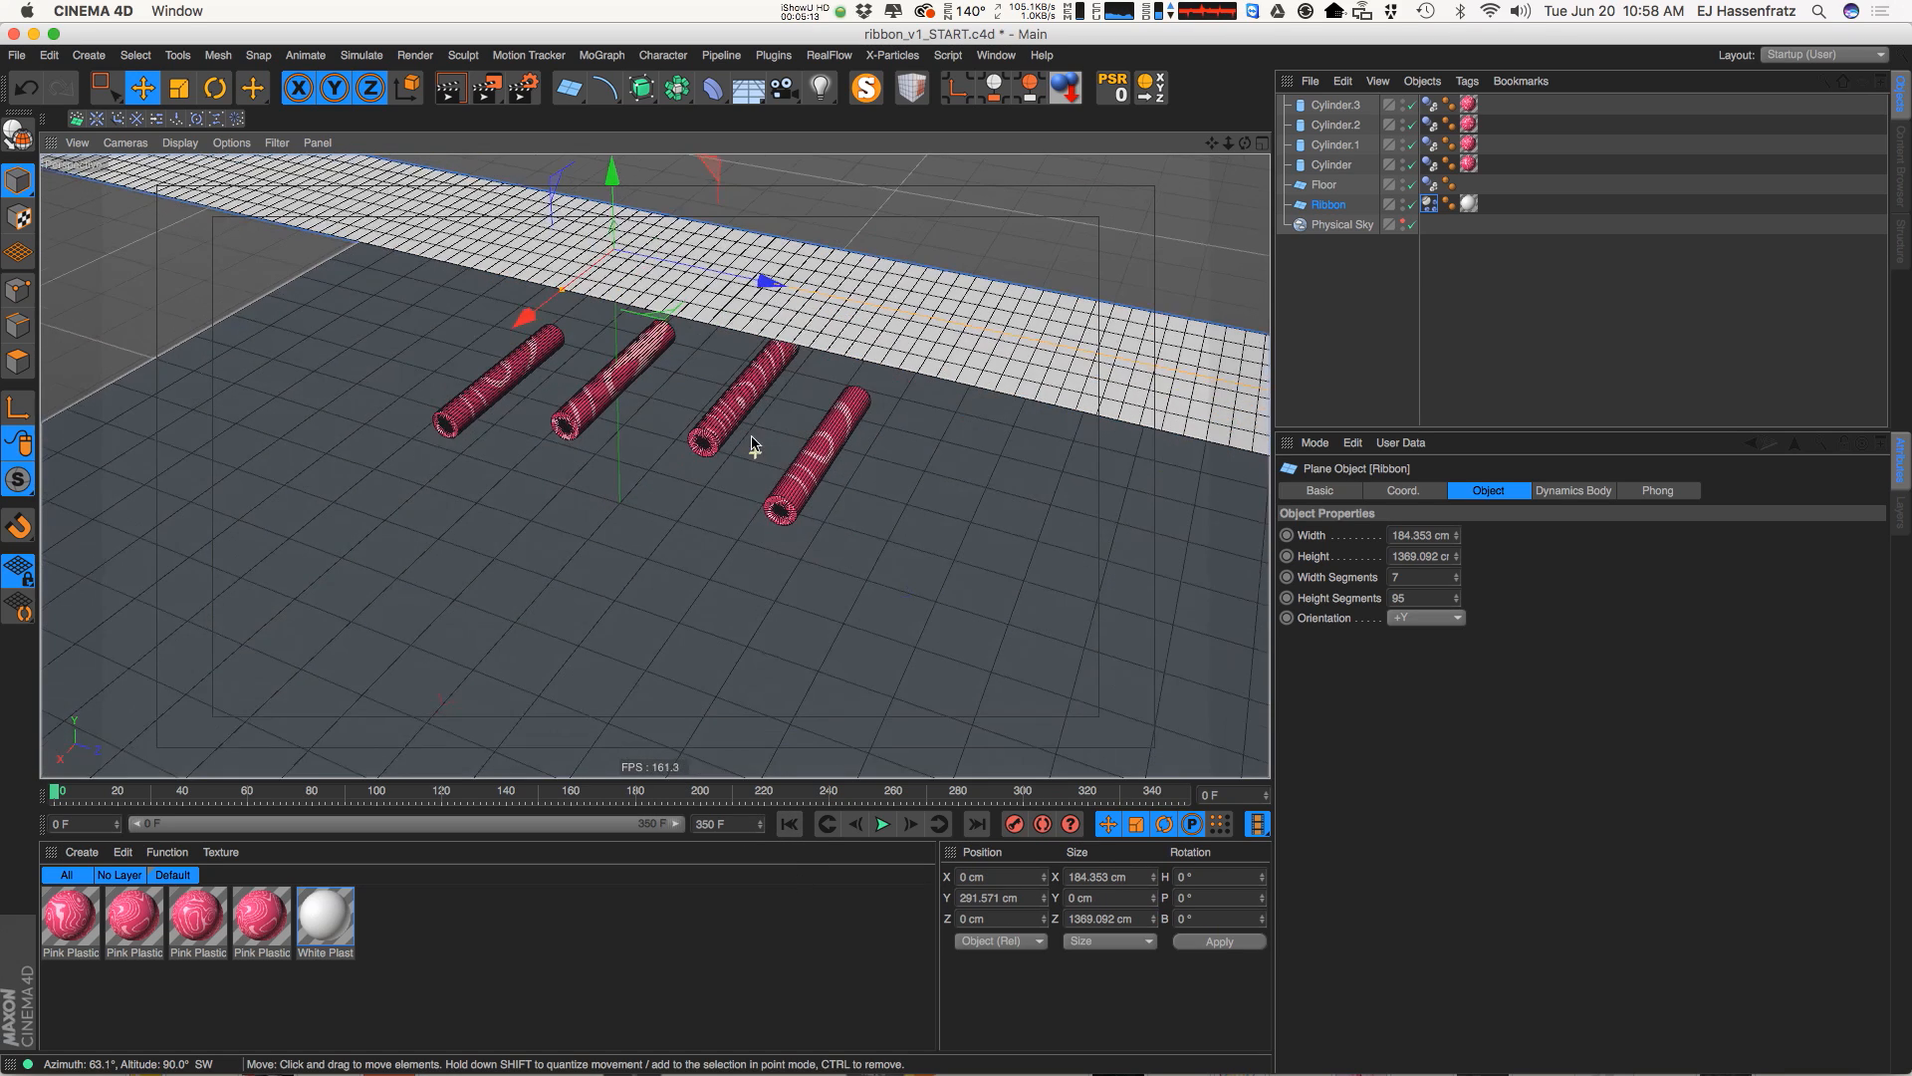
Replay the ribbon simulation from the first frame
key("F8")
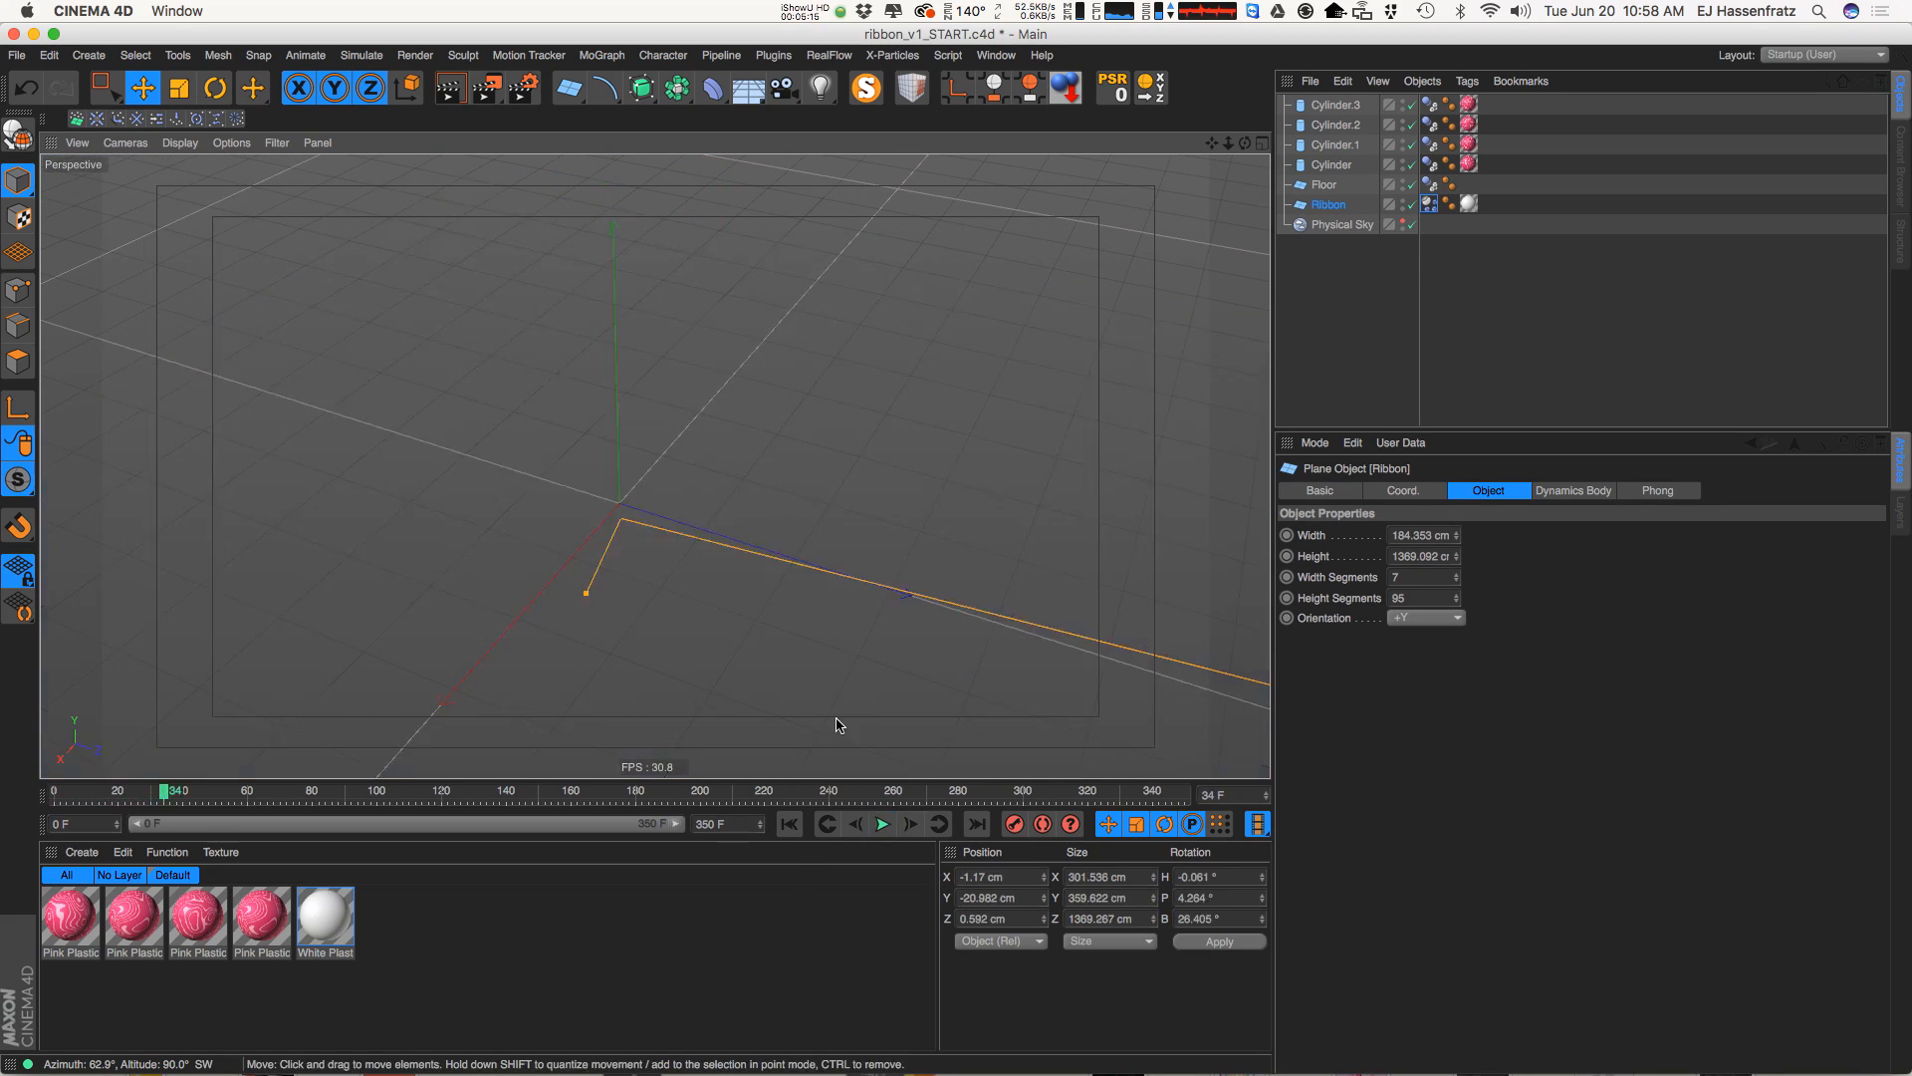
key("shift+f")
left_click(884, 825)
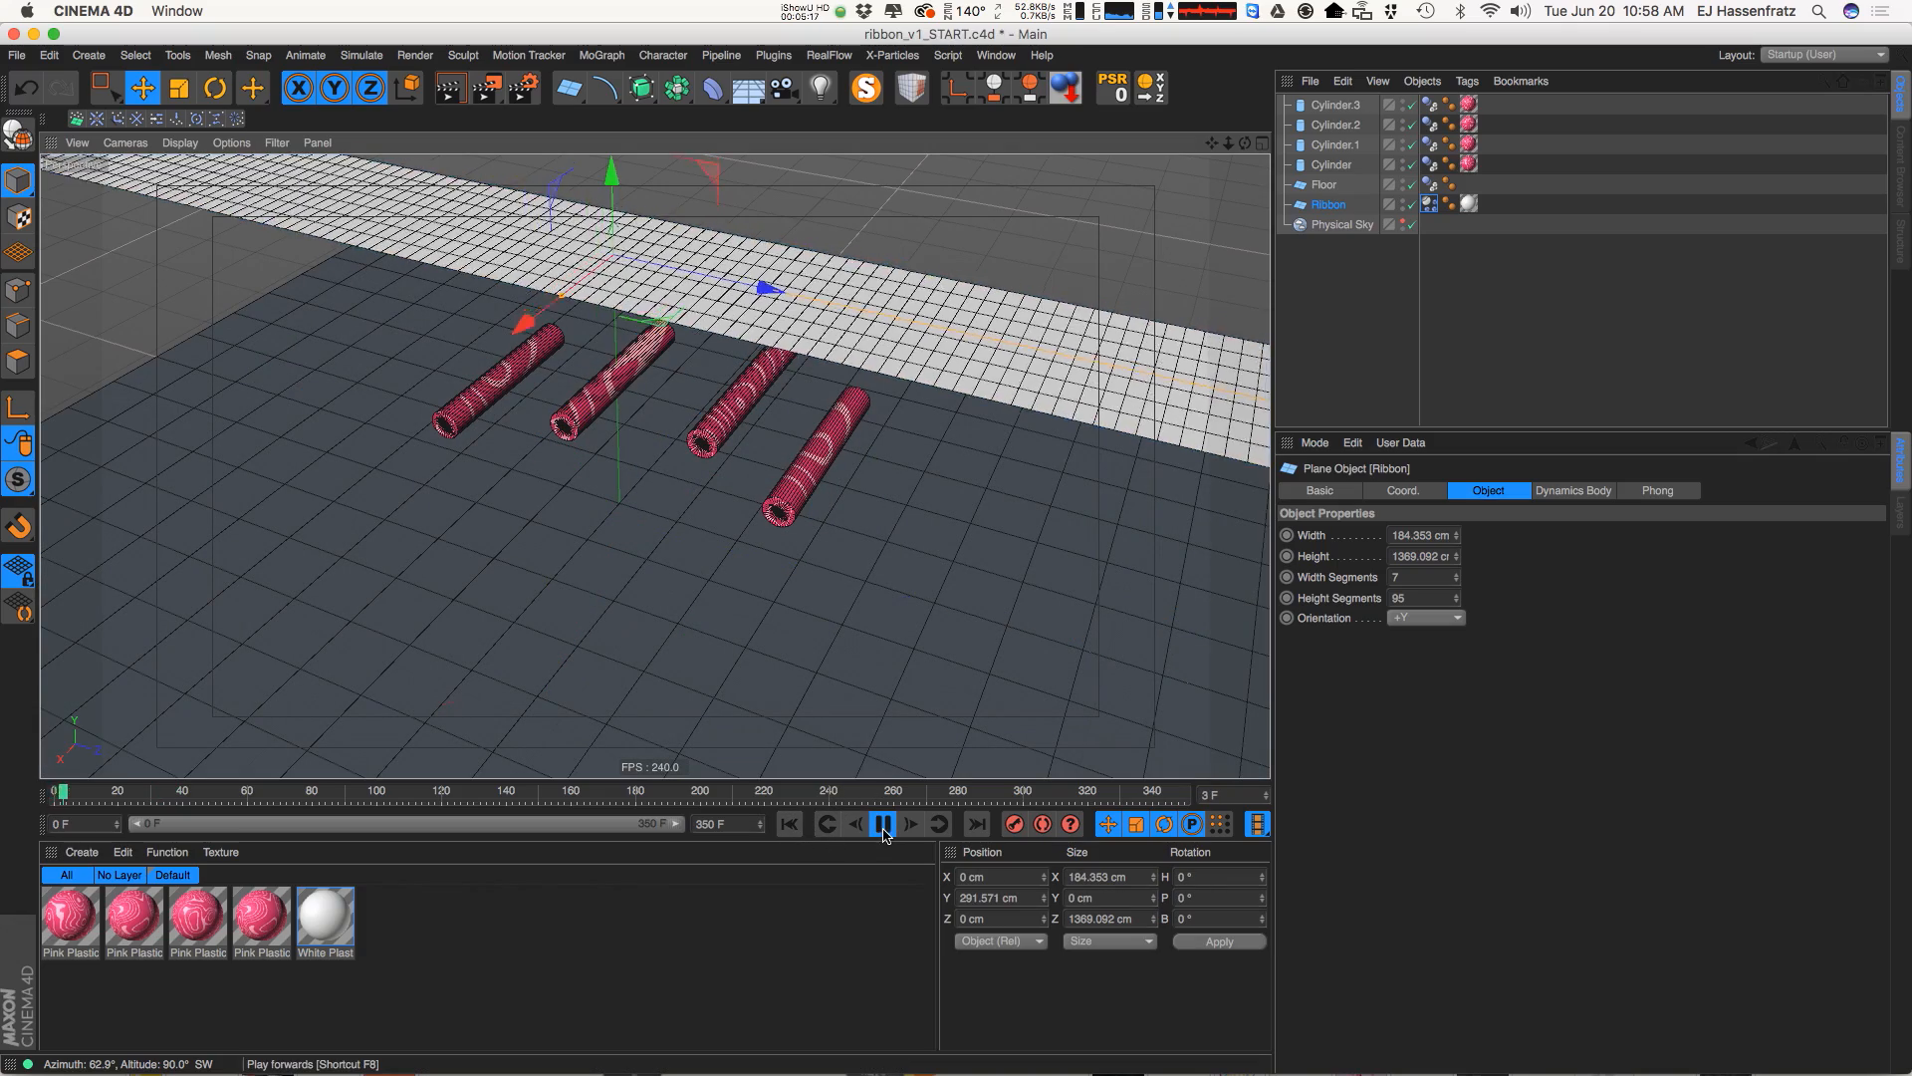
Examine the falling ribbon's folds over the cylinders from several angles, stop playback and rewind to frame 0
left_click_drag(739, 460, 704, 422, "alt")
right_click_drag(778, 419, 852, 403, "alt")
left_click_drag(850, 403, 803, 408, "alt")
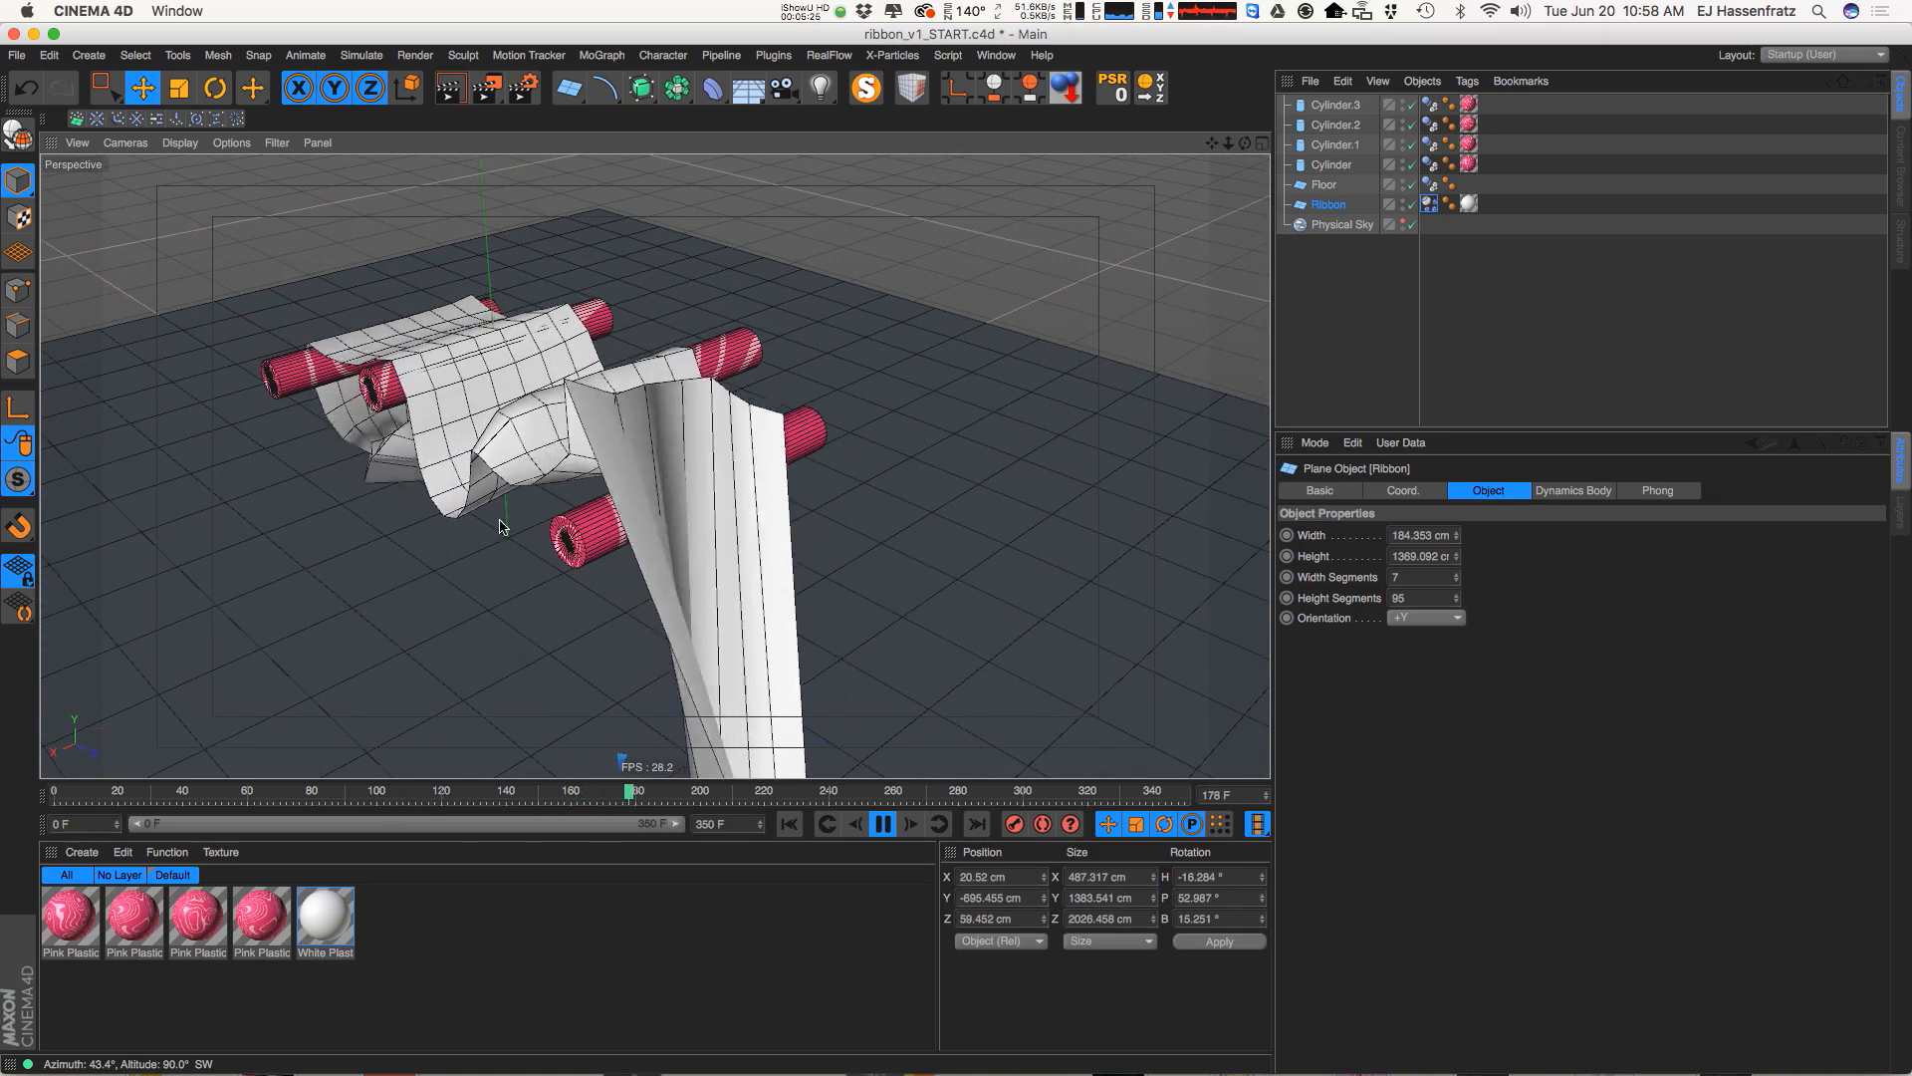
left_click_drag(675, 457, 723, 402, "alt")
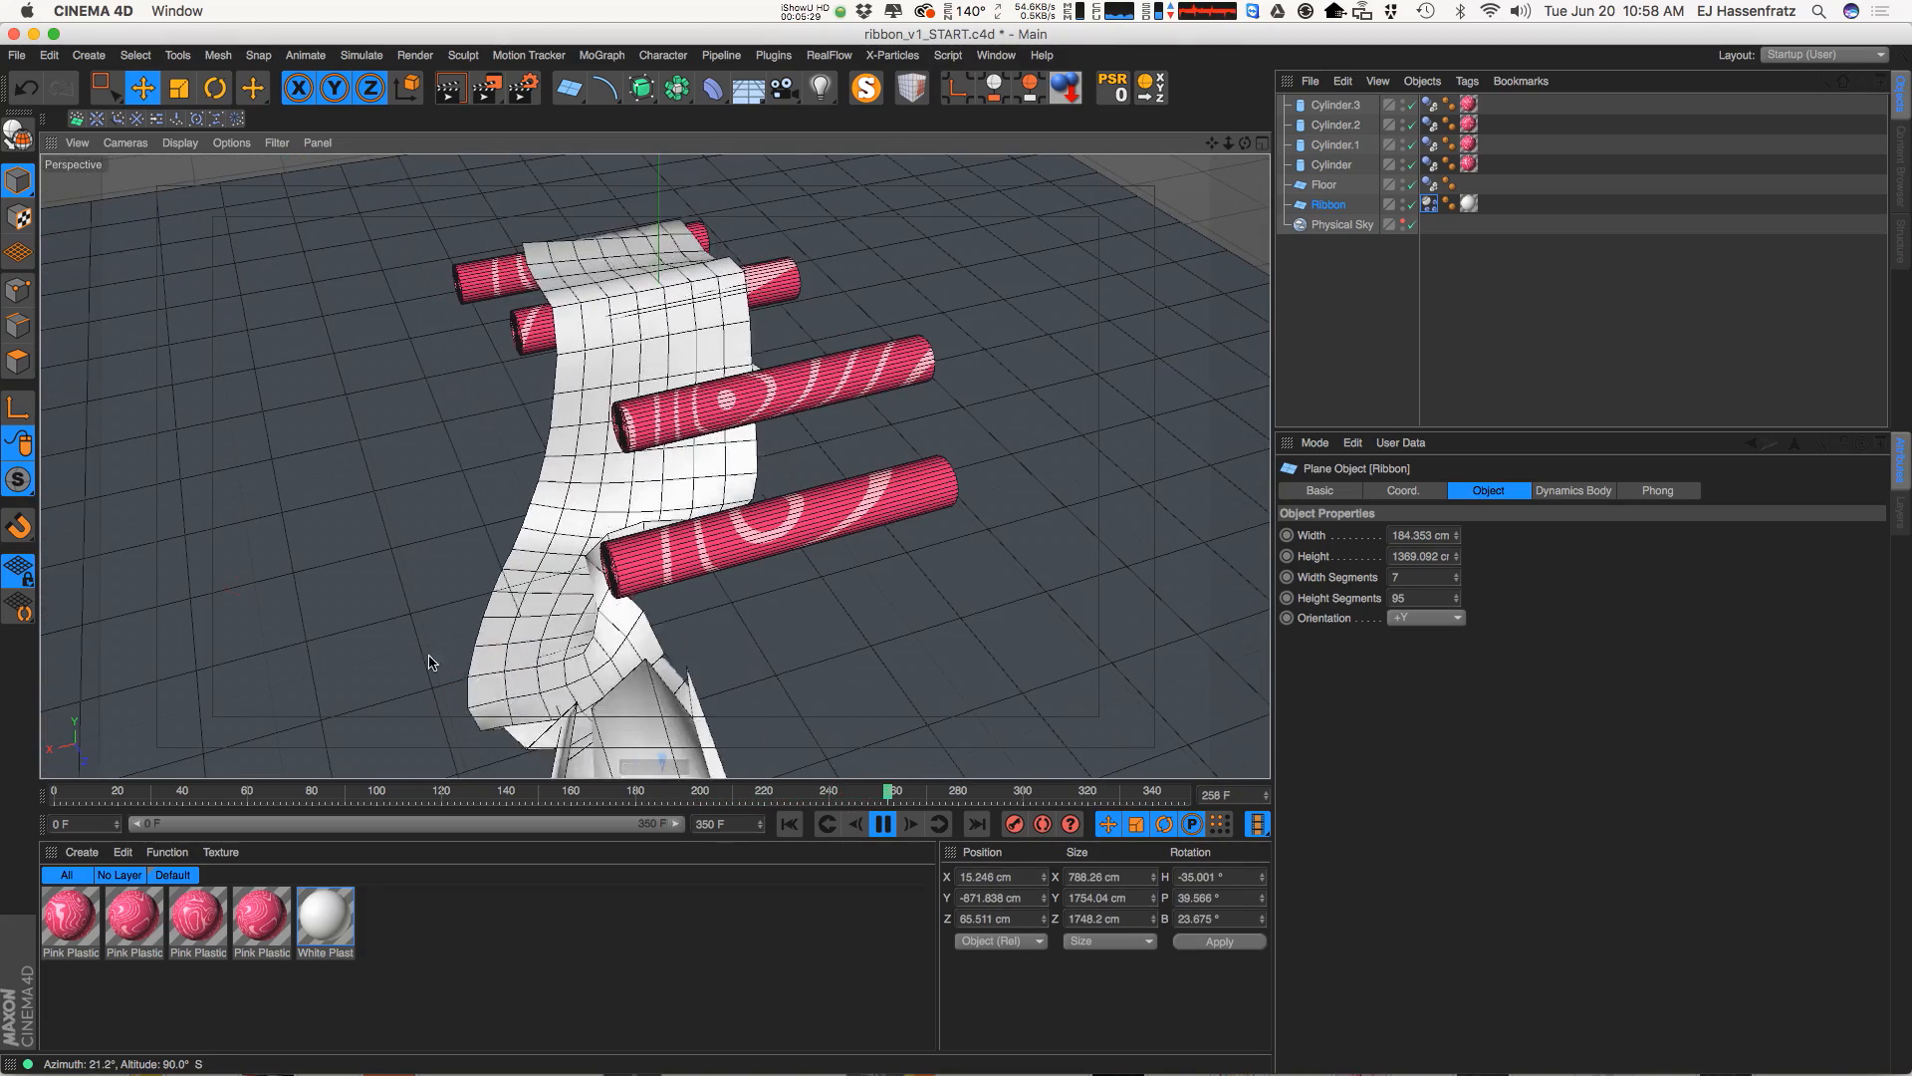
key("F8")
left_click(790, 824)
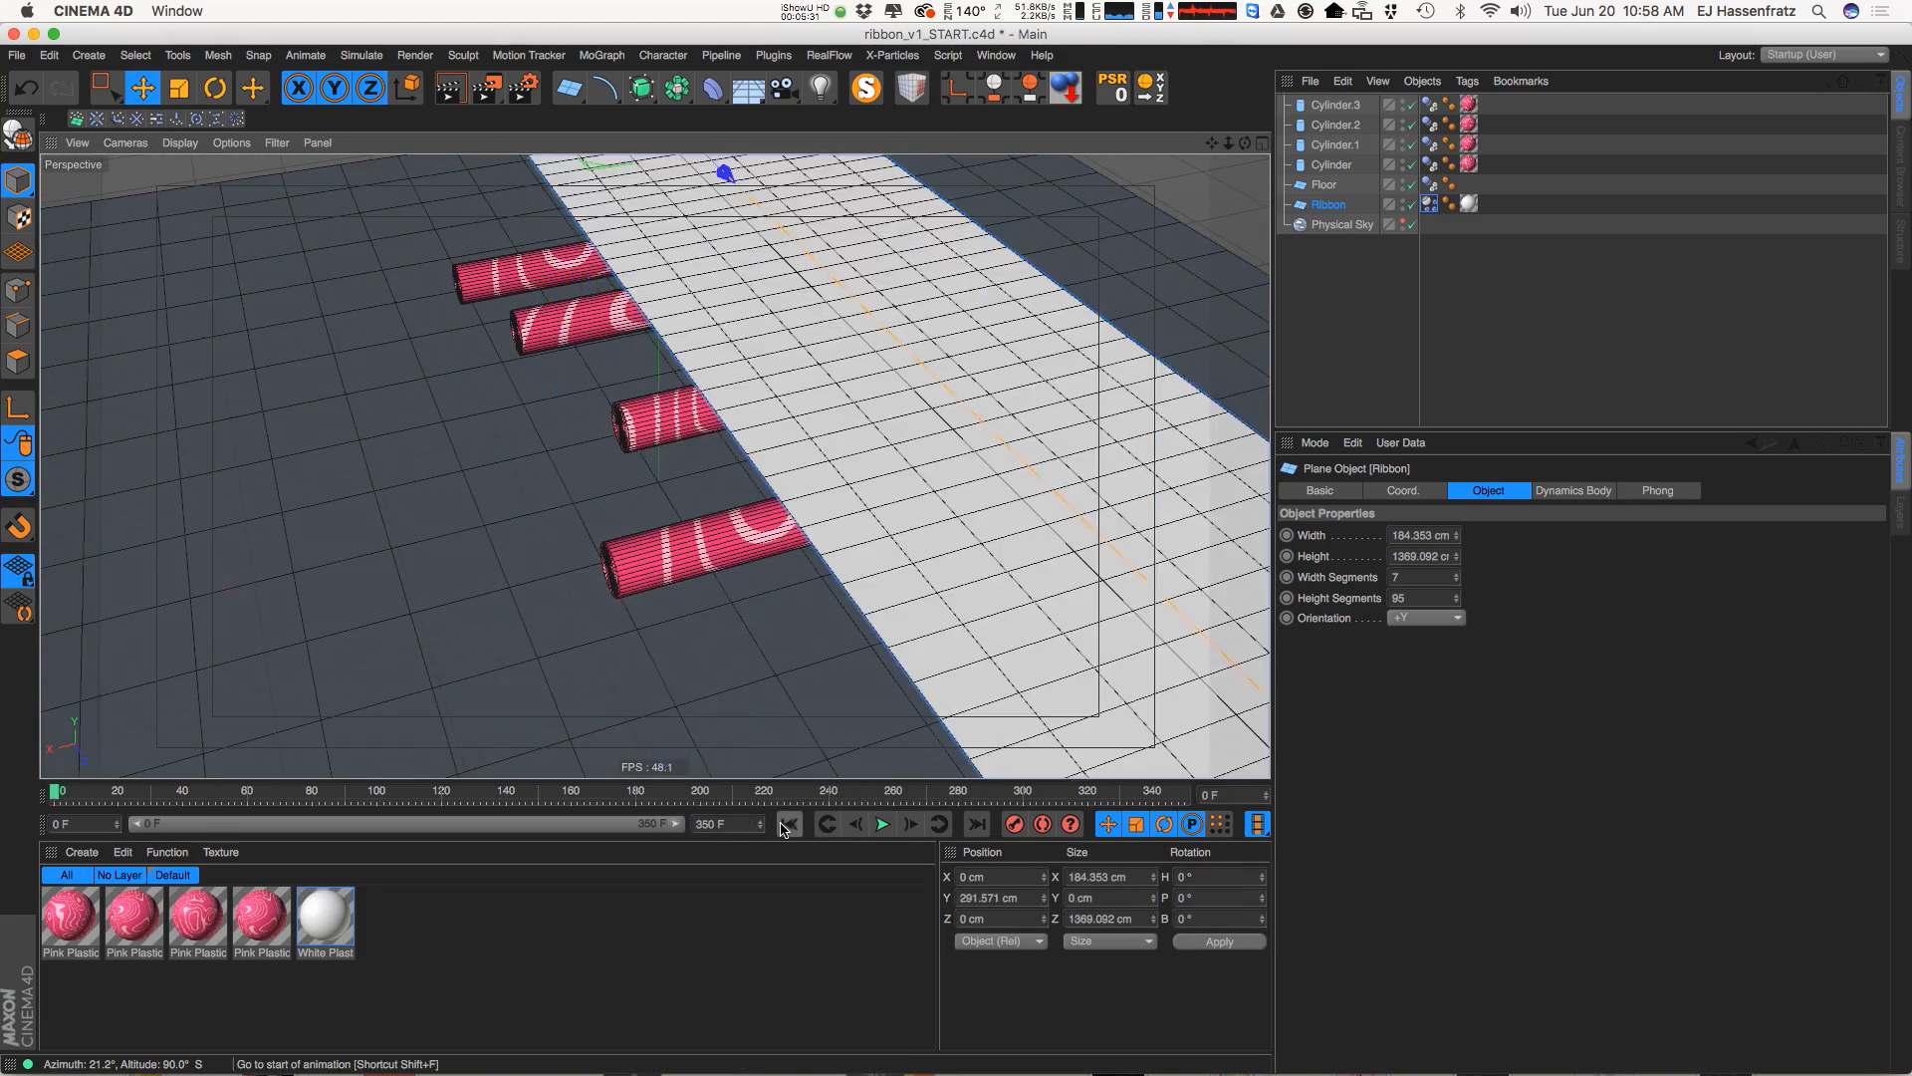
Set the Flexion spring value of the Ribbon's soft body tag to 0
left_click_drag(1118, 392, 1229, 235, "alt")
left_click(1434, 204)
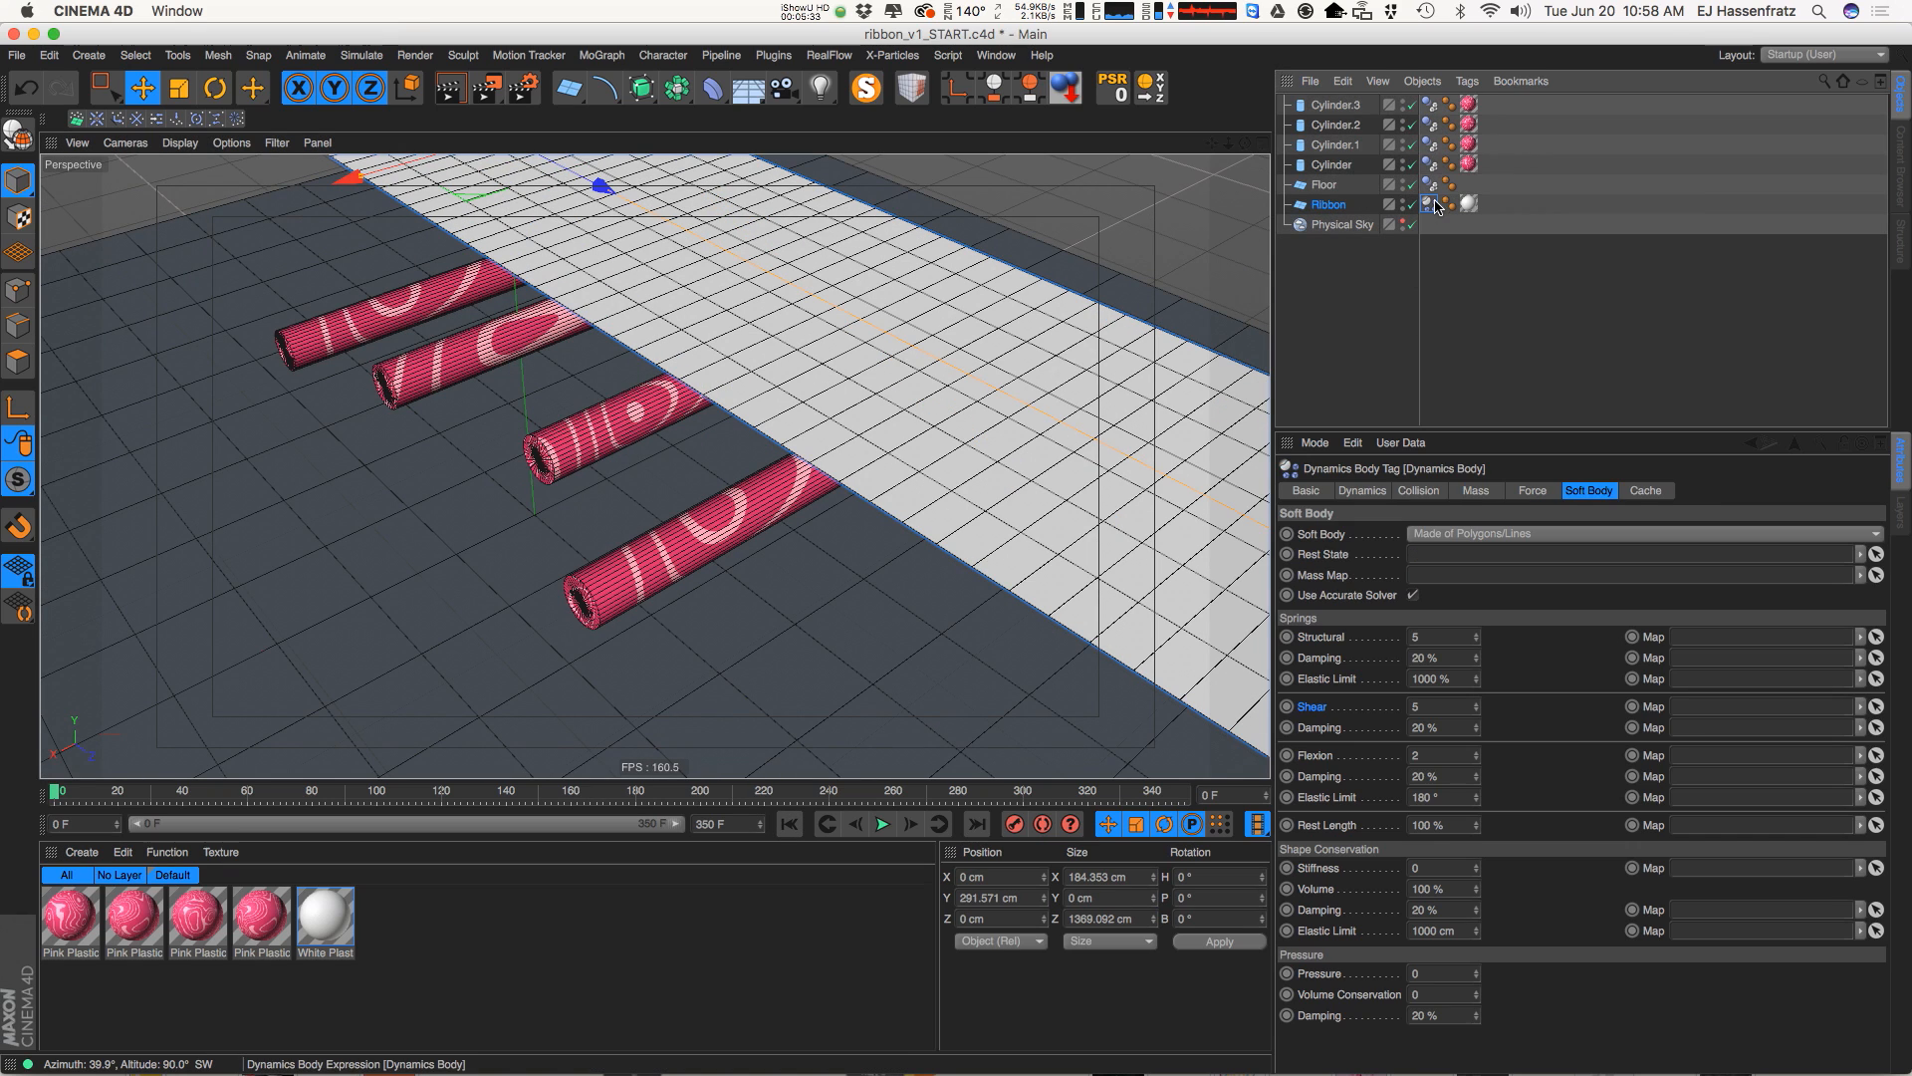
left_click(1415, 757)
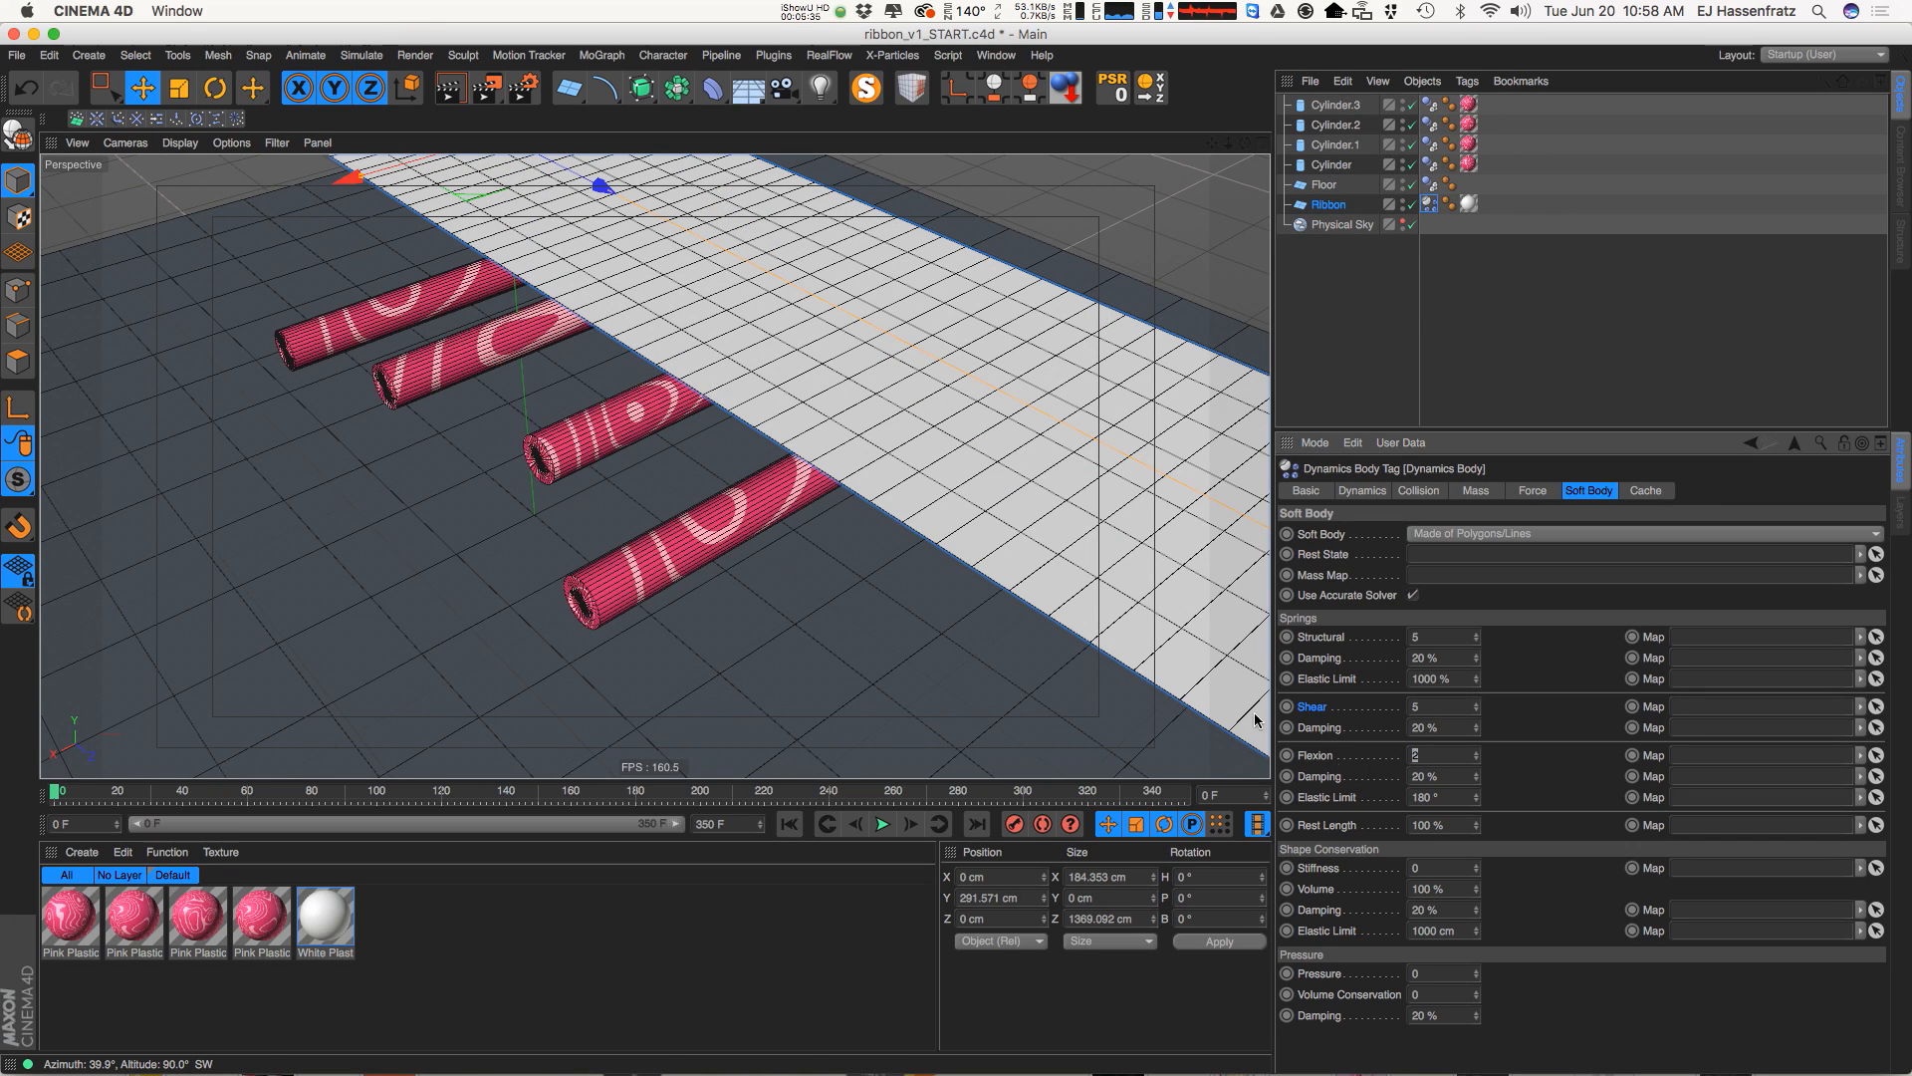
middle_click_drag(963, 582, 854, 619, "alt")
scroll(854, 619, "down", 2)
left_click(1414, 759)
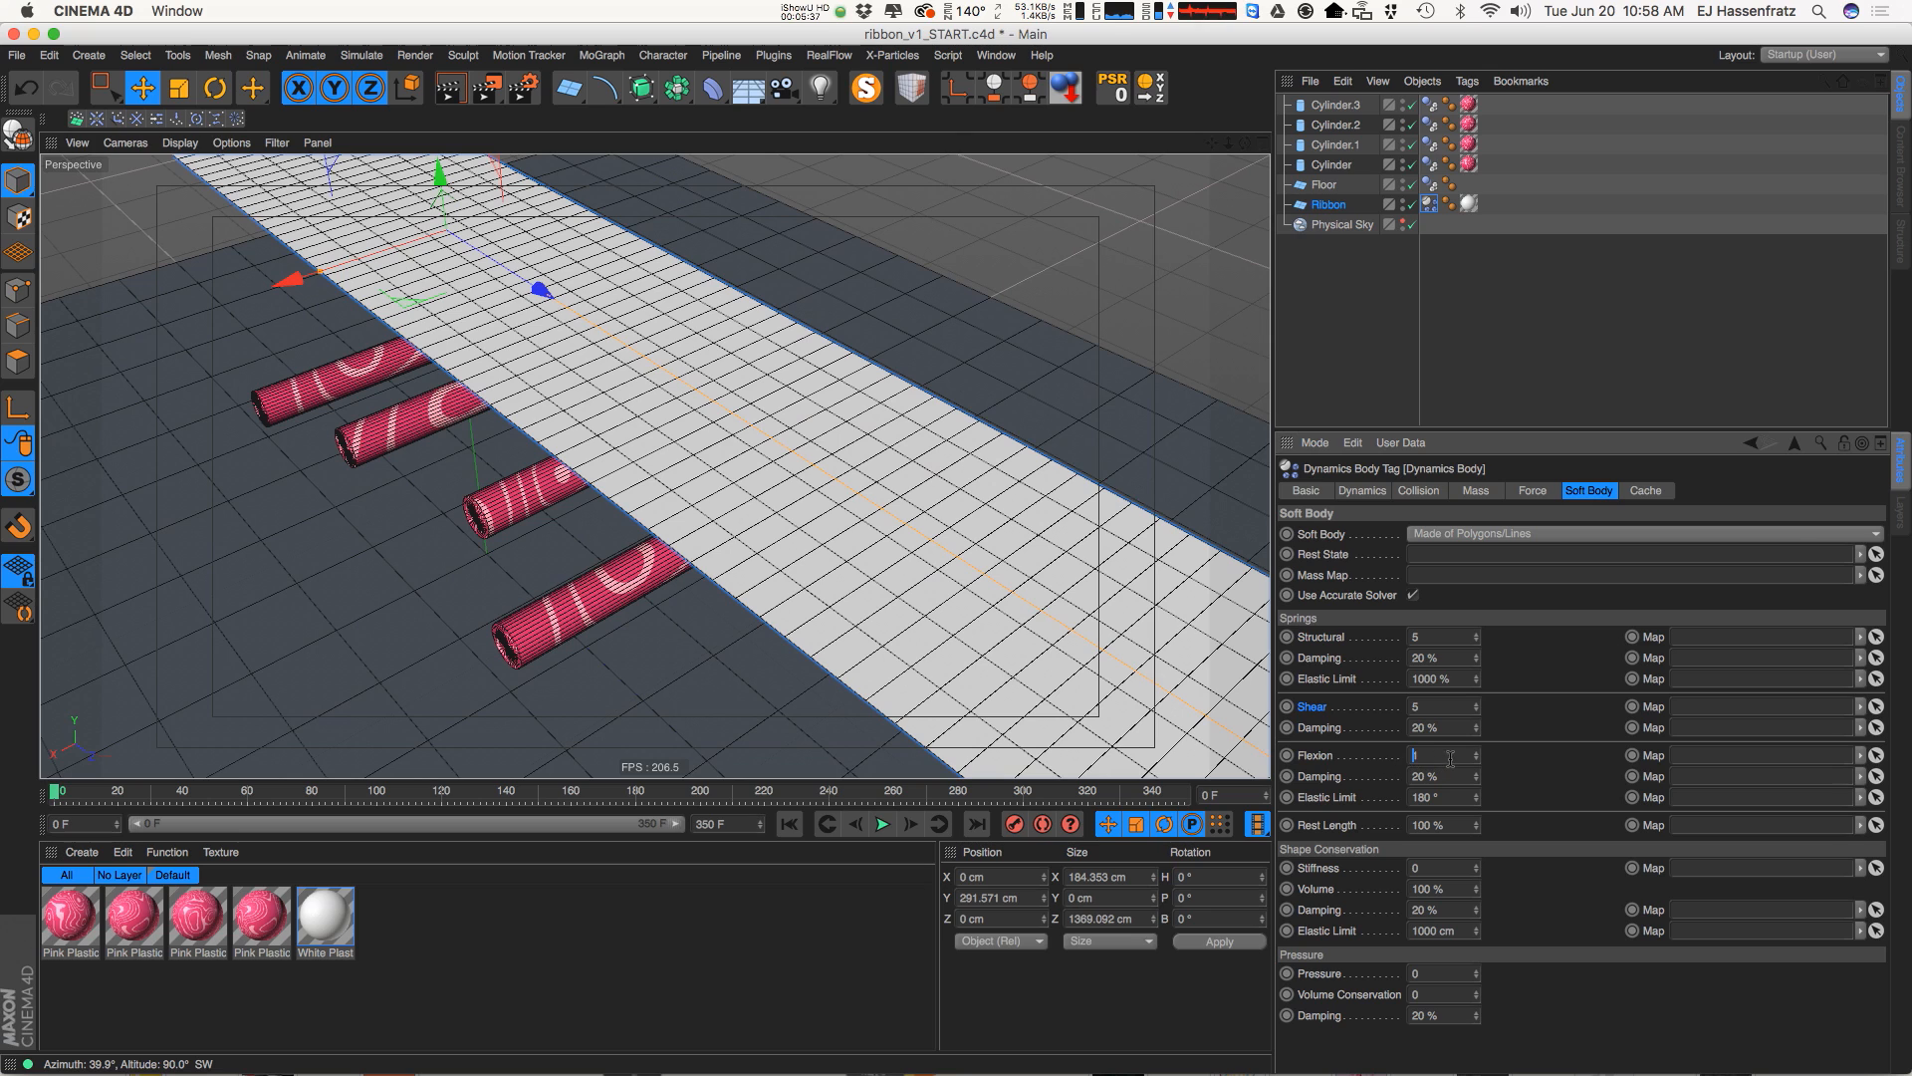
type("1")
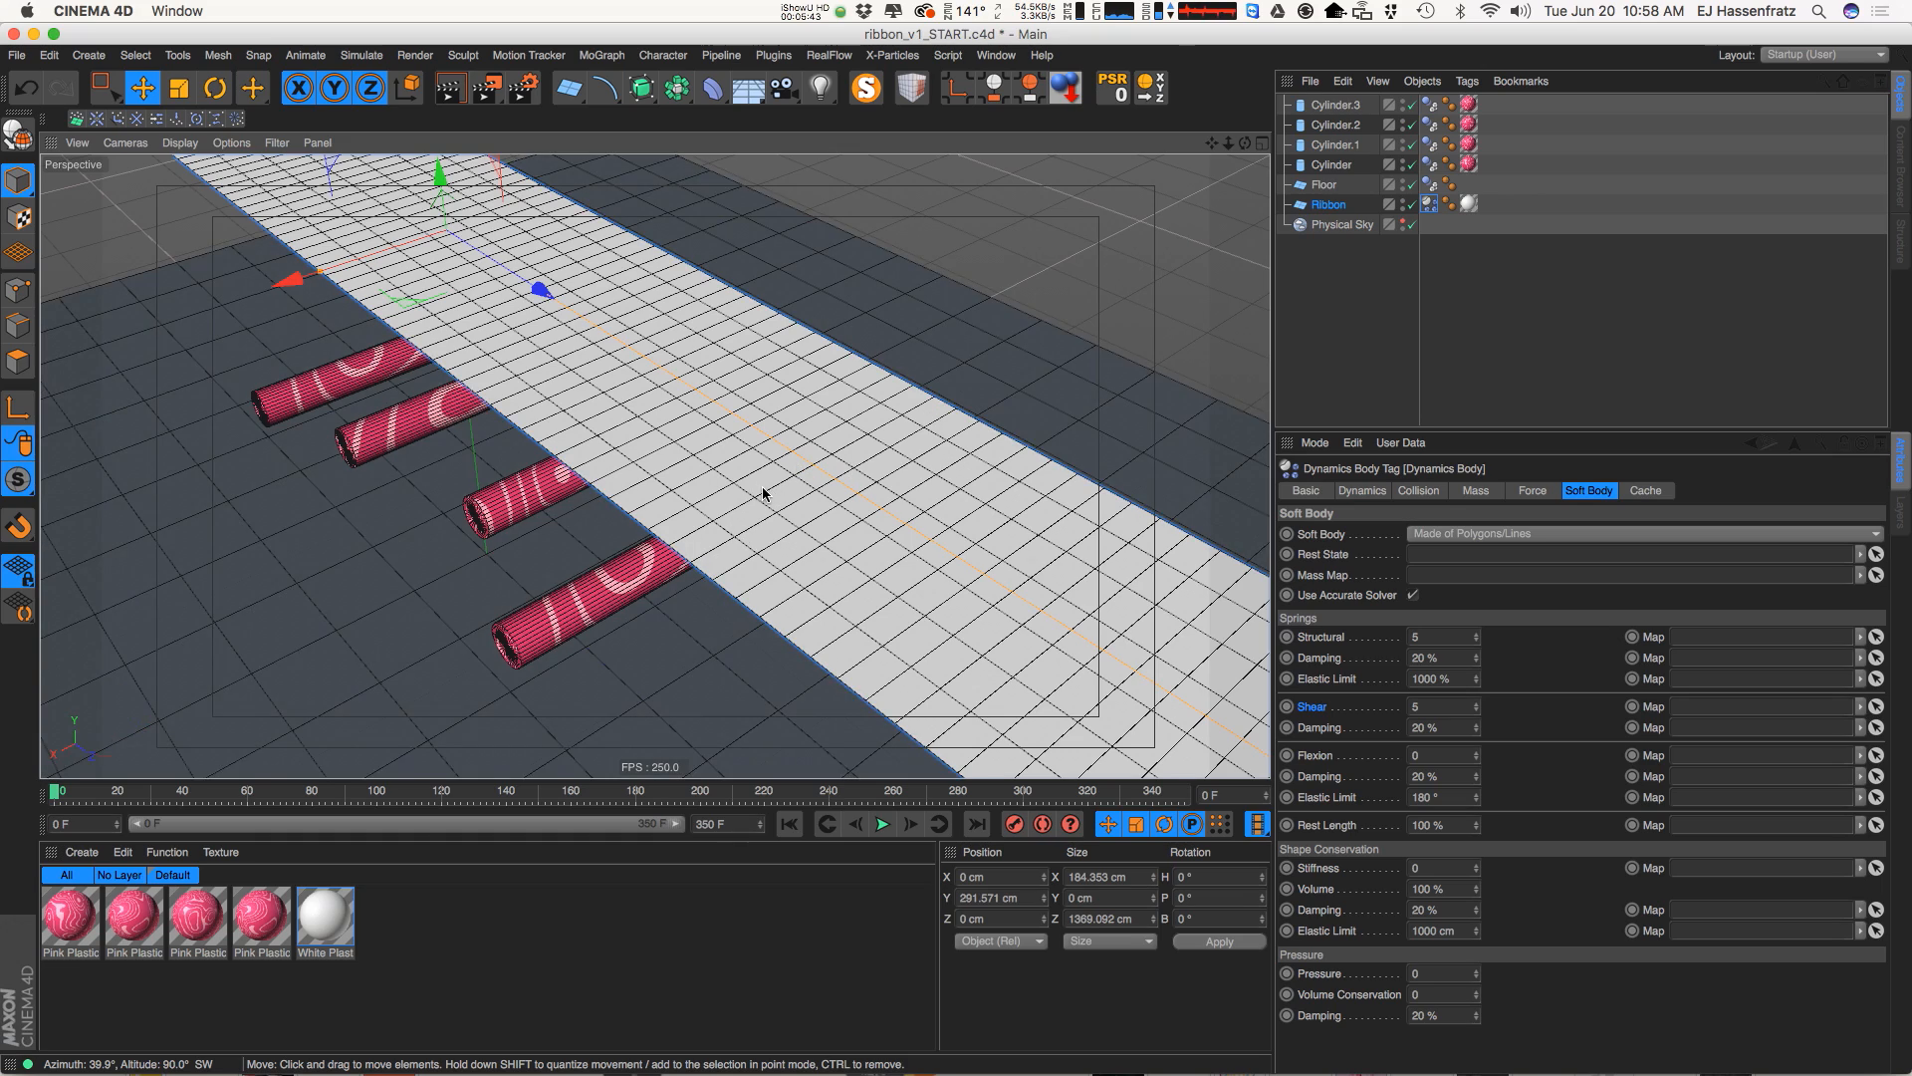
Reduce the Ribbon plane to 1 width segment
left_click_drag(760, 487, 964, 419, "alt")
left_click(1356, 209)
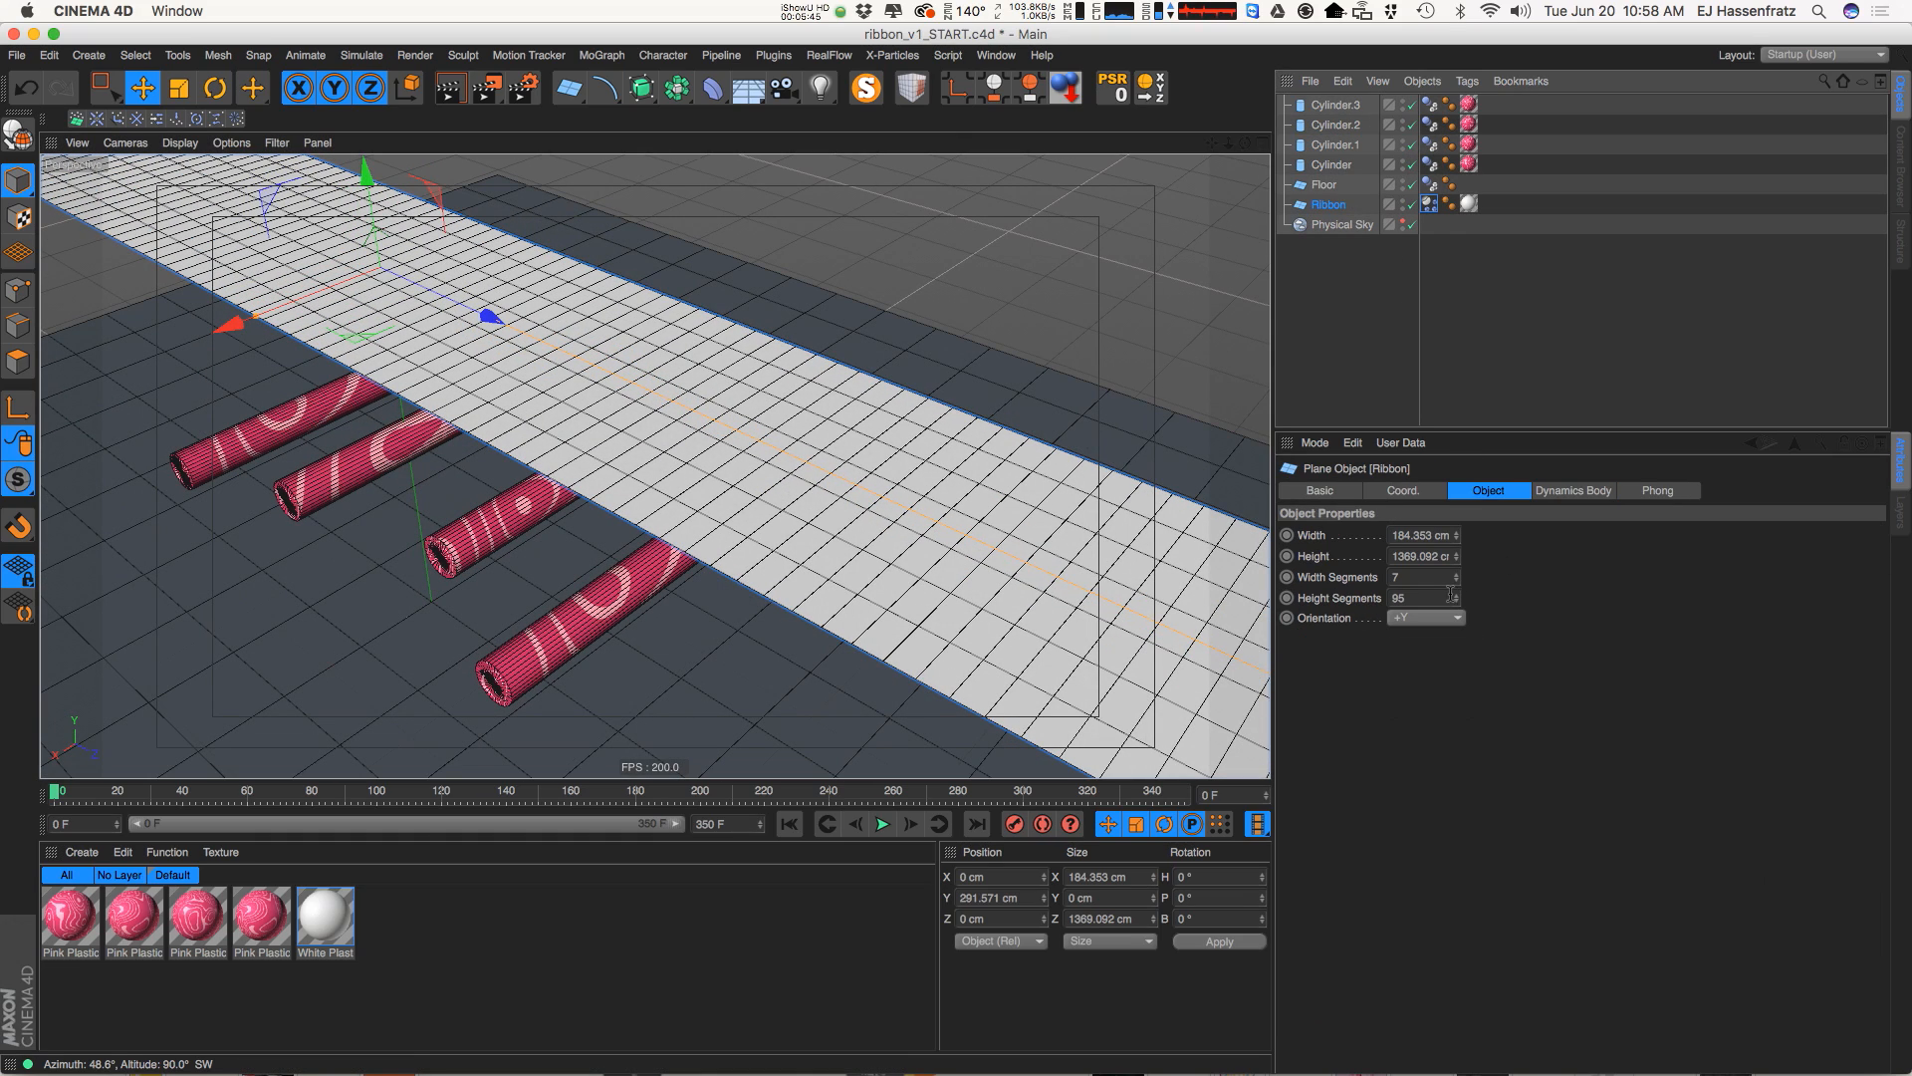
left_click_drag(1461, 582, 1460, 603)
Play the simulation of the single-width-segment ribbon, inspect how it drapes over the cylinders, and rewind to the start
left_click_drag(994, 593, 850, 581, "alt")
middle_click_drag(574, 528, 731, 504, "alt")
right_click_drag(730, 504, 653, 529, "alt")
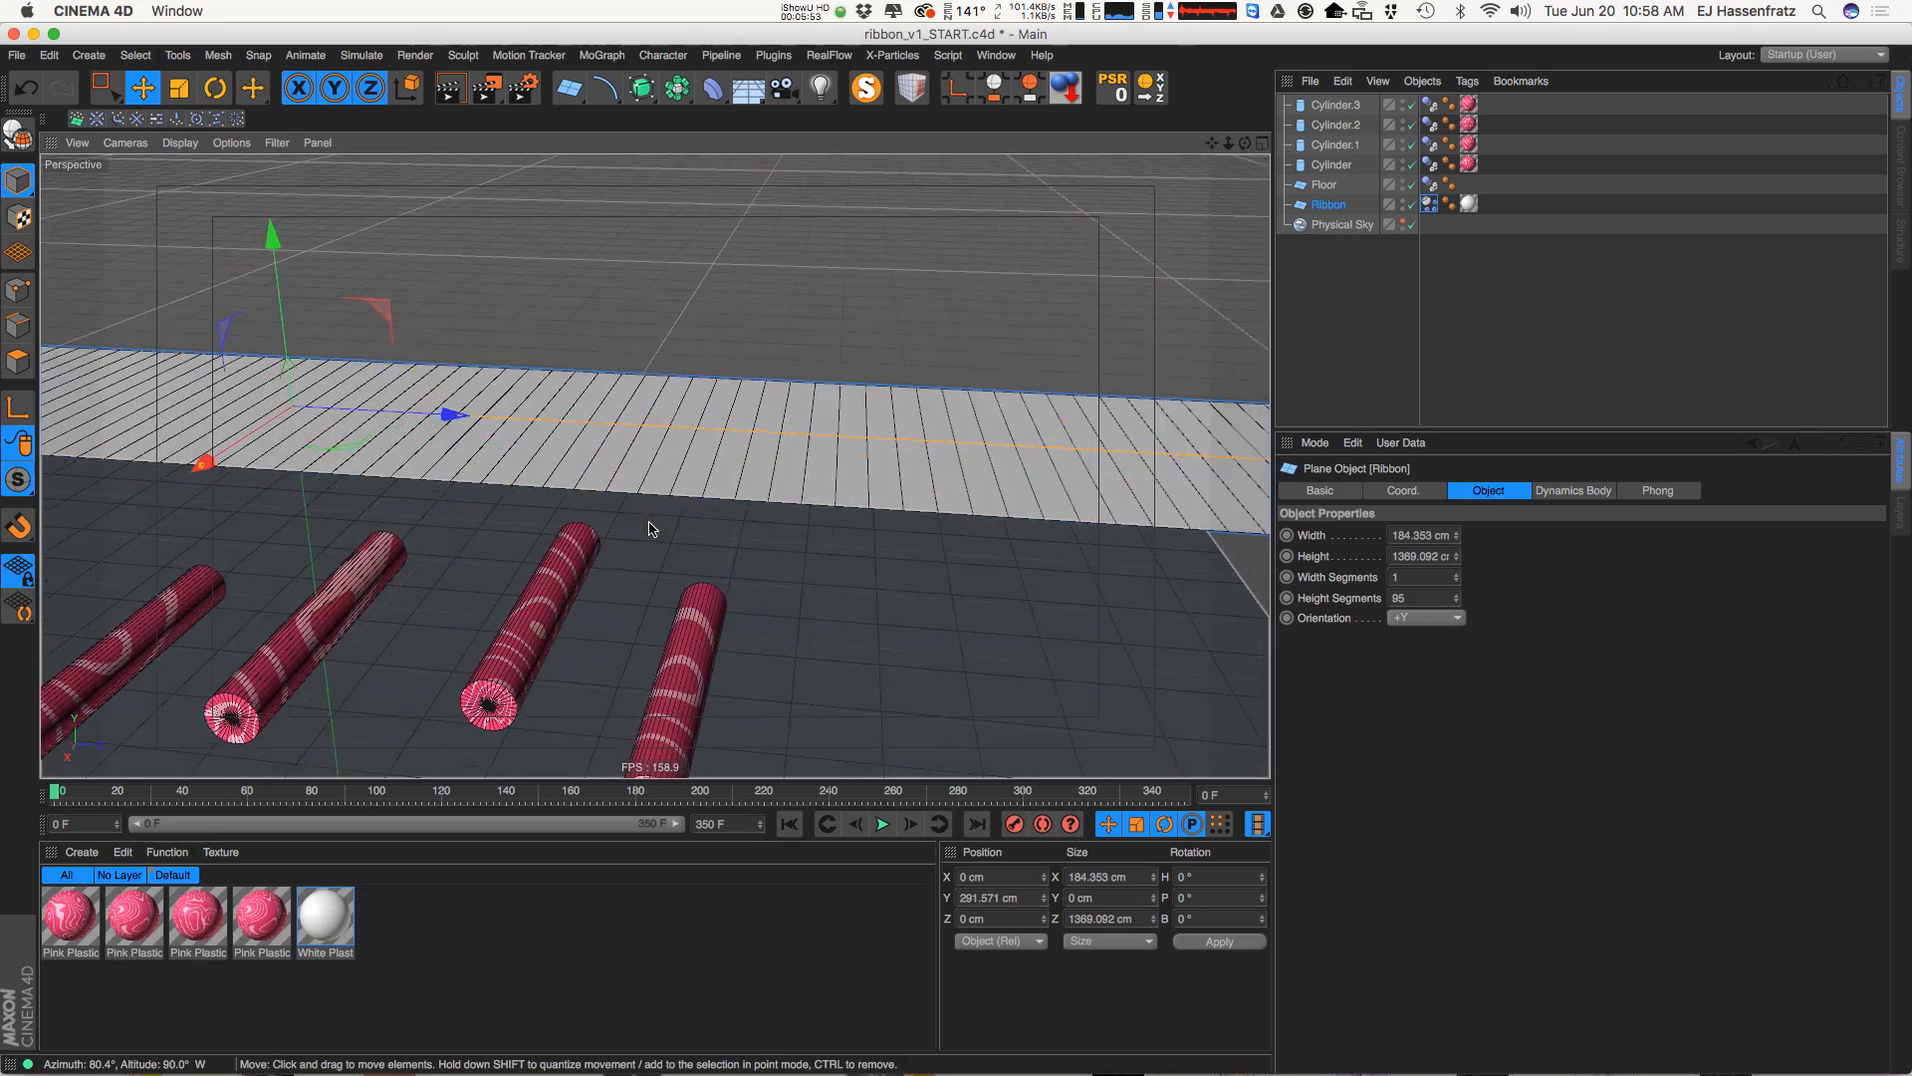
left_click_drag(653, 529, 602, 547, "alt")
middle_click_drag(602, 547, 744, 508, "alt")
left_click(883, 832)
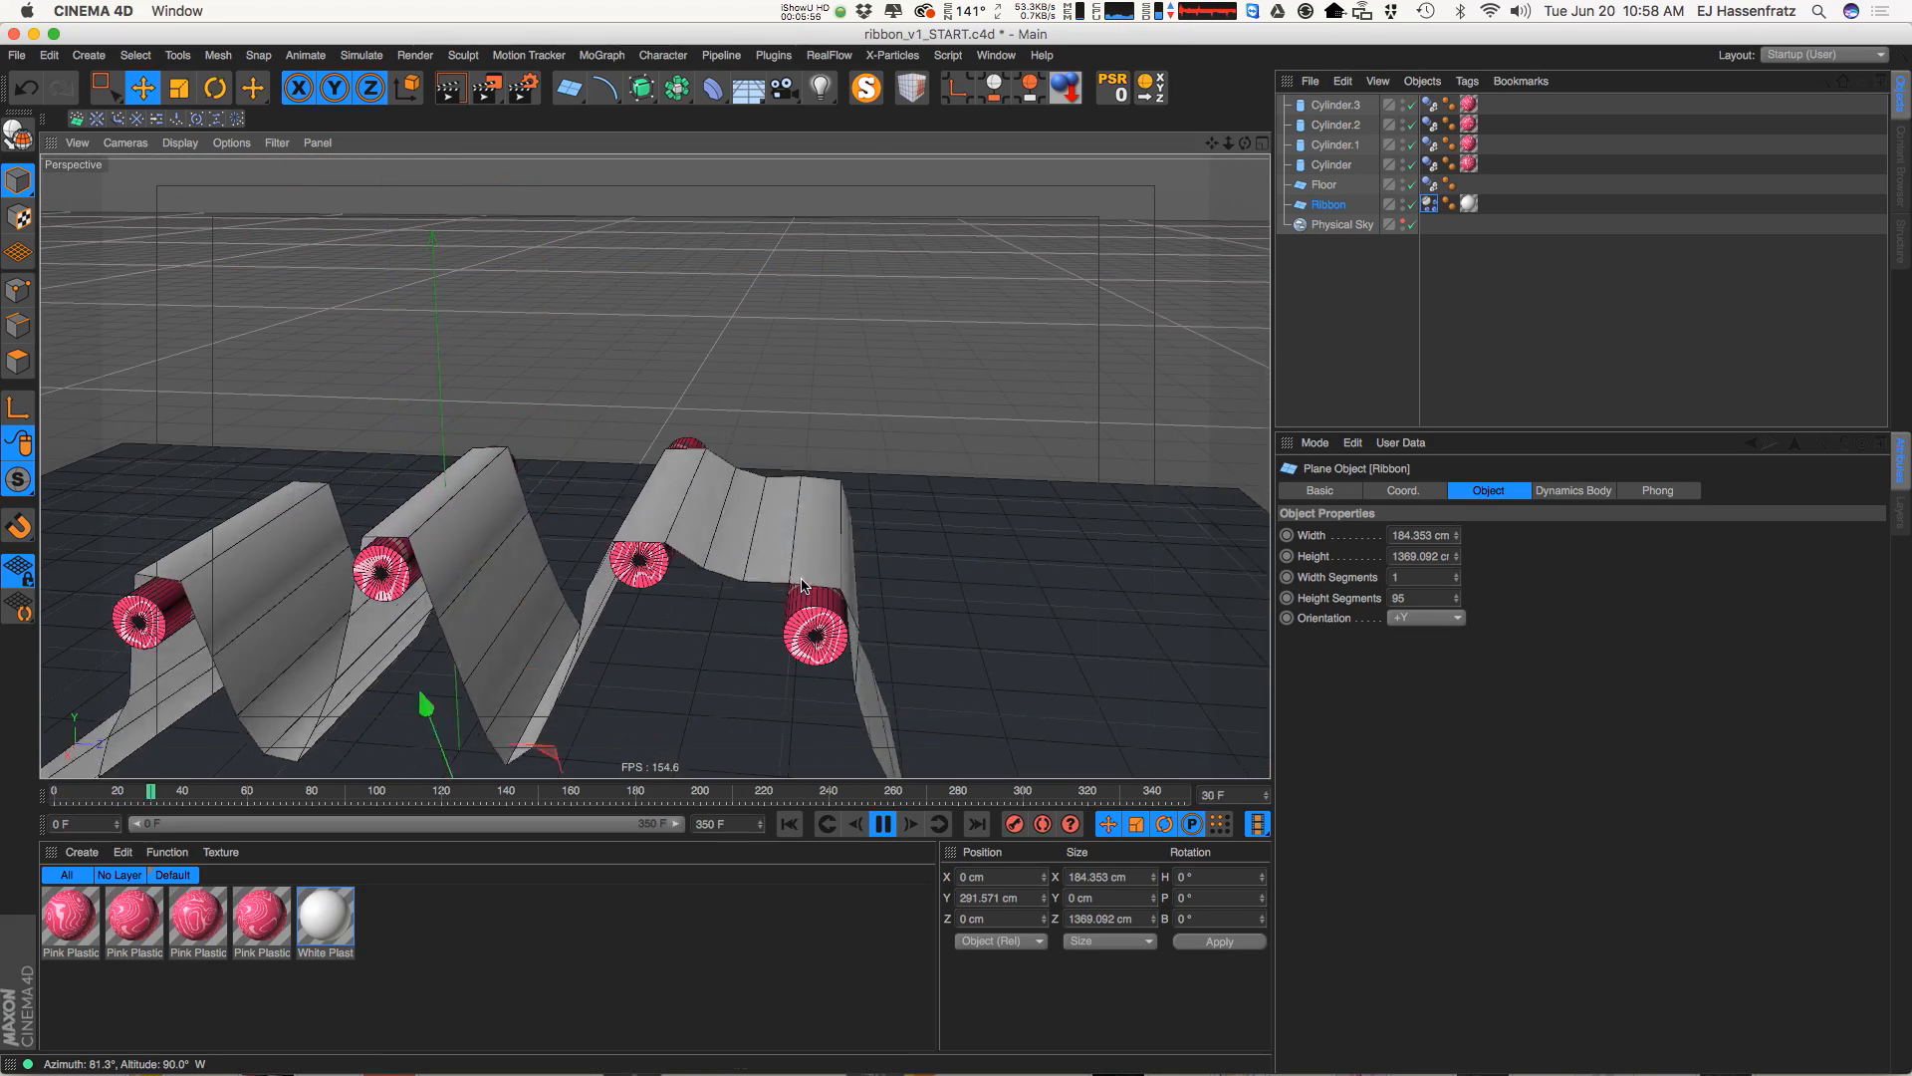
left_click_drag(803, 586, 735, 659, "alt")
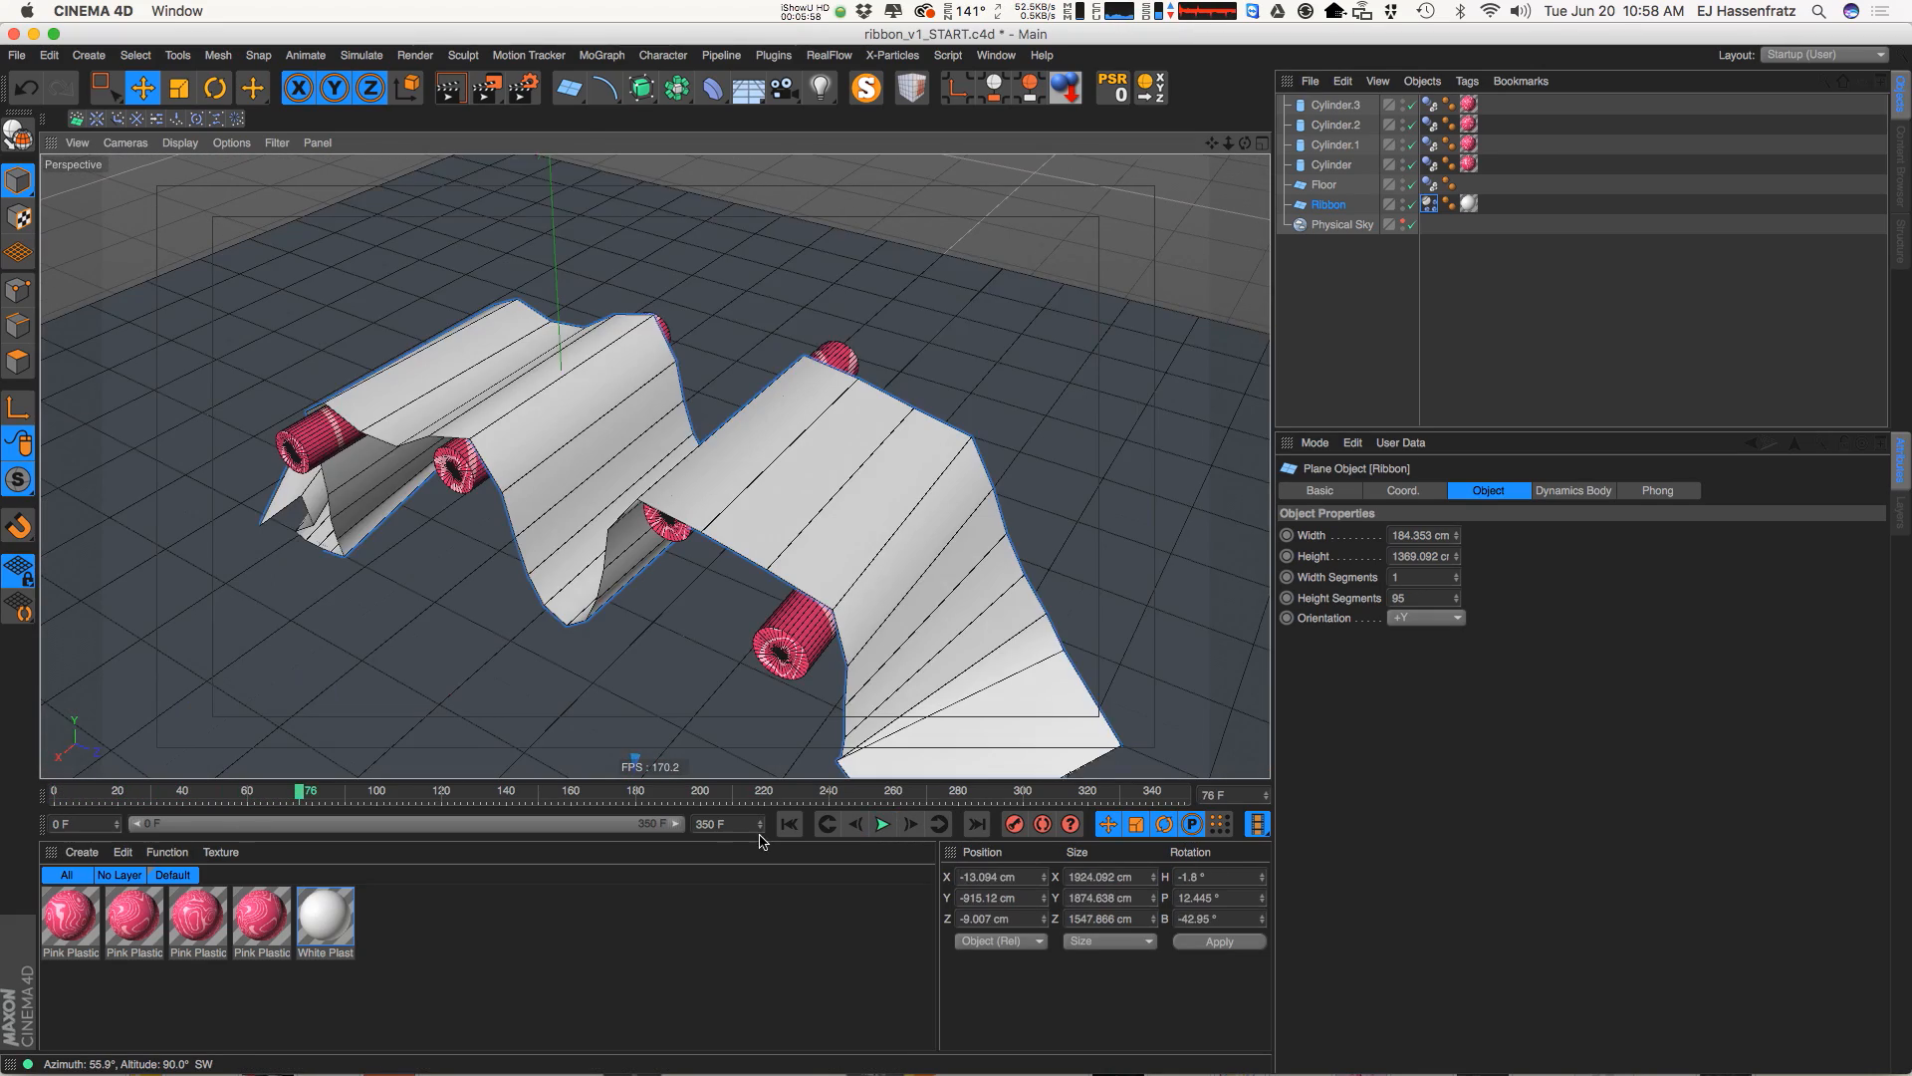
left_click(789, 824)
Set both the Structural and Shear springs of the Ribbon's soft body tag to 200
left_click(1430, 204)
left_click(1588, 490)
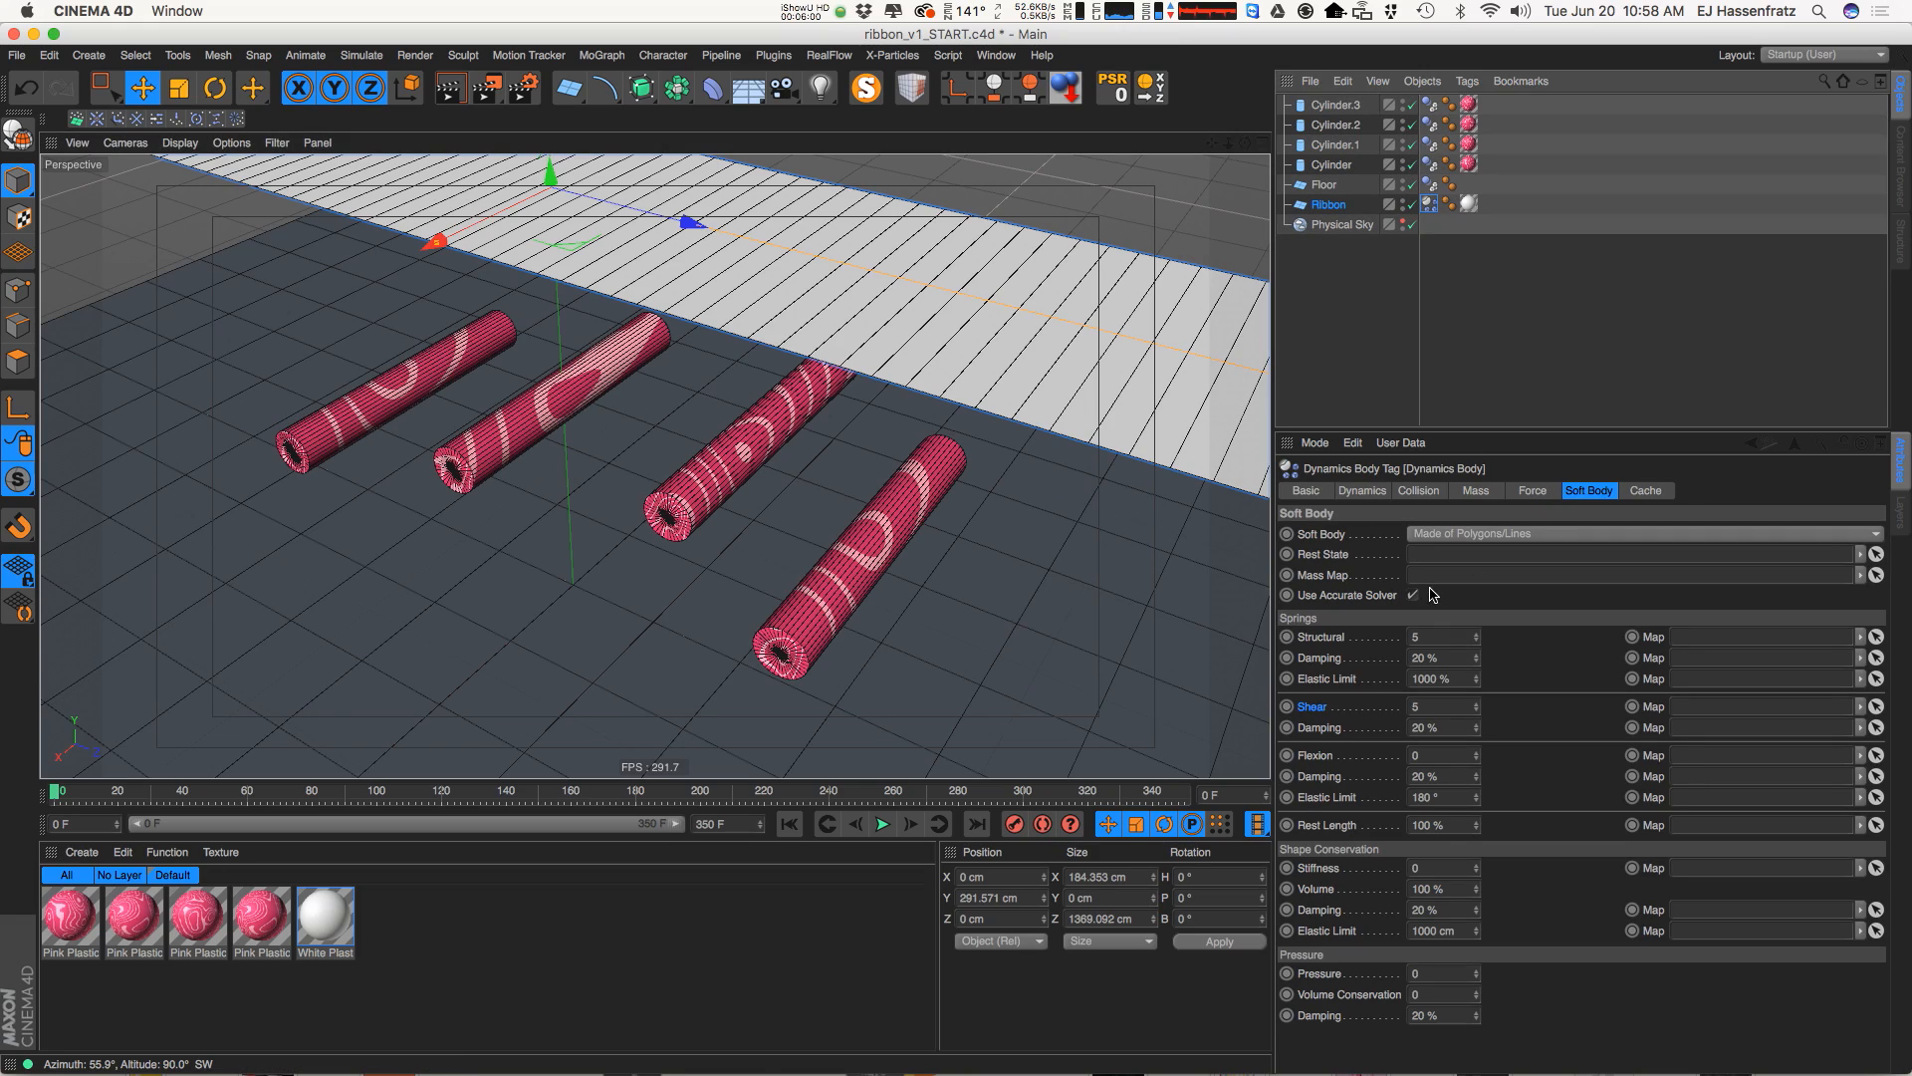
left_click_drag(877, 538, 966, 505, "alt")
right_click_drag(884, 533, 653, 465, "alt")
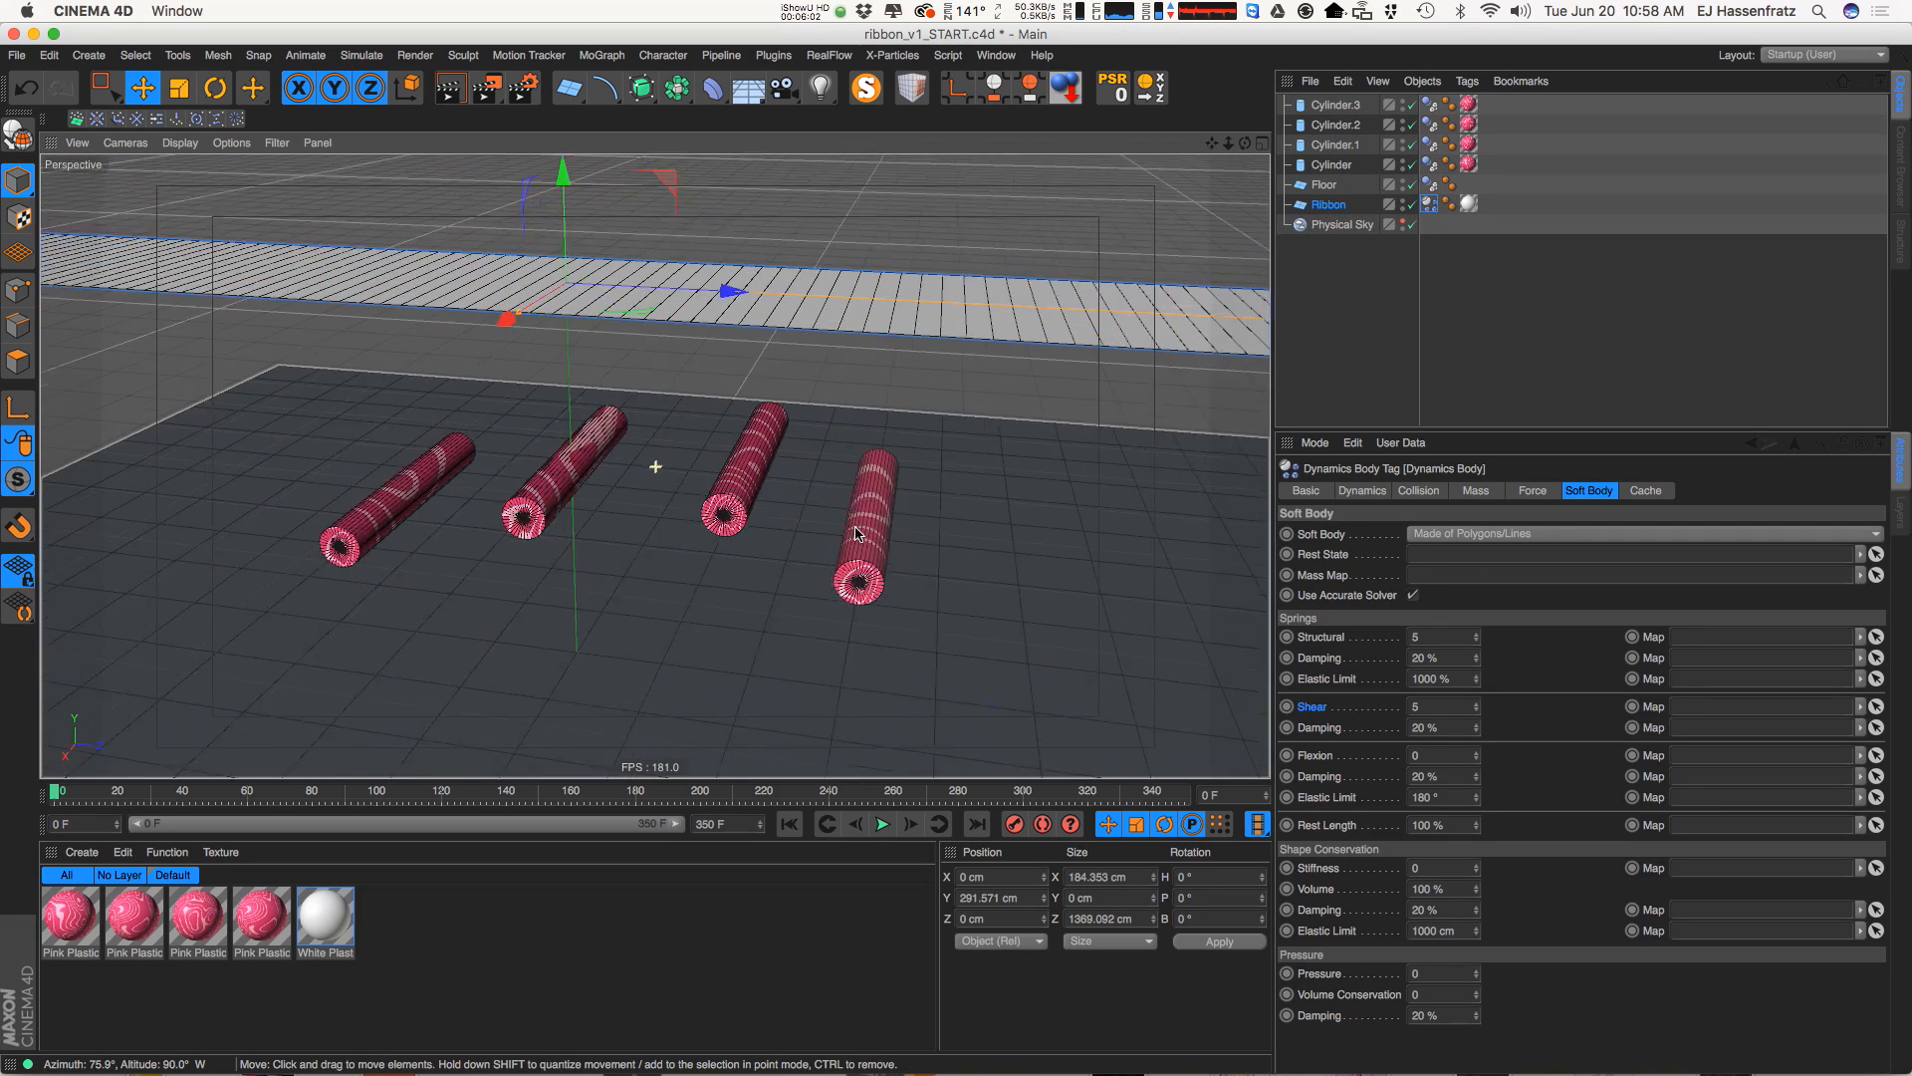
middle_click_drag(895, 579, 870, 505, "alt")
right_click_drag(878, 336, 798, 380, "alt")
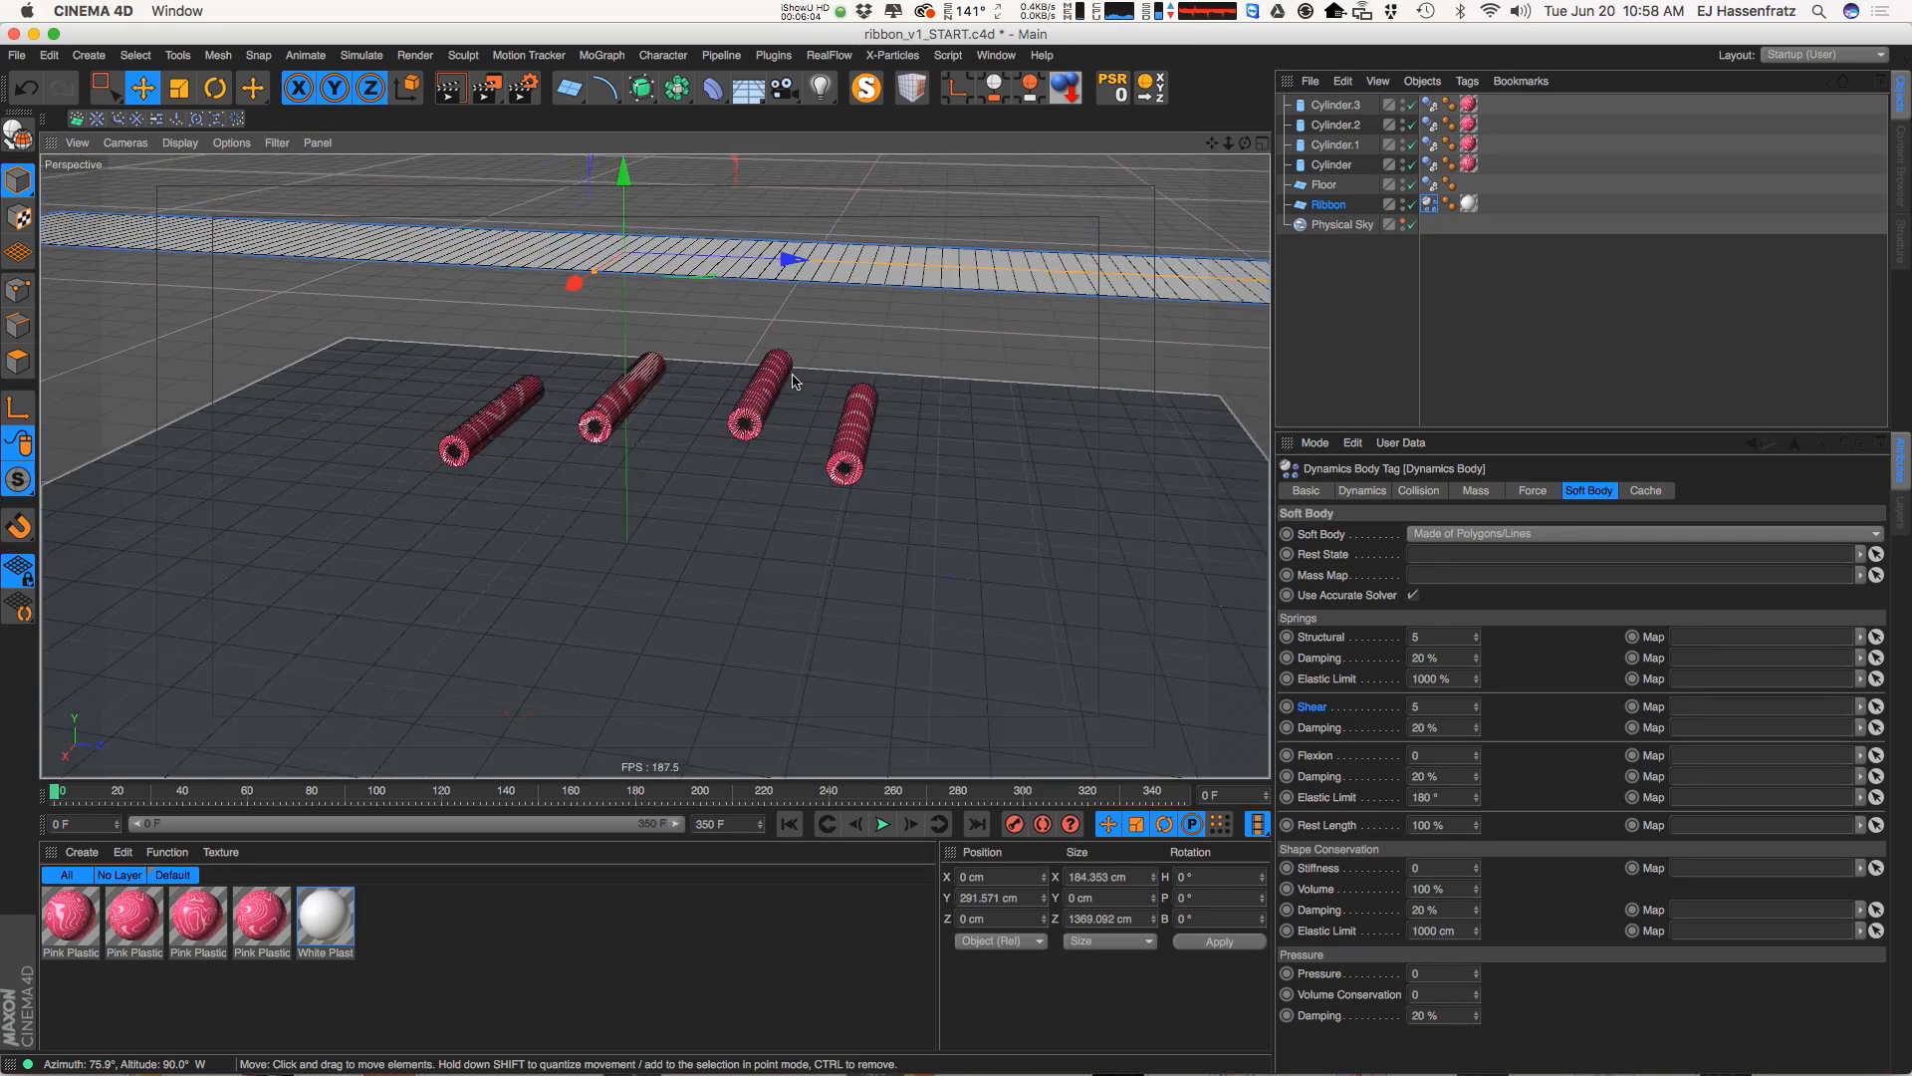
middle_click_drag(761, 398, 719, 494, "alt")
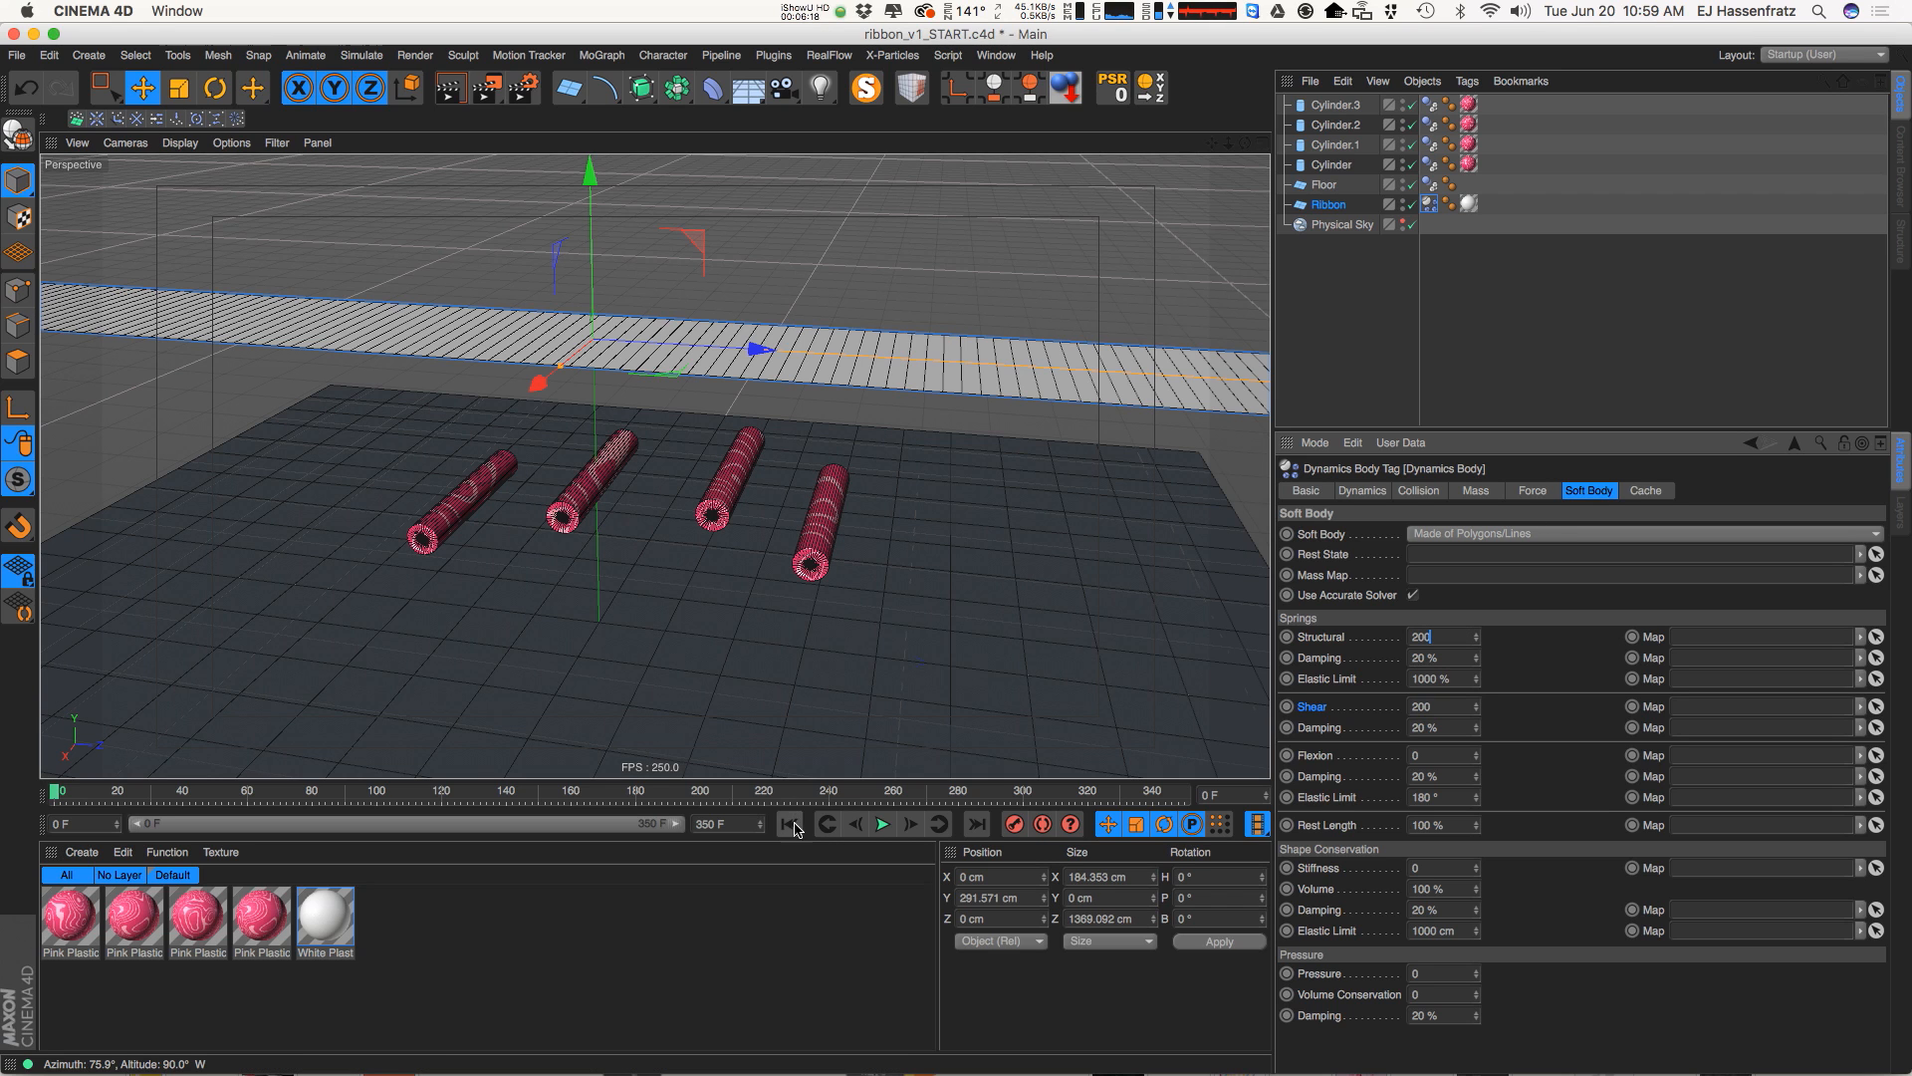
Play the simulation with the stiffer springs, view the ribbon from above, and rewind to frame 0
left_click(882, 824)
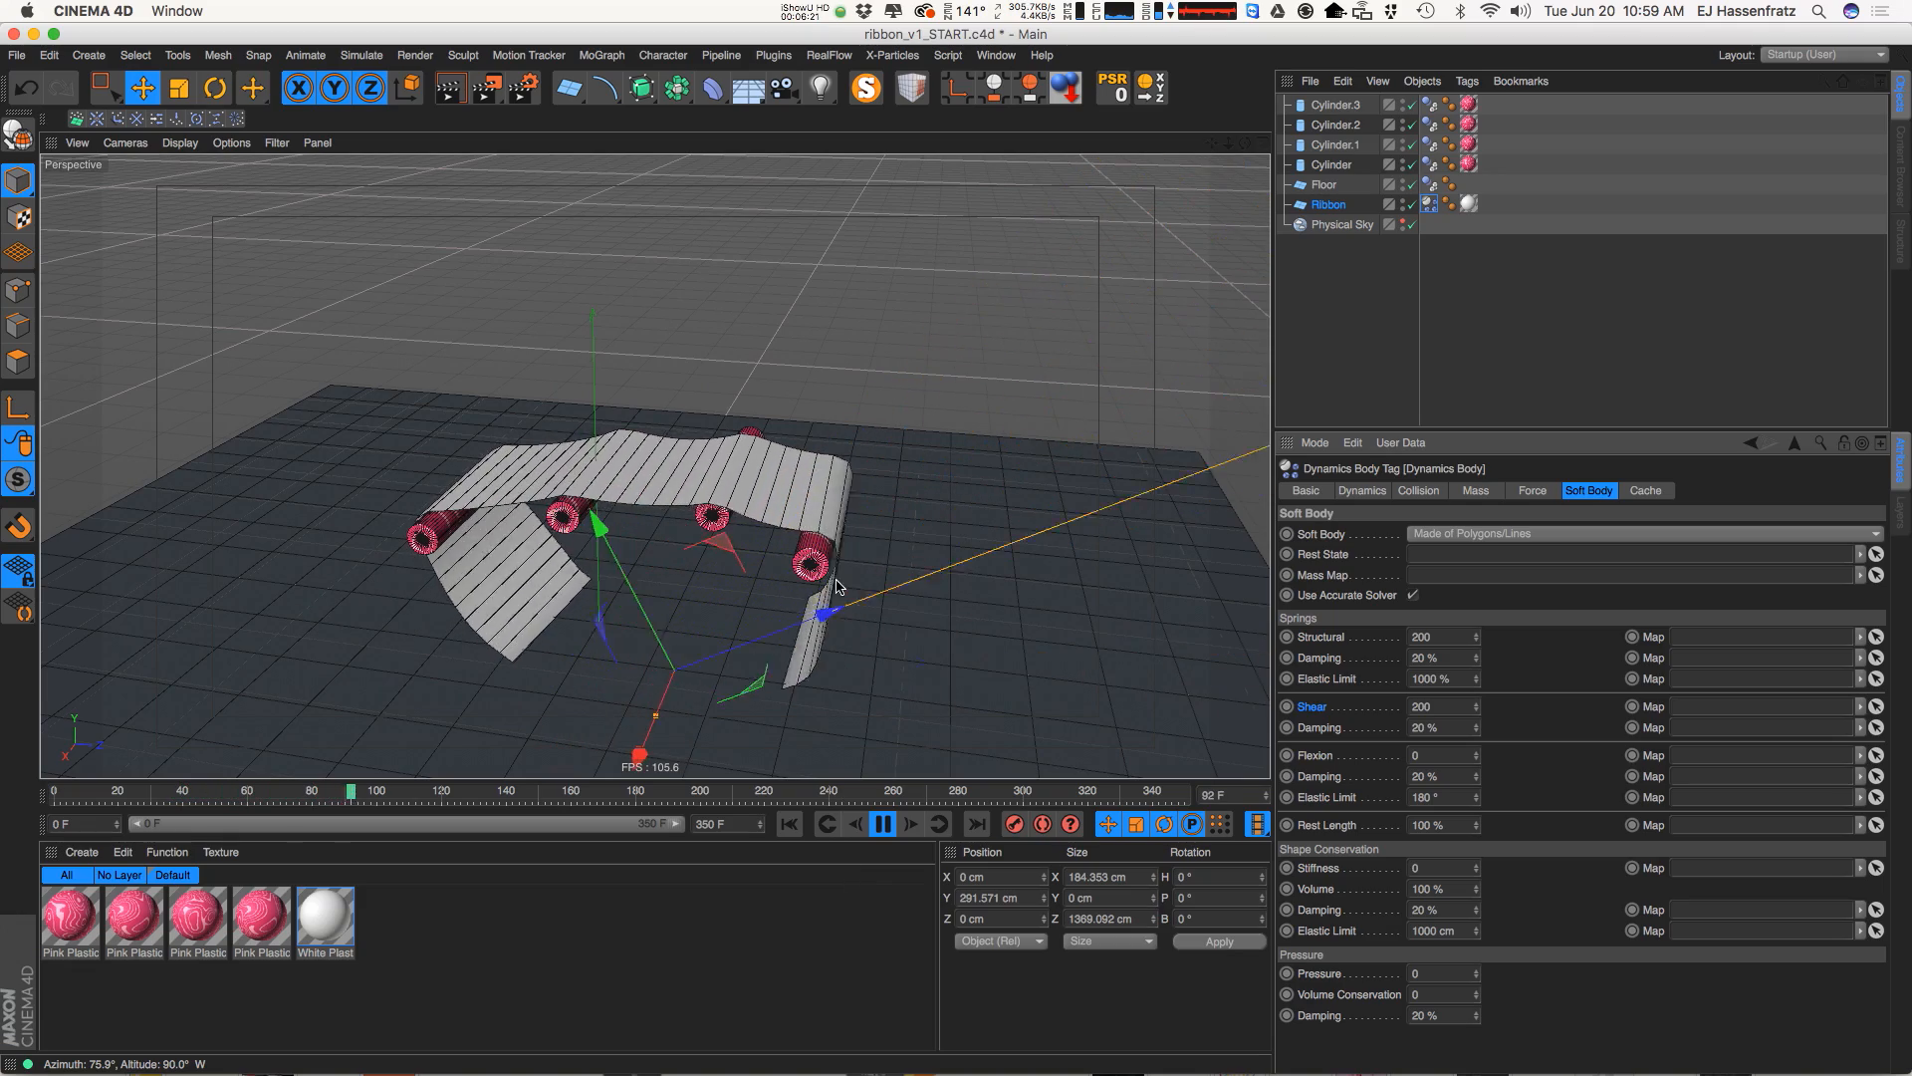
mouse_move(816, 539)
left_mouse_down("alt")
mouse_move(706, 523)
mouse_move(761, 581)
mouse_move(813, 495)
mouse_move(841, 333)
mouse_move(802, 468)
mouse_move(822, 525)
left_mouse_up("alt")
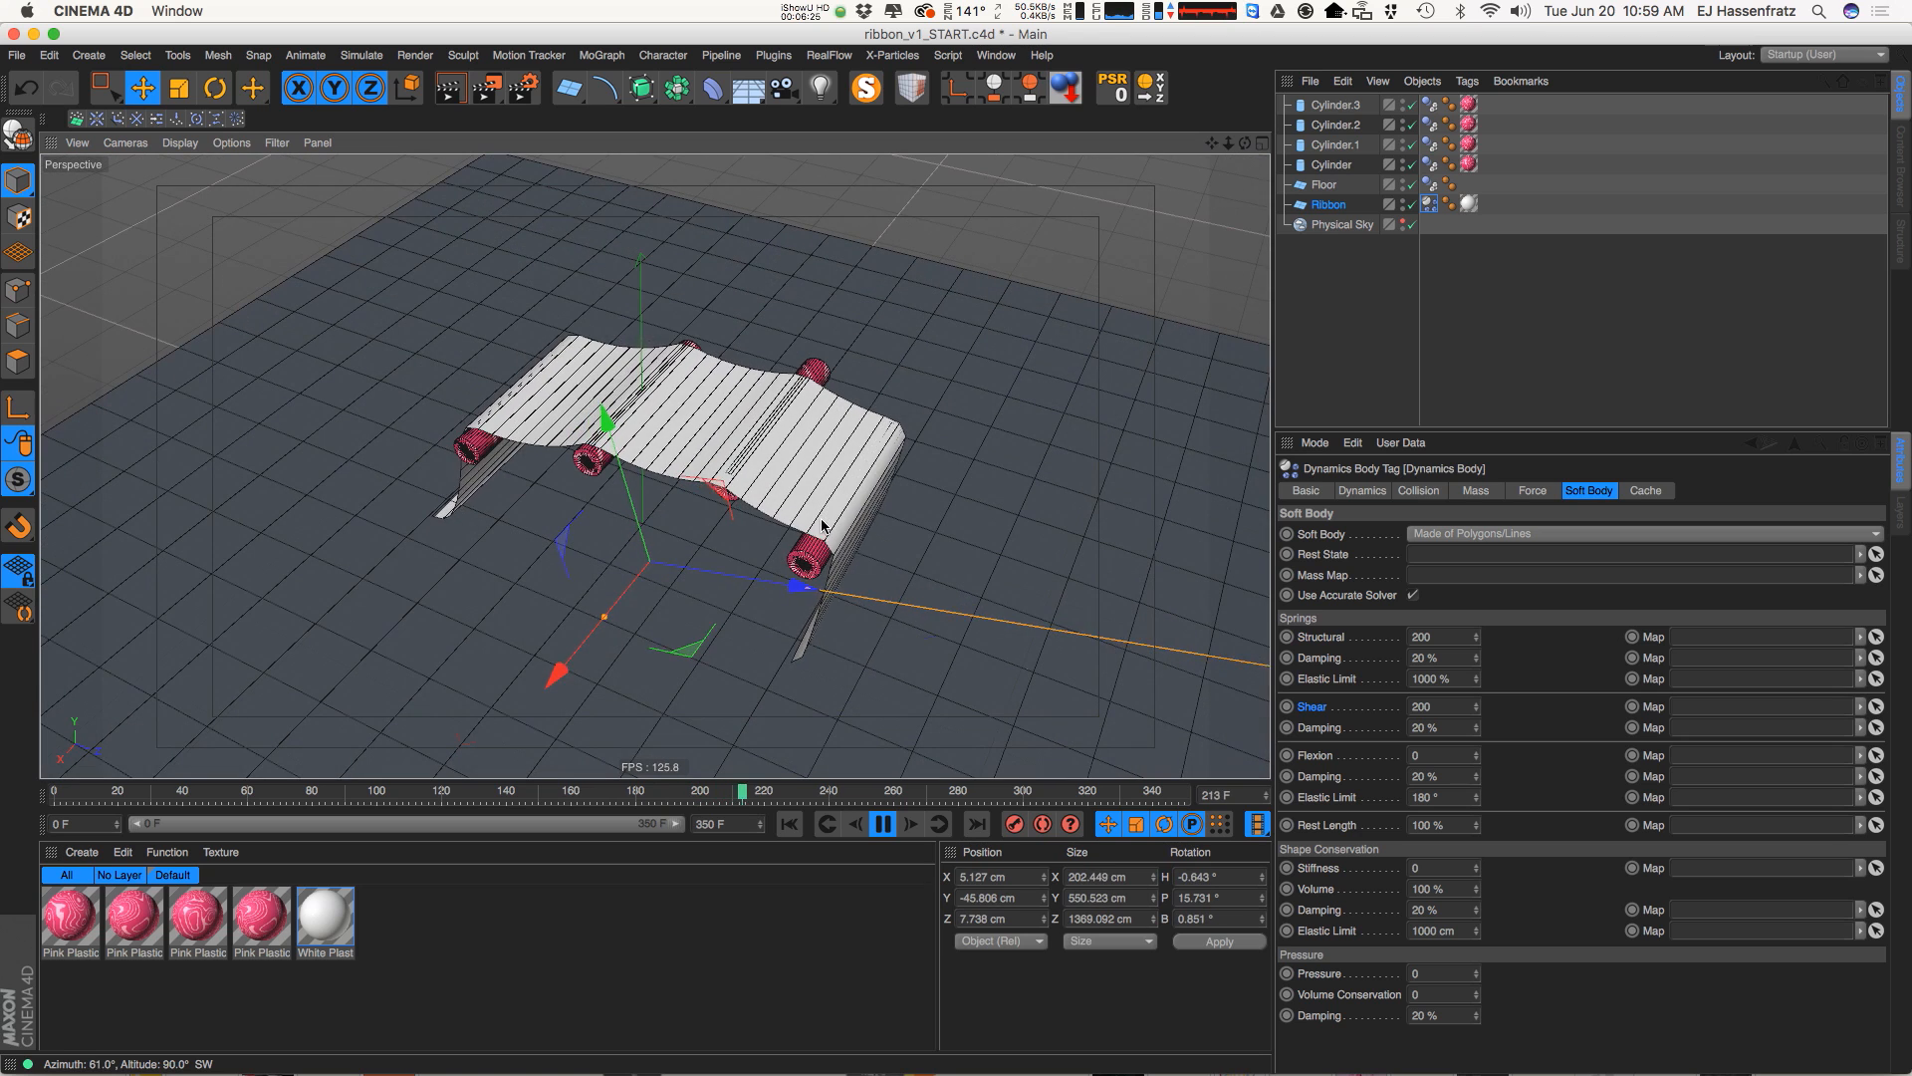
left_click(789, 823)
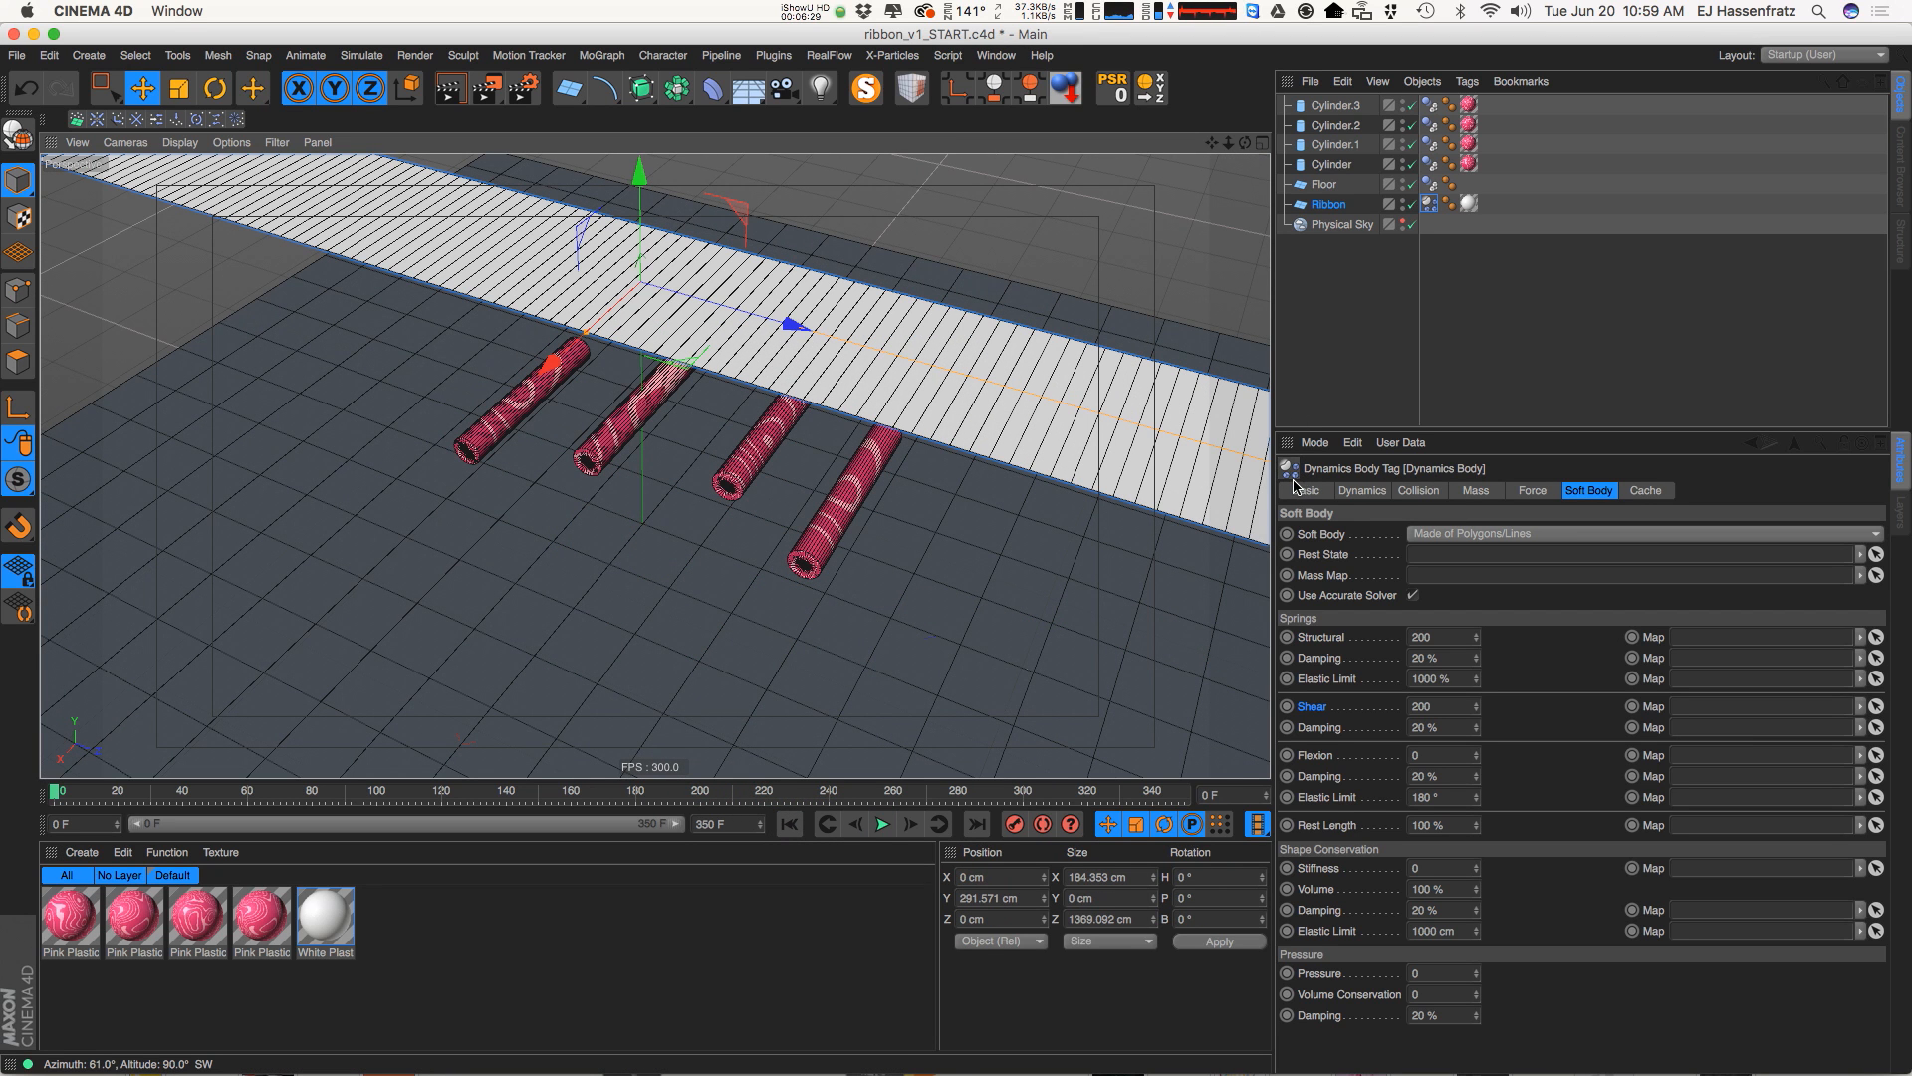
Open the Expert dynamics settings of the project
key("super+d")
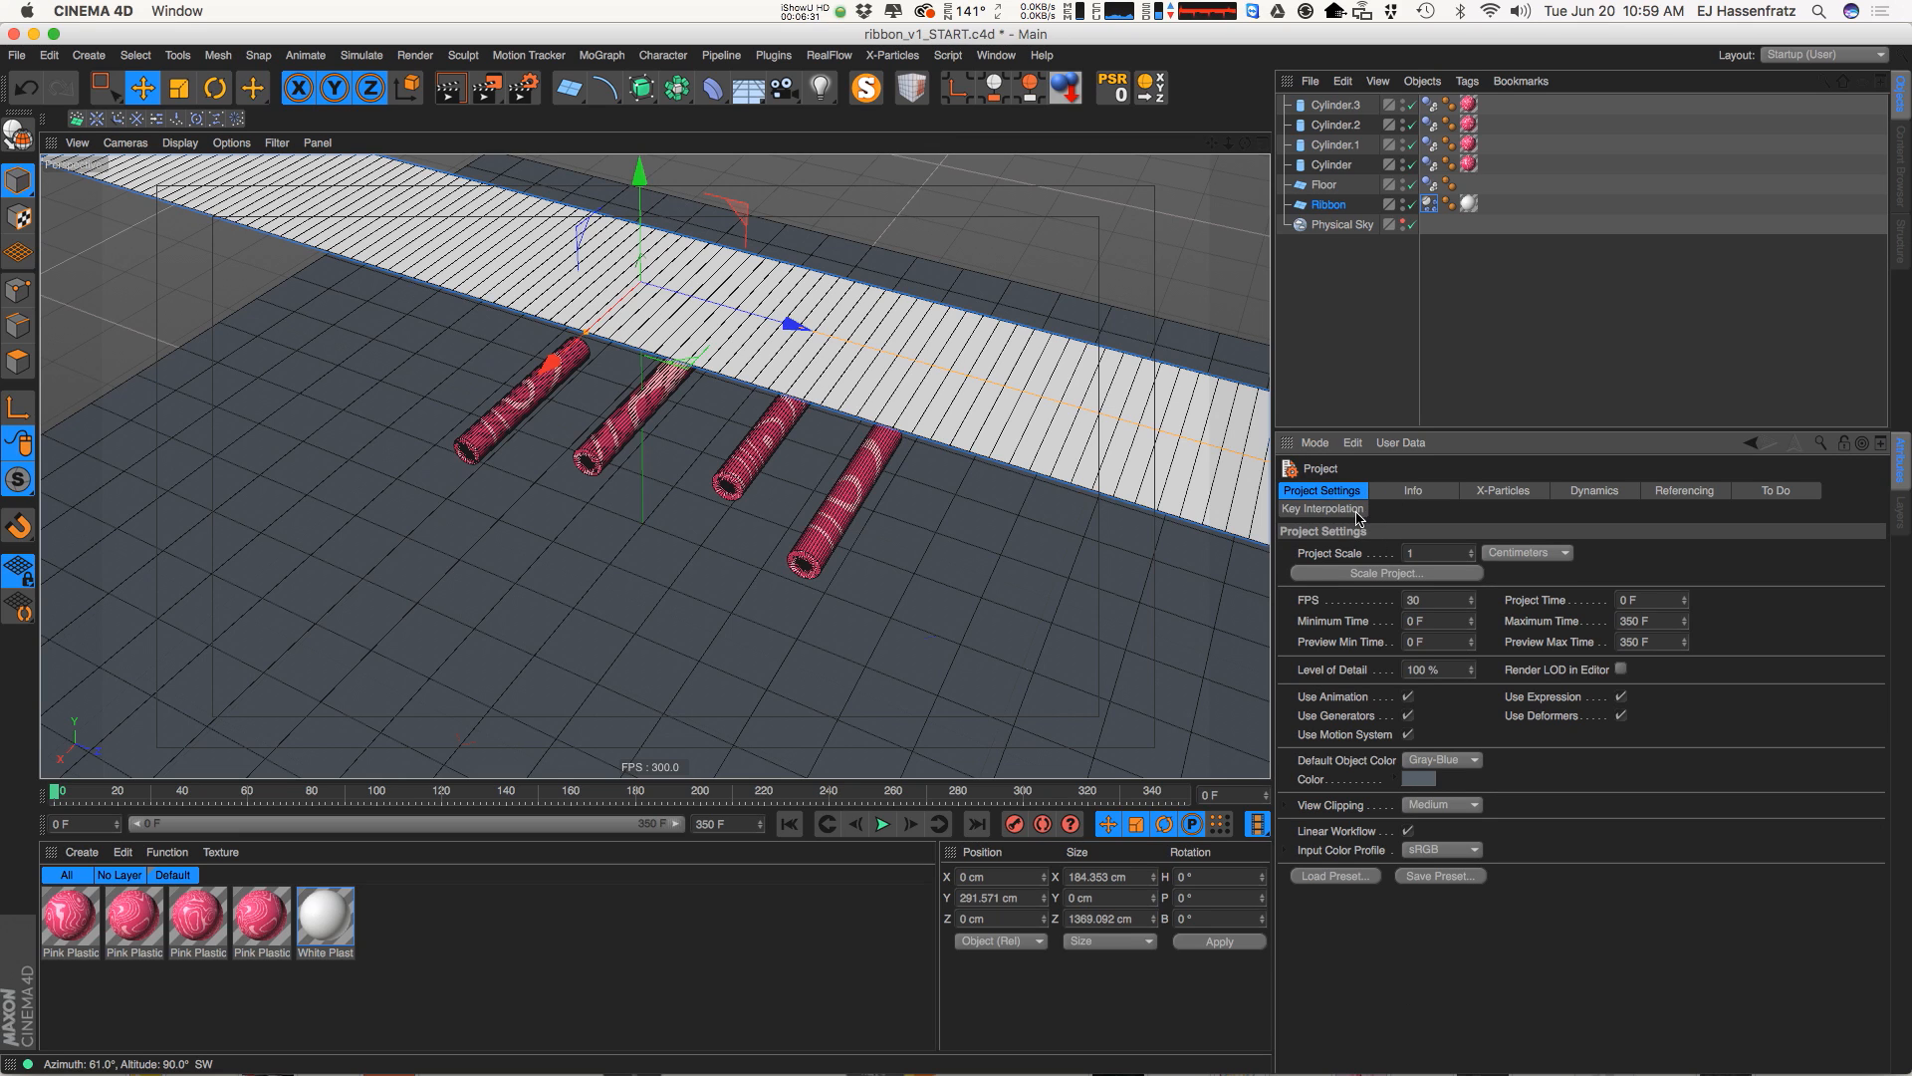
left_click(1594, 491)
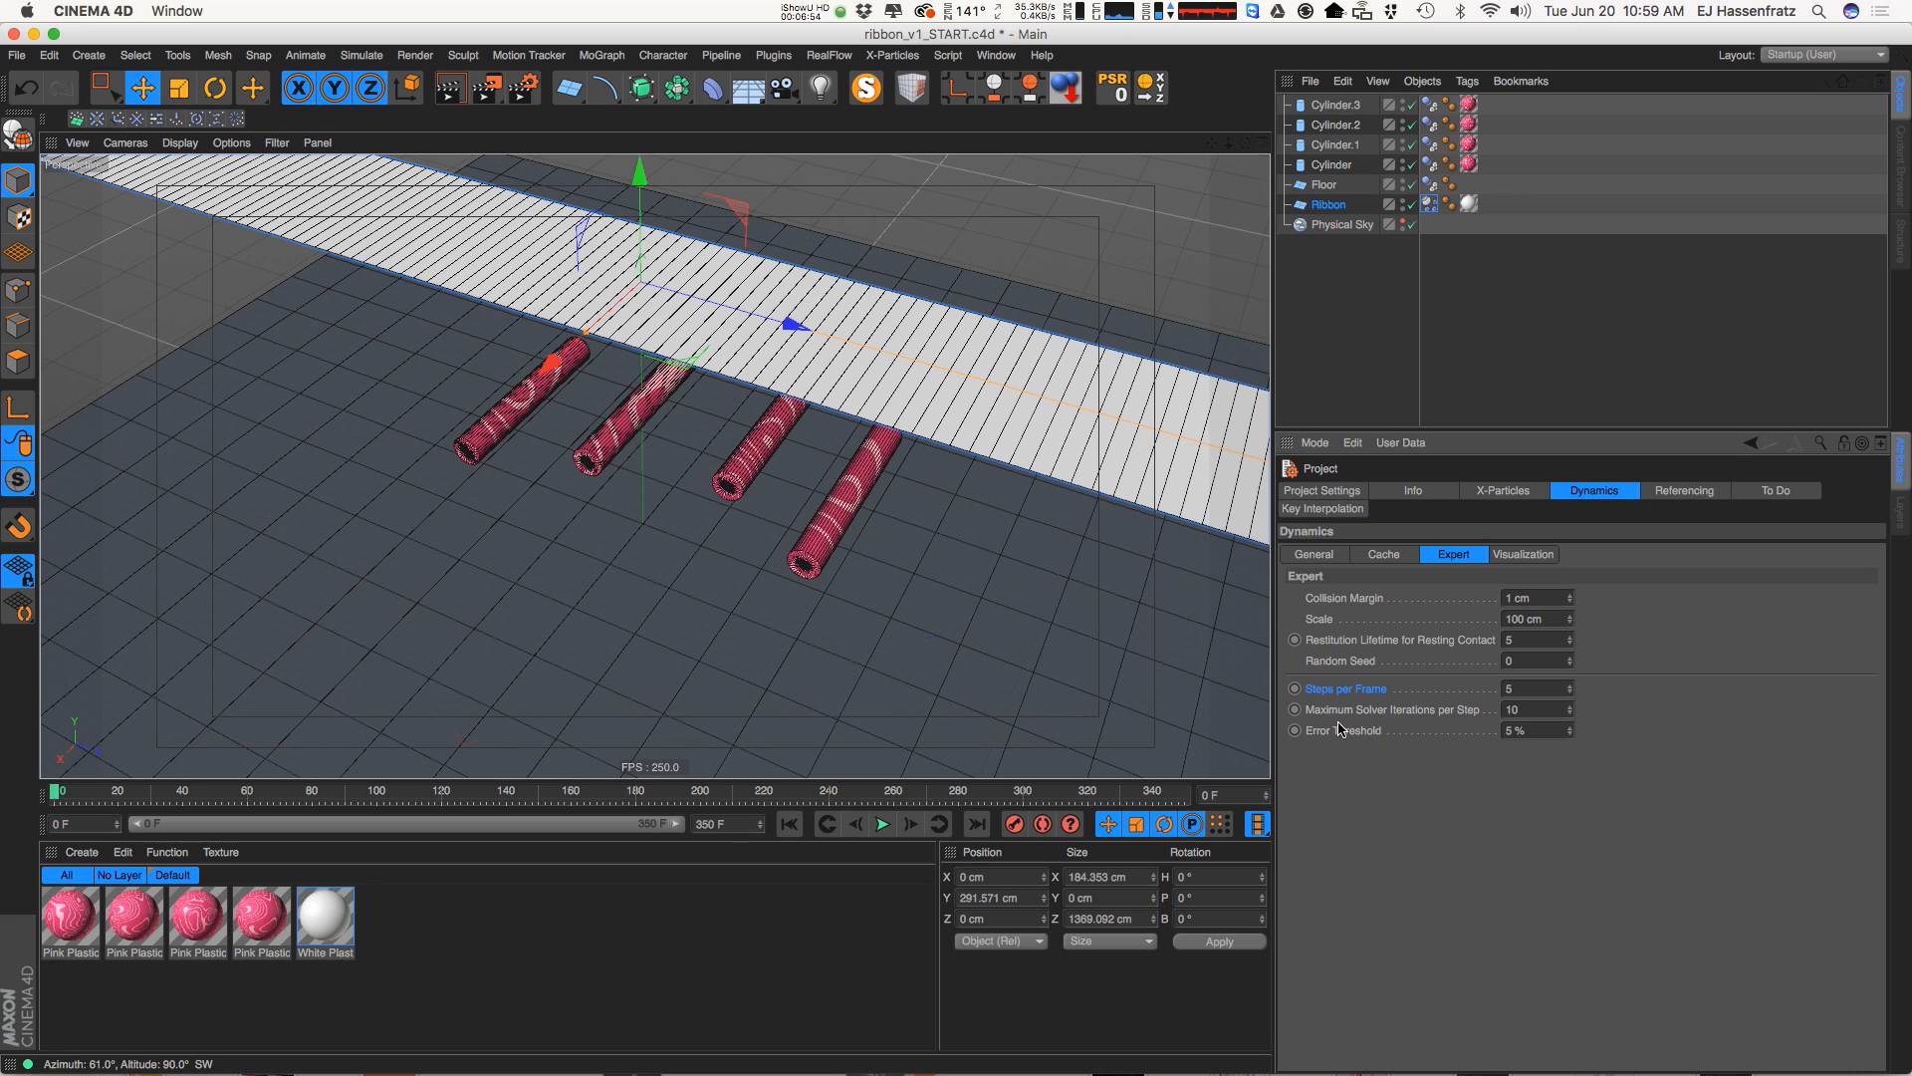
Run the simulation with the default solver accuracy, check the ribbon's contact with the floor, and return to the first frame
left_click(882, 824)
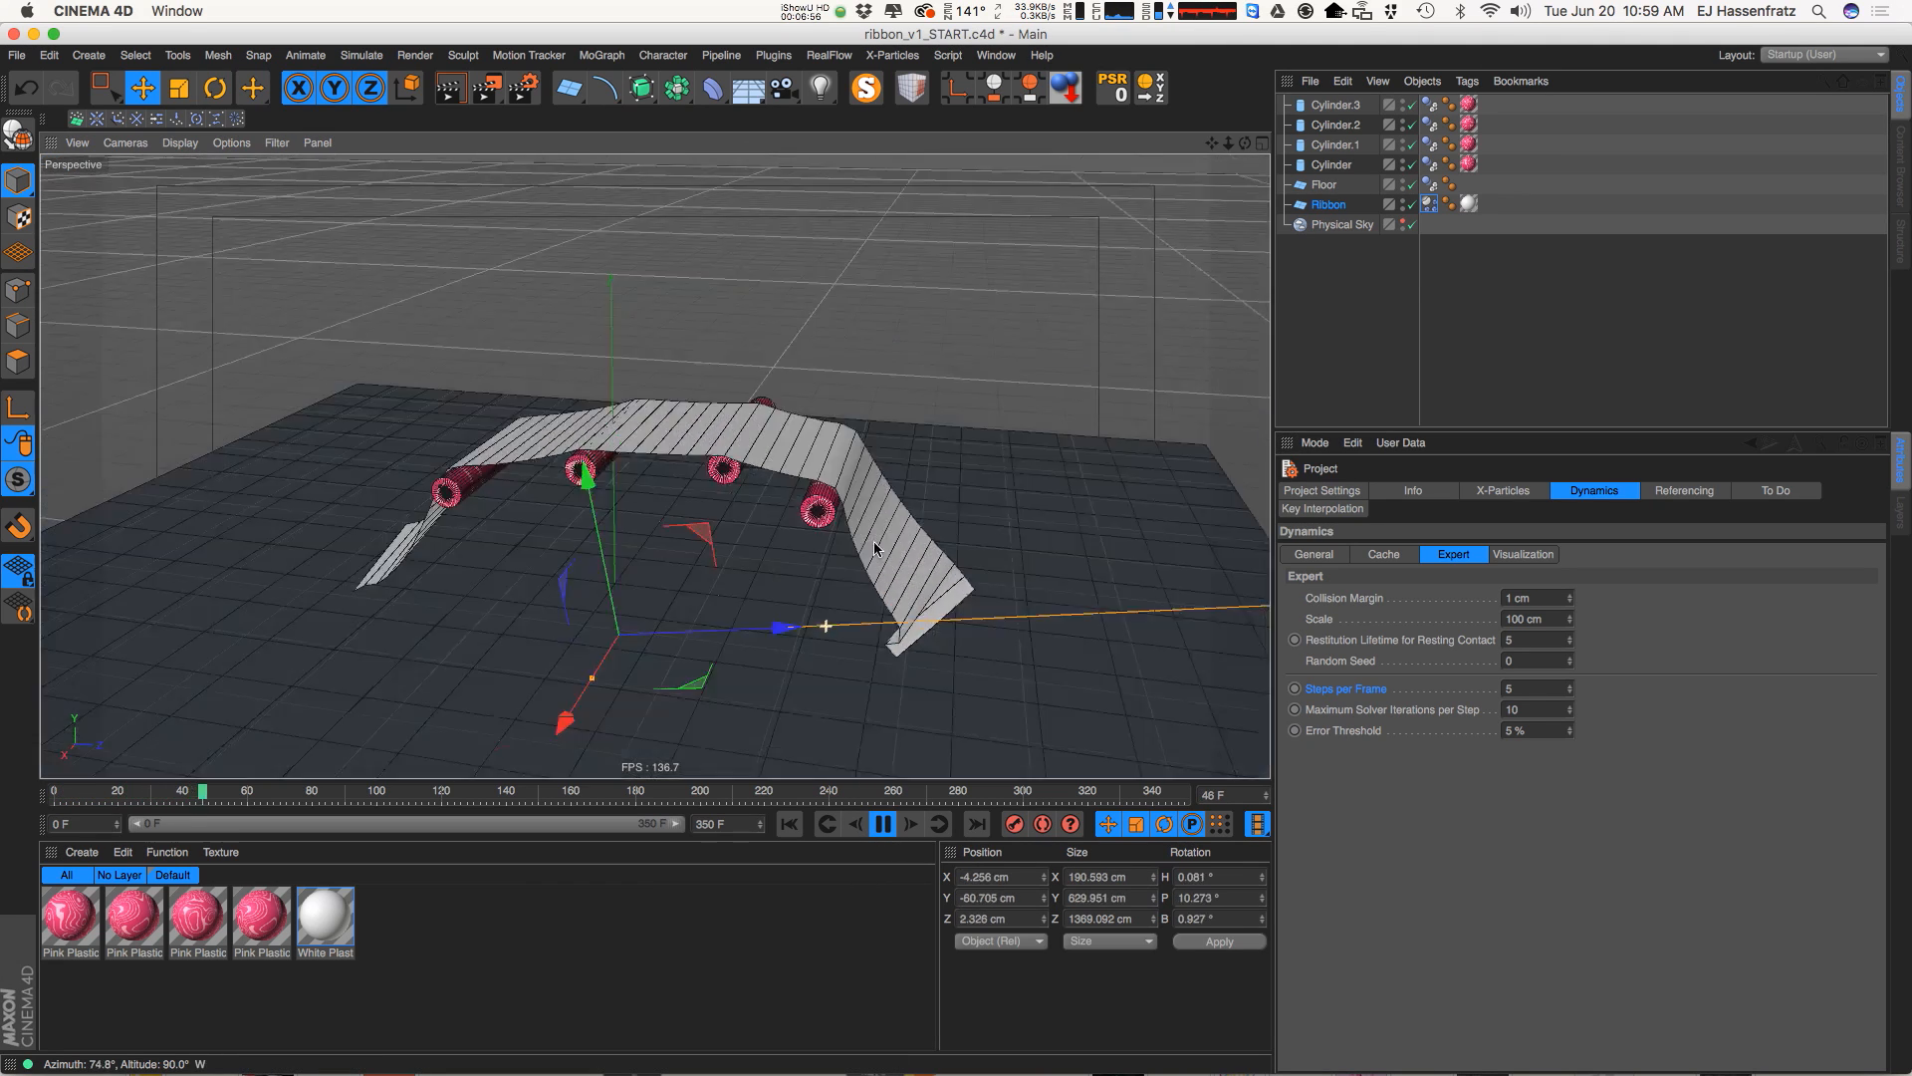
left_click_drag(875, 549, 892, 438, "alt")
mouse_move(790, 625)
left_mouse_down("alt")
mouse_move(824, 632)
mouse_move(939, 469)
mouse_move(909, 470)
mouse_move(738, 594)
mouse_move(787, 617)
left_mouse_up("alt")
left_click(882, 824)
left_click(790, 825)
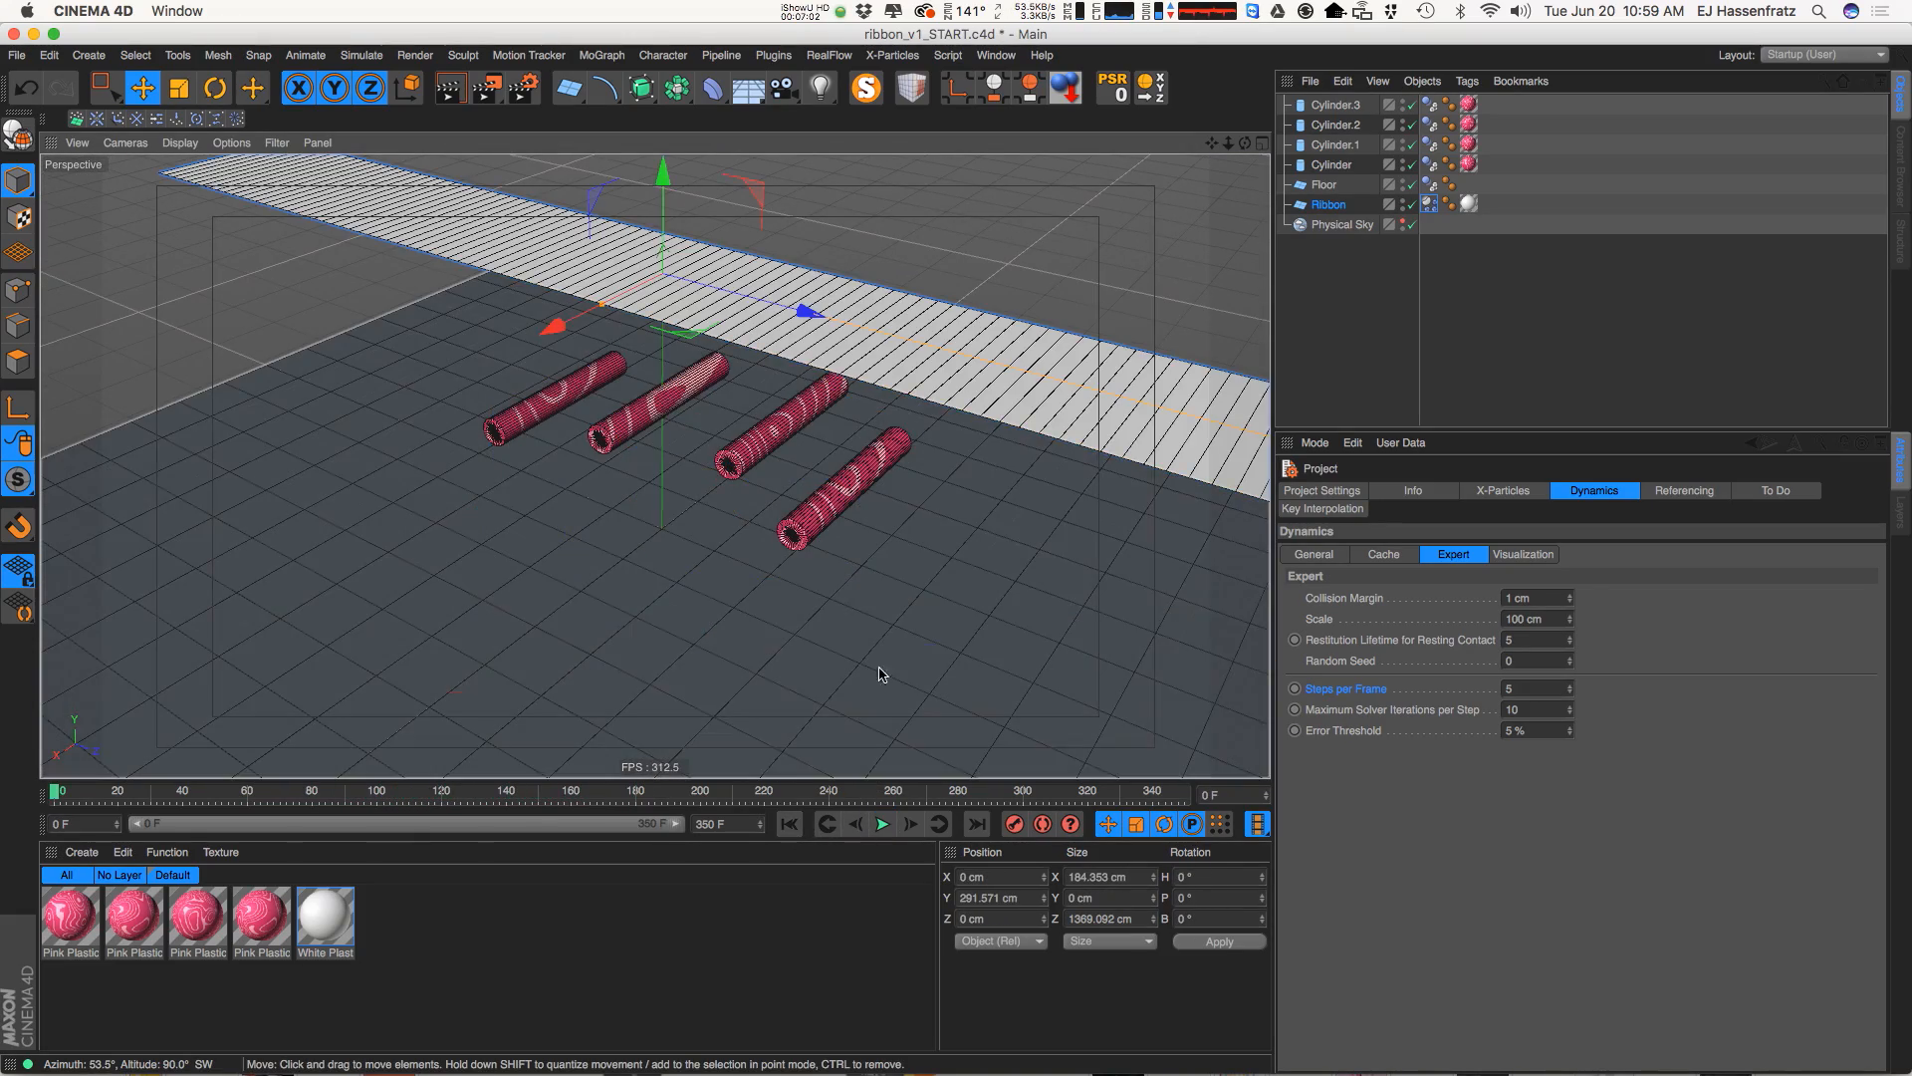
Set the project's Steps per Frame and Maximum Solver Iterations per Step to 30, and play the simulation to inspect the ribbon's folds
double_click(1535, 691)
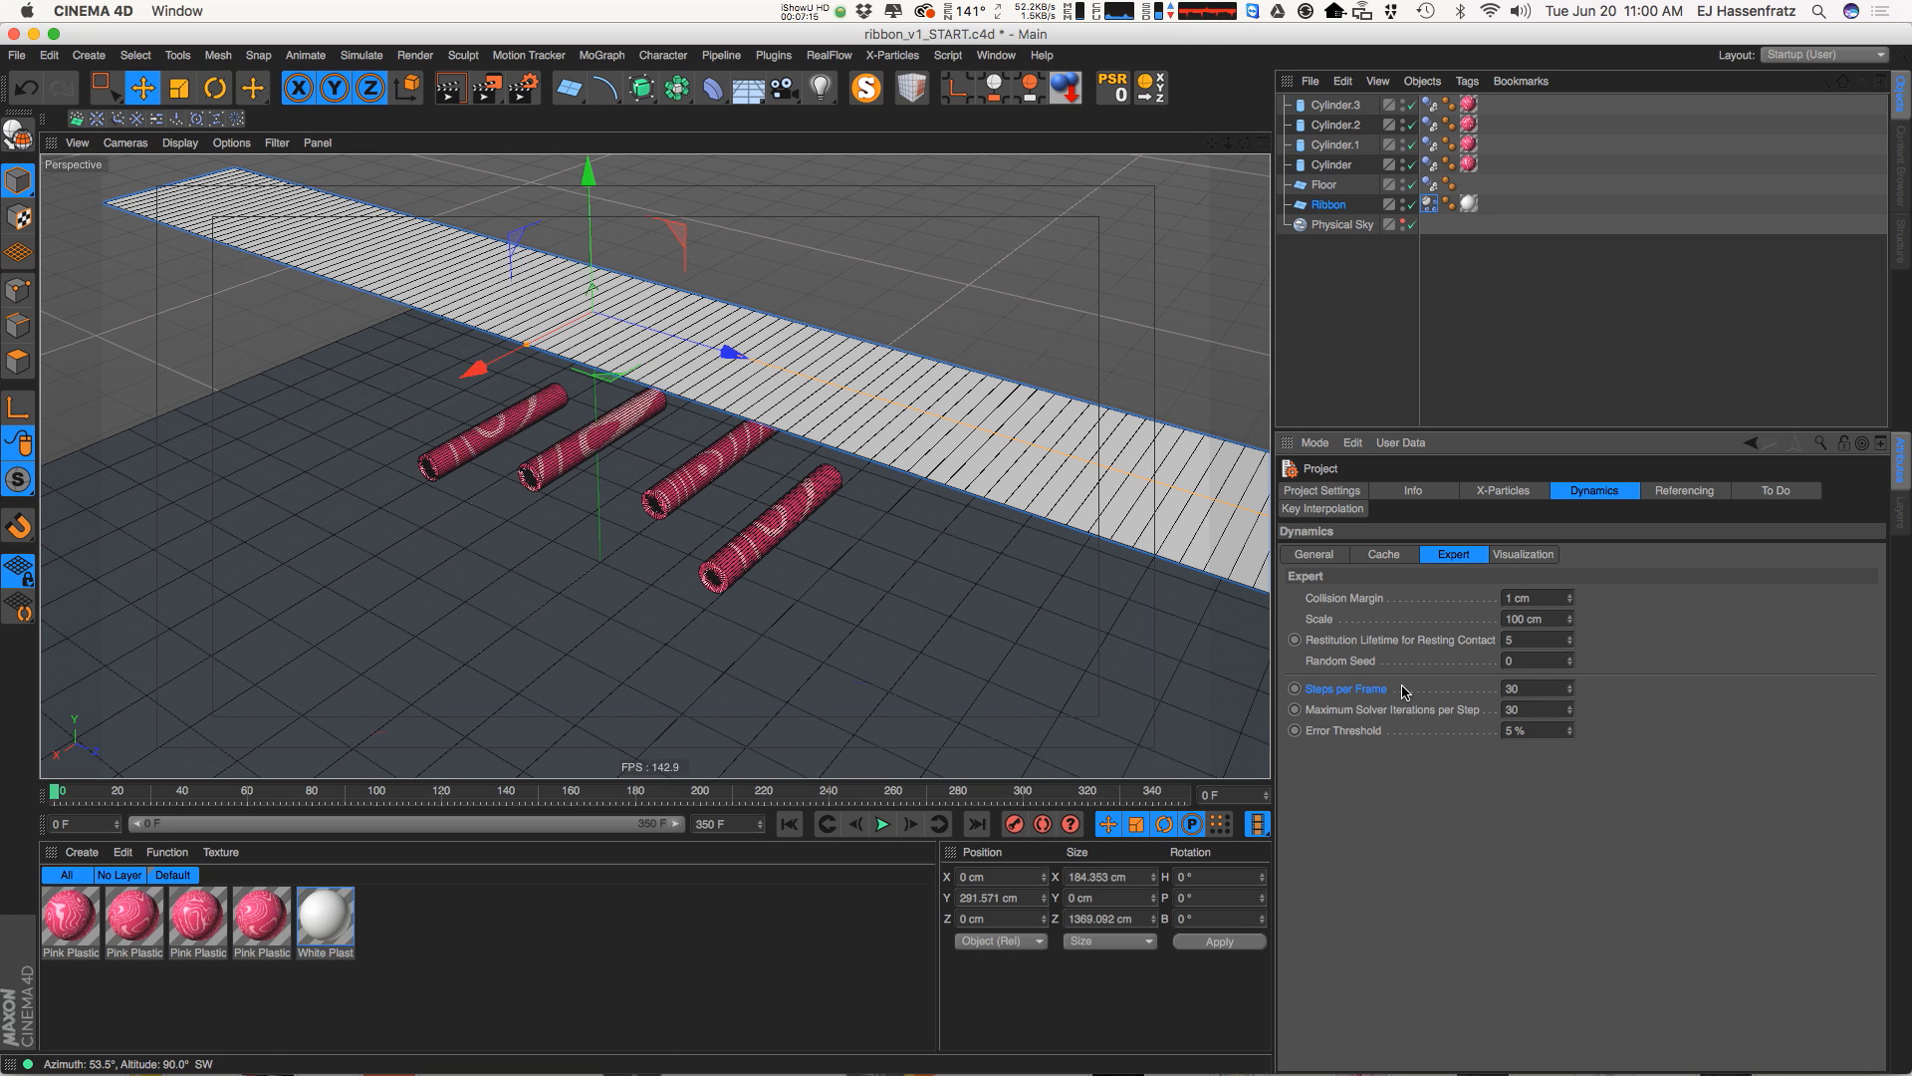
left_click(883, 833)
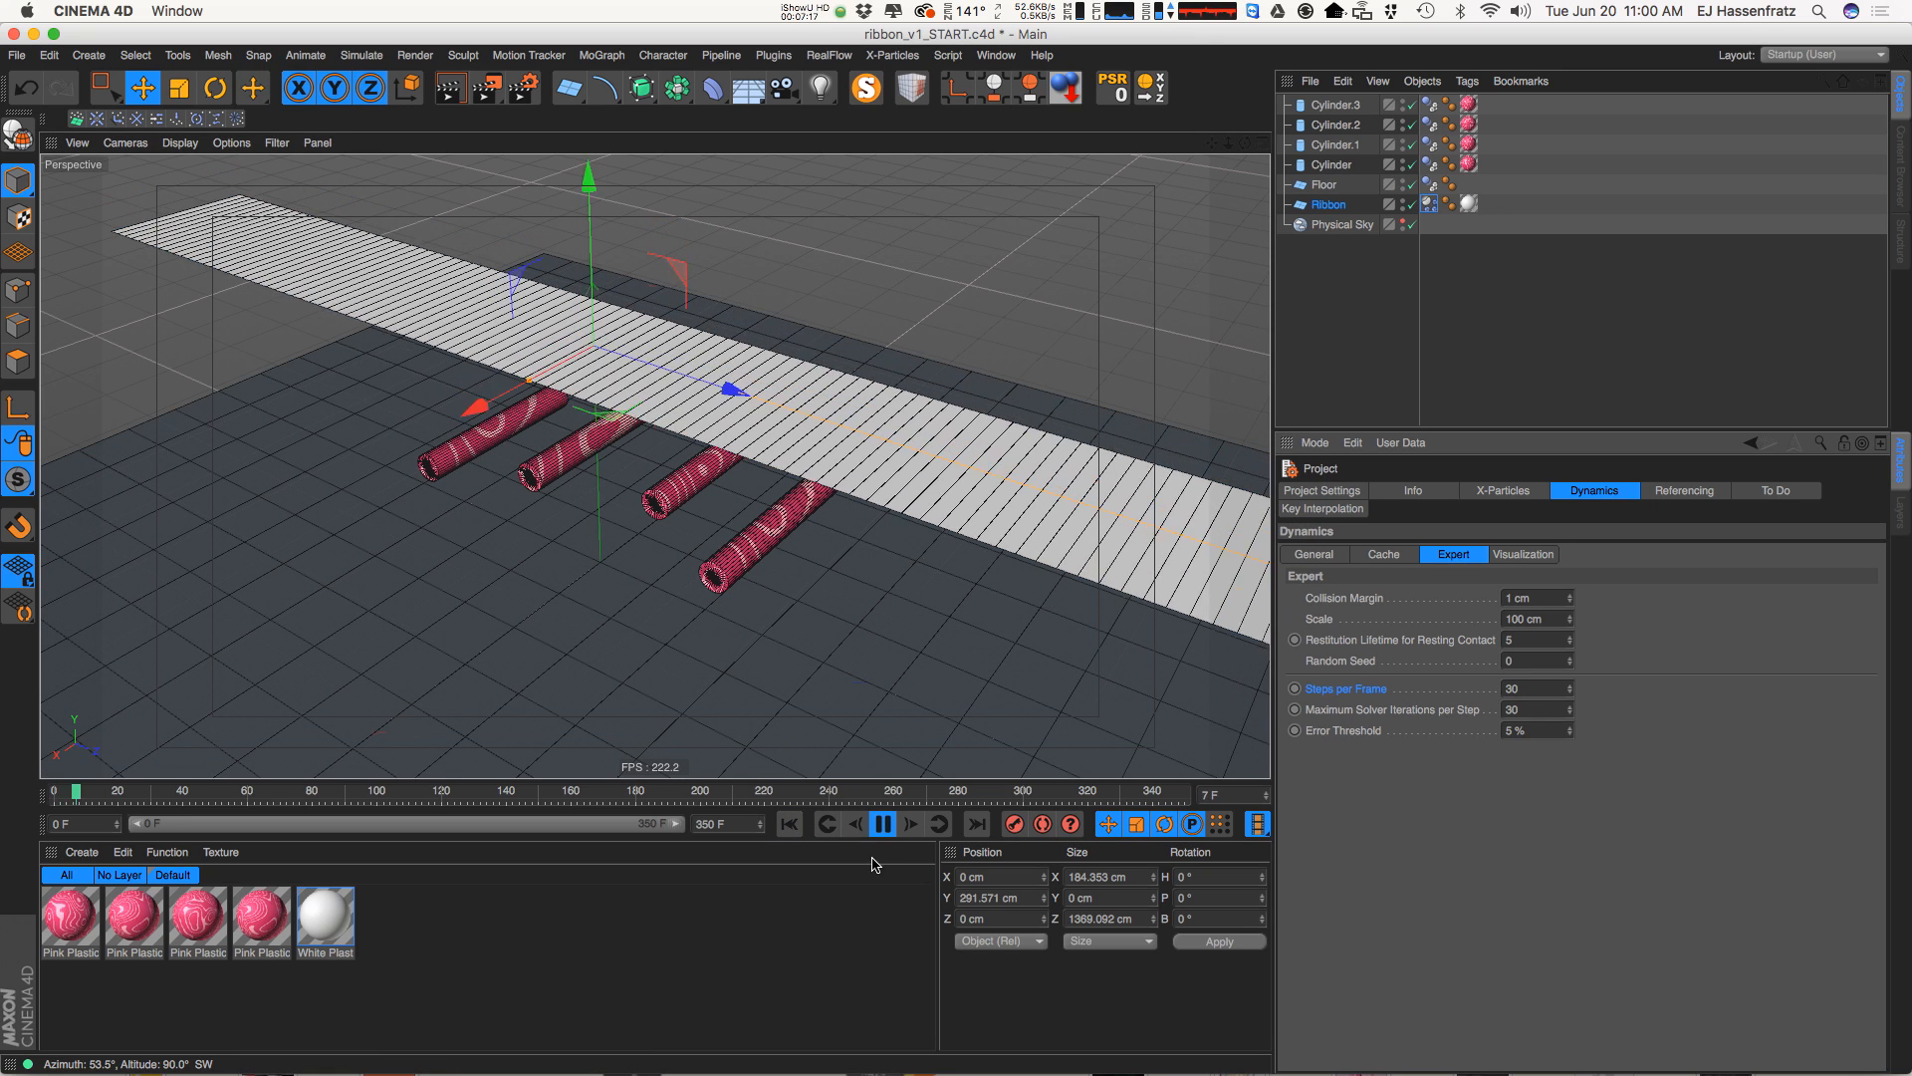
left_click_drag(743, 592, 886, 547, "alt")
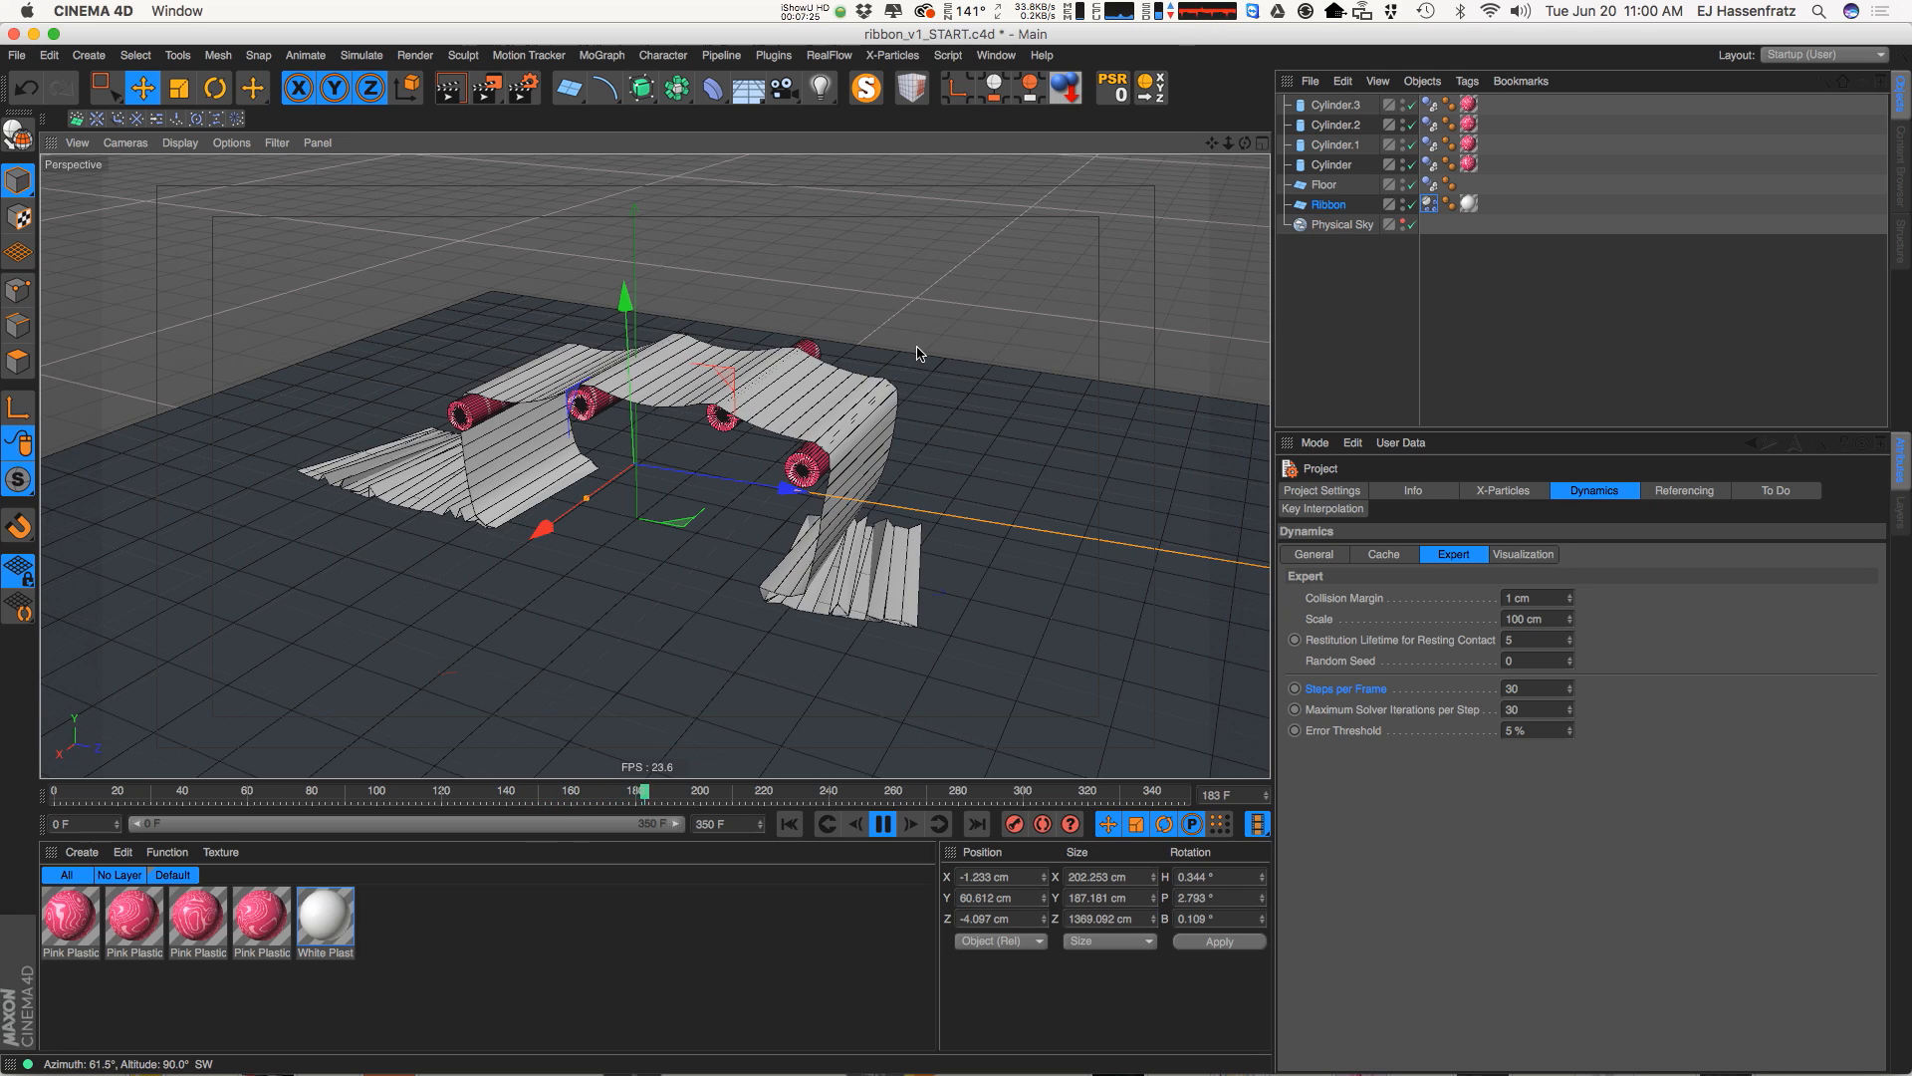
left_click_drag(885, 547, 570, 425, "alt")
right_click_drag(782, 413, 855, 417, "alt")
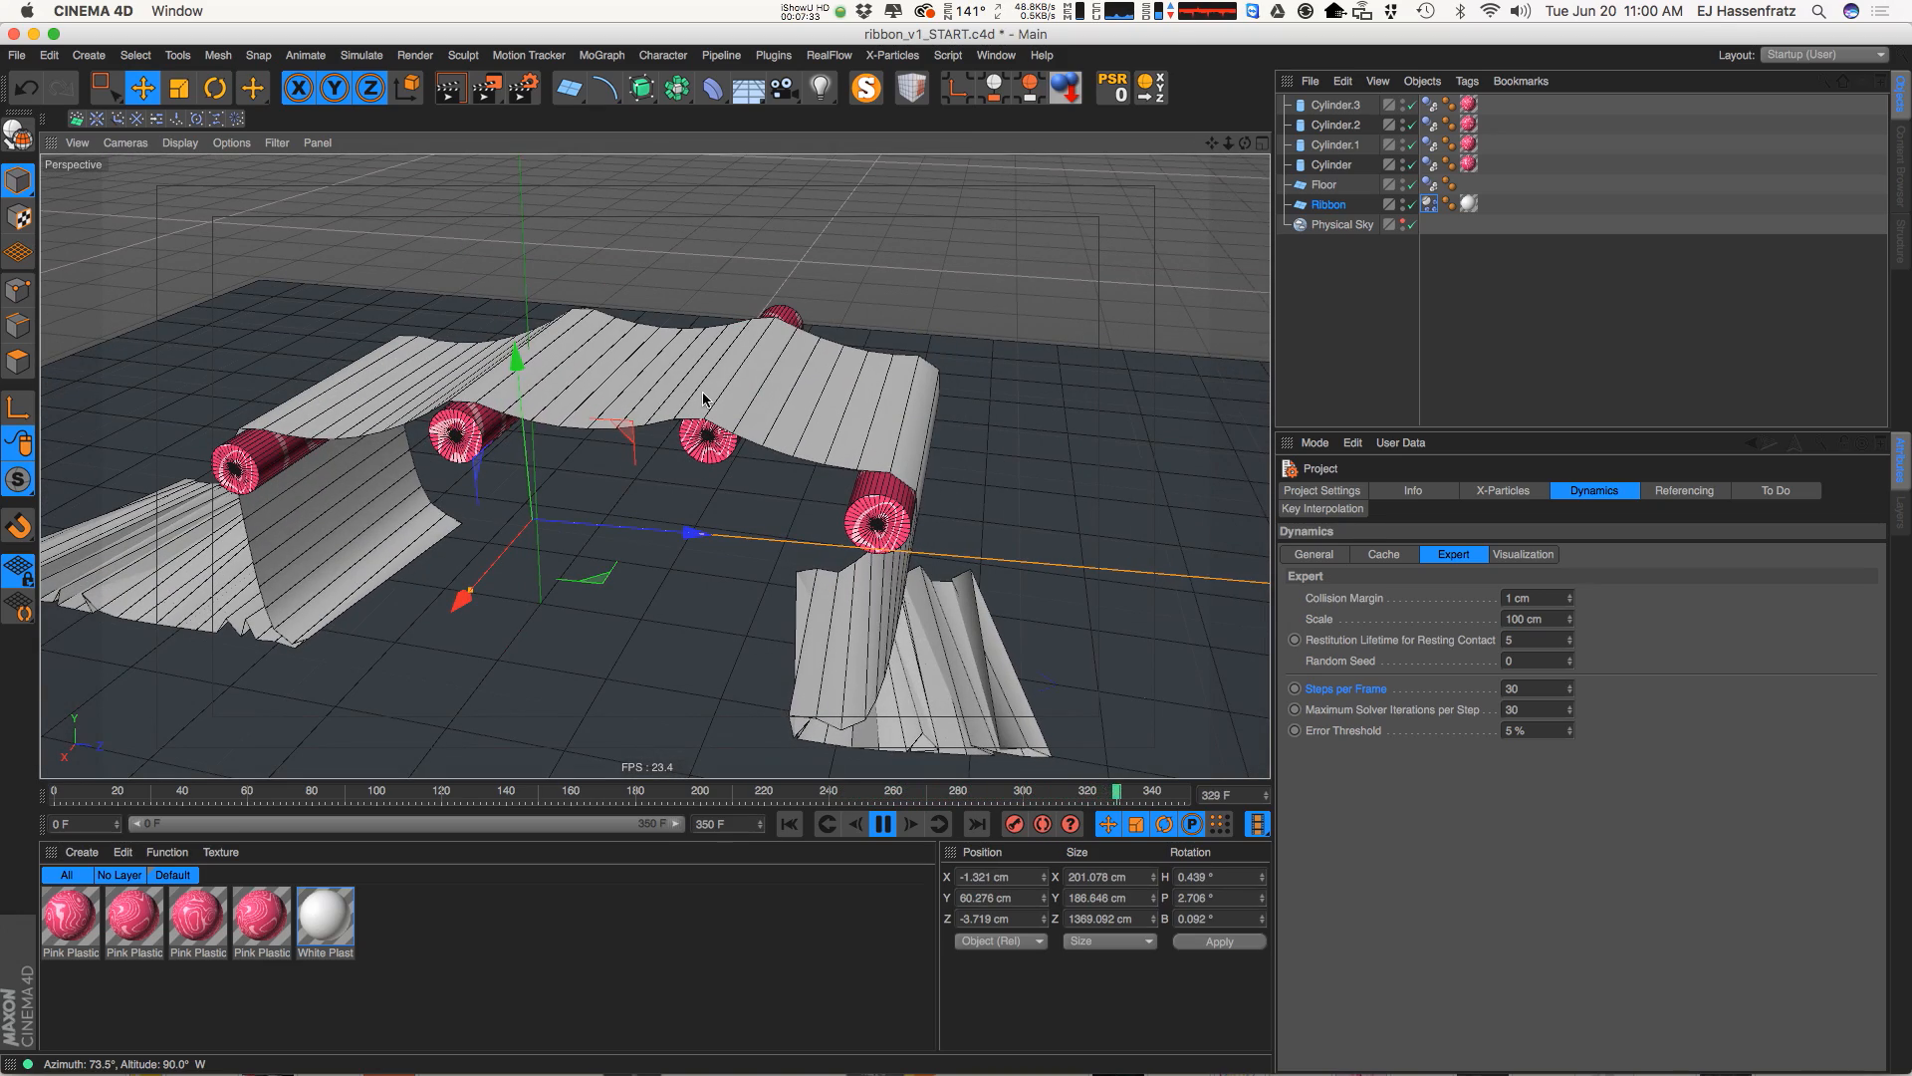
left_click_drag(770, 424, 669, 467, "alt")
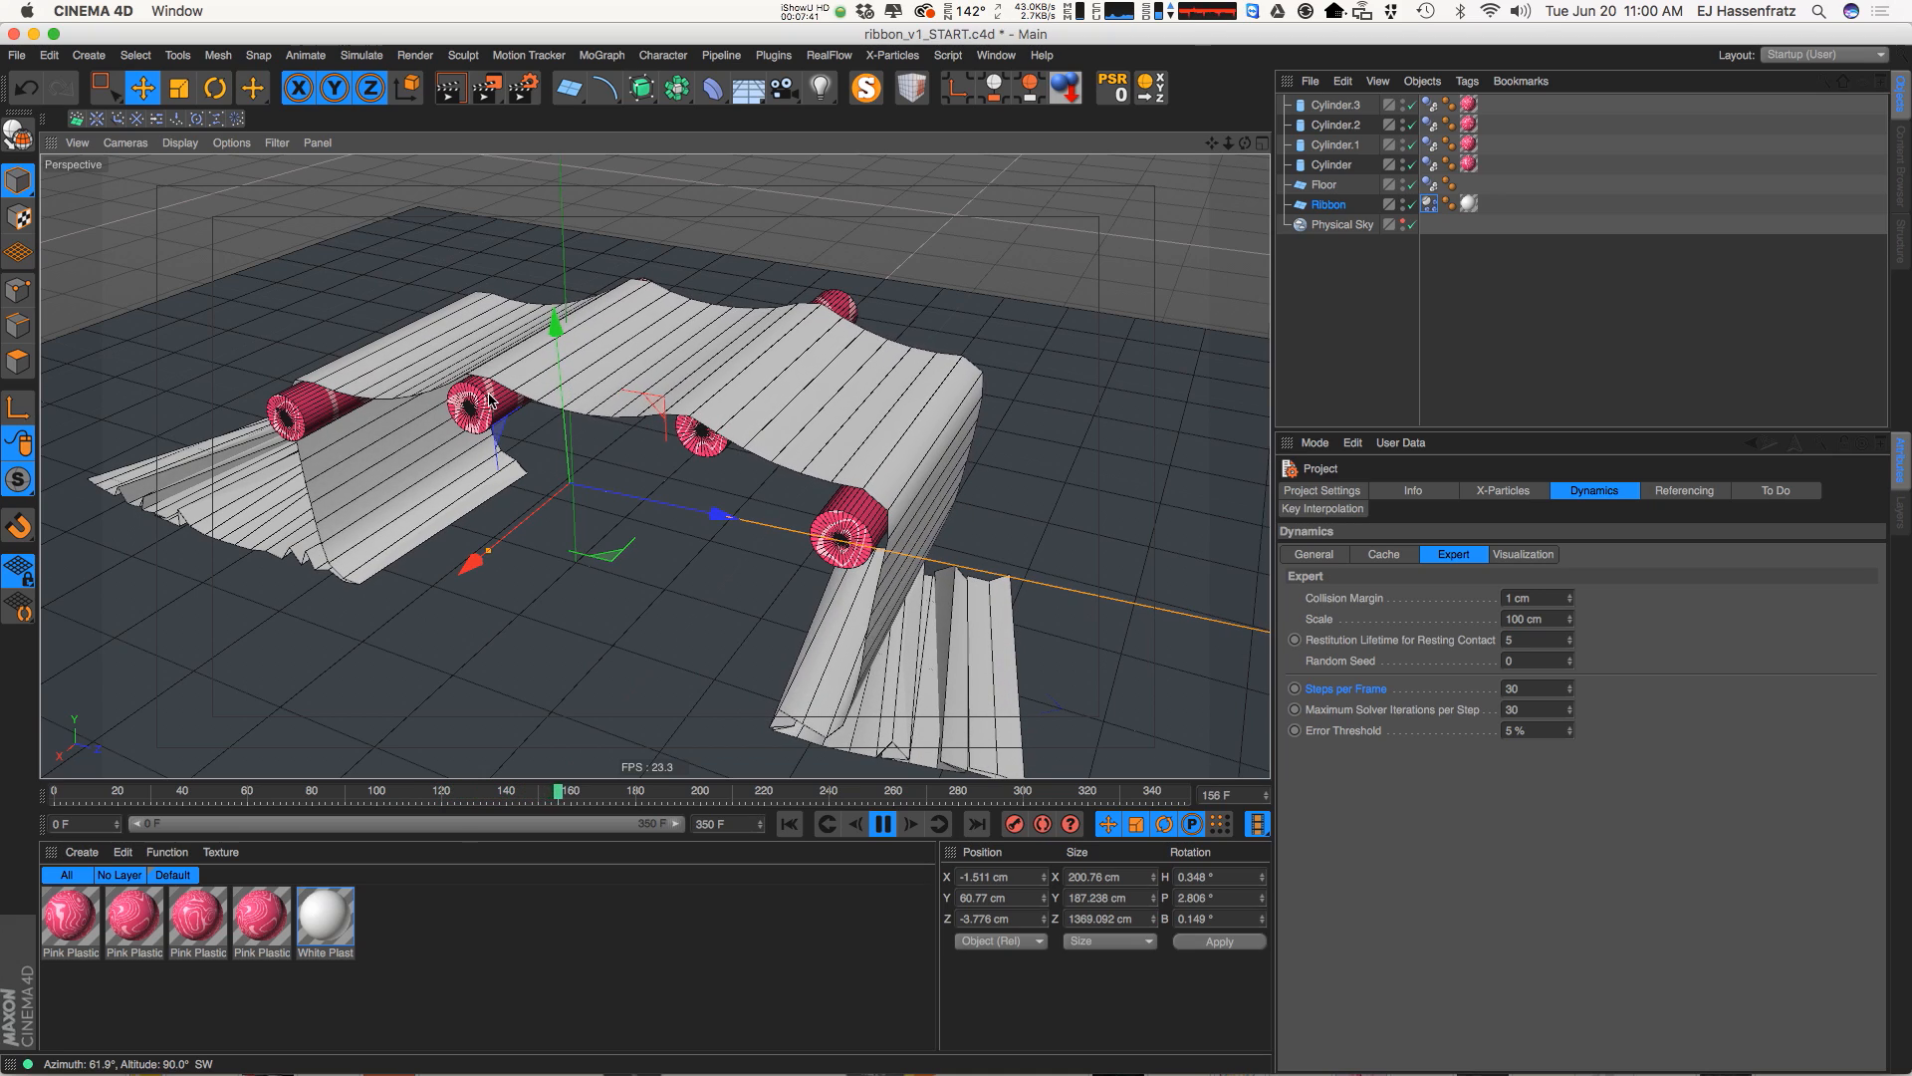
Set the Structural spring of the Ribbon's soft body tag to 1 while the simulation plays
left_click(1429, 204)
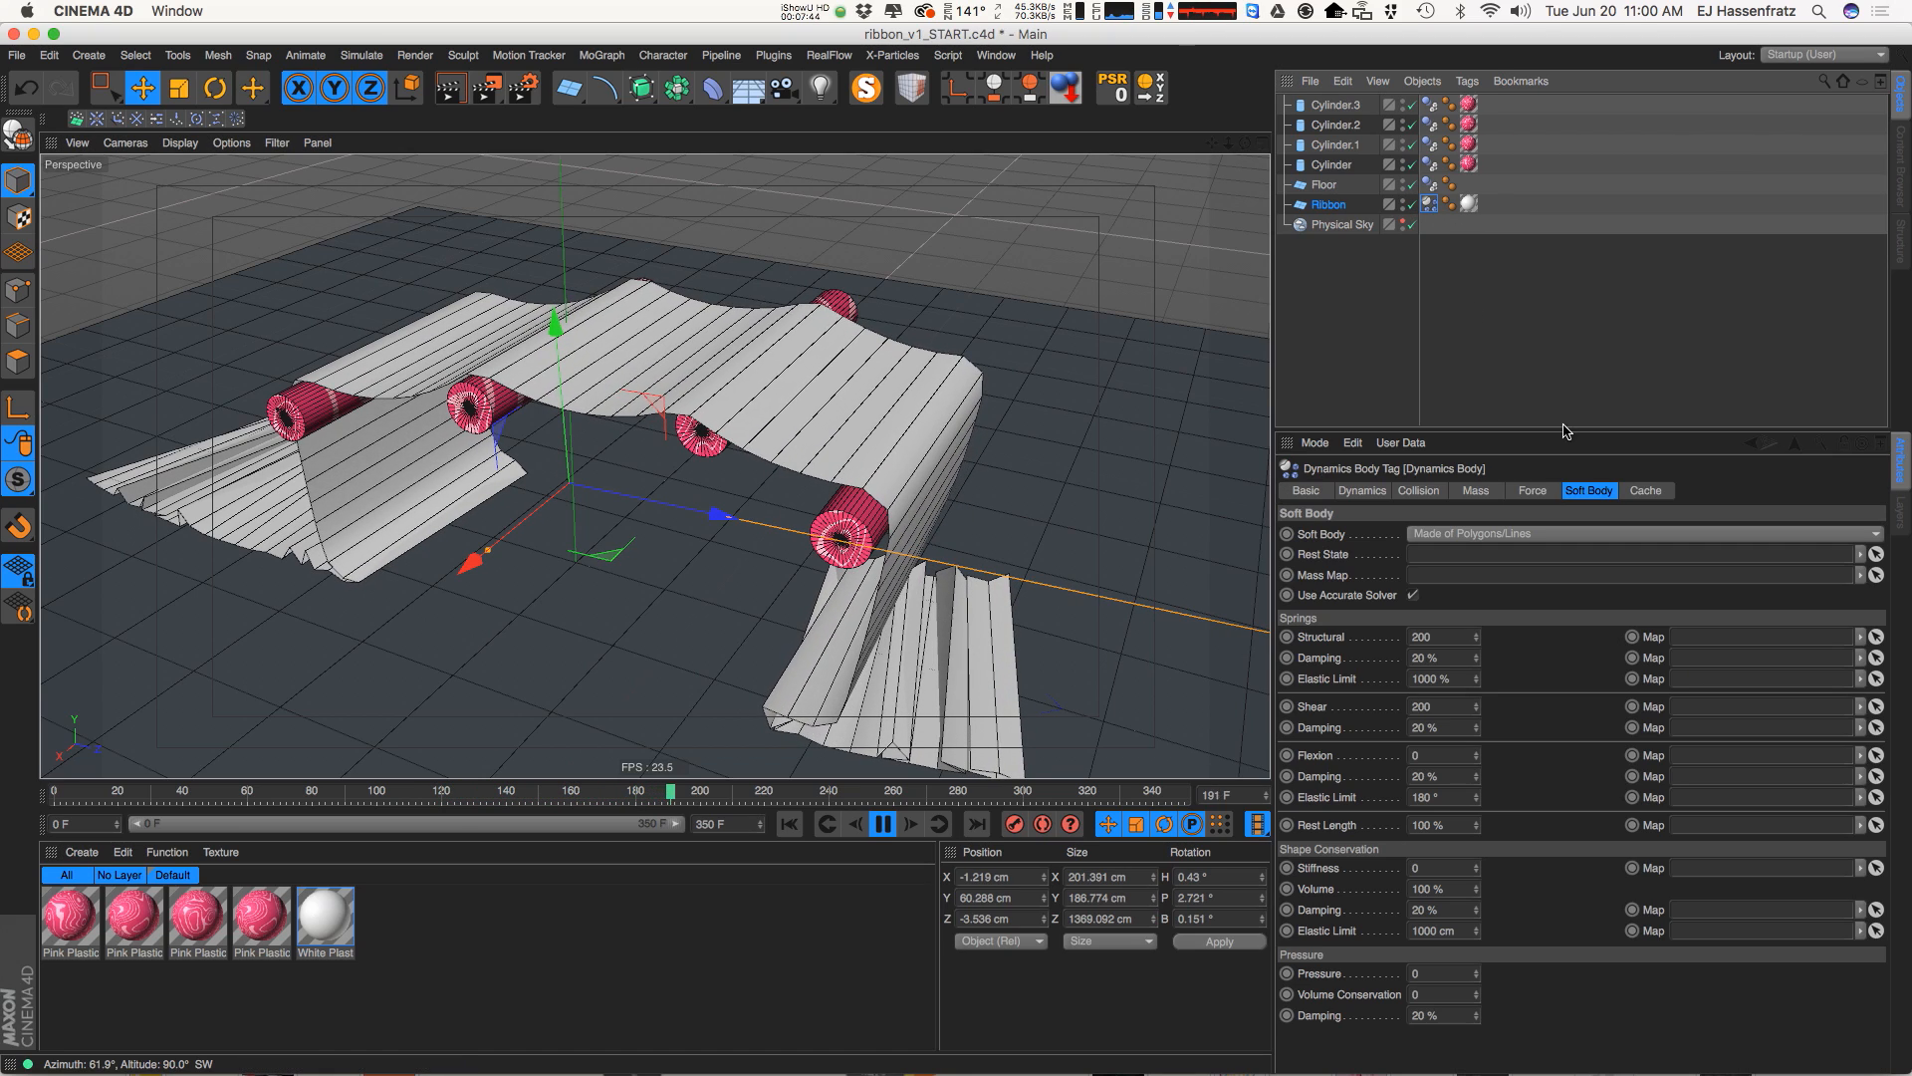
left_click_drag(1440, 659, 1366, 658)
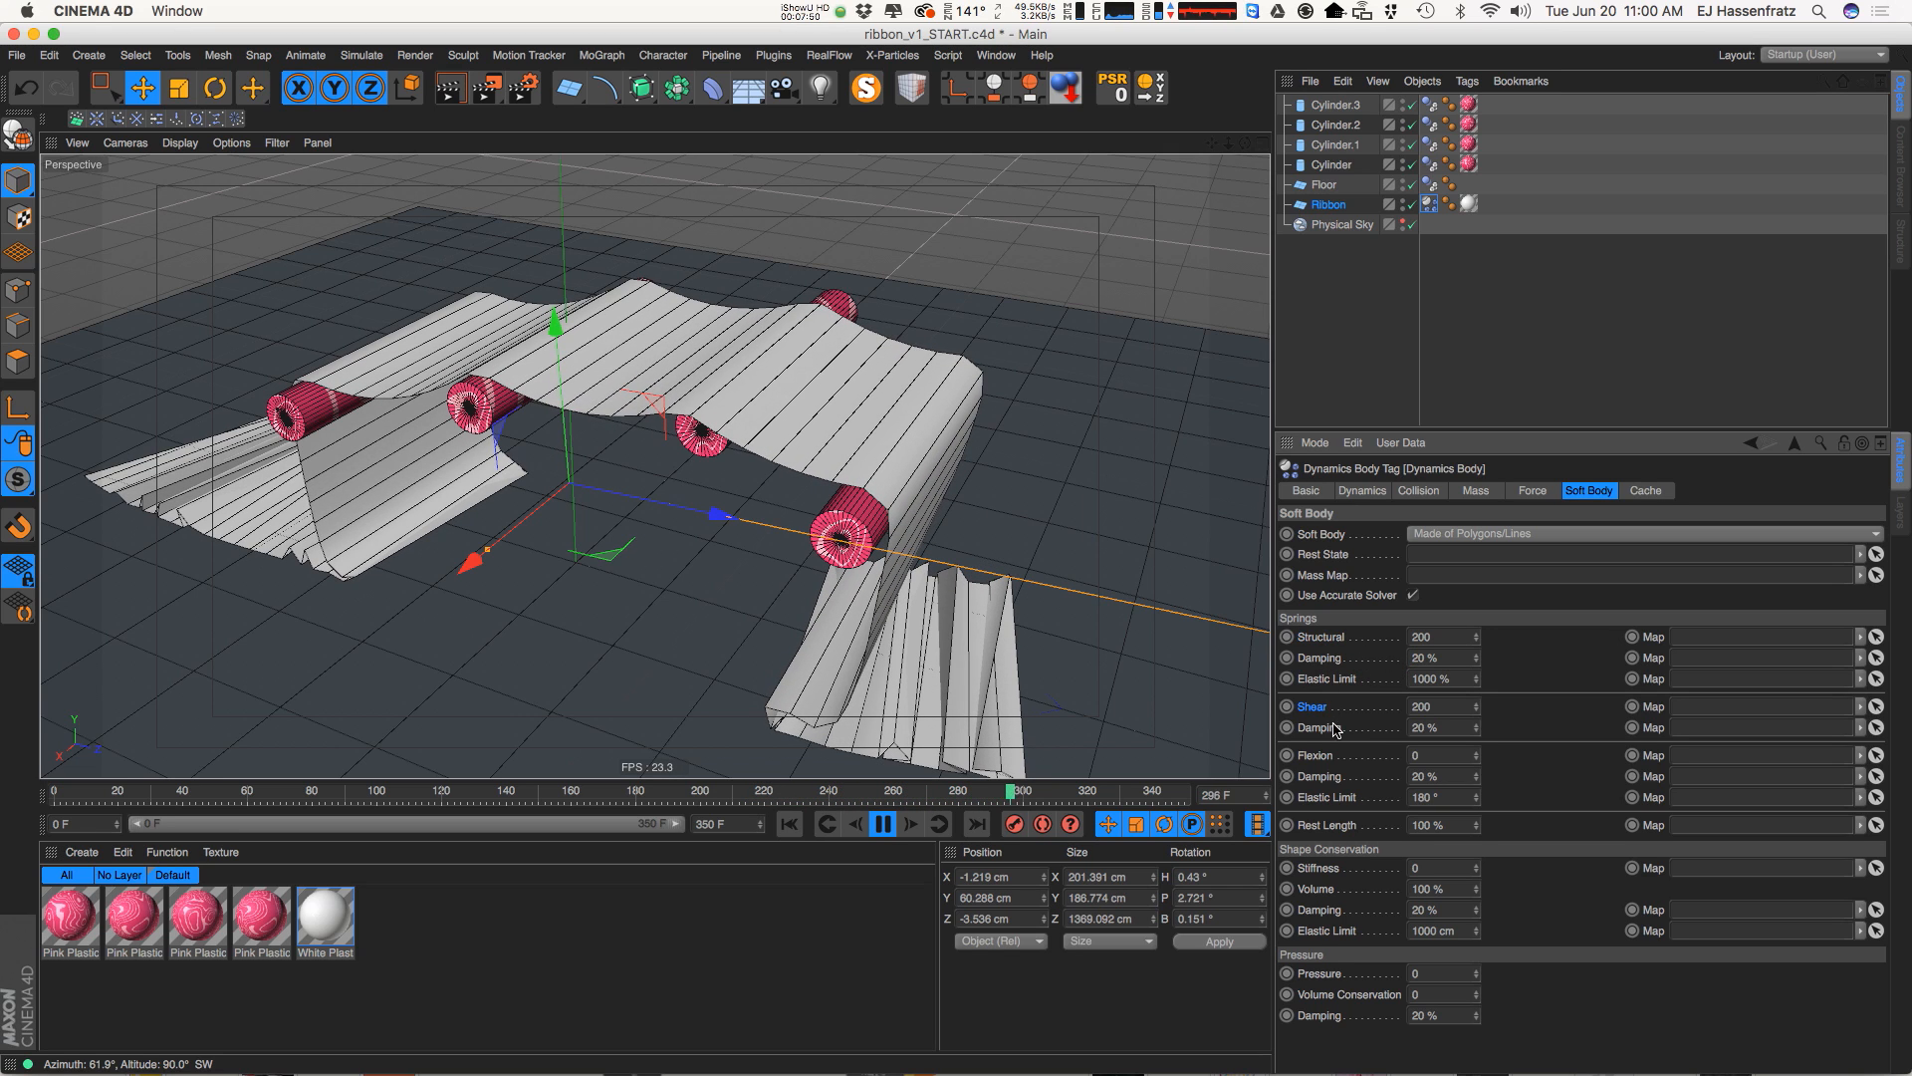
left_click_drag(1046, 653, 1071, 532, "alt")
left_click_drag(1434, 638, 1384, 635)
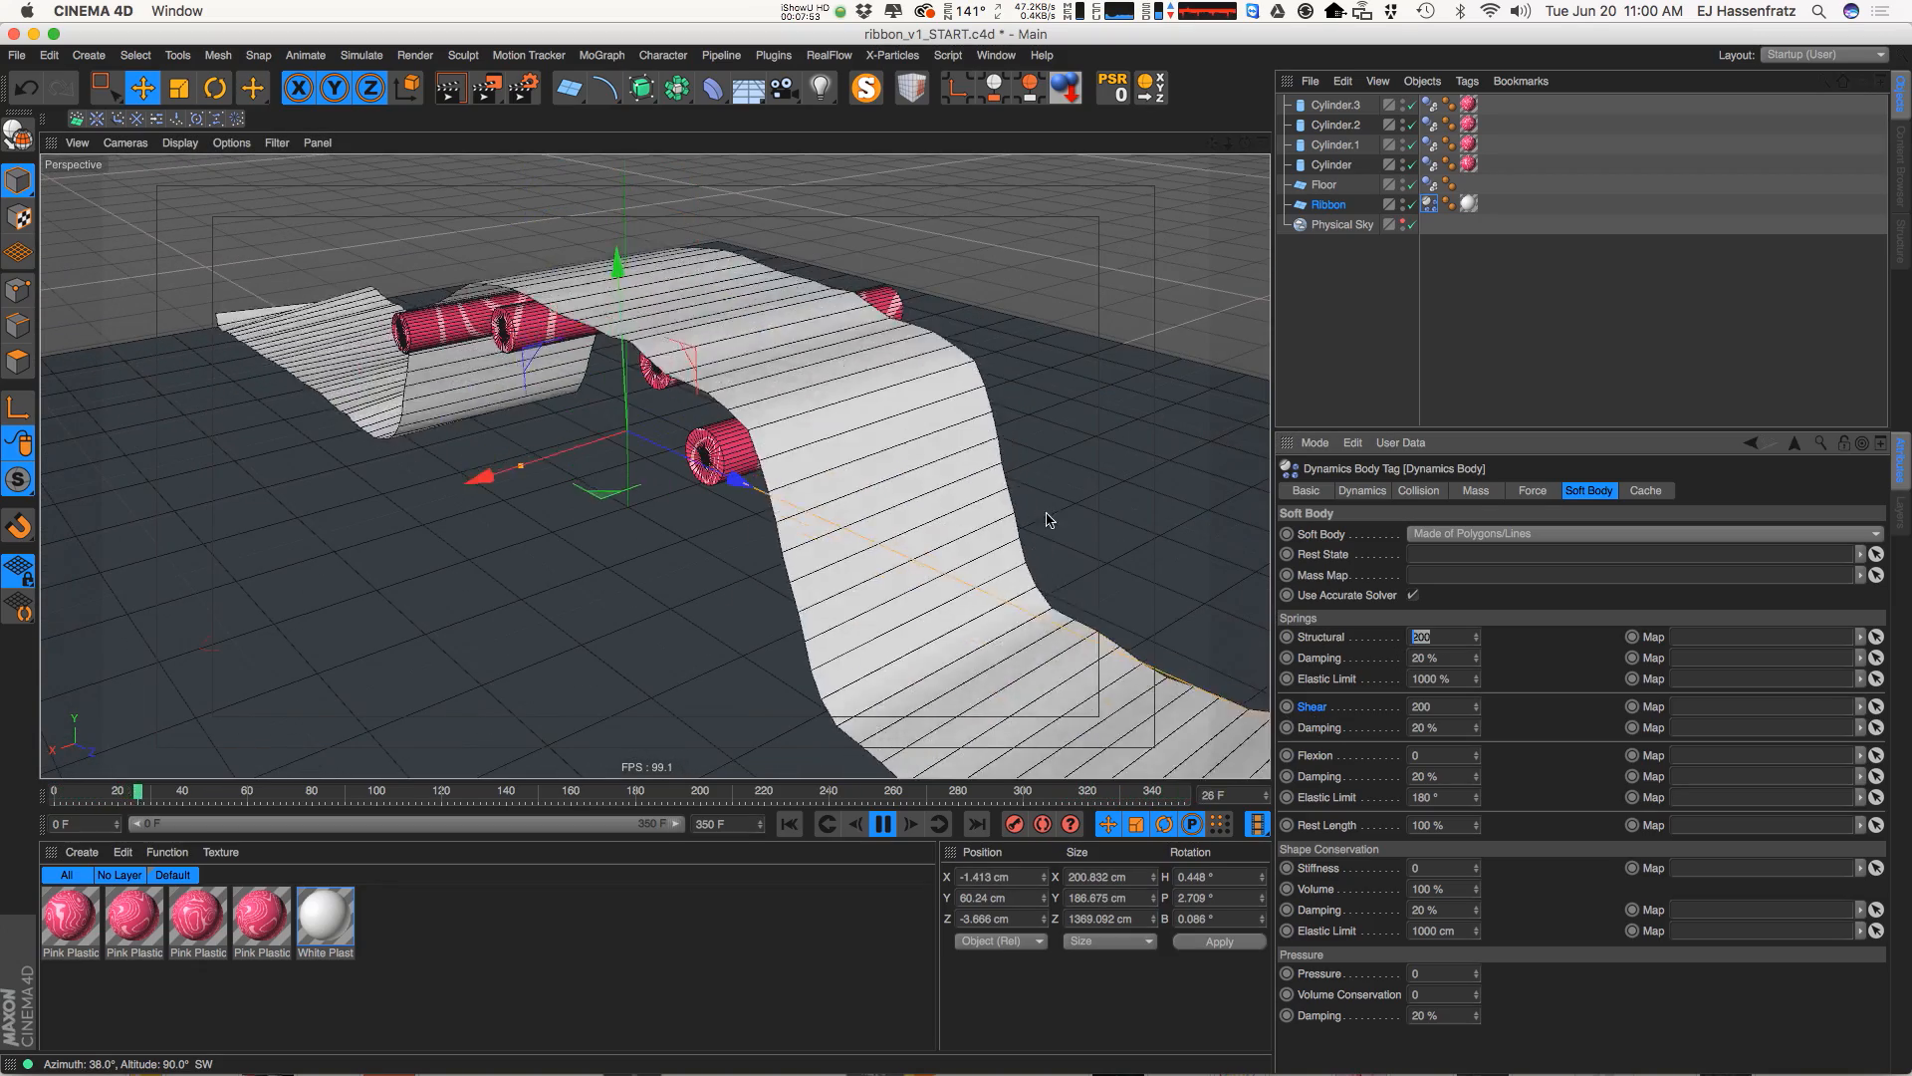
type("1")
key("Return")
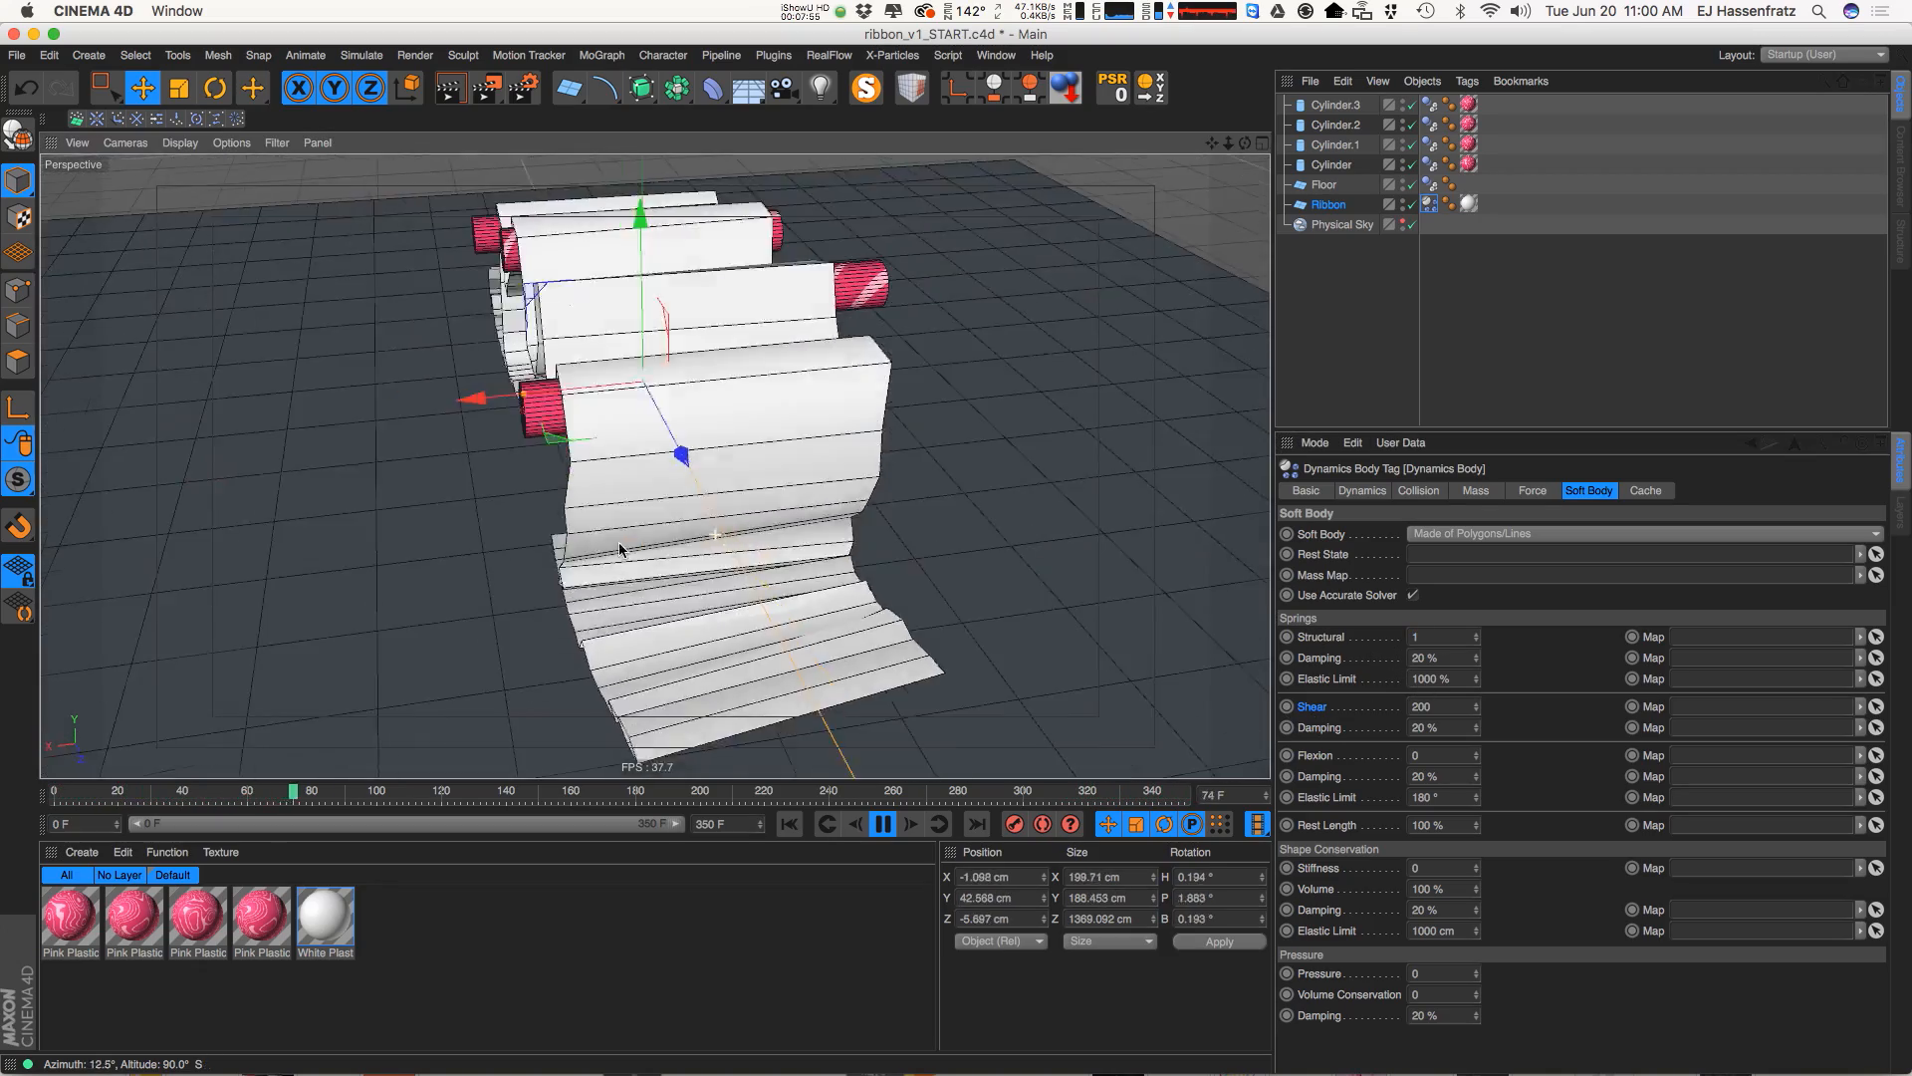
Set the Ribbon's Flexion spring to 50 and restart the playing simulation from the first frame
left_click_drag(649, 561, 775, 510, "alt")
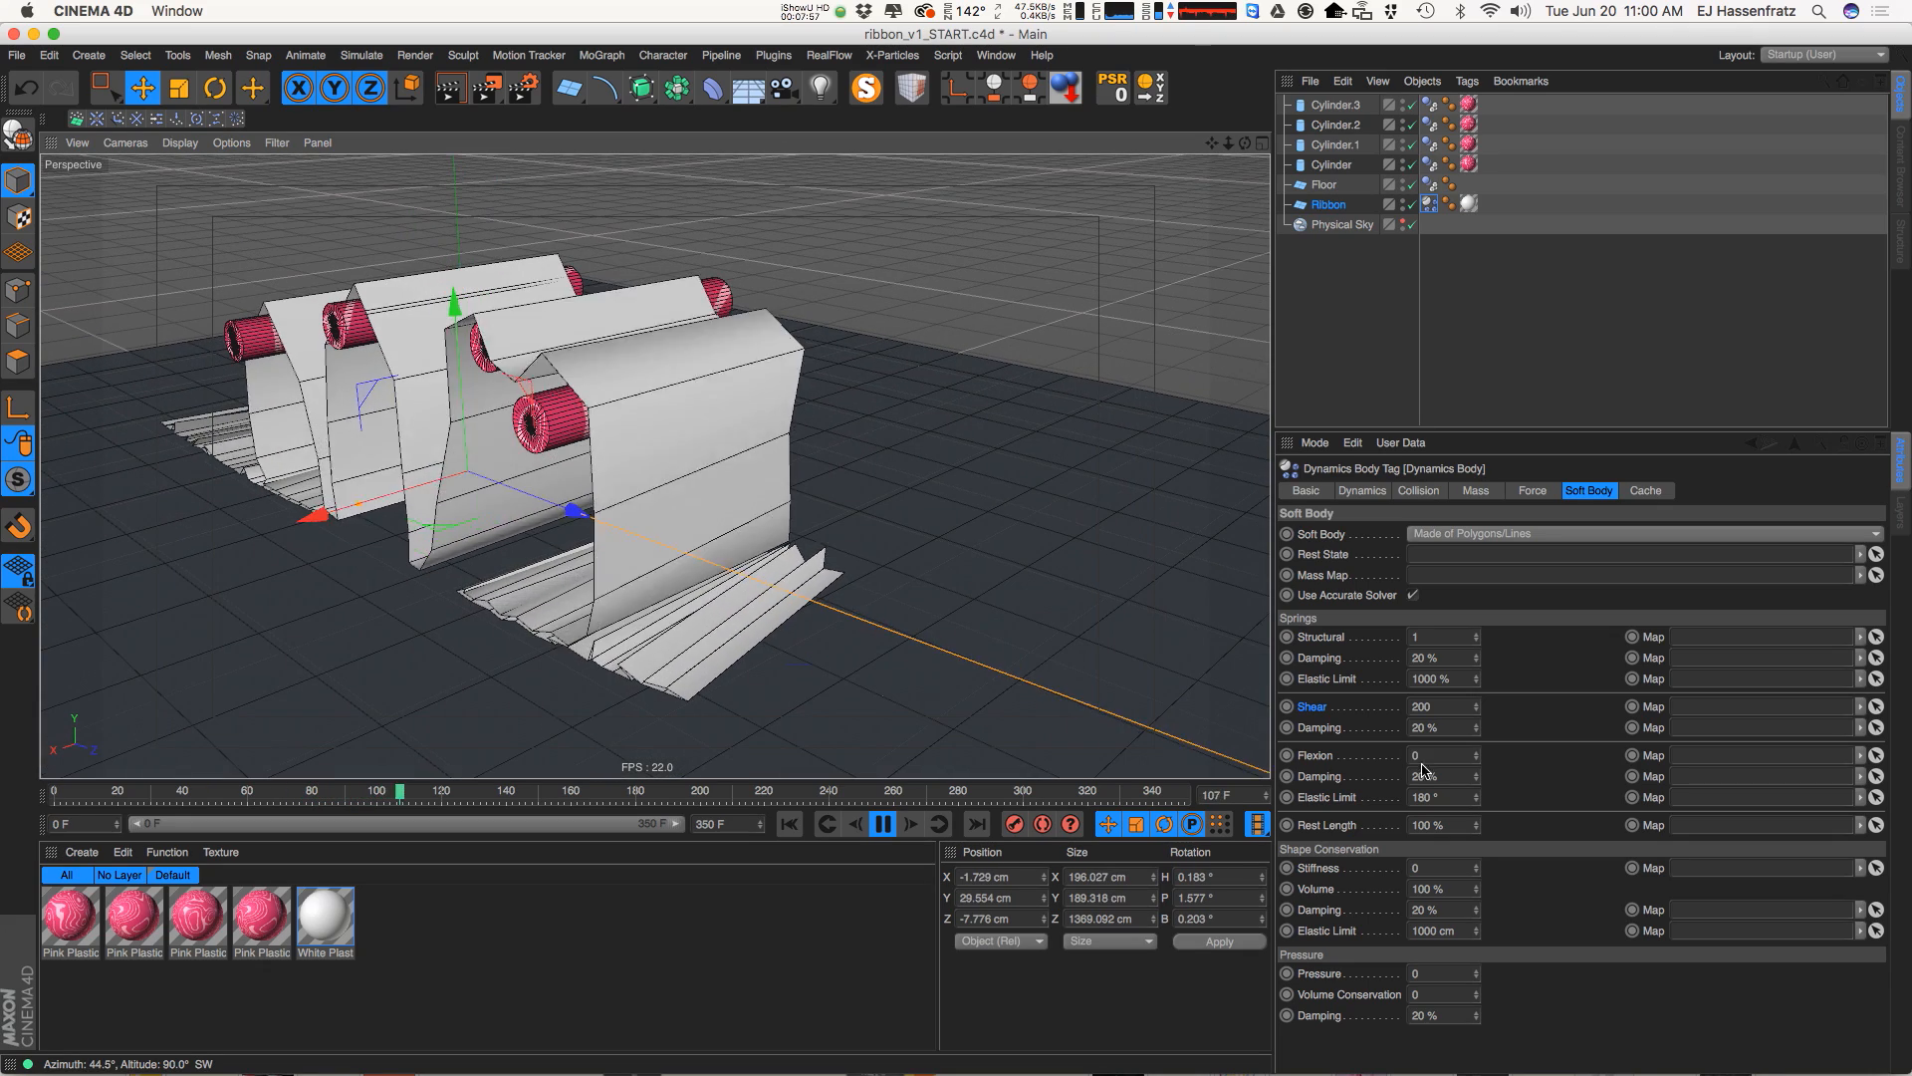
left_click_drag(1434, 755, 1312, 747)
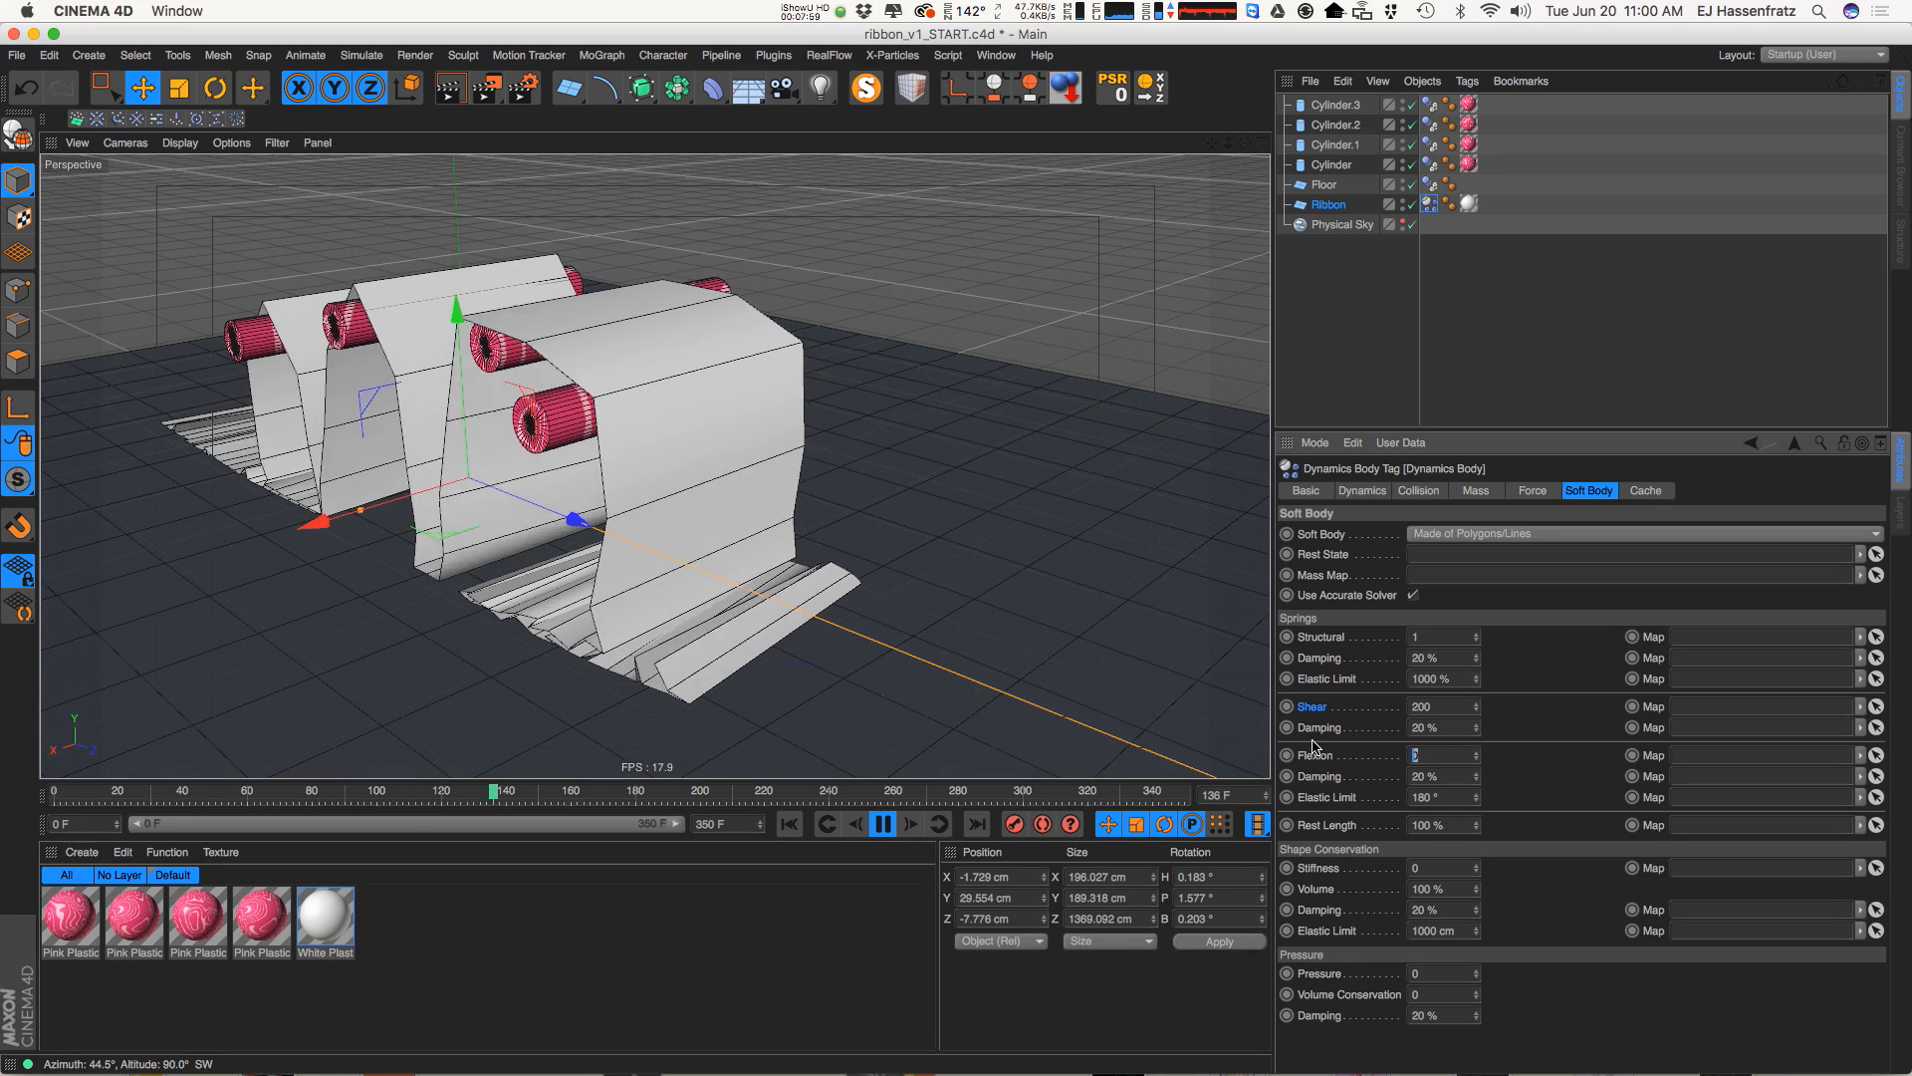
type("50")
key("Return")
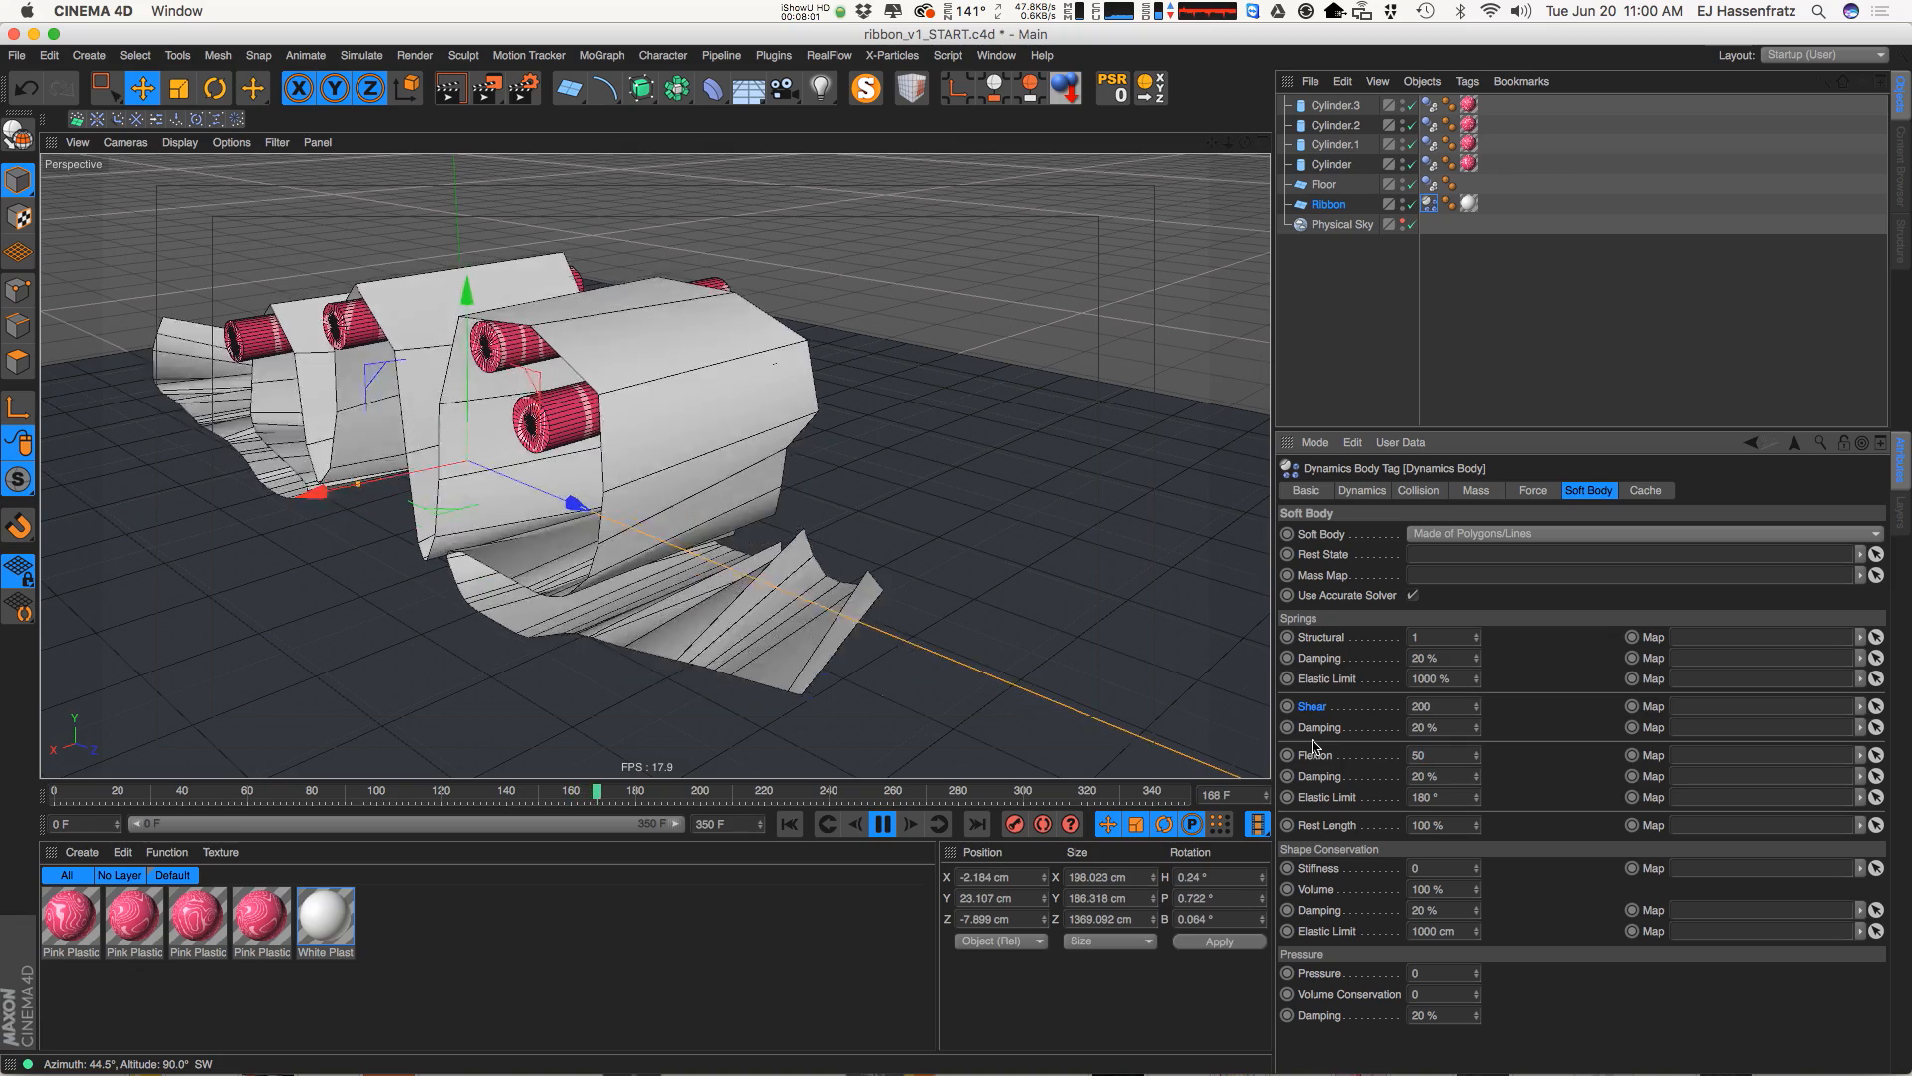
left_click(789, 825)
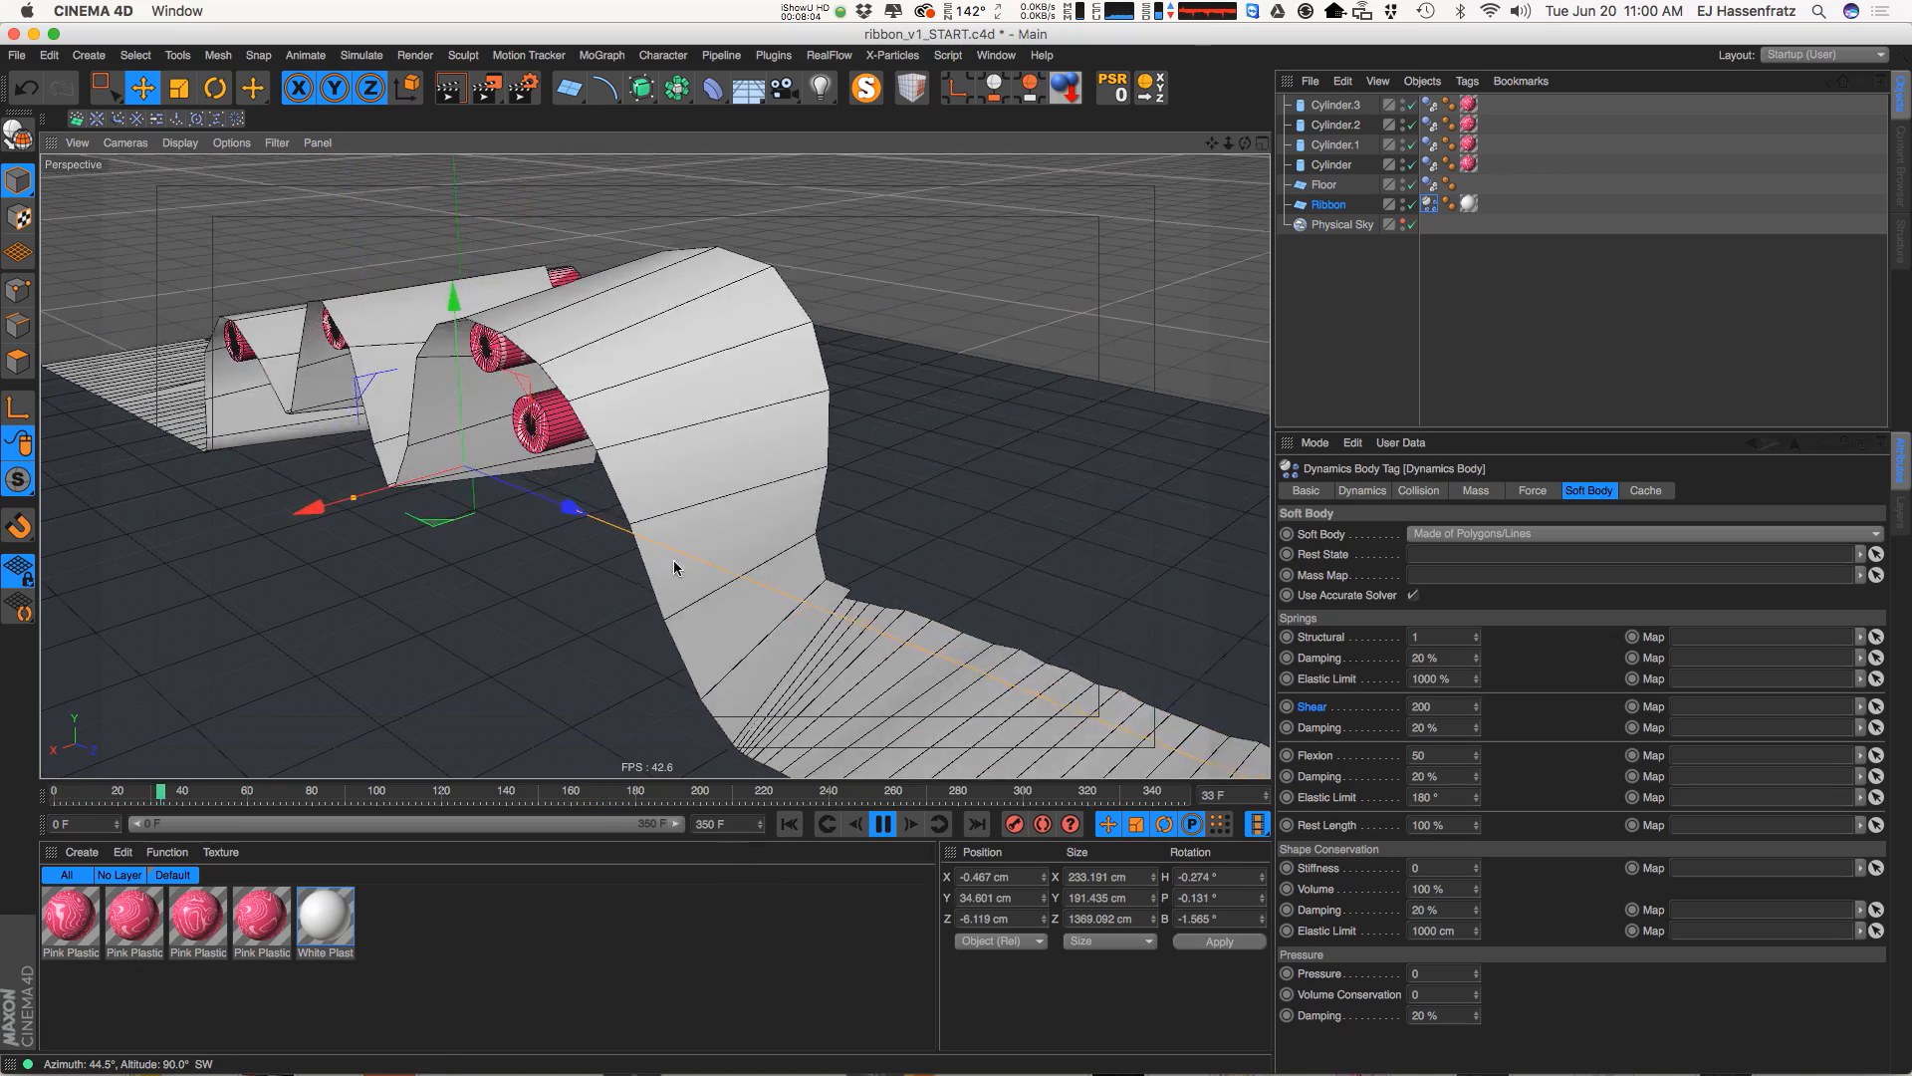
Set the Flexion spring of the Ribbon's soft body tag to 0 while the simulation plays
left_click_drag(673, 559, 555, 559, "alt")
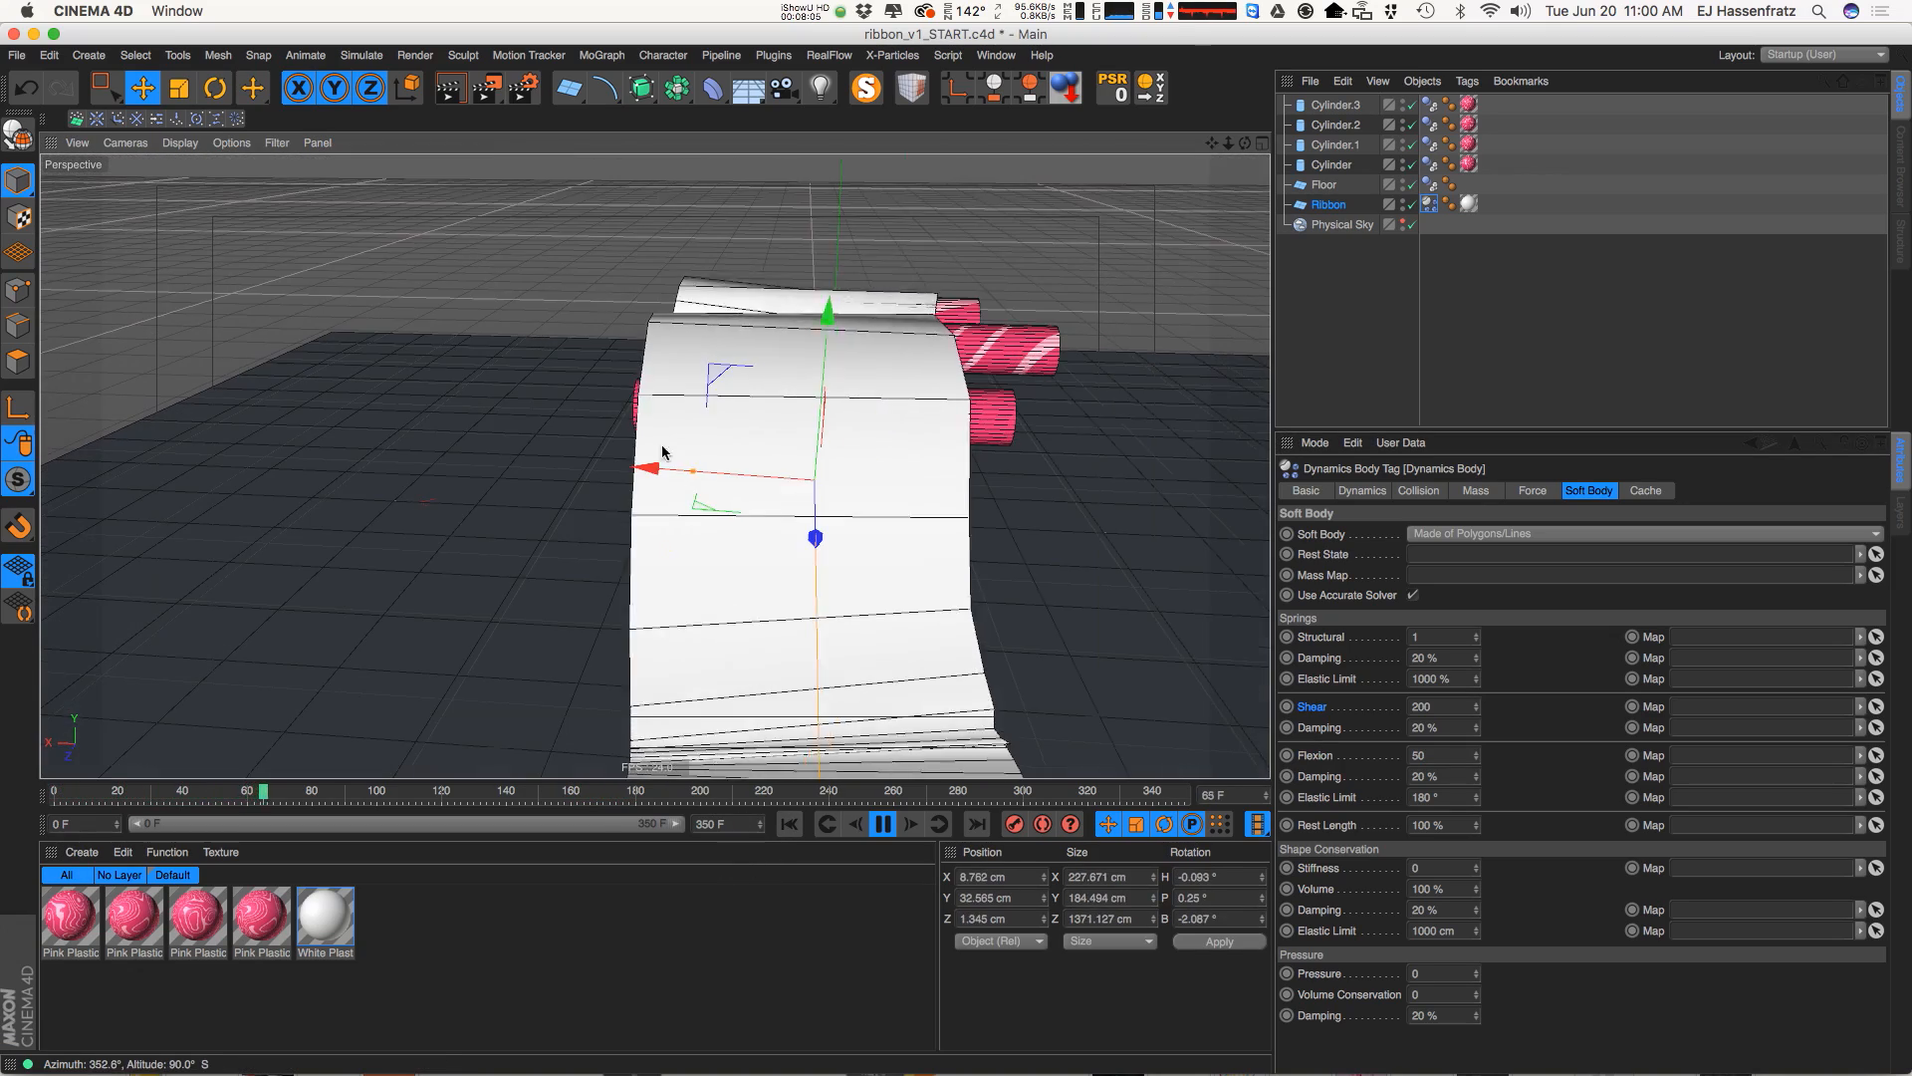
left_click_drag(721, 584, 737, 535, "alt")
left_click_drag(1430, 756, 984, 859)
type("0")
key("Return")
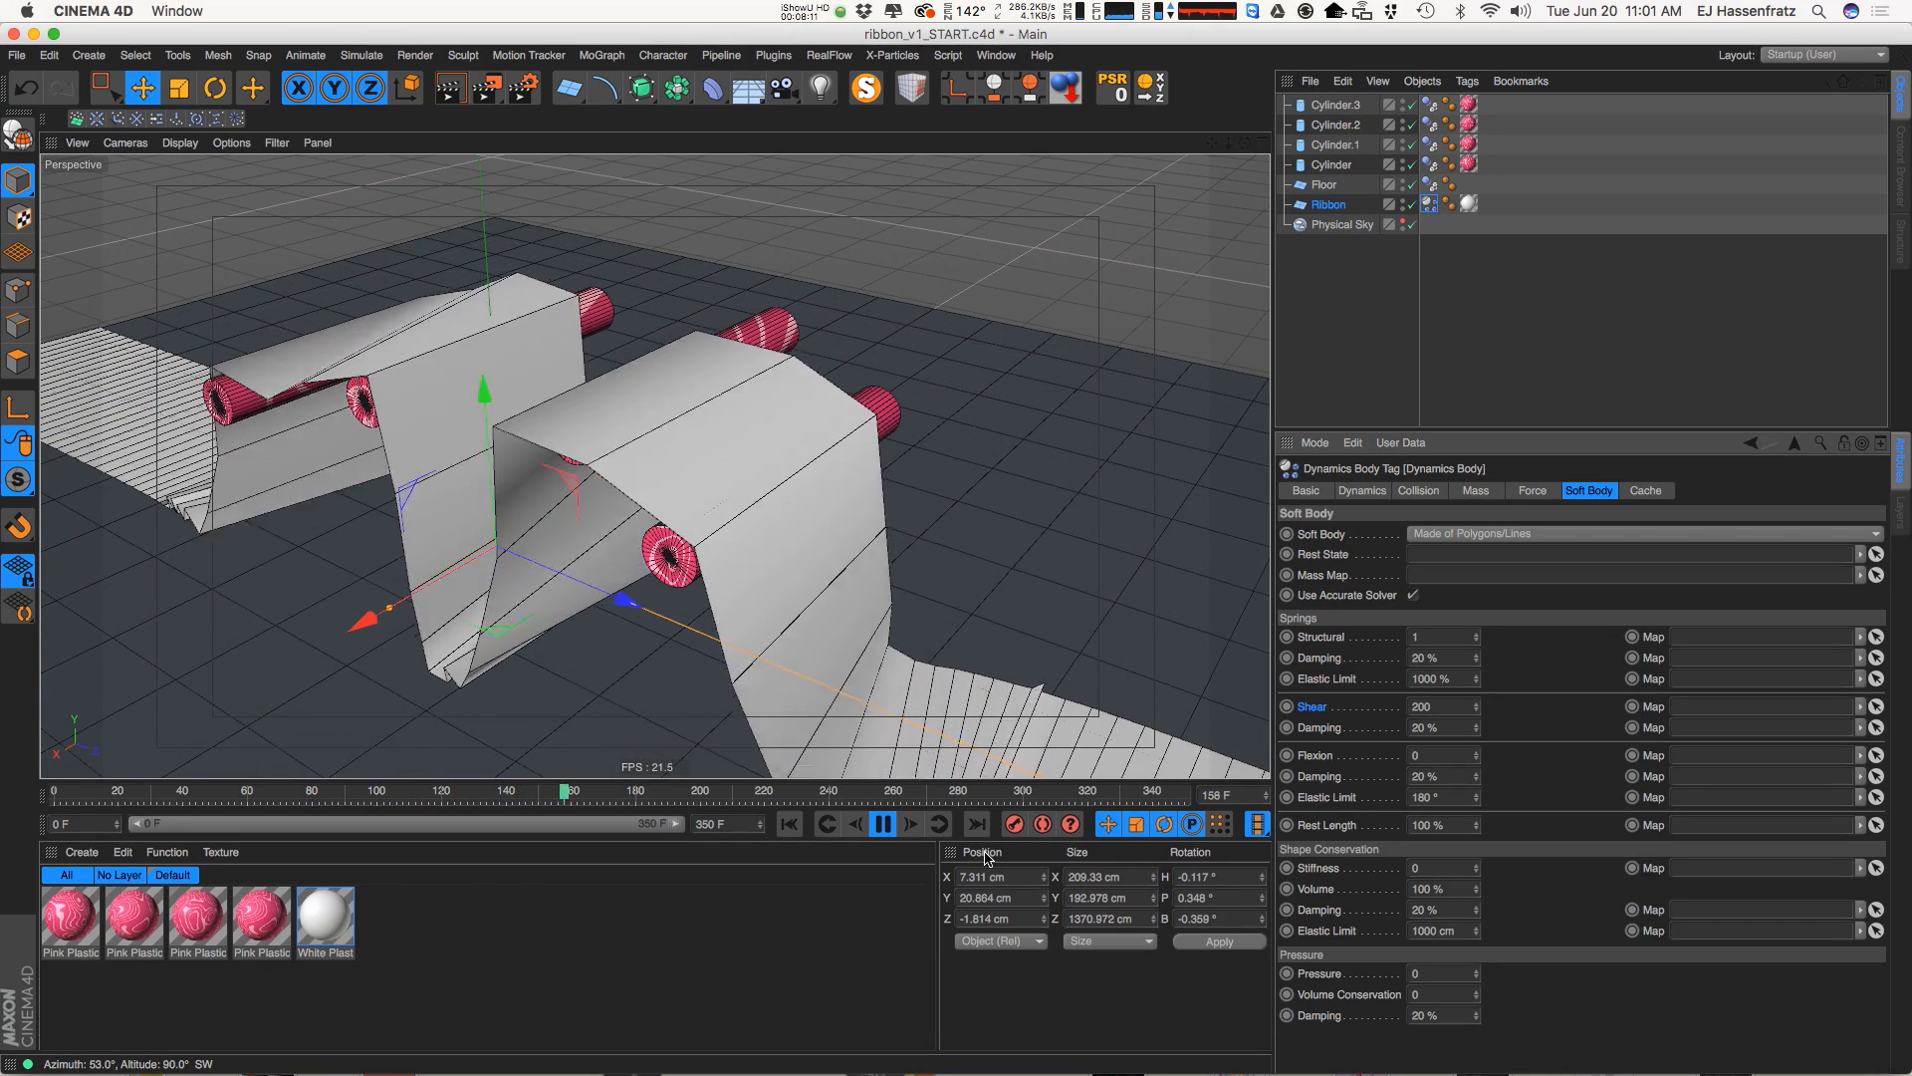
Stop the simulation, shift Cylinder.2 lengthwise to about 3.55 cm in X, and return to the first frame
left_click_drag(422, 355, 633, 518, "alt")
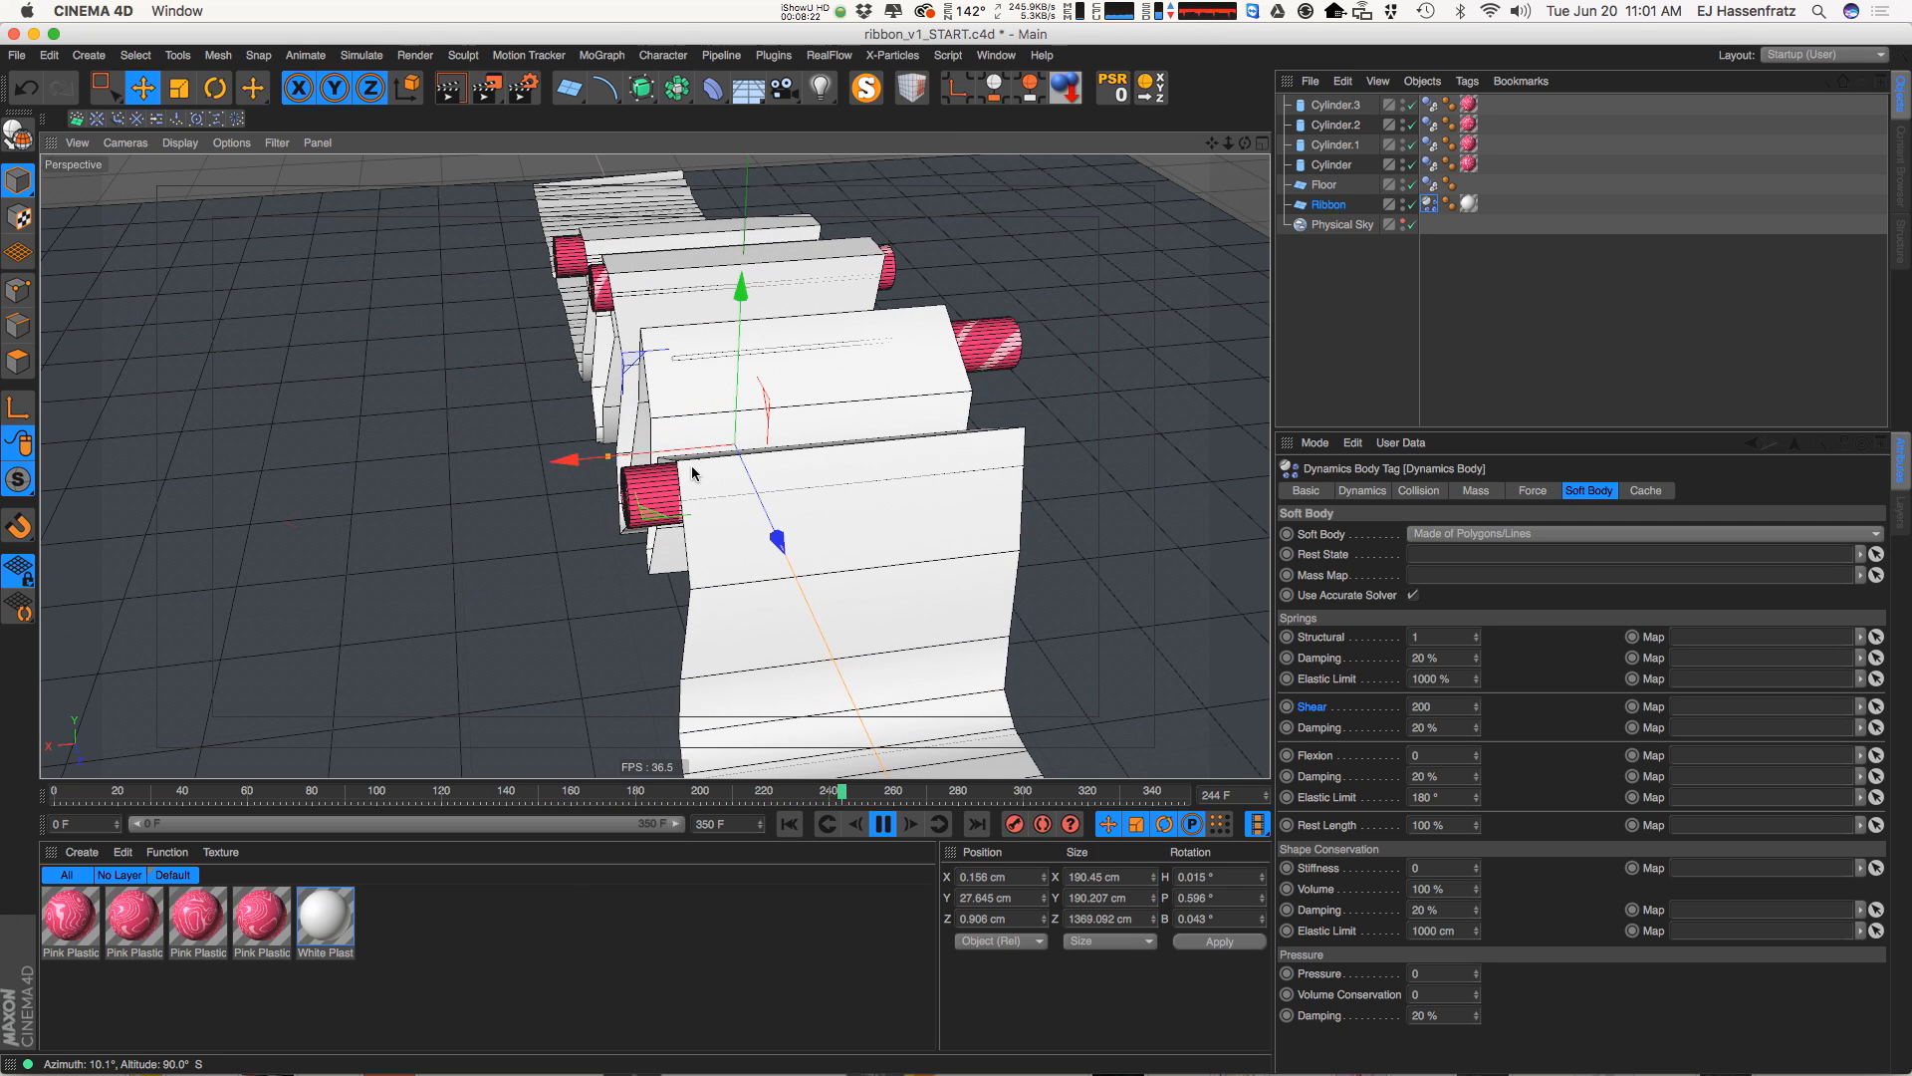
left_click_drag(695, 469, 789, 471, "alt")
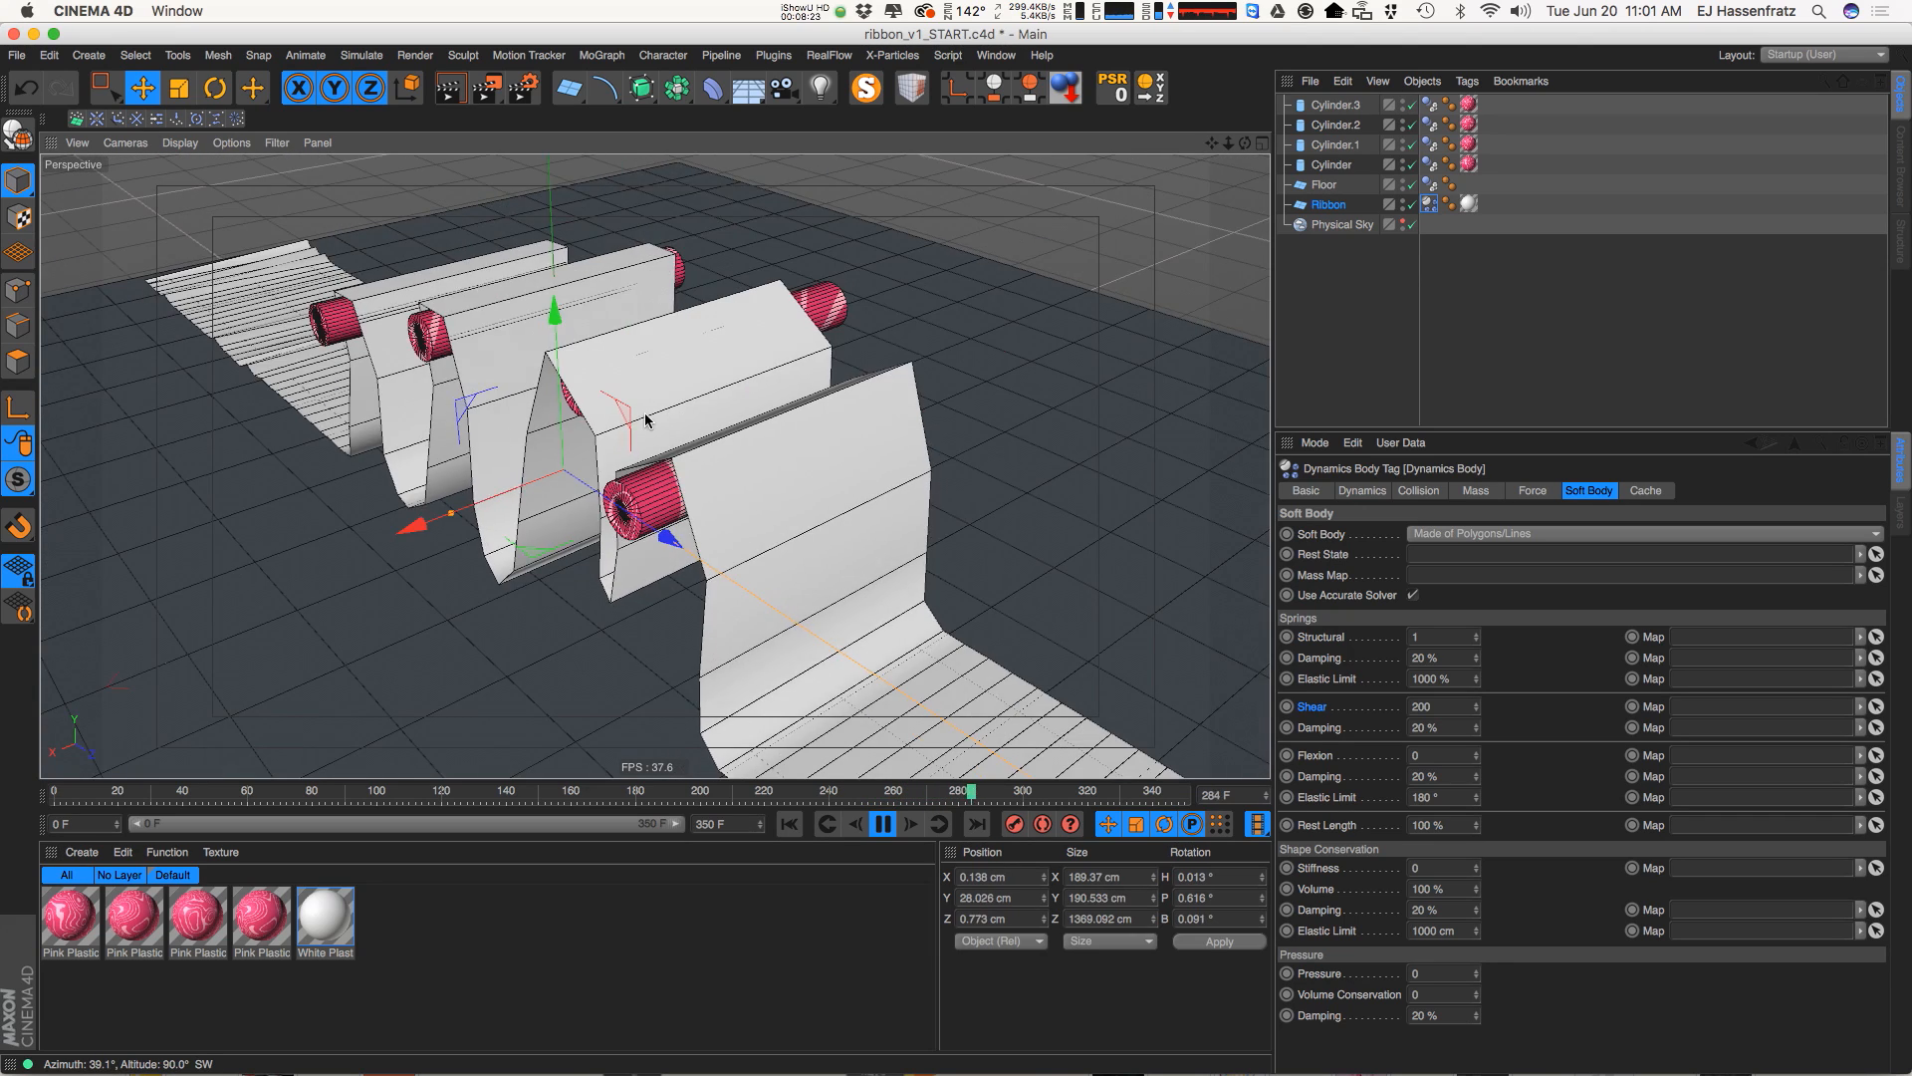
left_click_drag(646, 420, 587, 443, "alt")
key("F8")
left_click(902, 328)
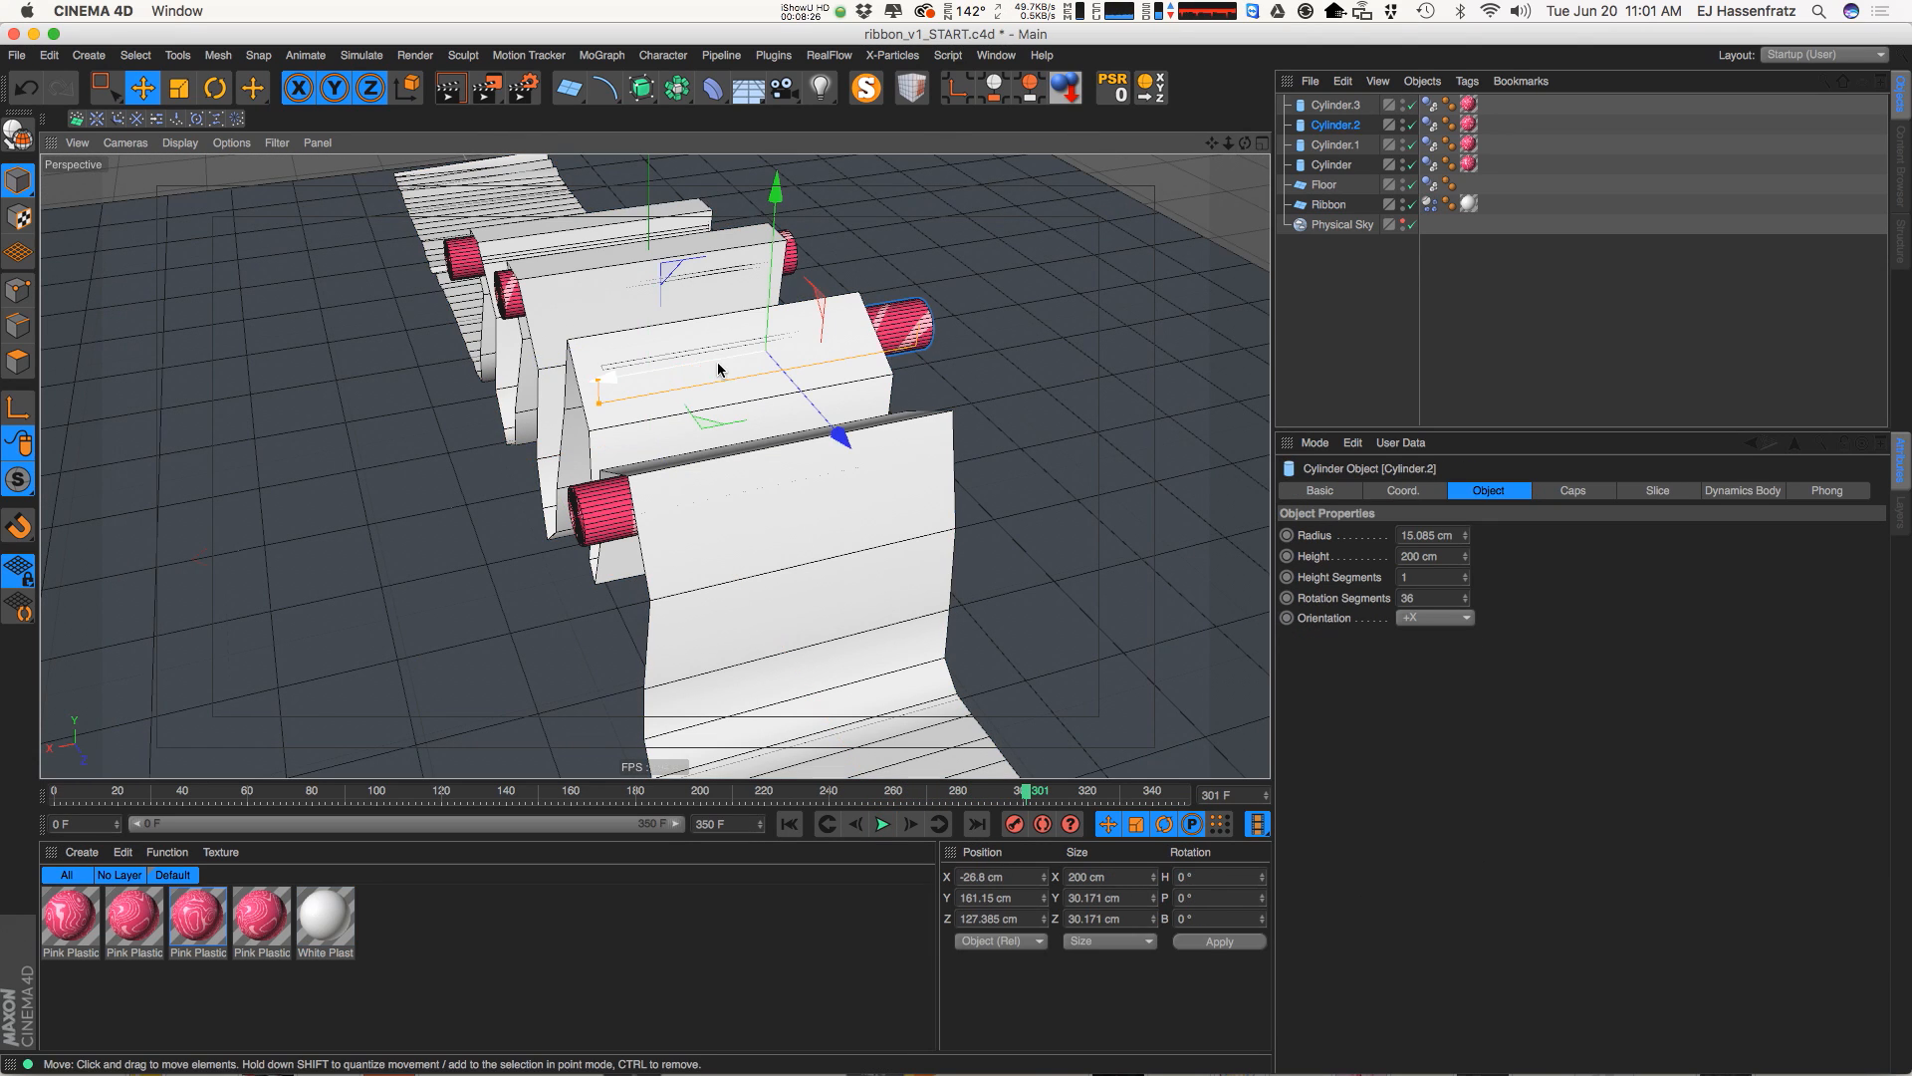
left_click_drag(719, 369, 772, 333)
left_click(792, 824)
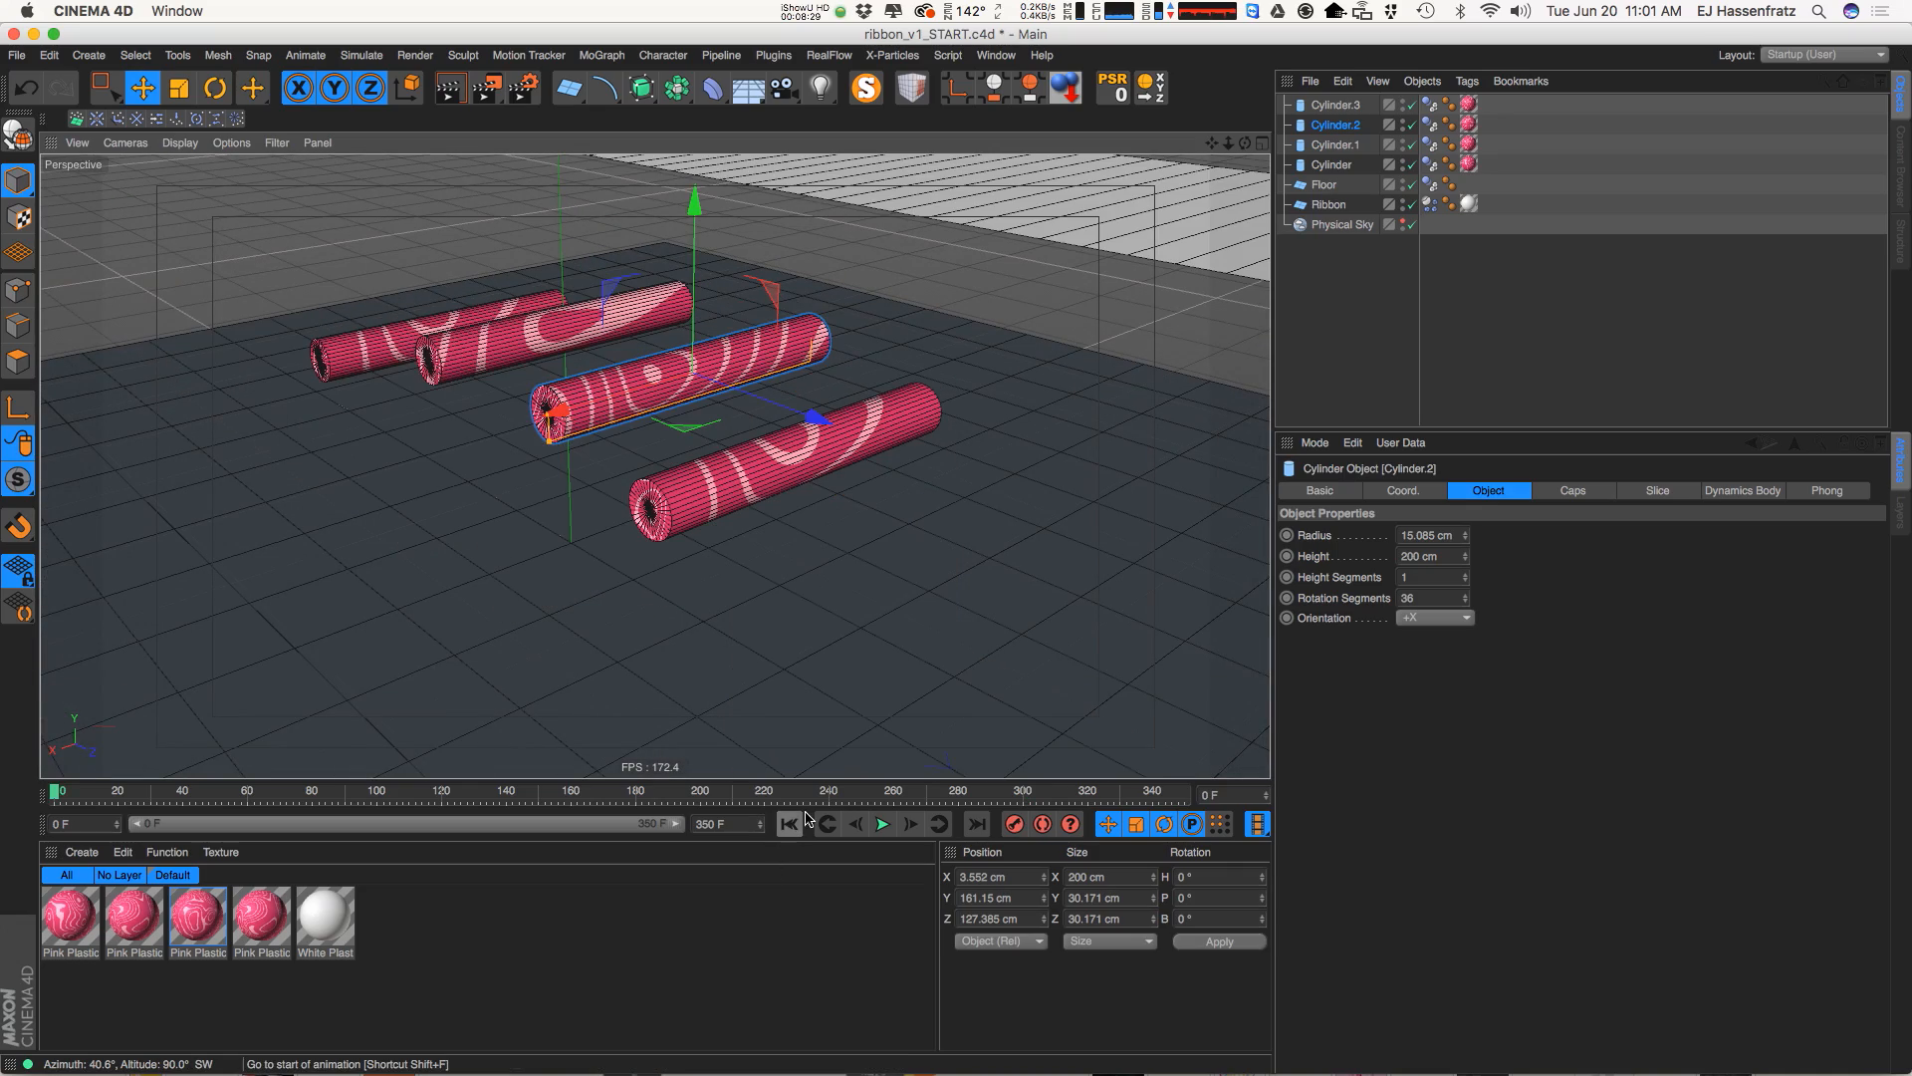
Play the simulation, examine how the ribbon folds over the cylinders and floor, and replay it from the first frame
left_click(881, 822)
left_click_drag(910, 597, 719, 641, "alt")
middle_click_drag(719, 641, 687, 468, "alt")
scroll(640, 509, "up", 2)
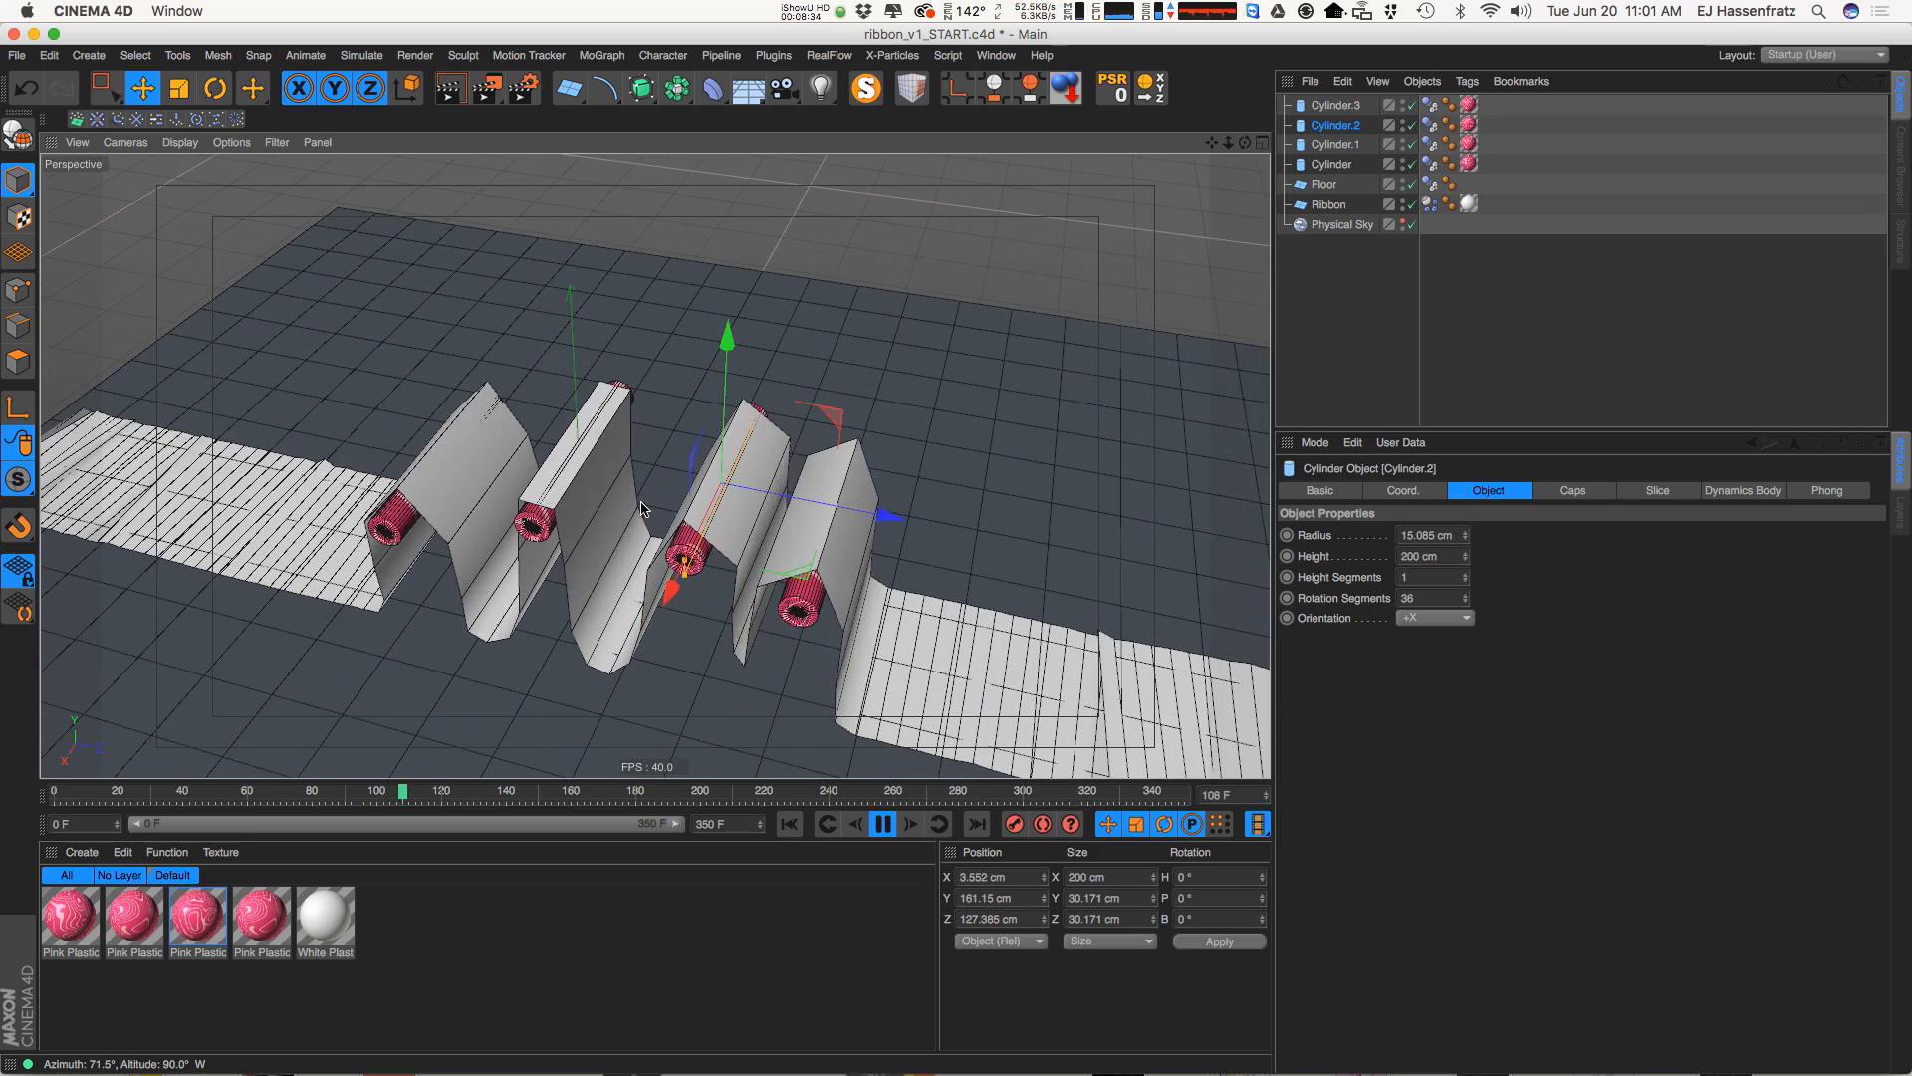
middle_click_drag(749, 537, 650, 454, "alt")
left_click_drag(662, 450, 647, 457, "alt")
left_click(883, 824)
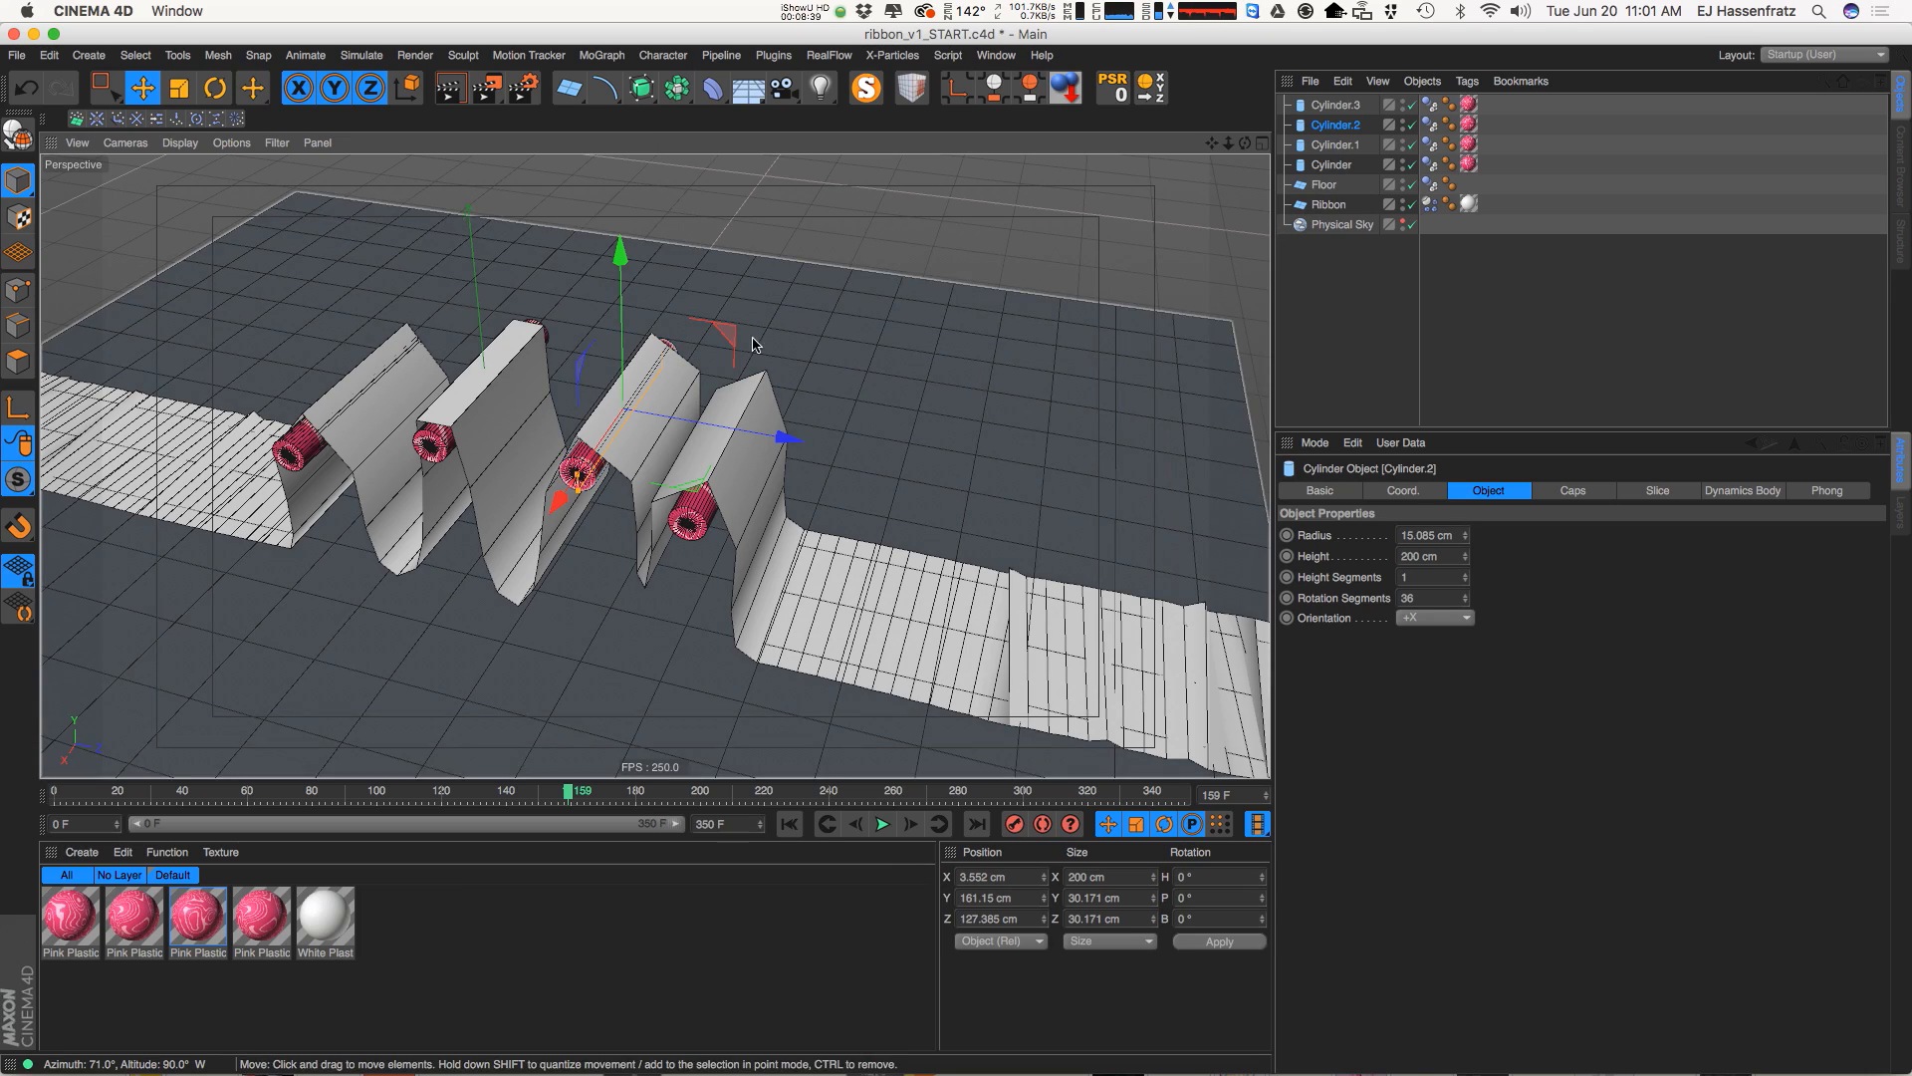
left_click_drag(781, 426, 797, 431, "alt")
left_click(788, 824)
left_click(883, 824)
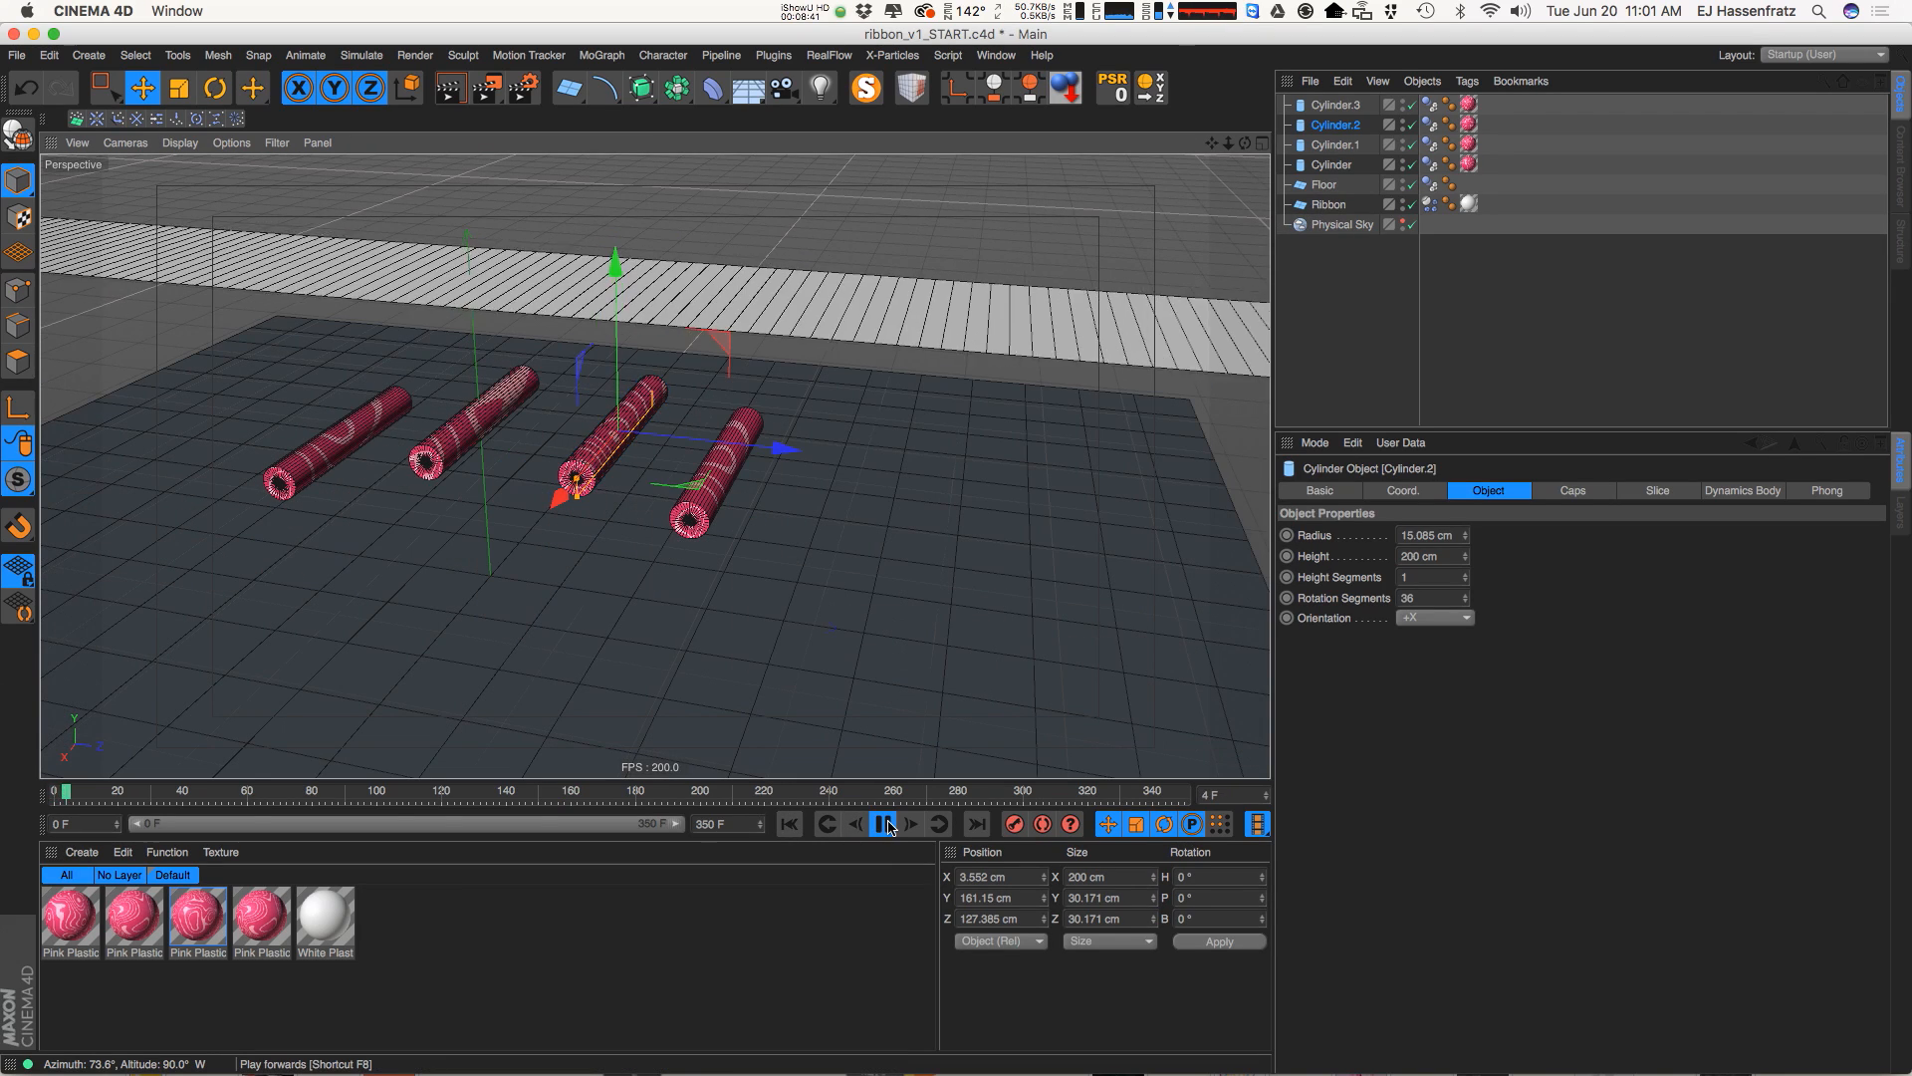
Set the Damping of both the Structural and Shear springs on the Ribbon's soft body tag to 2000 %
left_click(1430, 204)
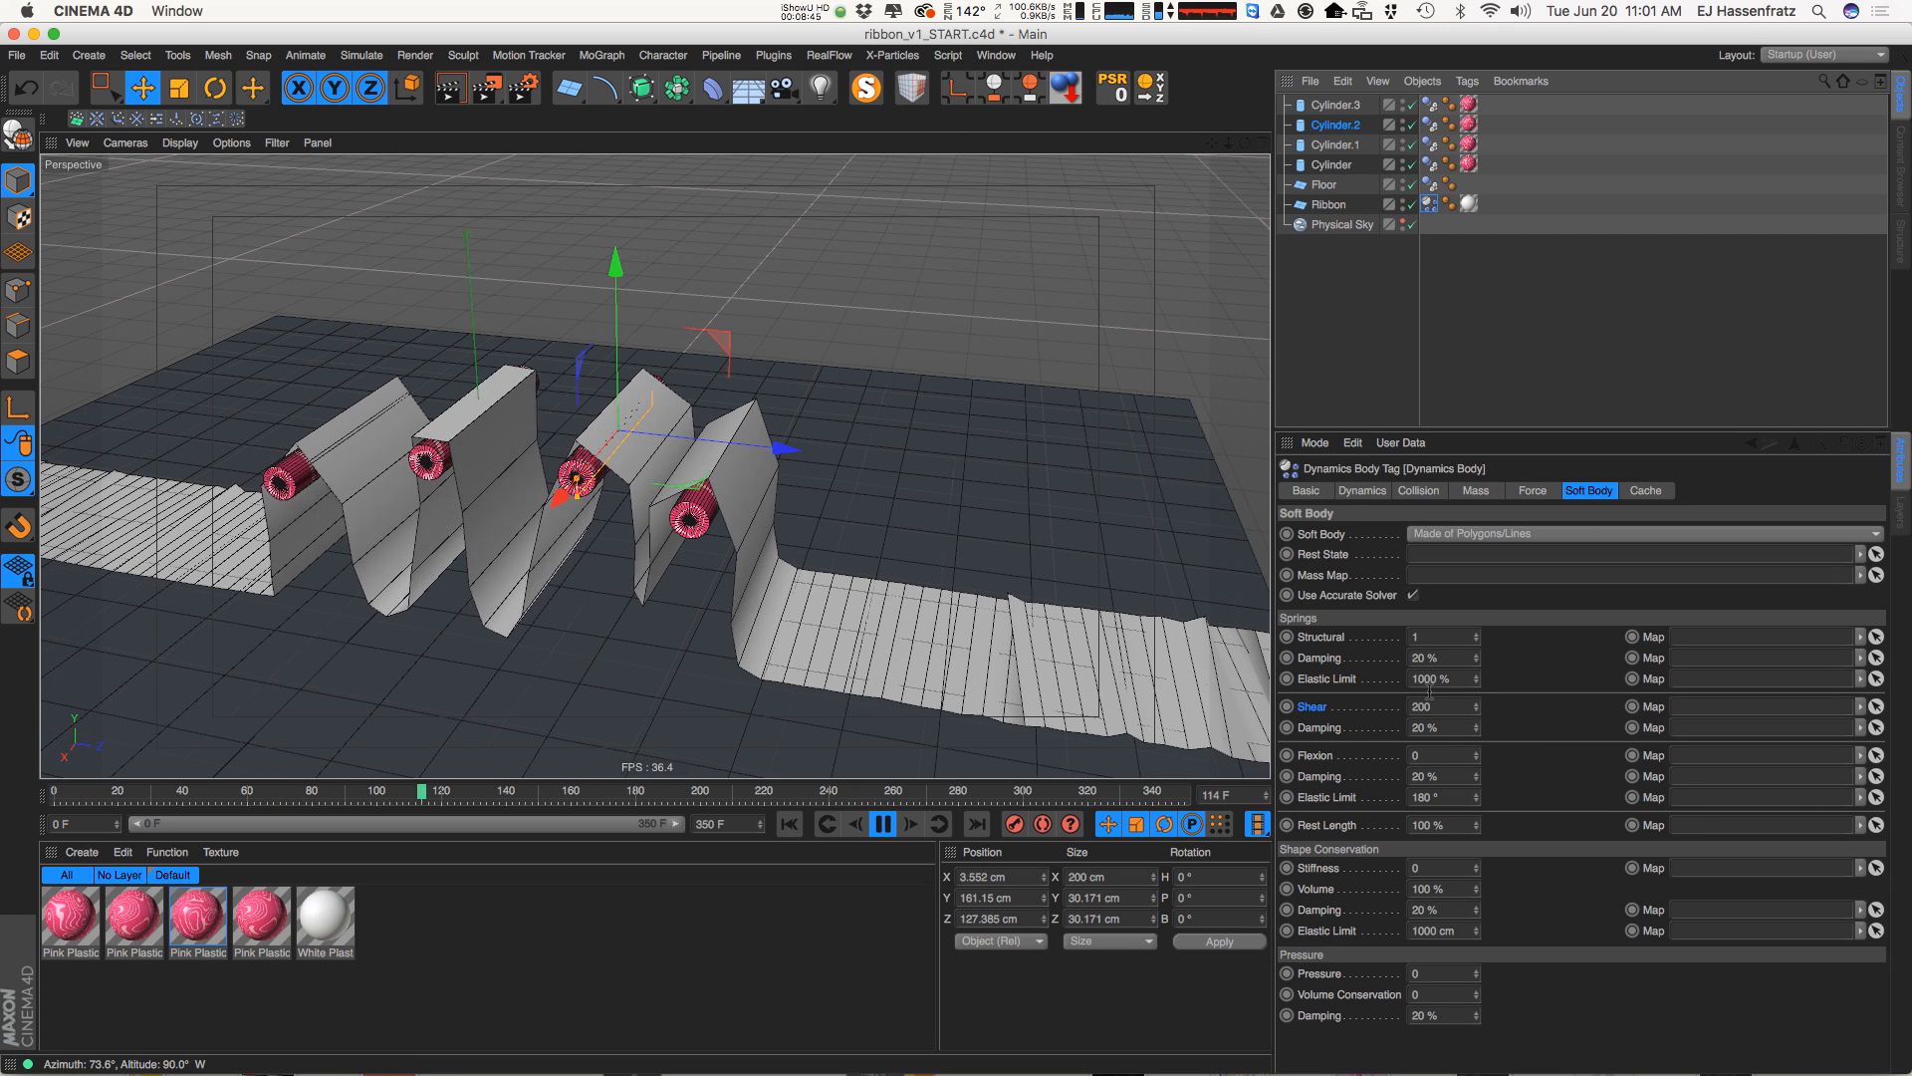
left_click(1424, 658)
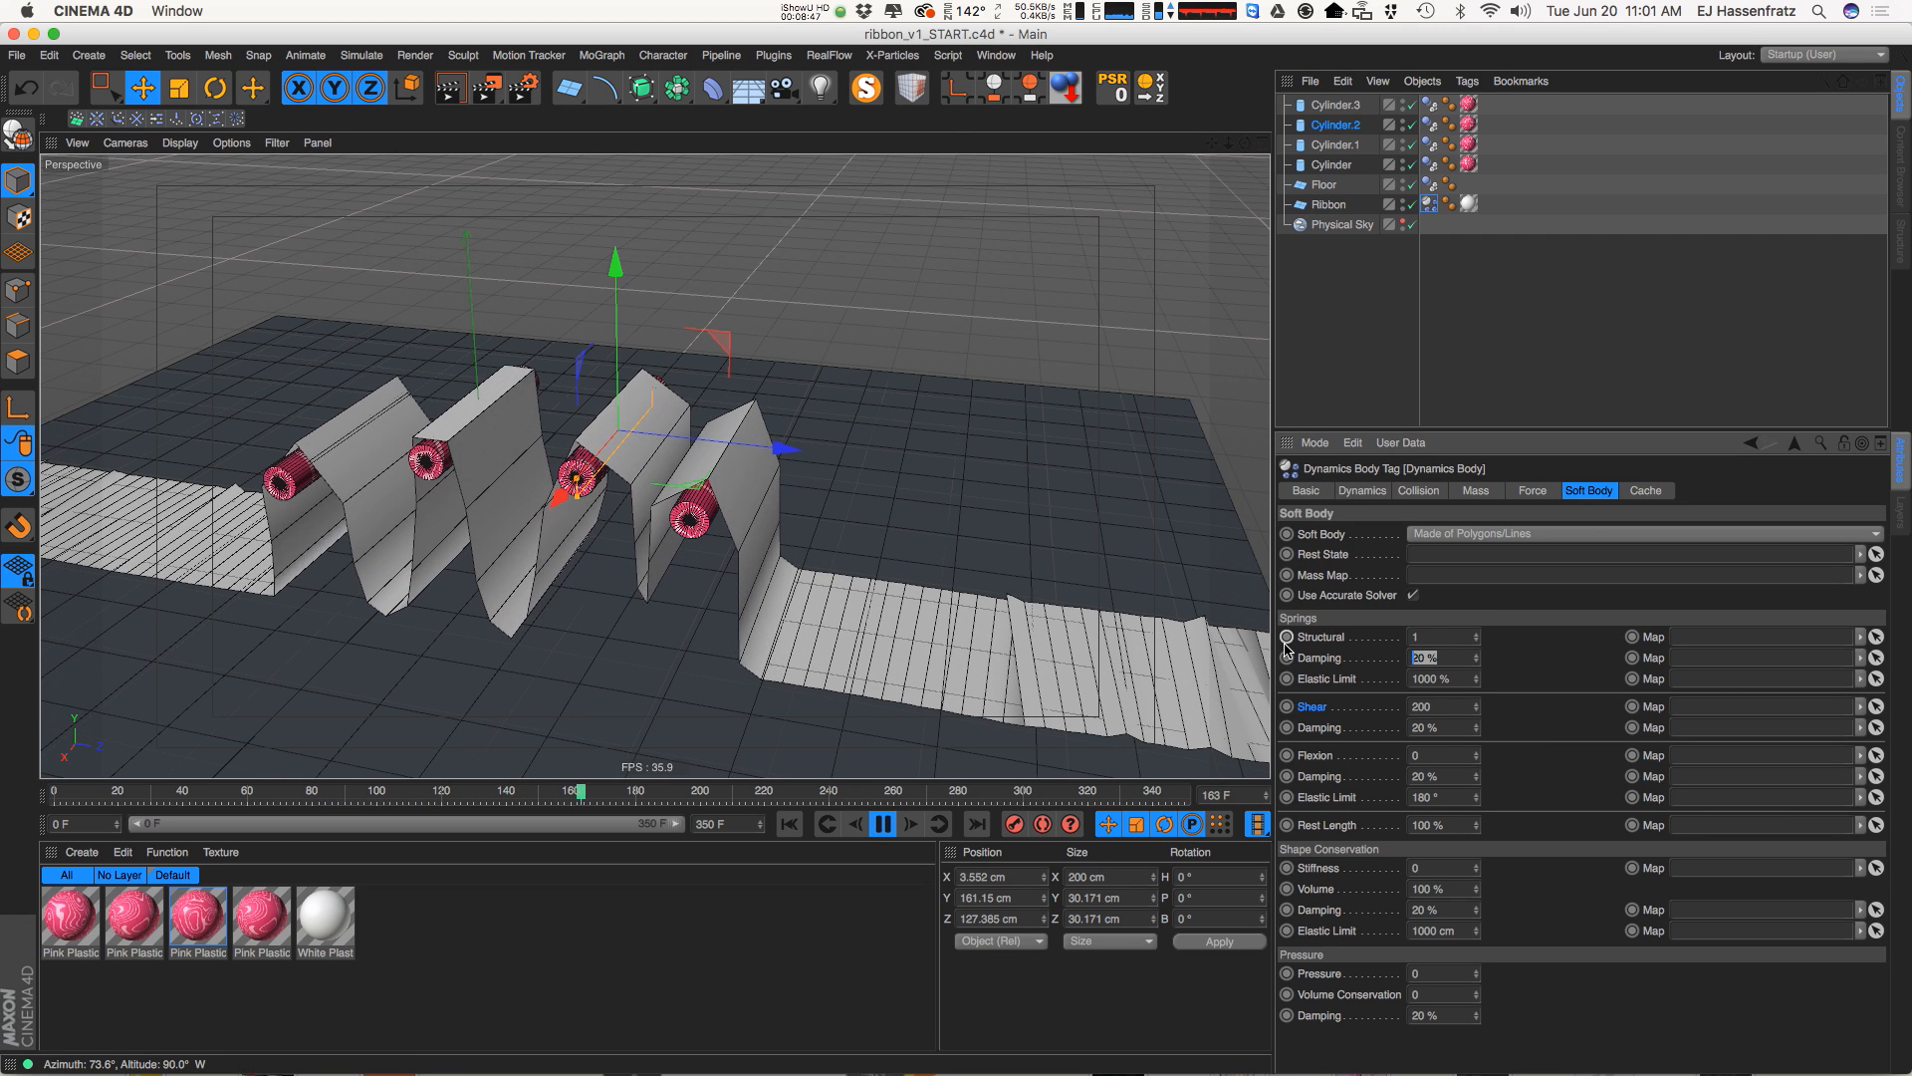
left_click(1334, 662)
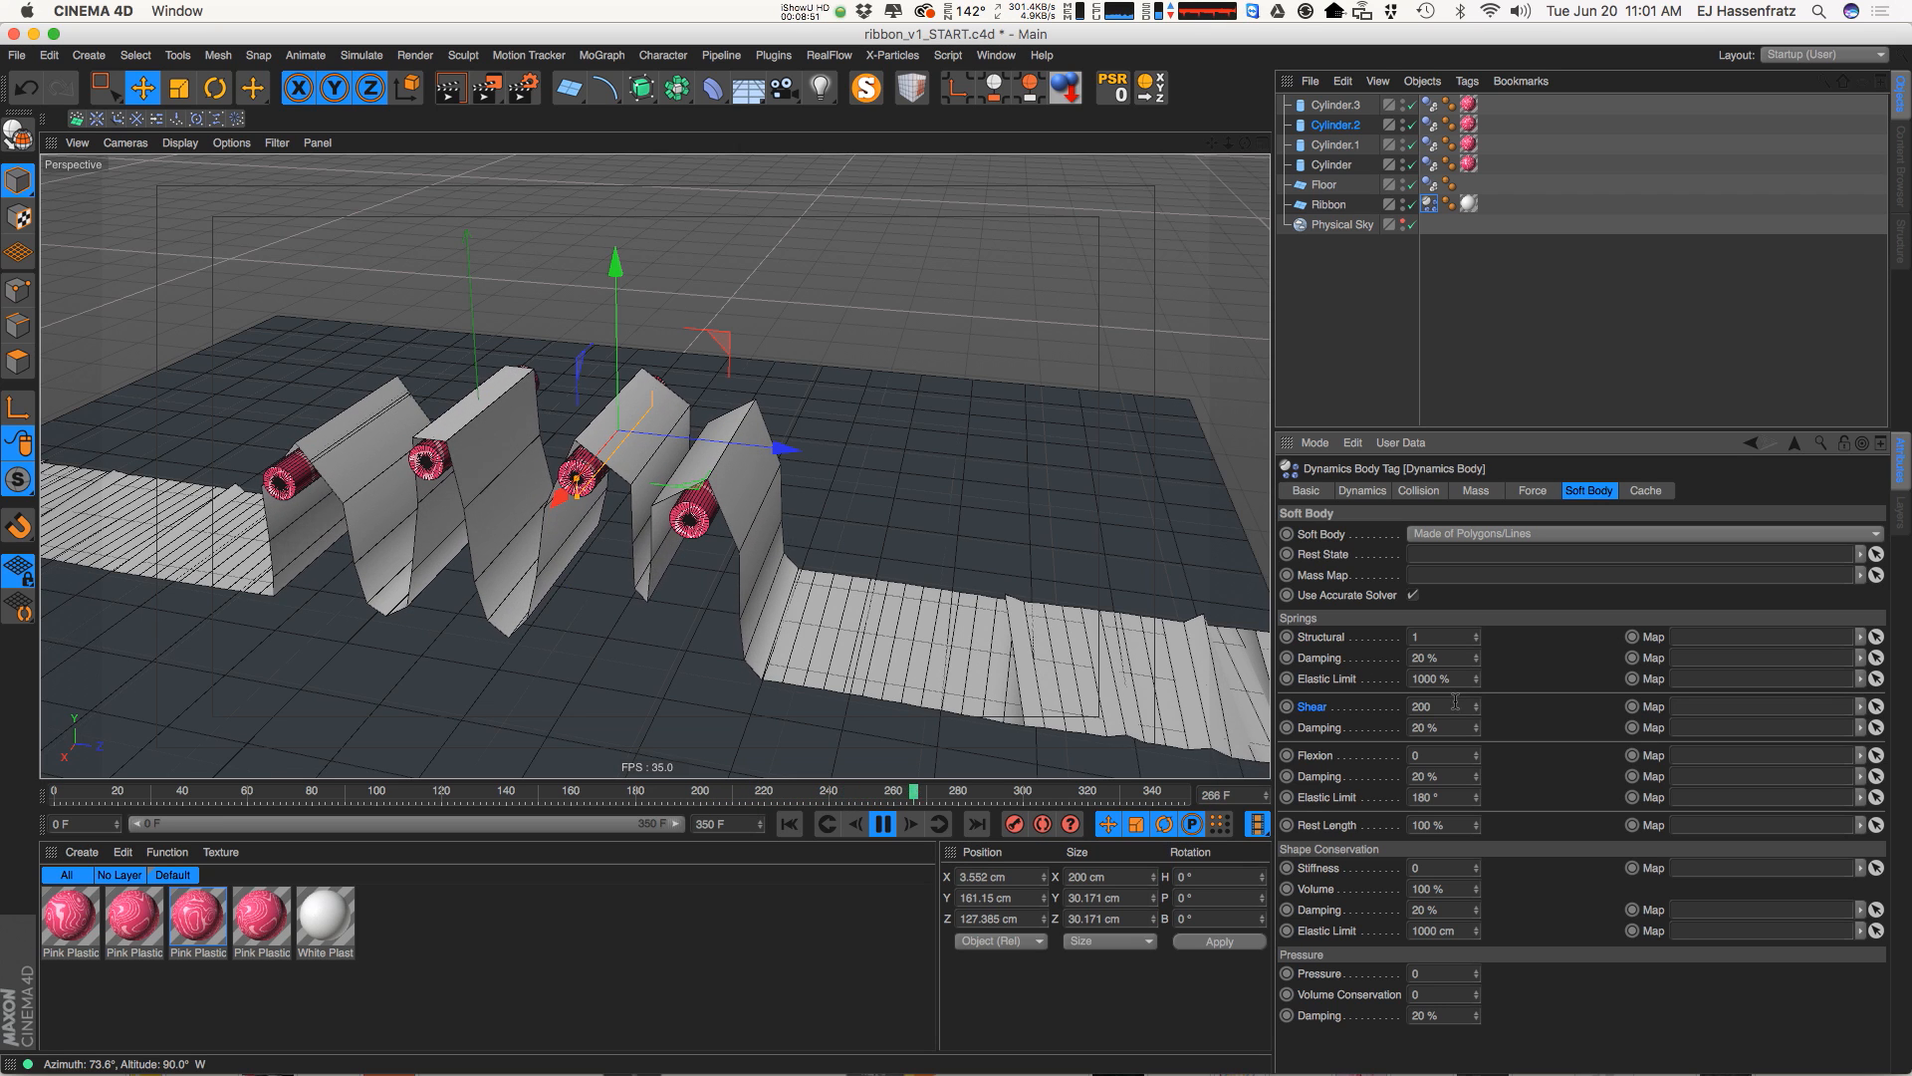
left_click_drag(1427, 663, 1177, 665)
type("2000")
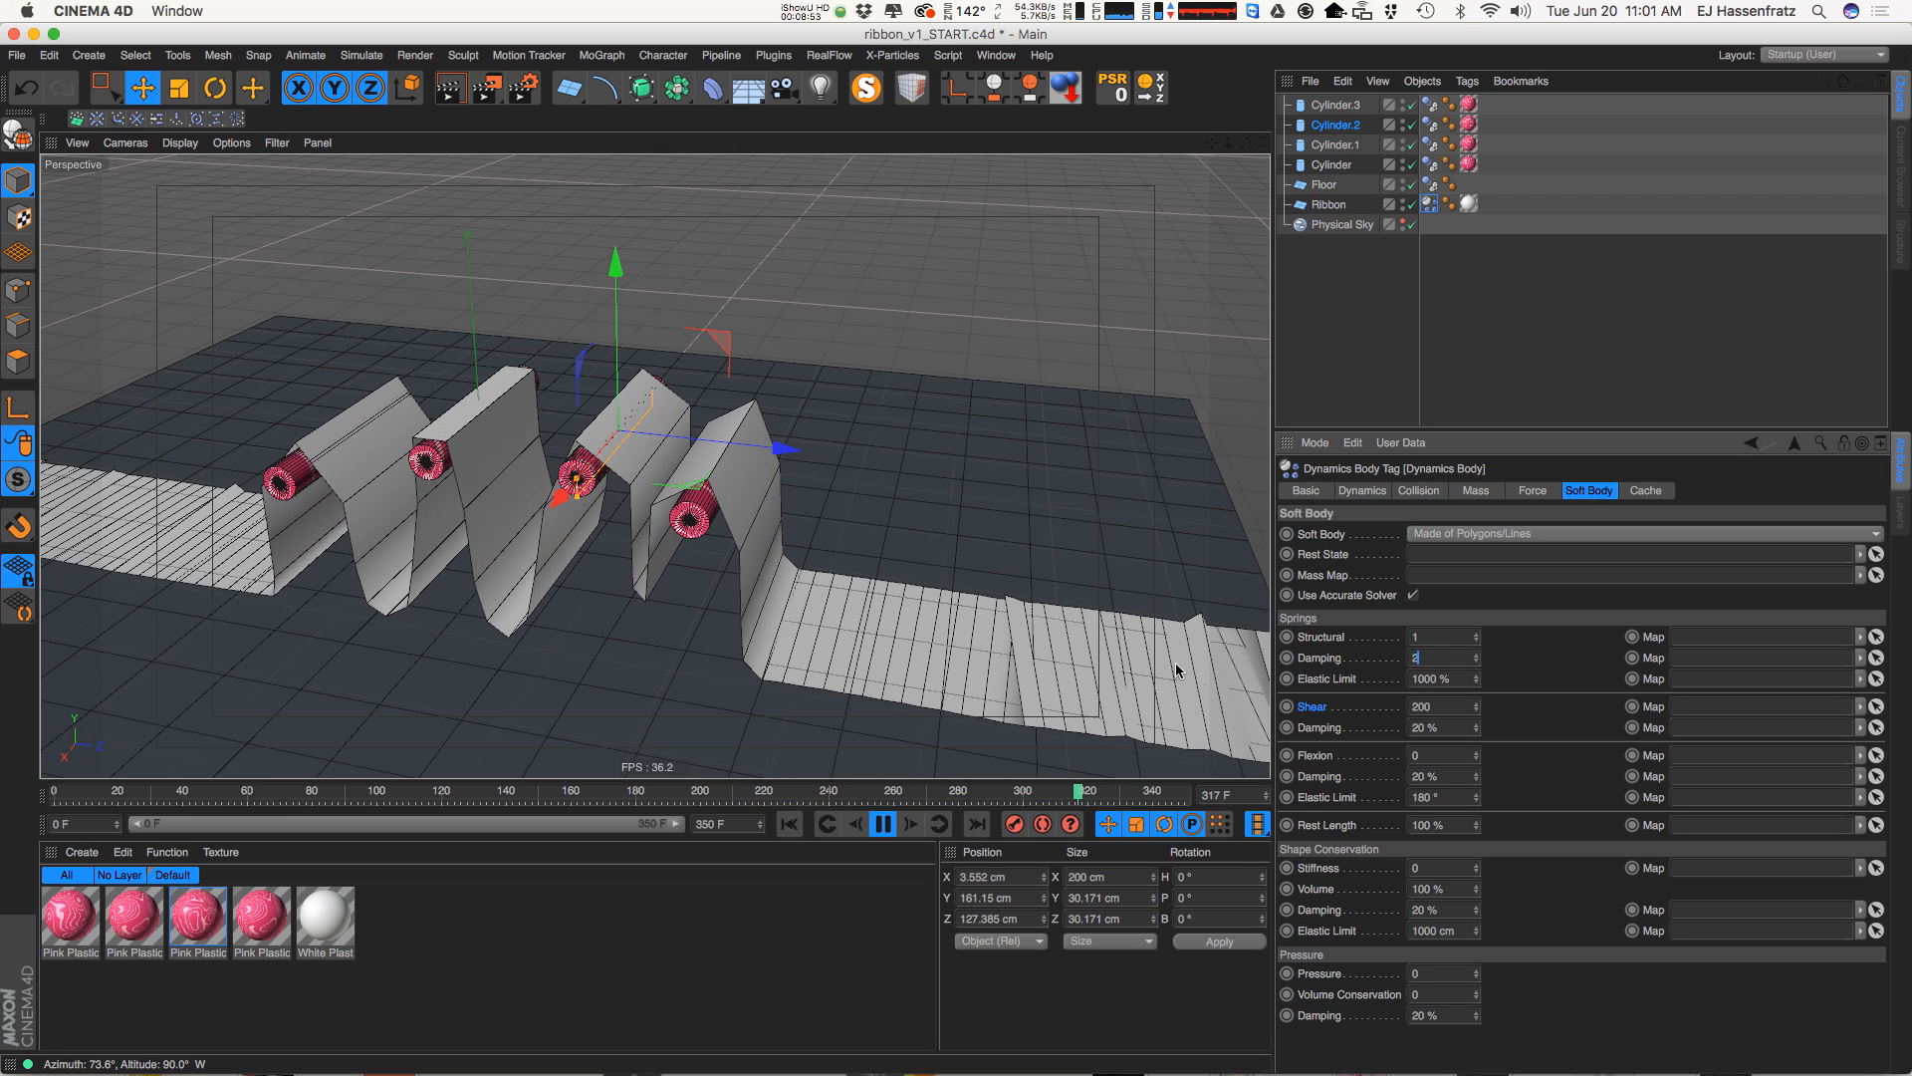
key("Return")
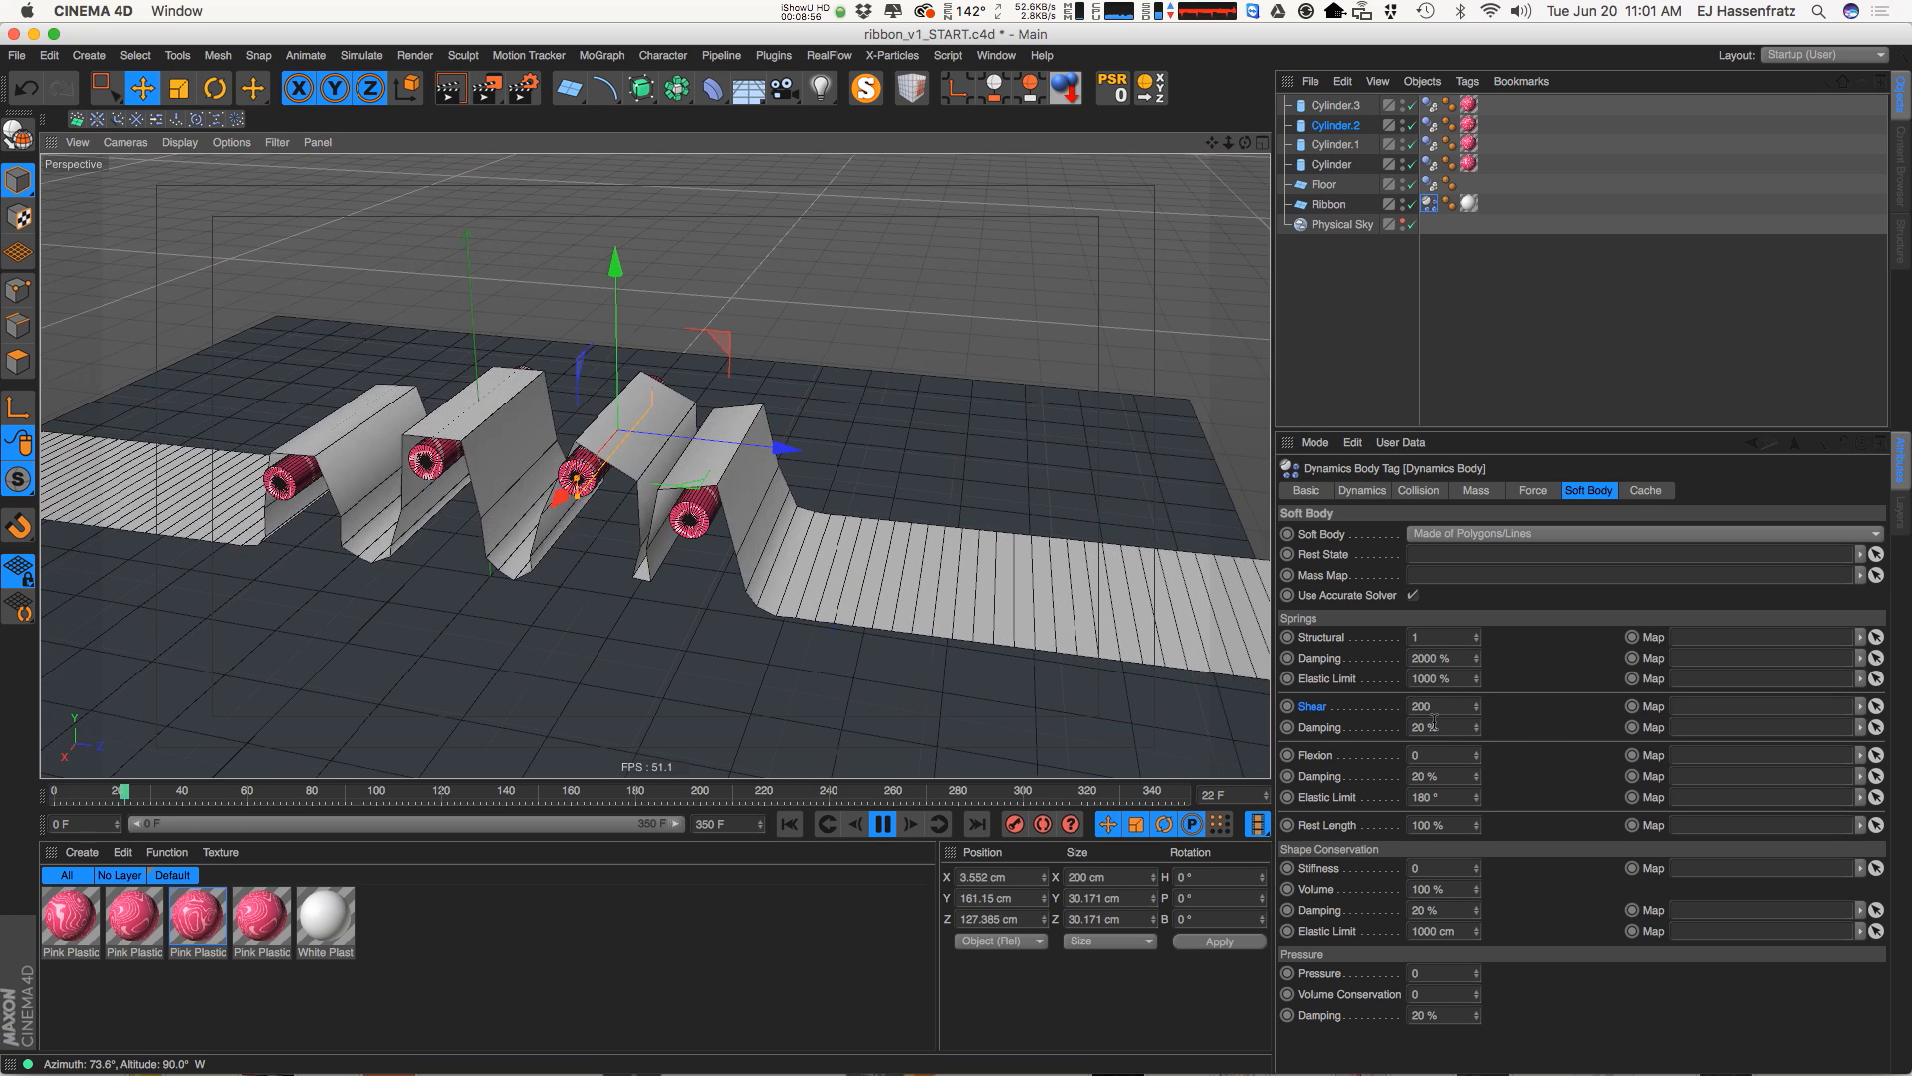
left_click_drag(1436, 729, 1119, 751)
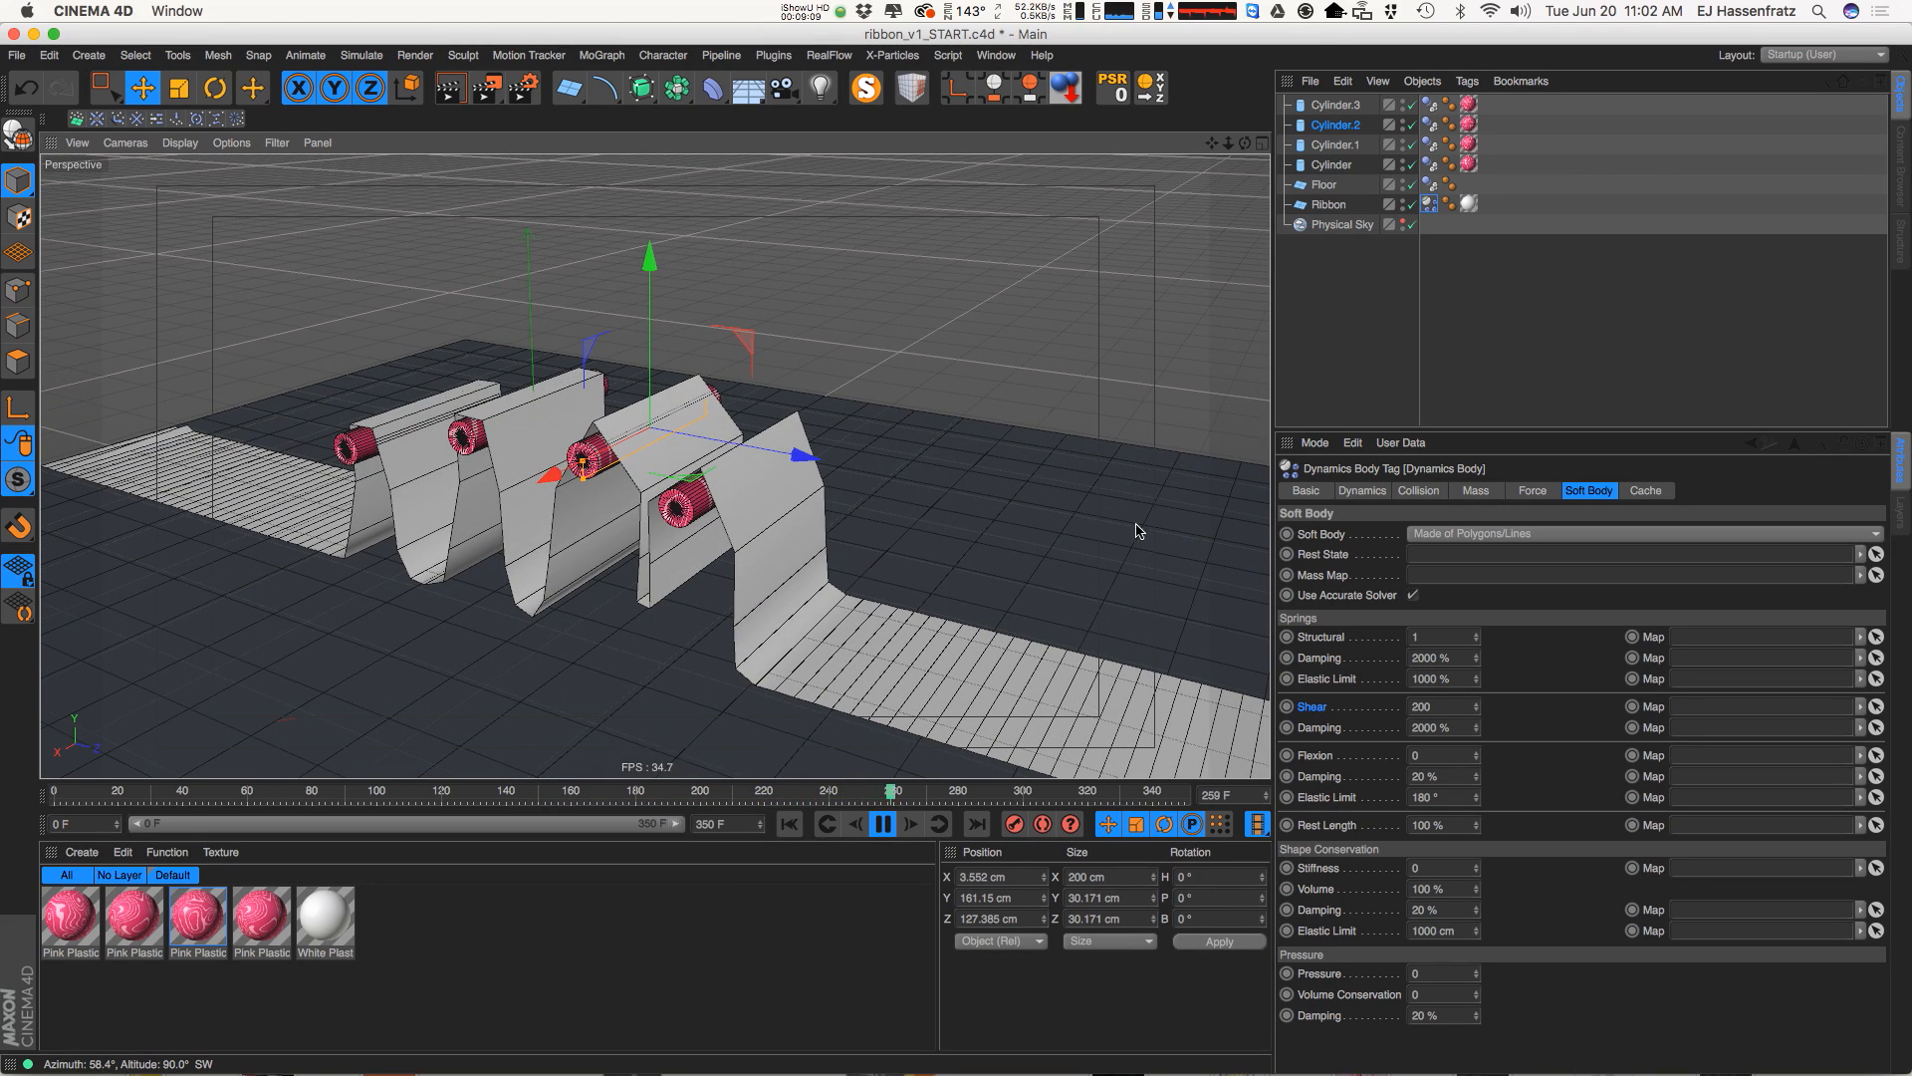
Set the Ribbon's Structural spring to 200 while the simulation plays
left_click(1431, 637)
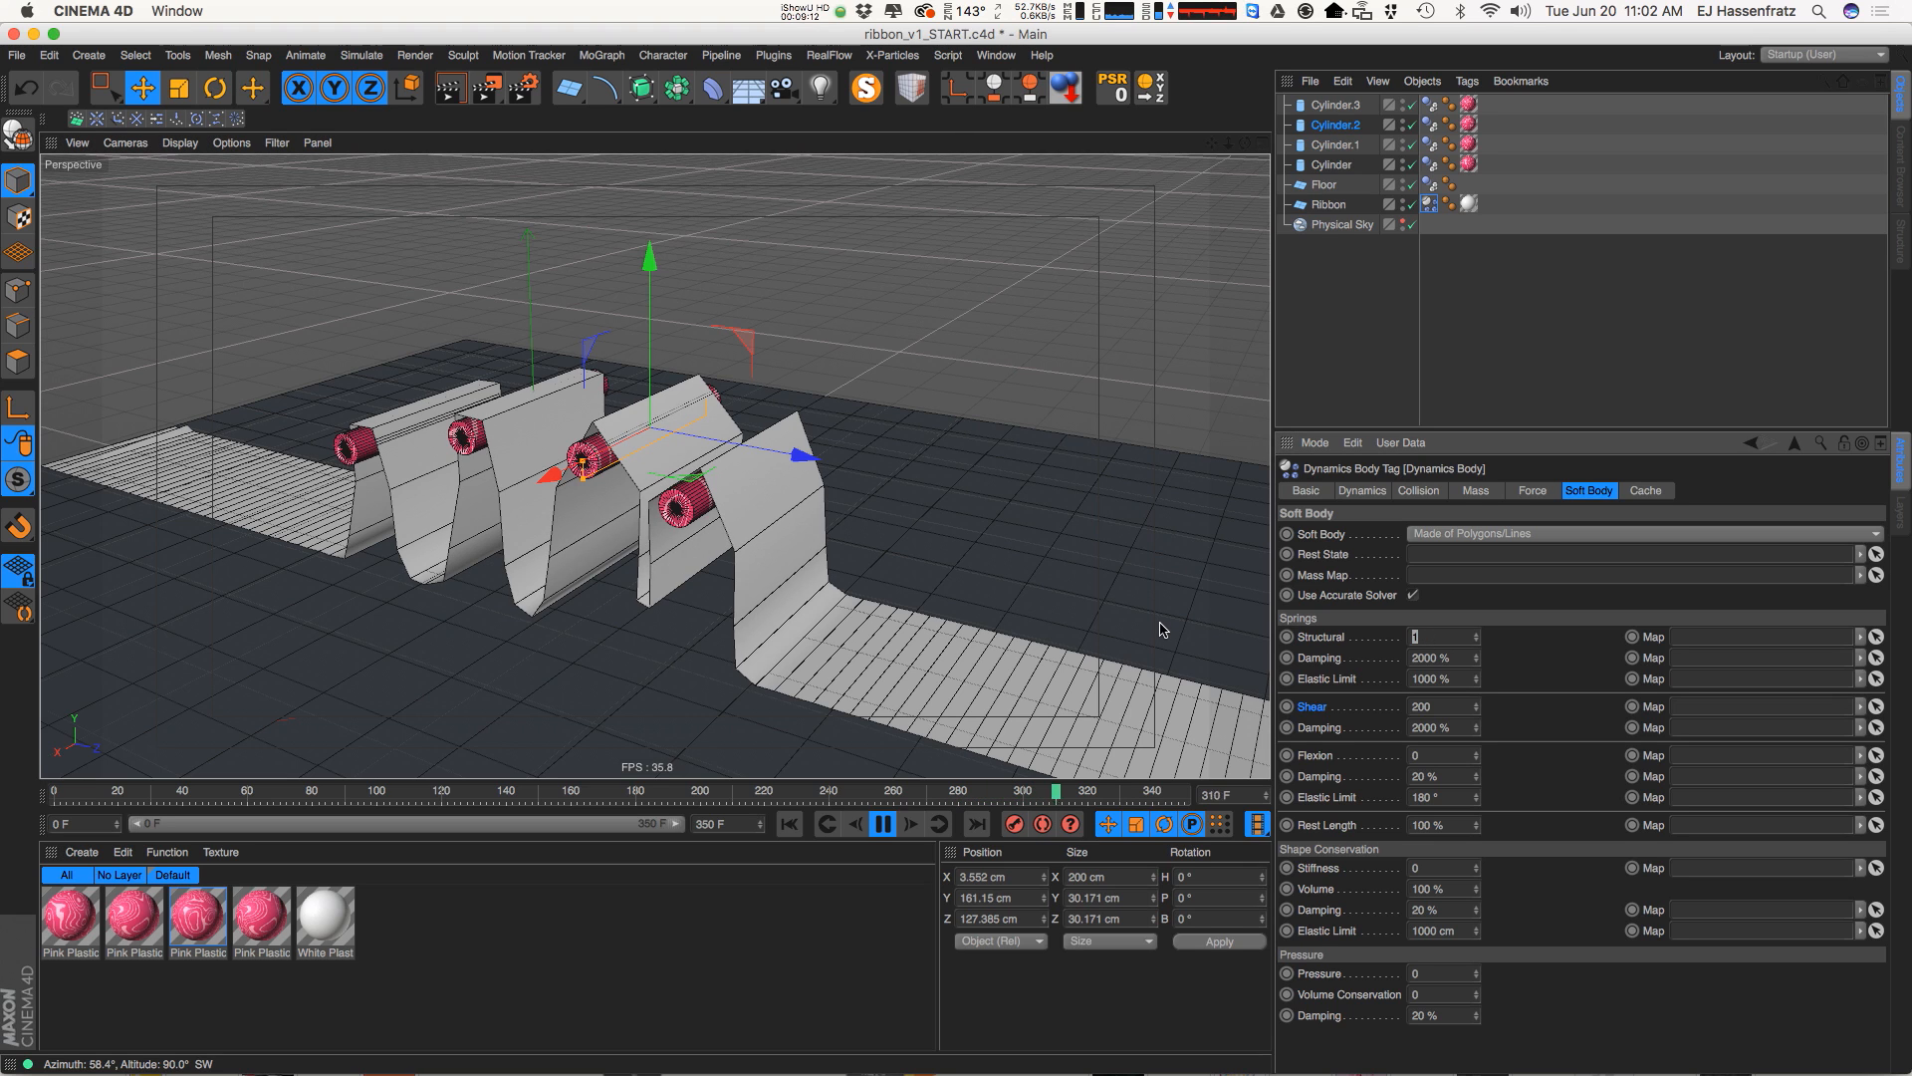
type("200")
key("Return")
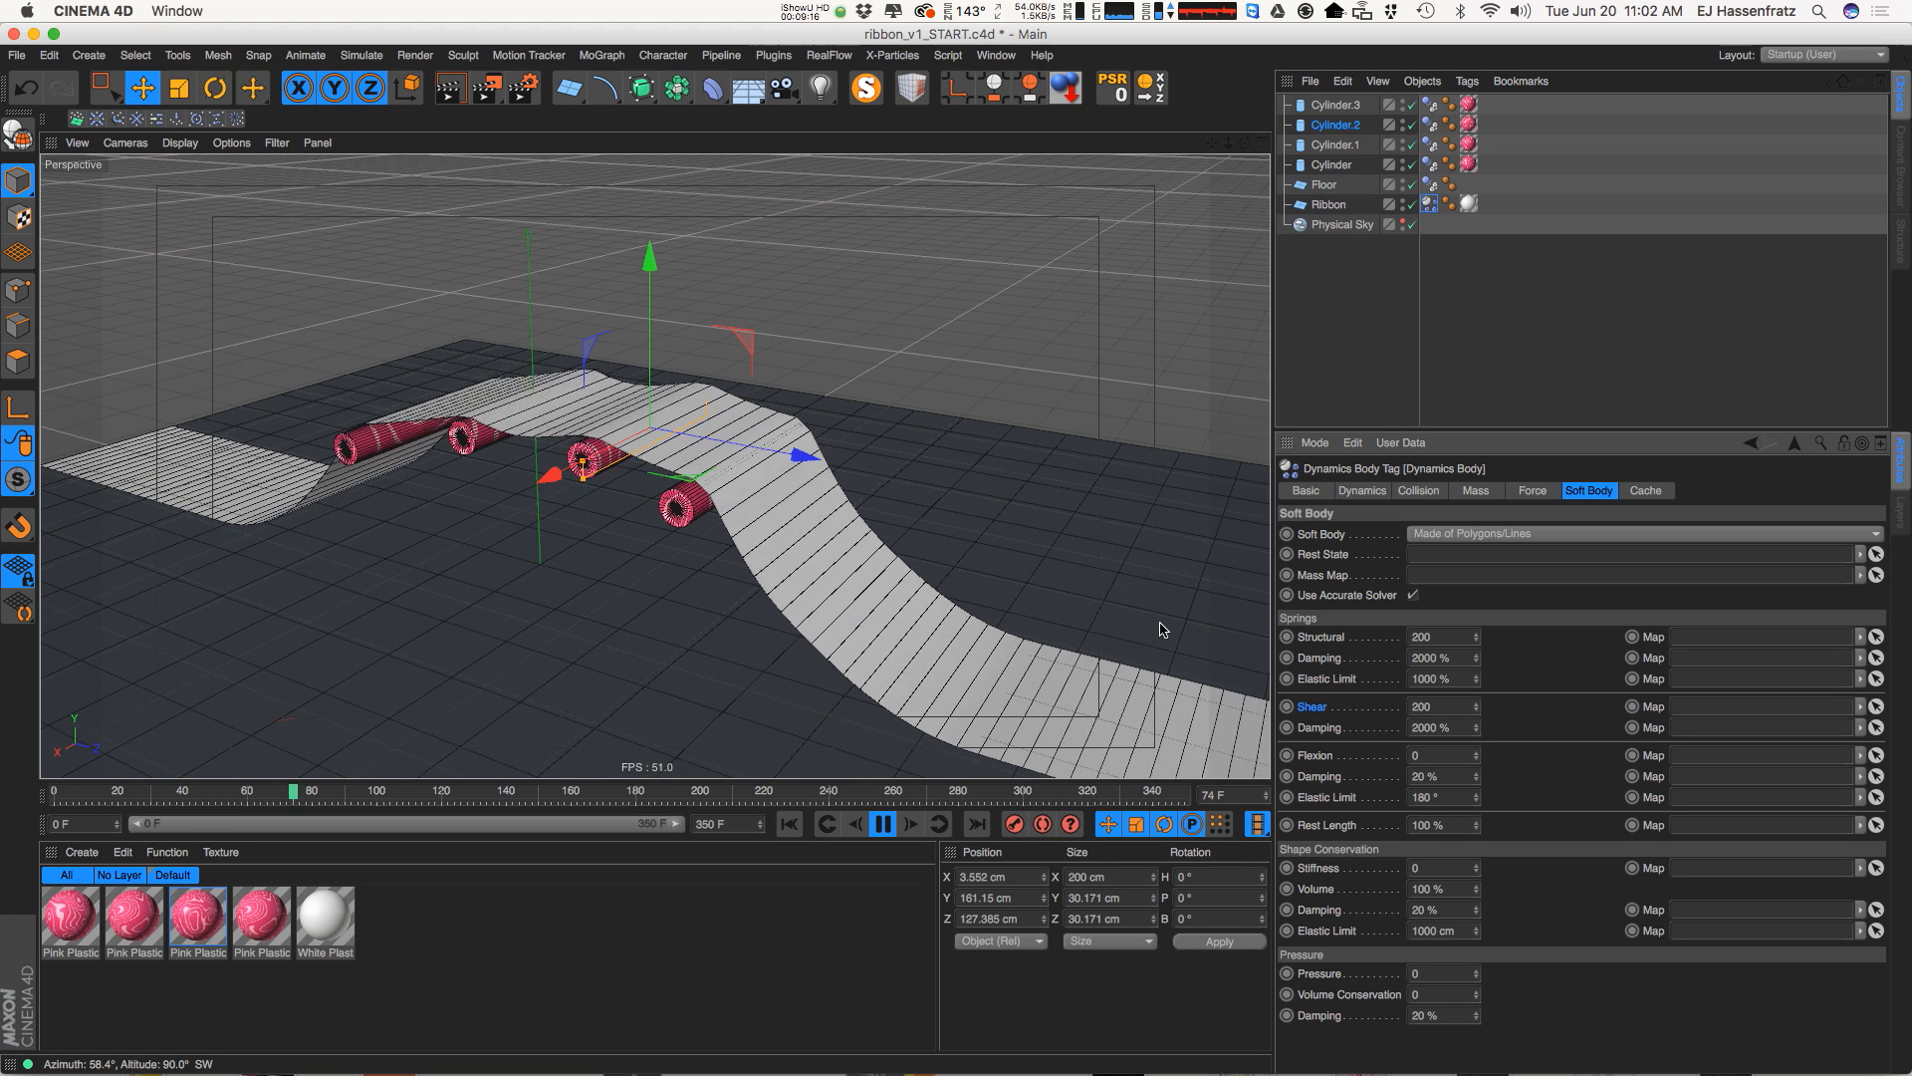
Try a Structural spring value of 2 on the Ribbon, and set it back to 200
left_click_drag(1016, 556, 1074, 592, "alt")
double_click(1436, 637)
type("2")
key("Return")
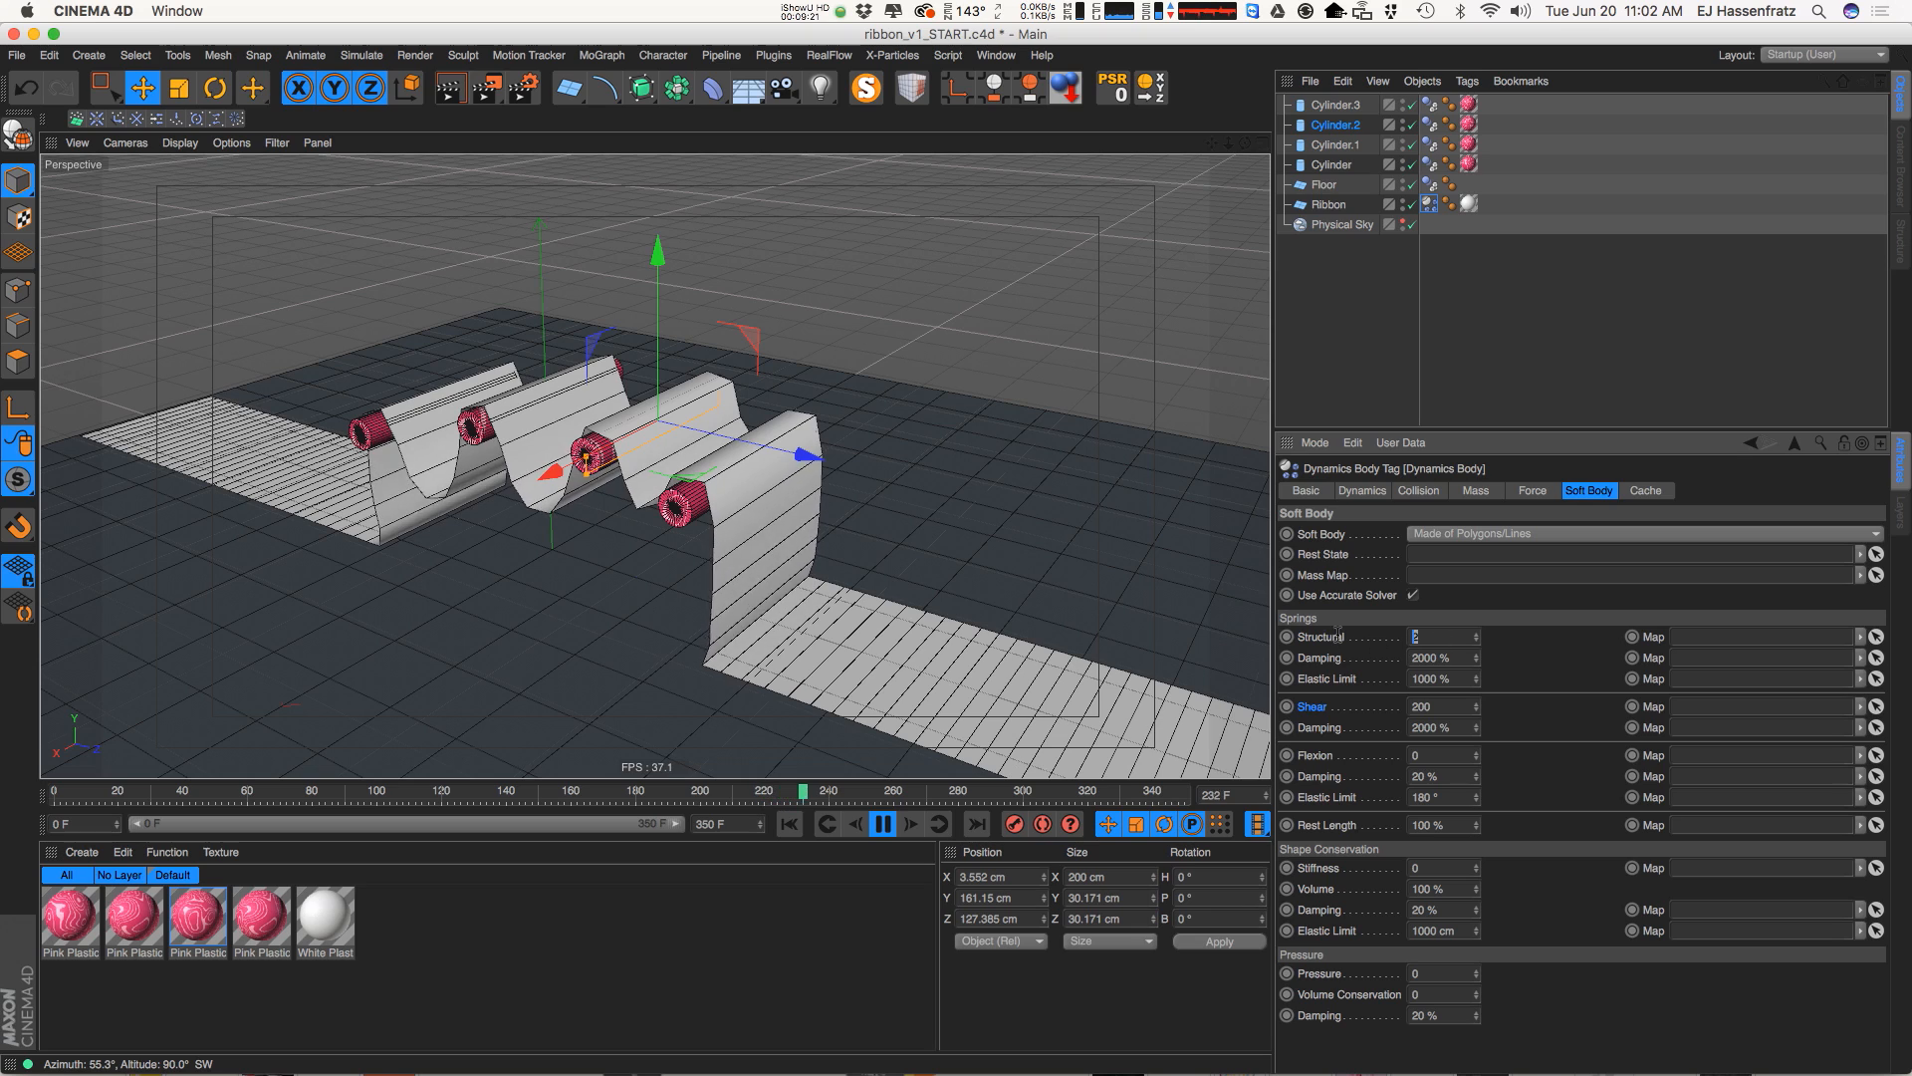
key("Return")
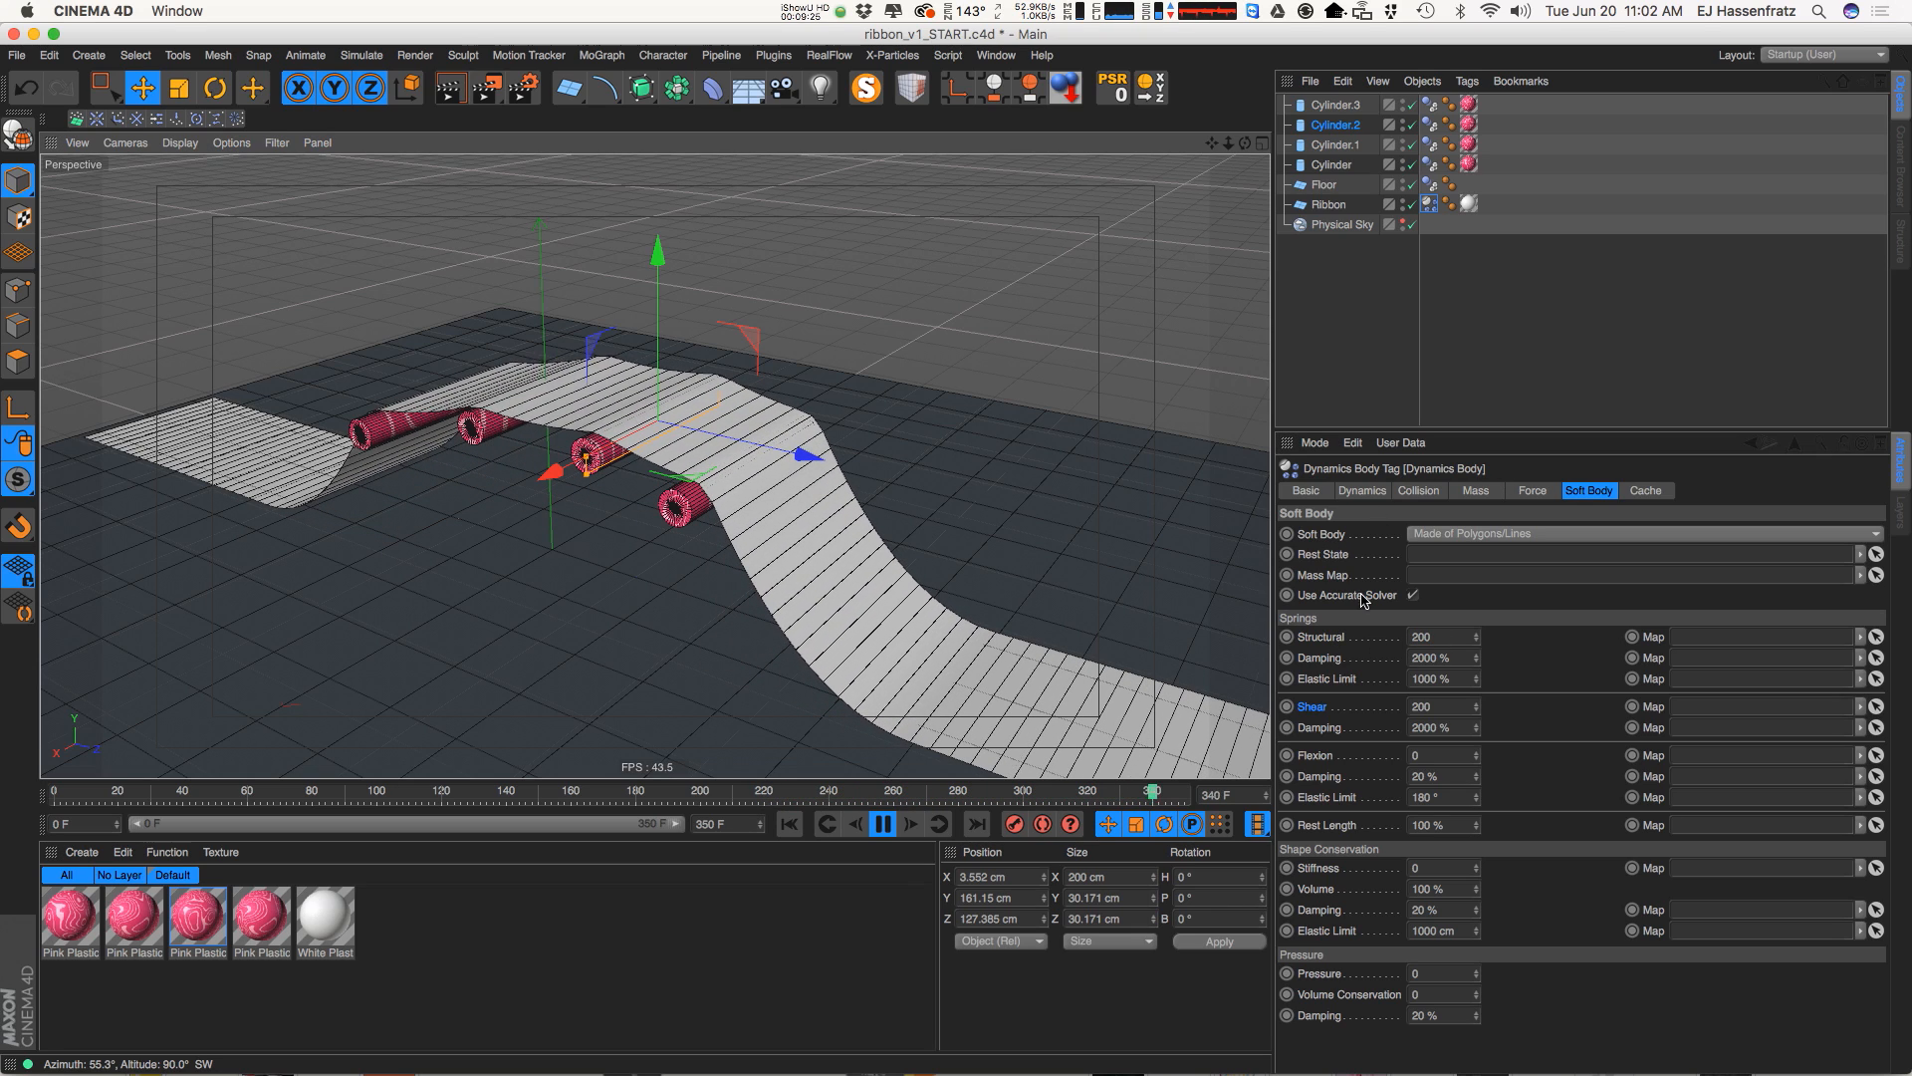
Set the Structural and Shear Damping of the Ribbon to 20000 % and restart the playing simulation from the first frame
mouse_move(662, 531)
left_mouse_down("alt")
mouse_move(719, 505)
mouse_move(1081, 580)
left_mouse_up("alt")
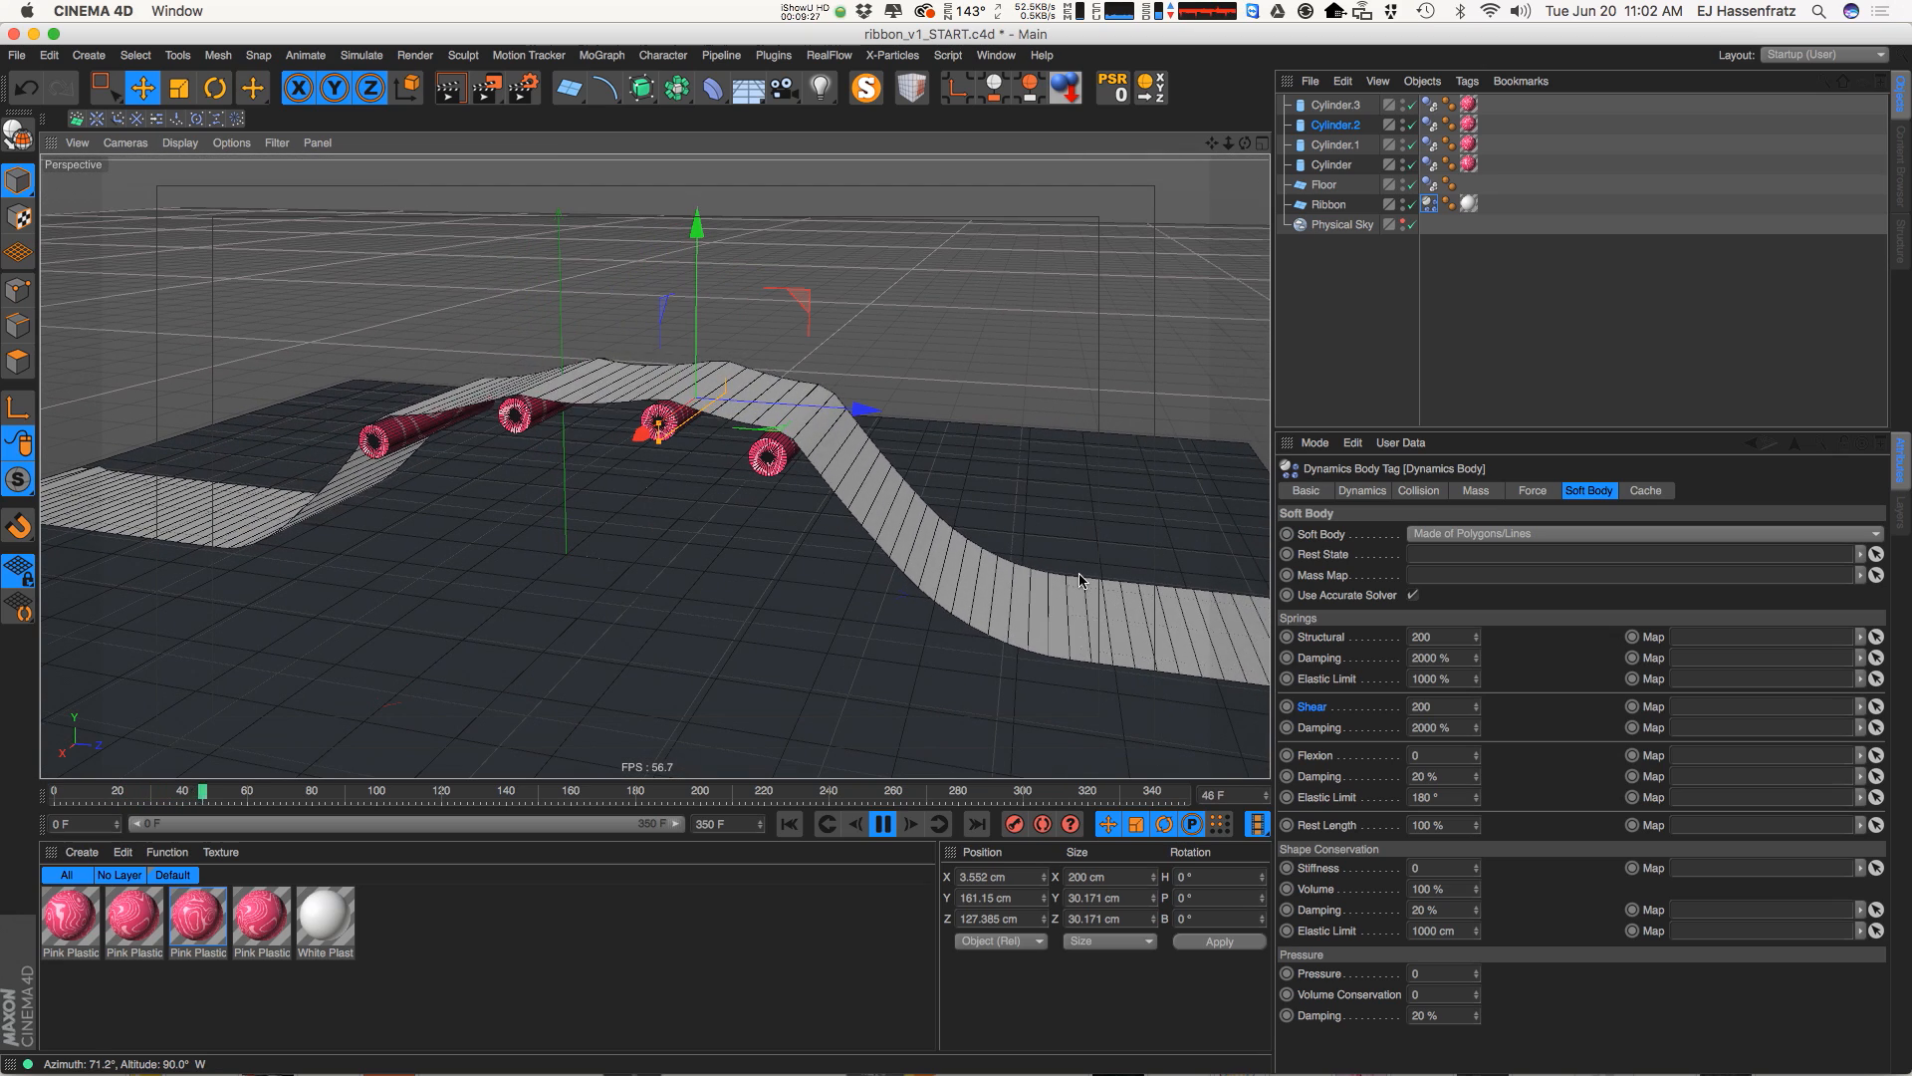
double_click(1431, 659)
left_click(1431, 728)
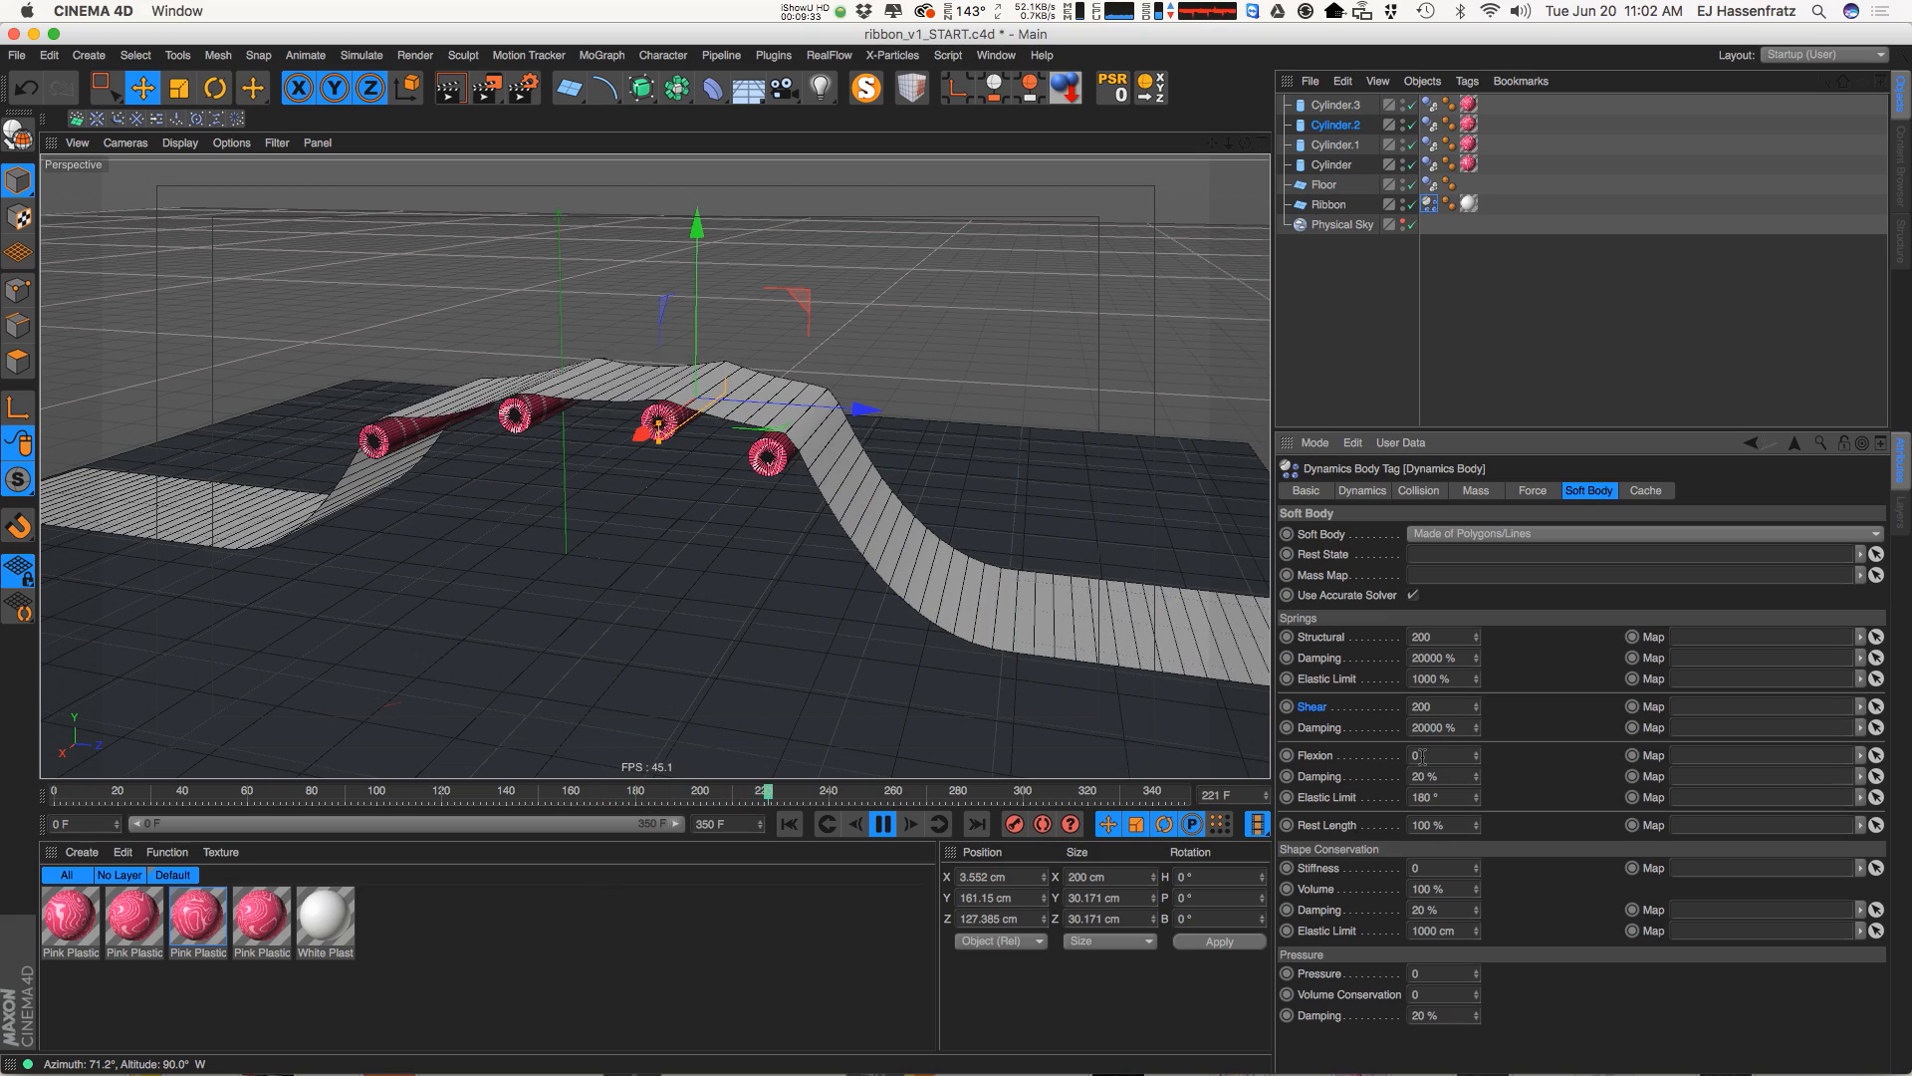
left_click(790, 825)
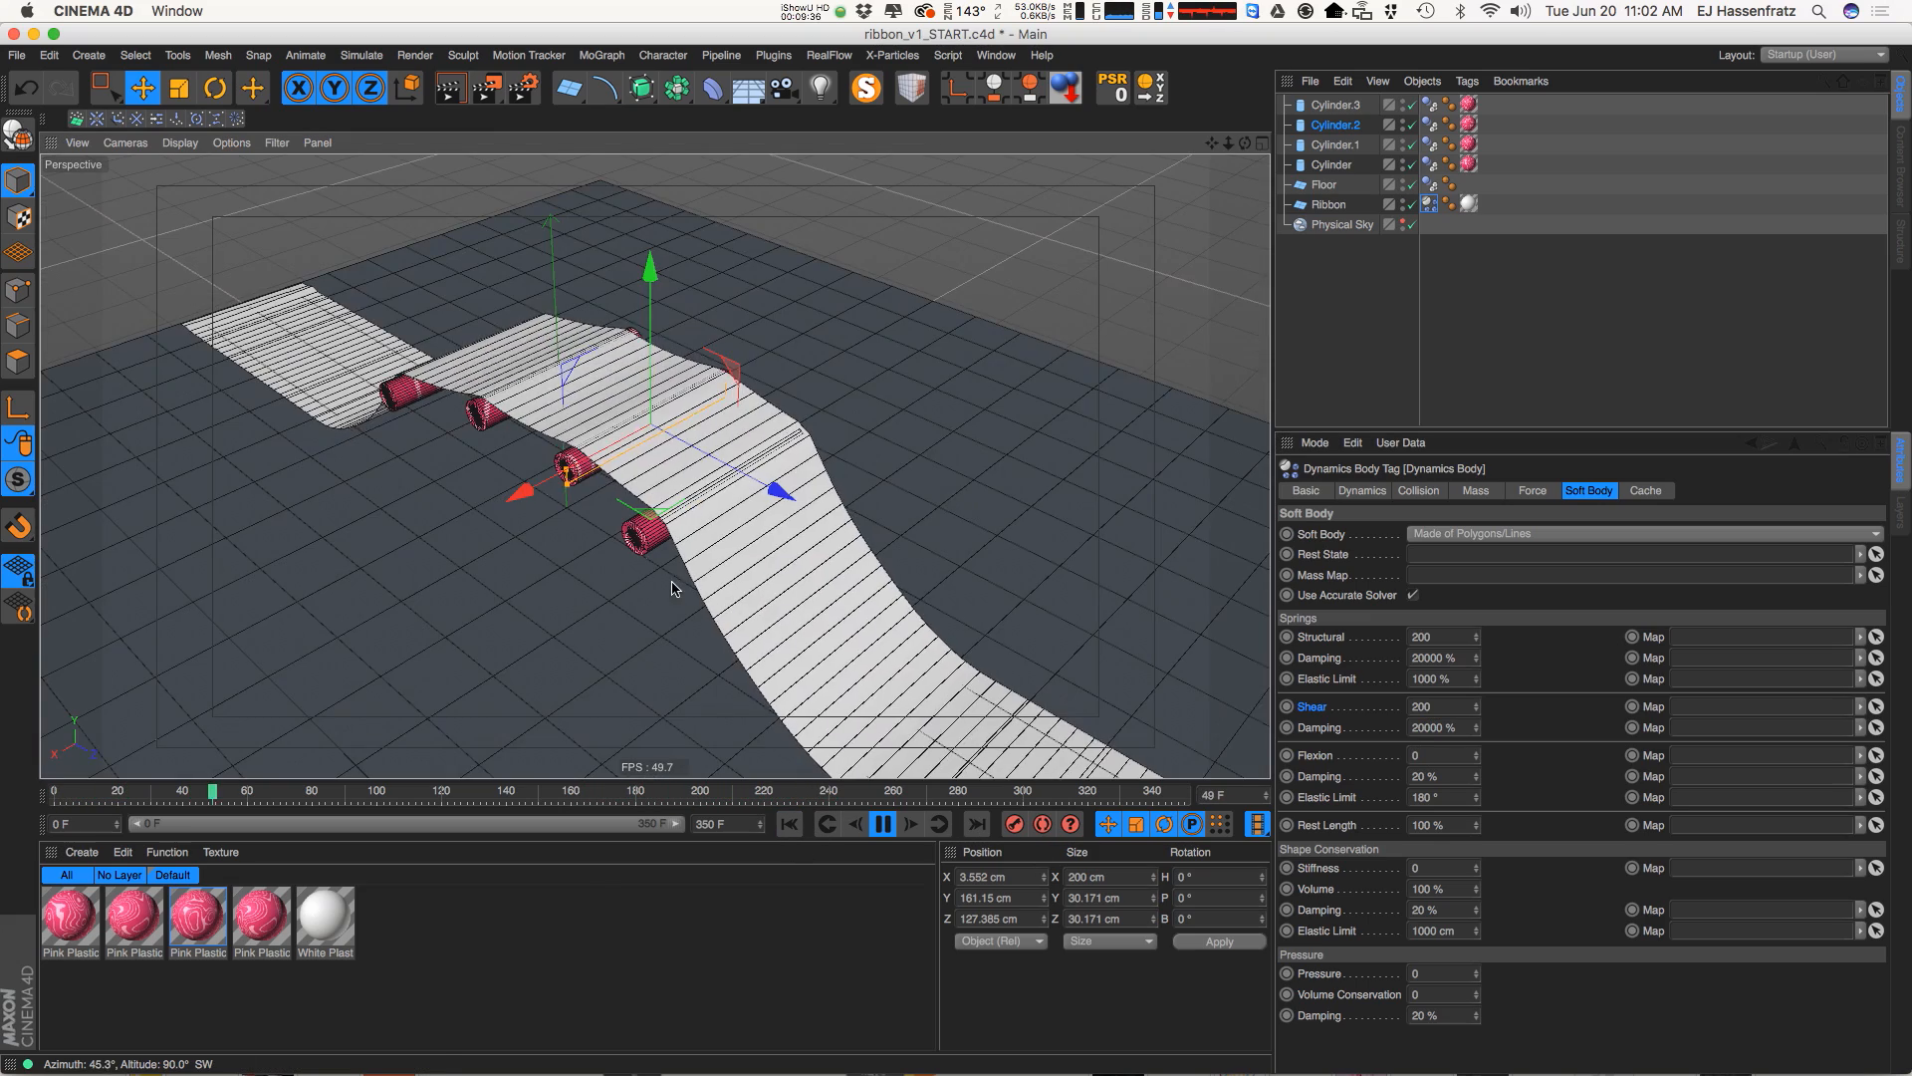
left_click_drag(655, 578, 624, 523, "alt")
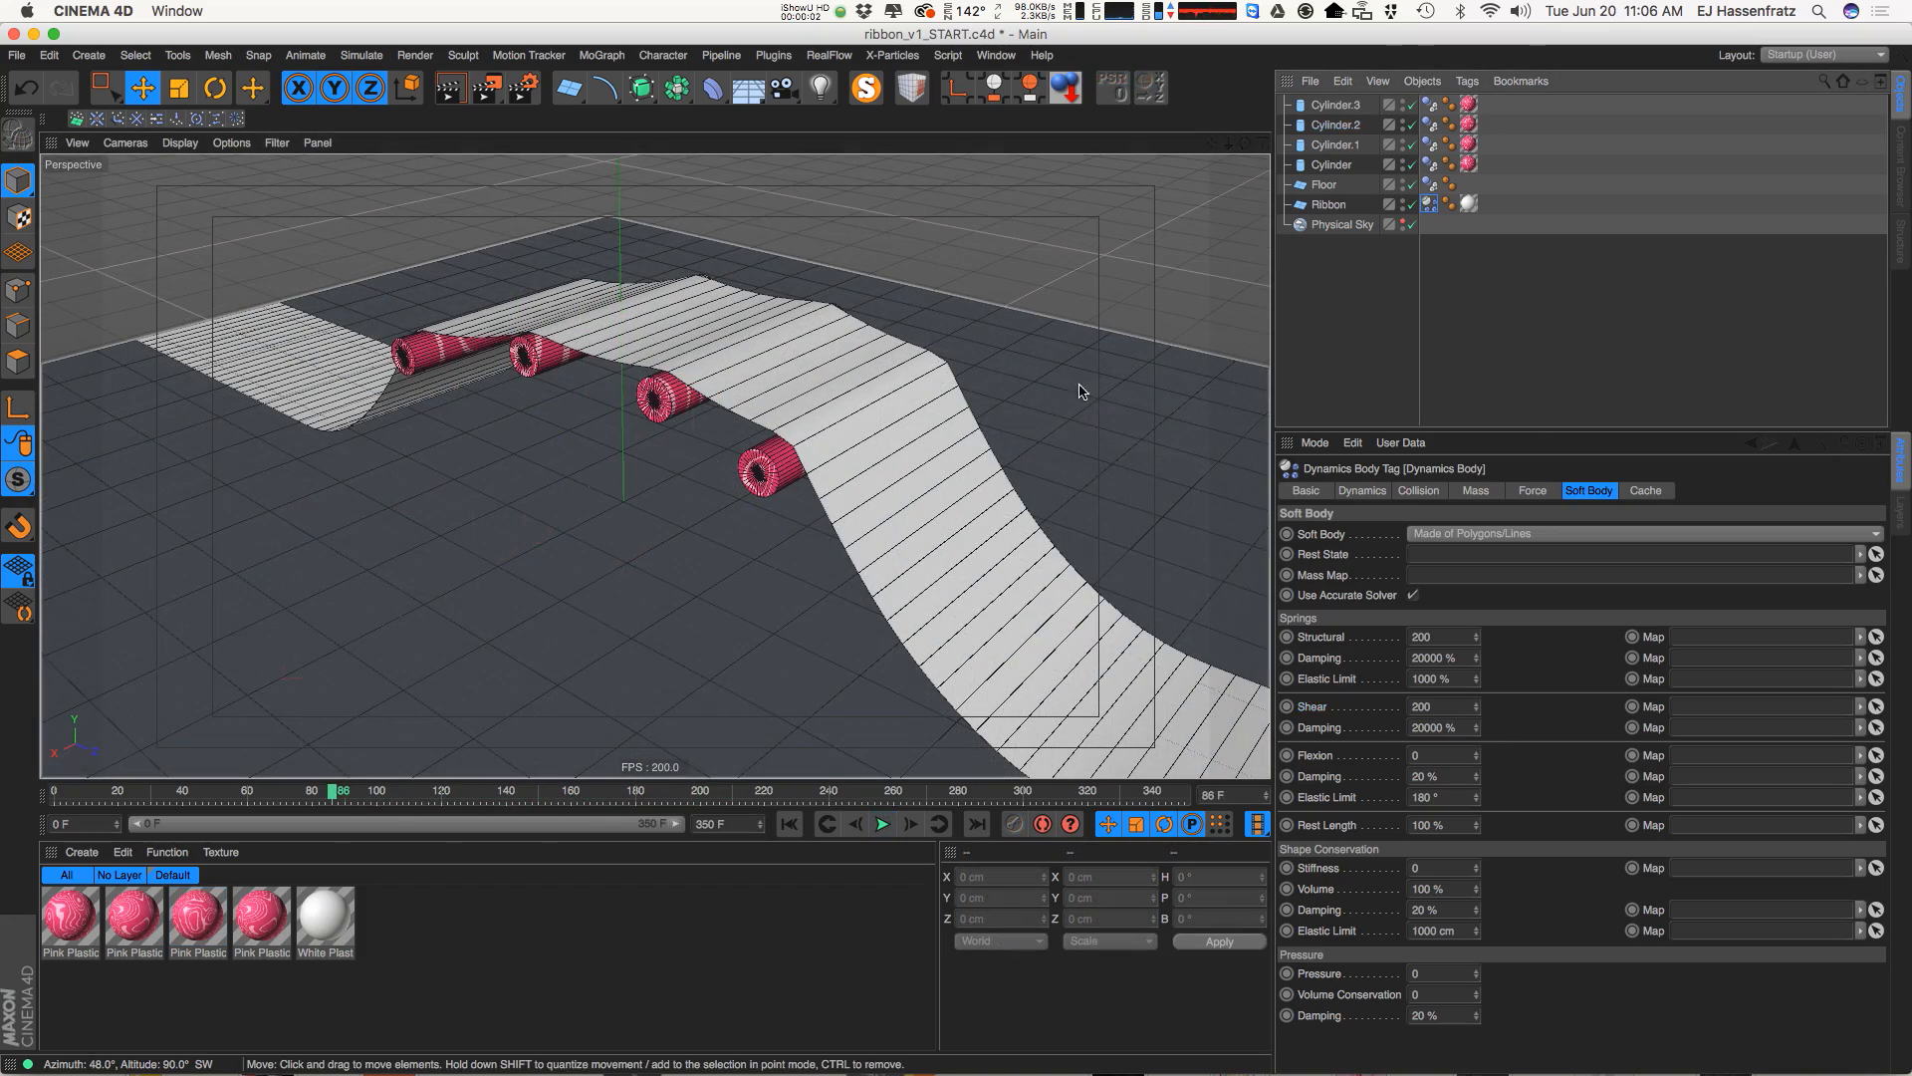
Examine the draped ribbon and the cylinders from several angles and return to the first frame
mouse_move(711, 509)
left_mouse_down("alt")
mouse_move(794, 513)
mouse_move(719, 525)
left_mouse_up("alt")
middle_click_drag(823, 478, 739, 504, "alt")
mouse_move(739, 511)
left_mouse_down("alt")
mouse_move(866, 453)
mouse_move(723, 482)
left_mouse_up("alt")
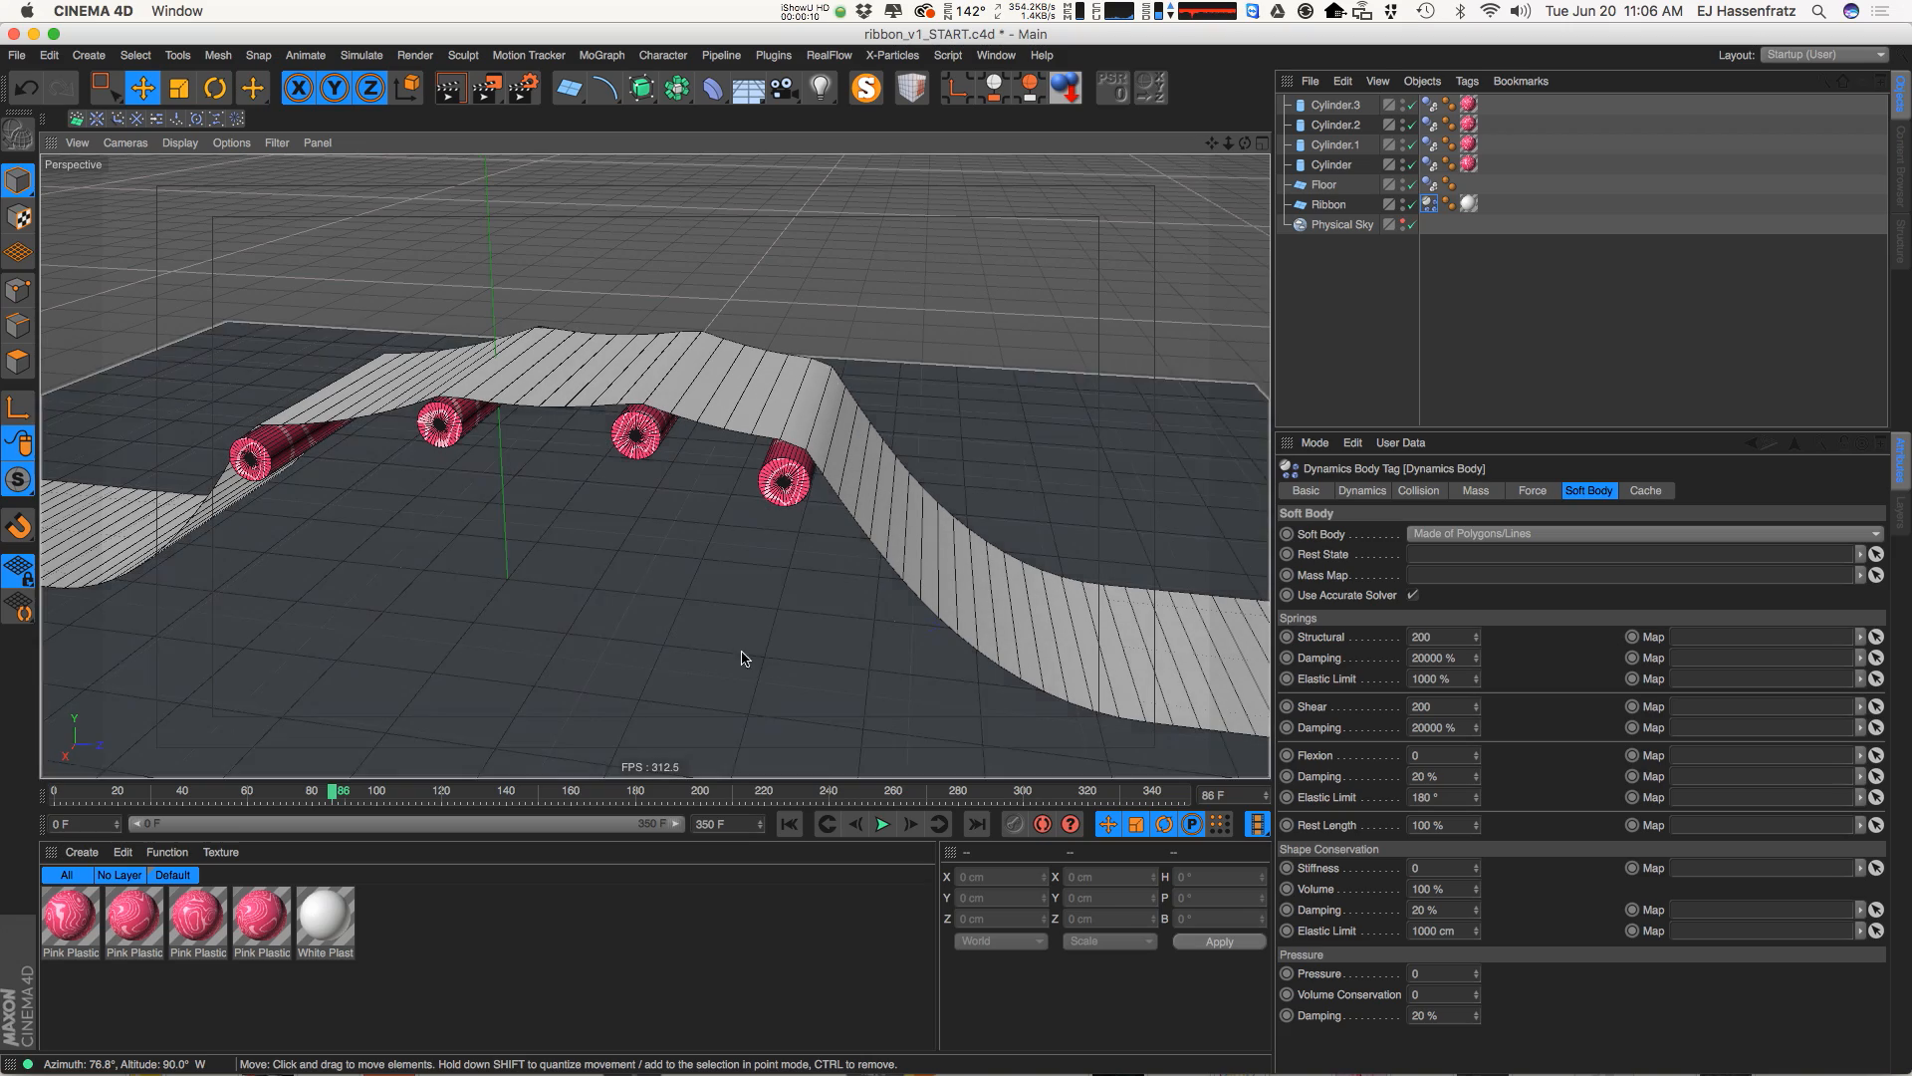
left_click(788, 823)
left_click_drag(1141, 311, 935, 383, "alt")
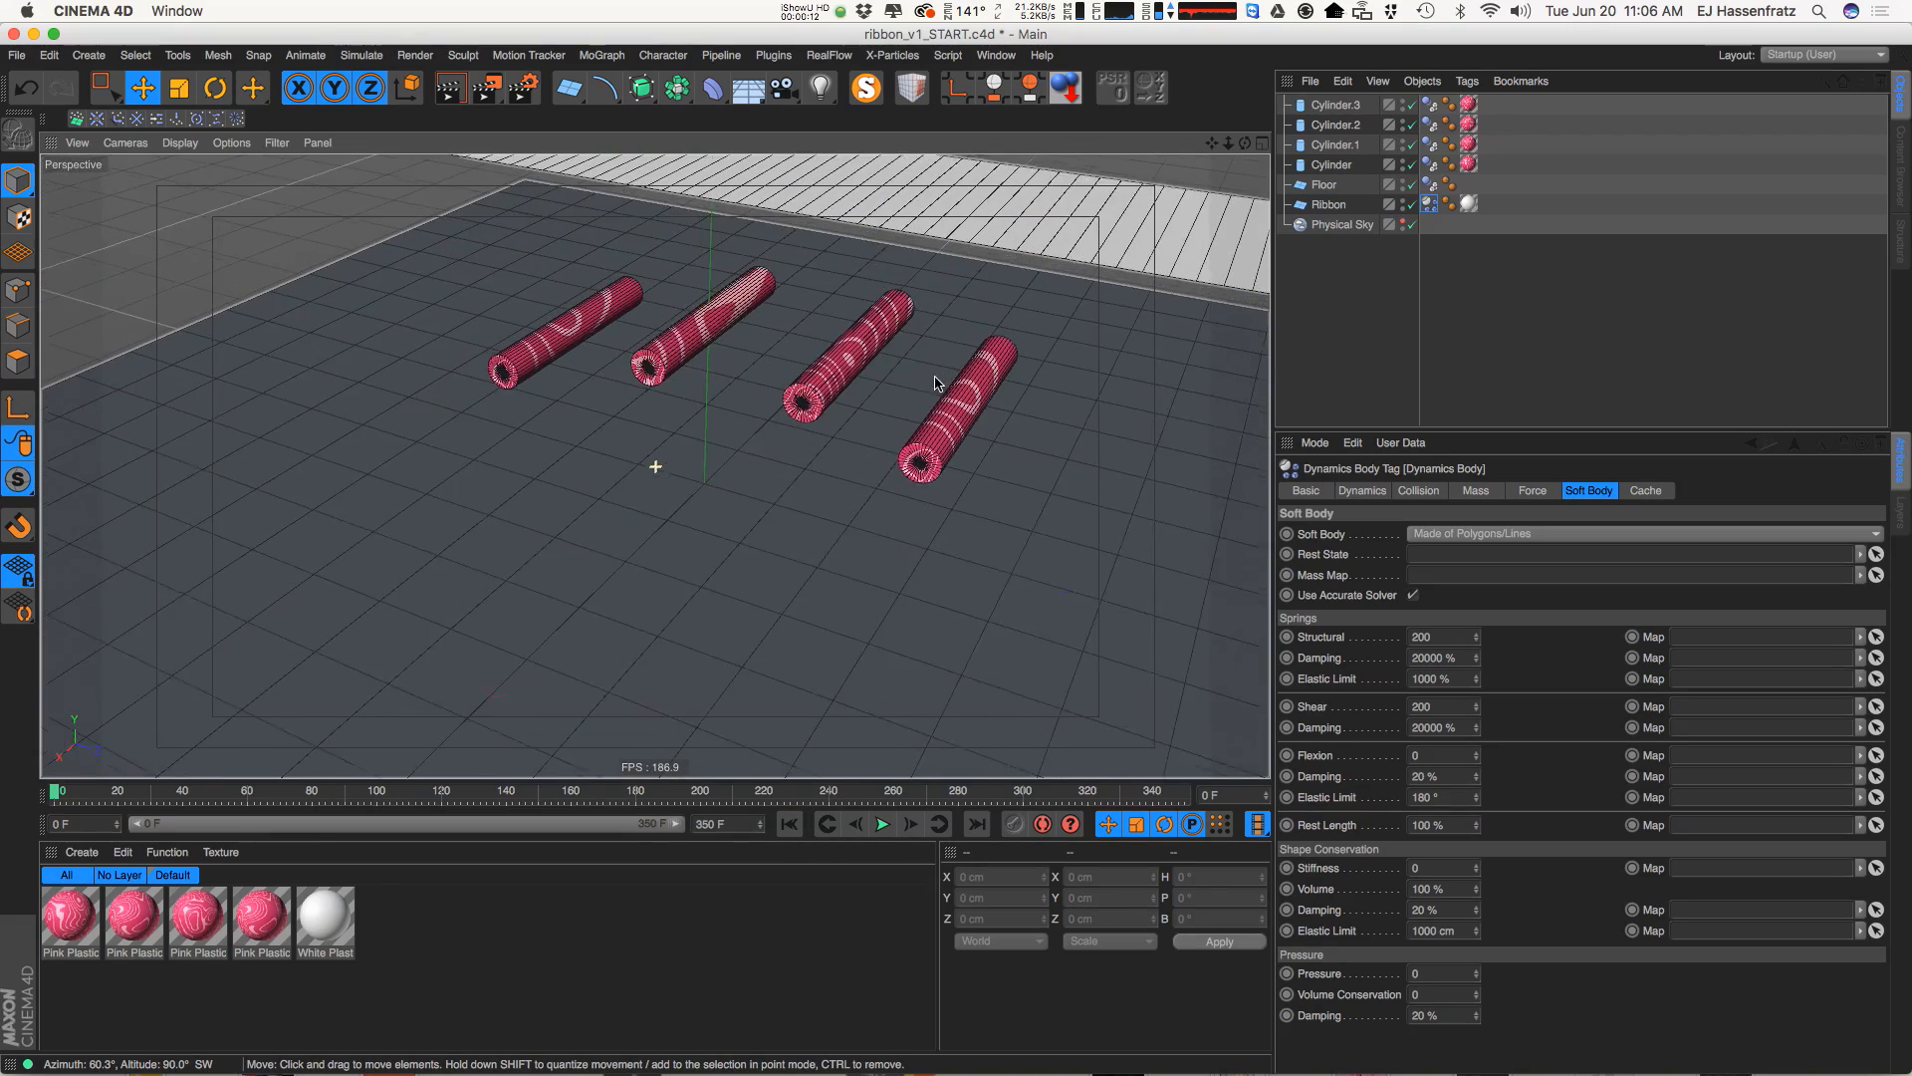
middle_click_drag(934, 384, 726, 421, "alt")
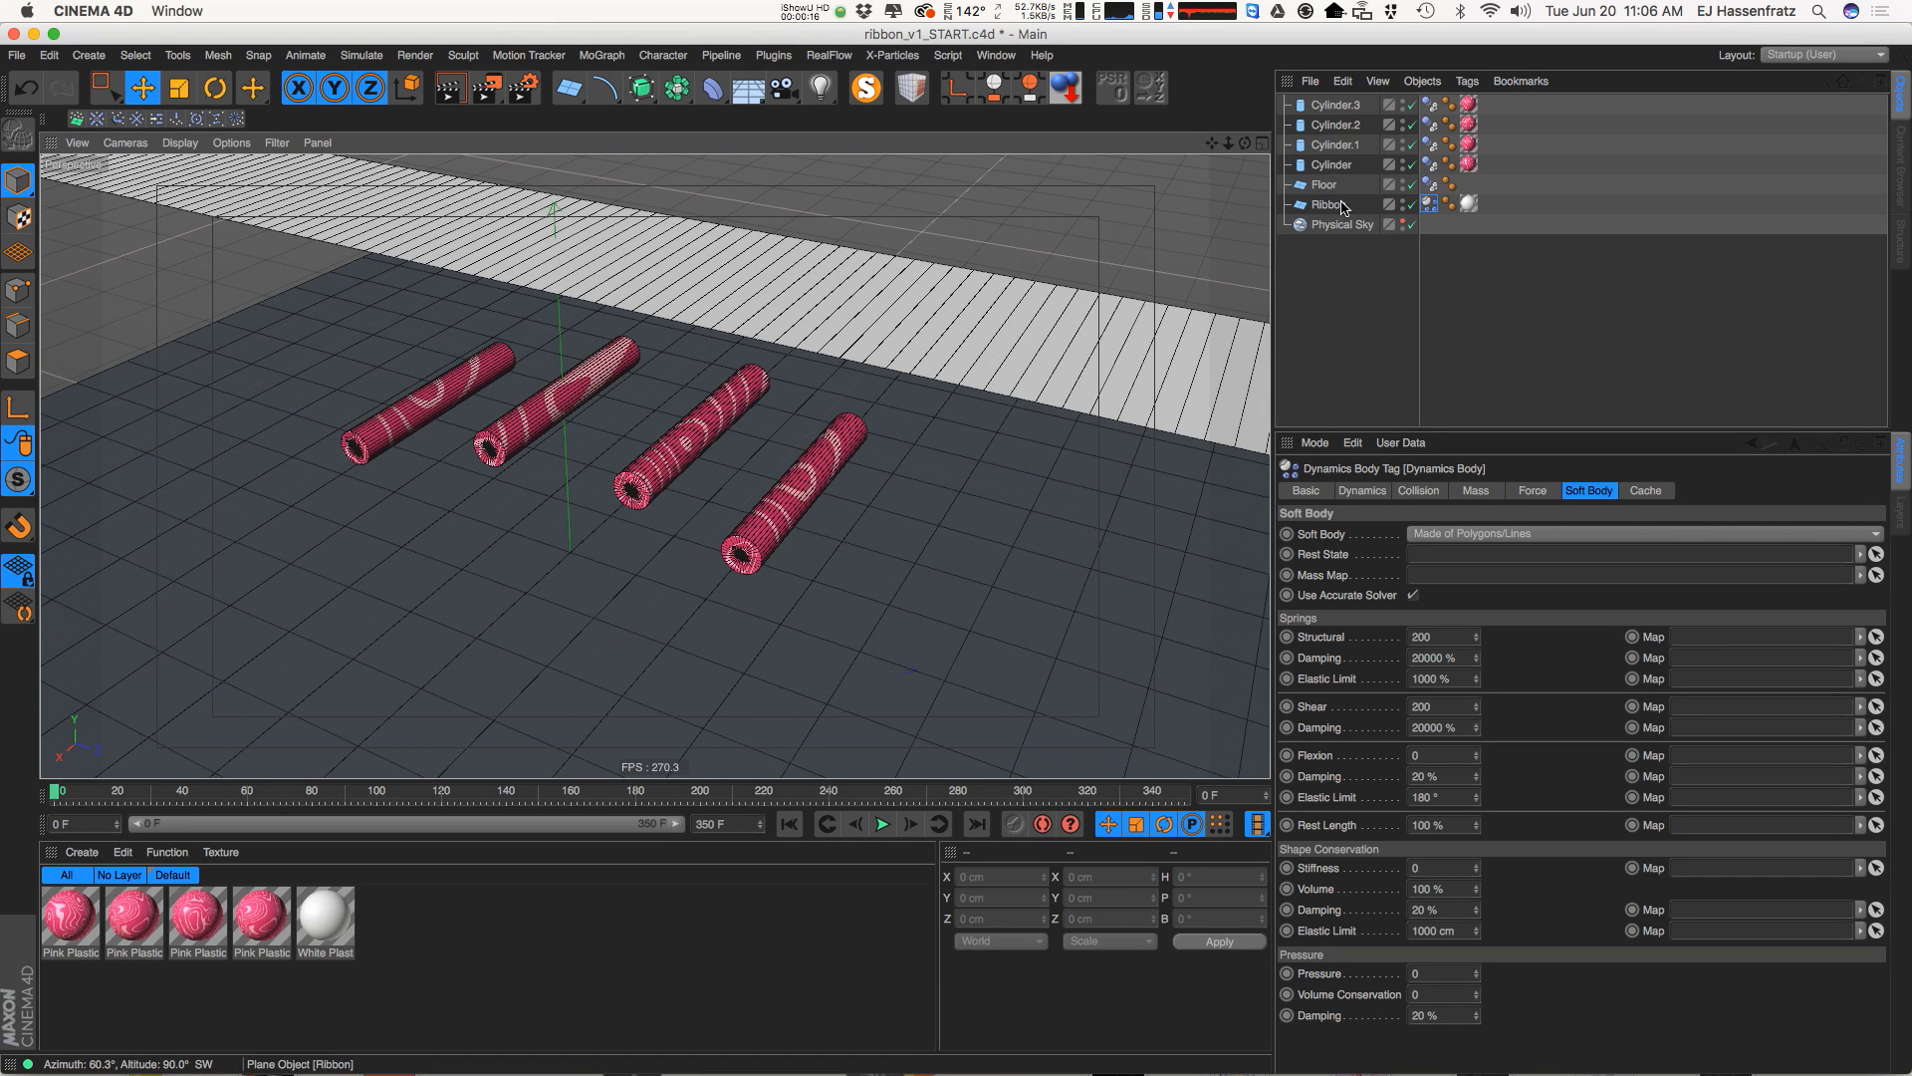
Select the four cylinders and add a MoGraph Fracture object to the scene
left_click(1334, 167)
left_click(1334, 105, "shift")
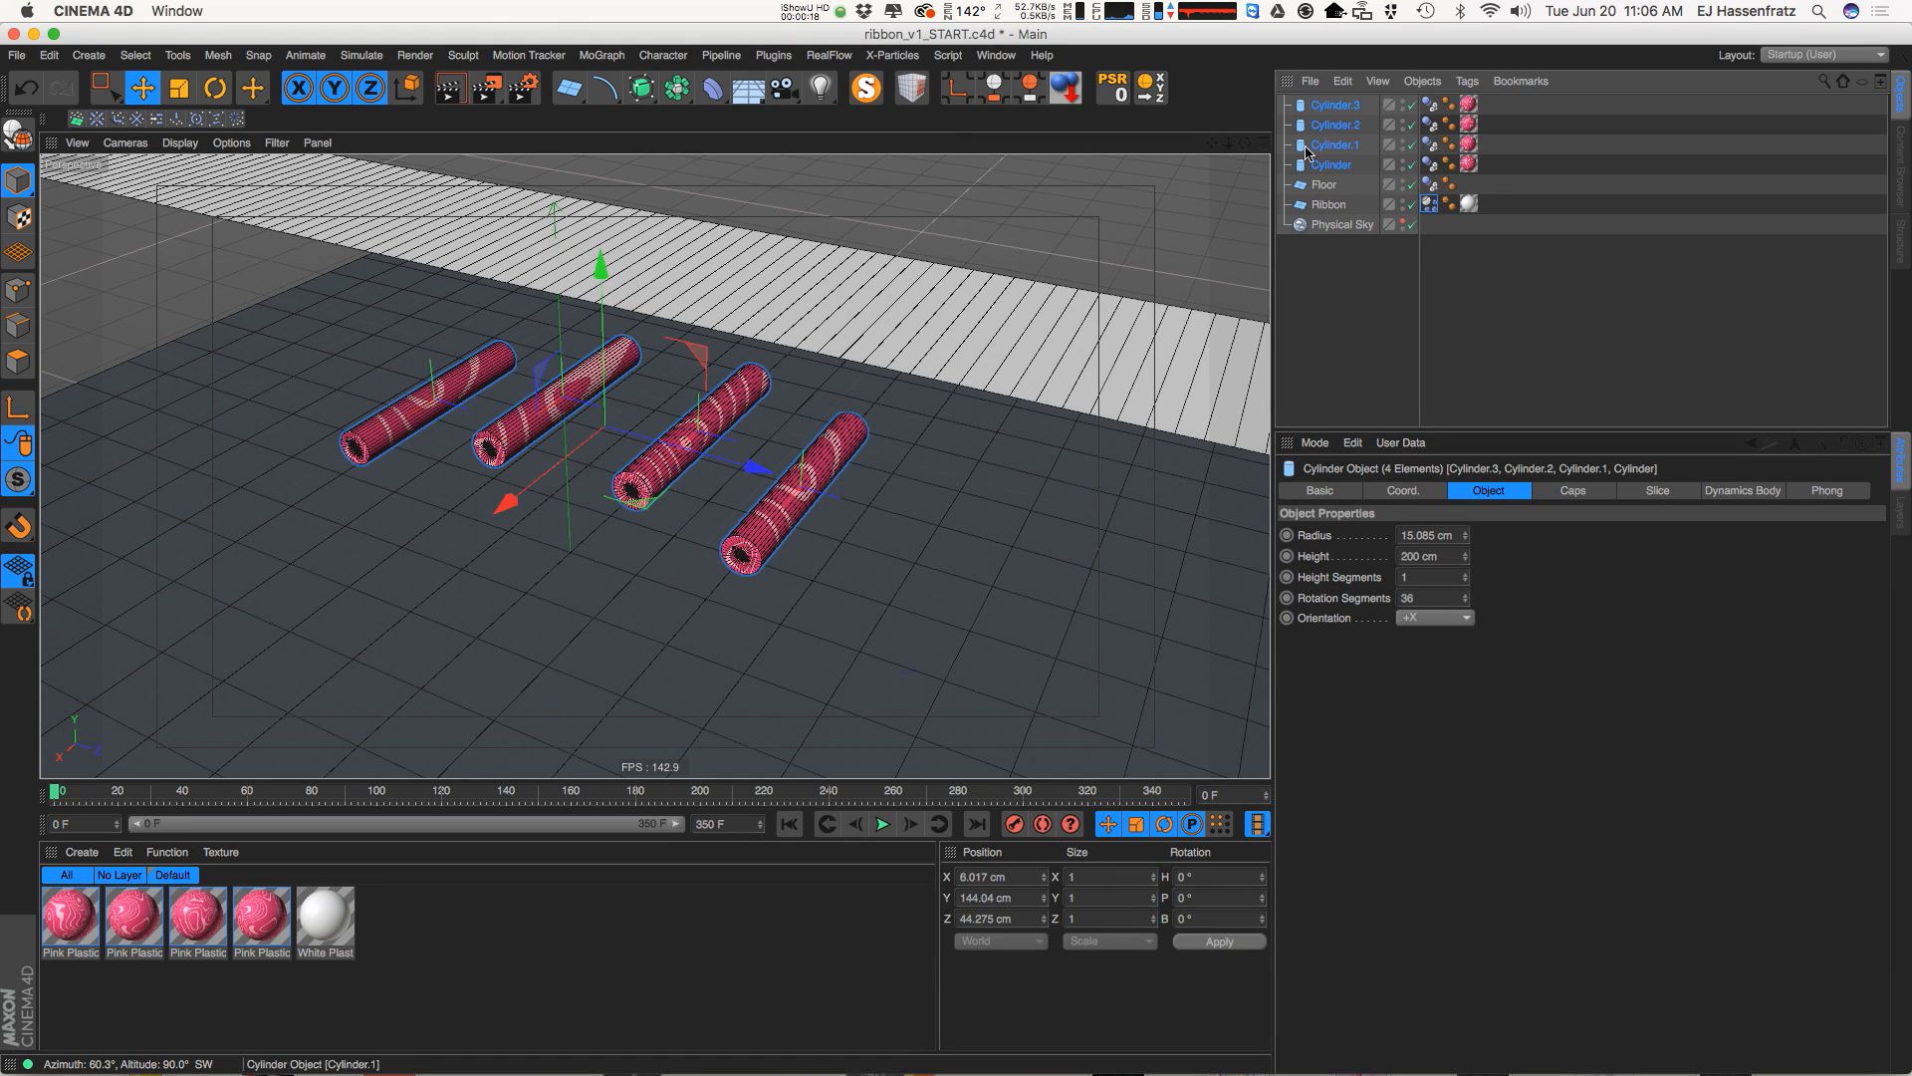
left_click(601, 55)
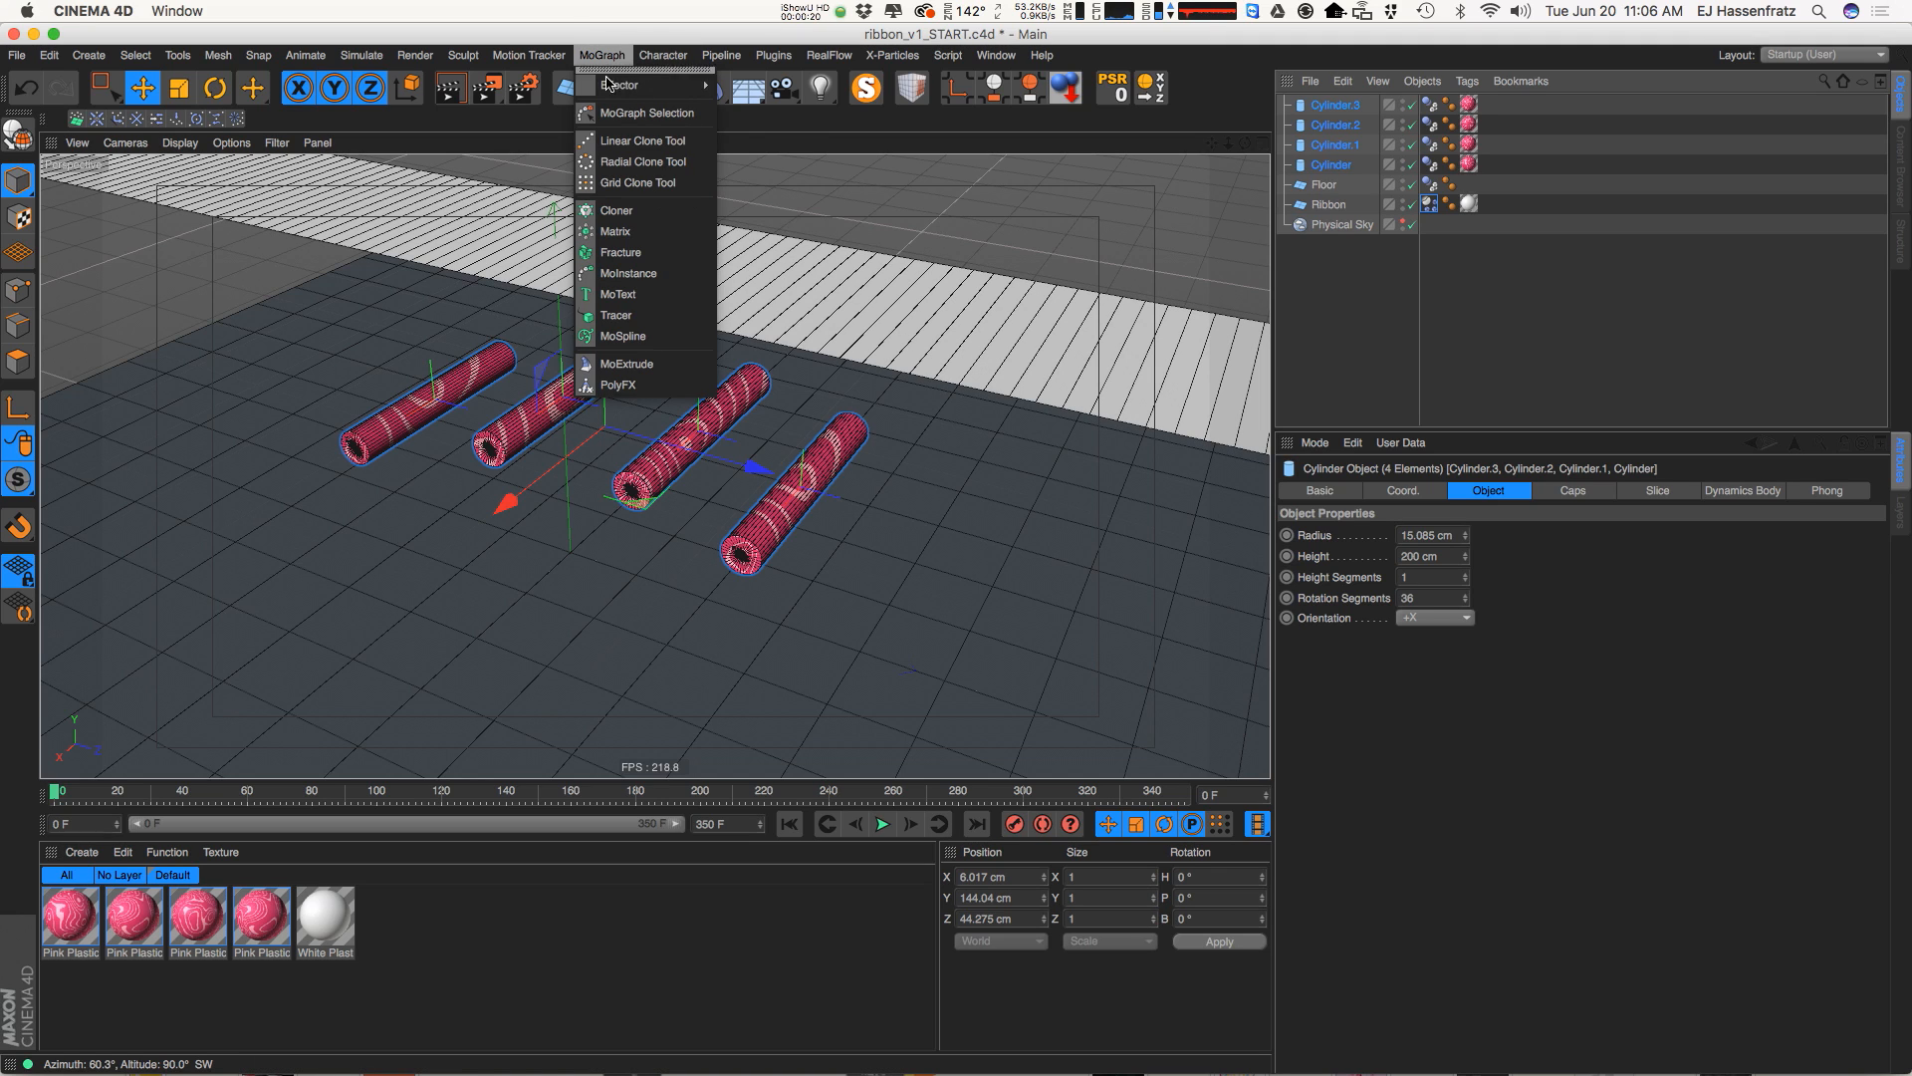
mouse_move(612, 87)
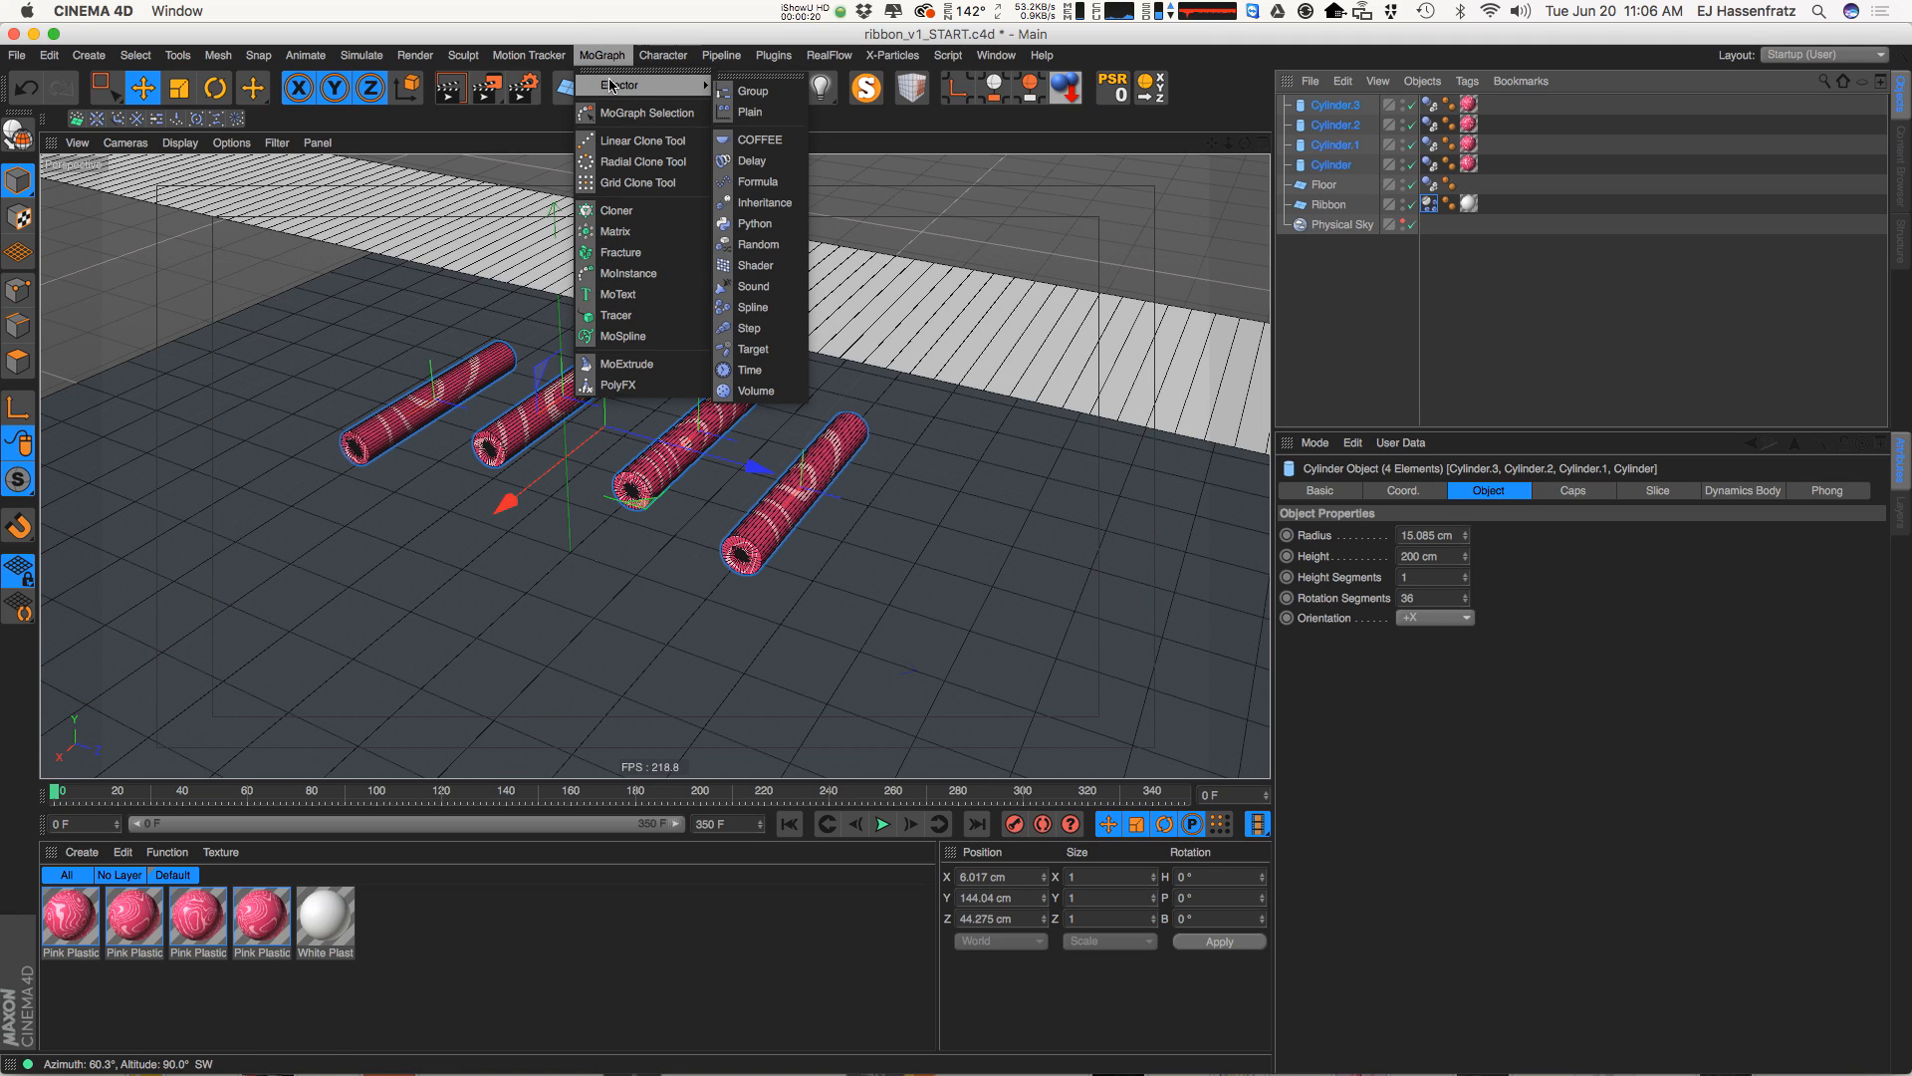
left_click(647, 252)
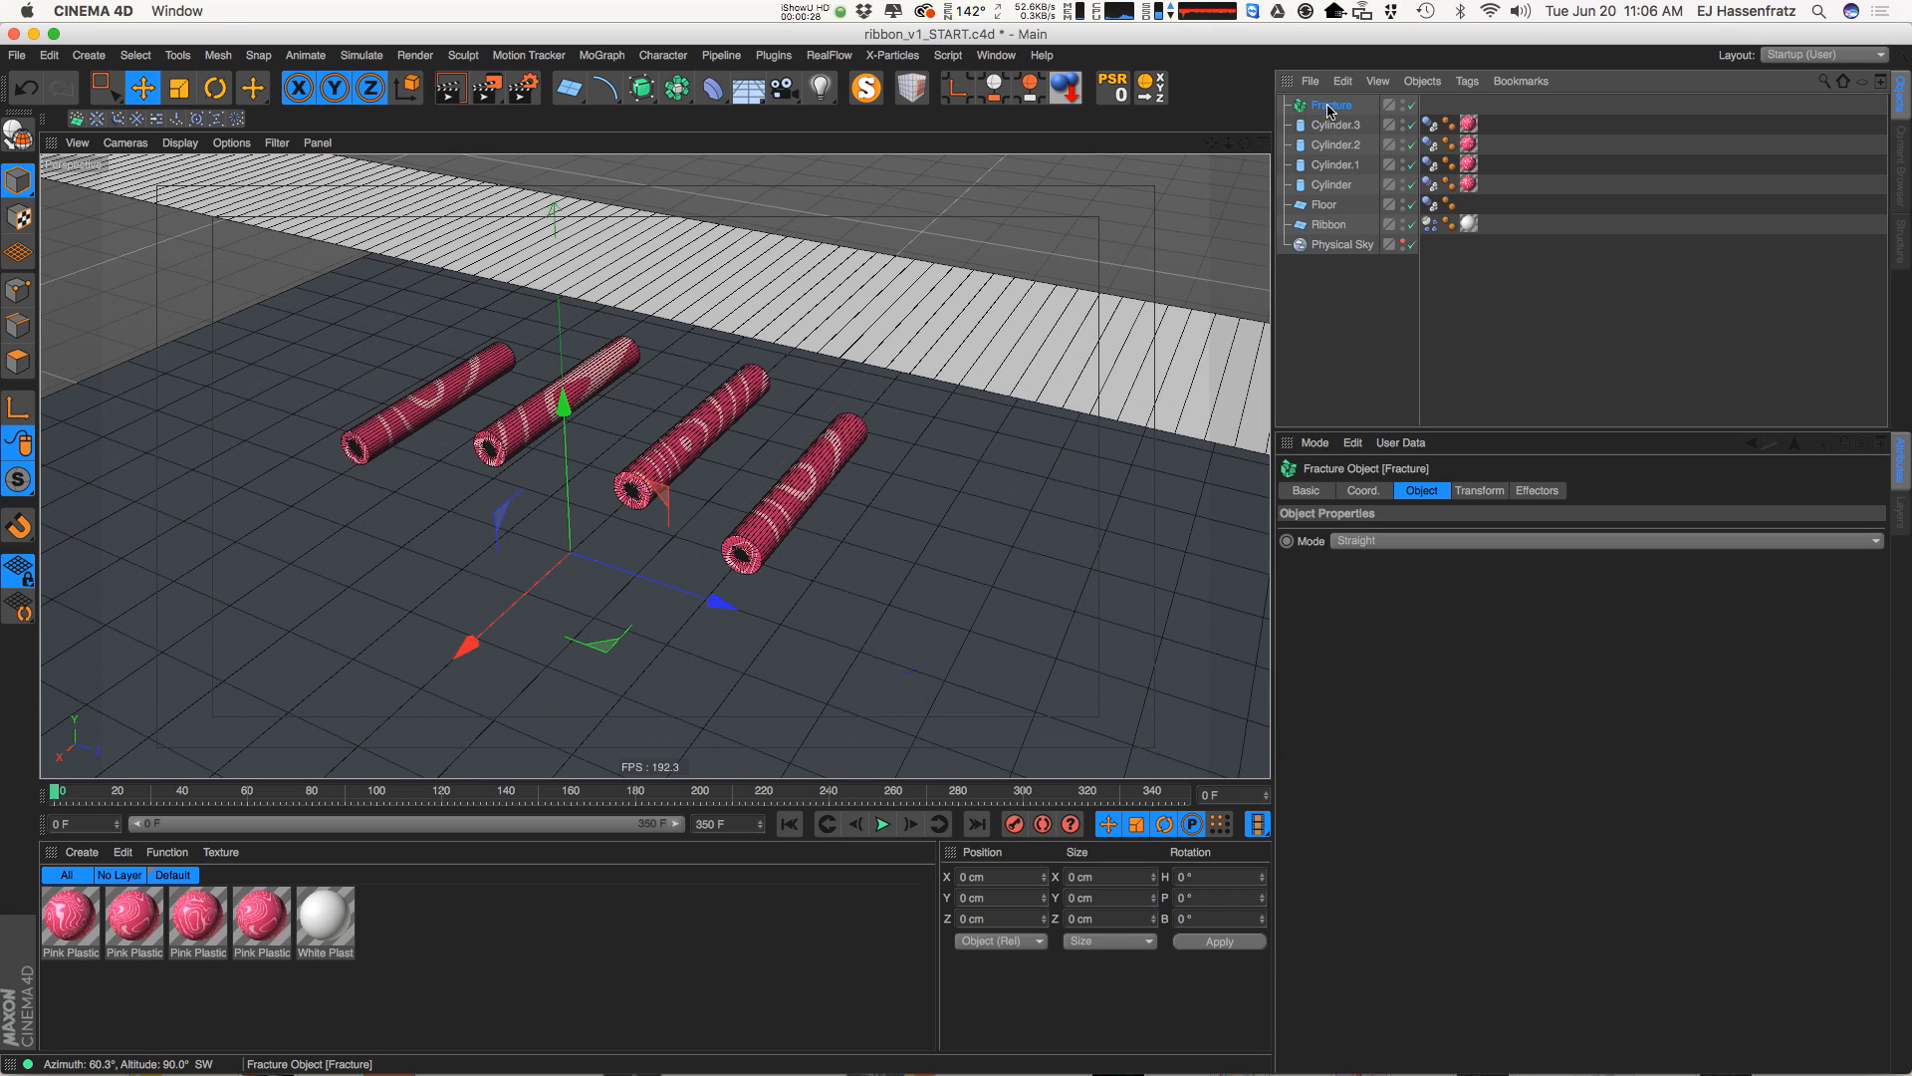
Nest all four cylinders under the Fracture object and rename it Cylinder Fracture
left_click(1335, 186)
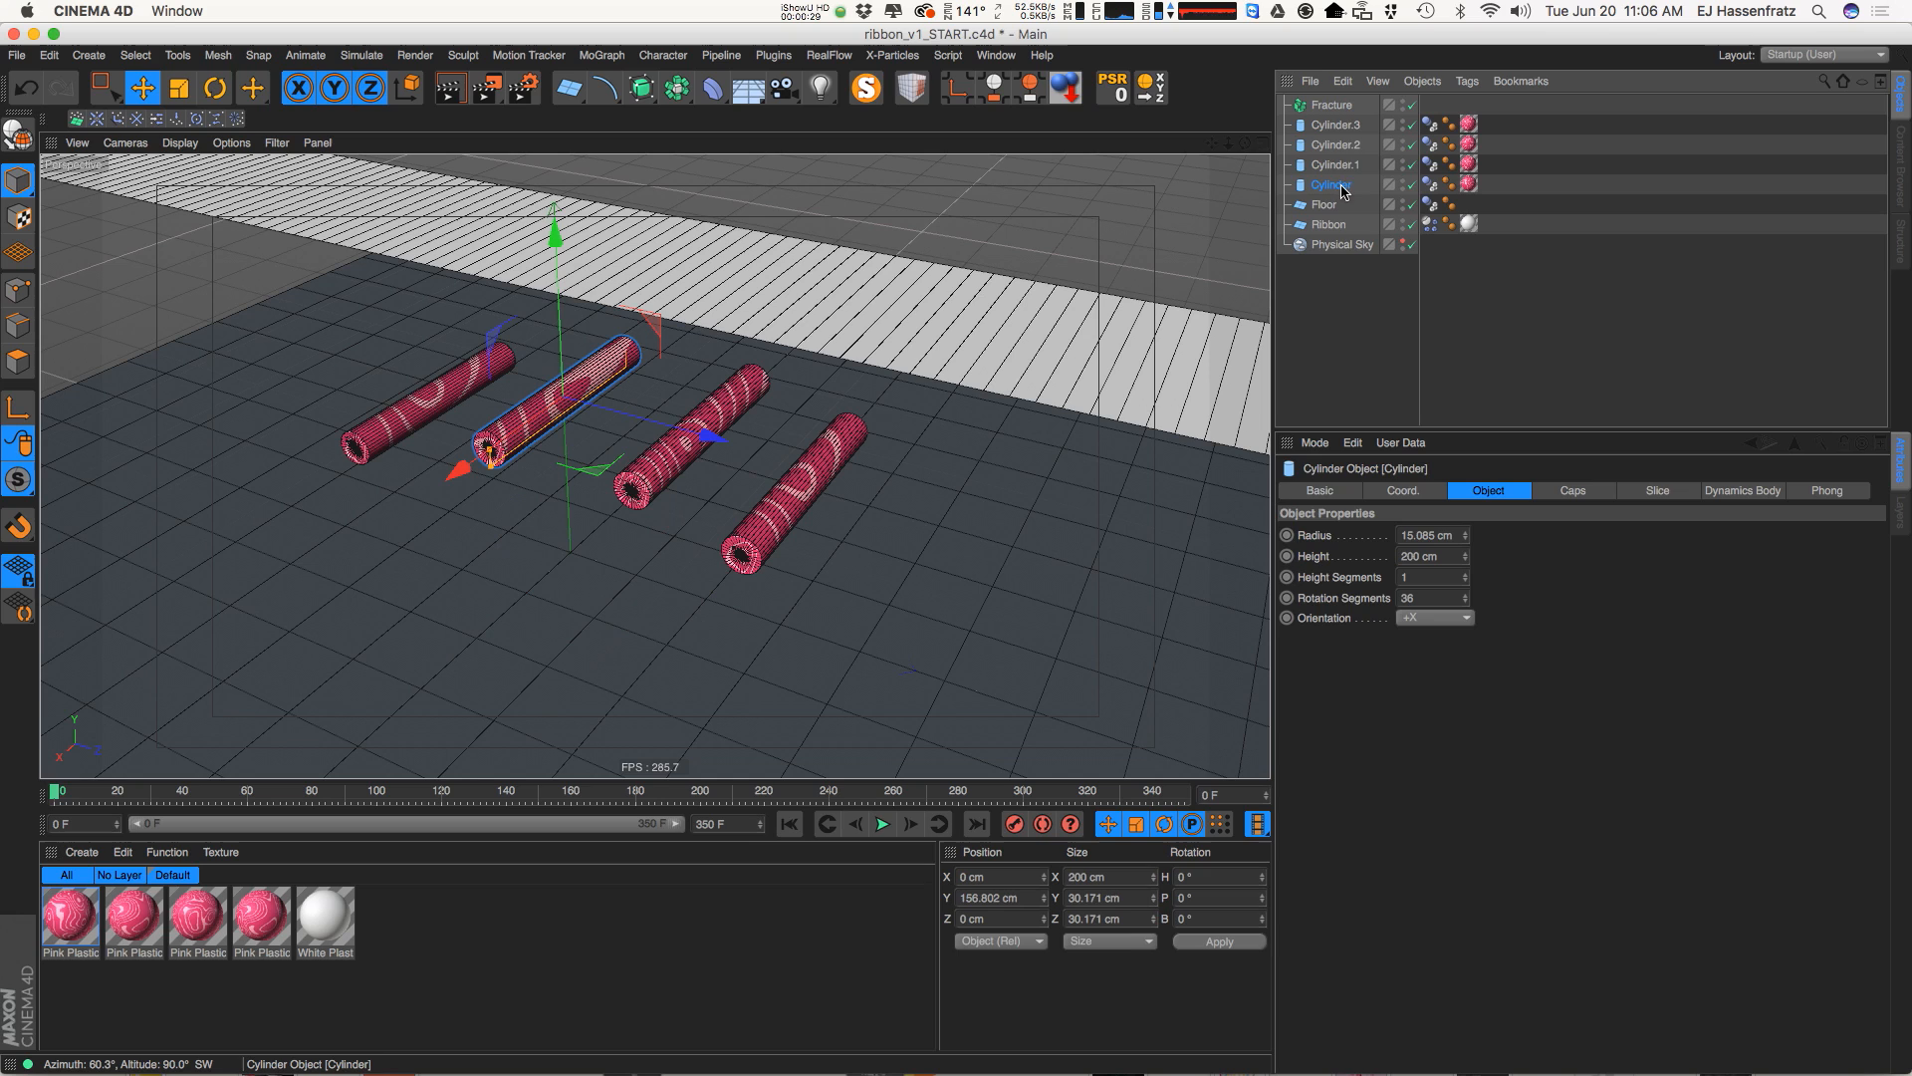
left_click(1336, 127, "shift")
left_click_drag(1348, 107, 1350, 106)
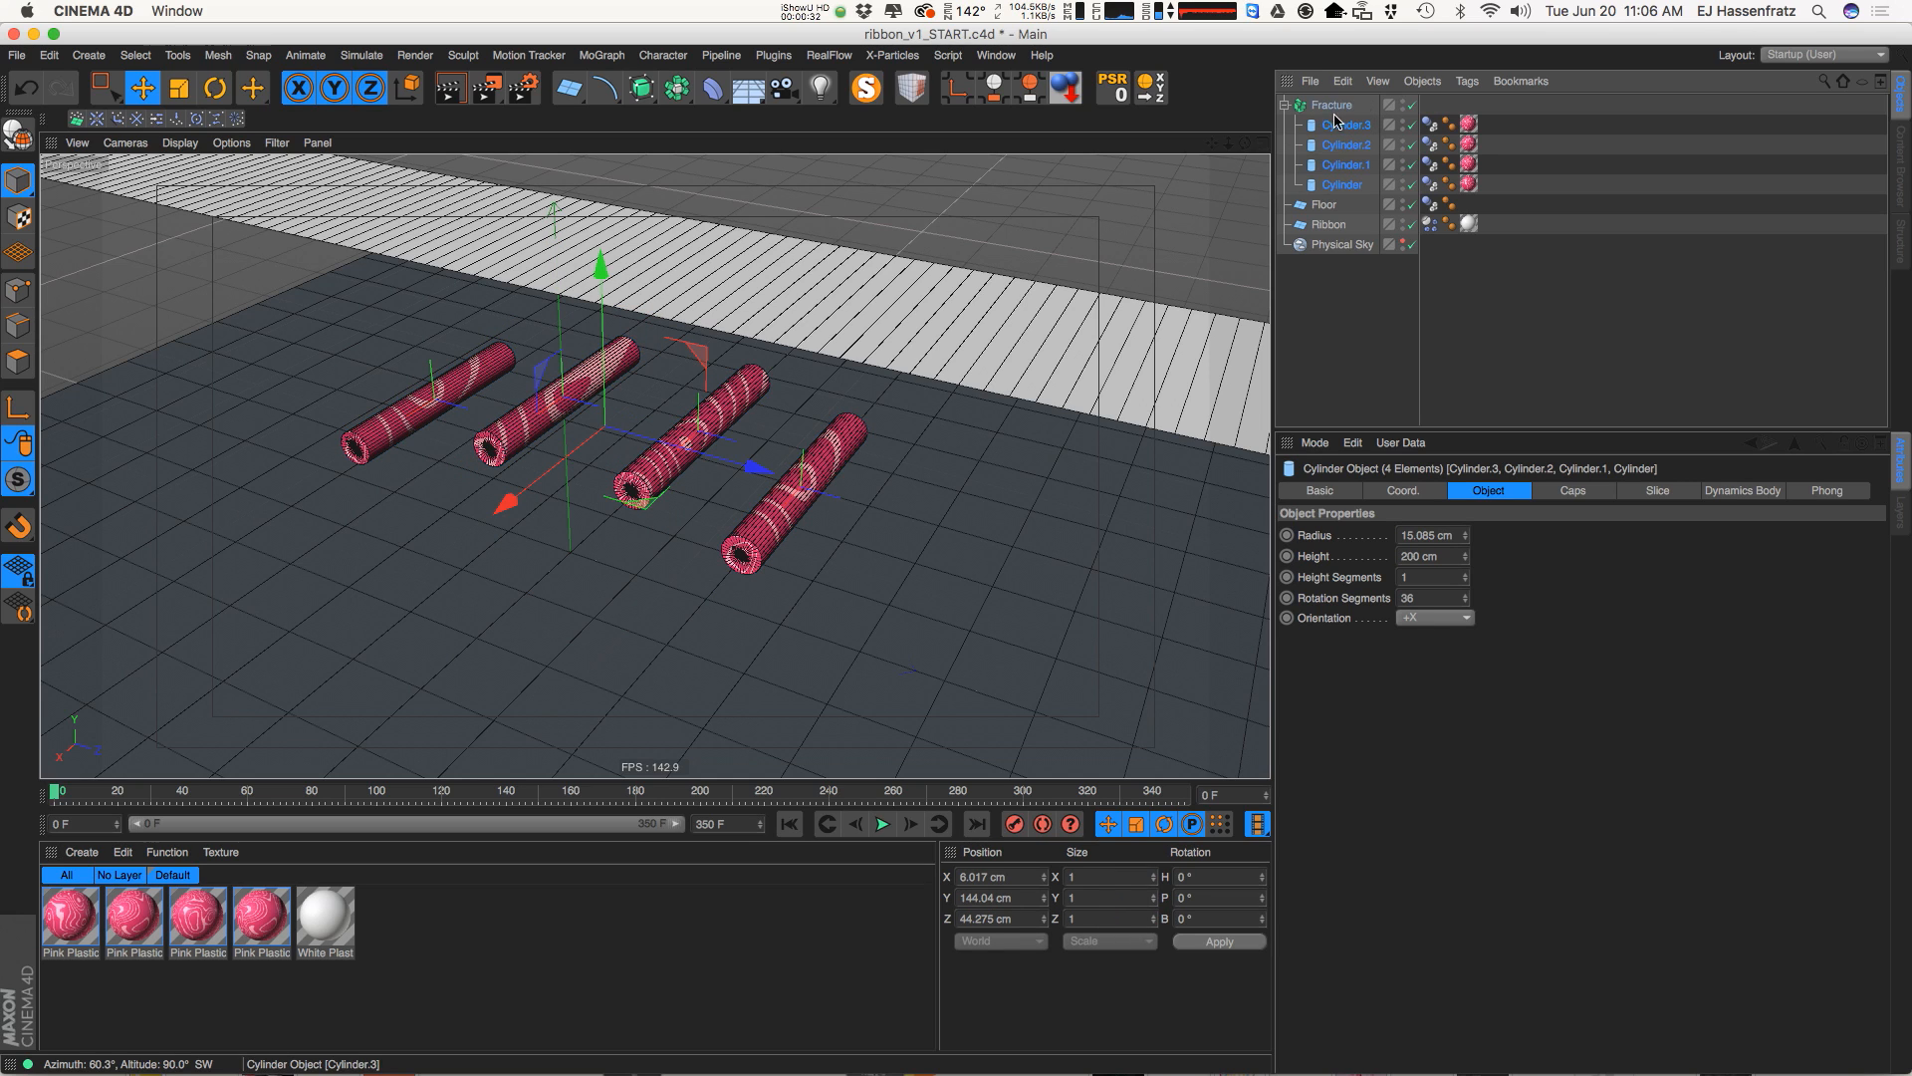
double_click(1342, 107)
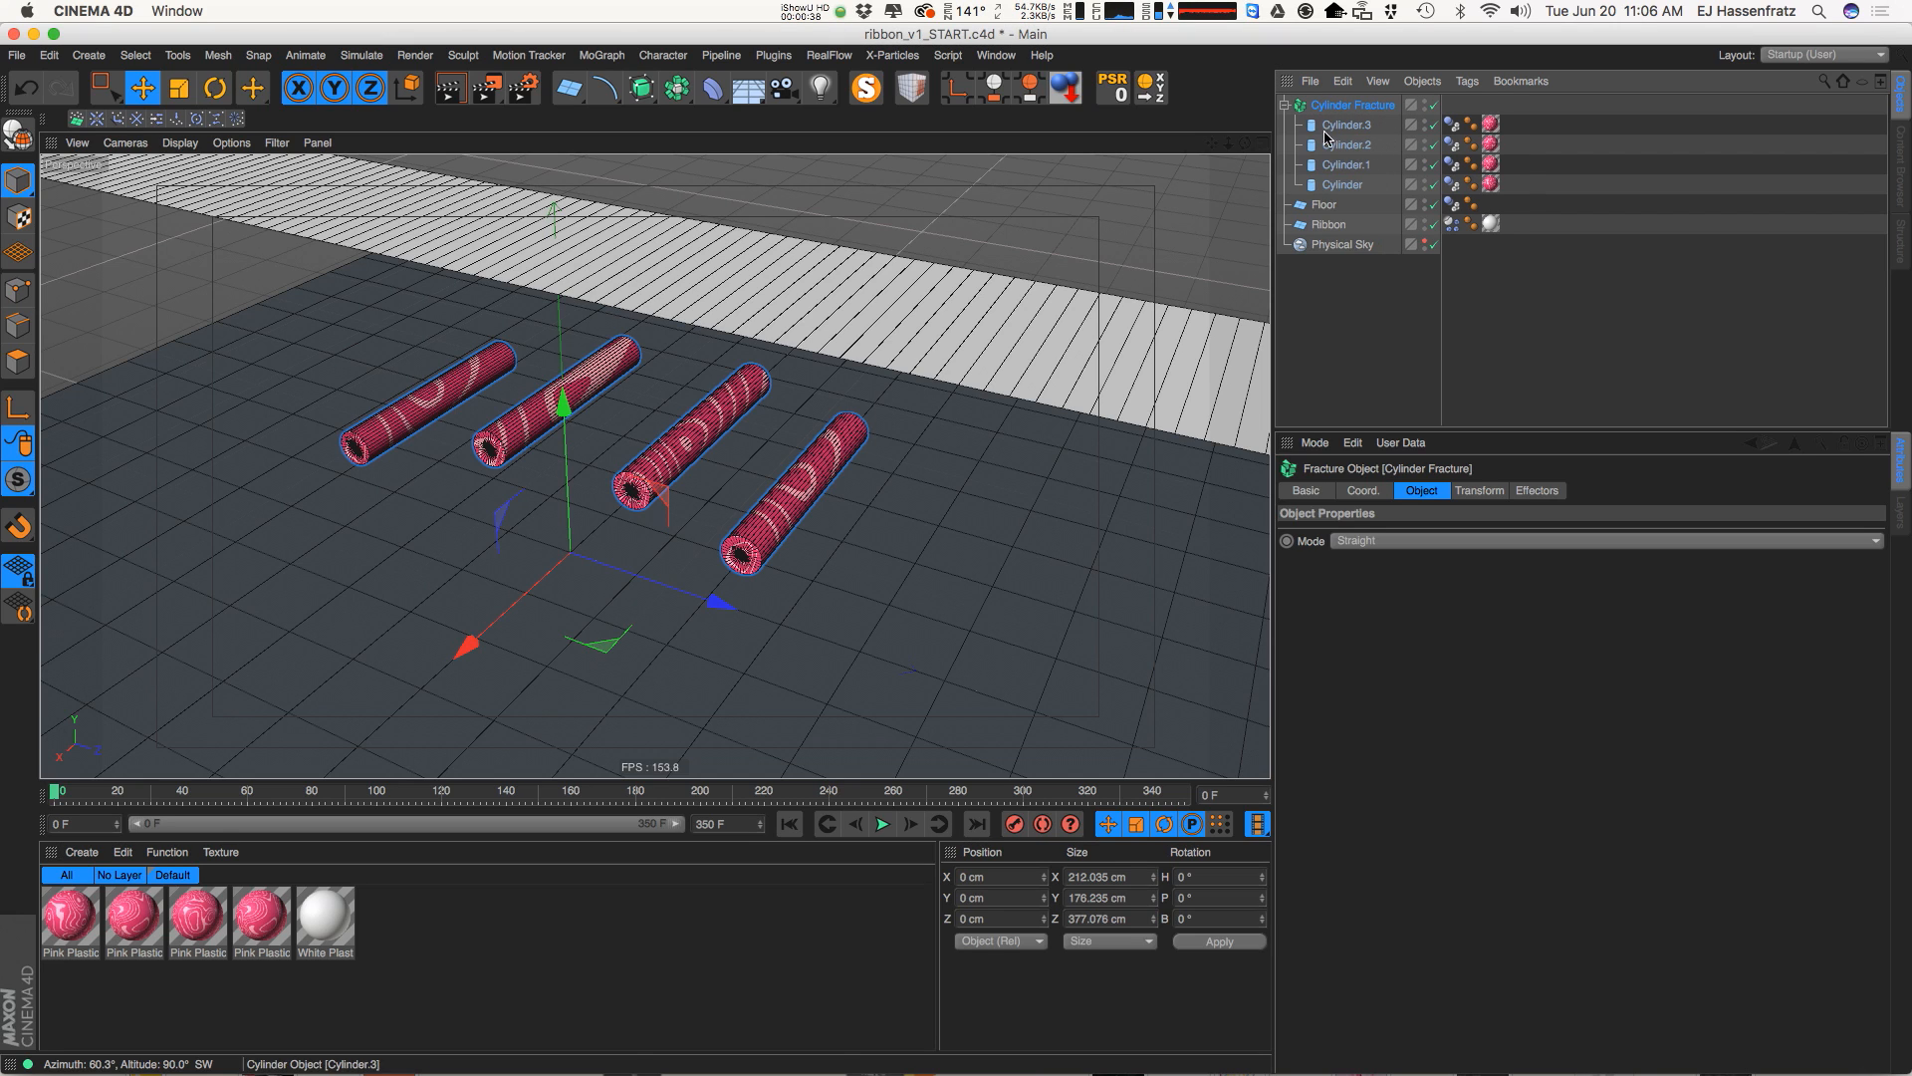
Add a MoGraph Time effector to the Cylinder Fracture and play the simulation to preview the cylinders' default rotation
left_click(566, 58)
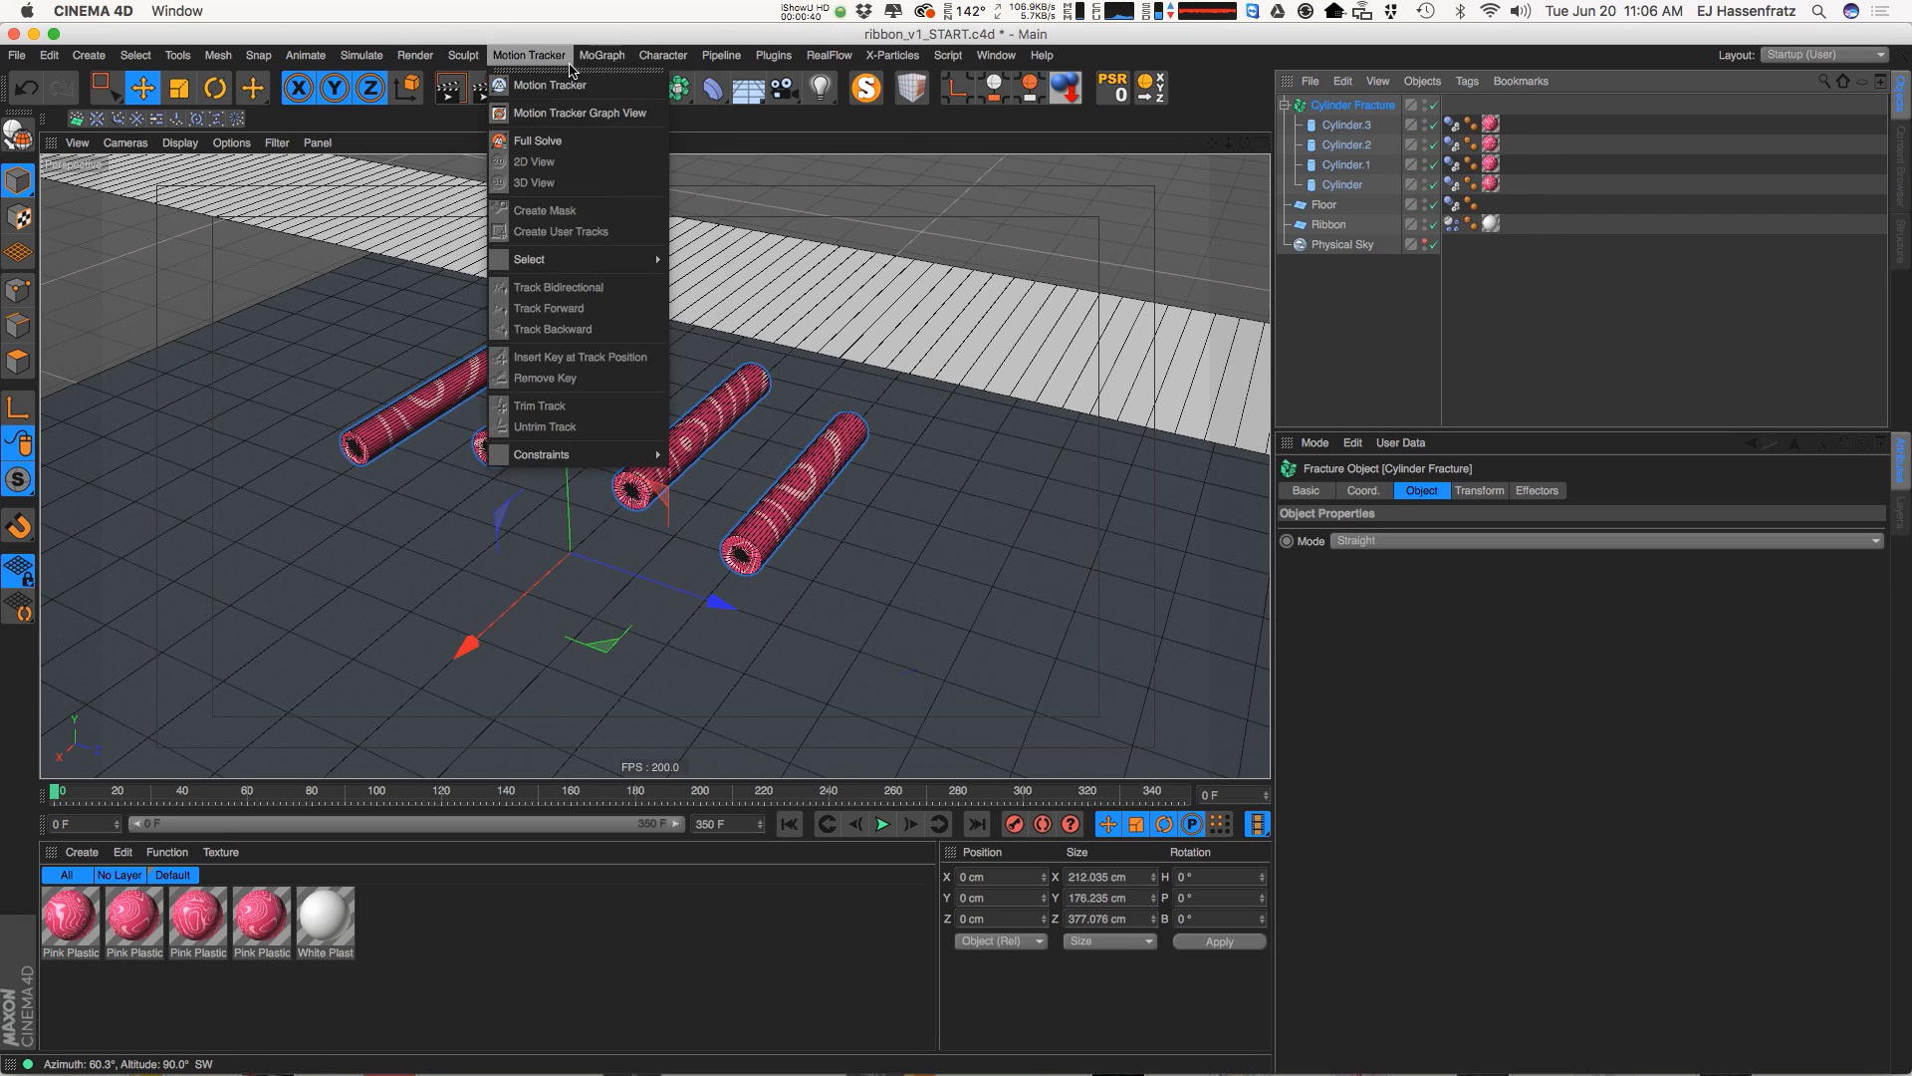
mouse_move(602, 56)
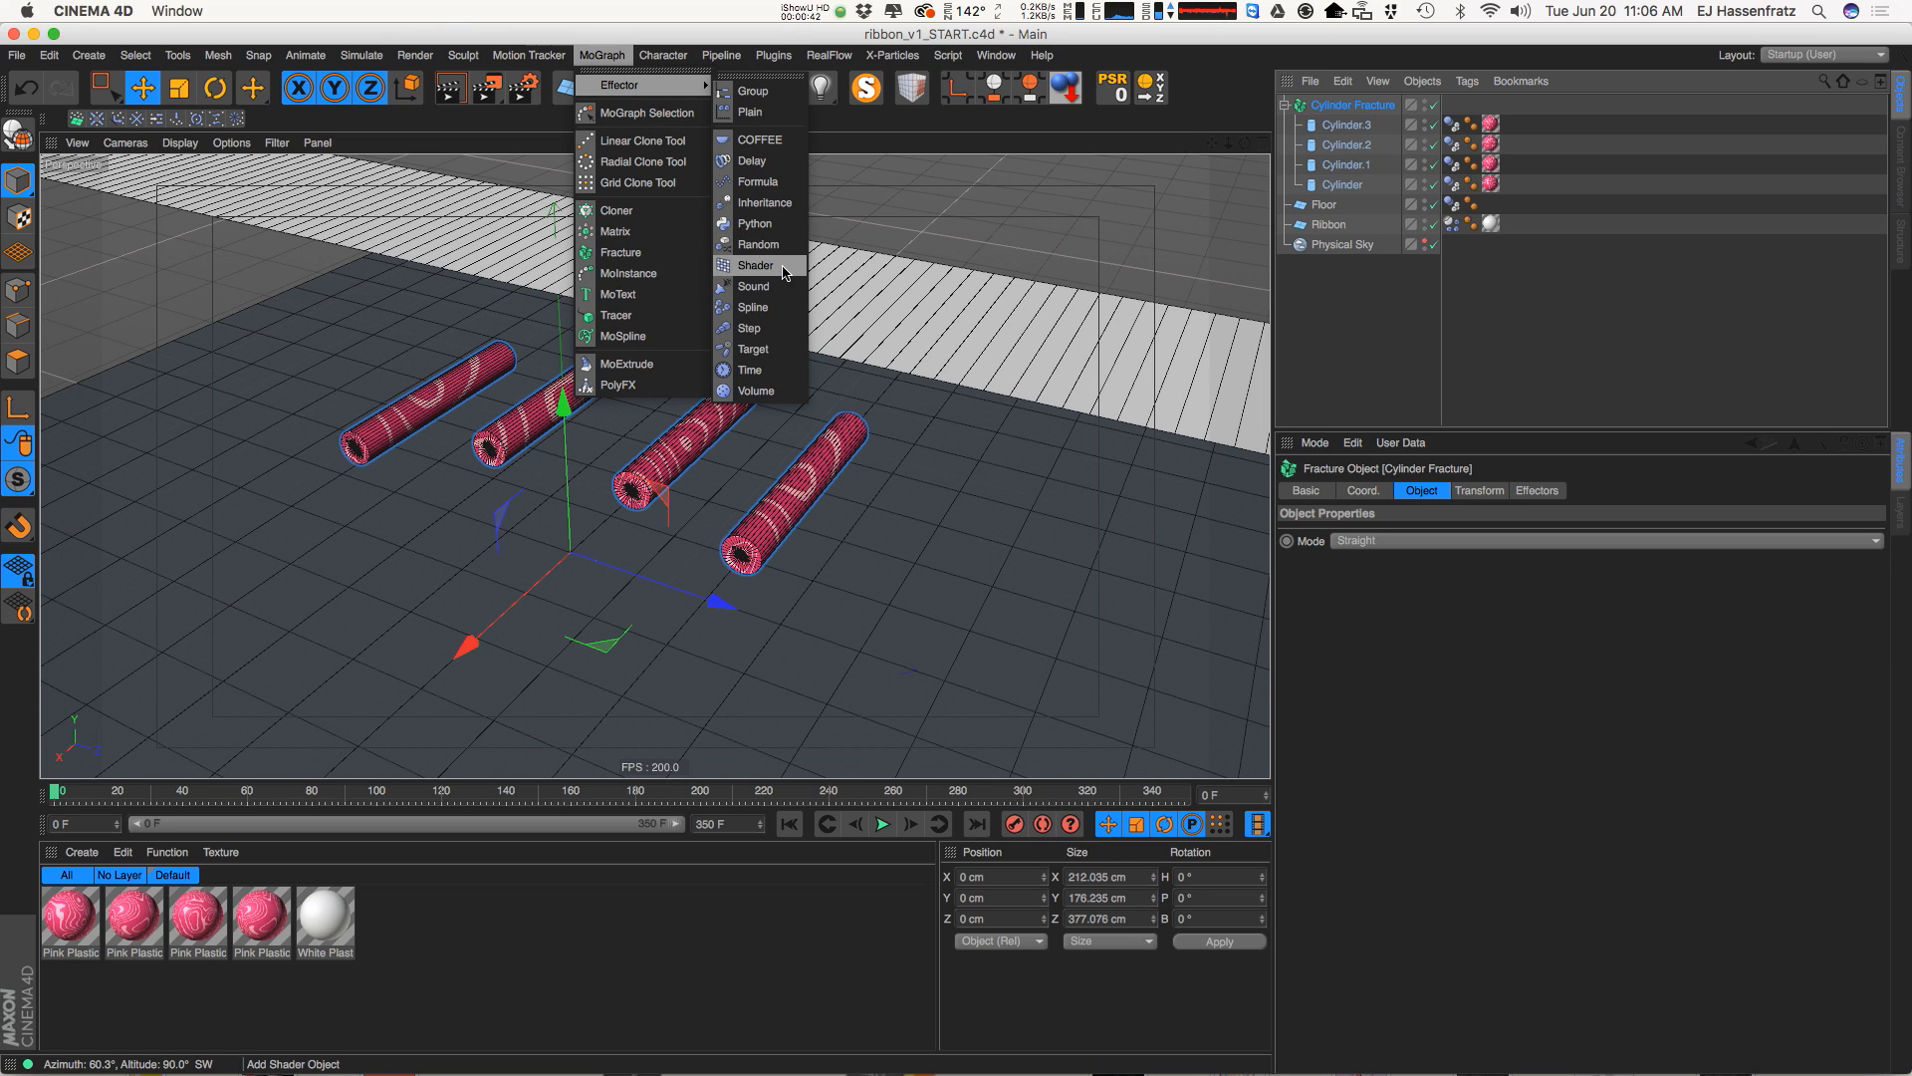
left_click(767, 371)
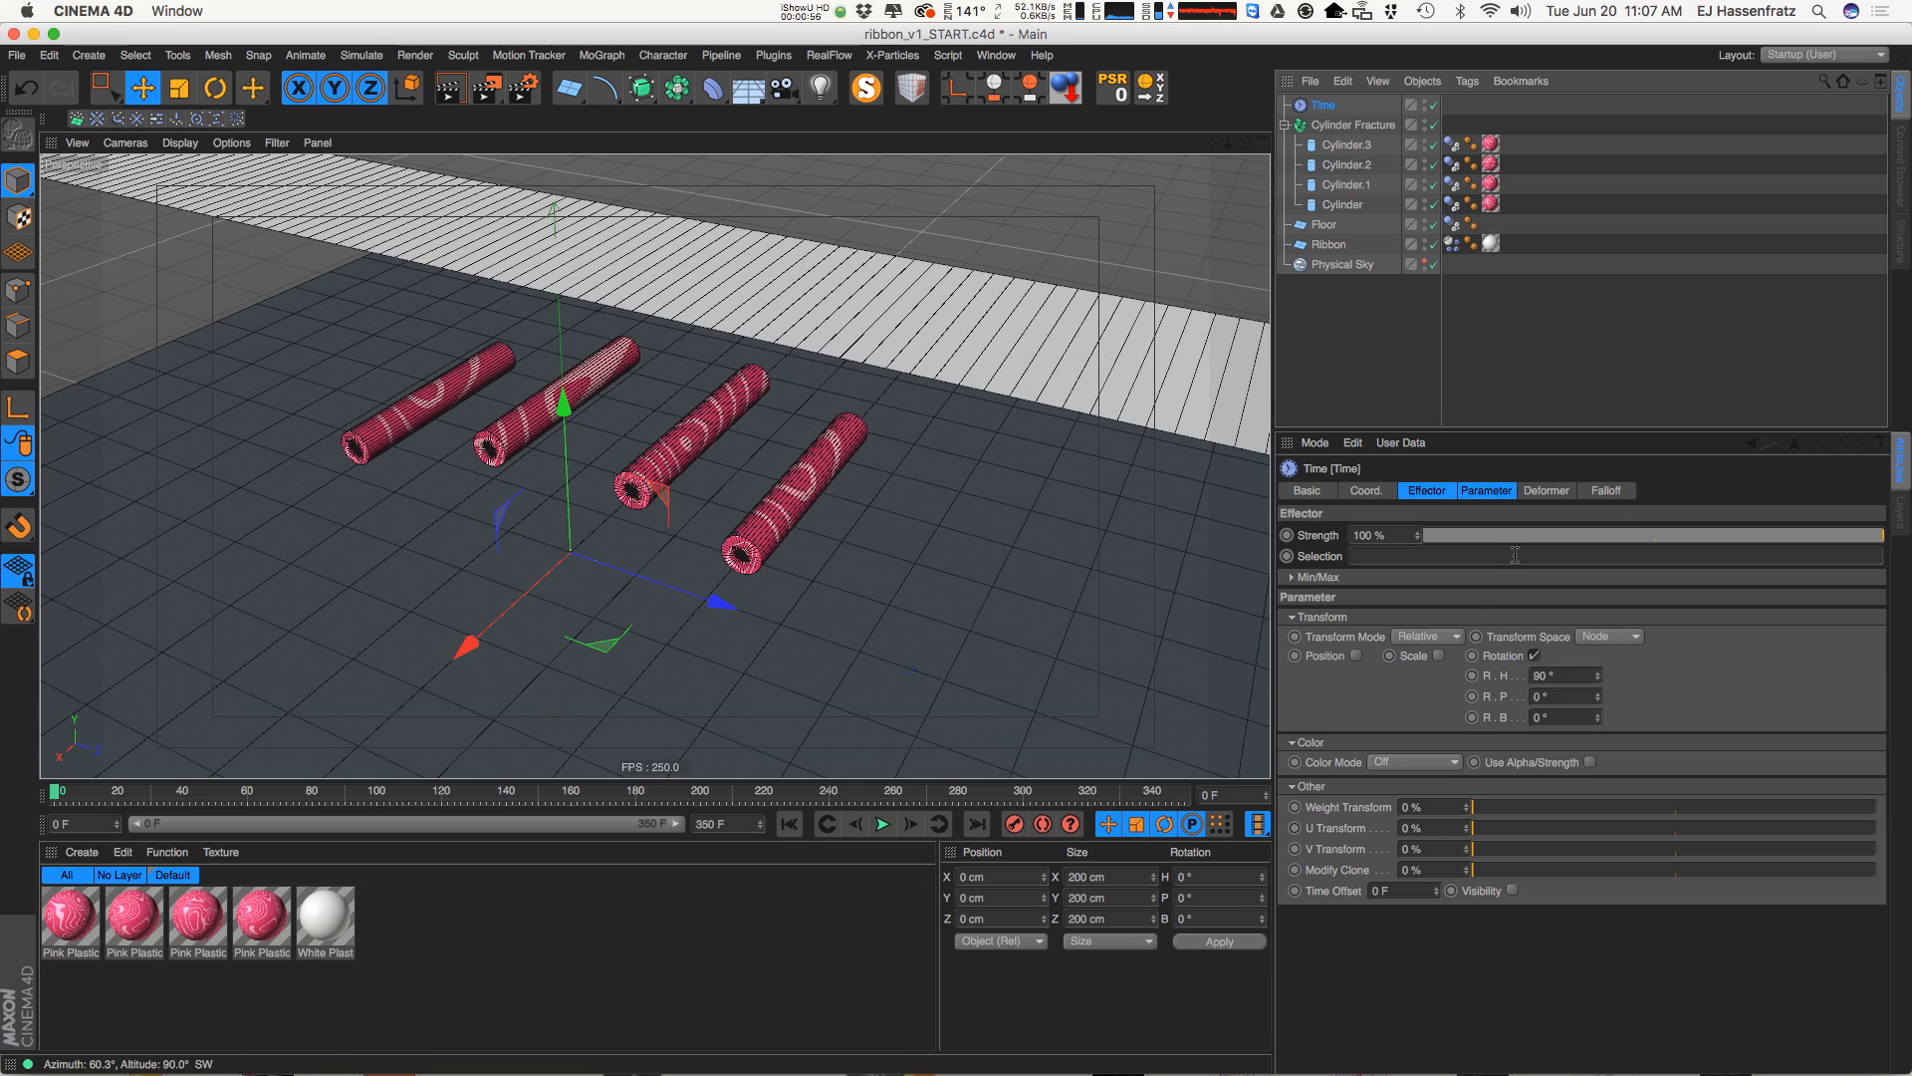
left_click(880, 822)
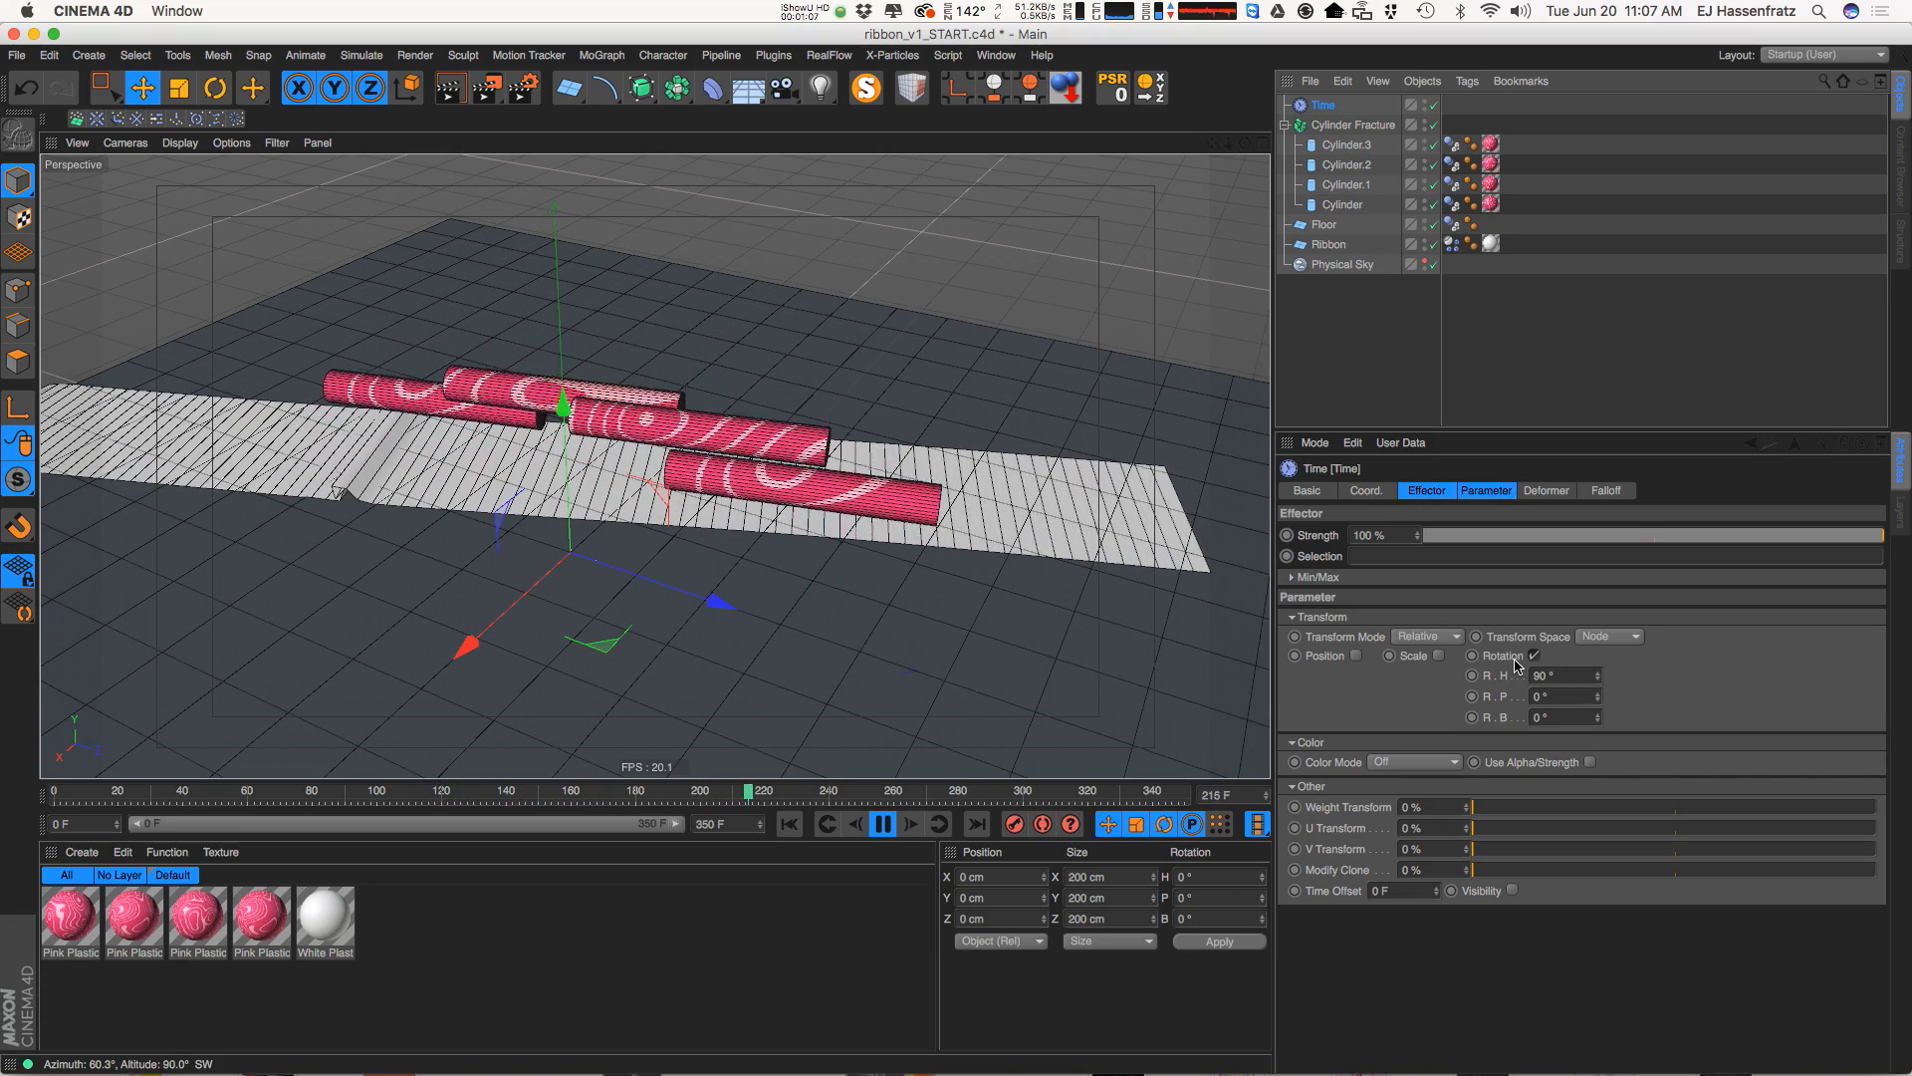
left_click(1356, 655)
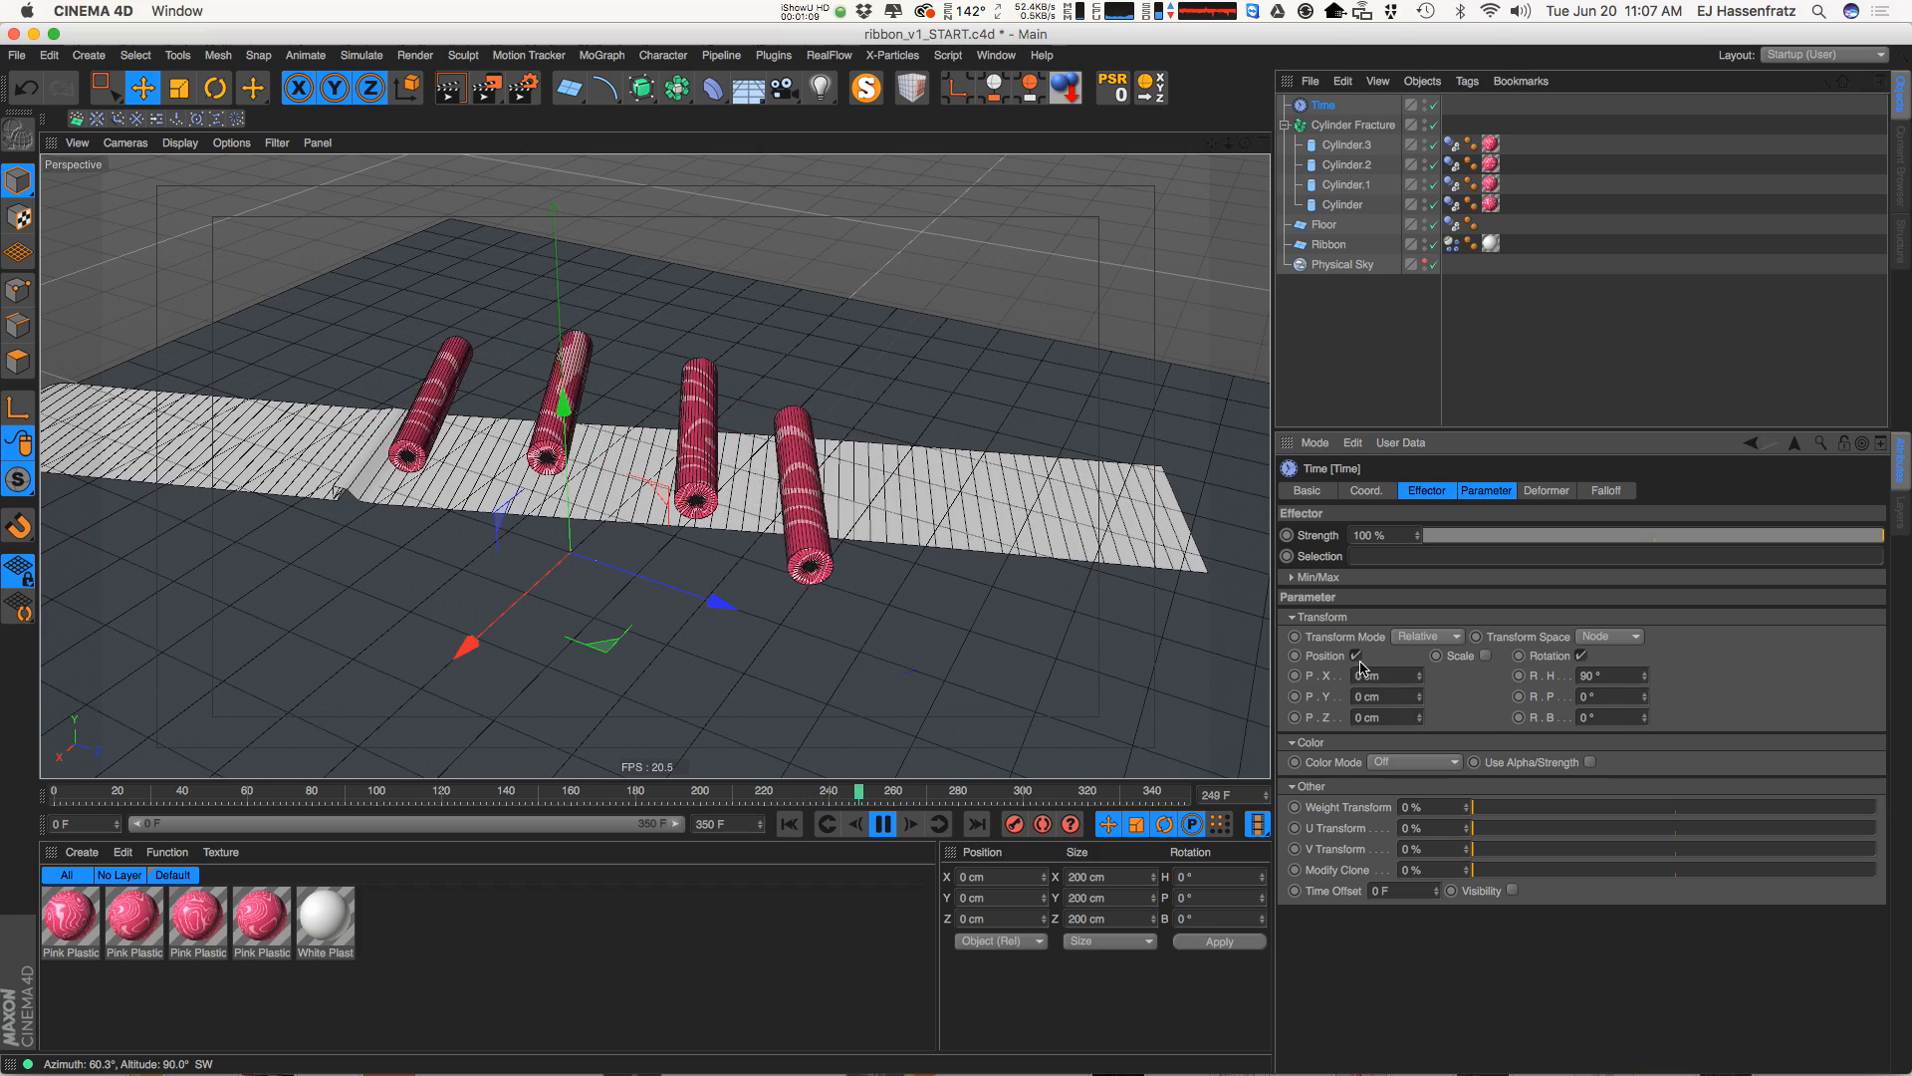
left_click(1356, 655)
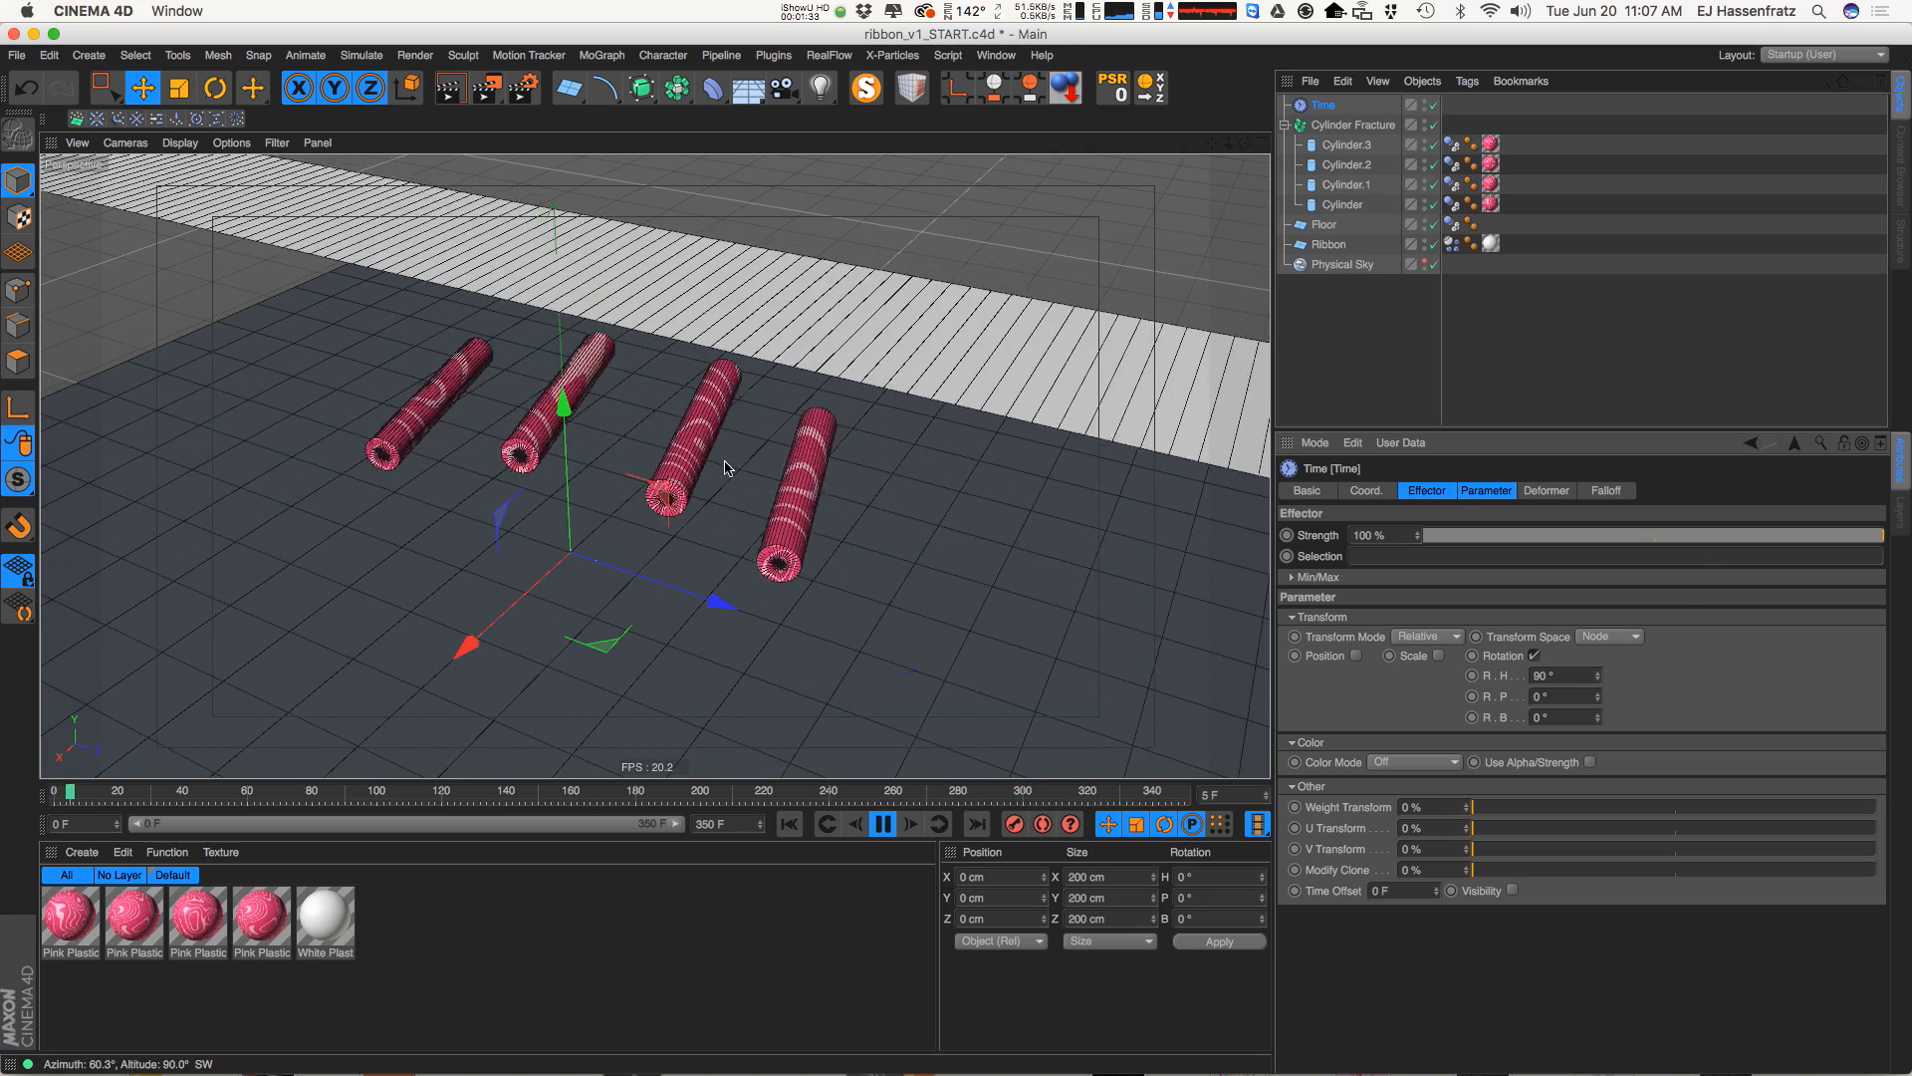
Set the Time effector's heading rotation to 0° and pitch rotation to -250°, and restart the simulation from the first frame
type("0")
key("Return")
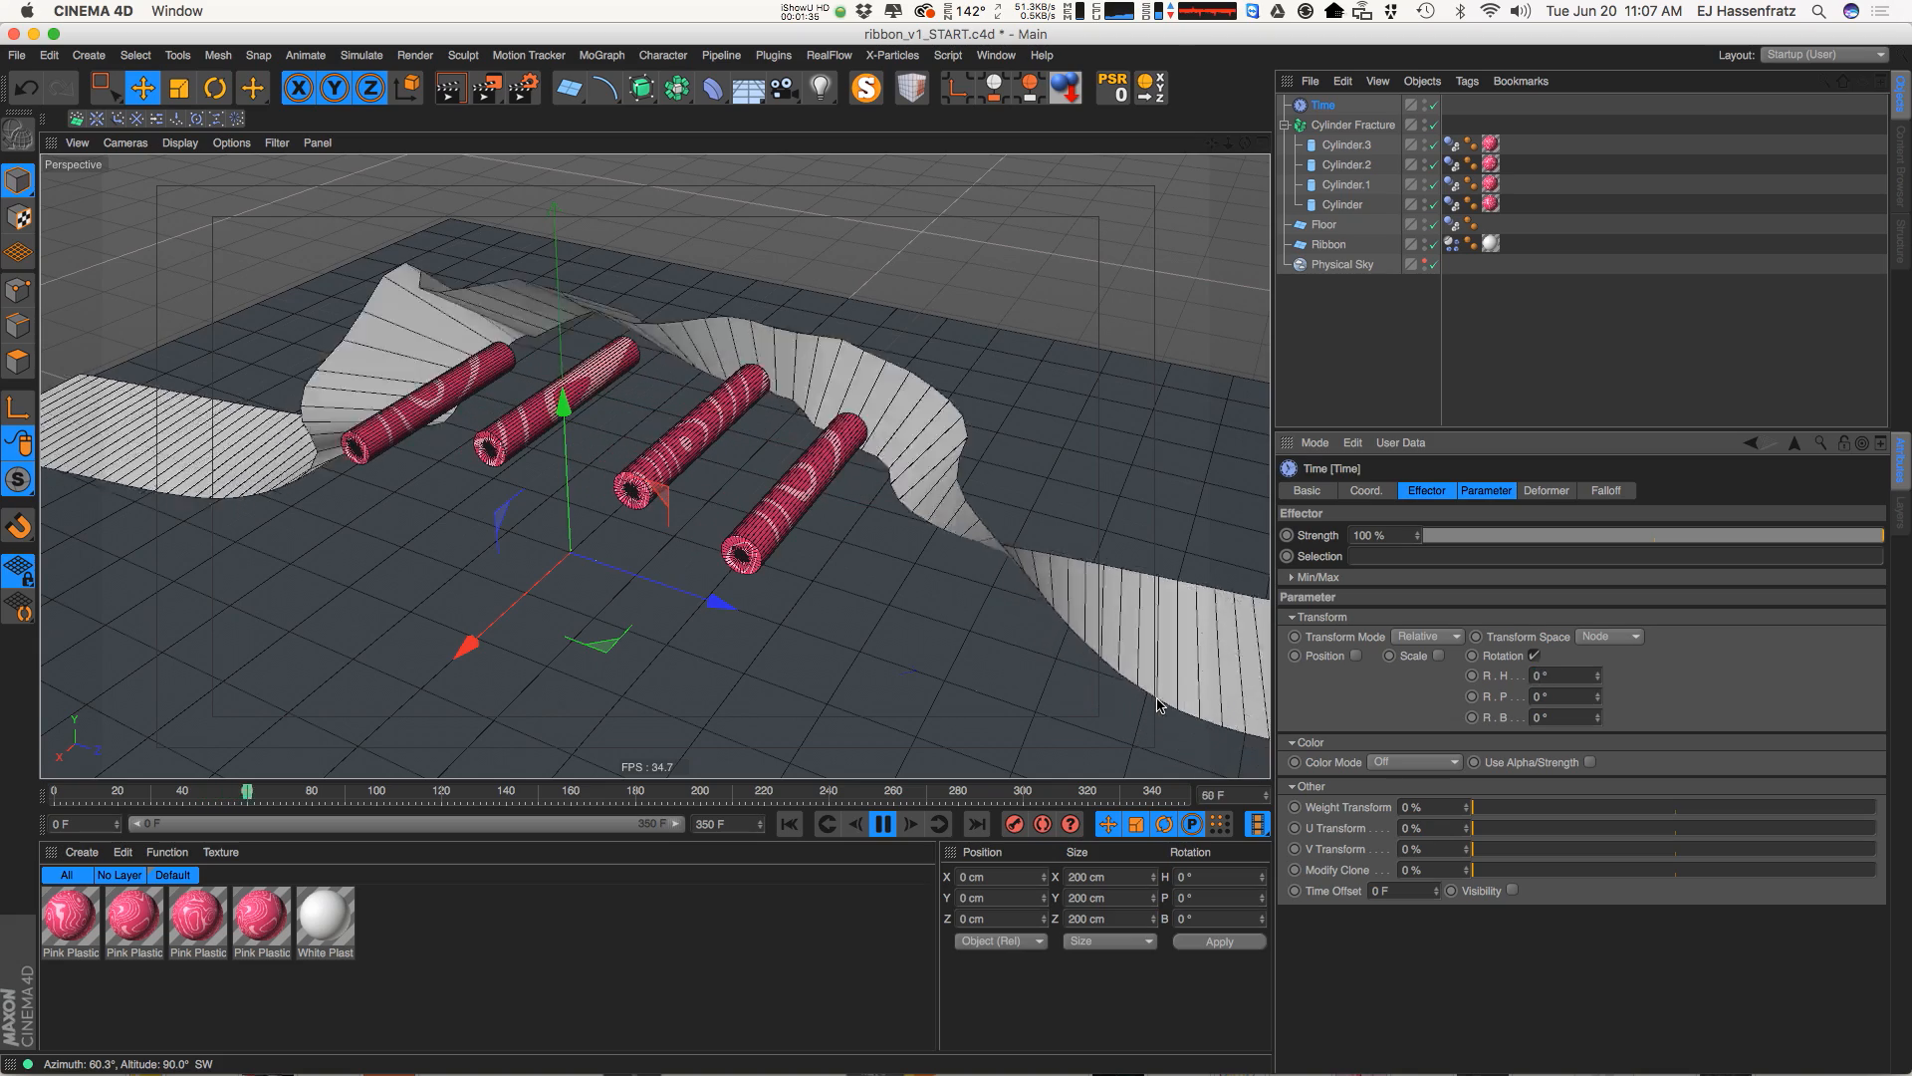
left_click_drag(1597, 697, 1589, 615)
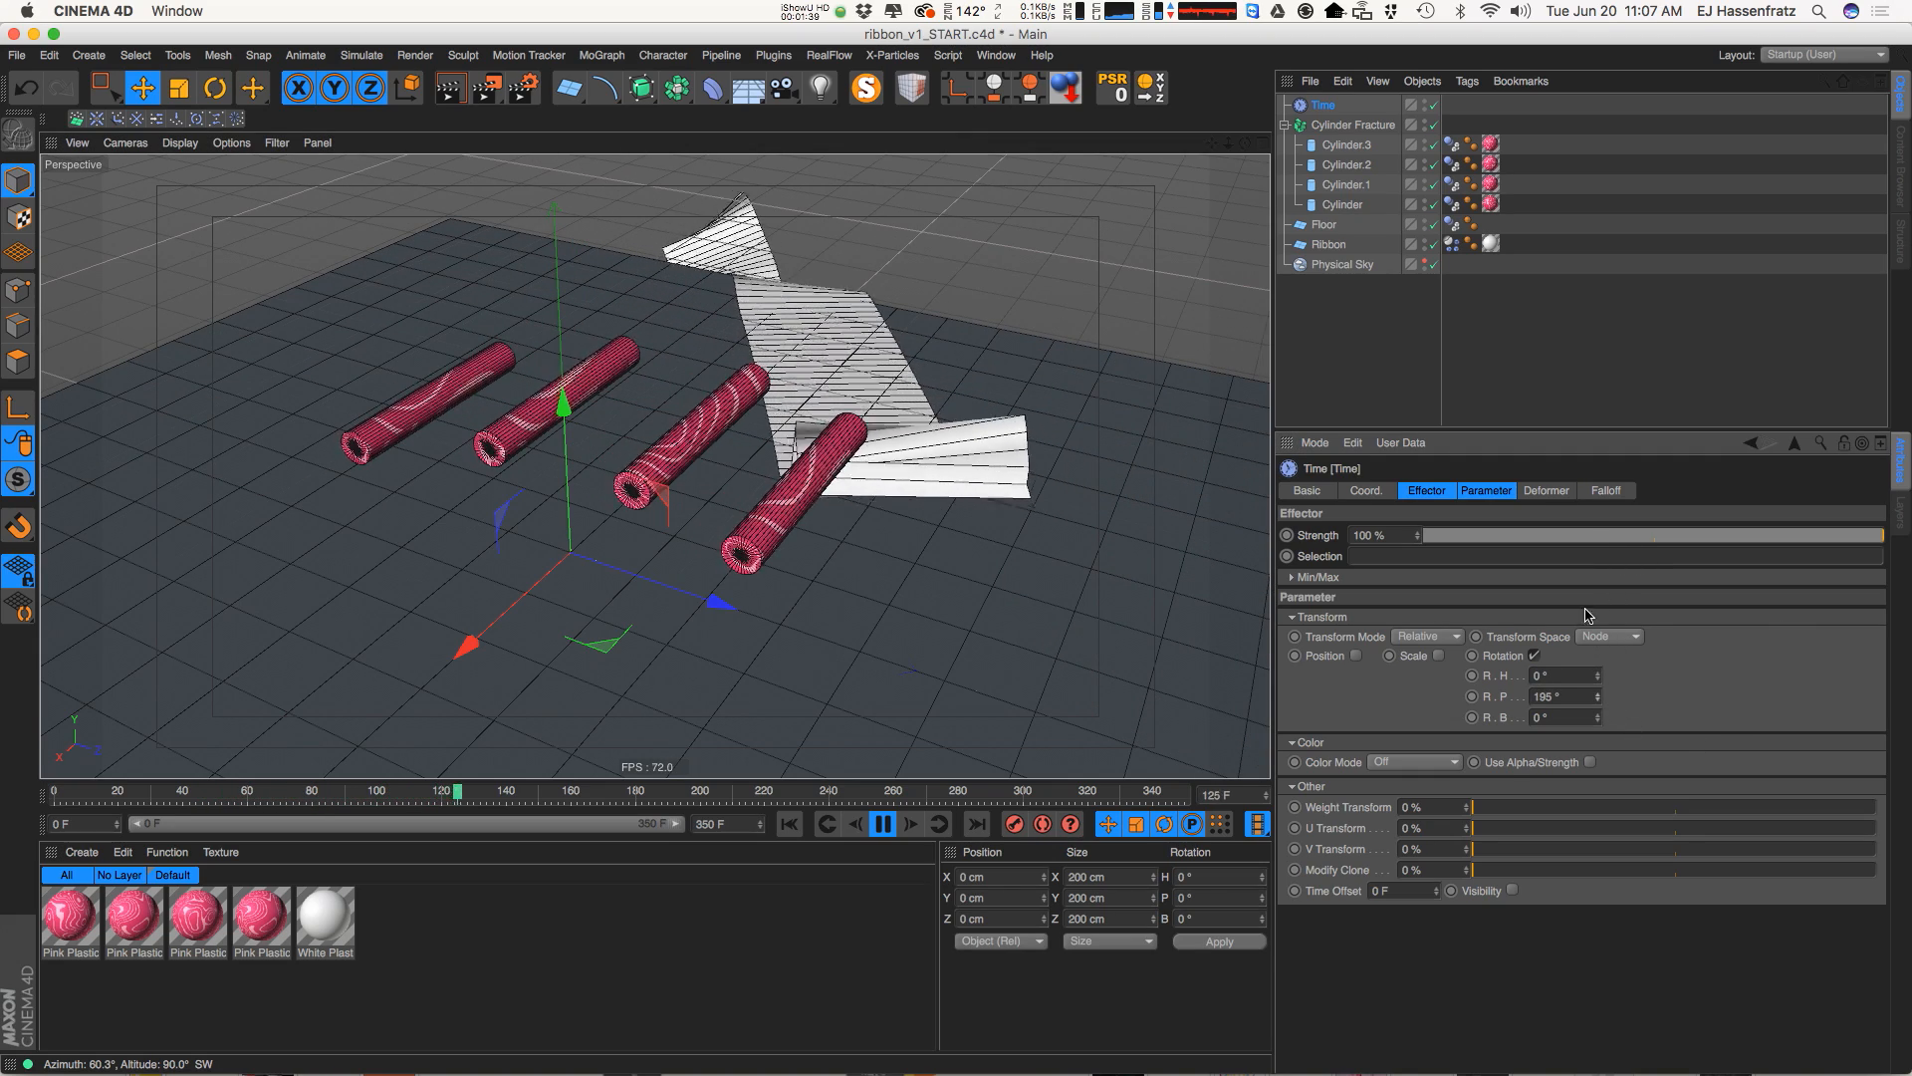
left_click_drag(1597, 697, 1582, 603)
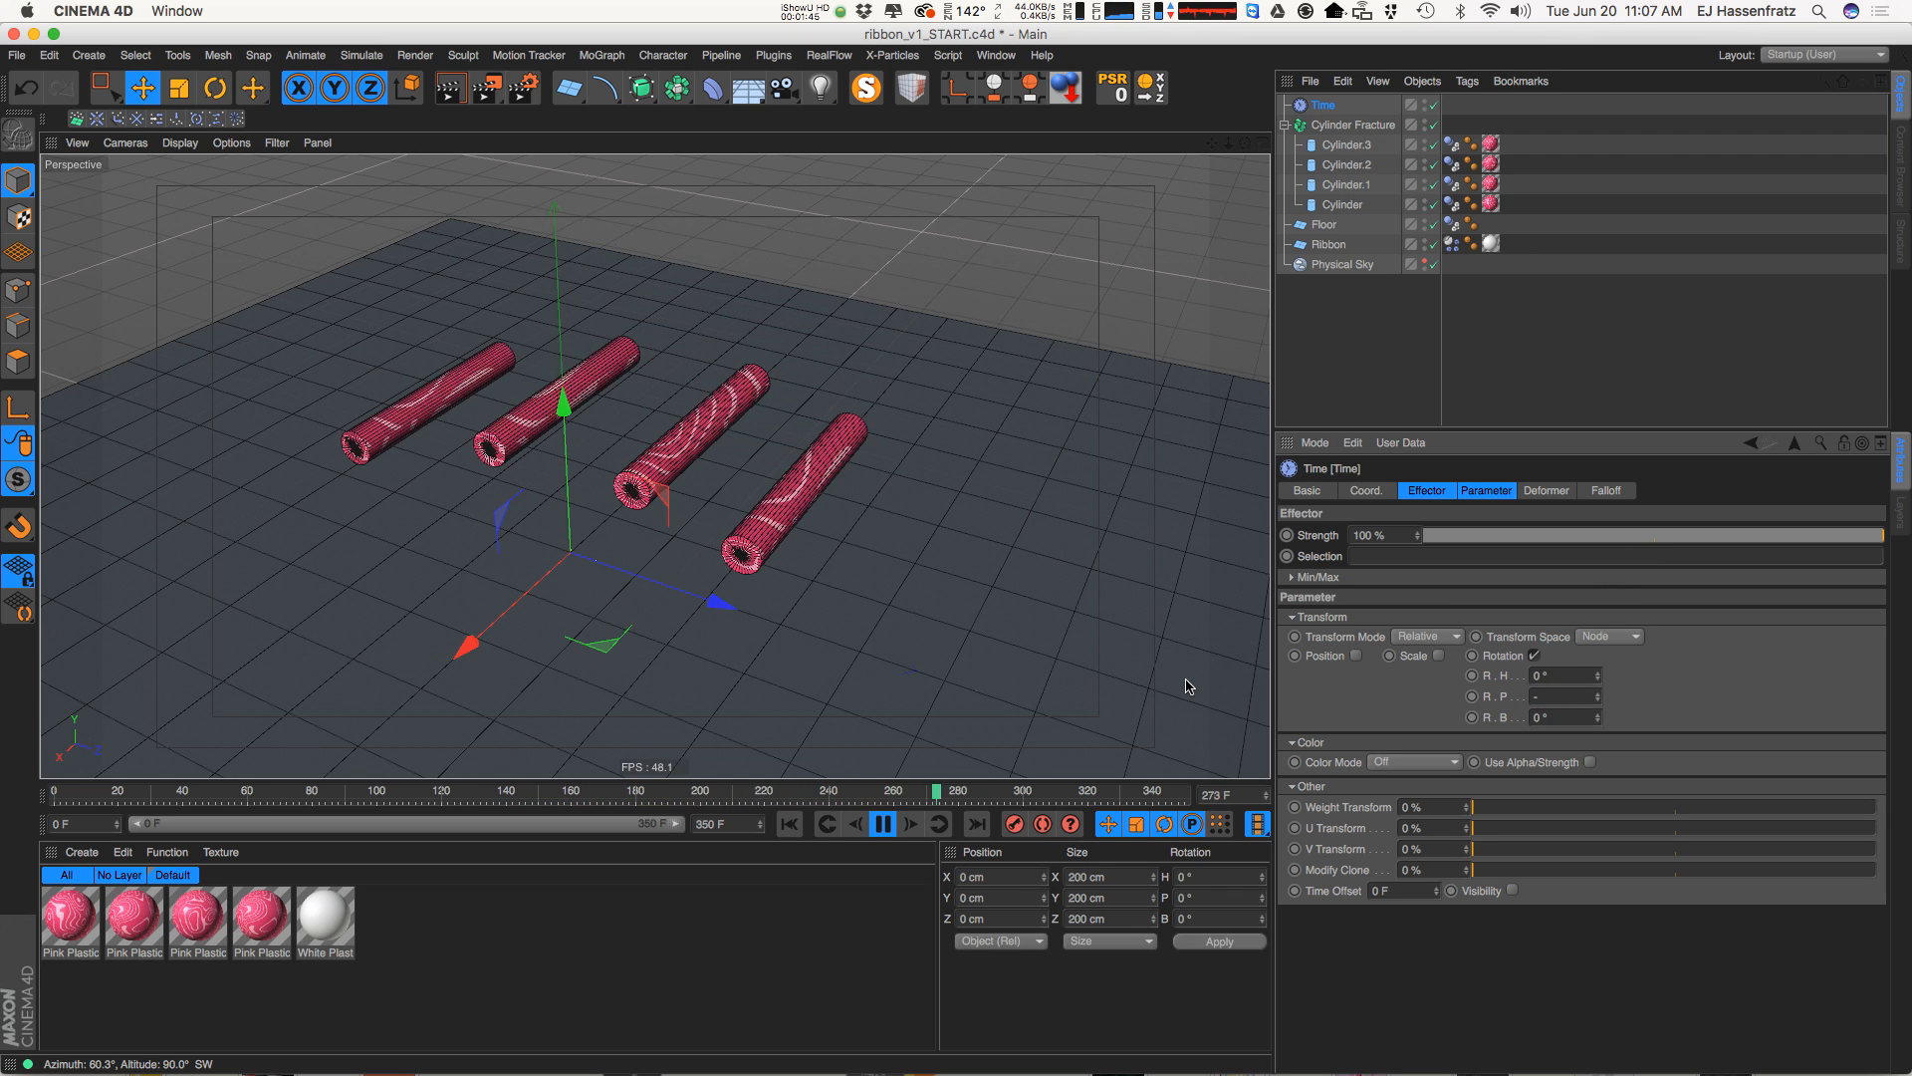
type("-250")
key("Return")
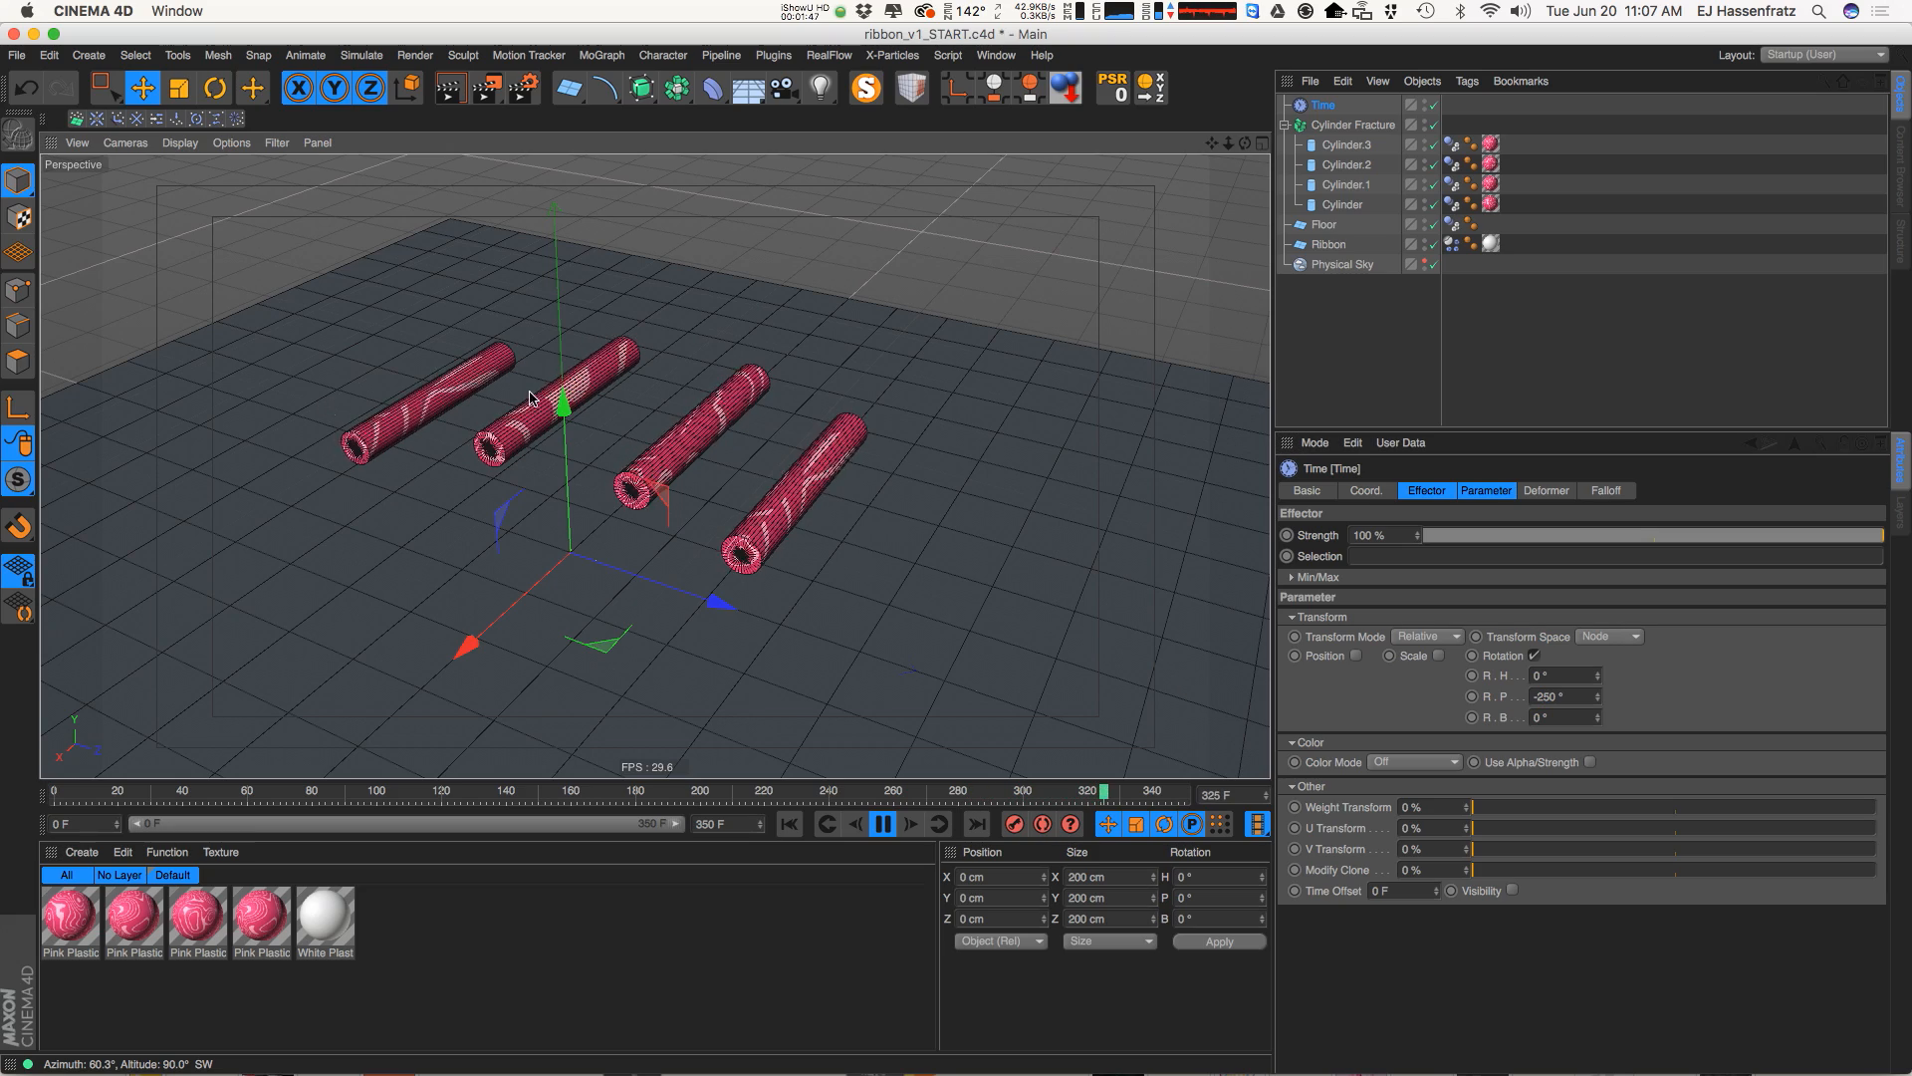
left_click(789, 822)
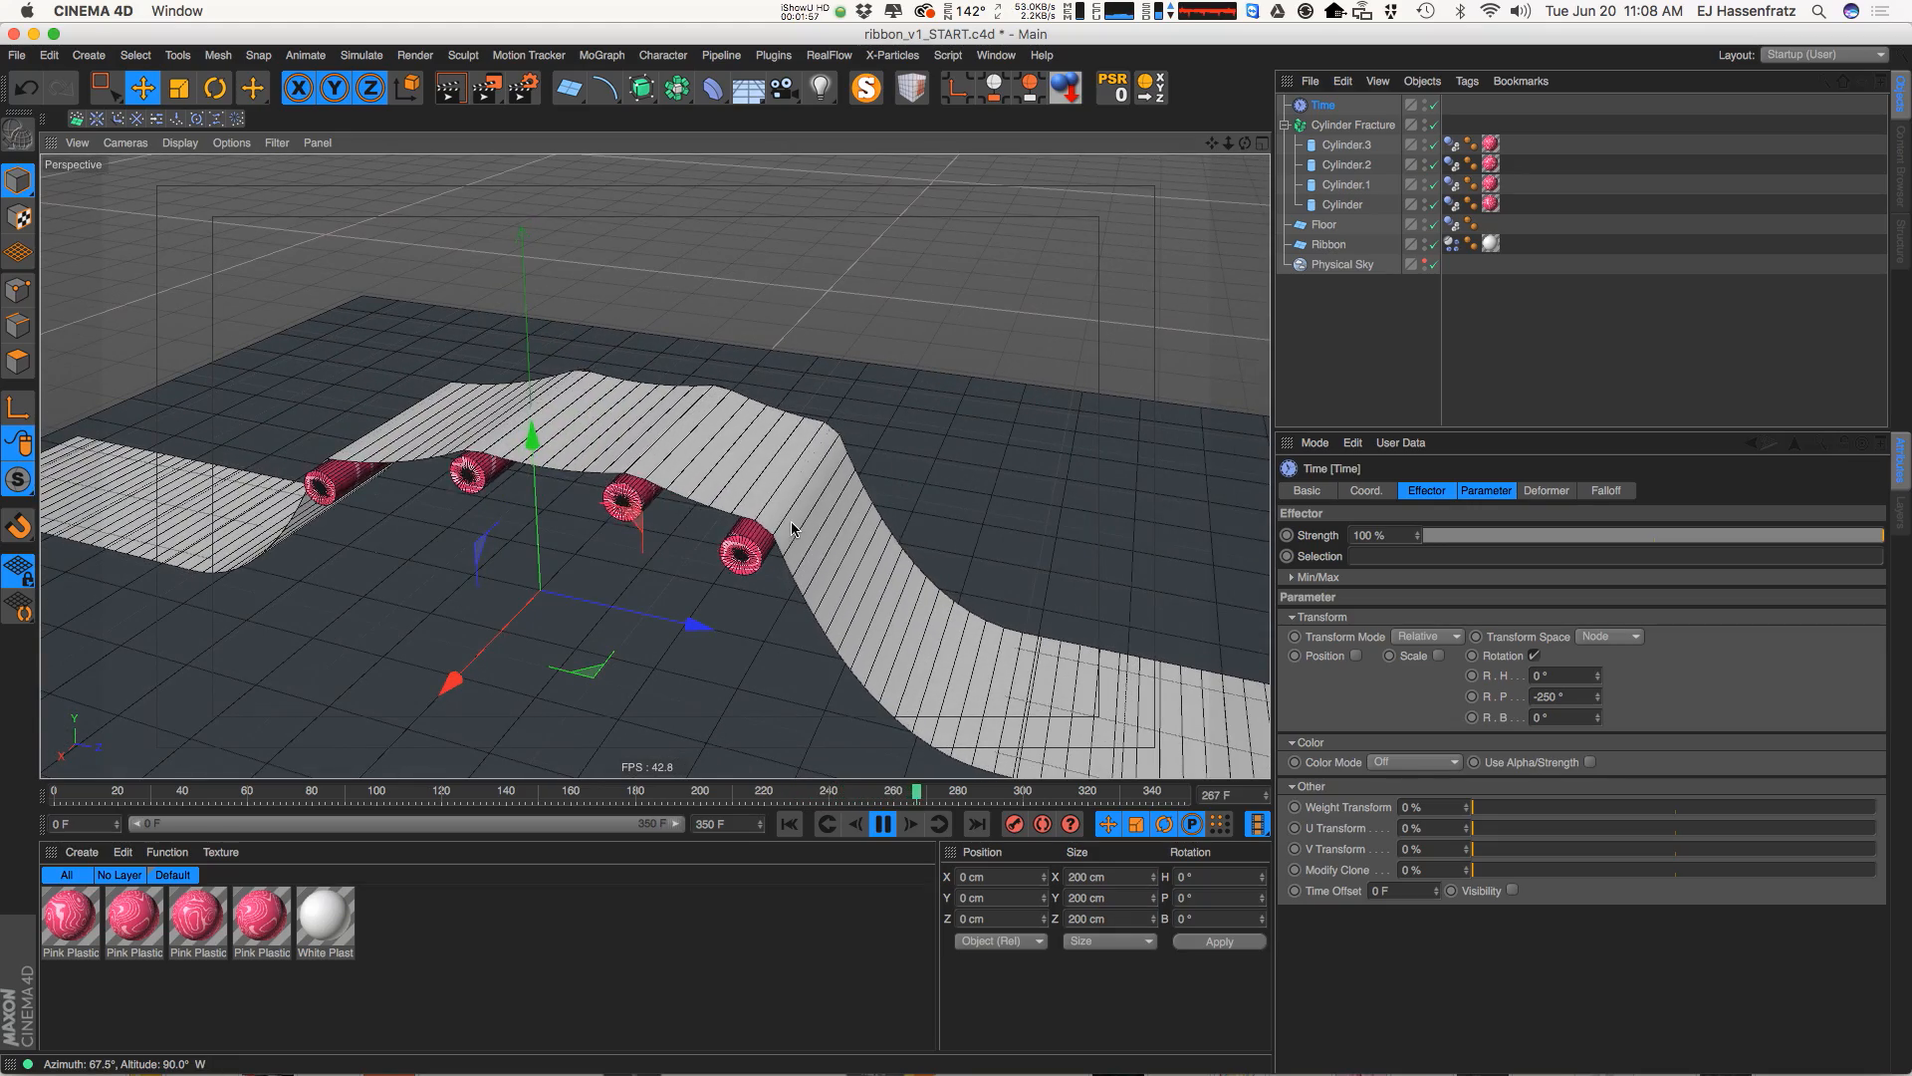
Select the Dynamics Body tags of the Ribbon, Floor and all four cylinders and set their collision Bounce to 0 %
left_click(1451, 243)
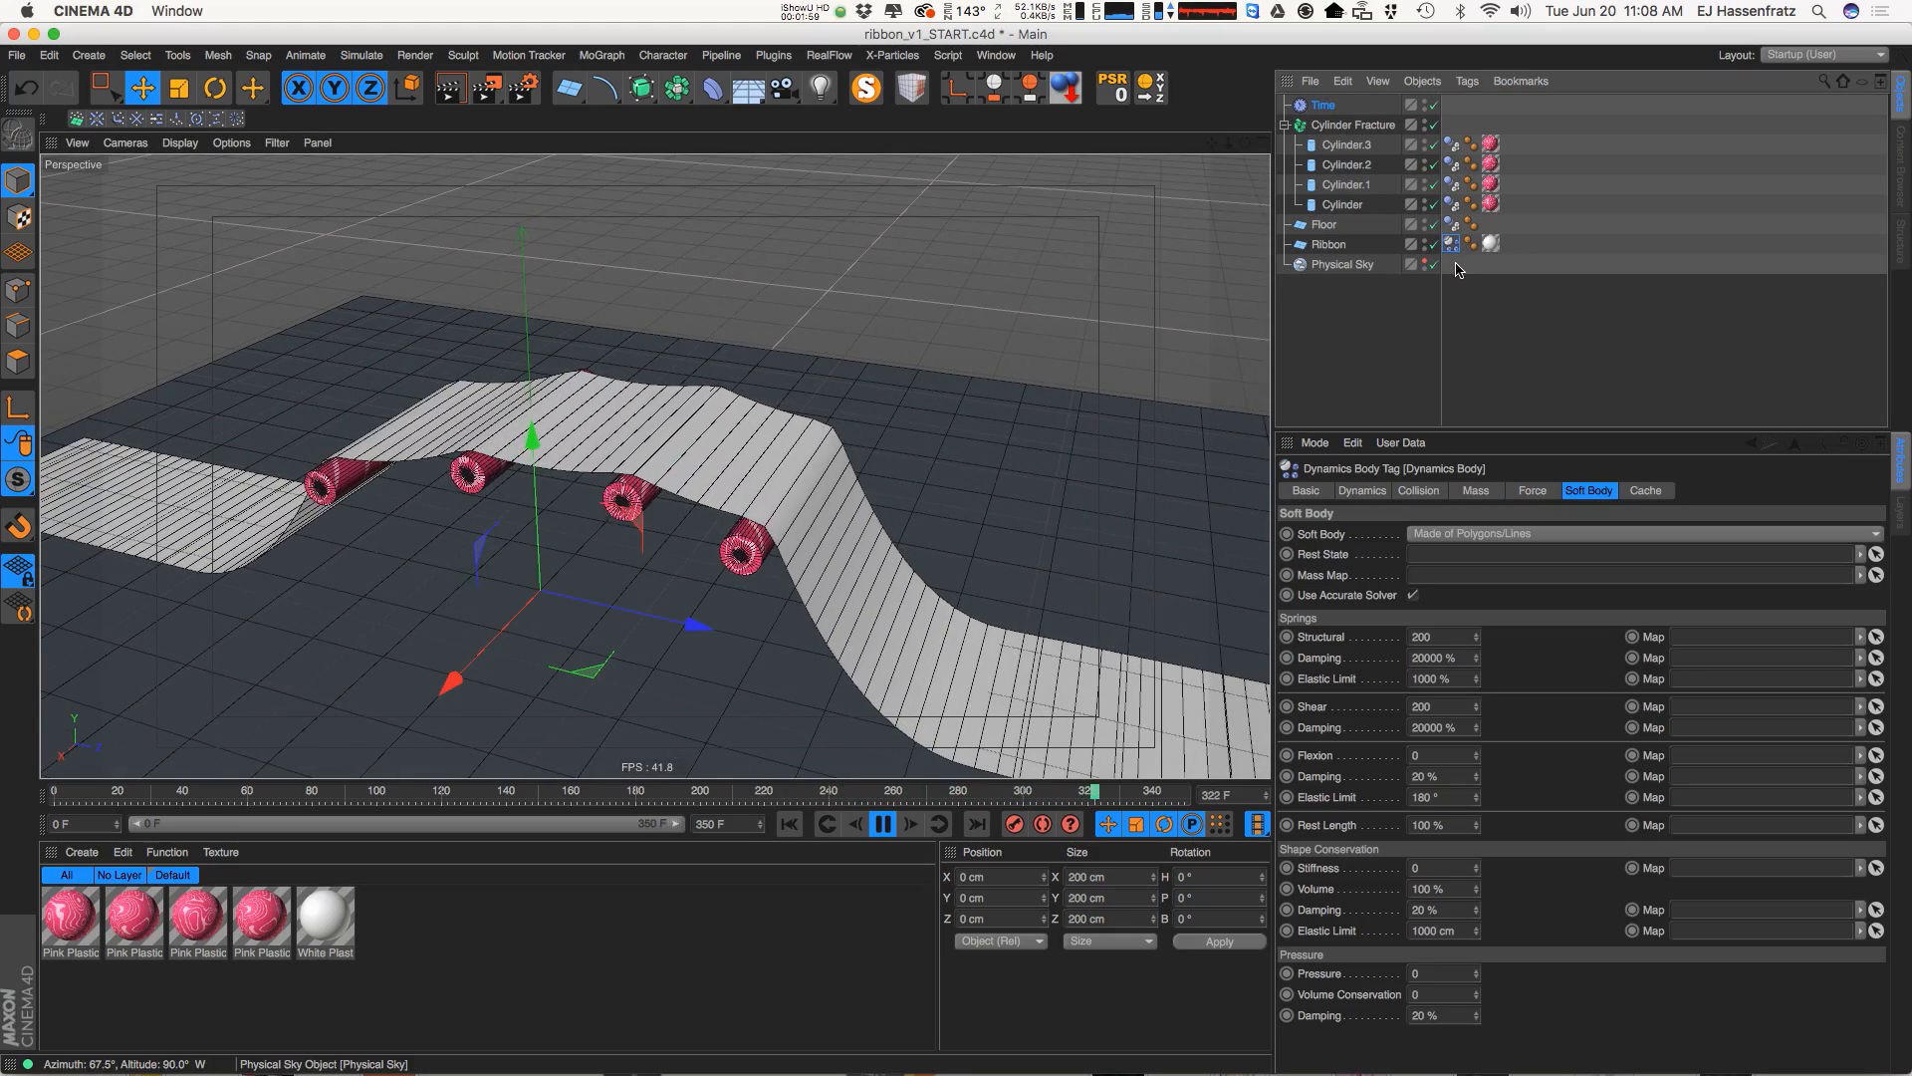
left_click(1438, 495)
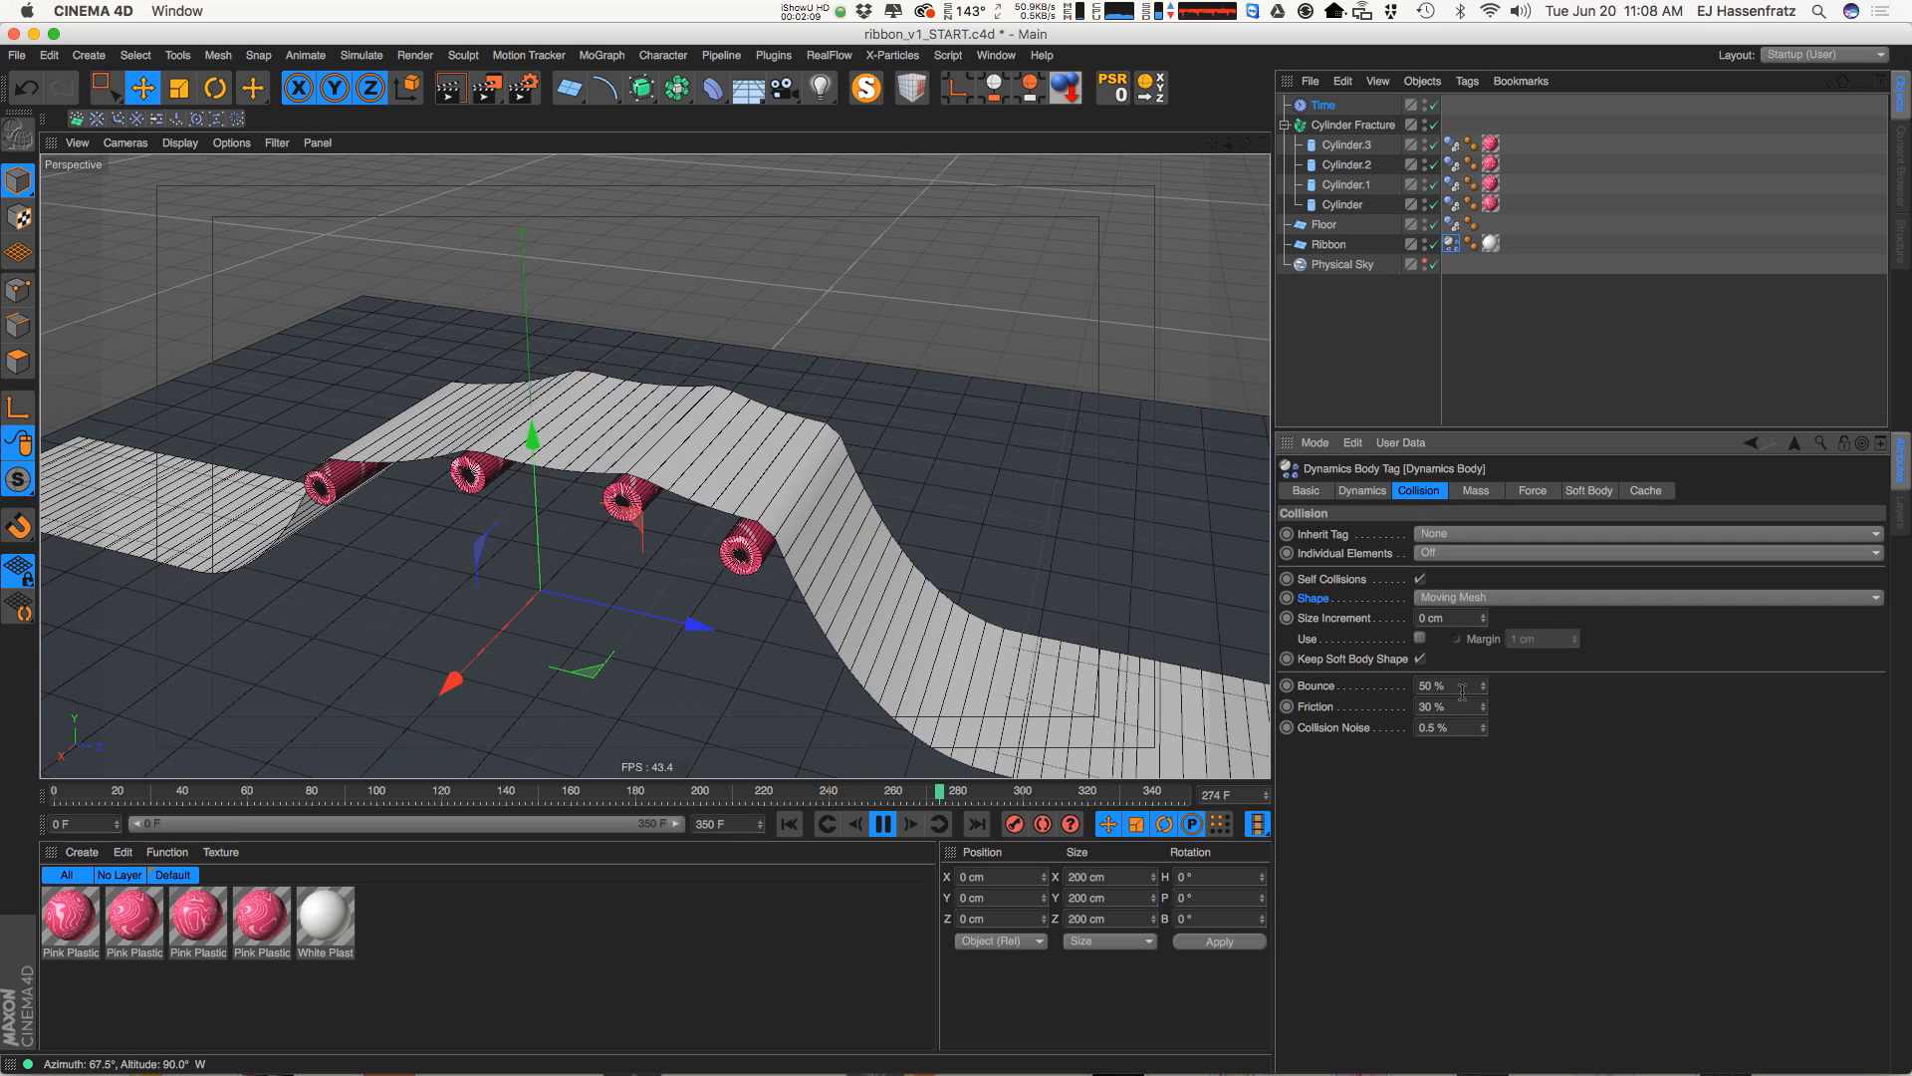
left_click_drag(1450, 686, 1368, 684)
left_click_drag(1454, 147, 1445, 176)
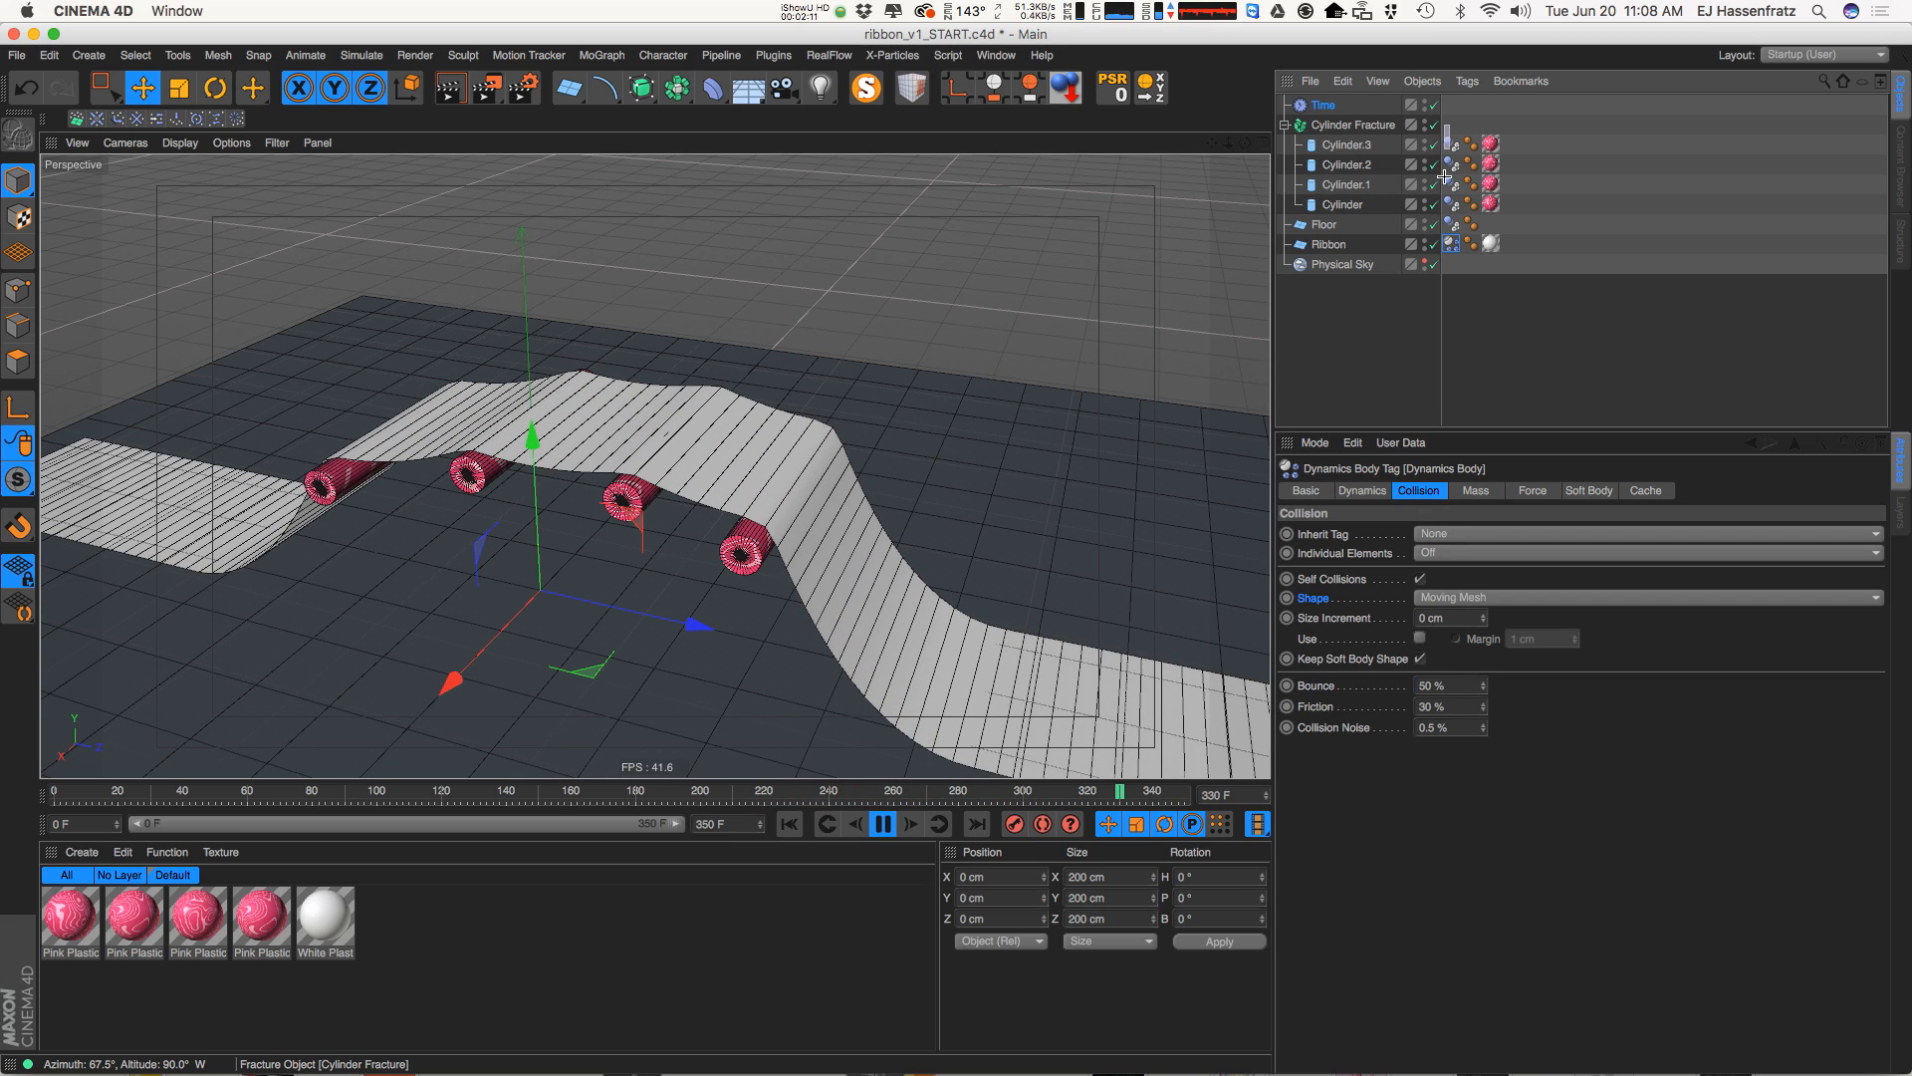
left_click_drag(1441, 252, 1444, 255)
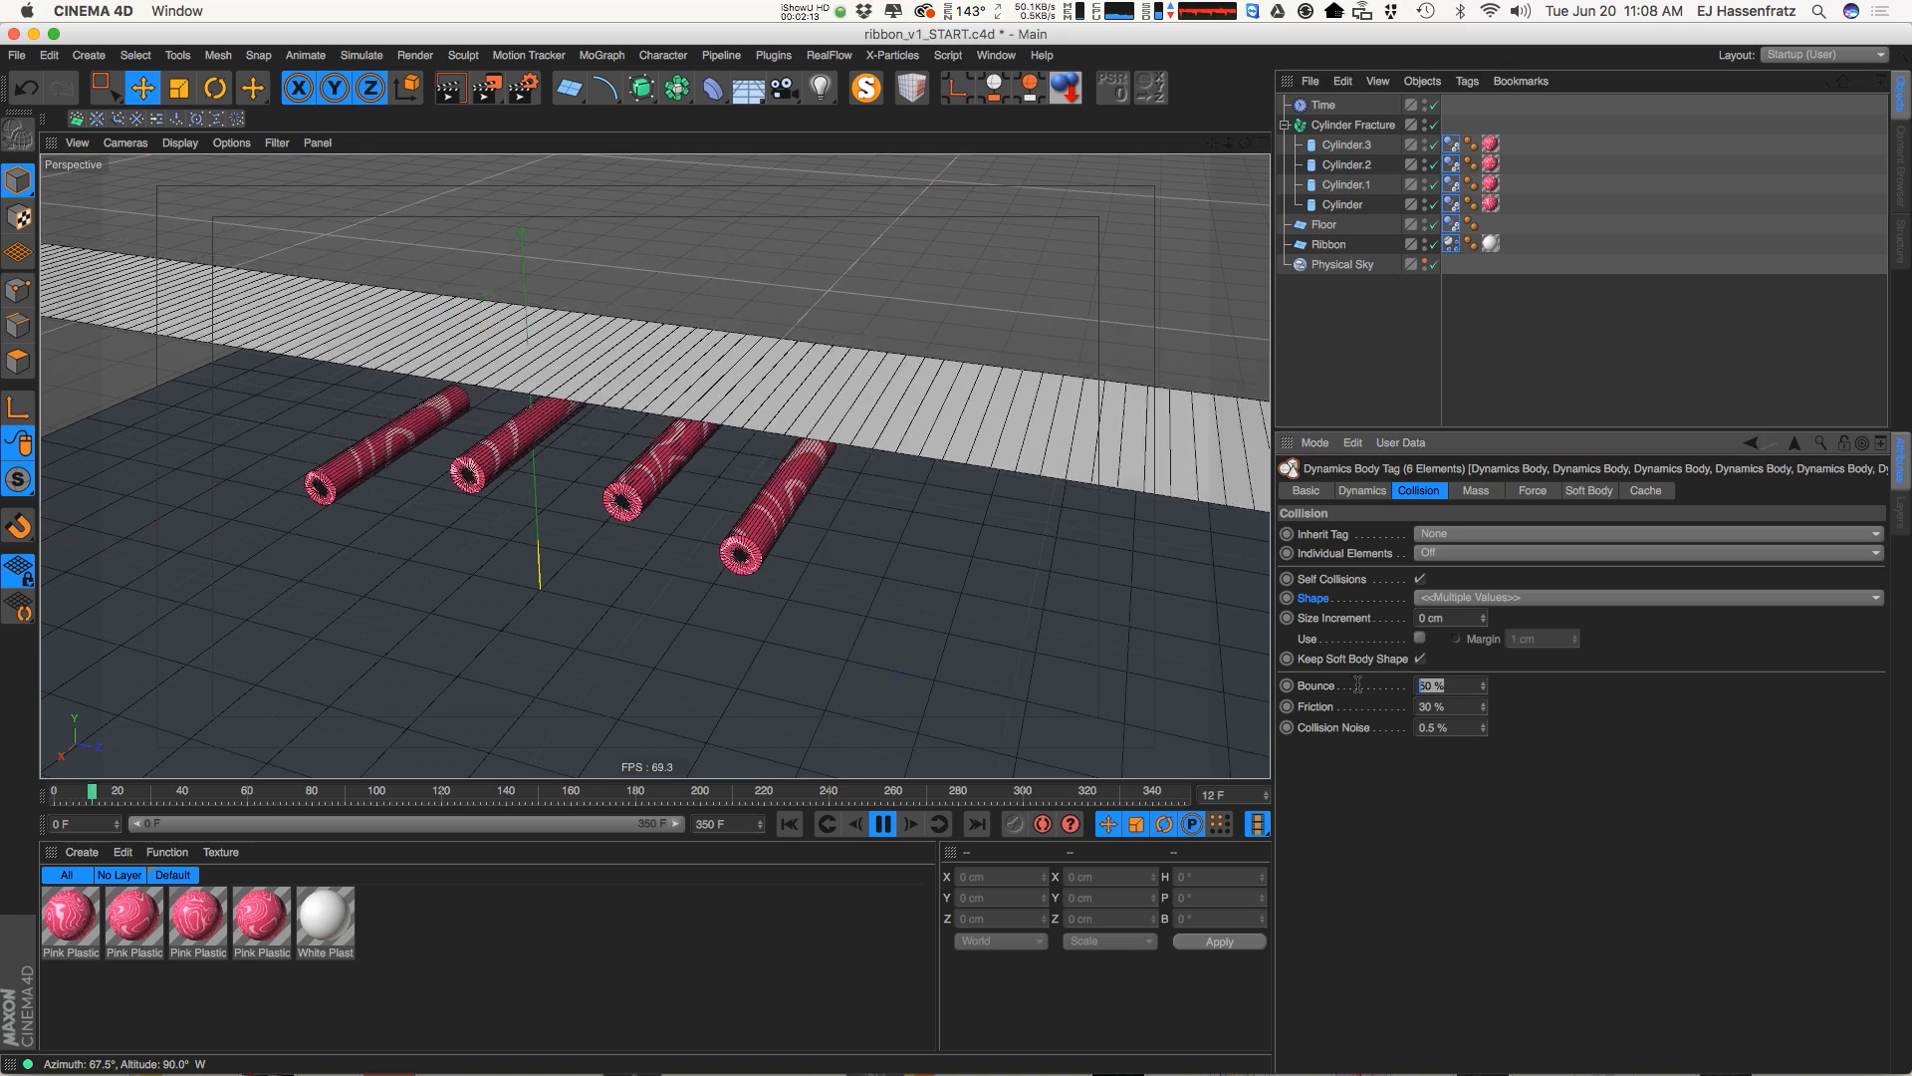
type("0")
key("Return")
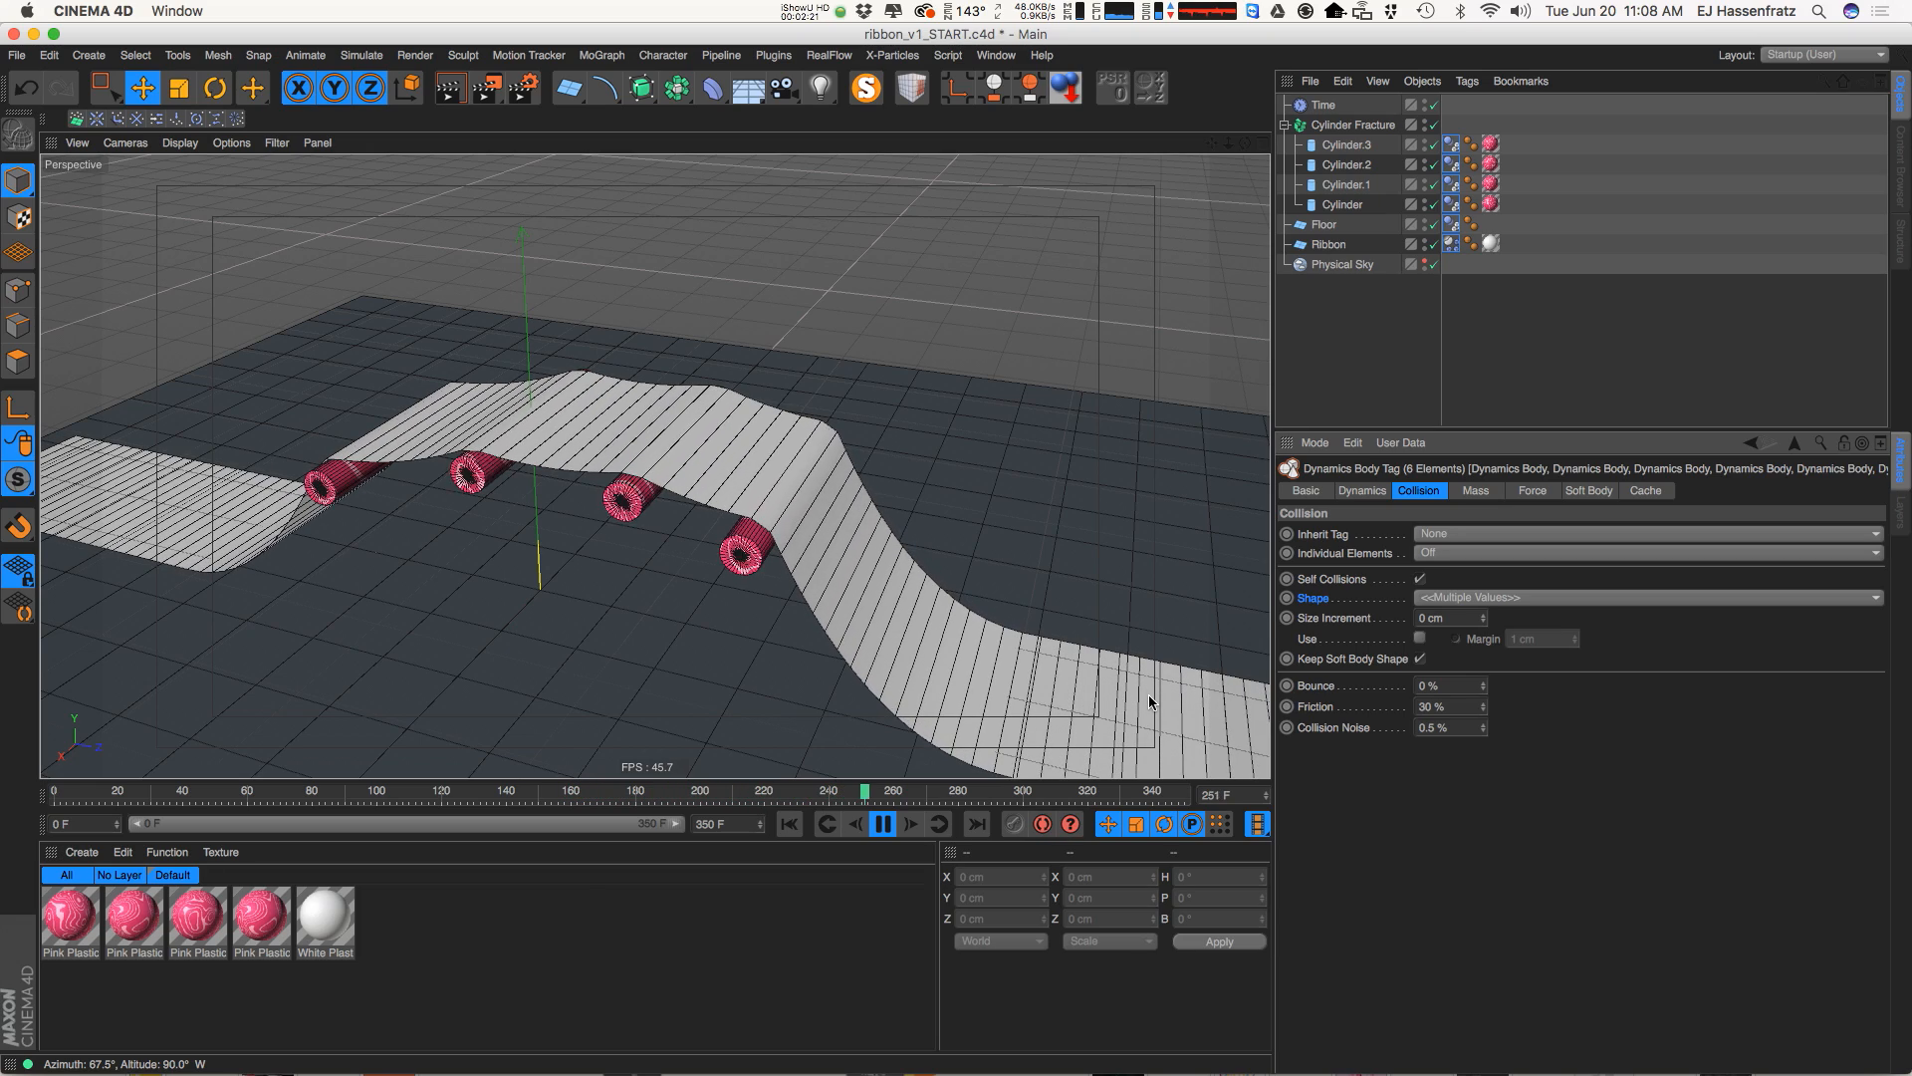
Try a Friction of 90 % on the selected Dynamics Body tags and raise it to 150 %
left_click(1456, 707)
type("90")
key("Return")
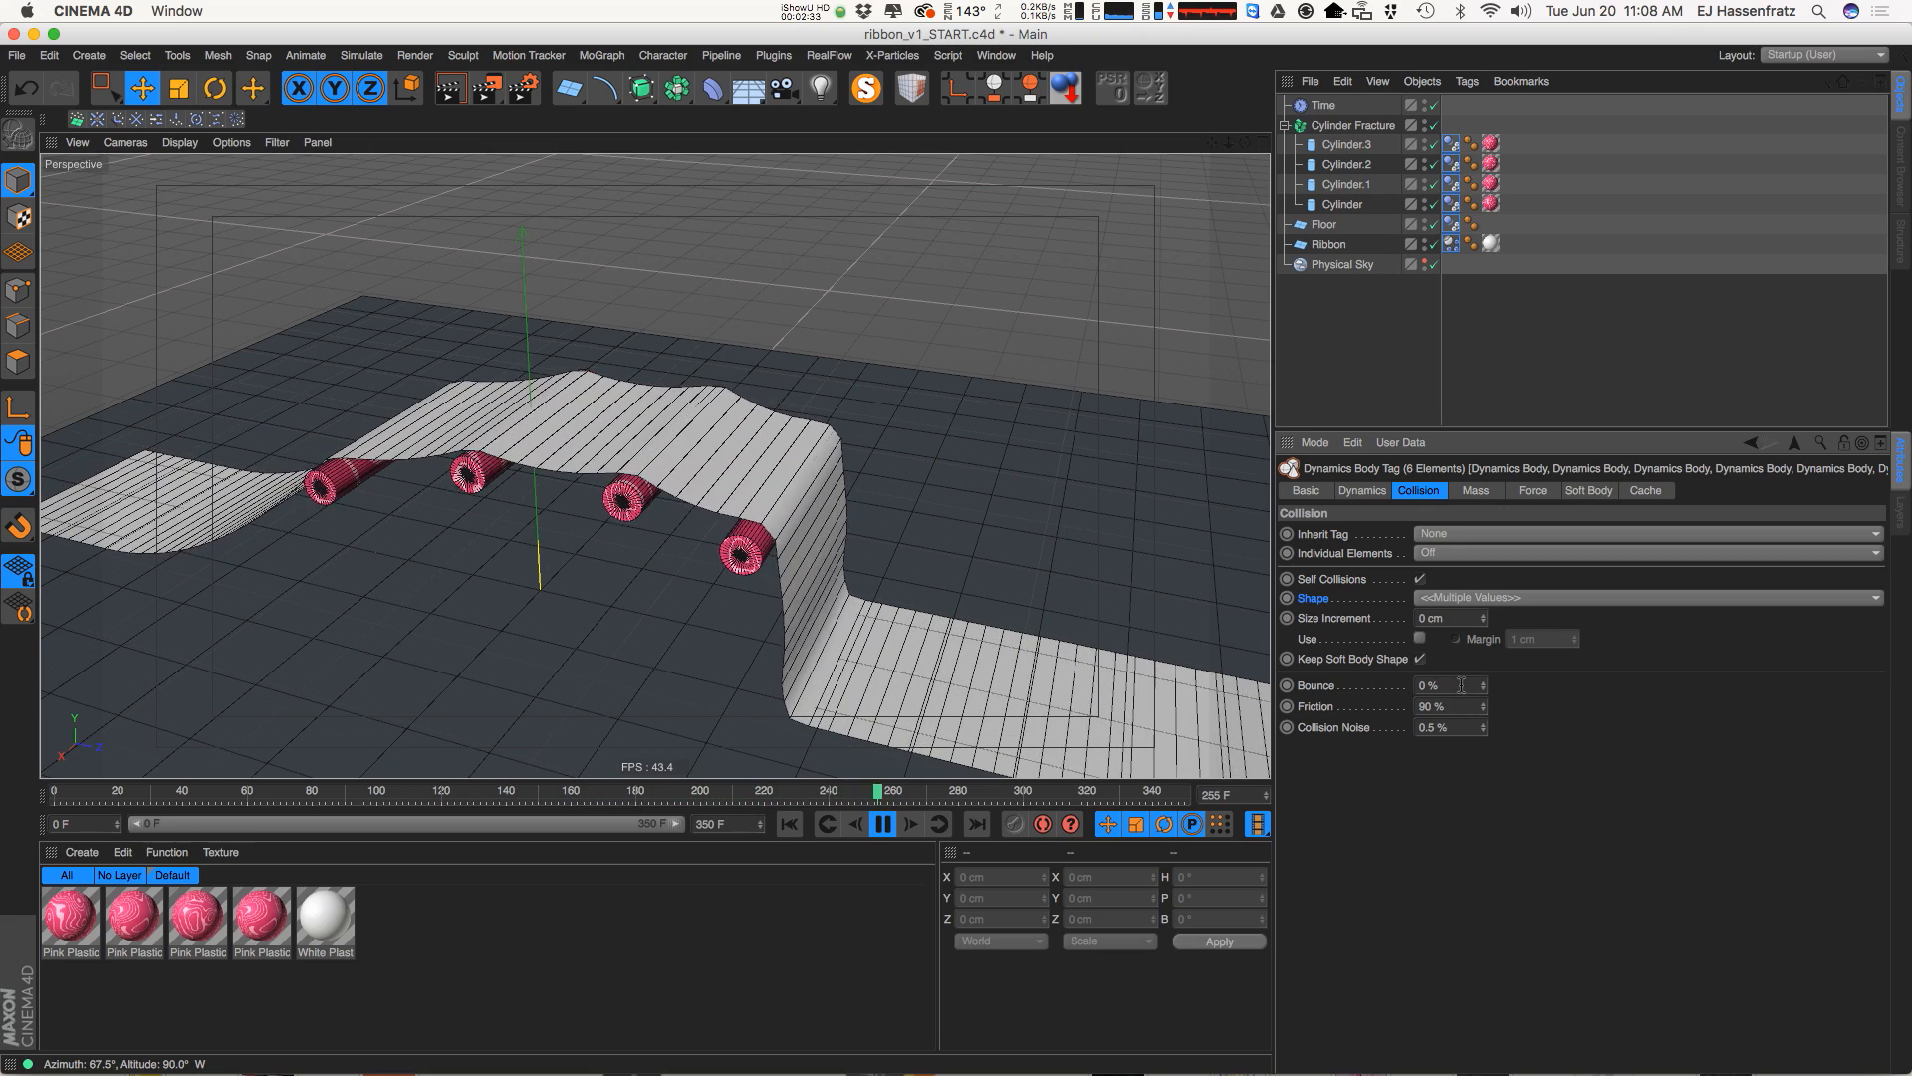
left_click_drag(1454, 706, 1153, 727)
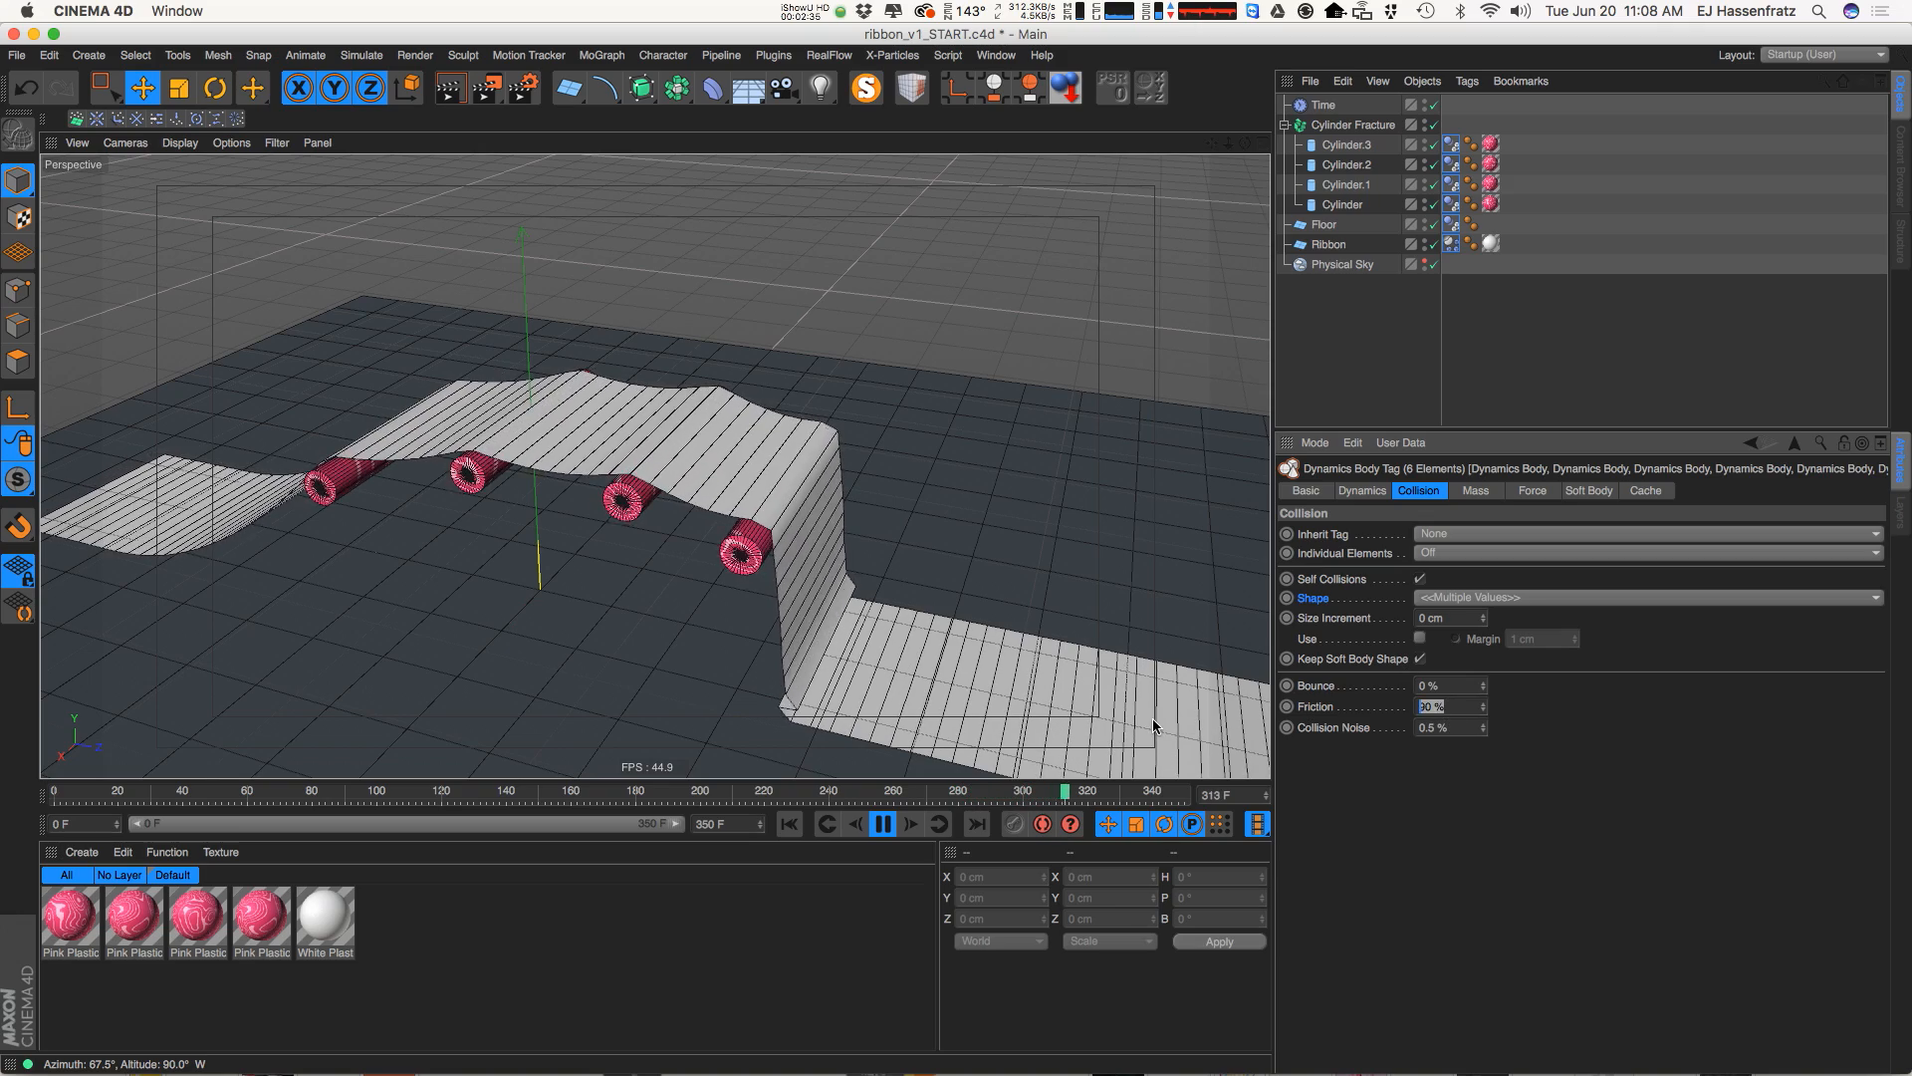
type("150")
key("Return")
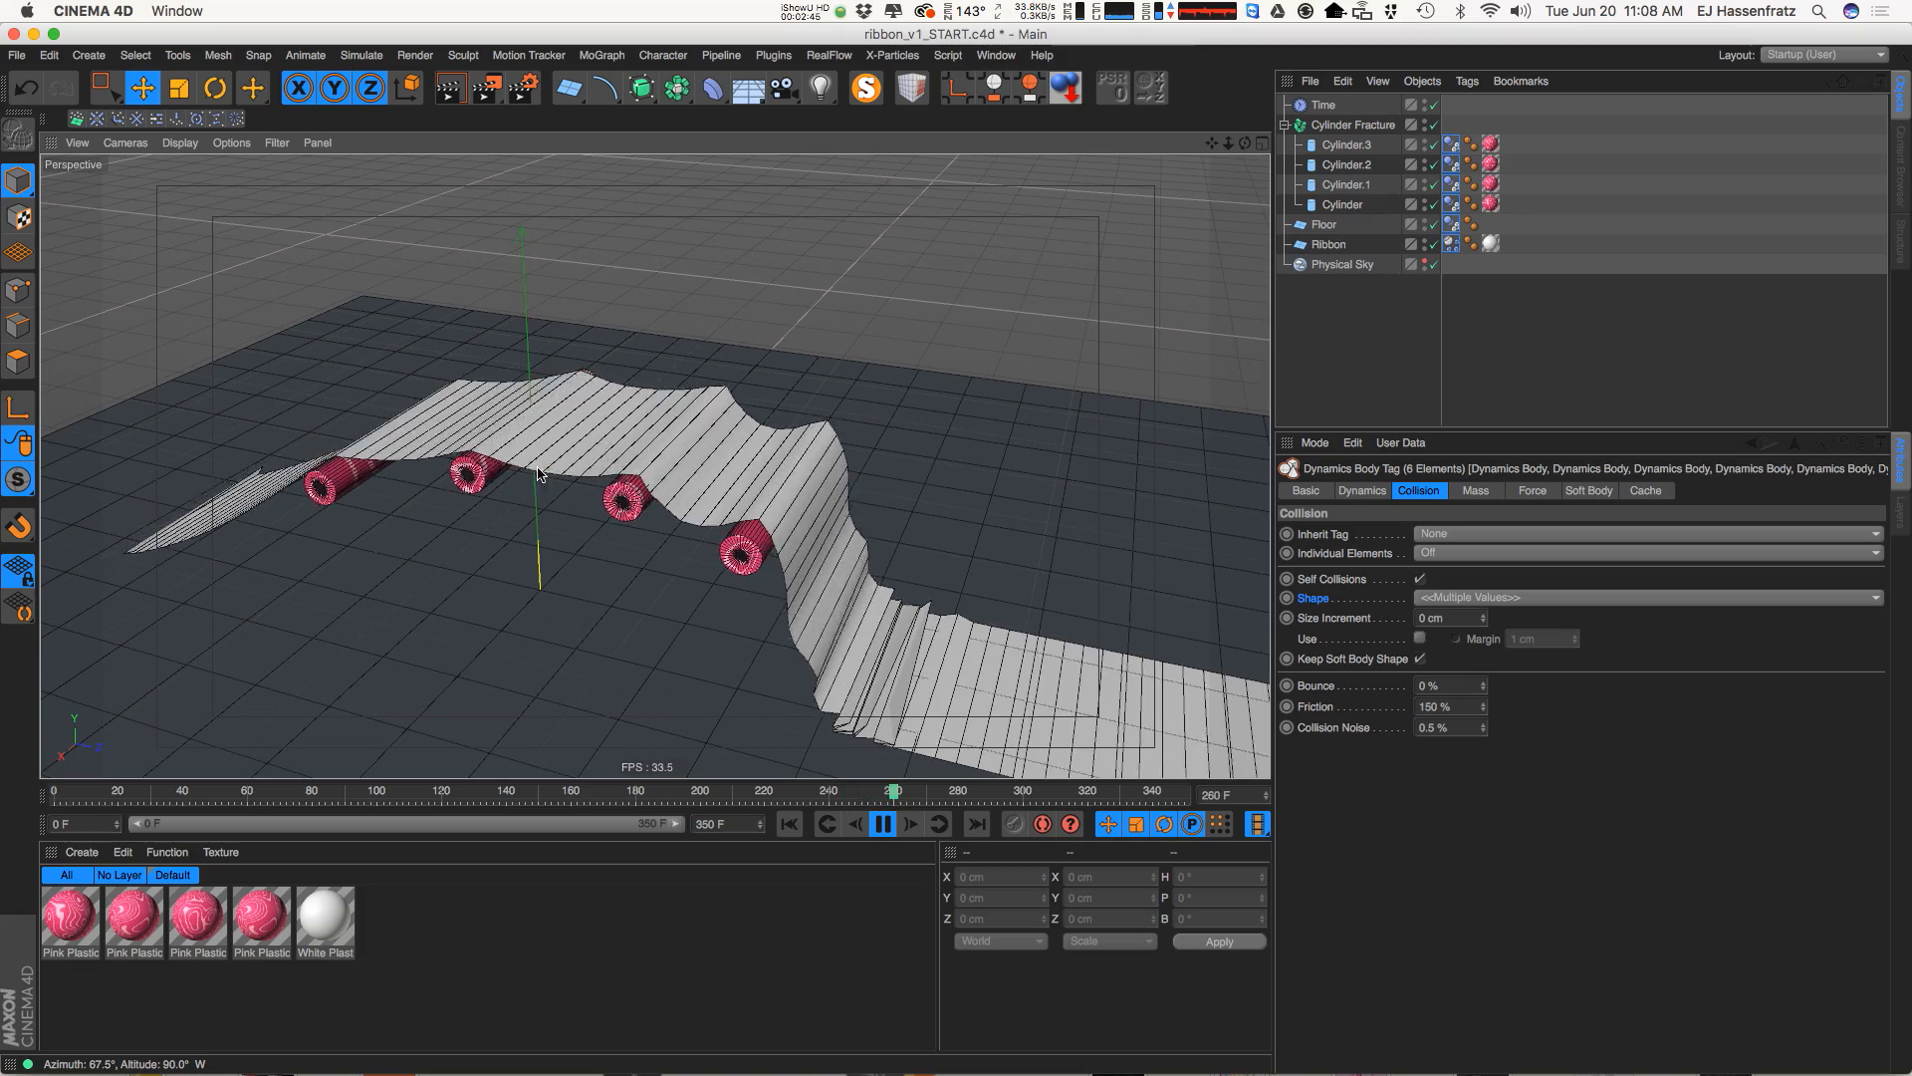
Stop the playback with the ribbon draped over the cylinders and inspect it from several angles and in a viewport render
left_click_drag(564, 473, 523, 483, "alt")
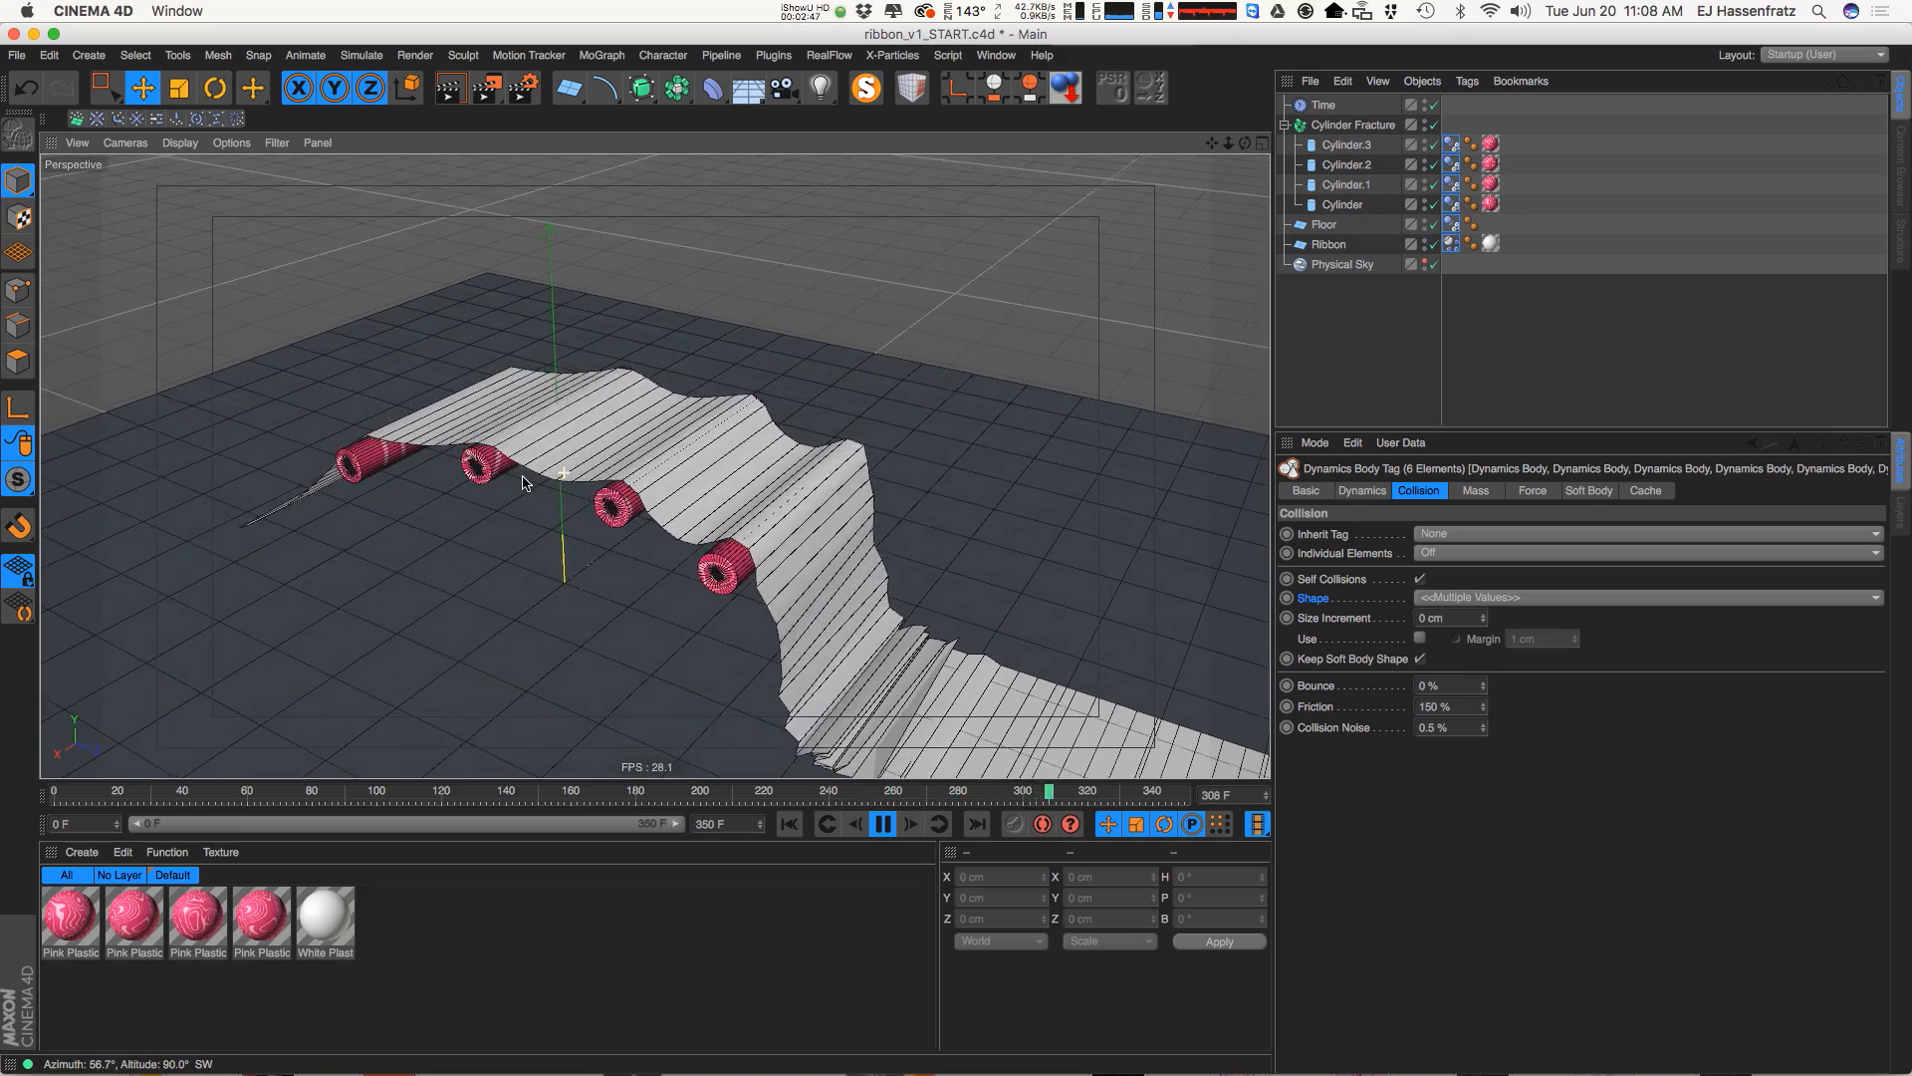
key("F8")
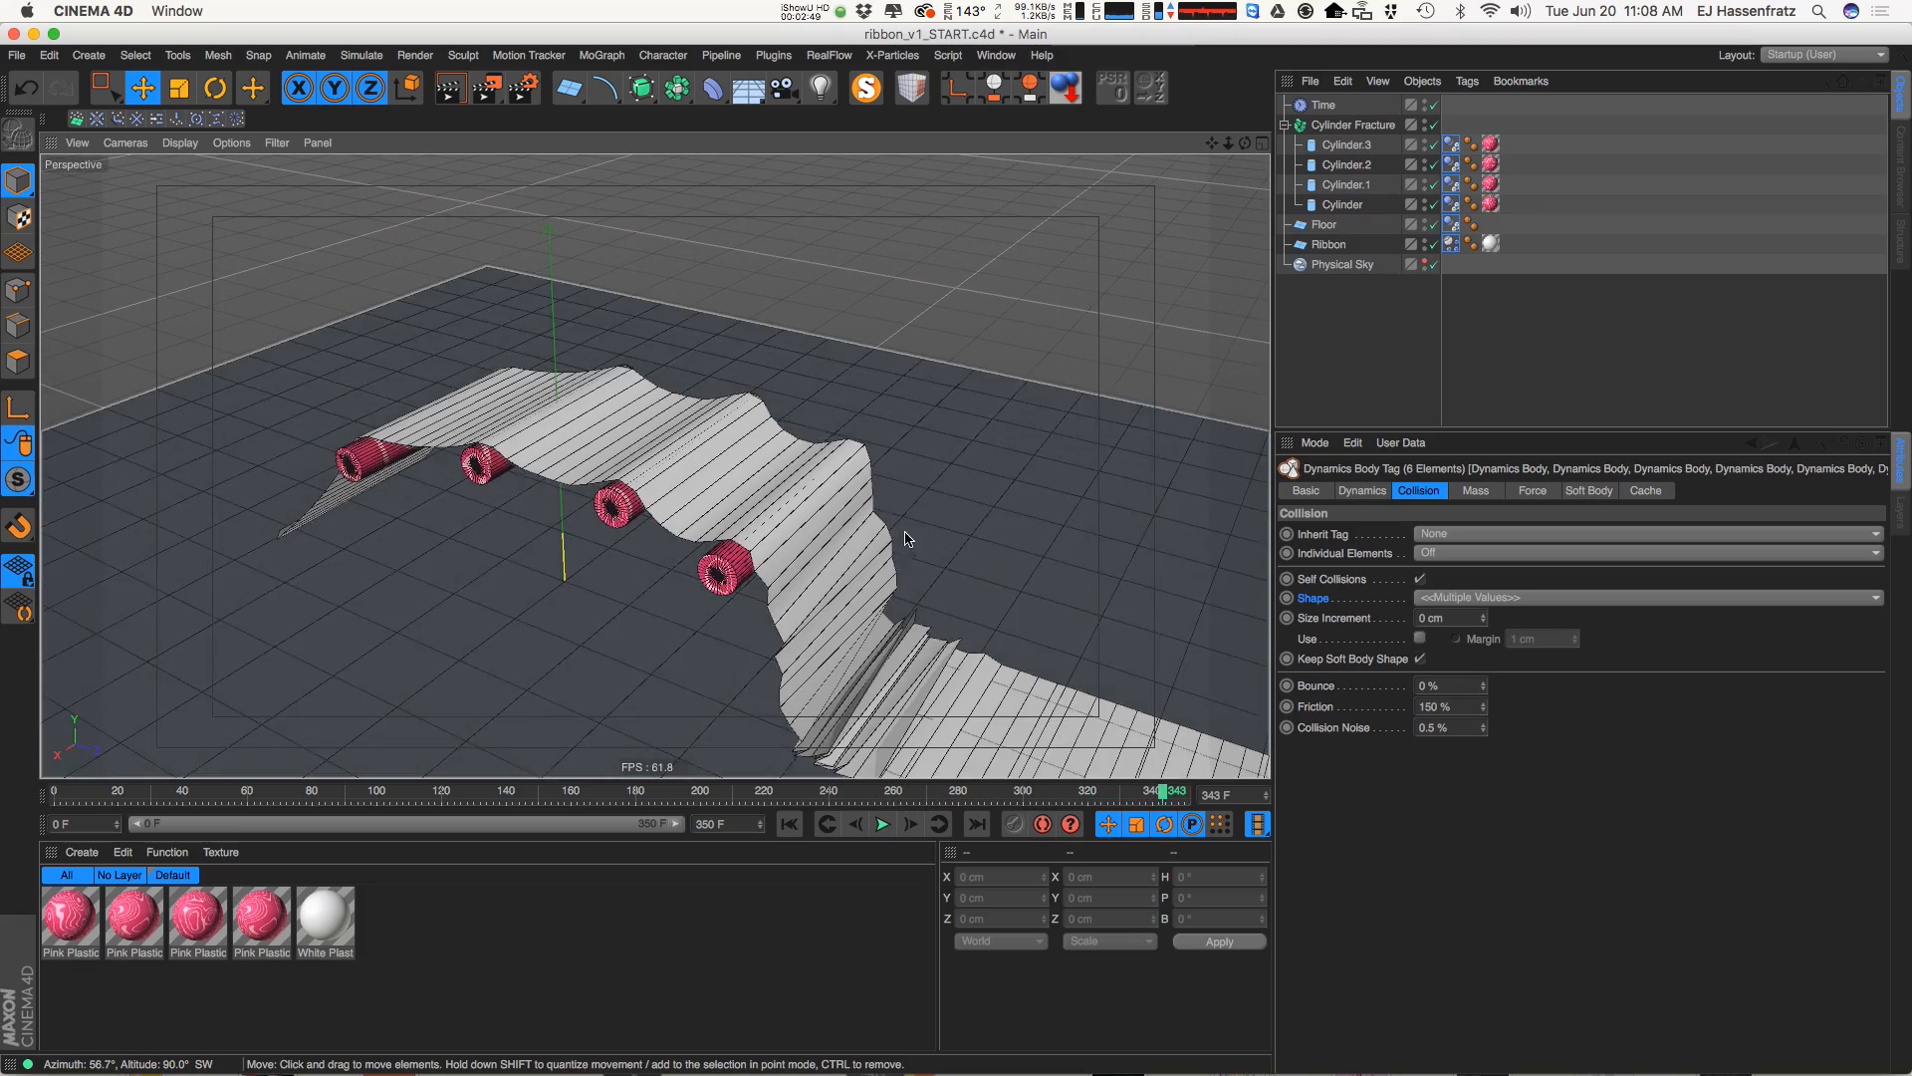
left_click_drag(905, 538, 825, 458, "alt")
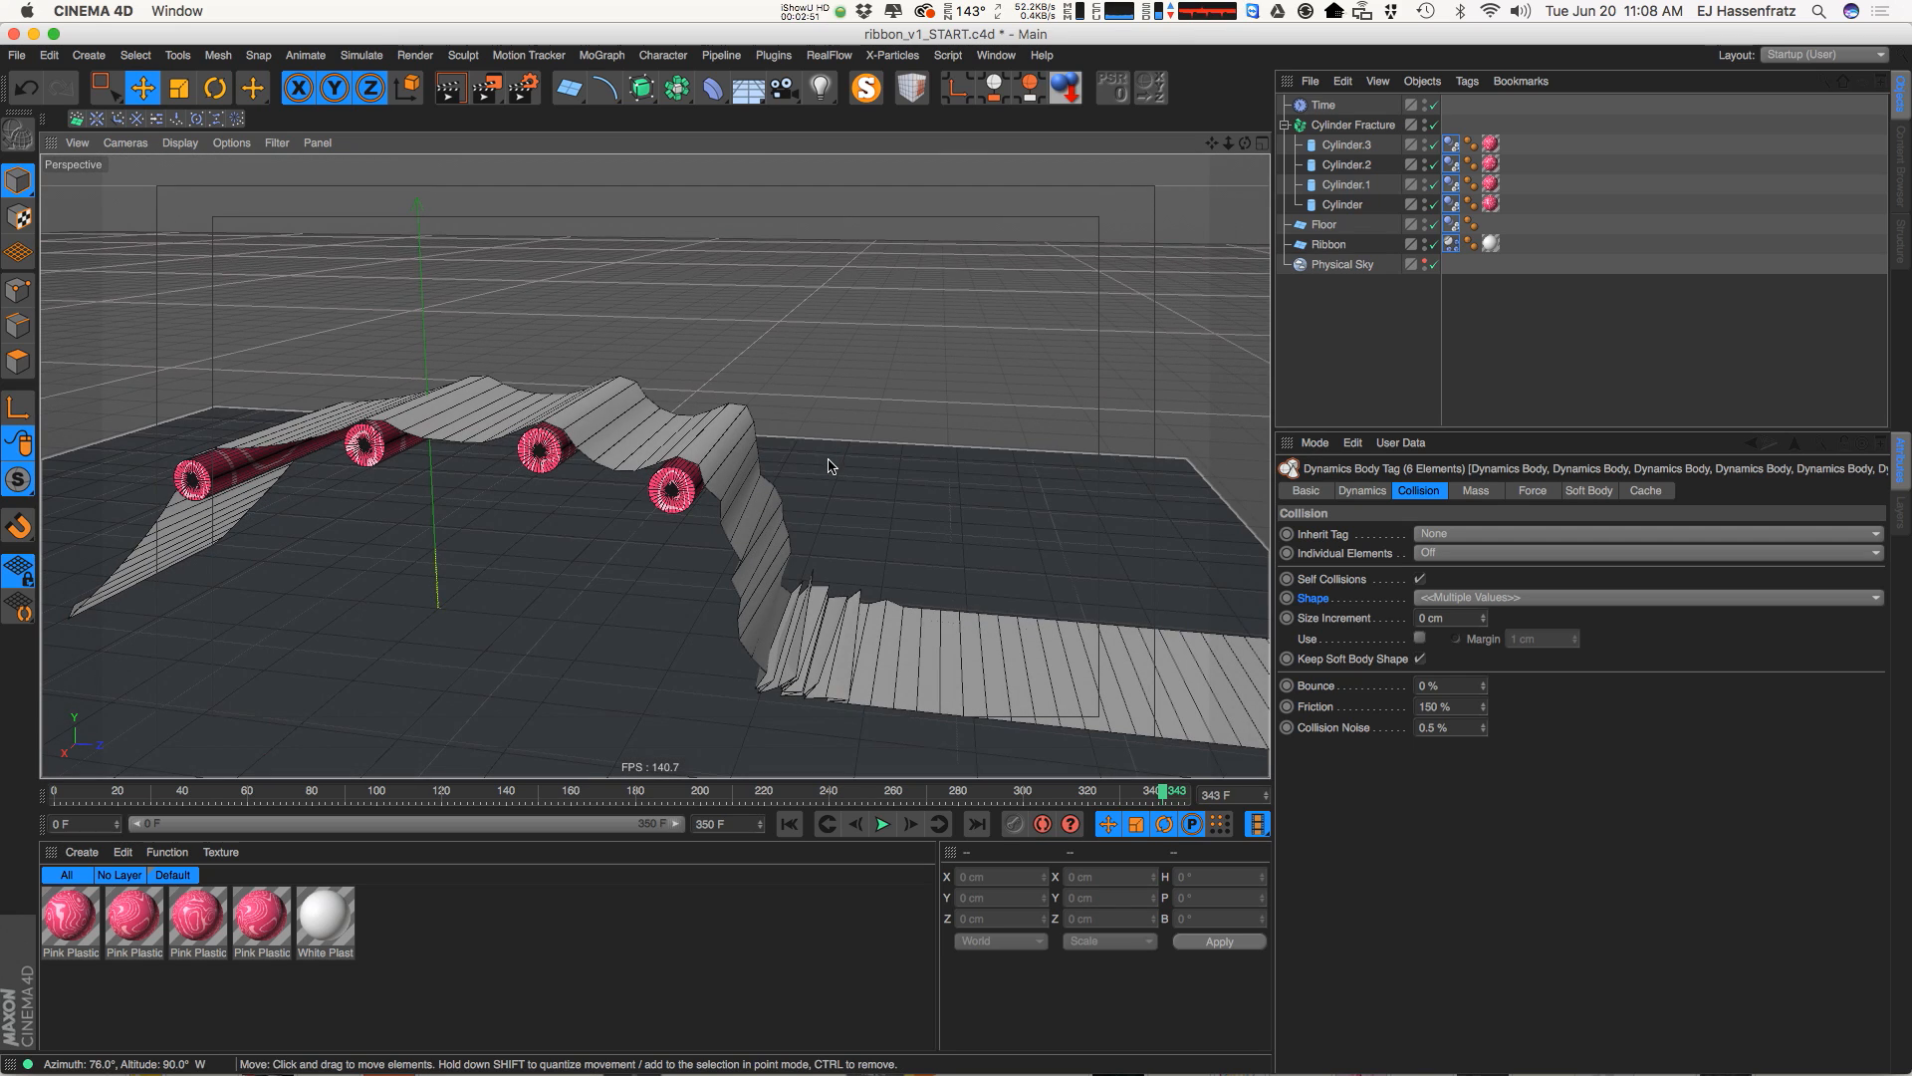
key("ctrl+r")
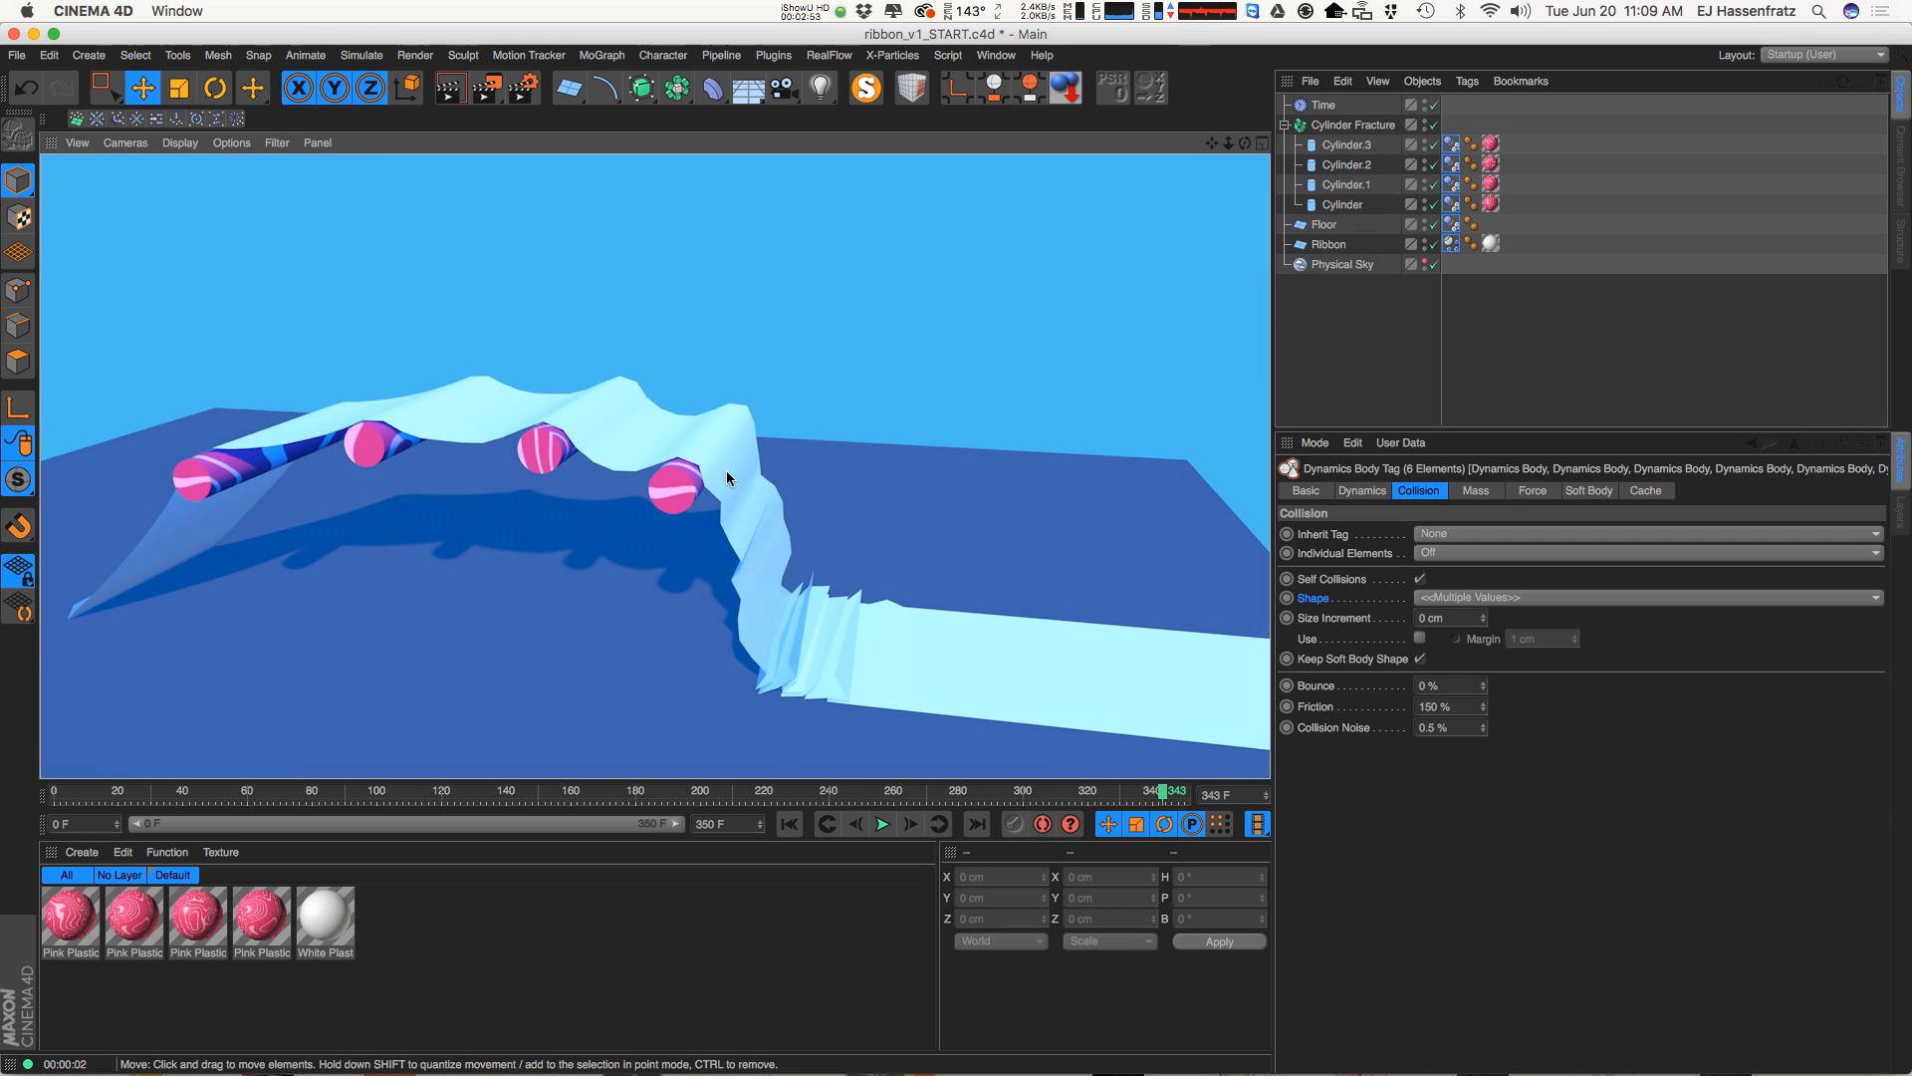
left_click_drag(771, 546, 819, 547, "alt")
middle_click_drag(819, 547, 802, 427, "alt")
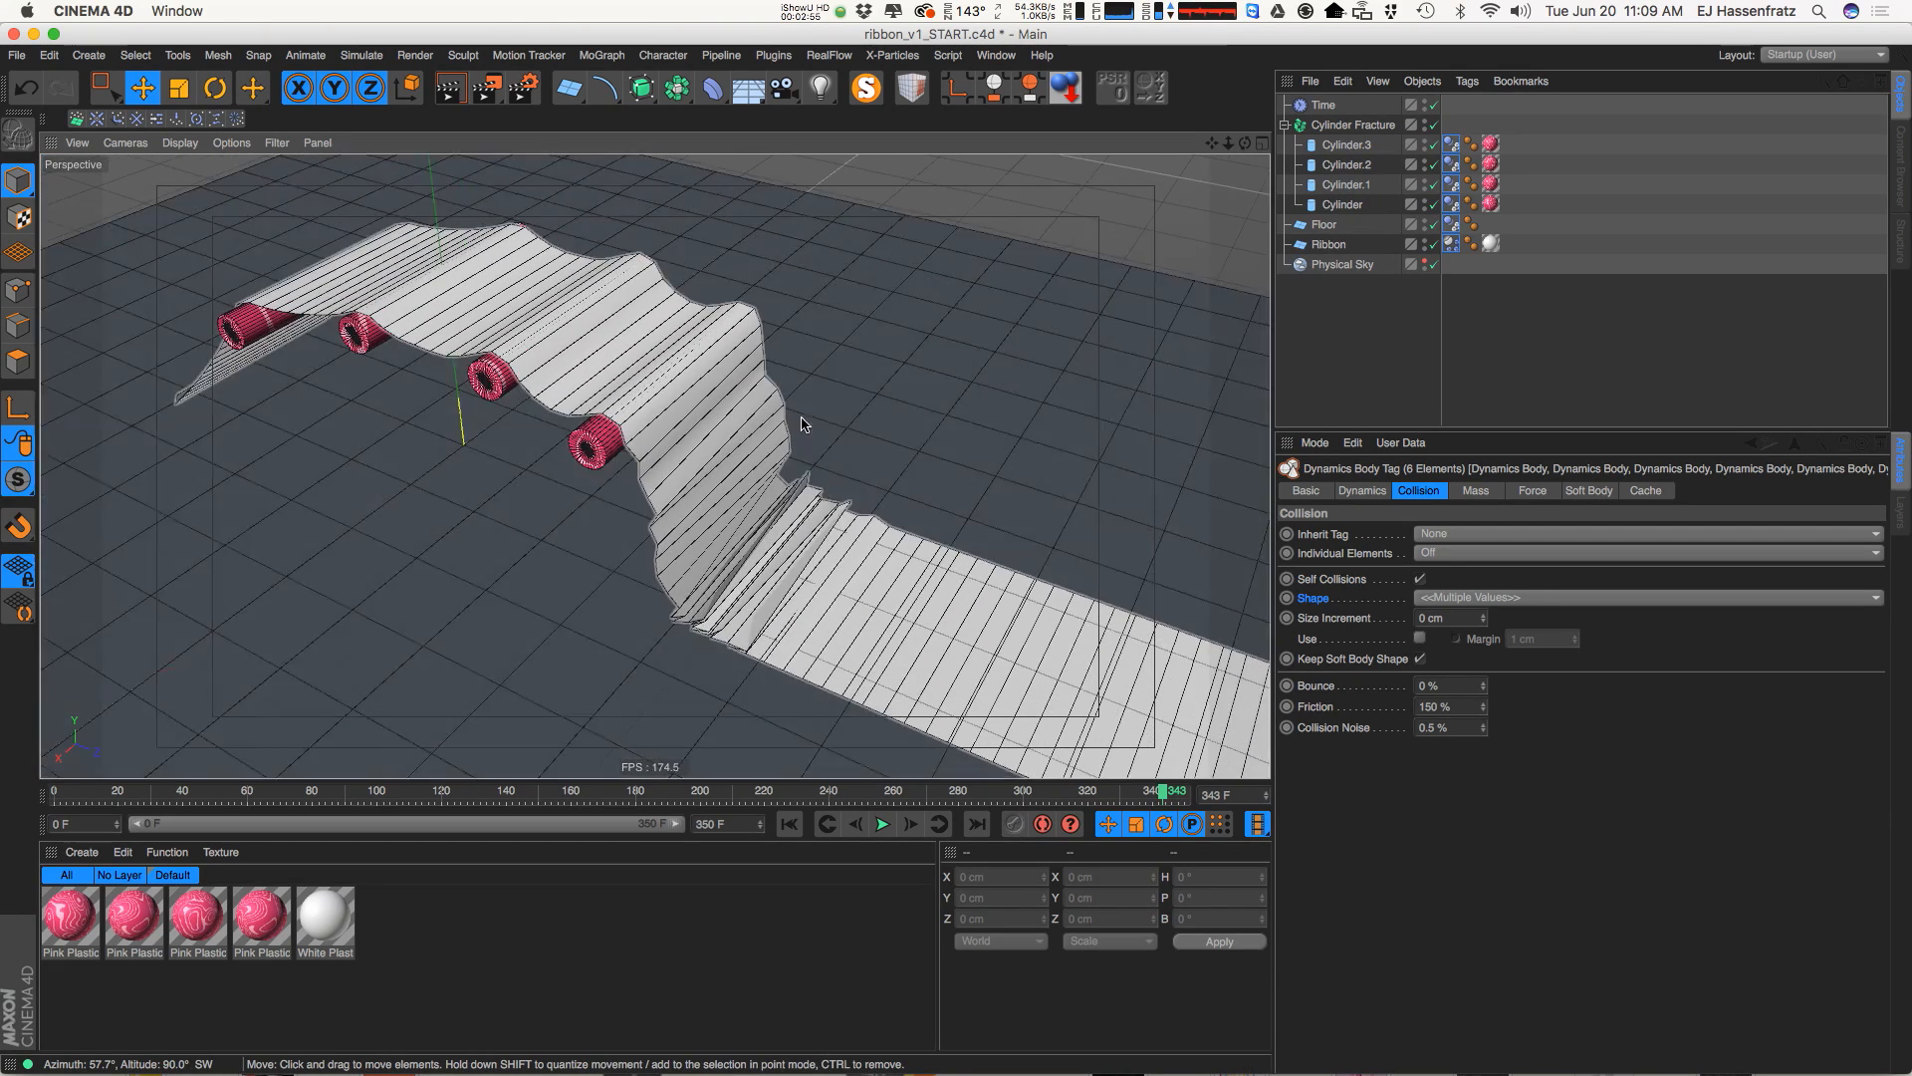
Add a Cloth Surface object, nest the Ribbon under it and test render the ribbon in the viewport
left_click(1325, 244)
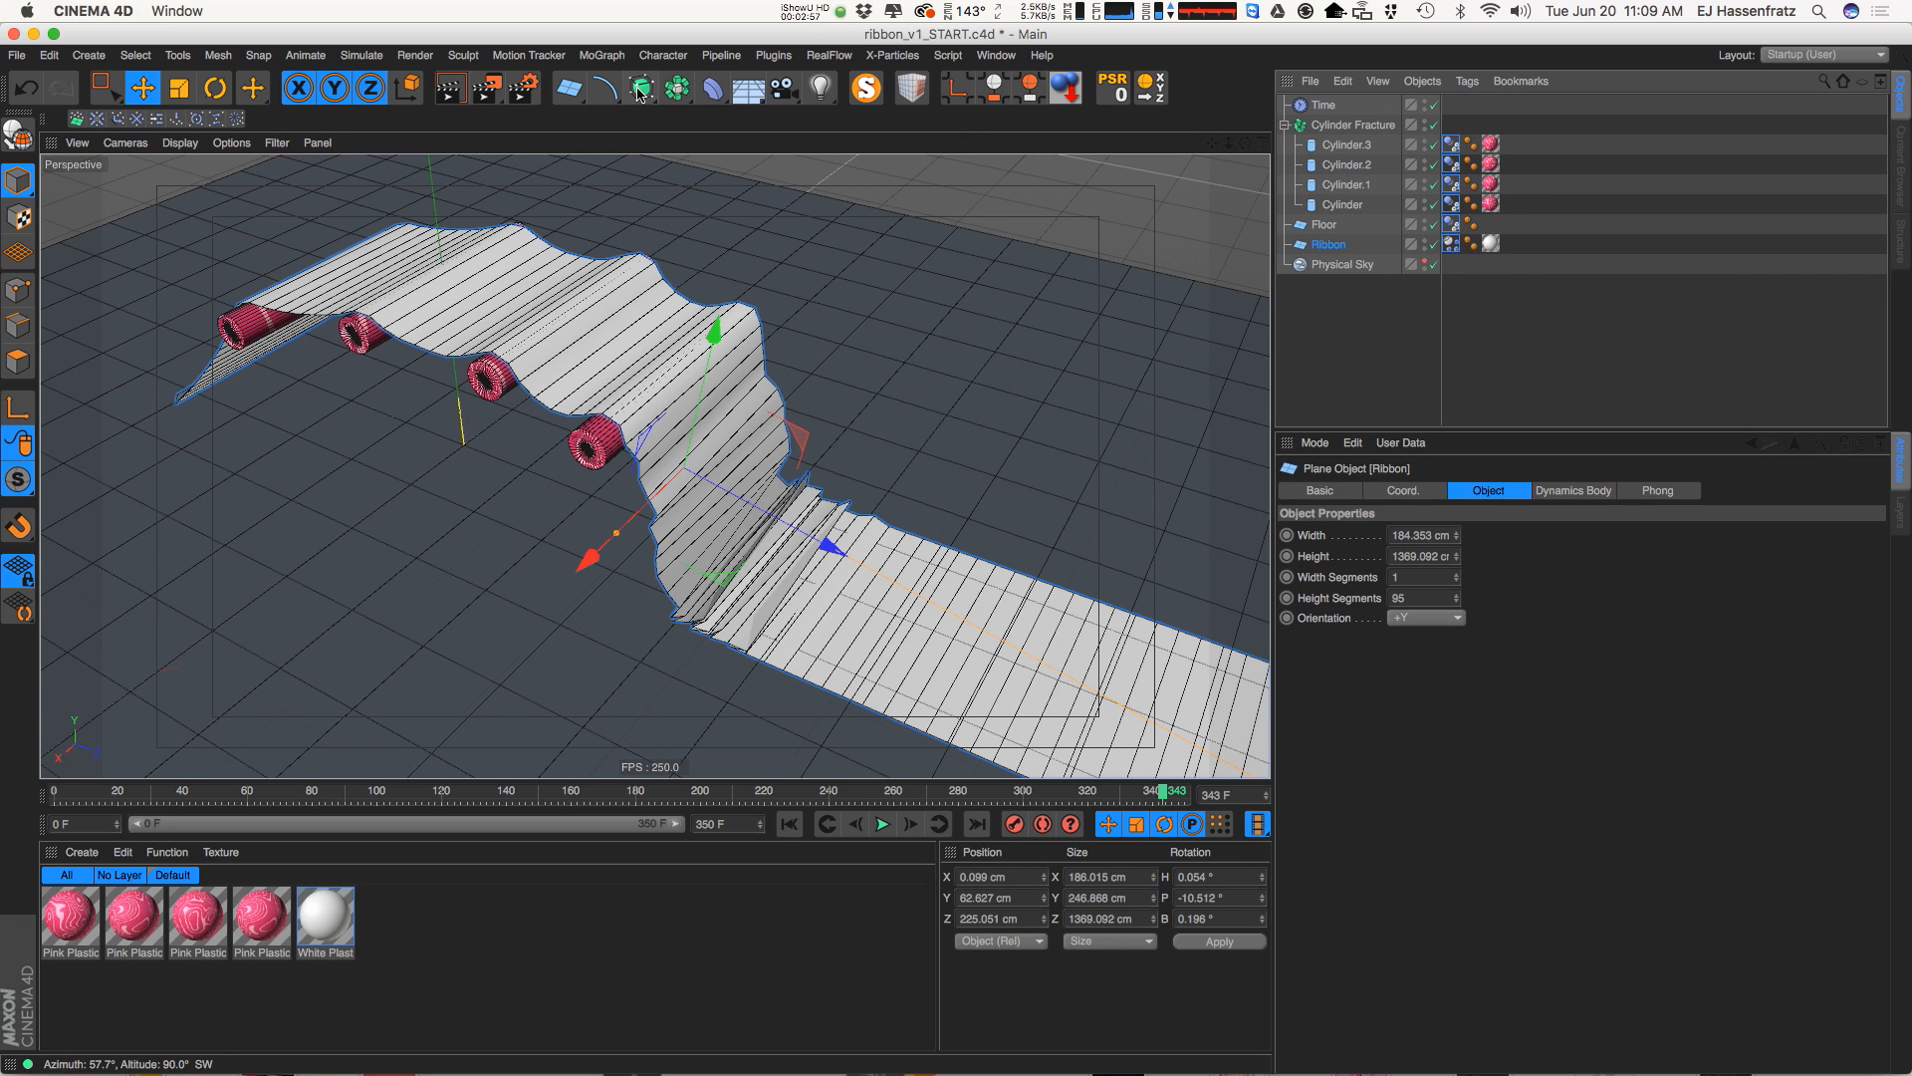
left_click(464, 55)
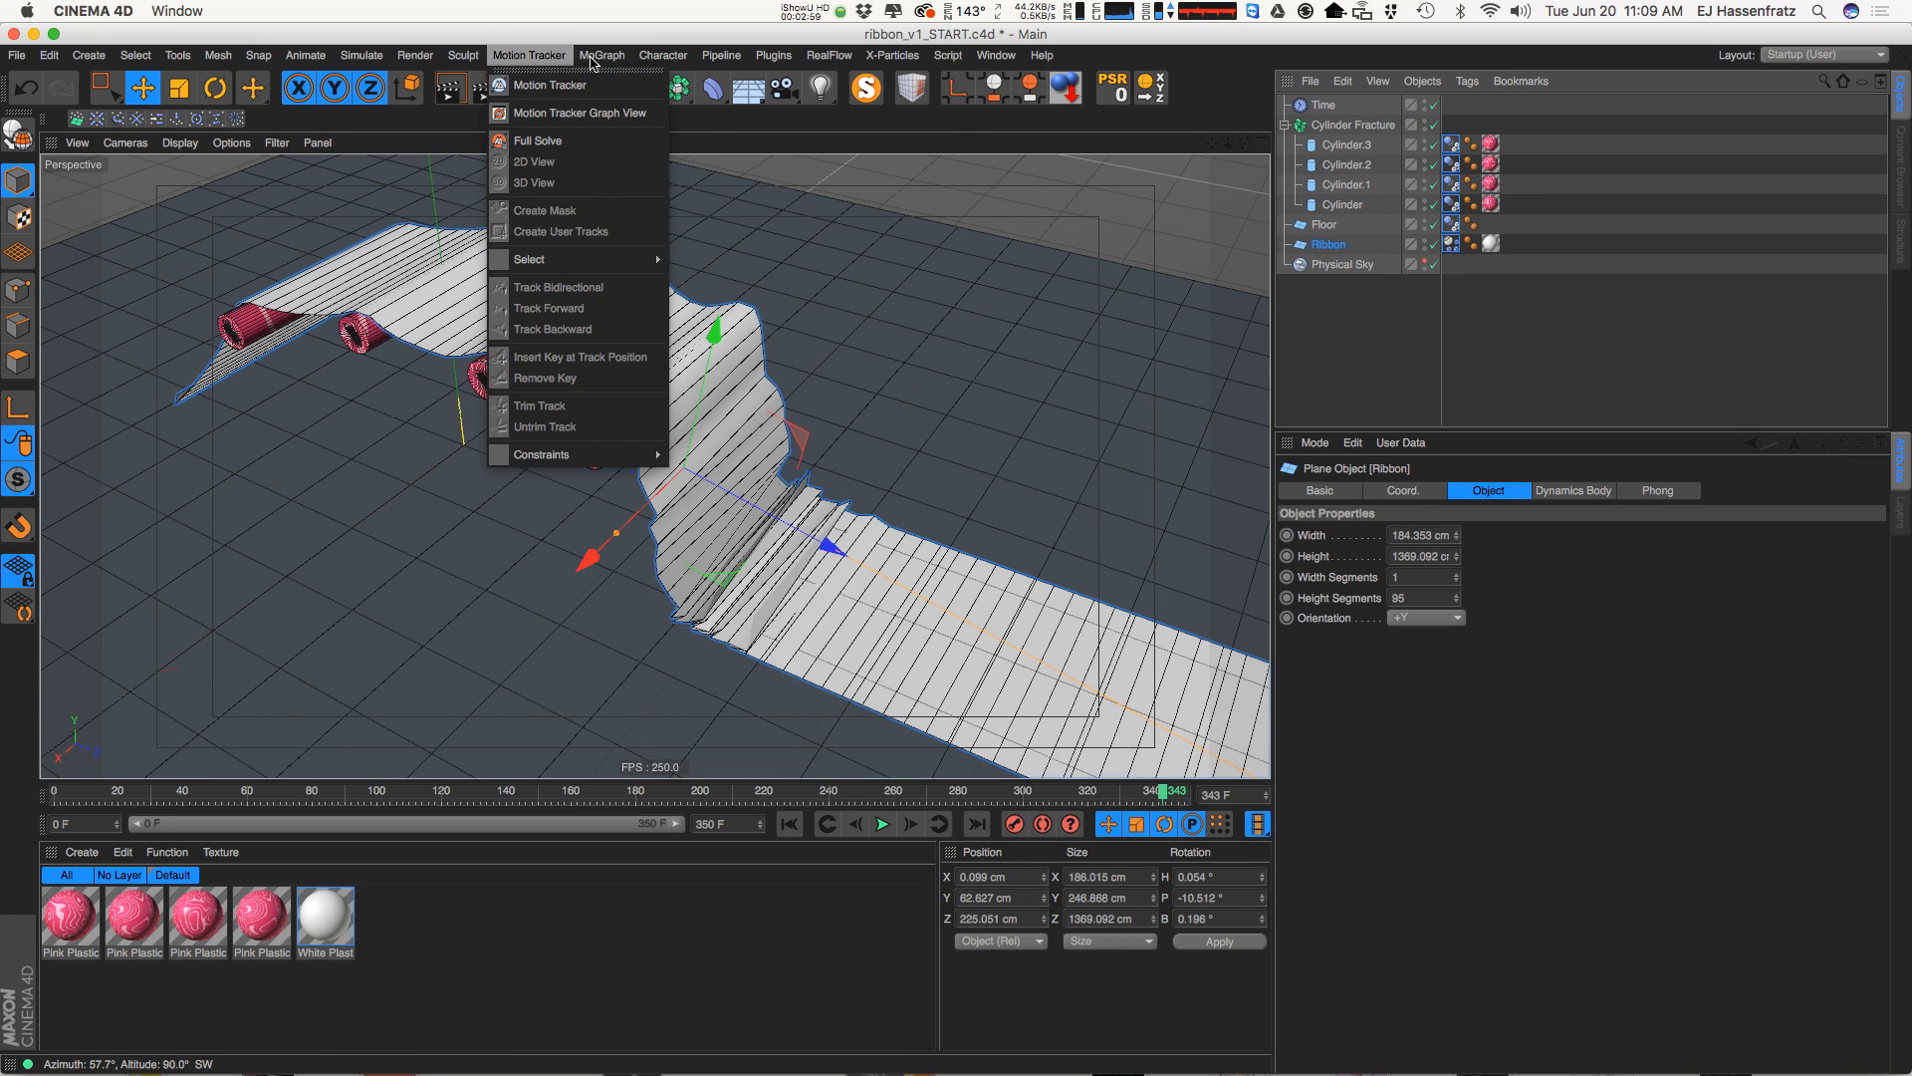
mouse_move(375, 87)
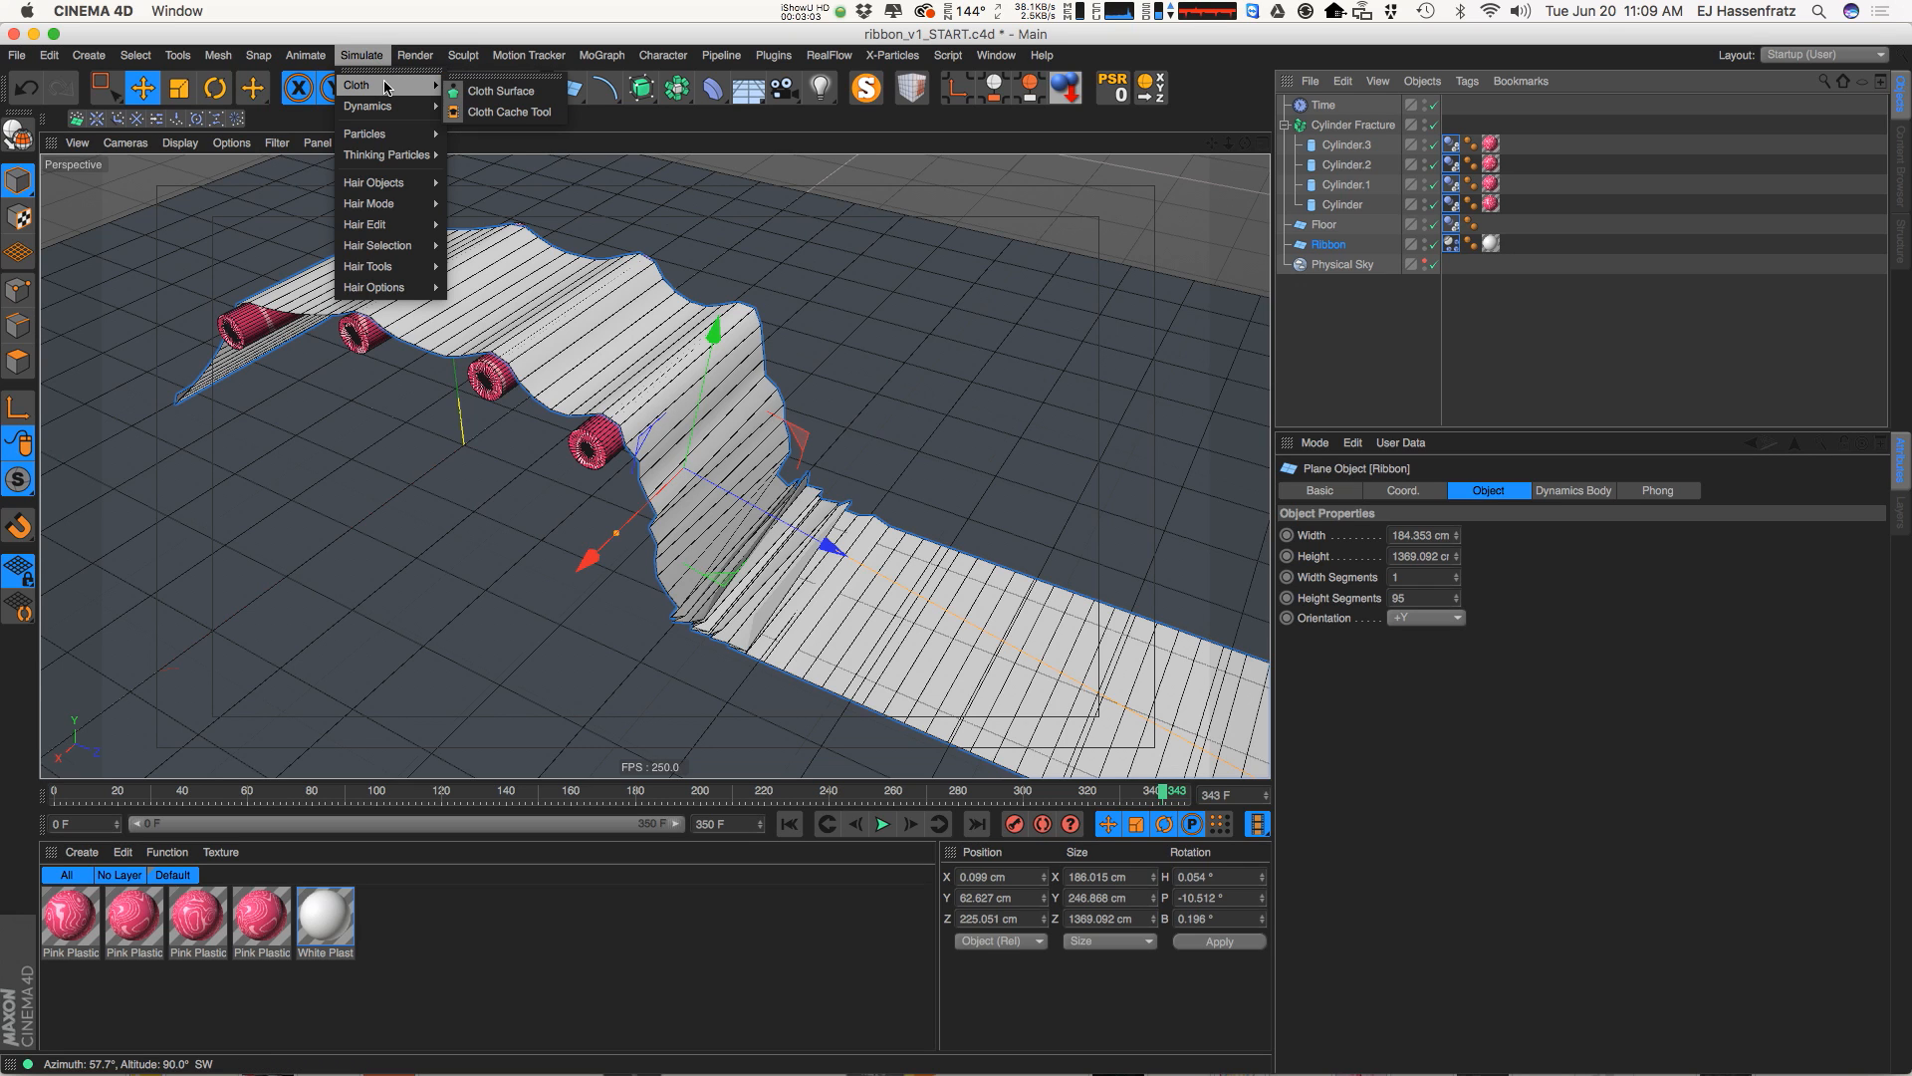
left_click(525, 90)
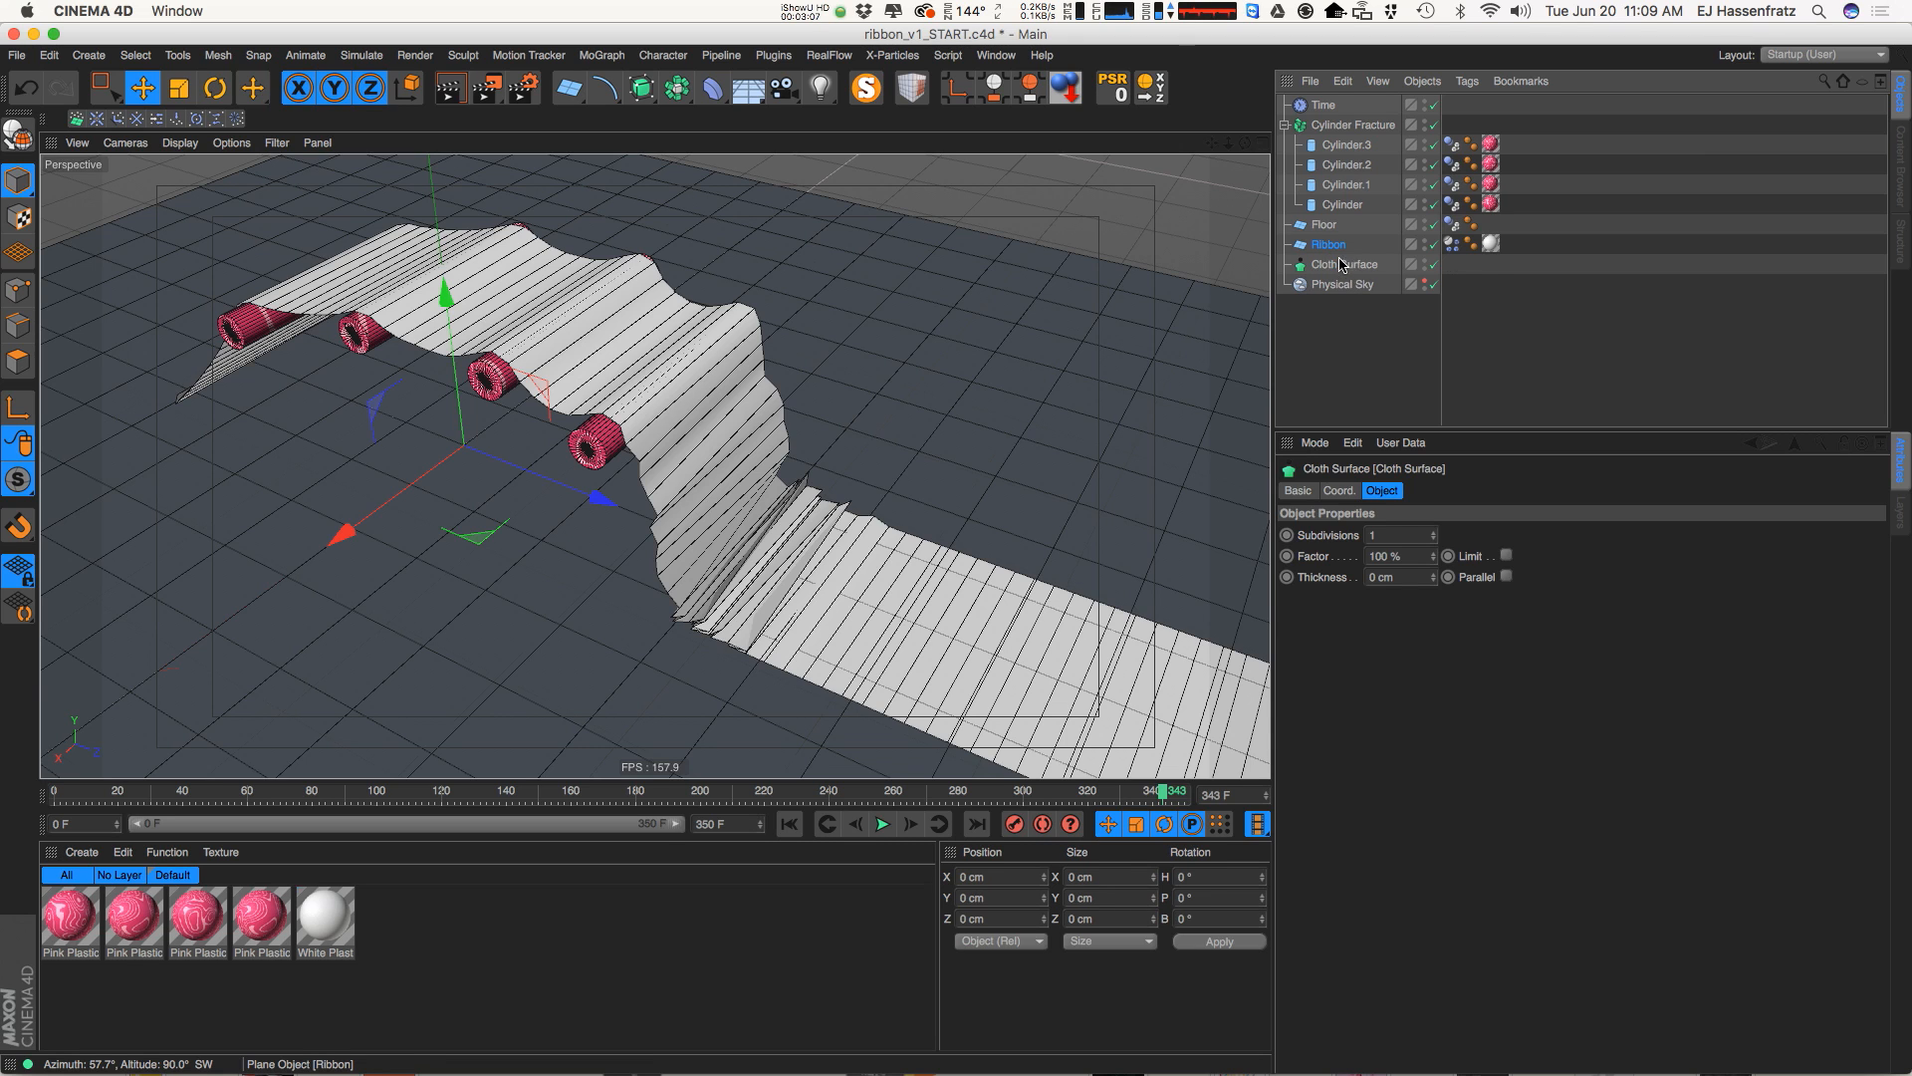
left_click_drag(1342, 264, 1342, 263)
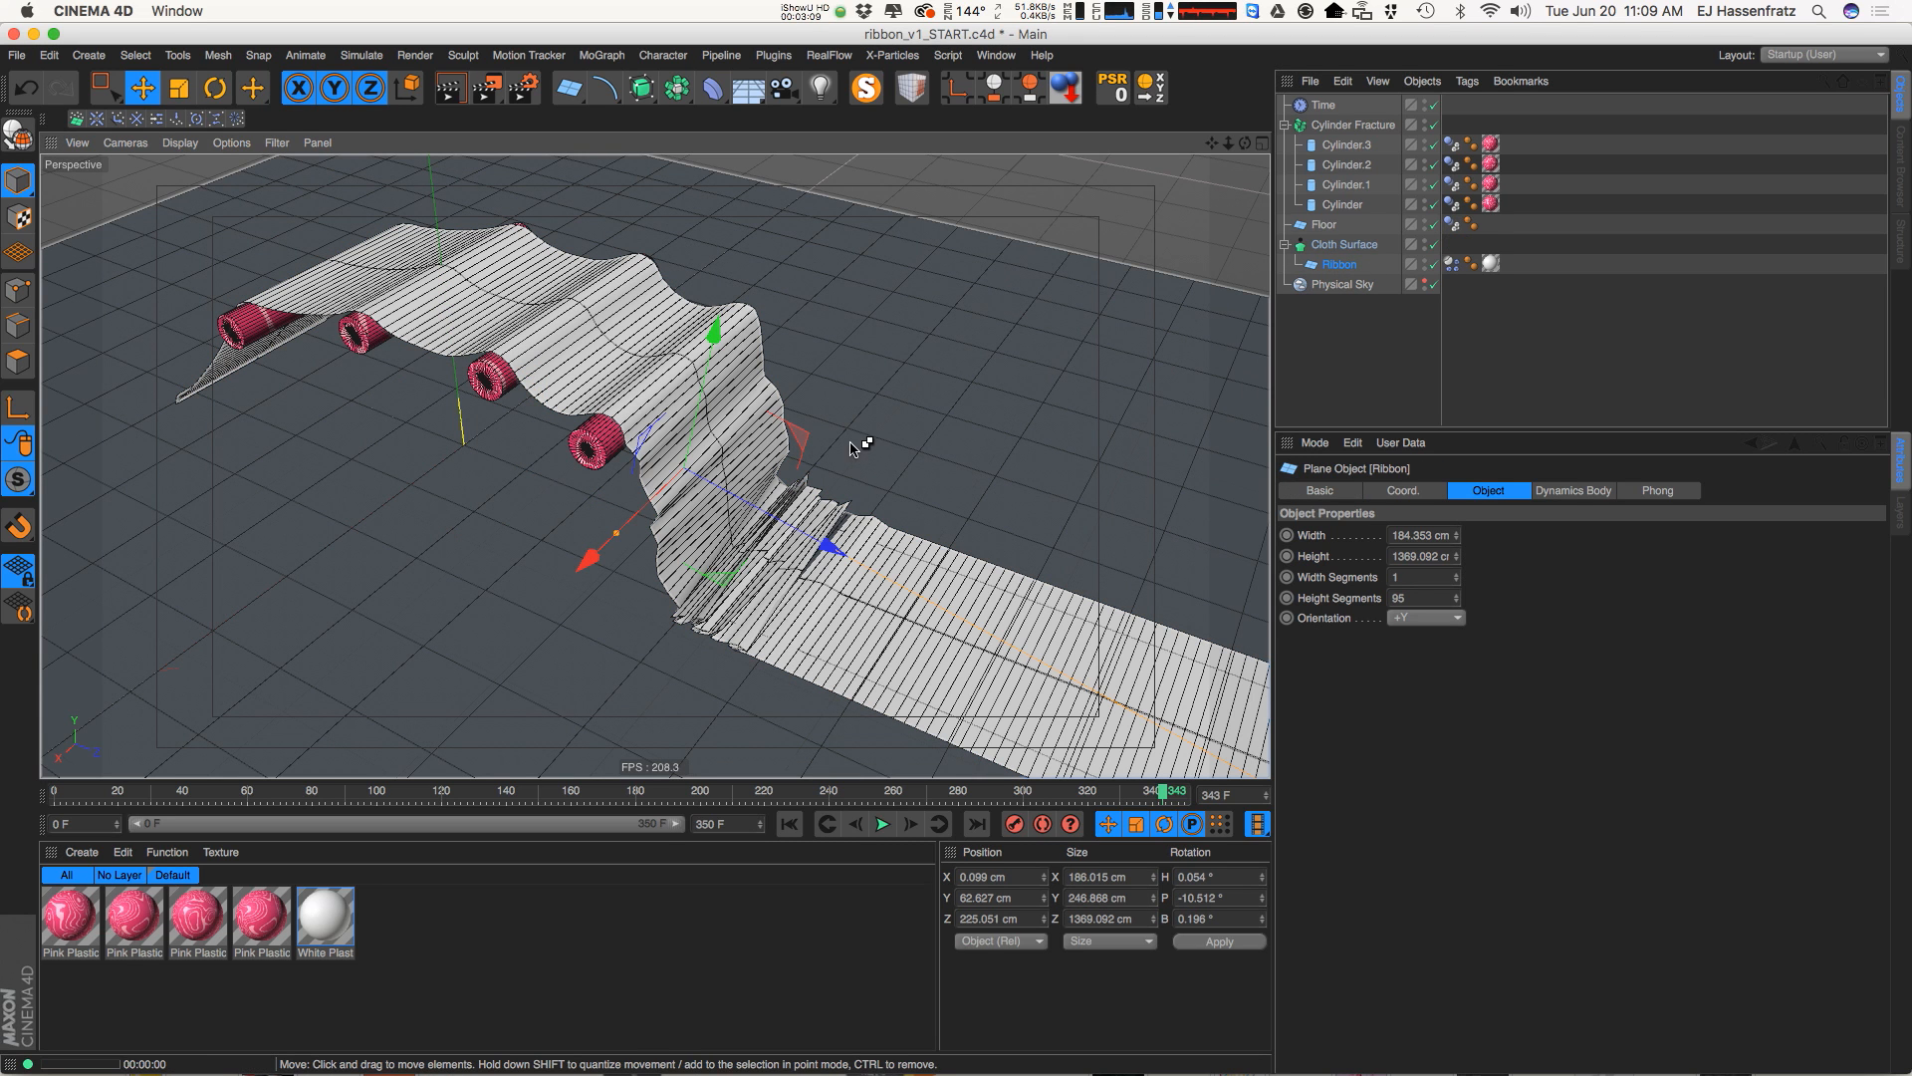
key("alt+r")
double_click(497, 394)
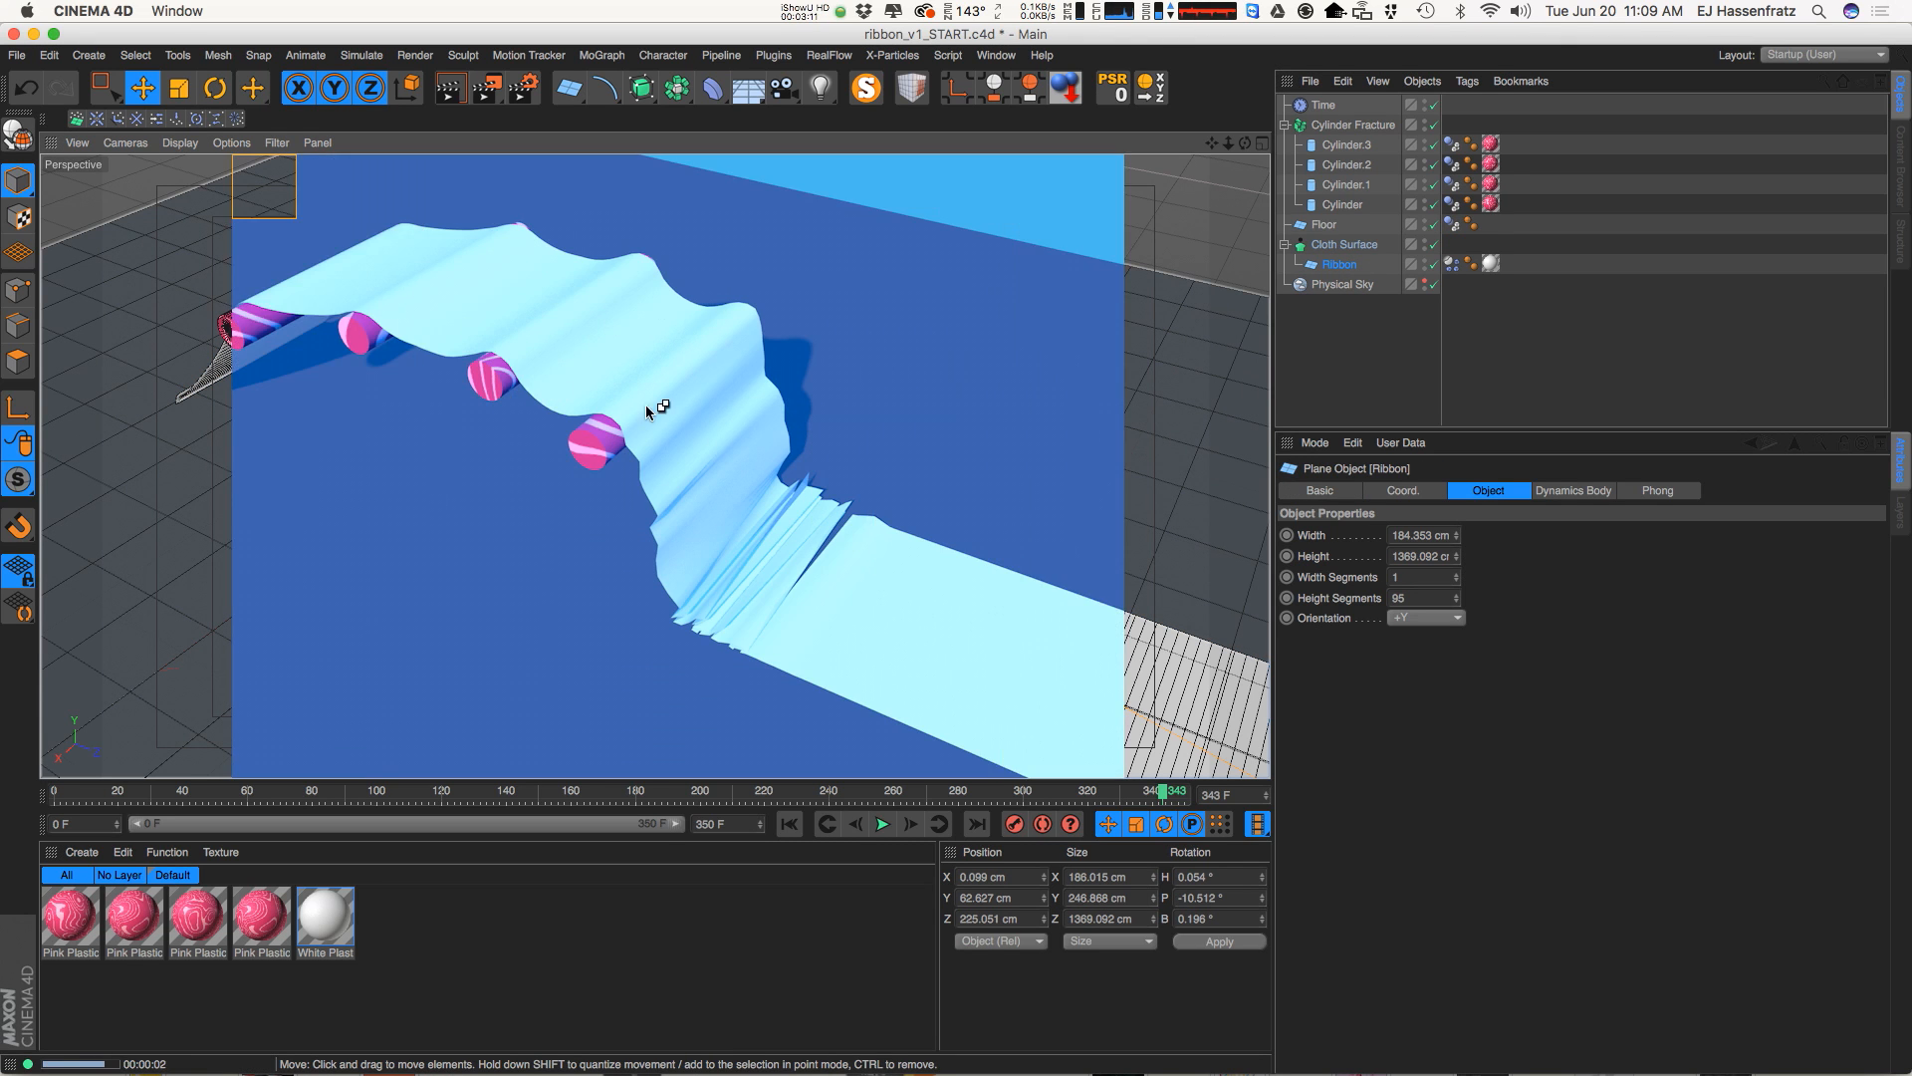
key("alt+r")
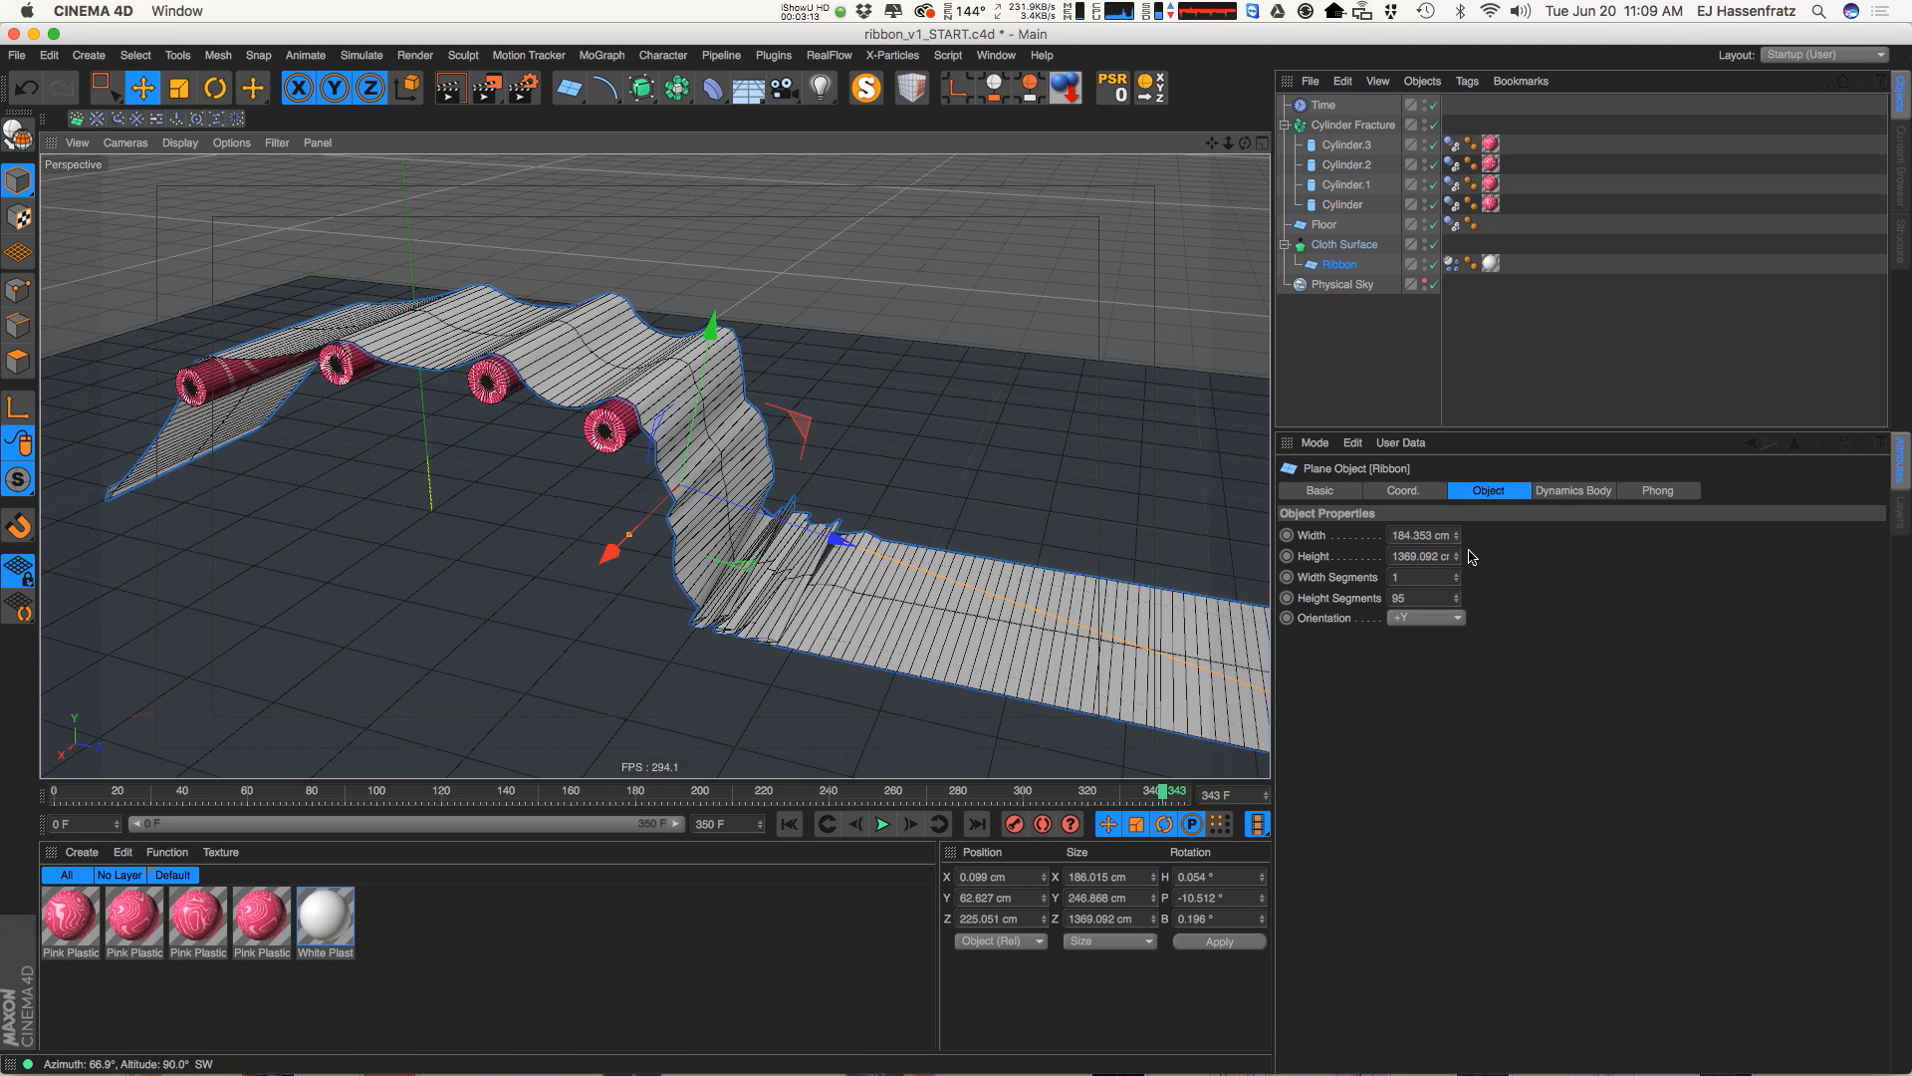
Set the Cloth Surface's Subdivisions to 3, test render the ribbon, and set the Thickness to 1 cm
left_click(1343, 244)
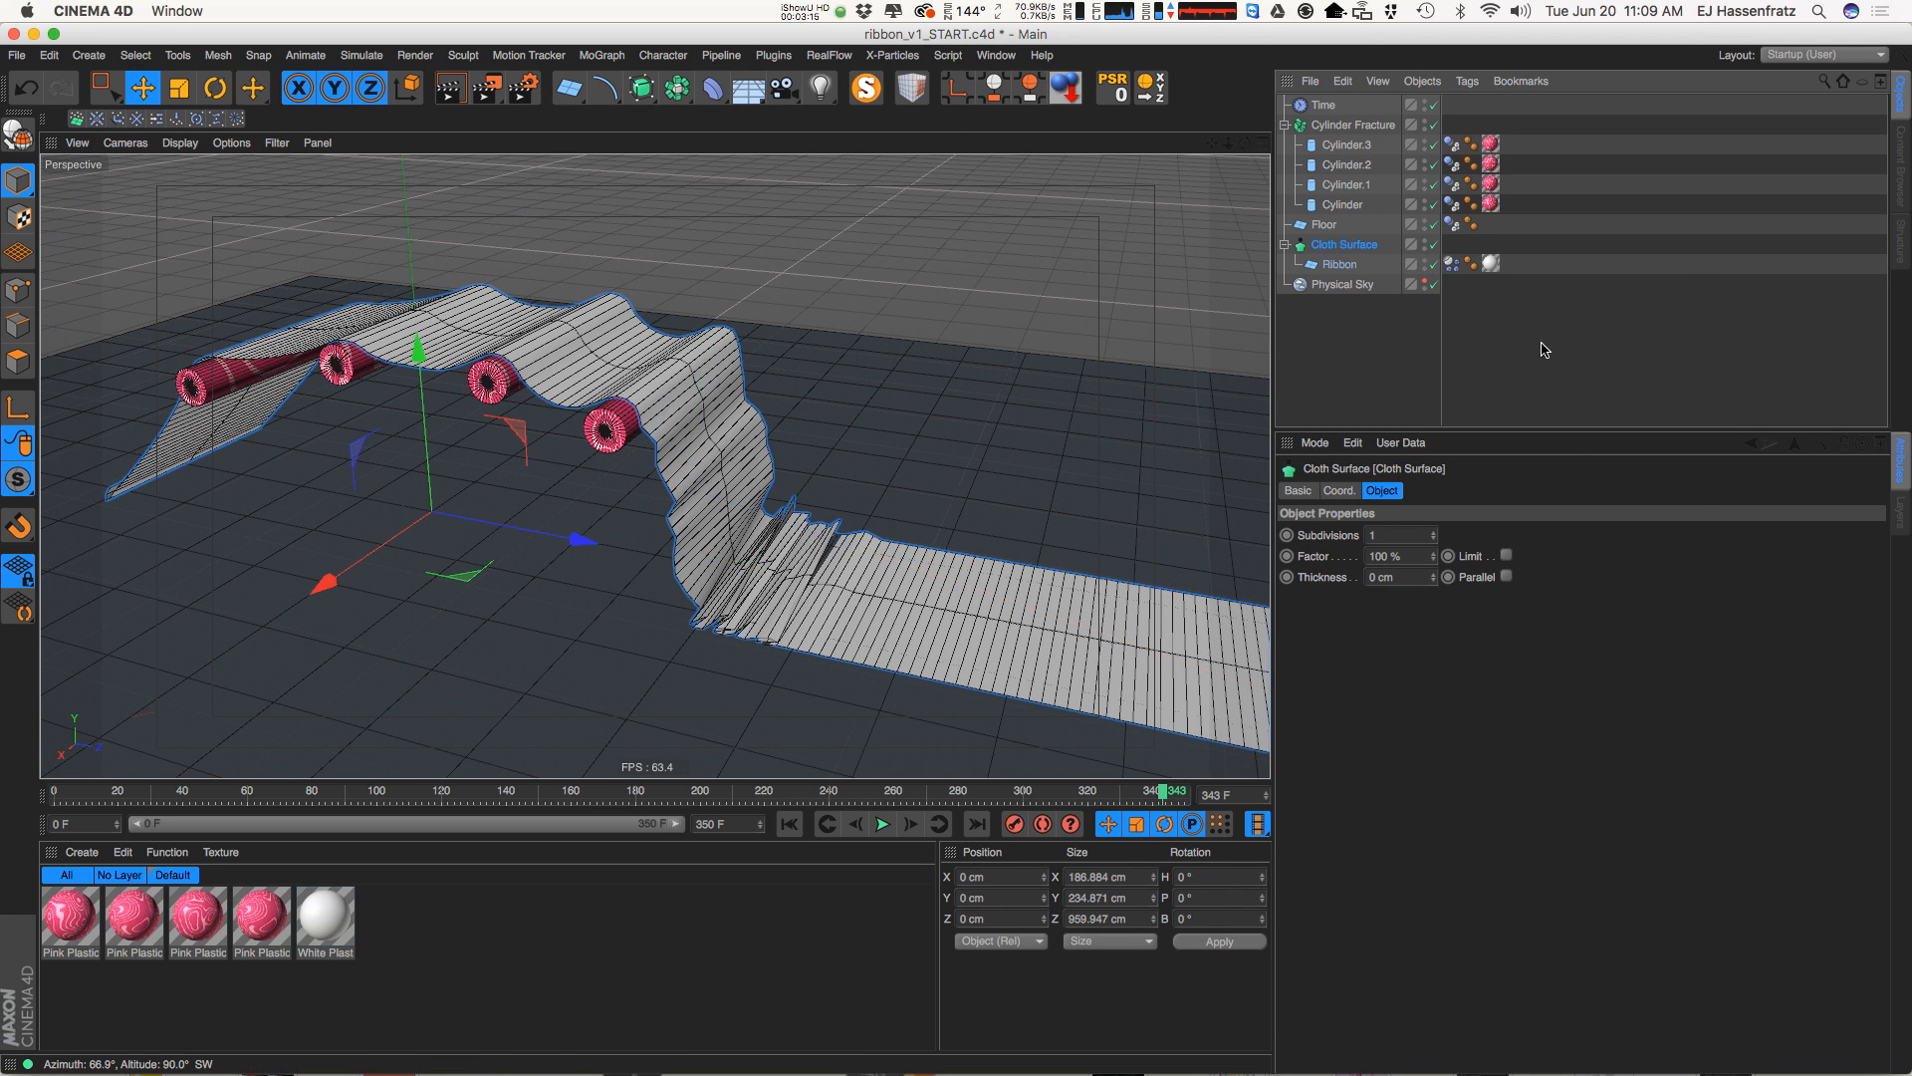
left_click(1436, 533)
left_click(1435, 533)
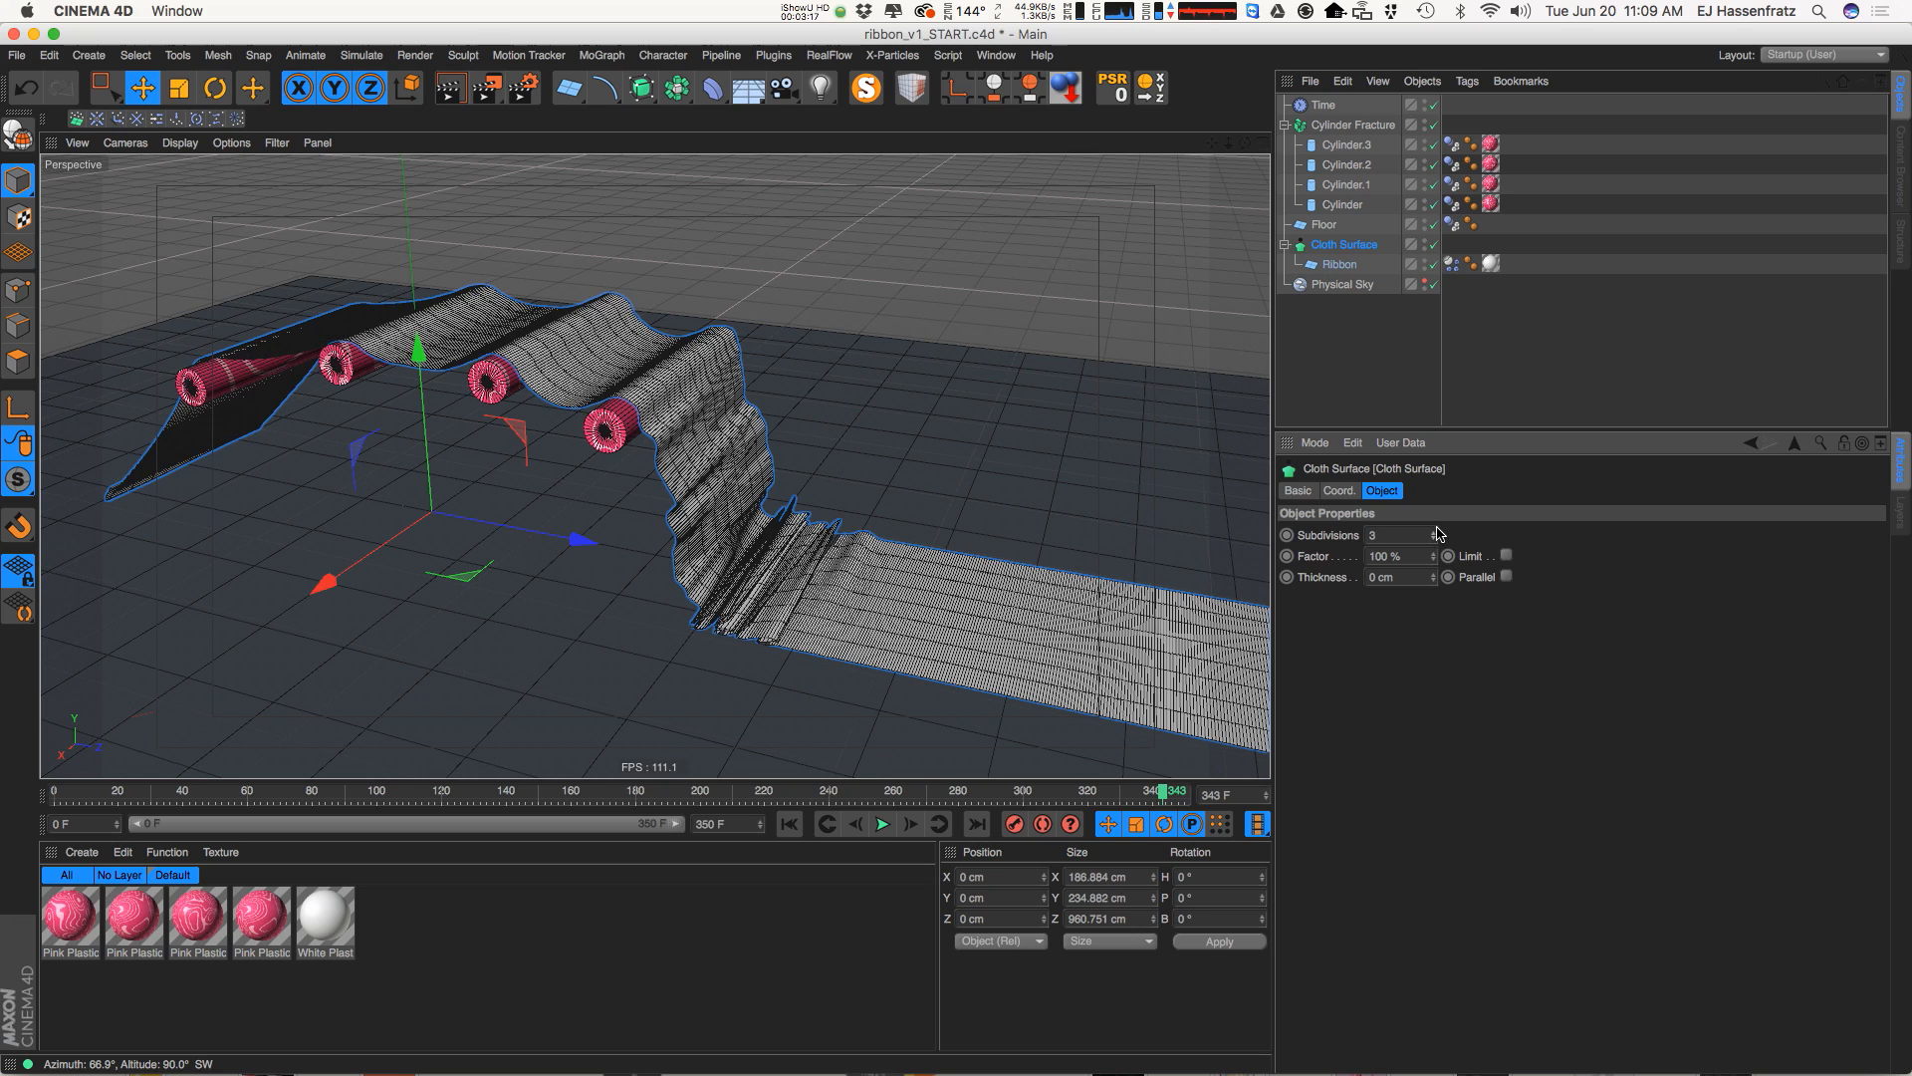
key("alt+r")
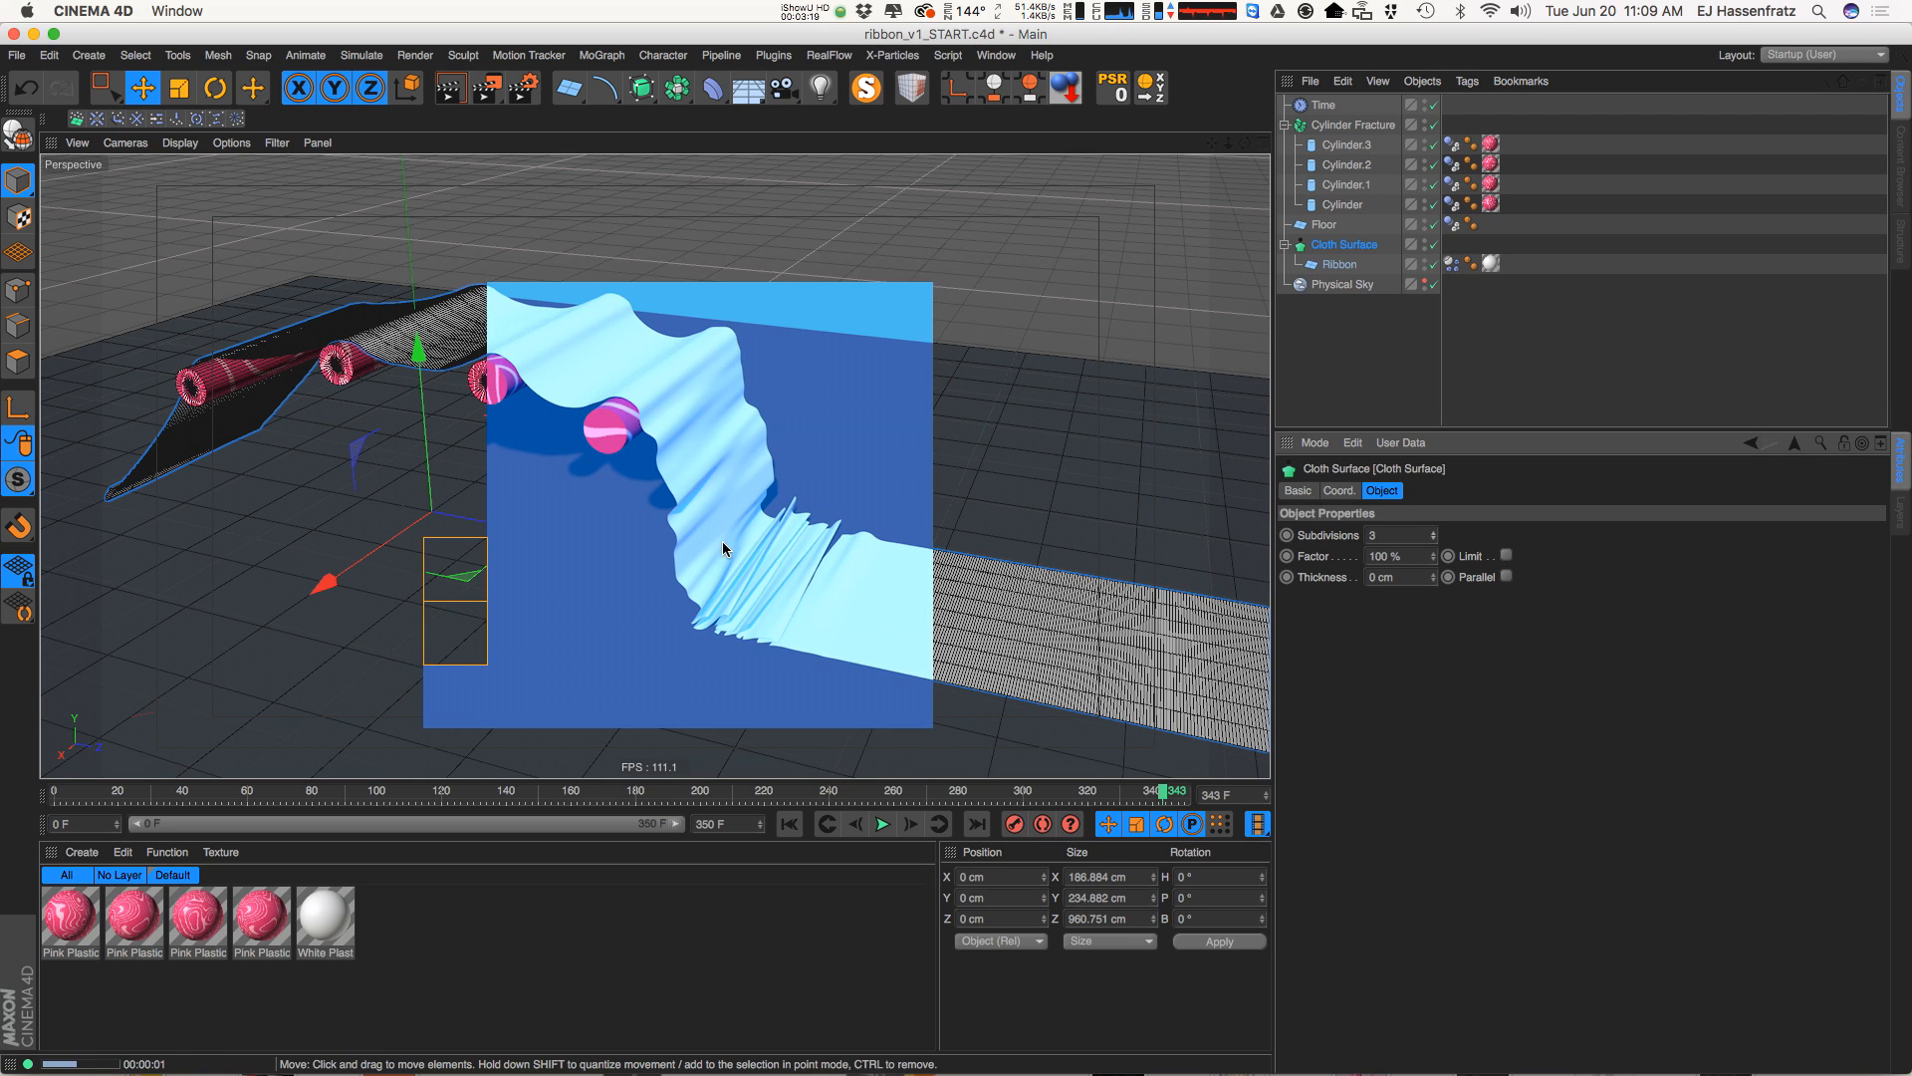
left_click(1435, 577)
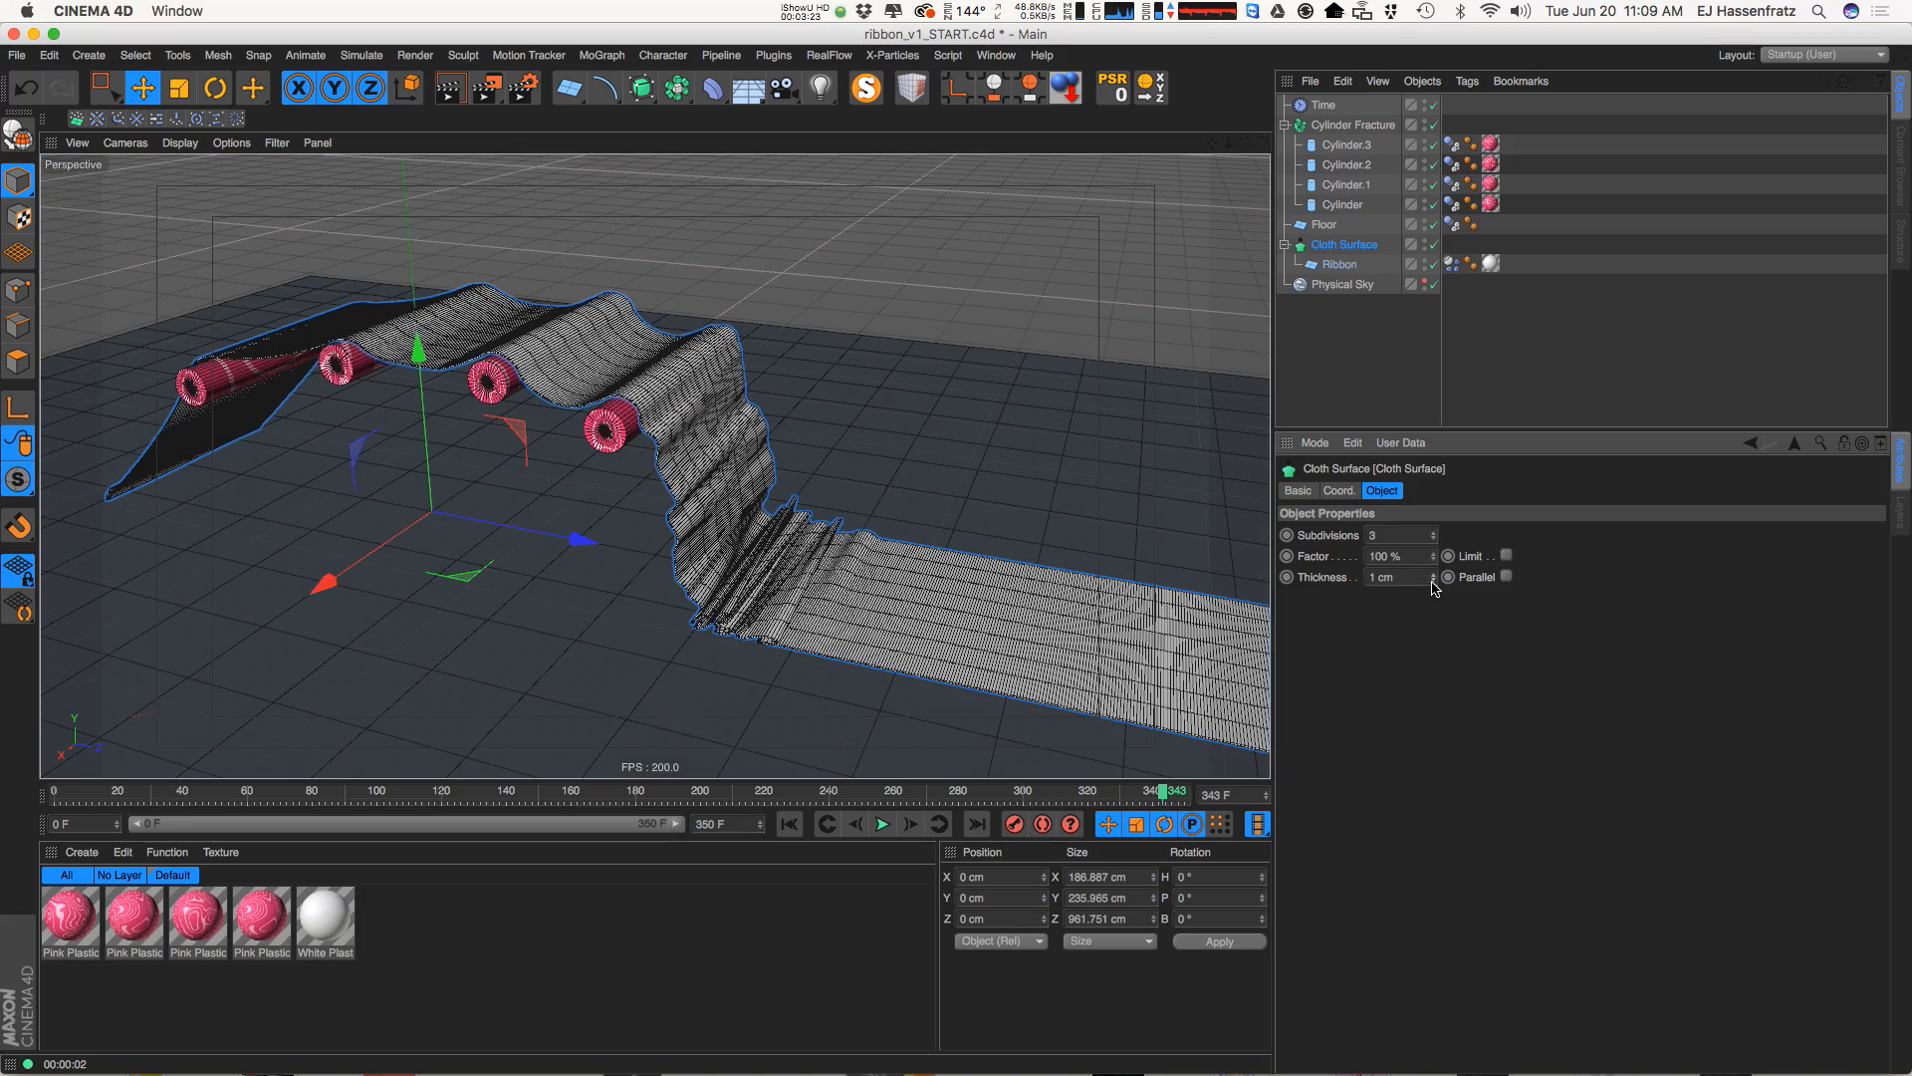
Reduce the Cloth Surface's Thickness to 0.2 cm, raise its Subdivisions to 4 and test render the ribbon in the viewport
left_click(1433, 581)
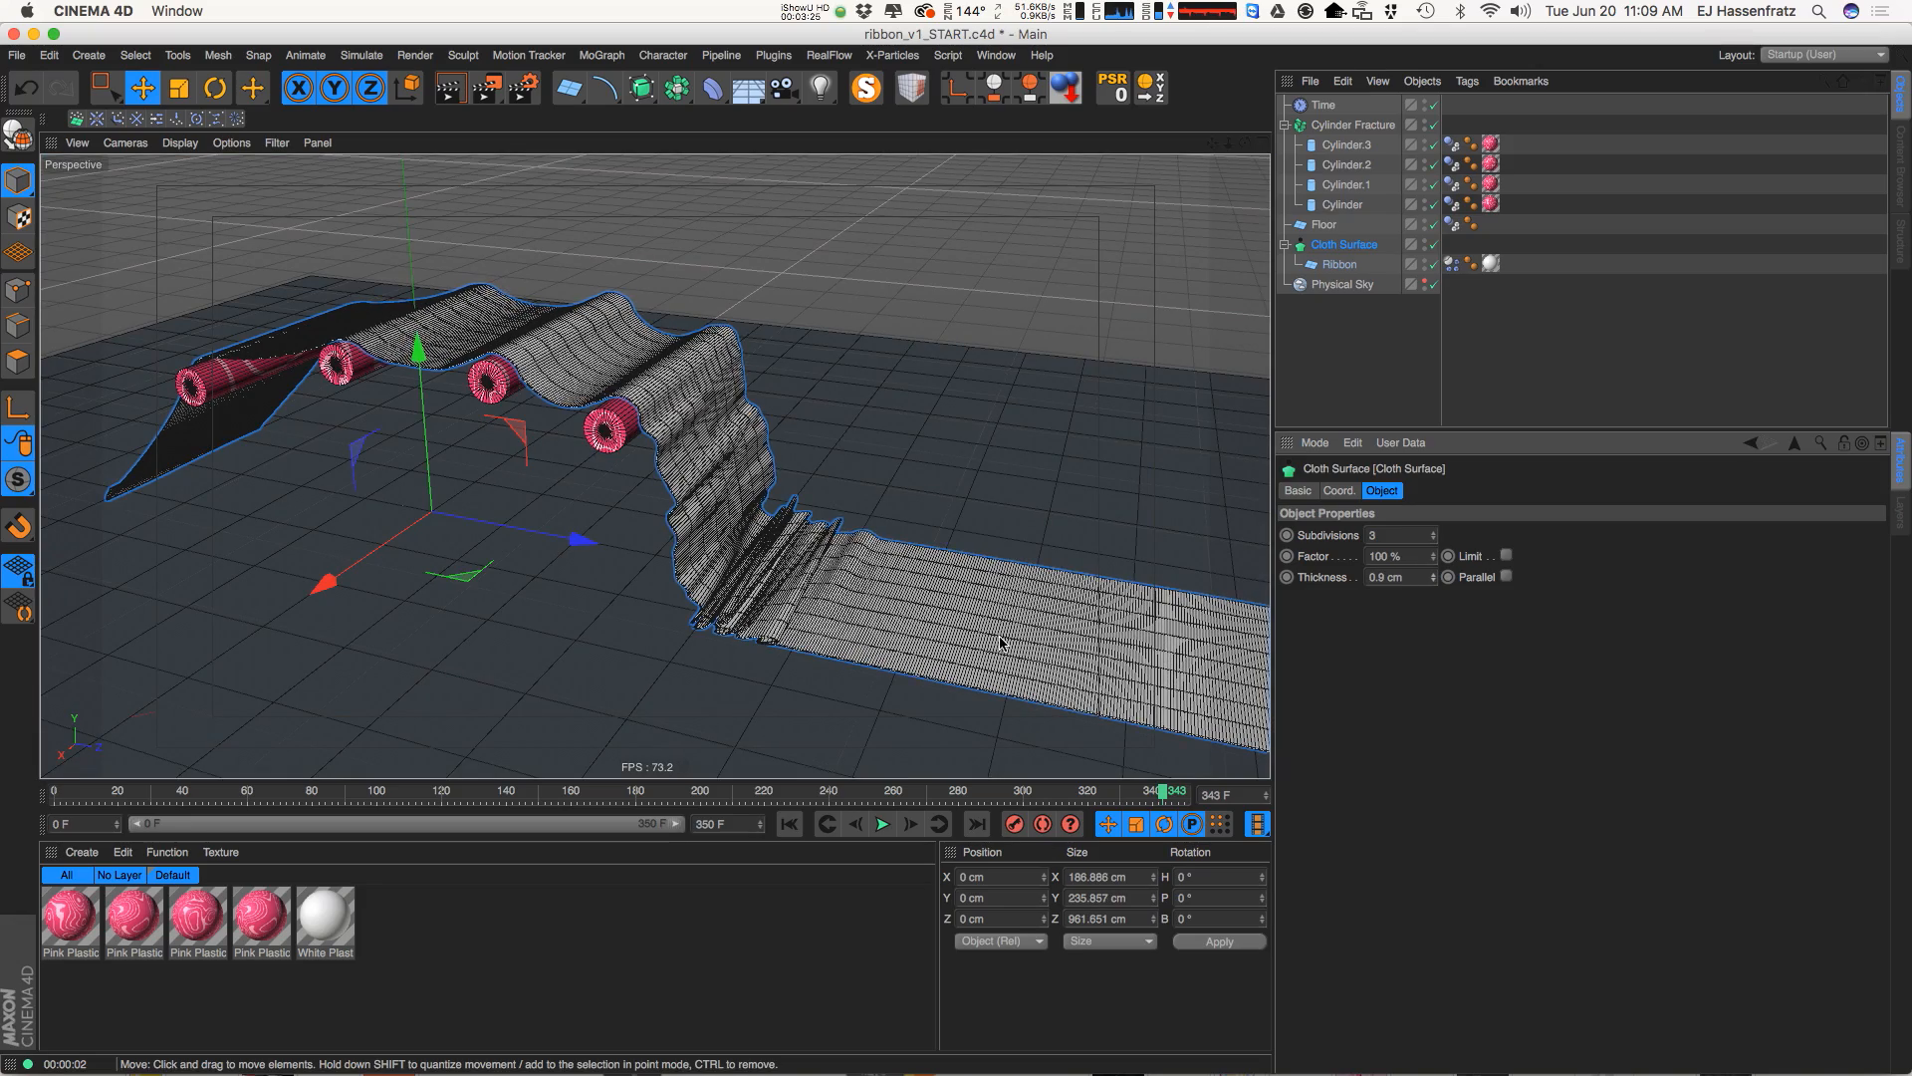
right_click_drag(768, 687, 937, 602, "alt")
left_click_drag(798, 542, 749, 554, "alt")
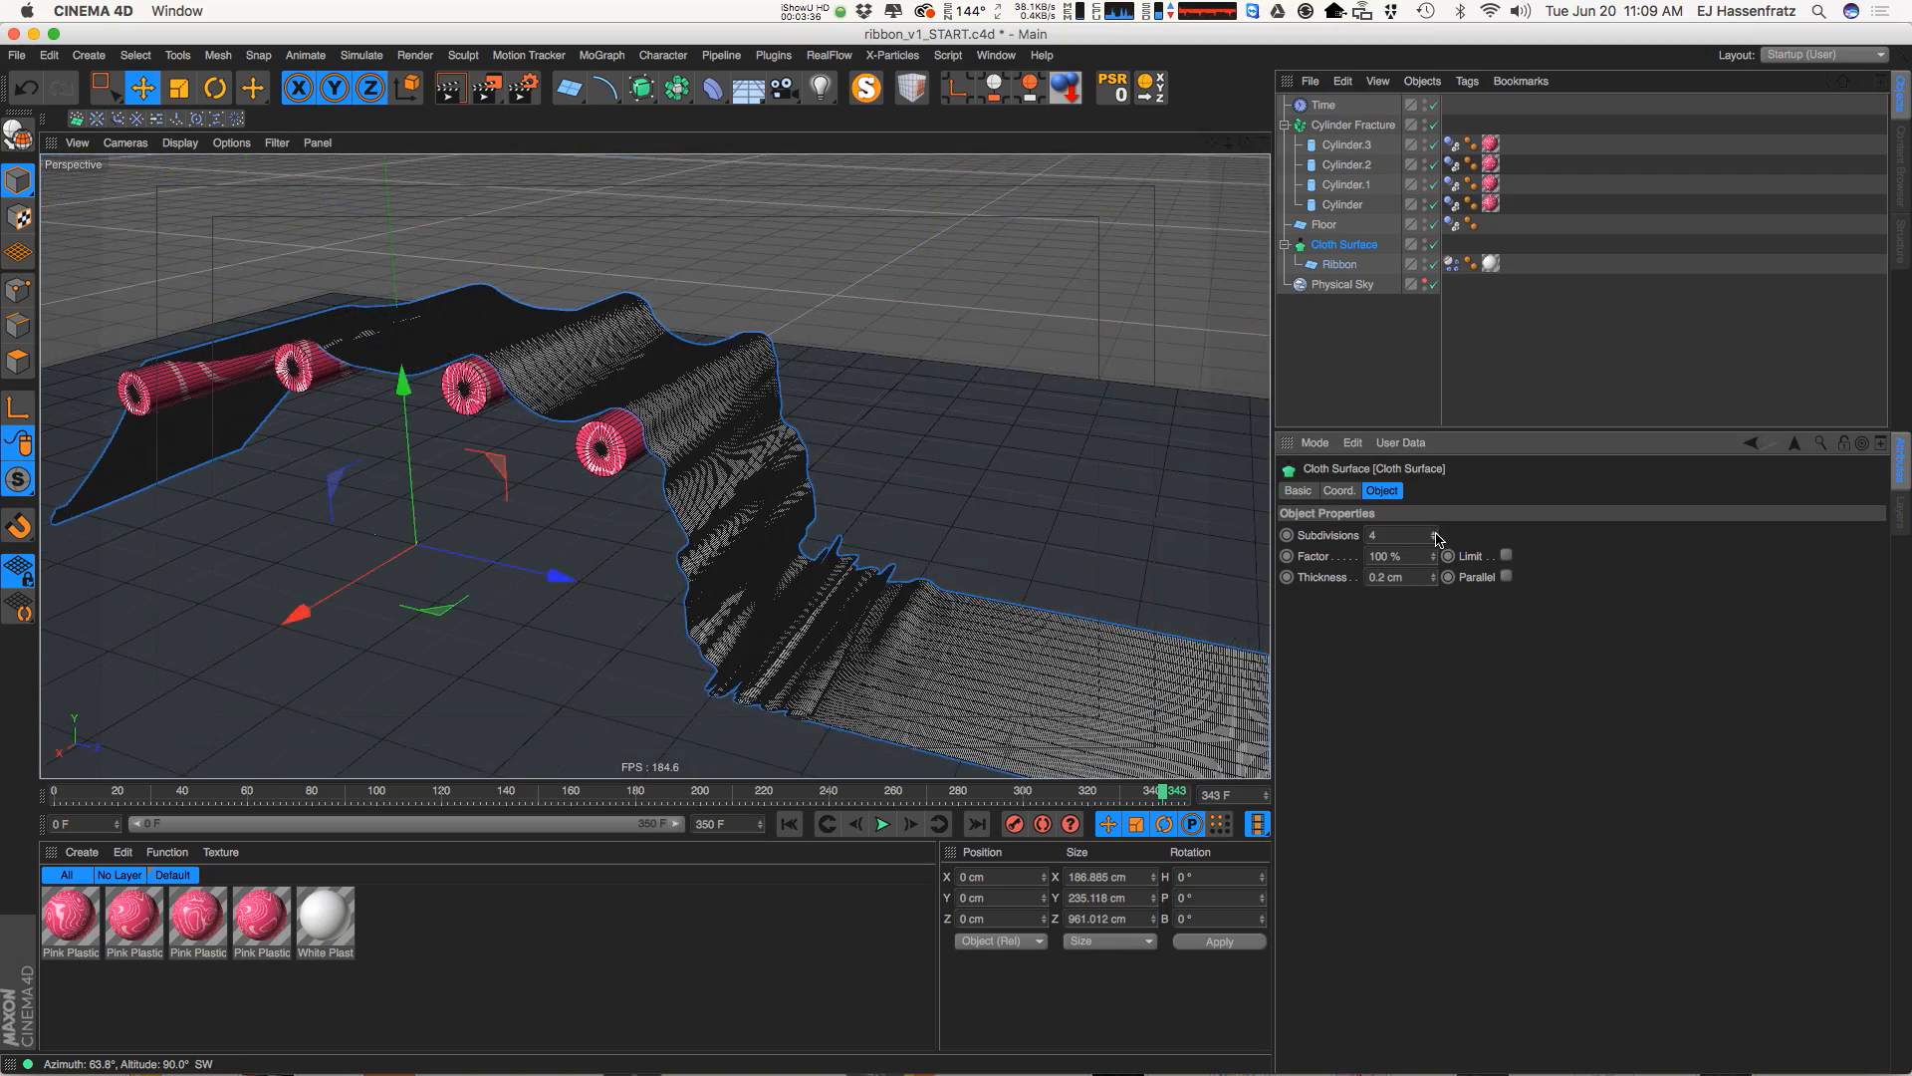
left_click_drag(725, 569, 753, 612, "alt")
right_click_drag(857, 637, 790, 631, "alt")
middle_click_drag(916, 689, 847, 637, "alt")
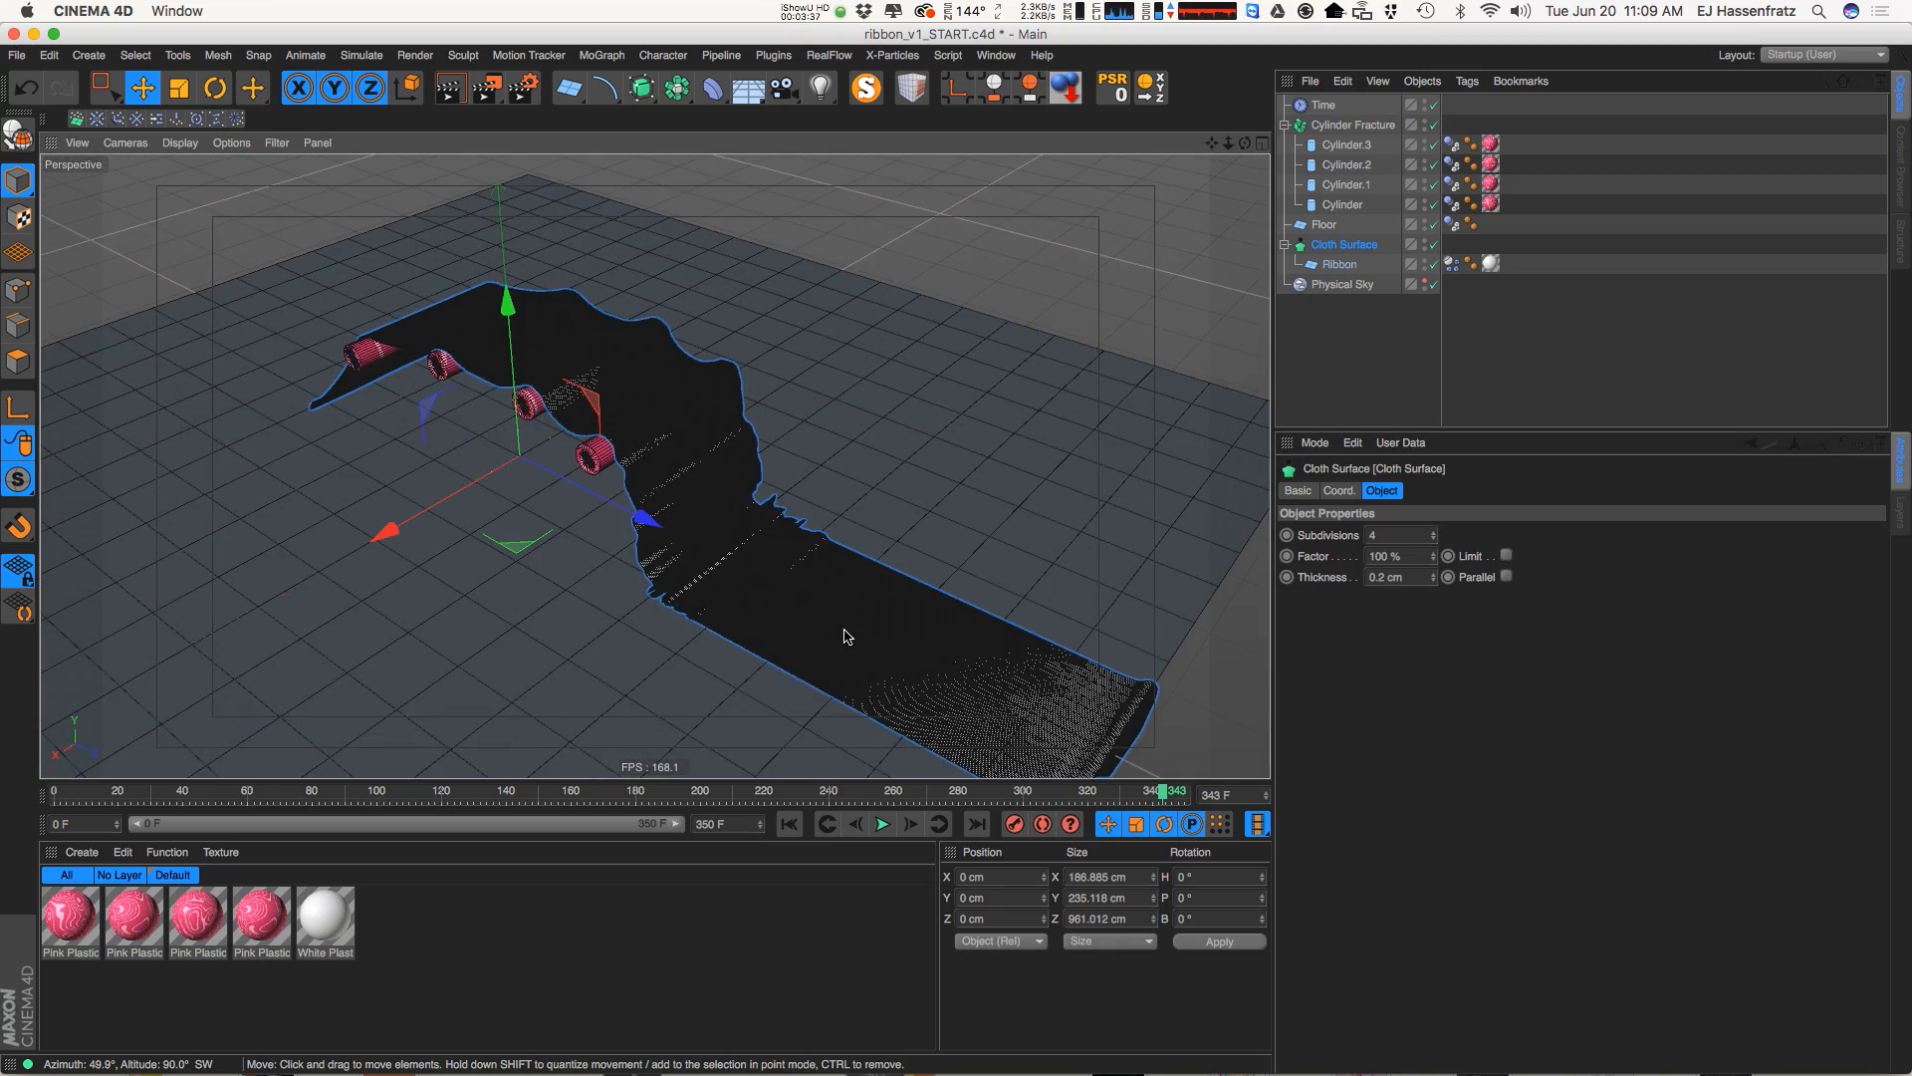
left_click_drag(782, 605, 838, 608, "alt")
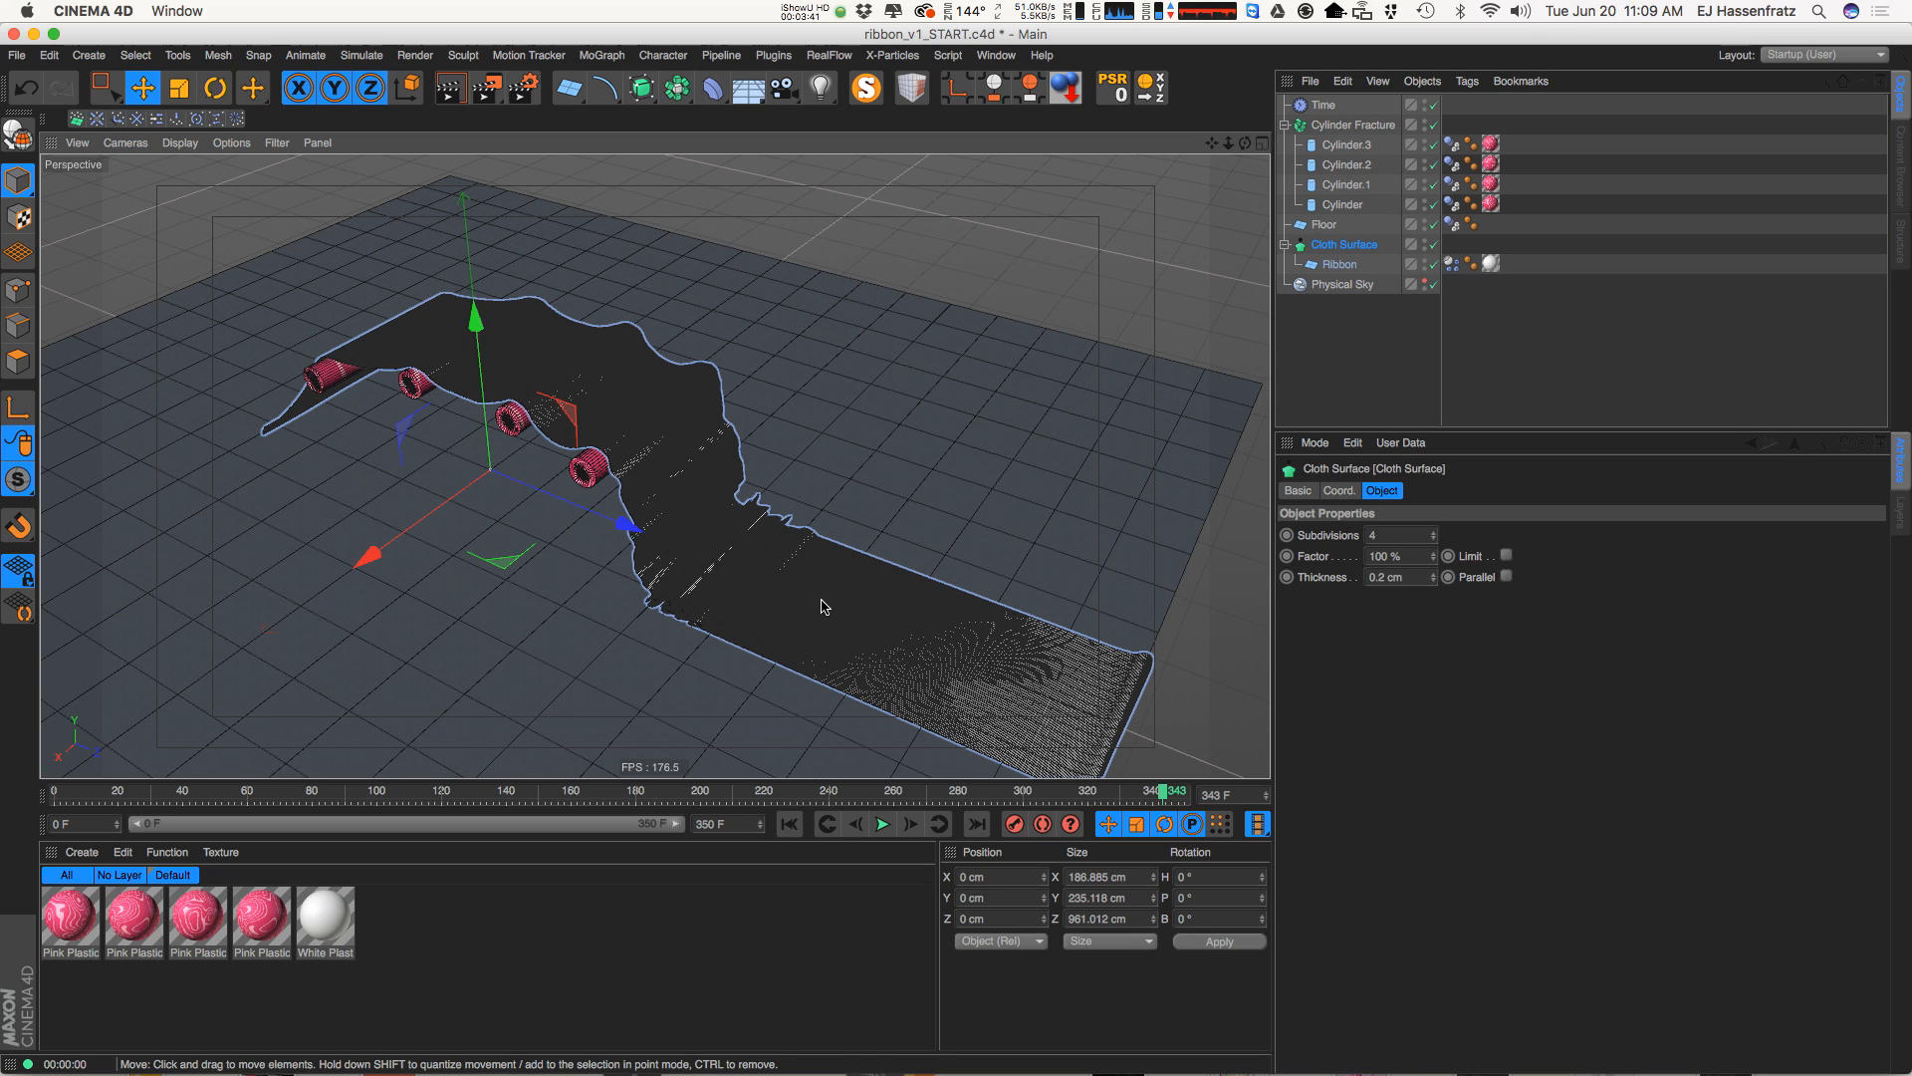
key("ctrl+r")
Replay the simulation briefly from the first frame and lower the Cloth Surface's Subdivisions to 2
left_click(789, 824)
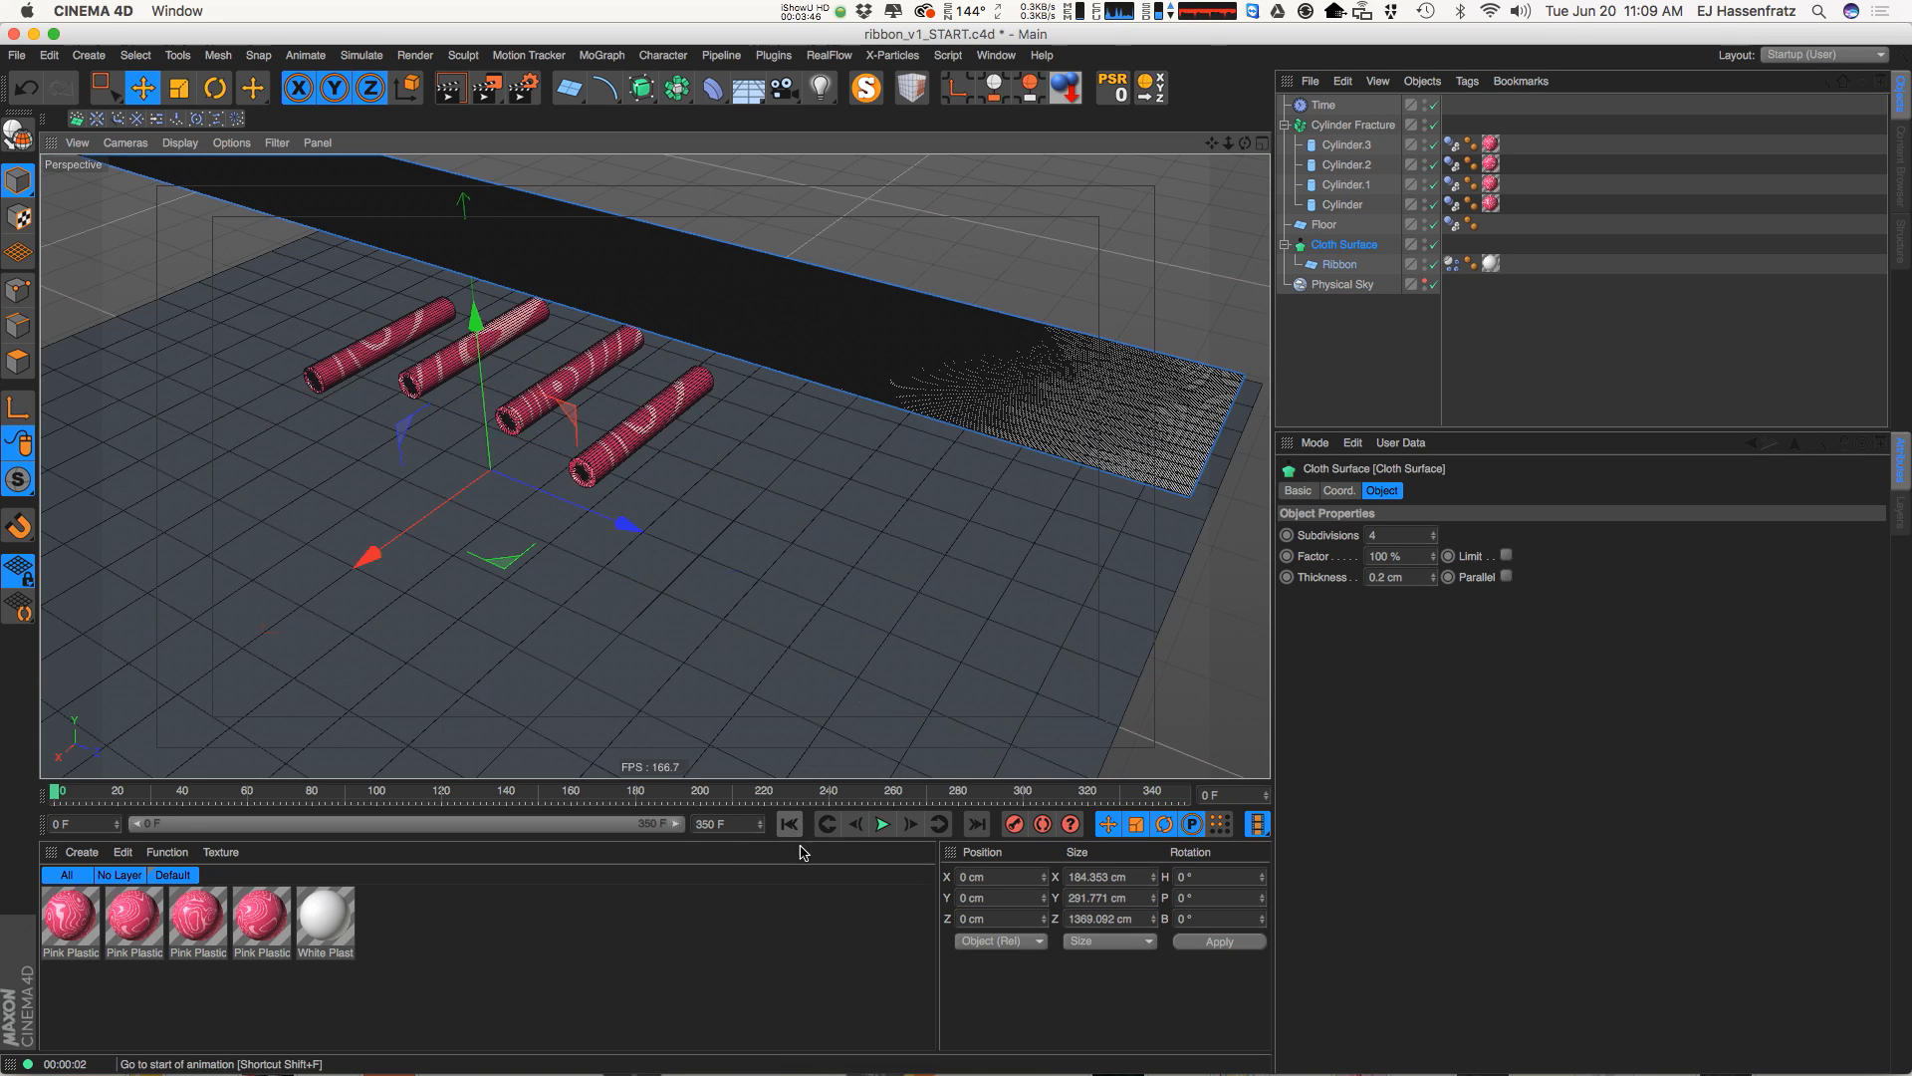
left_click(877, 828)
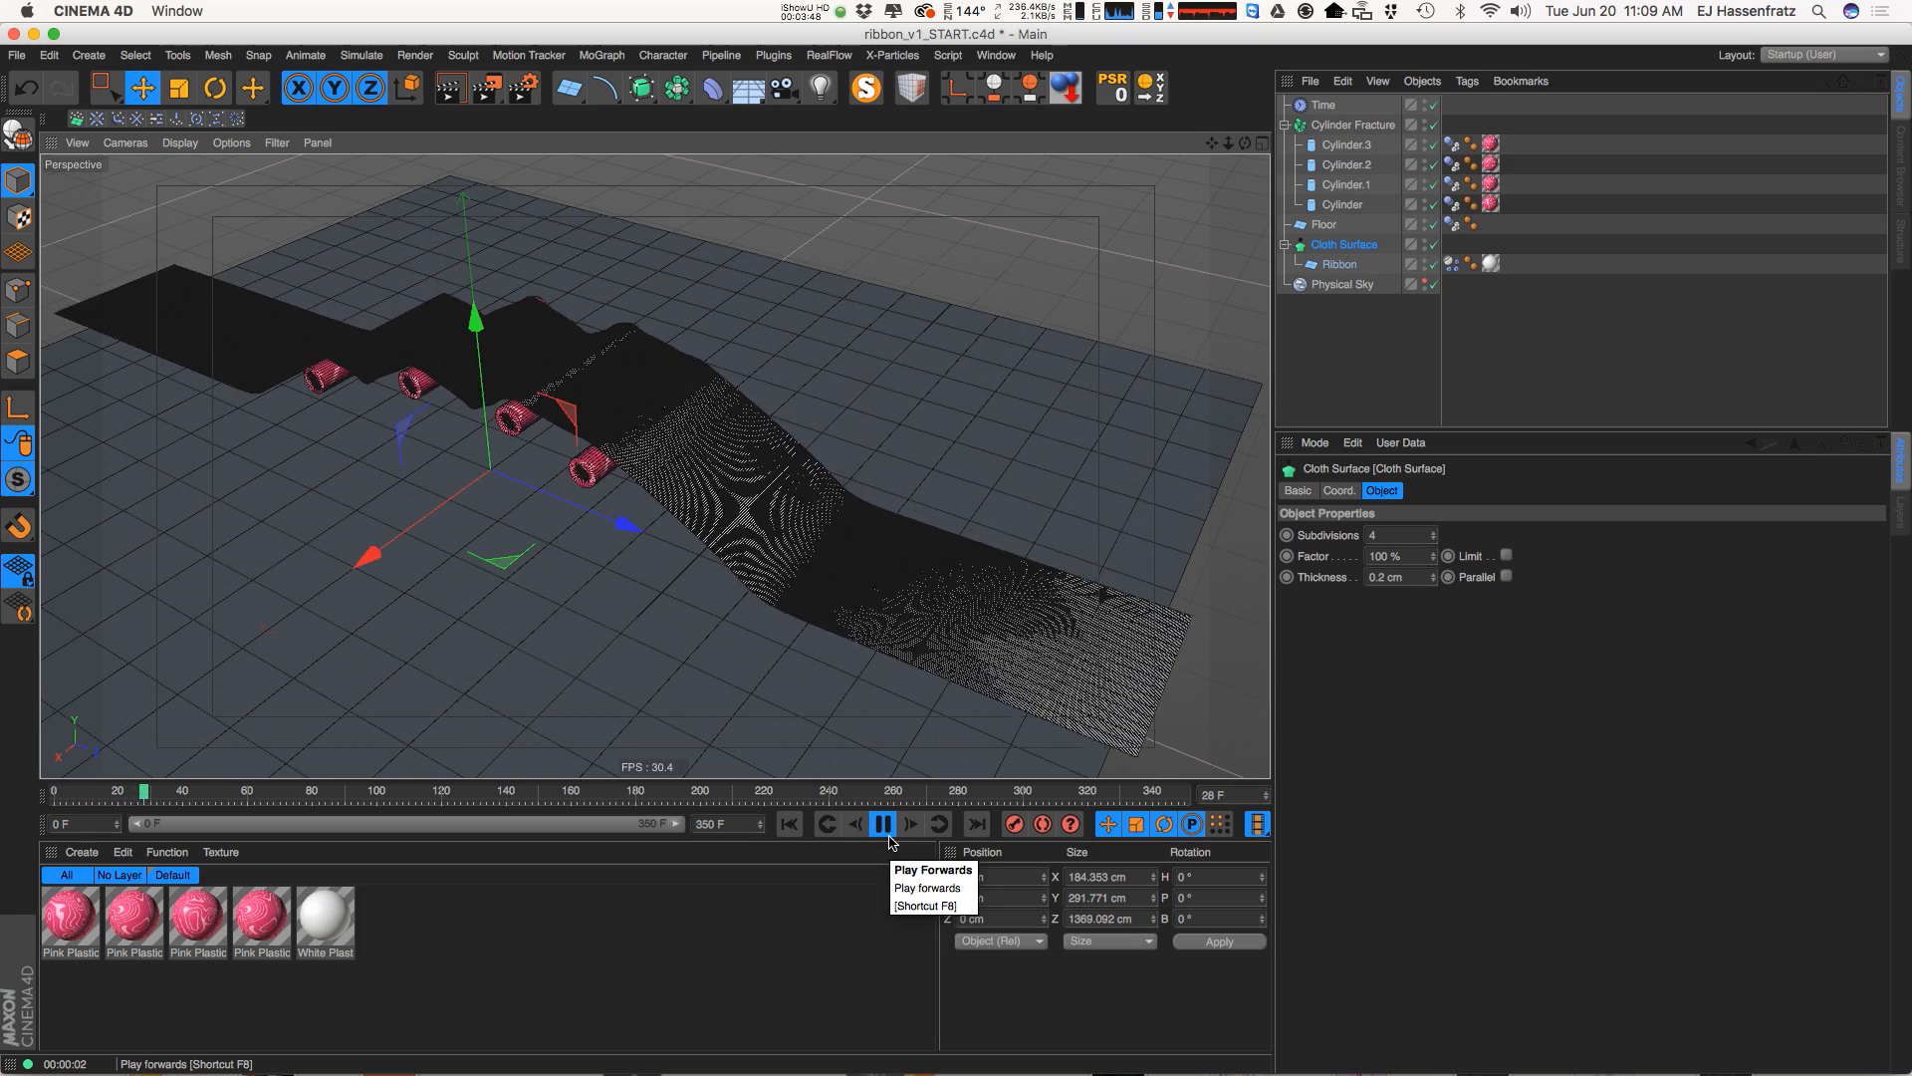
left_click(883, 826)
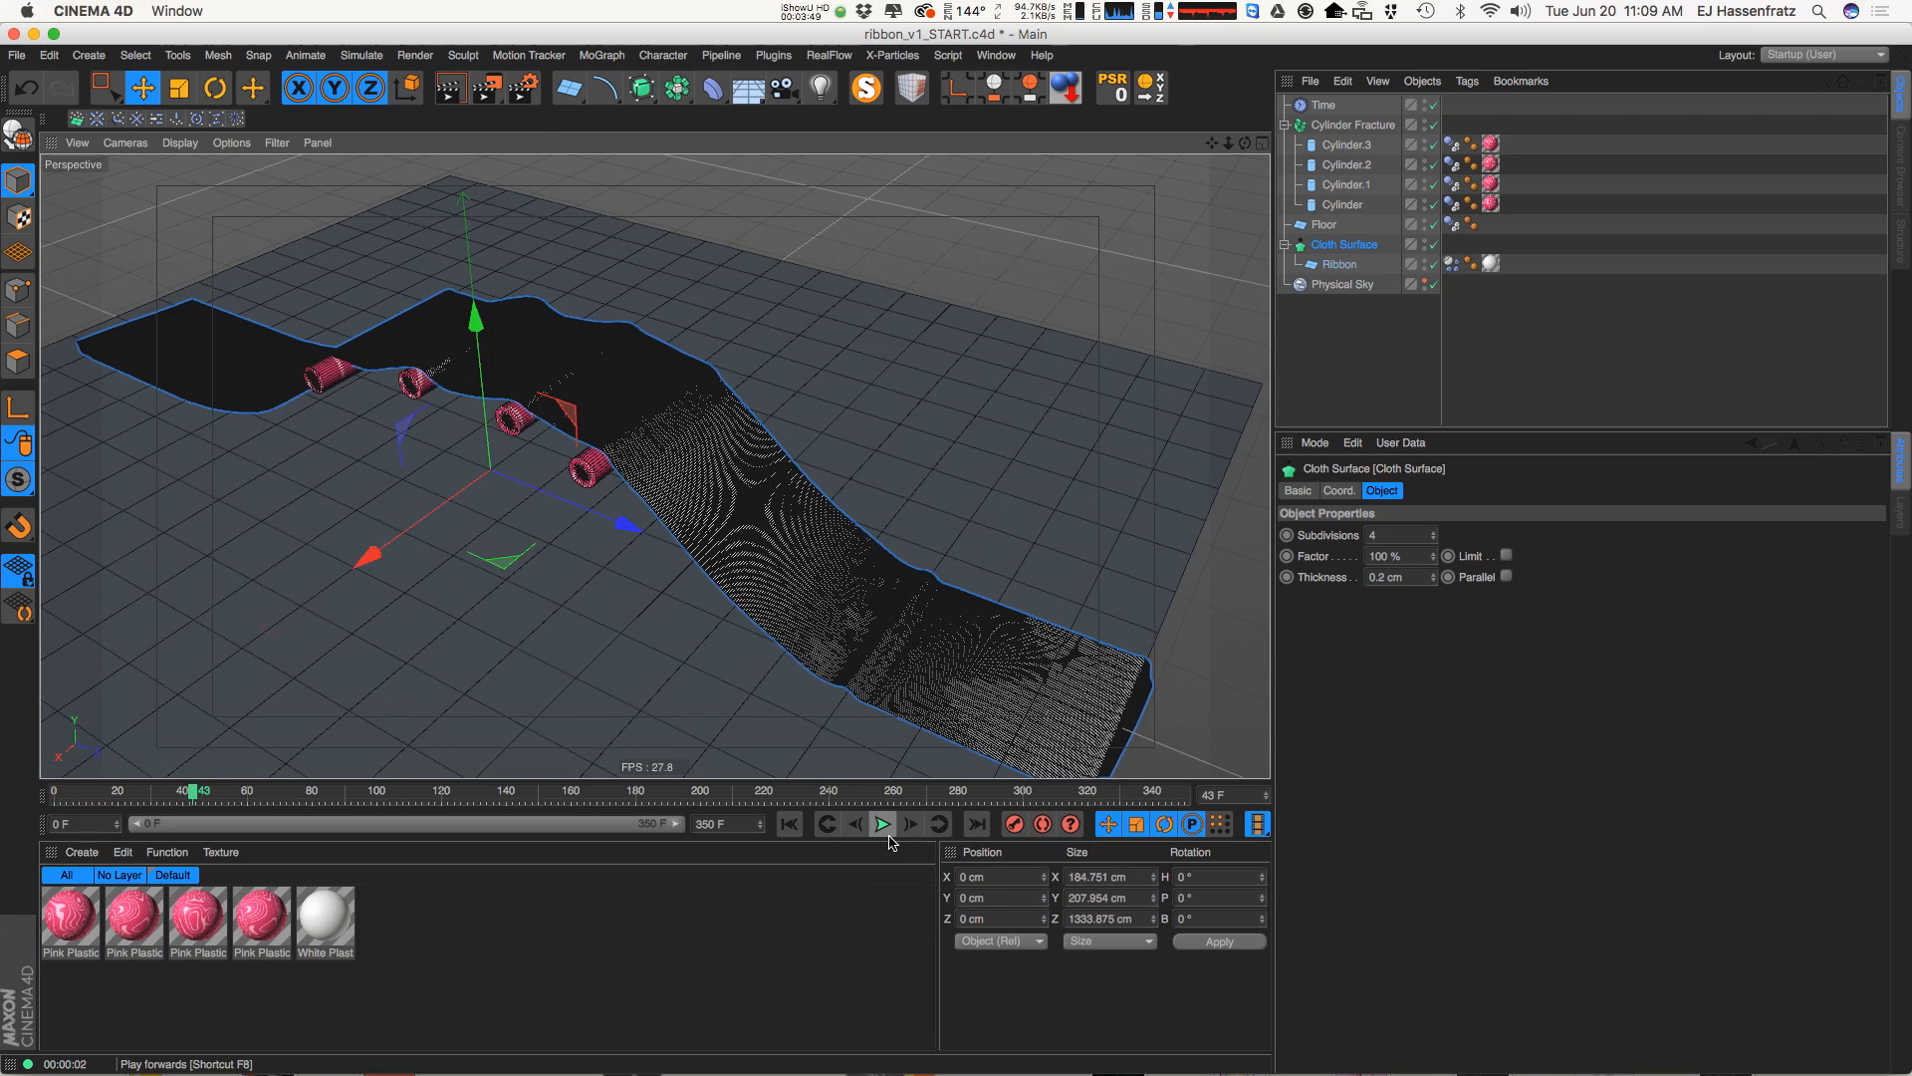
left_click(1435, 538)
left_click(1434, 541)
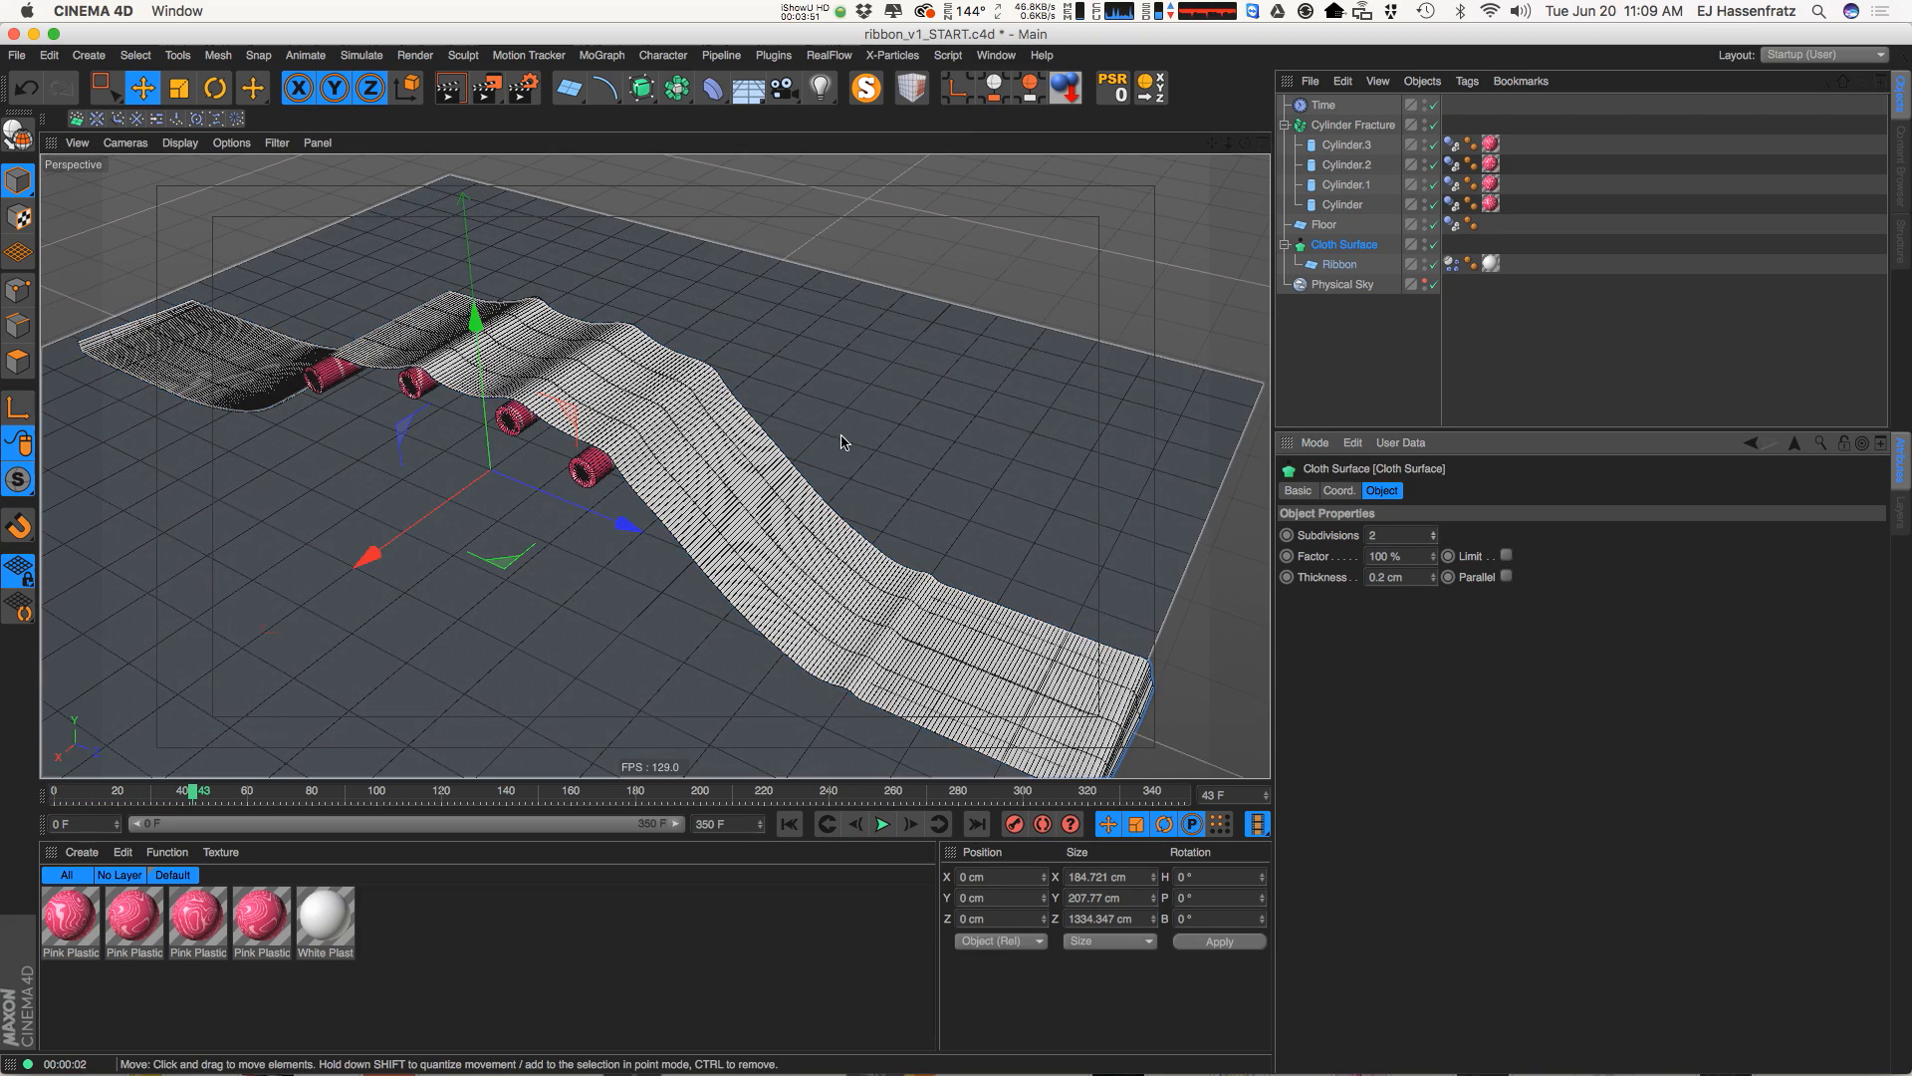
Set the viewport display to shading without wireframe lines and replay the simulation from the first frame
left_click(180, 142)
left_click(234, 170)
scroll(686, 428, "up", 5)
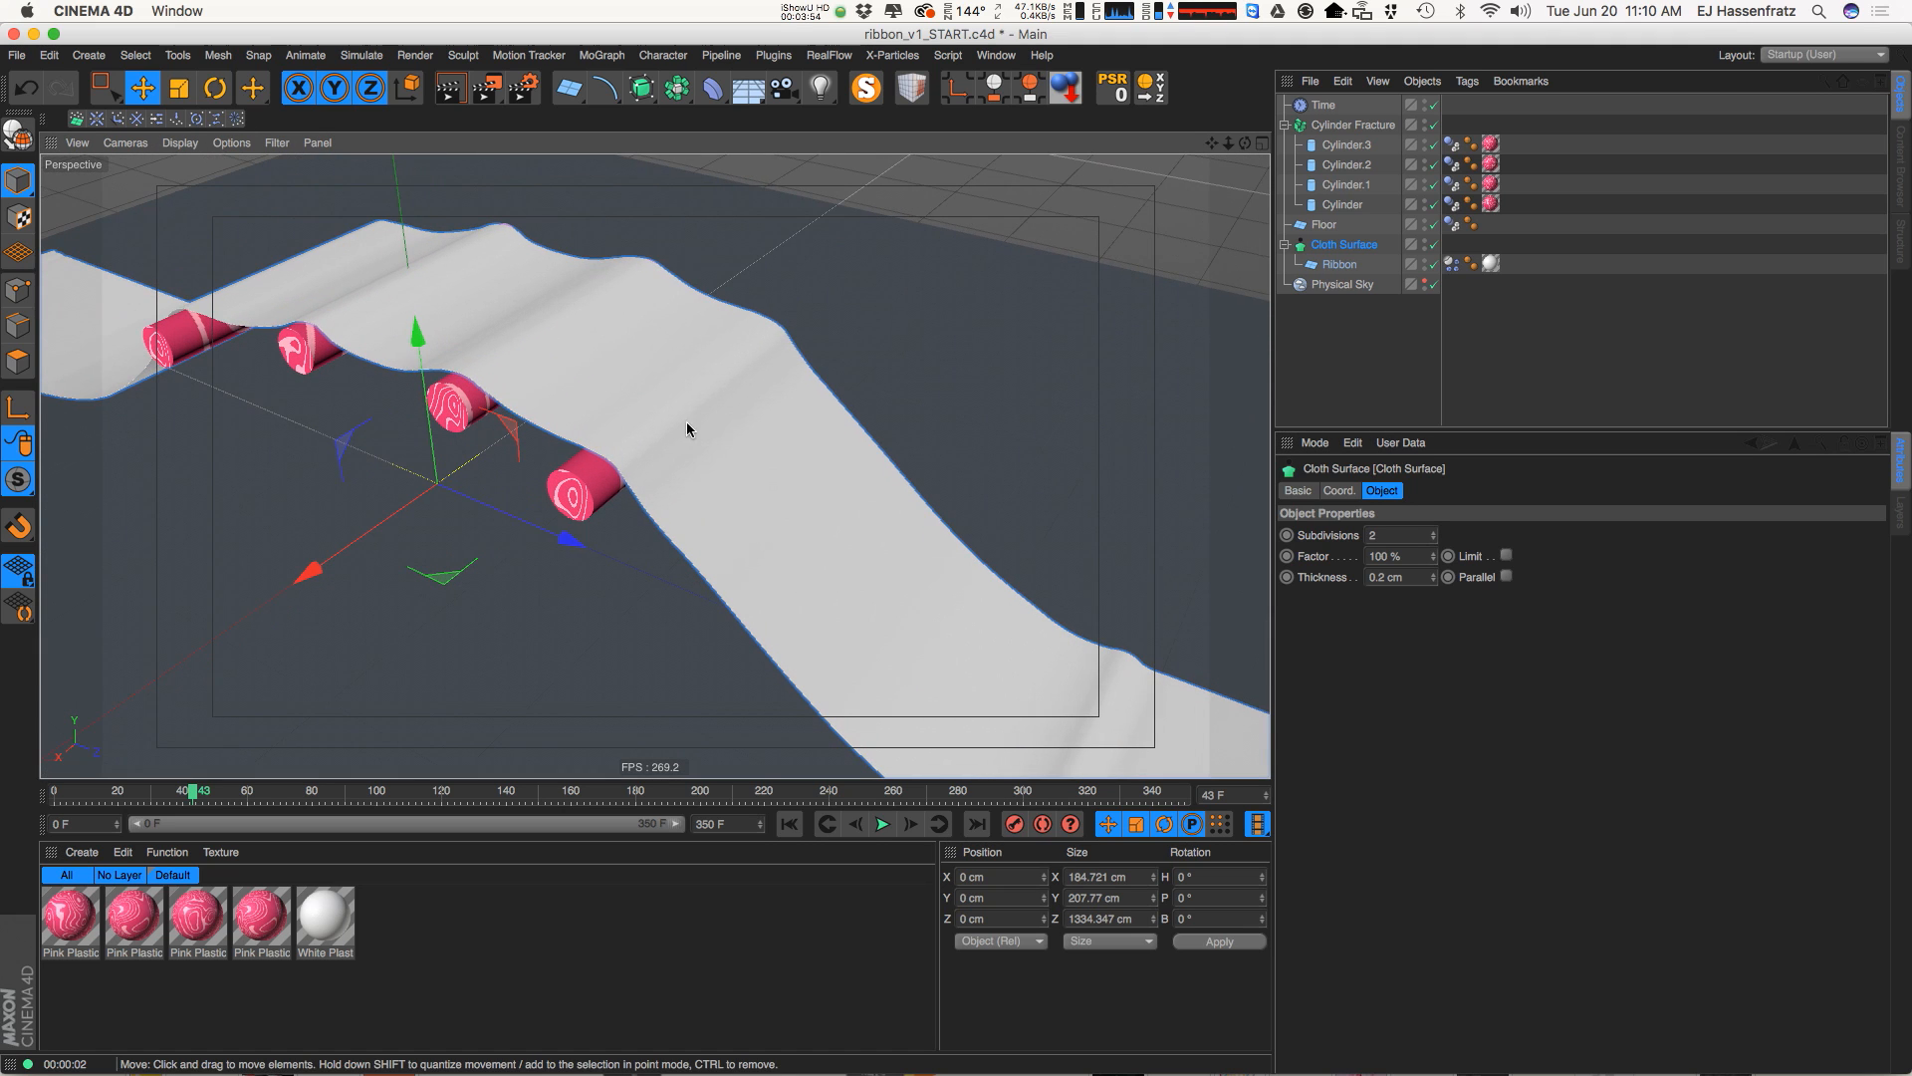
left_click(789, 825)
left_click(883, 825)
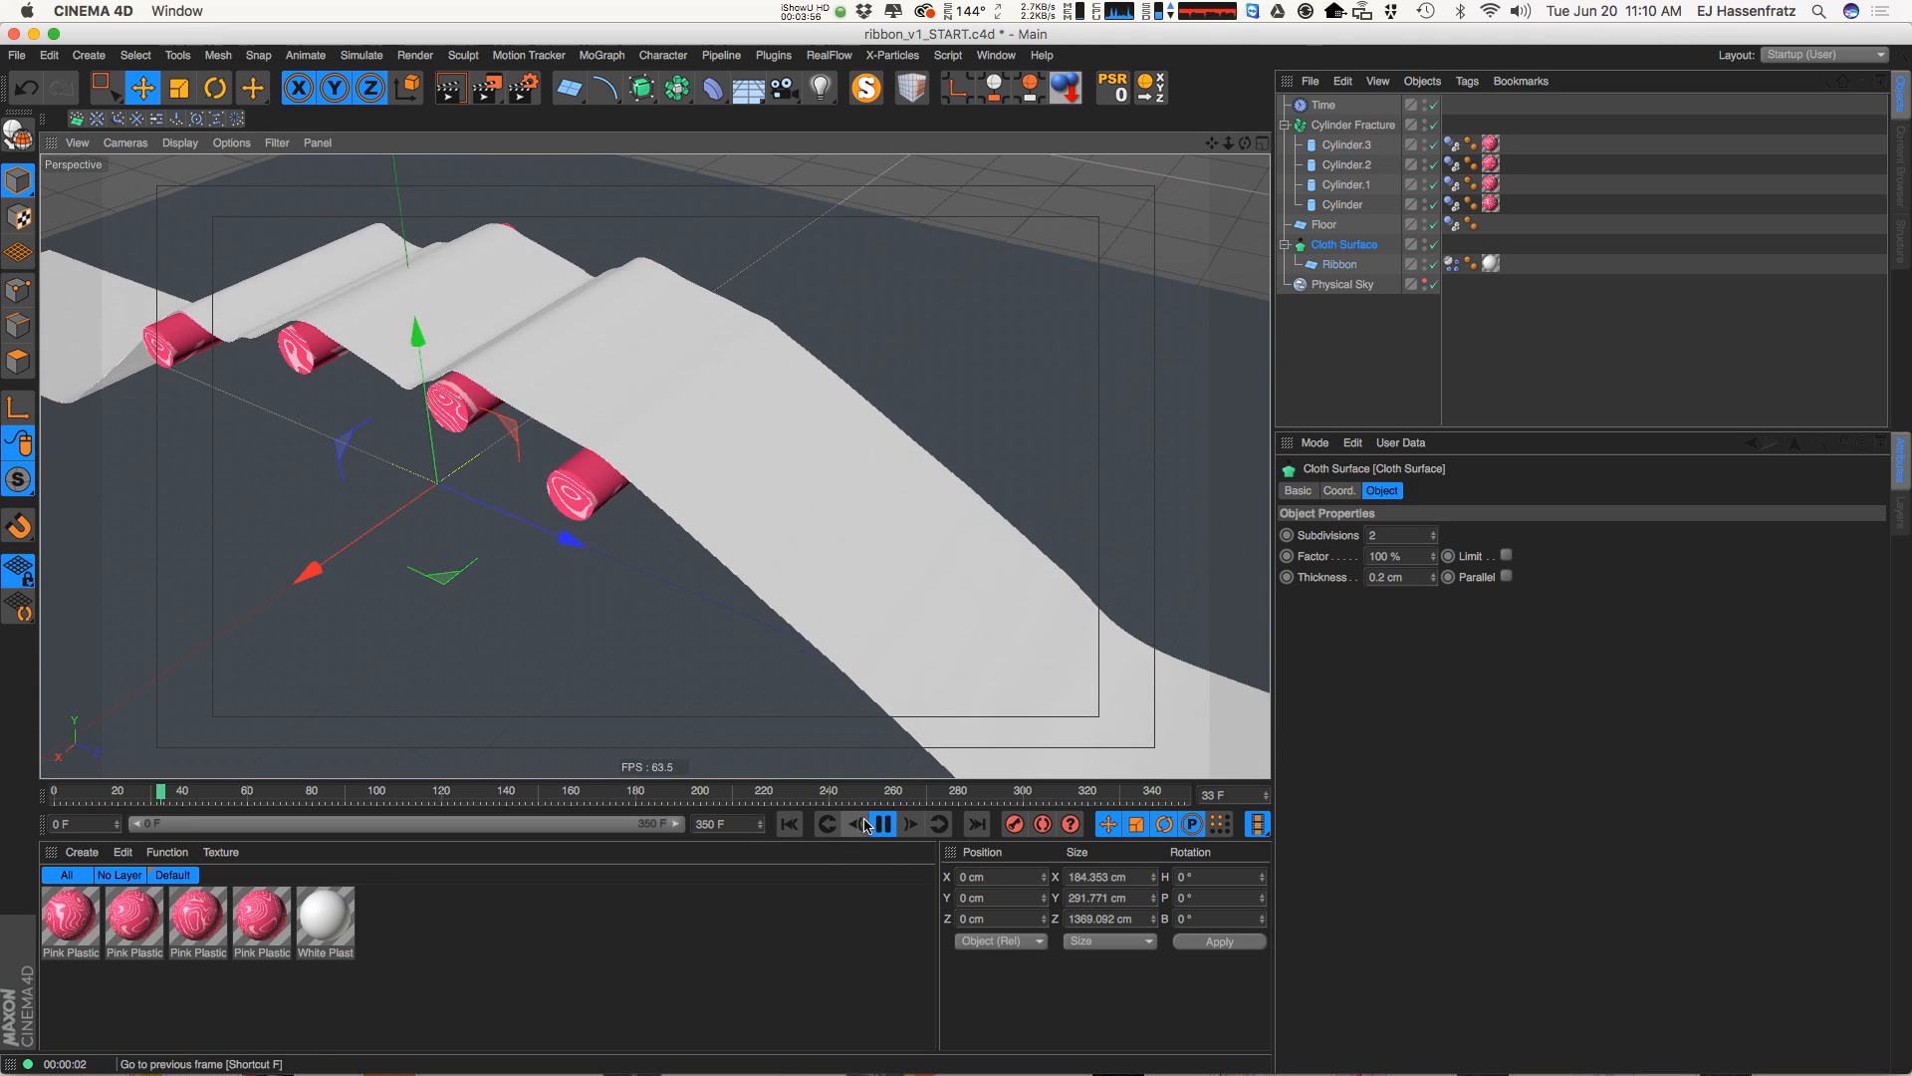
In the Force settings of the Ribbon's Dynamics Body tag, enable Two-Sided and set both Drag and Lift to 15 %
left_click(1456, 269)
left_click(1536, 491)
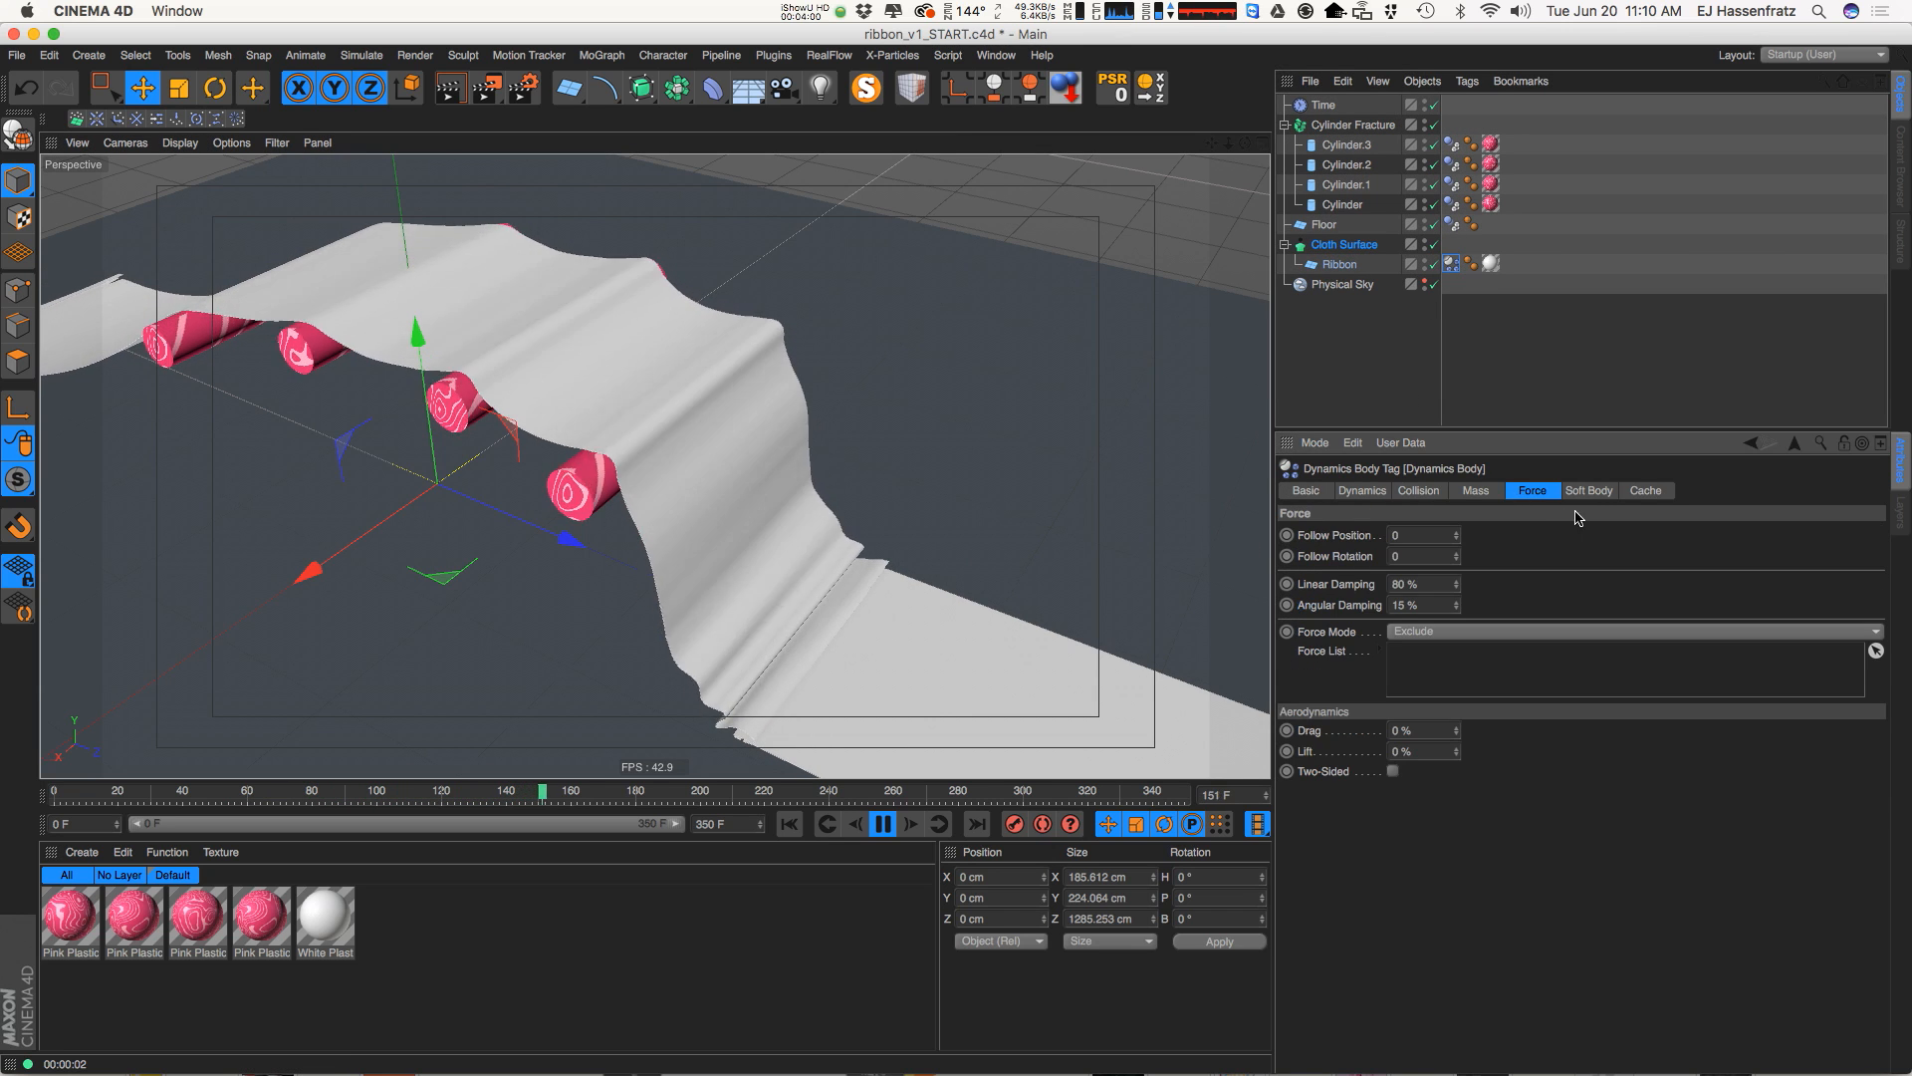
left_click(1588, 491)
left_click(1532, 491)
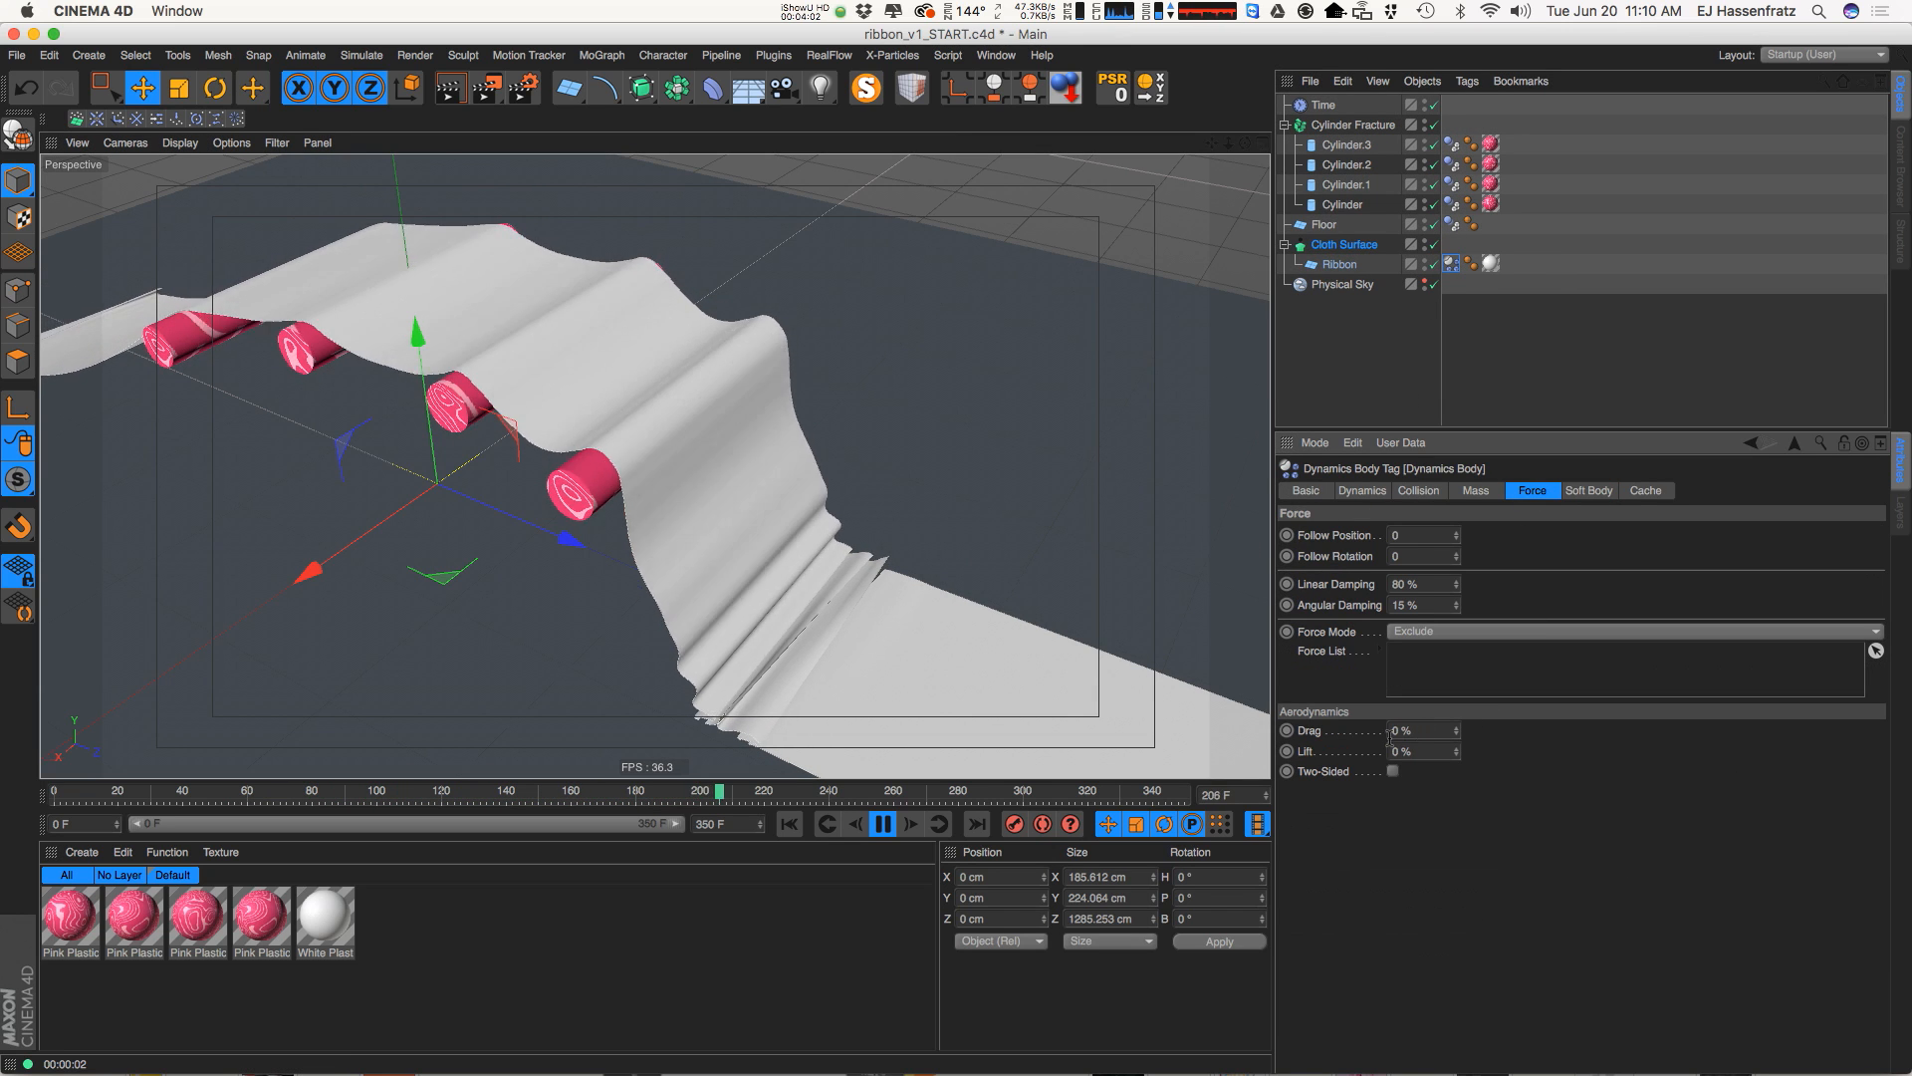
left_click(1392, 771)
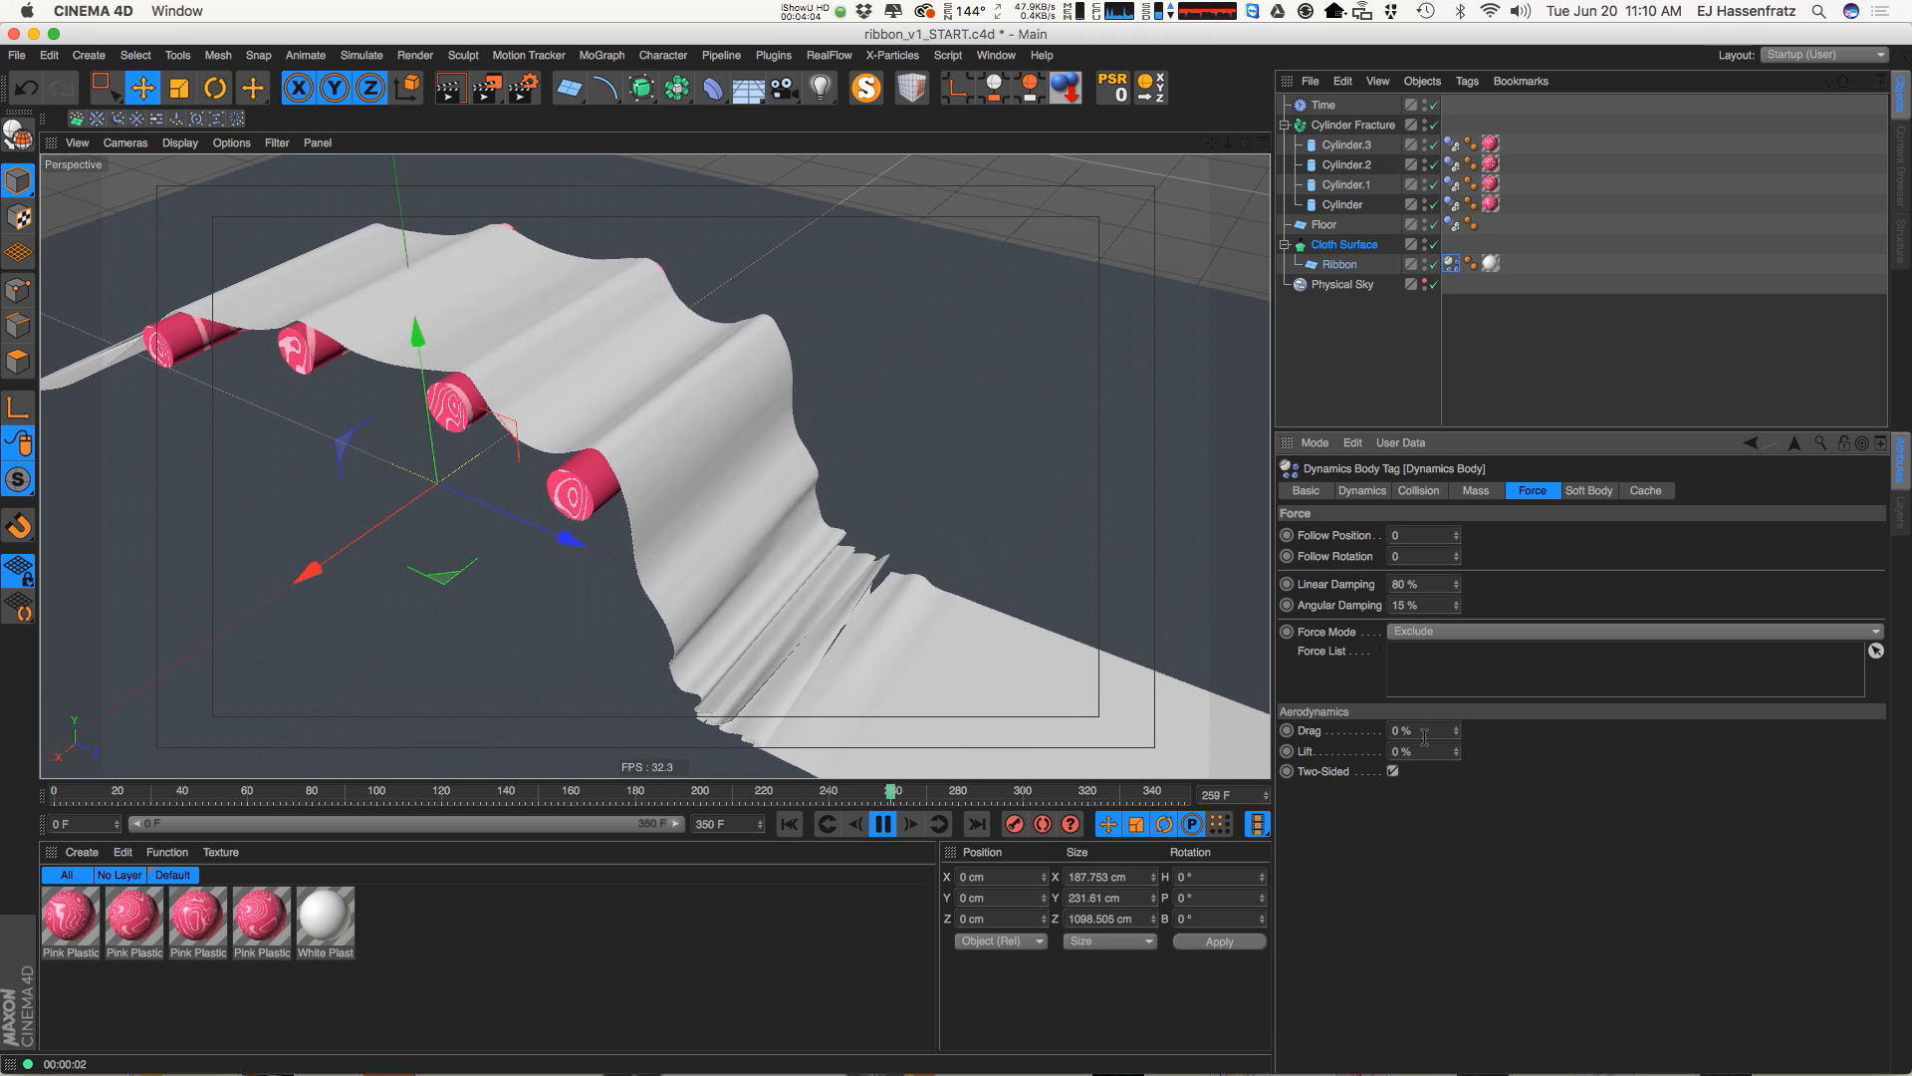
left_click_drag(1424, 735, 1242, 742)
type("15")
key("Tab")
type("15")
key("Return")
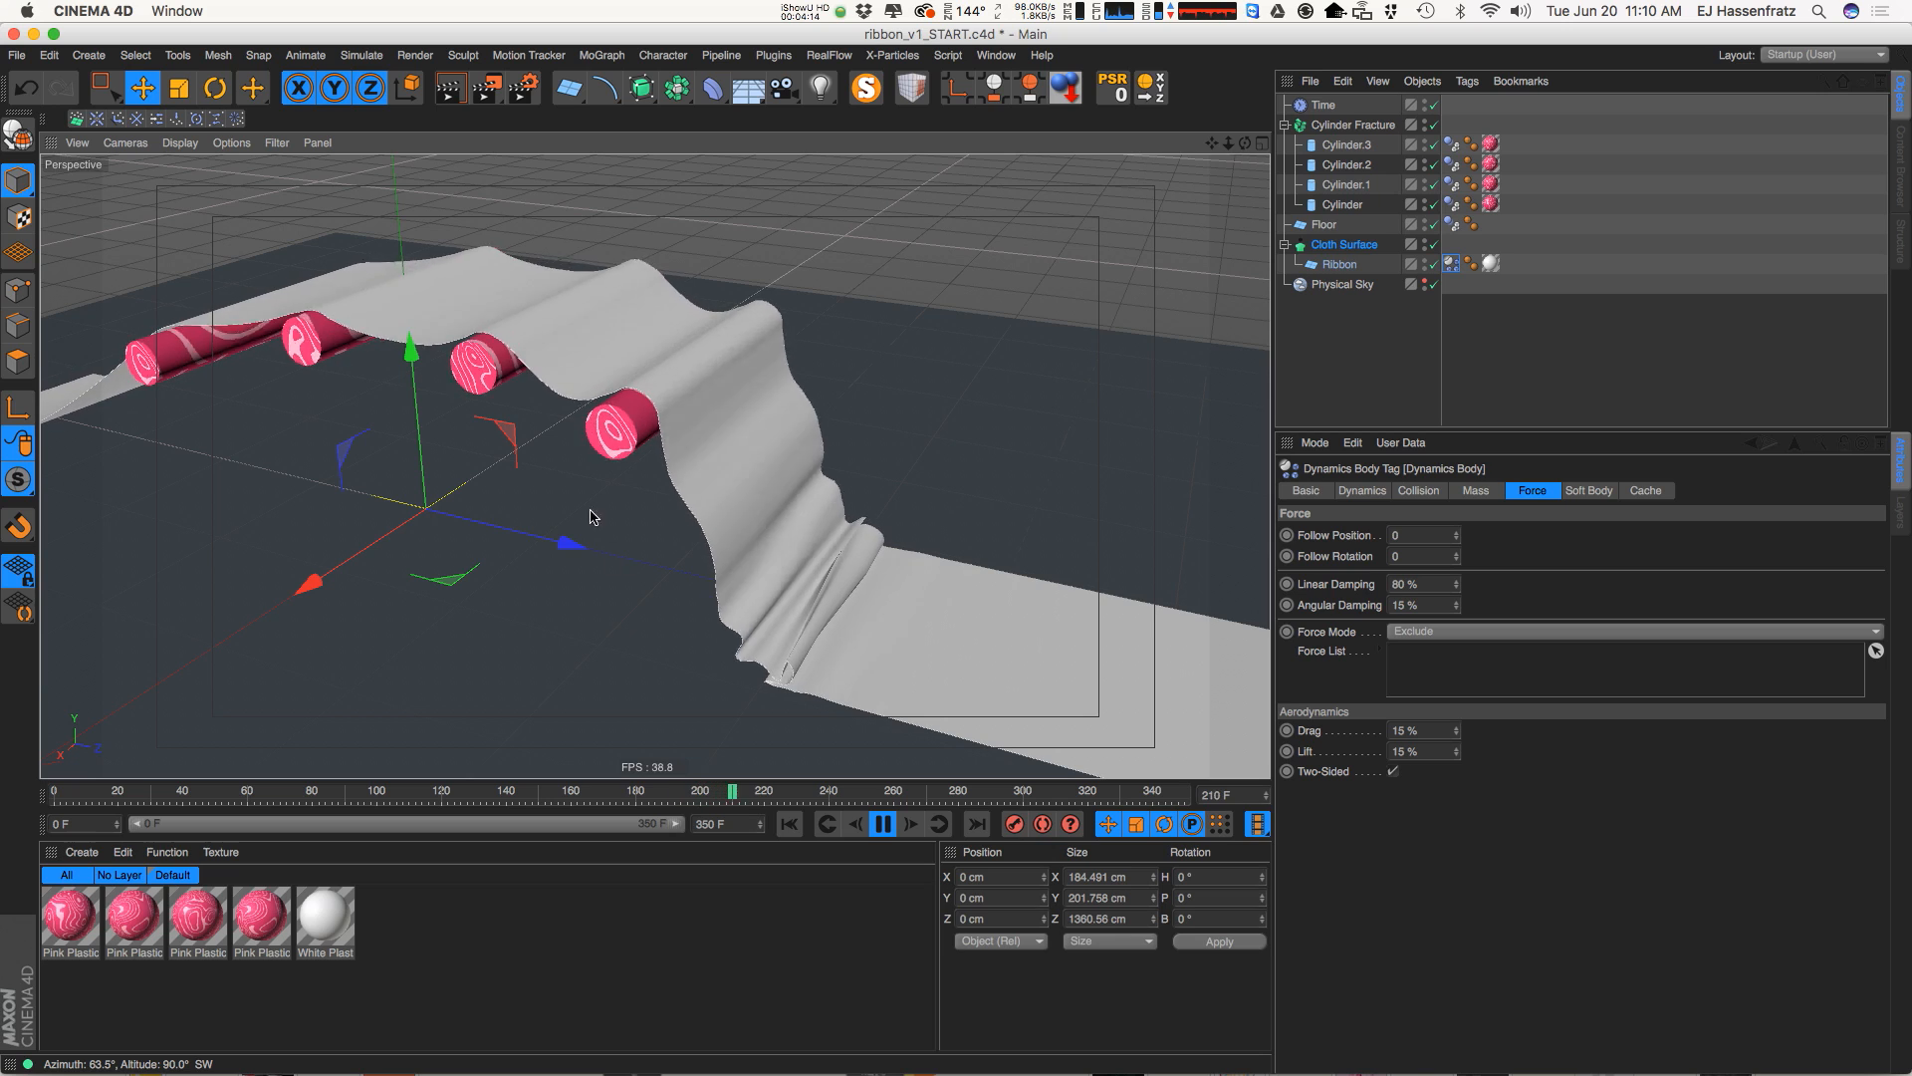
Watch the ribbon simulation from several angles, stop it for a viewport render and return to the first frame
left_click_drag(491, 482, 684, 453, "alt")
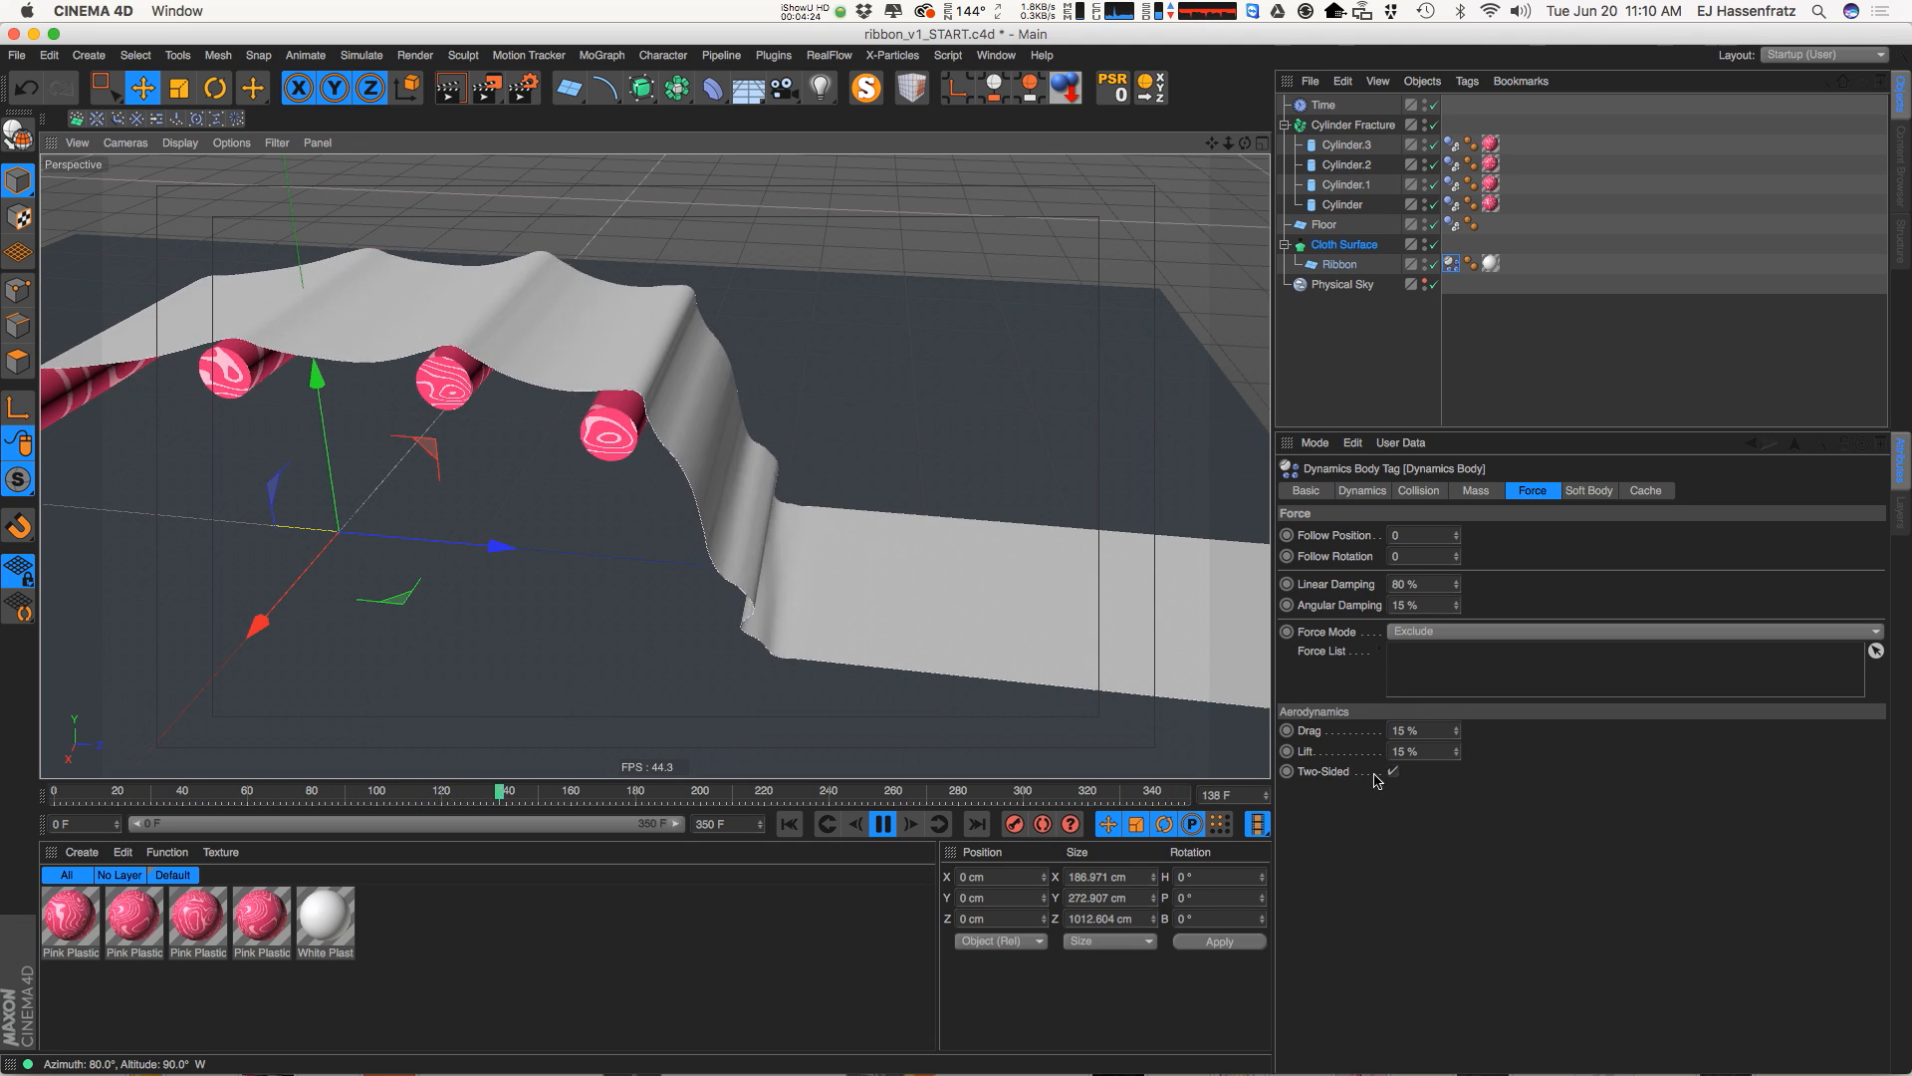
left_click_drag(637, 458, 608, 459, "alt")
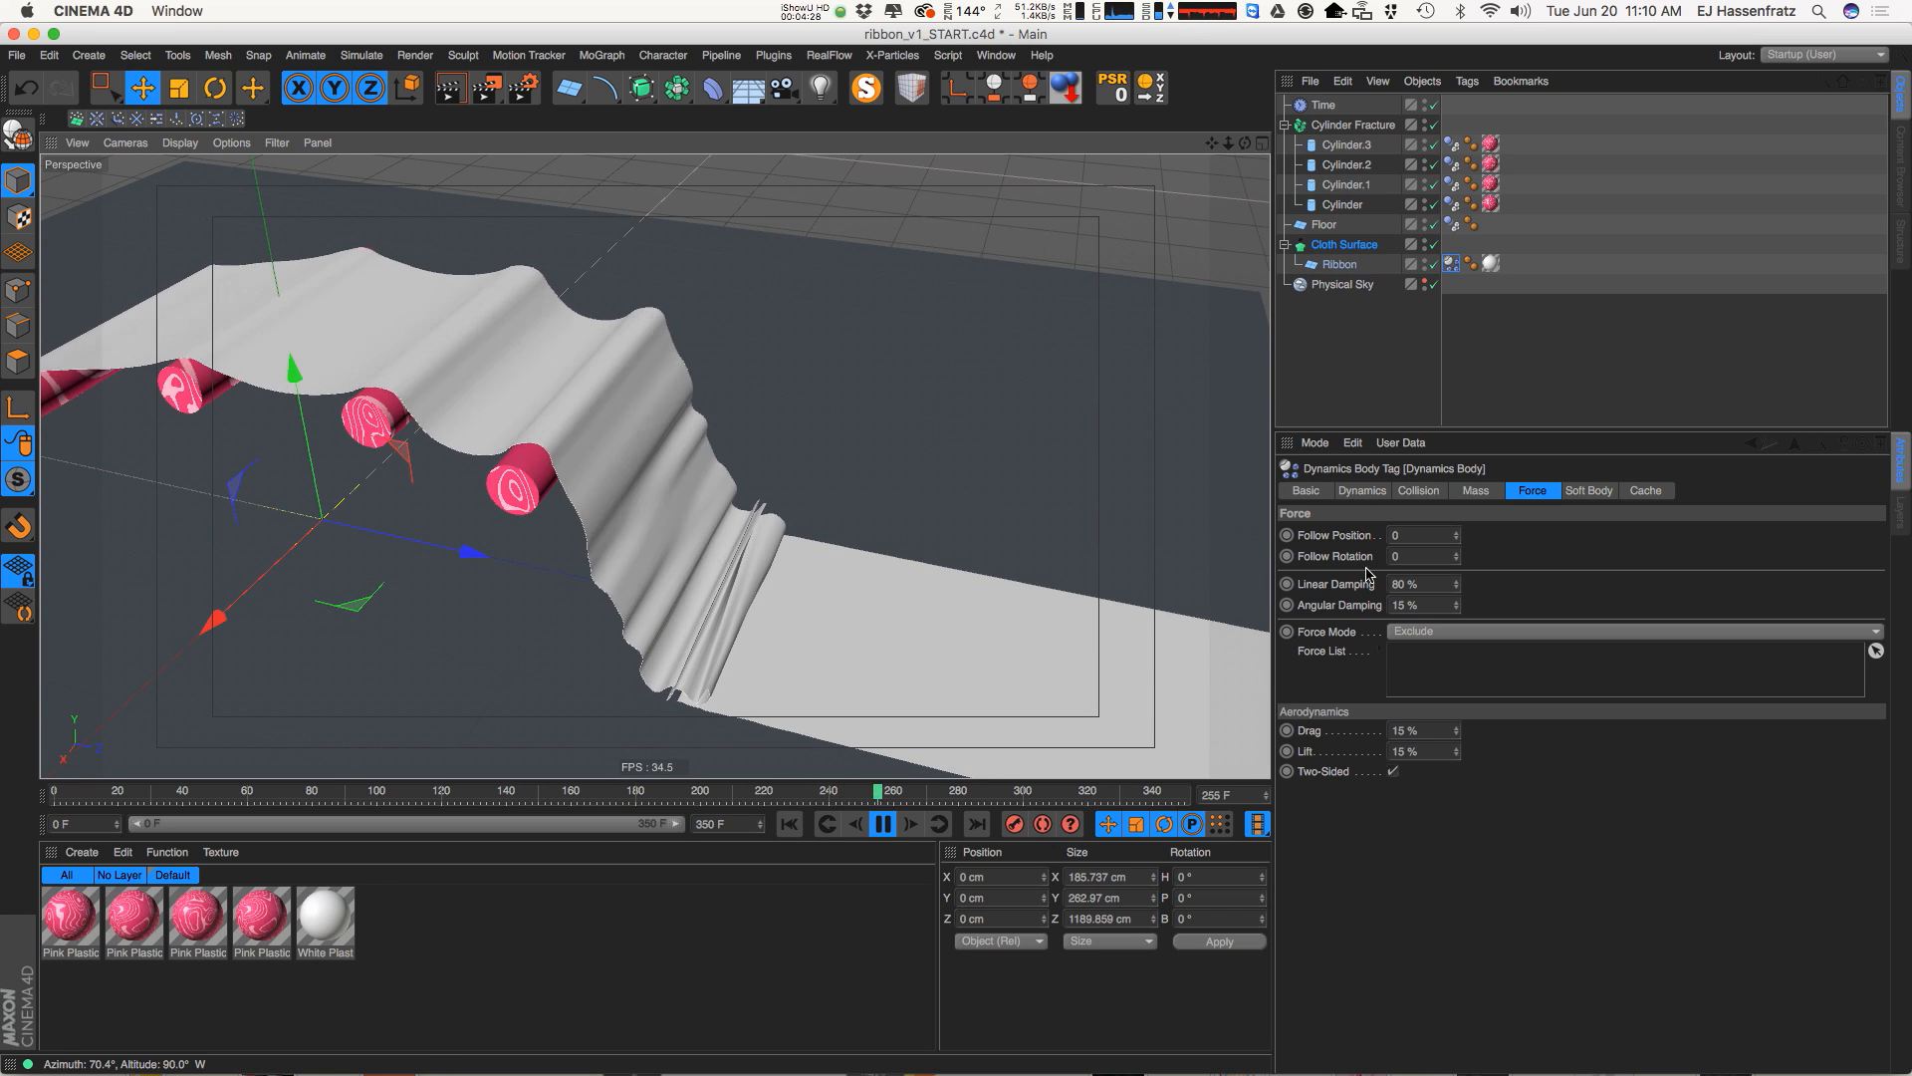
key("F8")
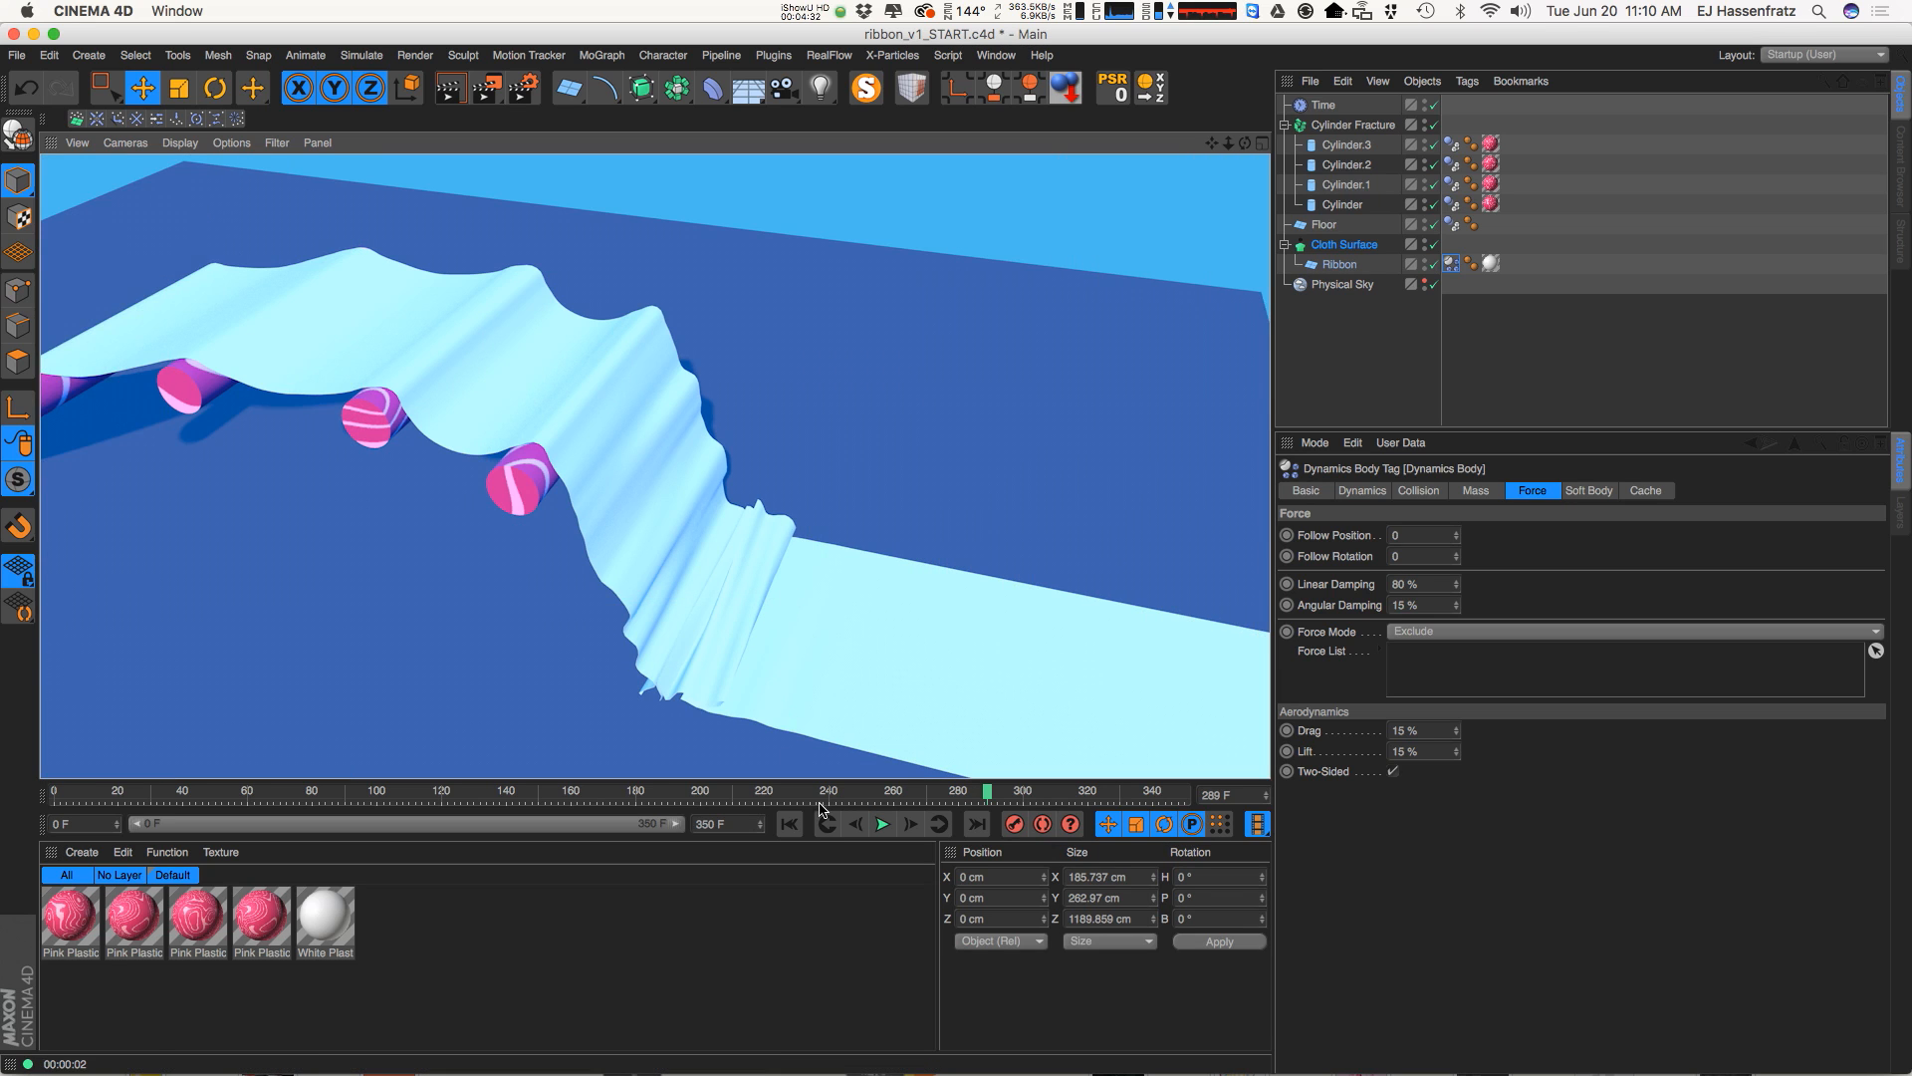
left_click(790, 824)
Shorten the Ribbon plane's Height to 1014.092 cm and tilt the ribbon to a pitch of about 15° above the cylinders
right_click_drag(880, 470, 729, 528, "alt")
left_click_drag(843, 484, 849, 423, "alt")
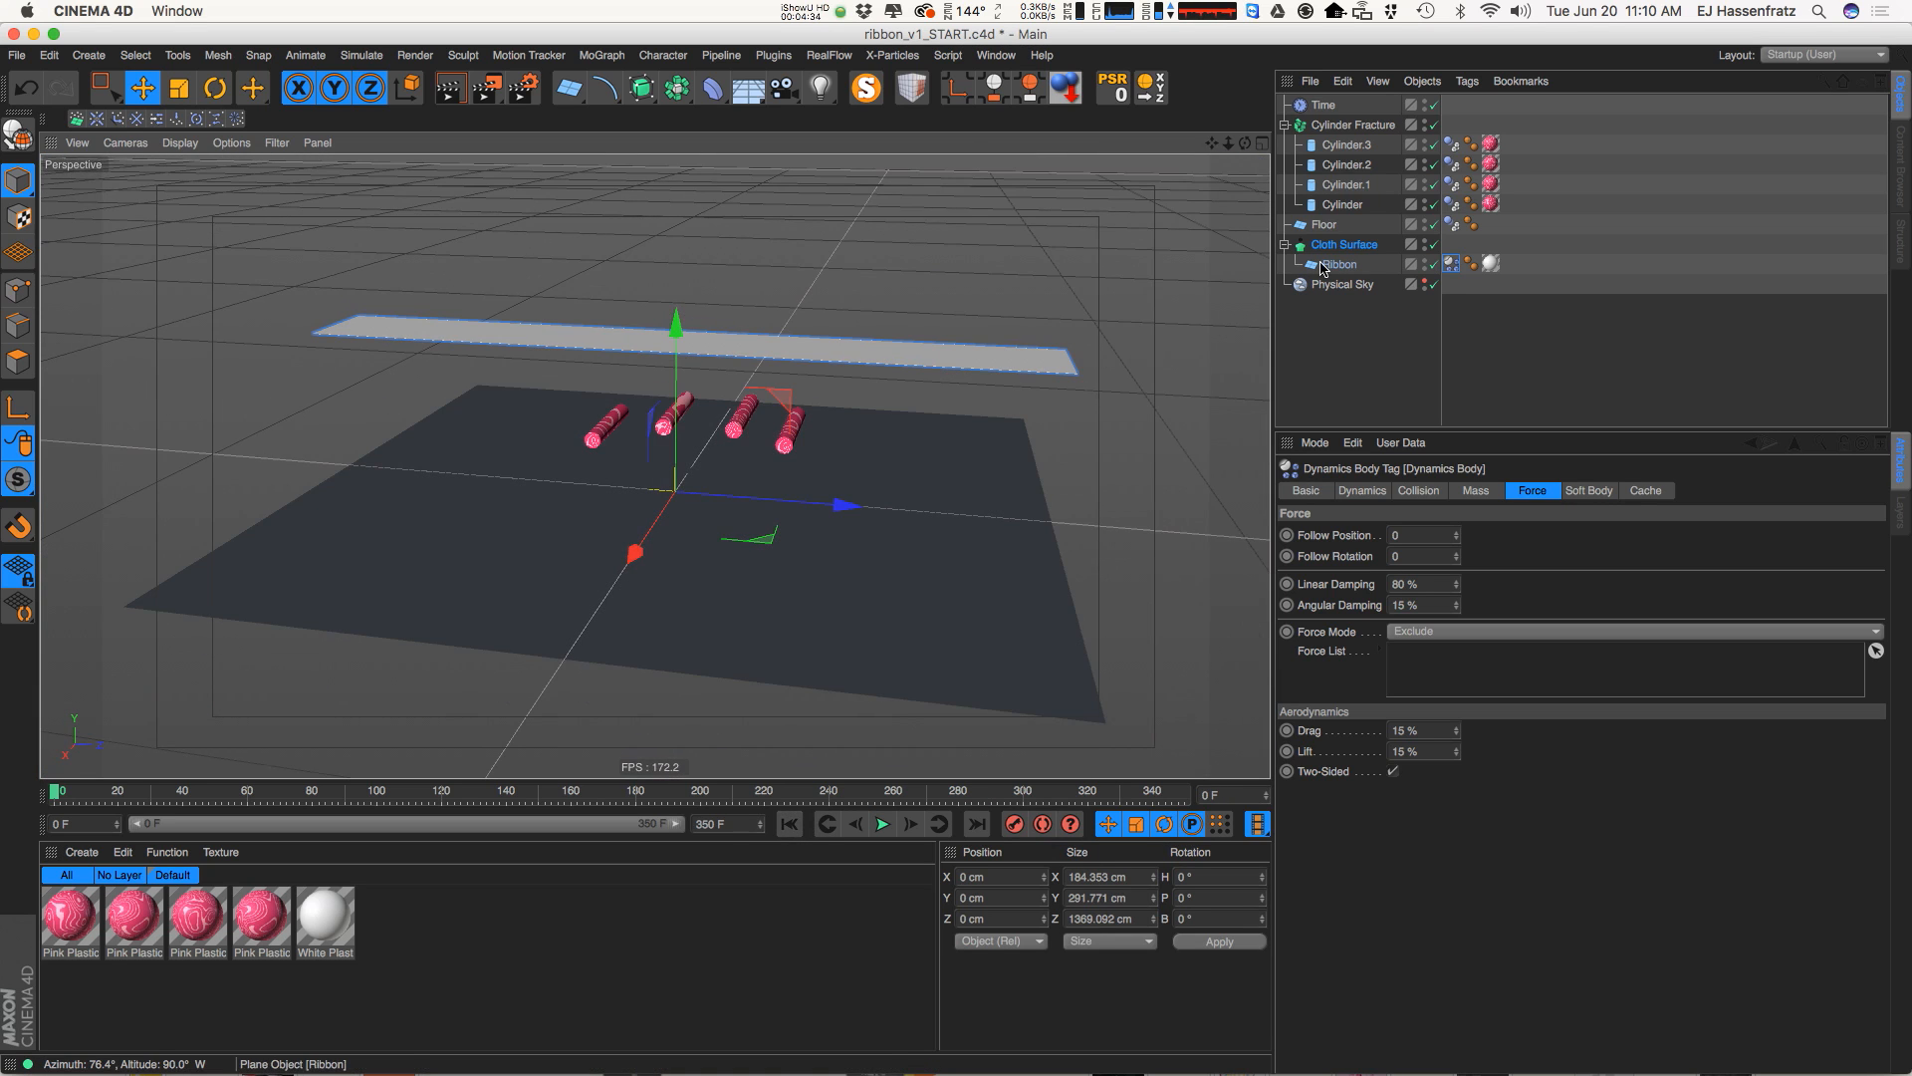
left_click(1332, 266)
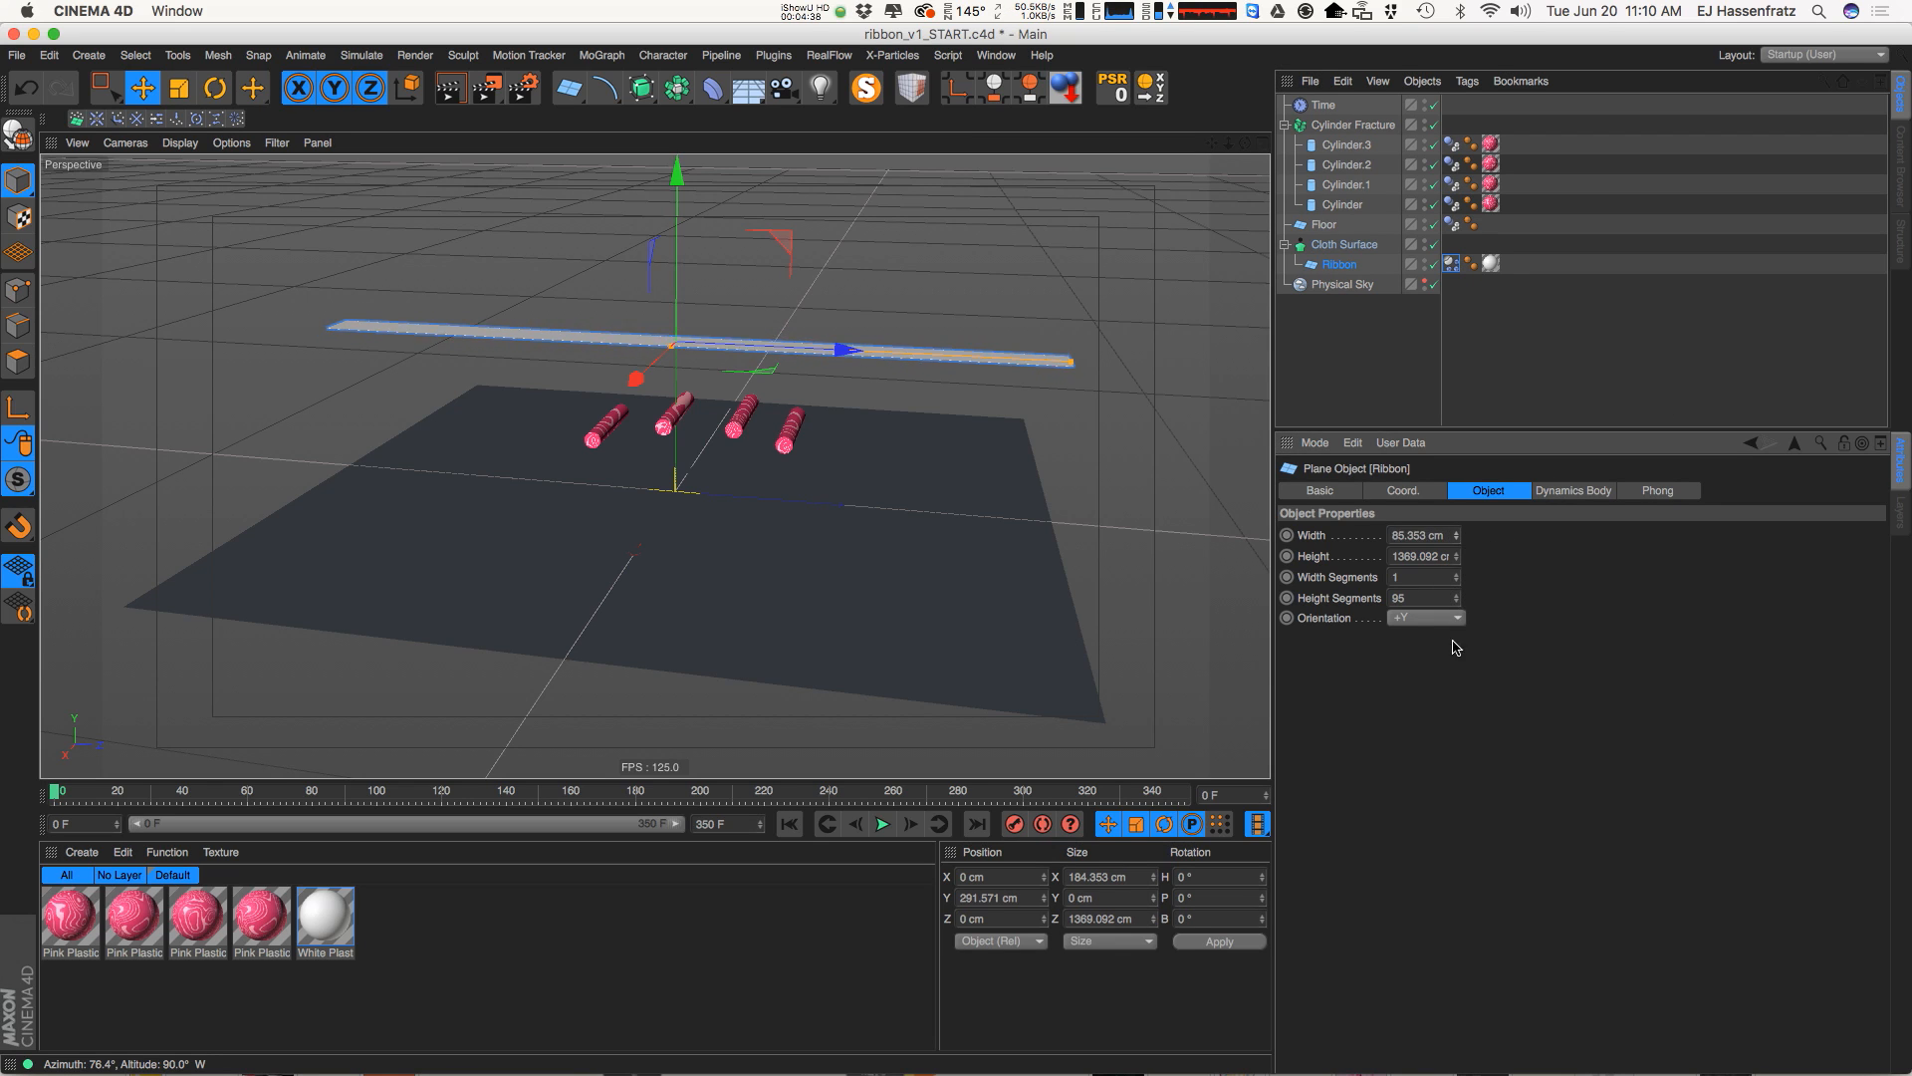
key("r")
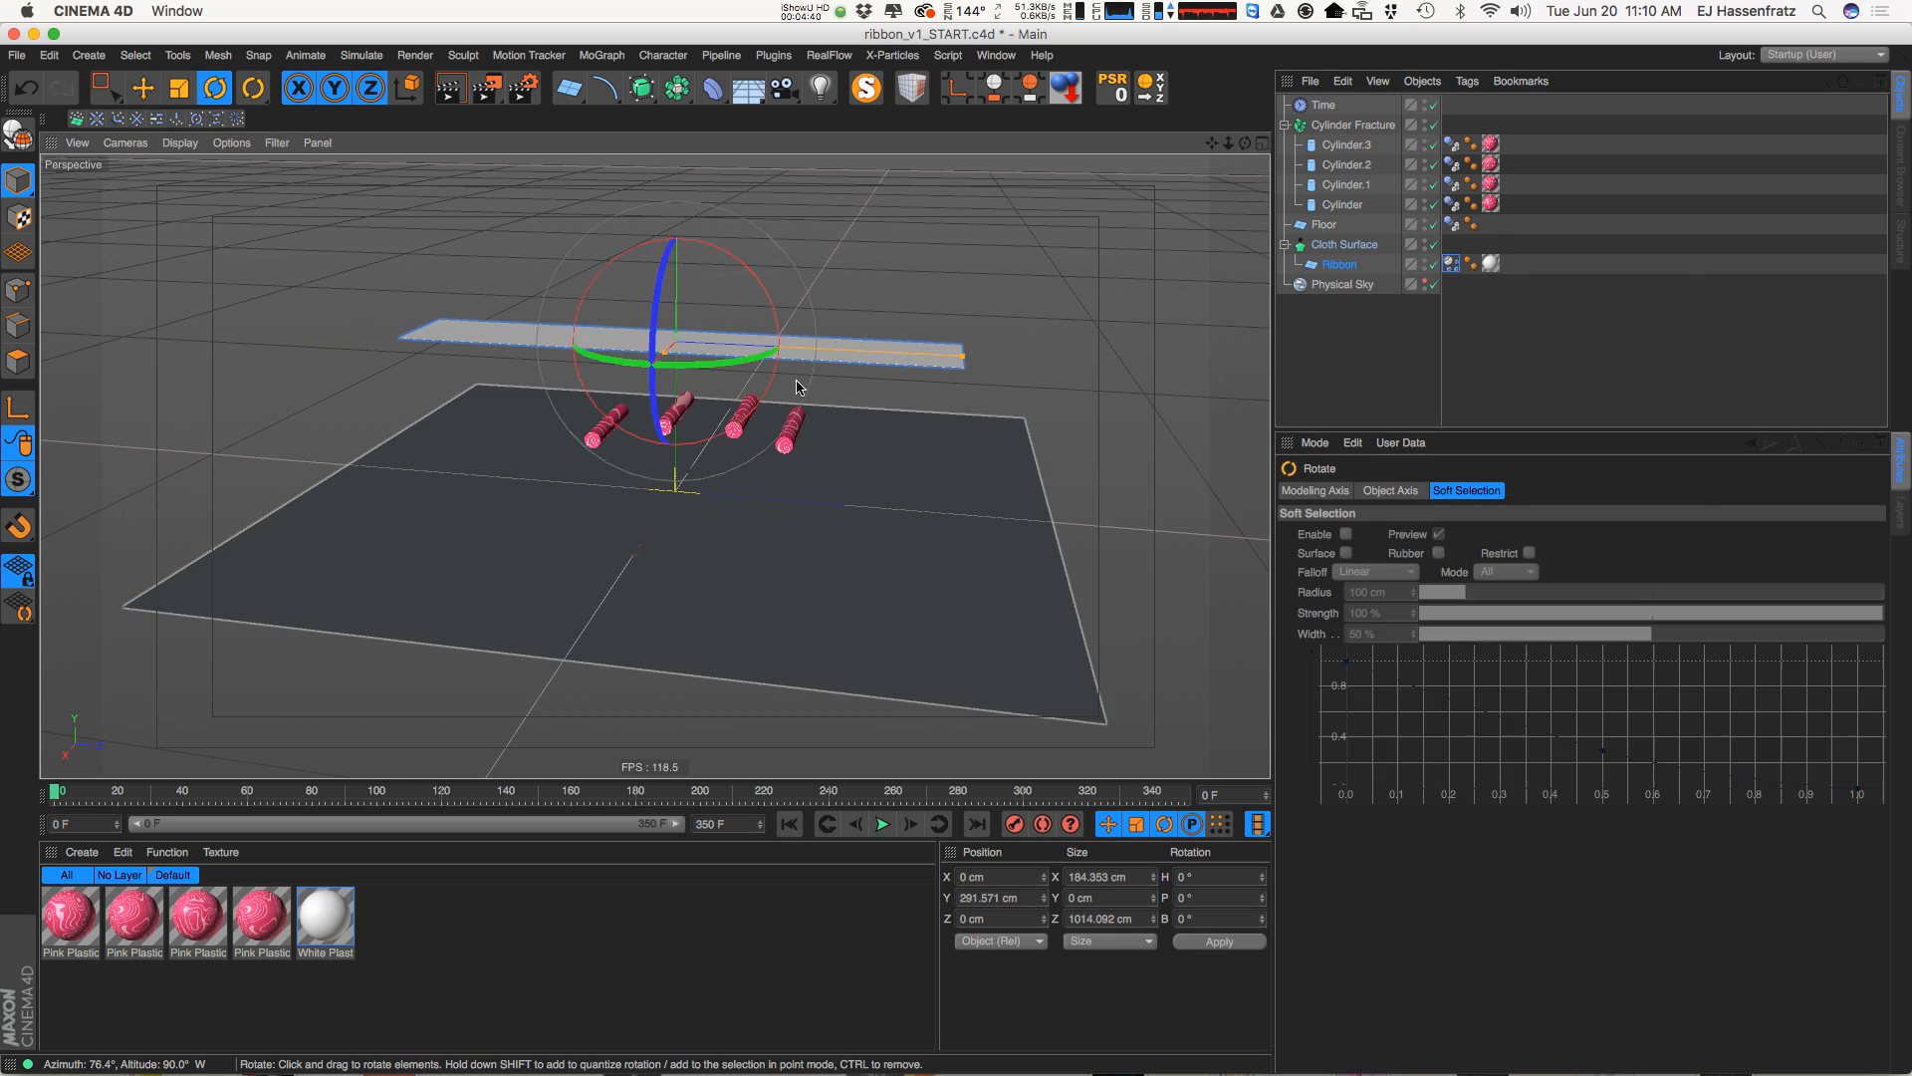
left_click_drag(775, 310, 773, 271)
key("e")
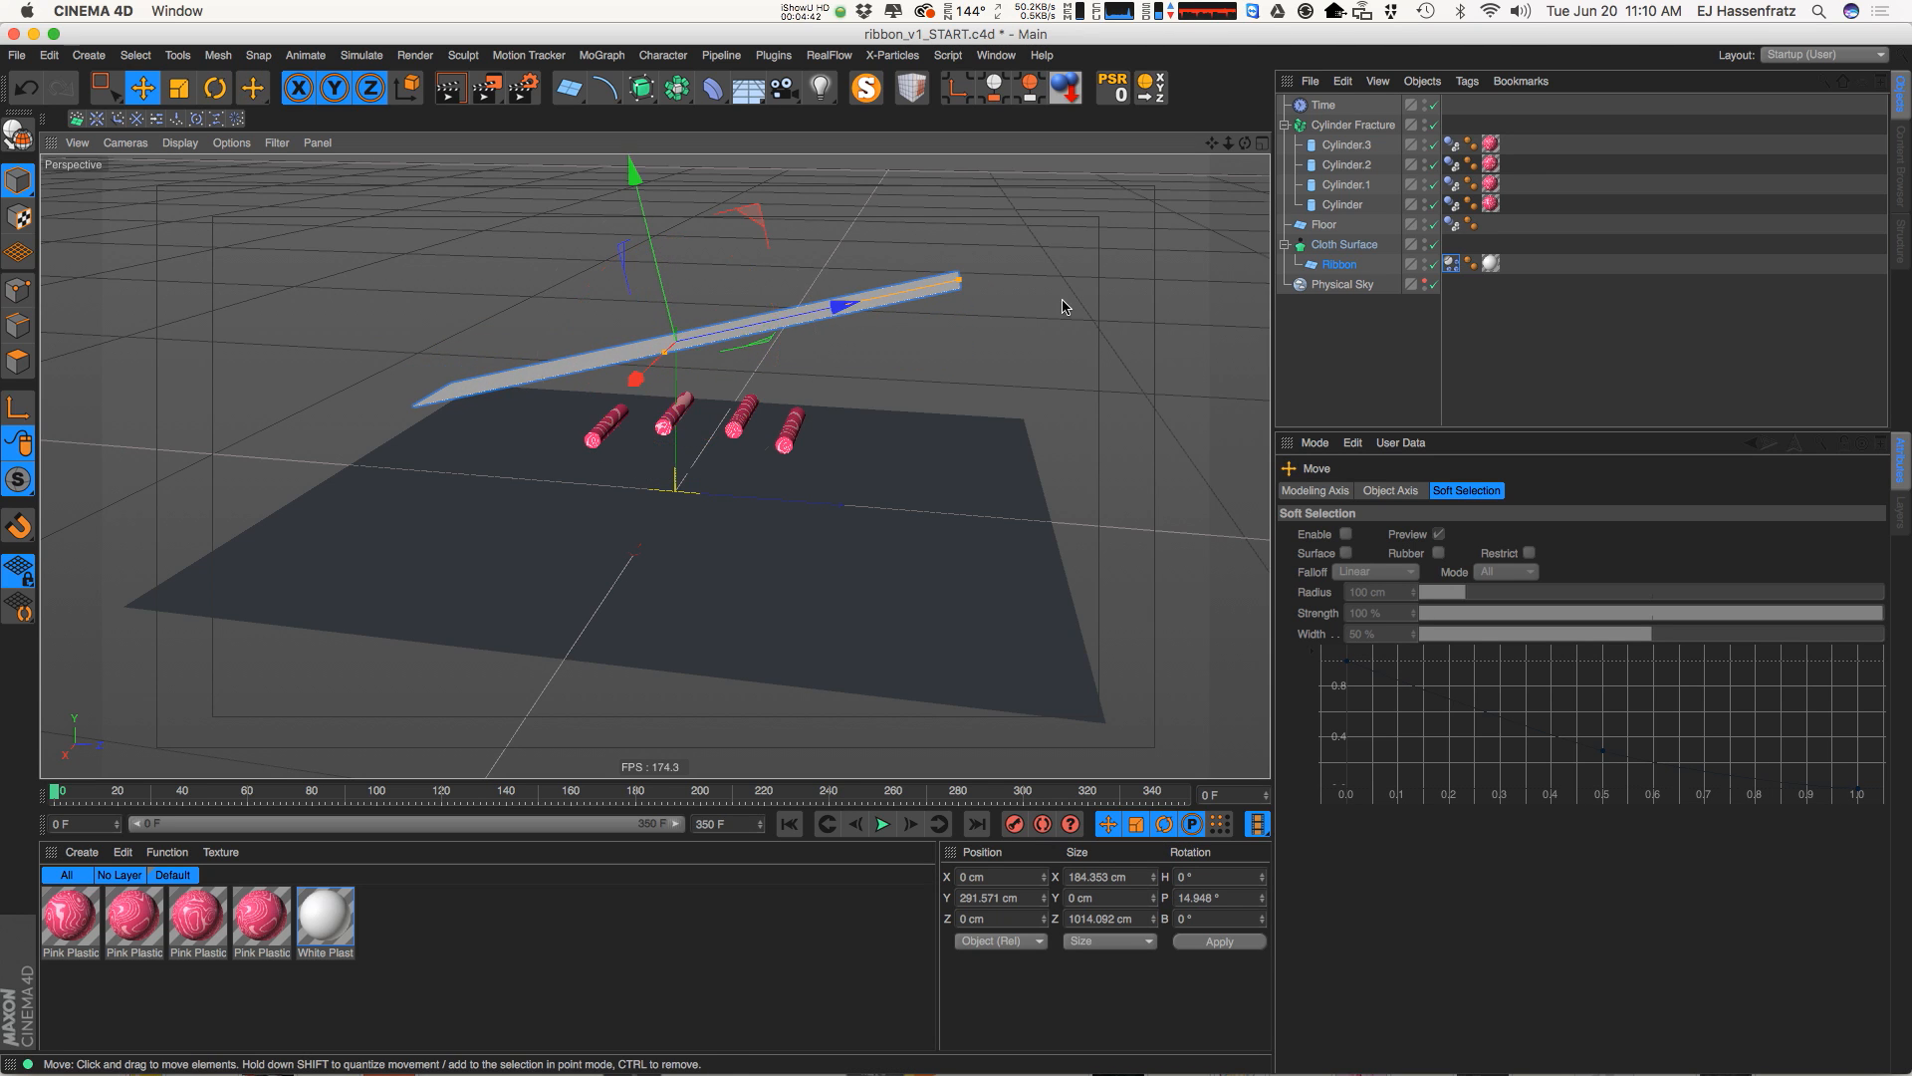
left_click_drag(1063, 298, 719, 538, "alt")
Play the simulation of the tilted ribbon, view it from a low side angle and return to the first frame
left_click(883, 824)
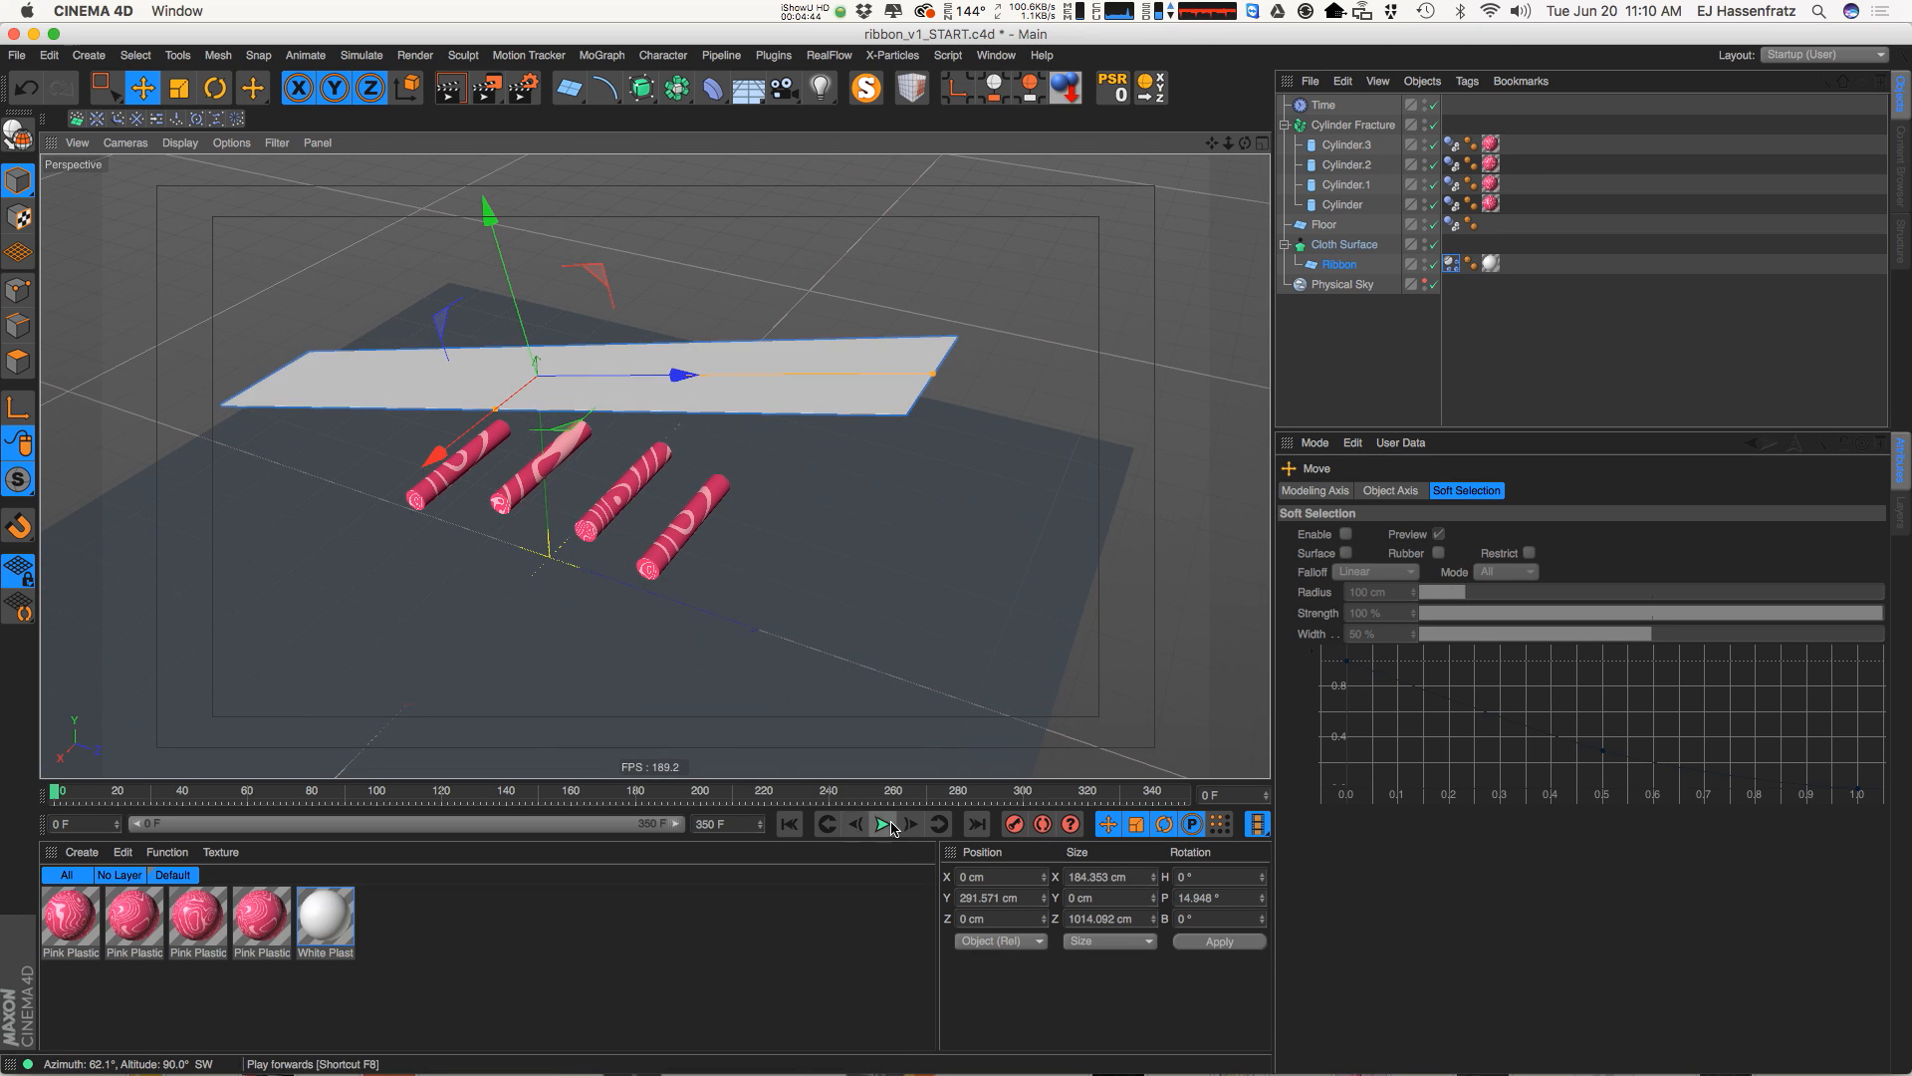
left_click_drag(893, 483, 912, 409, "alt")
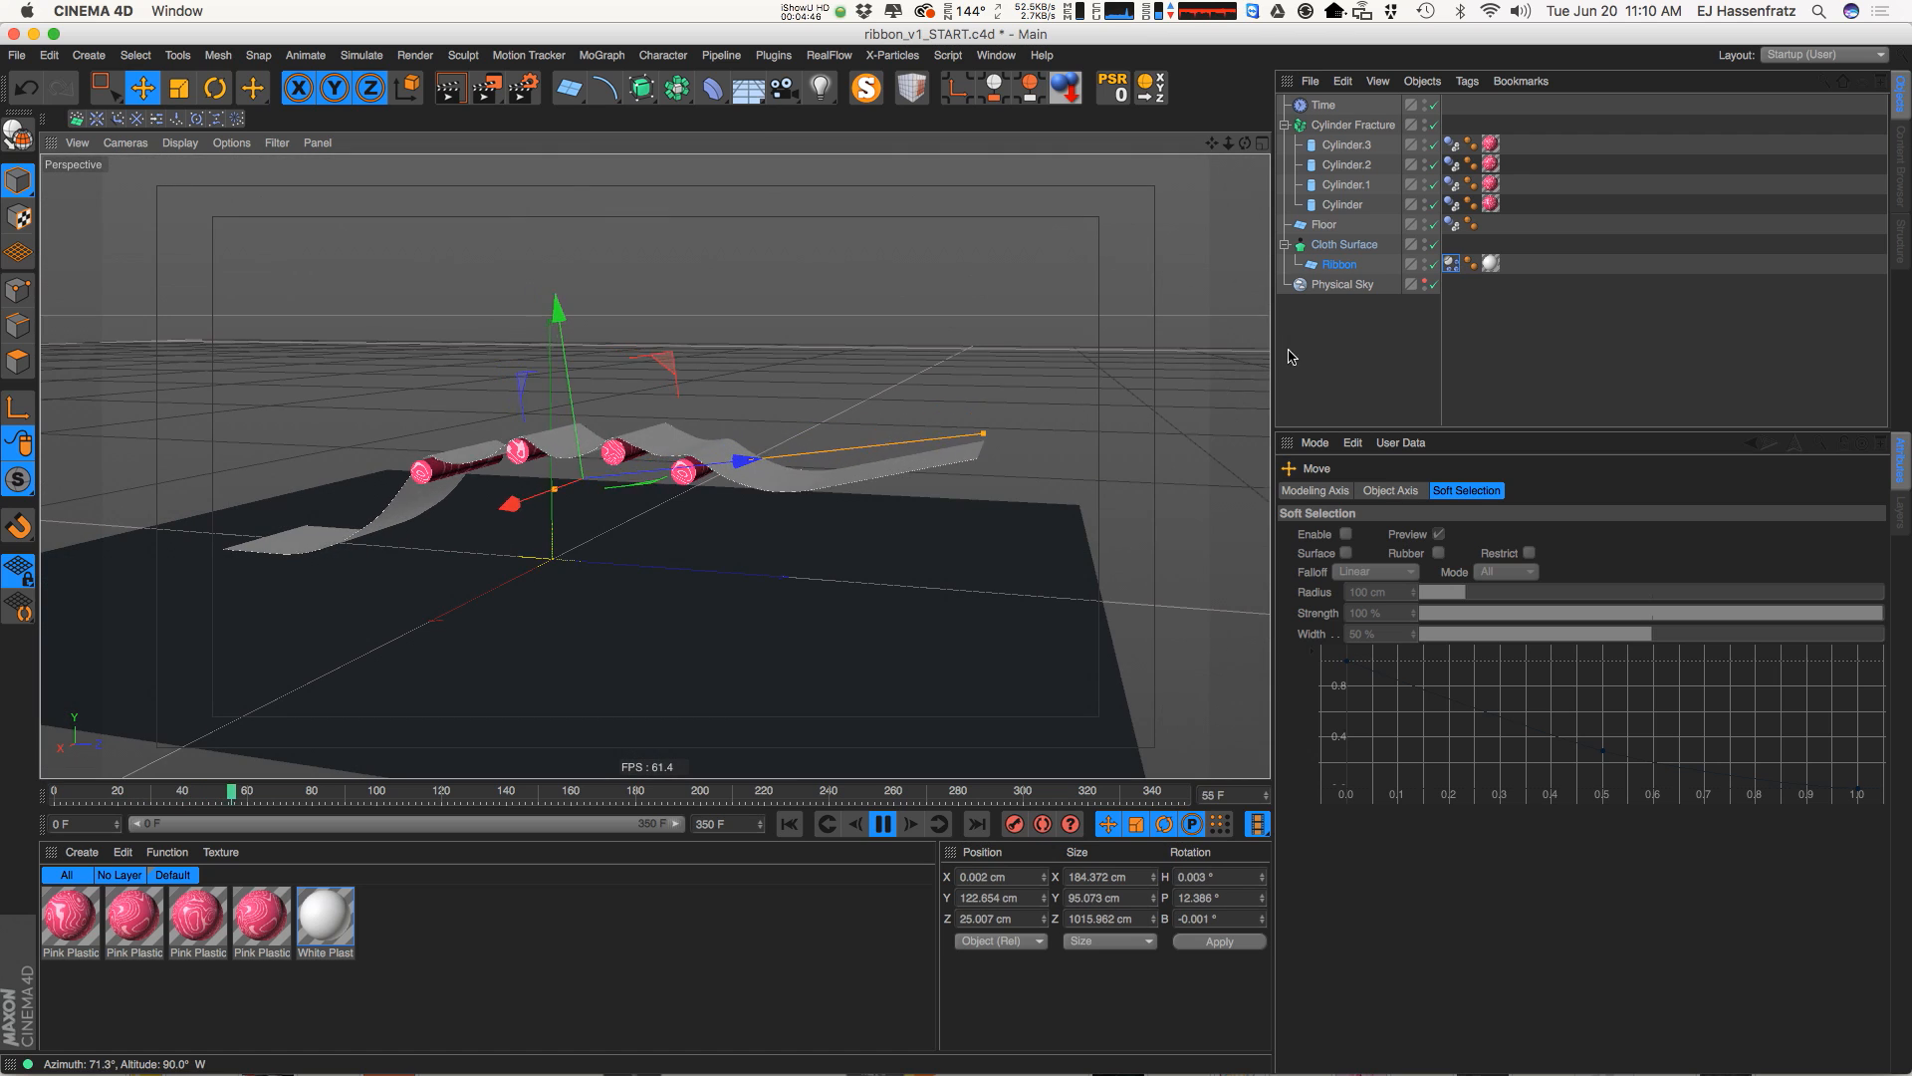
left_click(881, 824)
left_click(788, 826)
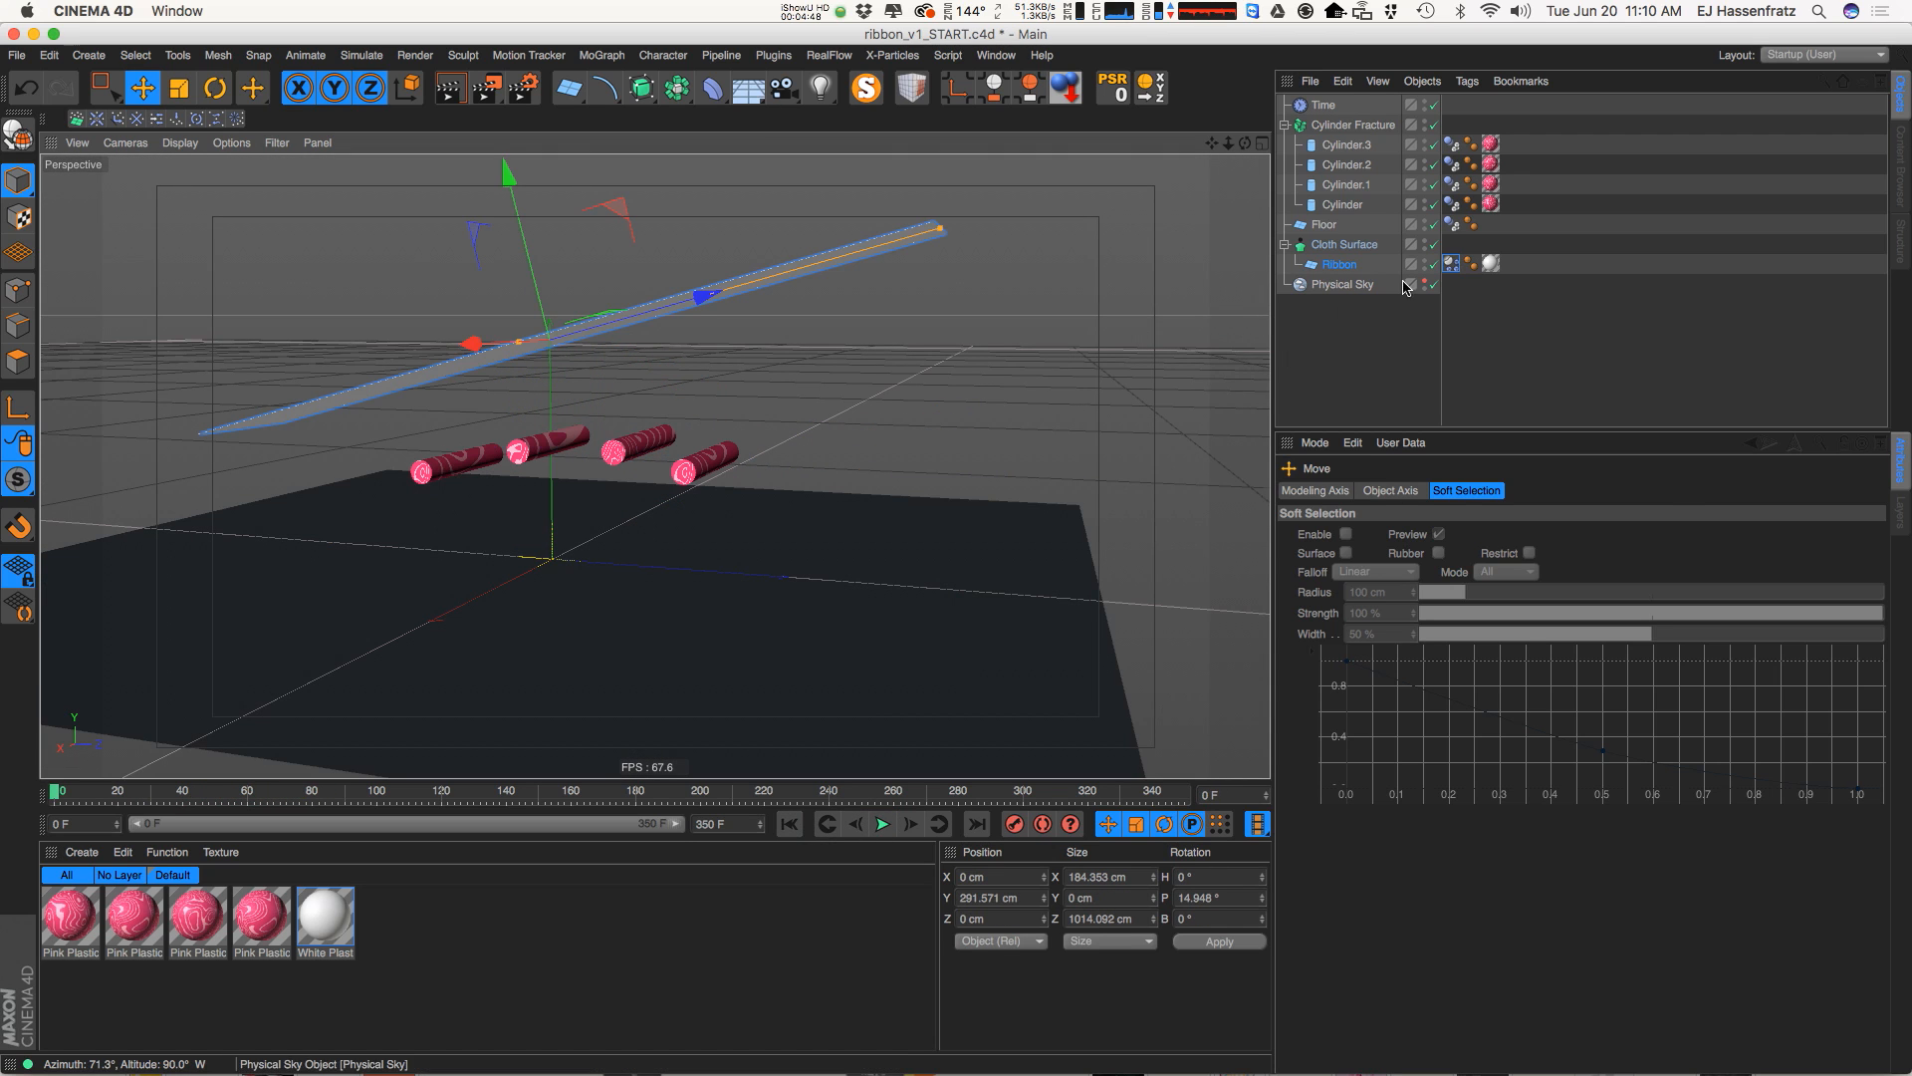
Try the ribbon simulation with the Dynamics Body tag's Drag and Lift at 0 % and Two-Sided disabled
left_click(1451, 264)
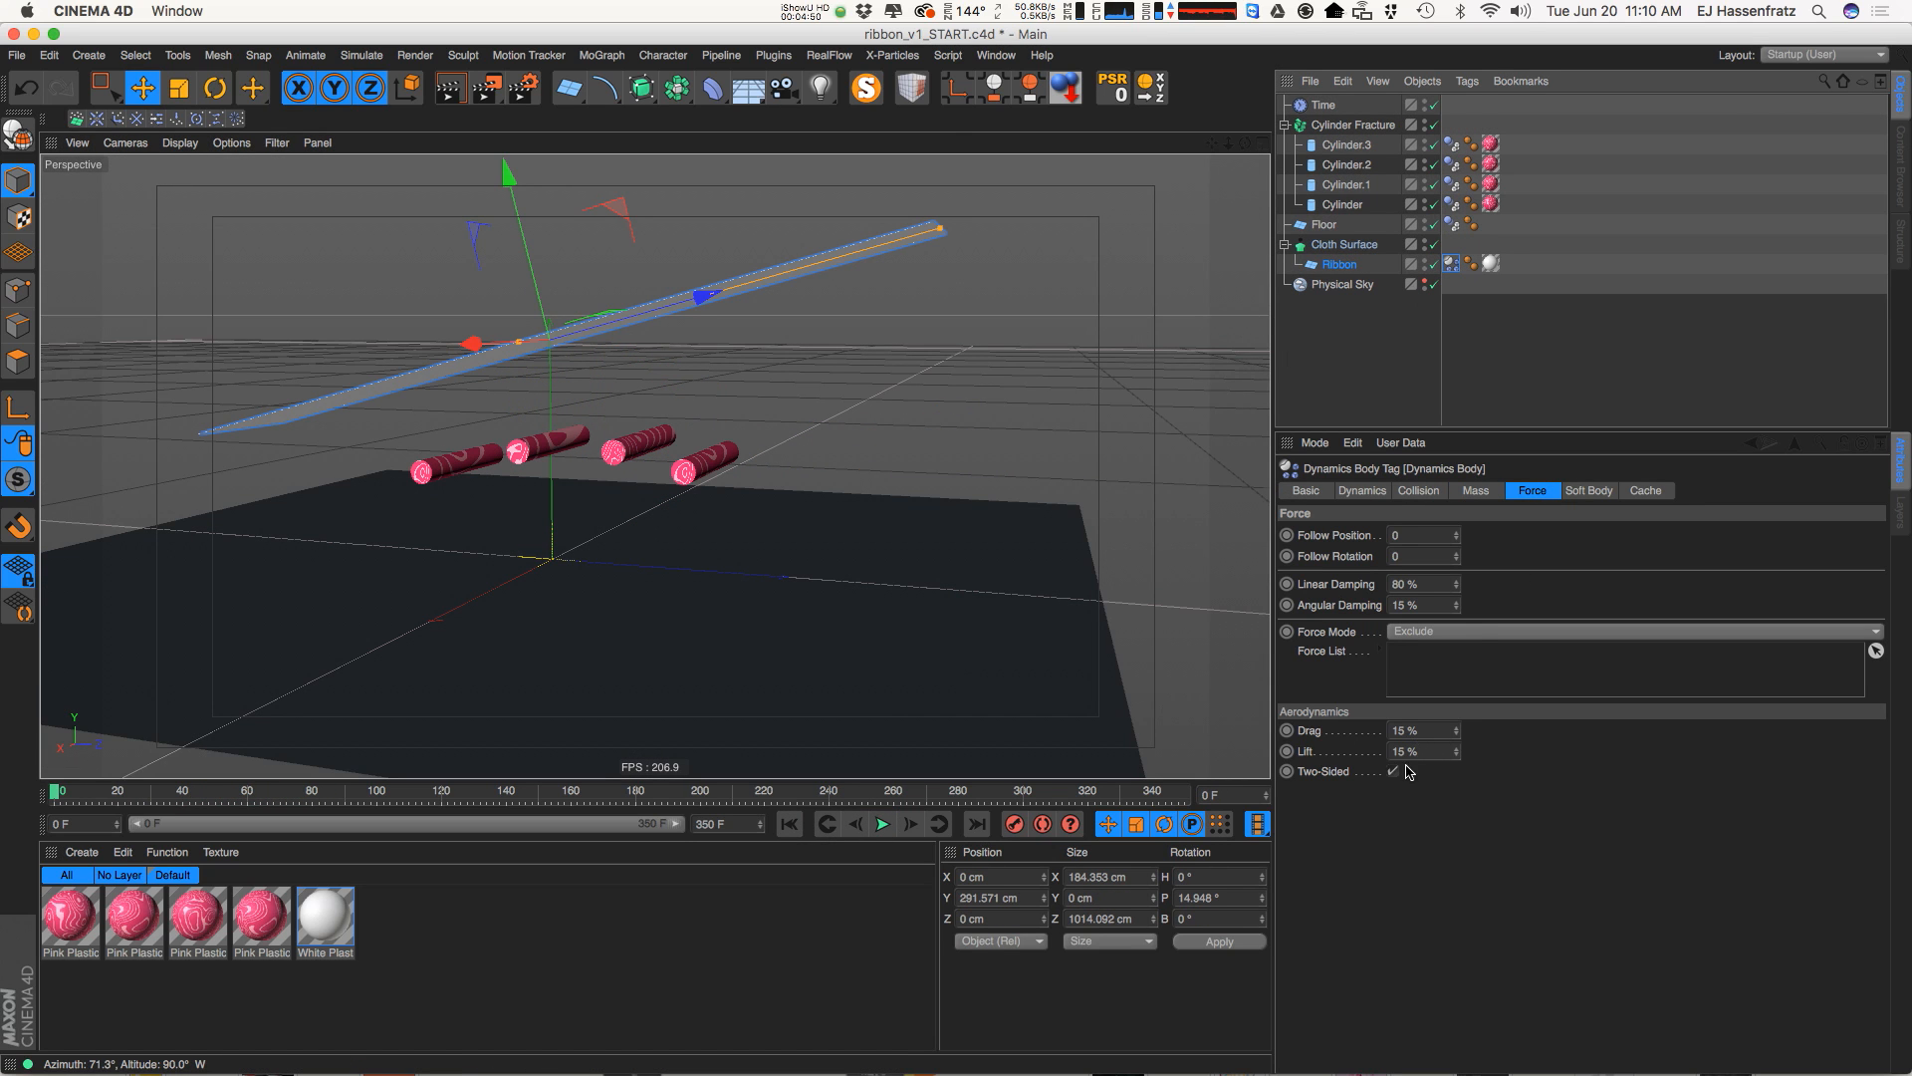
left_click_drag(1435, 735, 963, 800)
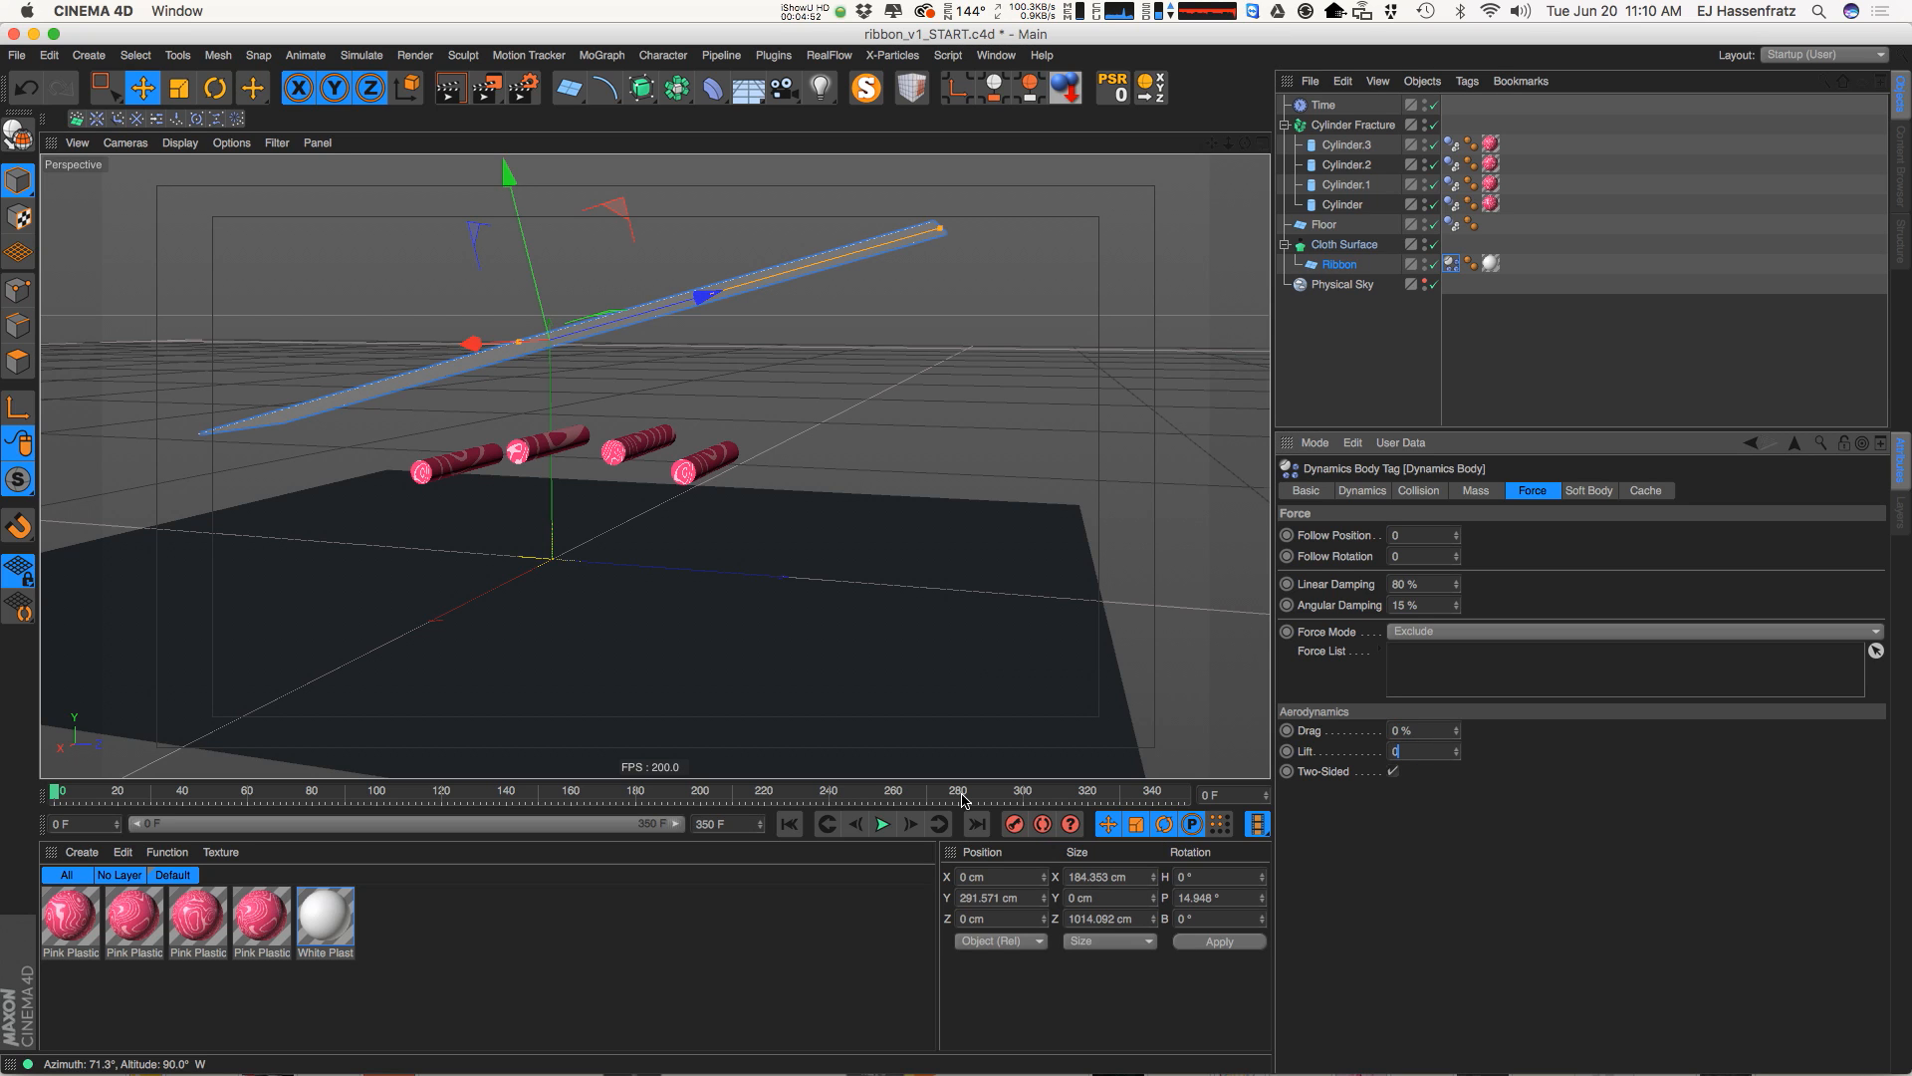
key("Return")
left_click(1391, 773)
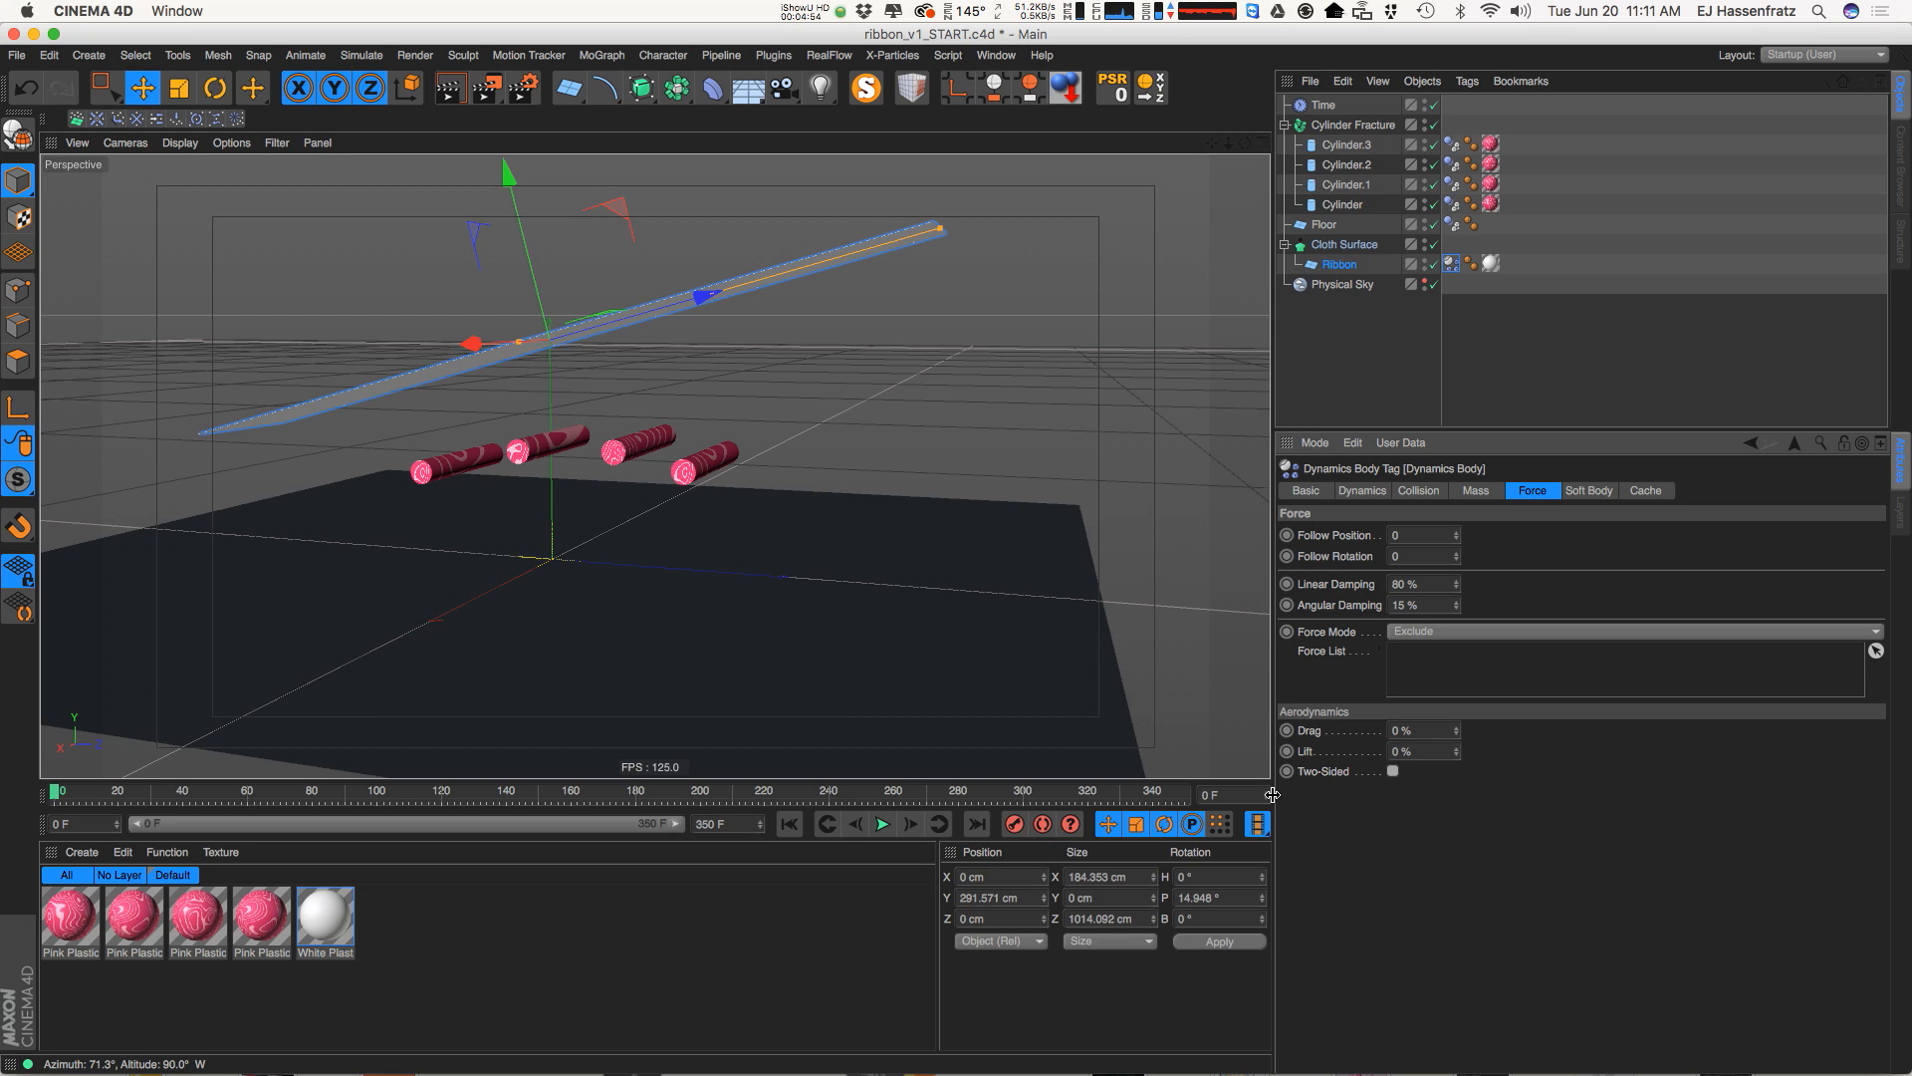
left_click(892, 822)
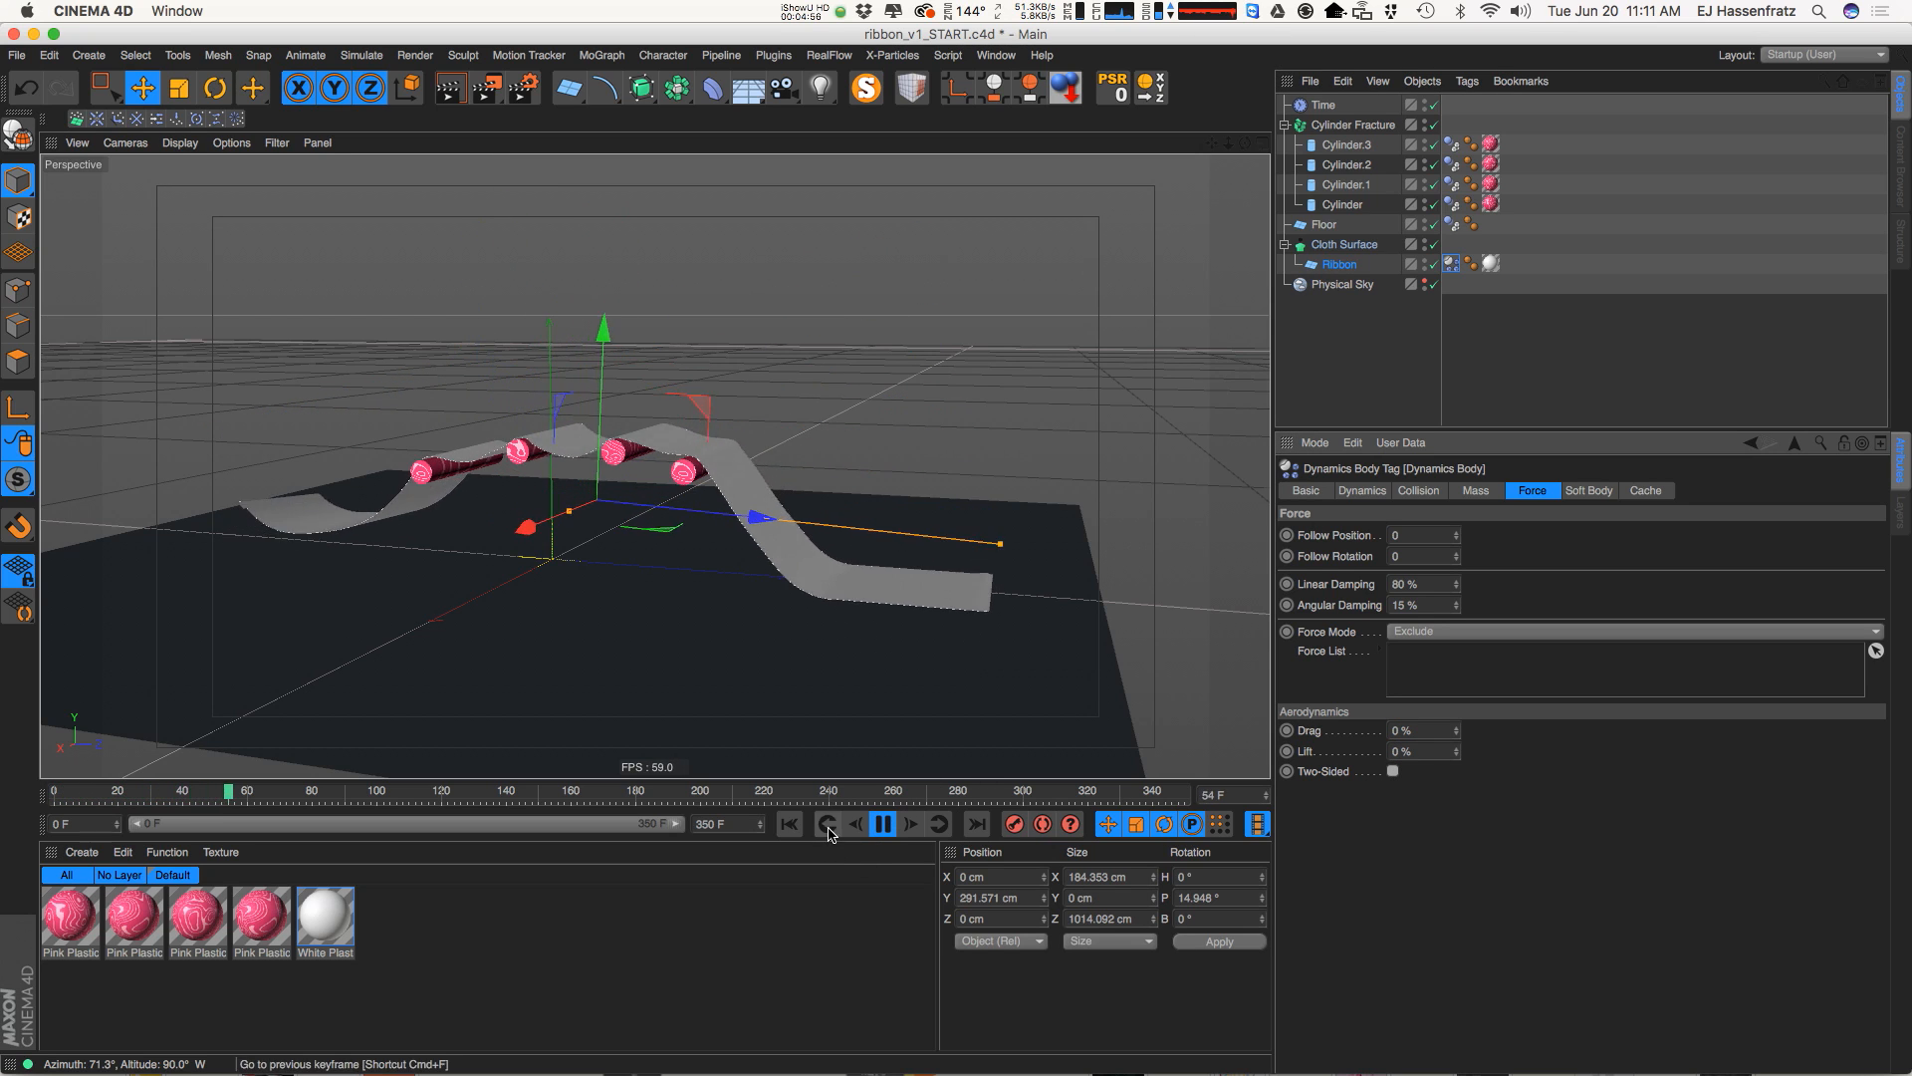
left_click(829, 830)
left_click(792, 826)
Set the Ribbon's Drag and Lift to 20 % with Two-Sided enabled, and play the simulation to check the folds
left_click_drag(1421, 738, 1010, 758)
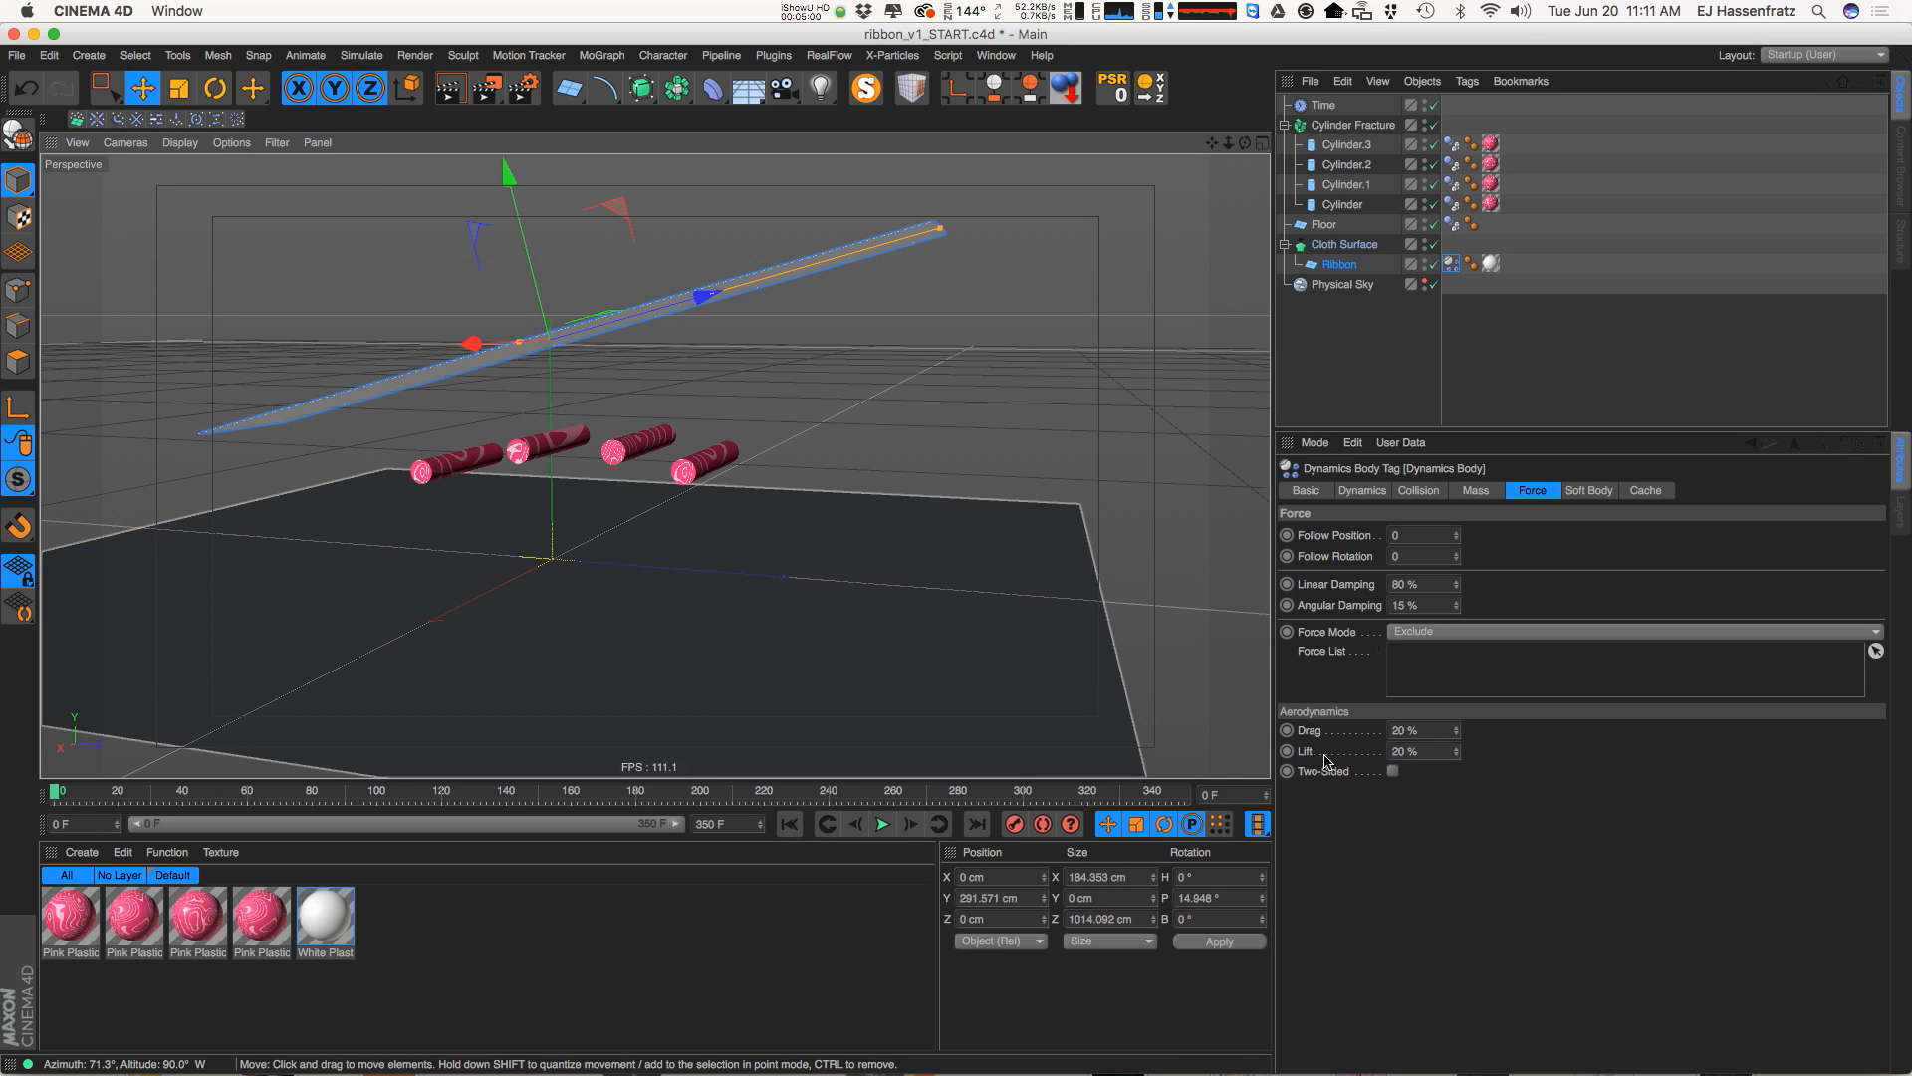
left_click(885, 831)
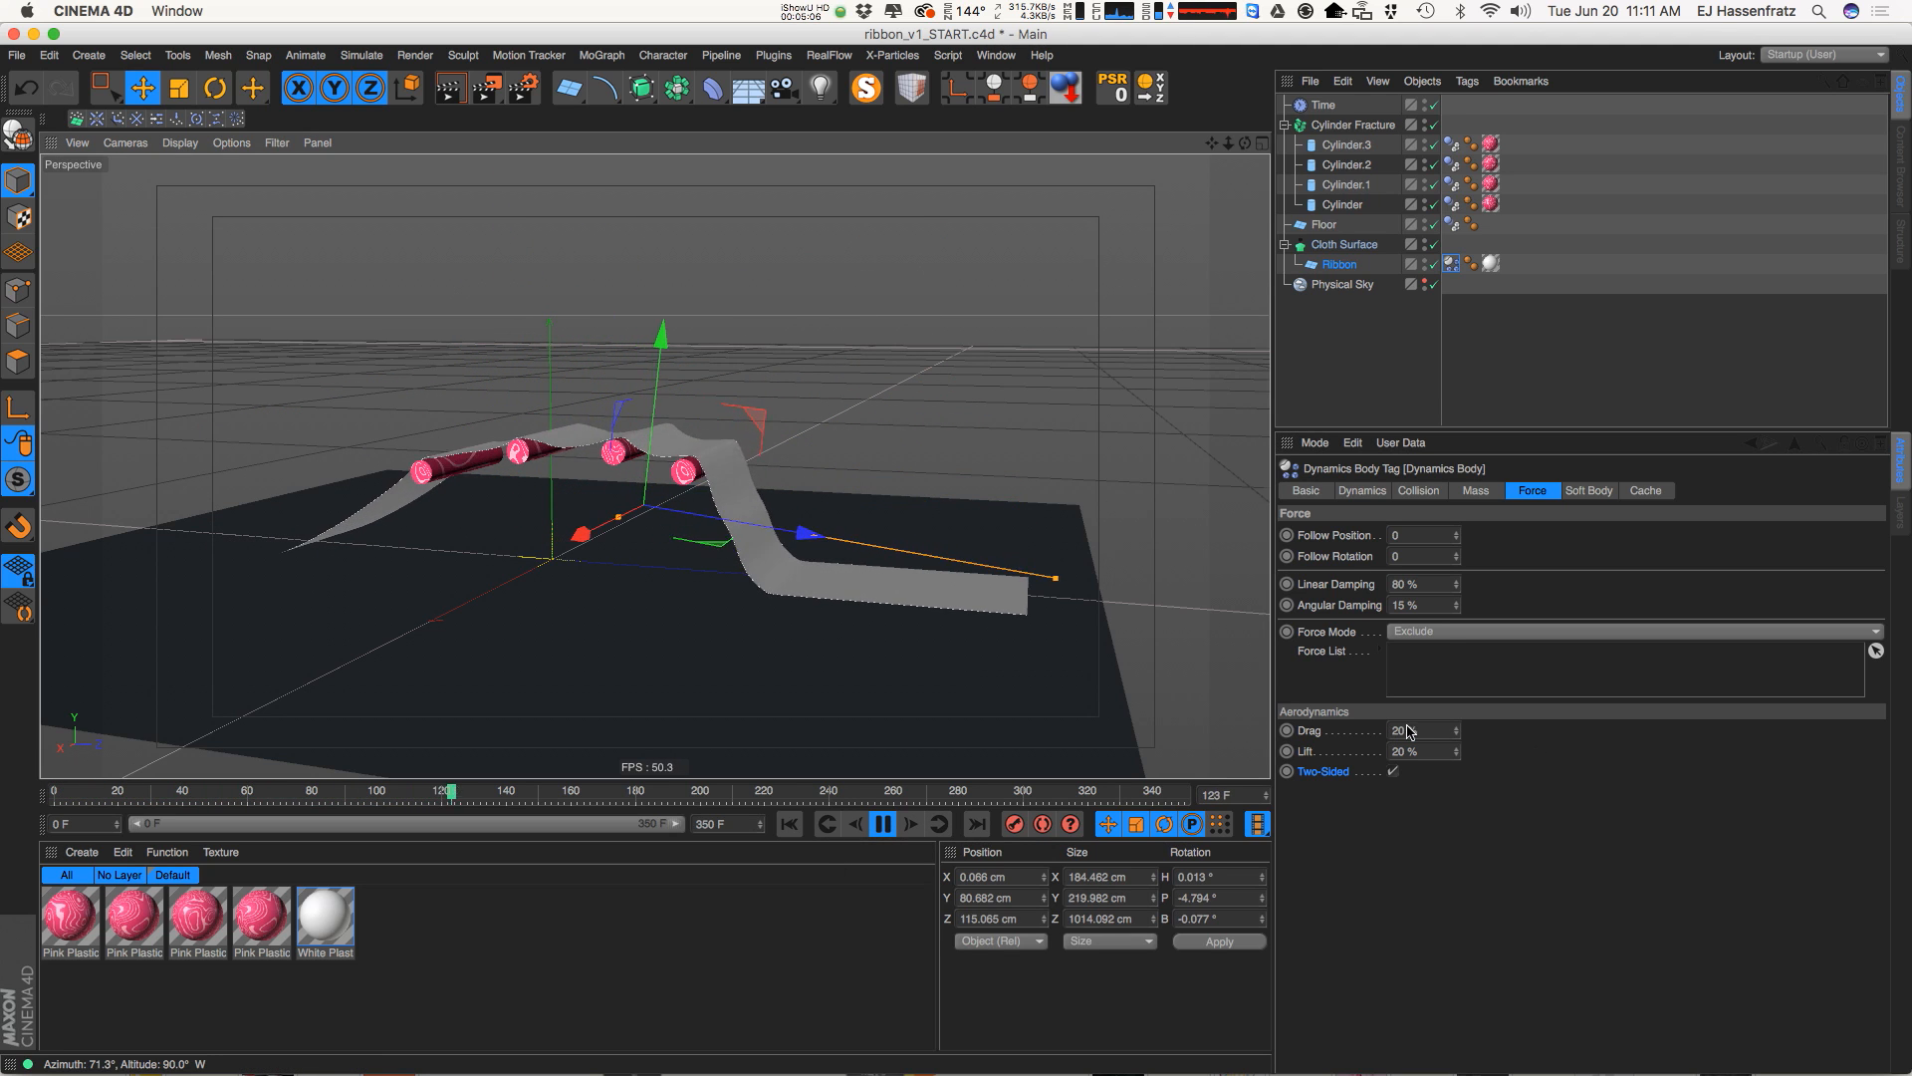
left_click_drag(787, 533, 698, 595, "alt")
key("F8")
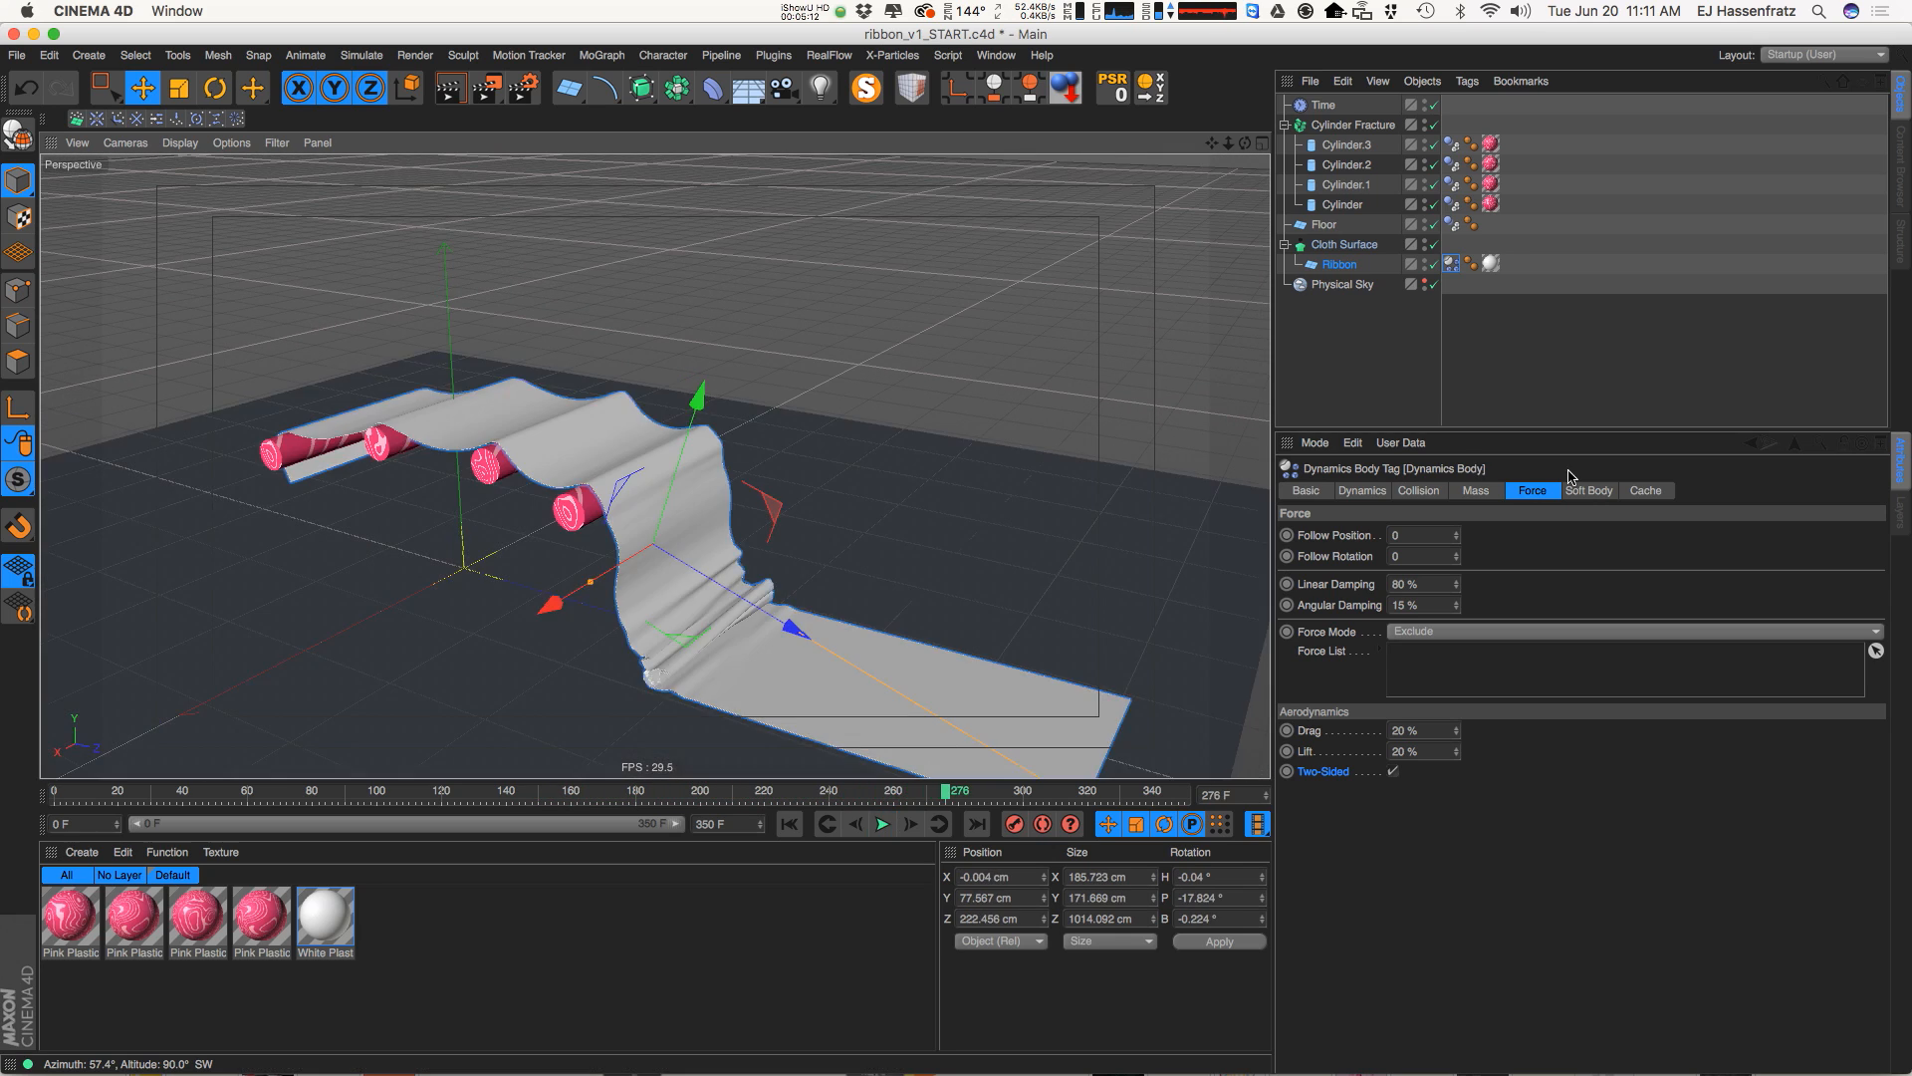
Set the ribbon's soft body Shear to 2000 and replay the simulation from the first frame
left_click(1582, 491)
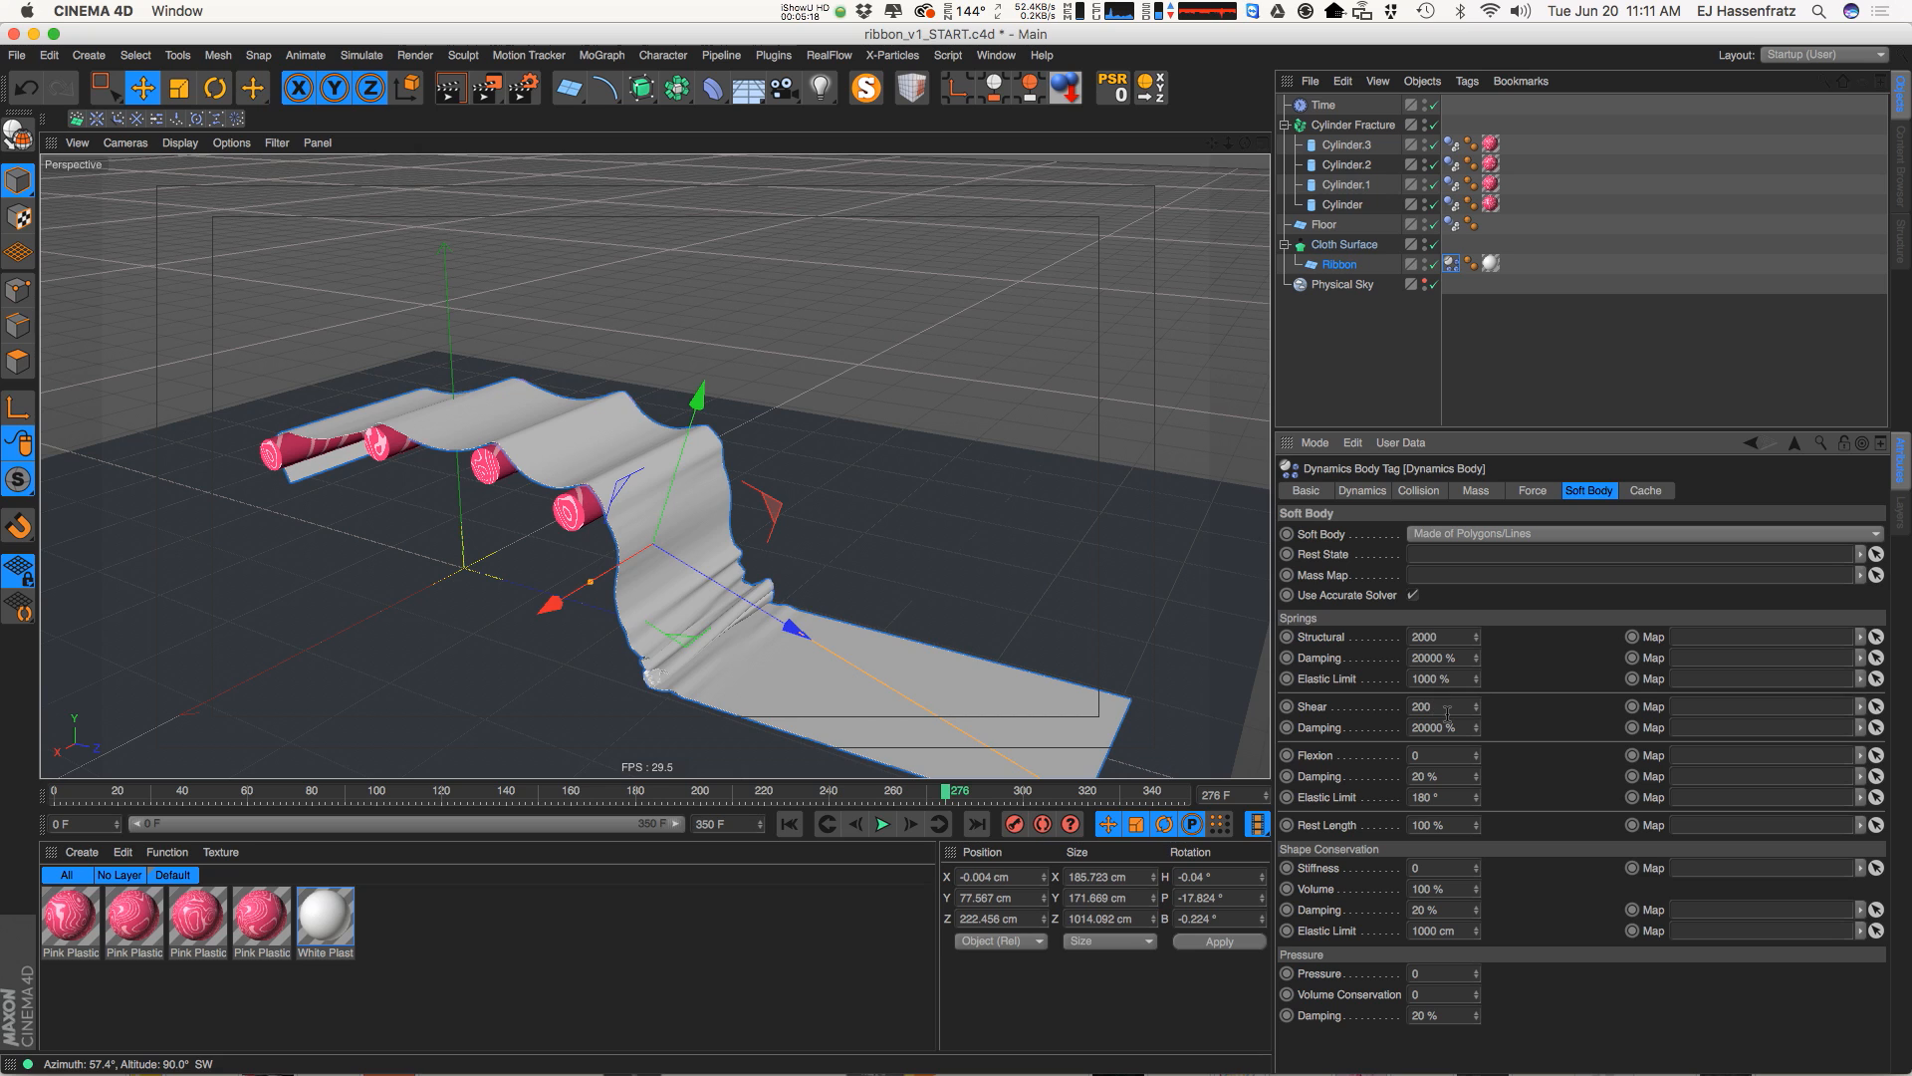
type("0")
left_click(791, 828)
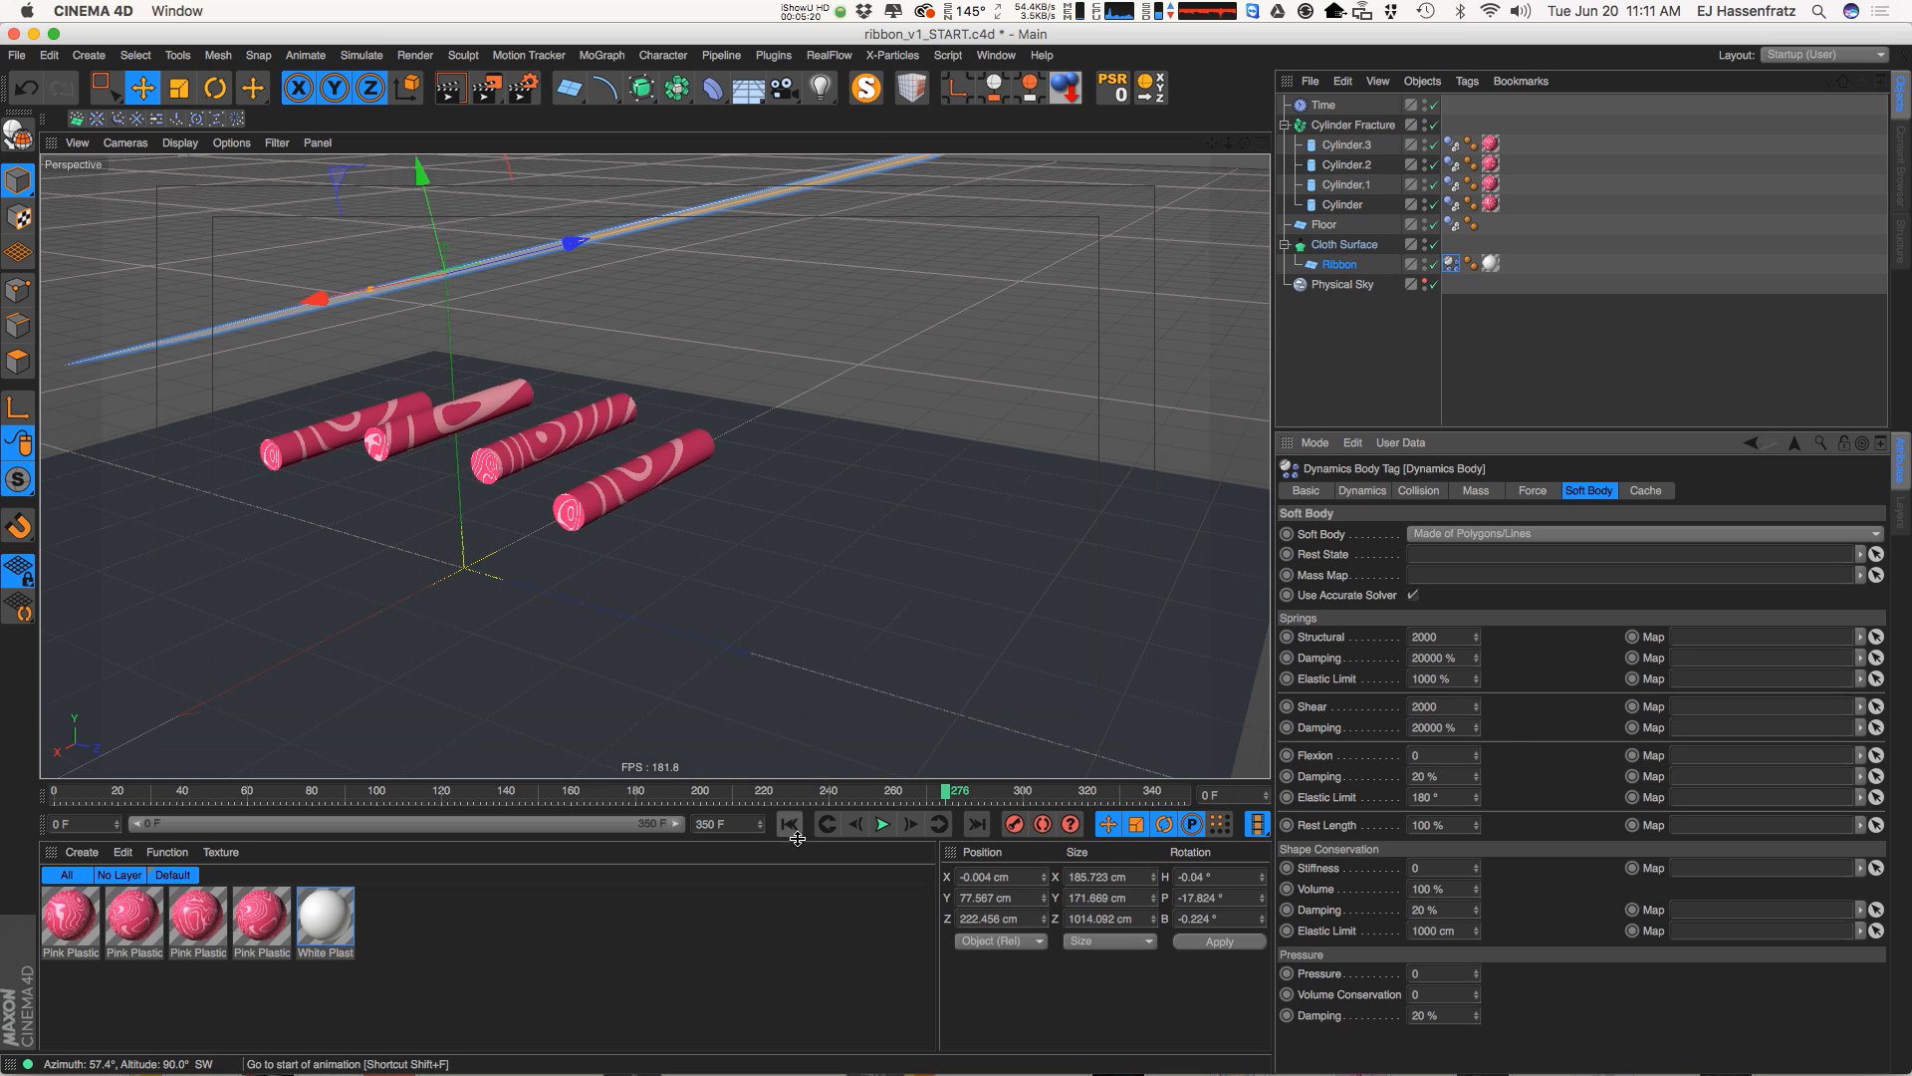
left_click(883, 824)
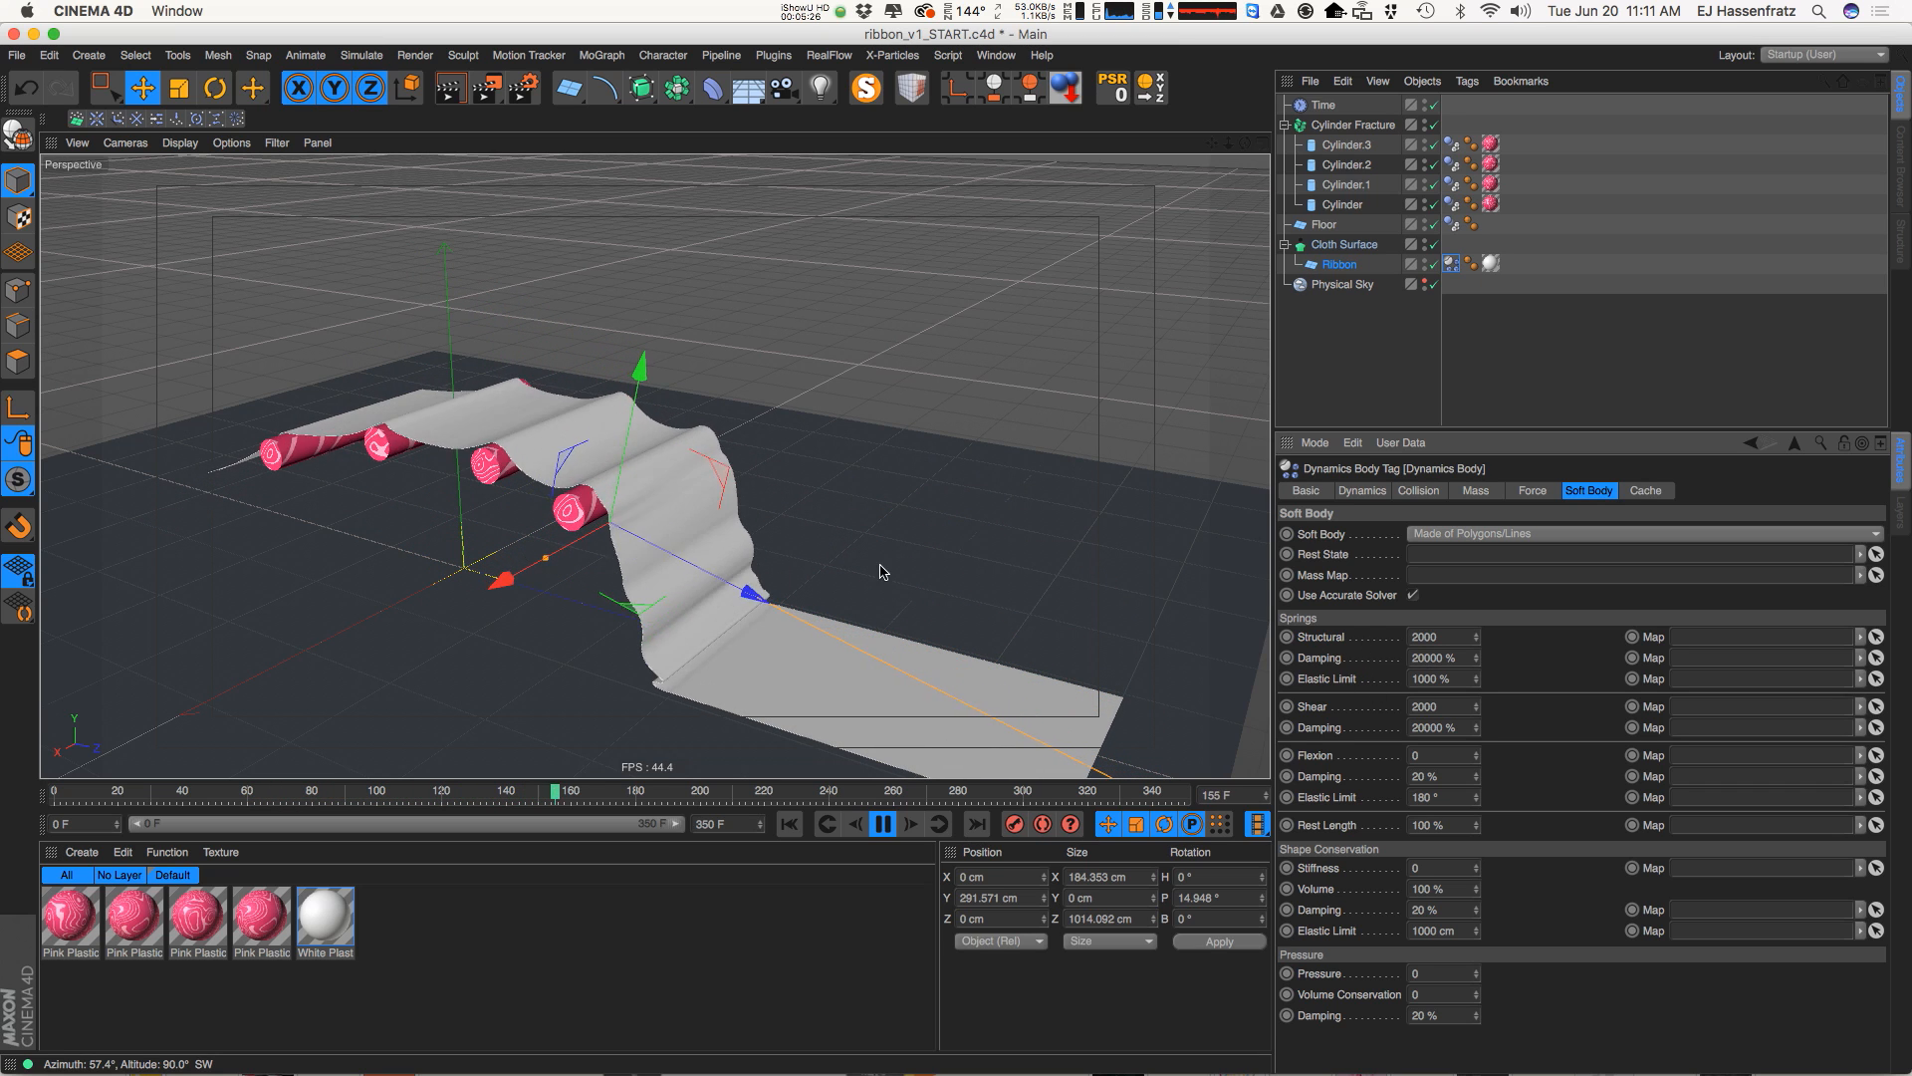
mouse_move(687, 572)
left_mouse_down("alt")
mouse_move(745, 544)
mouse_move(683, 576)
left_mouse_up("alt")
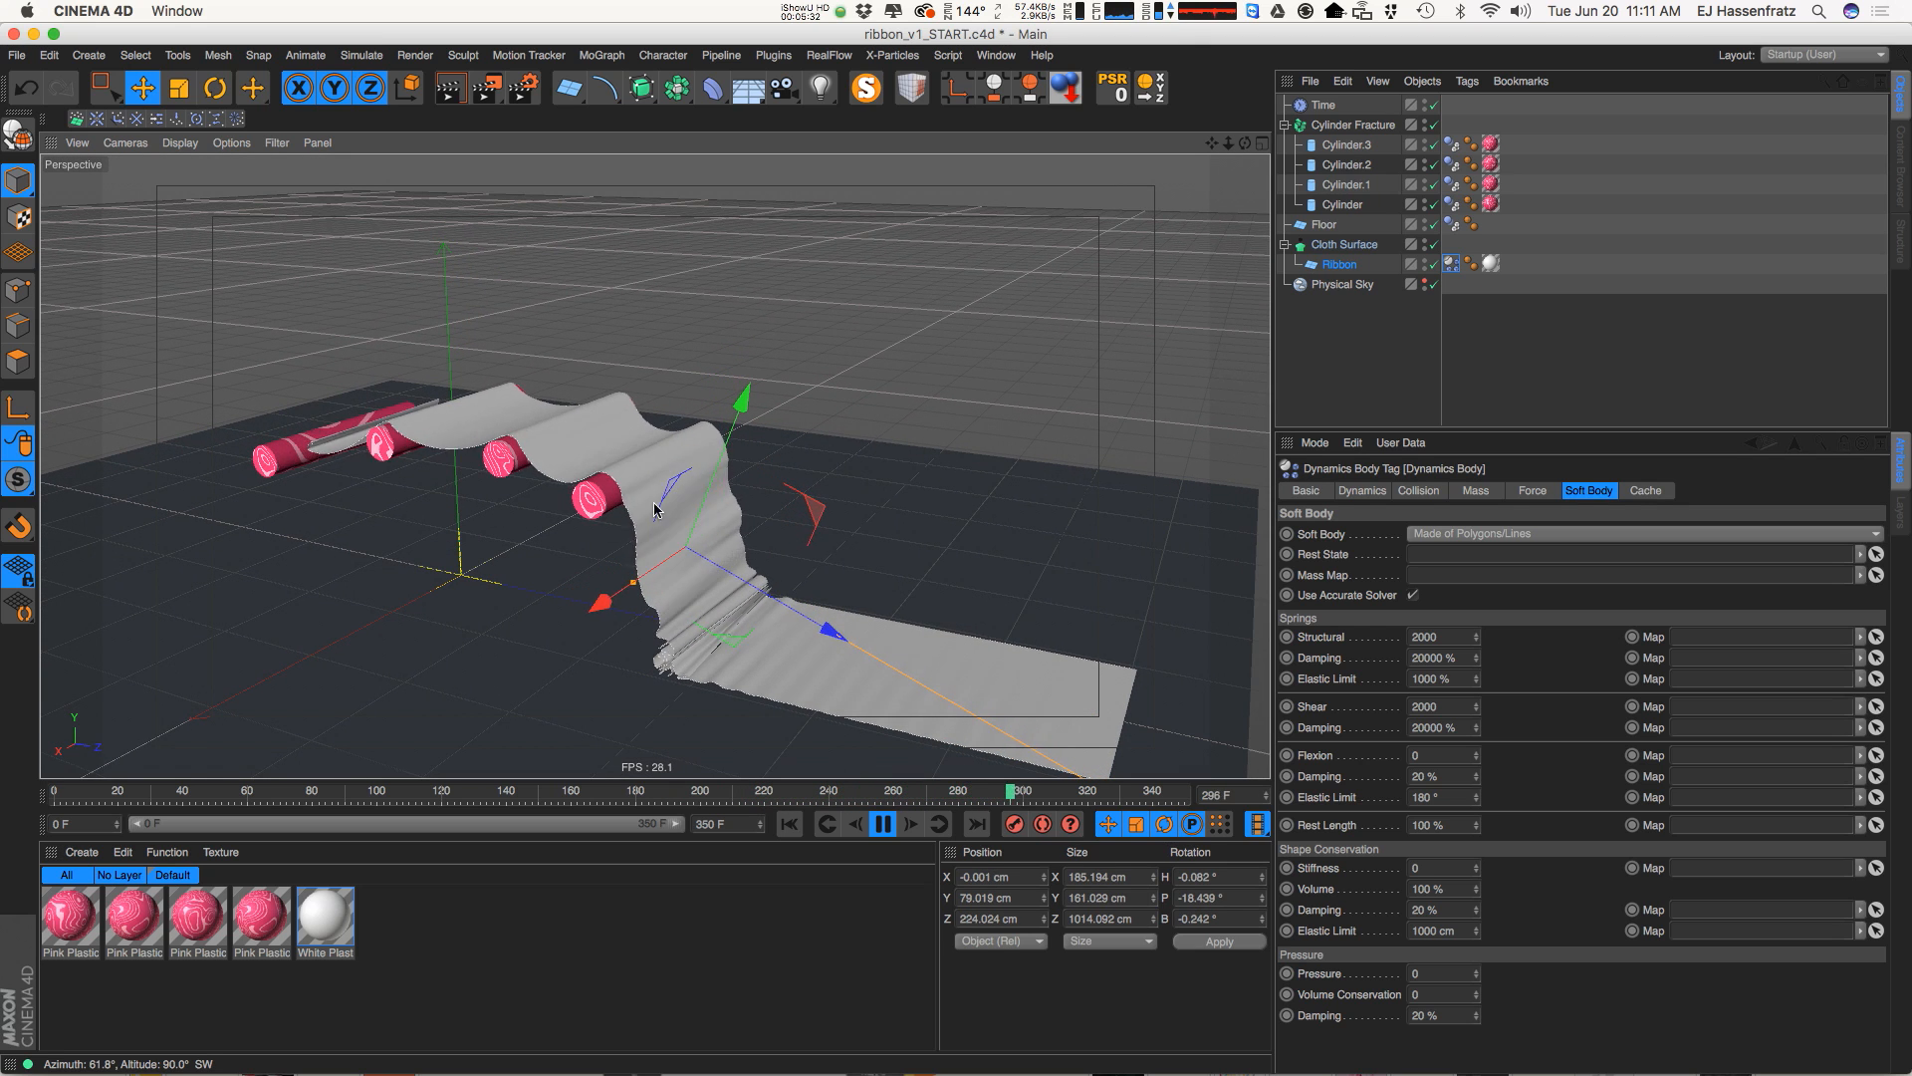
Set the ribbon's soft body Structural spring to 50 and its Shear to 25
left_click_drag(475, 410, 559, 510, "alt")
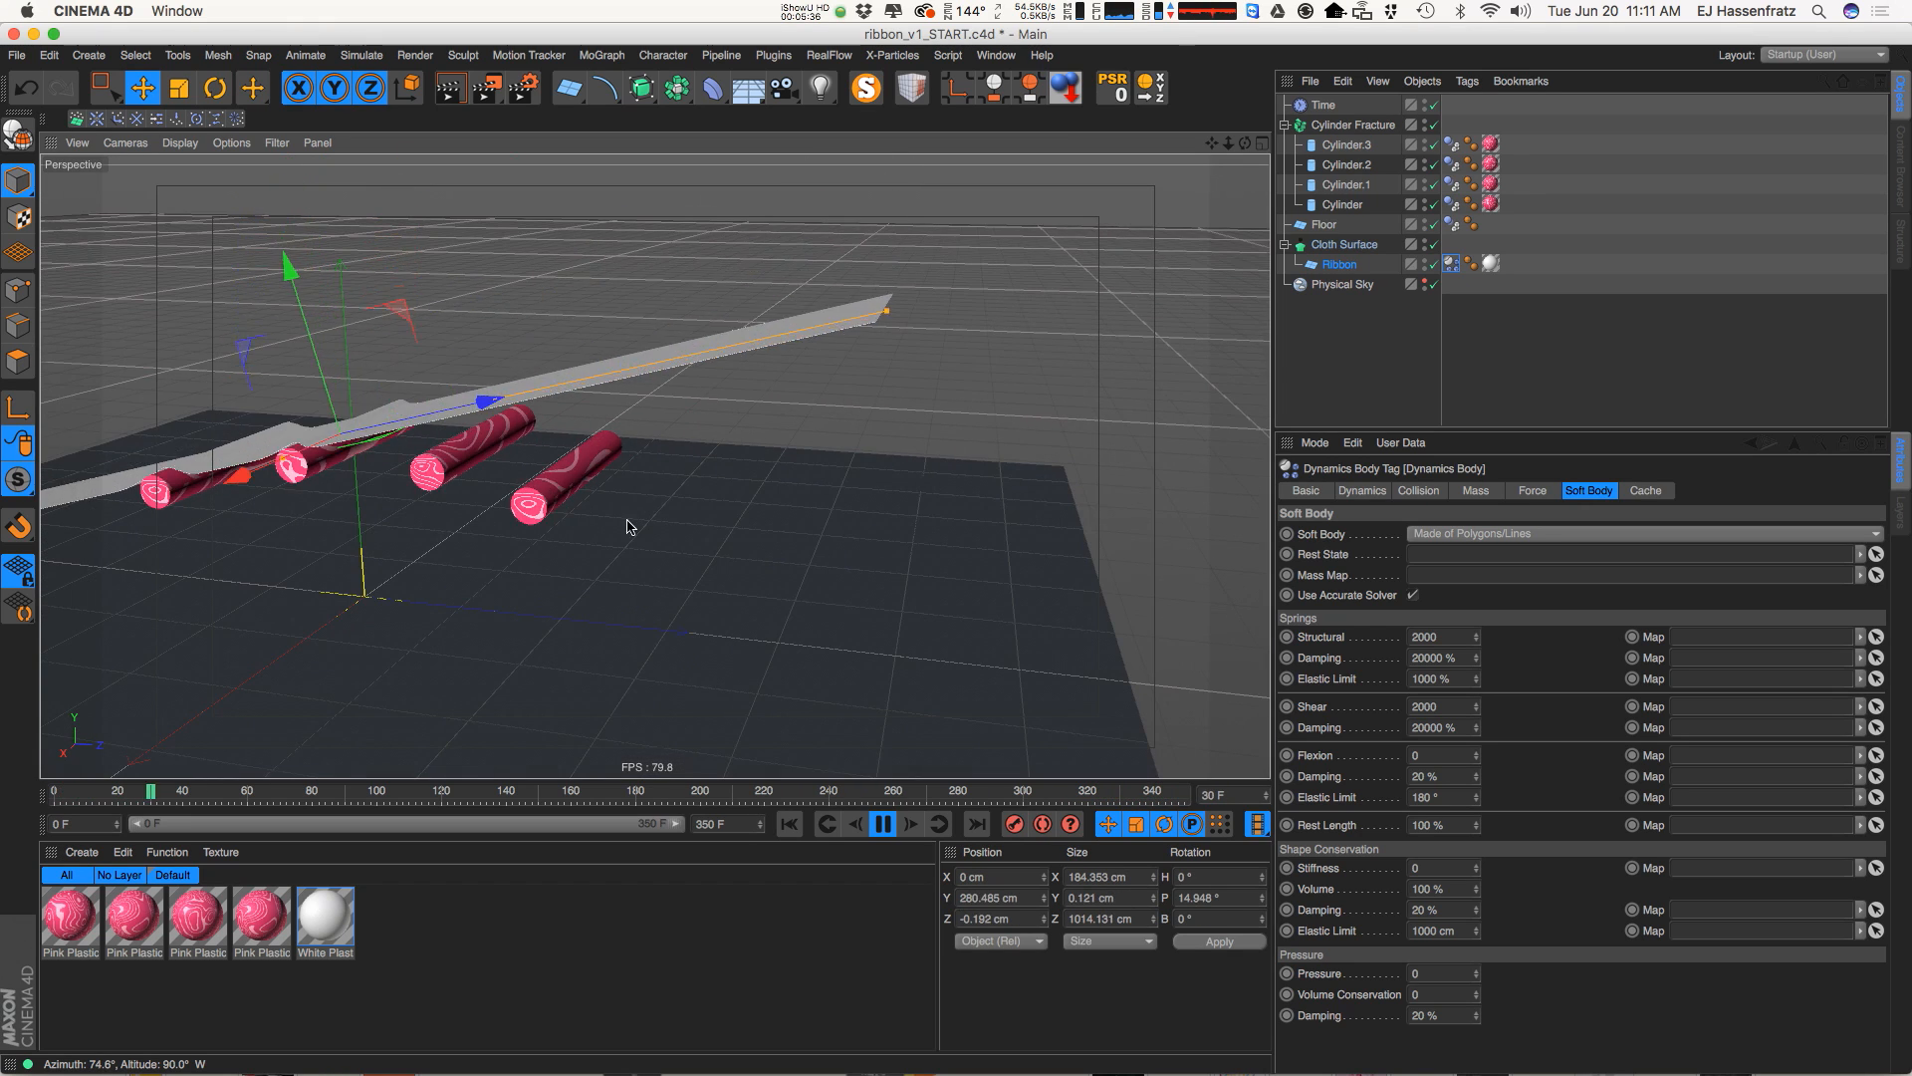
left_click_drag(843, 483, 814, 510, "alt")
left_click_drag(1458, 637, 1222, 636)
type("50")
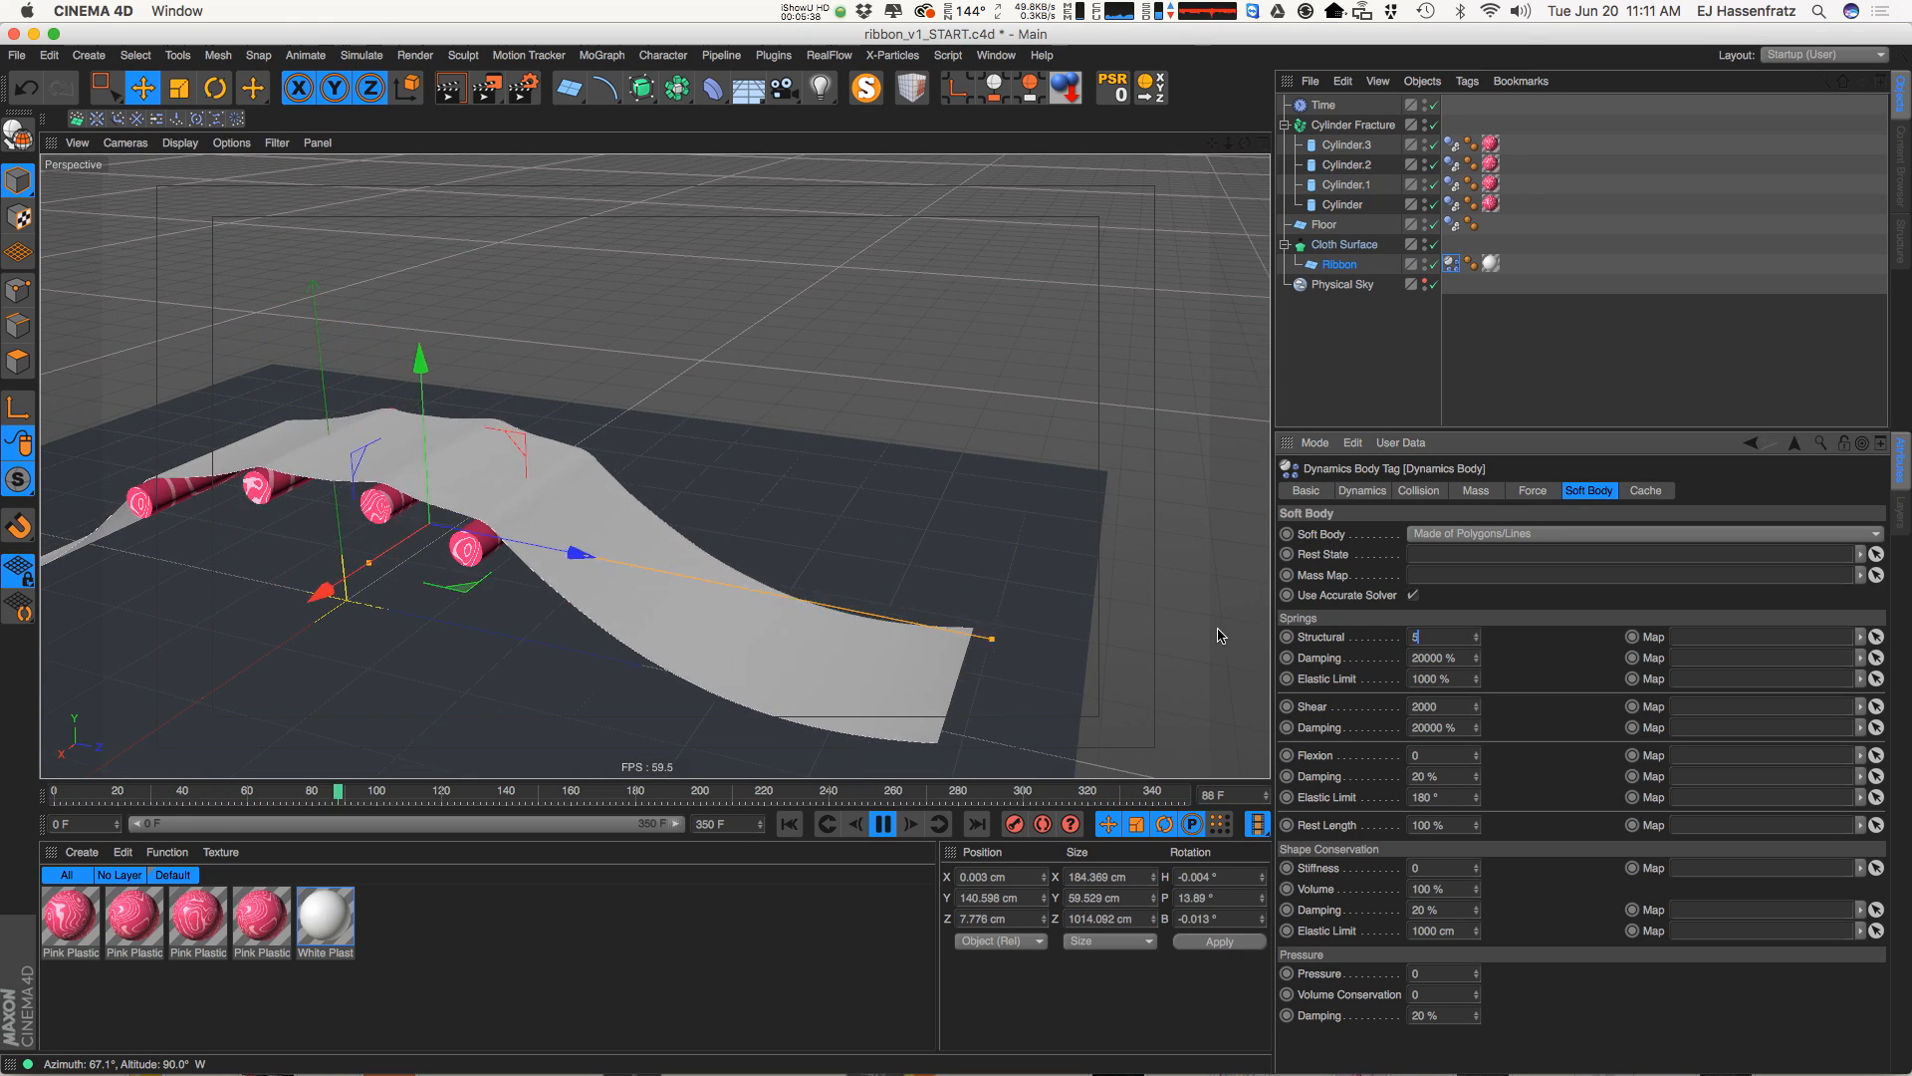
key("Tab")
key("Tab")
key("Tab")
type("25")
key("Return")
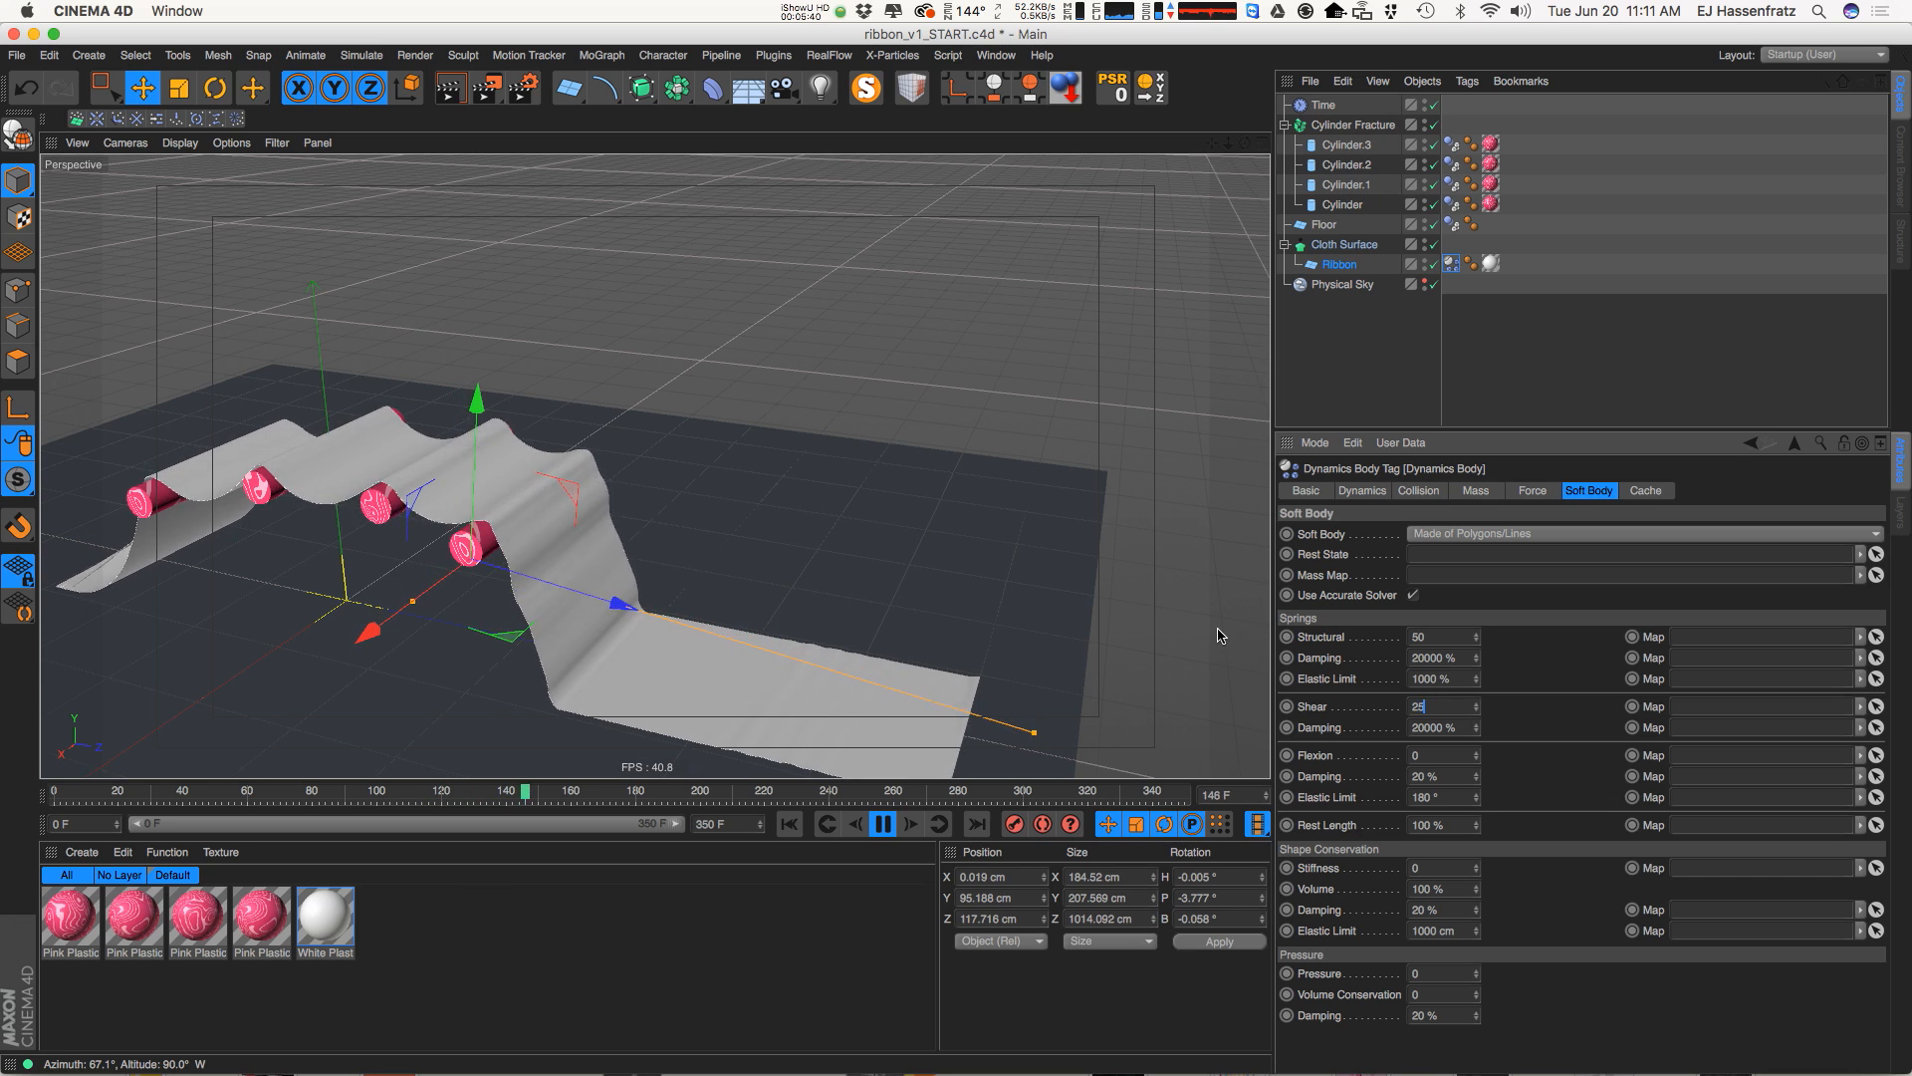
Replay the ribbon simulation from the first frame and examine its drape over the cylinders from several angles
left_click(791, 825)
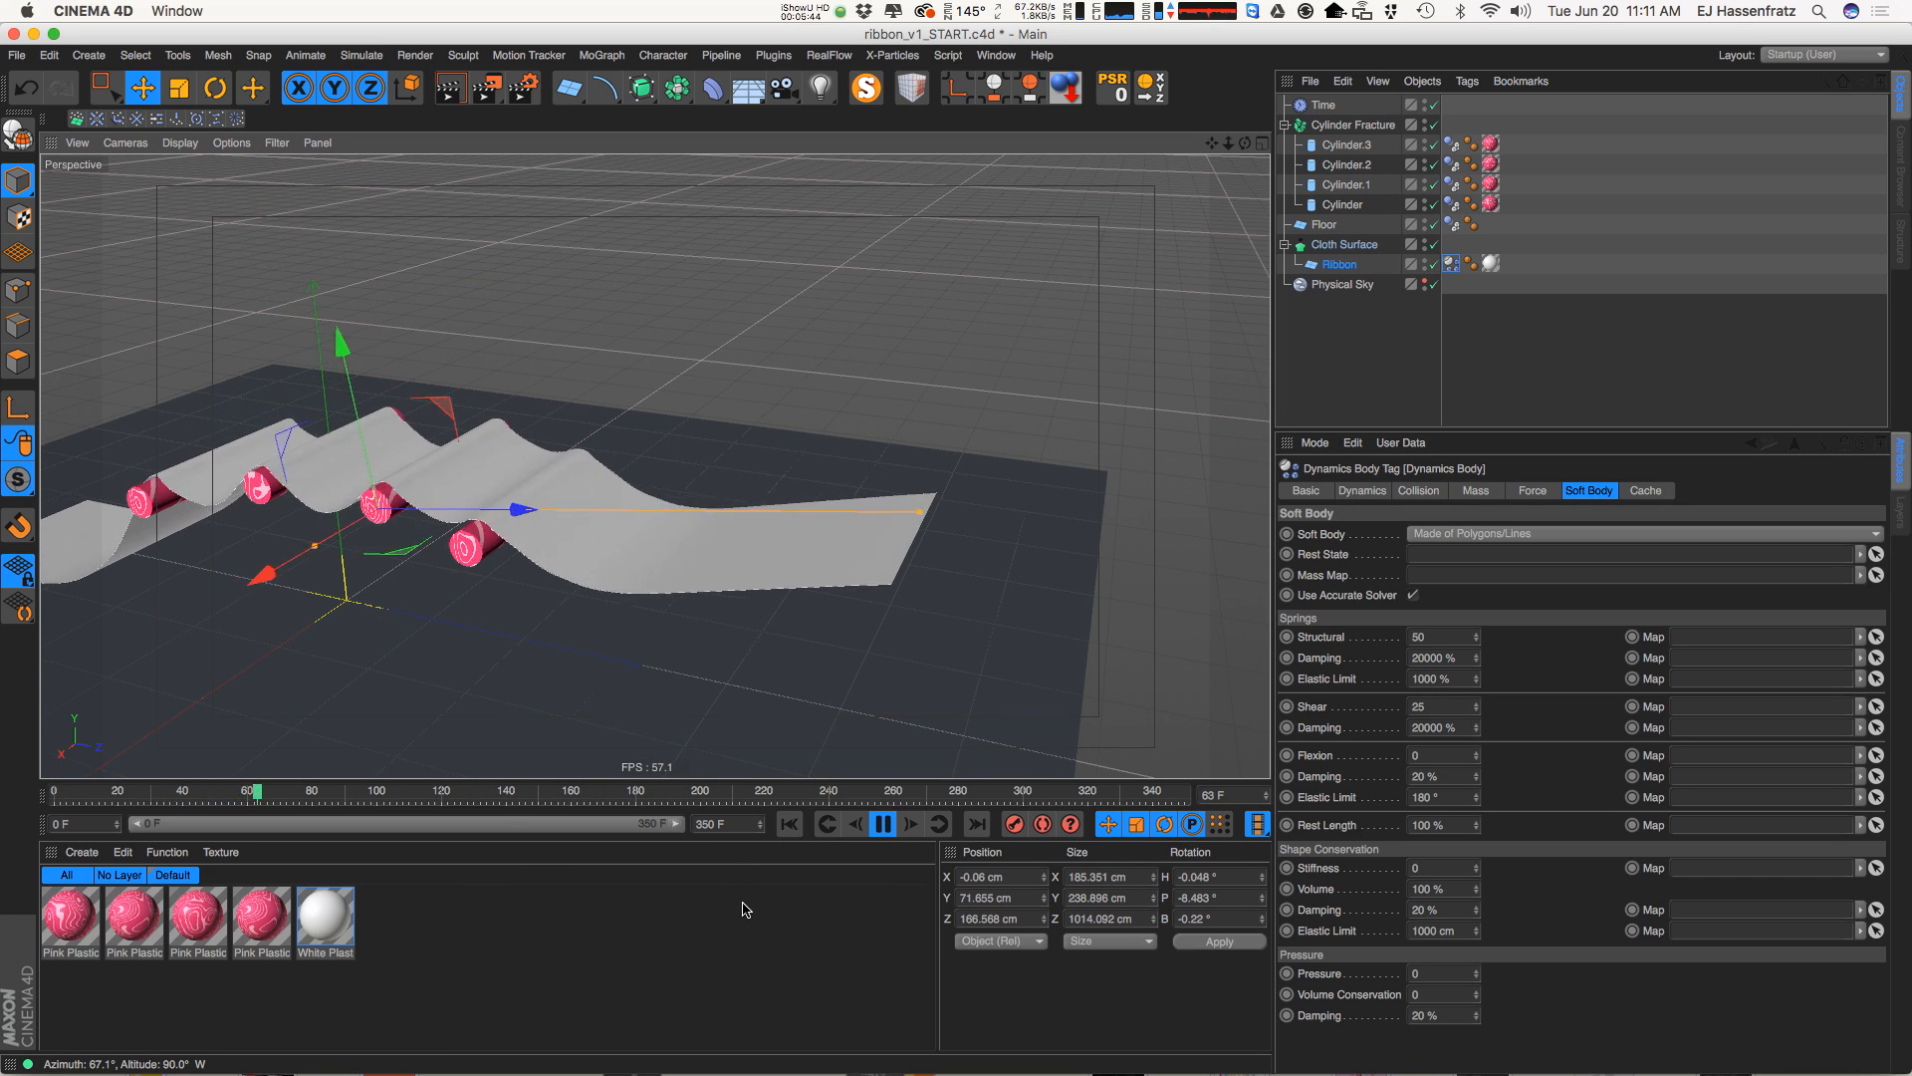
left_click_drag(726, 633, 825, 525, "alt")
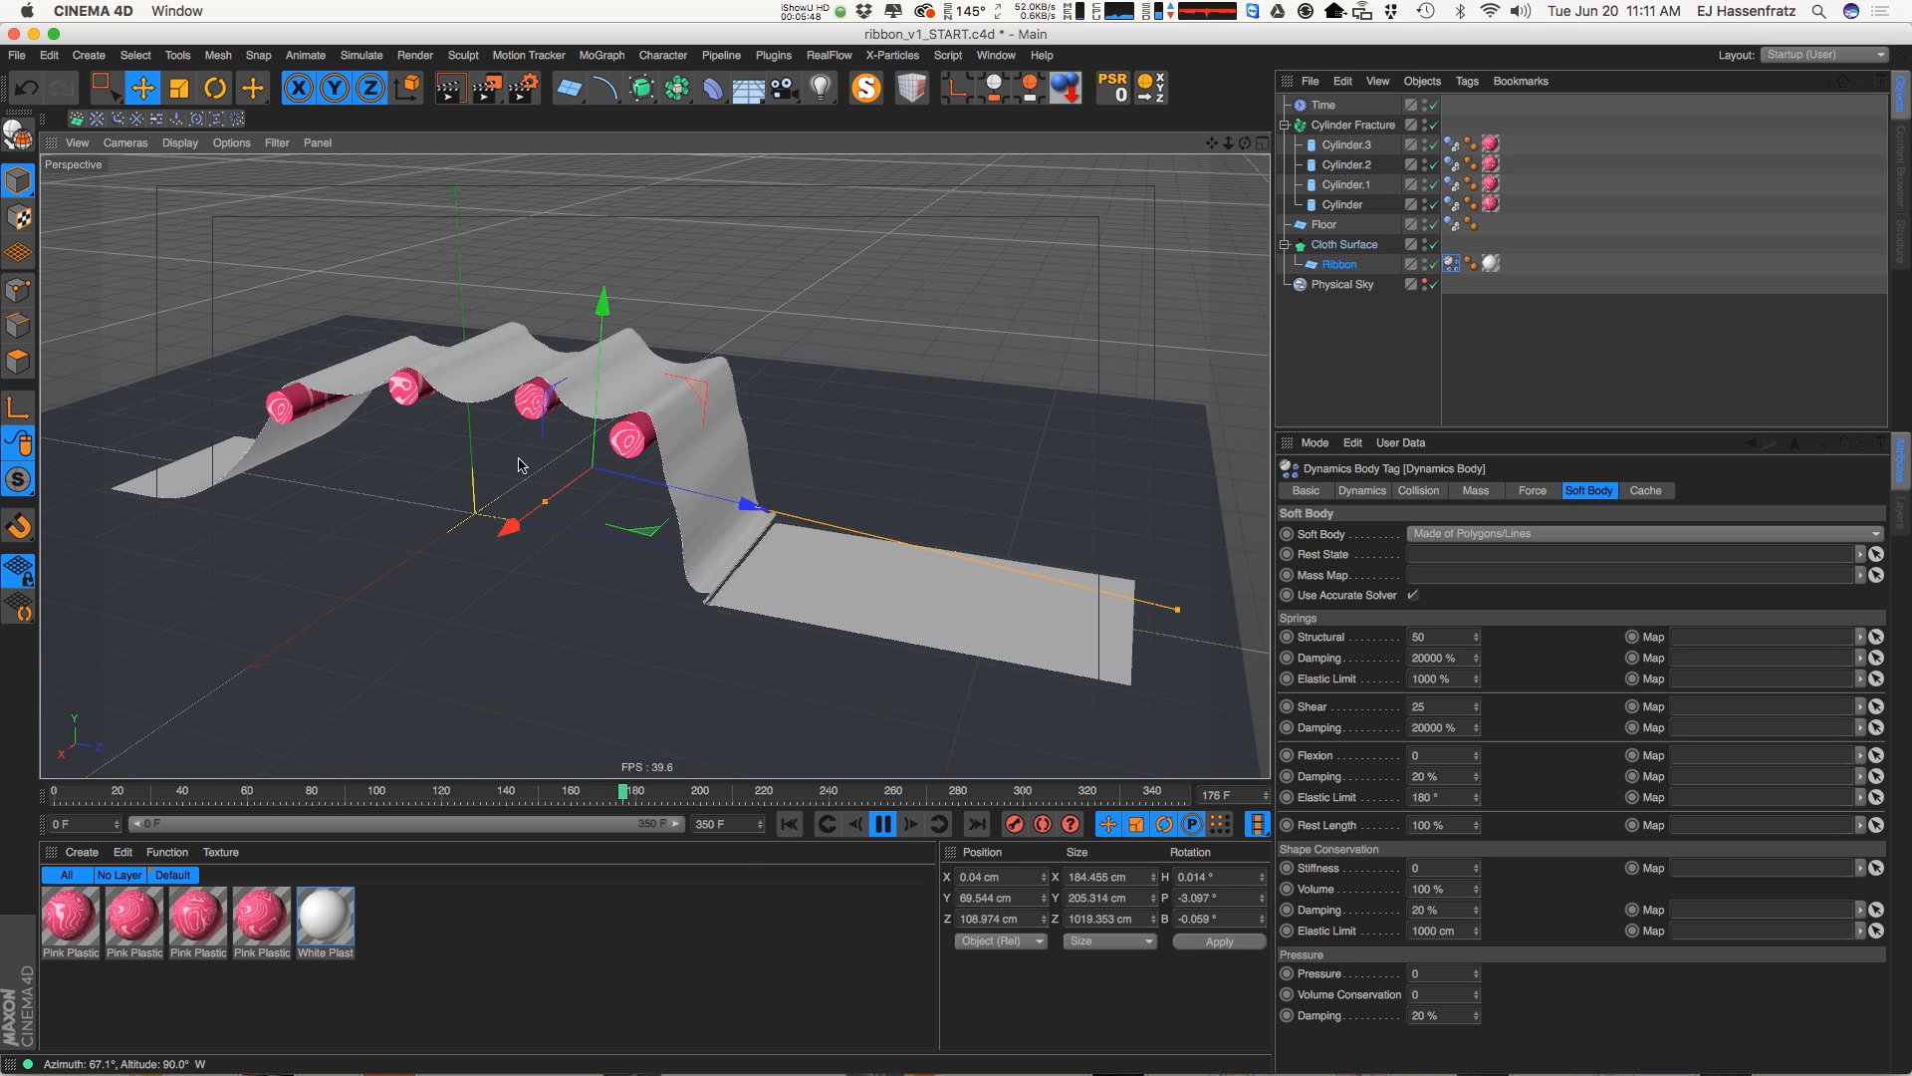
left_click_drag(582, 449, 712, 443, "alt")
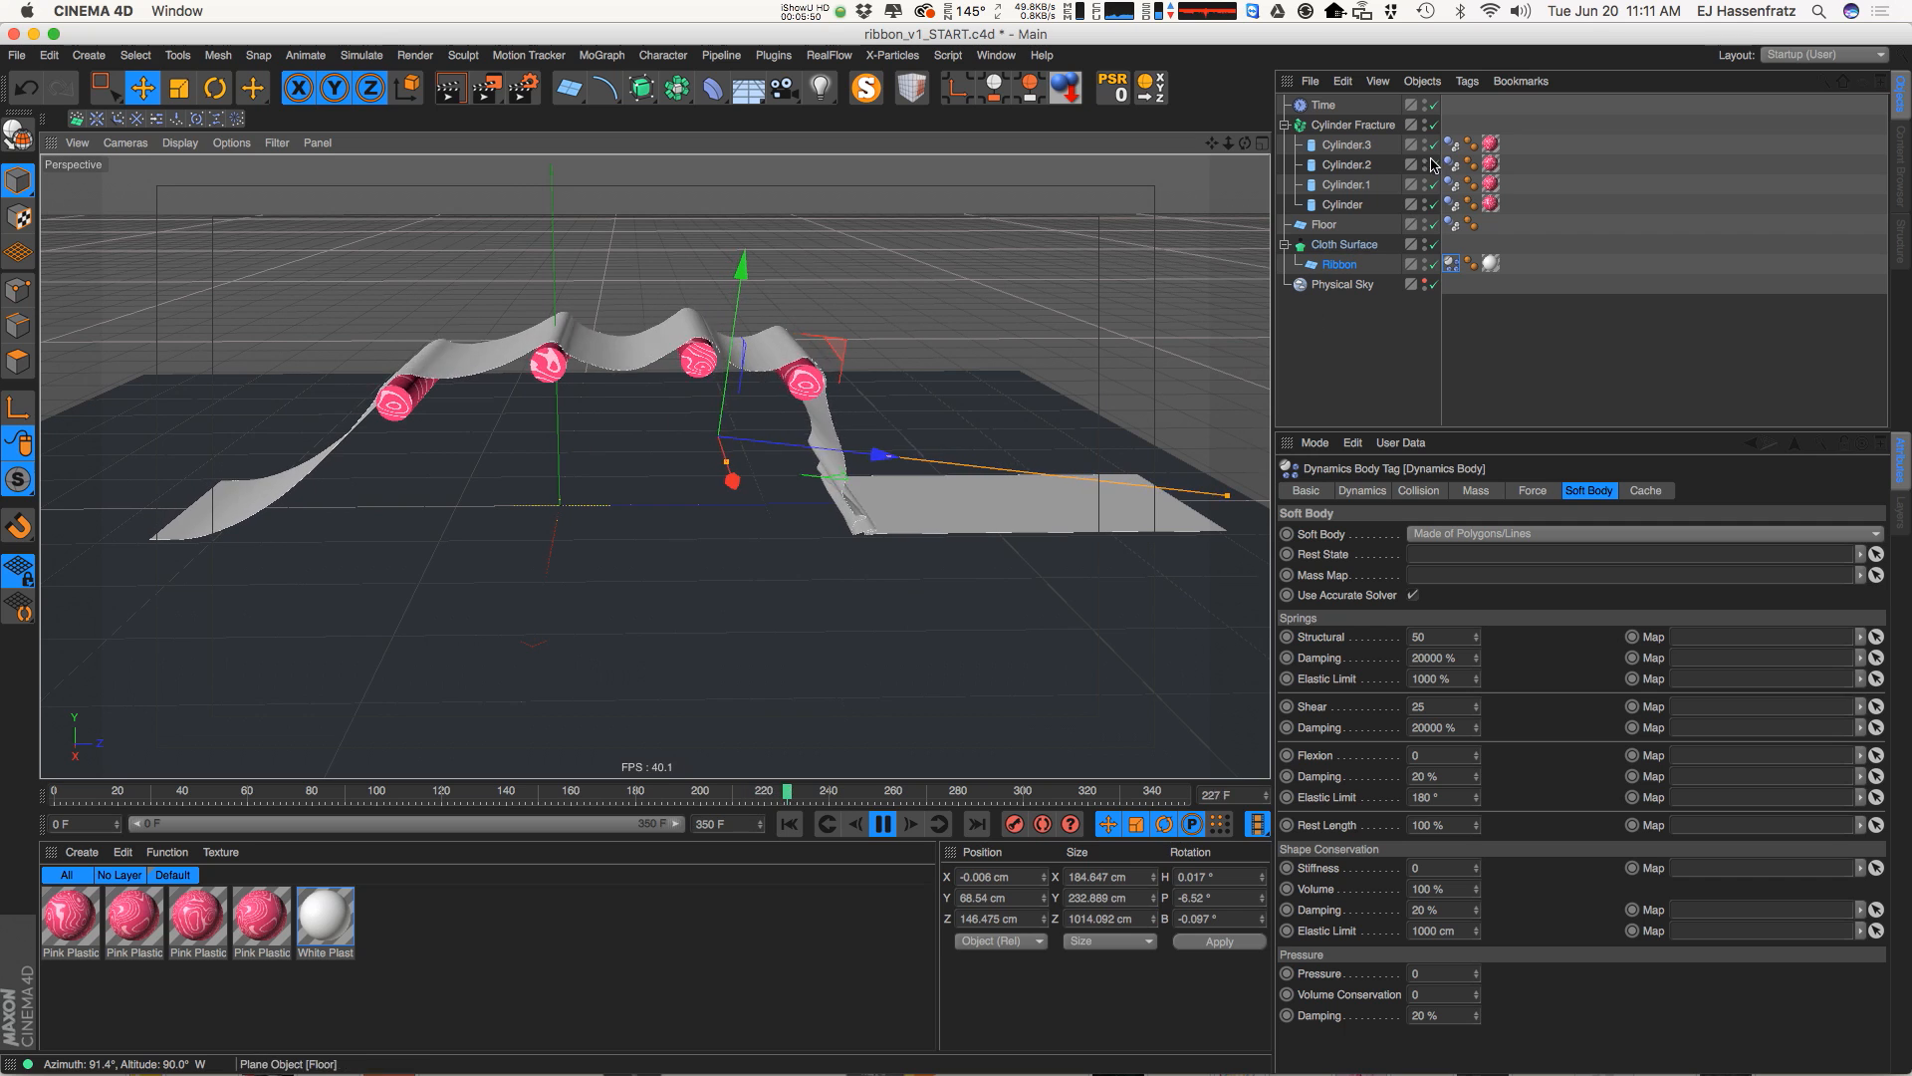
Review the Collision settings of all Dynamics Body tags together, then pause the simulation and select the Ribbon
left_click_drag(1444, 288, 1423, 362)
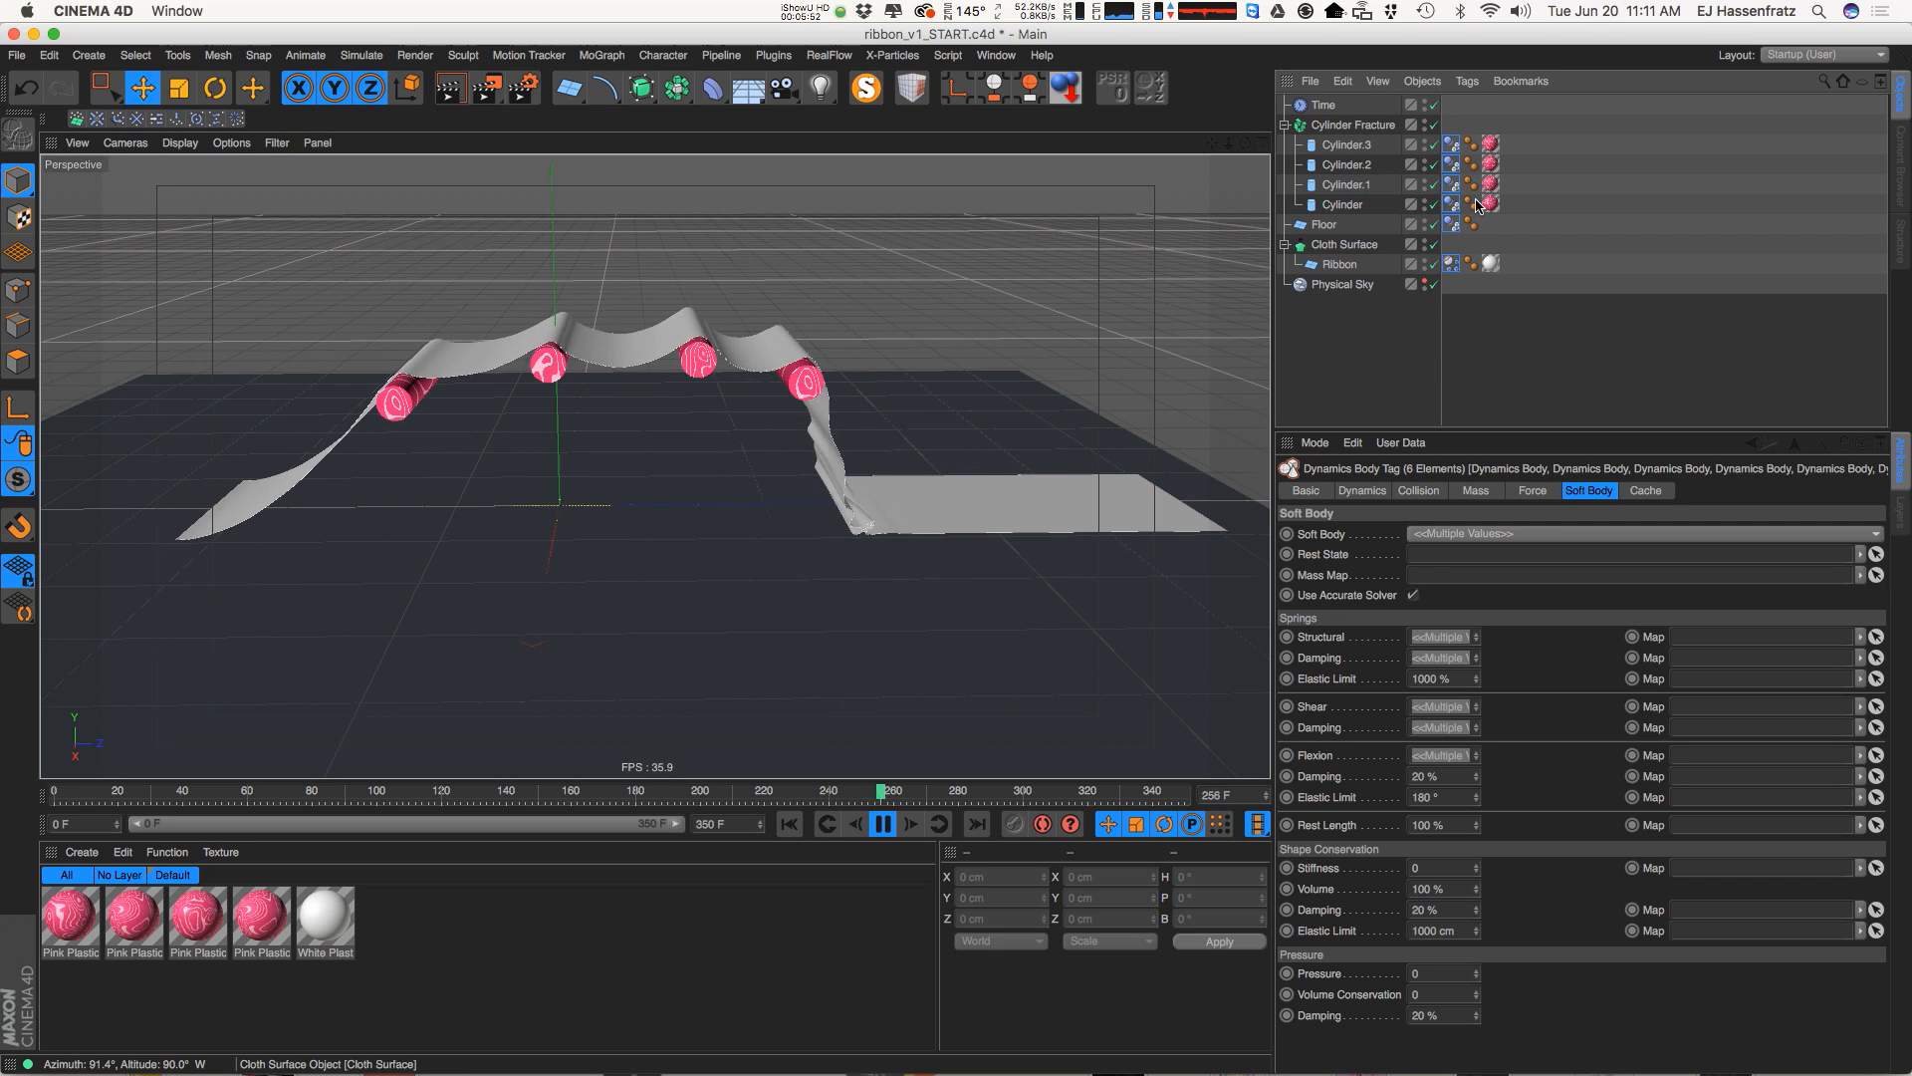
left_click(1418, 490)
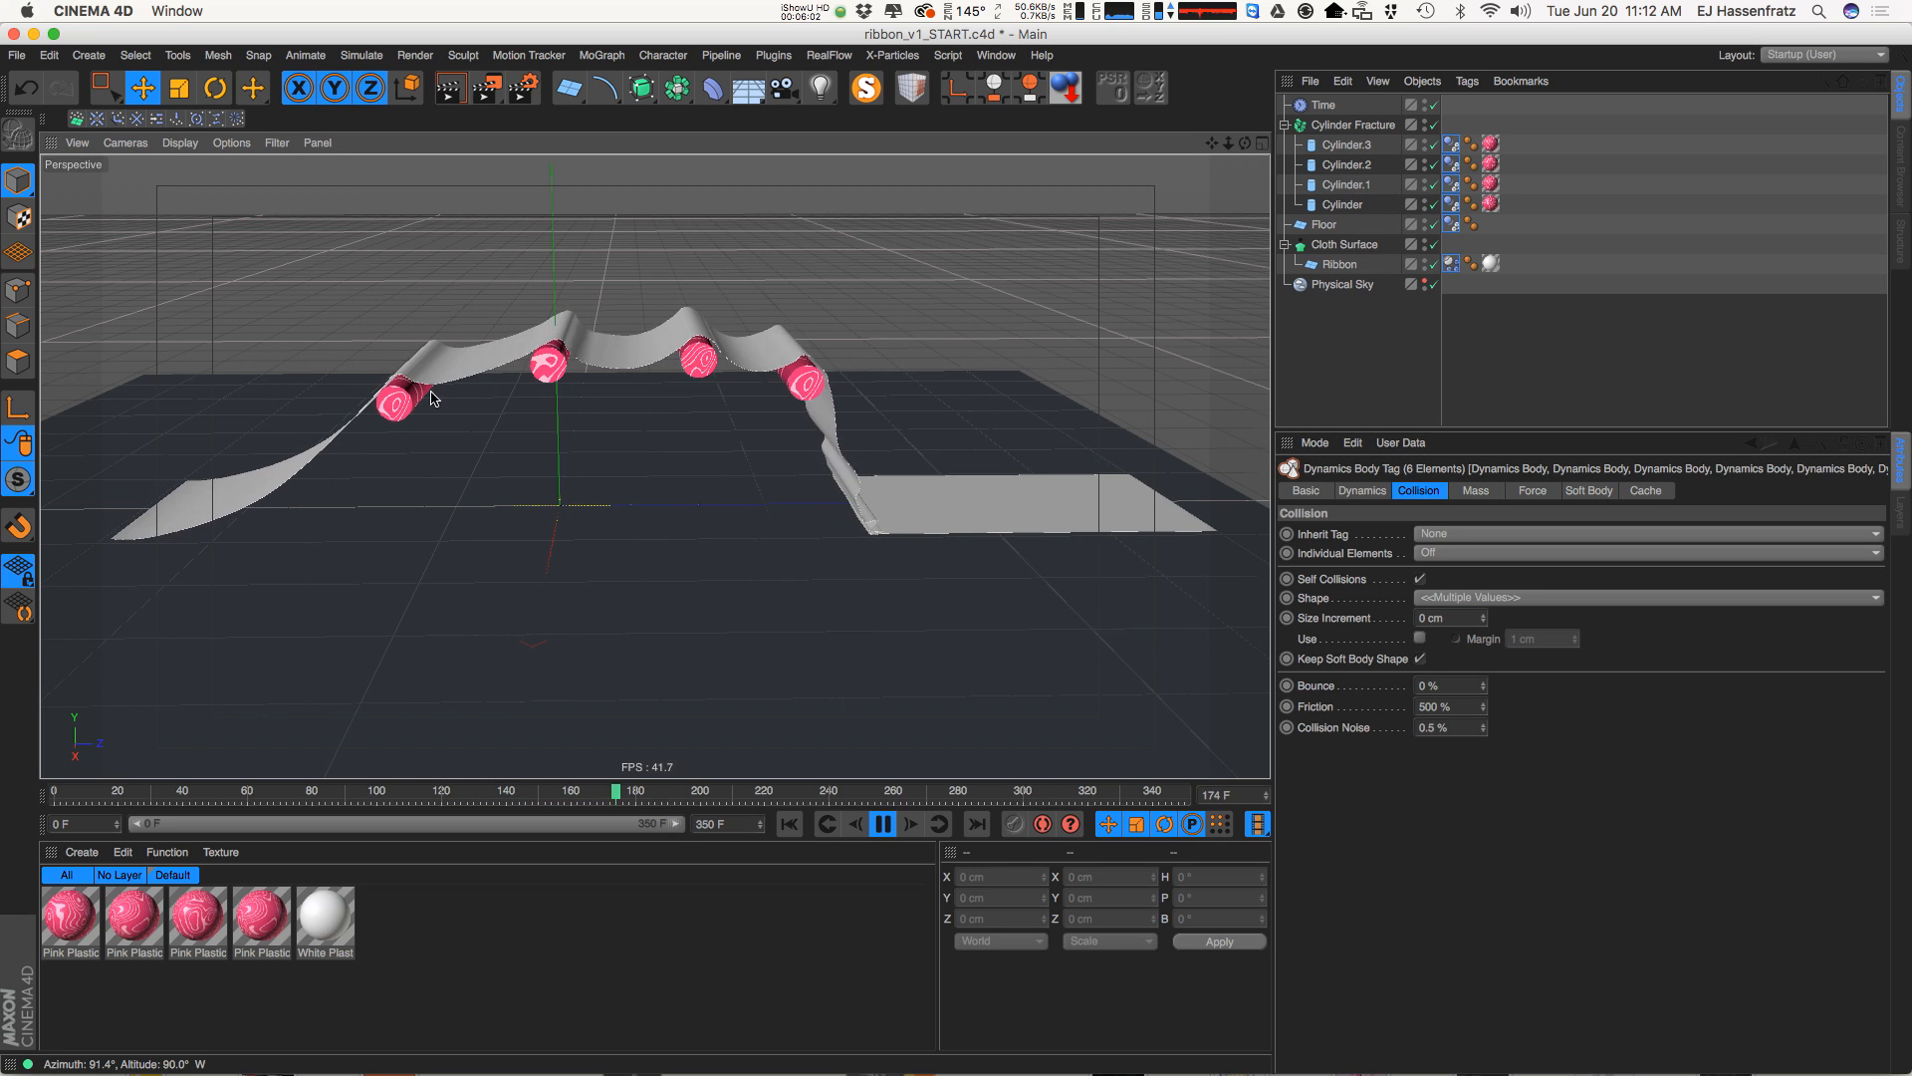
mouse_move(432, 398)
left_mouse_down("alt")
mouse_move(619, 385)
mouse_move(516, 448)
left_mouse_up("alt")
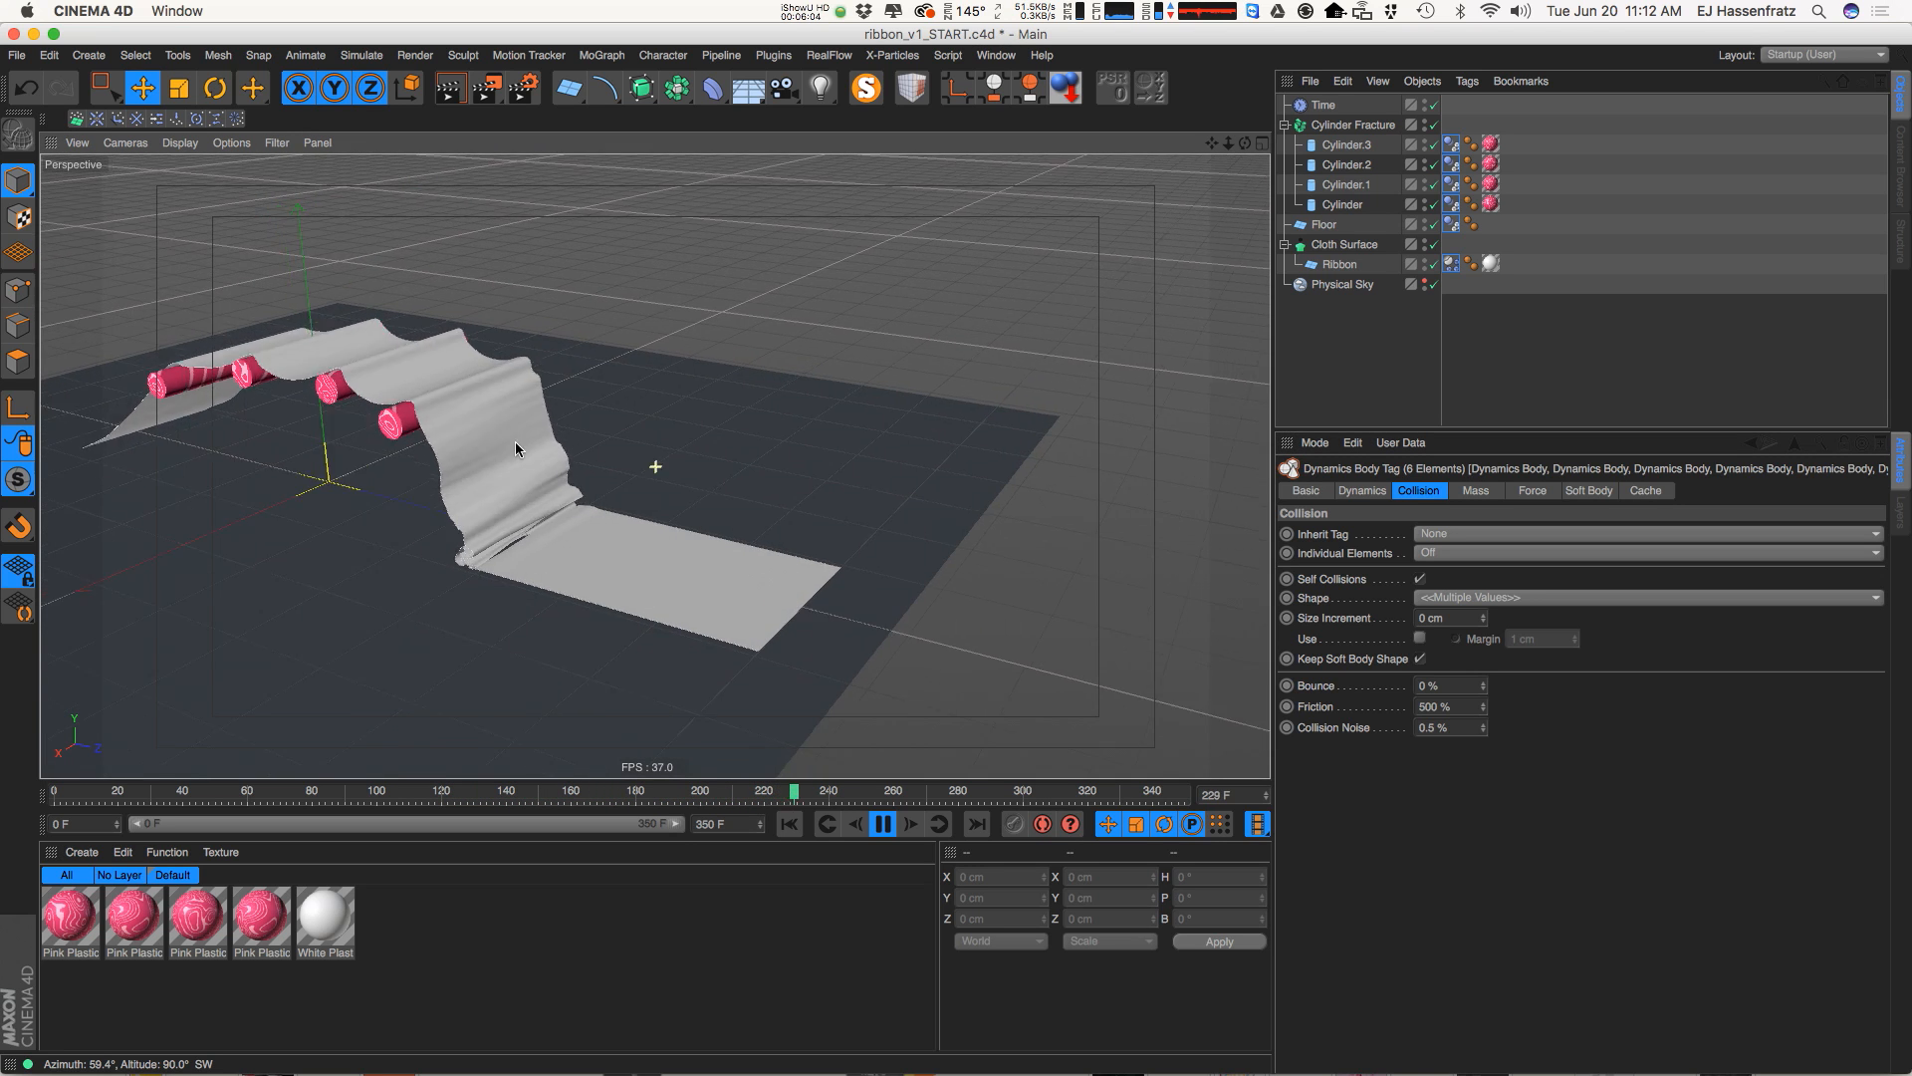
middle_click_drag(515, 448, 611, 465, "alt")
key("F8")
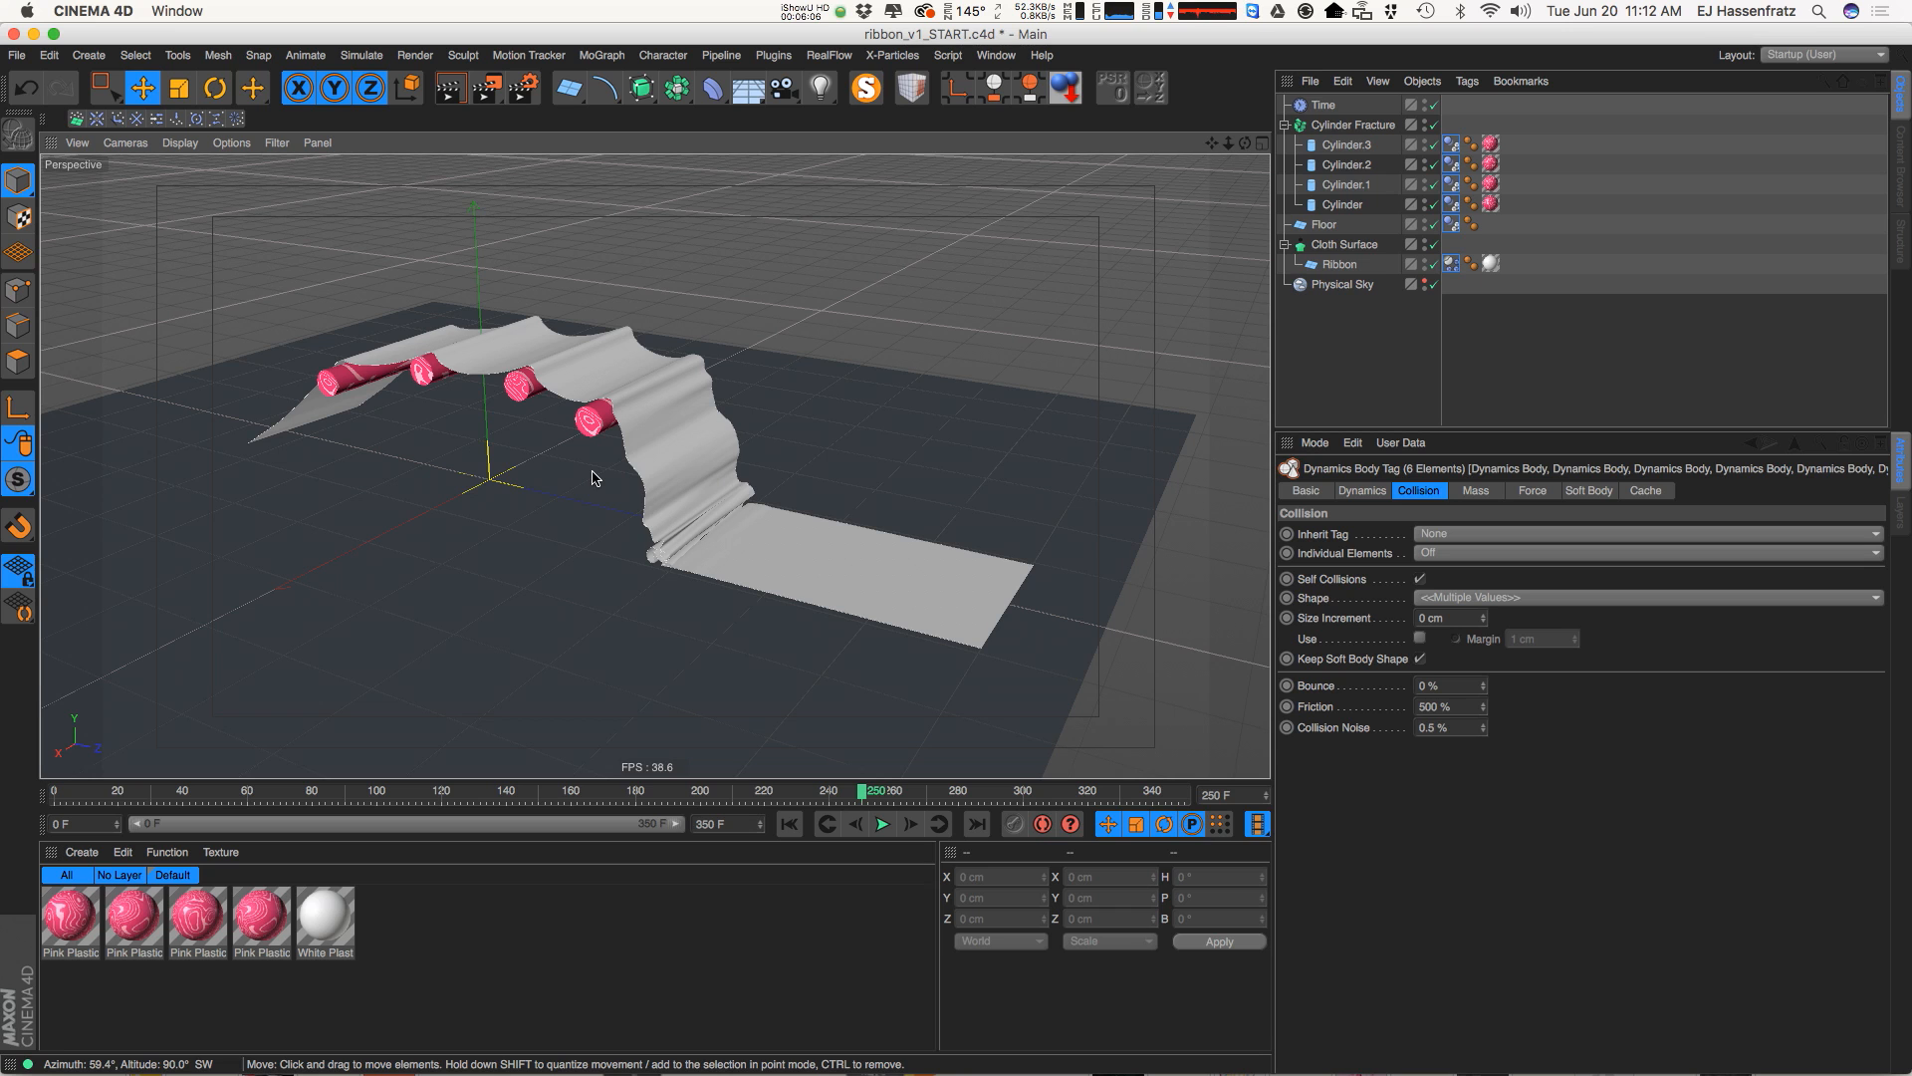
left_click(1339, 265)
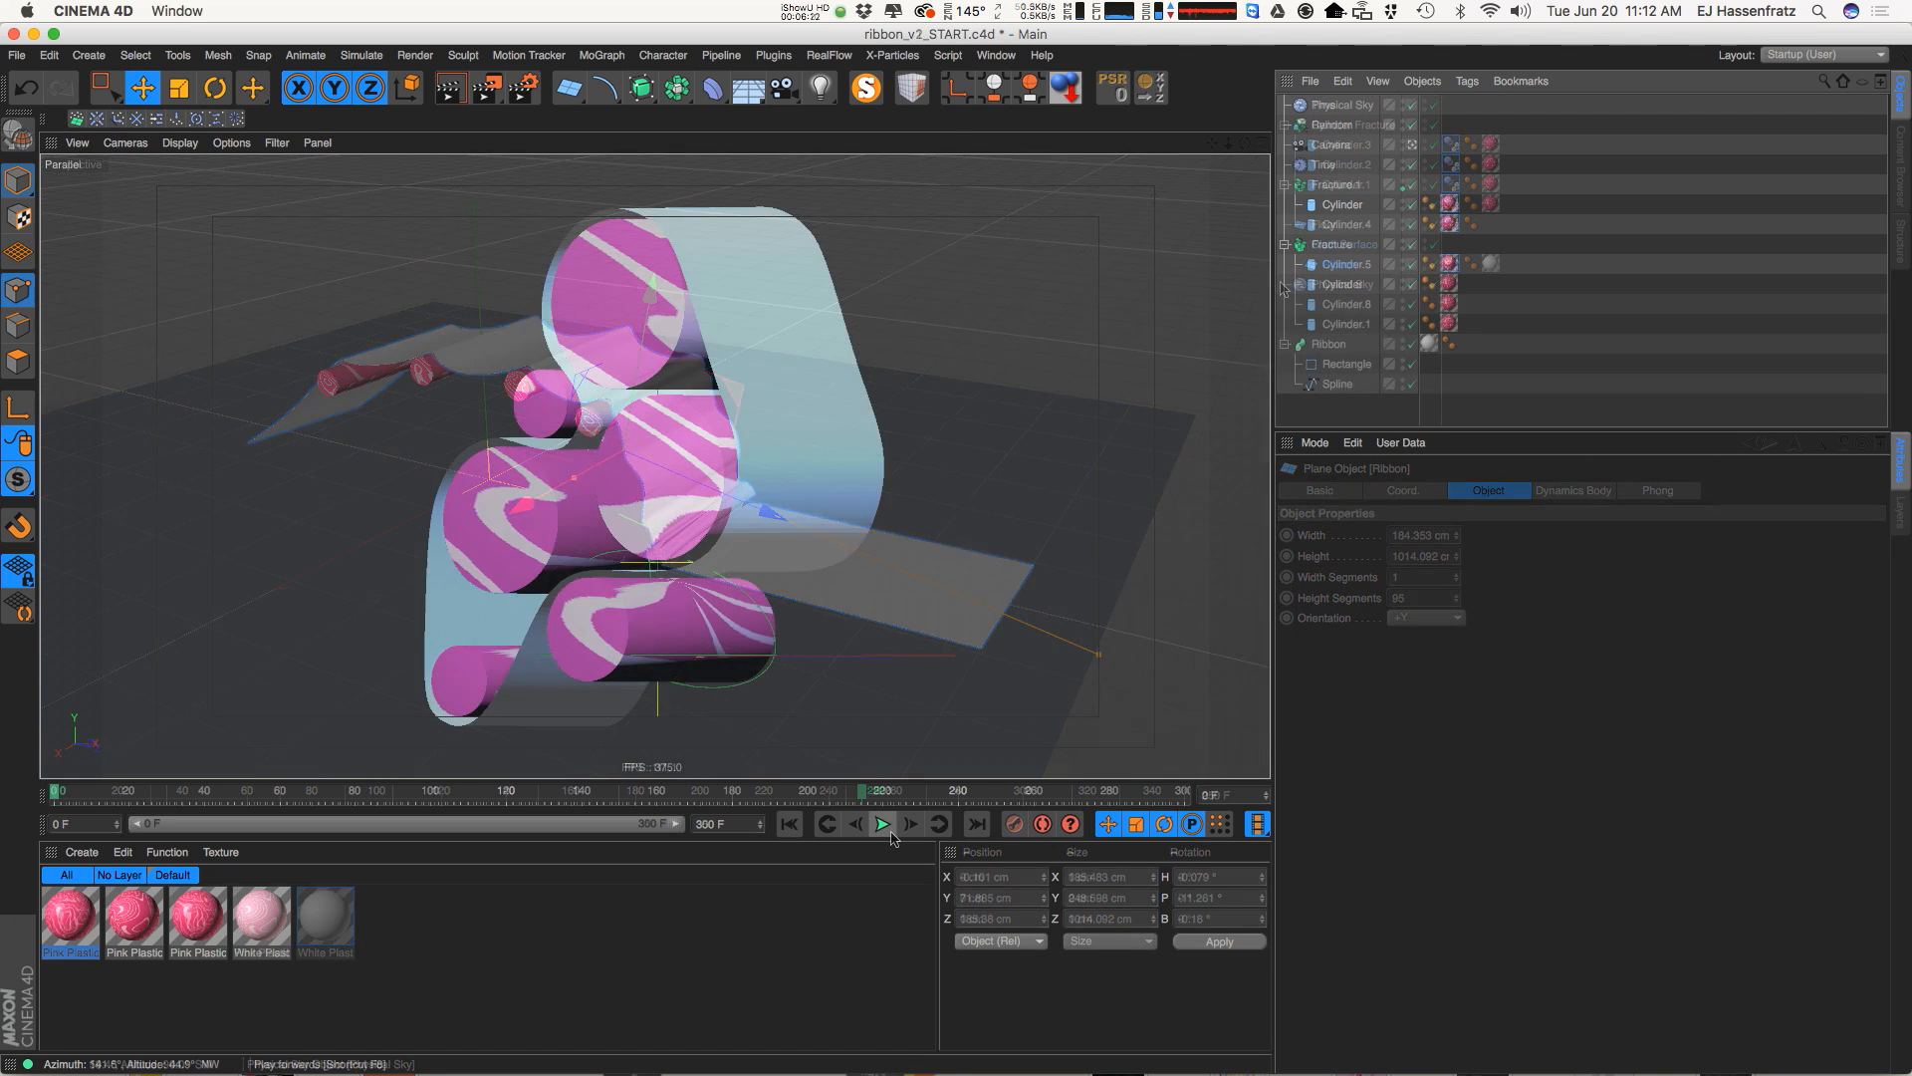
Play the ribbon_v2_START scene's animation briefly and return to the first frame
left_click(882, 825)
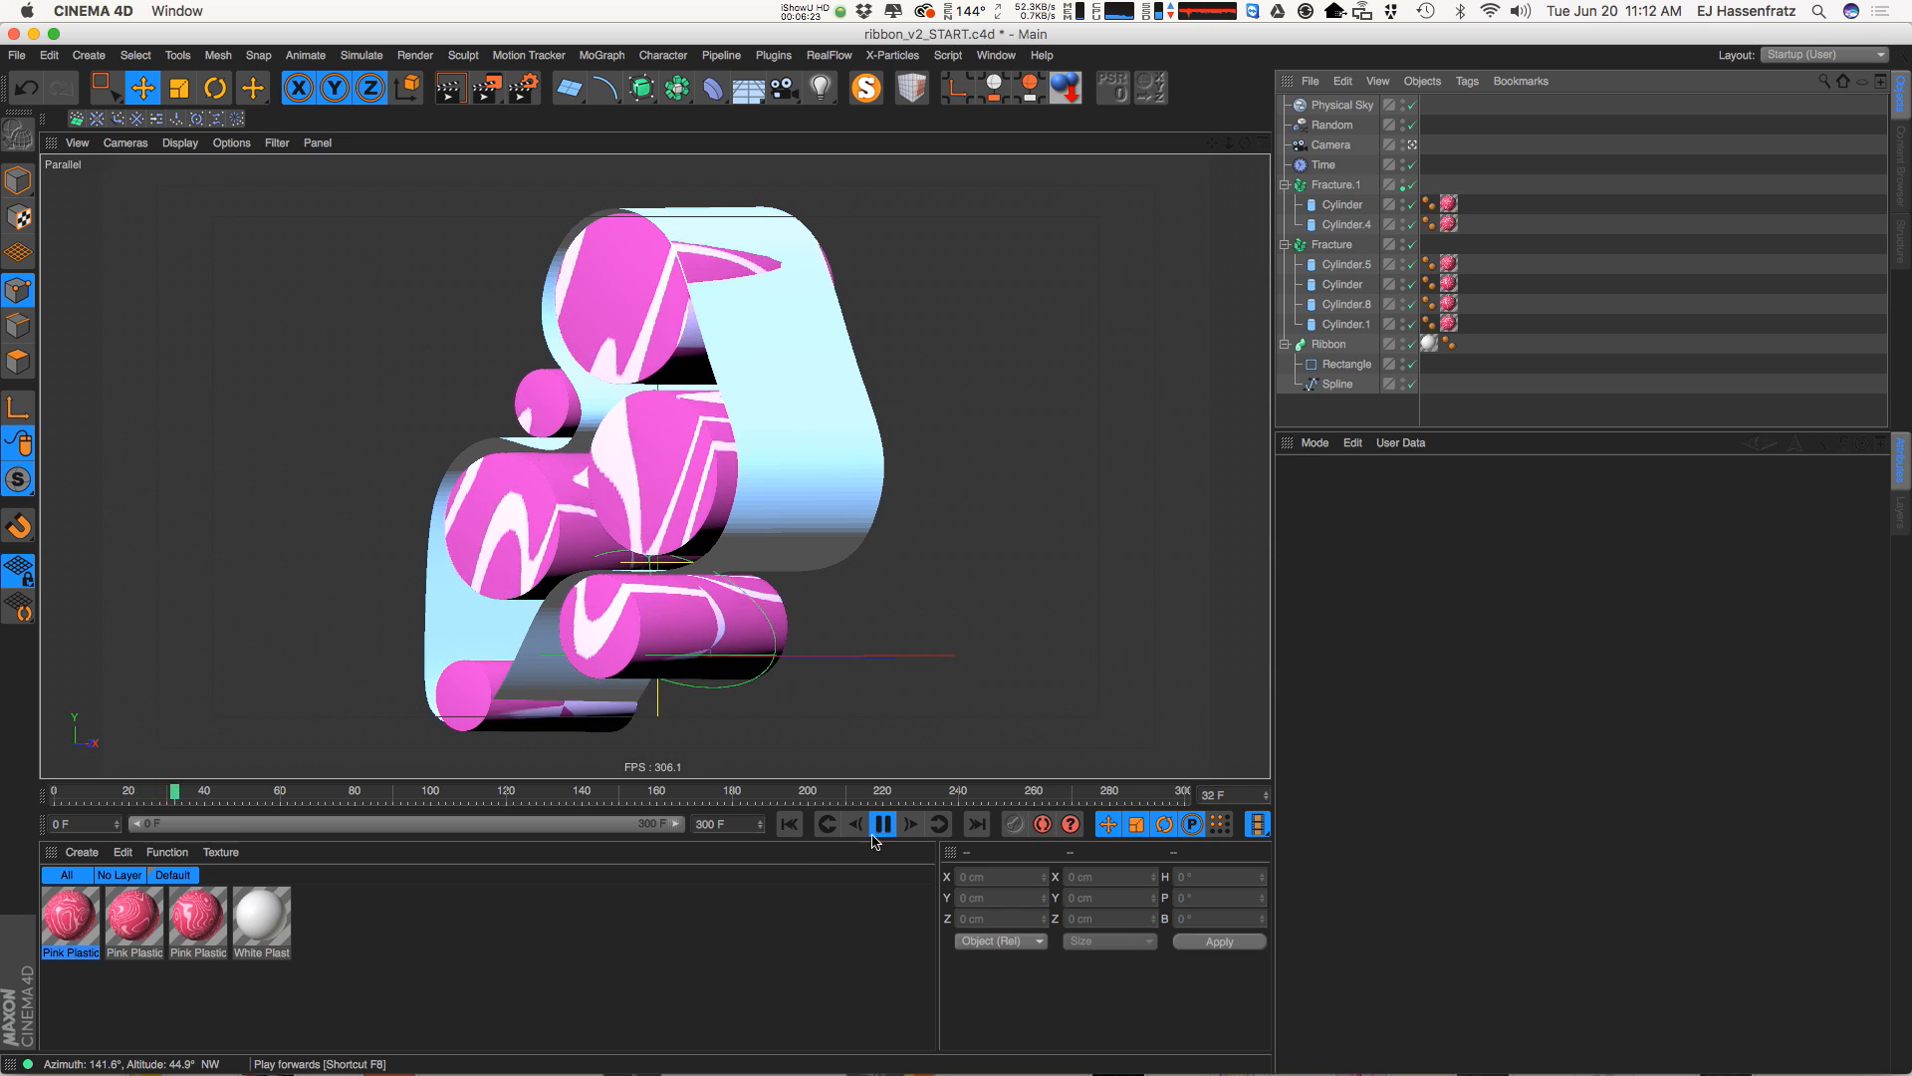
left_click(883, 825)
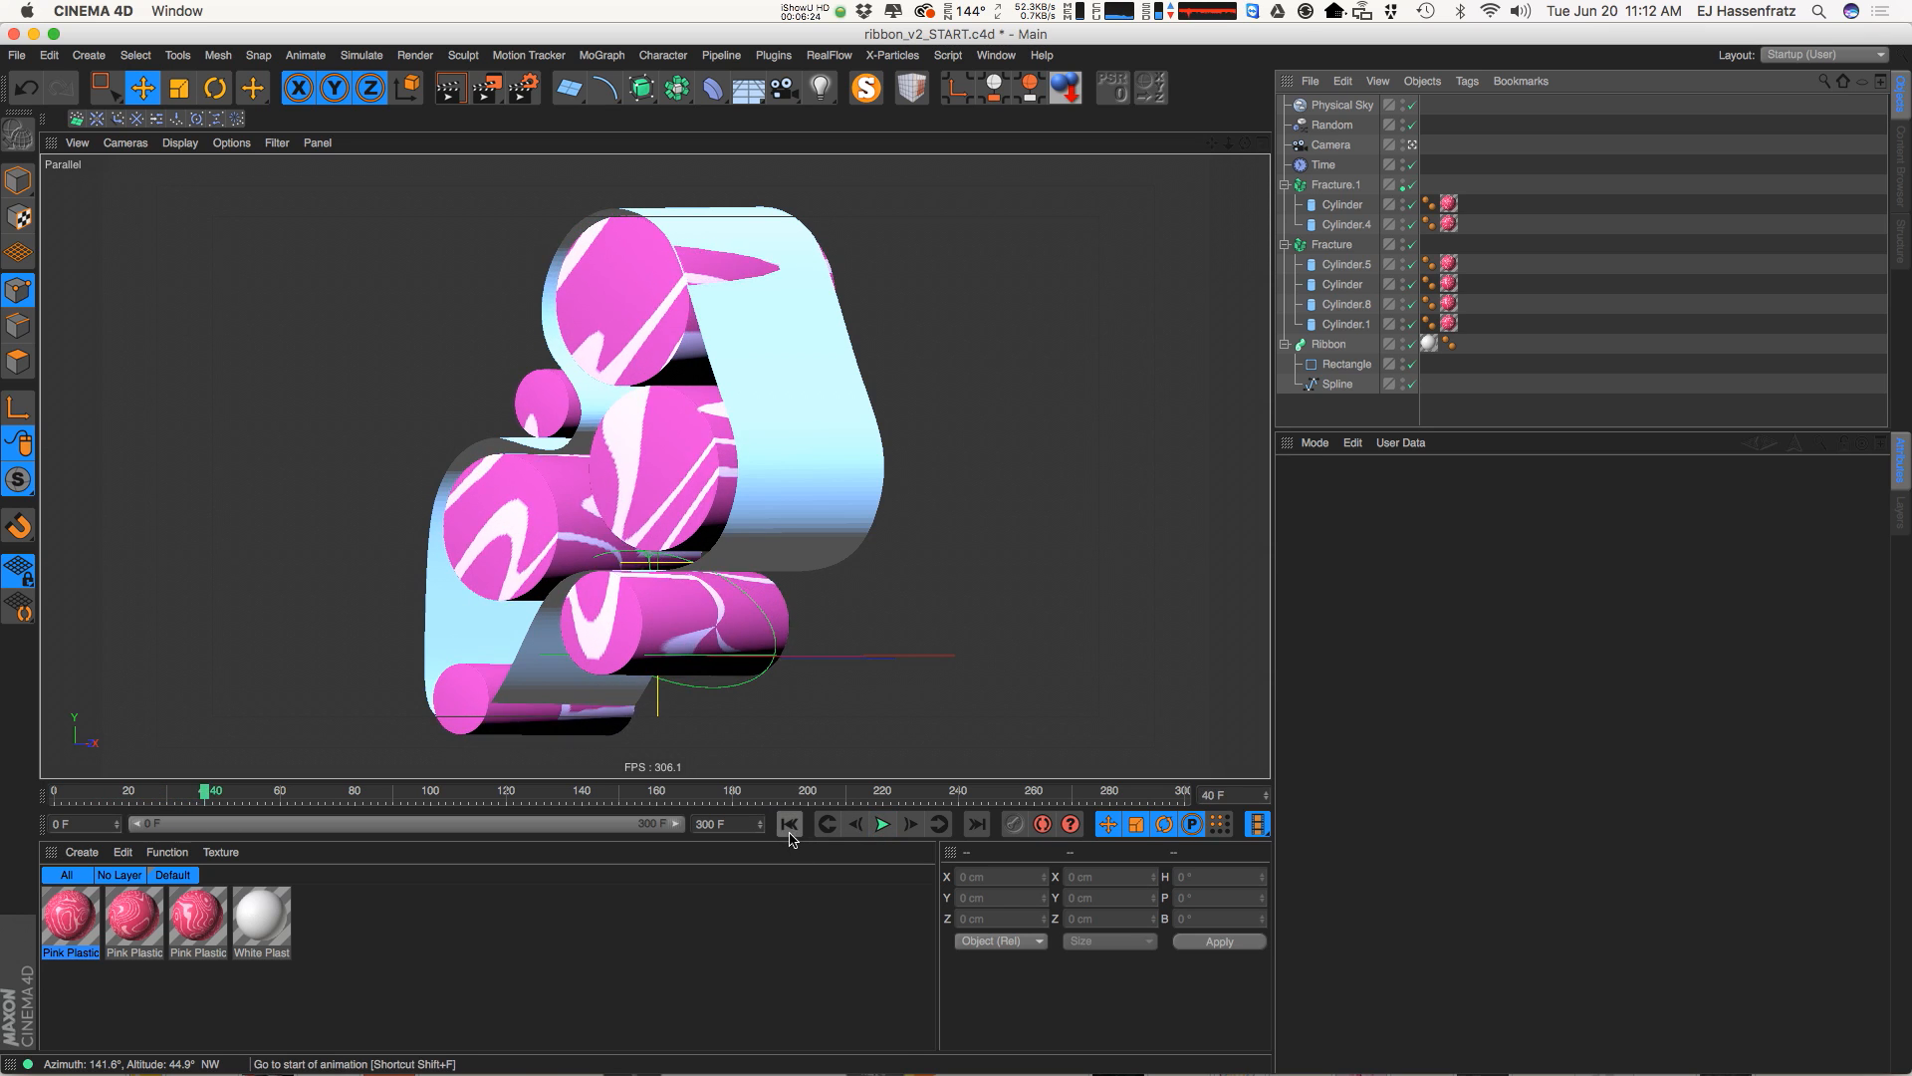
left_click(789, 825)
left_click_drag(613, 446, 726, 463, "alt")
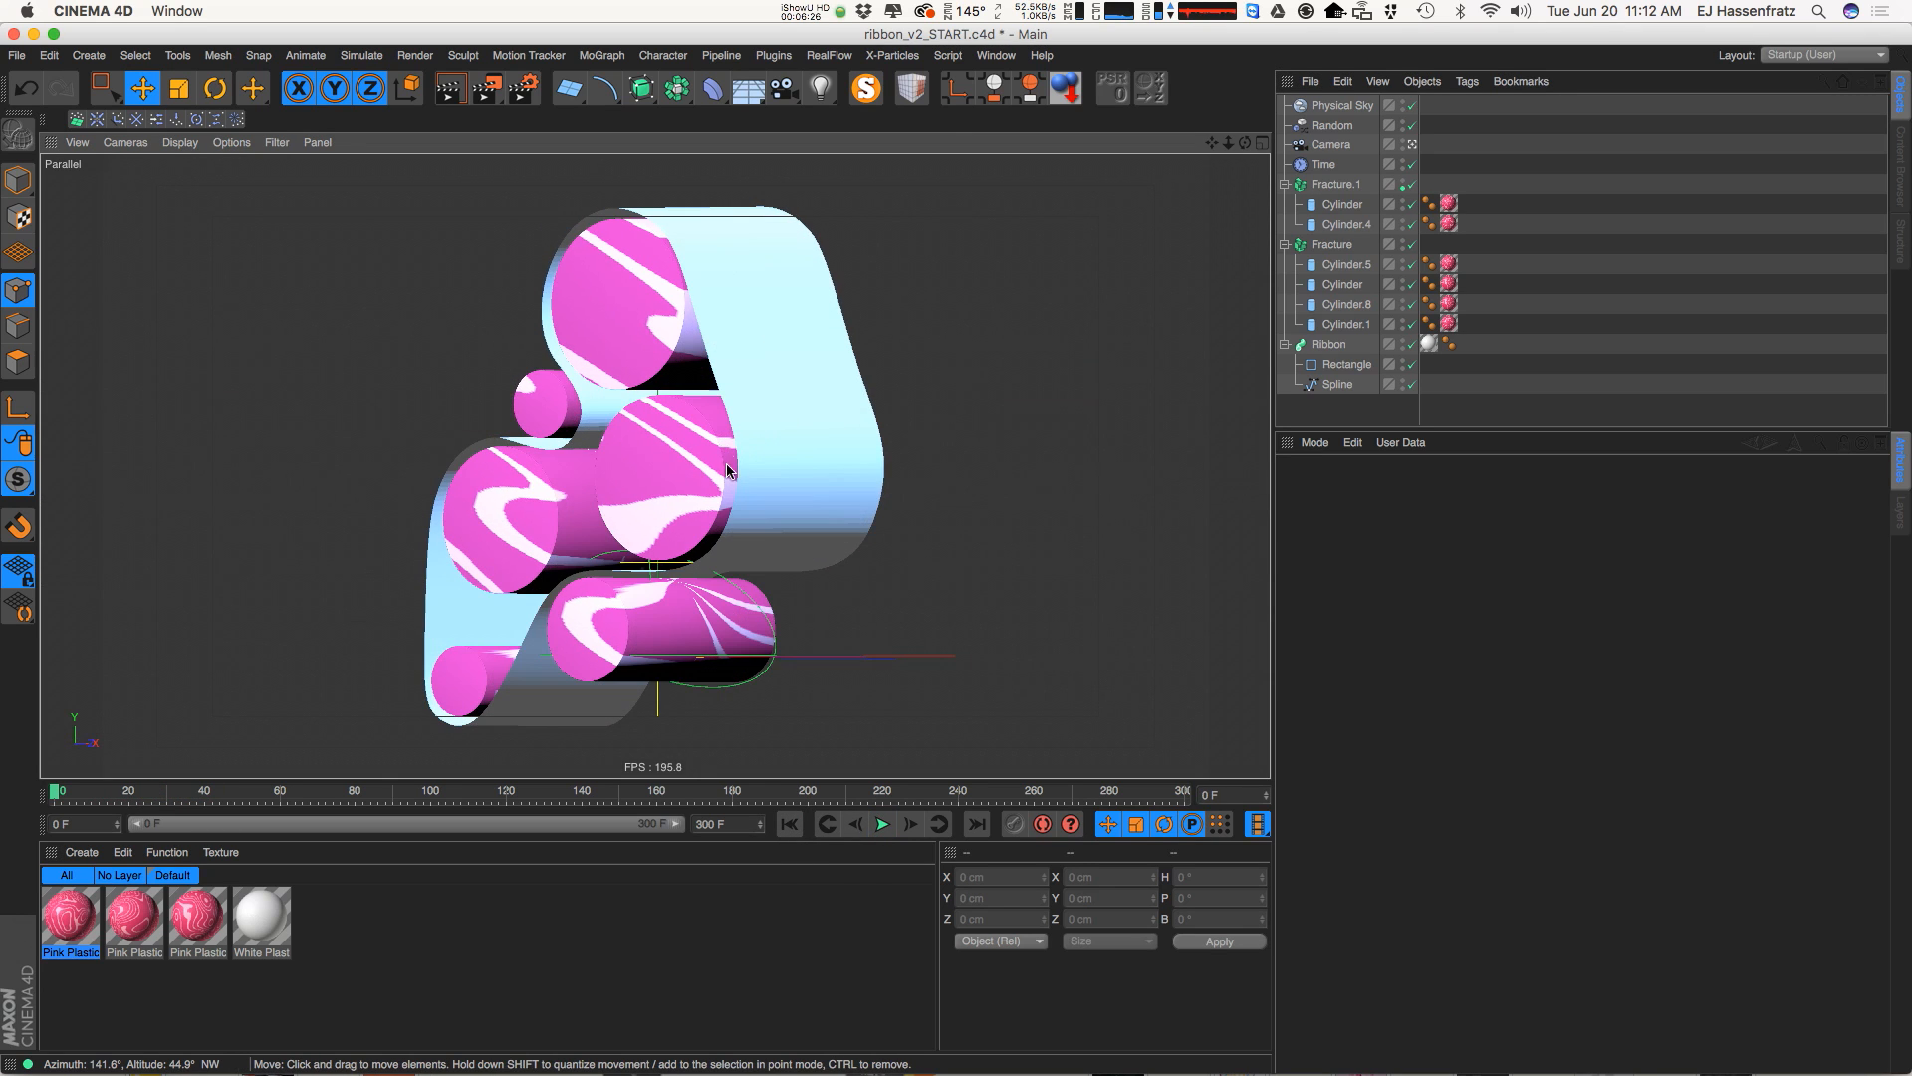
Inspect the Ribbon sweep's object settings along with those of its path spline and its Rectangle profile
left_click(791, 448)
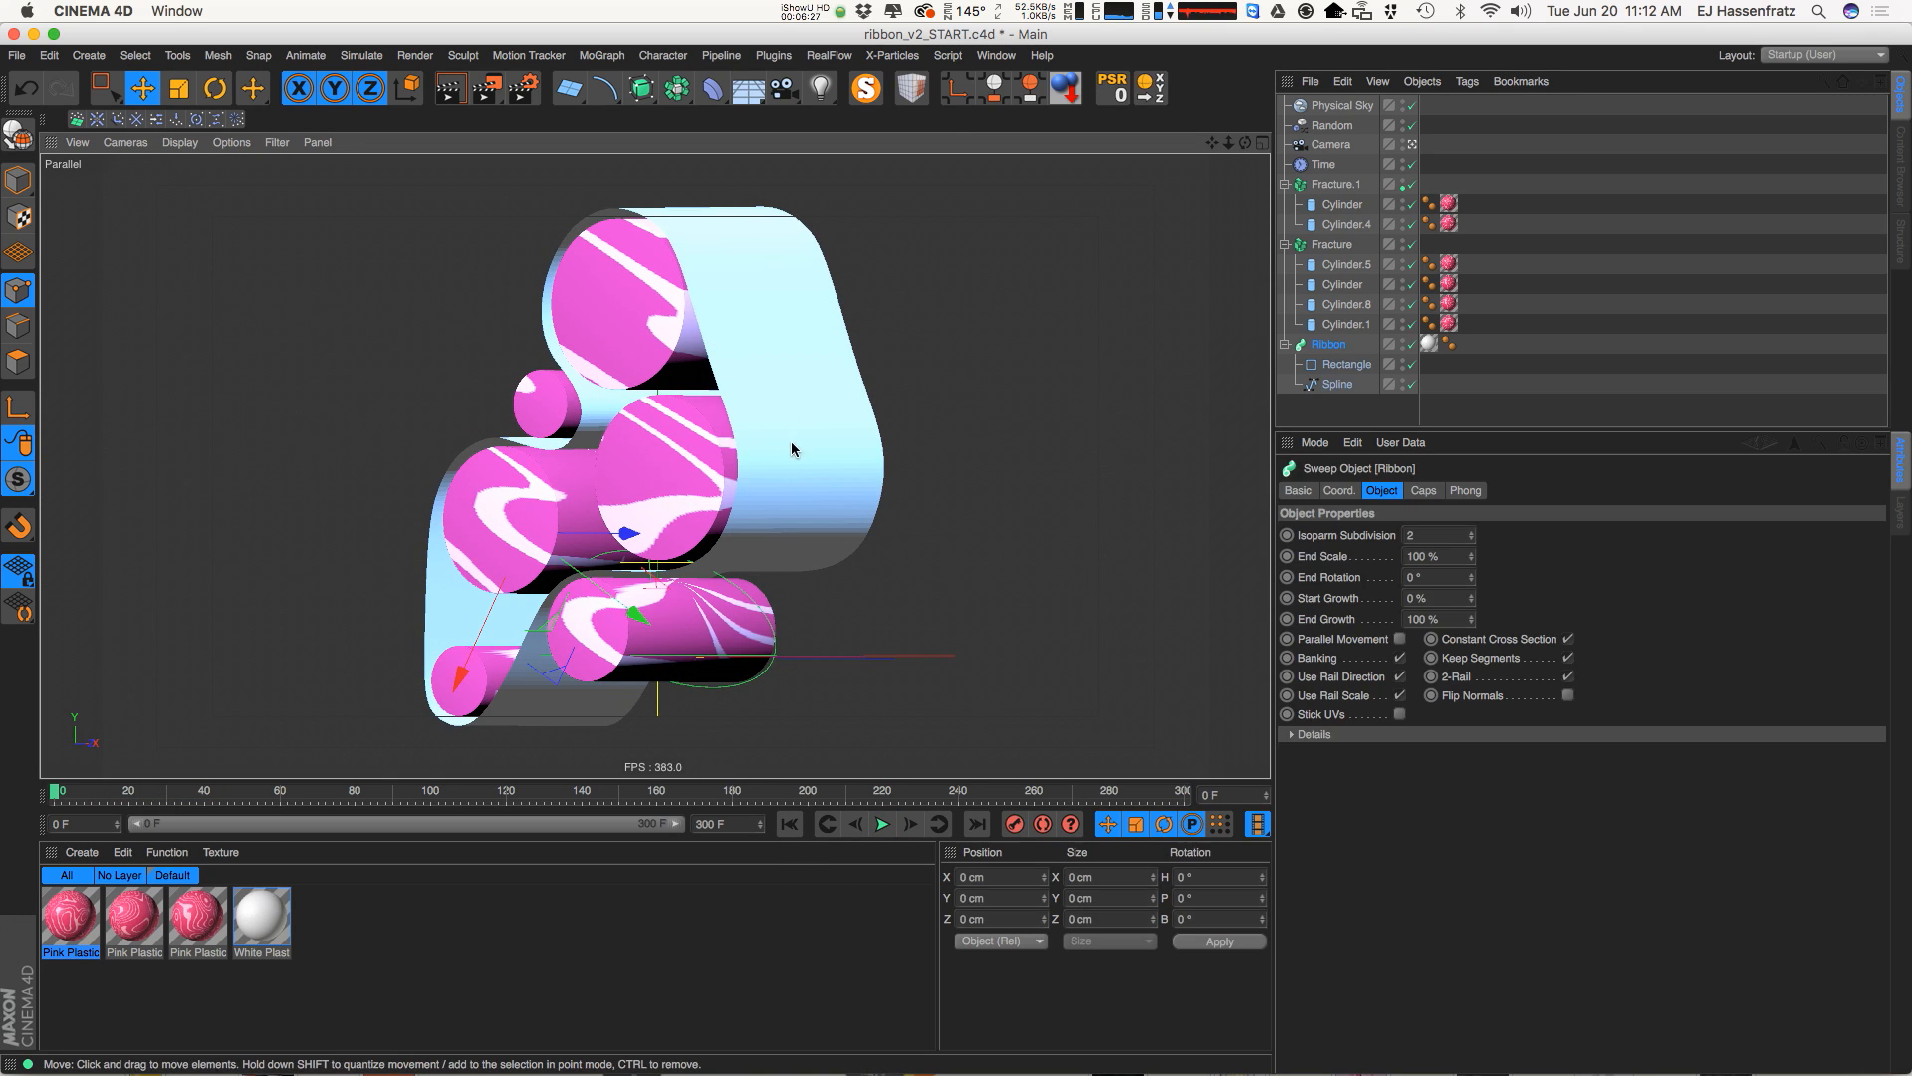
left_click(1331, 385)
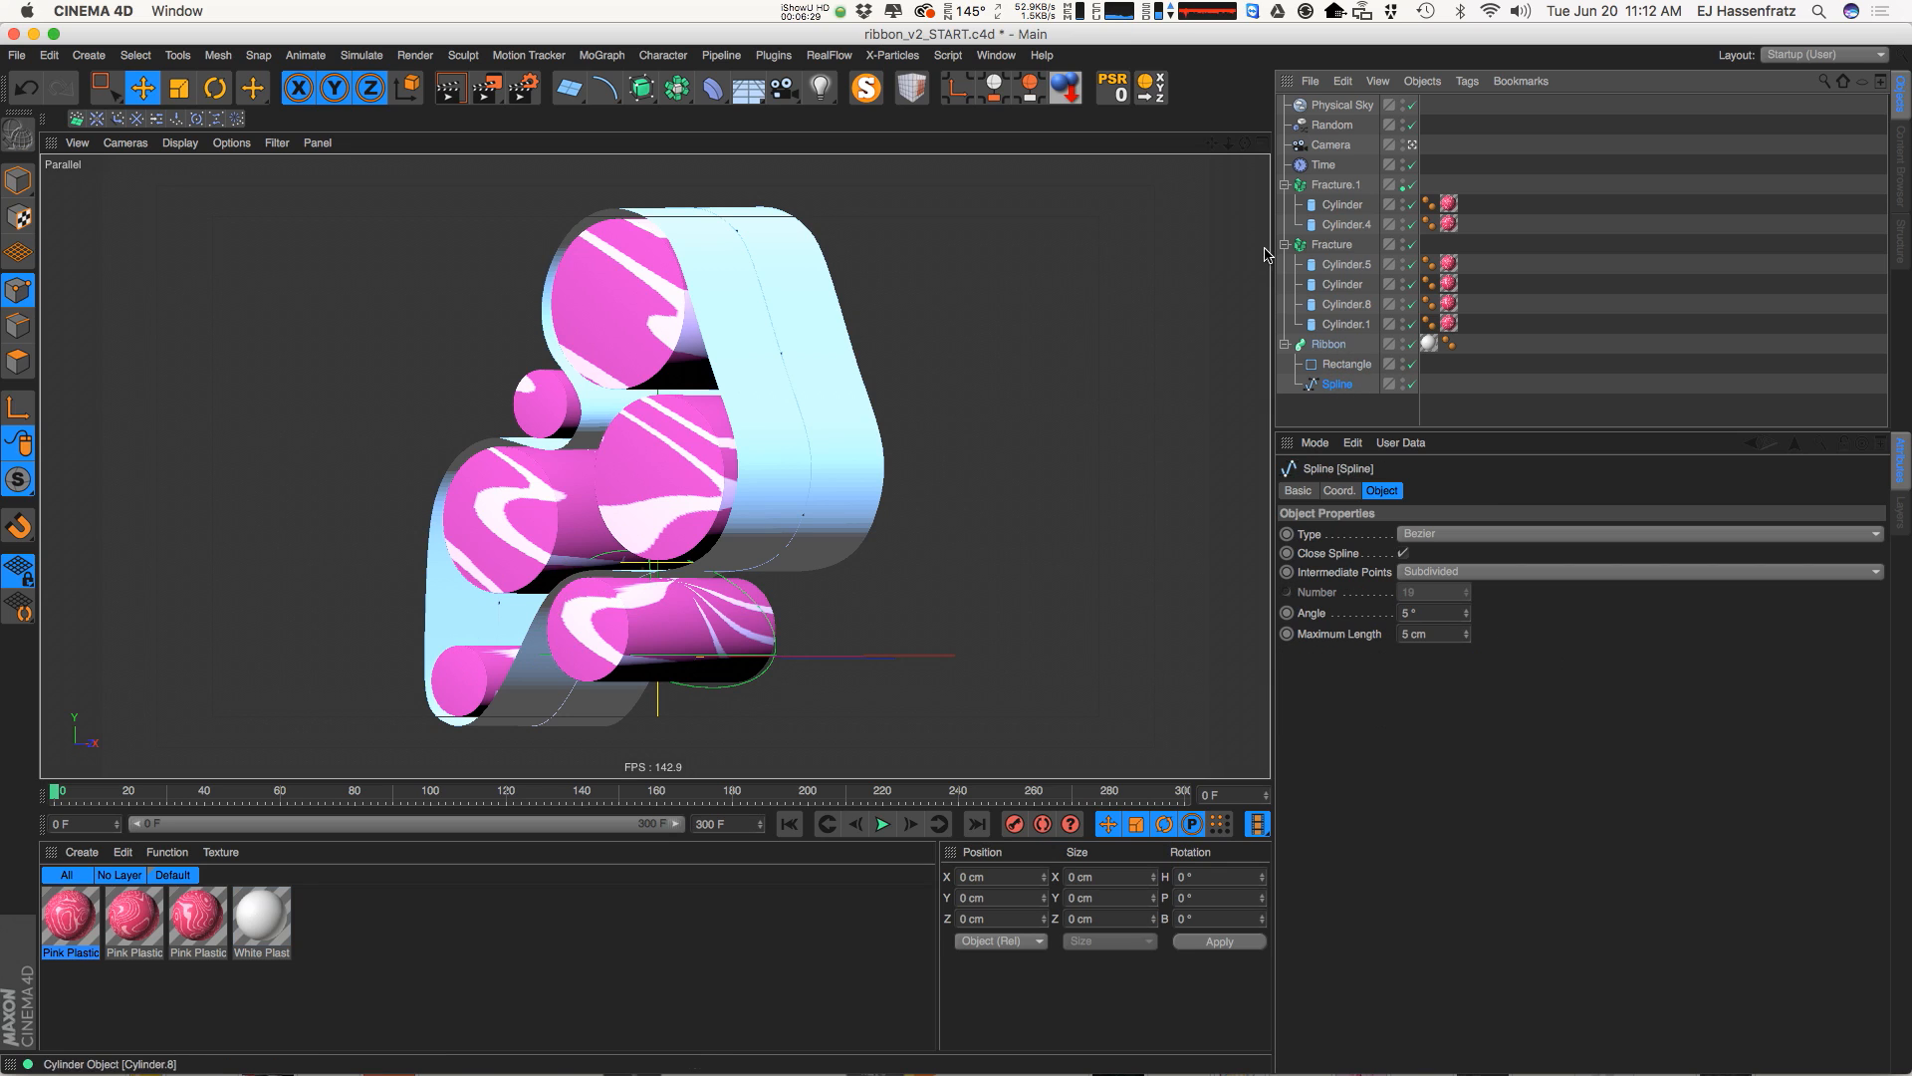
left_click(1350, 364)
double_click(1349, 365)
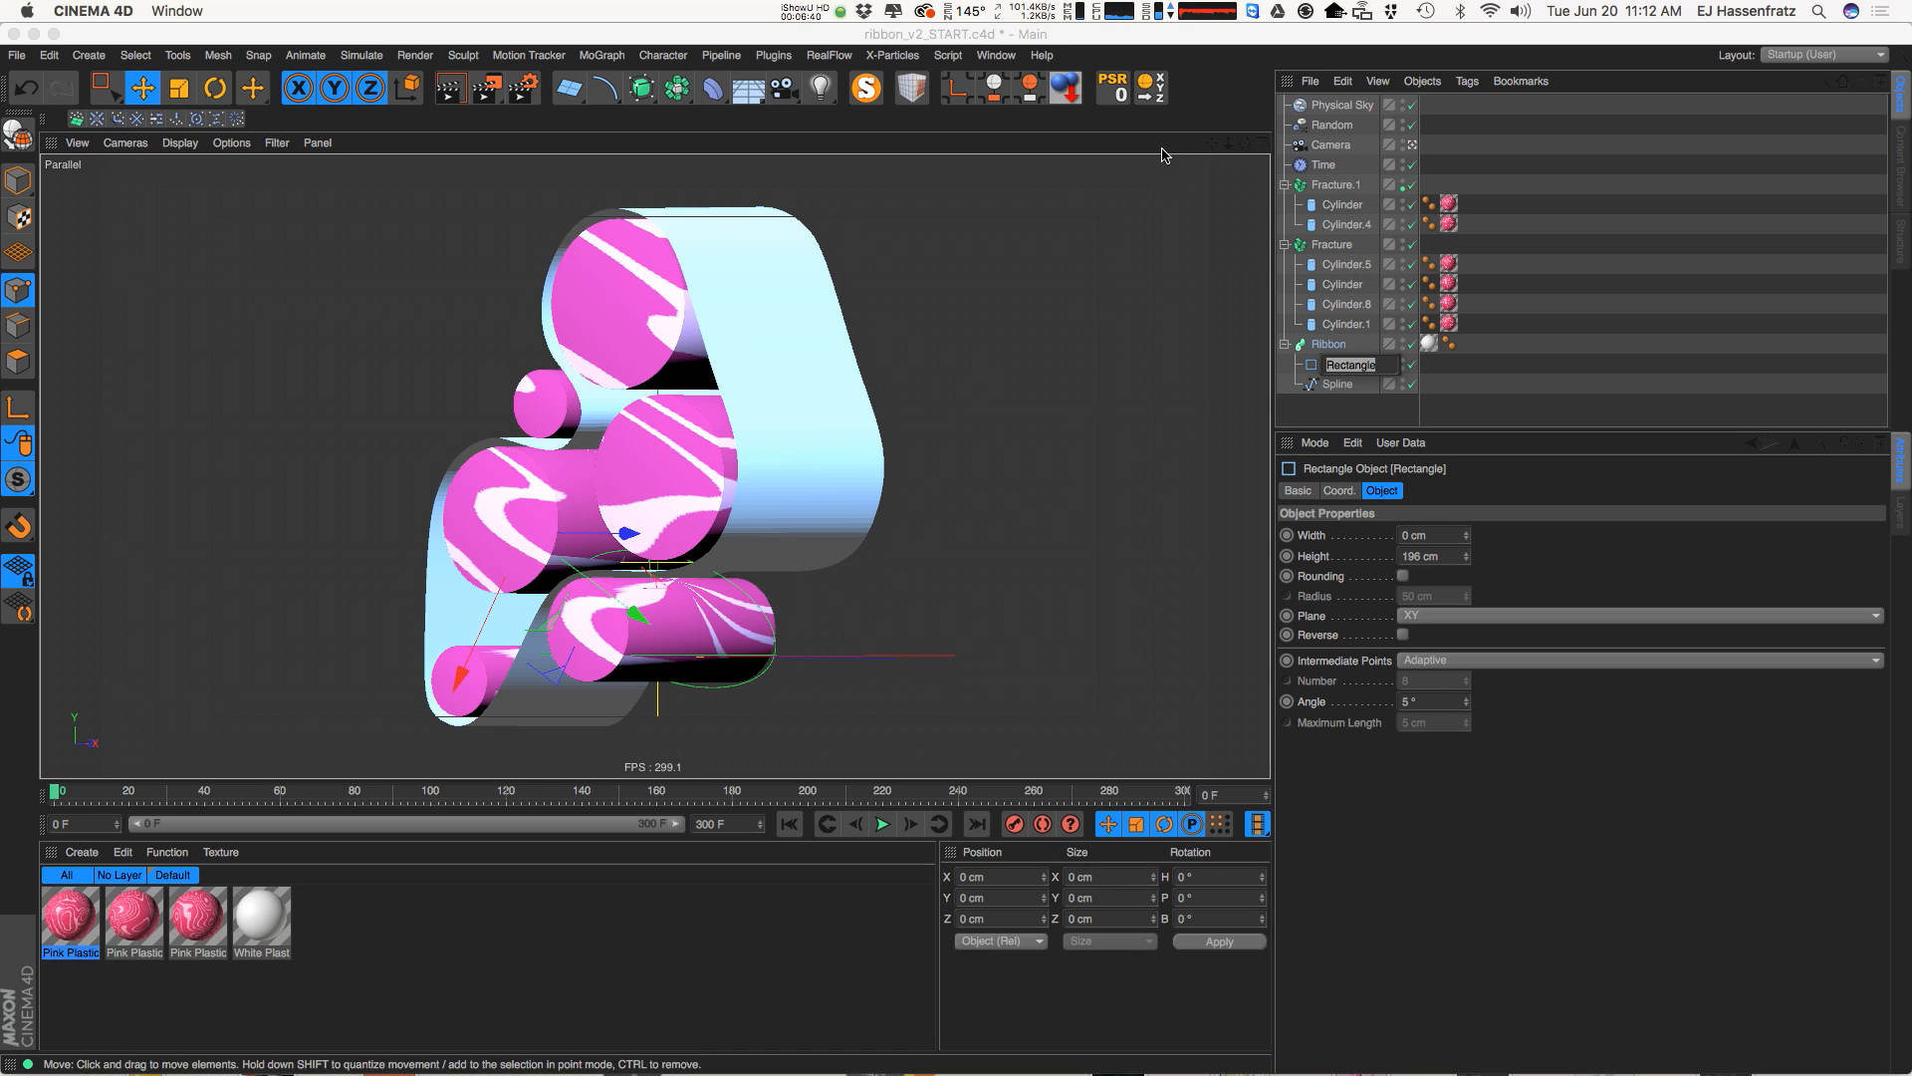
Examine the ribbon's path spline around the cylinders in the Front view, selecting its point beside the lower large cylinder
left_click(1263, 145)
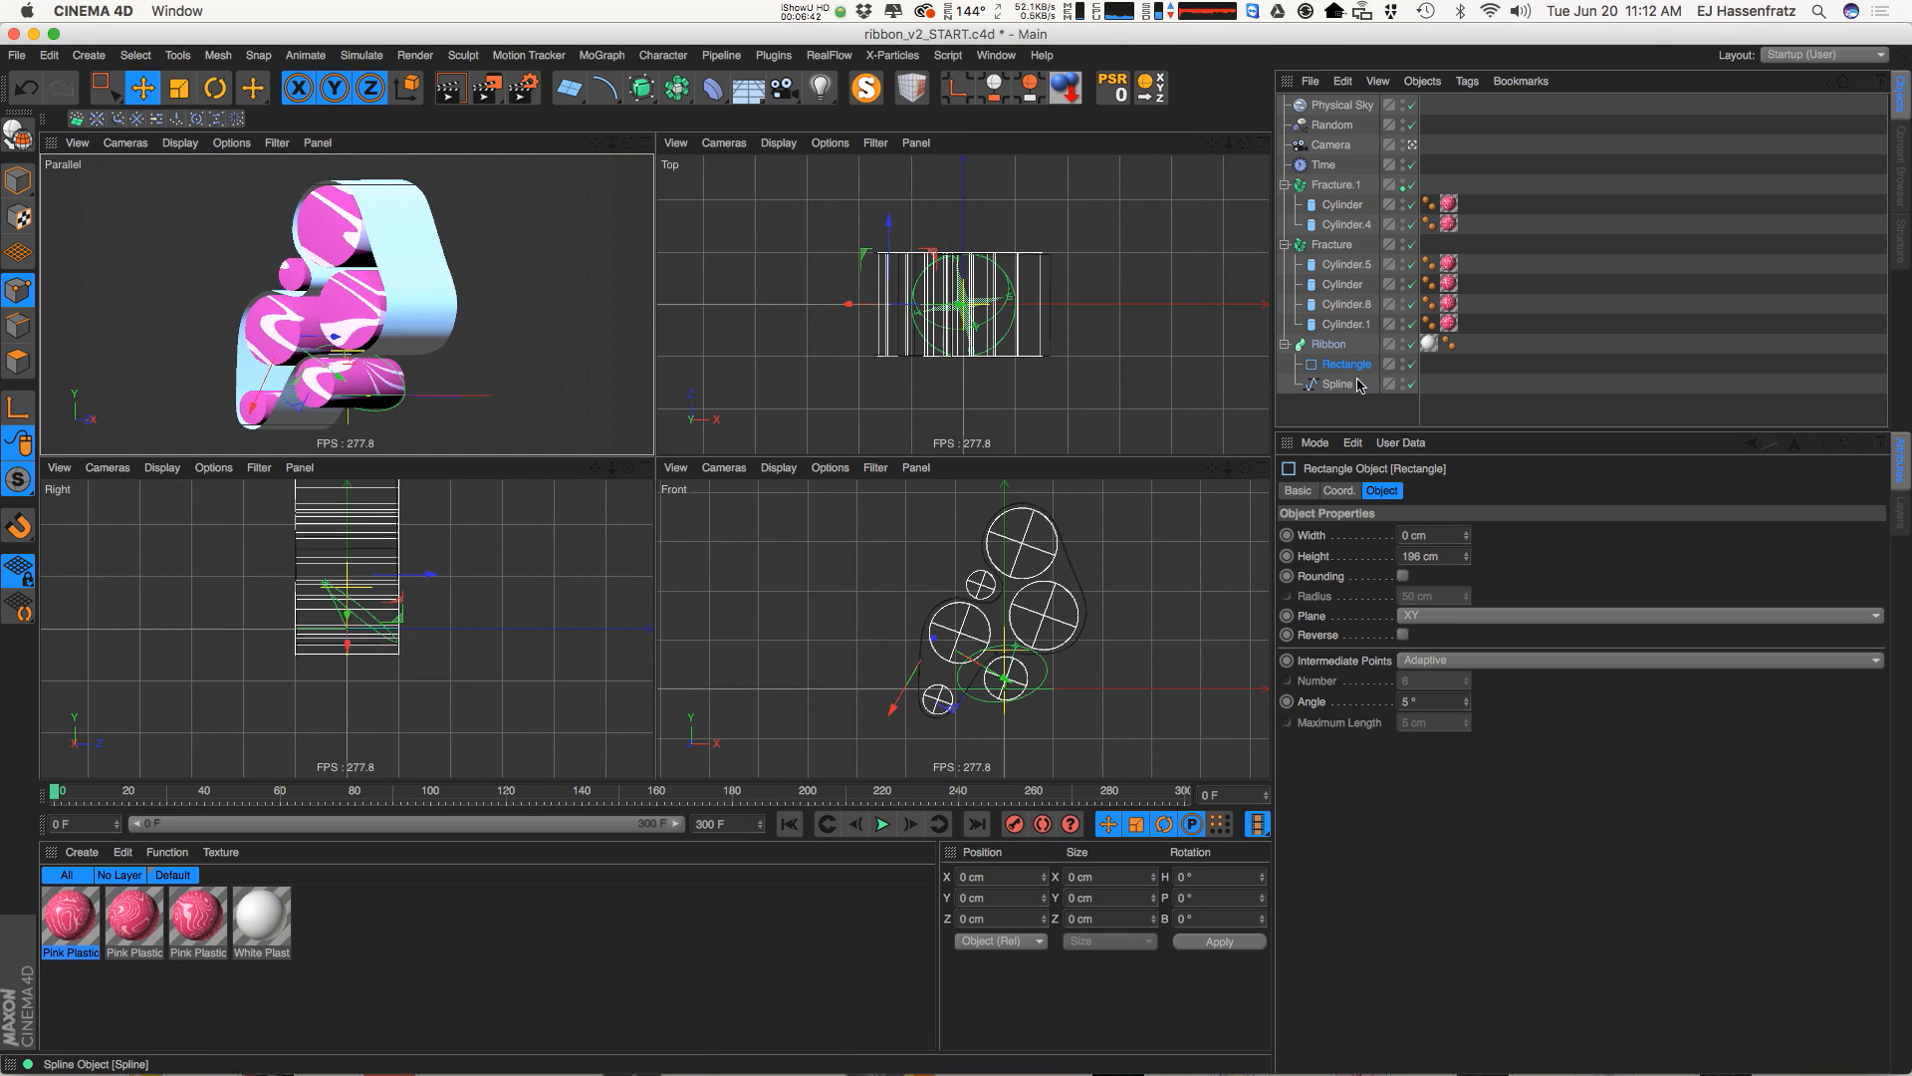
double_click(1340, 385)
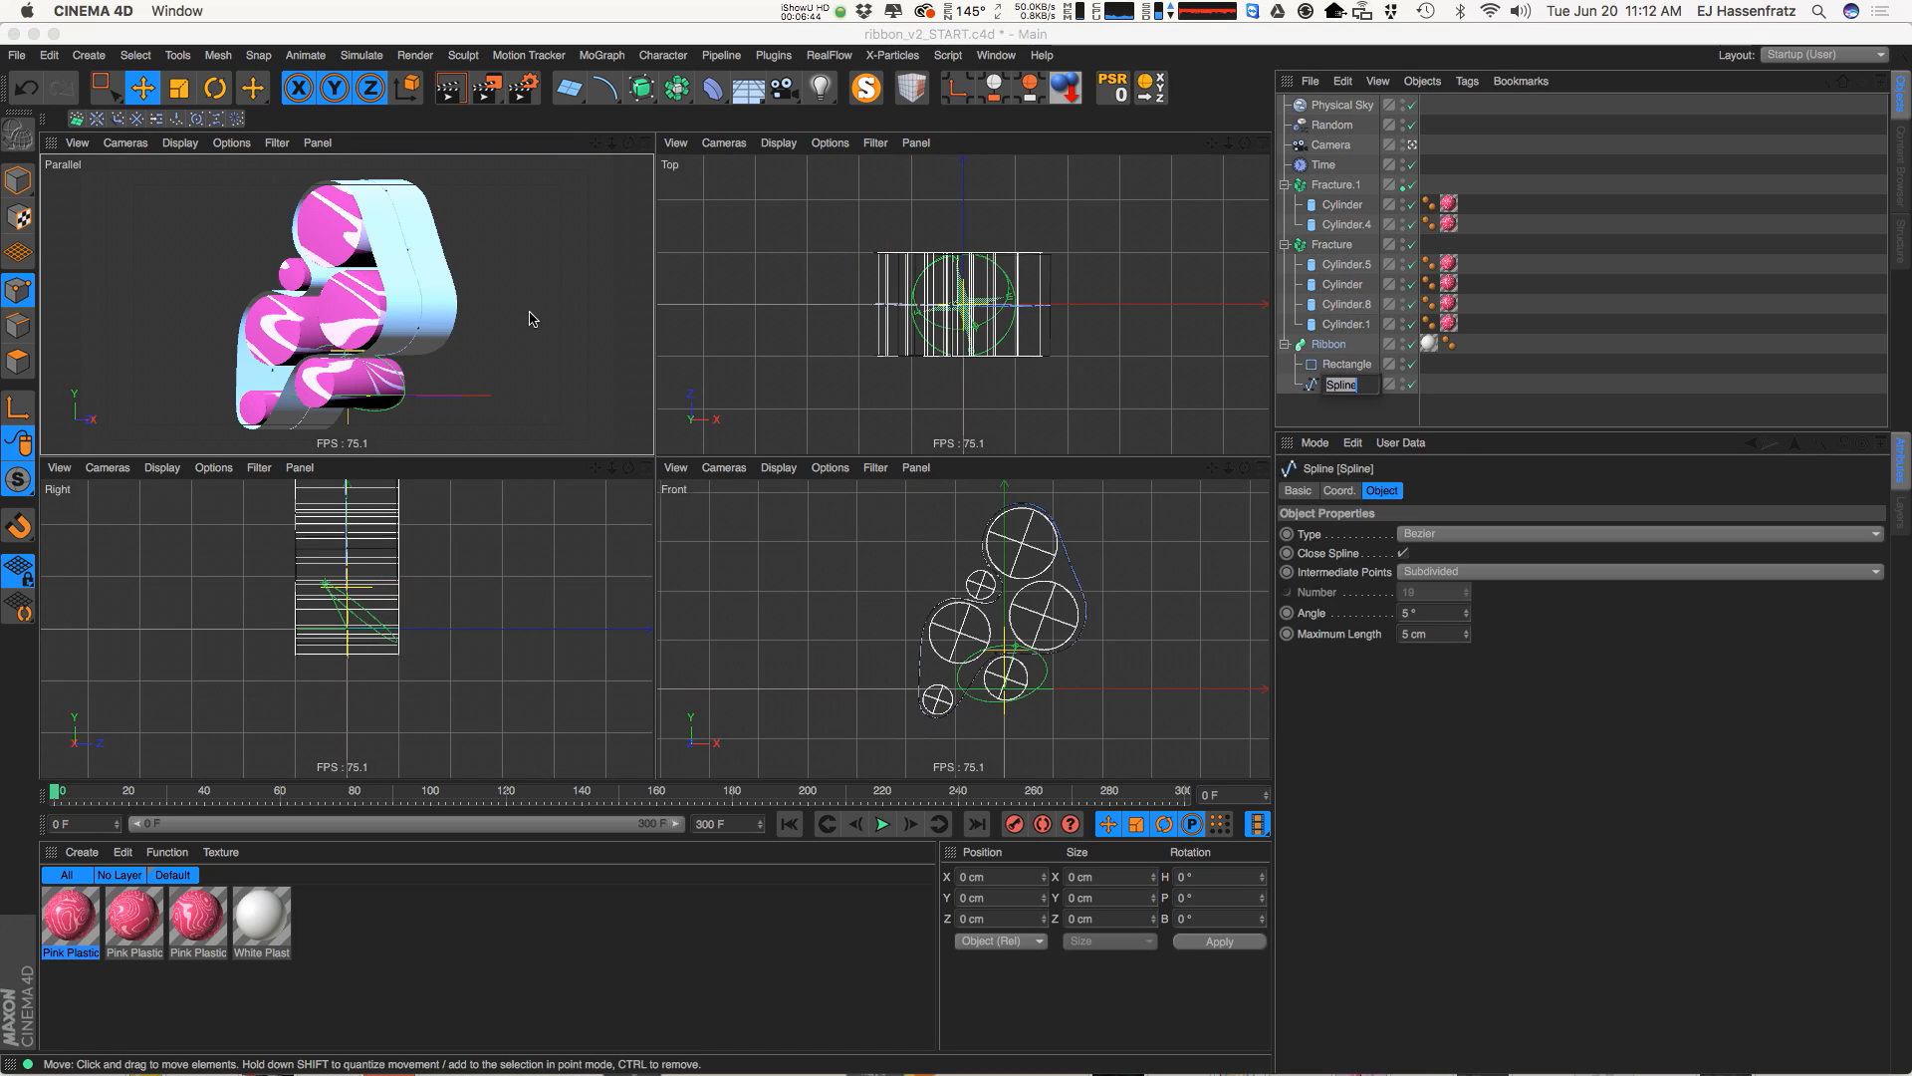
key("Return")
scroll(1026, 674, "up", 4)
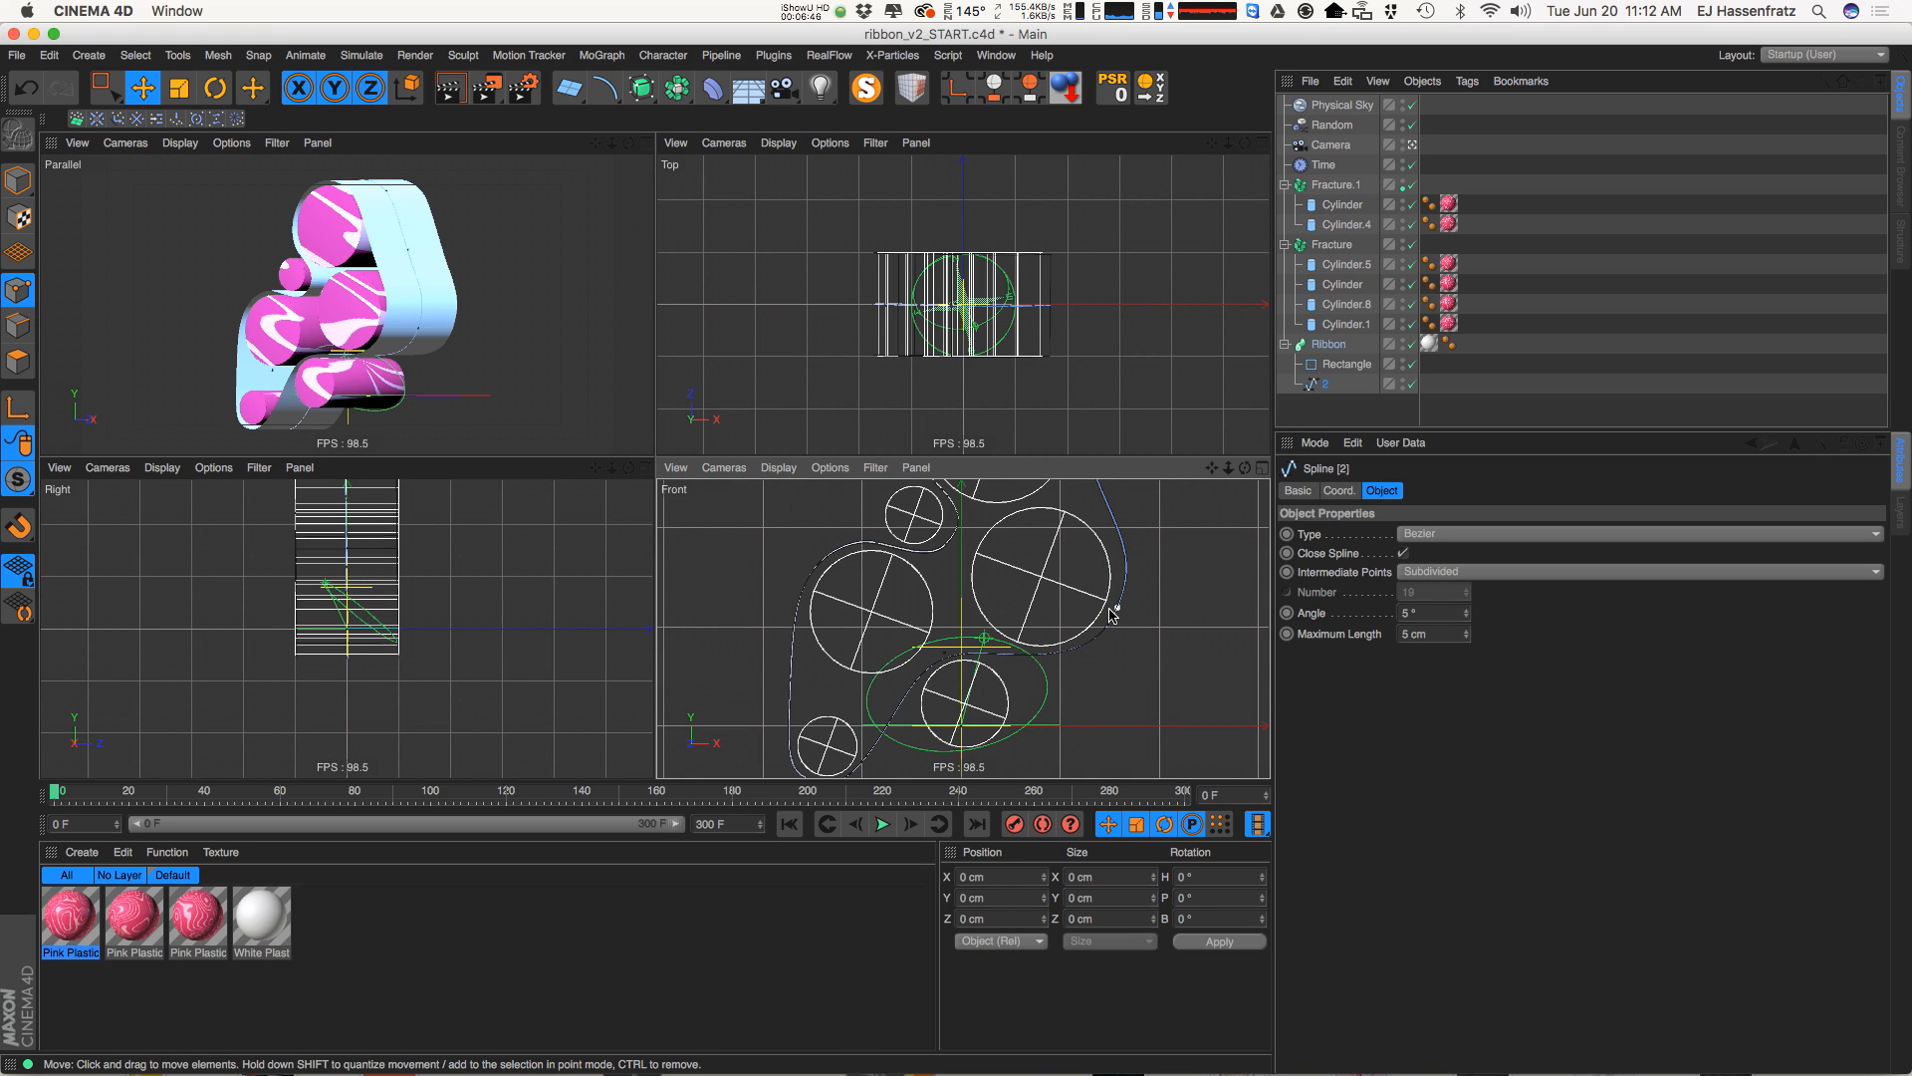
left_click(1113, 608)
middle_click(1086, 645)
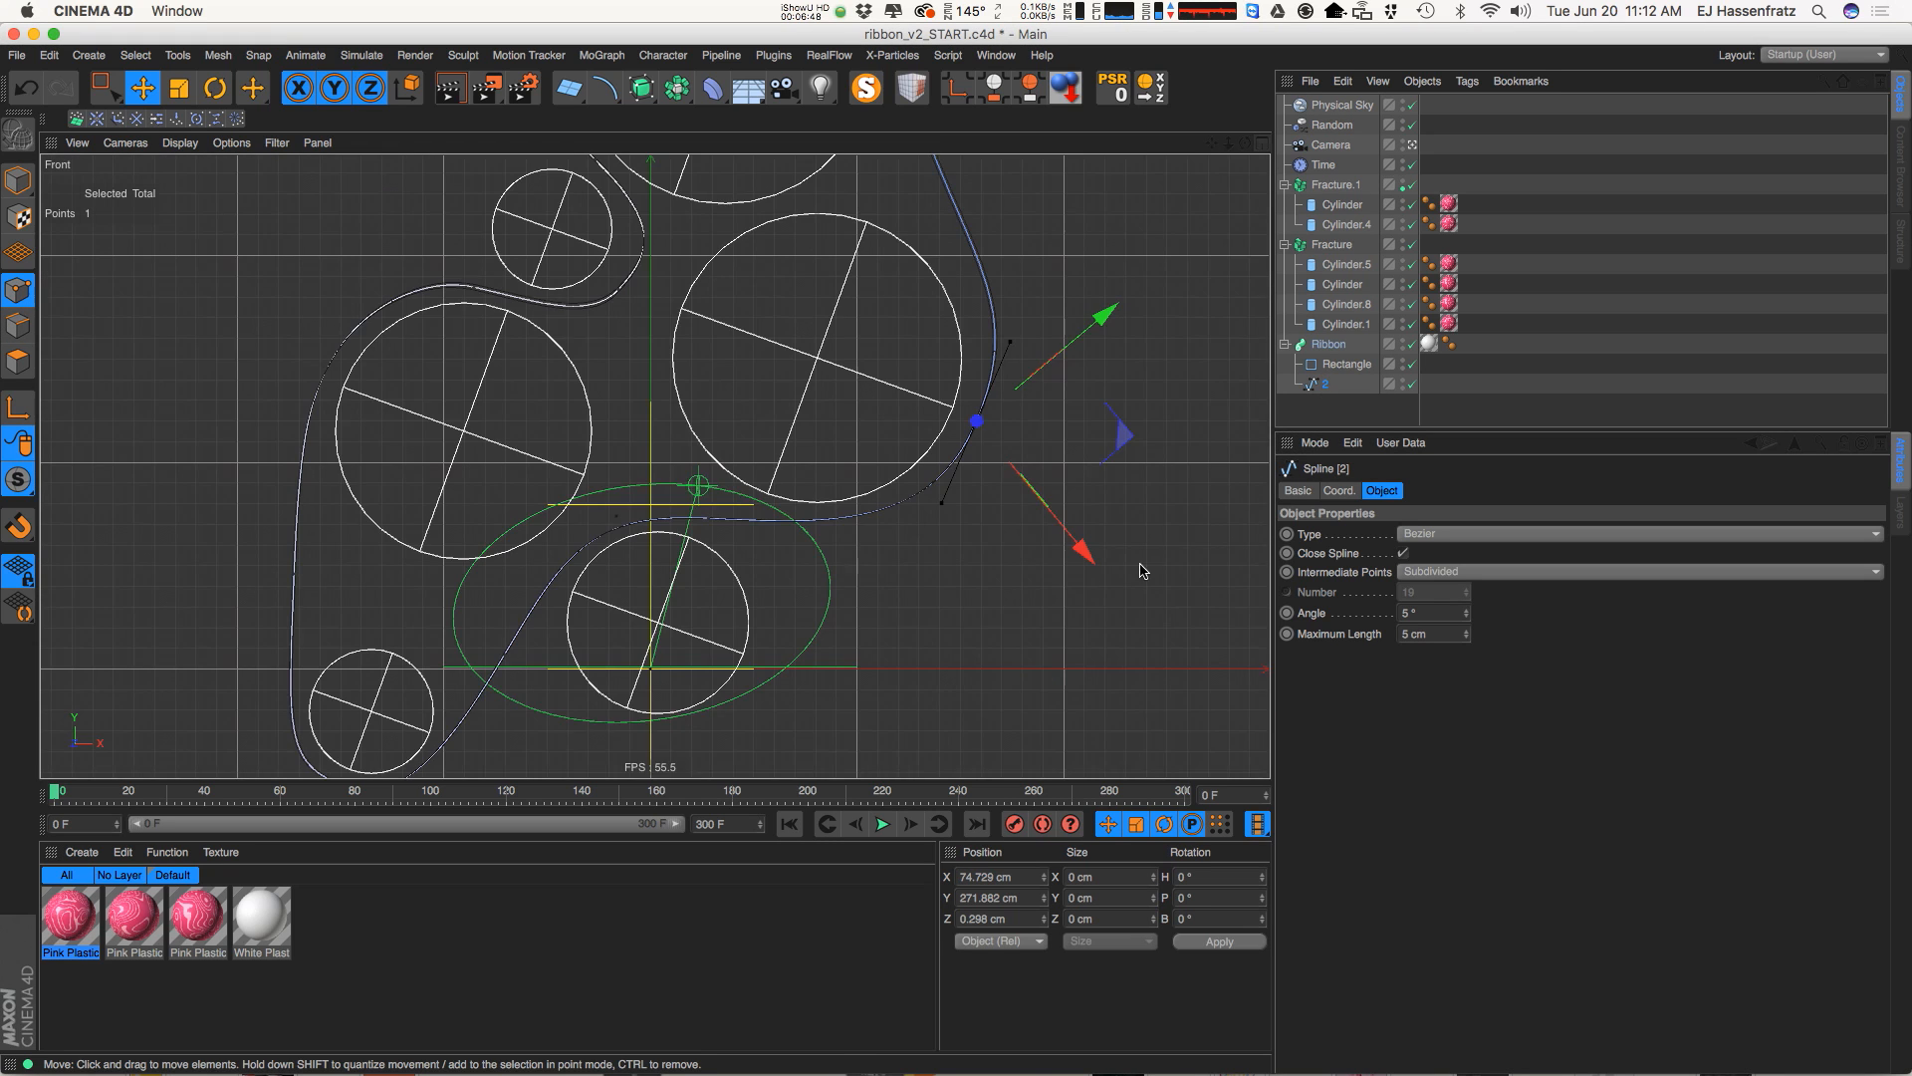
scroll(704, 487, "down", 4)
scroll(704, 487, "up", 4)
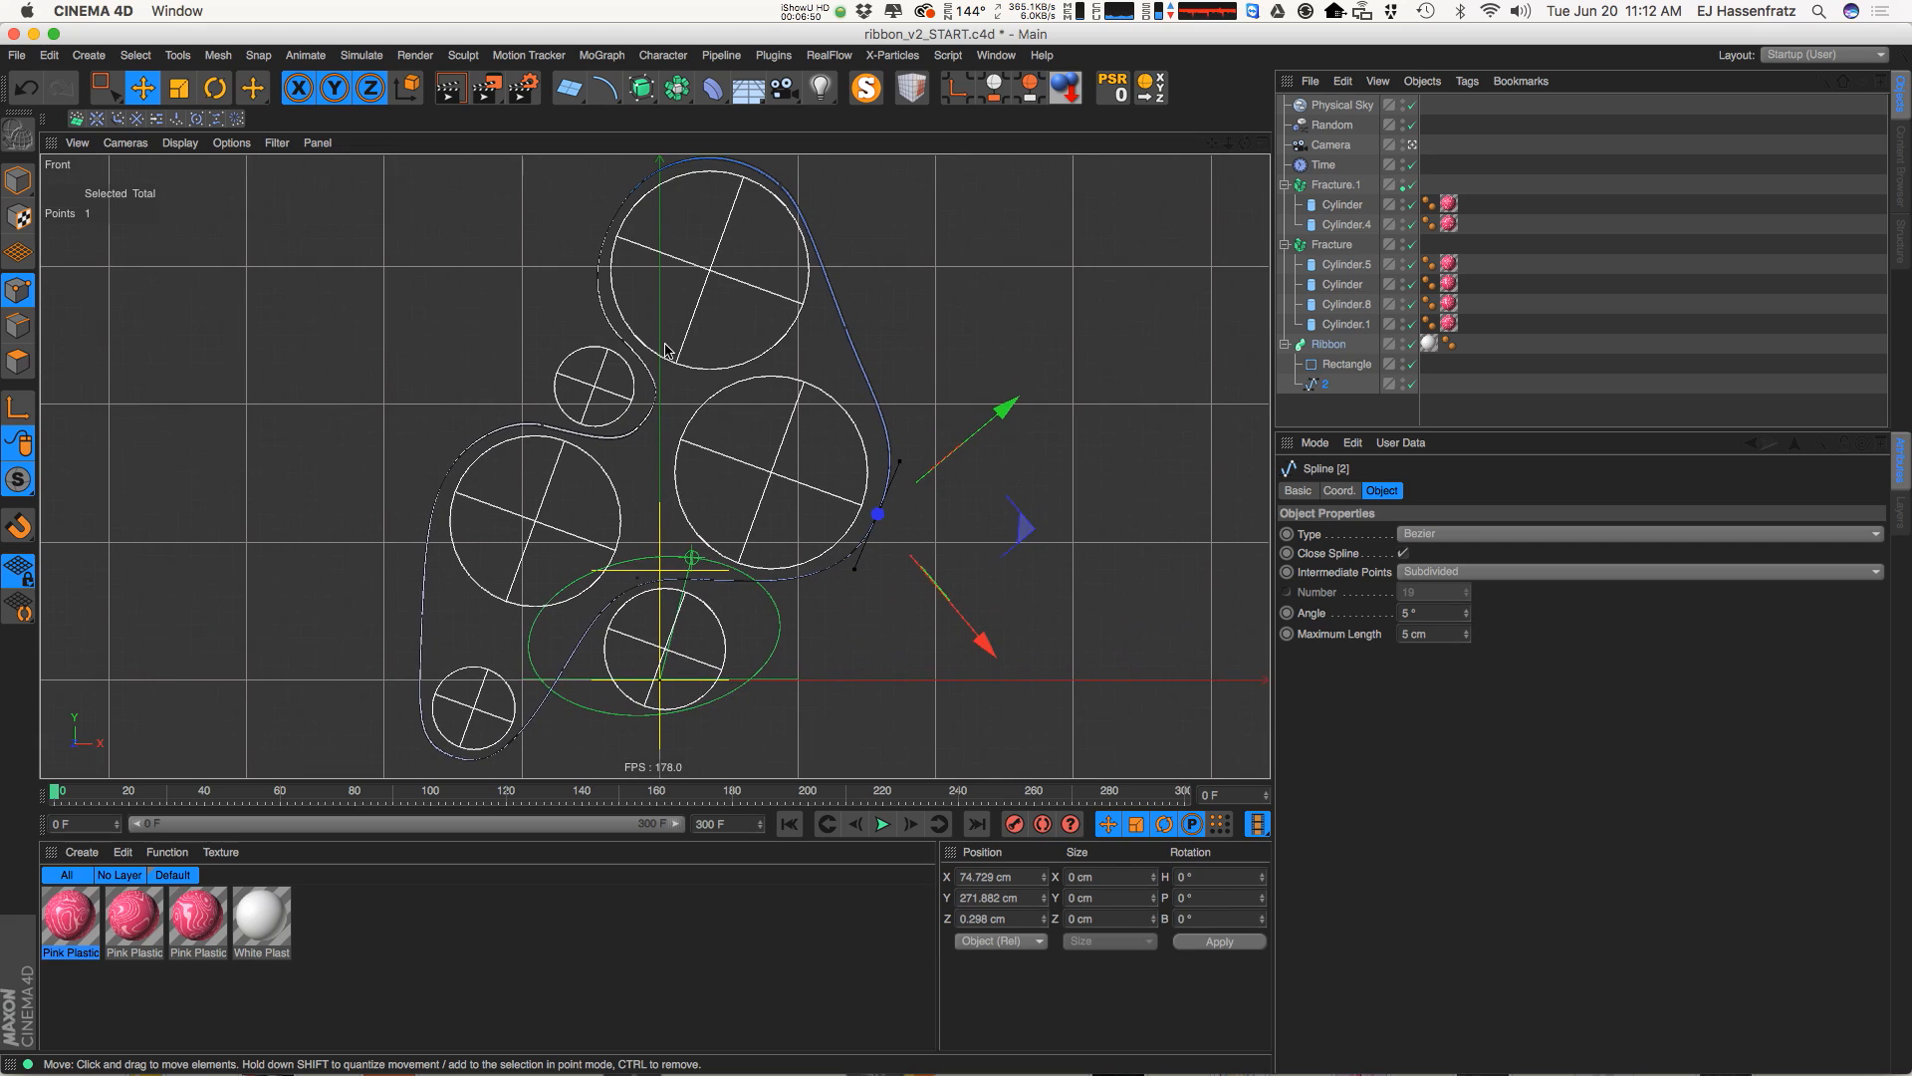
scroll(649, 270, "down", 1)
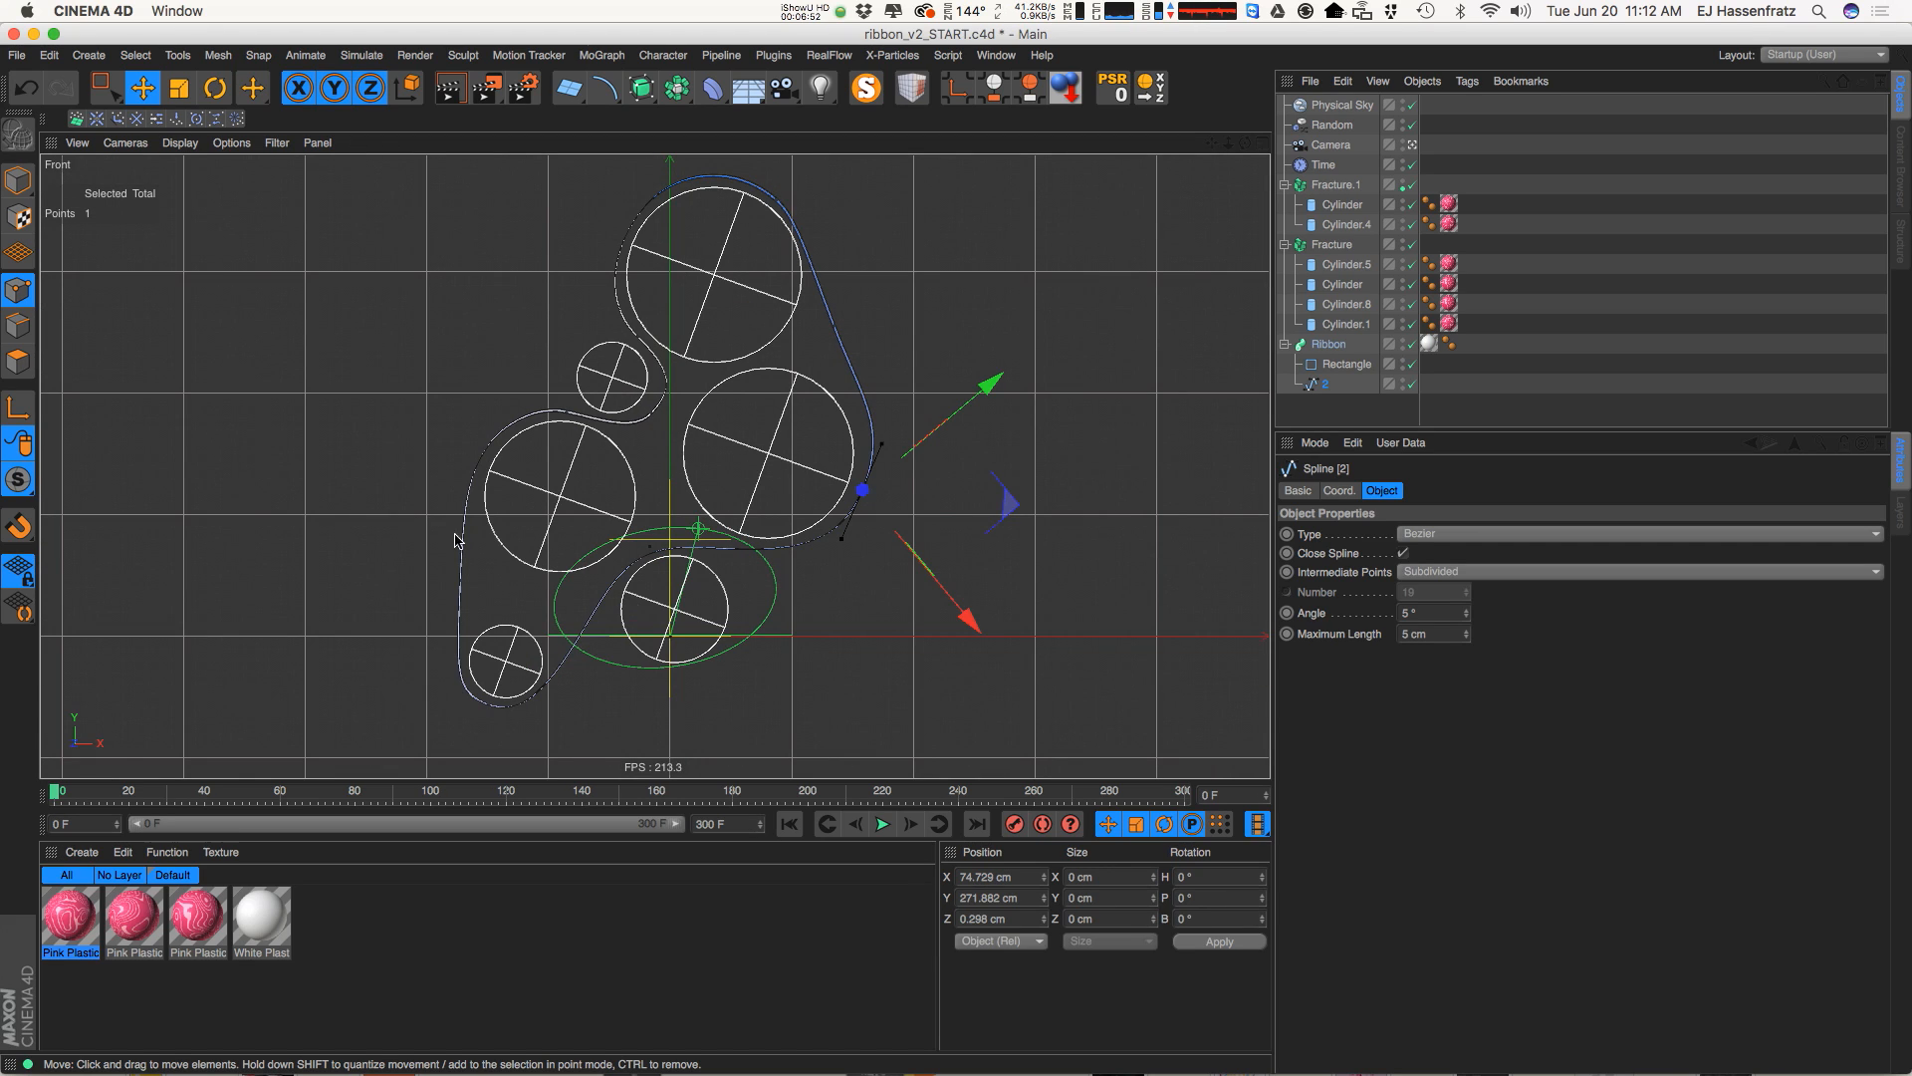
Review the Time effector, Fracture.1, Cylinder.4 and Random effector settings during playback, then return to the first frame
left_click(1325, 165)
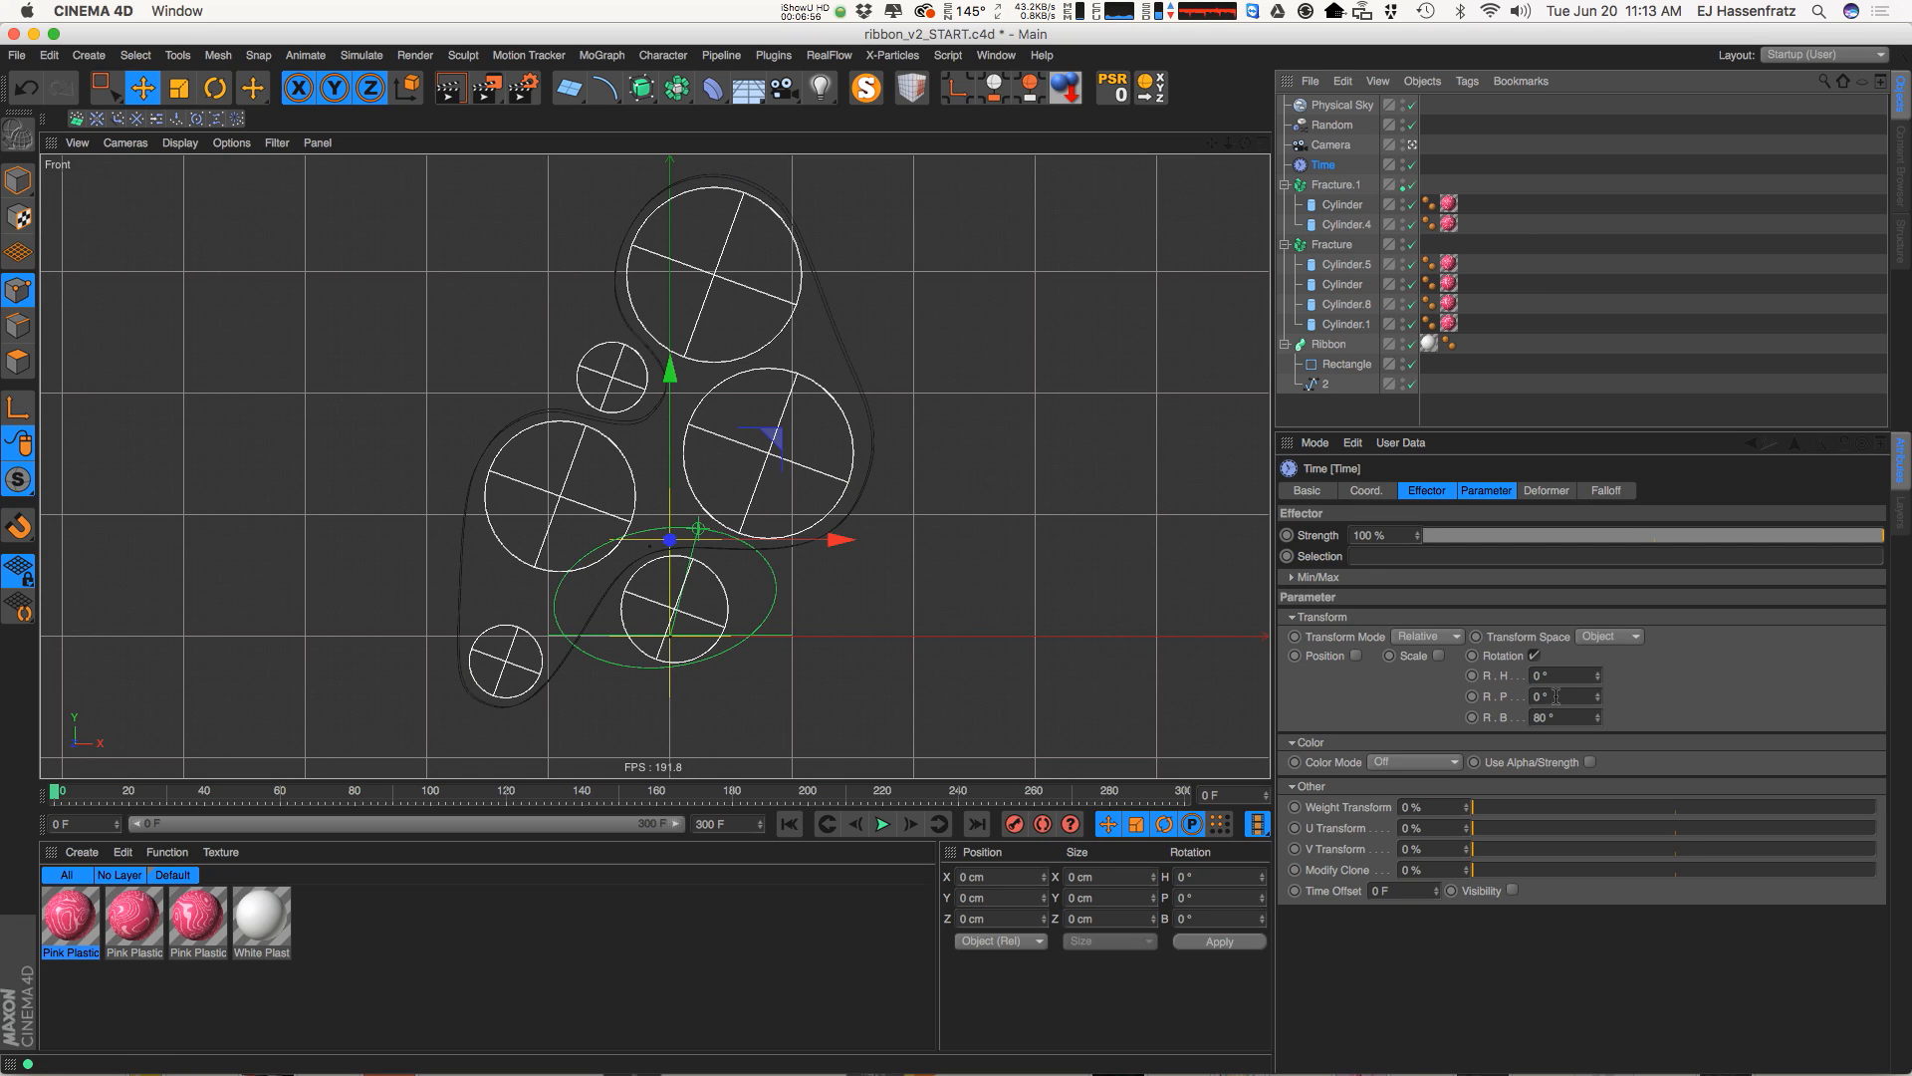
left_click(1337, 186)
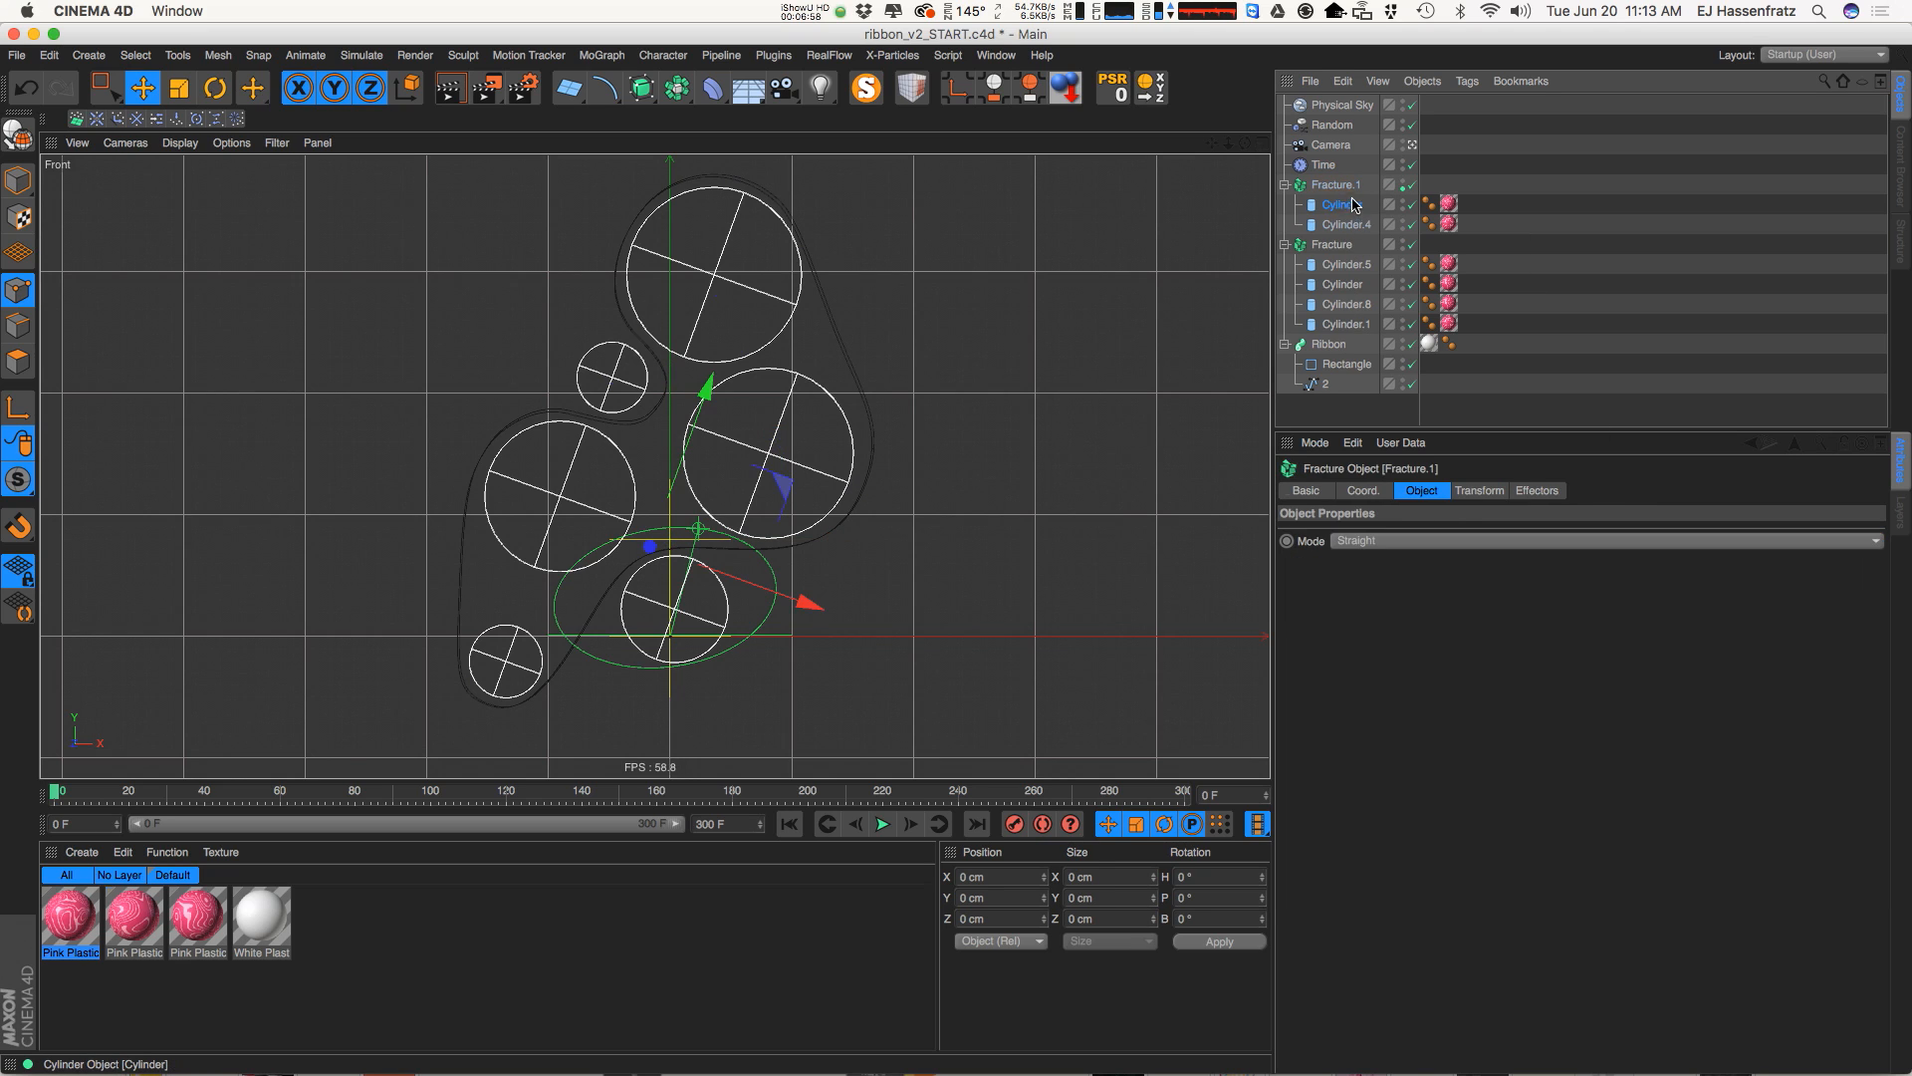
left_click(1339, 225)
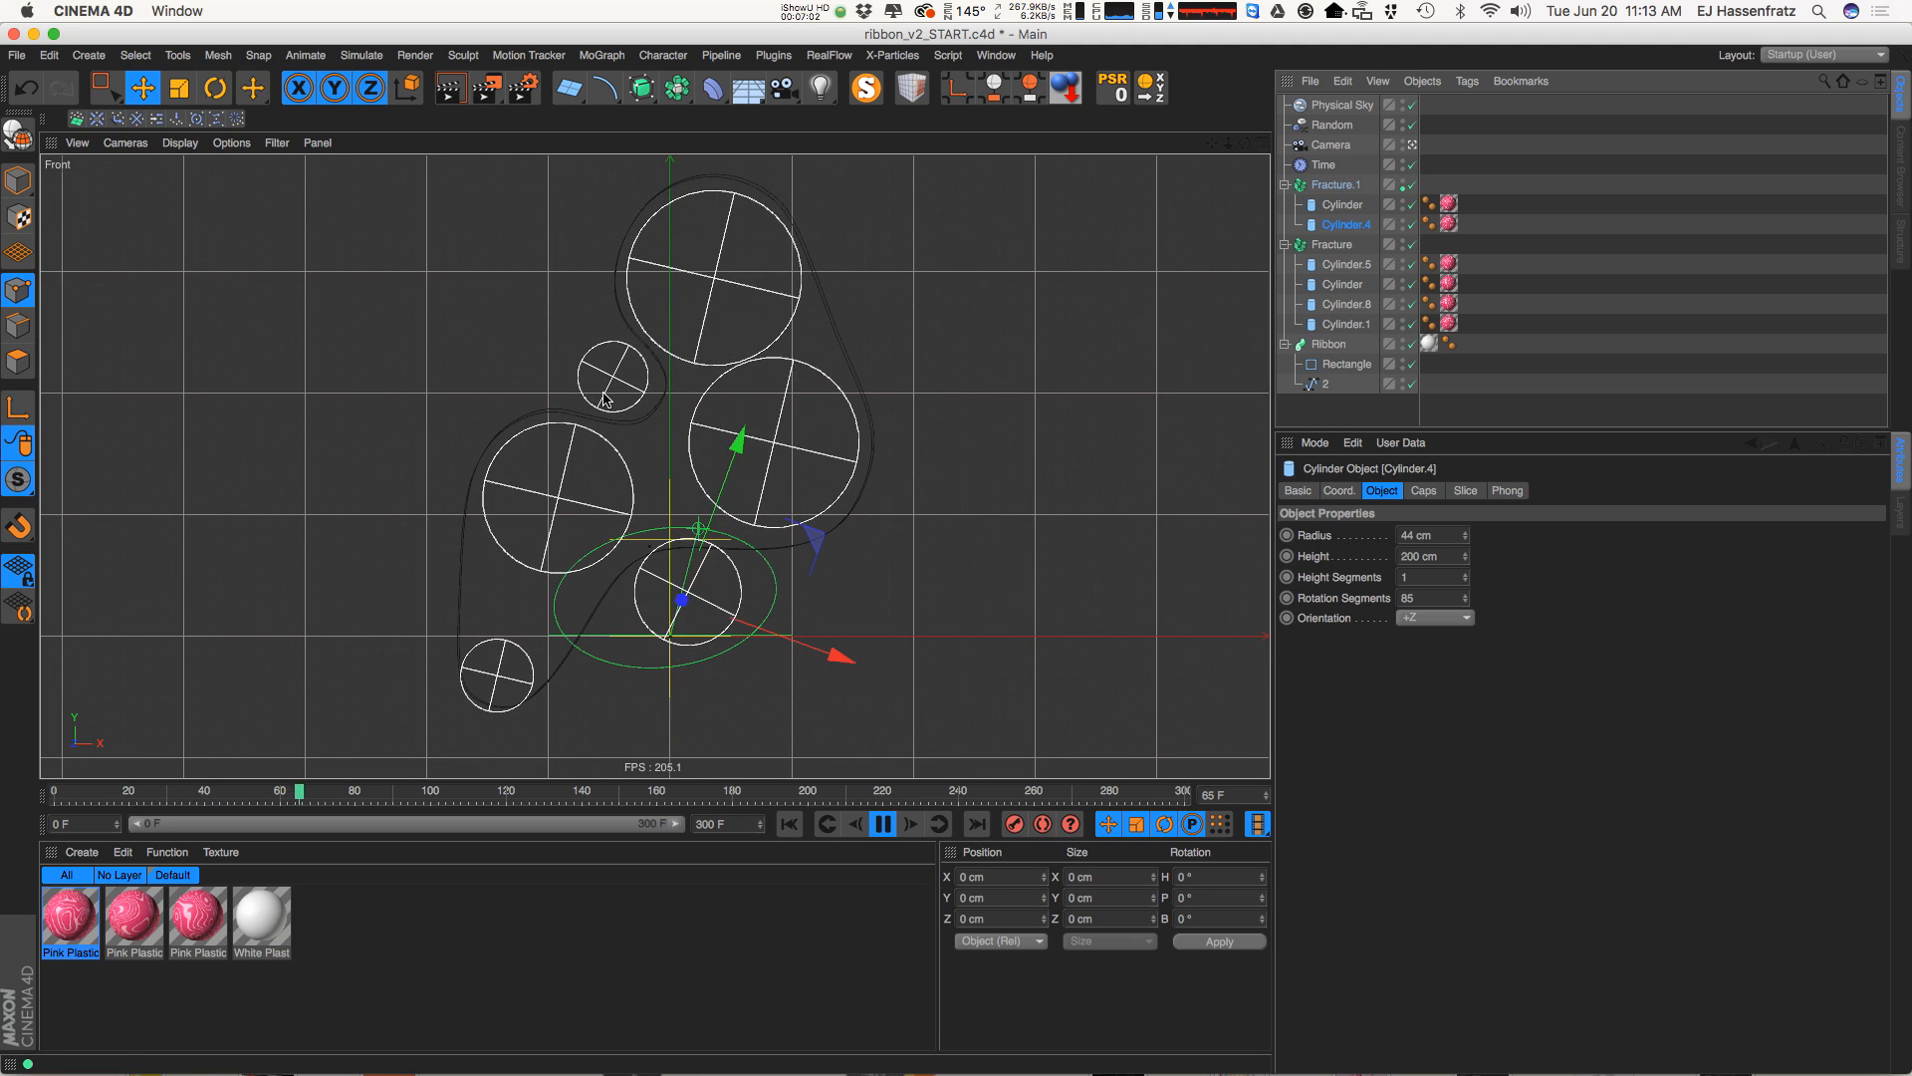
left_click(1331, 125)
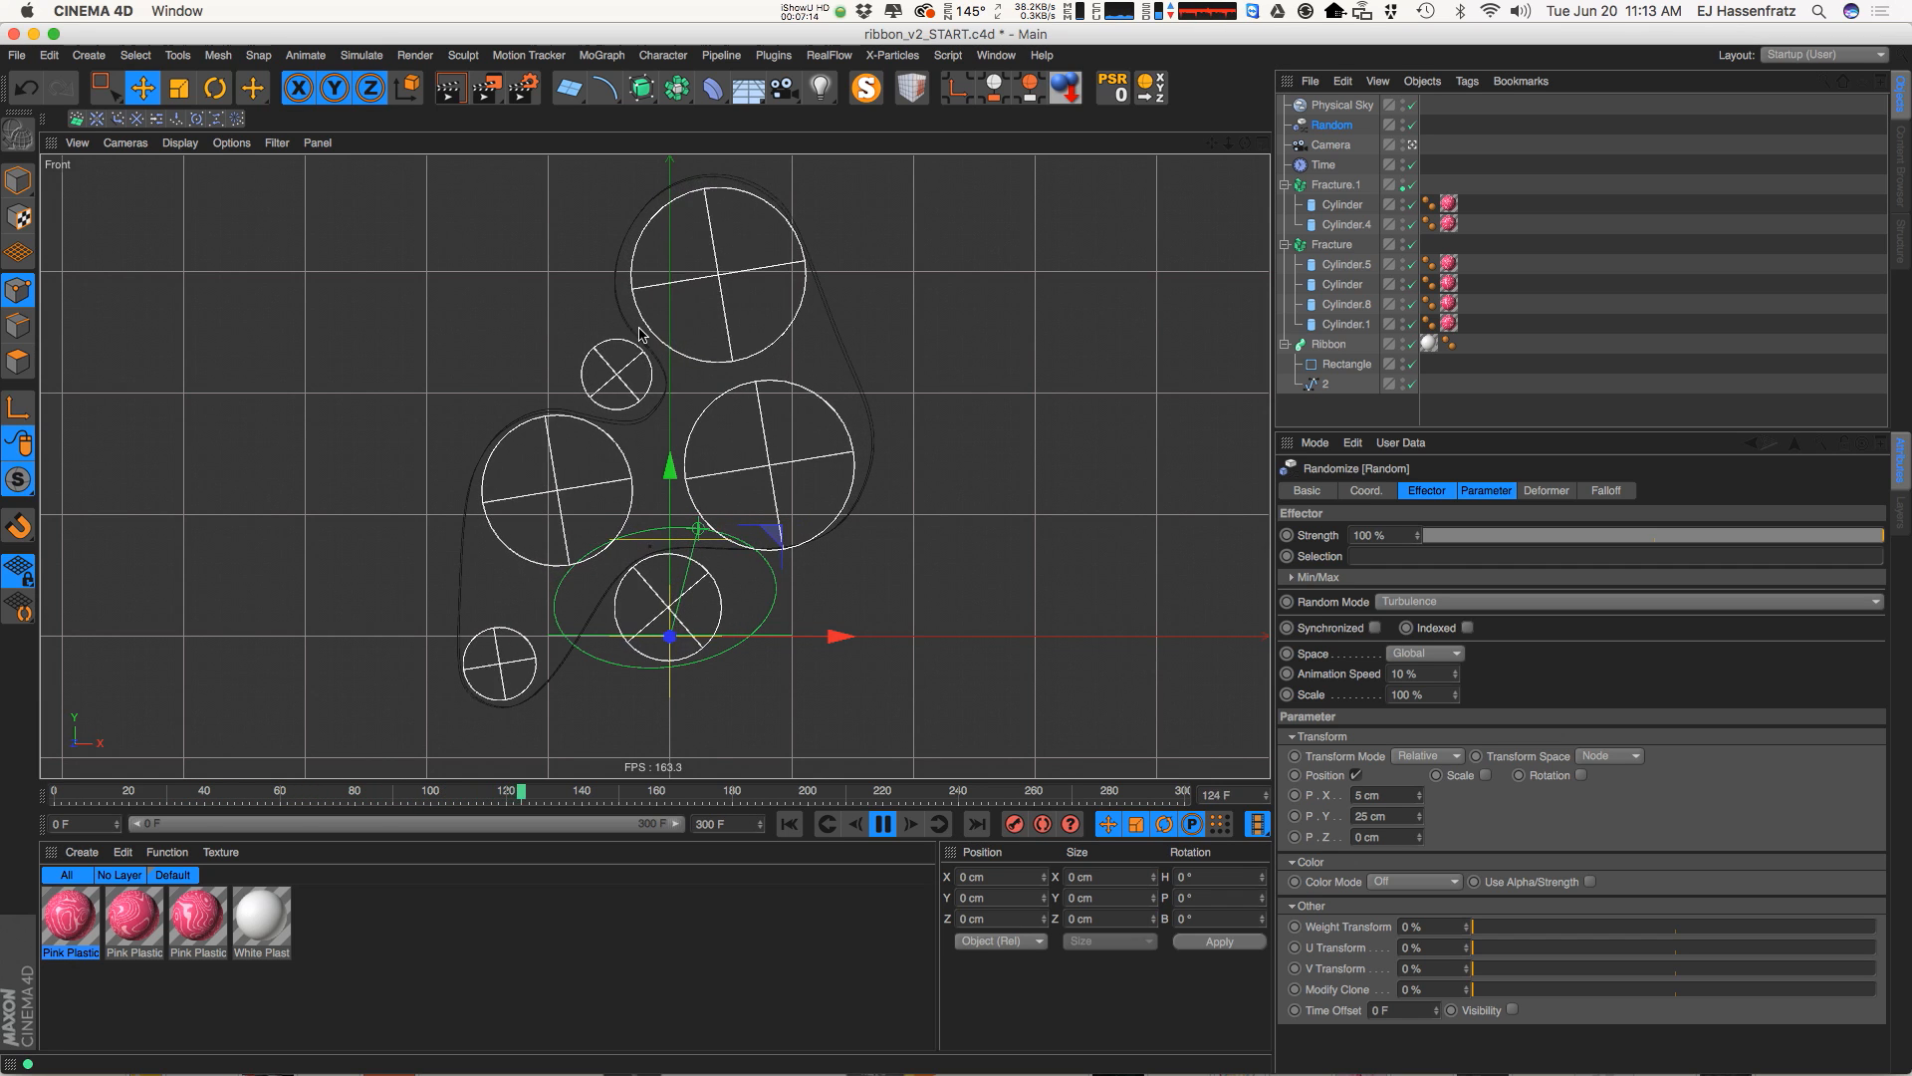
left_click(788, 824)
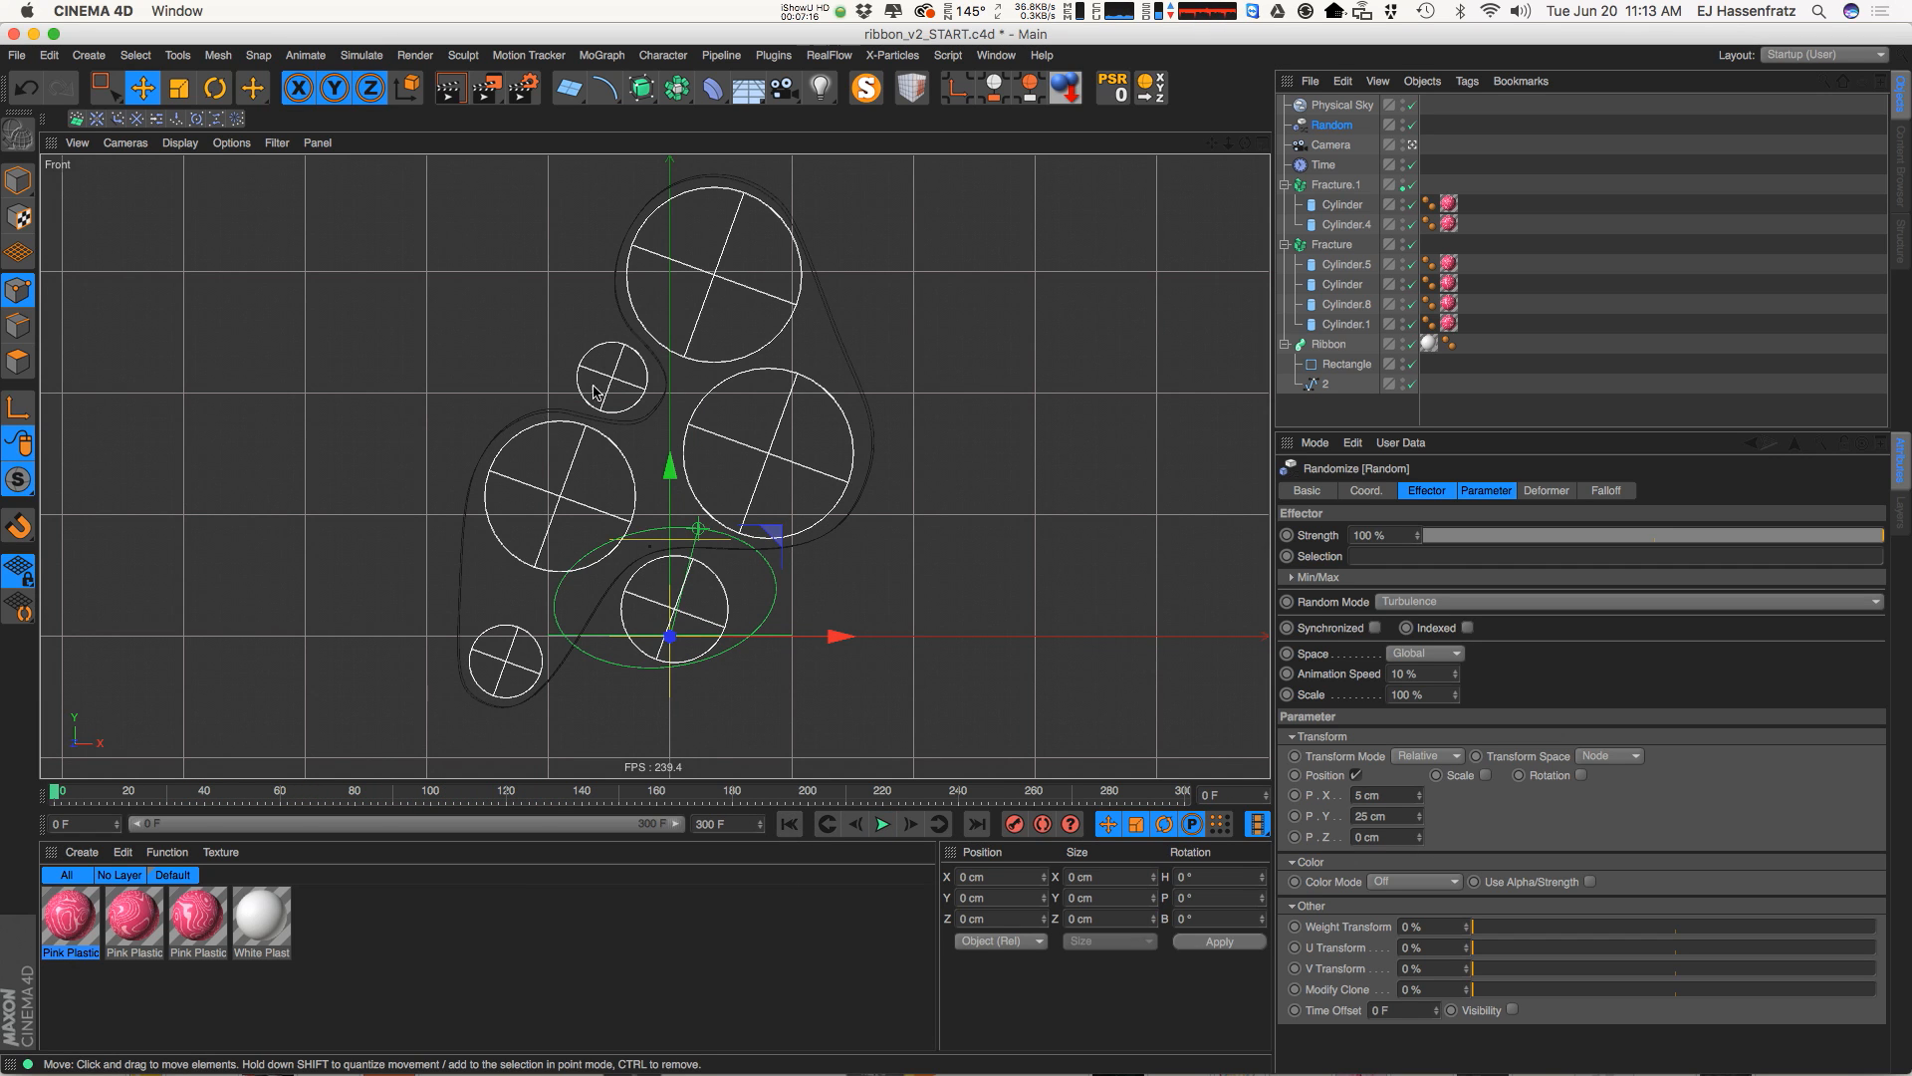
Rename the Ribbon's path object "2" as "Spline"
left_click(1319, 388)
key("super+z")
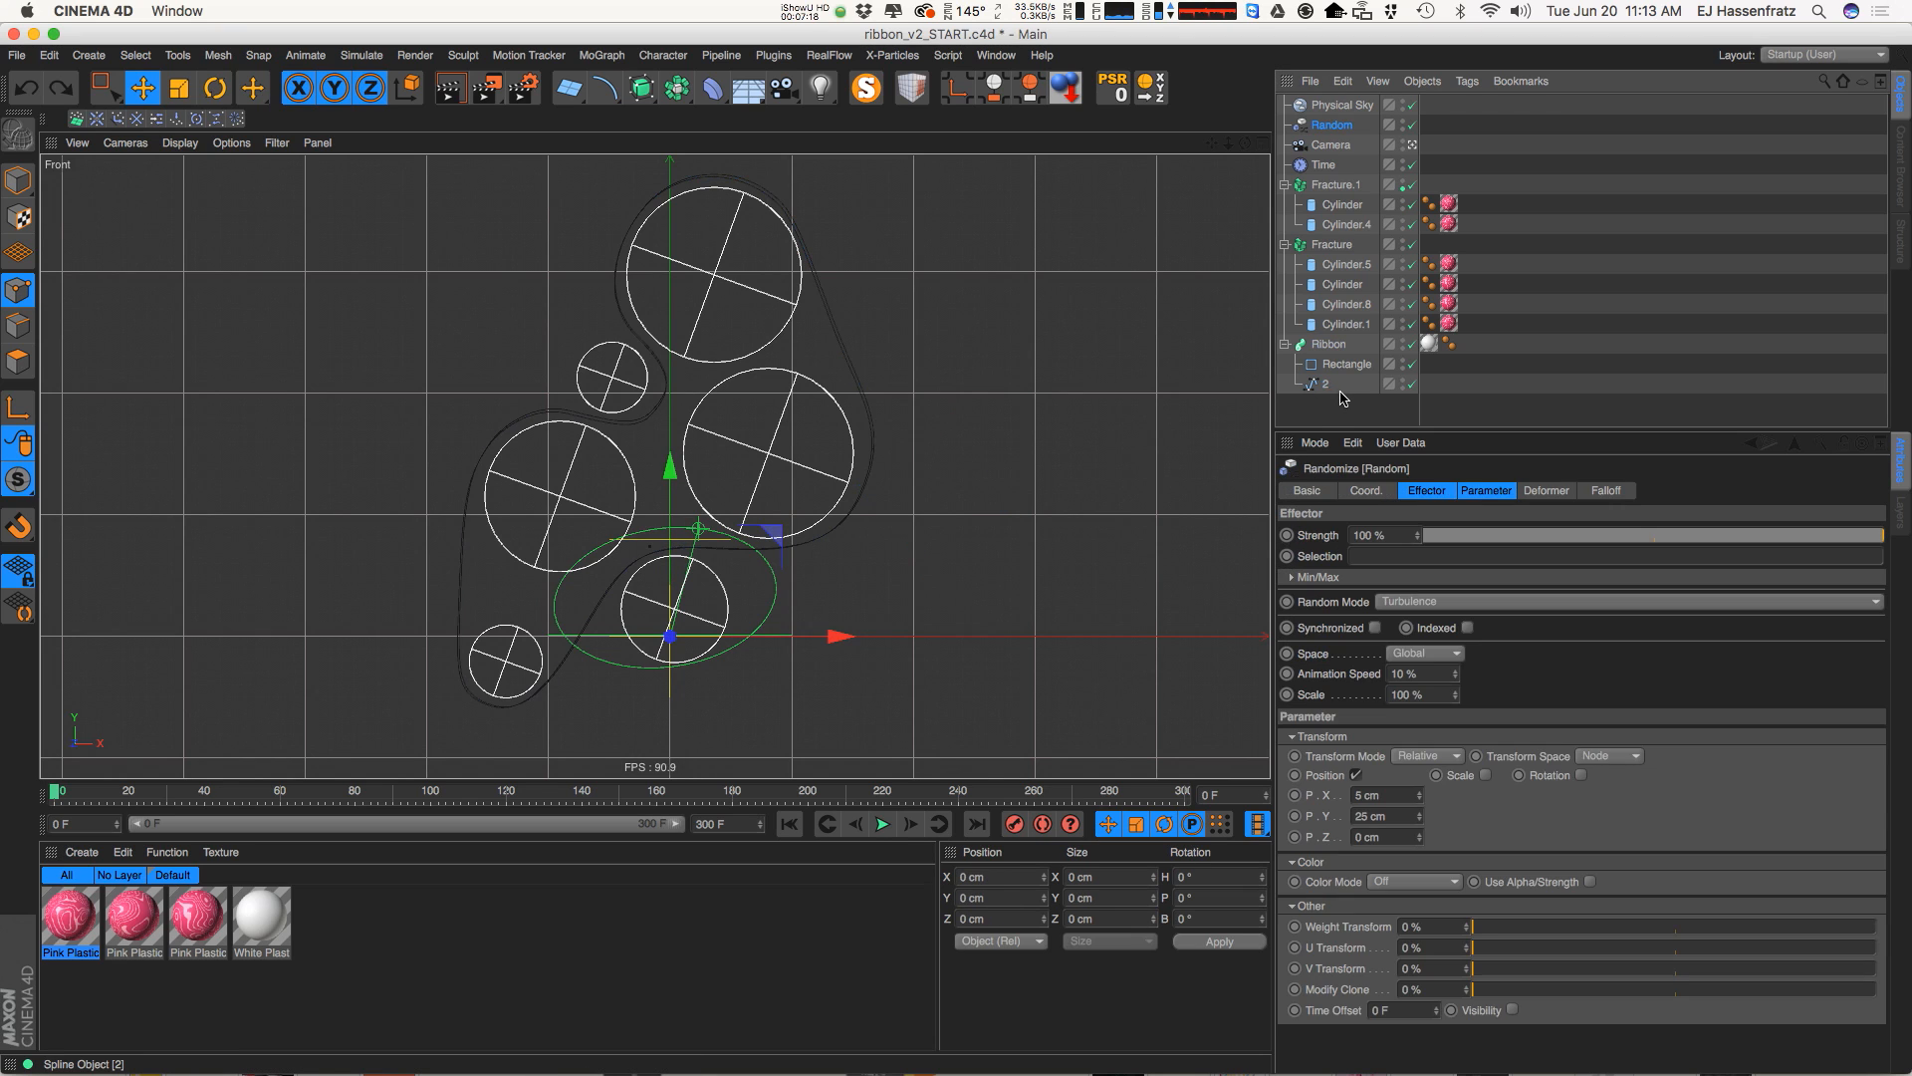
left_click(1325, 387)
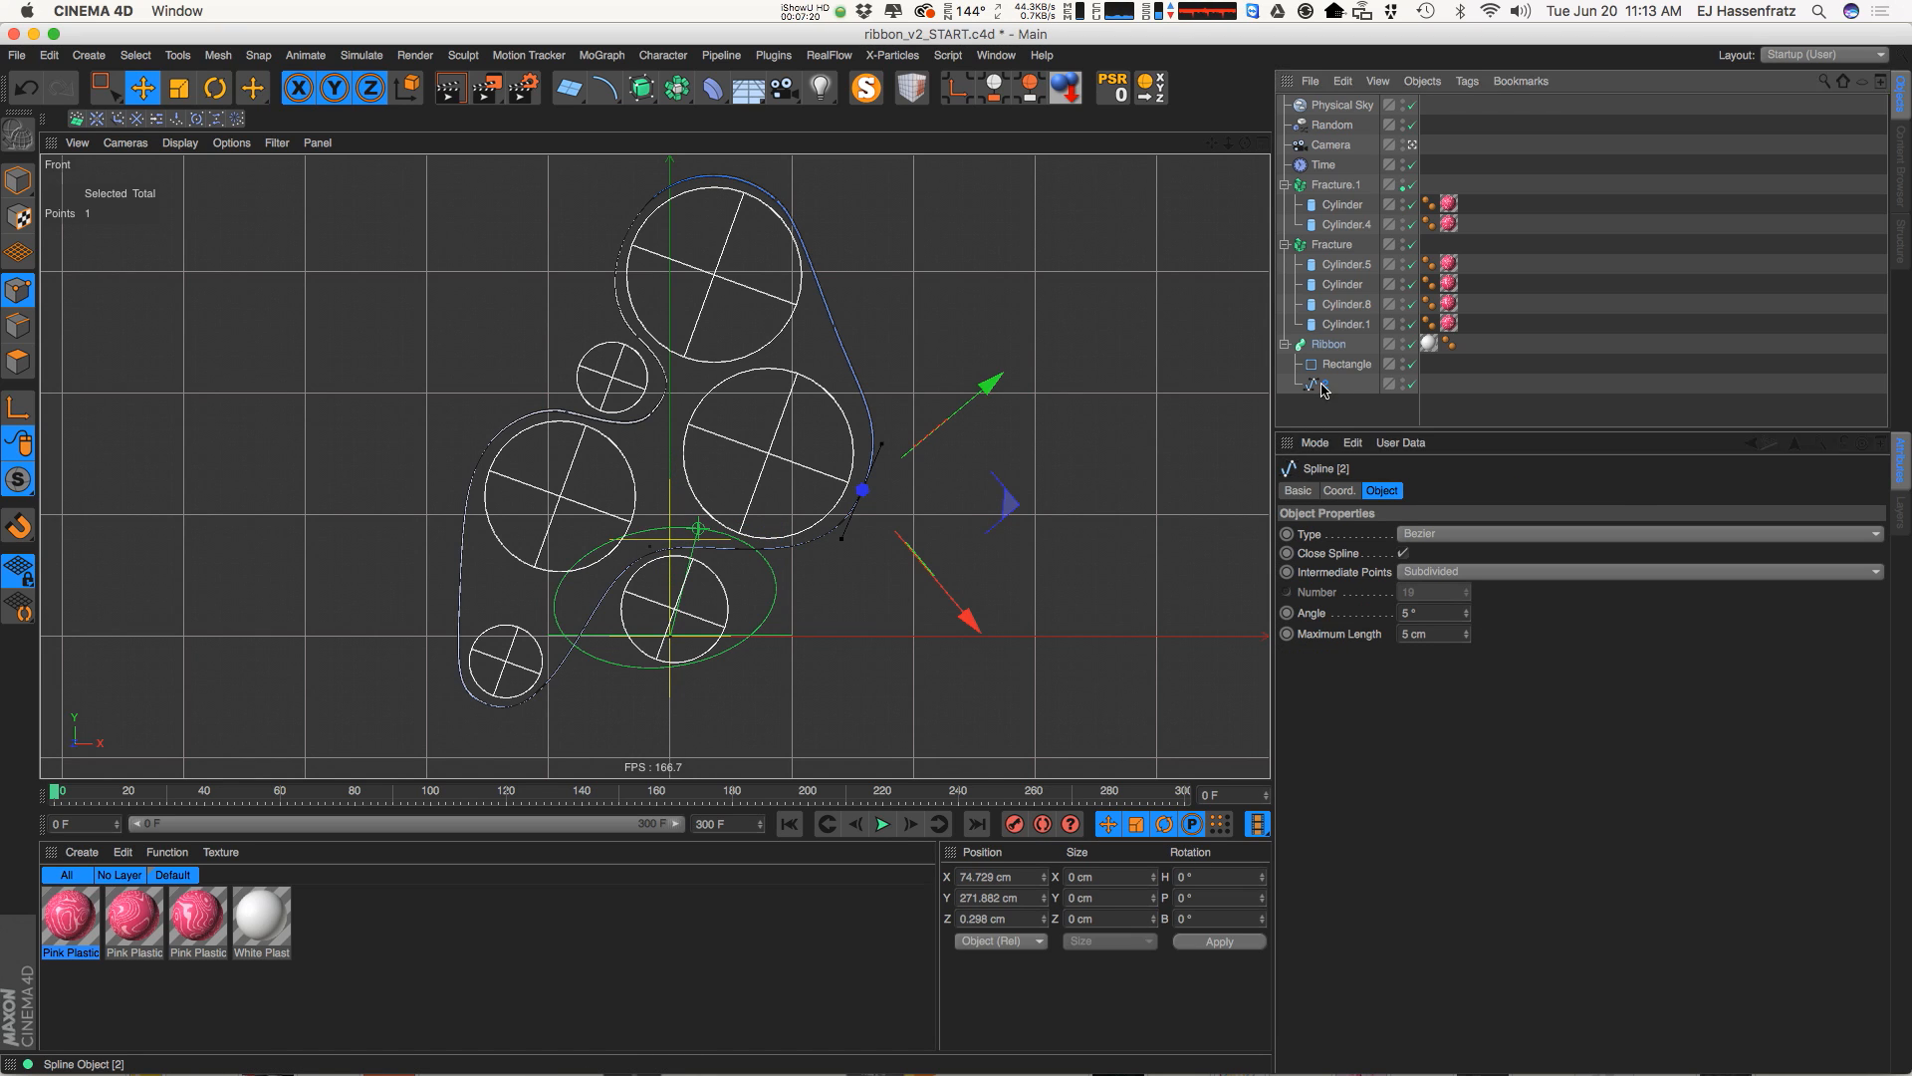
double_click(1325, 384)
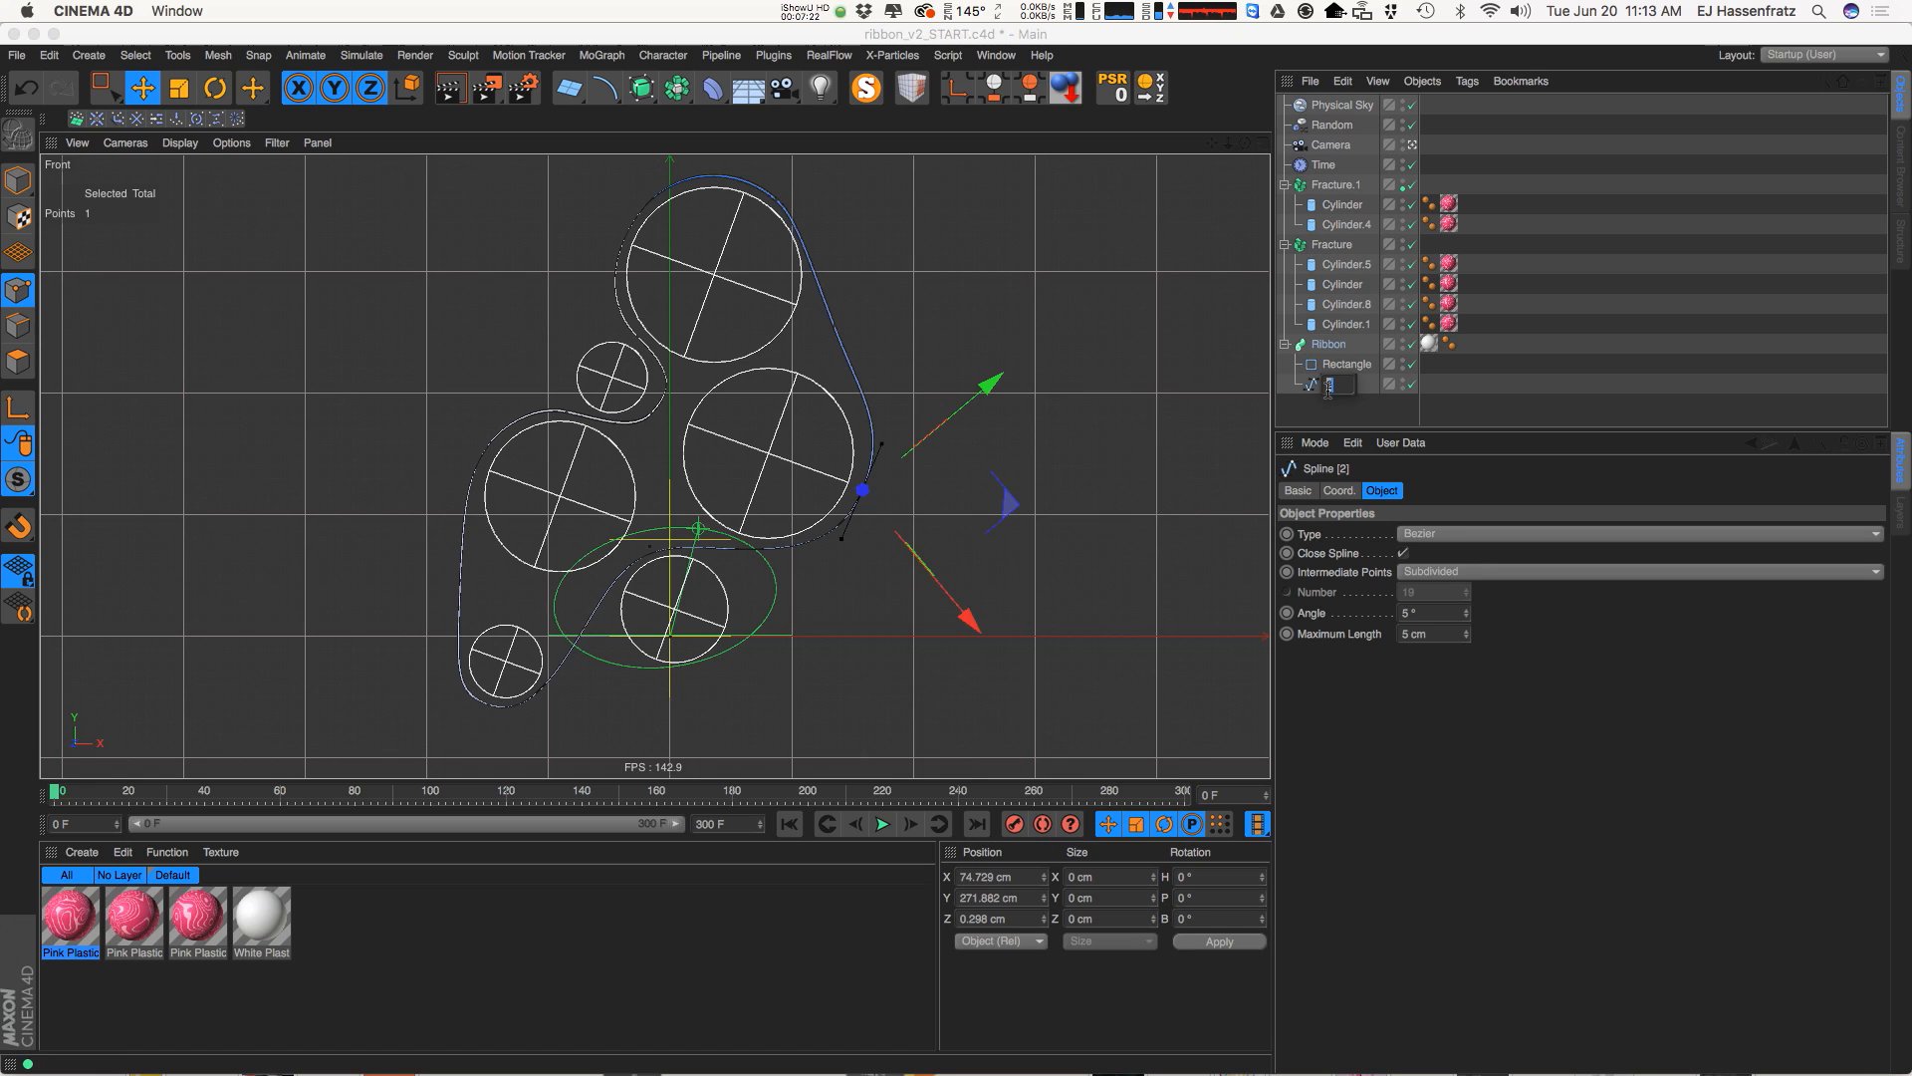
type("Spline")
key("Return")
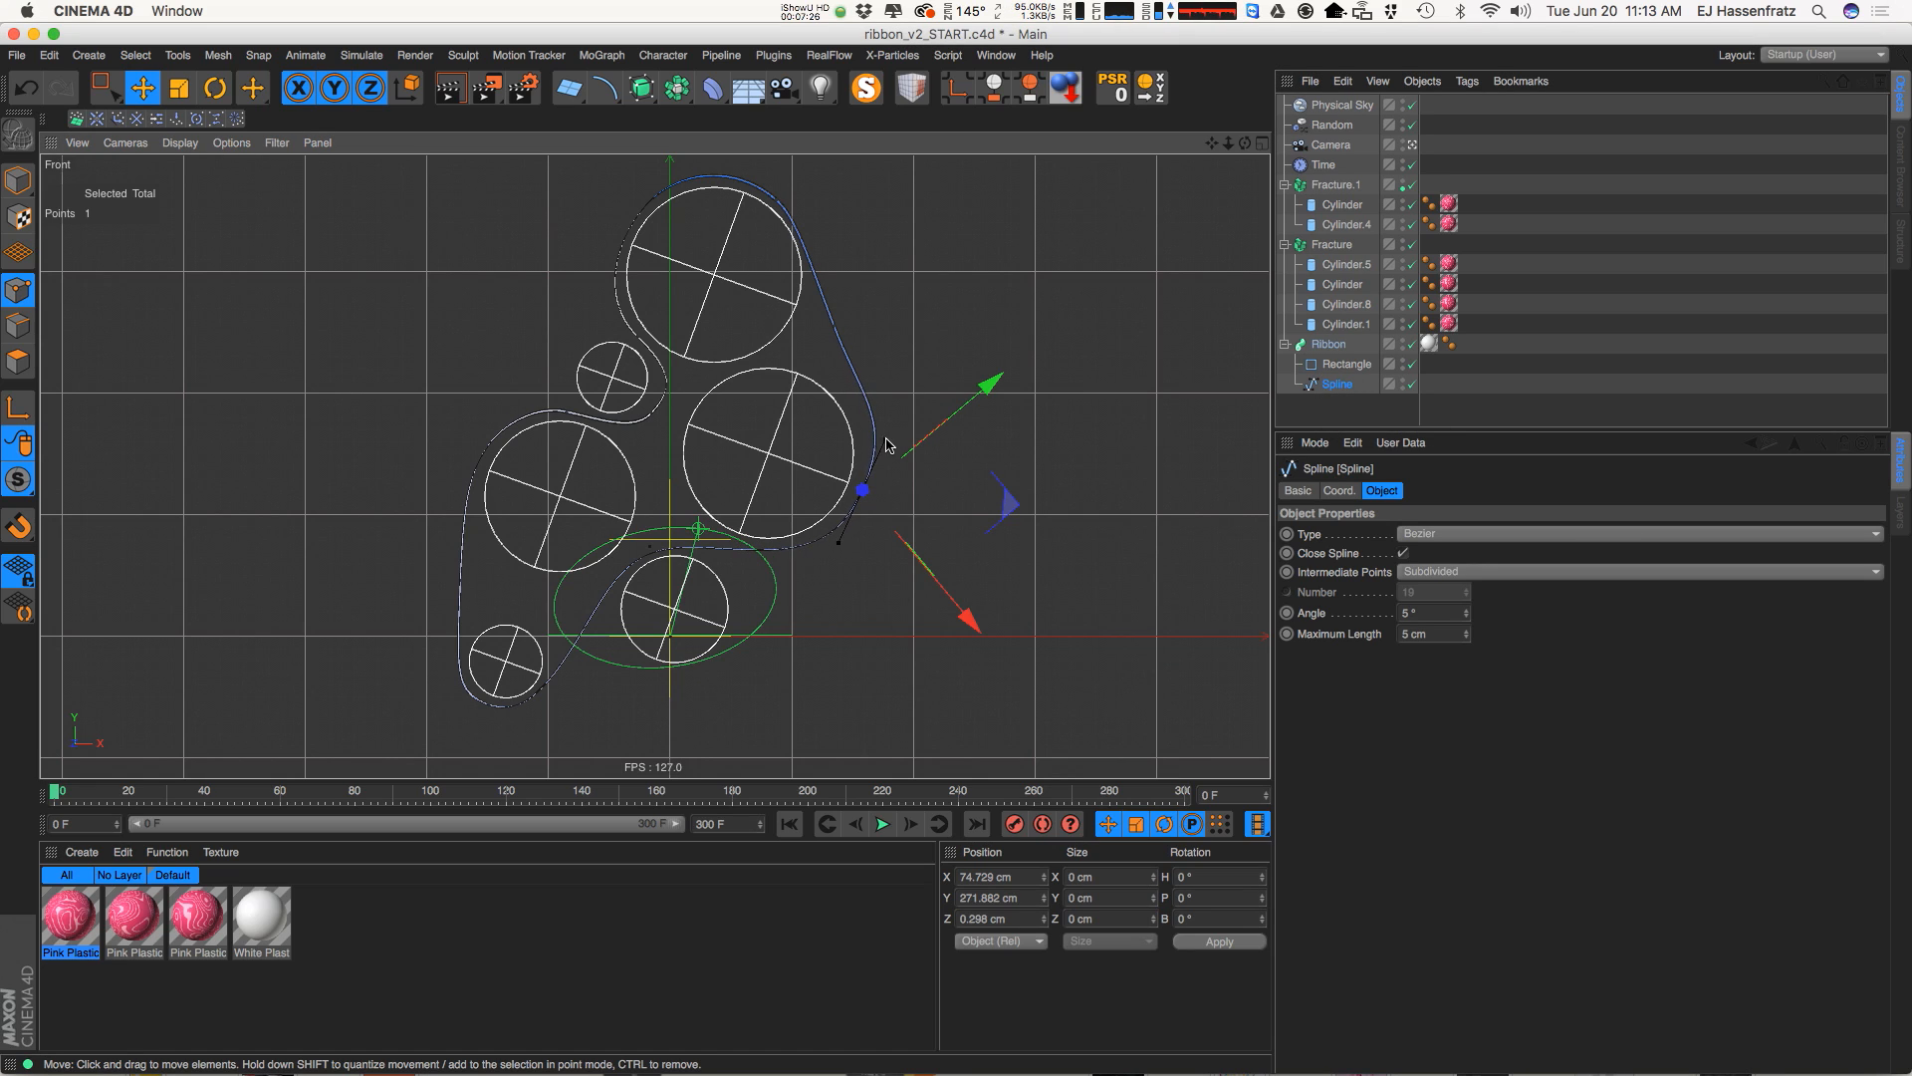
Nudge the spline points beside the lower large cylinder and between the two large cylinders slightly in the Front view
left_click_drag(863, 490, 857, 493)
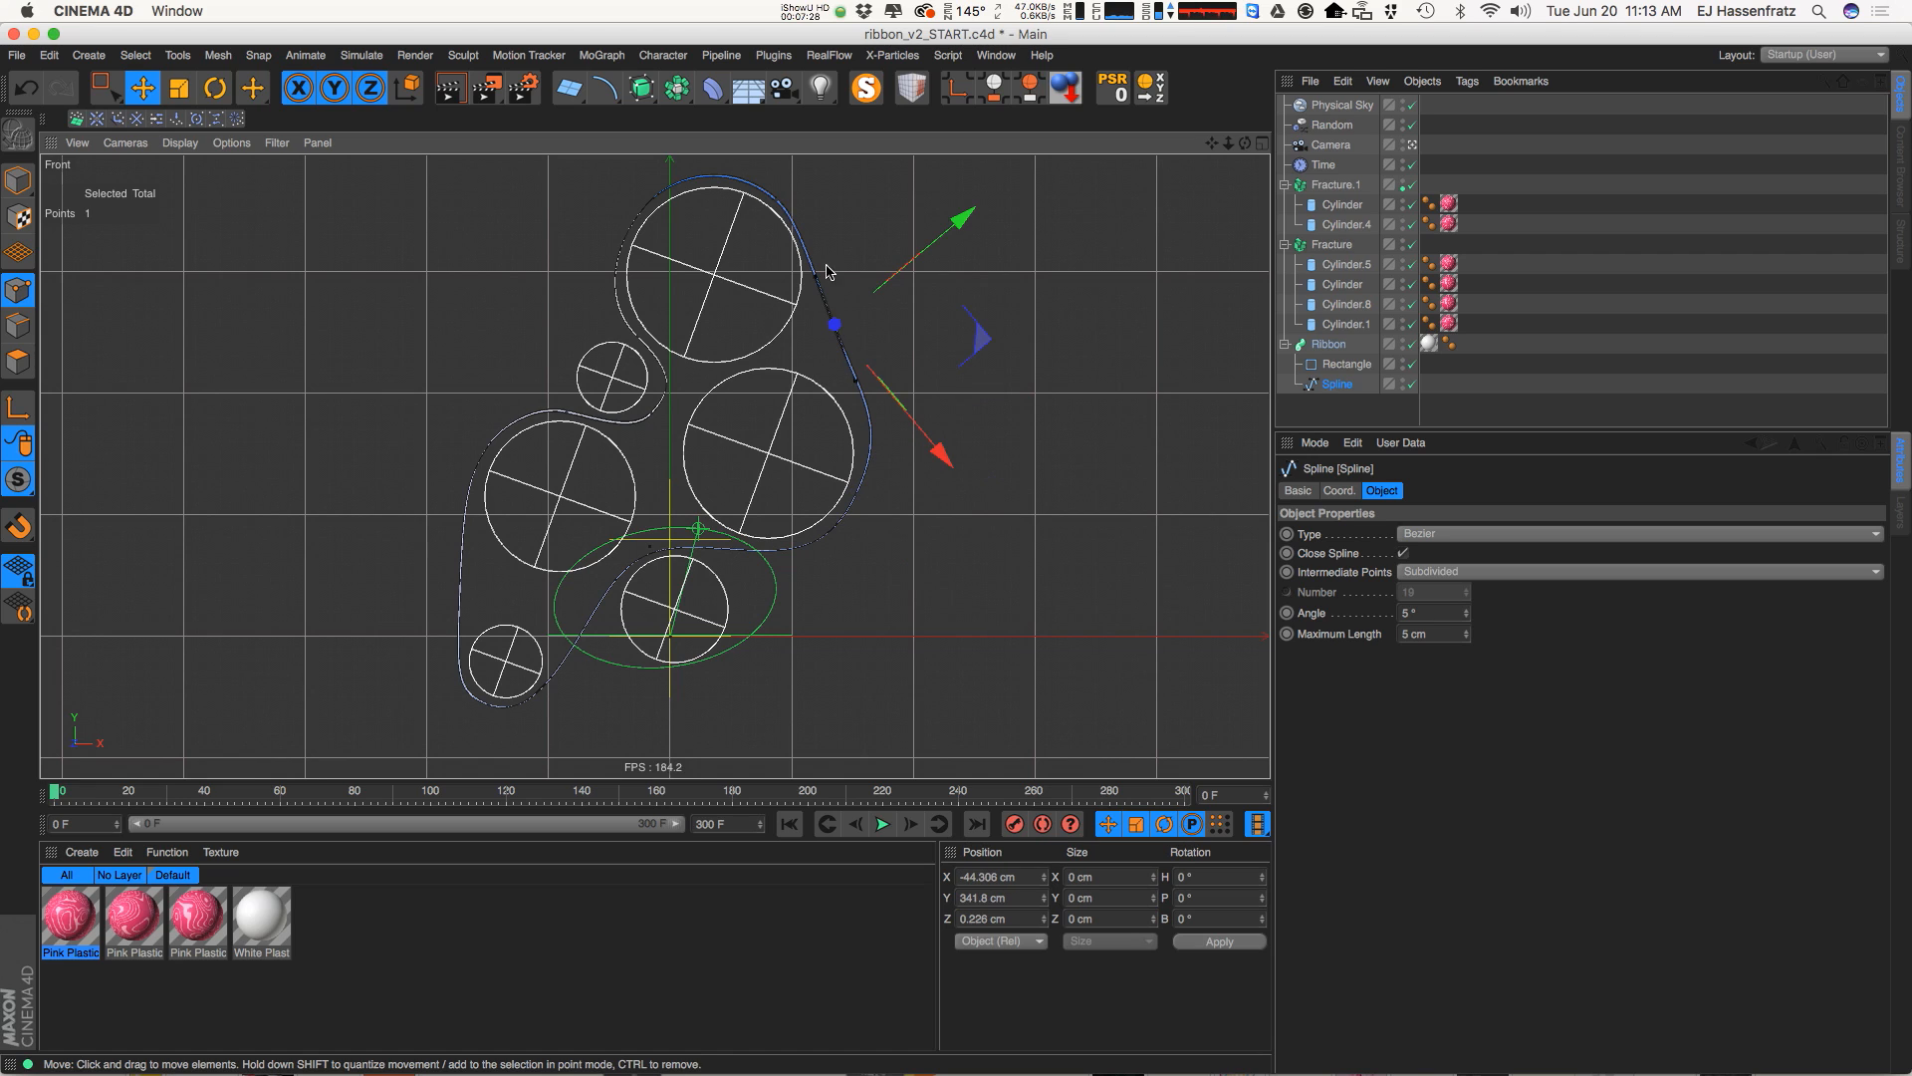
left_click_drag(910, 329, 913, 328)
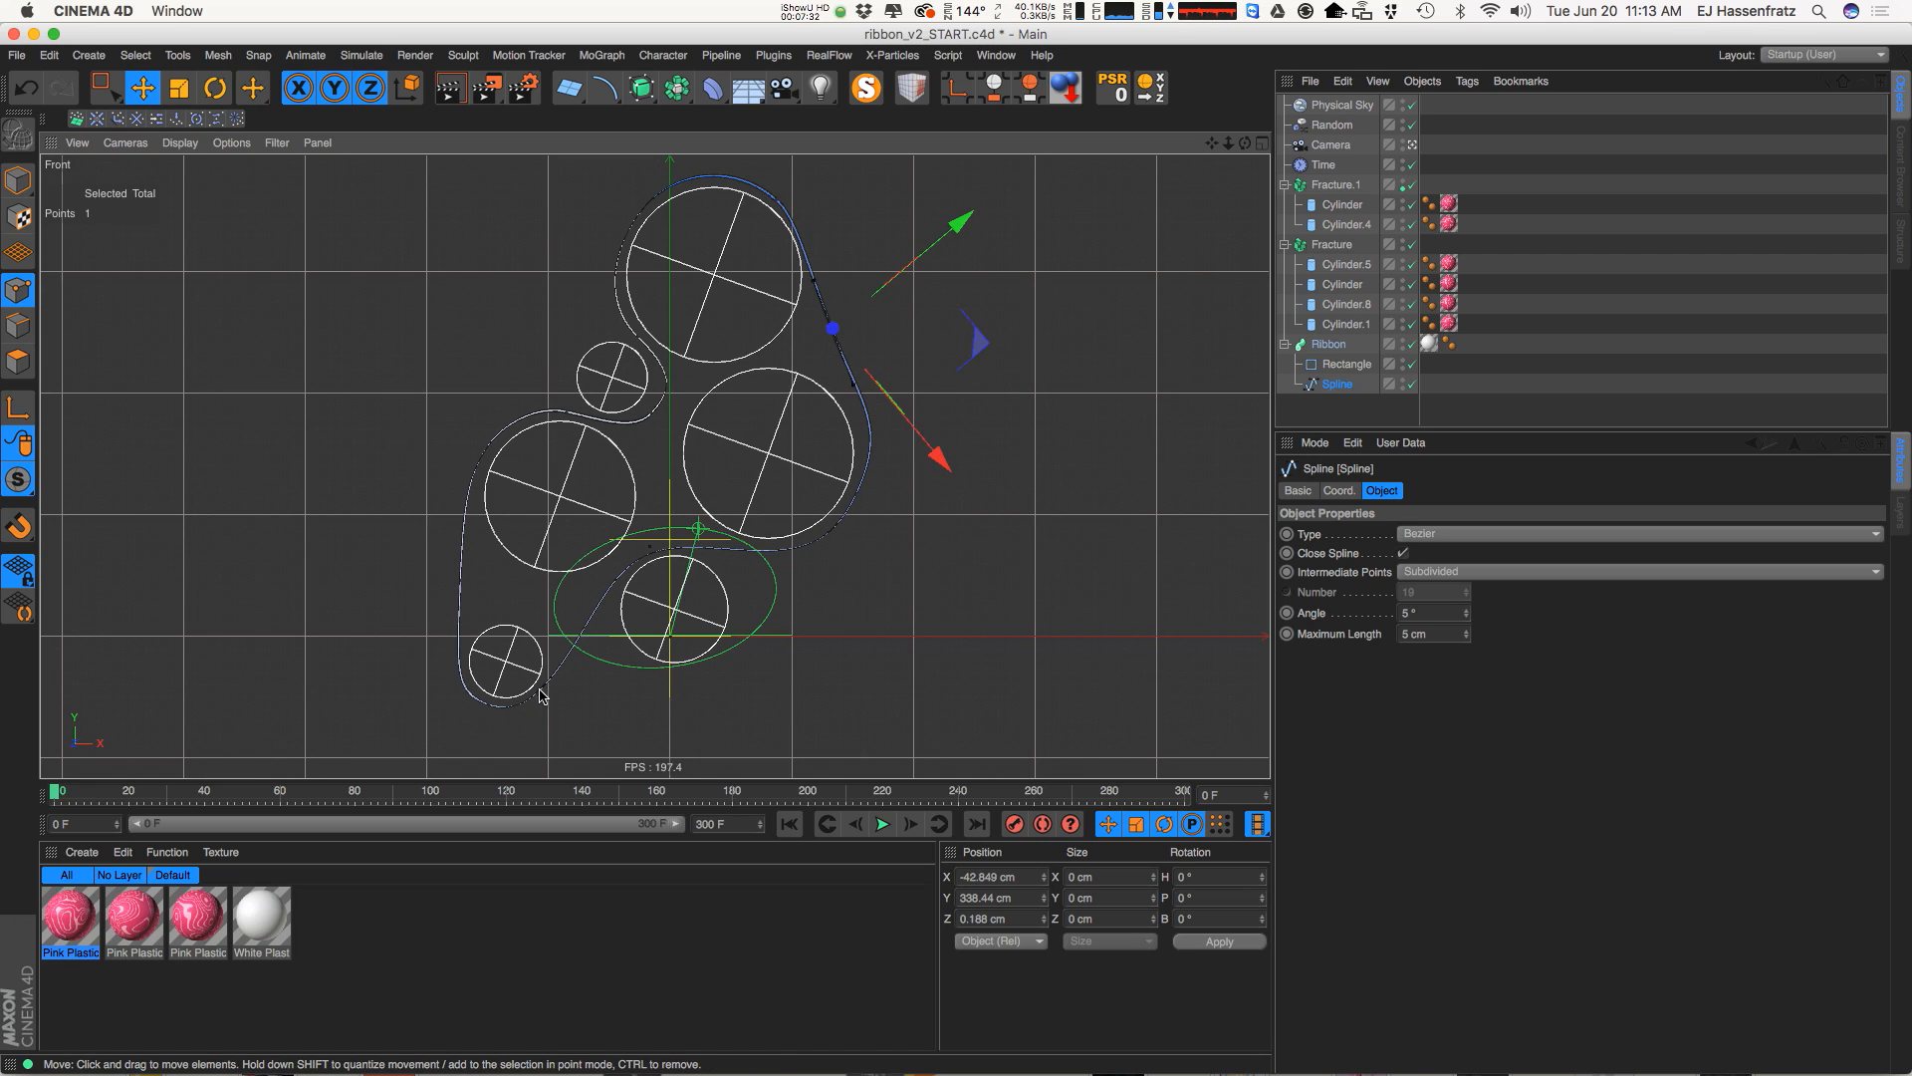
Examine the placement of the spline's points around the small and large cylinders, and review the available spline types
left_click(490, 705)
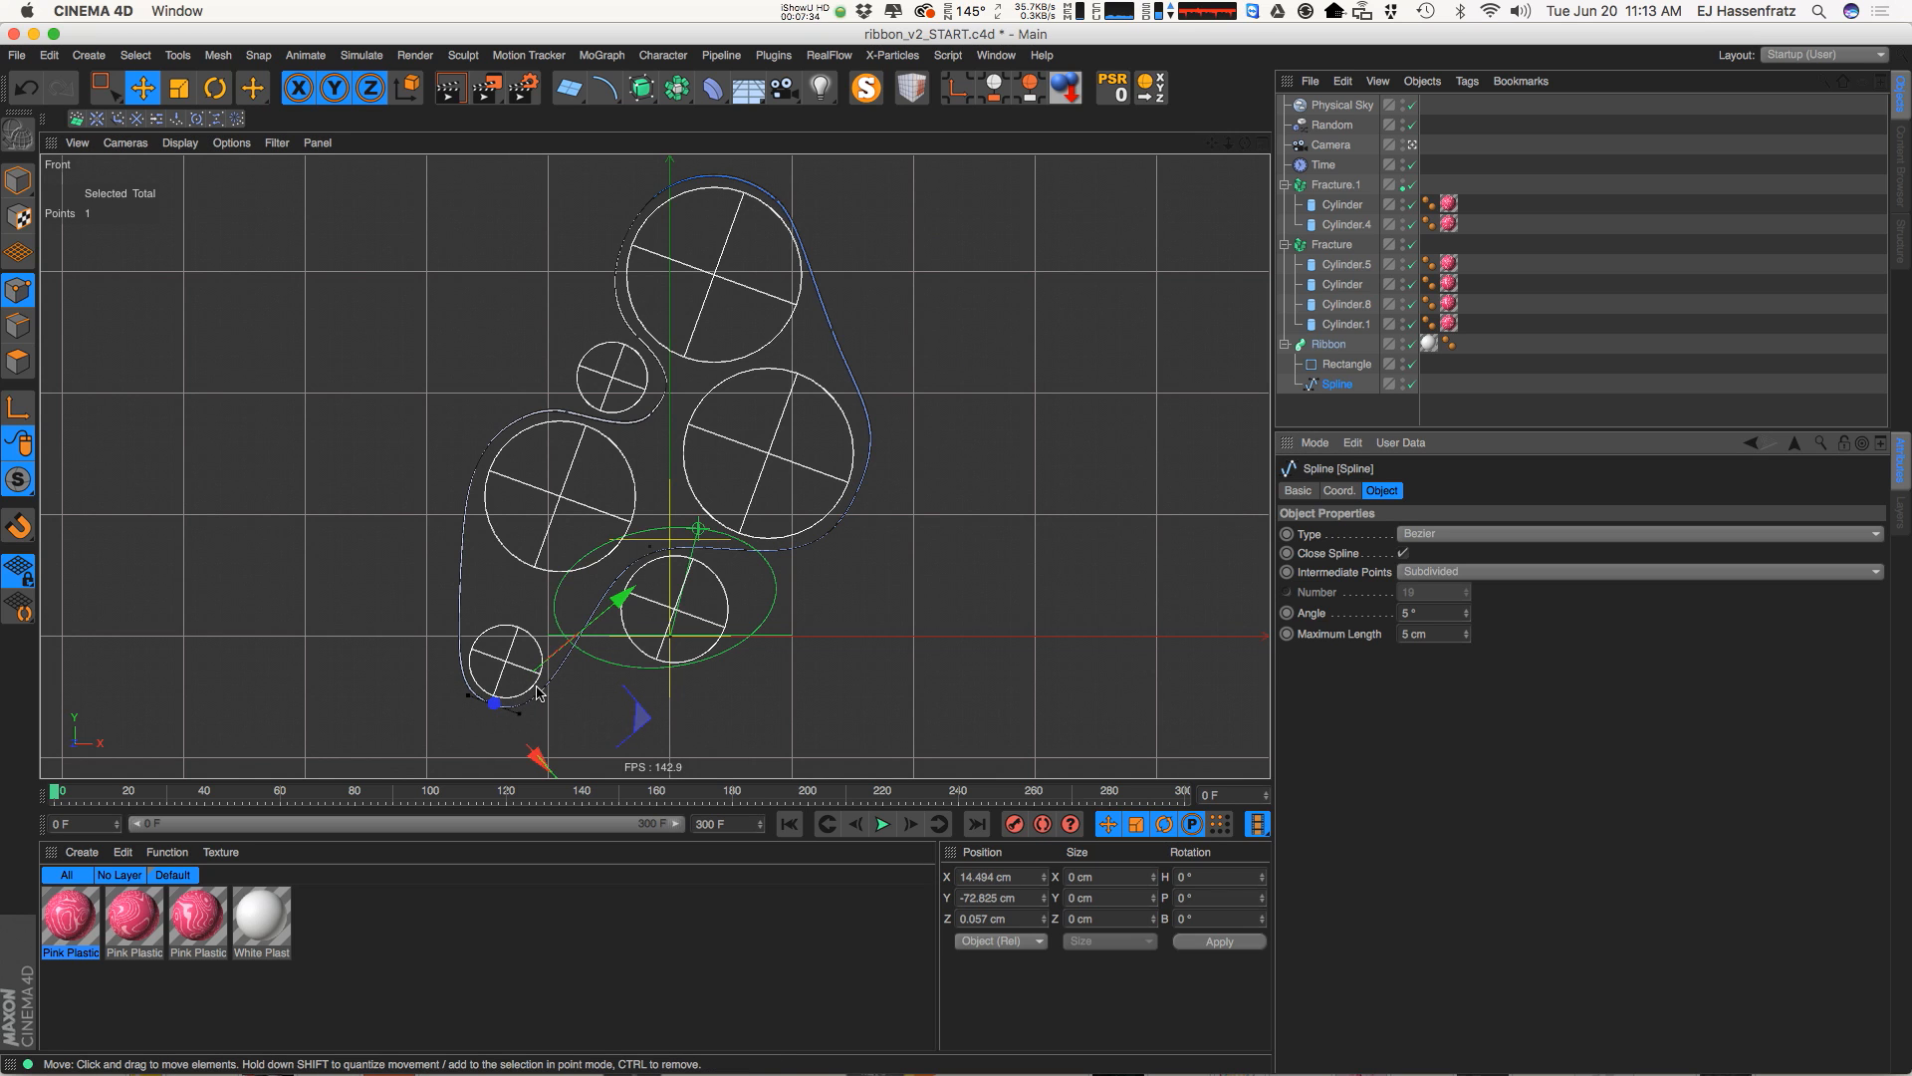
scroll(685, 675, "up", 5)
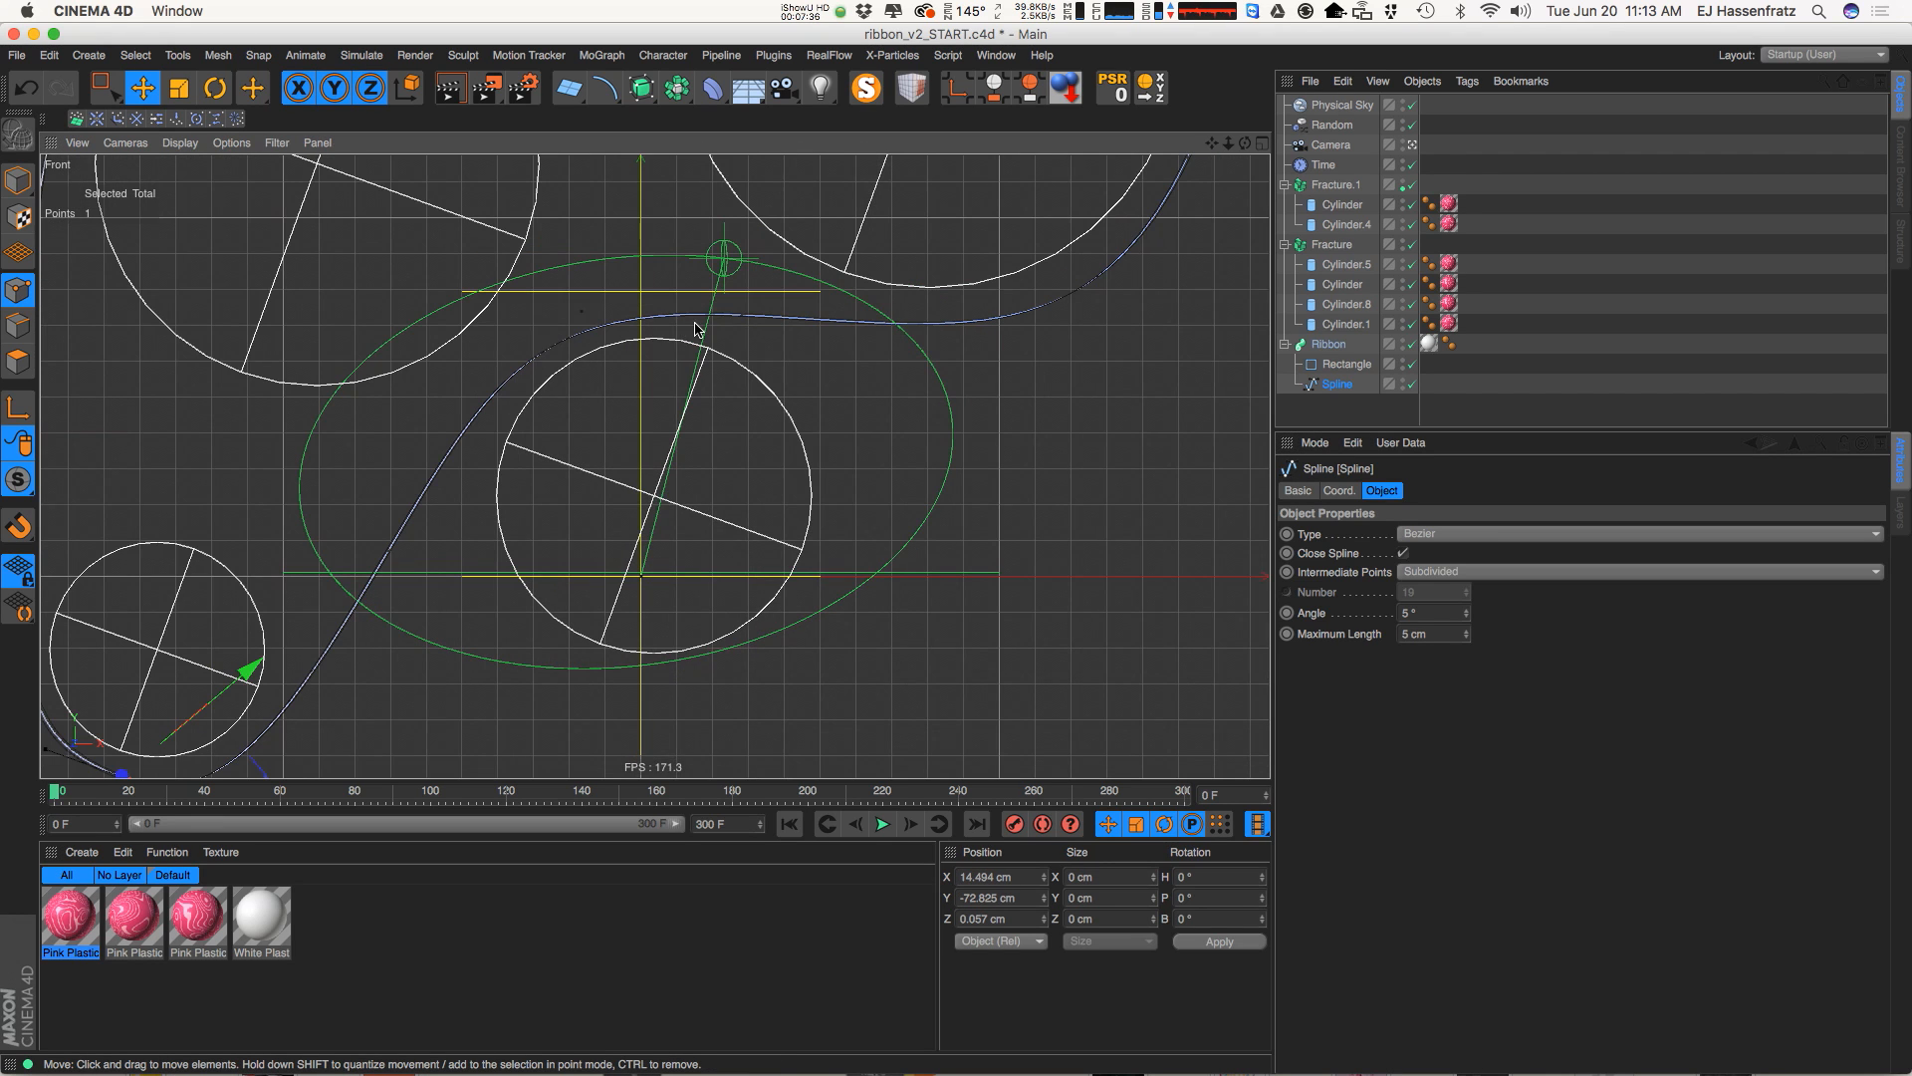
scroll(642, 648, "down", 5)
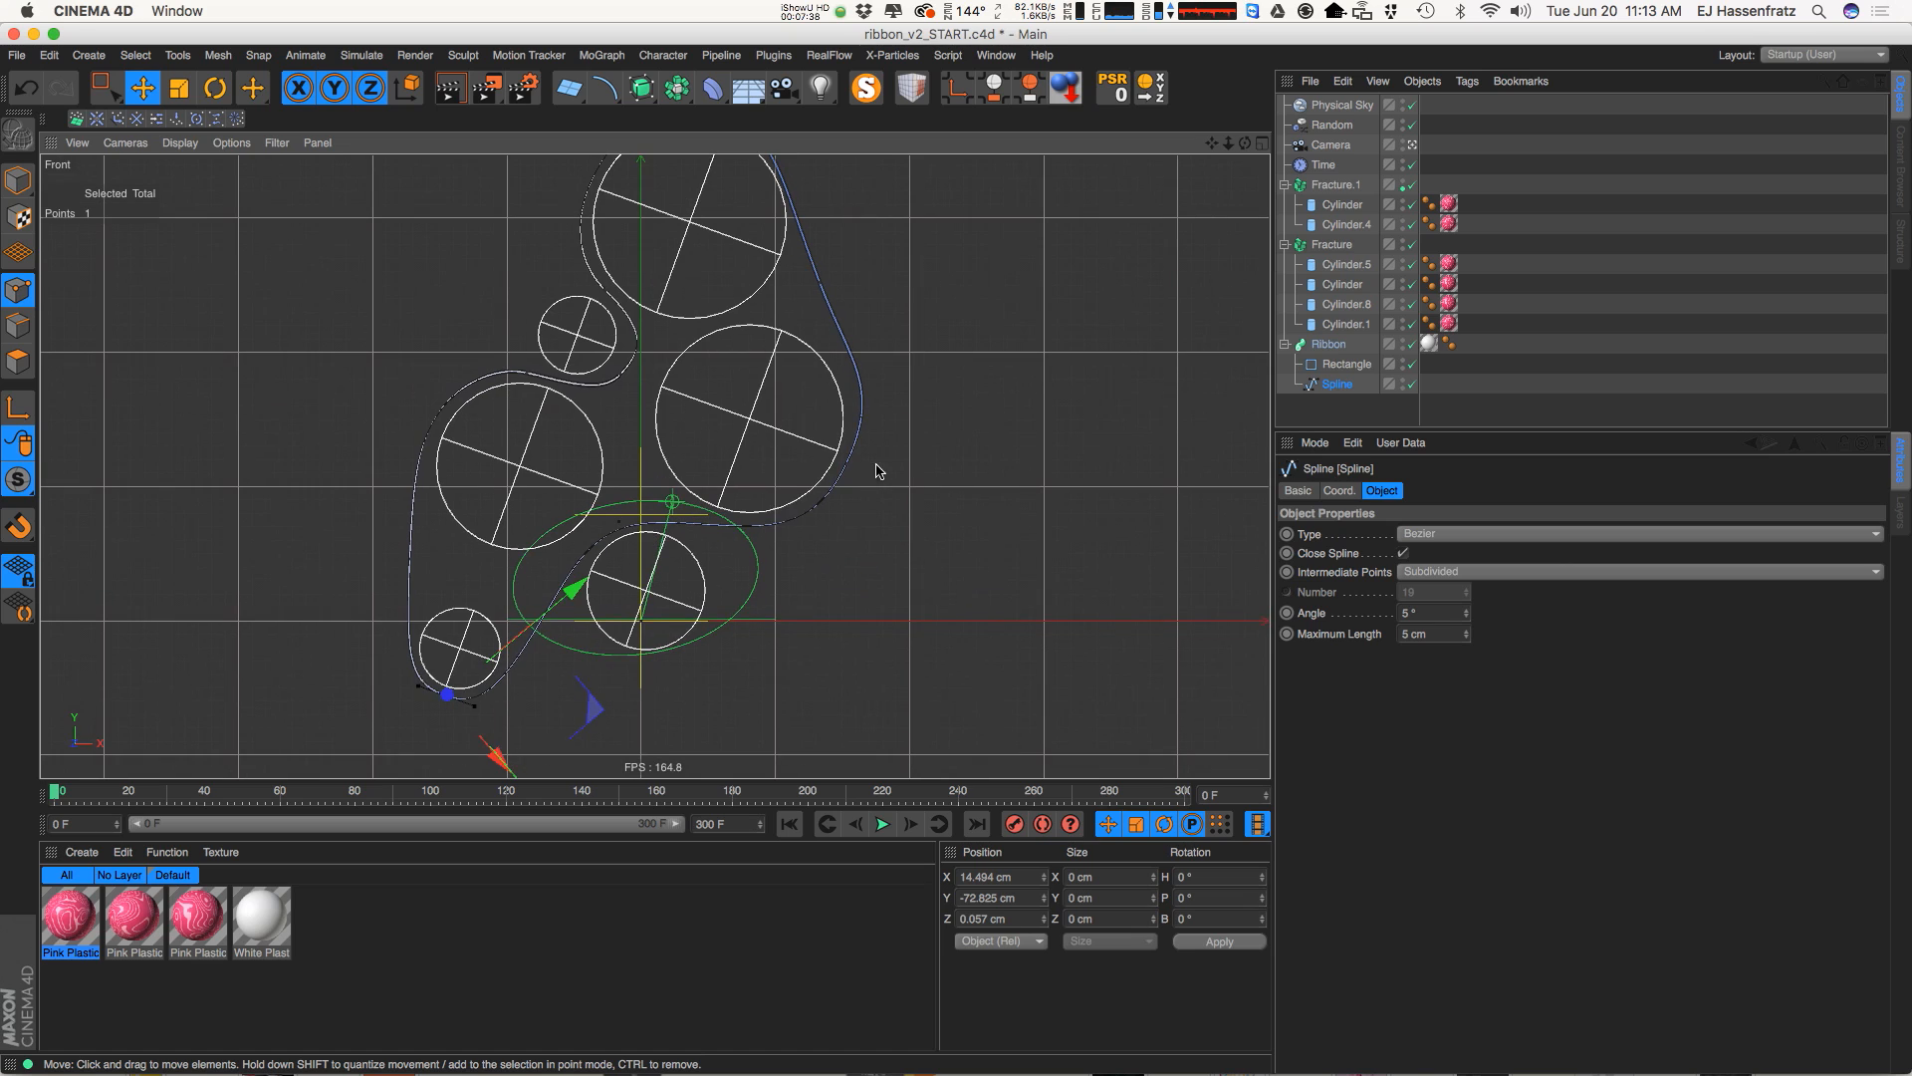
left_click(680, 522)
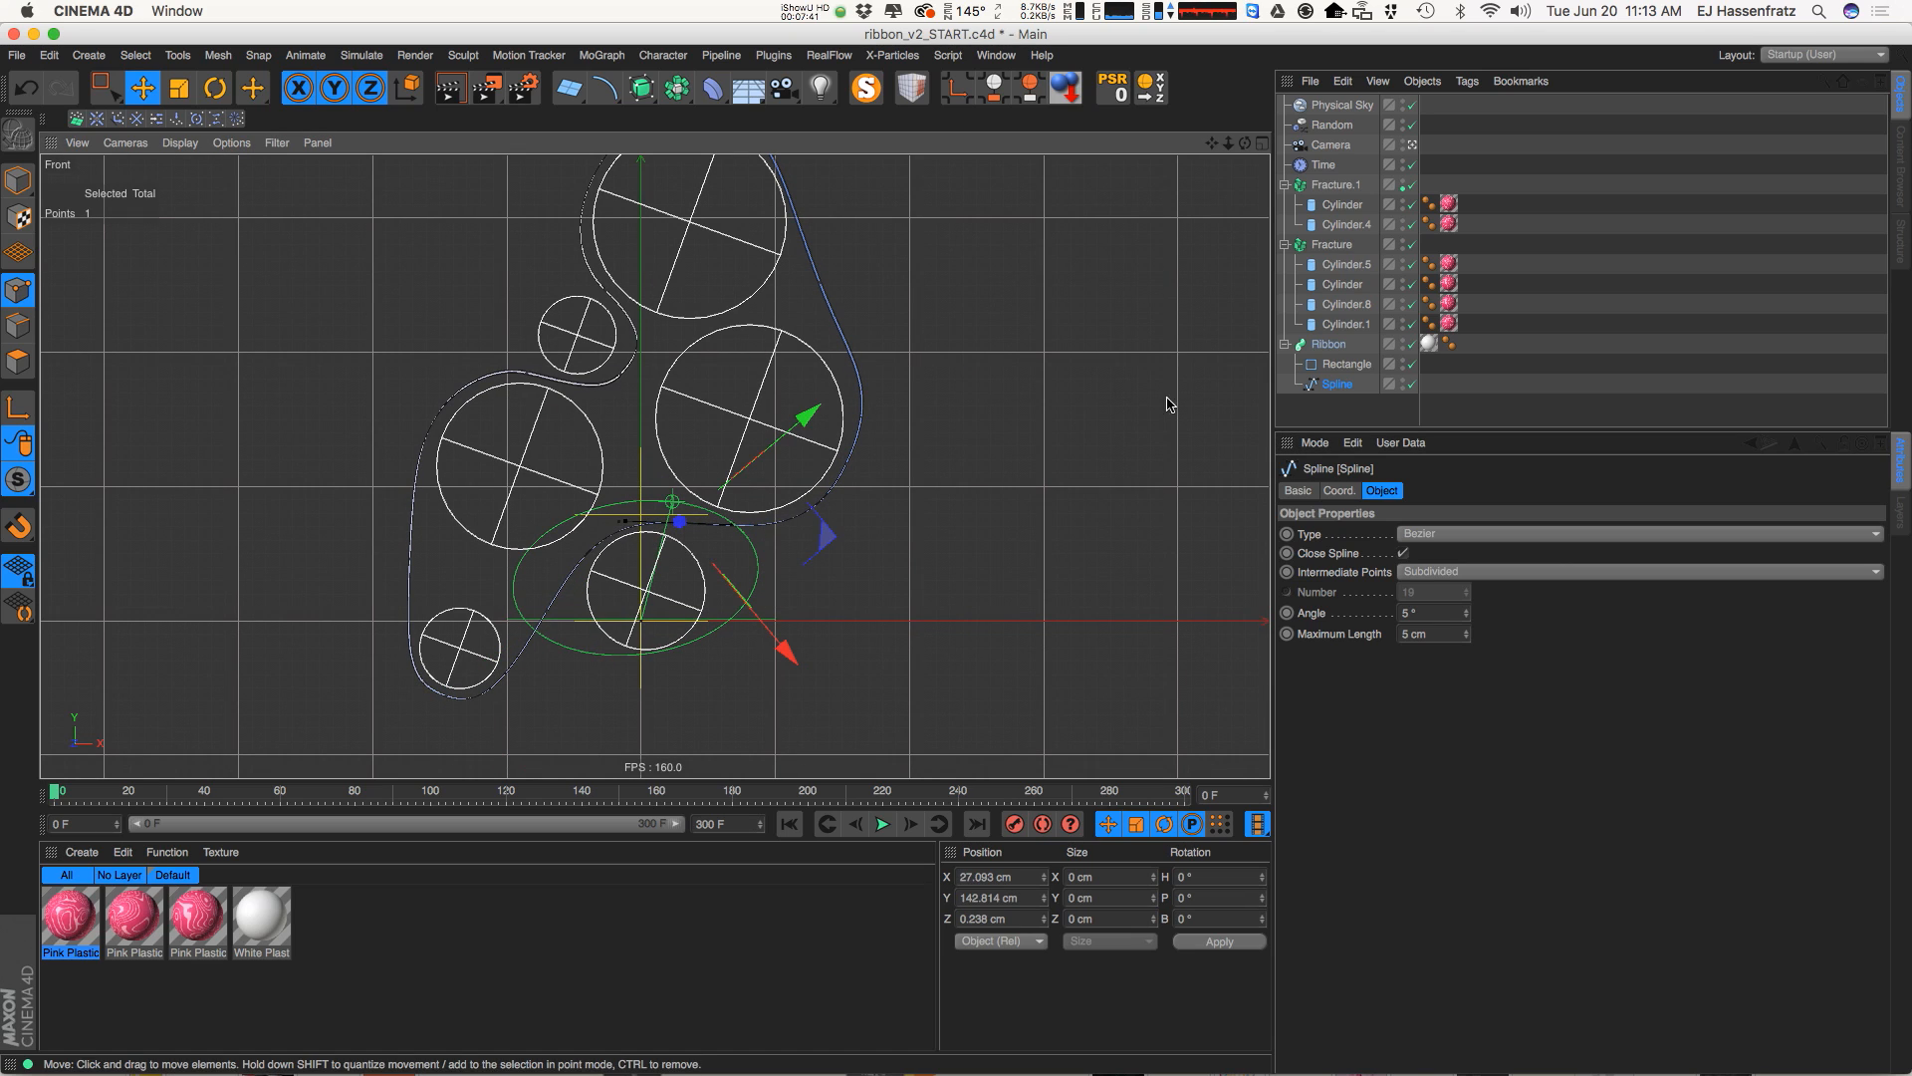
middle_click_drag(886, 392, 888, 432, "alt")
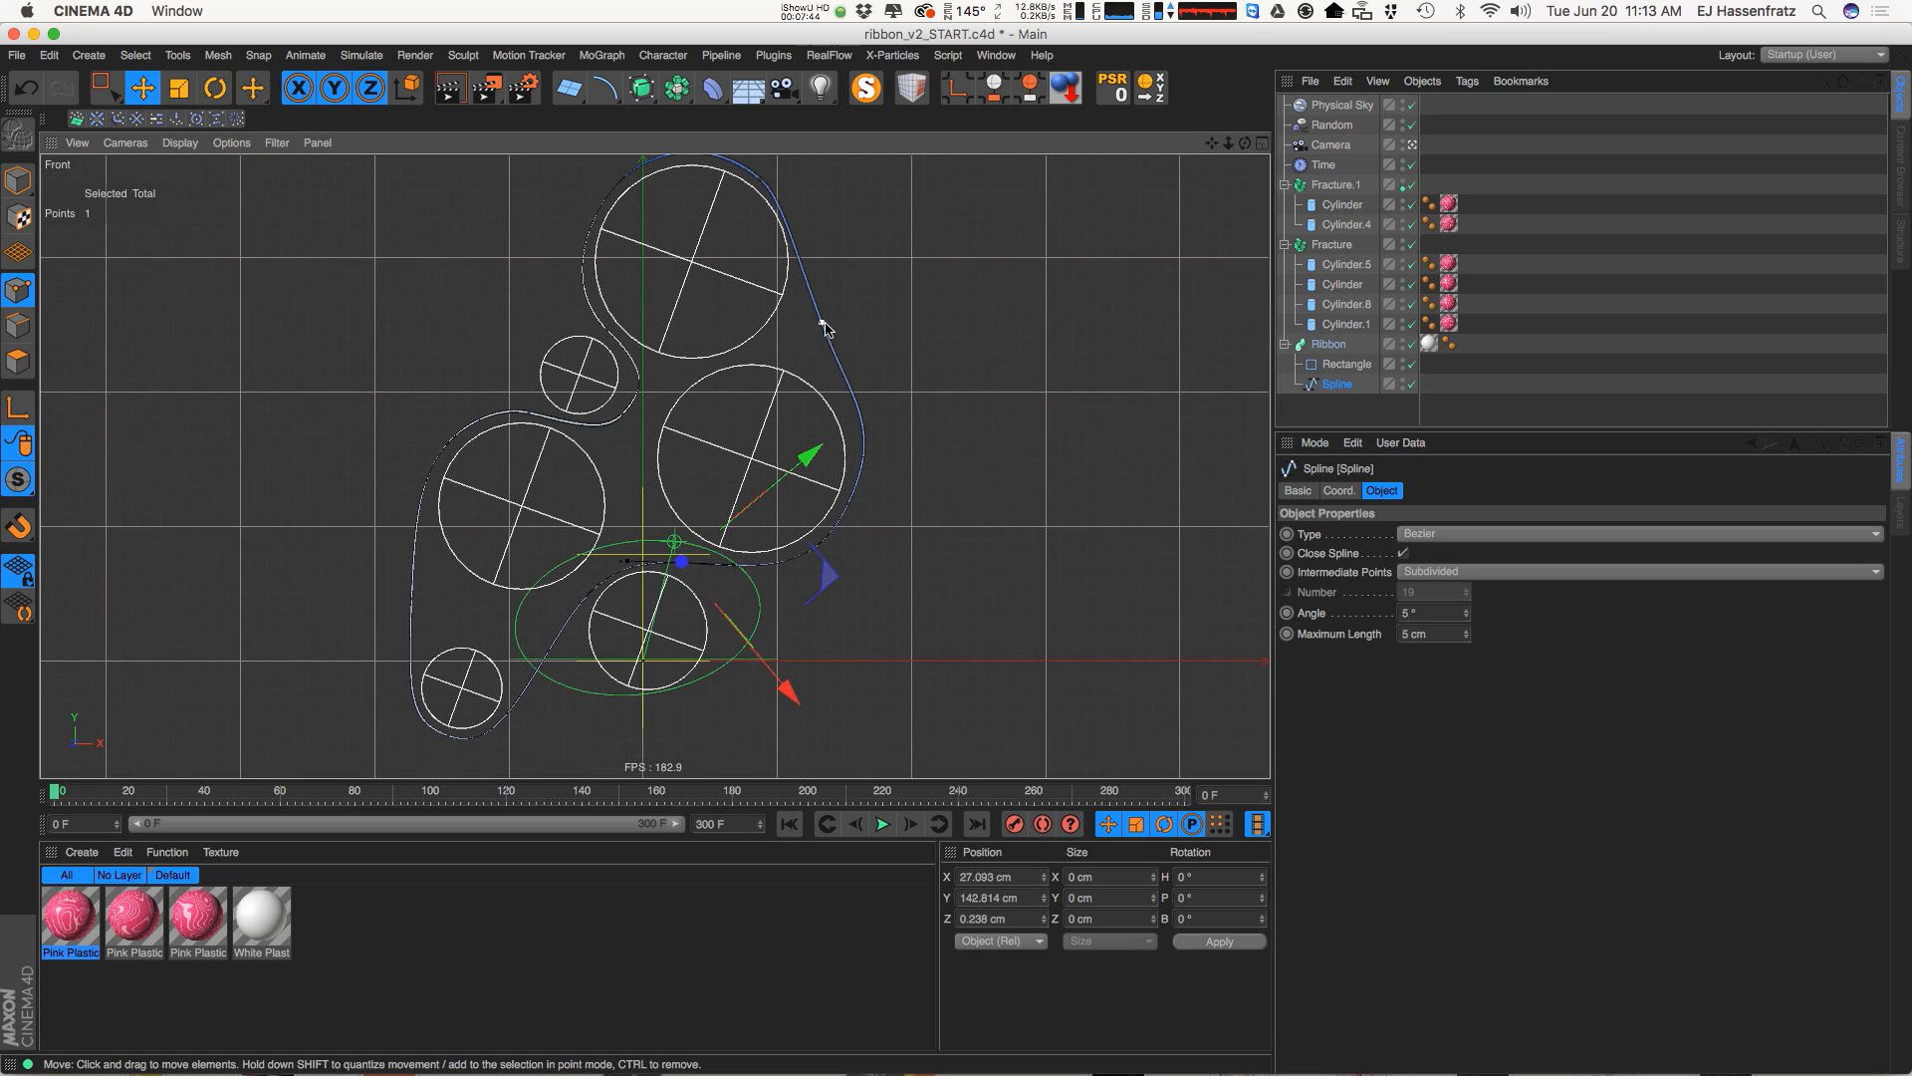
left_click(823, 321)
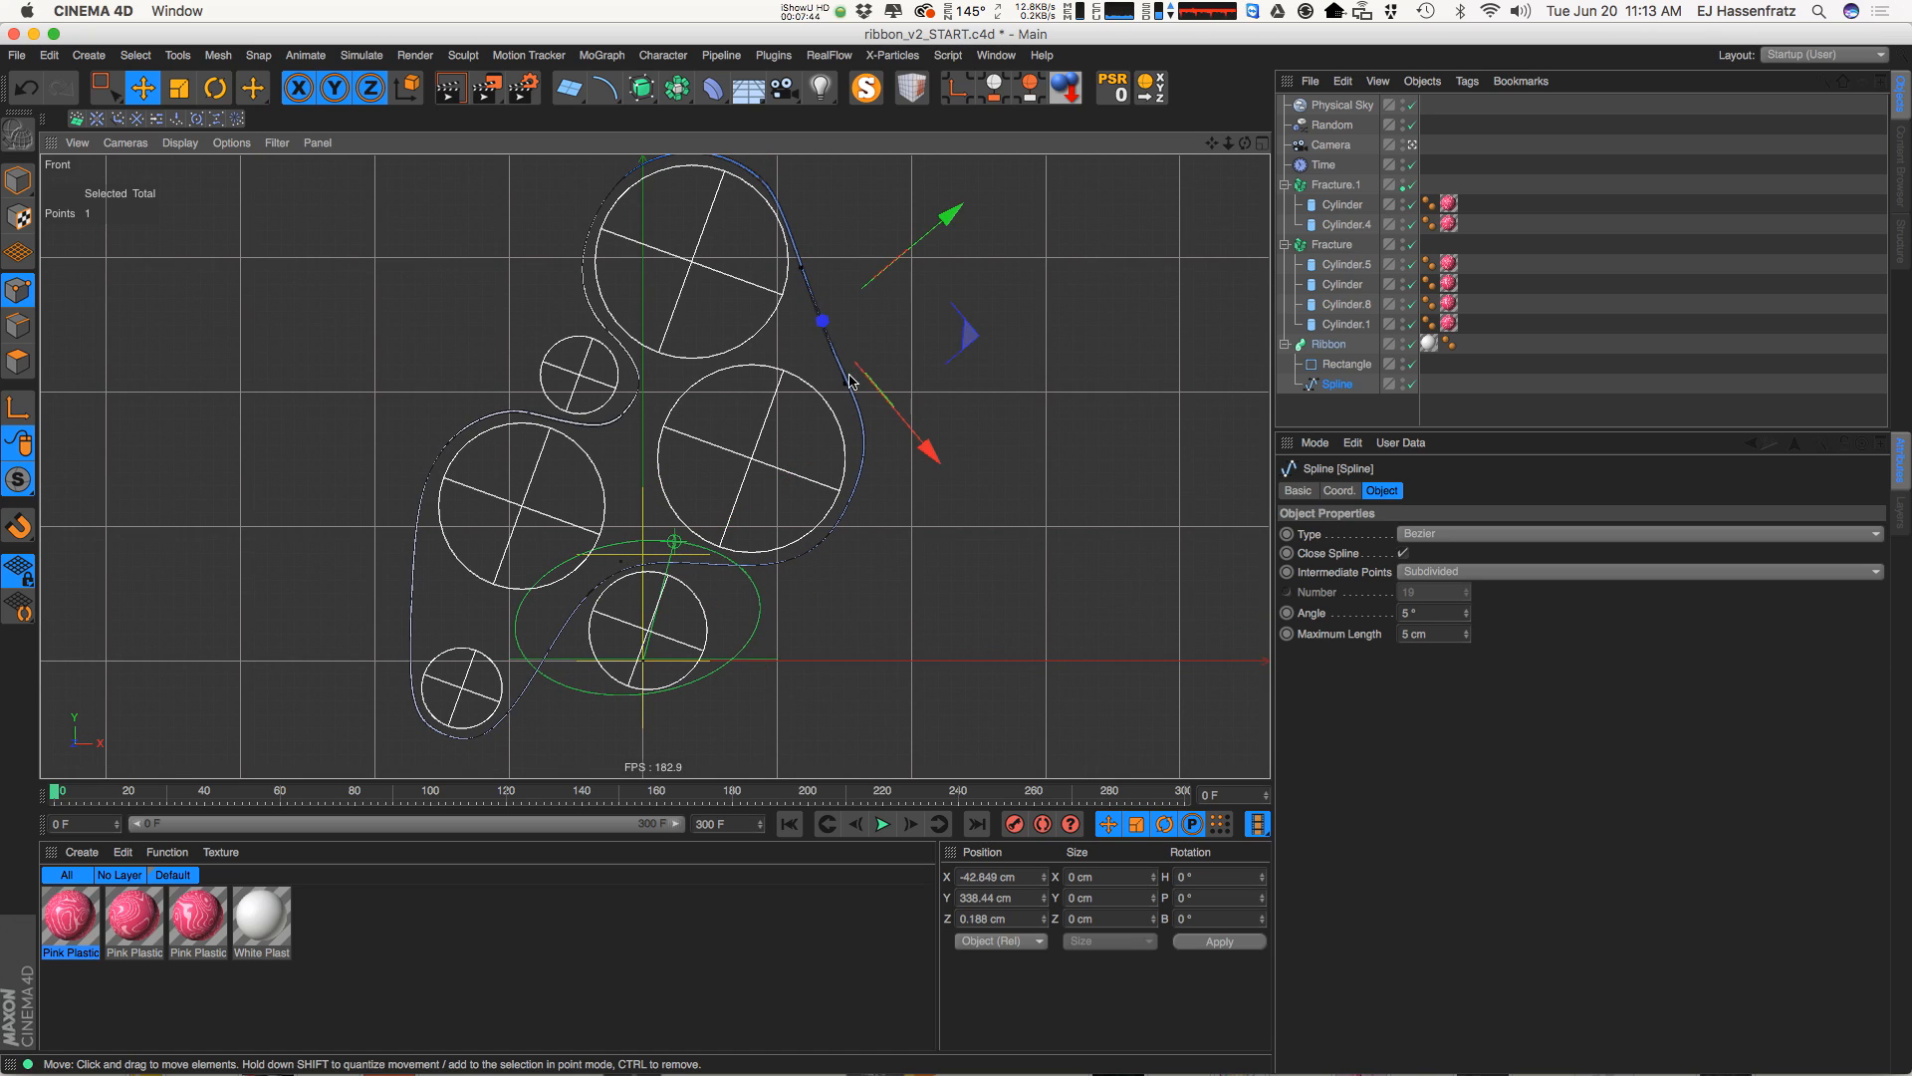
left_click(849, 502)
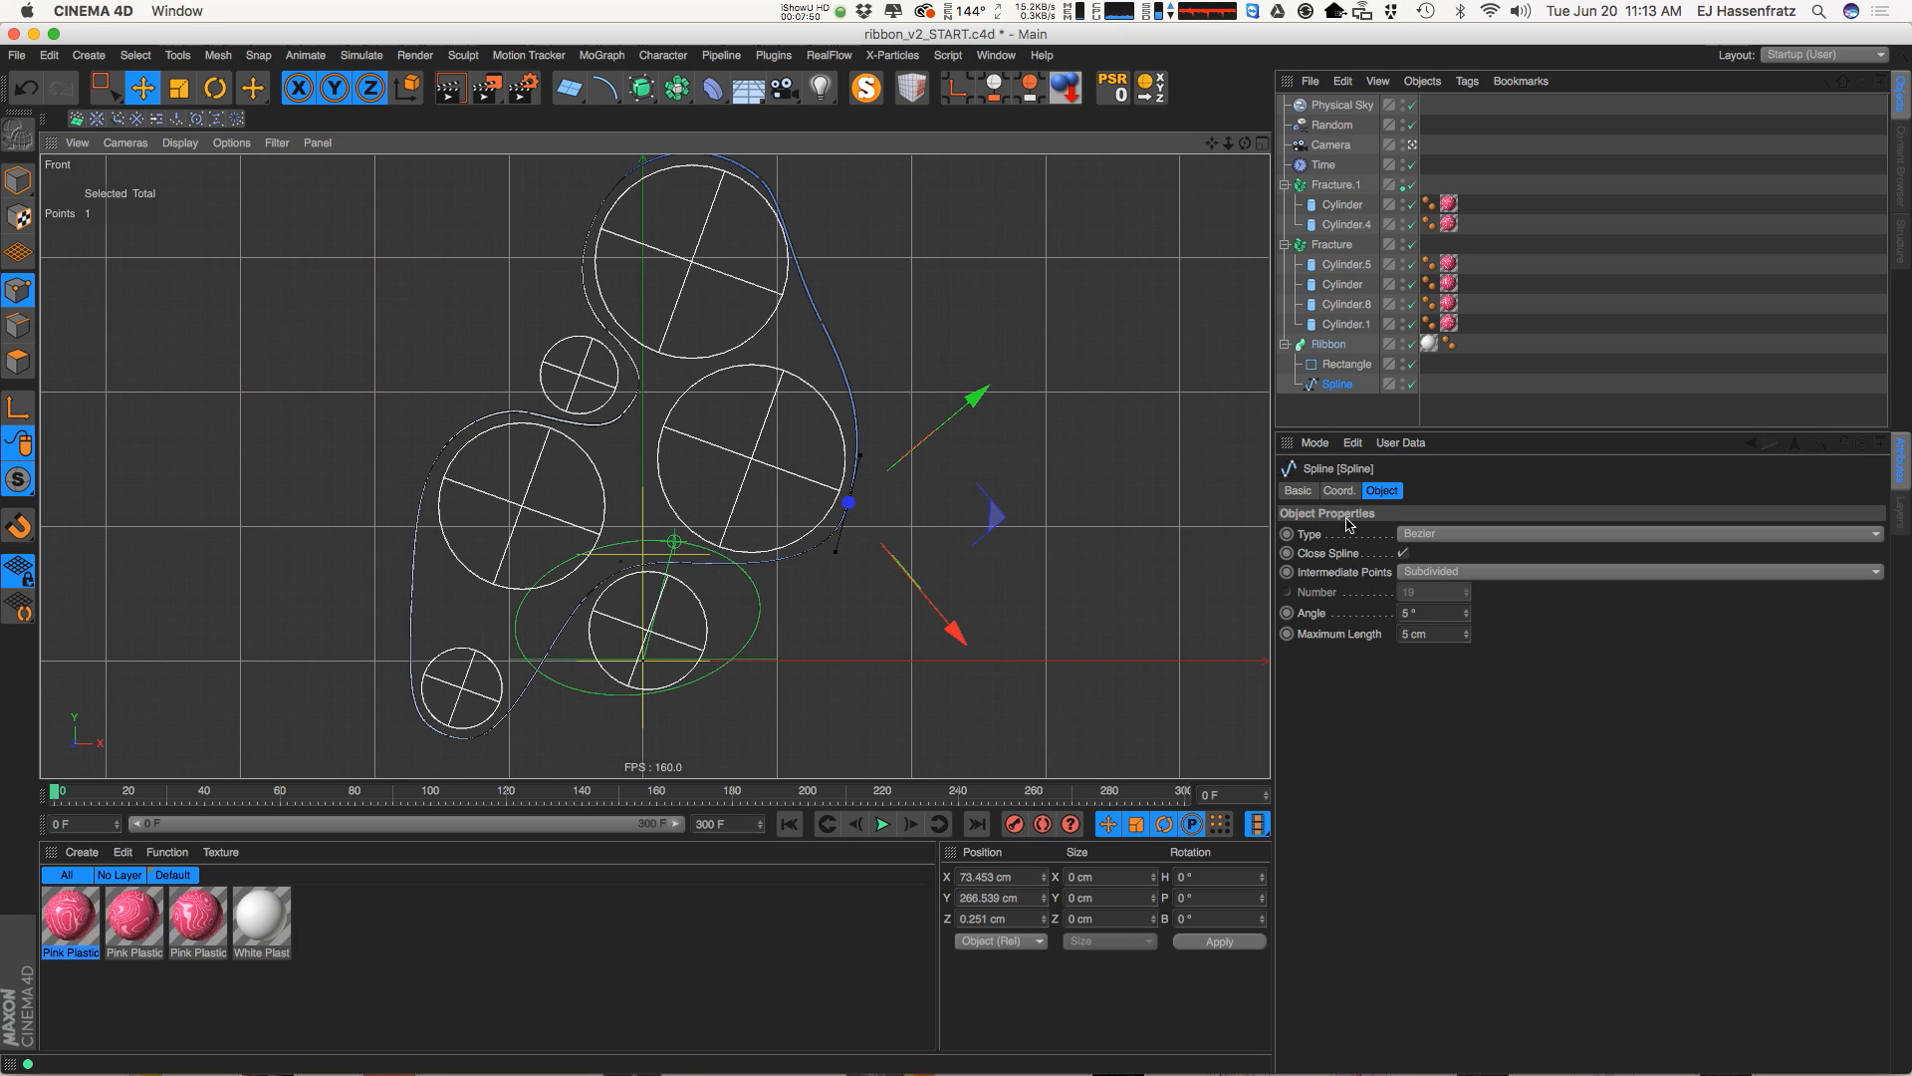
left_click(1418, 535)
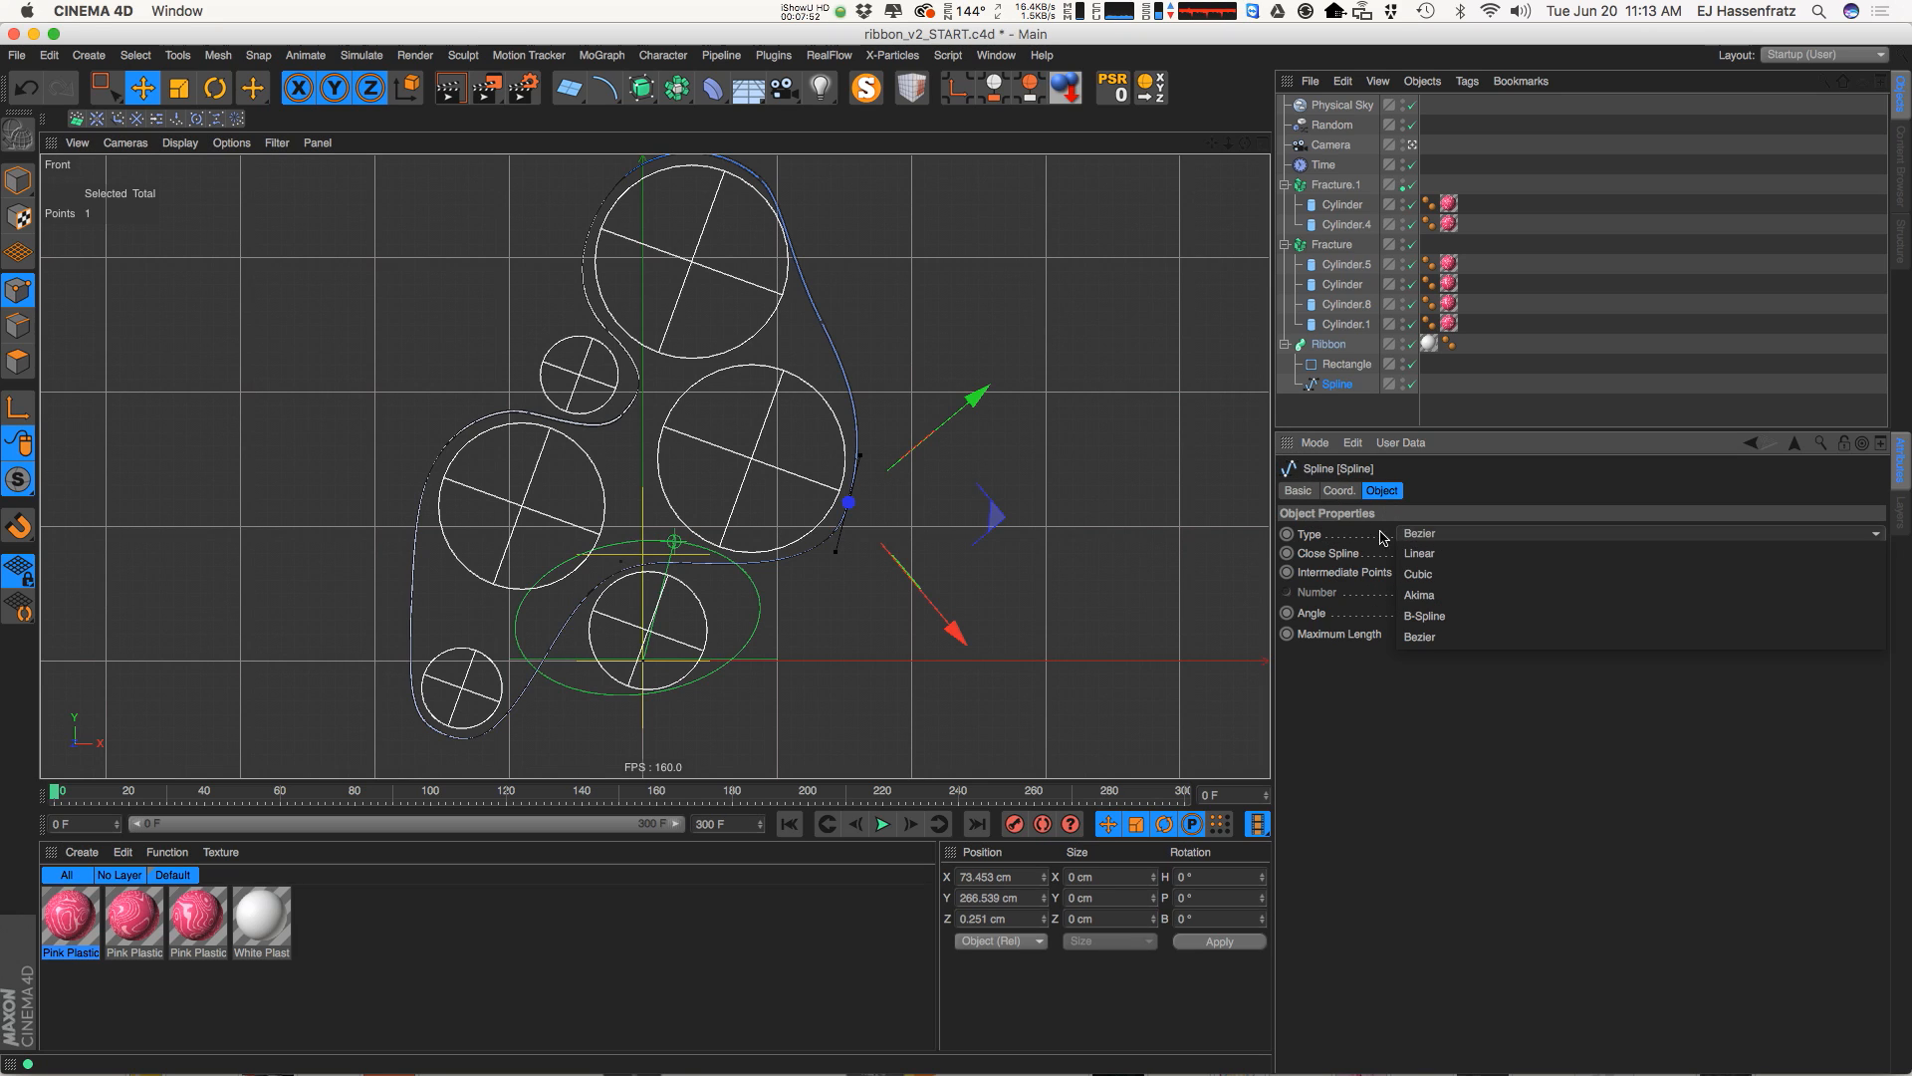
left_click(1506, 713)
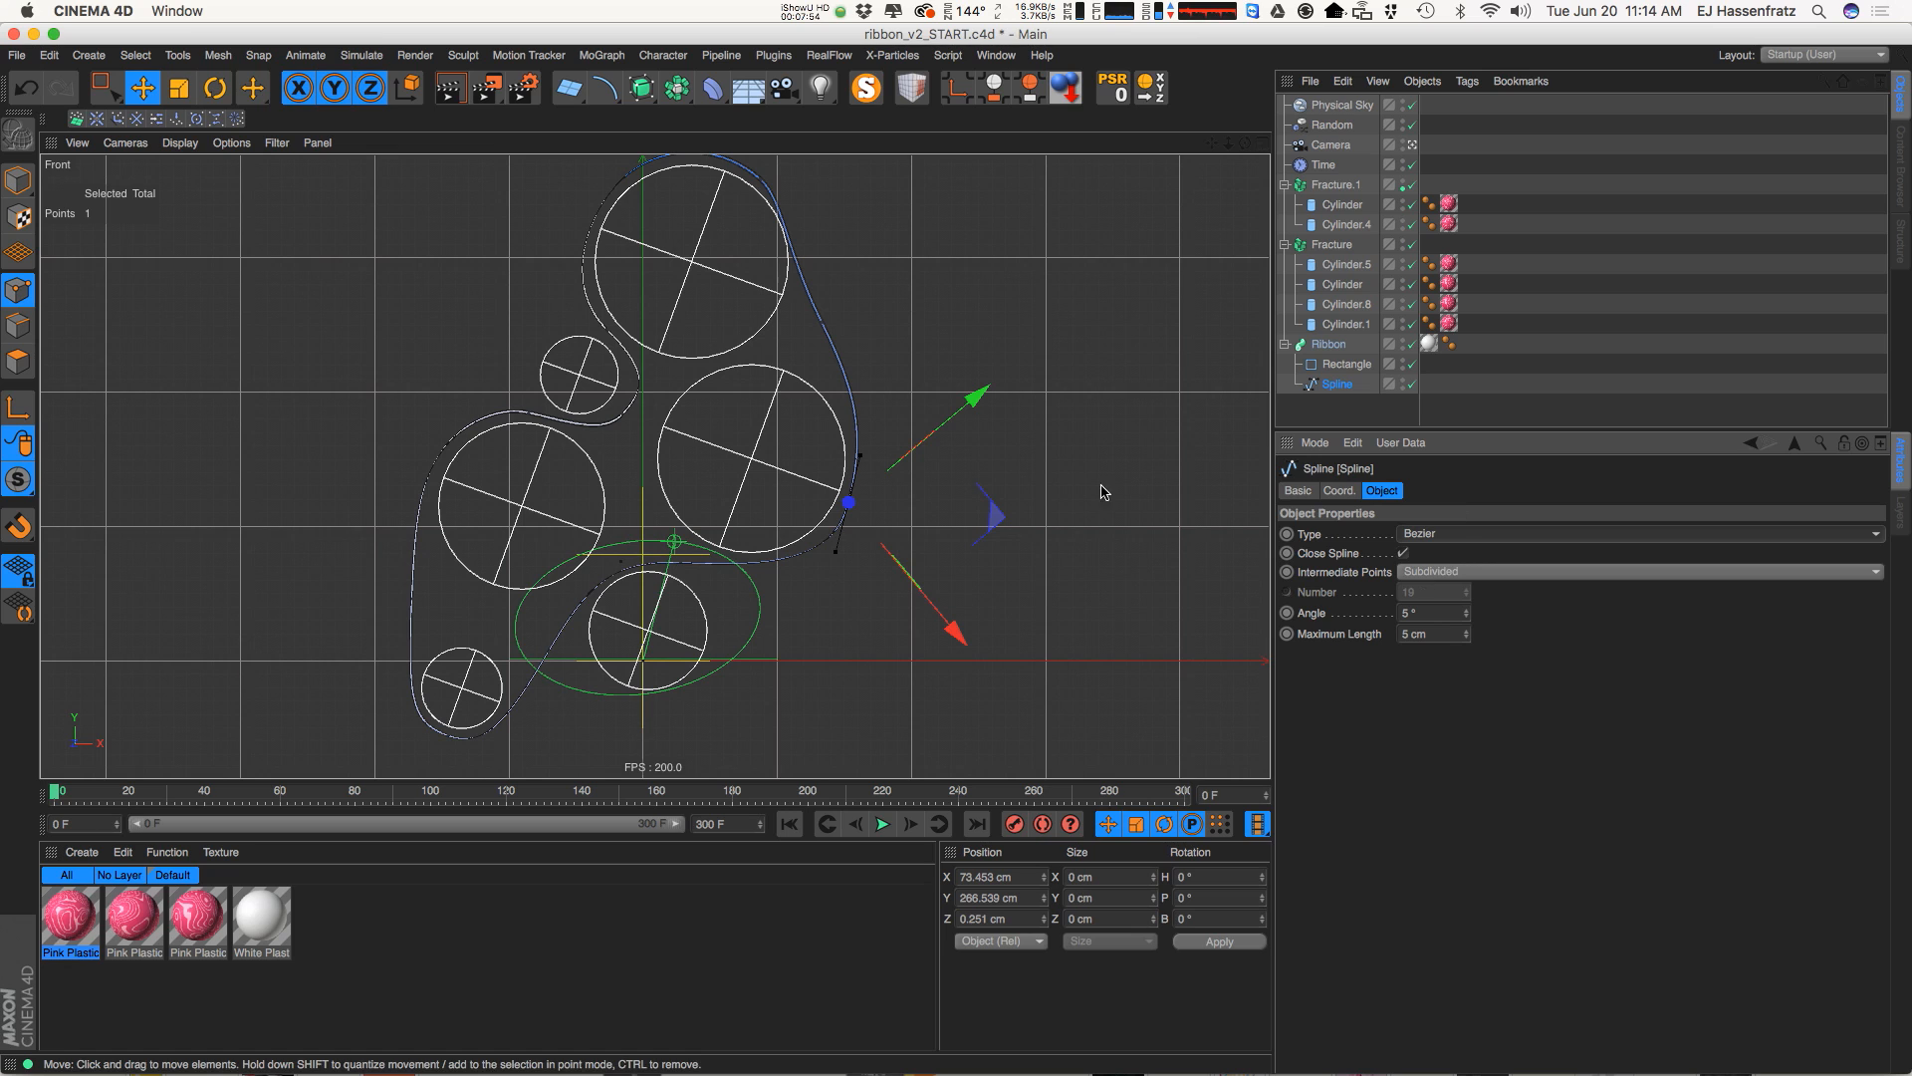
Maximise the Parallel view and display its objects as shaded surfaces with polygon lines
left_click(1262, 143)
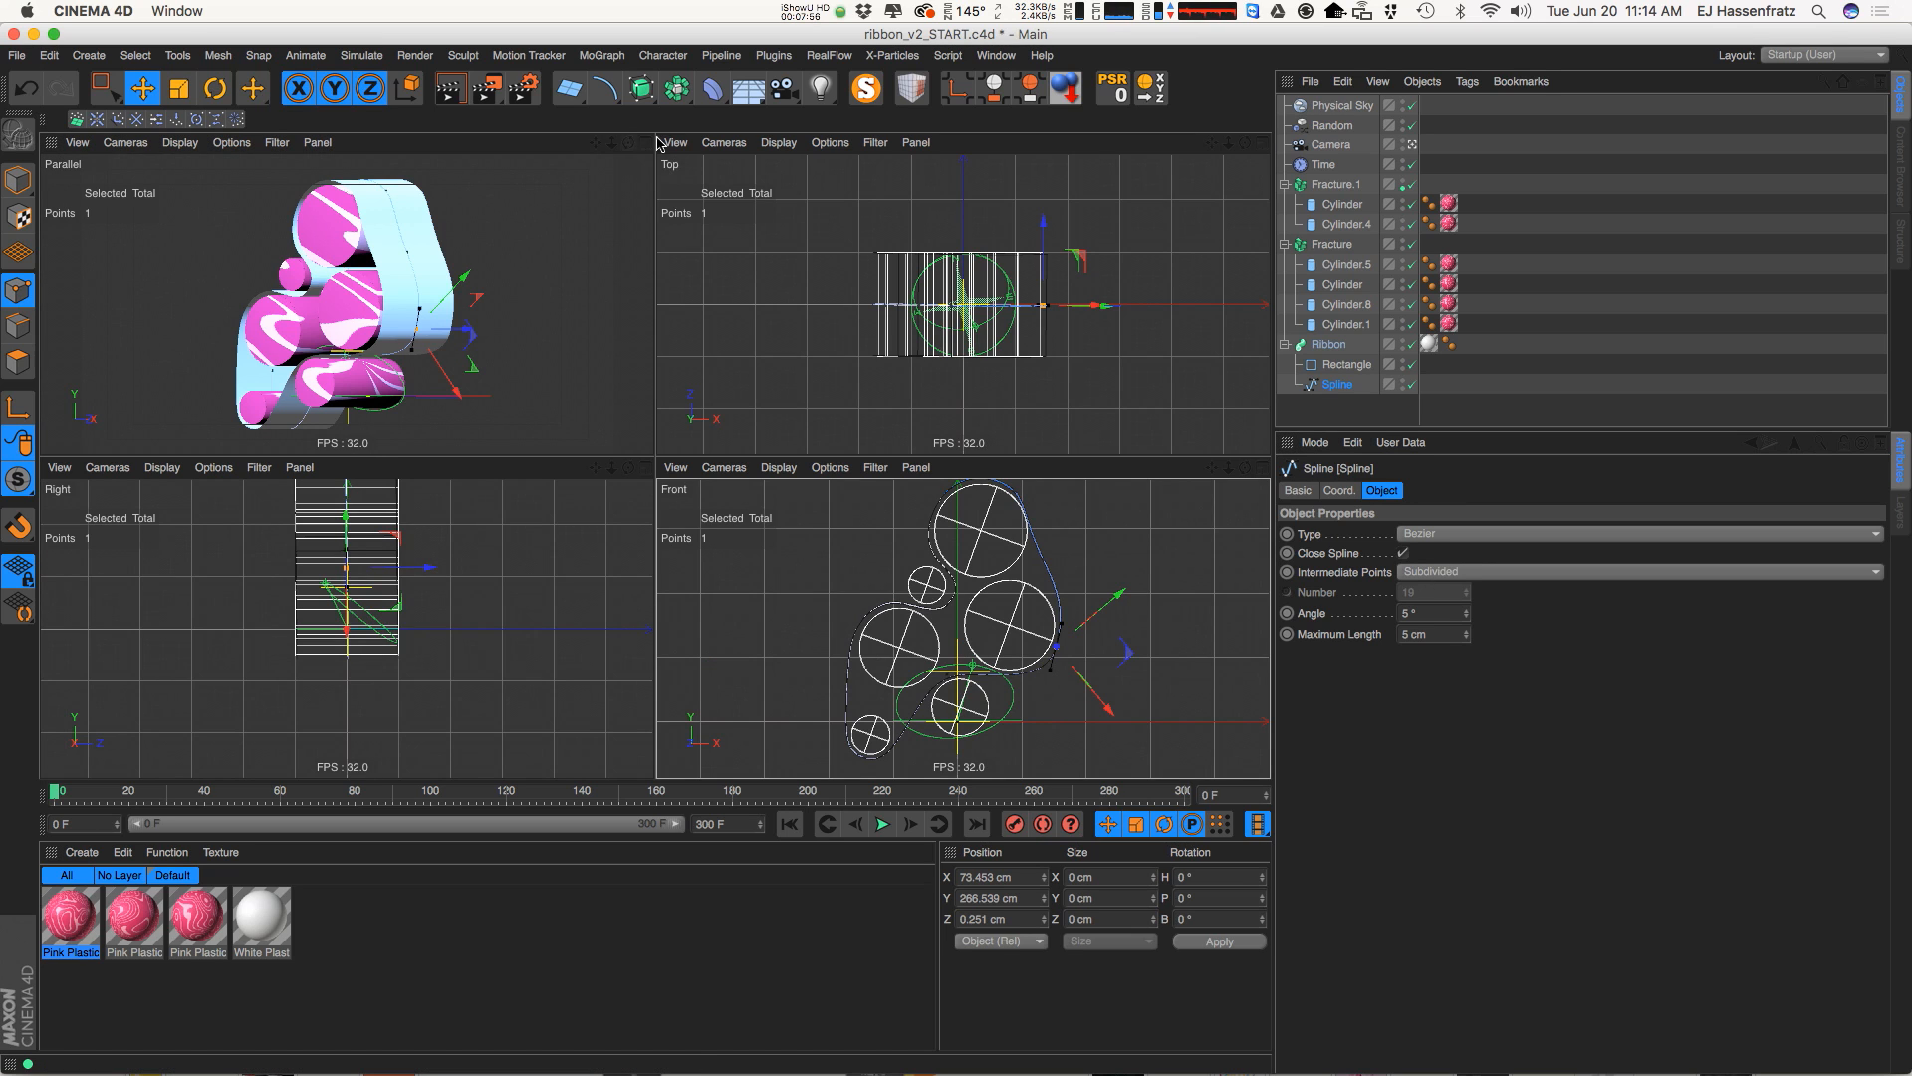
left_click(645, 143)
left_click(182, 142)
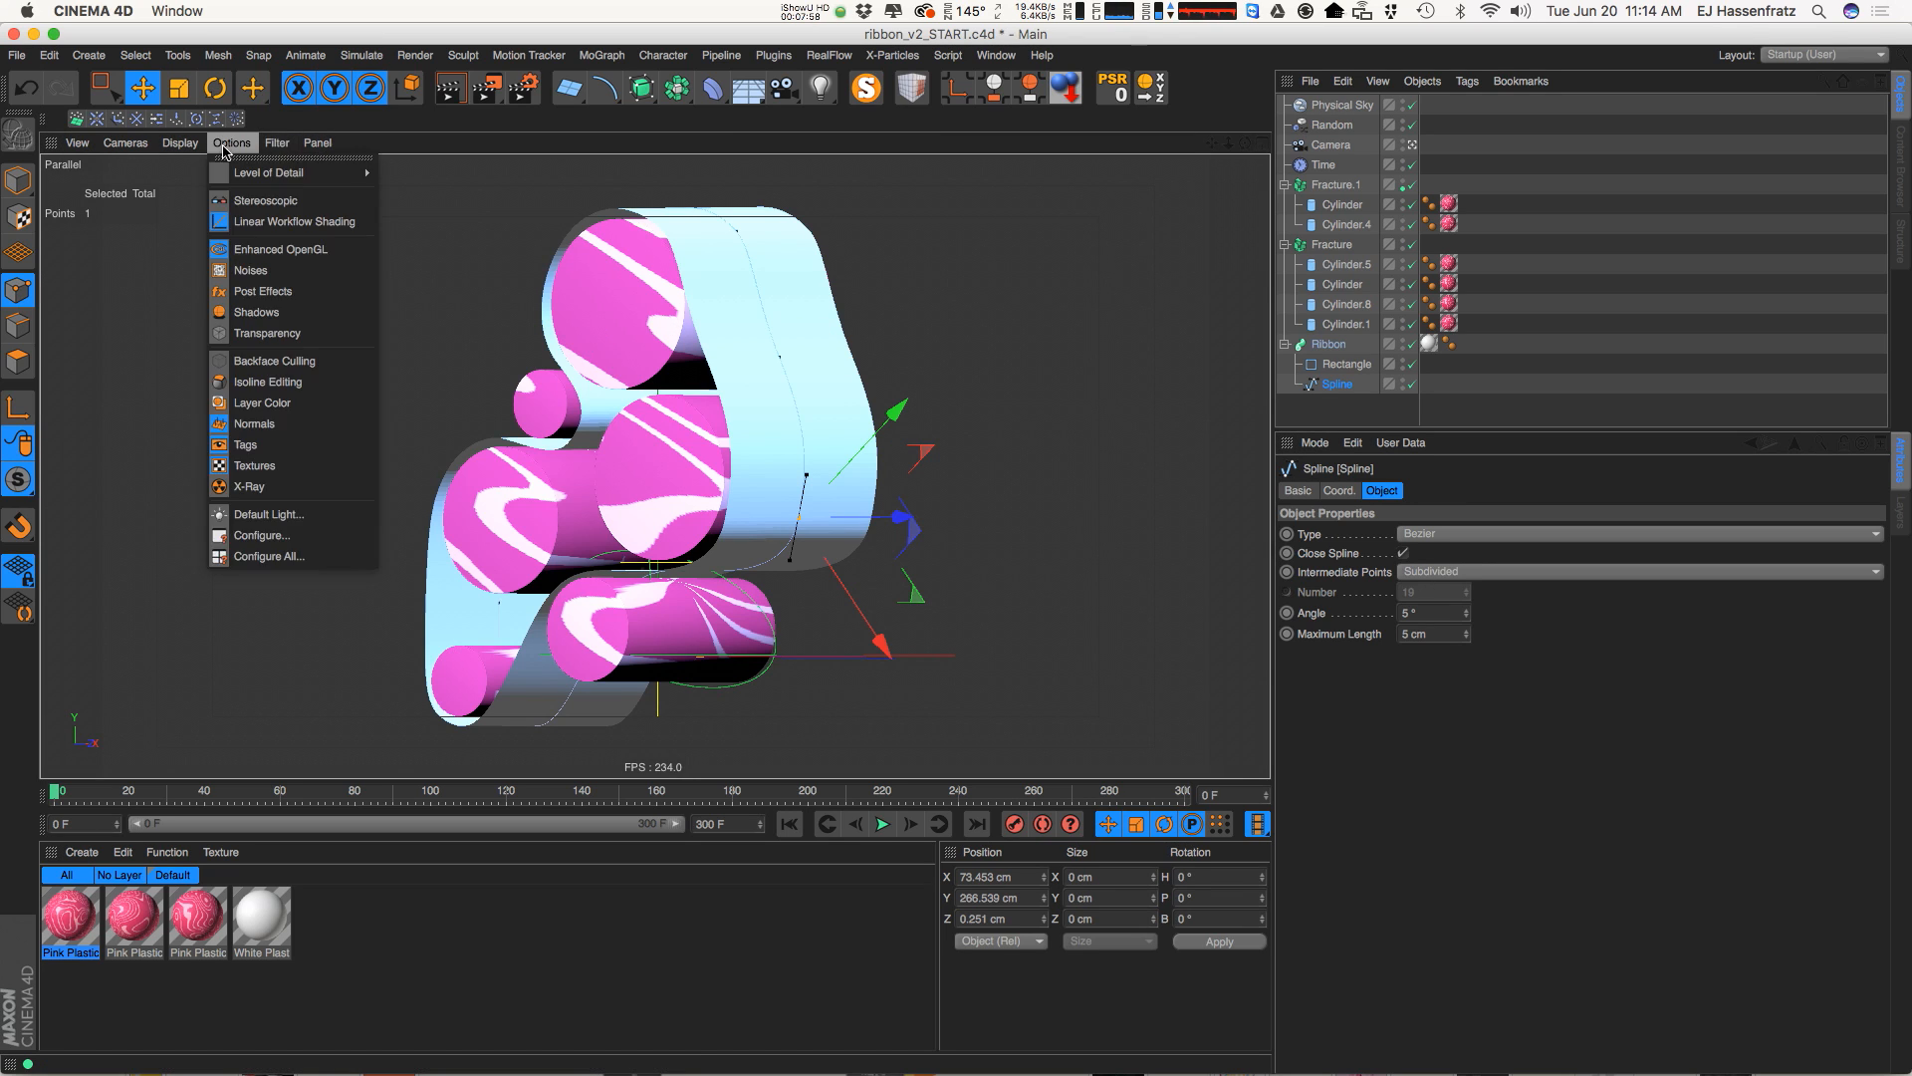
left_click(192, 194)
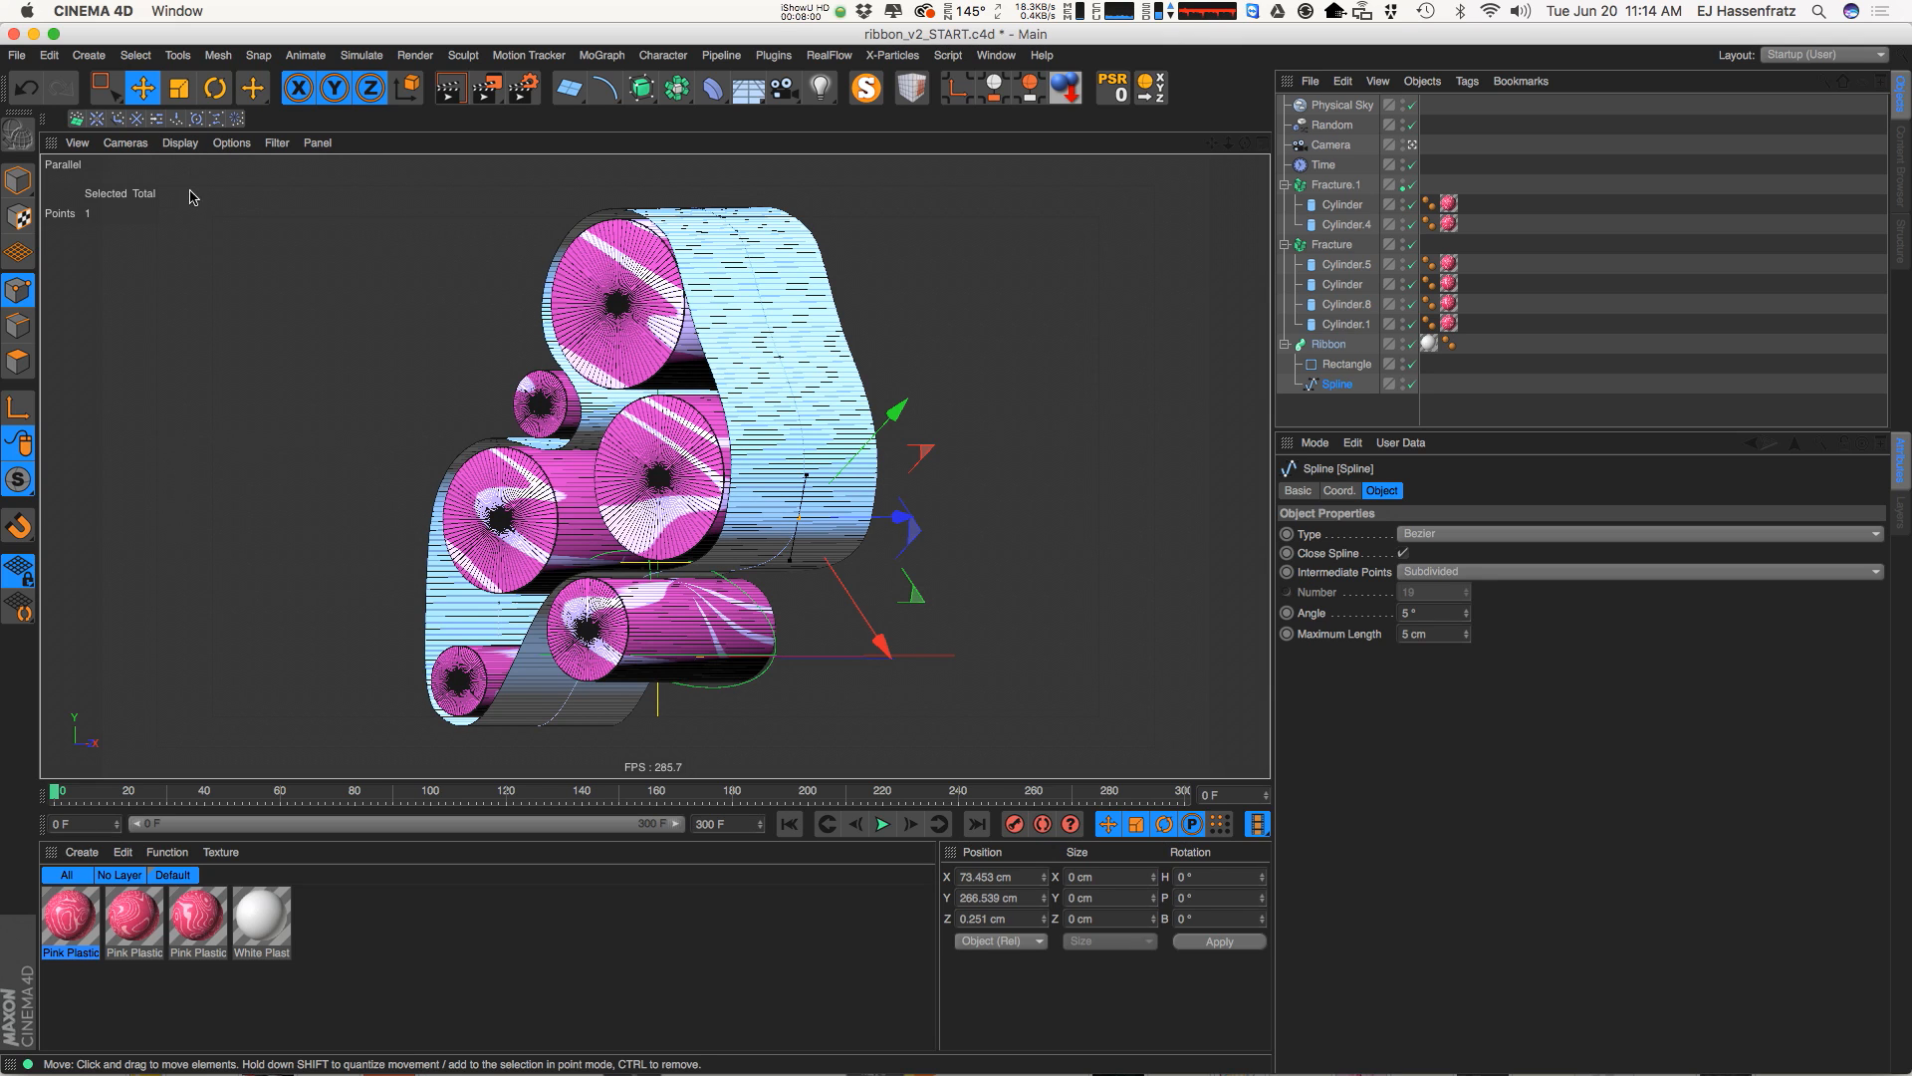
Try Adaptive intermediate points on the ribbon's spline and examine the segment spacing from several angles
left_click(1452, 572)
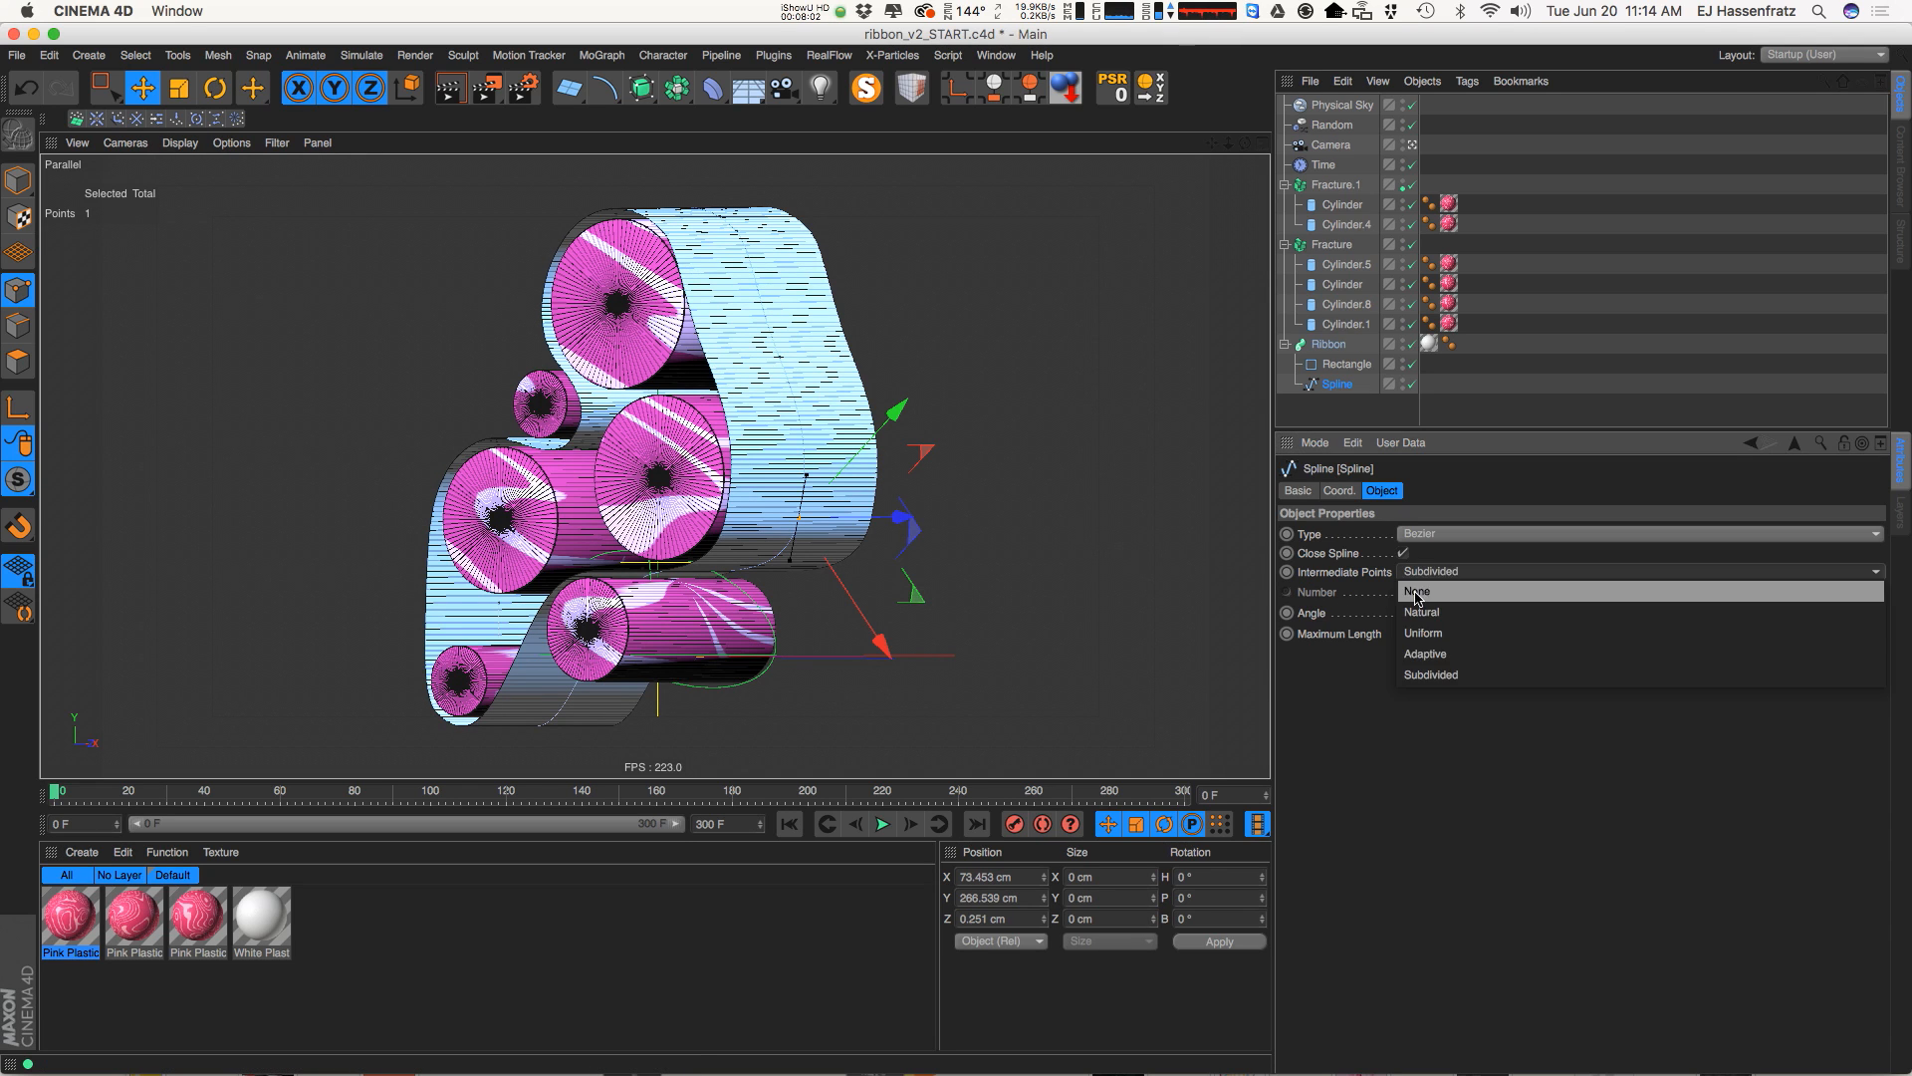
left_click(1436, 653)
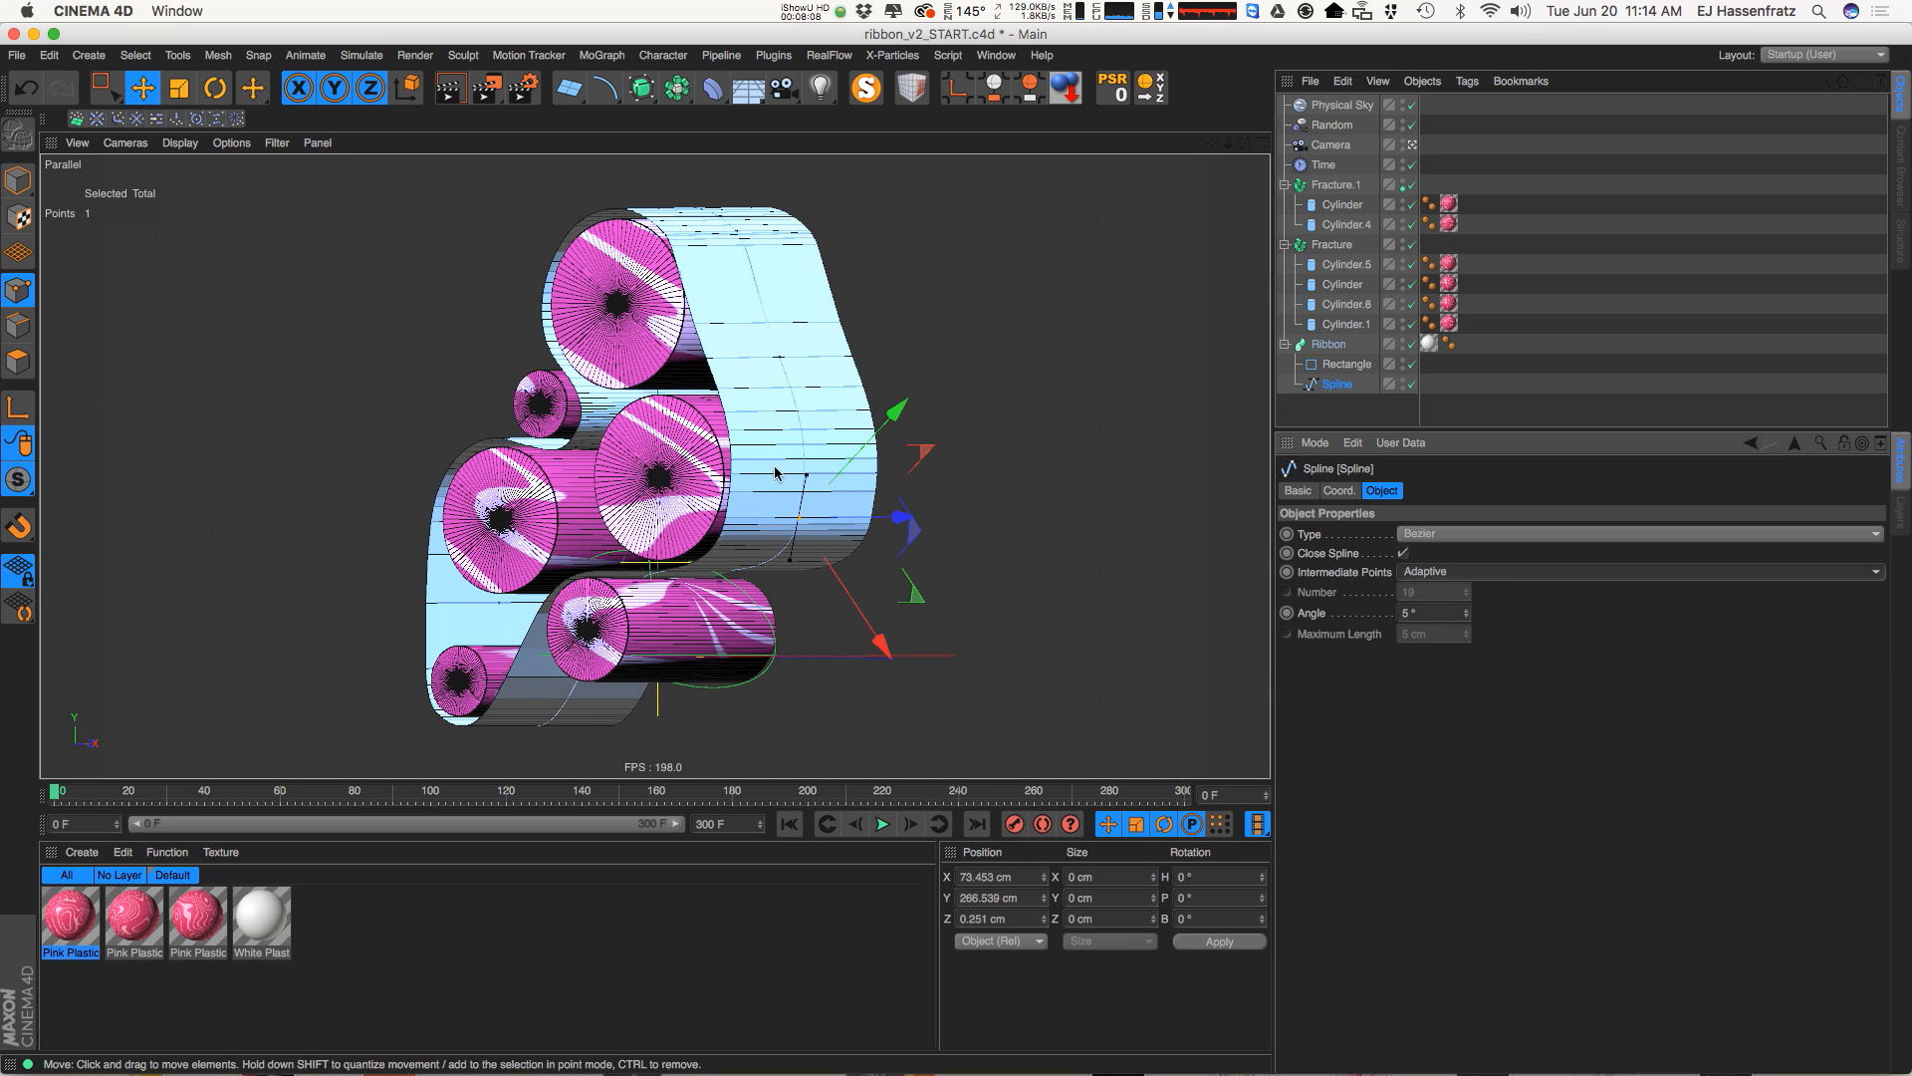
left_click_drag(781, 482, 907, 476, "alt")
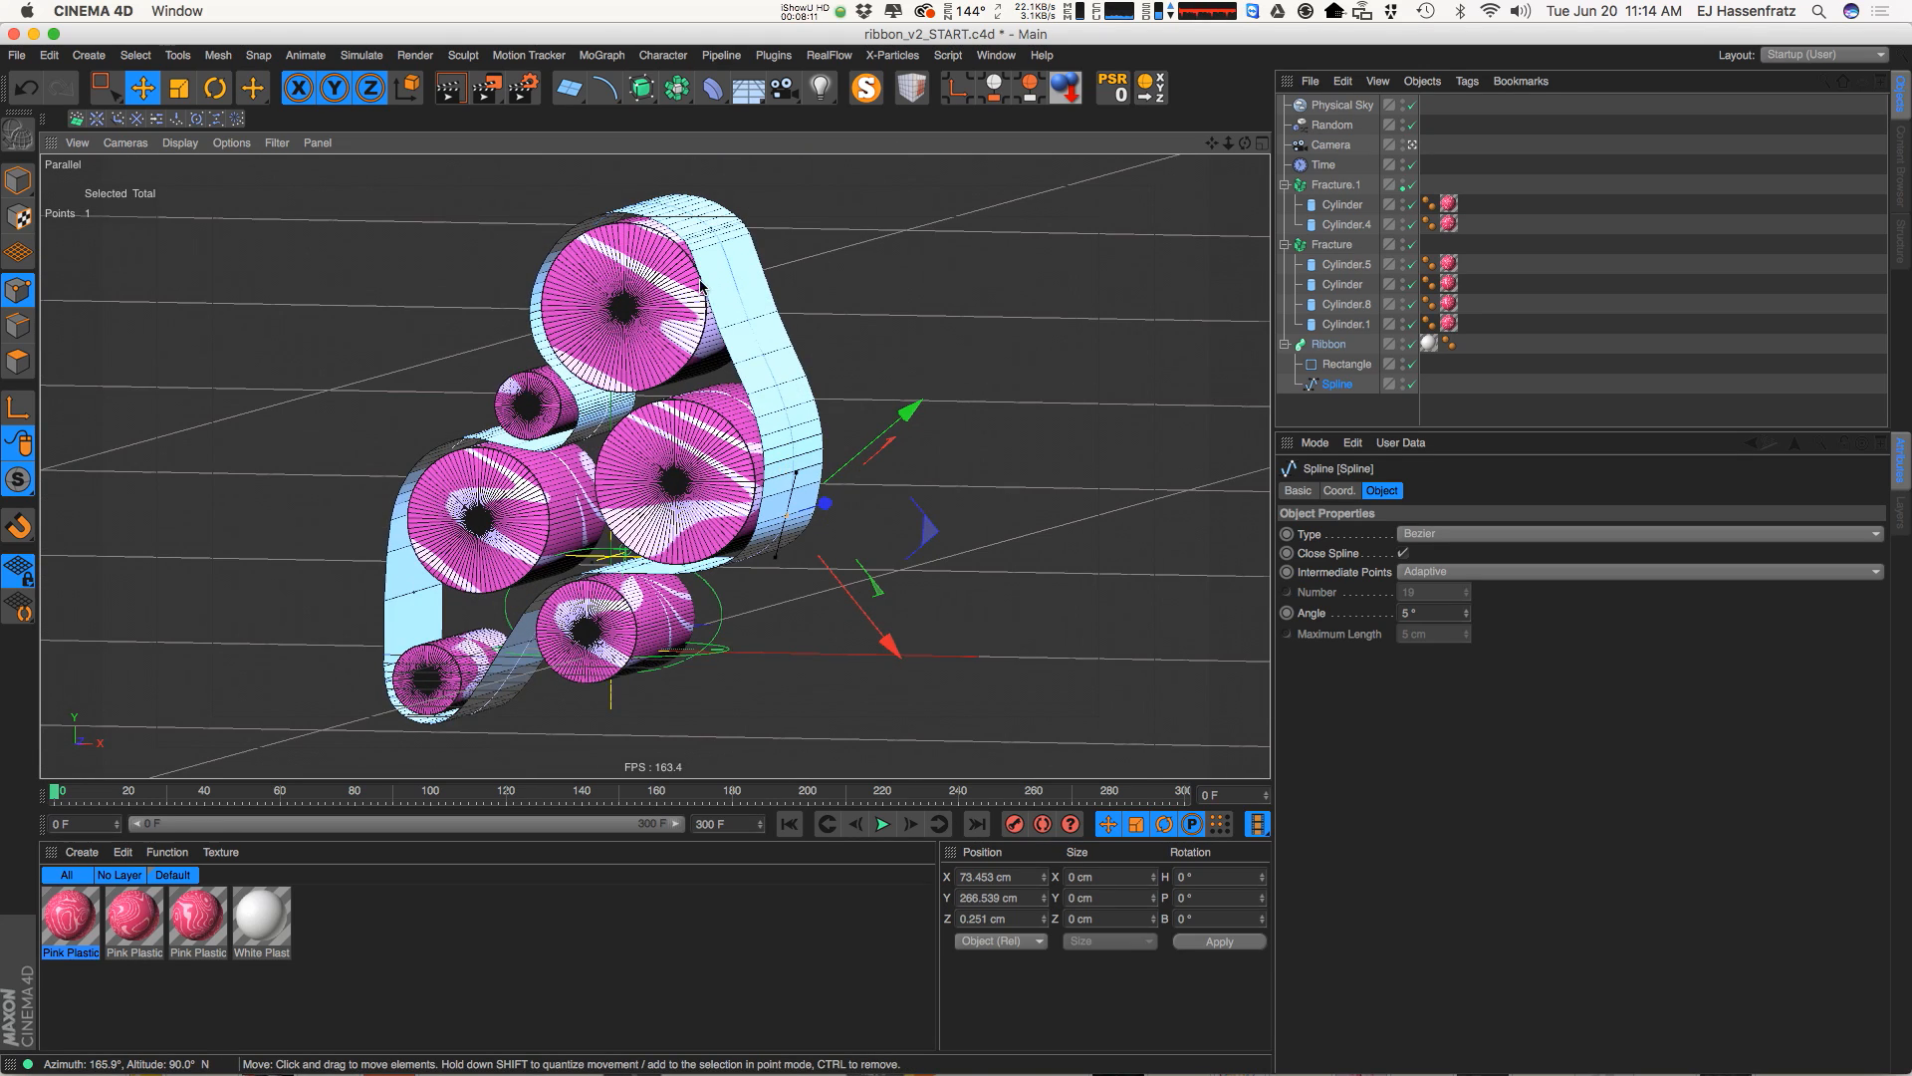
left_click_drag(755, 419, 691, 417, "alt")
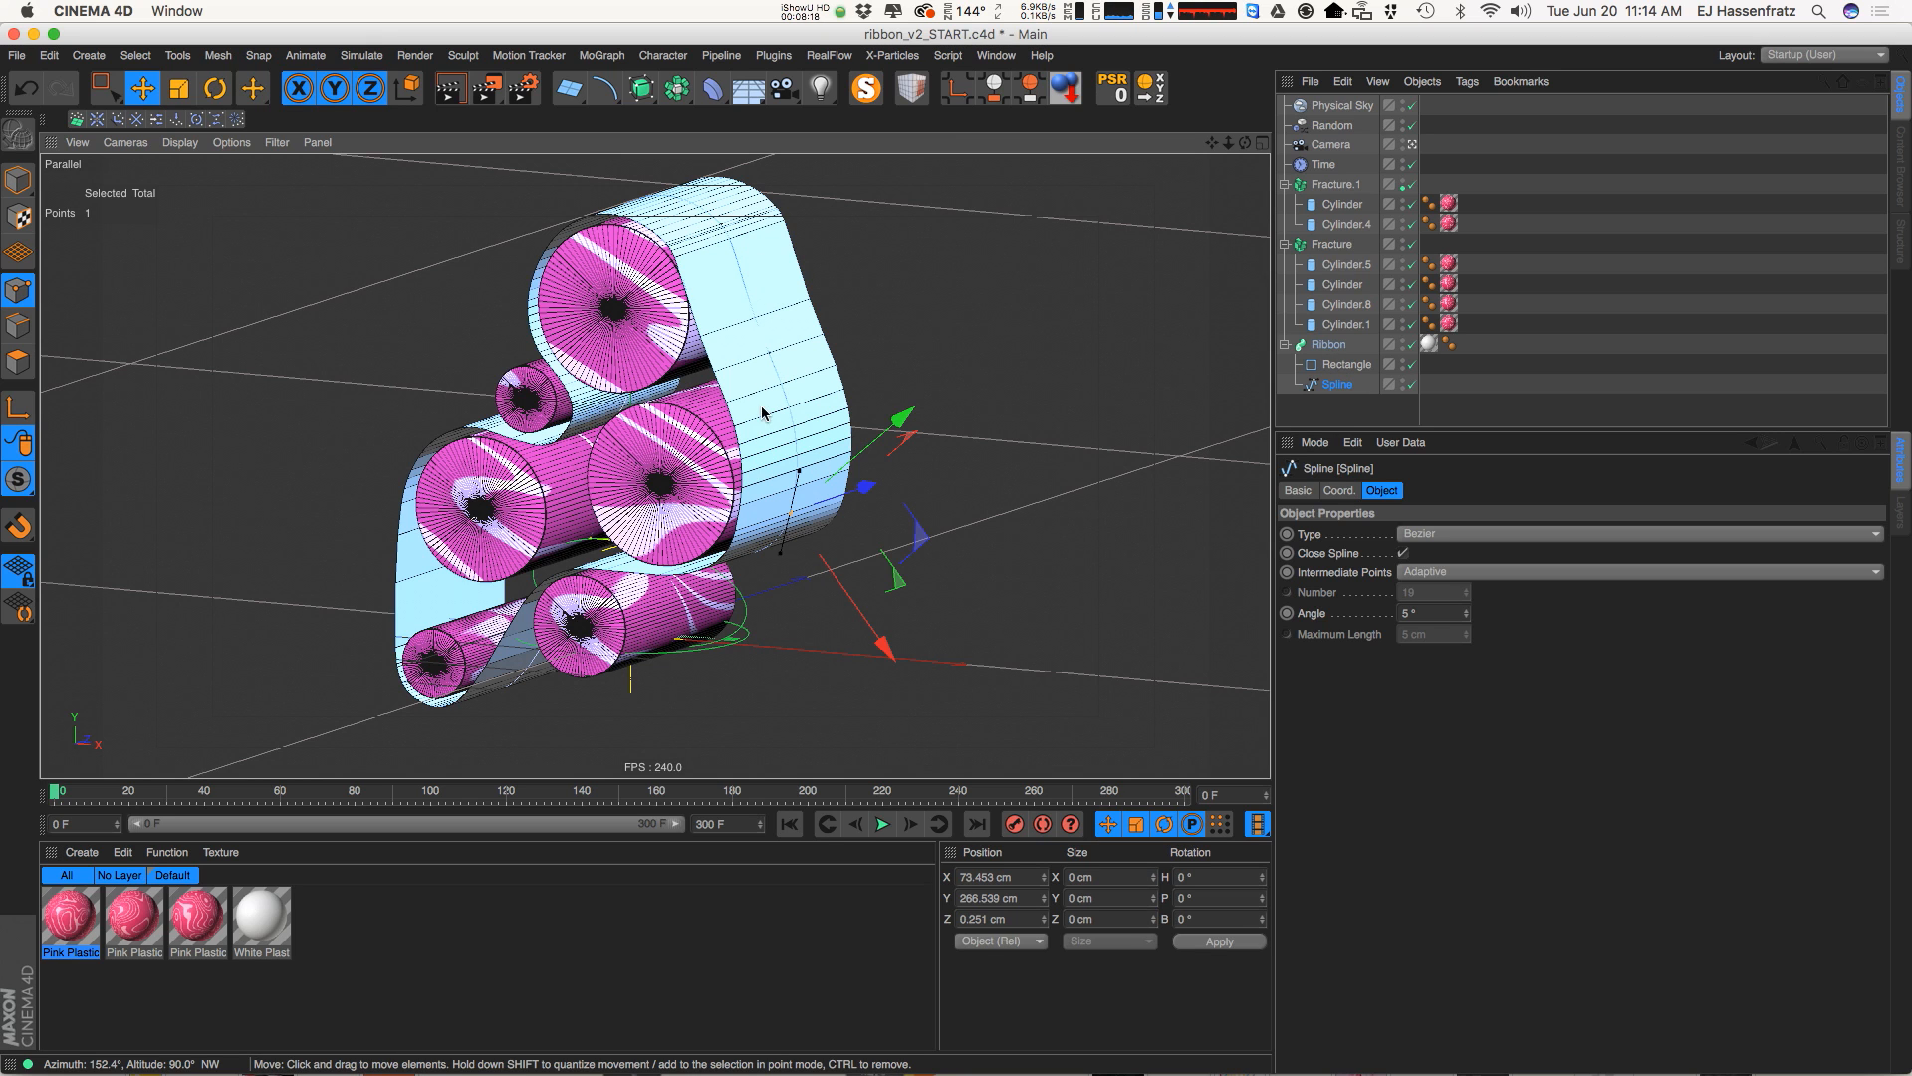
left_click_drag(739, 451, 386, 617, "alt")
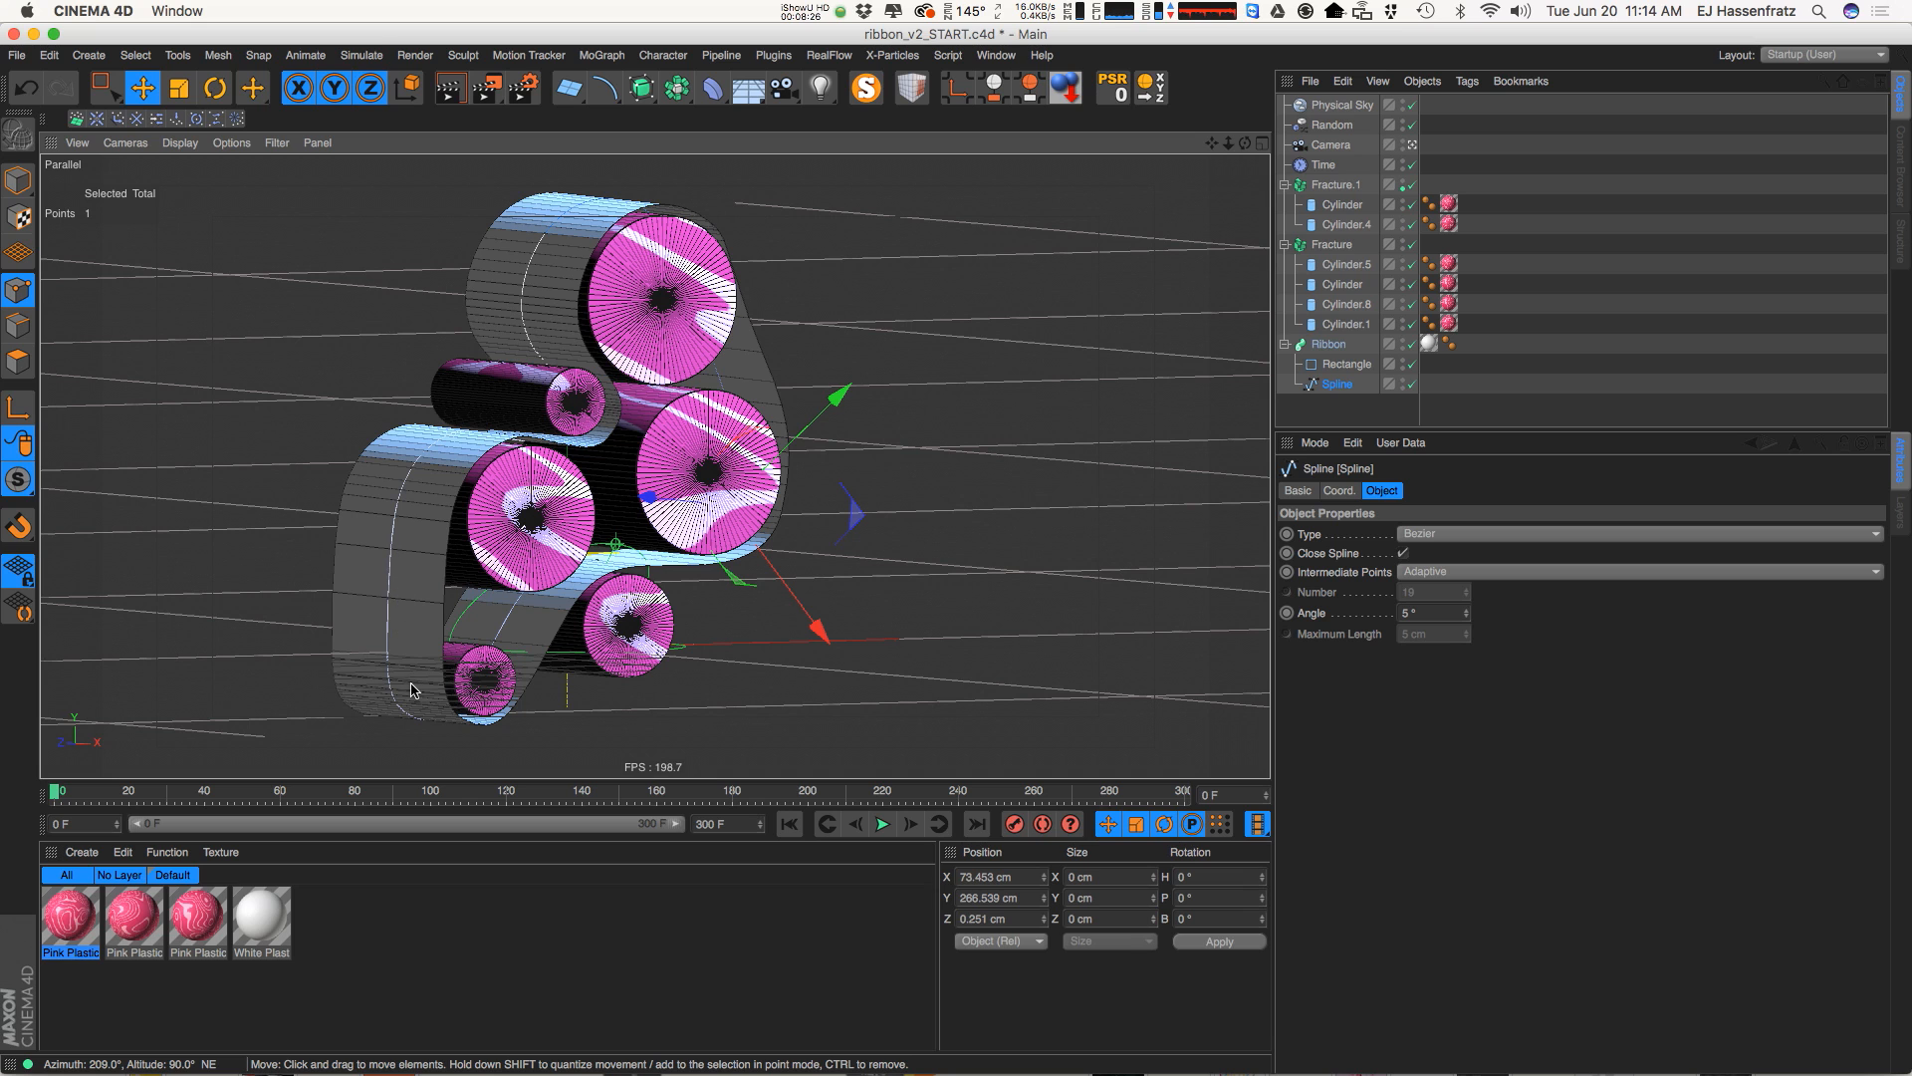
left_click_drag(573, 542, 376, 555, "alt")
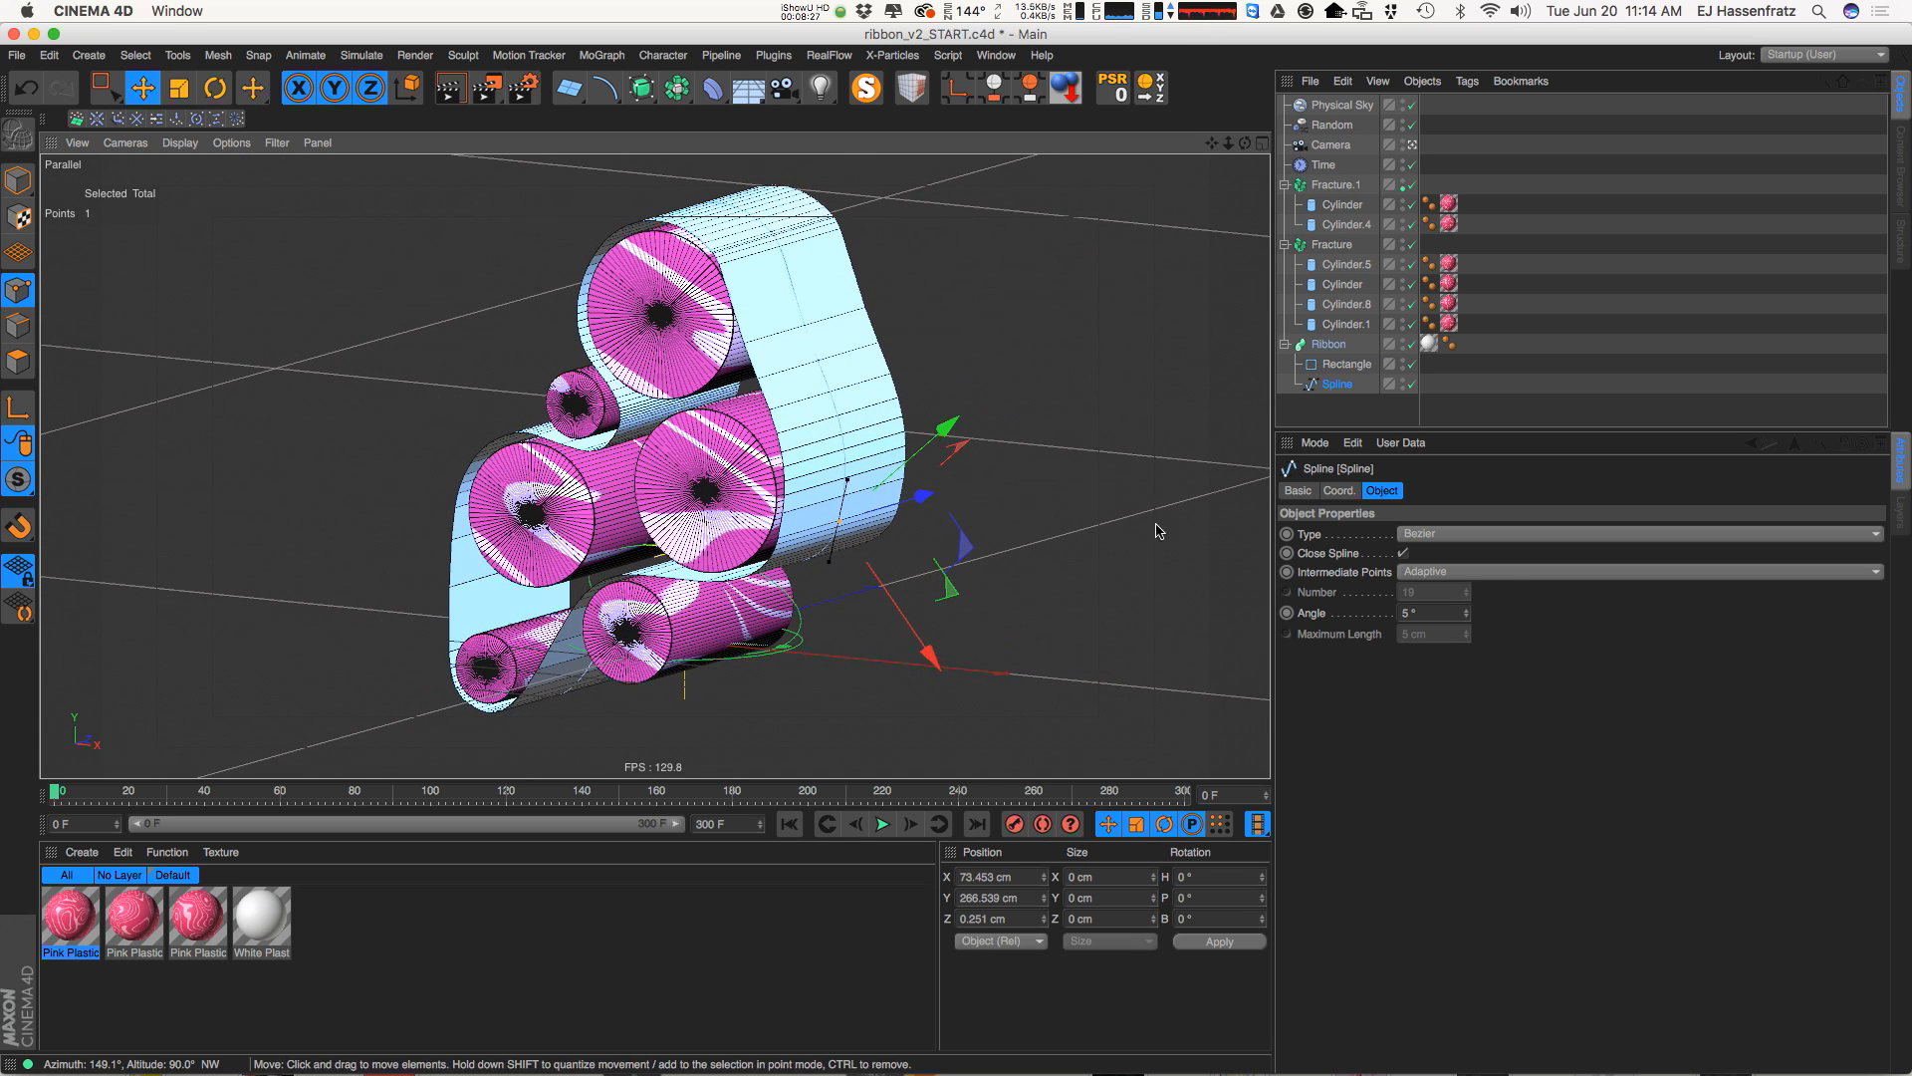
Set the spline's intermediate points to Subdivided with a 5° angle and 5 cm maximum length, and inspect the ribbon's segments
left_click(1506, 571)
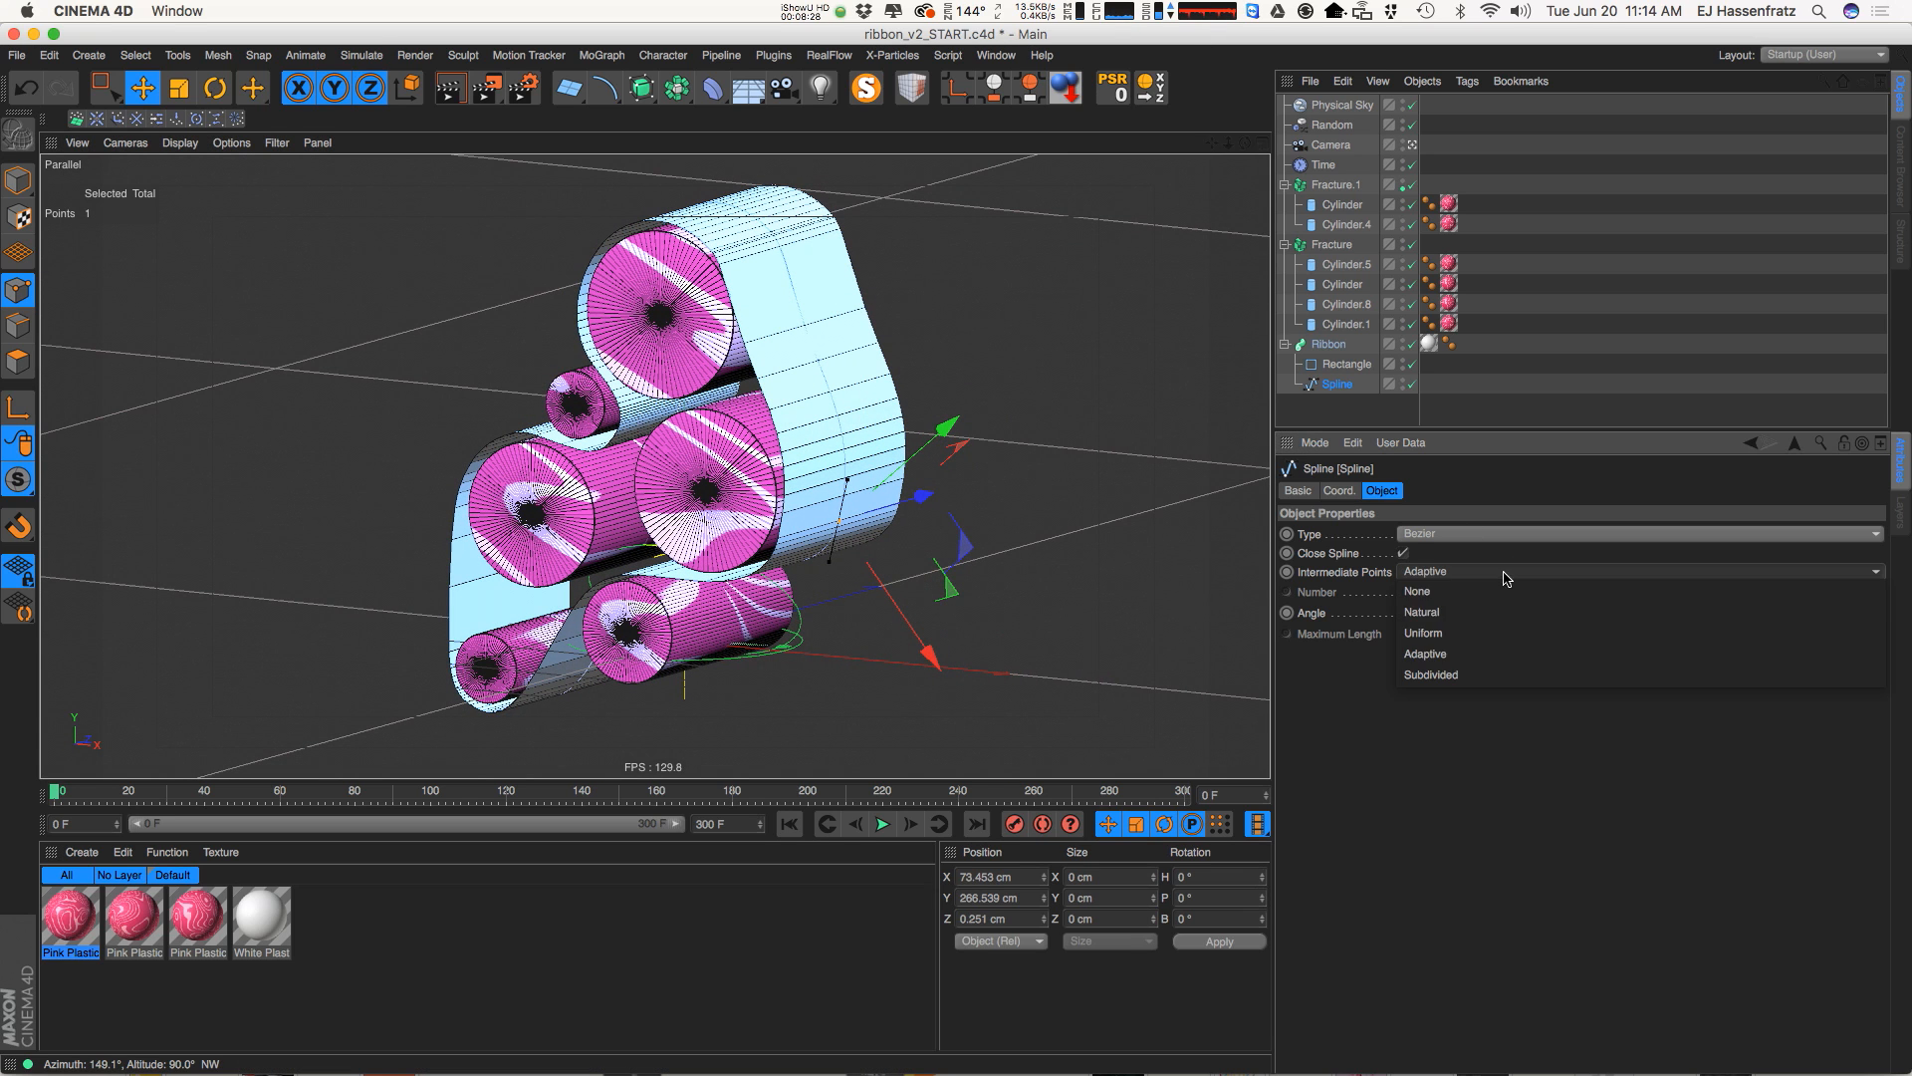
left_click(1463, 680)
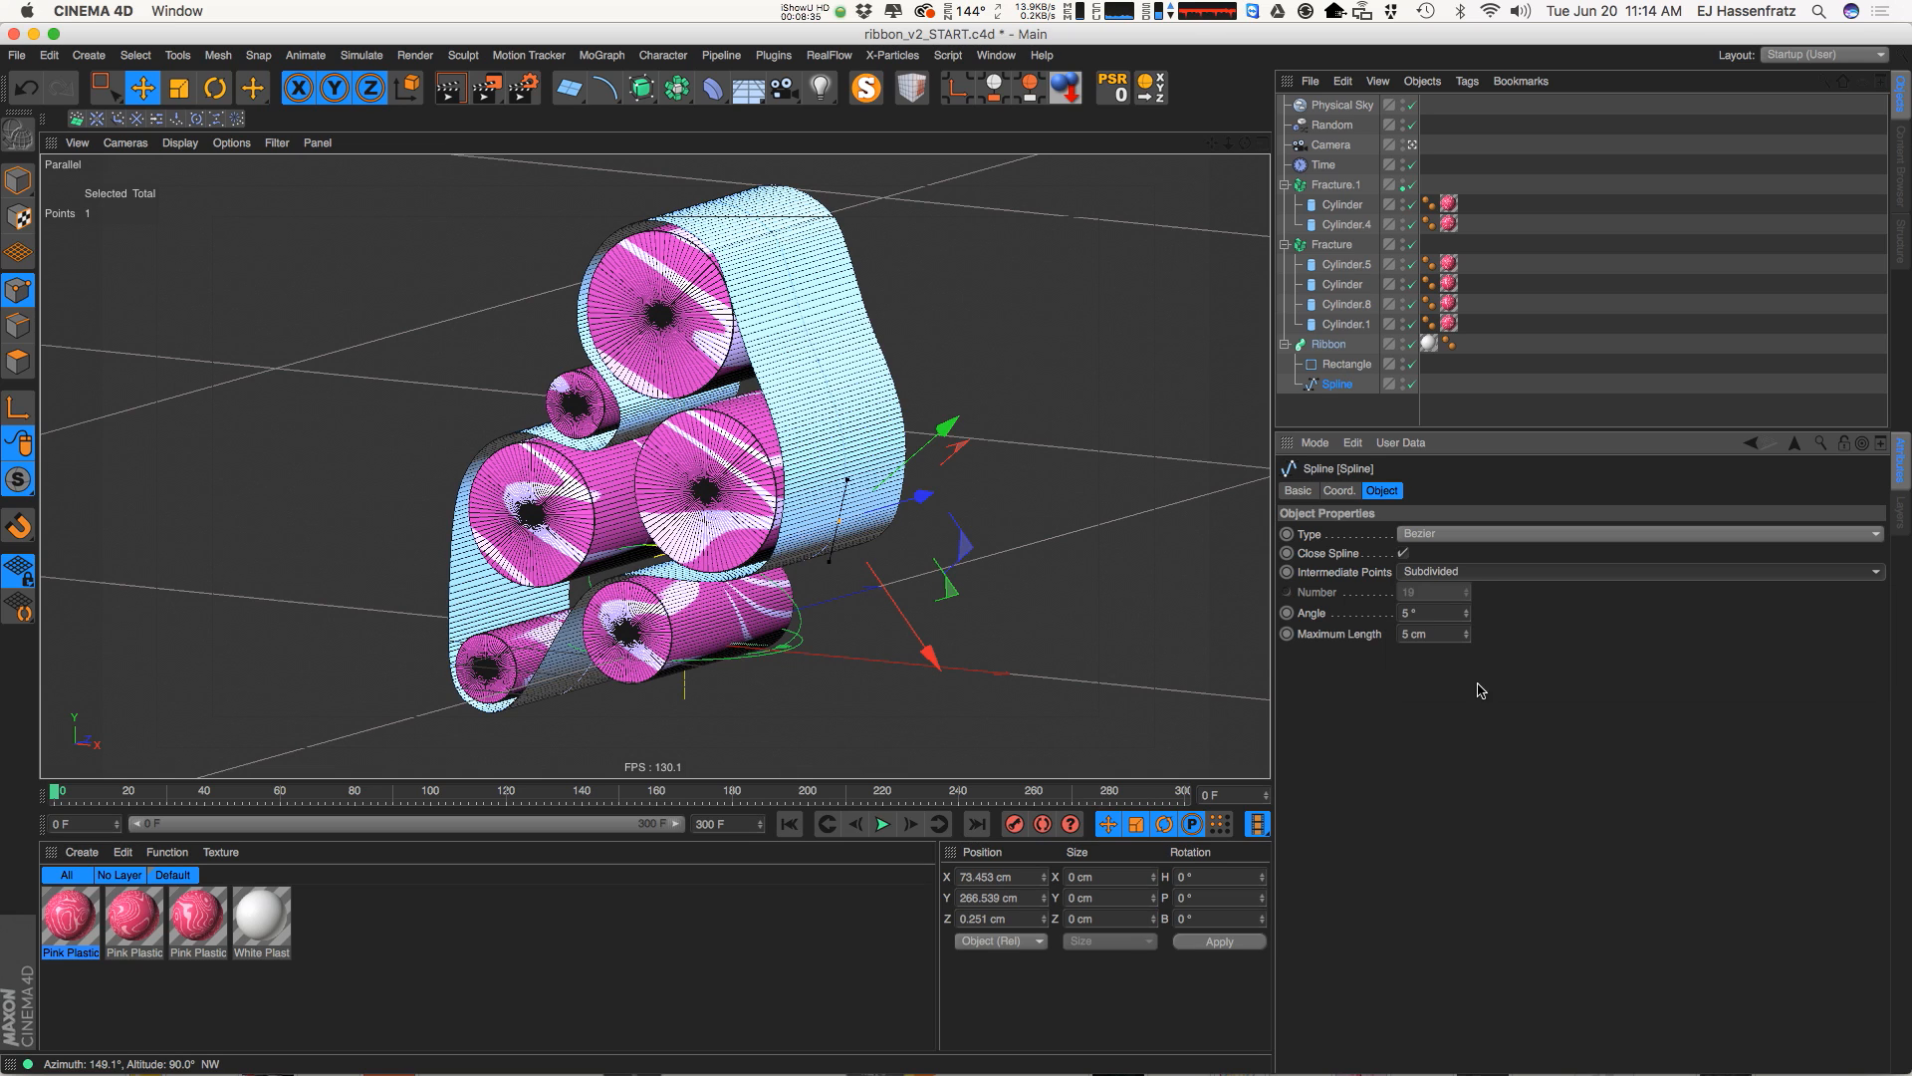
left_click(1426, 615)
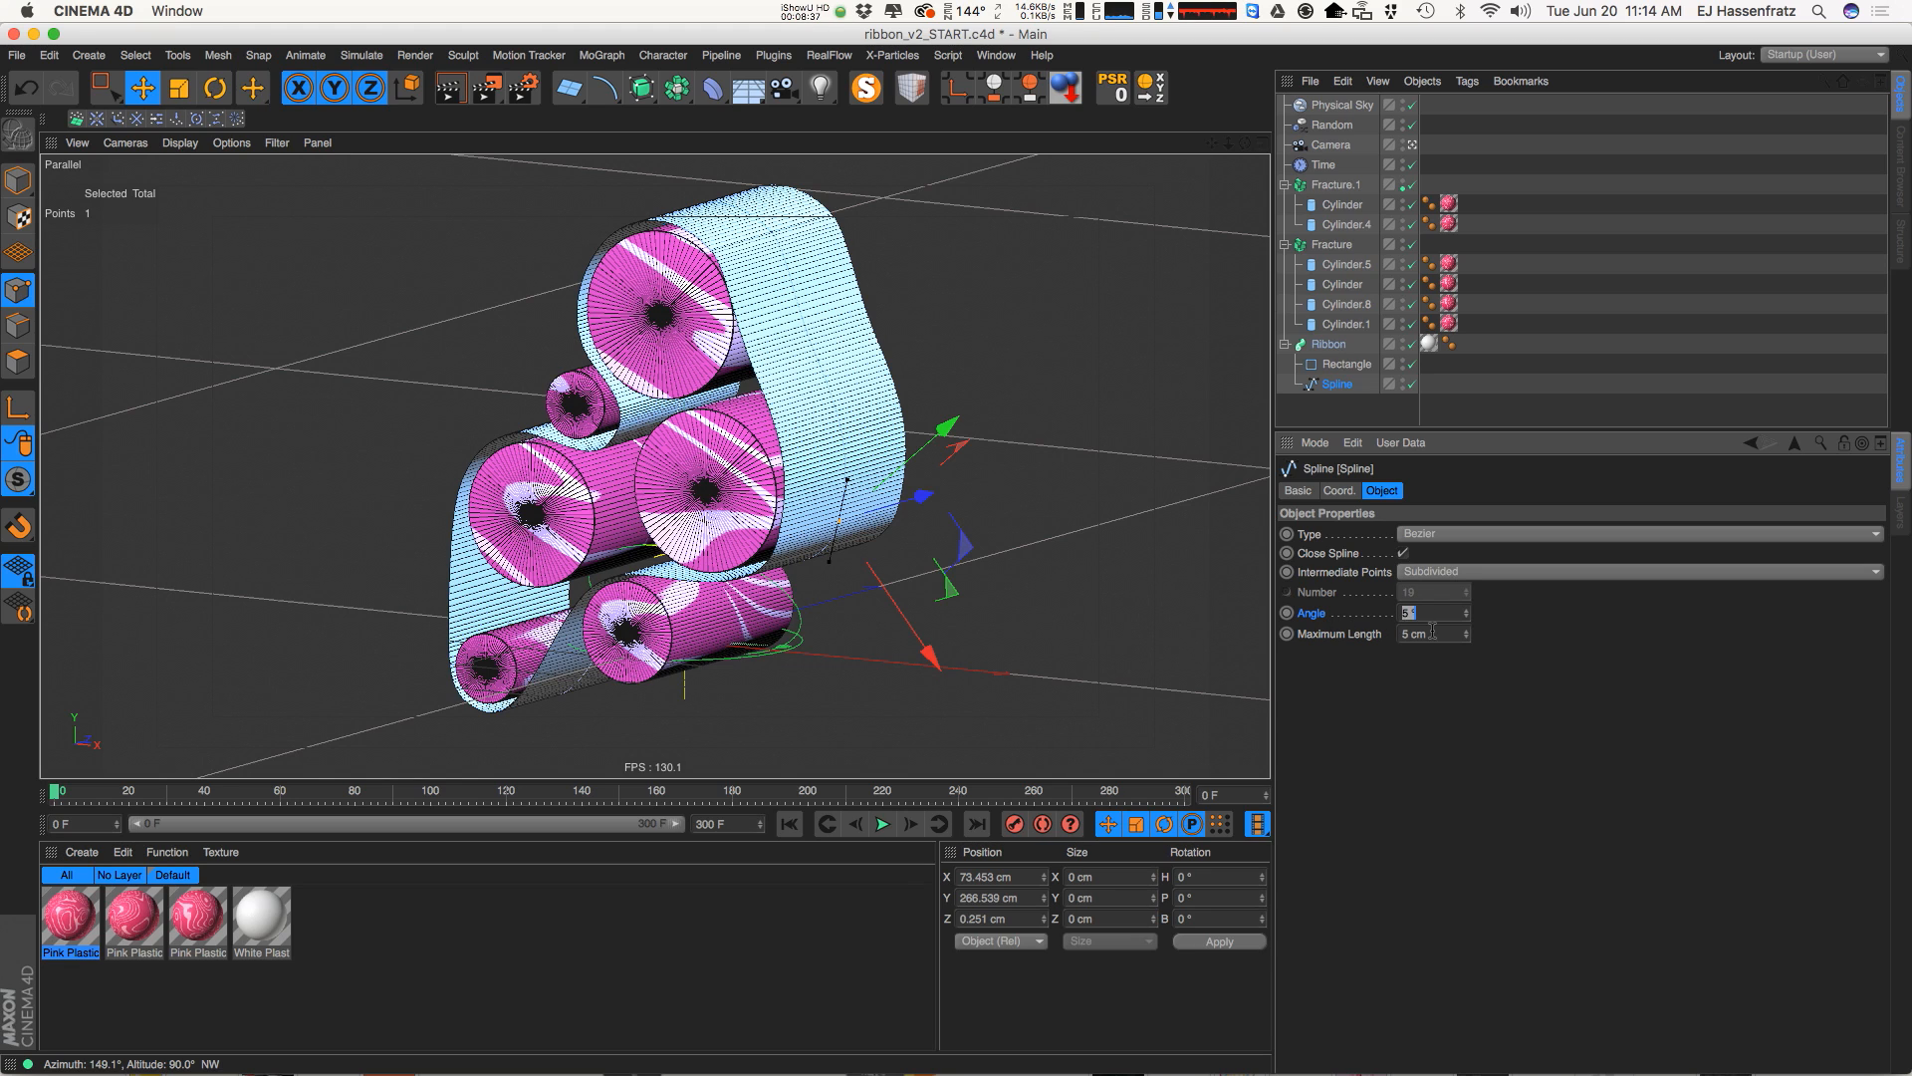
key("Tab")
key("Return")
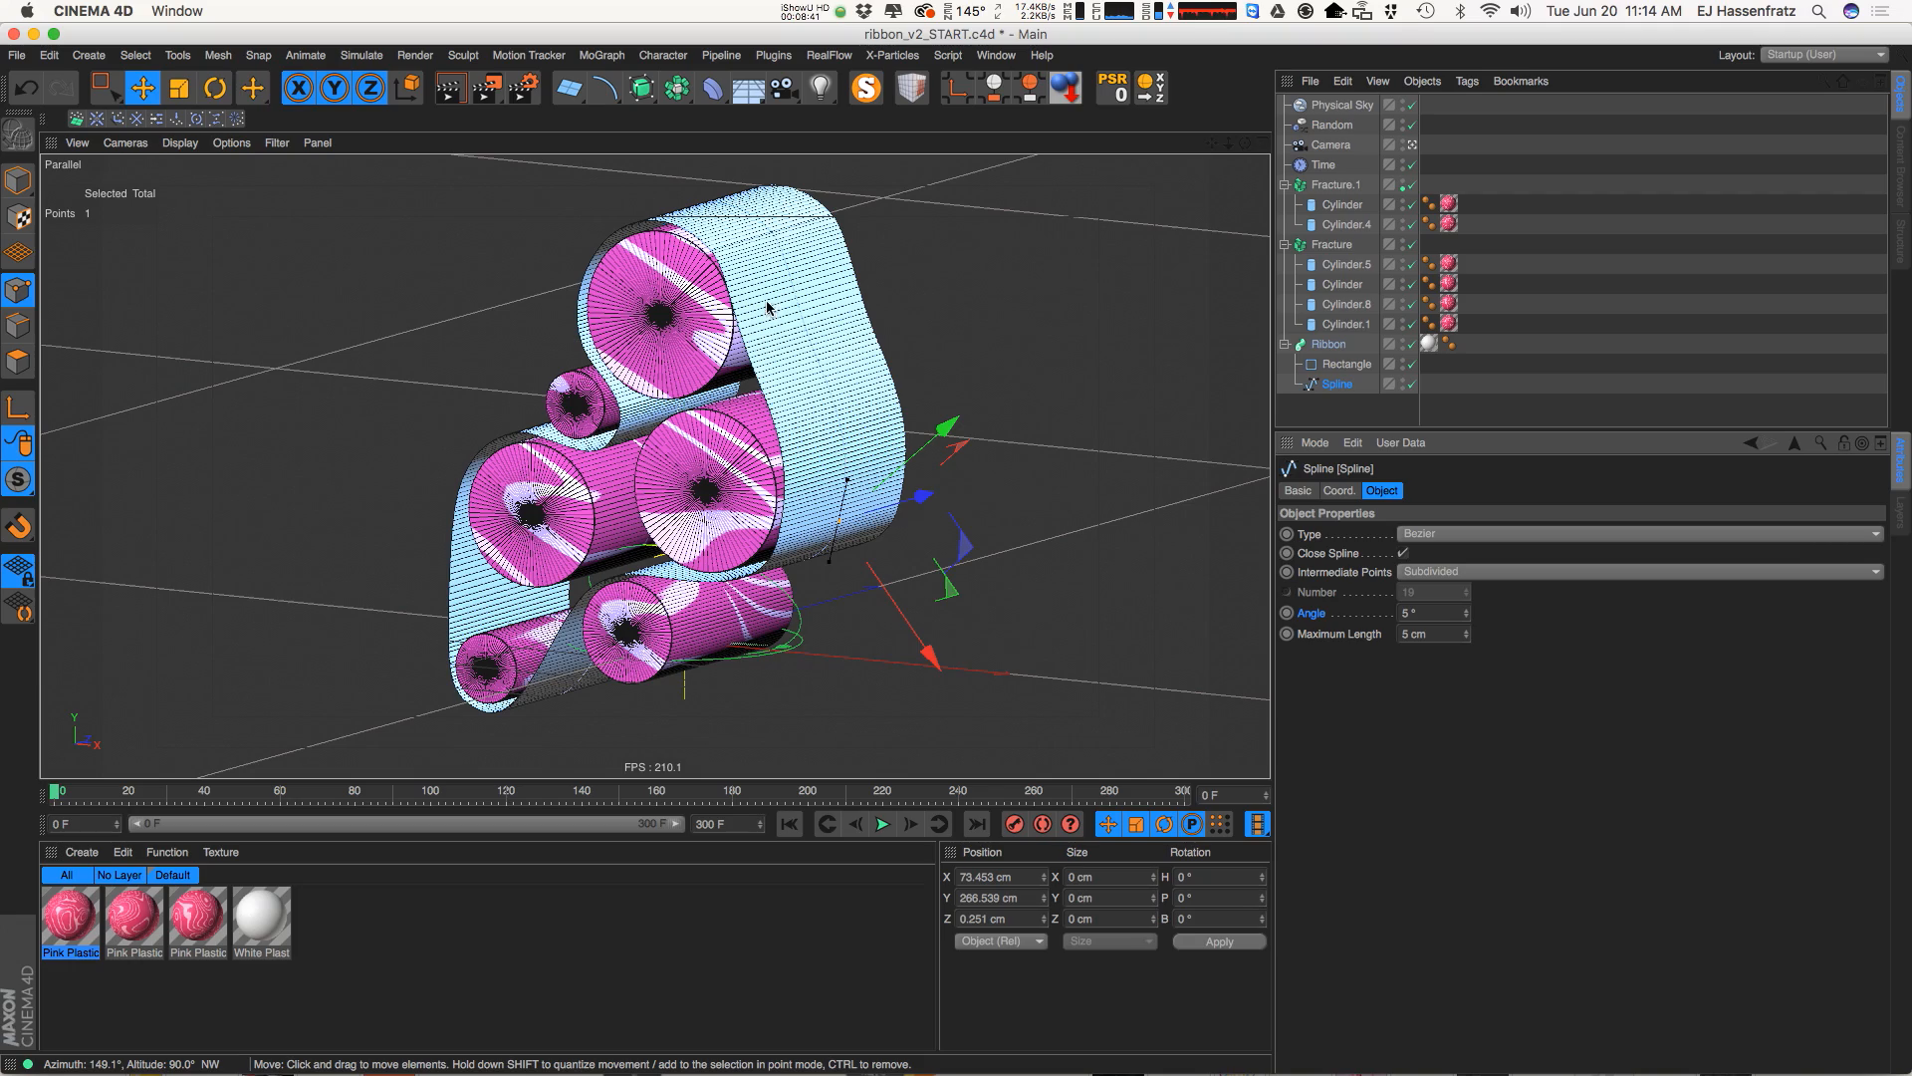
left_click_drag(805, 538, 829, 486, "alt")
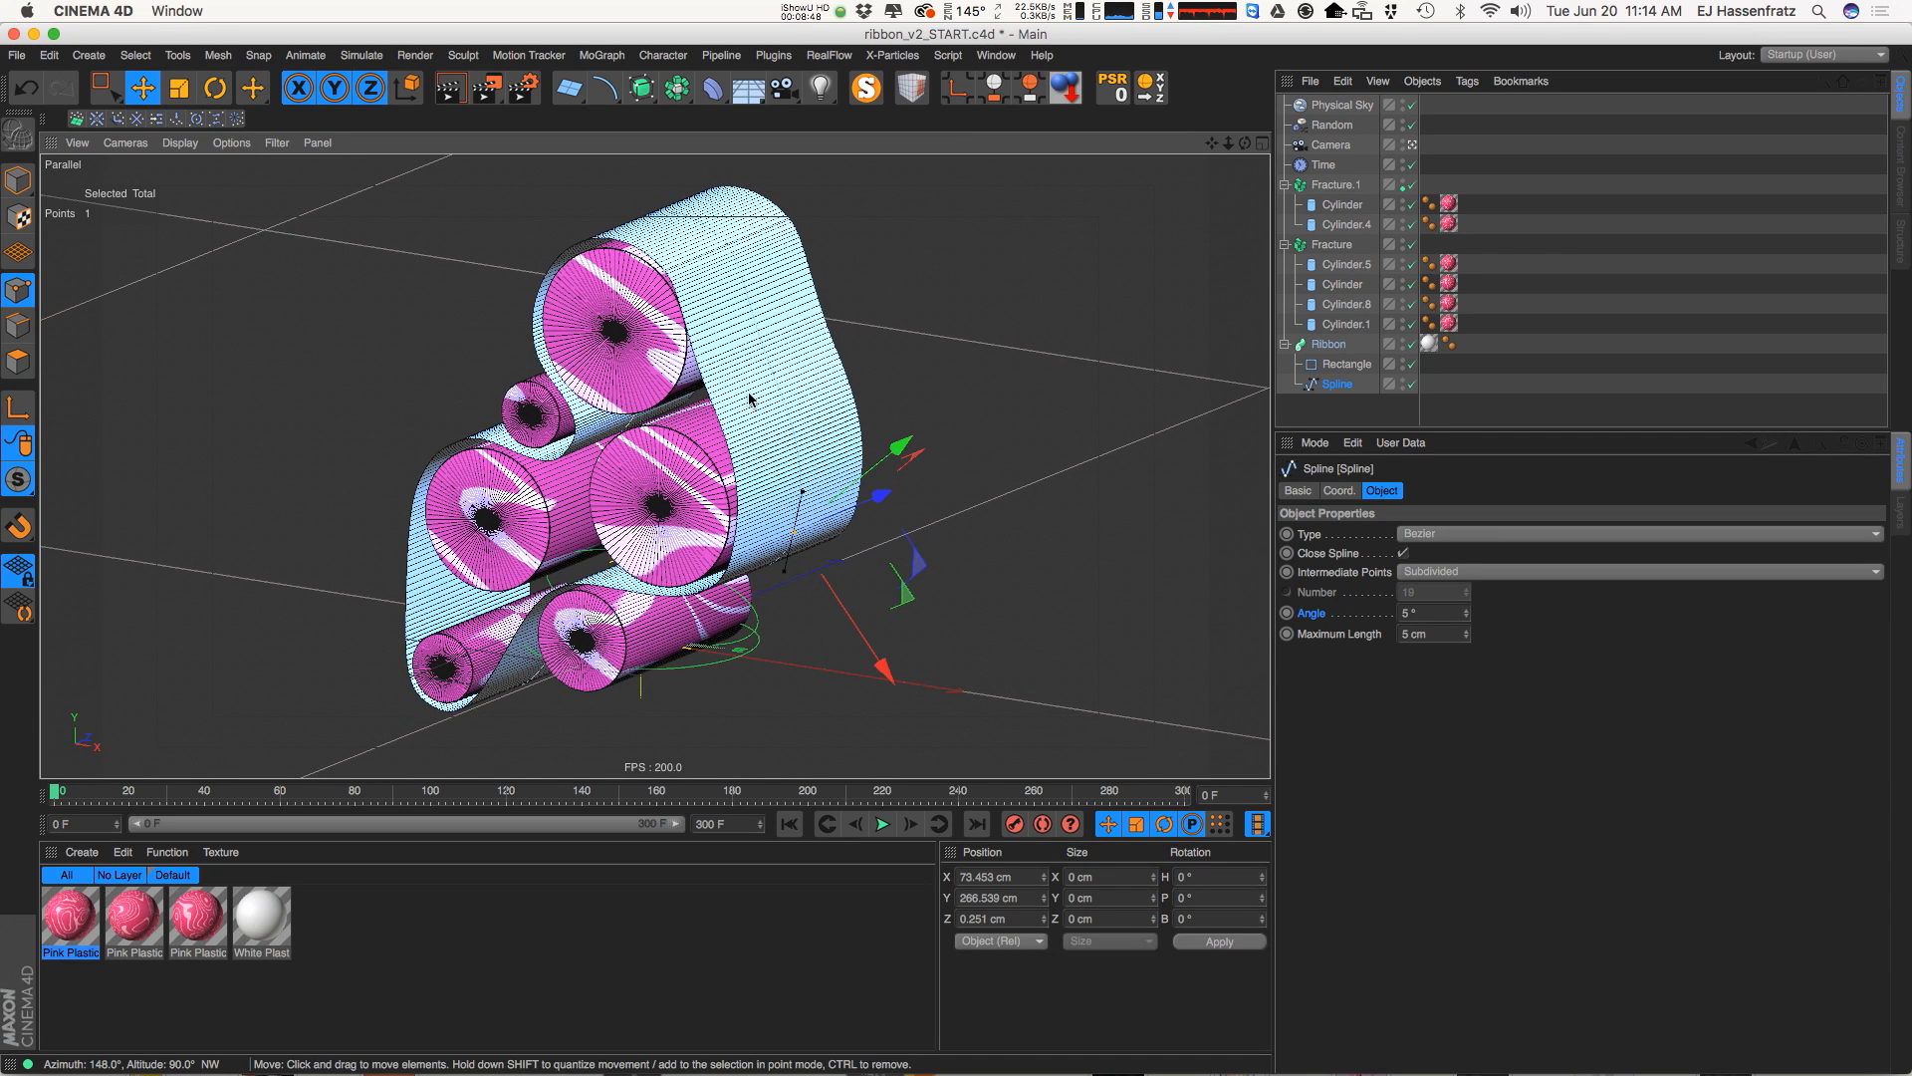
left_click_drag(747, 426, 811, 546, "alt")
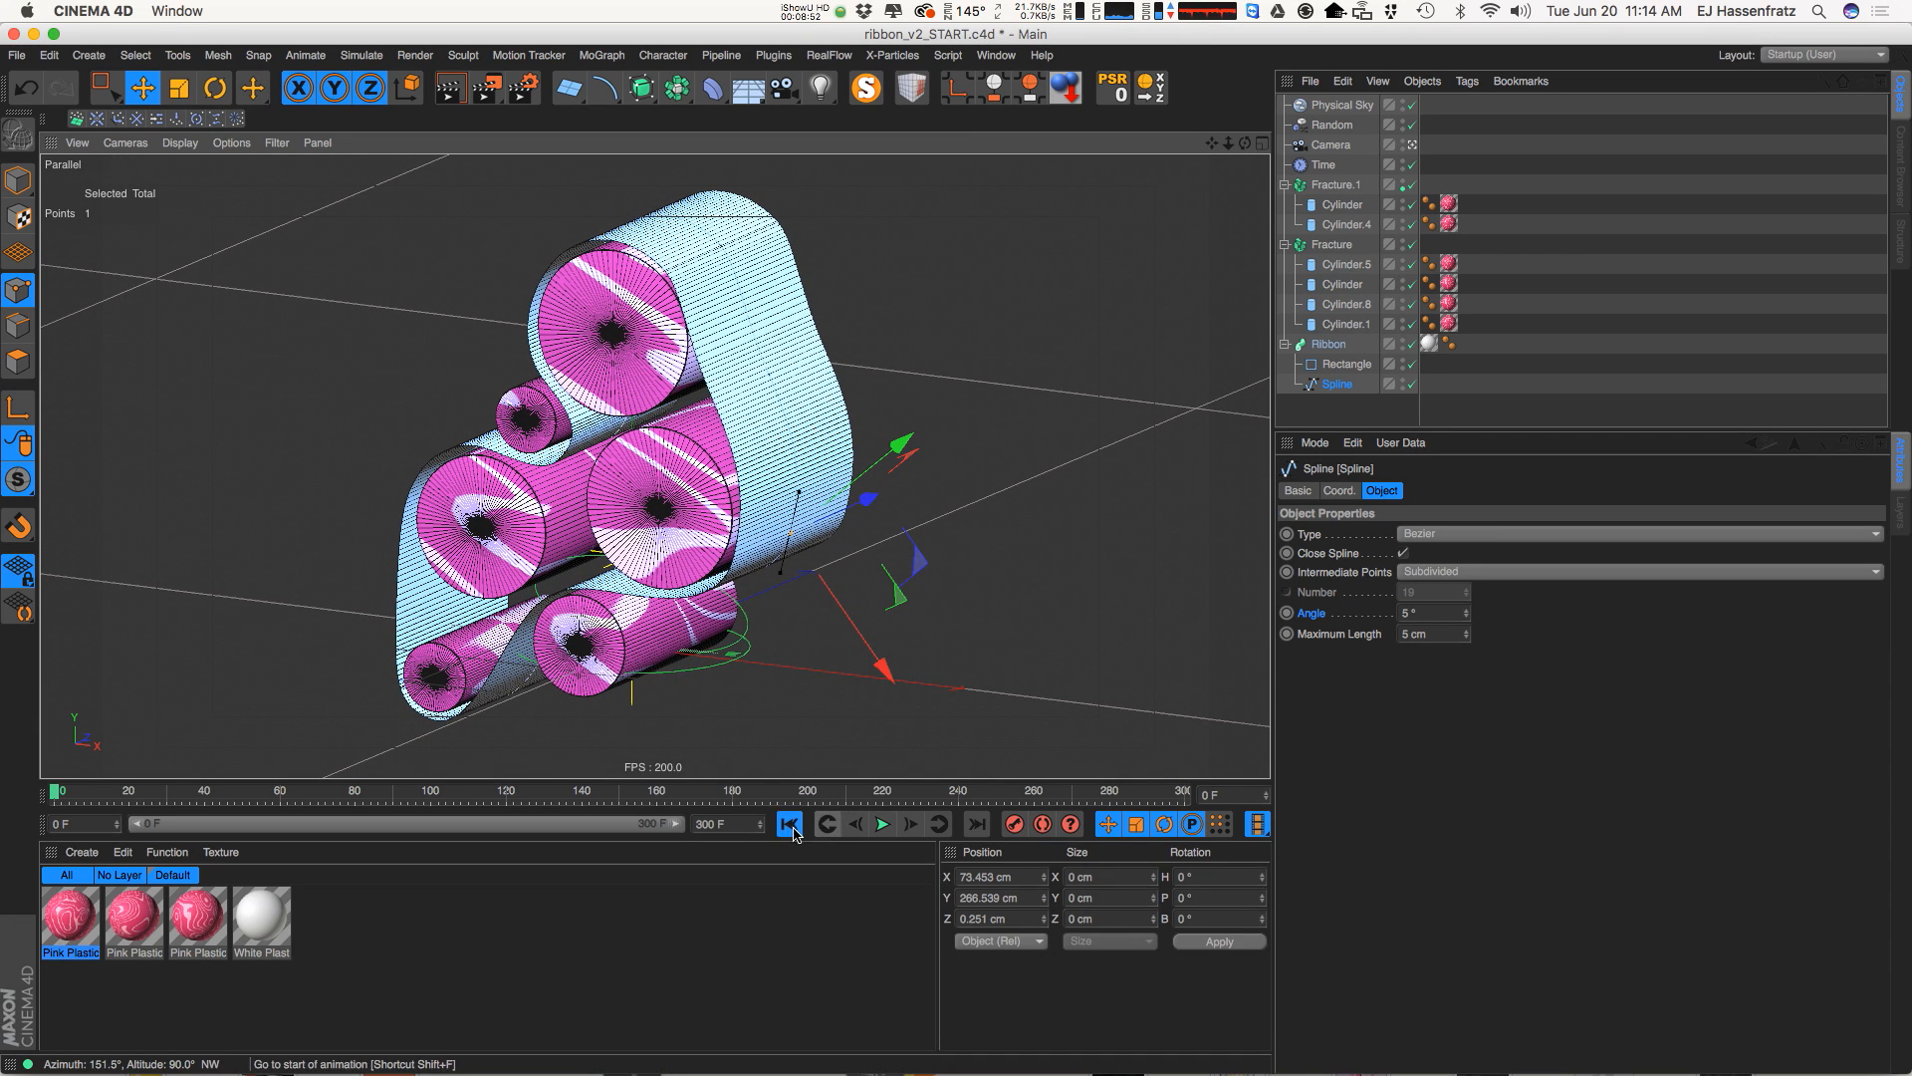
Preview how the cylinders move against the ribbon in playback, and return to the first frame
left_click(883, 824)
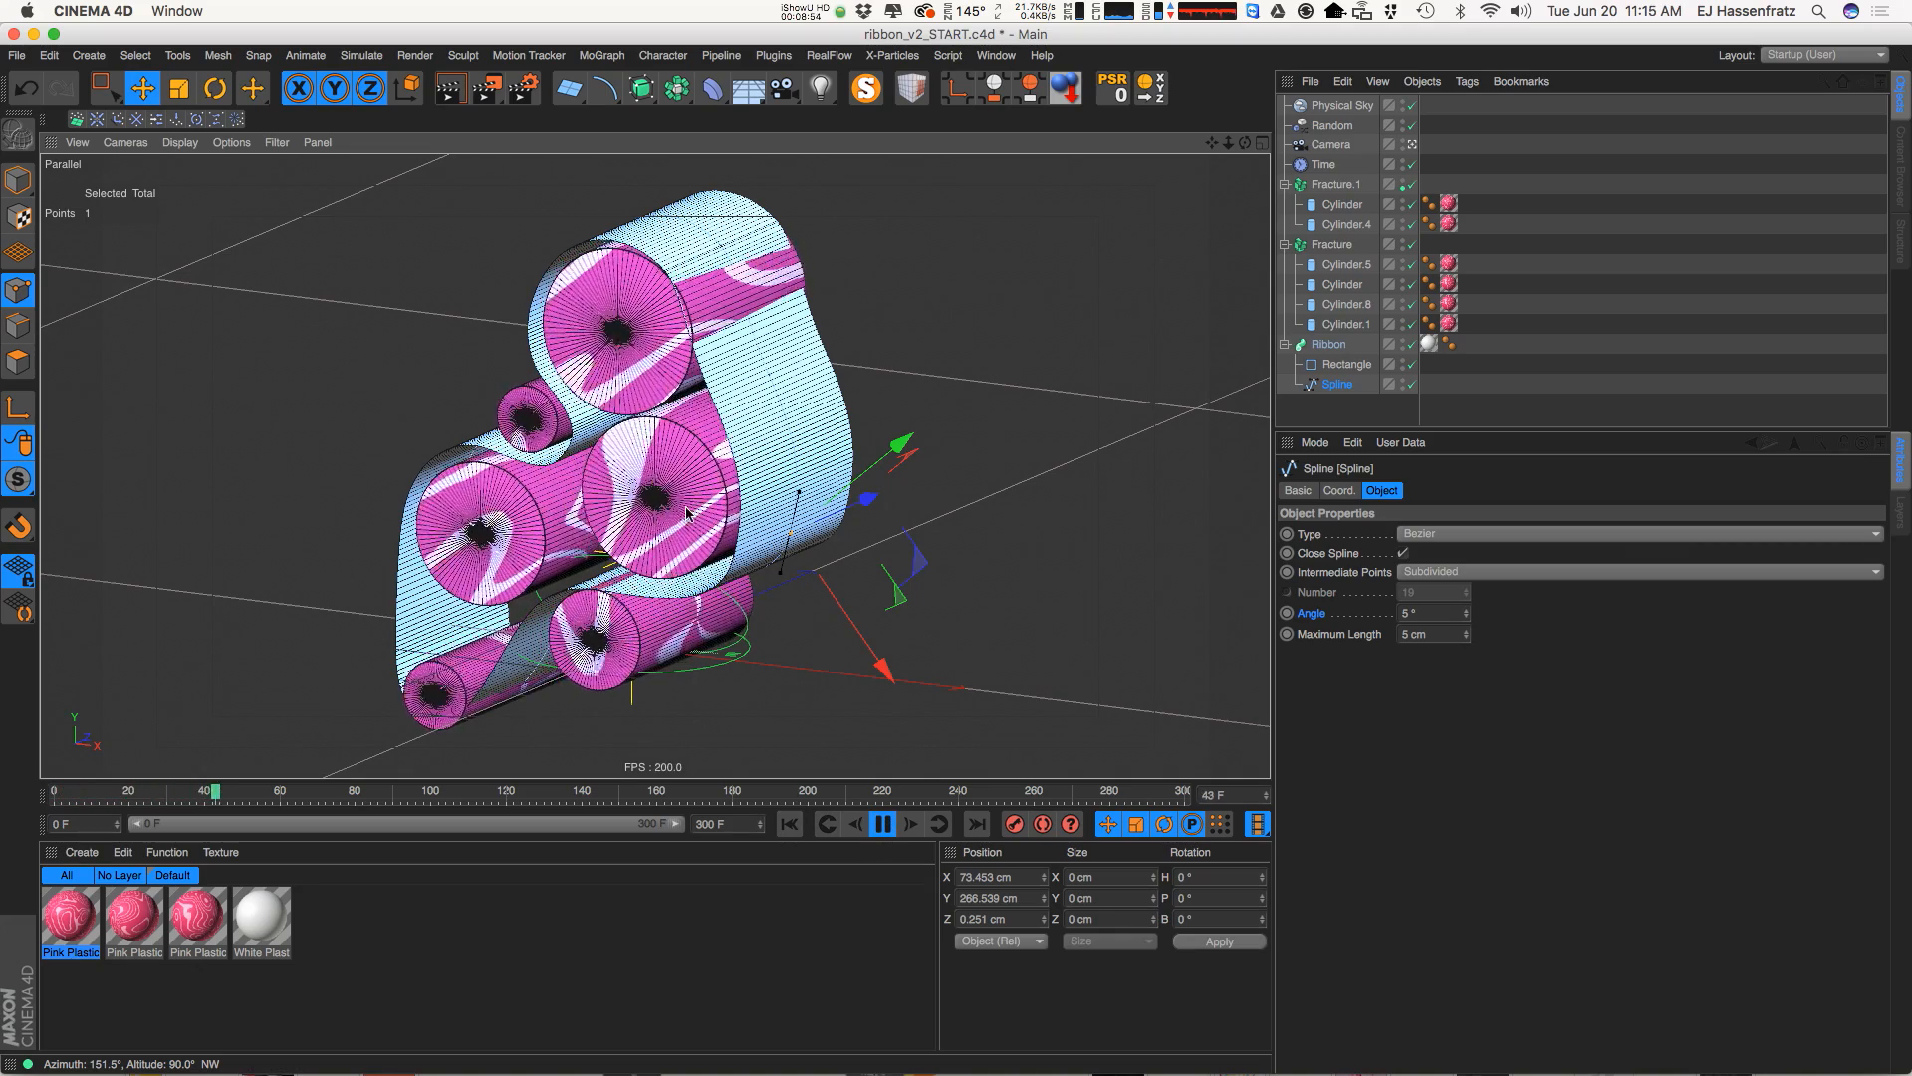
left_click(882, 823)
left_click(789, 823)
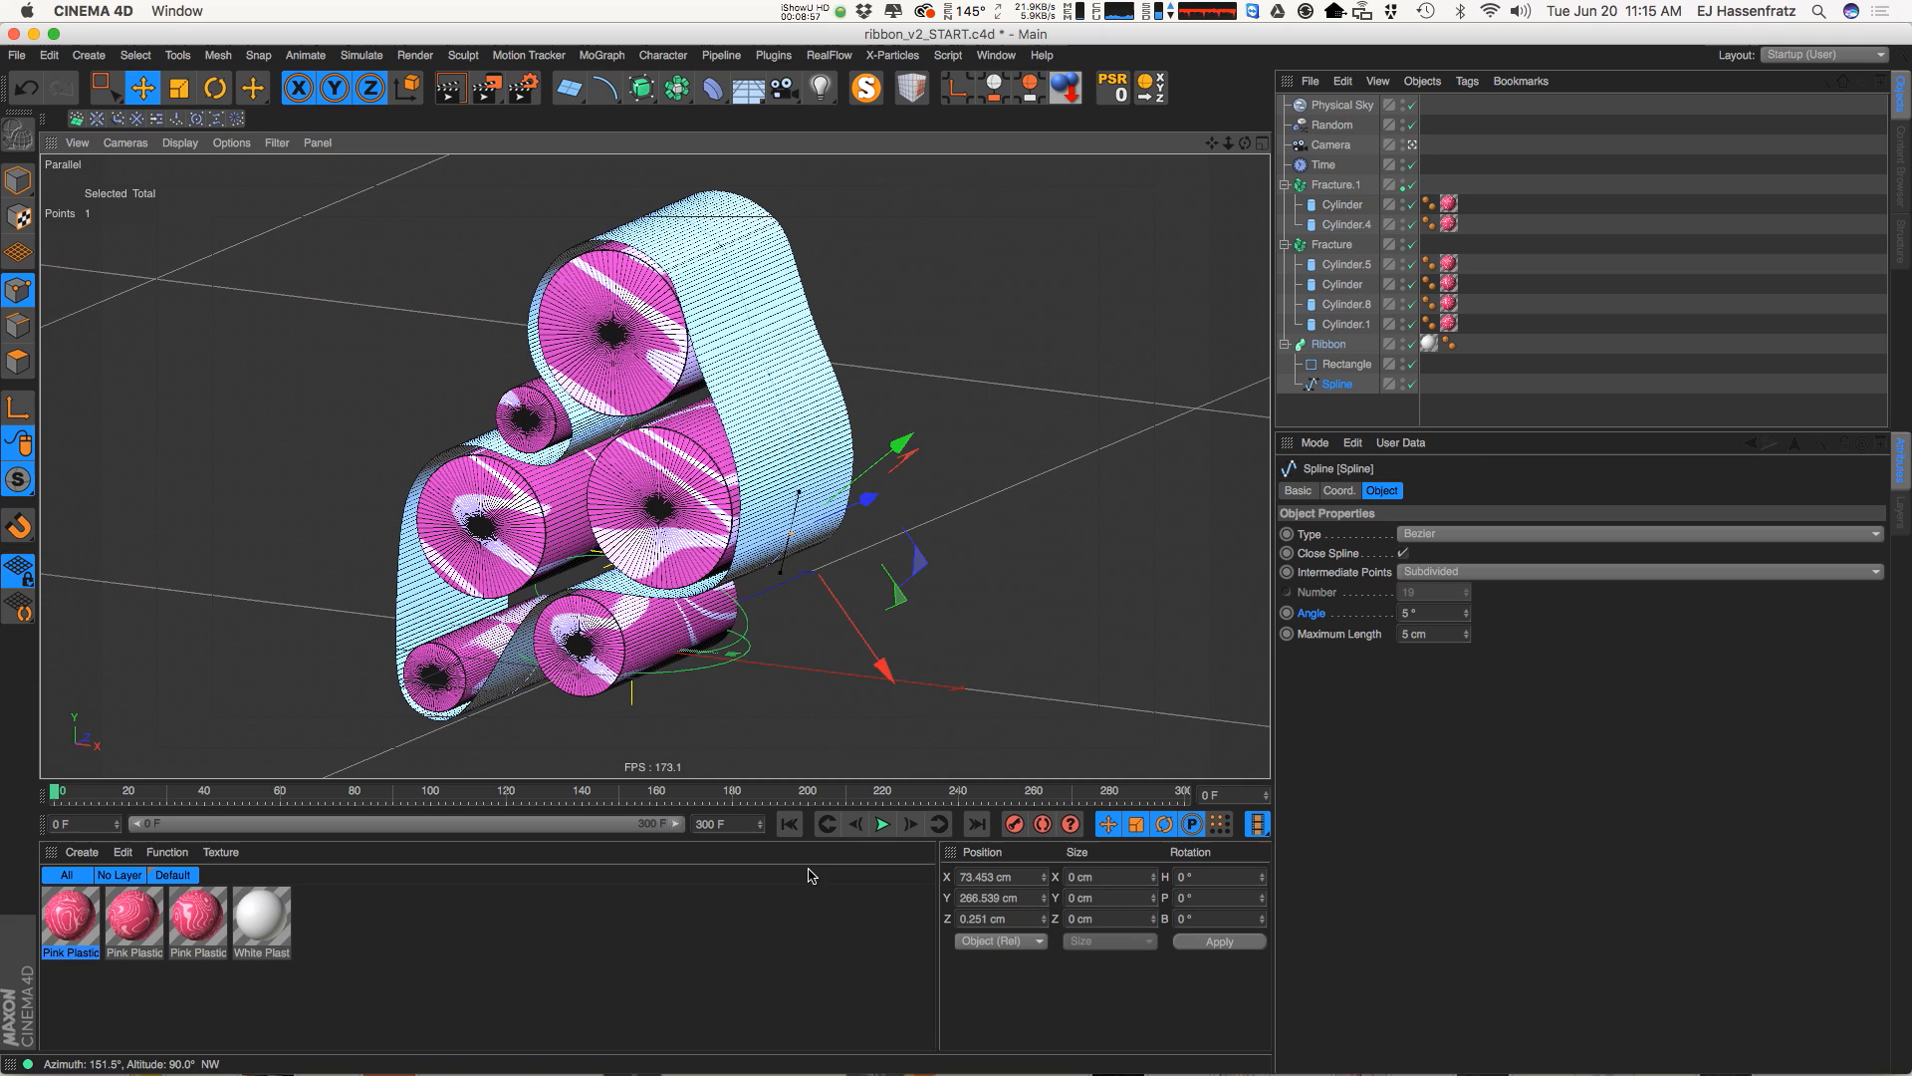
Enlarge the object list and add Collider Body tags to all six cylinders in Fracture.1 and Fracture
left_click(1487, 416)
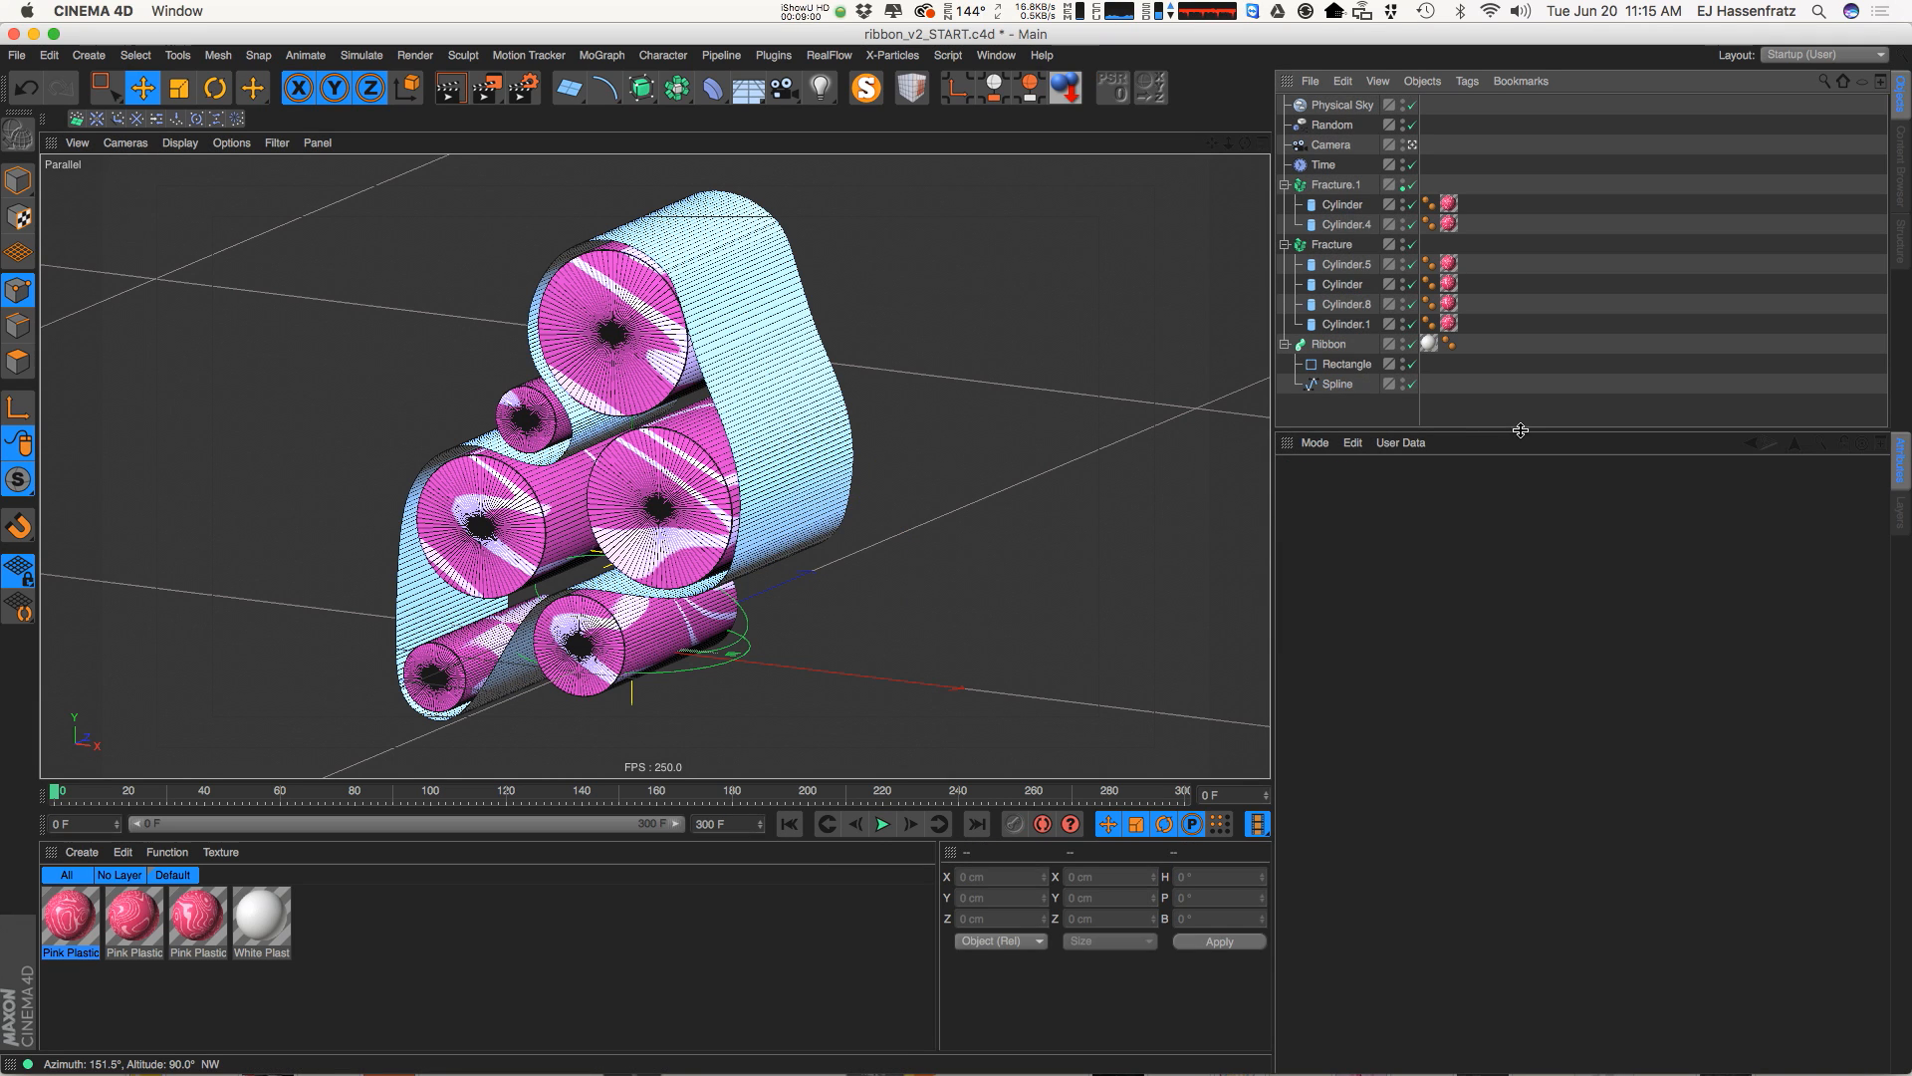
left_click_drag(1520, 430, 1524, 601)
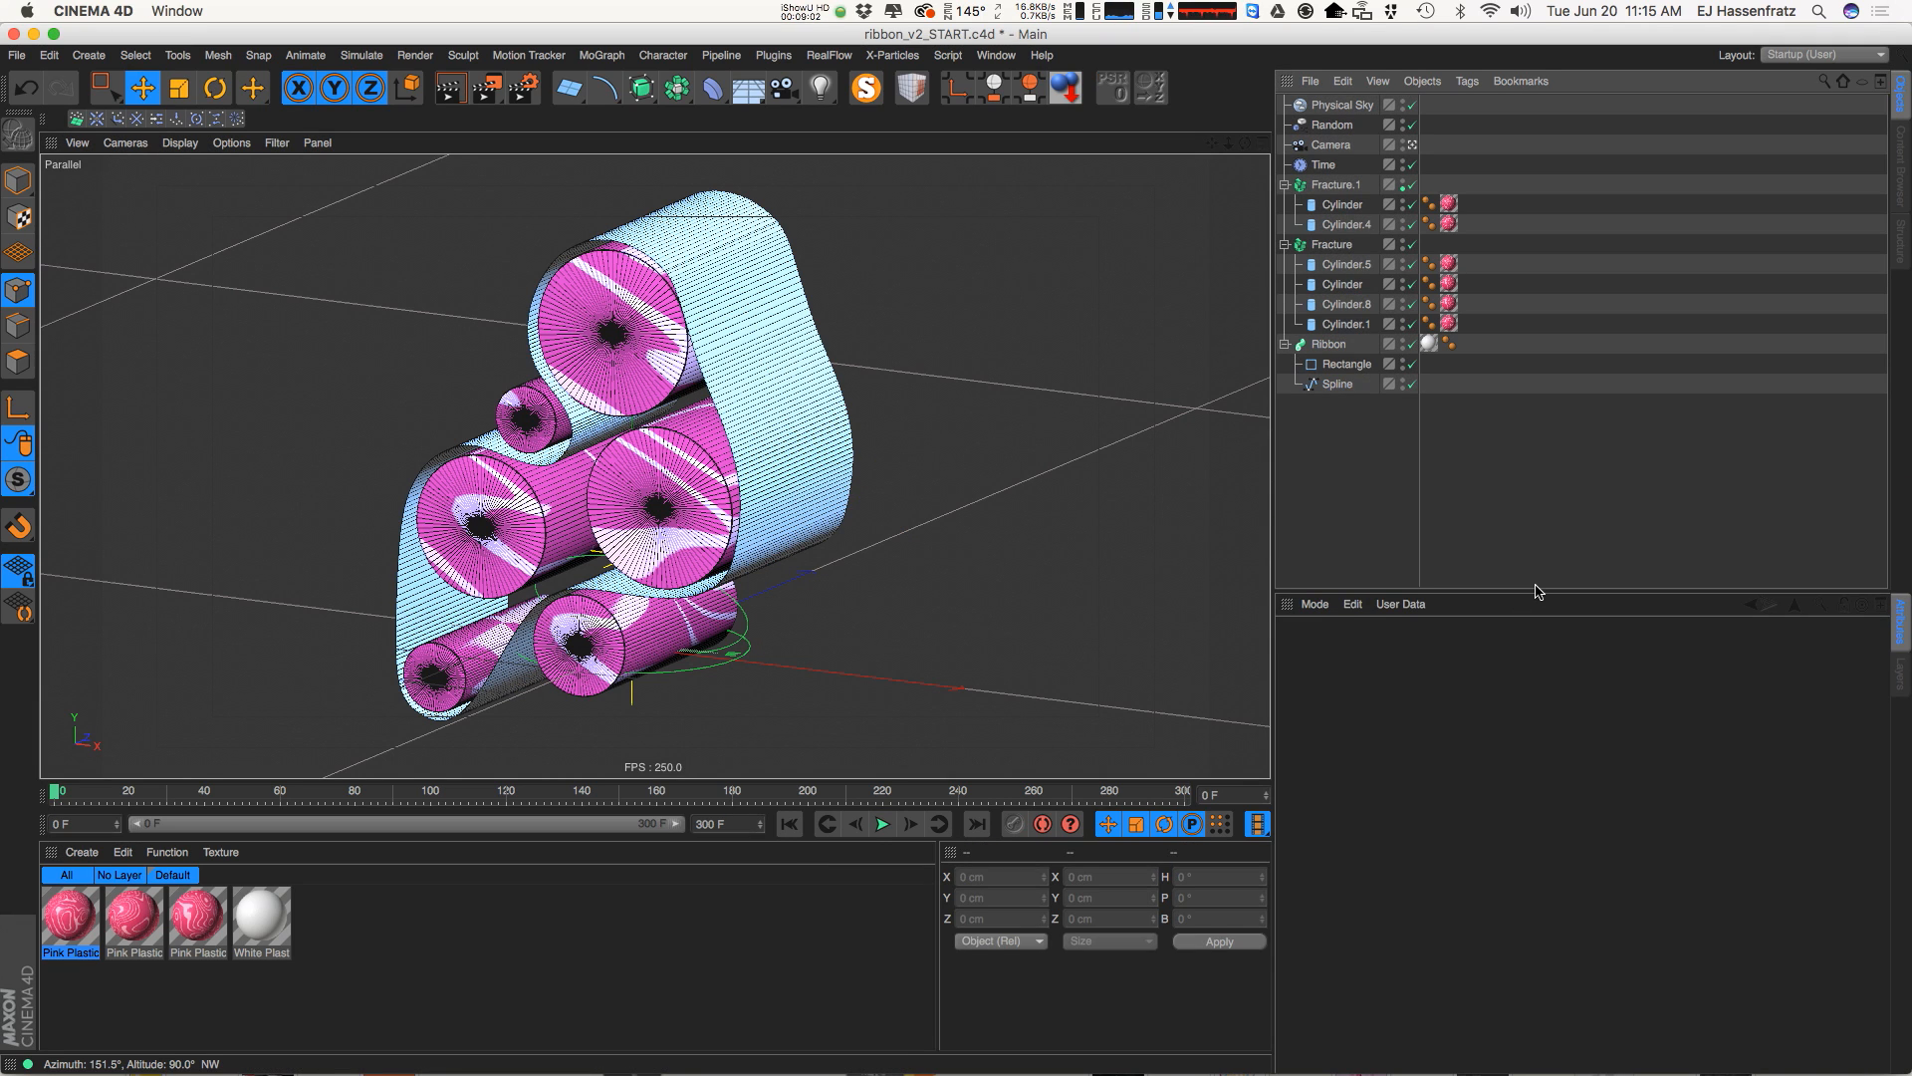
left_click(1355, 207)
left_click(1355, 225, "shift")
left_click(1350, 264, "shift")
left_click(1345, 285, "shift")
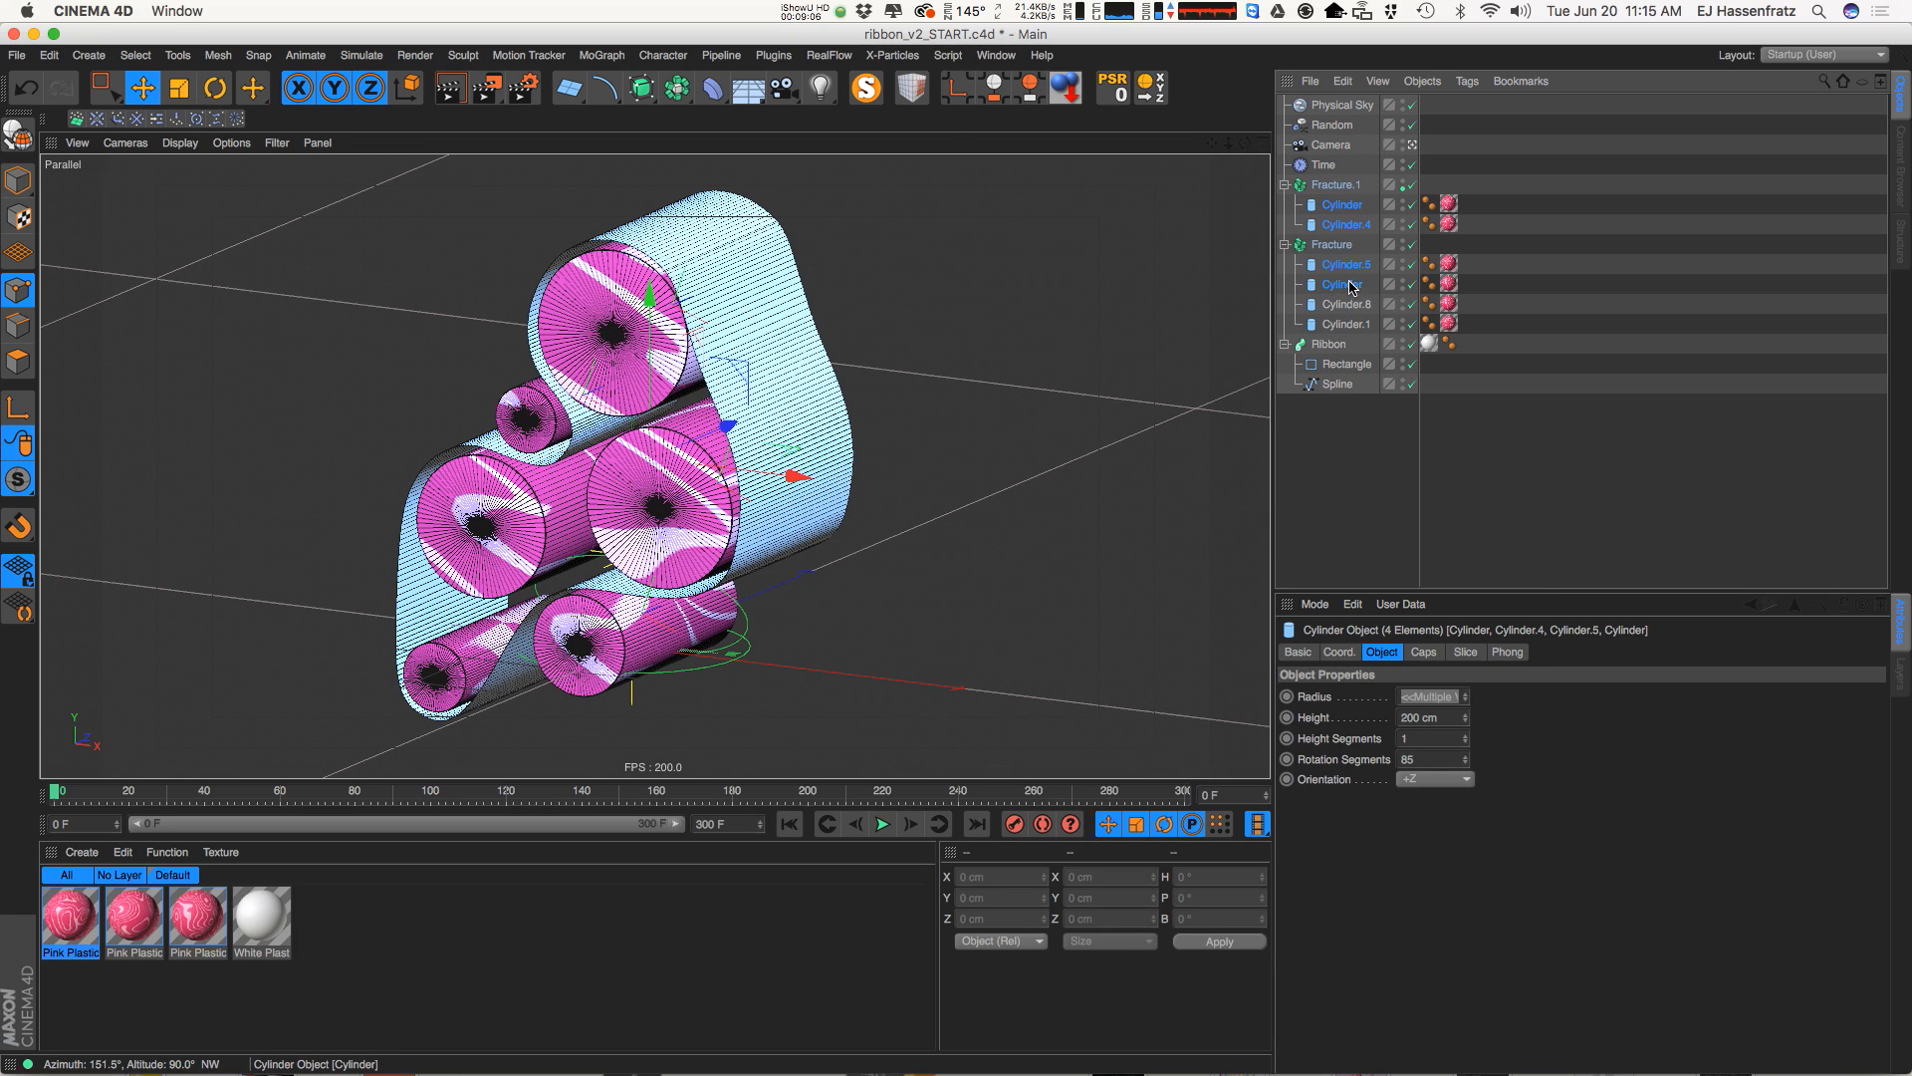
left_click(1352, 305, "shift")
left_click(1352, 327, "shift")
right_click(1339, 311)
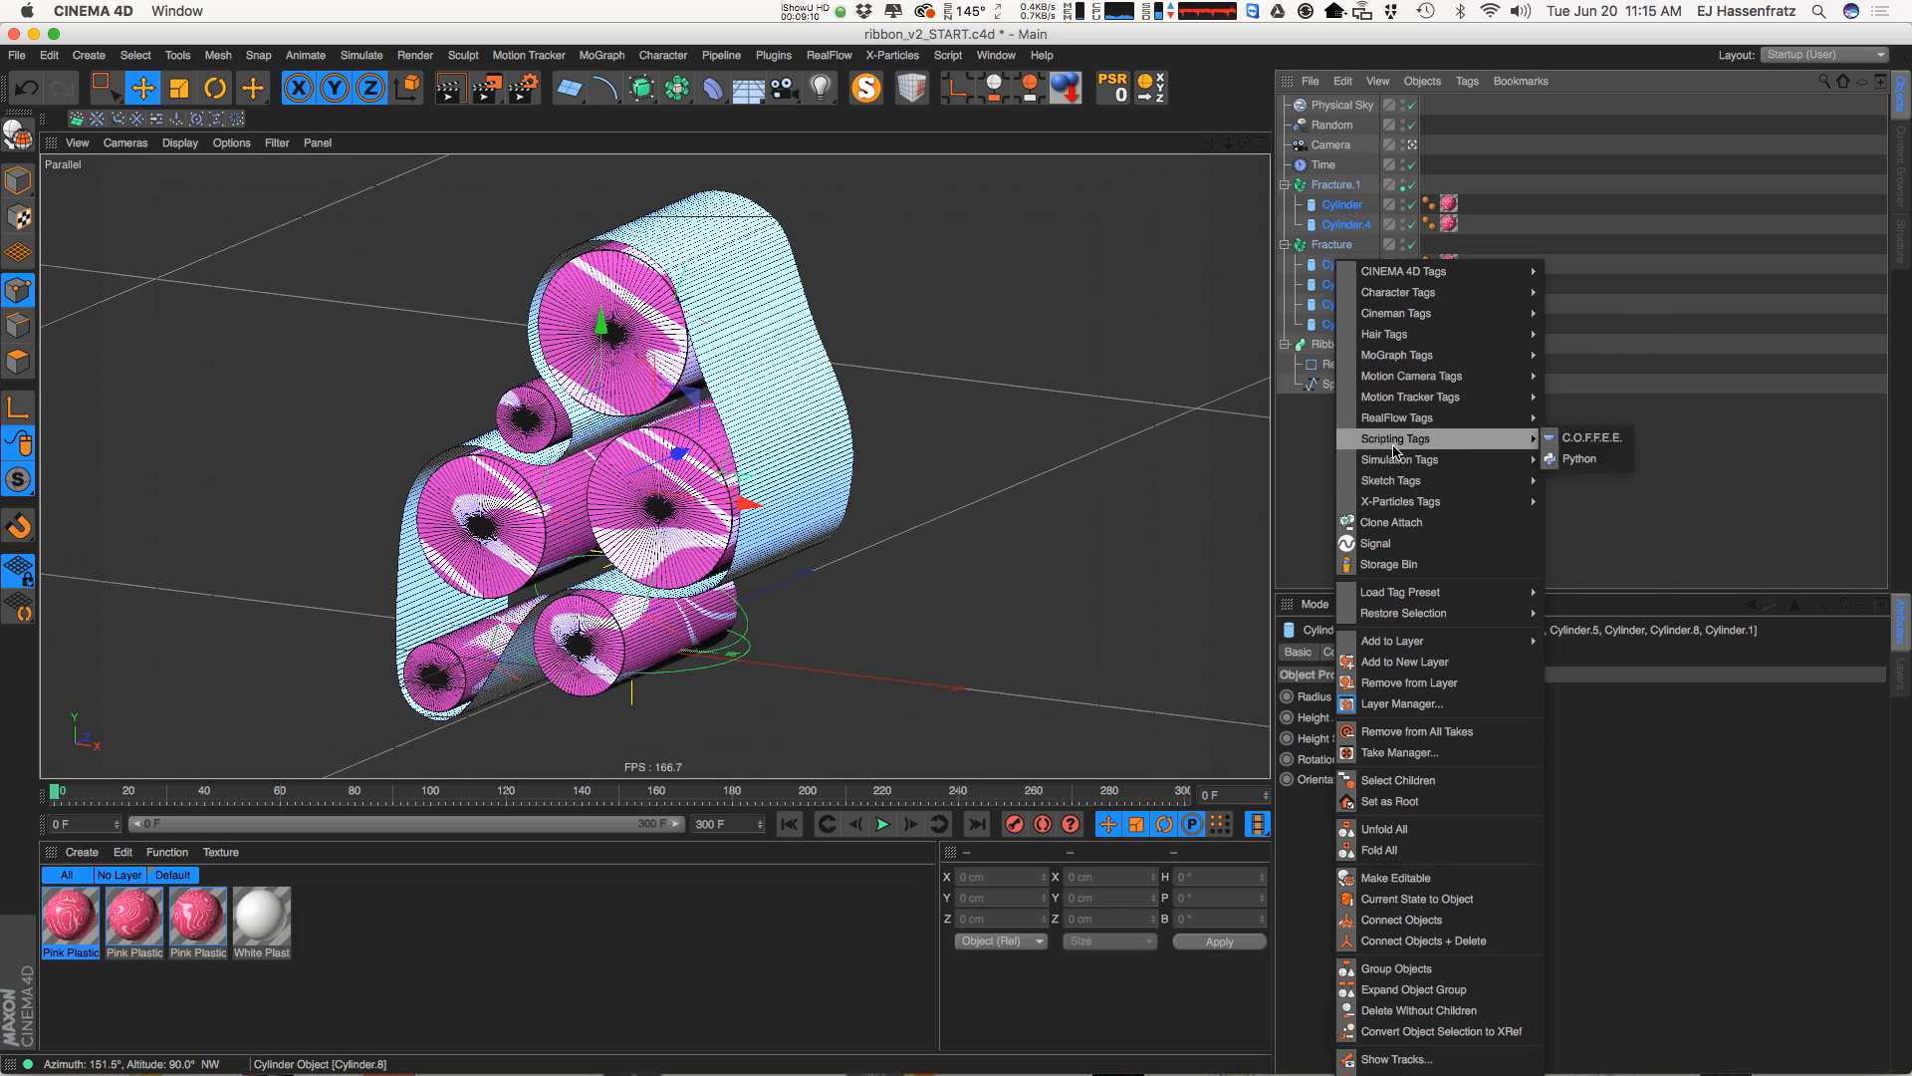
mouse_move(1400, 461)
left_click(1601, 490)
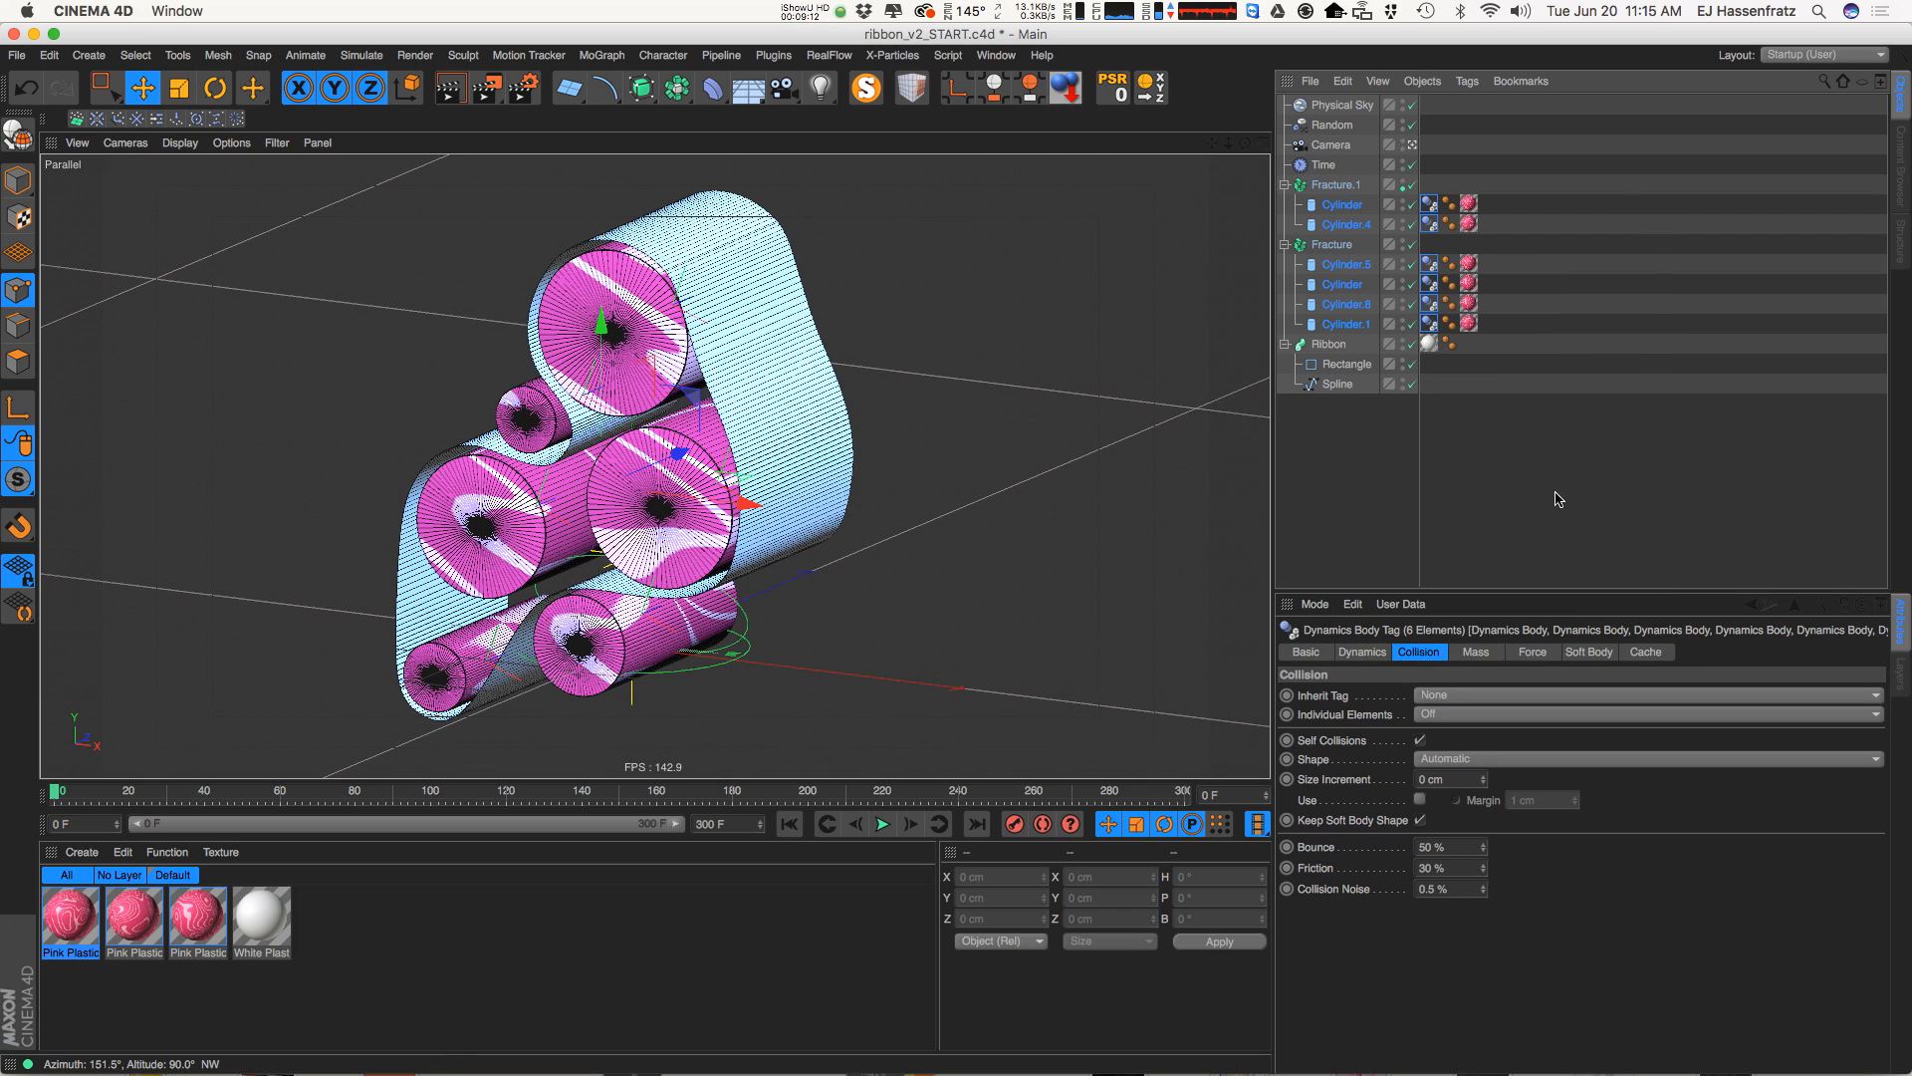
Set the six cylinder colliders' bounce to 0% and their size increment to 1 cm
left_click_drag(1464, 846, 1137, 882)
type("0")
key("Return")
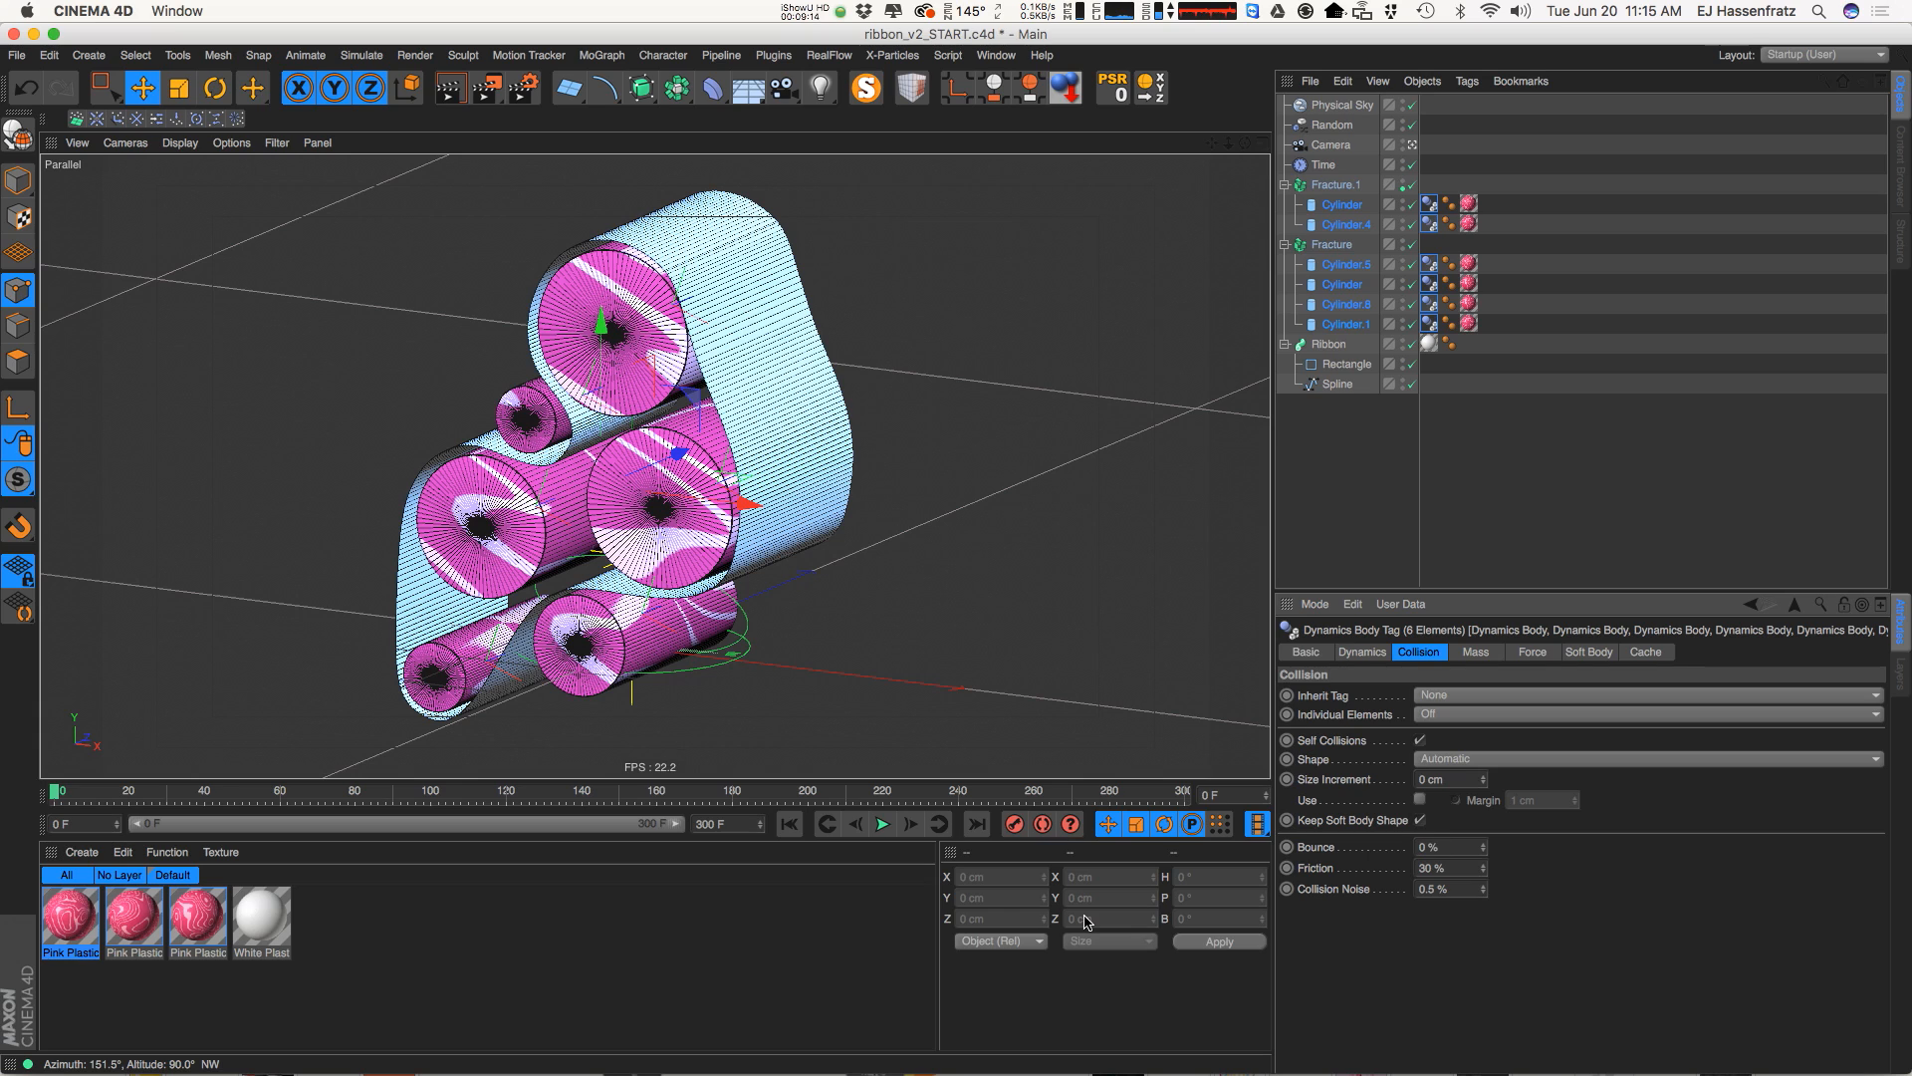
left_click_drag(1454, 783, 1386, 801)
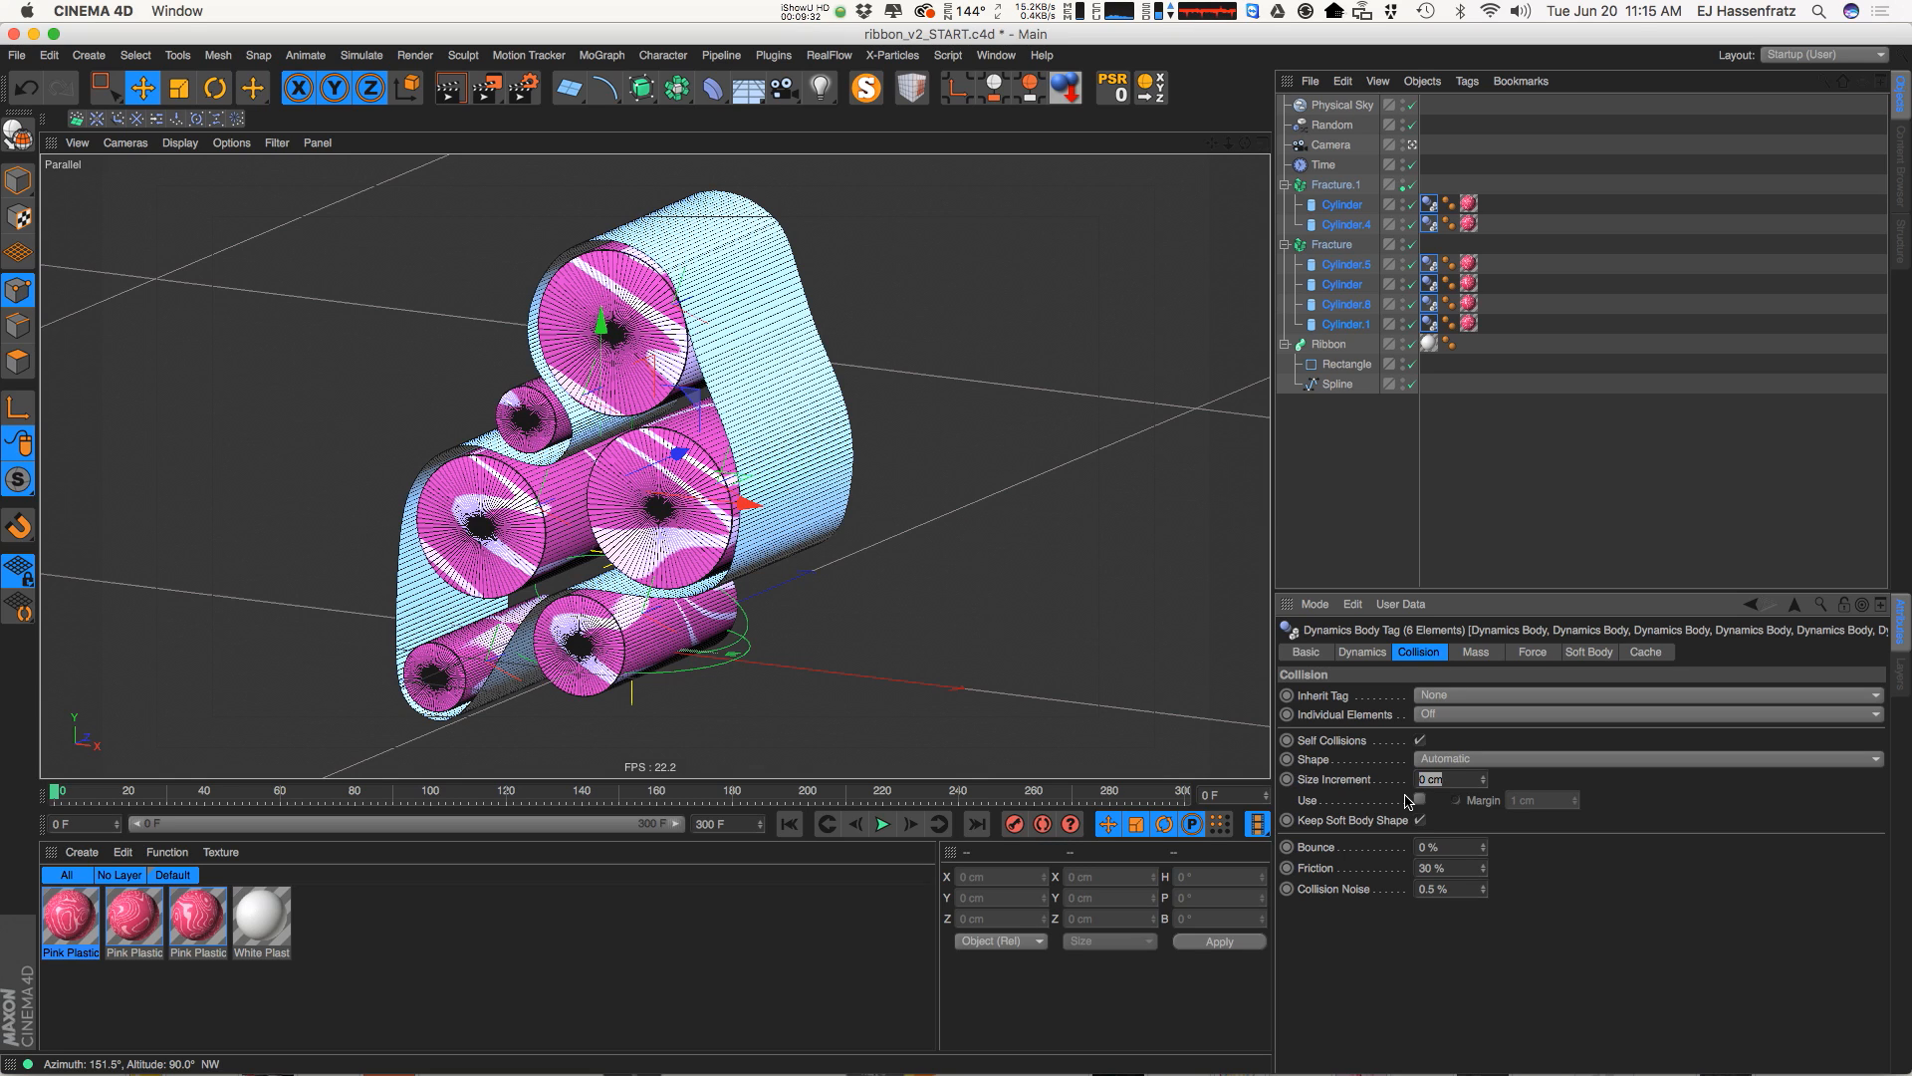
key("BackSpace")
right_click(1482, 779)
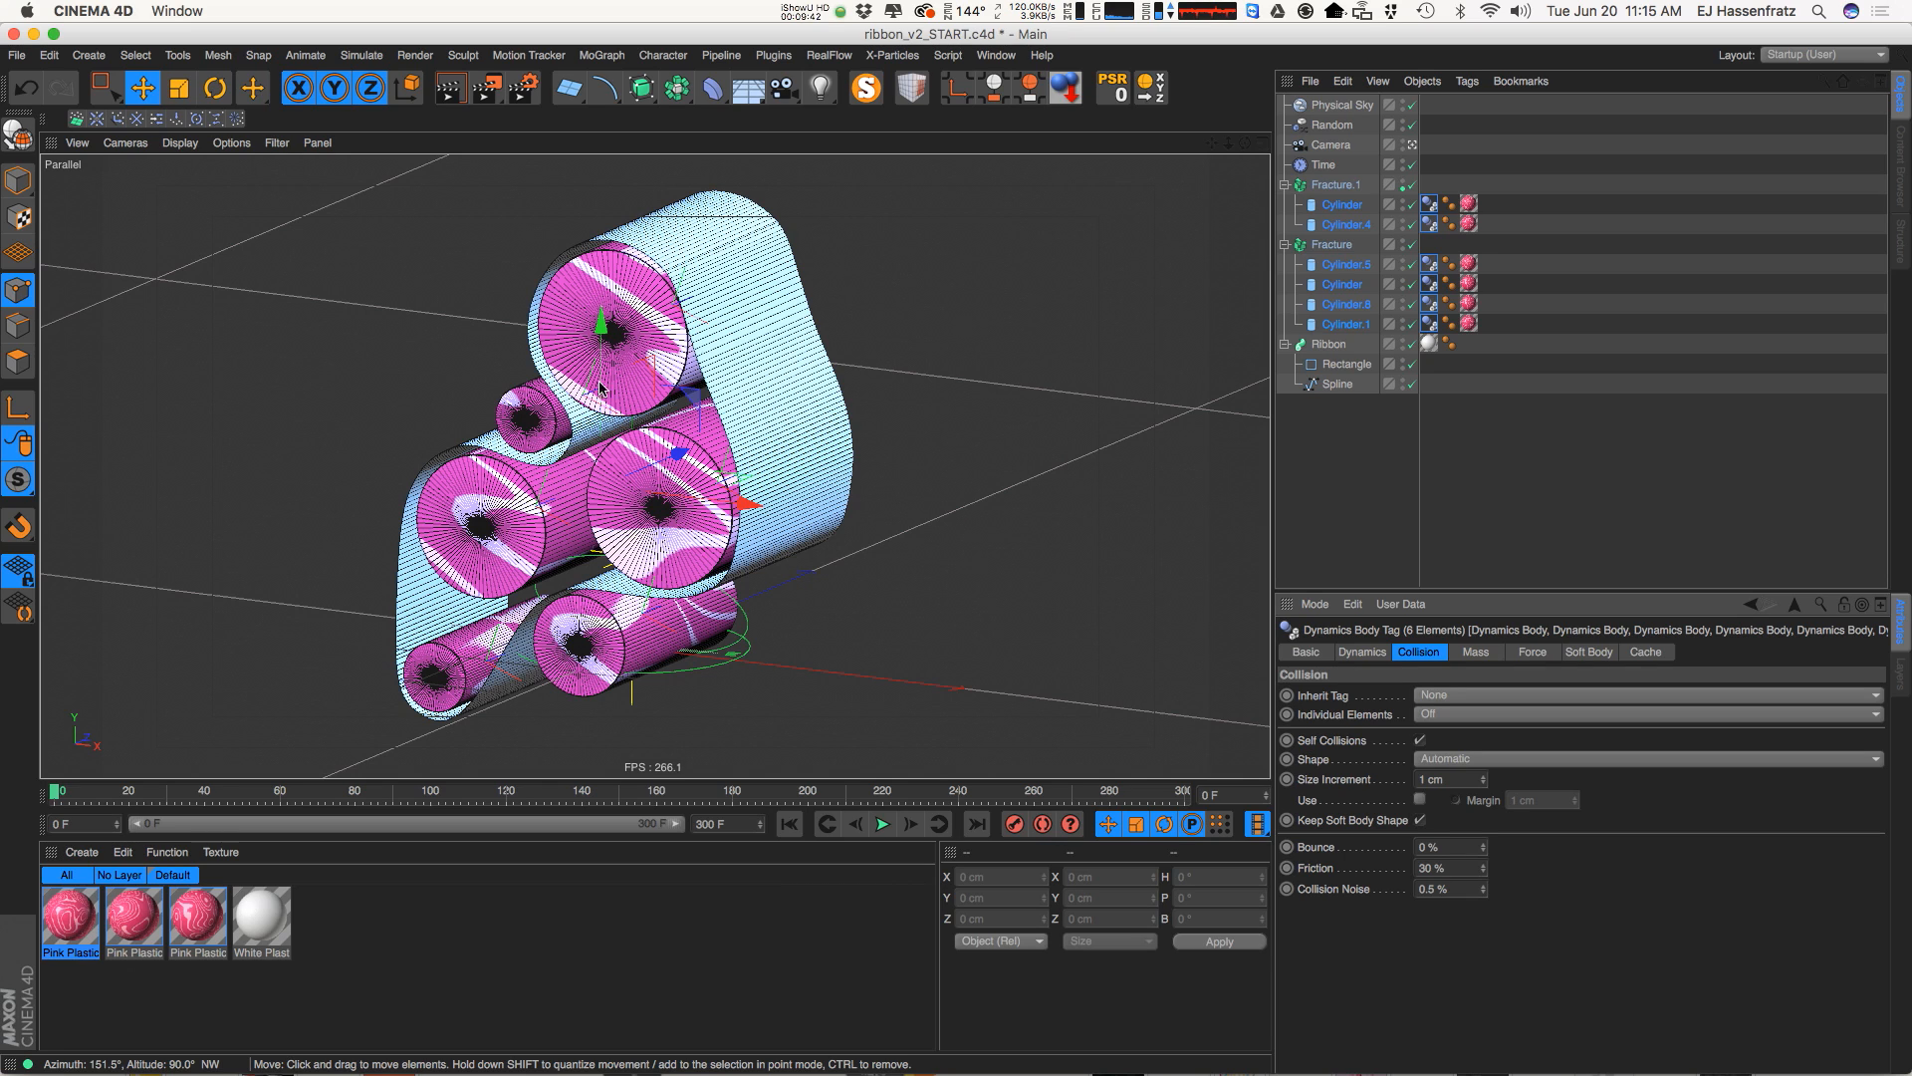
Set the cylinder colliders' friction to 250%, look through their remaining dynamics settings, and deselect the tags
double_click(1431, 868)
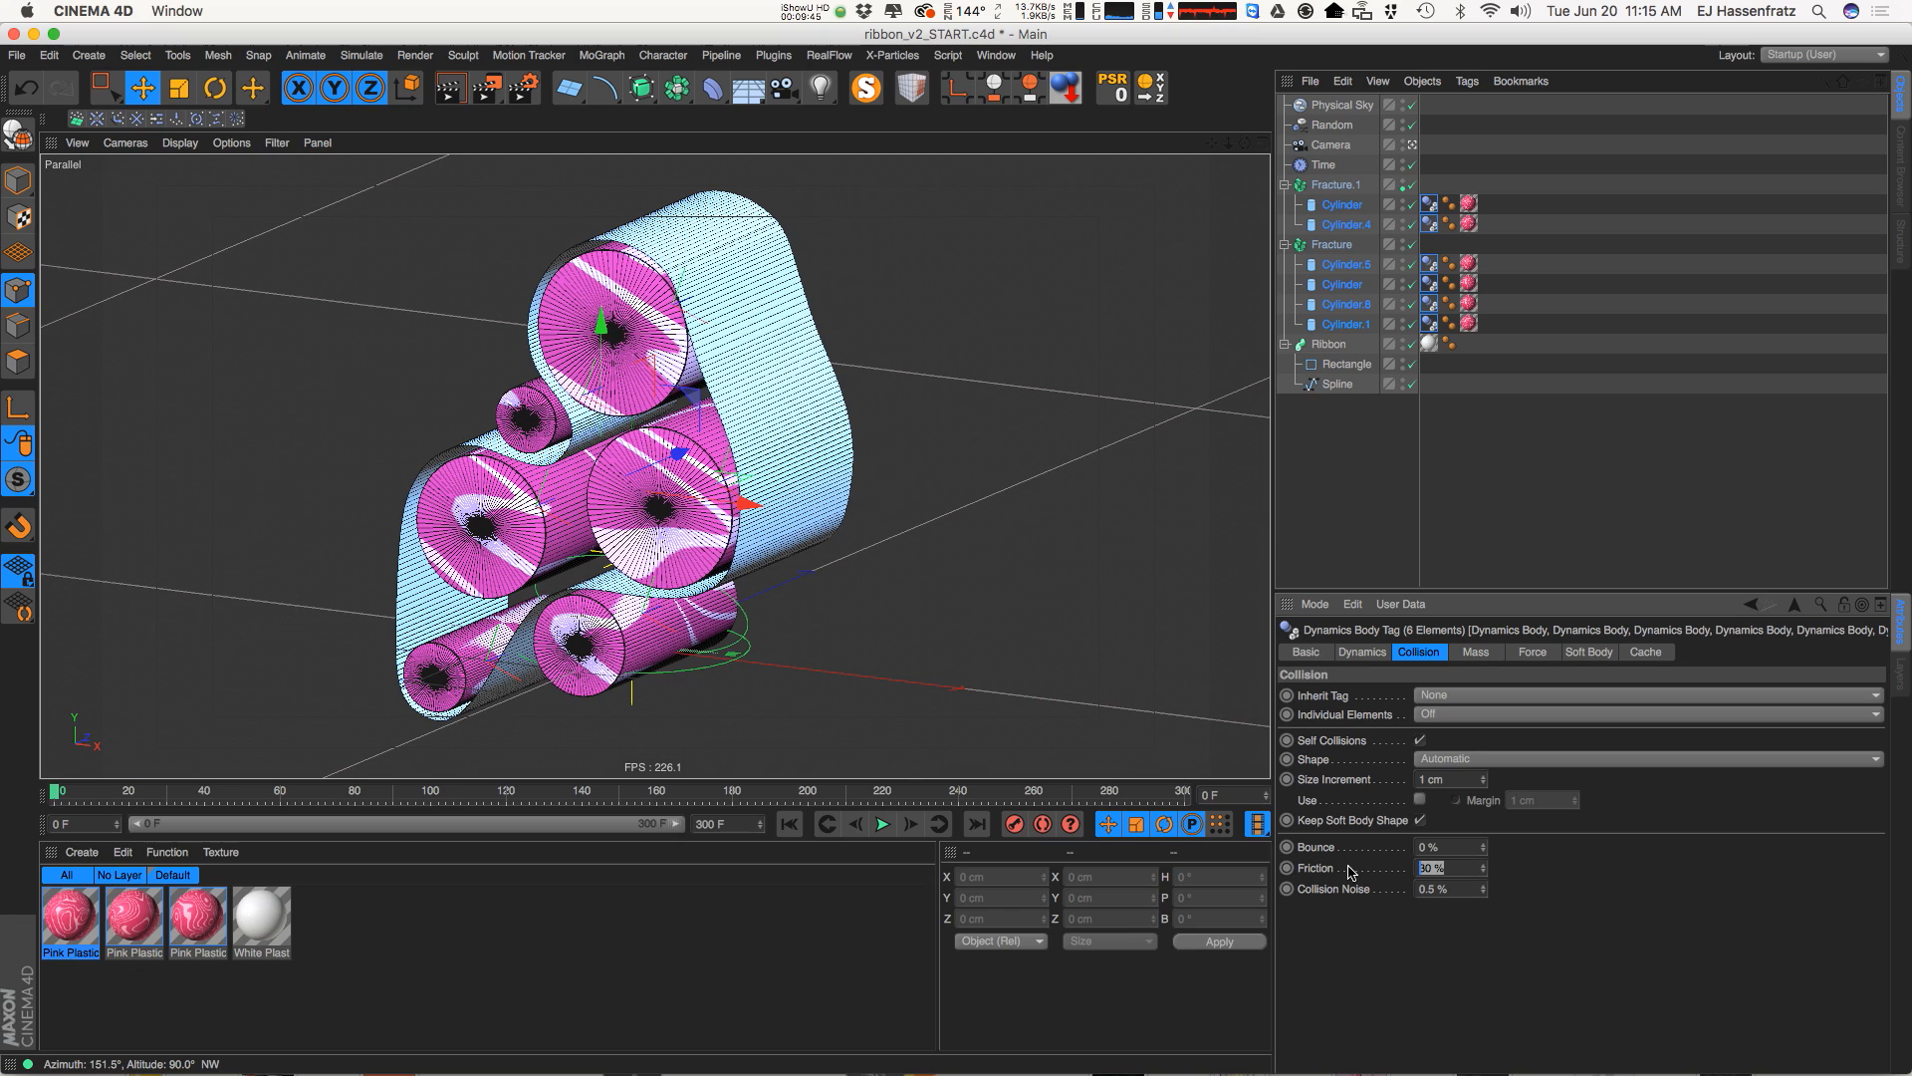
type("250")
left_click(1480, 656)
left_click(1521, 655)
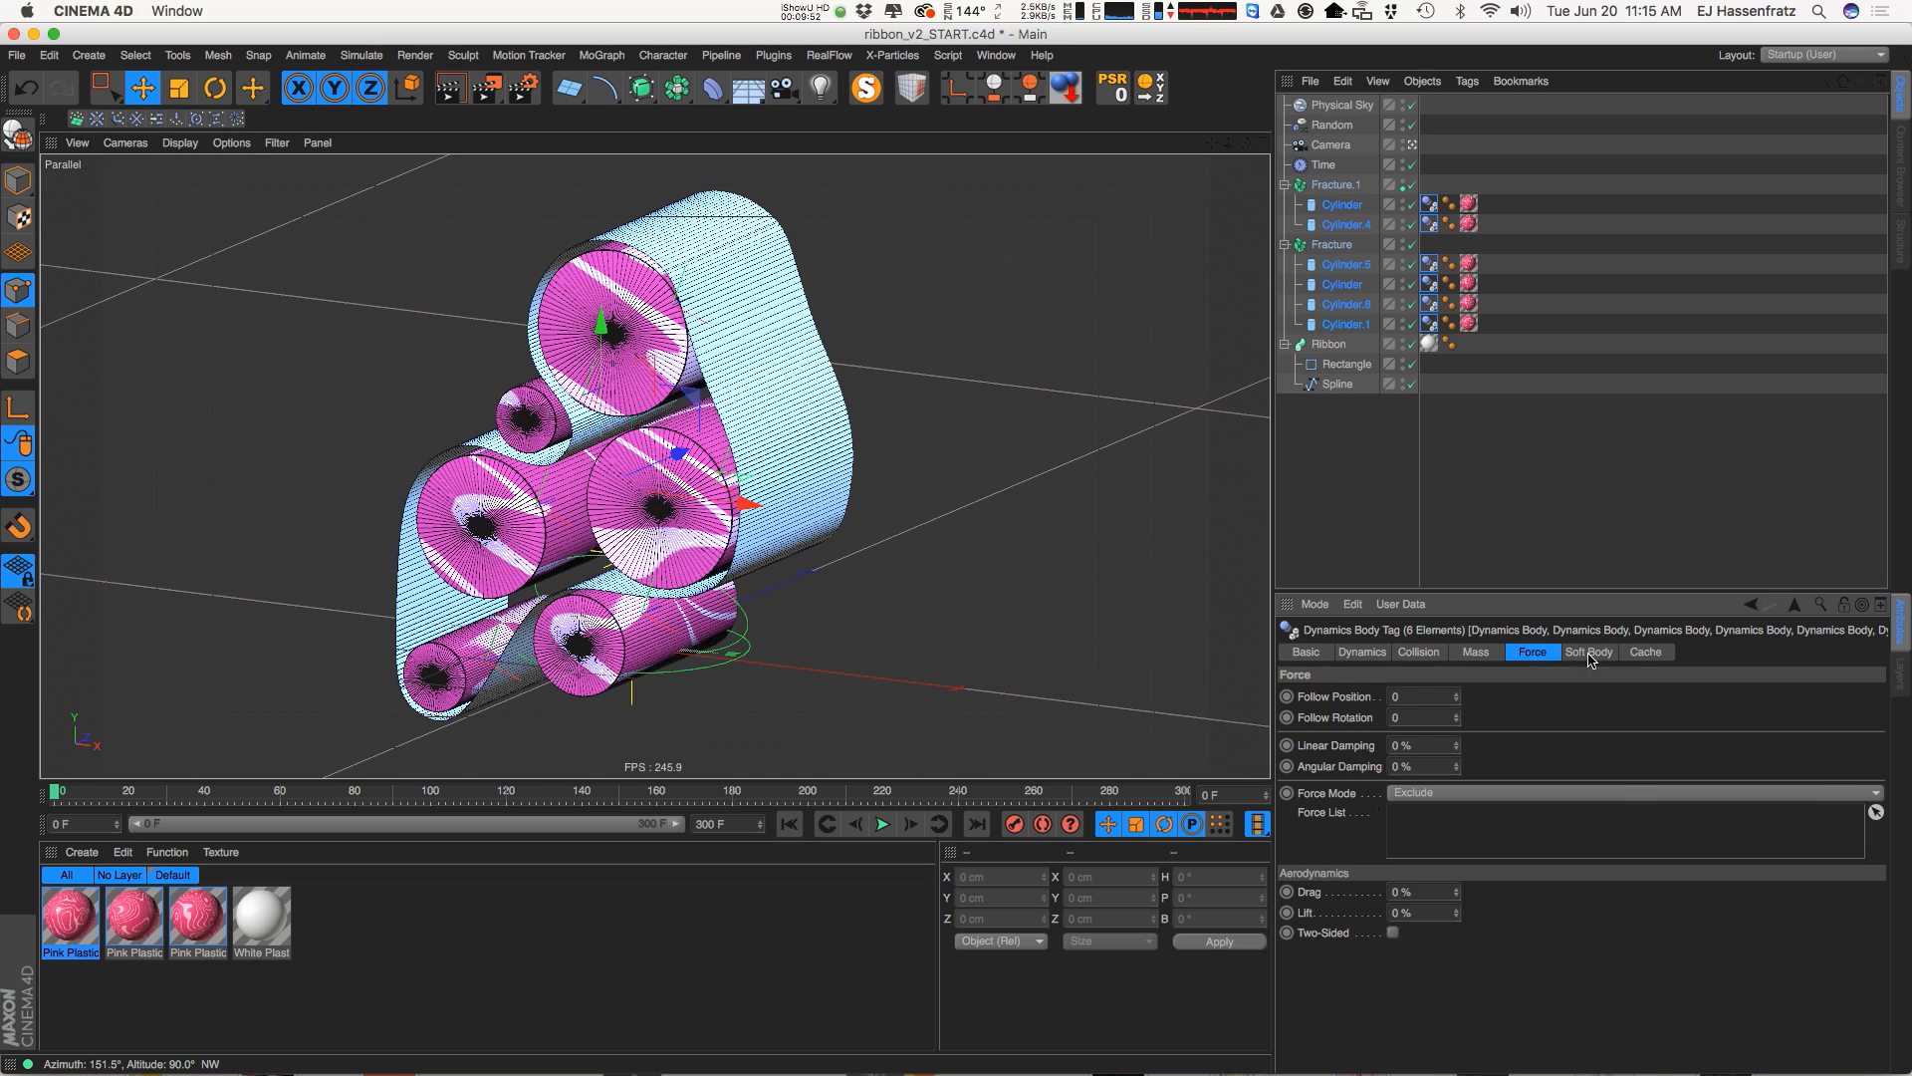
left_click(1589, 654)
left_click(1418, 653)
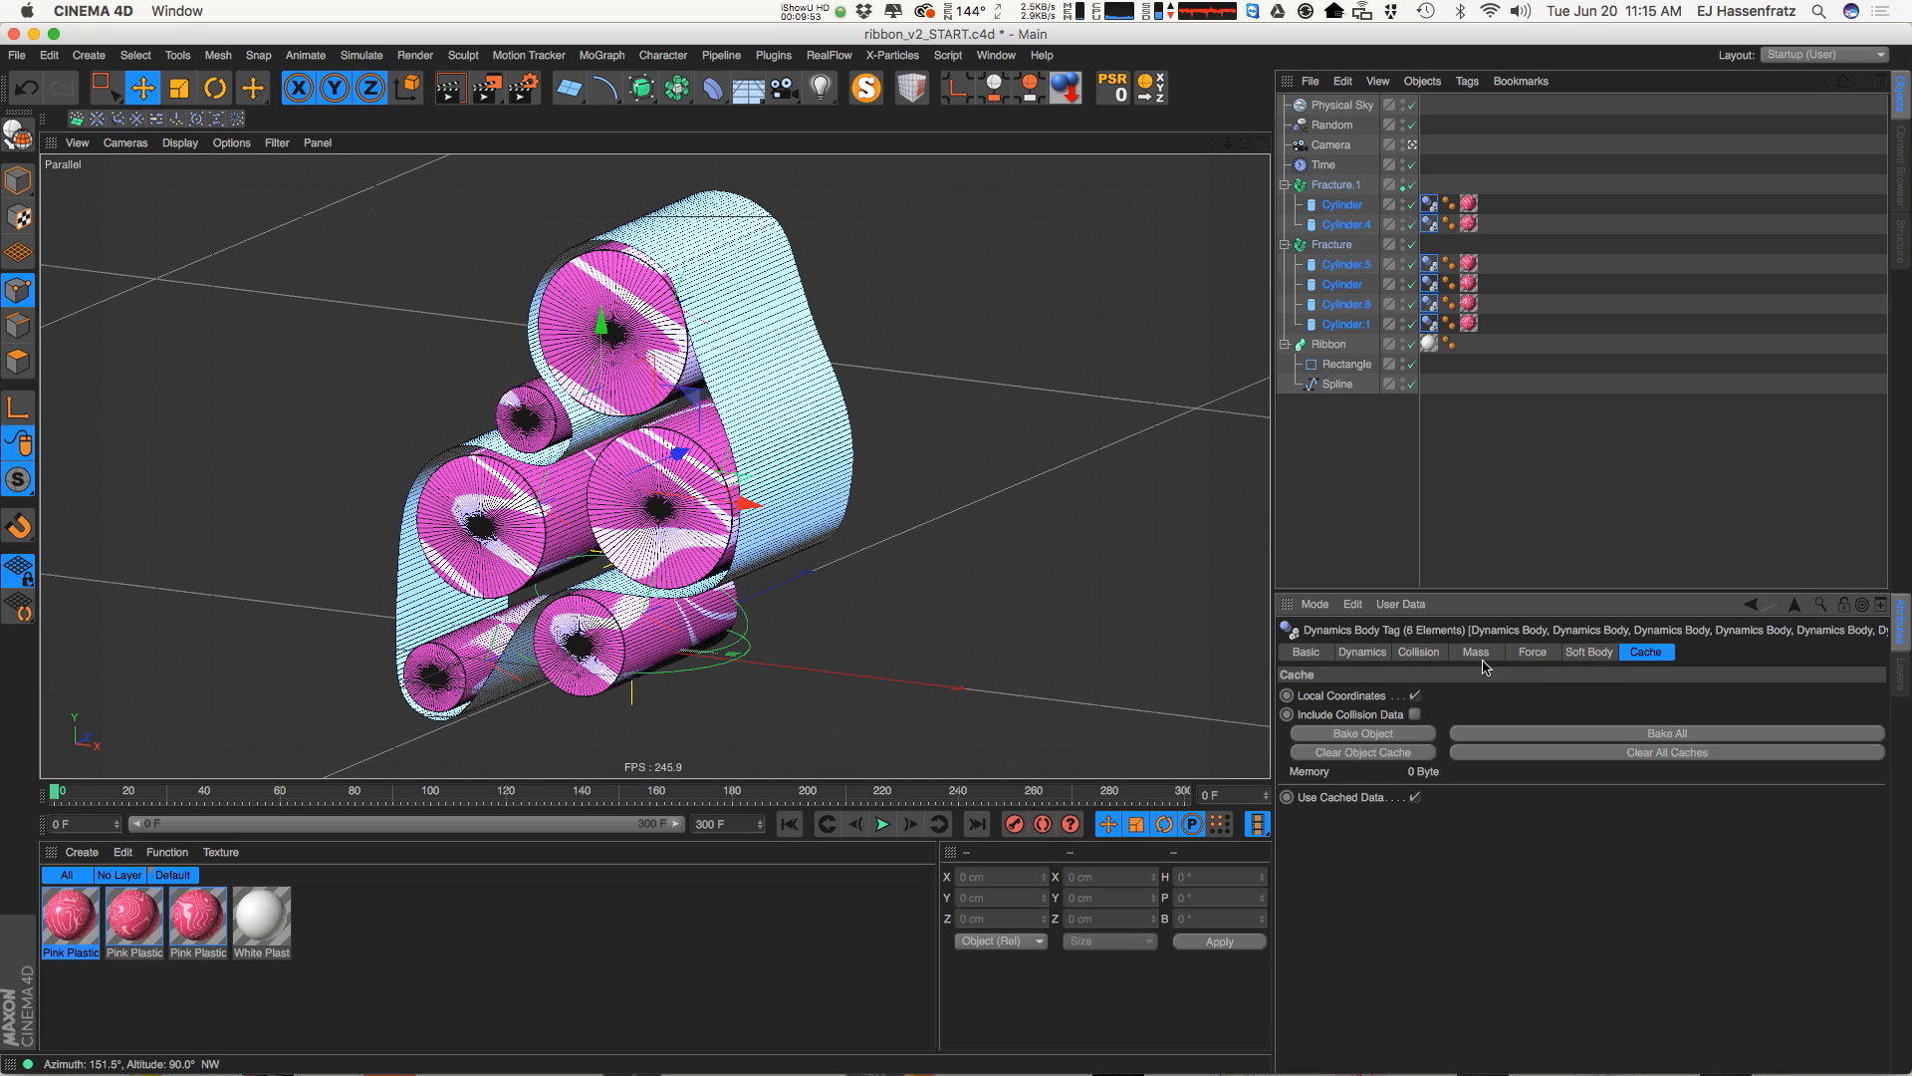
left_click(1476, 567)
left_click(1325, 345)
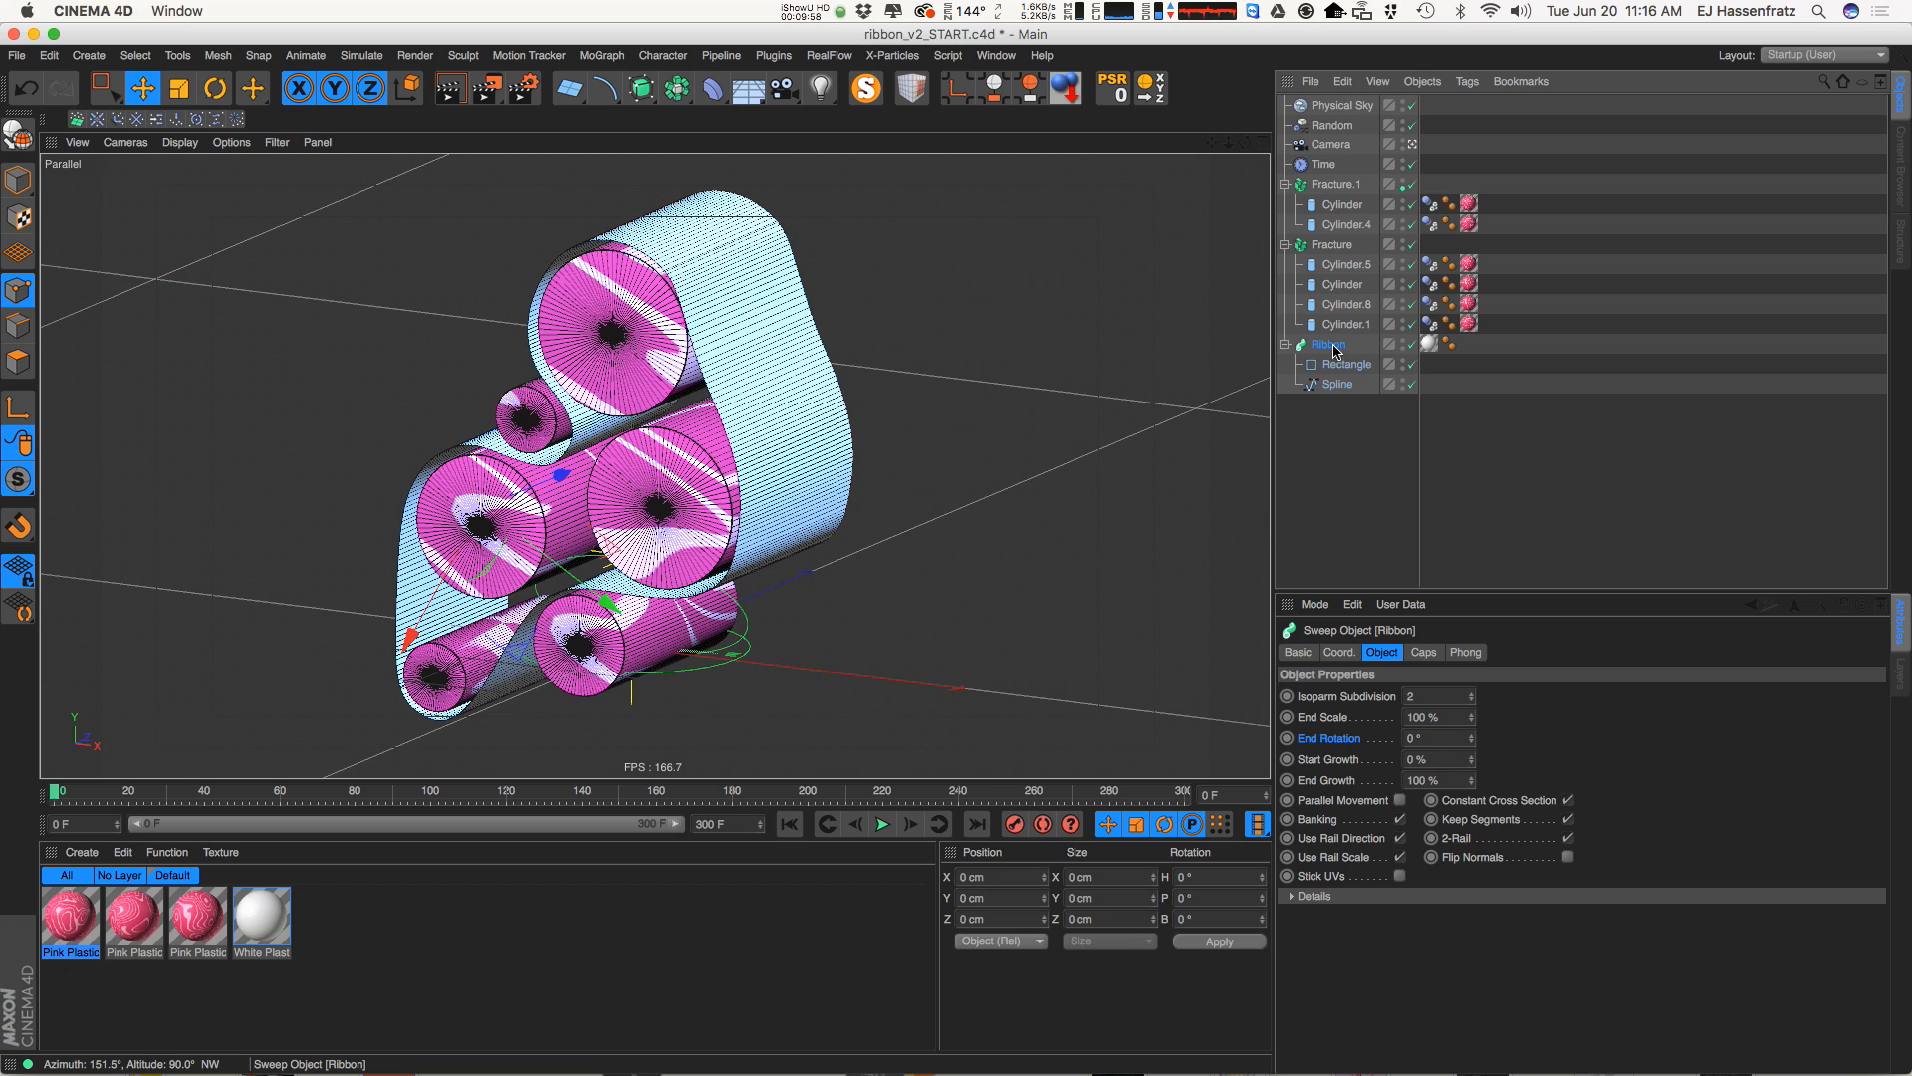
right_click(1340, 349)
mouse_move(1449, 461)
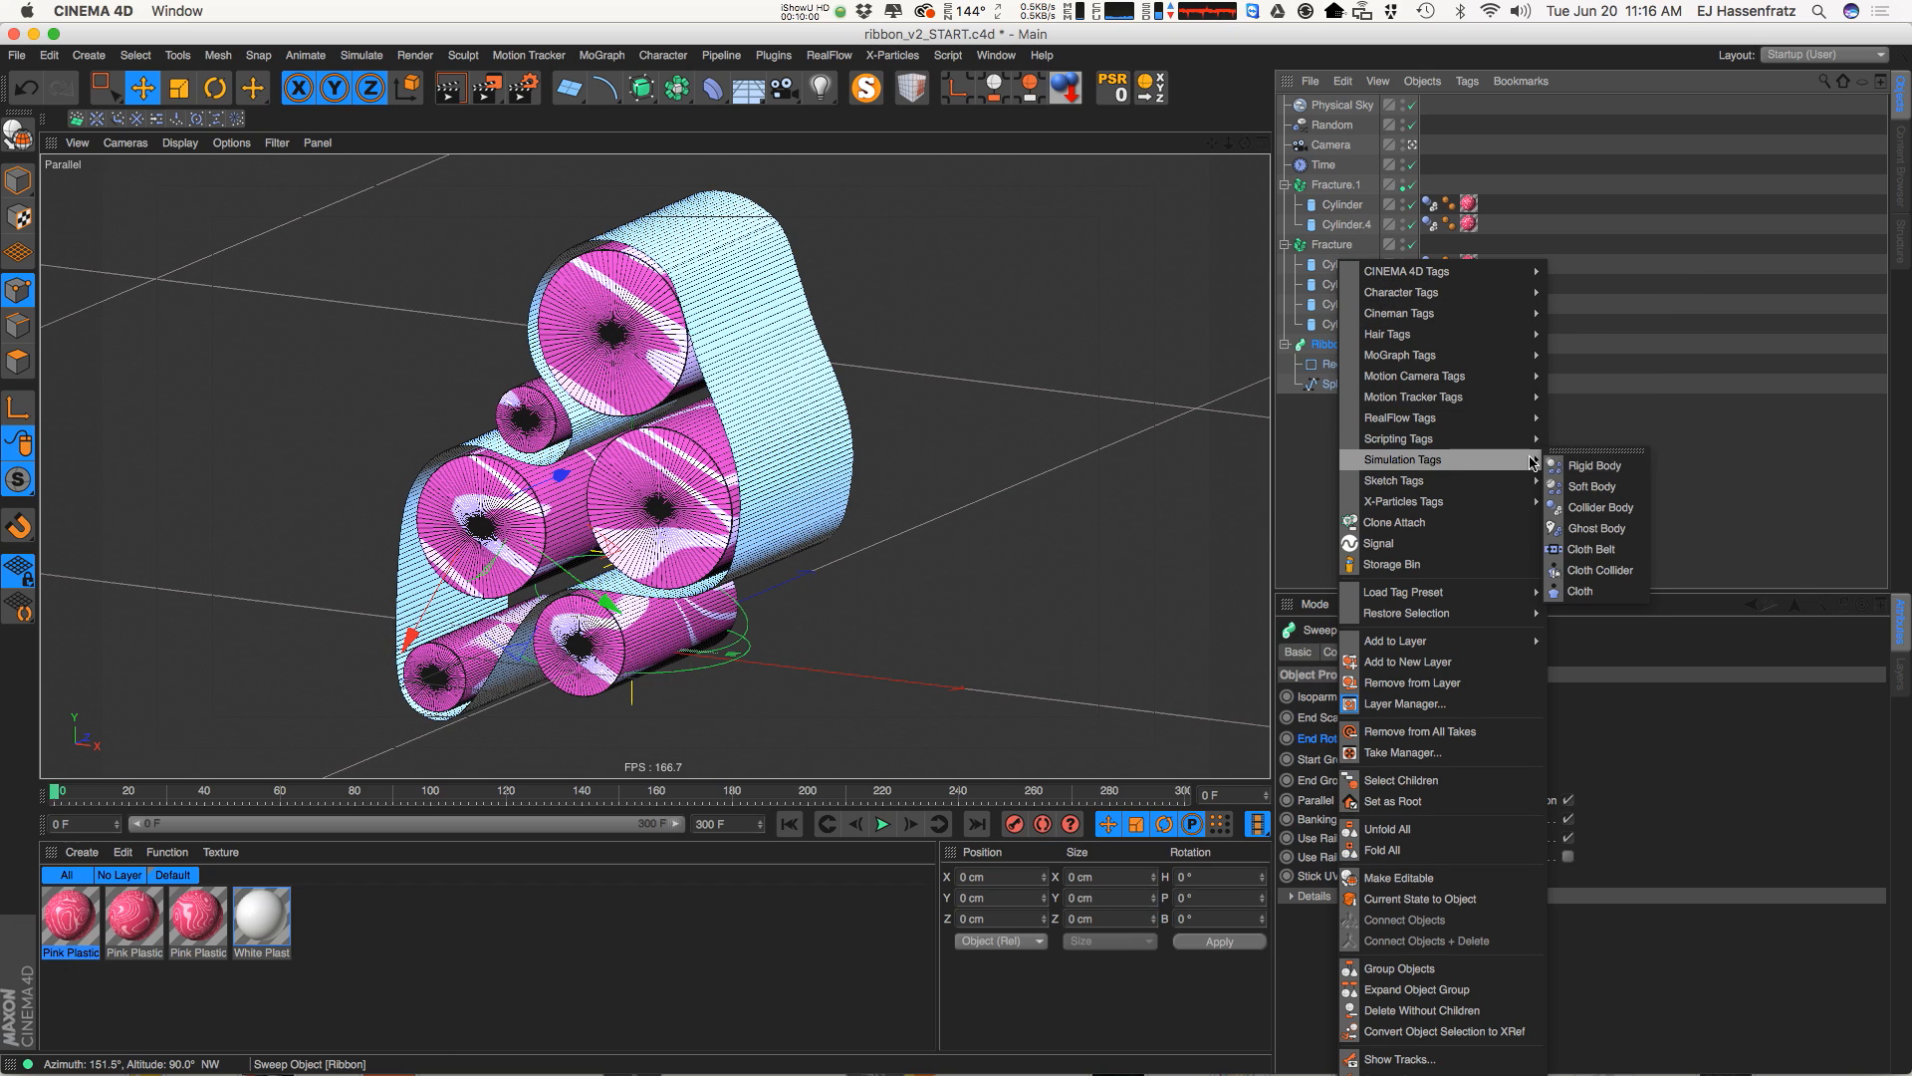
left_click(1602, 549)
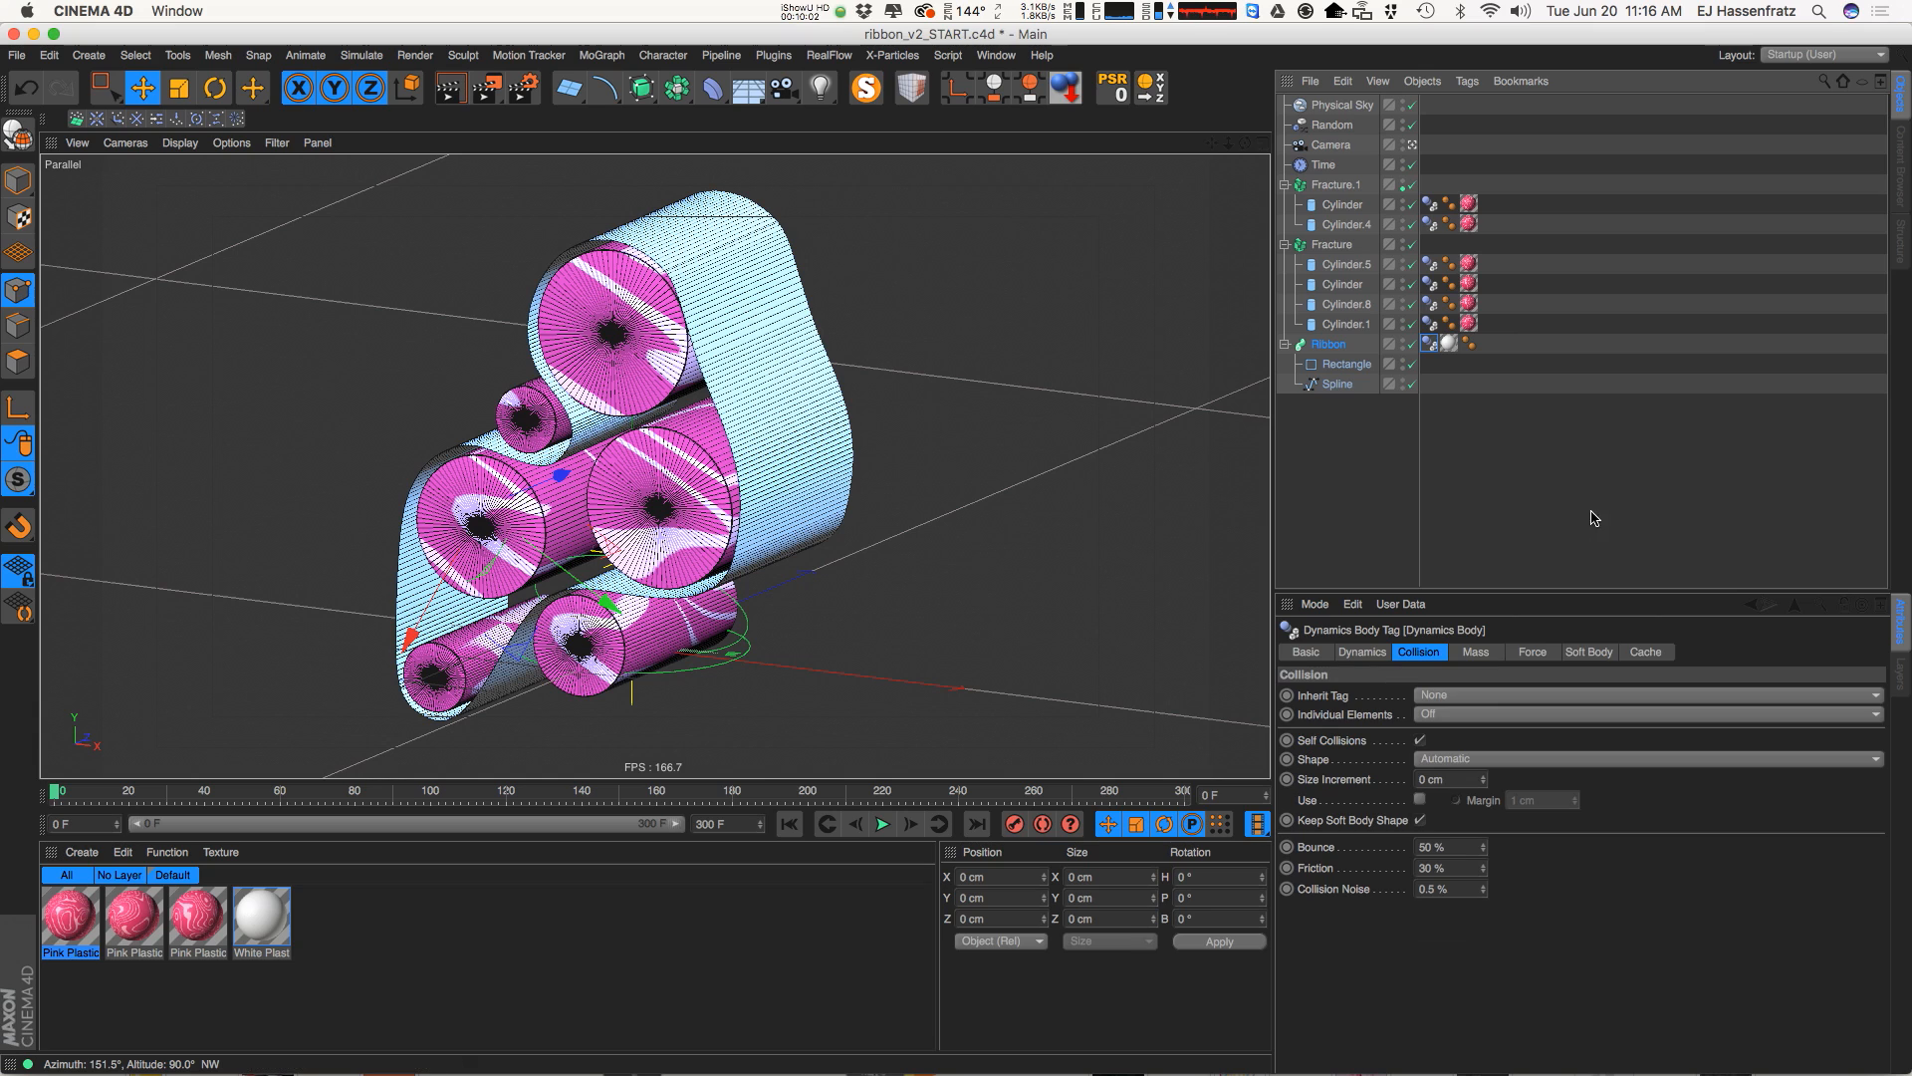
left_click(1437, 375)
Add a Soft Body tag to the Ribbon sweep and set its collision shape to Moving Mesh
right_click(1343, 350)
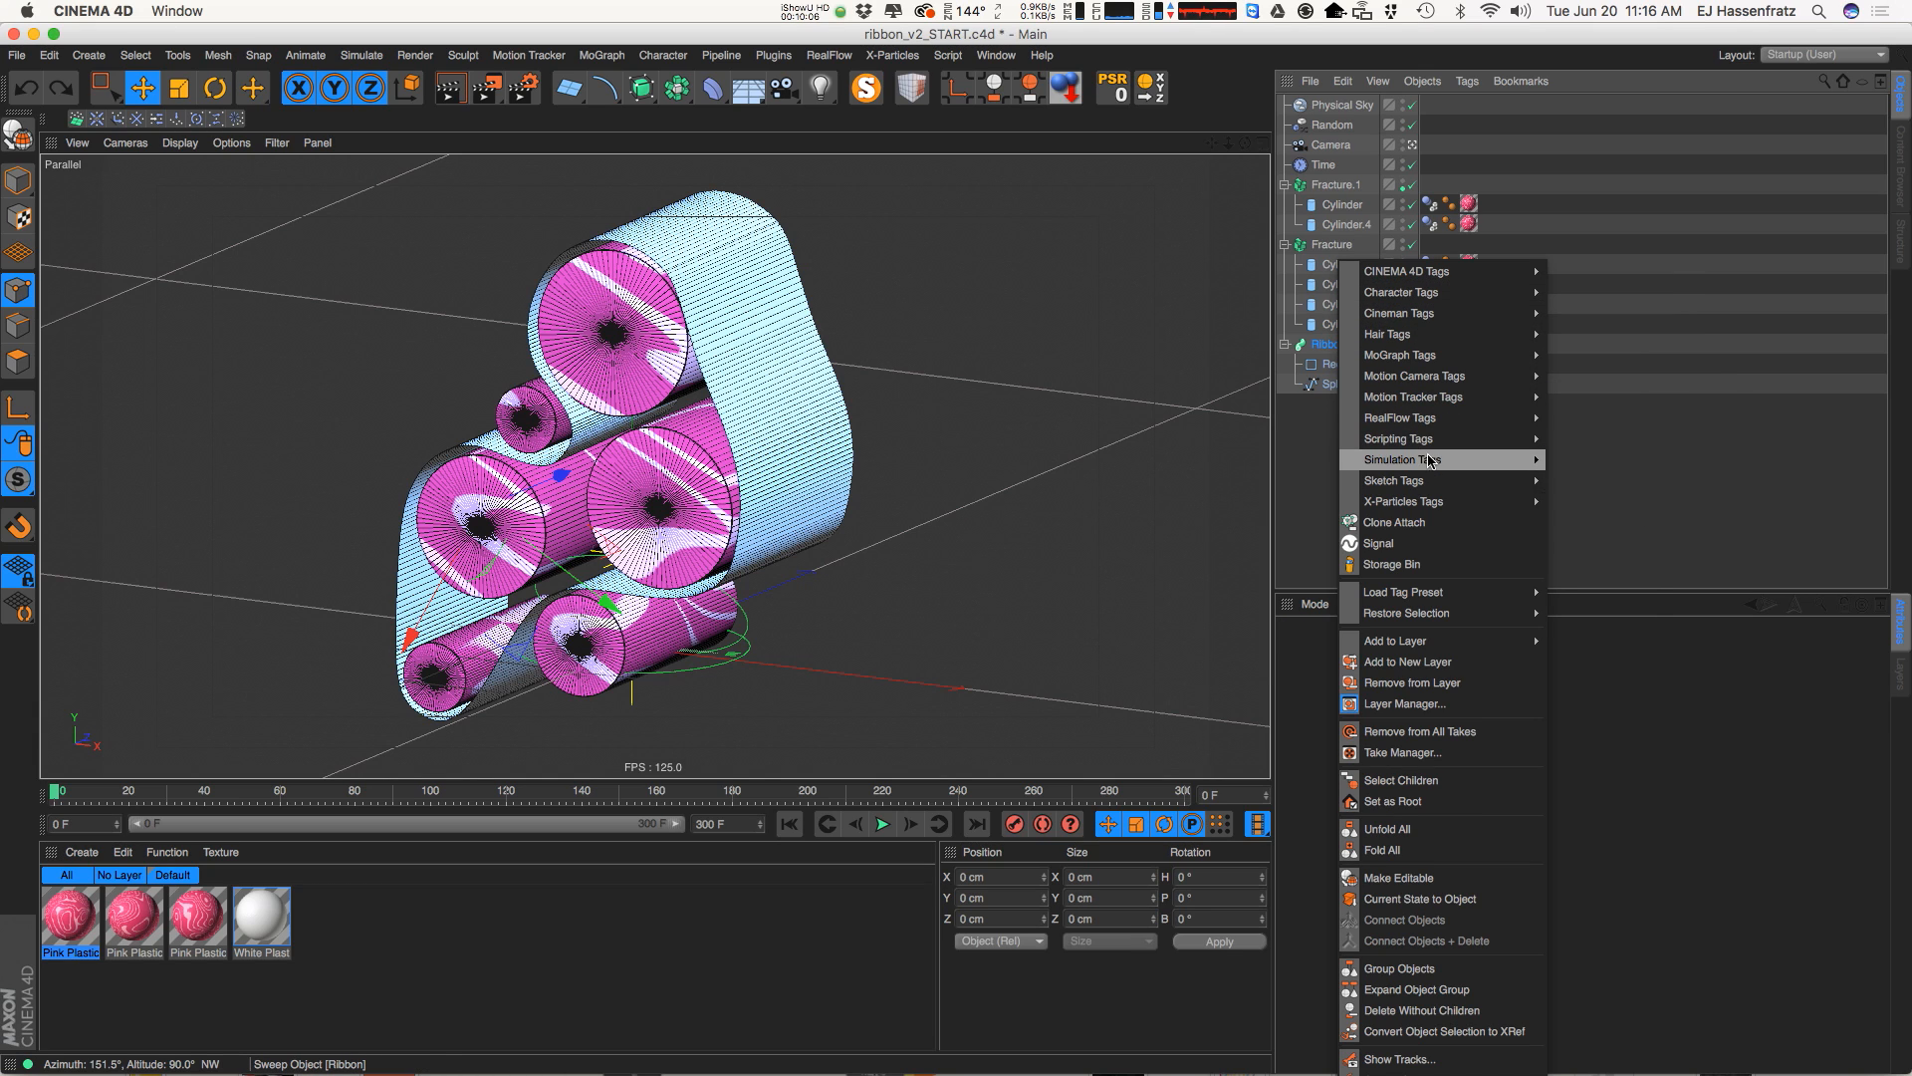
mouse_move(1432, 460)
left_click(1606, 487)
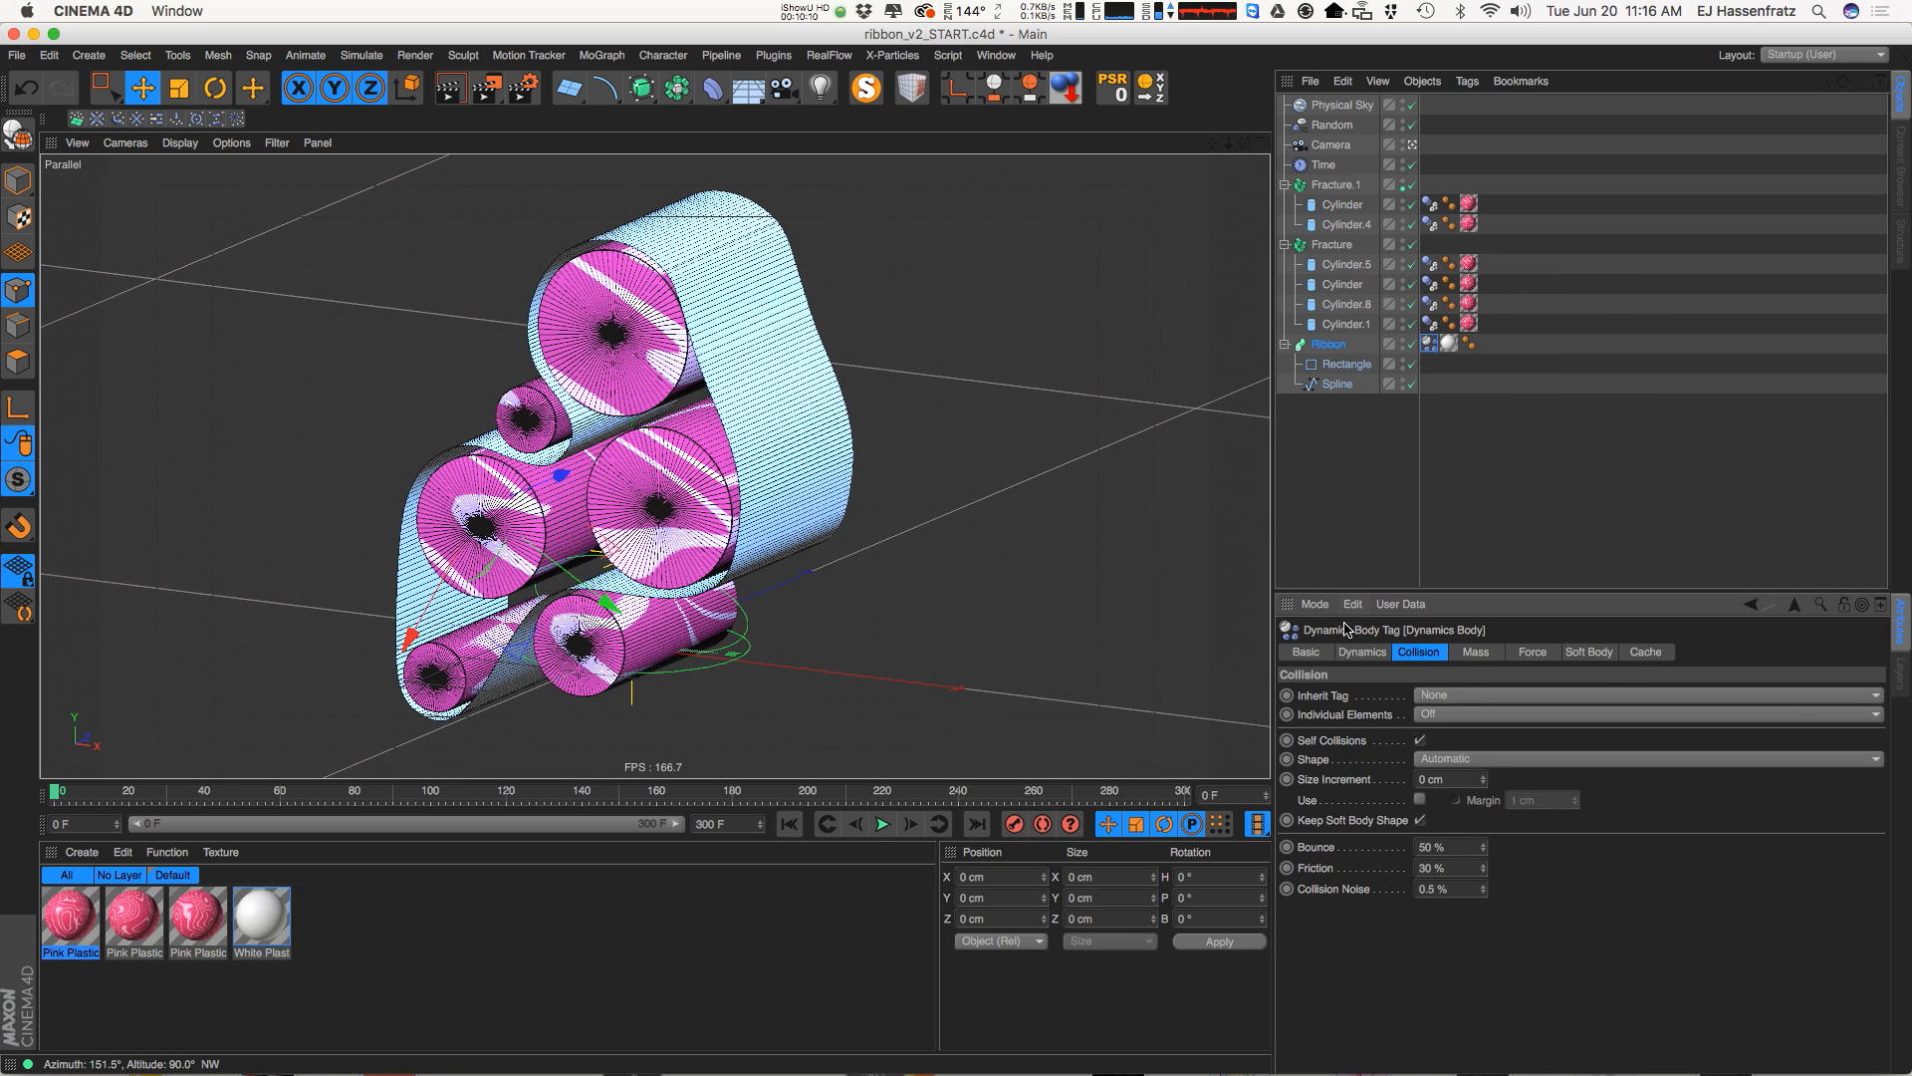
left_click(1468, 761)
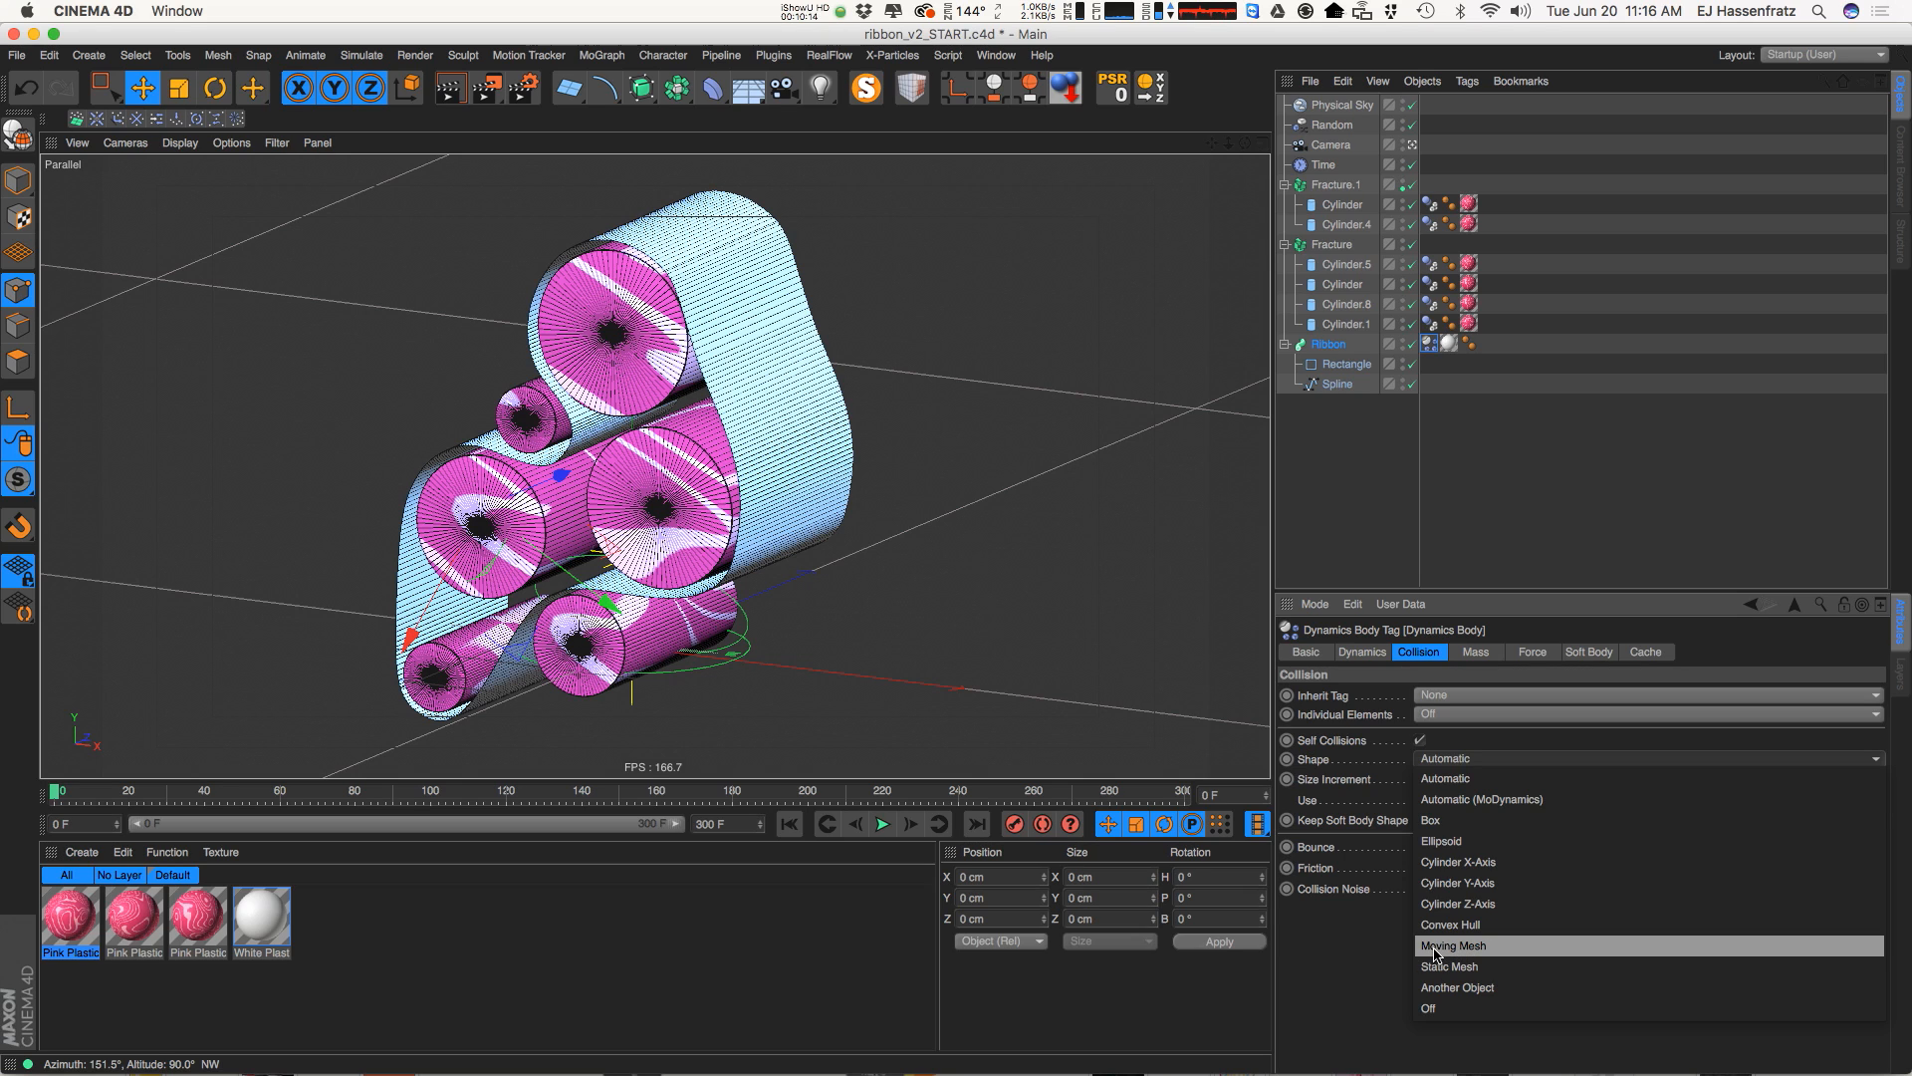
left_click(1528, 952)
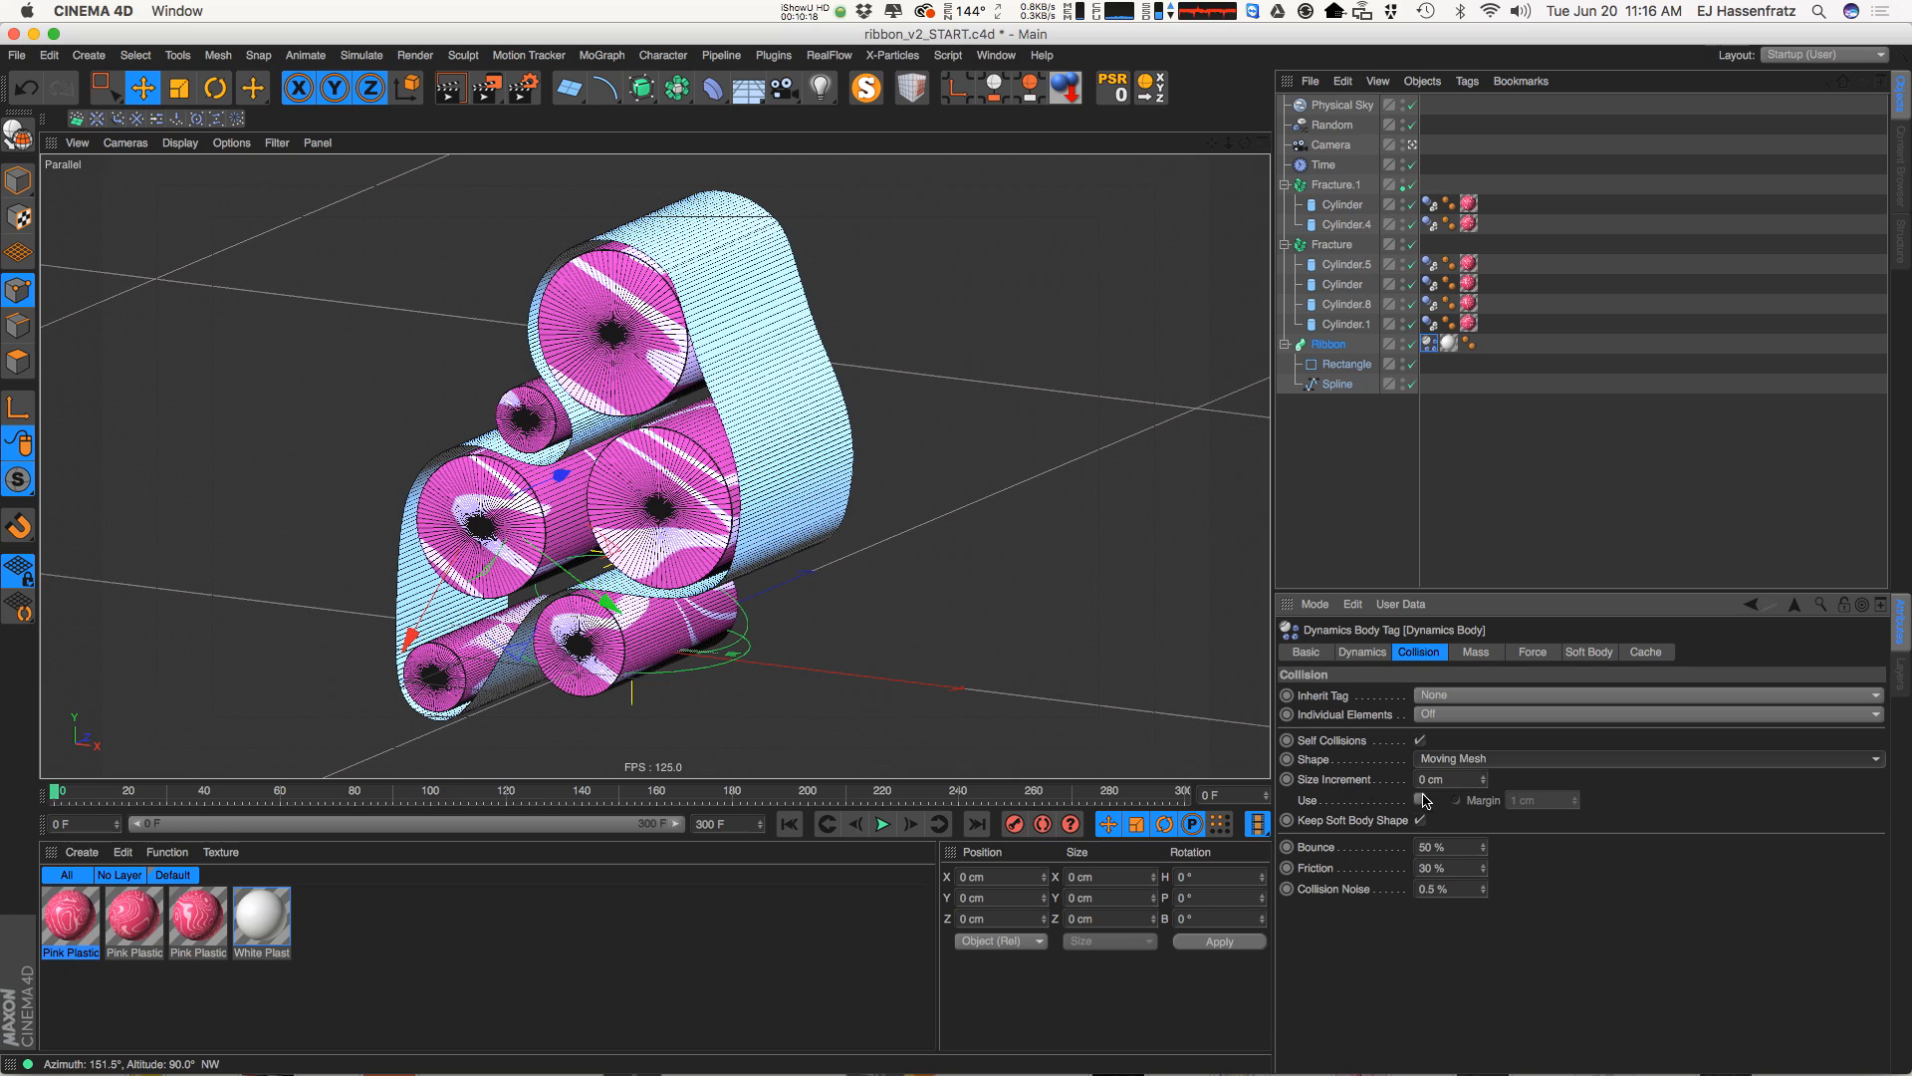
Set the Ribbon's collision bounce to 0% and its friction to 250%
double_click(1426, 846)
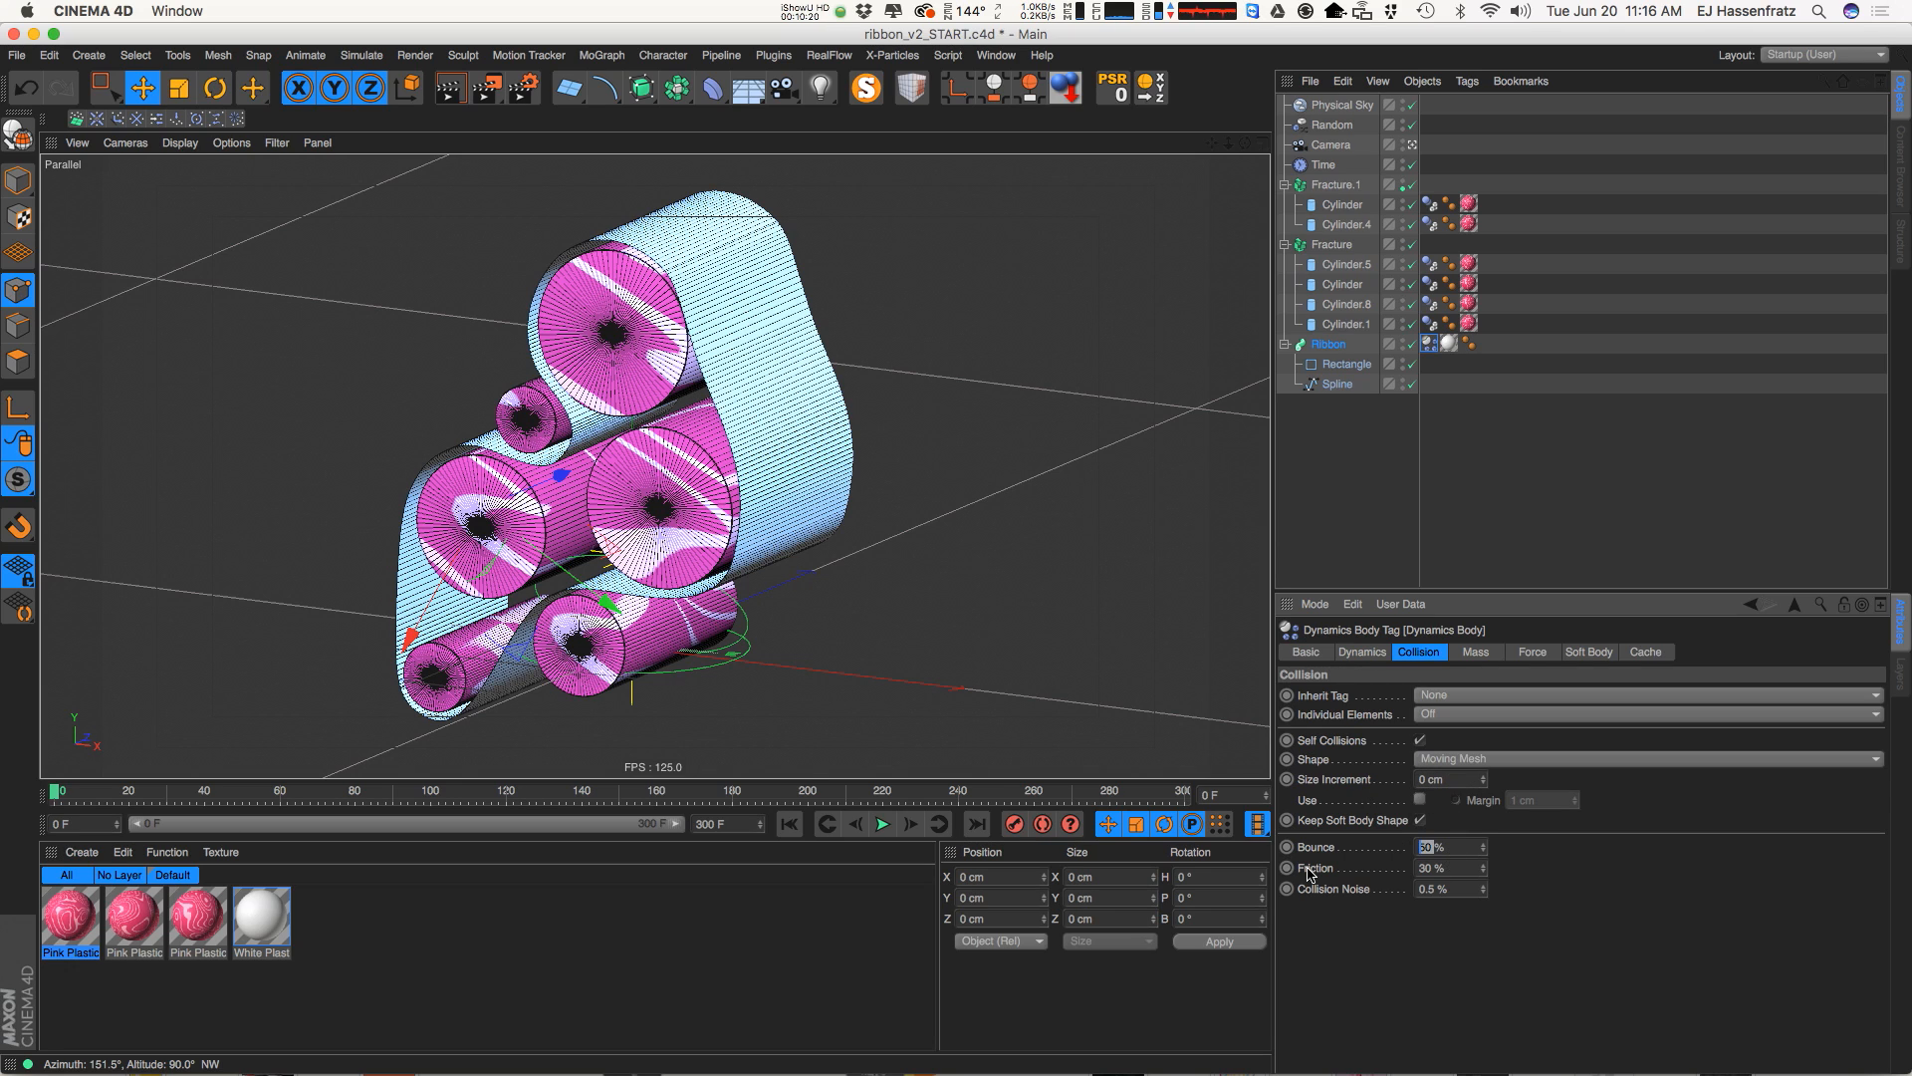
double_click(1424, 867)
type("250")
key("Return")
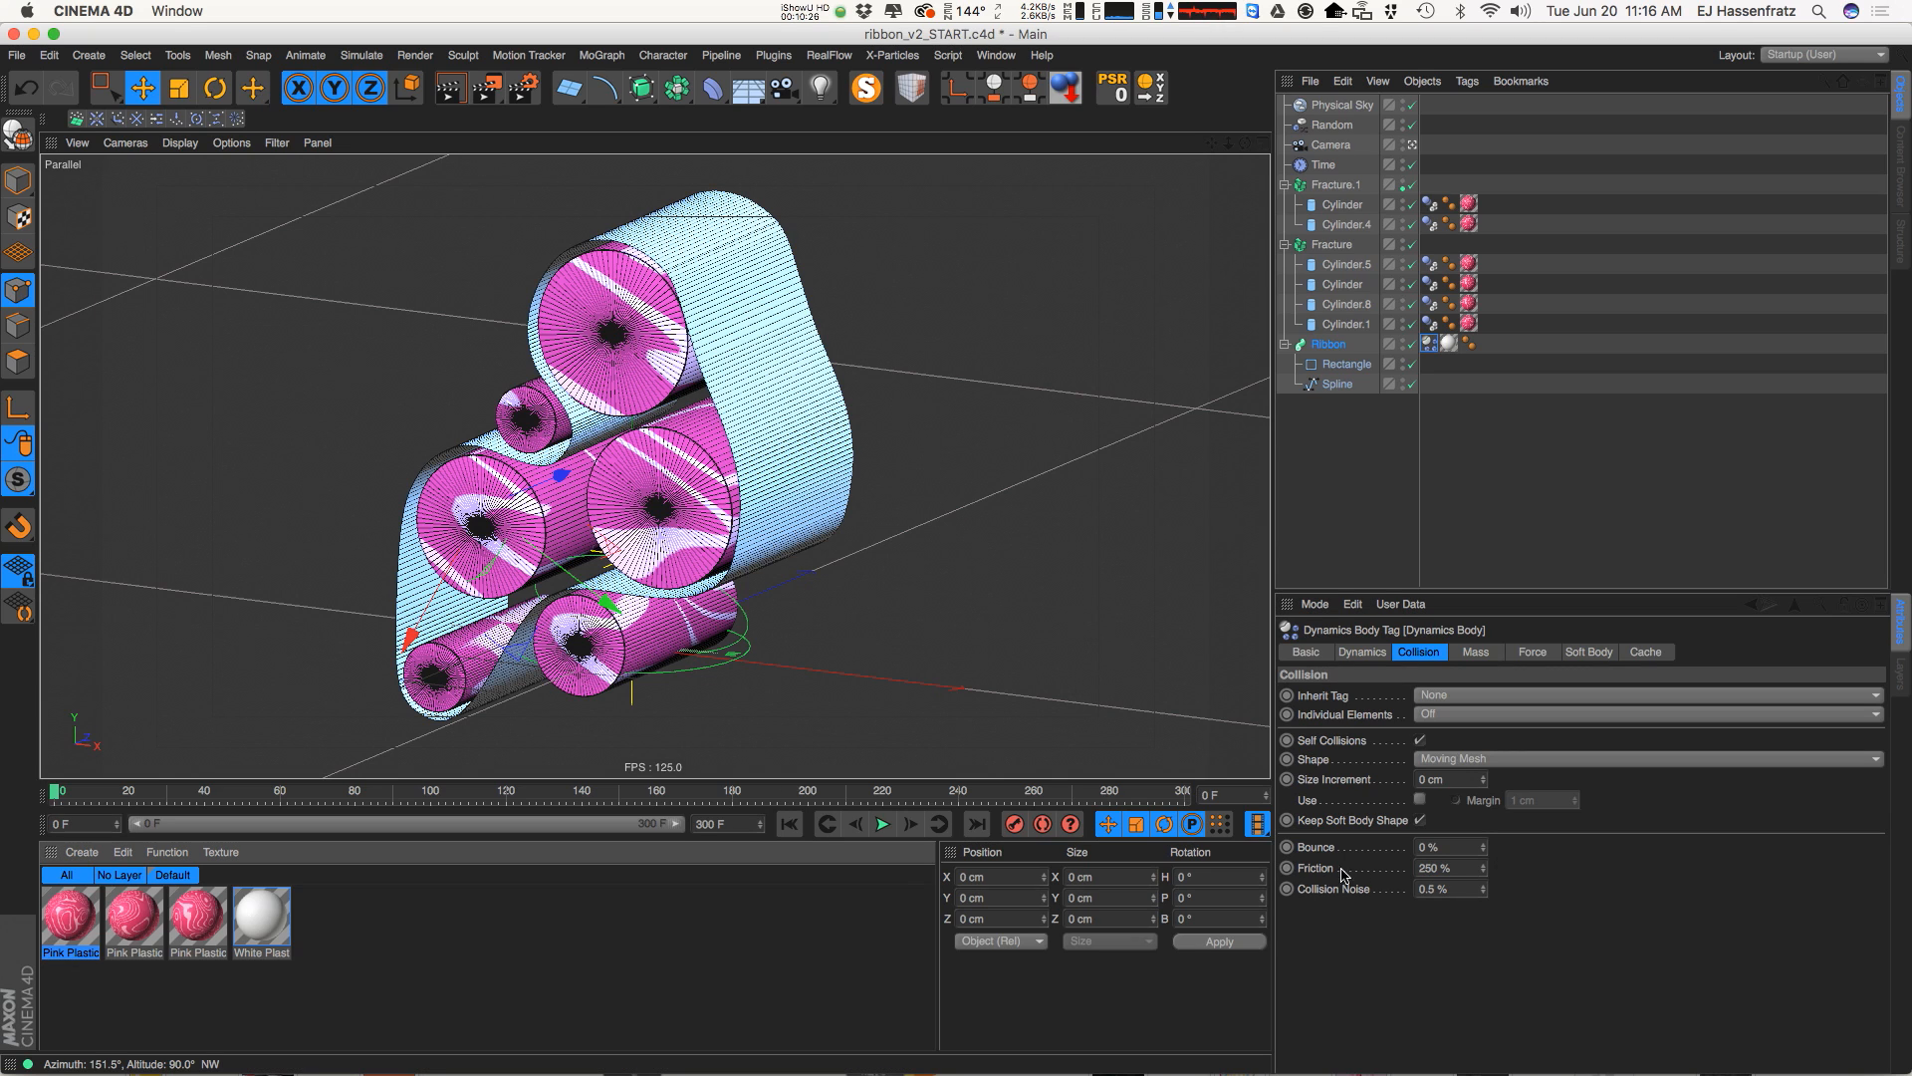
Enlarge the attribute area for the Ribbon's soft body settings and set the Flexion springs to 0
left_click(1588, 654)
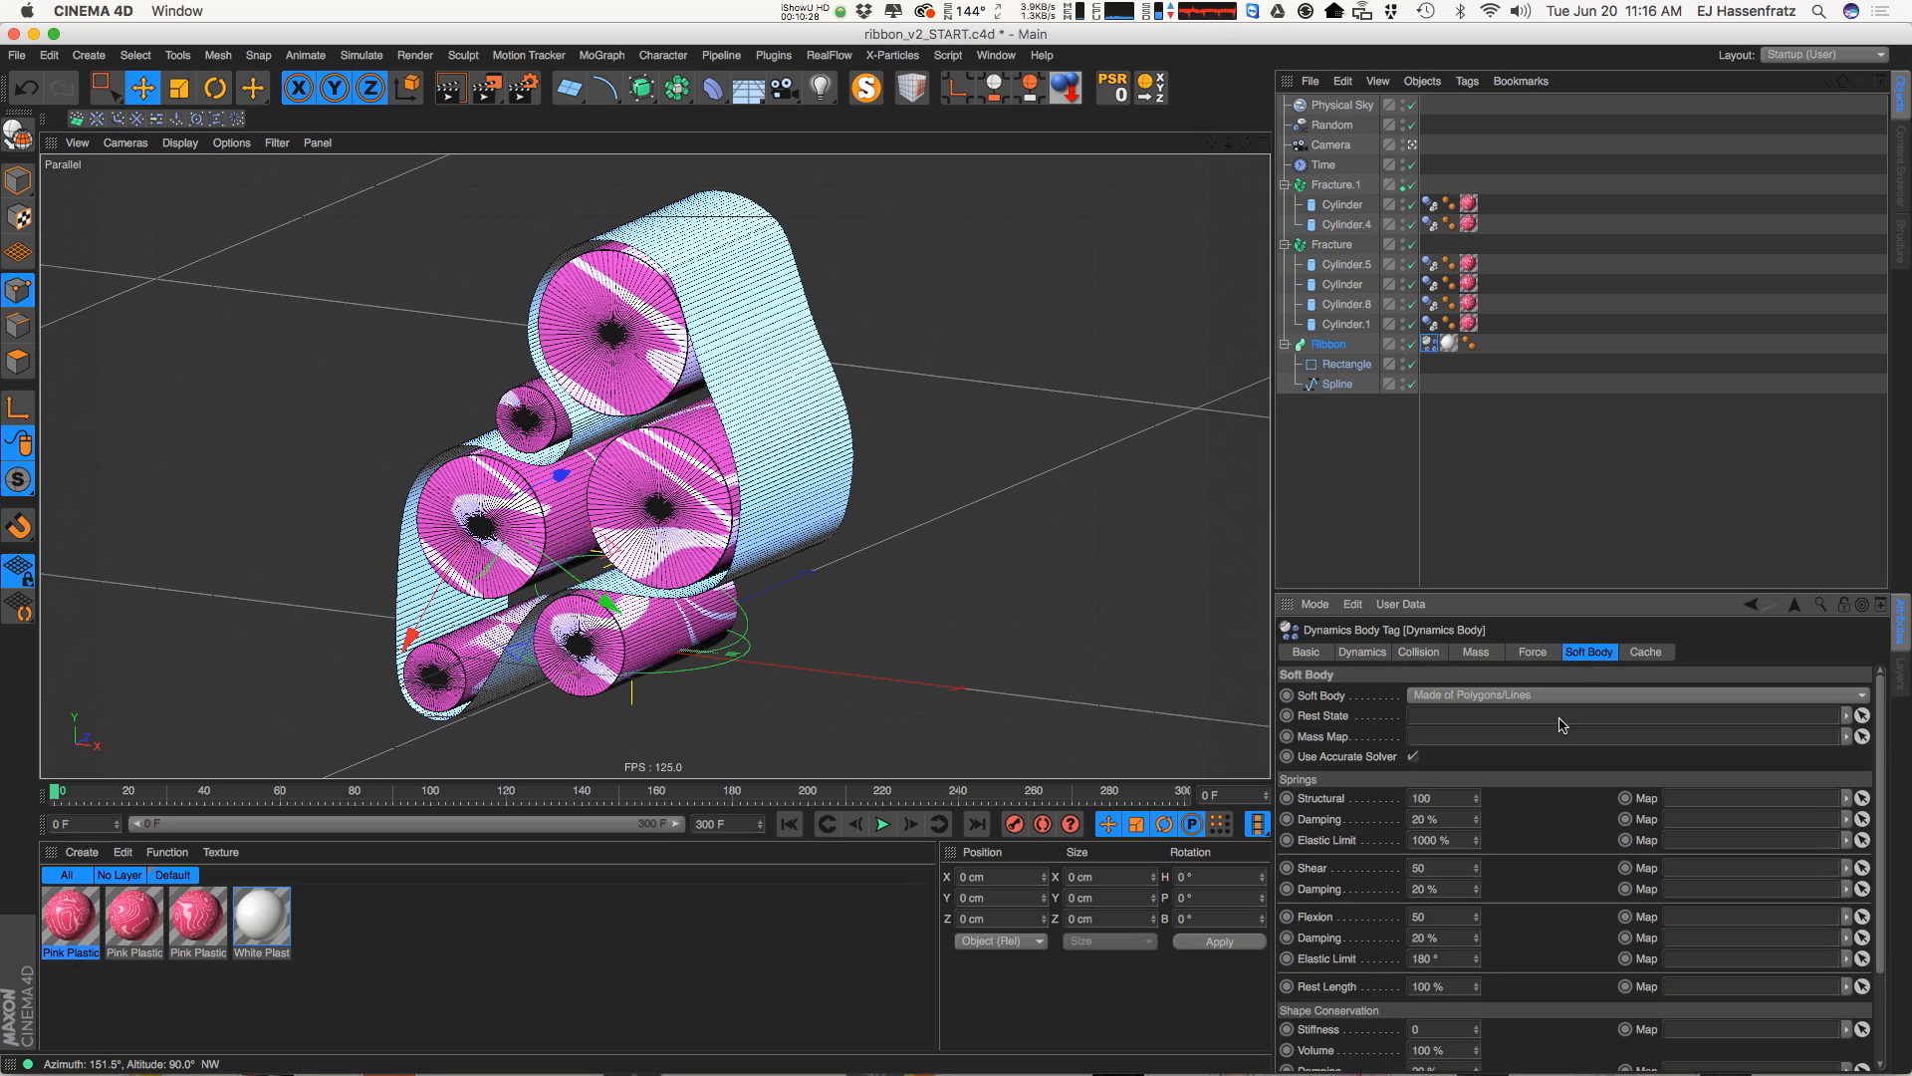
left_click_drag(1491, 594, 1634, 427)
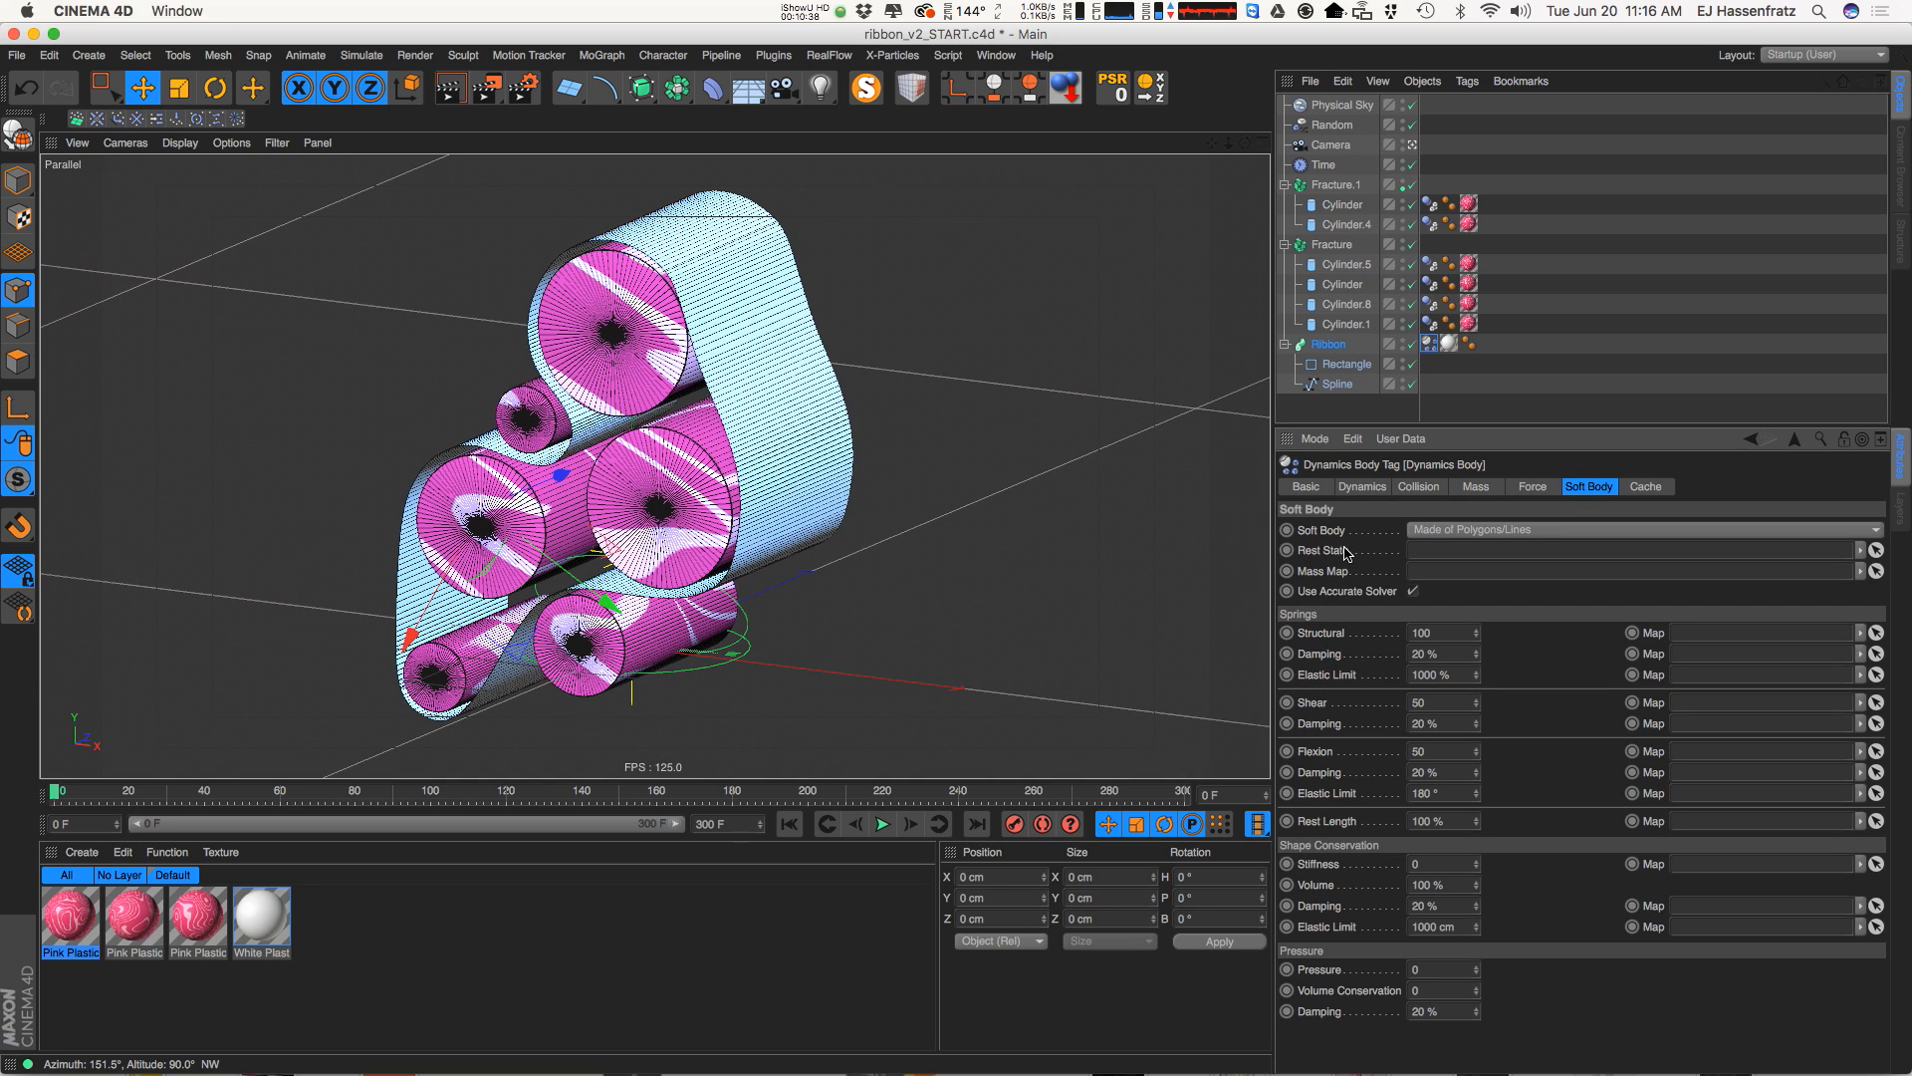
double_click(1449, 751)
left_click(1321, 638)
left_click(1340, 654)
left_click_drag(1455, 630, 1336, 632)
Switch to ribbon_v1_START.c4d and examine the Soft Body spring settings on its Ribbon for reference
left_click(1001, 56)
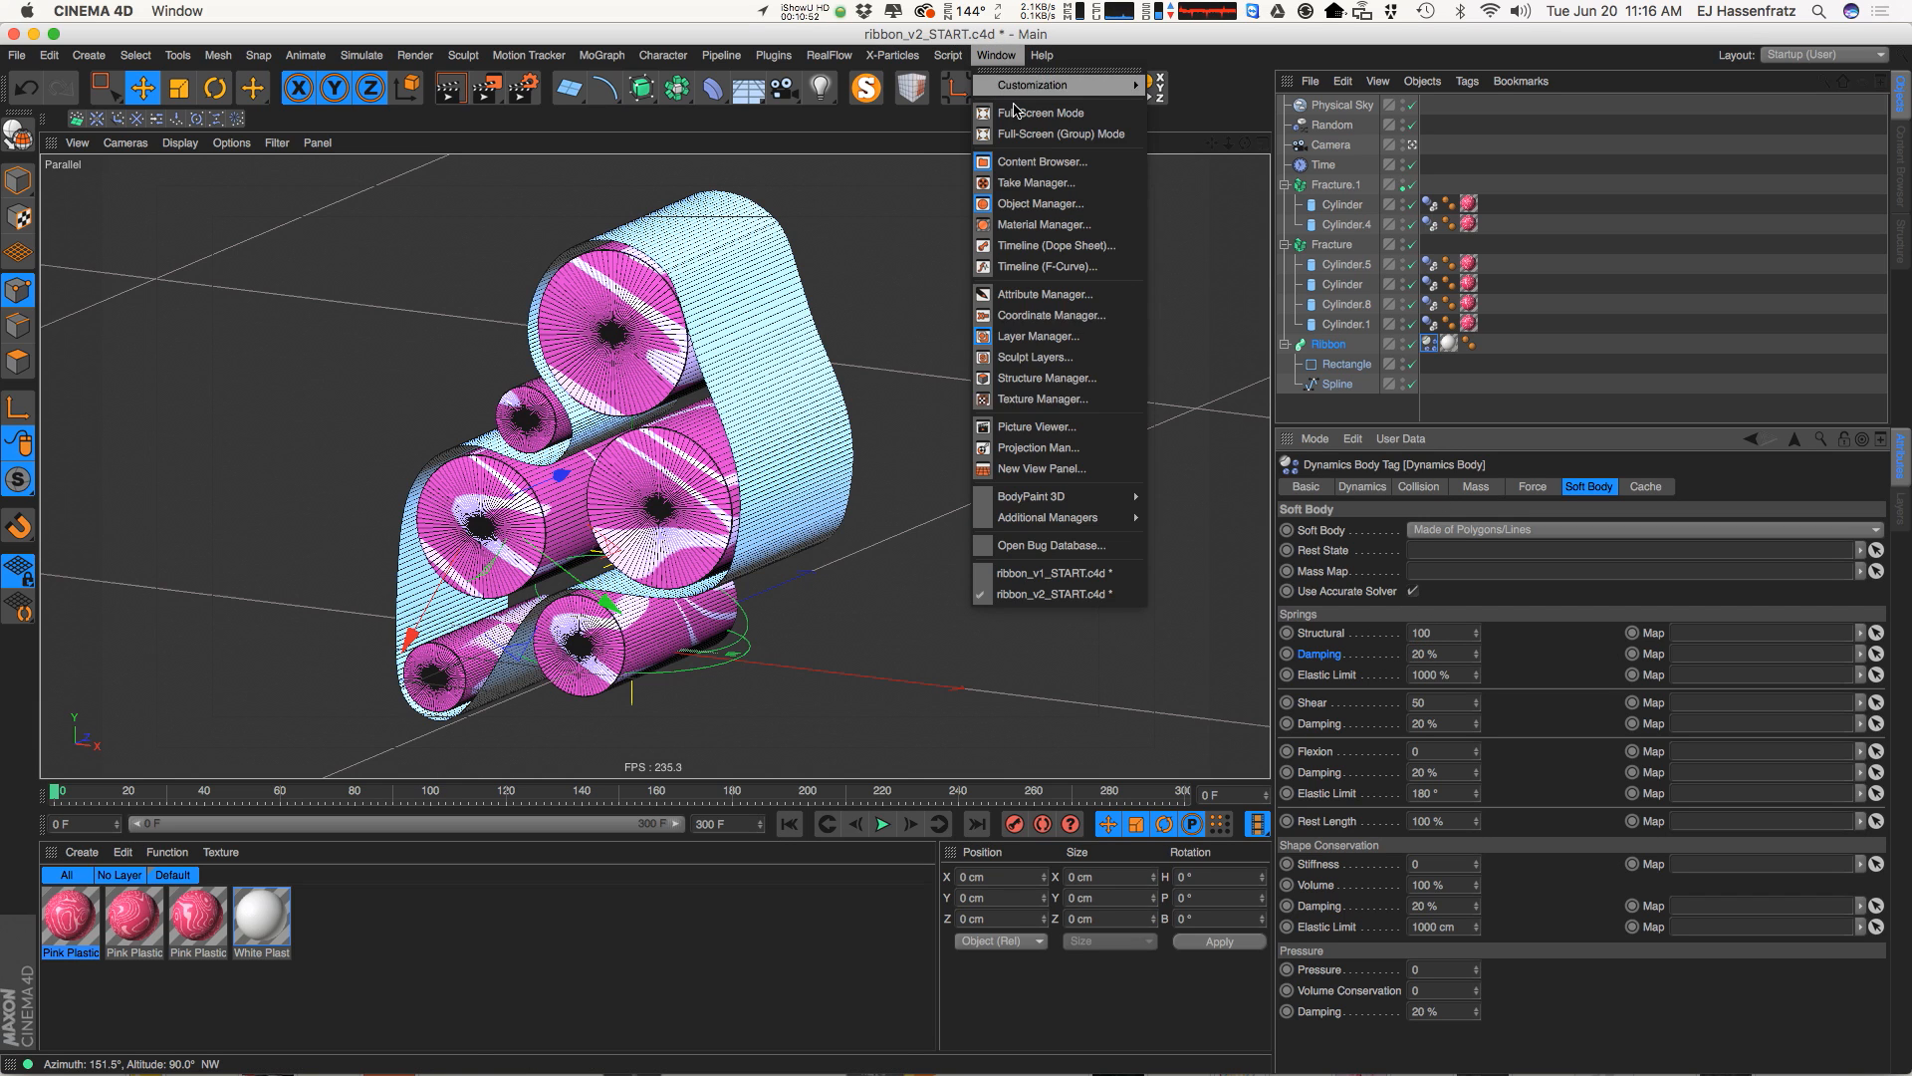
left_click(1110, 577)
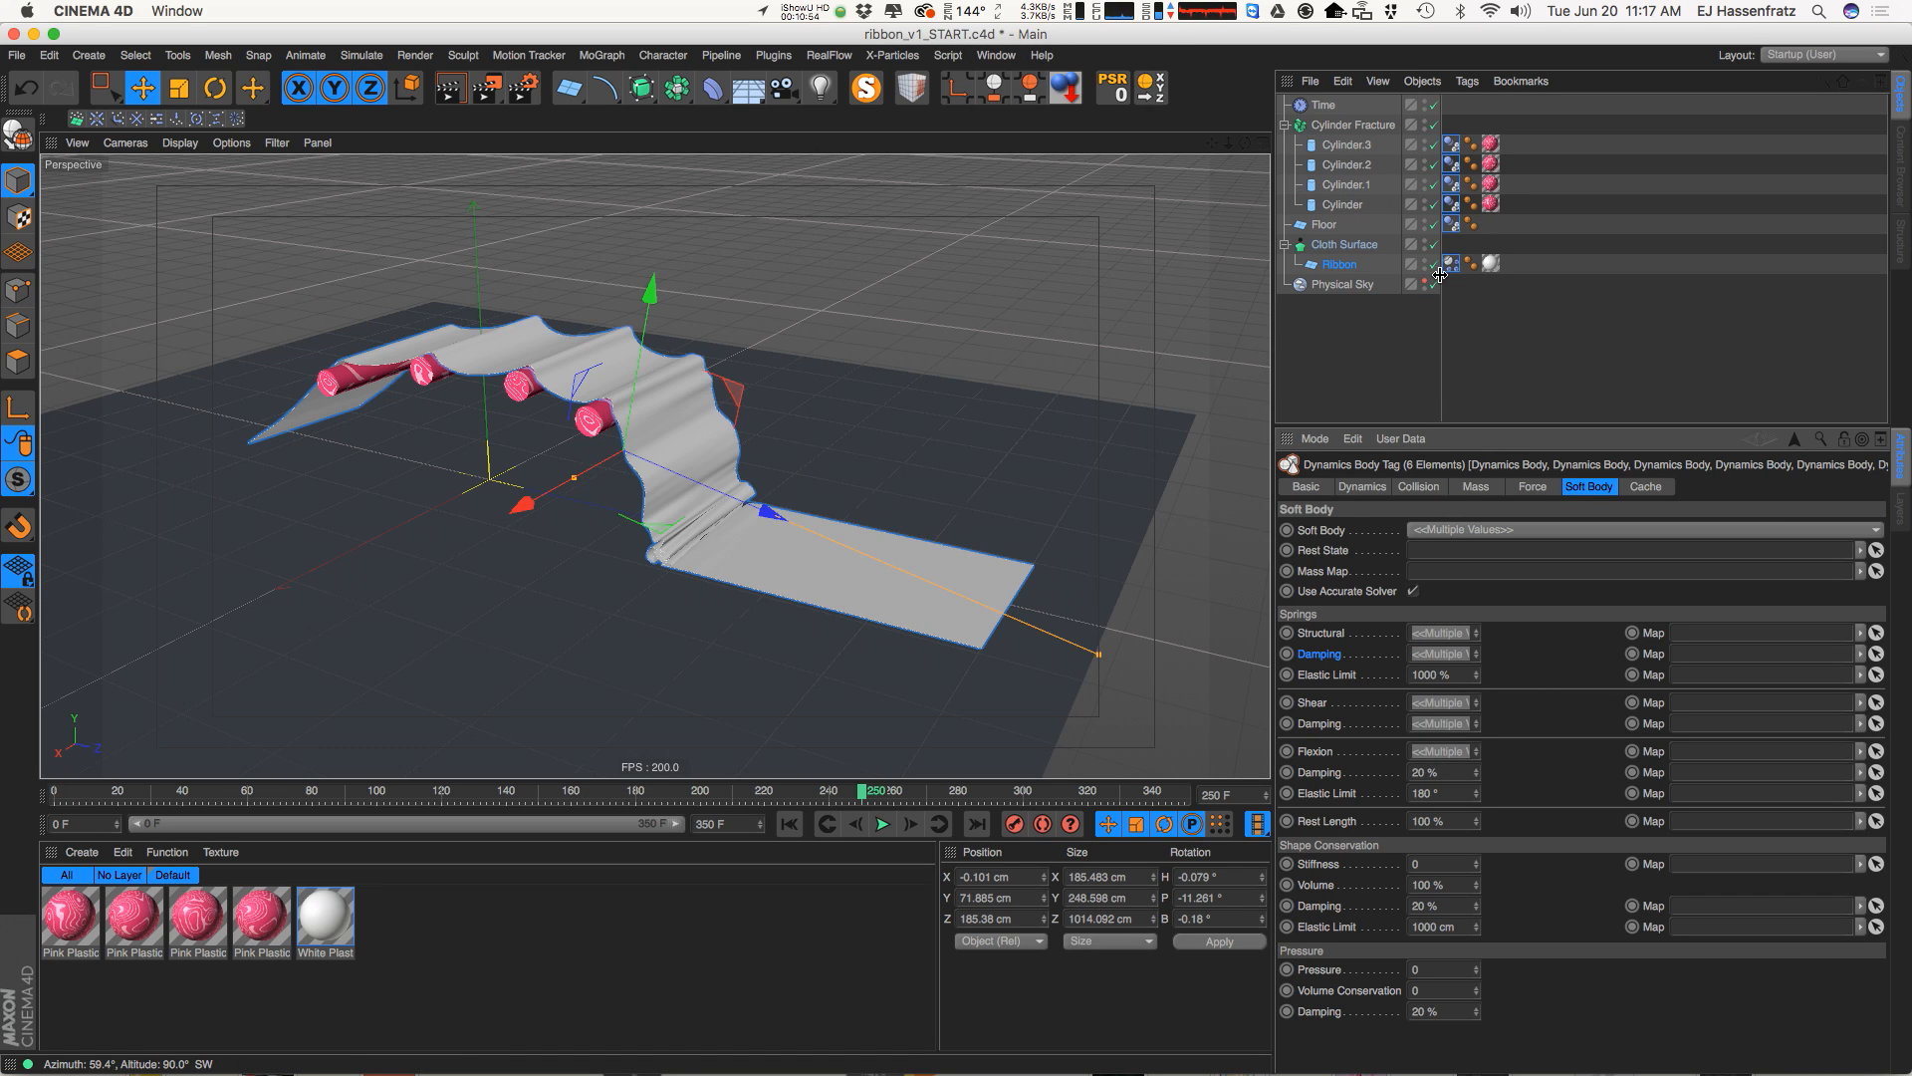
left_click(1471, 263)
left_click(1451, 263)
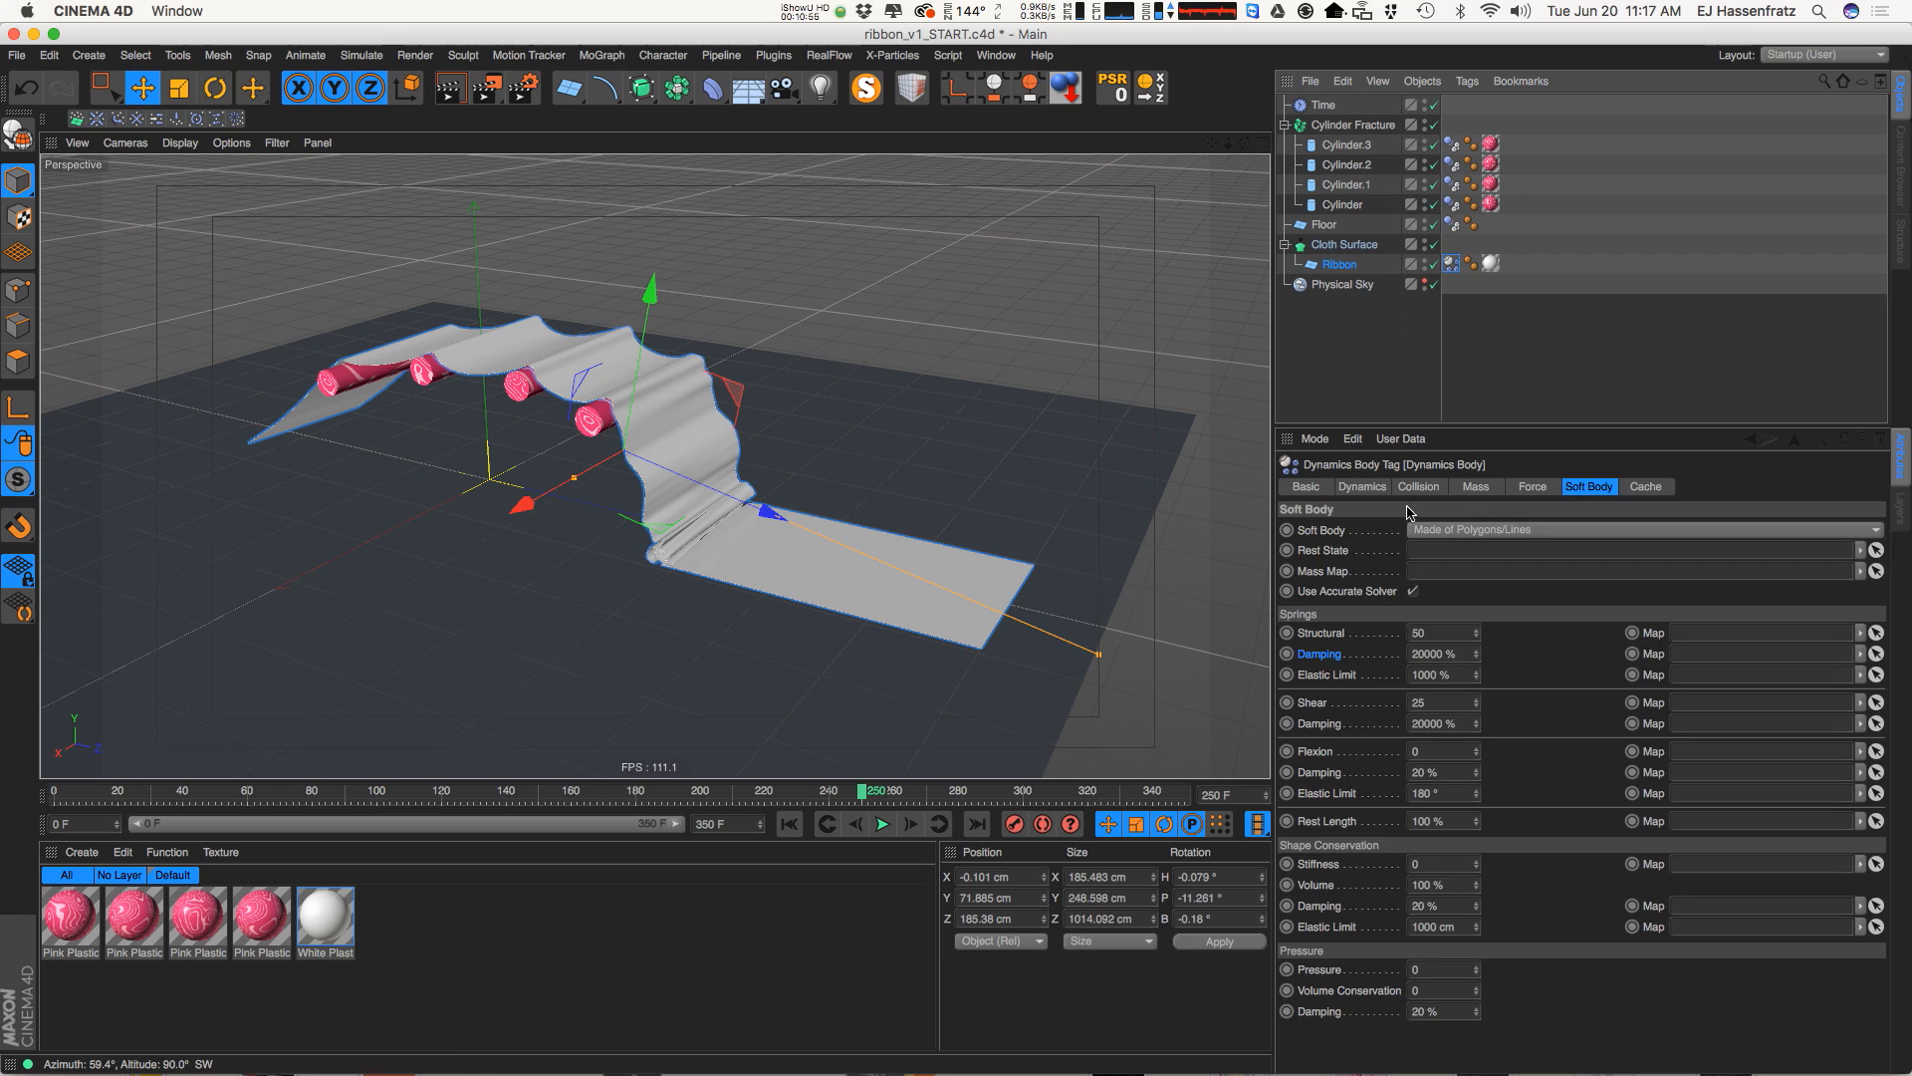
Set the Structural springs to 200 on the Ribbon in ribbon_v1_START.c4d and return to ribbon_v2_START.c4d
left_click(1418, 633)
type("200")
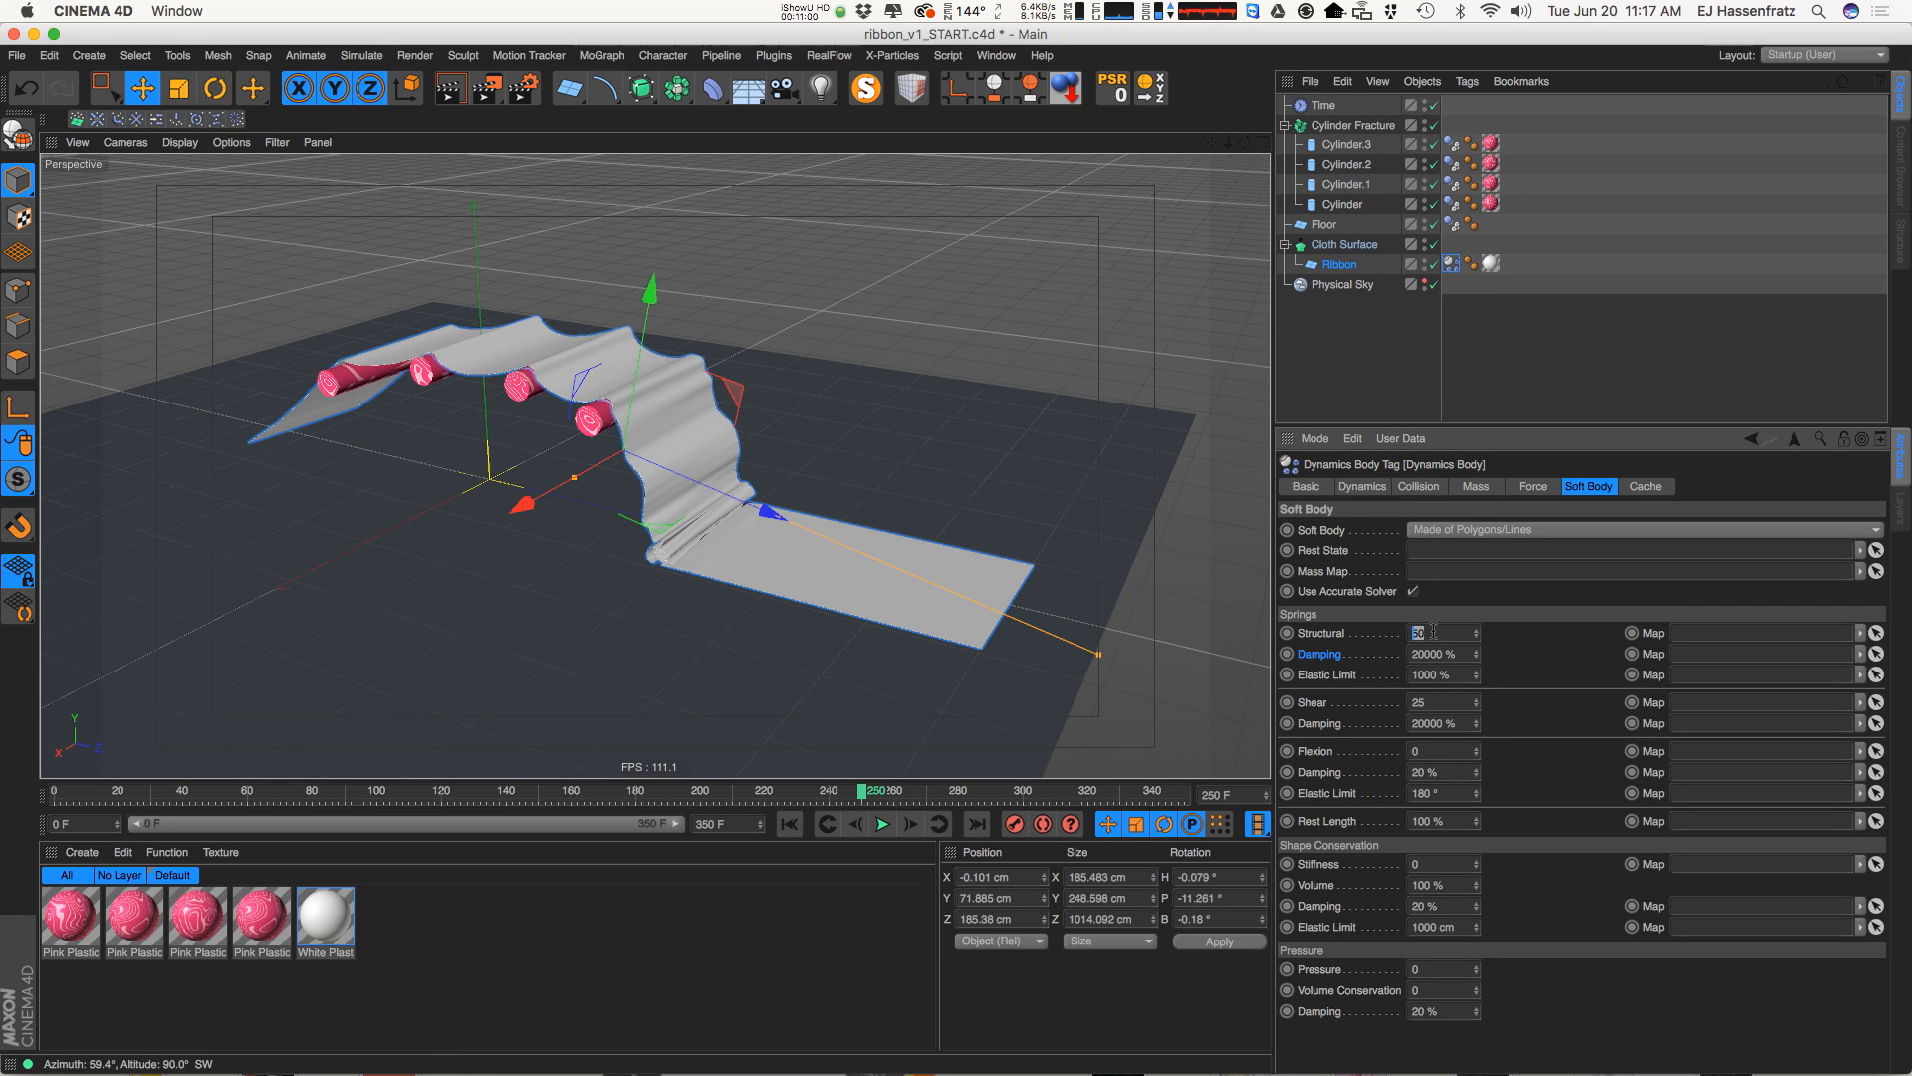
key("Tab")
key("Tab")
key("Tab")
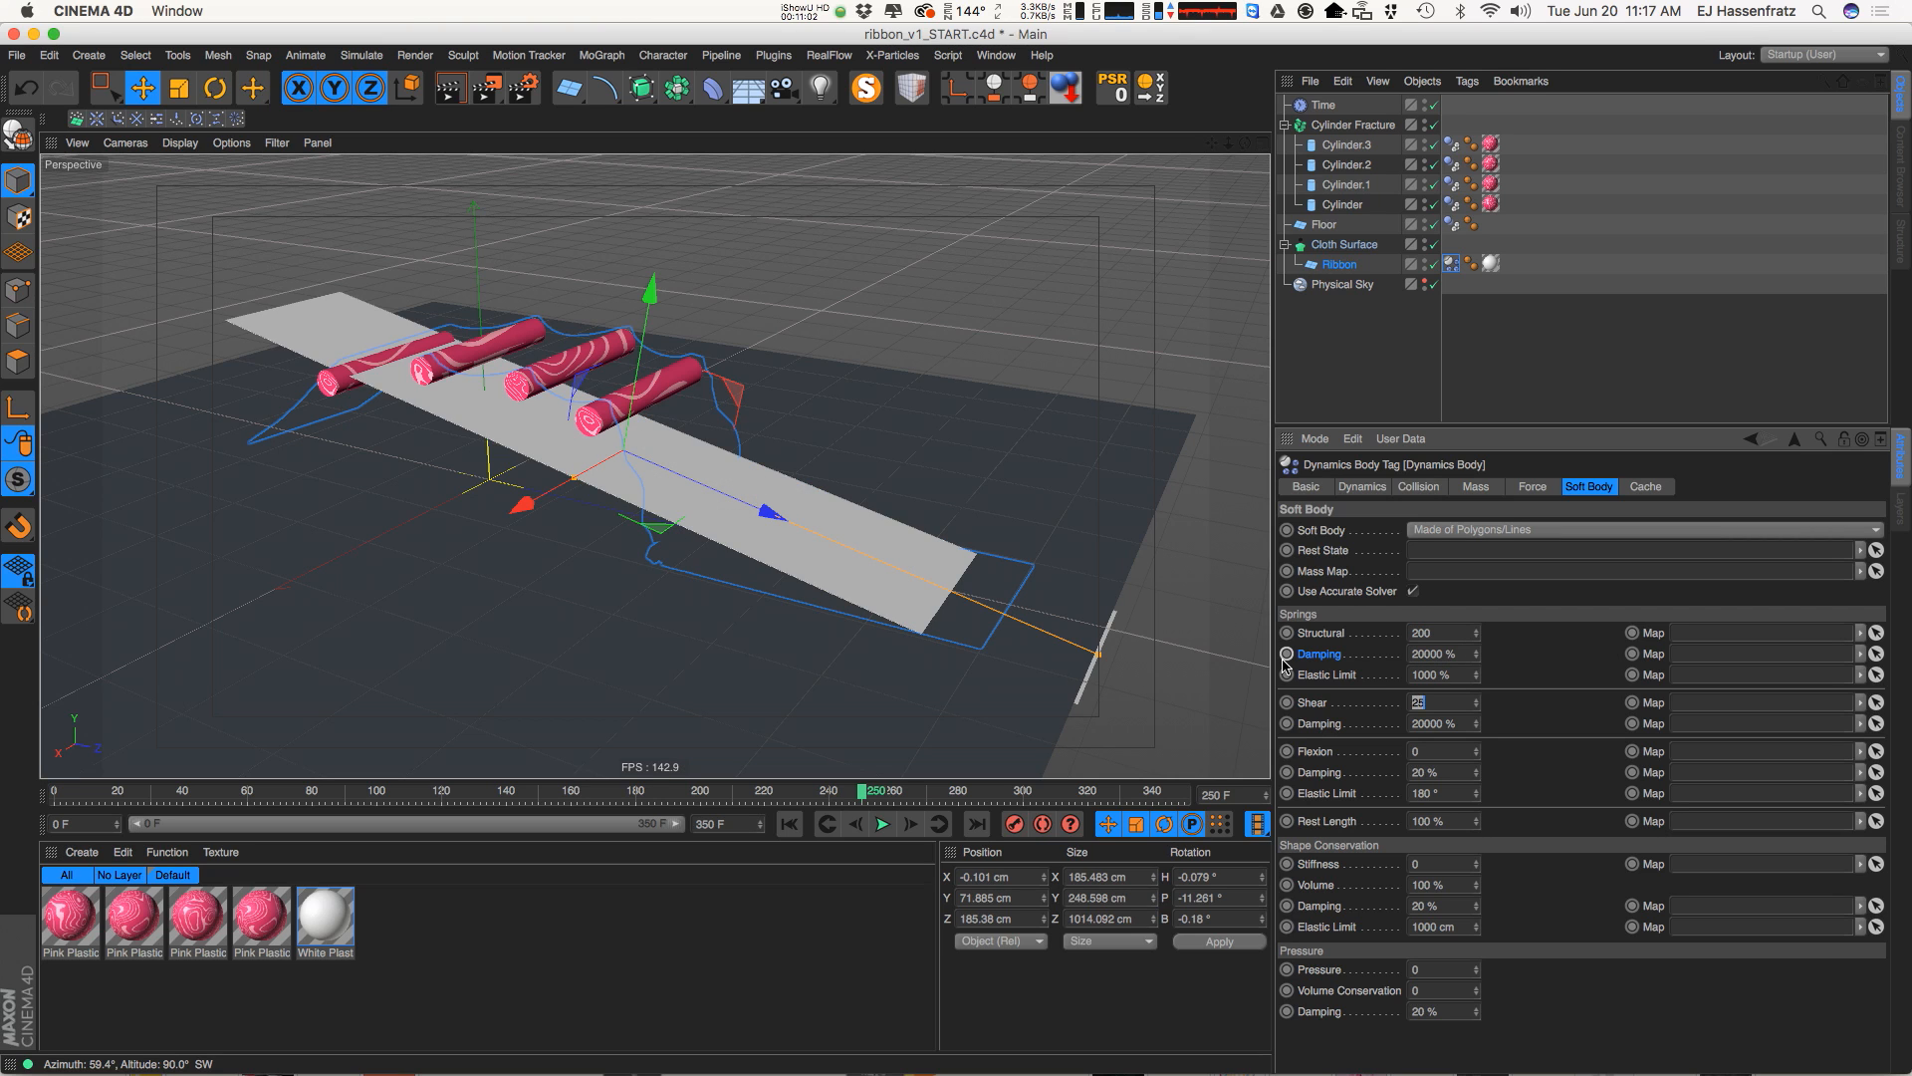
left_click(996, 55)
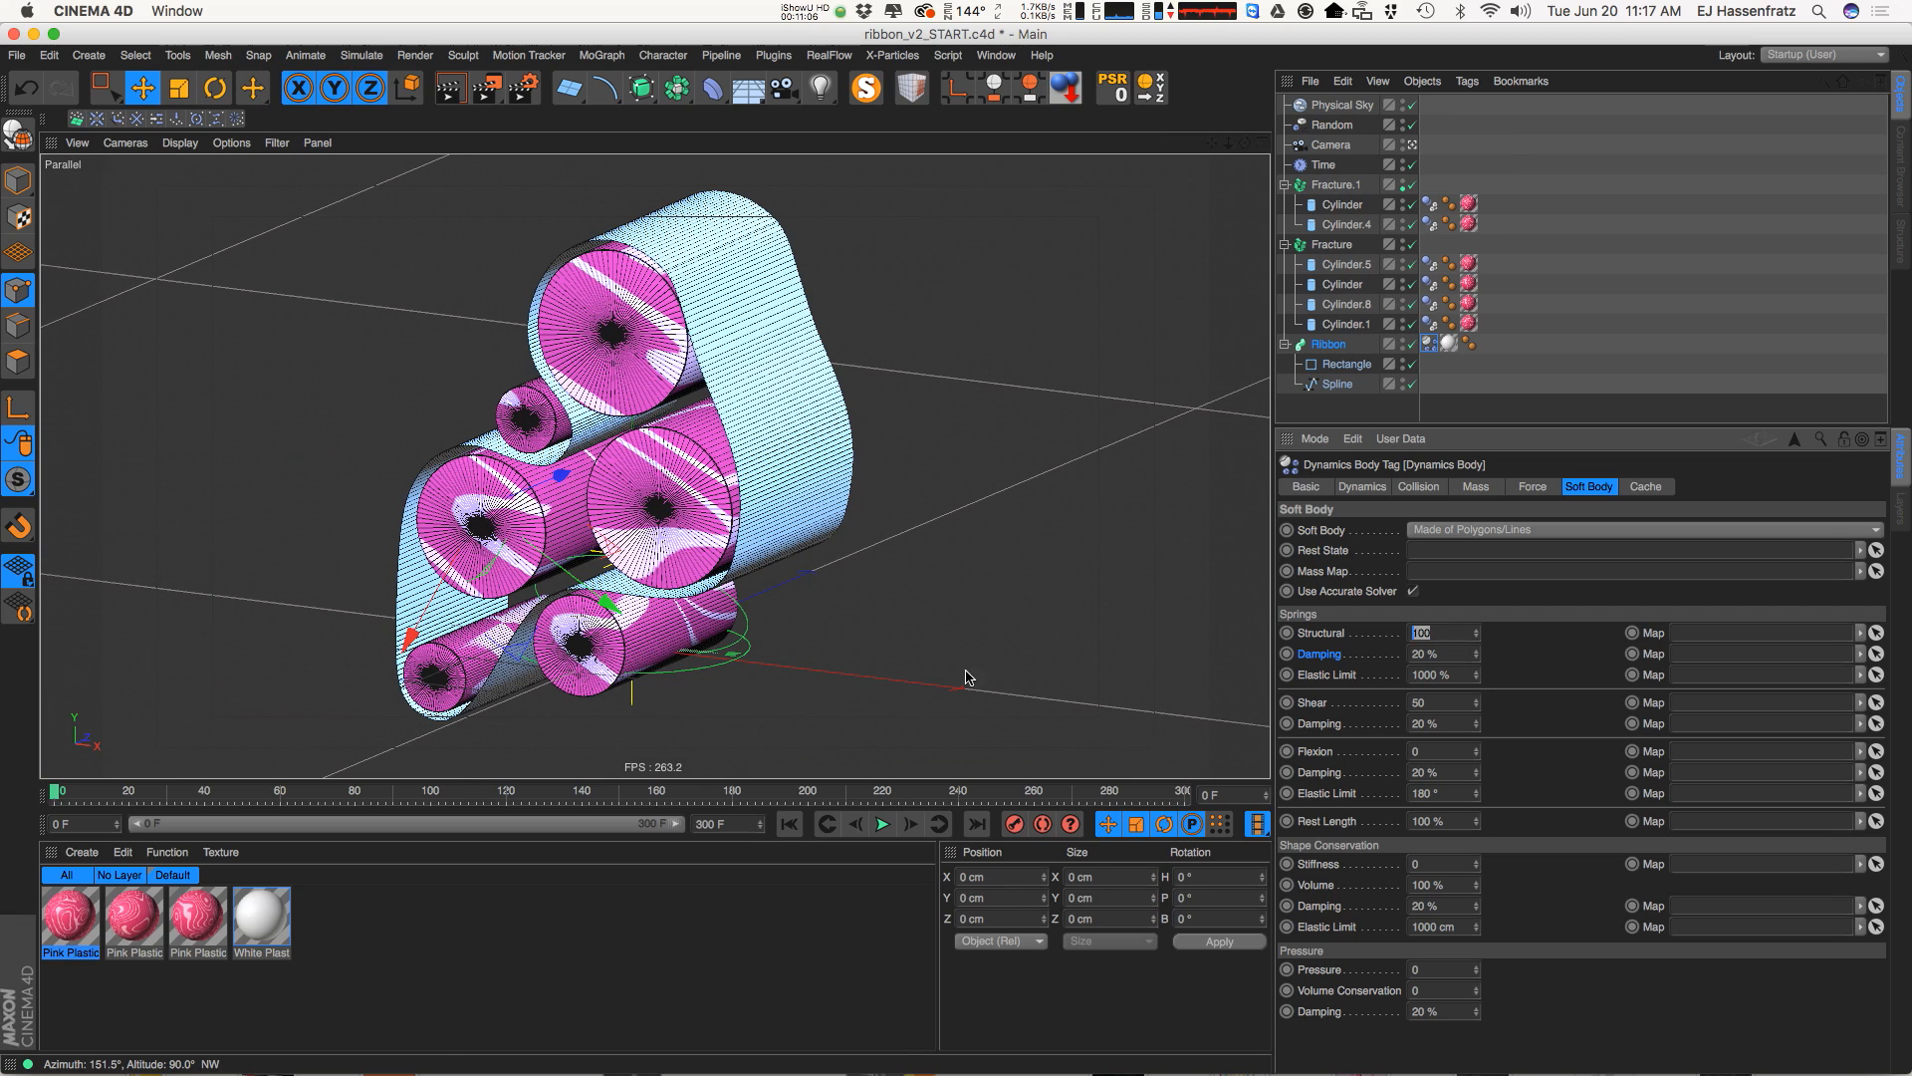
Set the Ribbon's Structural and Shear springs to 200, each with 50000% damping
type("2")
key("Tab")
key("Tab")
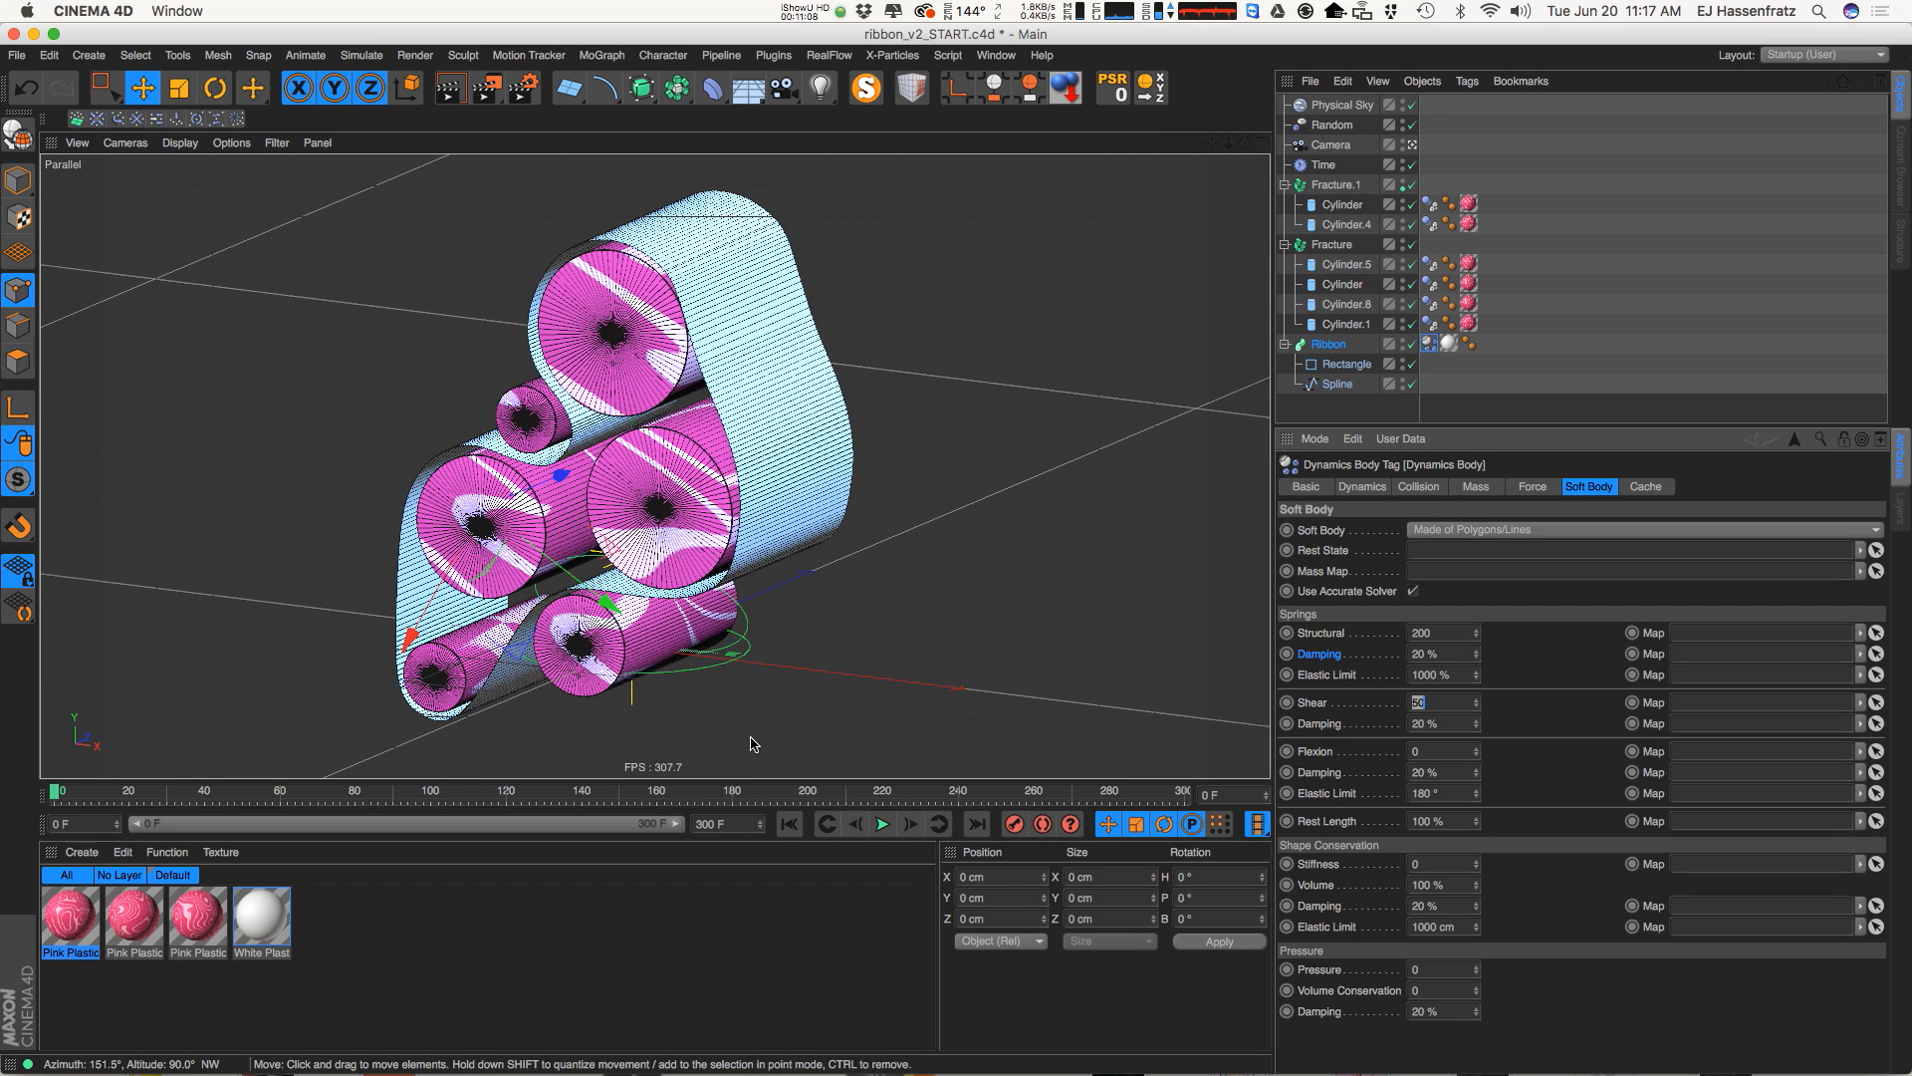
key("Tab")
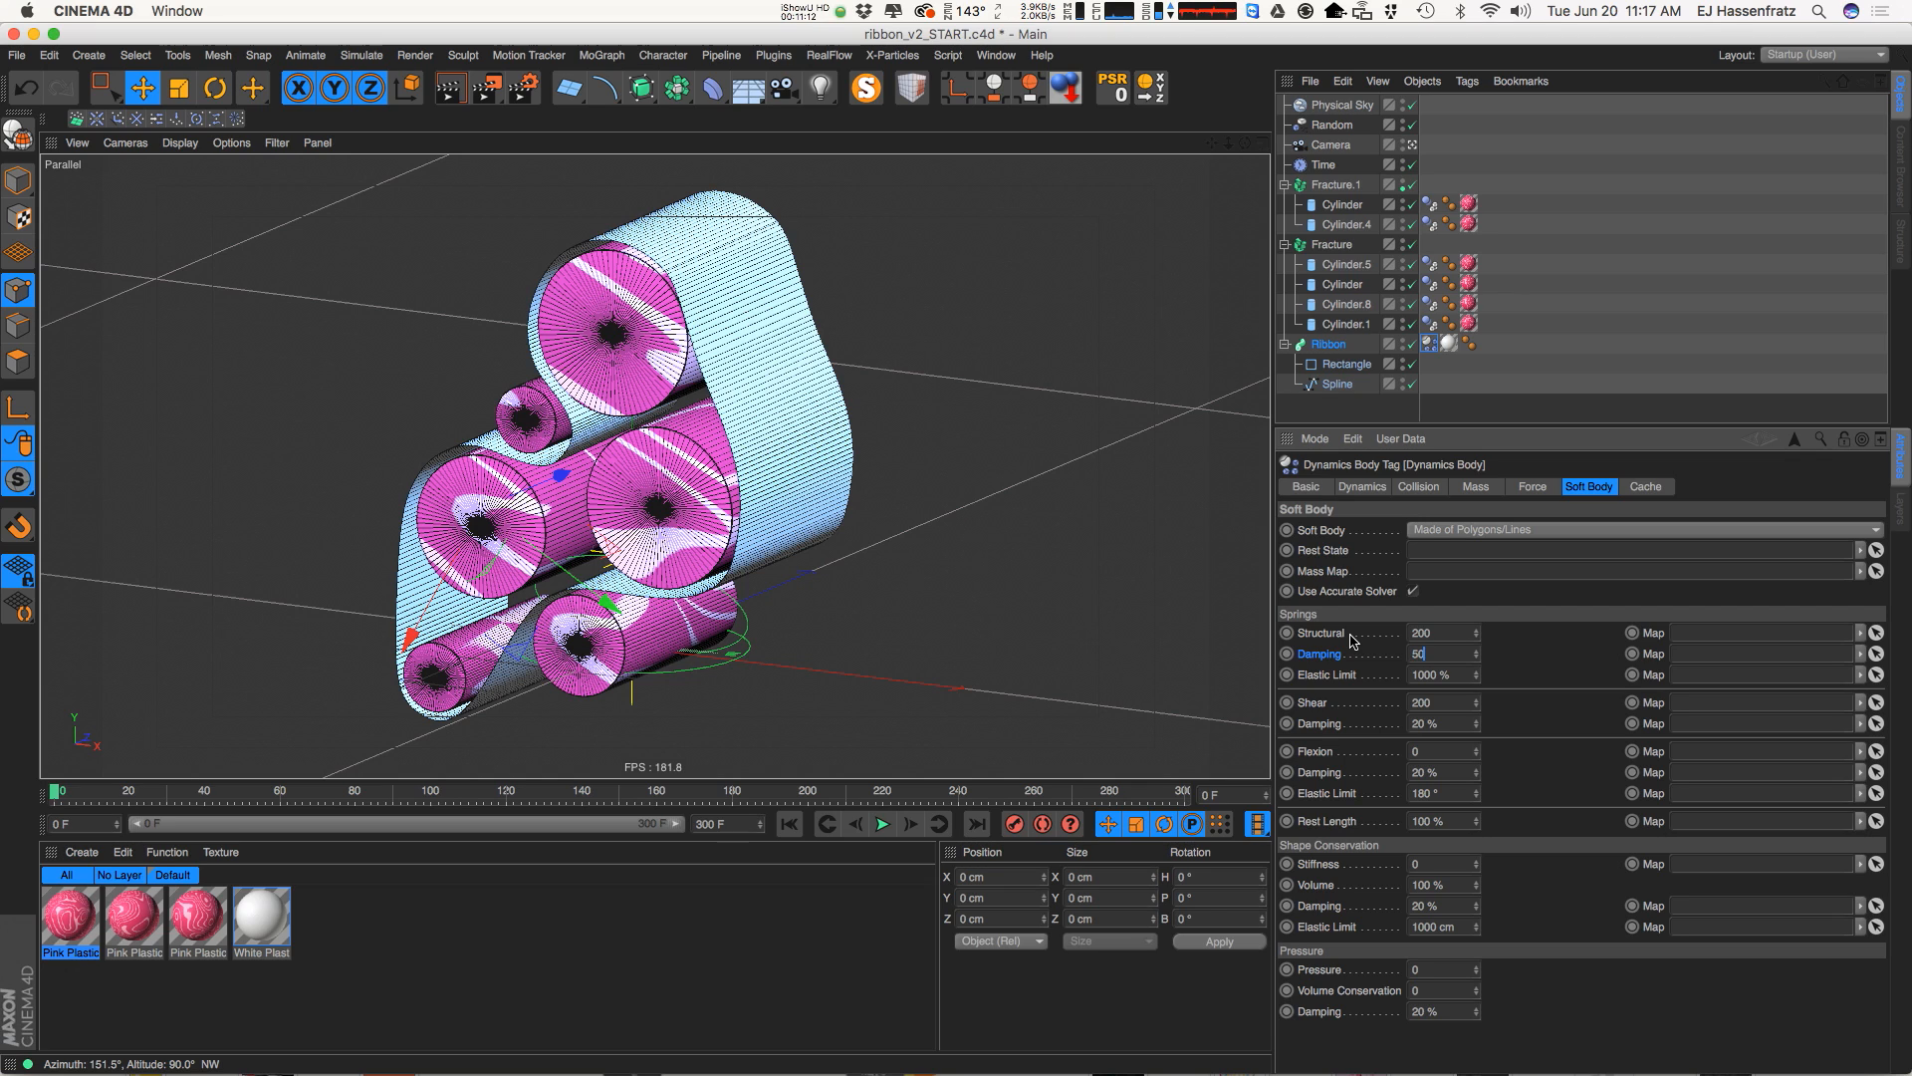
left_click(1443, 726)
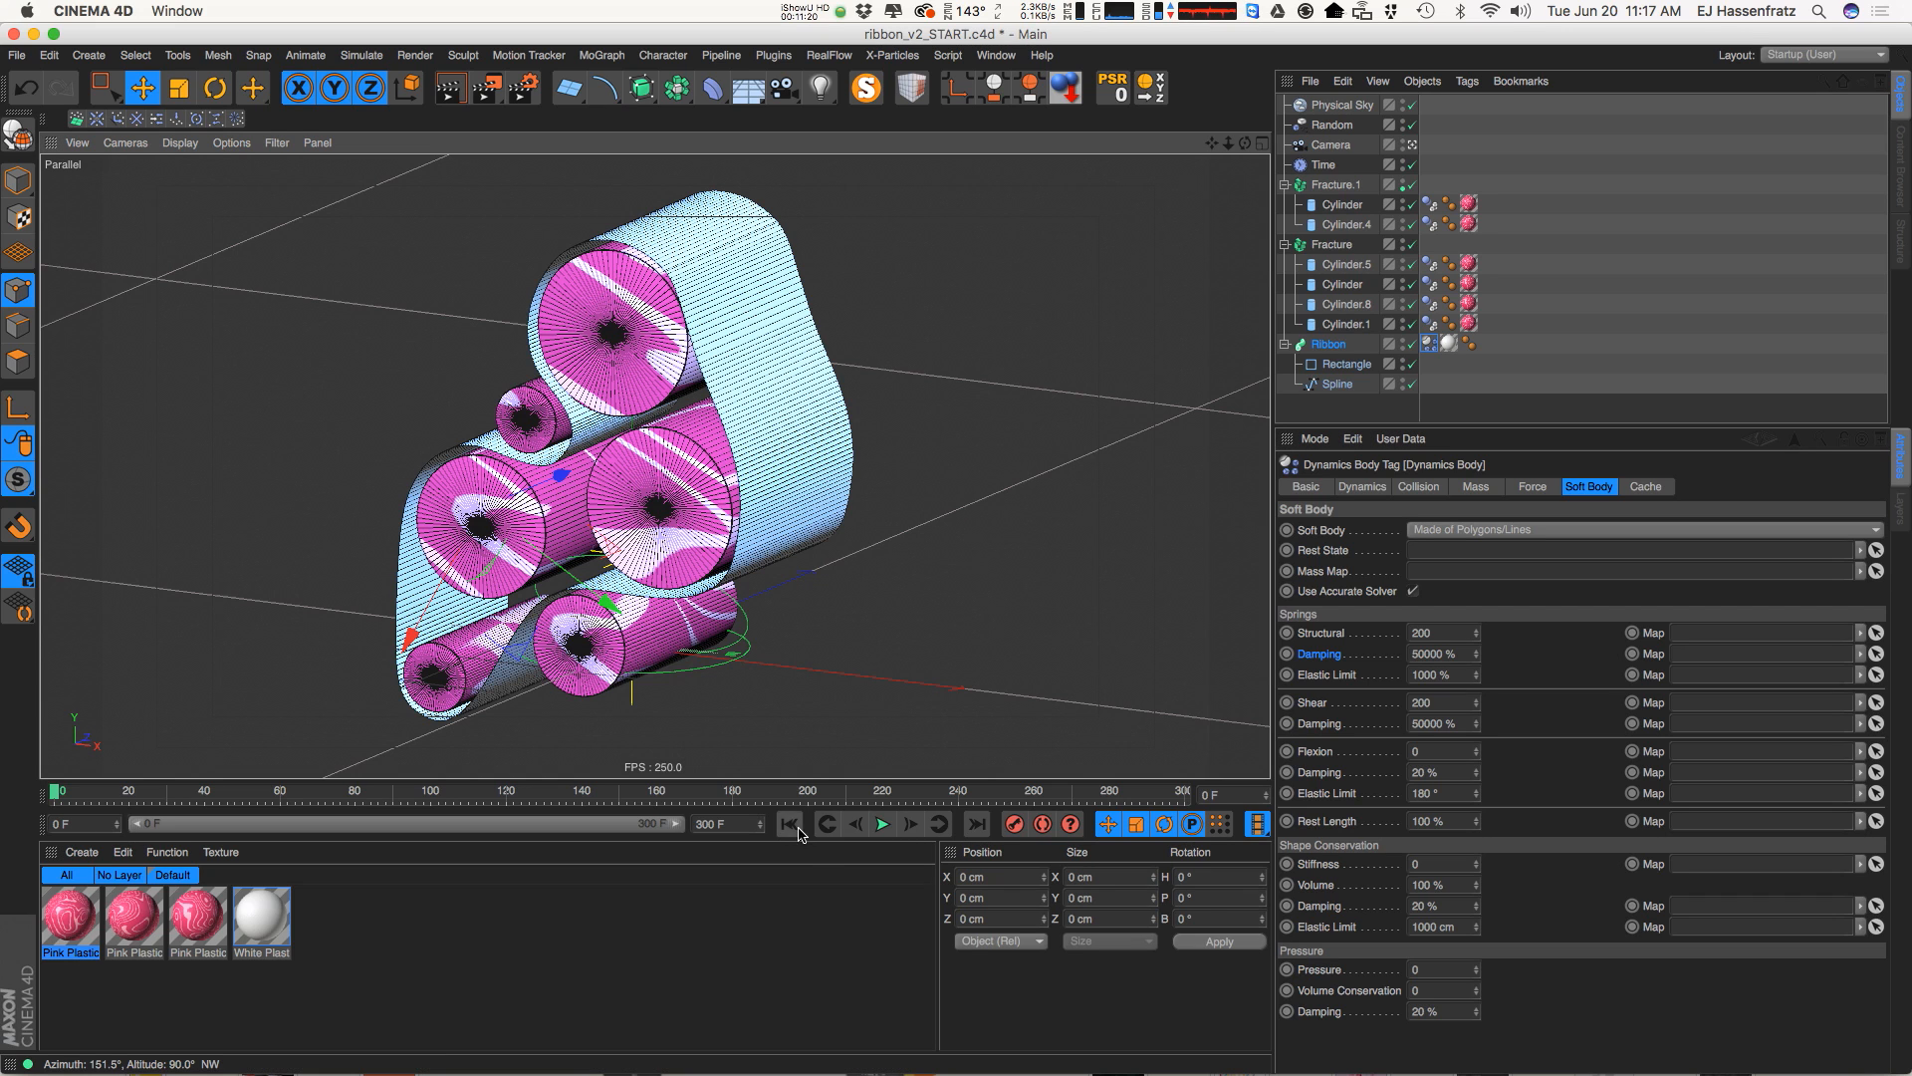
Play the simulation to about frame 75, stop it, and examine how the ribbon stretches around the cylinders from several angles
left_click(883, 824)
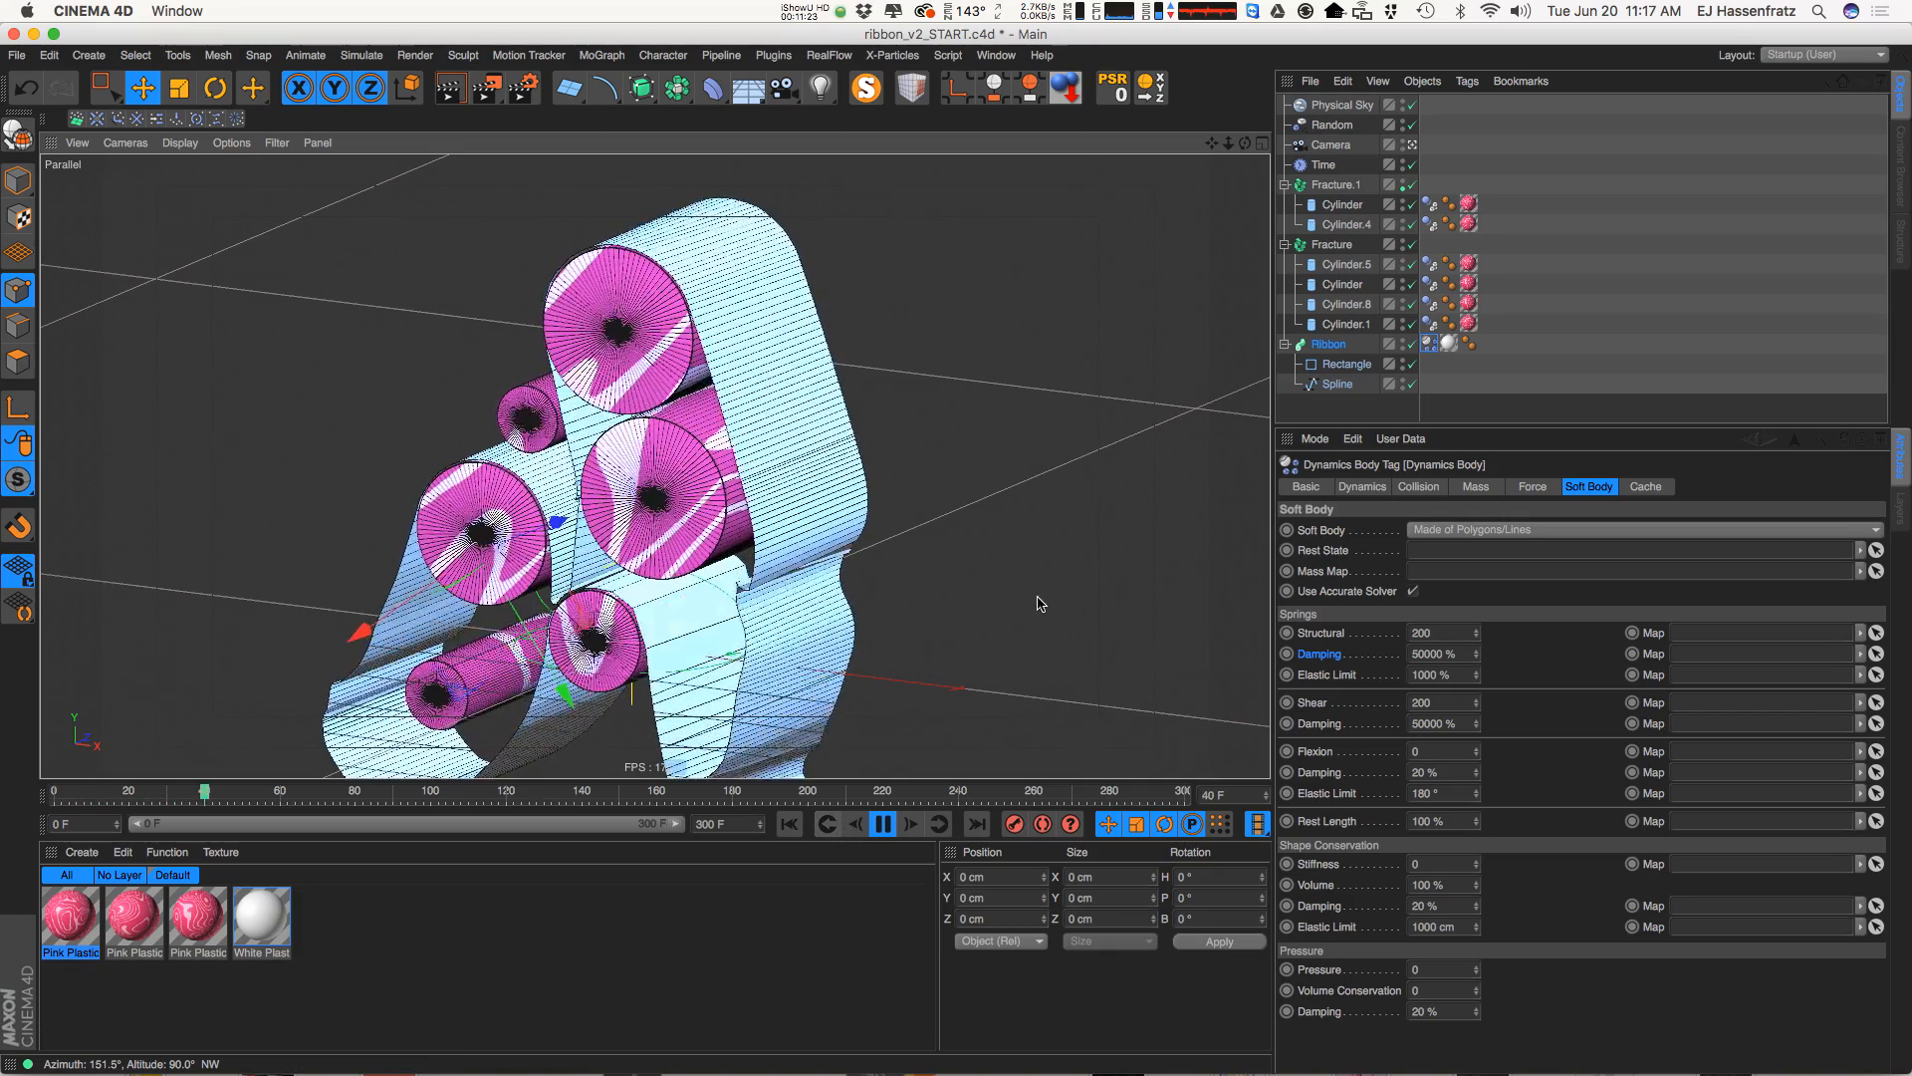
left_click_drag(857, 603, 674, 642, "alt")
key("F8")
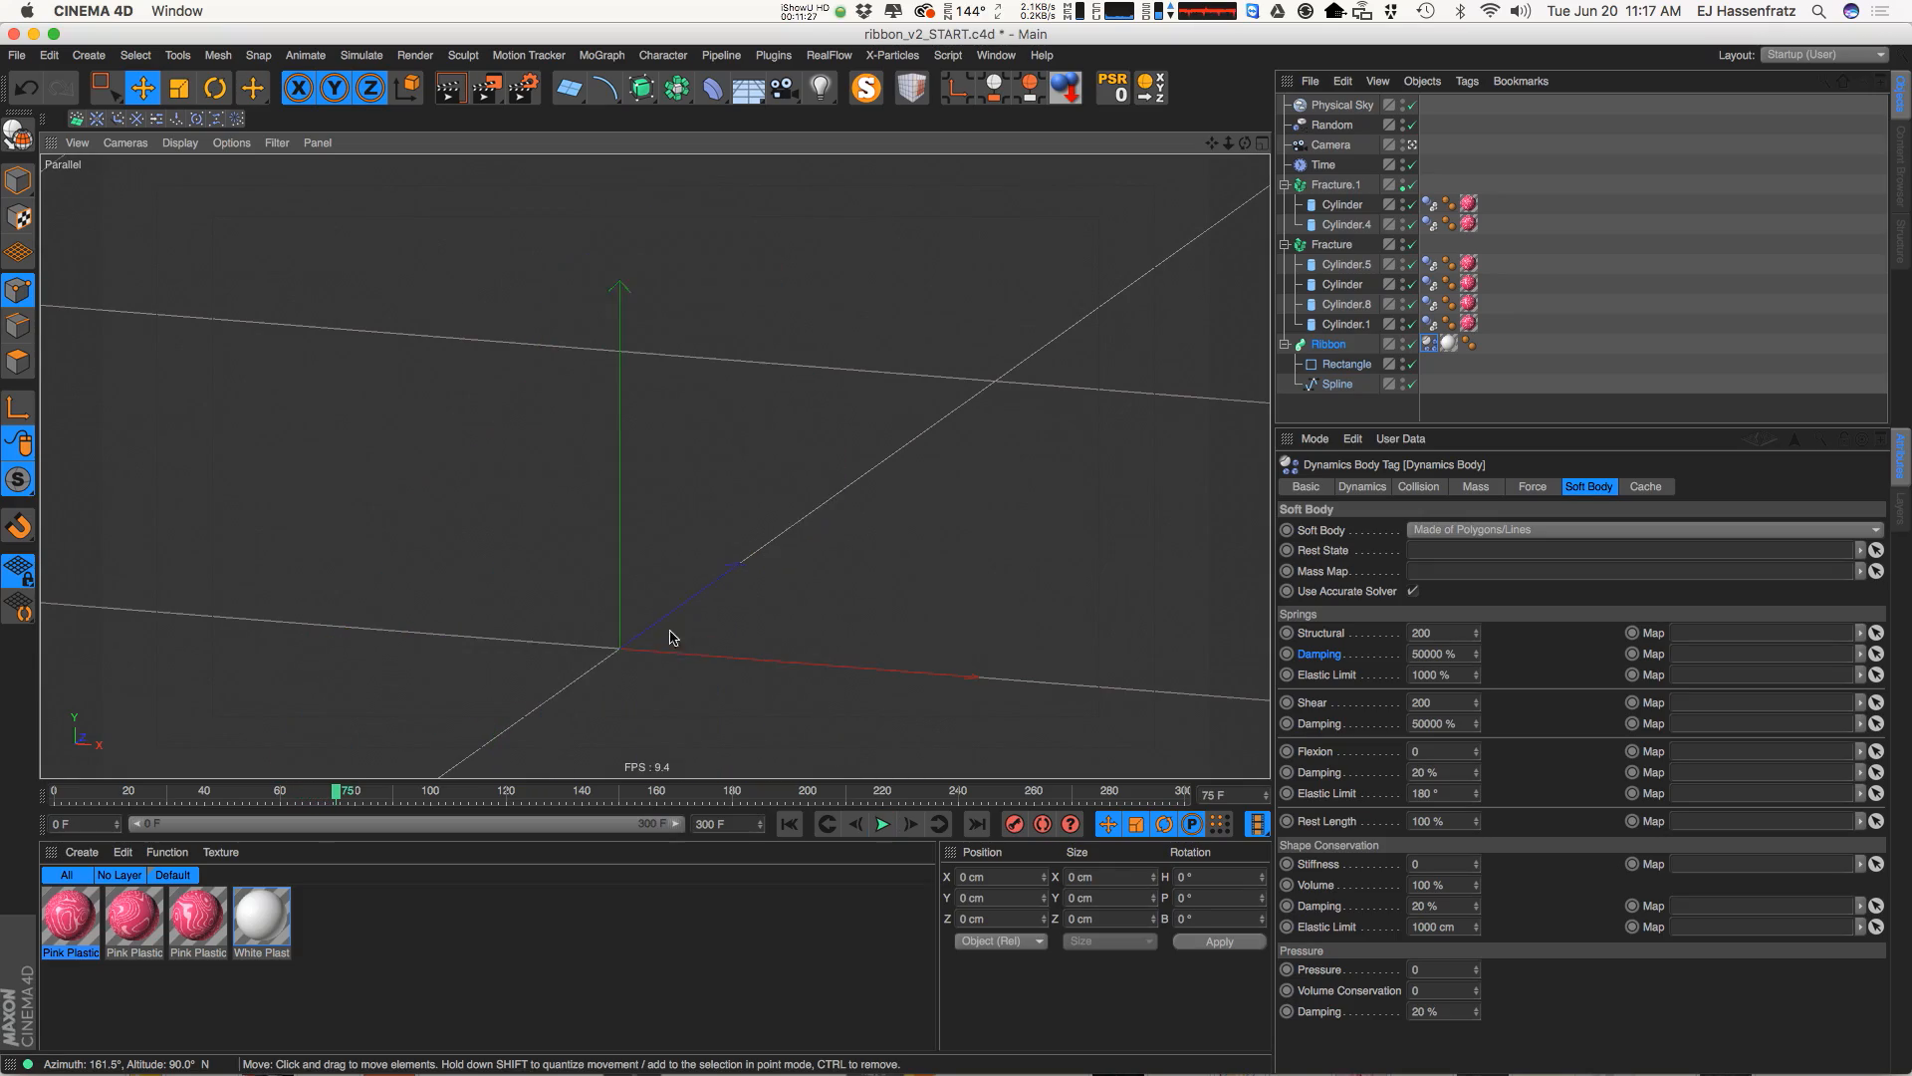
middle_click_drag(674, 639, 712, 579, "alt")
right_click_drag(712, 579, 749, 549, "alt")
left_click_drag(749, 546, 655, 503, "alt")
right_click_drag(910, 558, 743, 574, "alt")
middle_click_drag(742, 558, 751, 500, "alt")
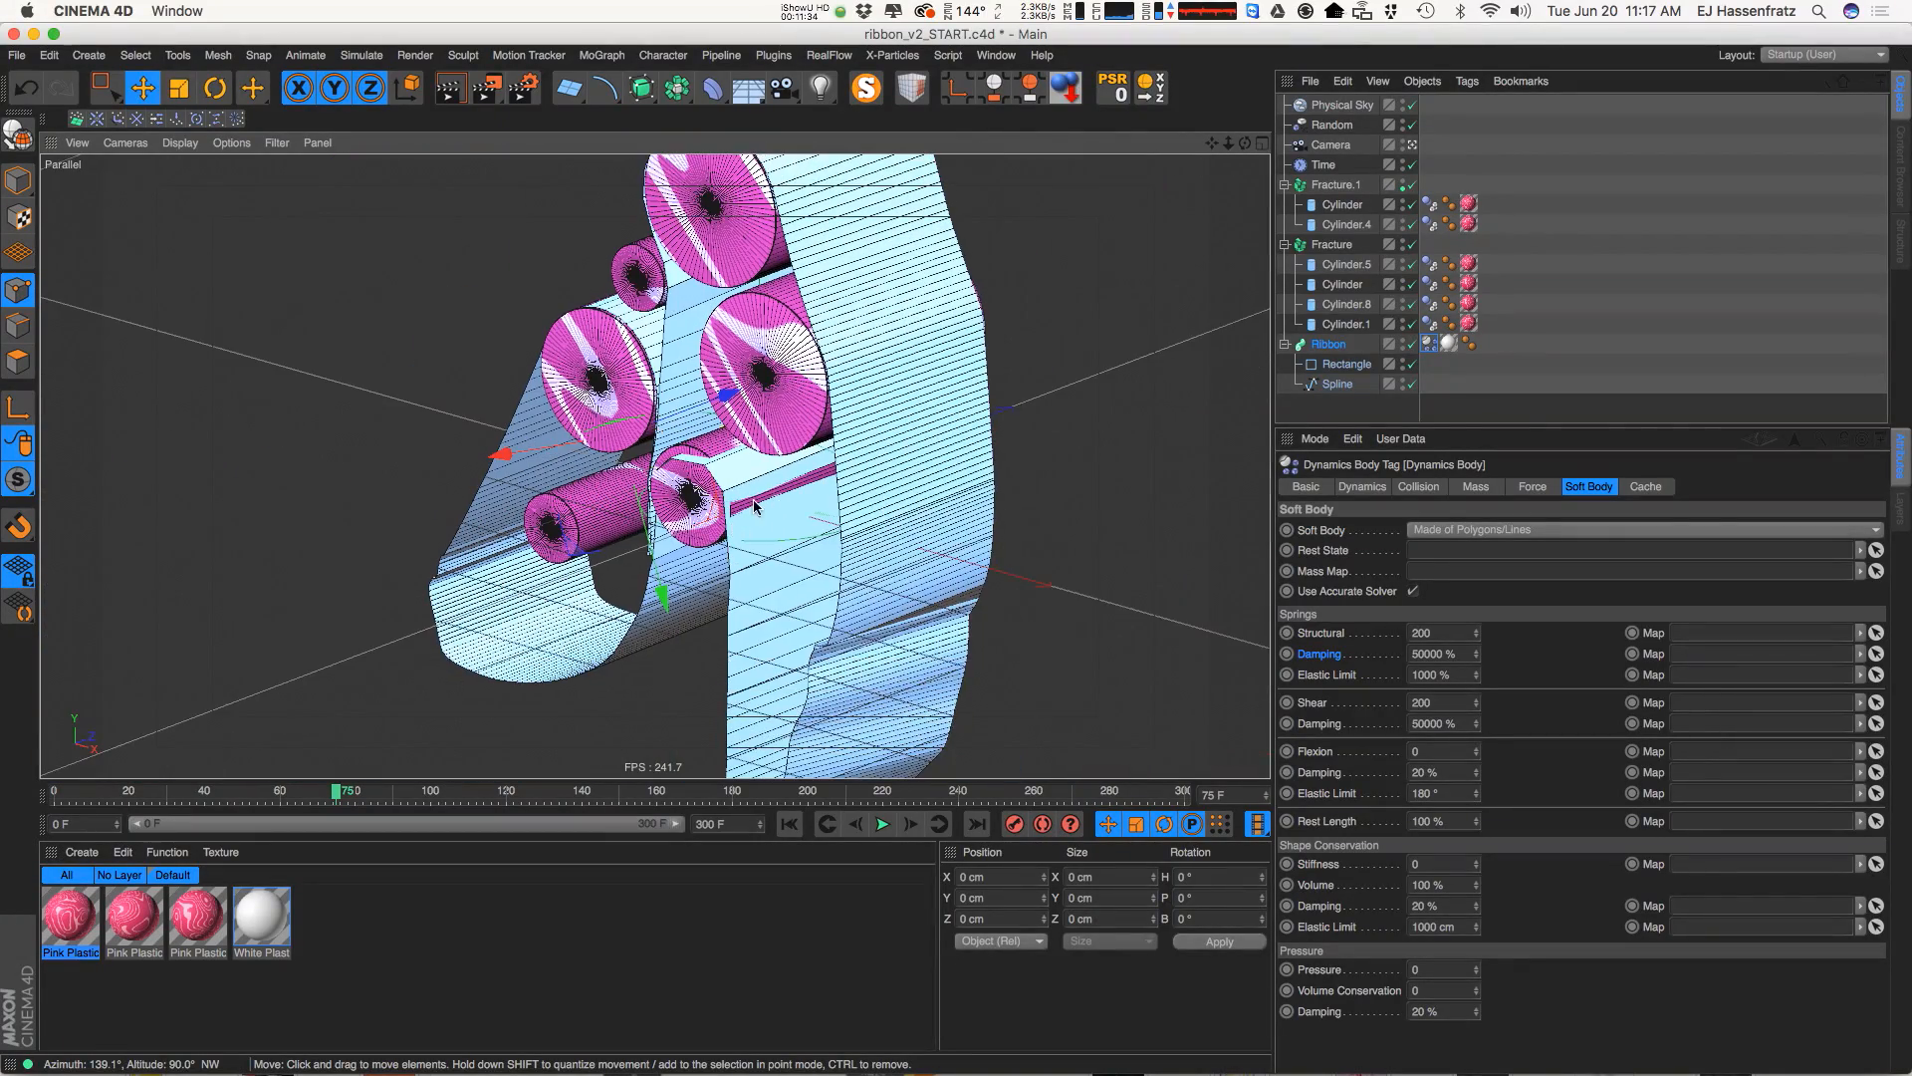
left_click_drag(762, 620, 775, 528, "alt")
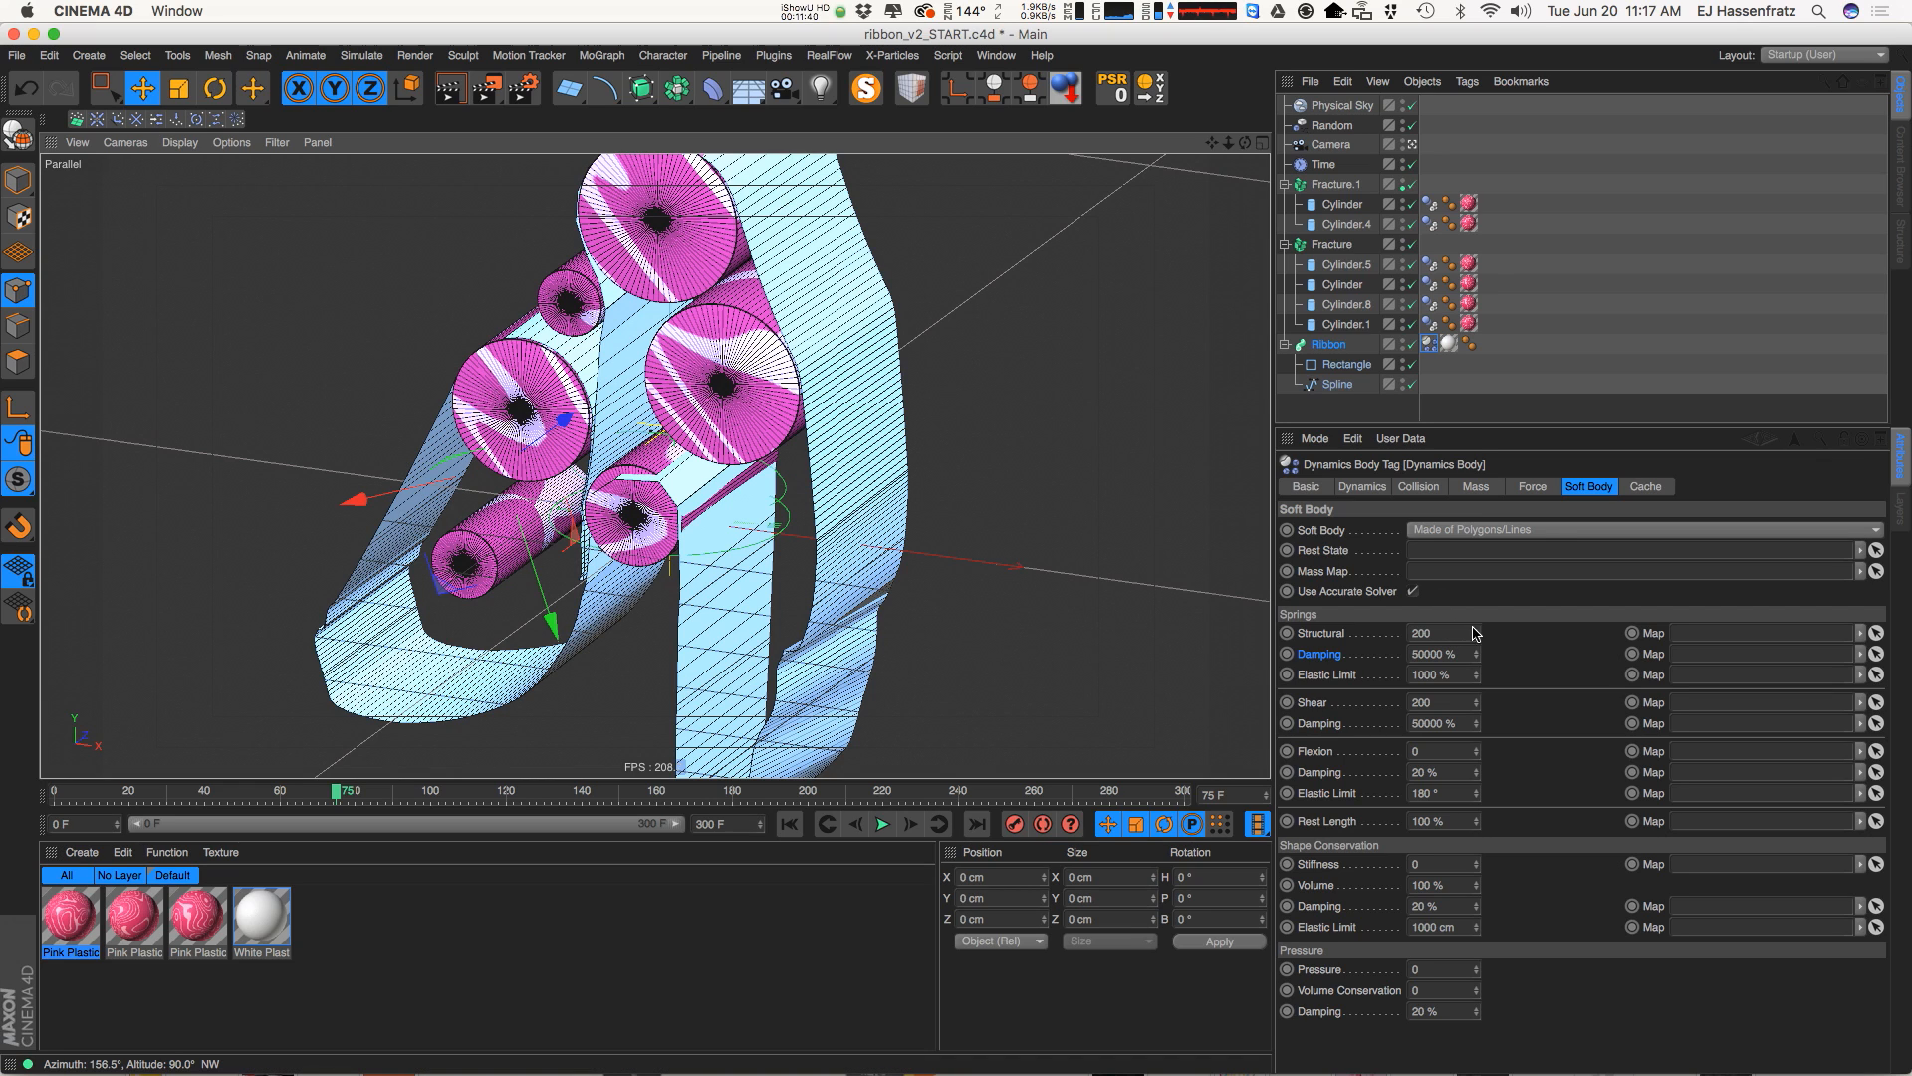
Set the Ribbon's Structural and Shear springs to 6000 and return to the first frame
left_click(1421, 633)
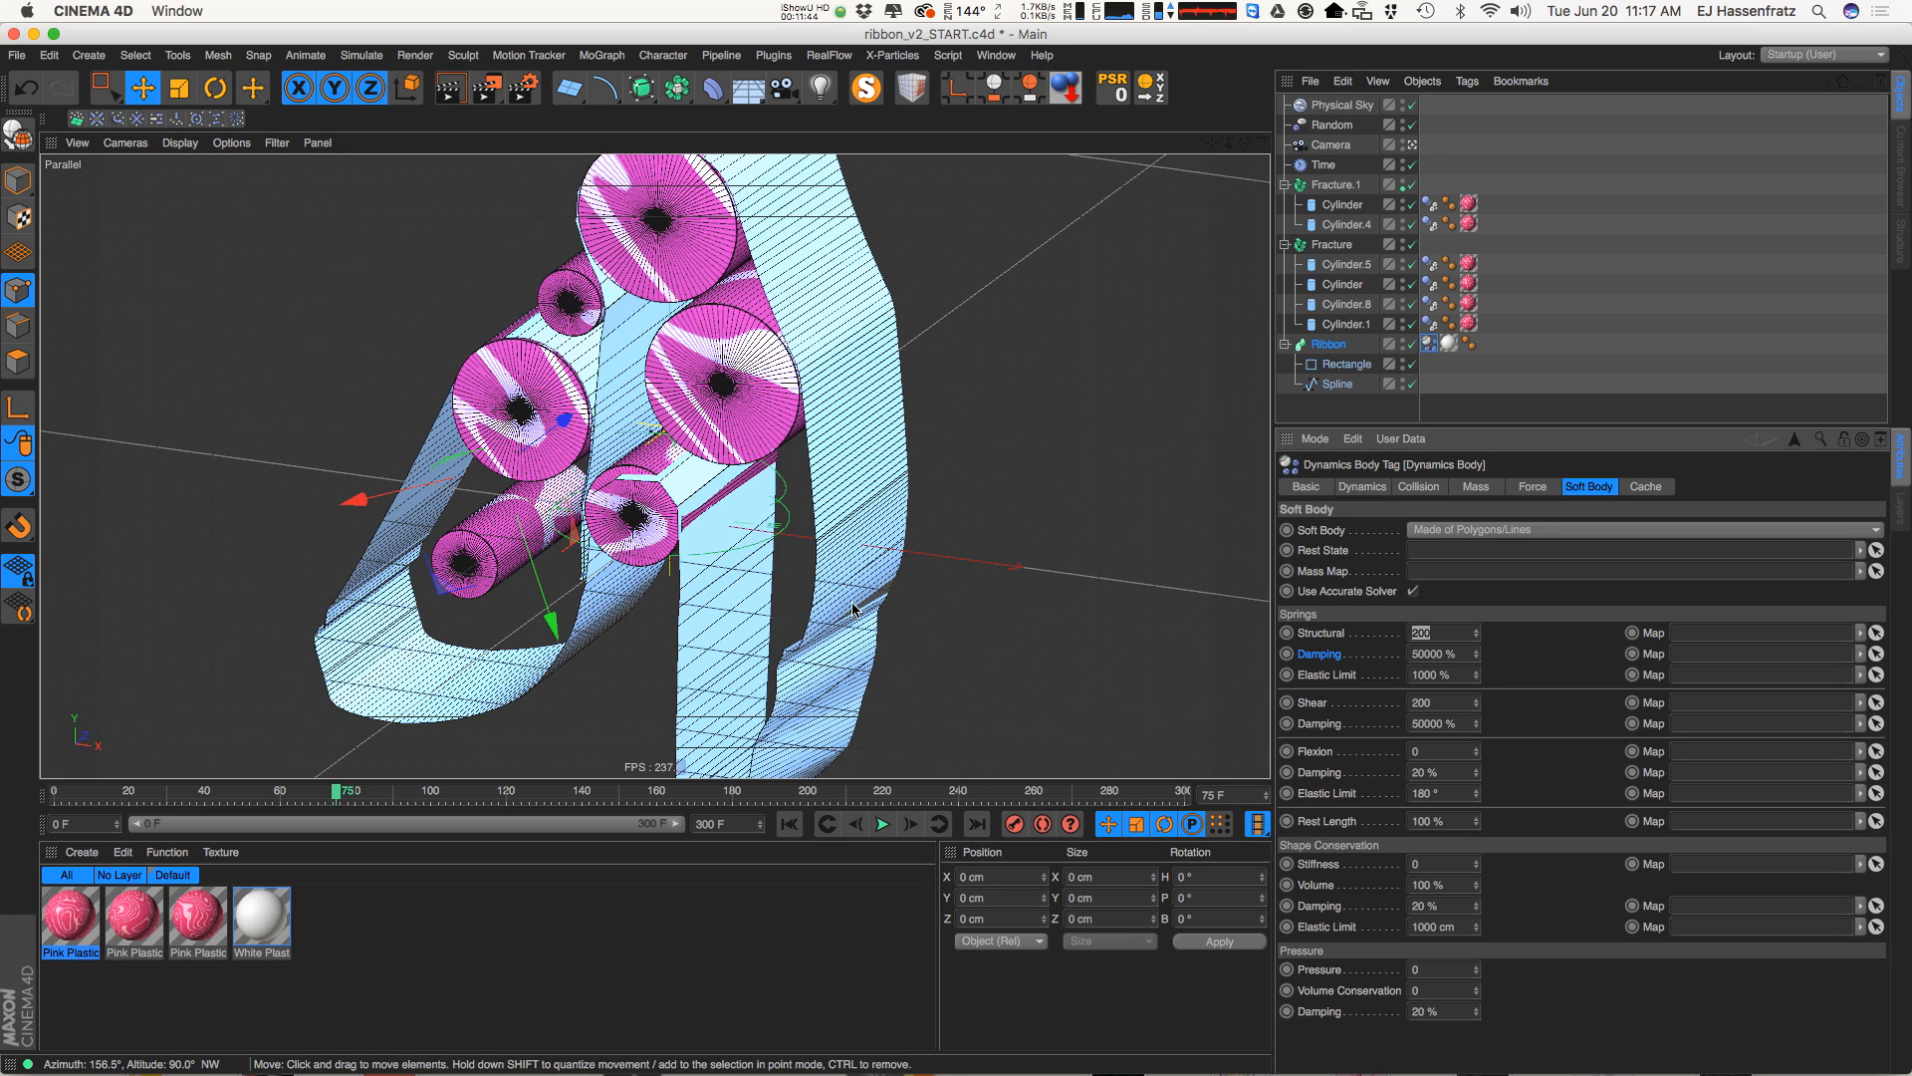
left_click(789, 824)
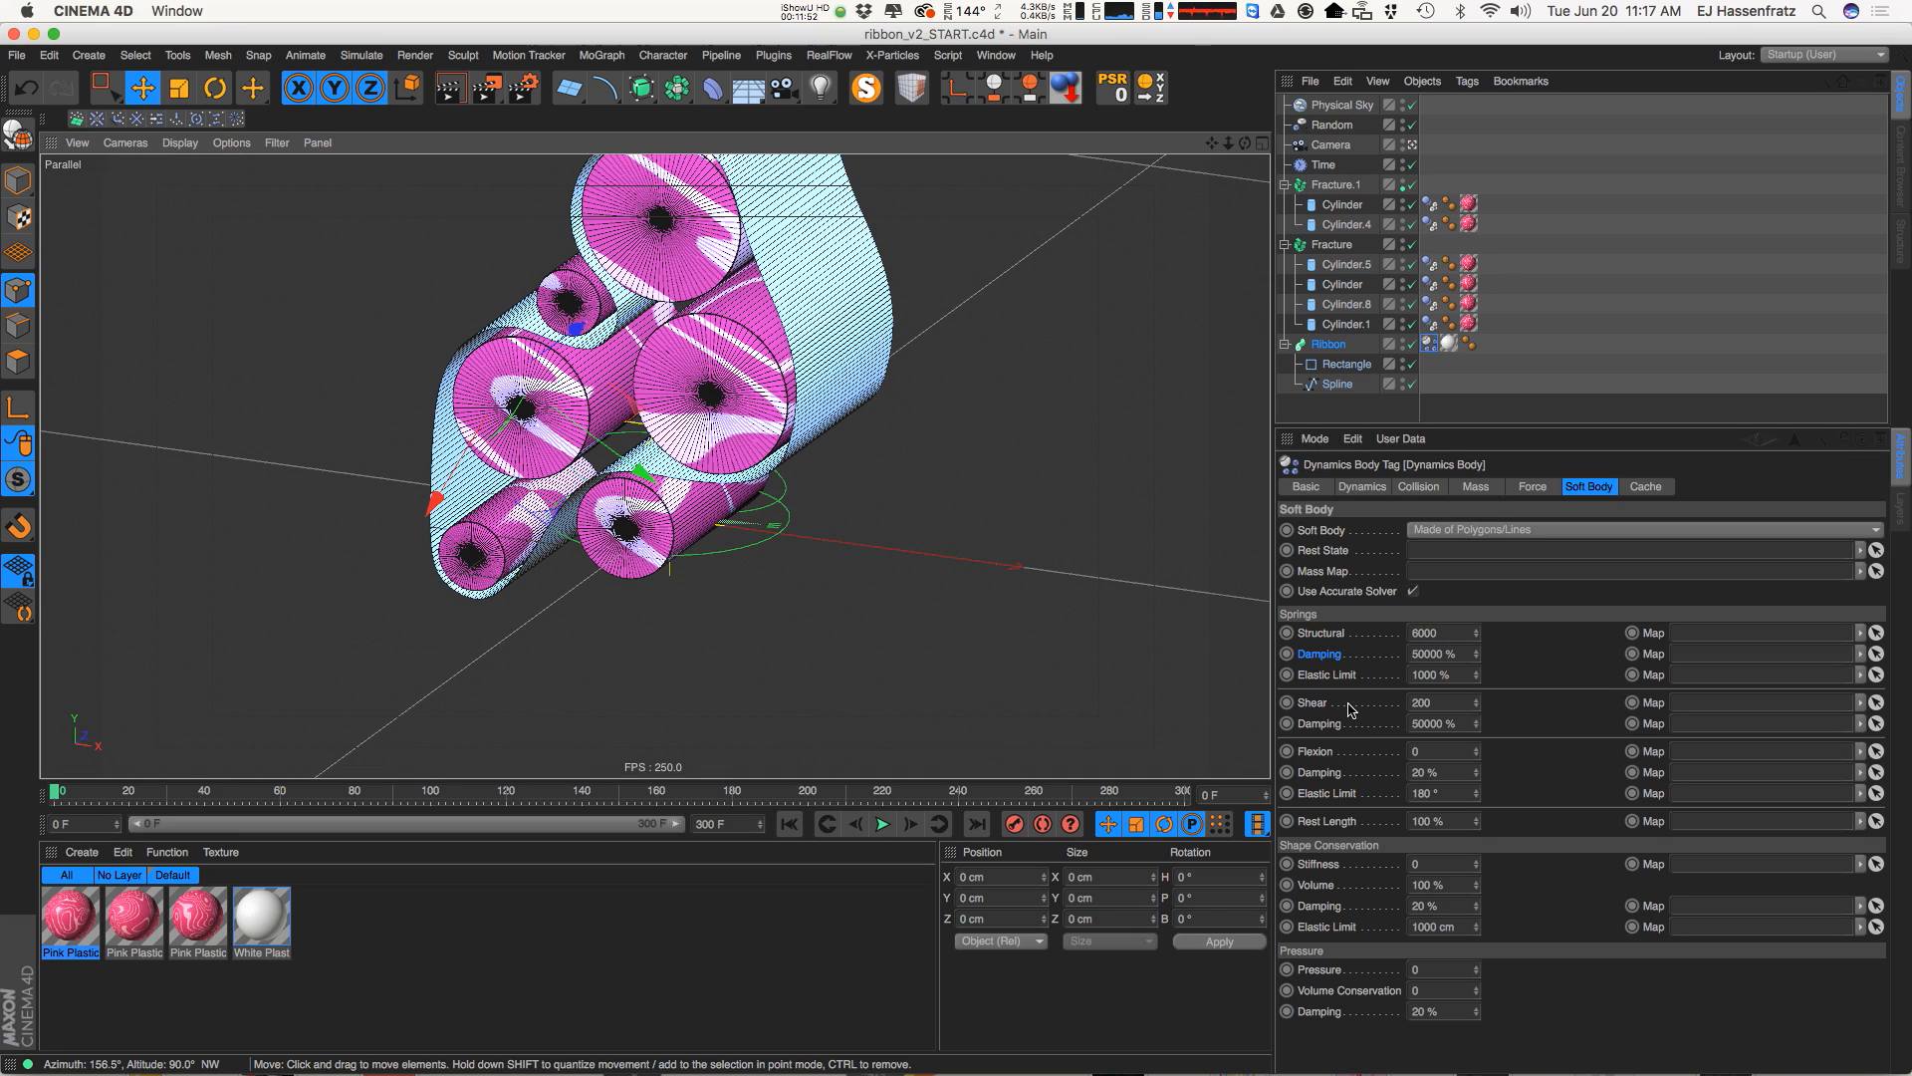
left_click_drag(1434, 703, 1209, 721)
type("6000")
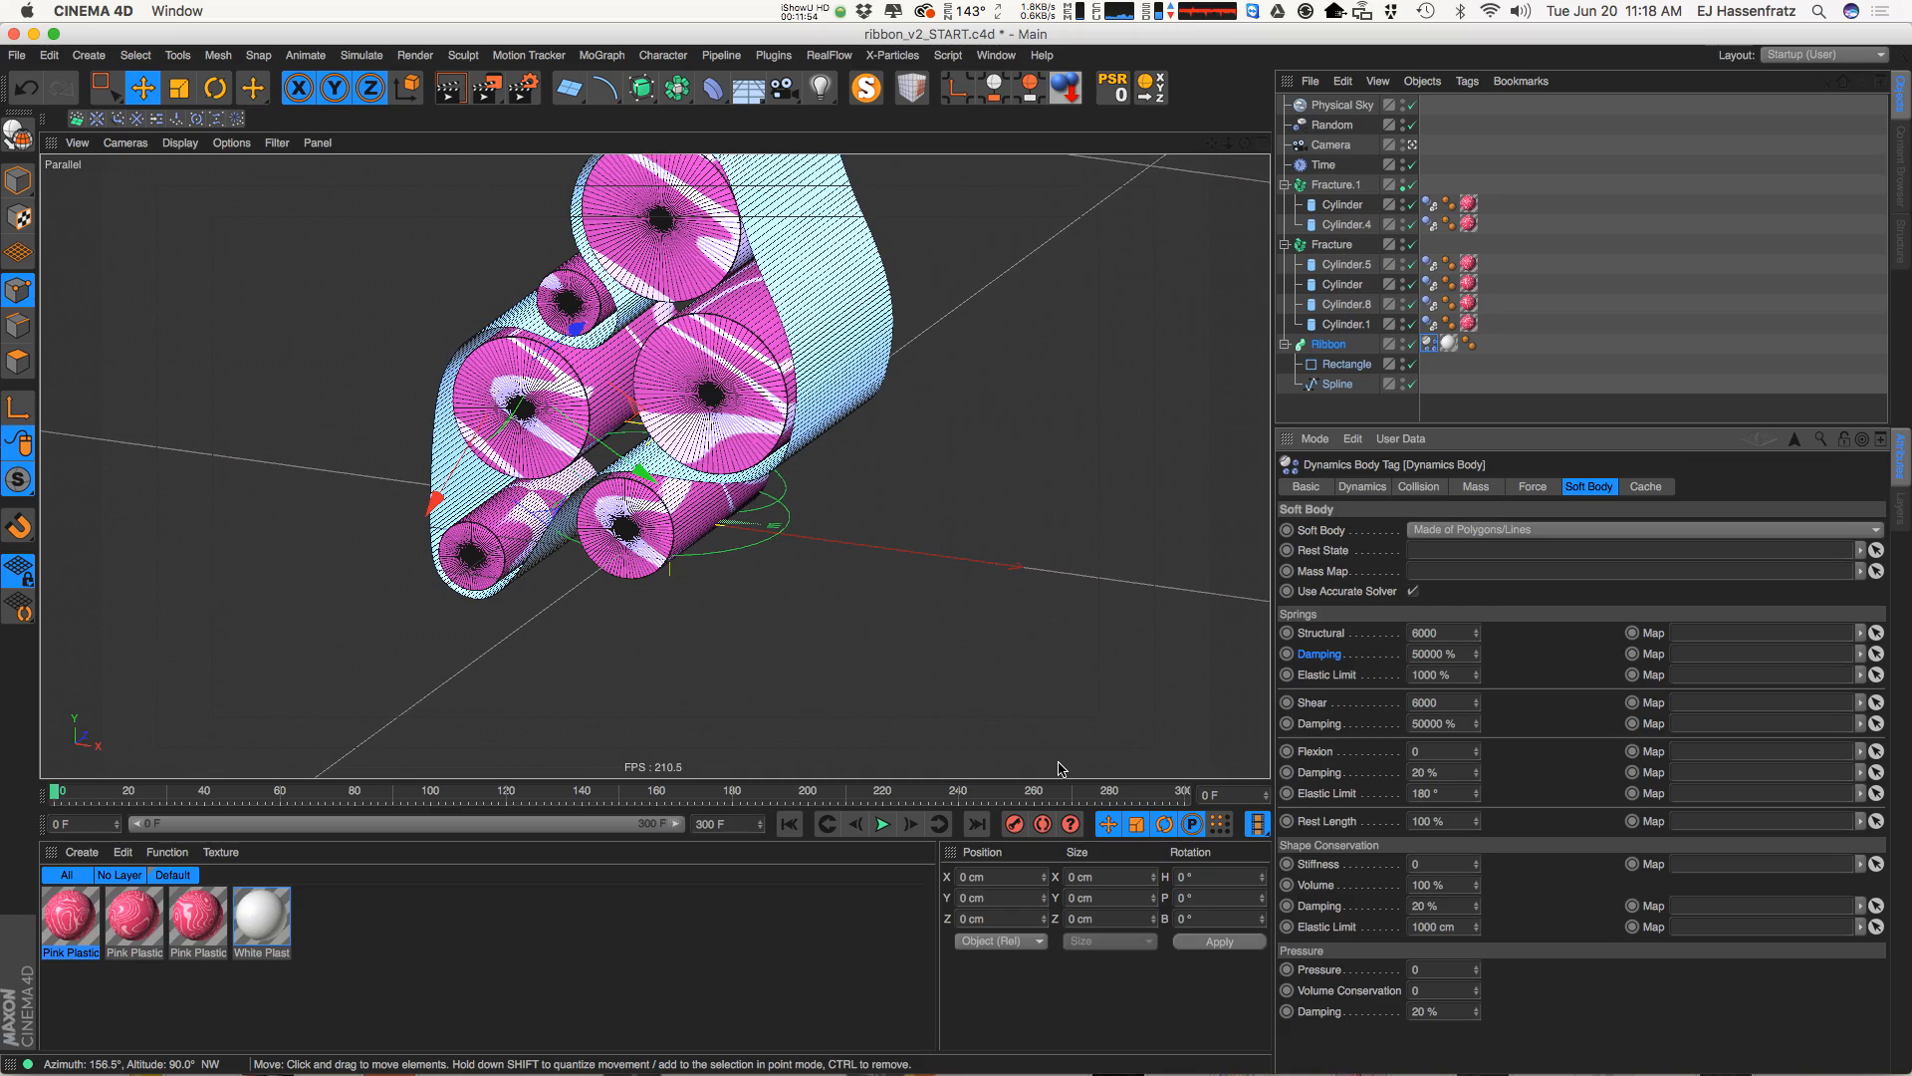
Play the stiffer ribbon simulation to about frame 127, stop it, and inspect how the ribbon hangs on the cylinders
left_click(878, 826)
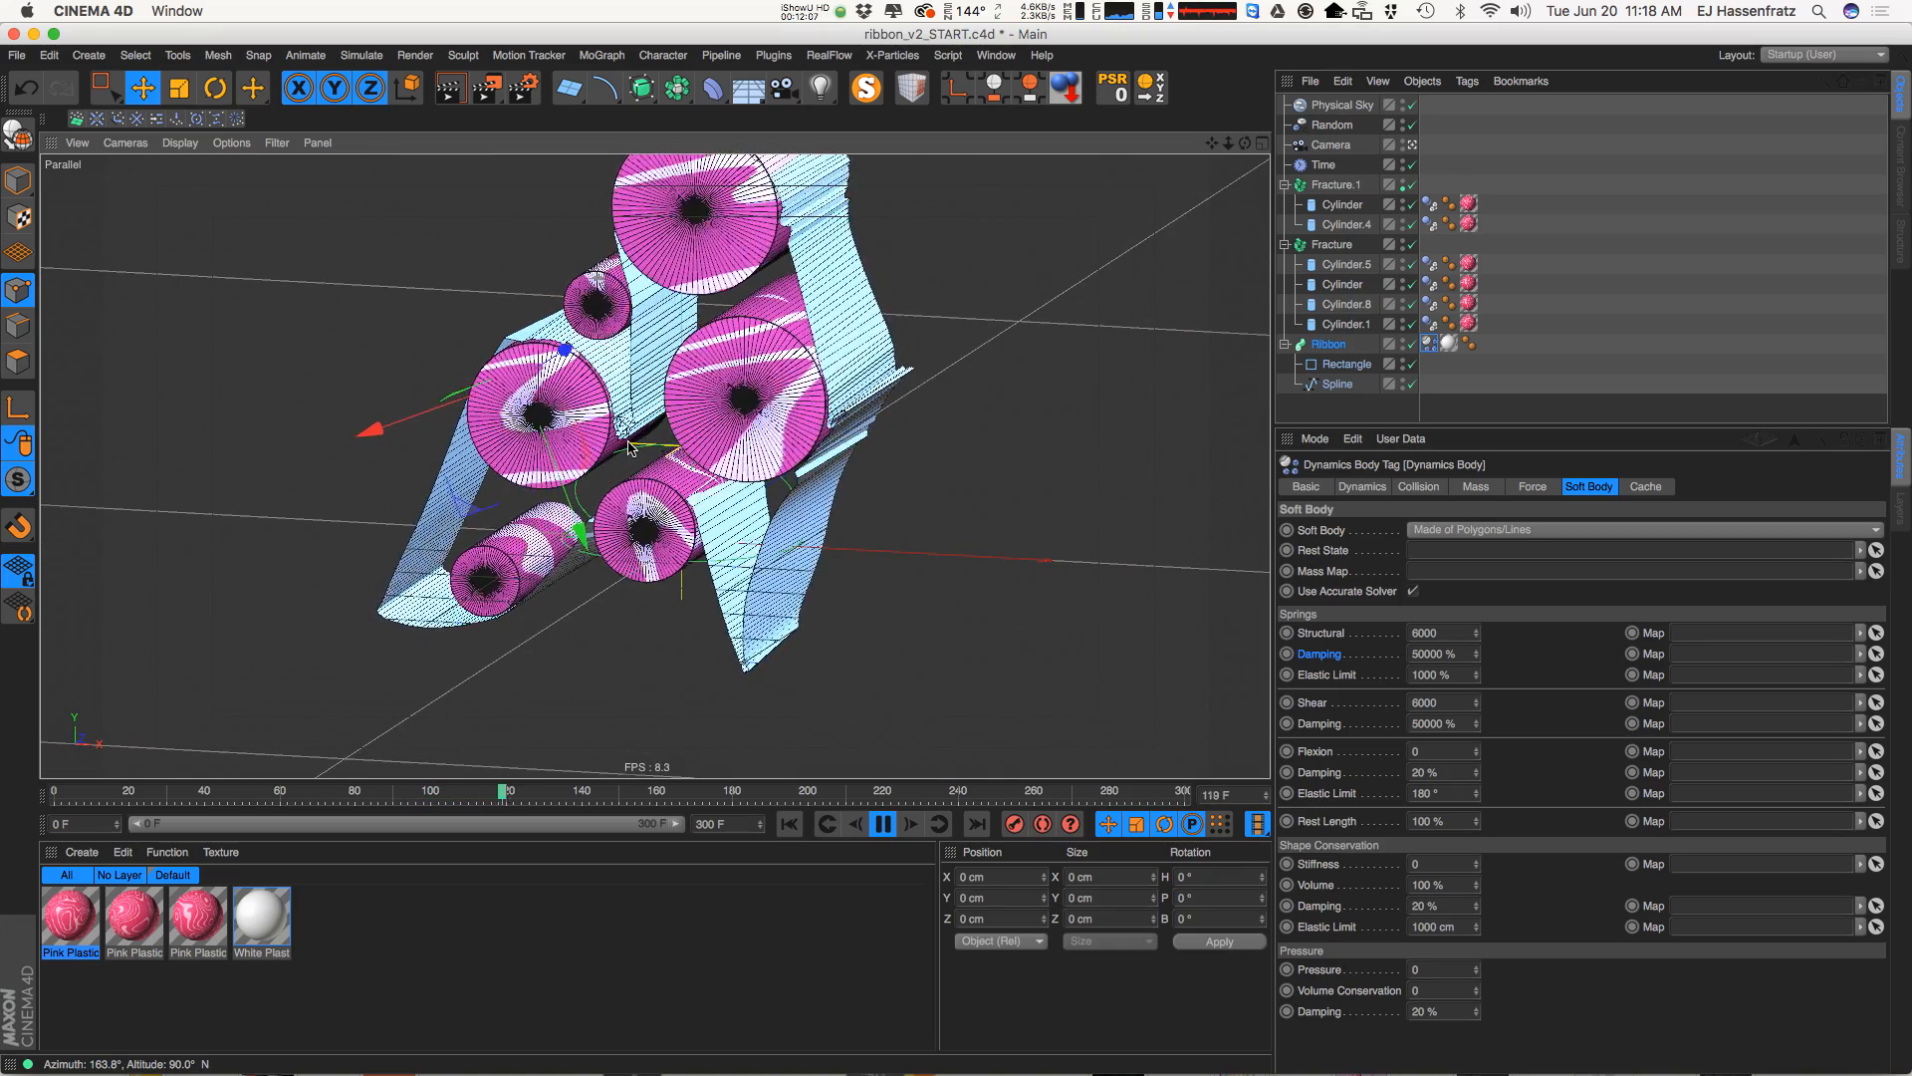
key("F8")
left_click_drag(819, 397, 765, 414, "alt")
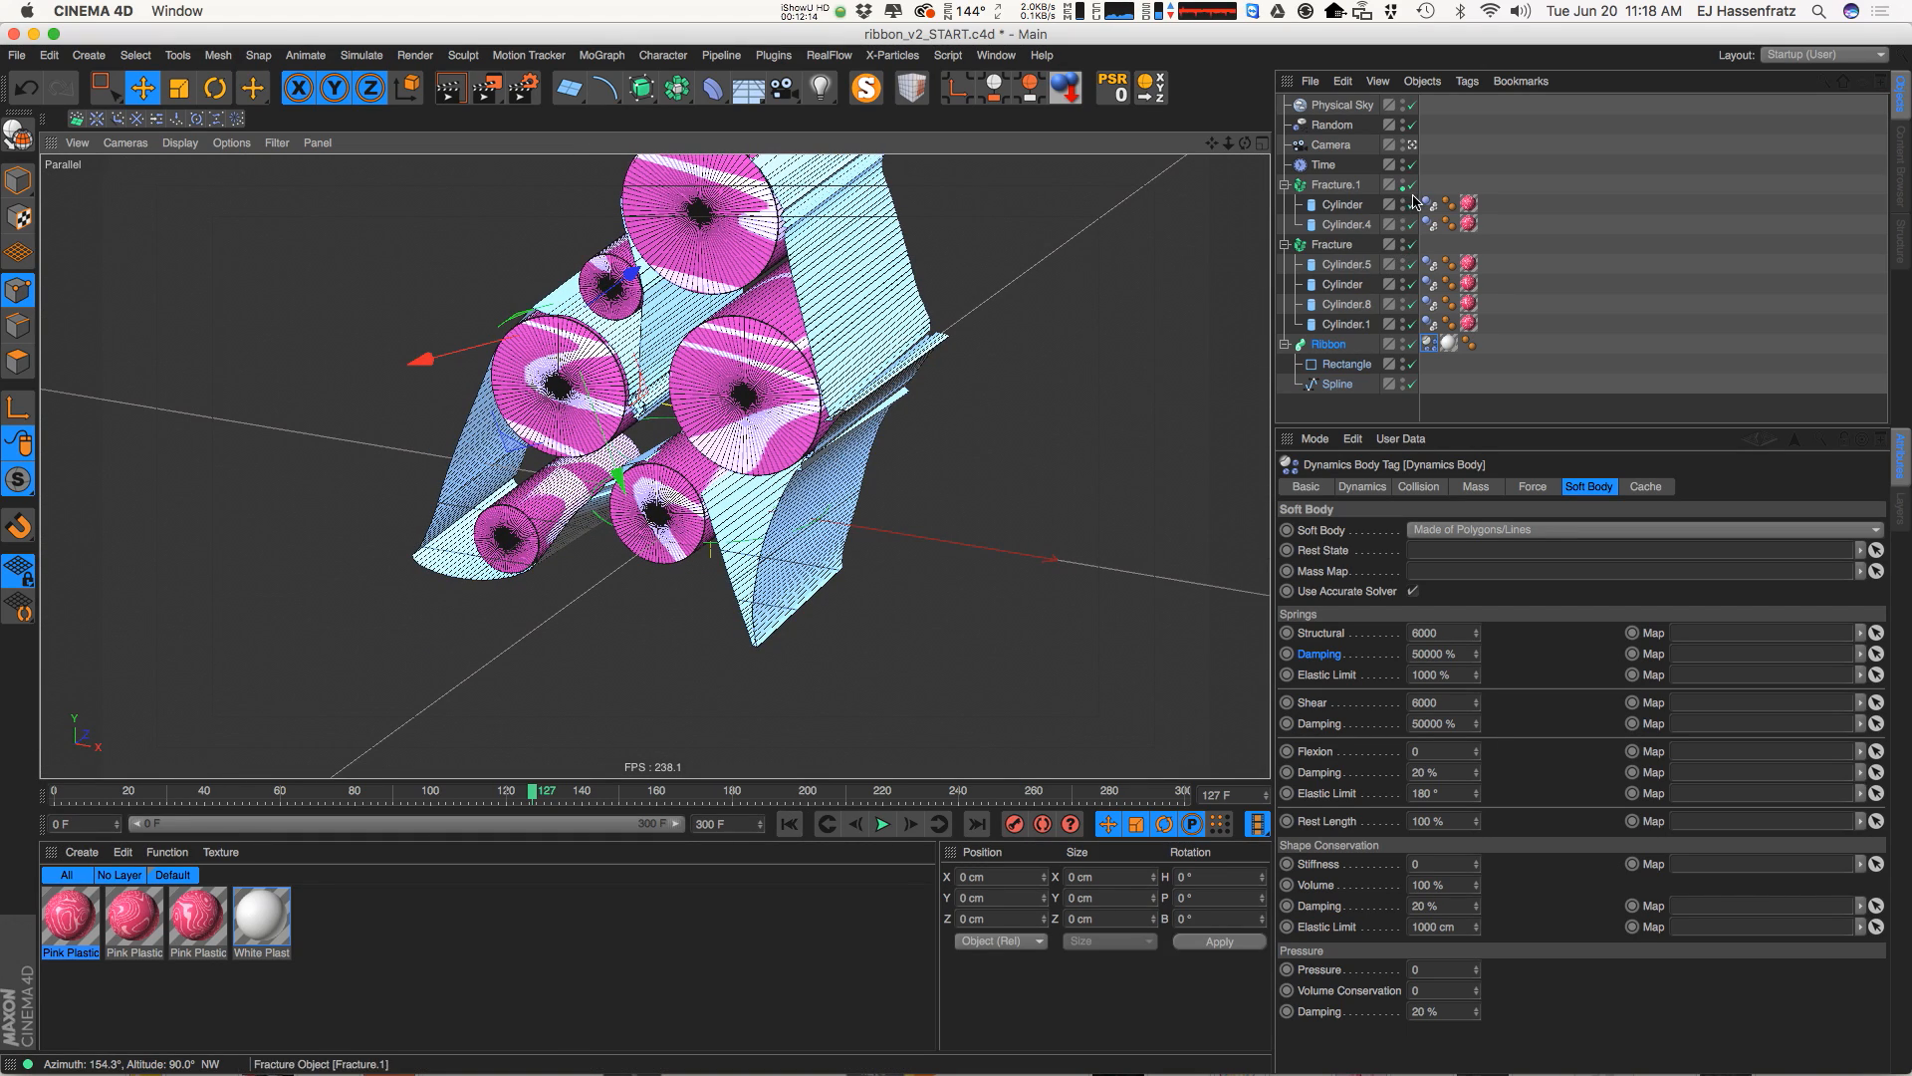
Set the Friction of all cylinder and Ribbon dynamics body tags to 150% together, and clear the selection
left_click_drag(1421, 194, 1436, 349)
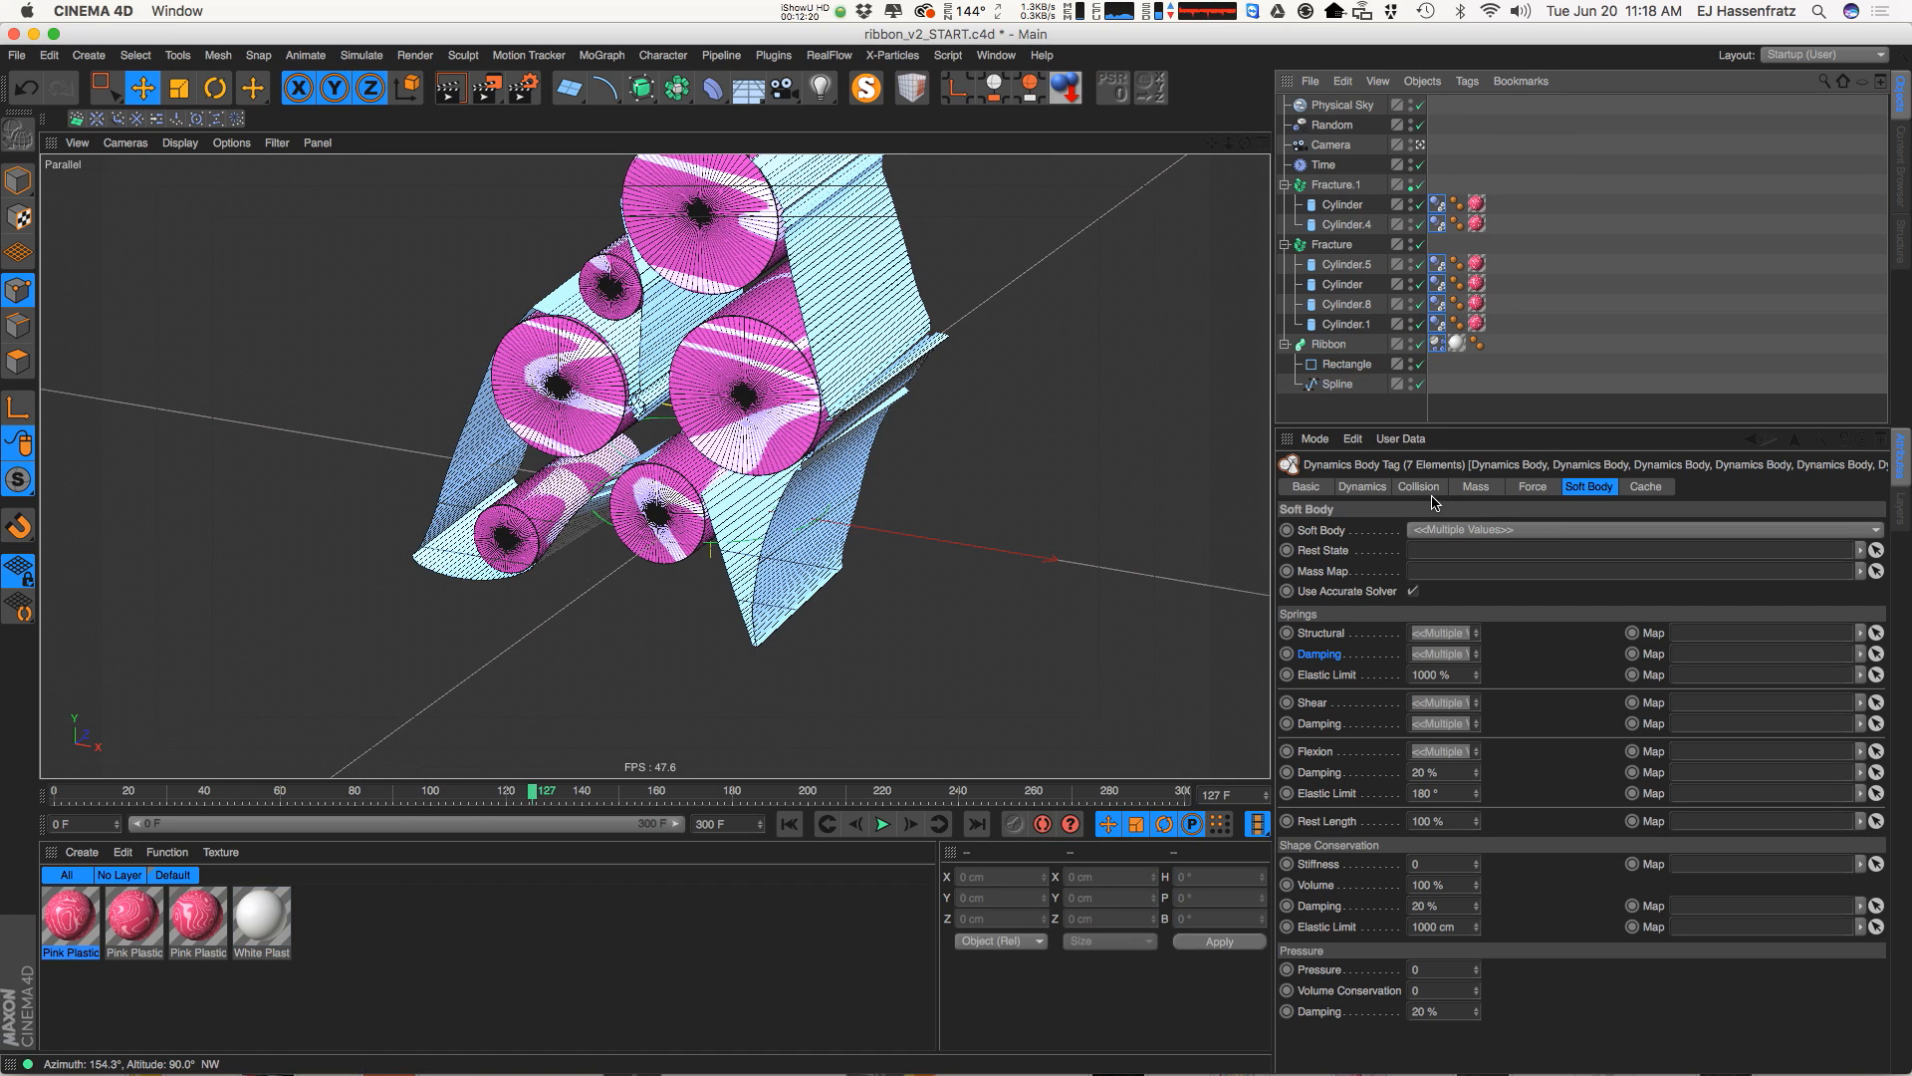
left_click(1420, 487)
key("Return")
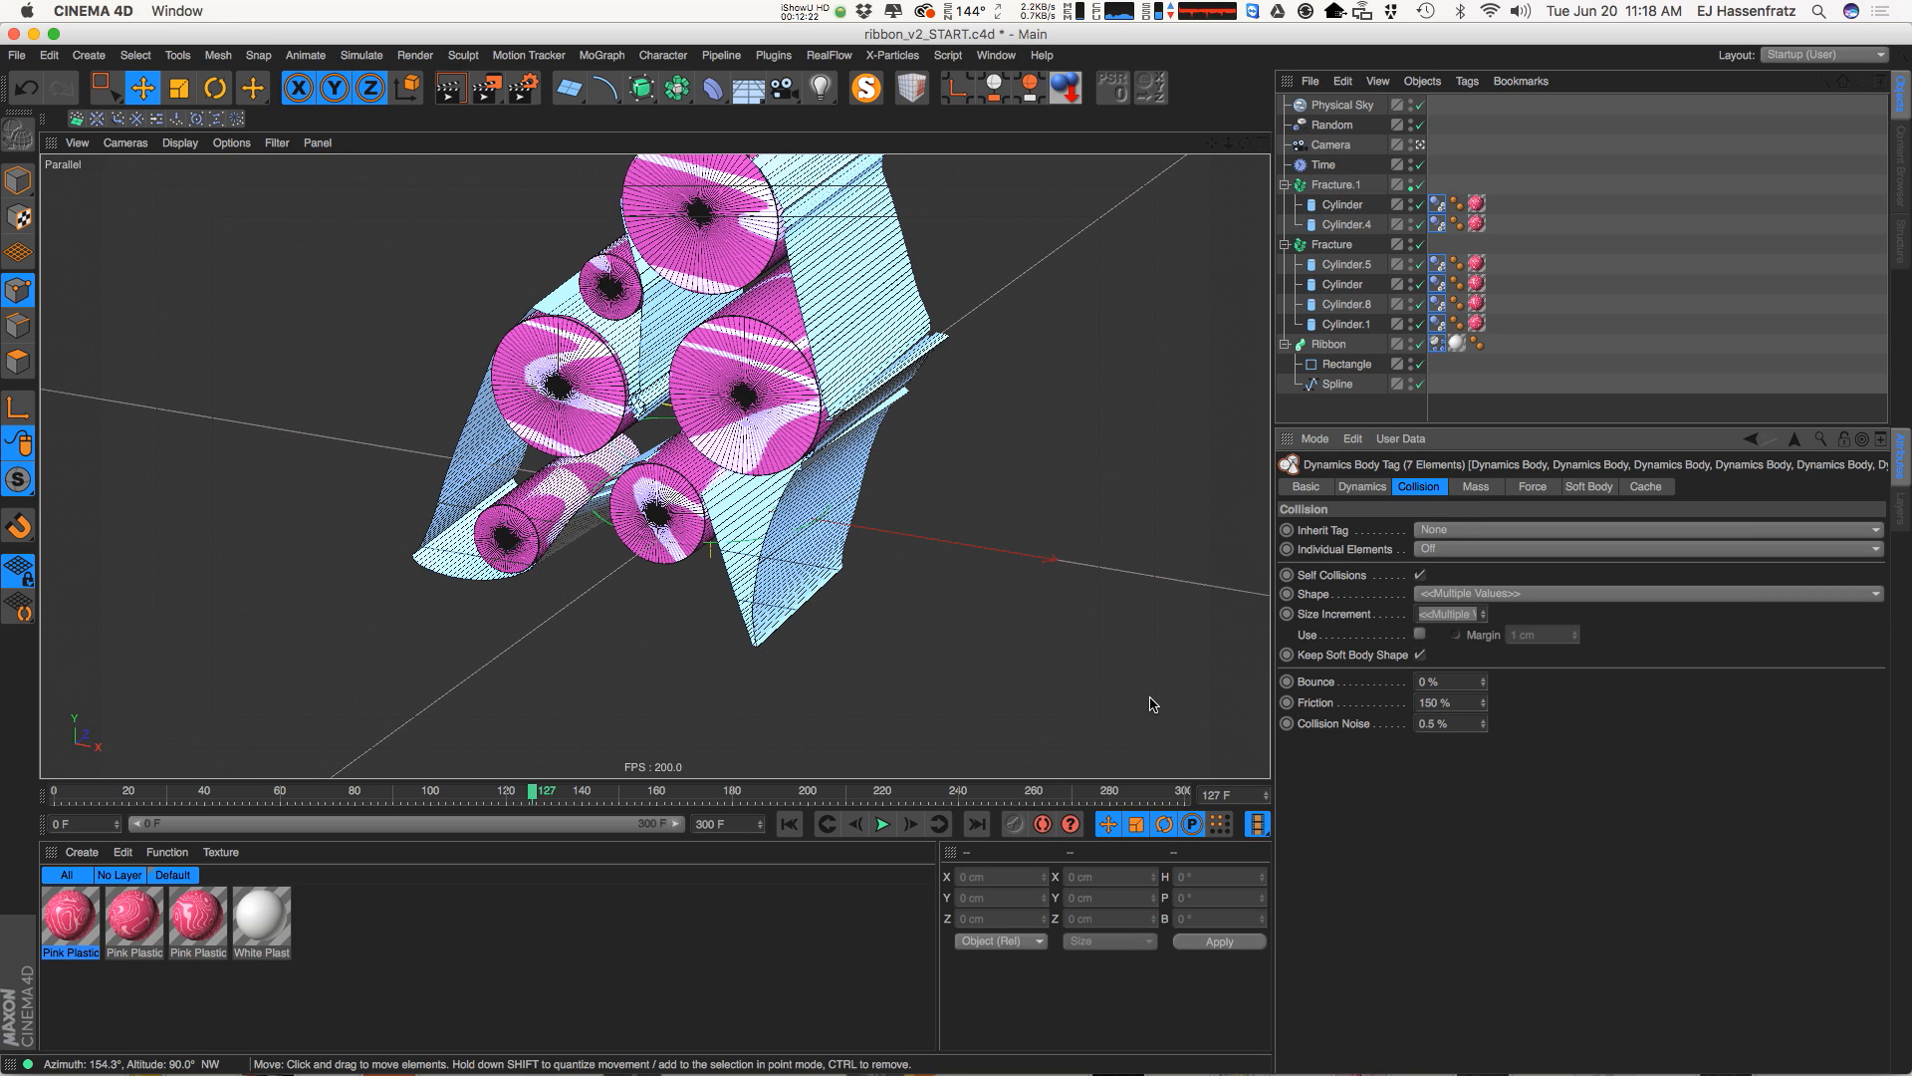
left_click(1624, 364)
middle_click_drag(789, 314, 704, 414, "alt")
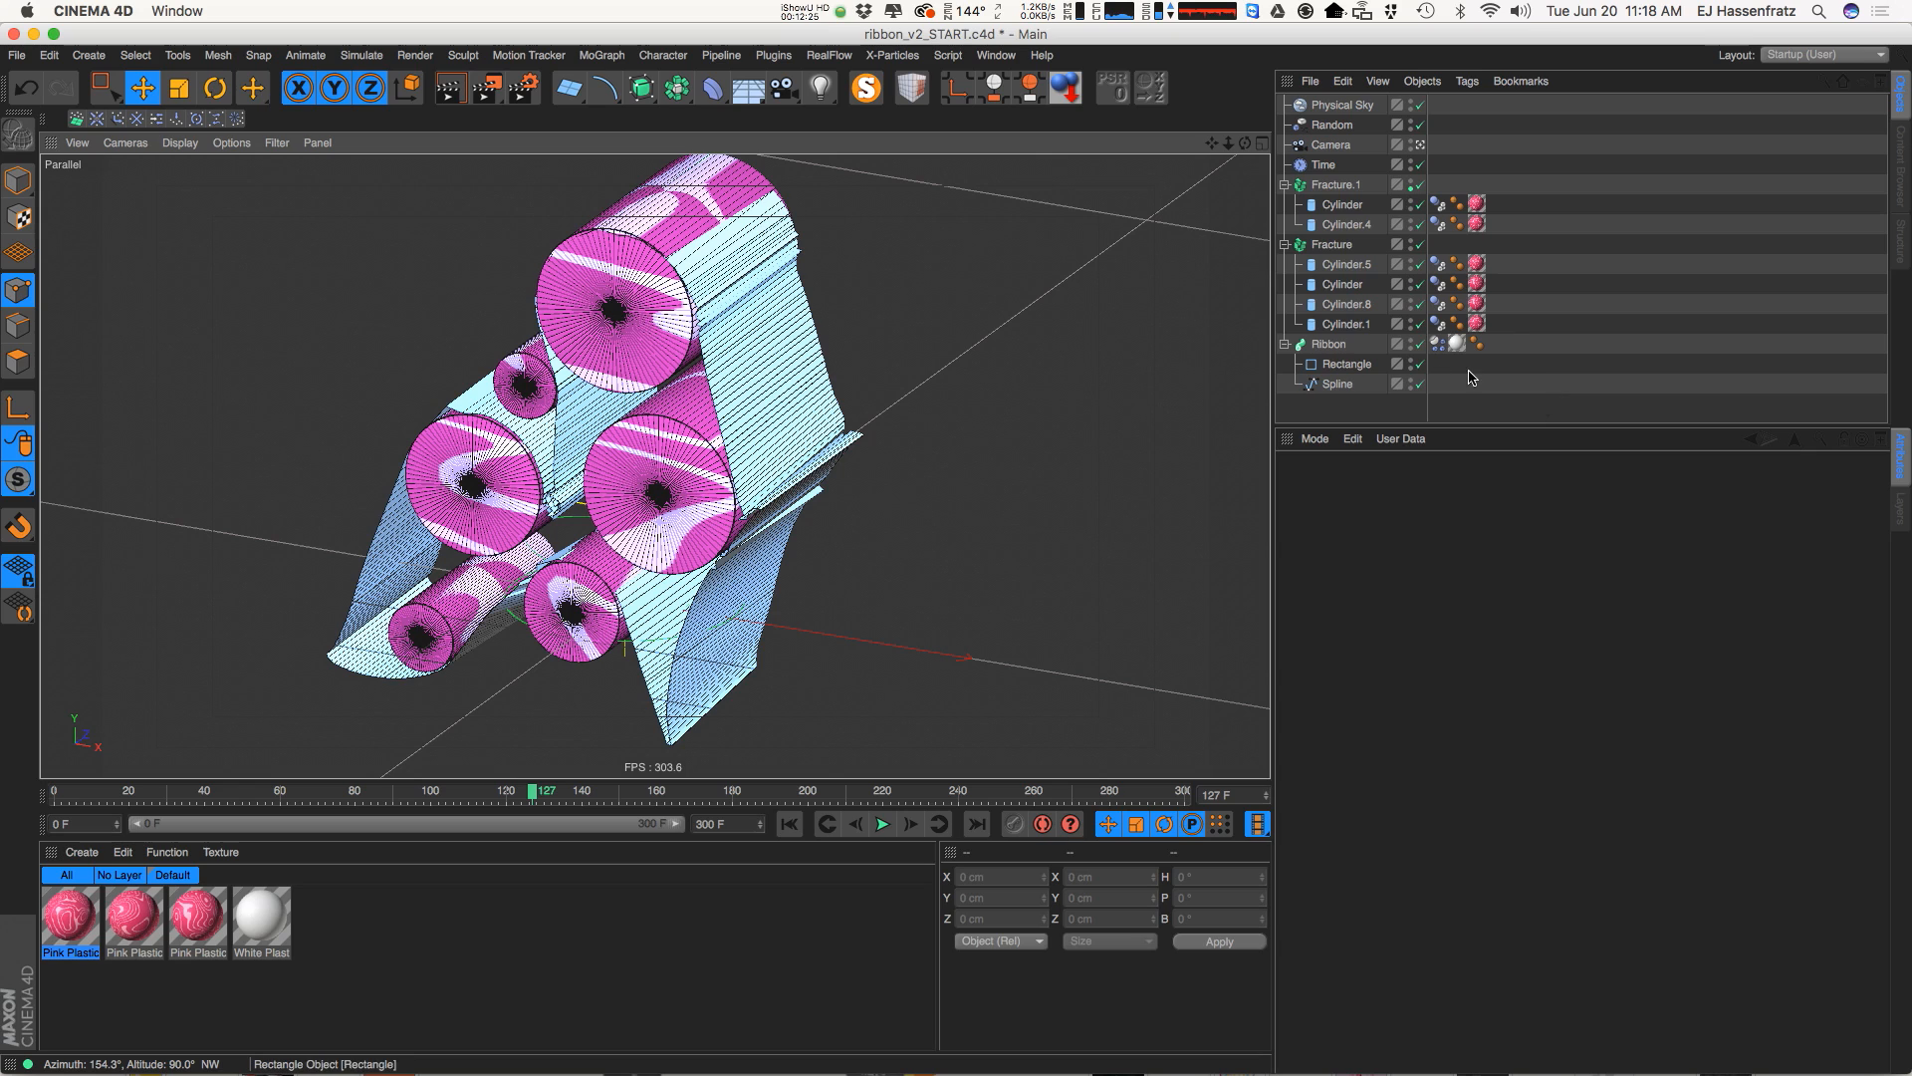
Set the project's expert dynamics to 30 Steps per Frame and 30 Maximum Solver Iterations per Step
key("super+d")
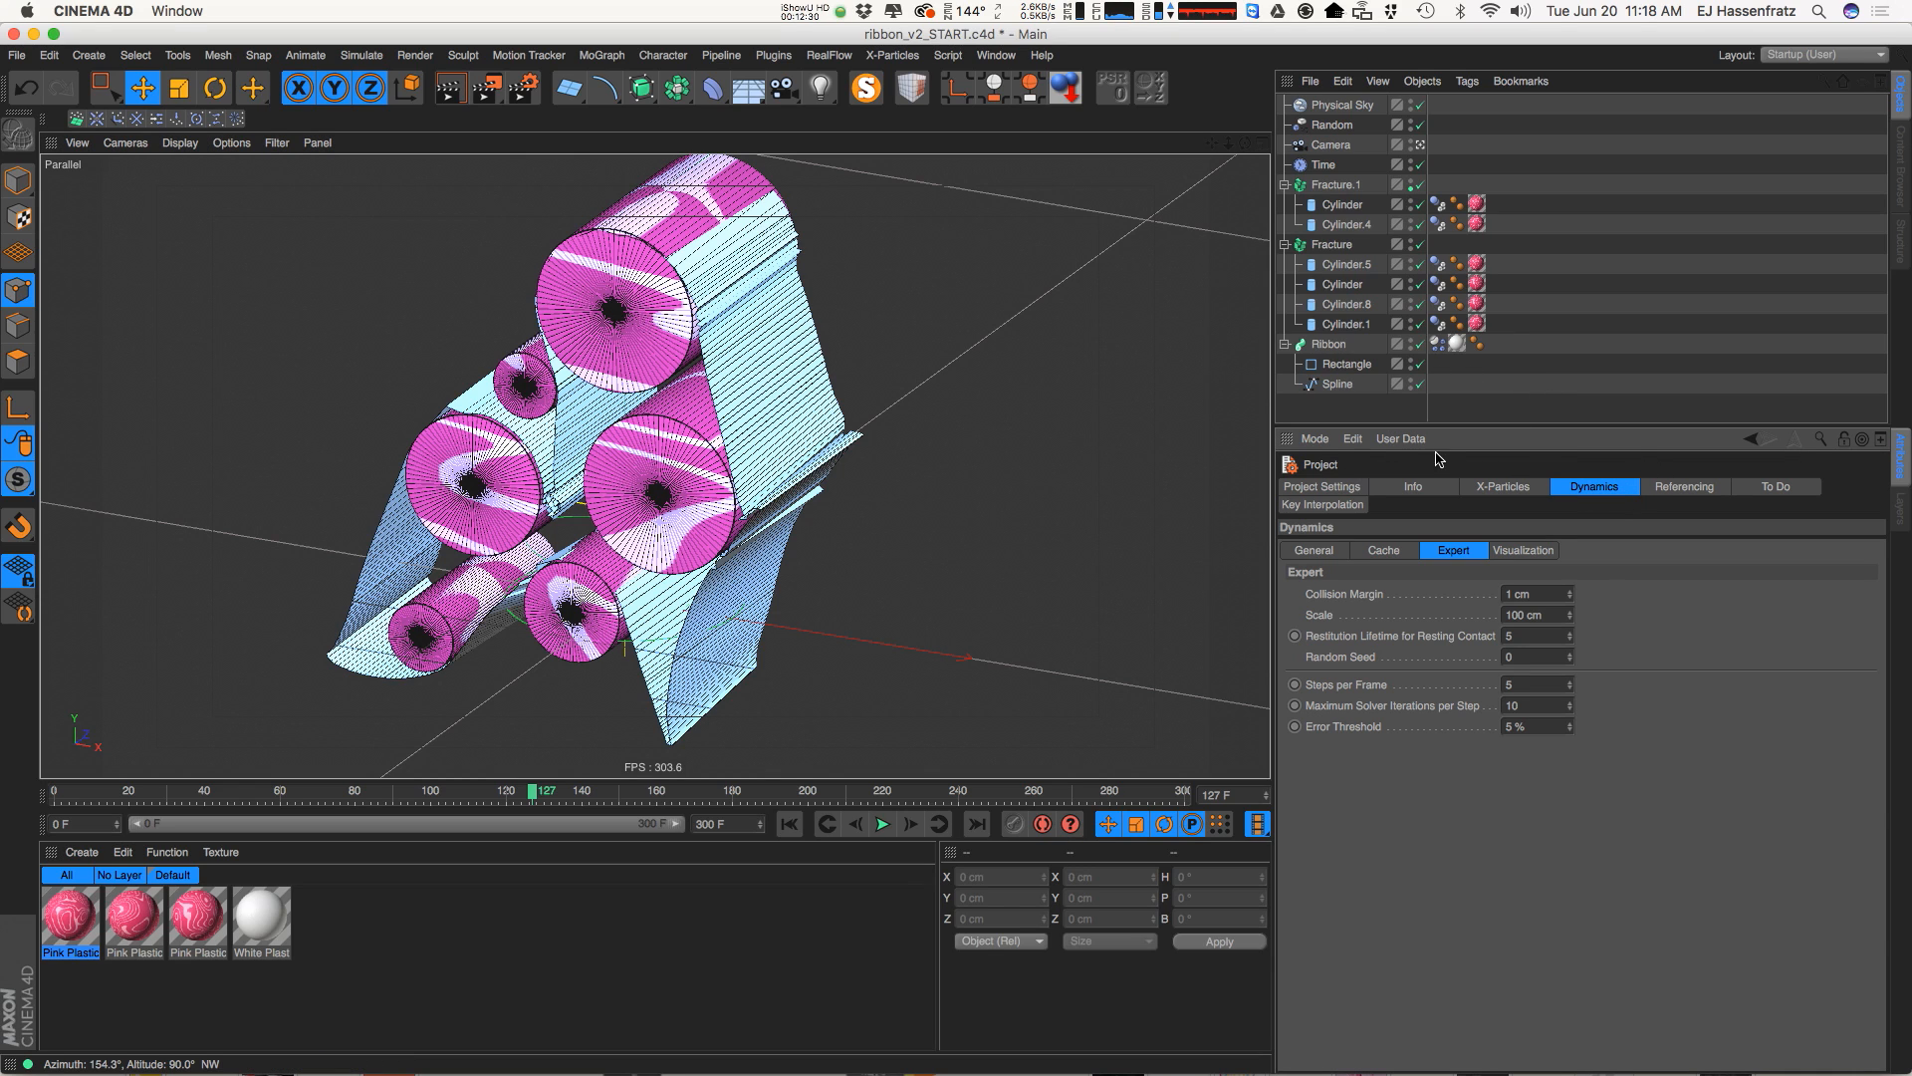
left_click(1314, 438)
mouse_move(1353, 438)
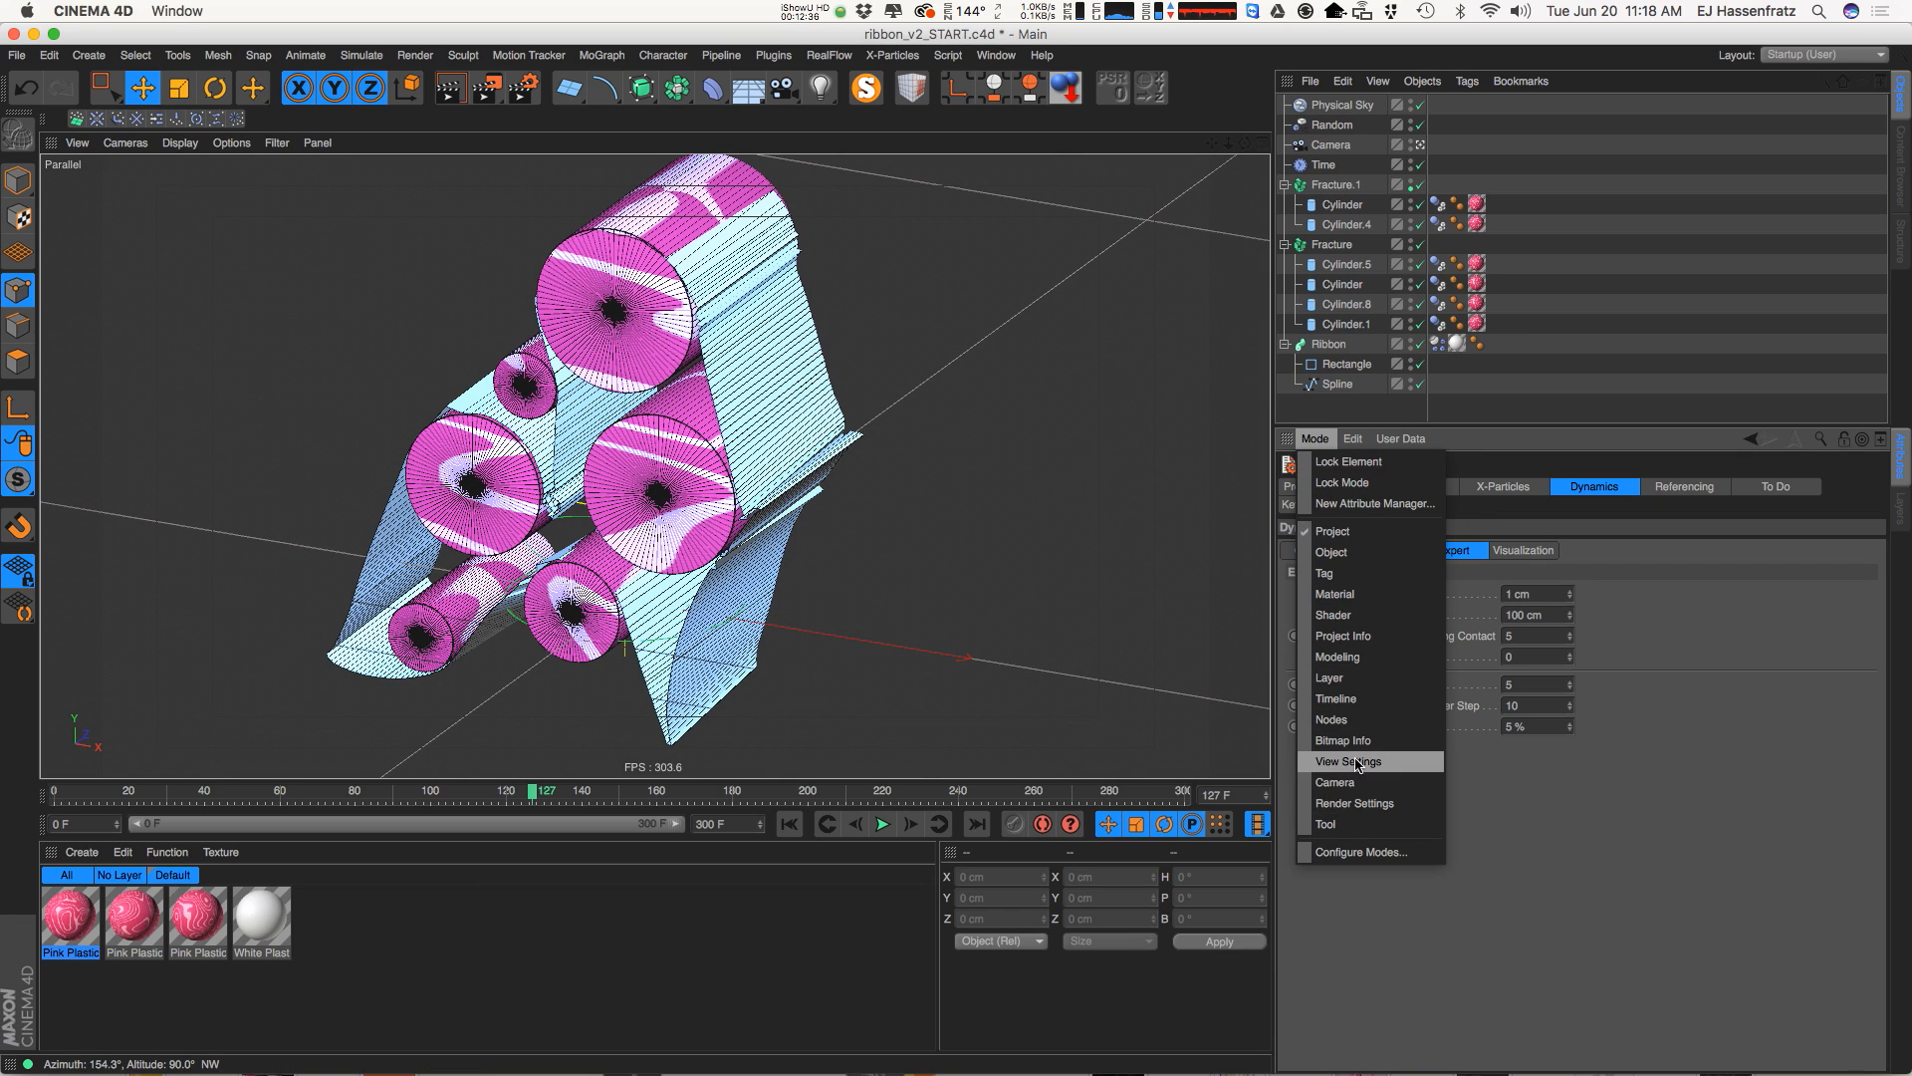
left_click(1329, 531)
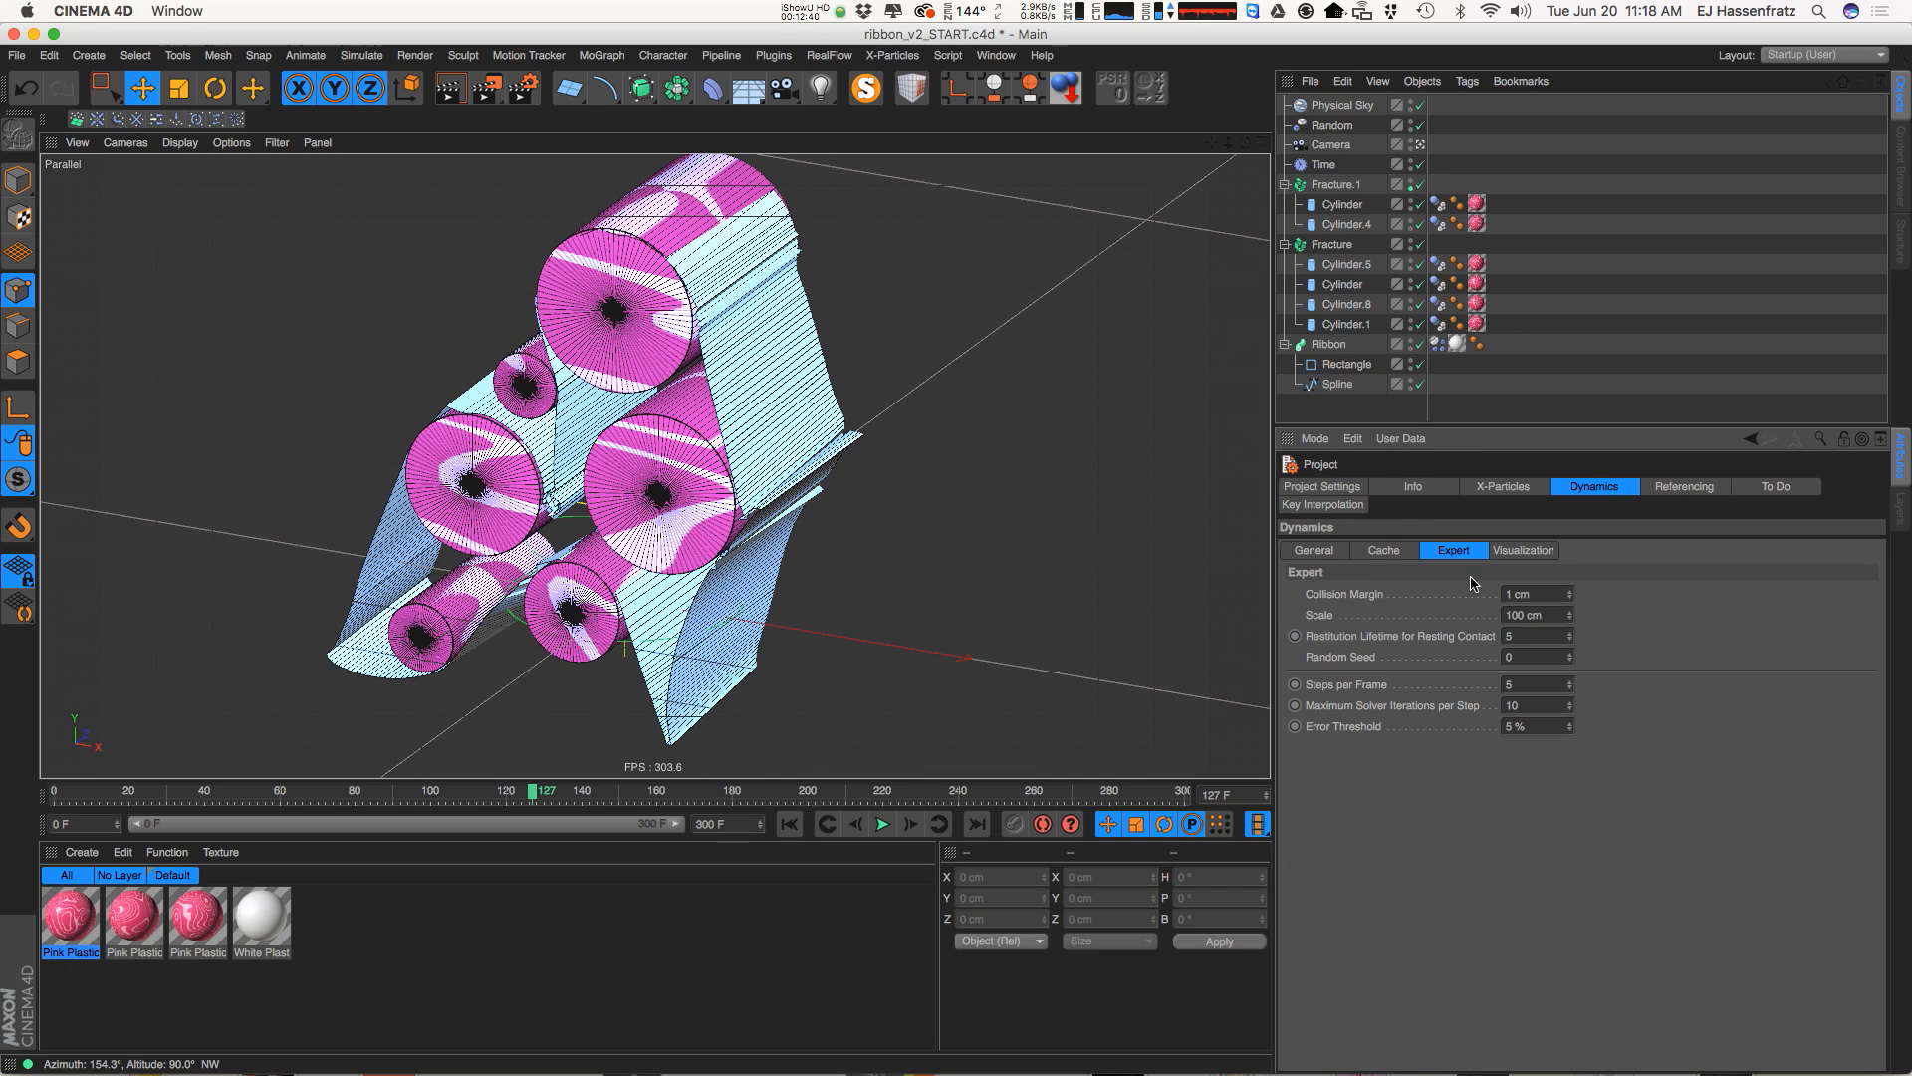
left_click(1480, 687)
left_click(1387, 708)
double_click(1539, 684)
type("3")
Play the simulation from the first frame to about frame 69, examine the ribbon on the cylinders, and return to the start
left_click(790, 825)
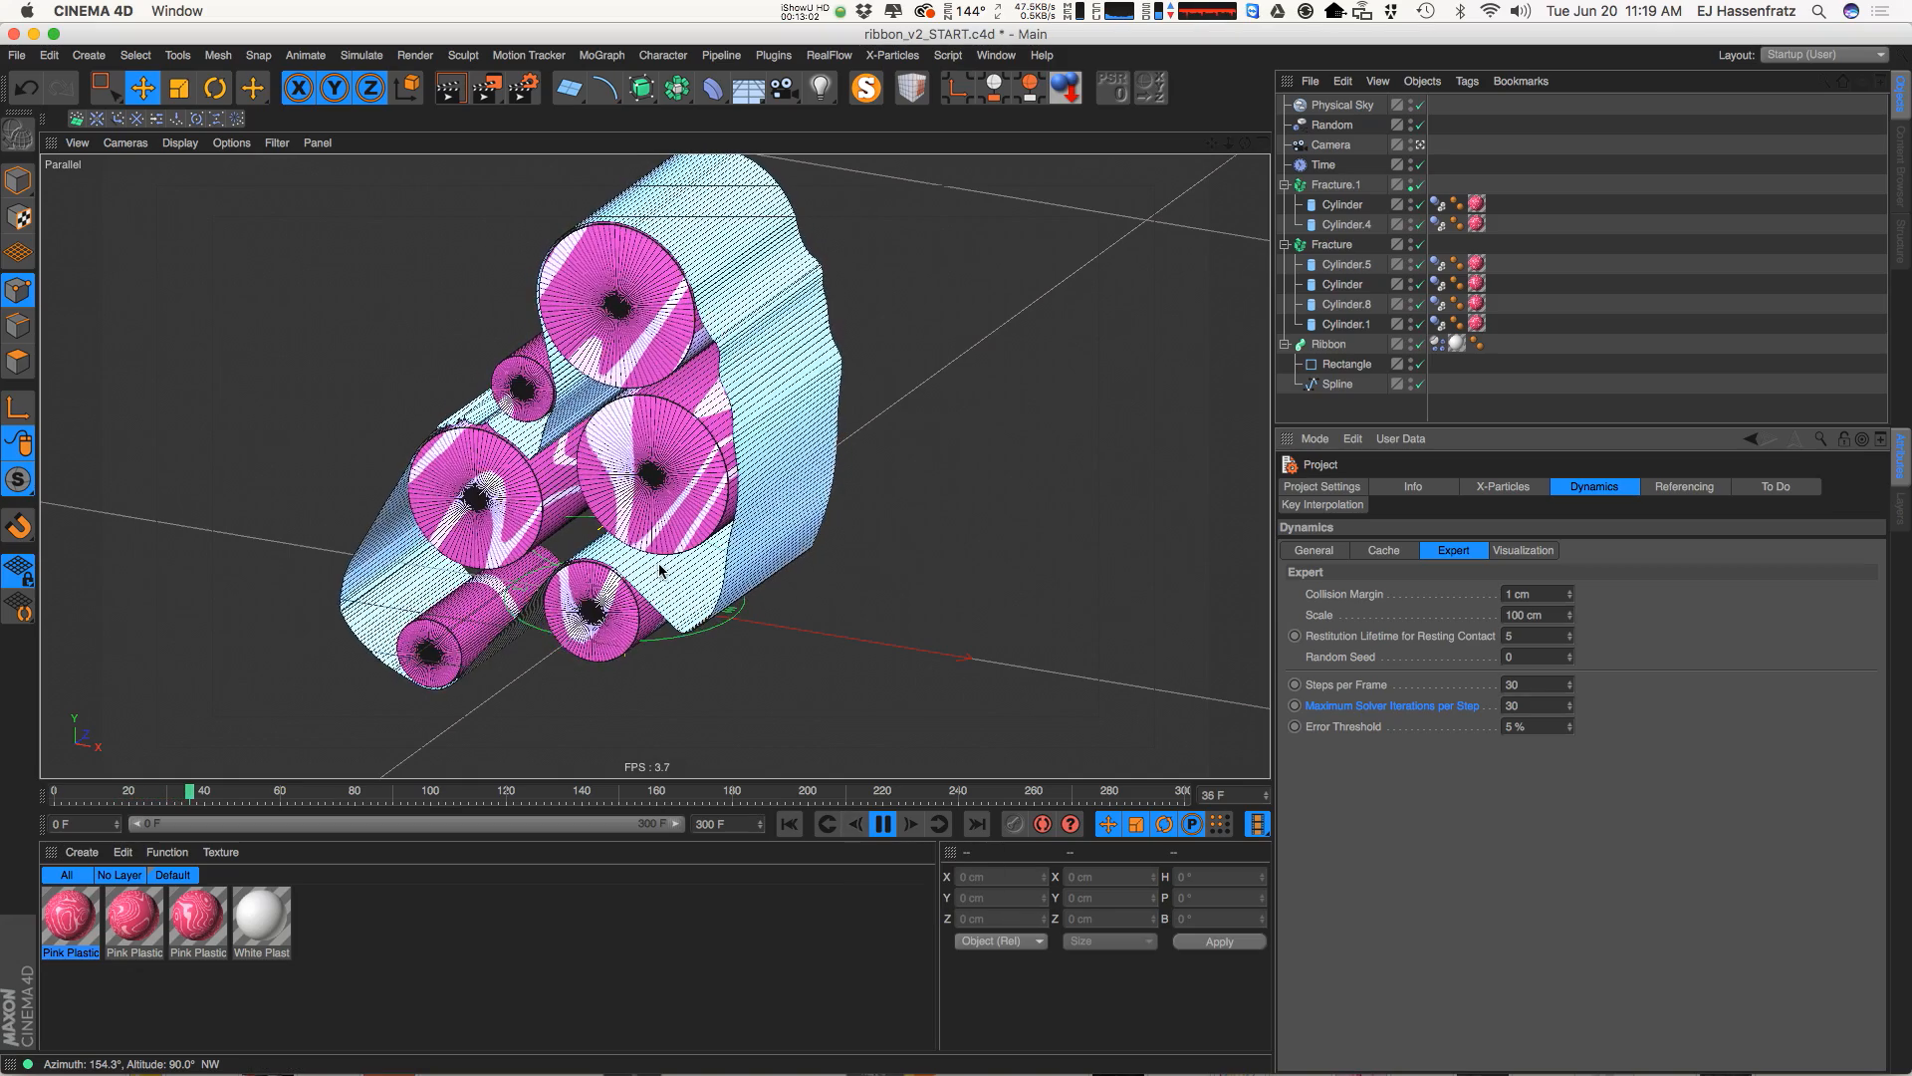
left_click_drag(691, 545, 693, 504, "alt")
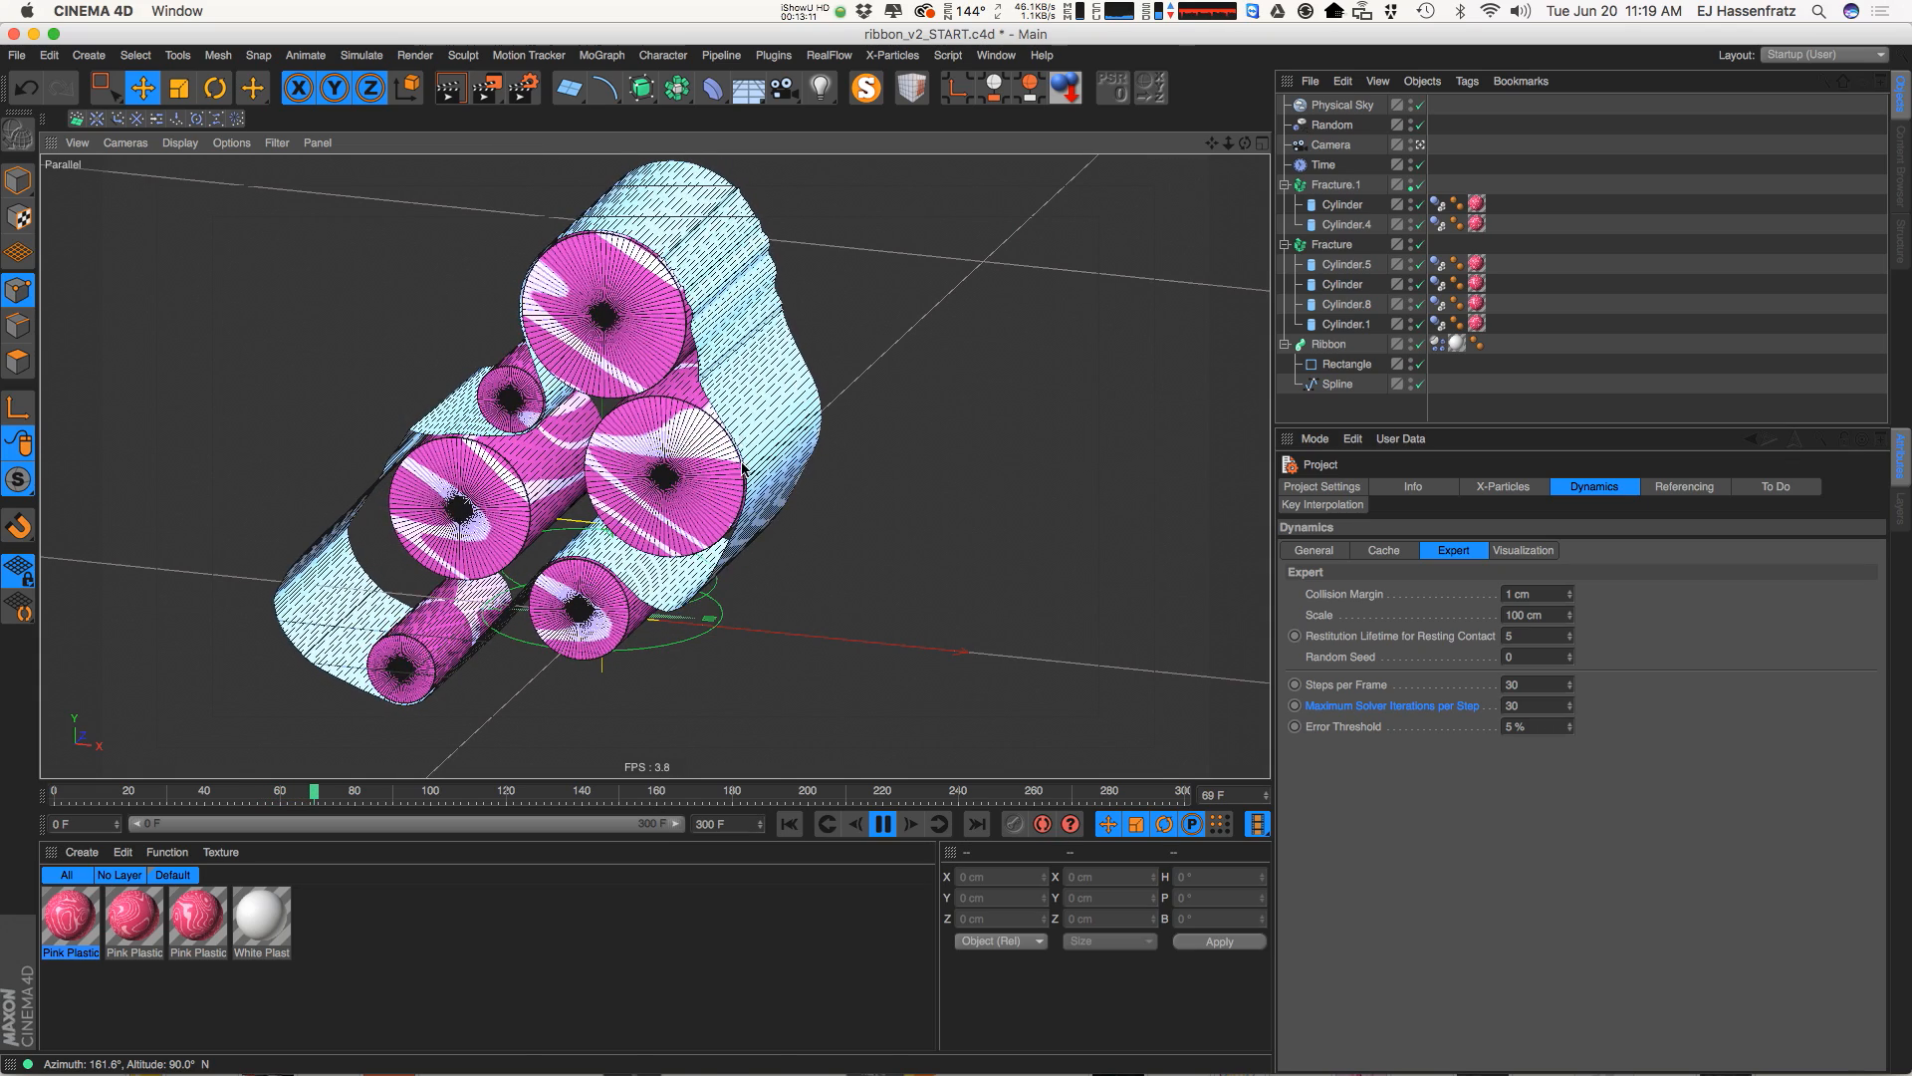
key("F8")
left_click(788, 824)
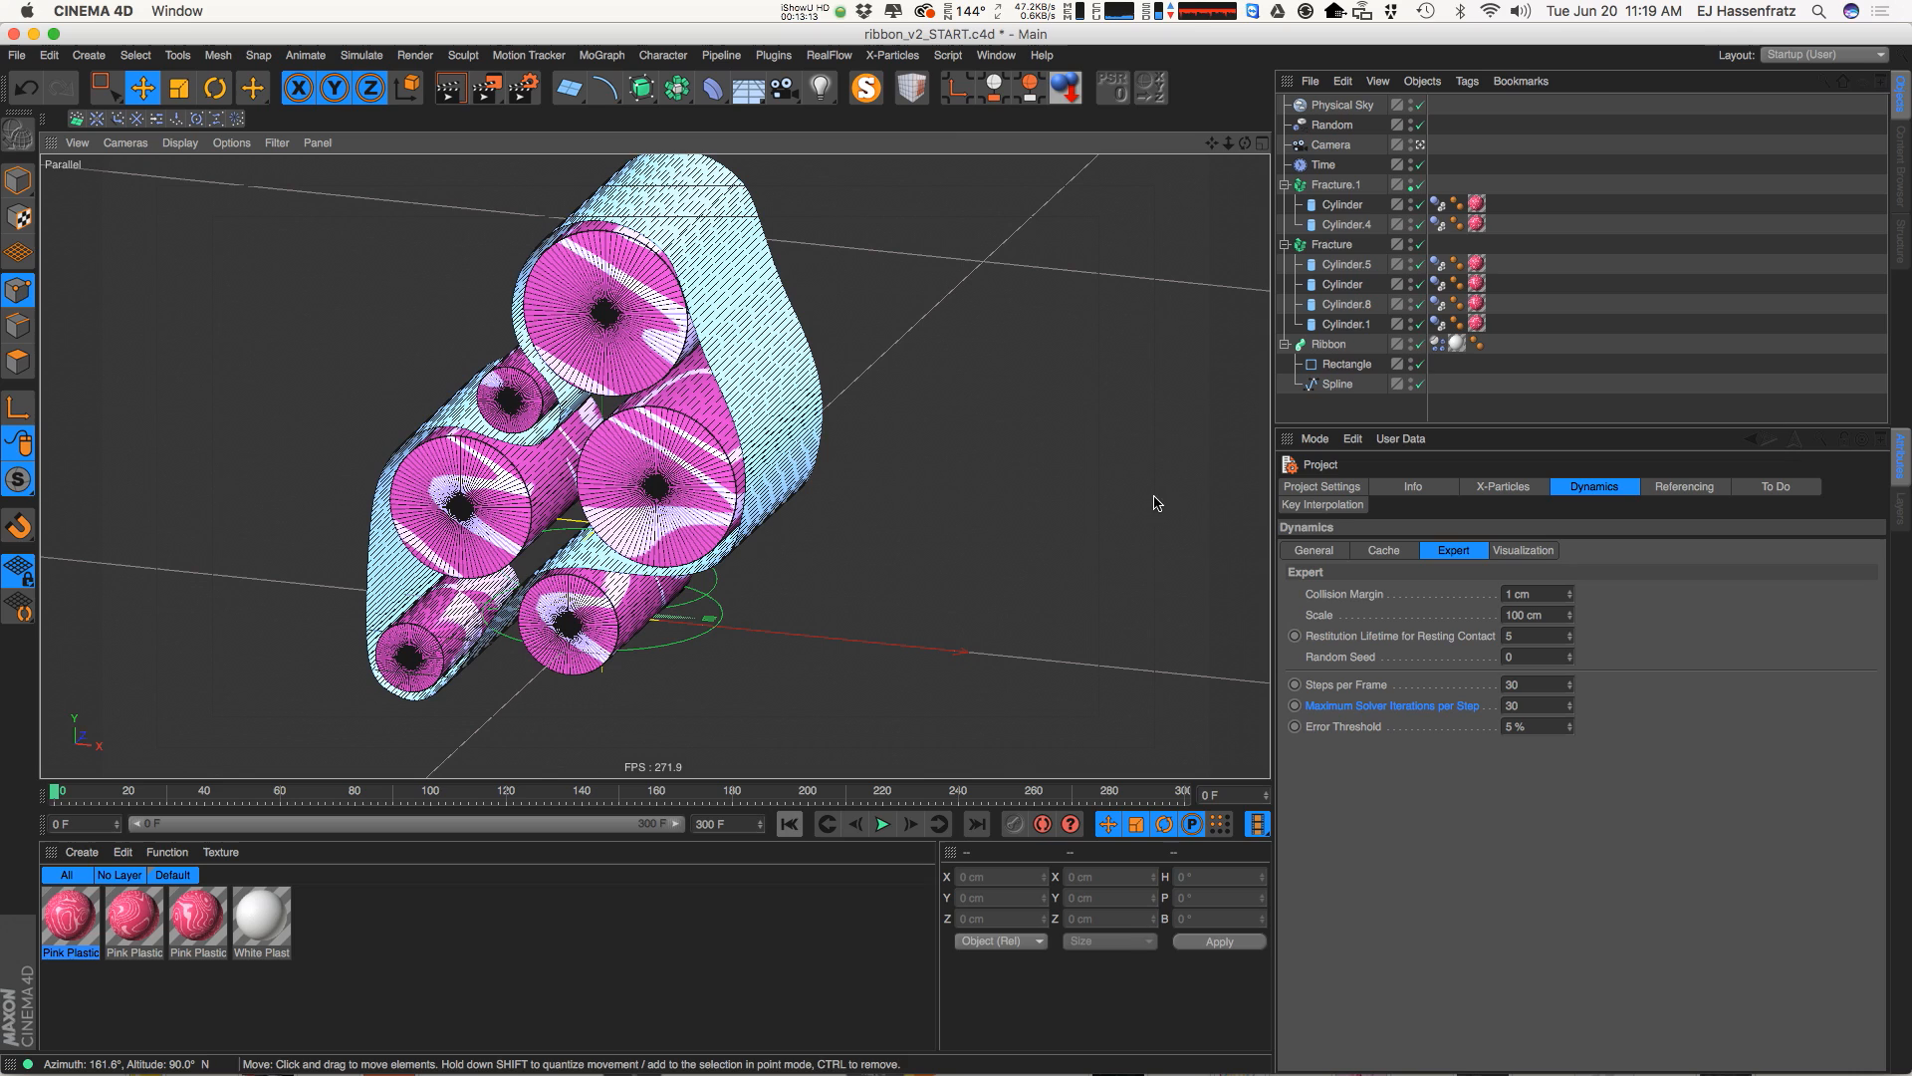
Set the Ribbon's soft body Rest Length to 200% and test it by playing the first two frames
left_click(1436, 343)
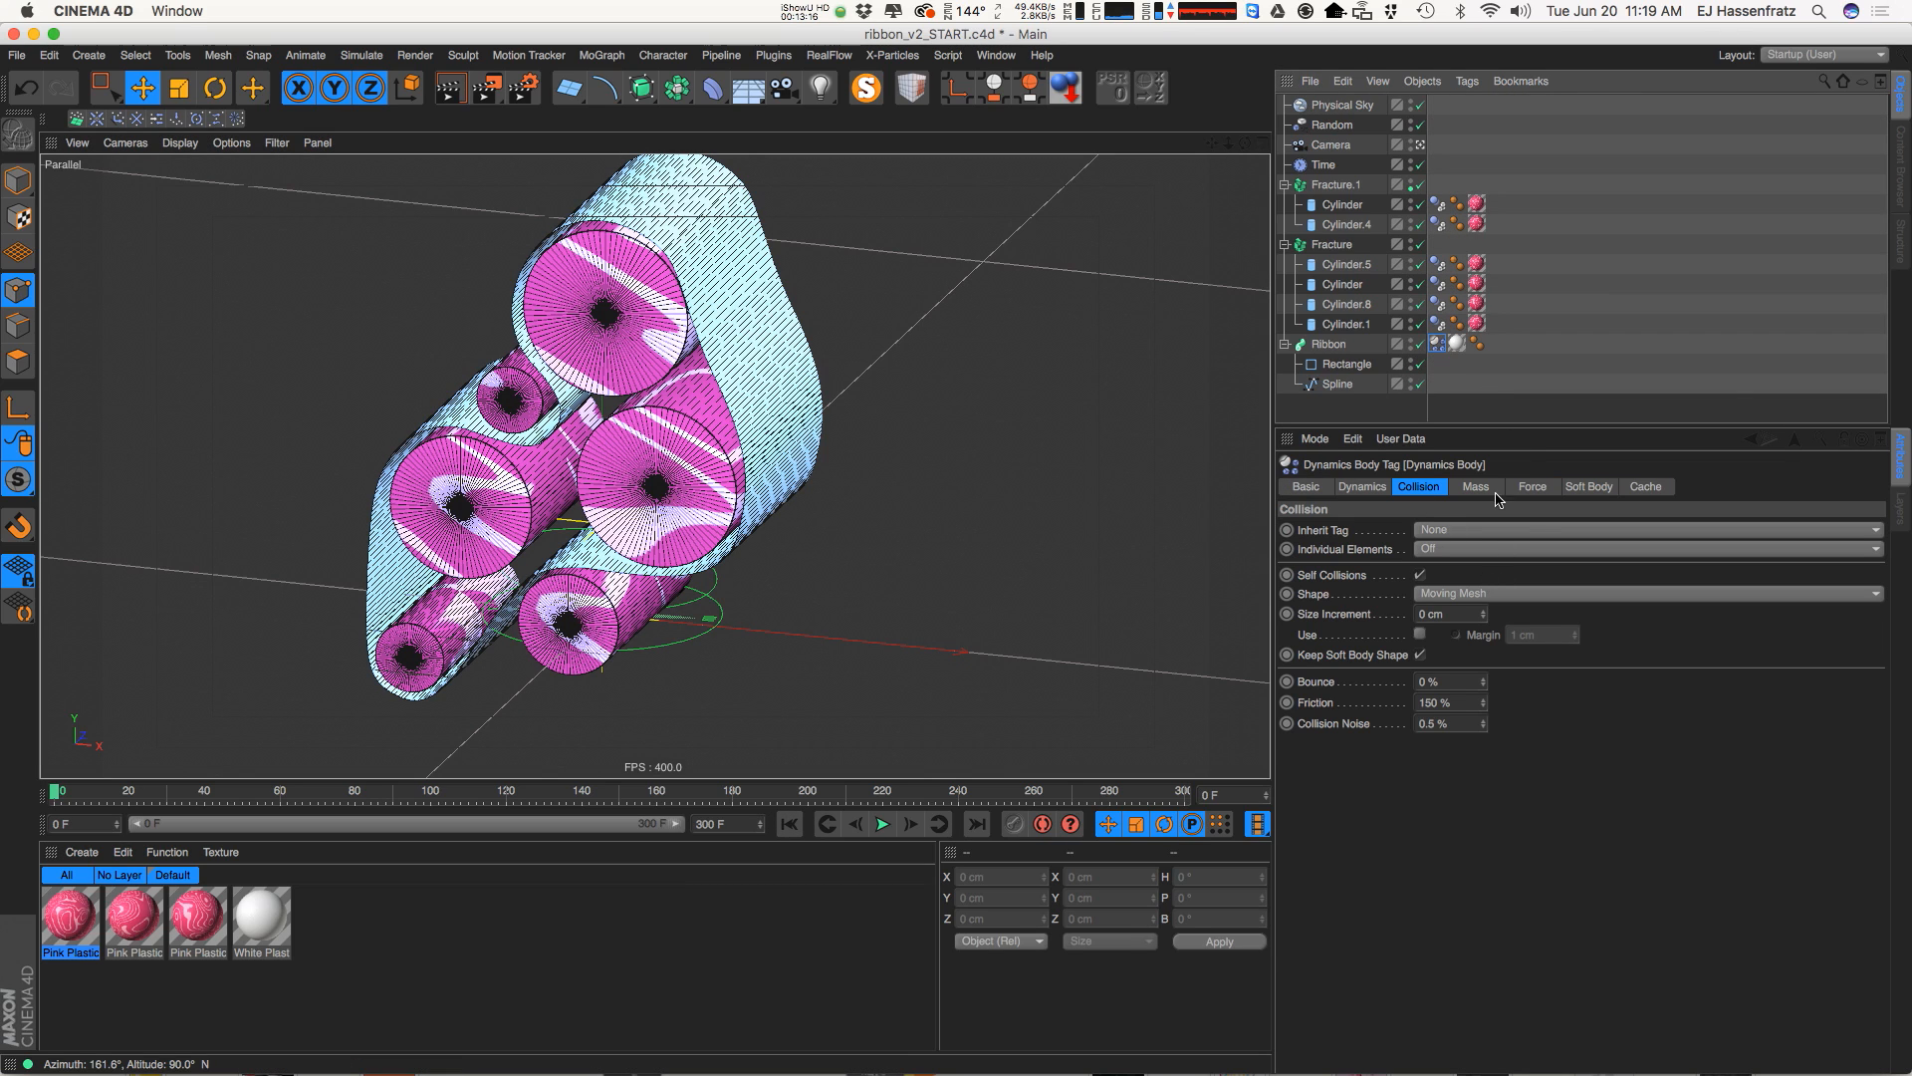
left_click(1590, 488)
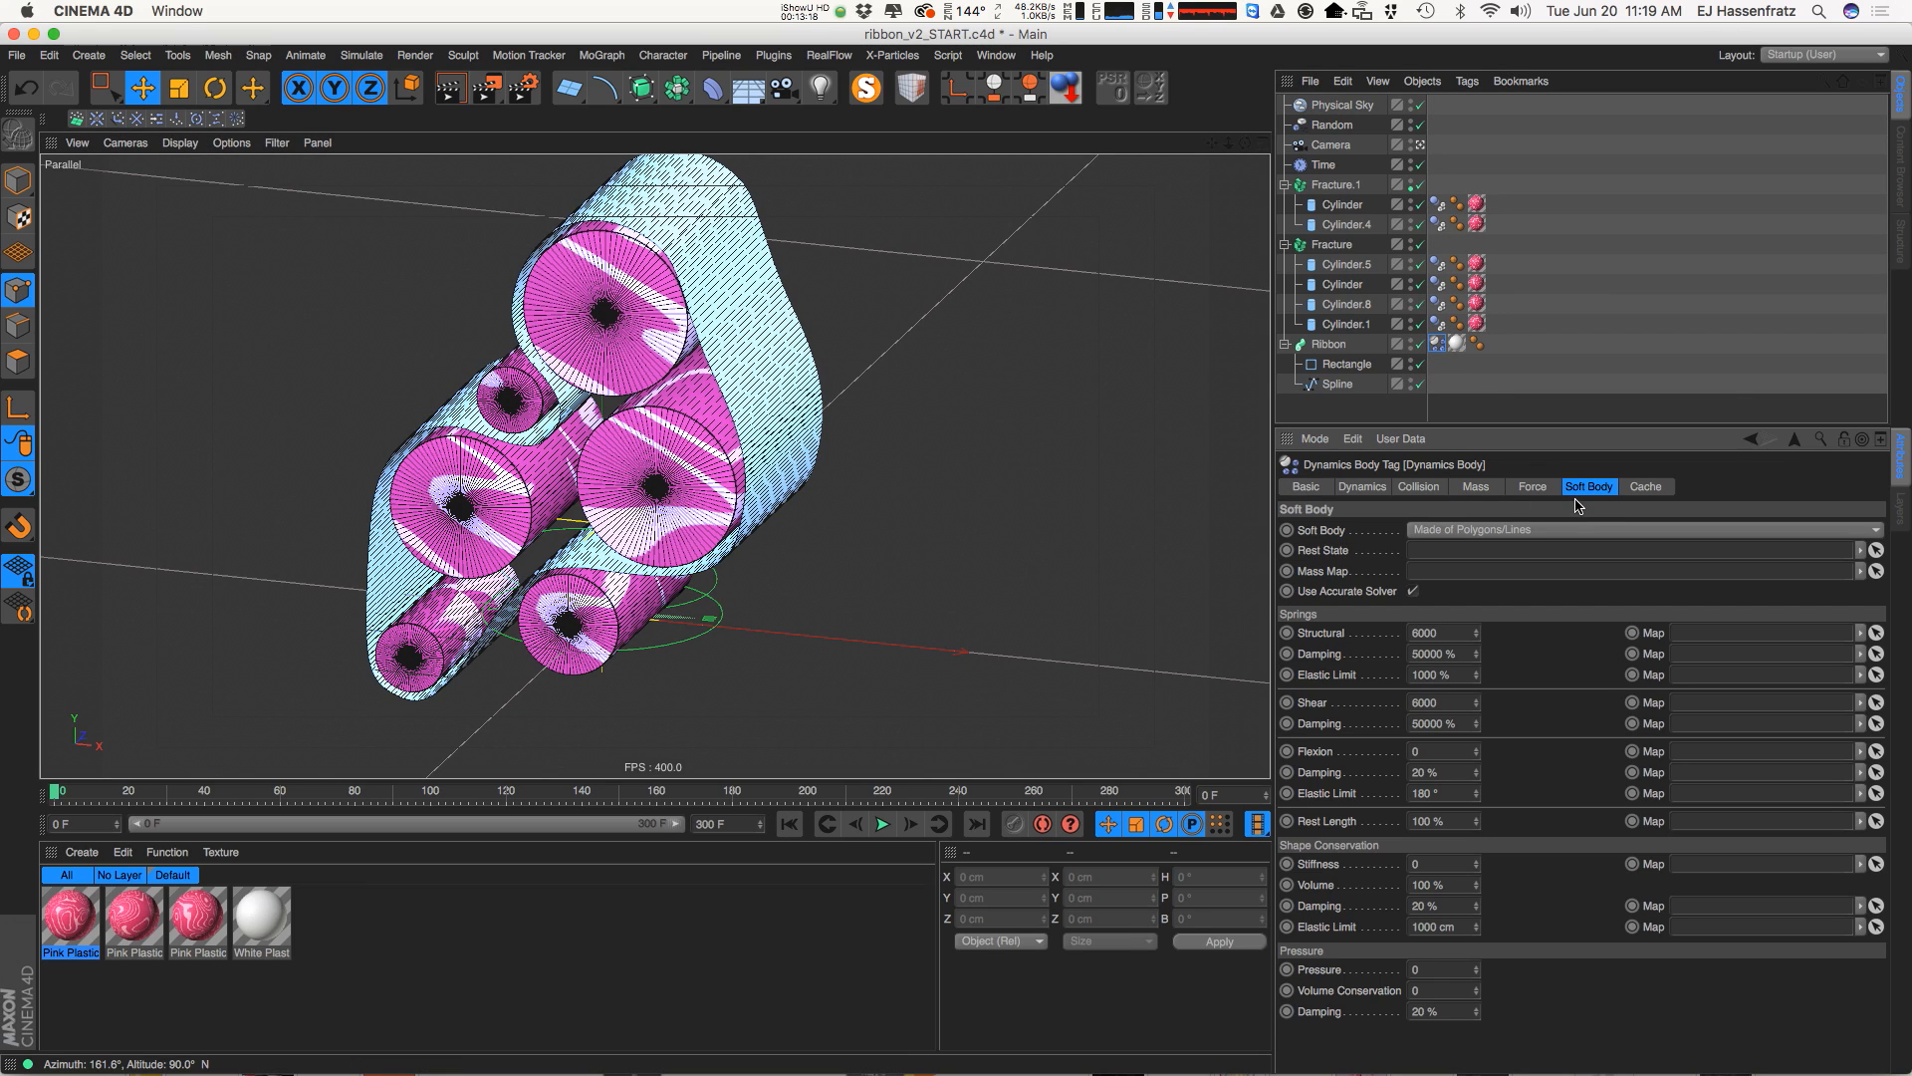
left_click(1452, 820)
key("Return")
left_click(883, 824)
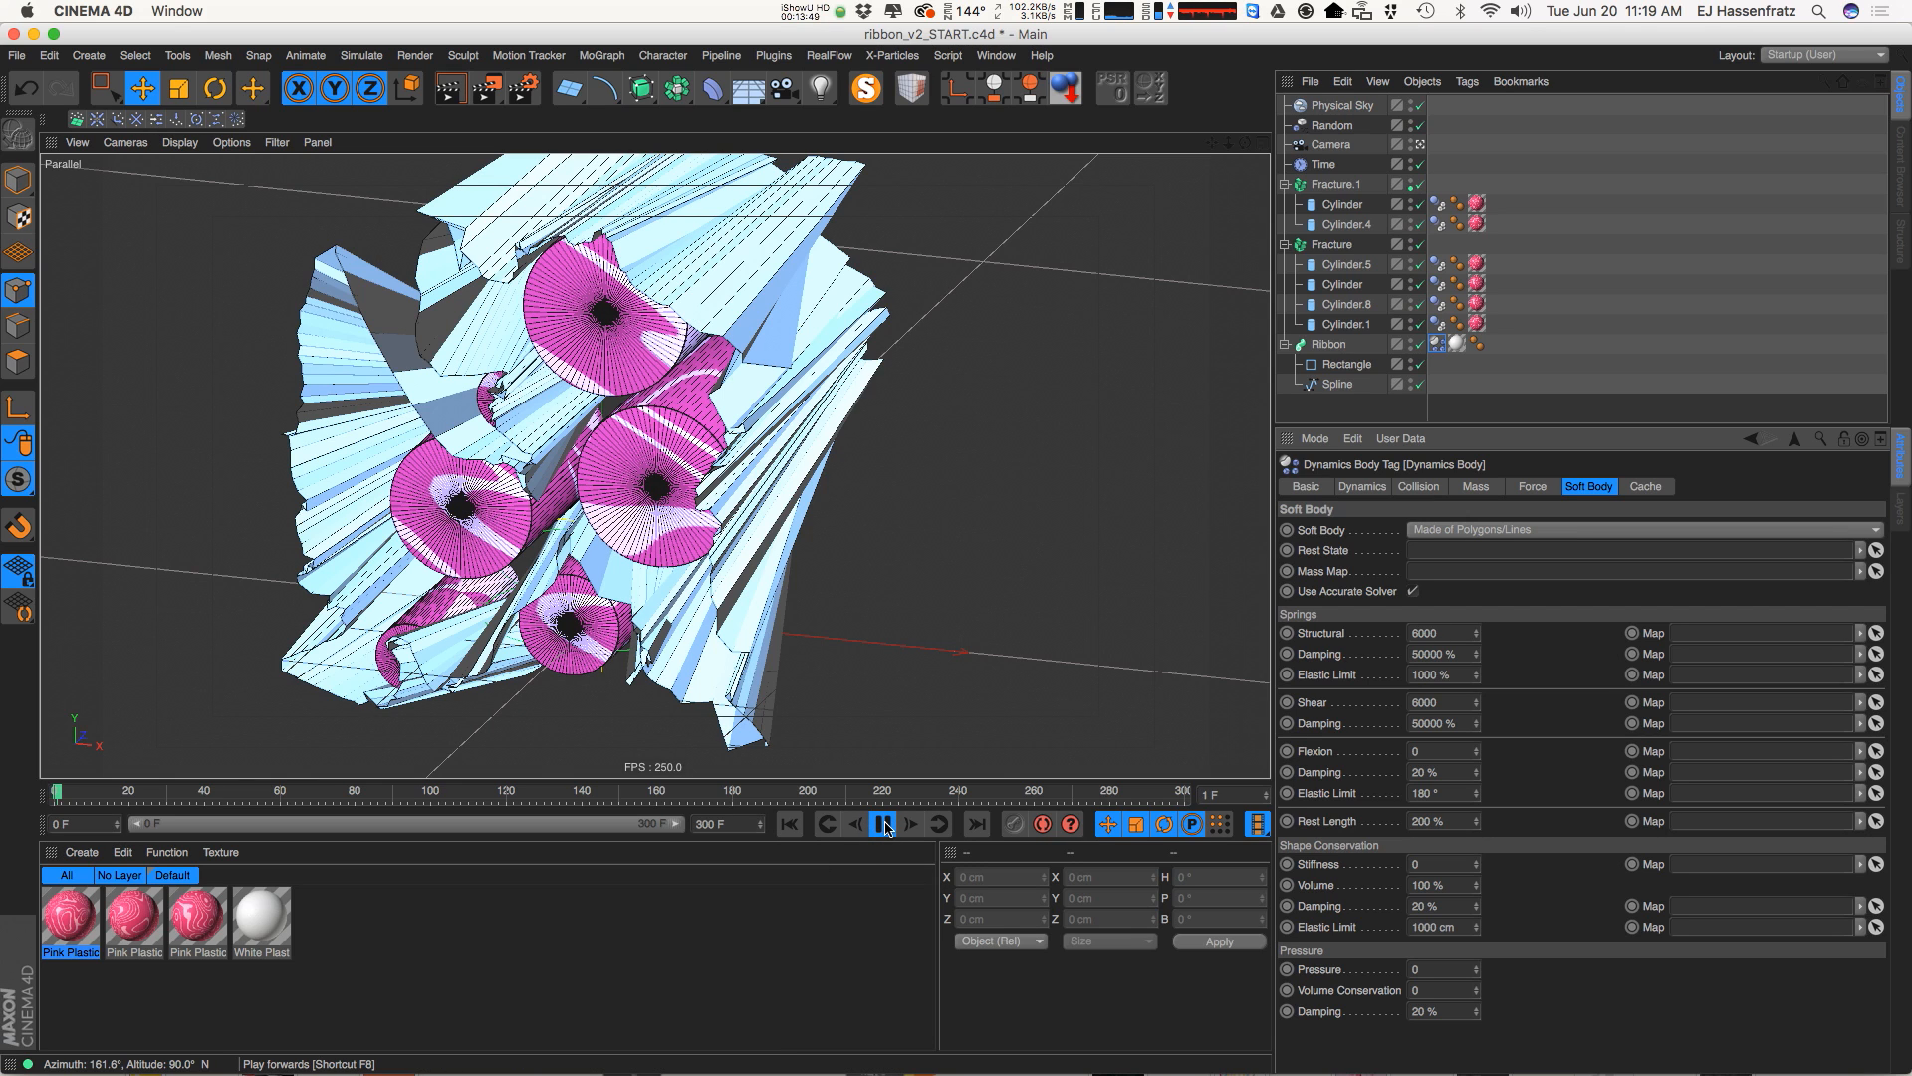
left_click(883, 827)
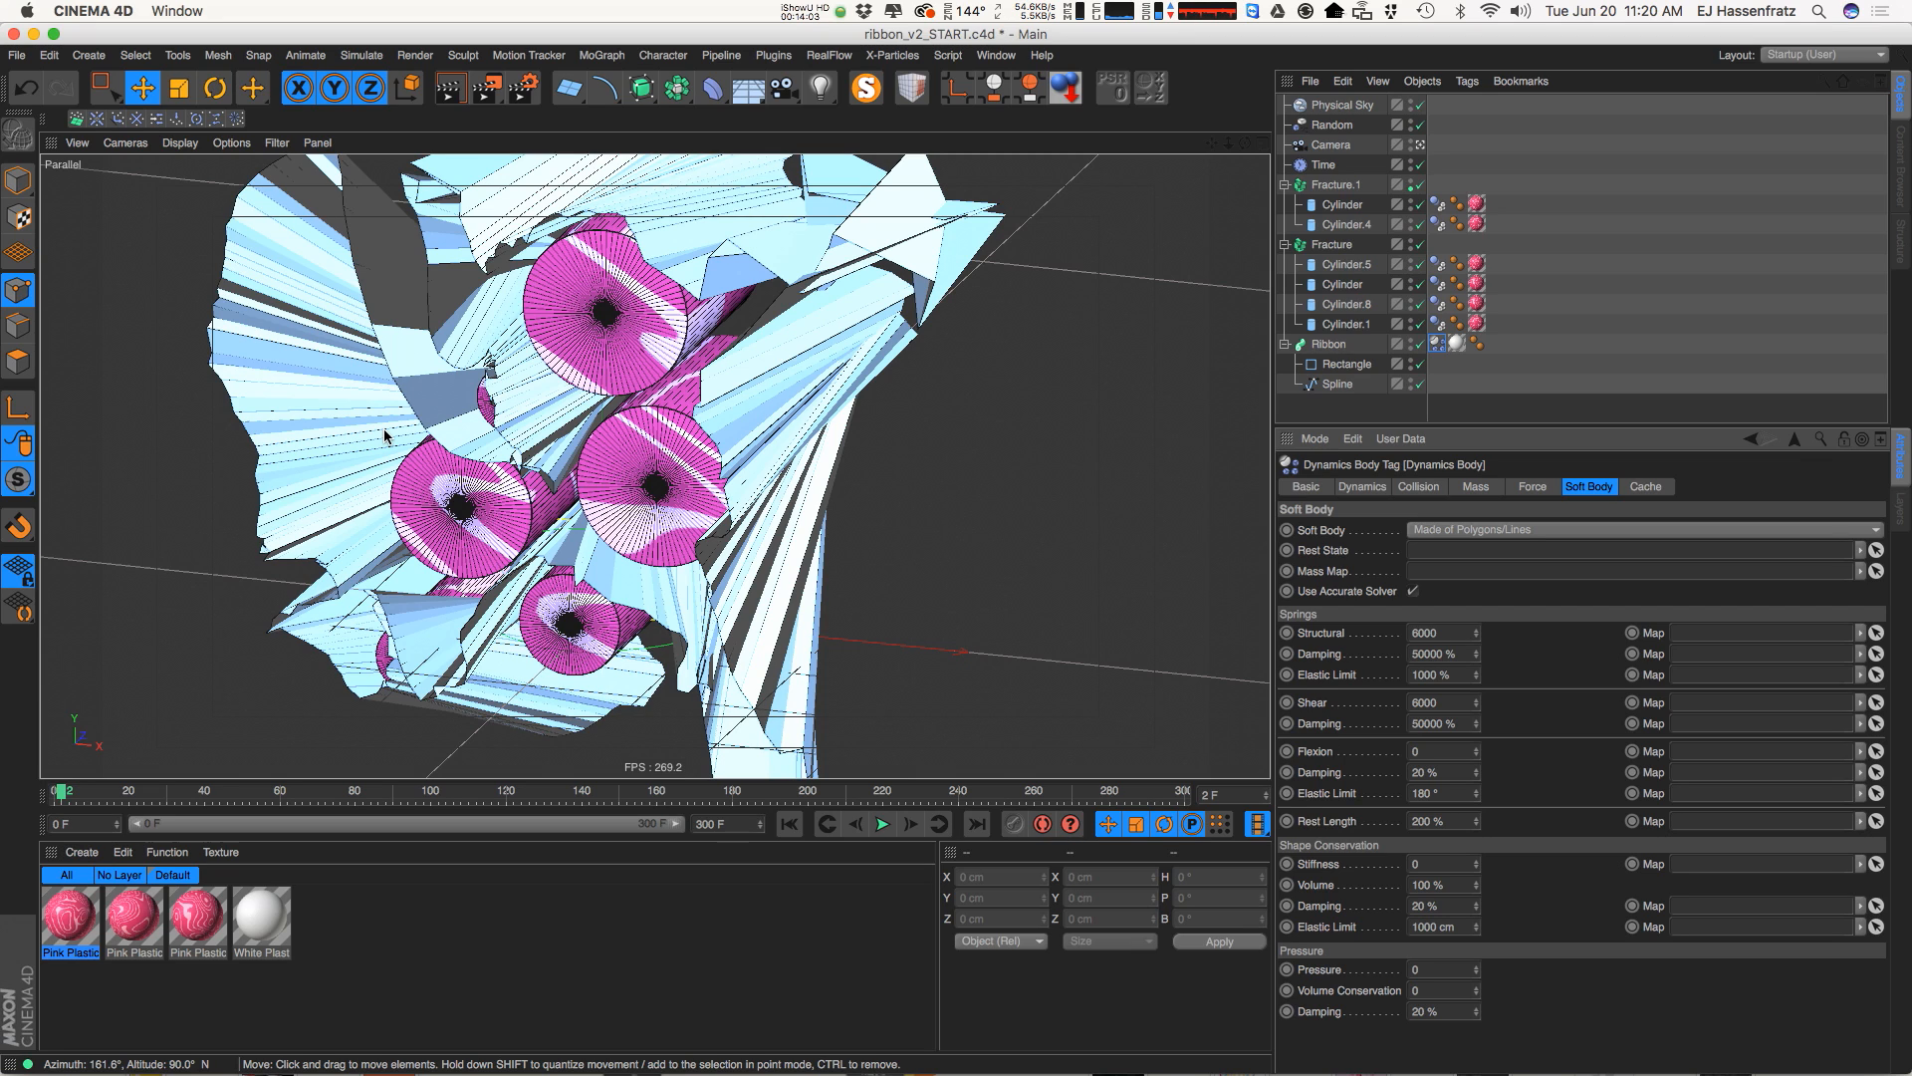
Return to the first frame and set the Ribbon's soft body Rest Length to 25%
left_click(1432, 821)
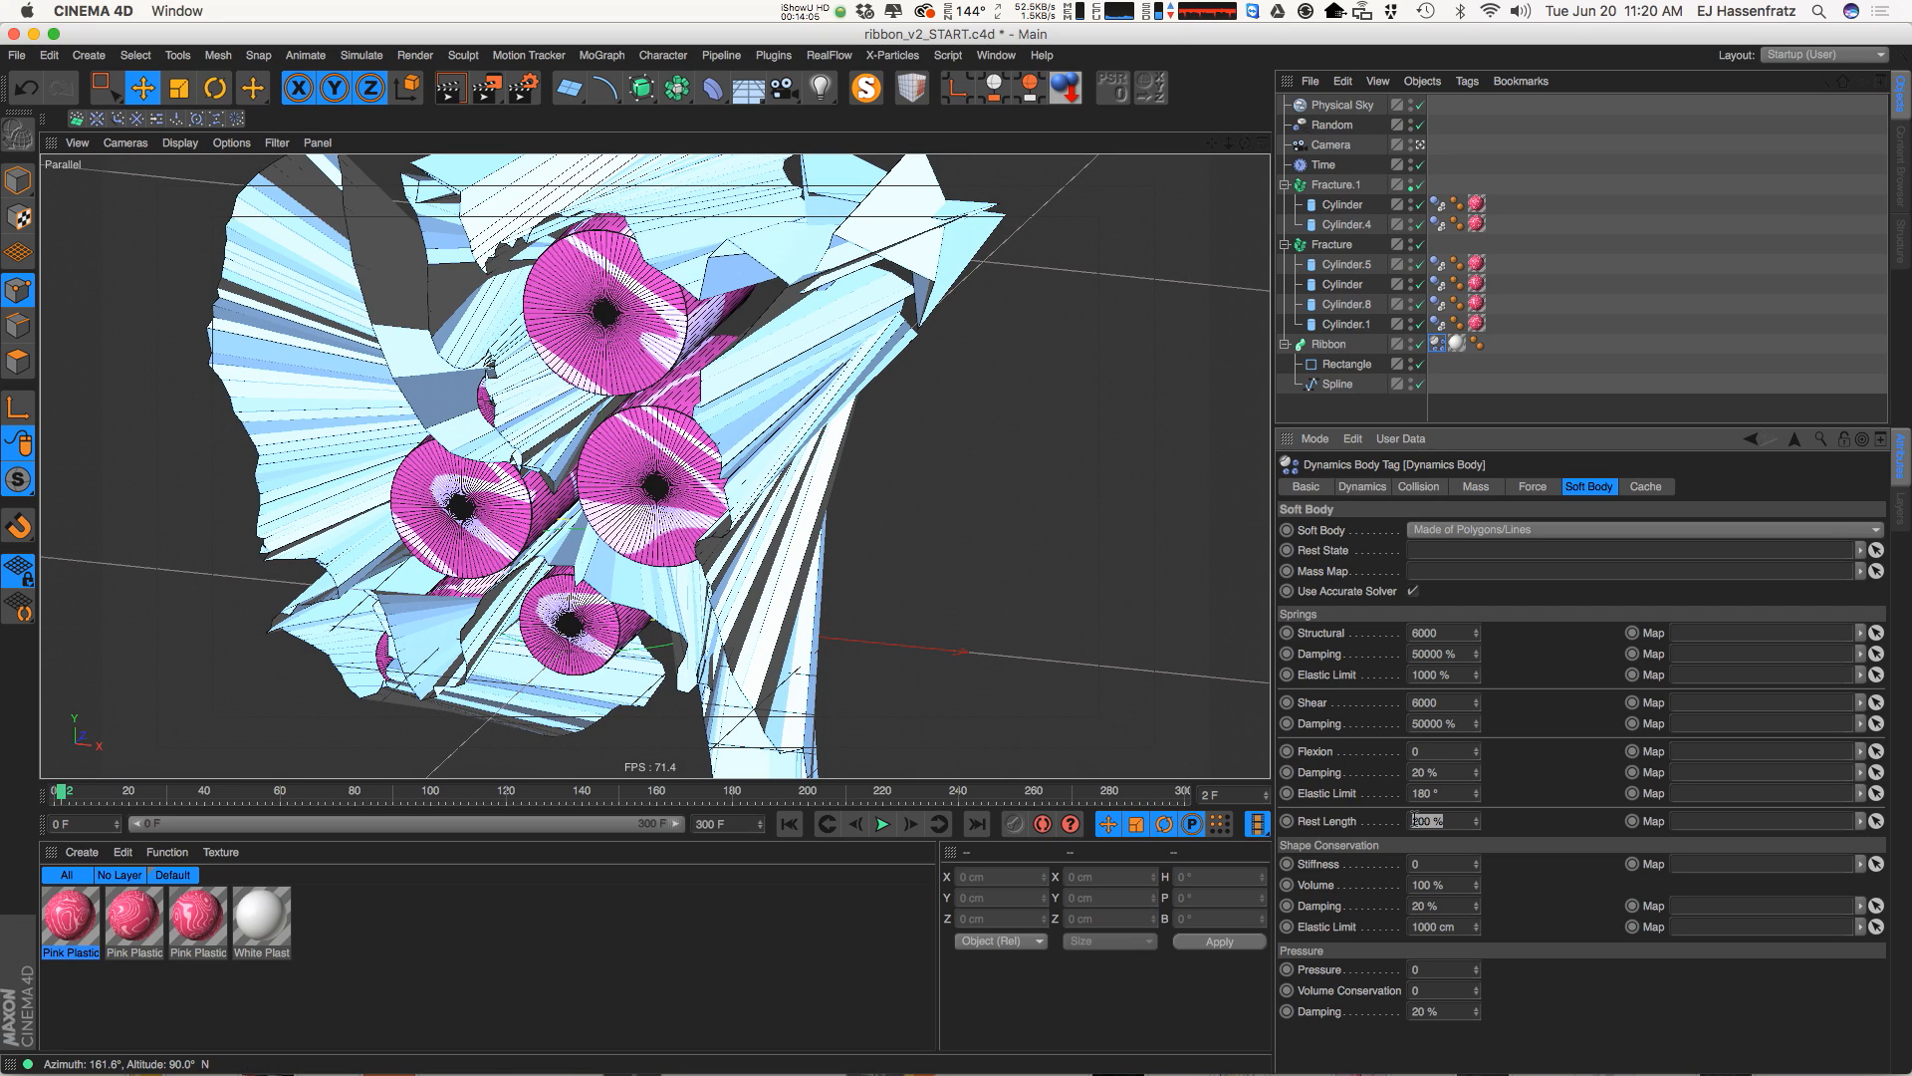
left_click(790, 824)
left_click(1439, 820)
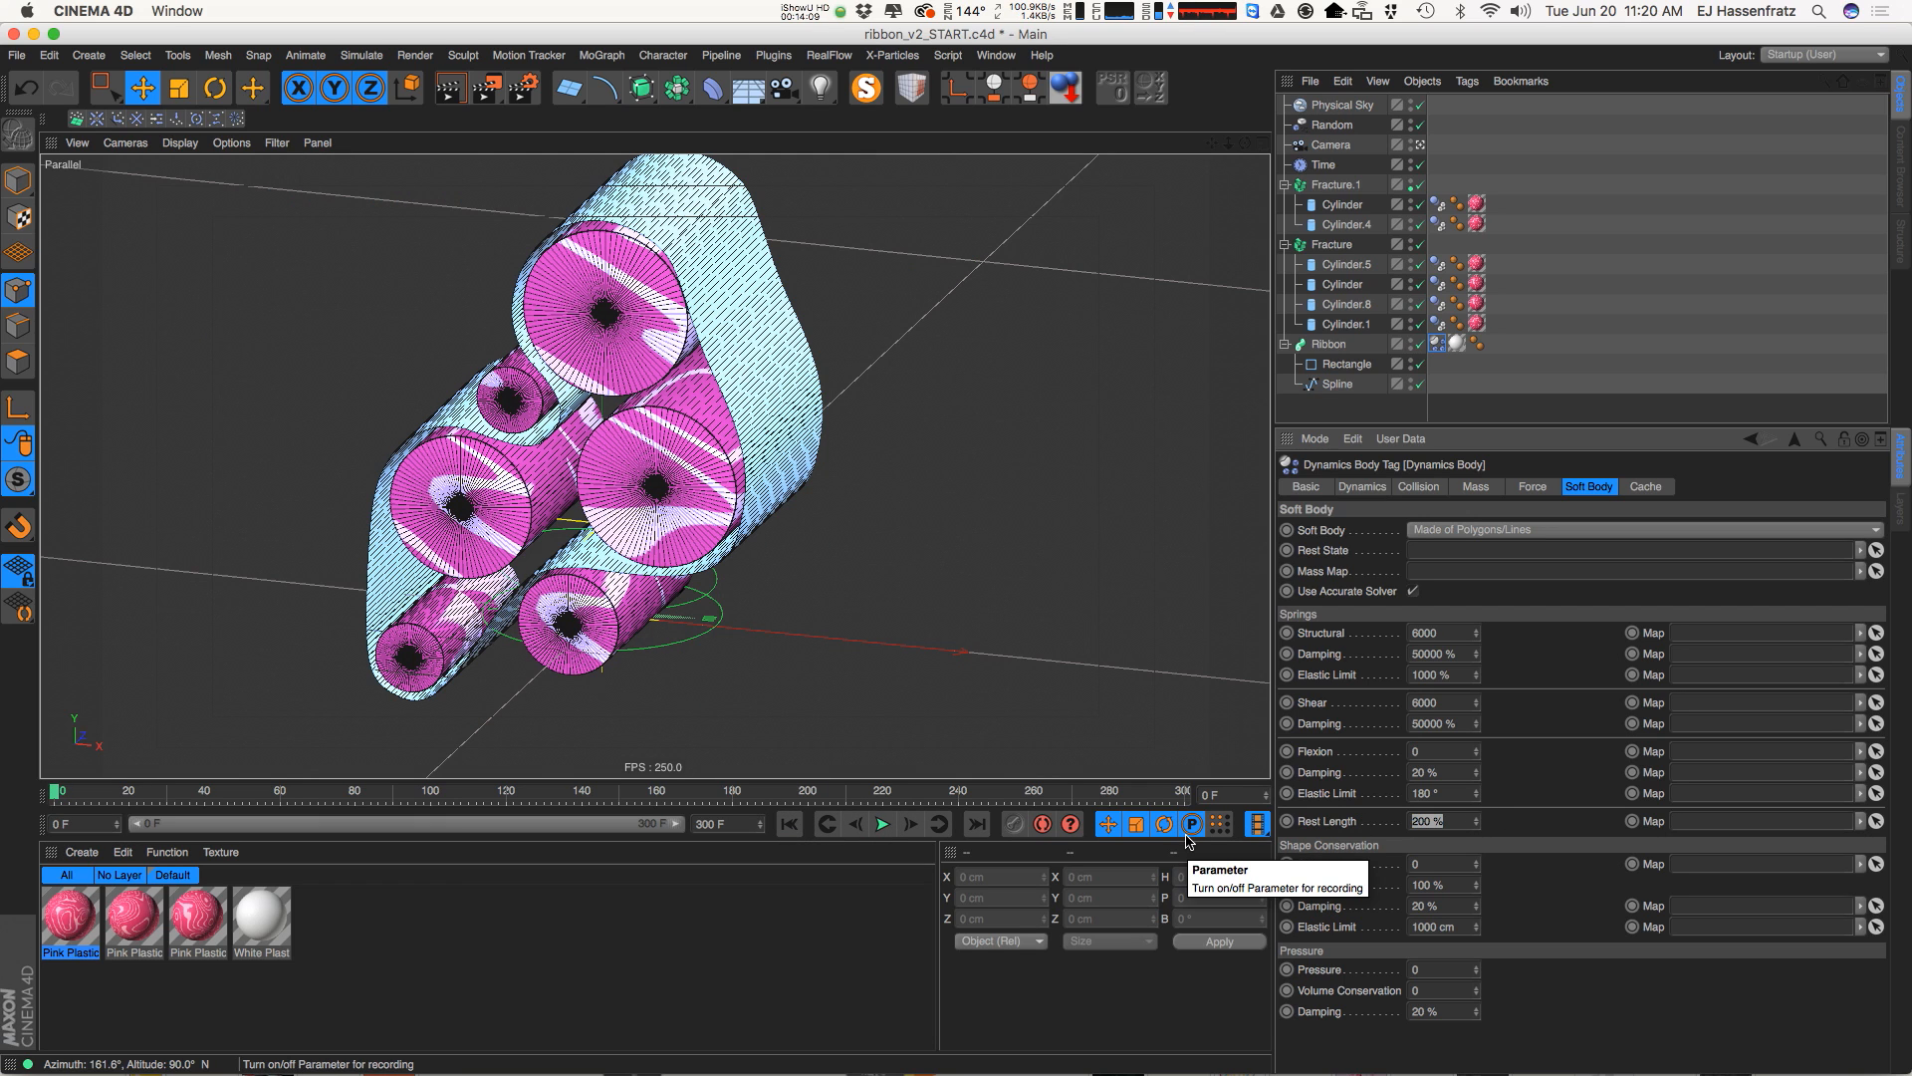
type("25")
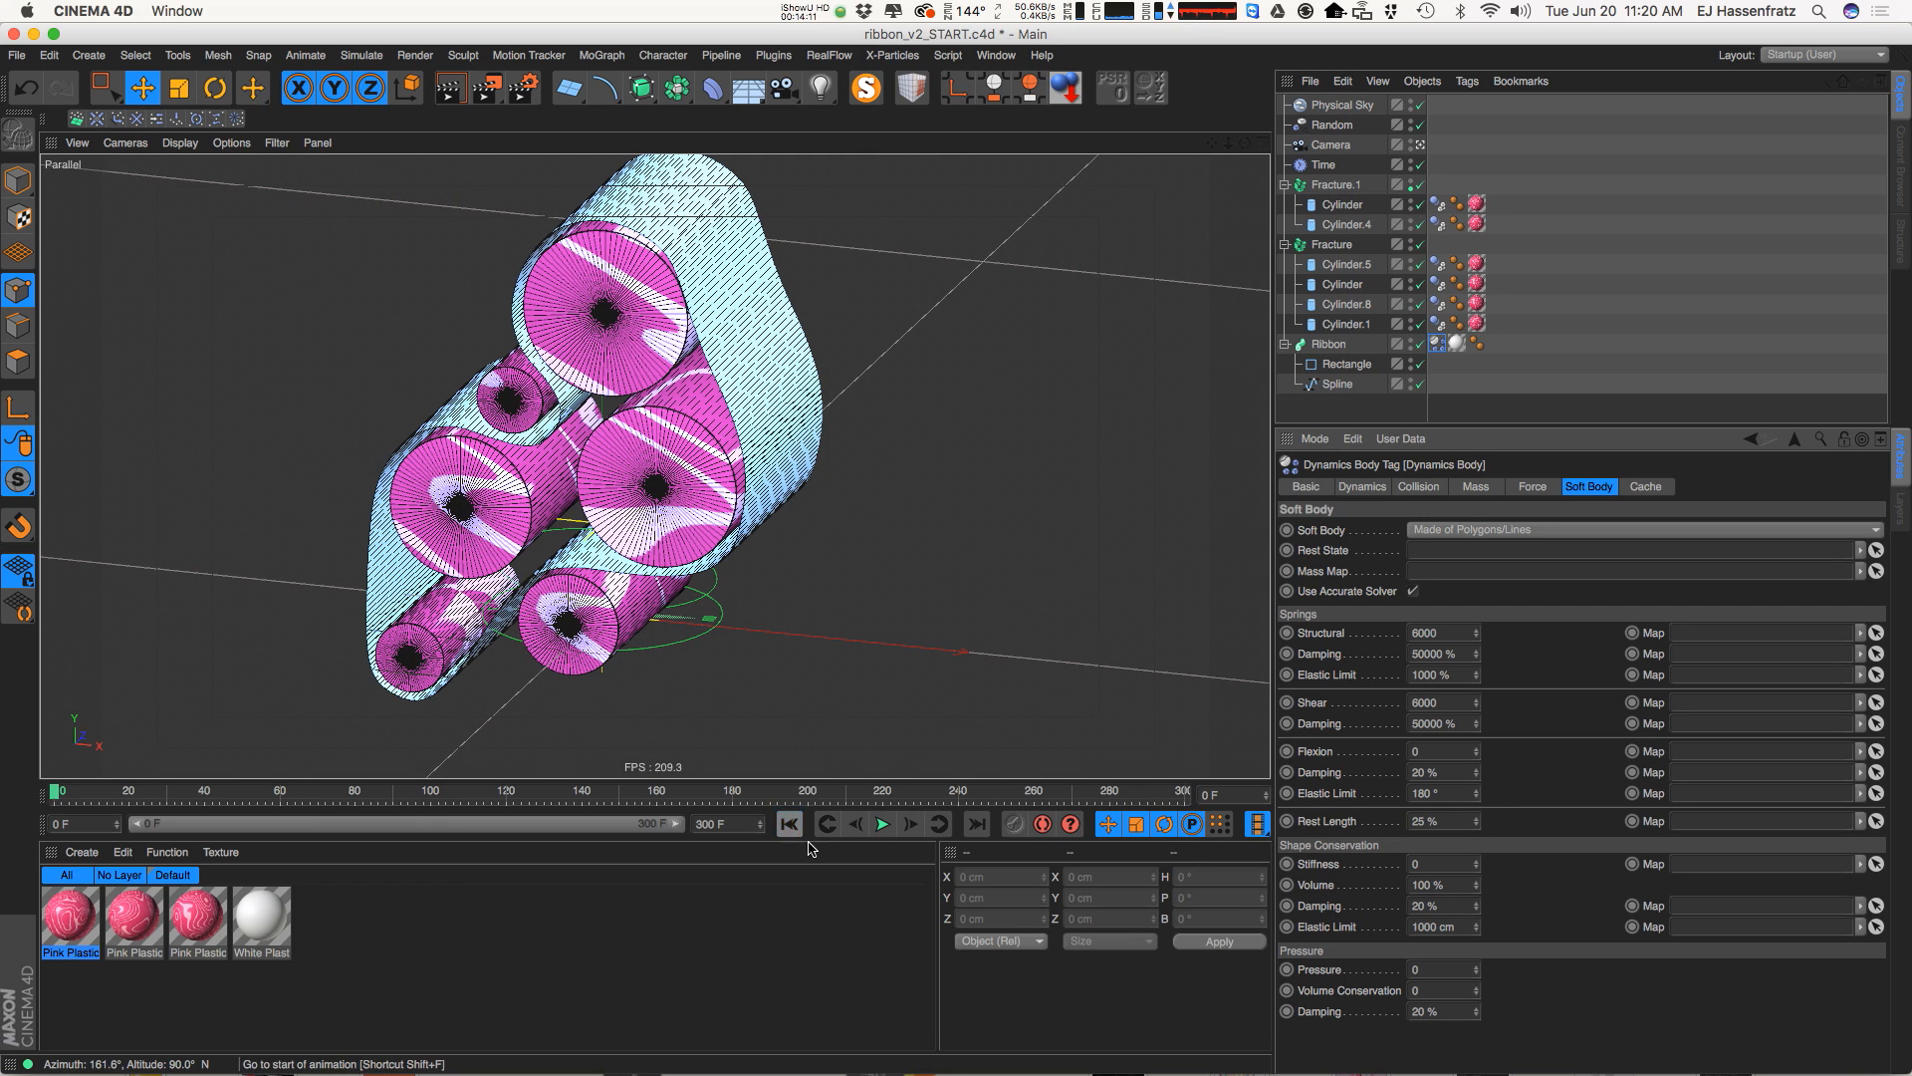
Play the simulation to about frame 18, stop it, and examine the ribbon's width around the cylinders from several angles
left_click(883, 824)
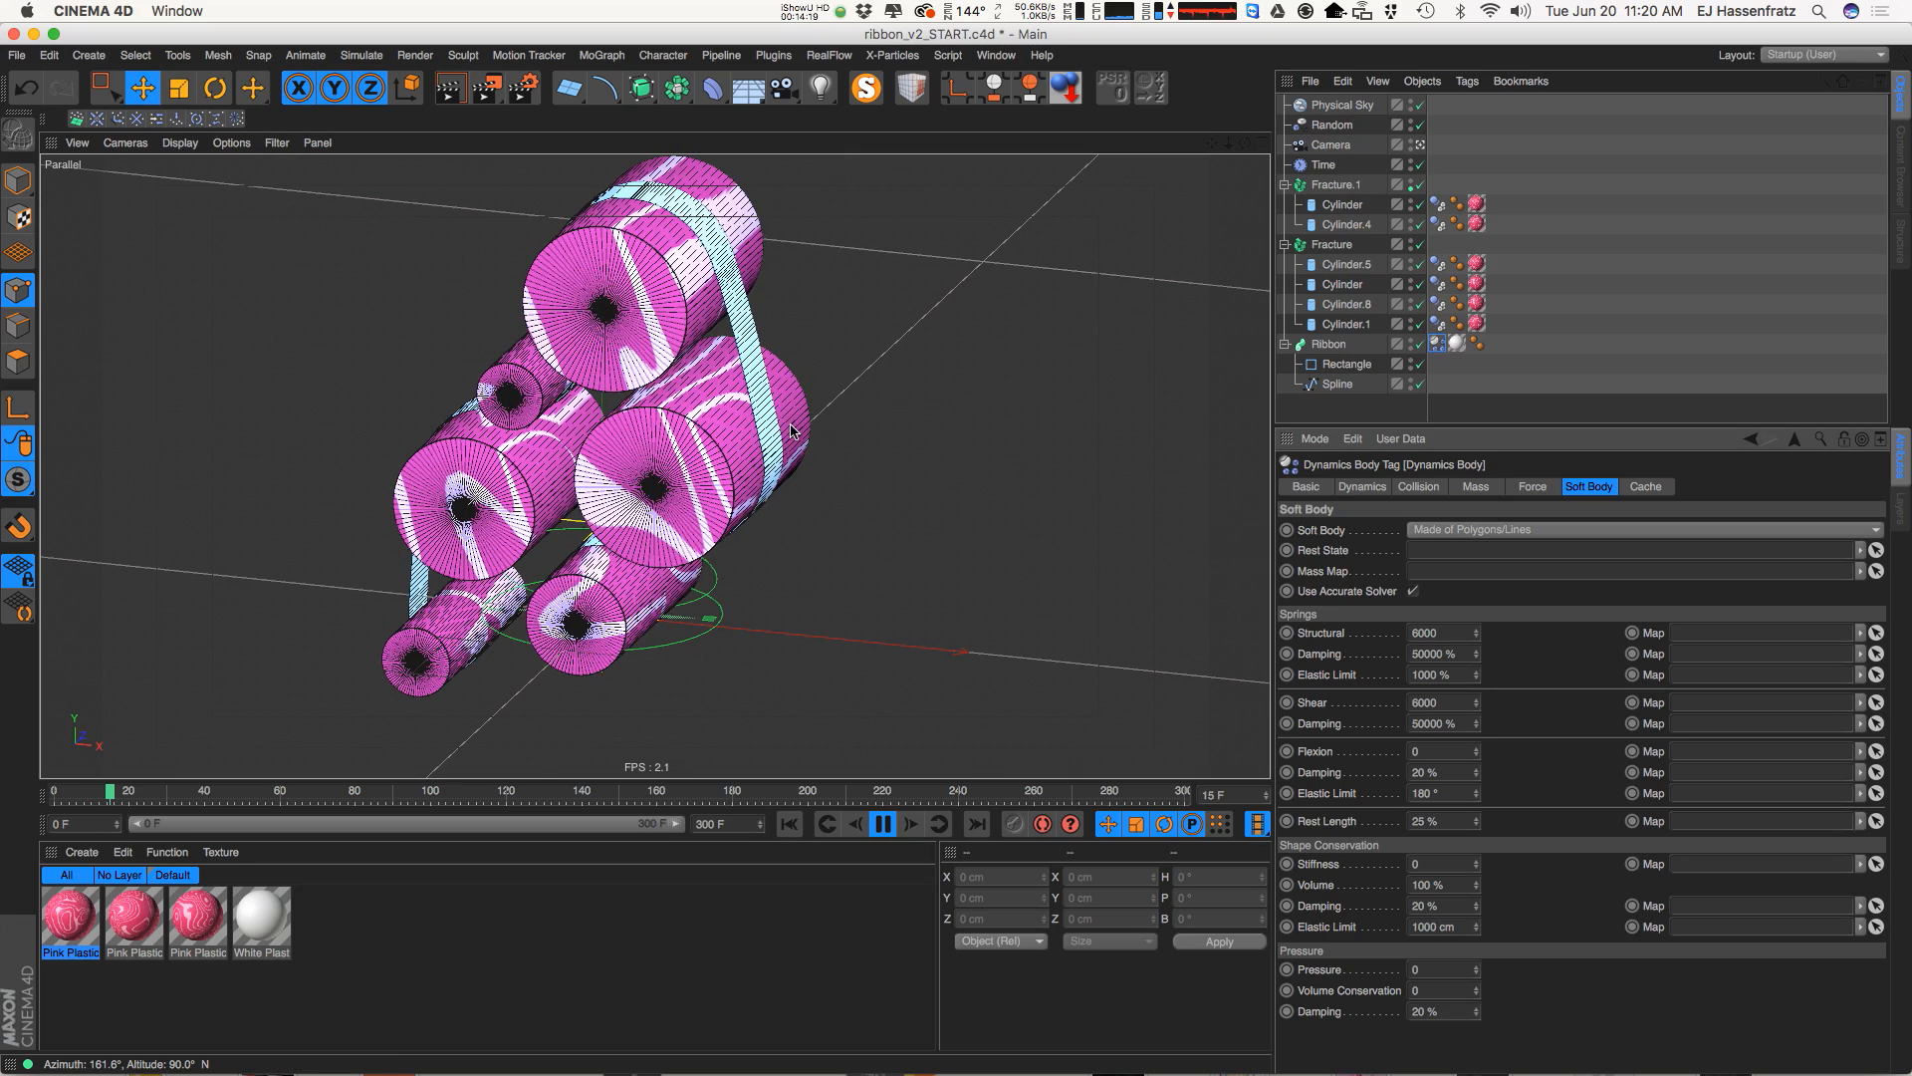
key("F8")
left_click_drag(659, 520, 761, 363, "alt")
mouse_move(741, 486)
left_mouse_down("alt")
mouse_move(725, 480)
mouse_move(722, 513)
left_mouse_up("alt")
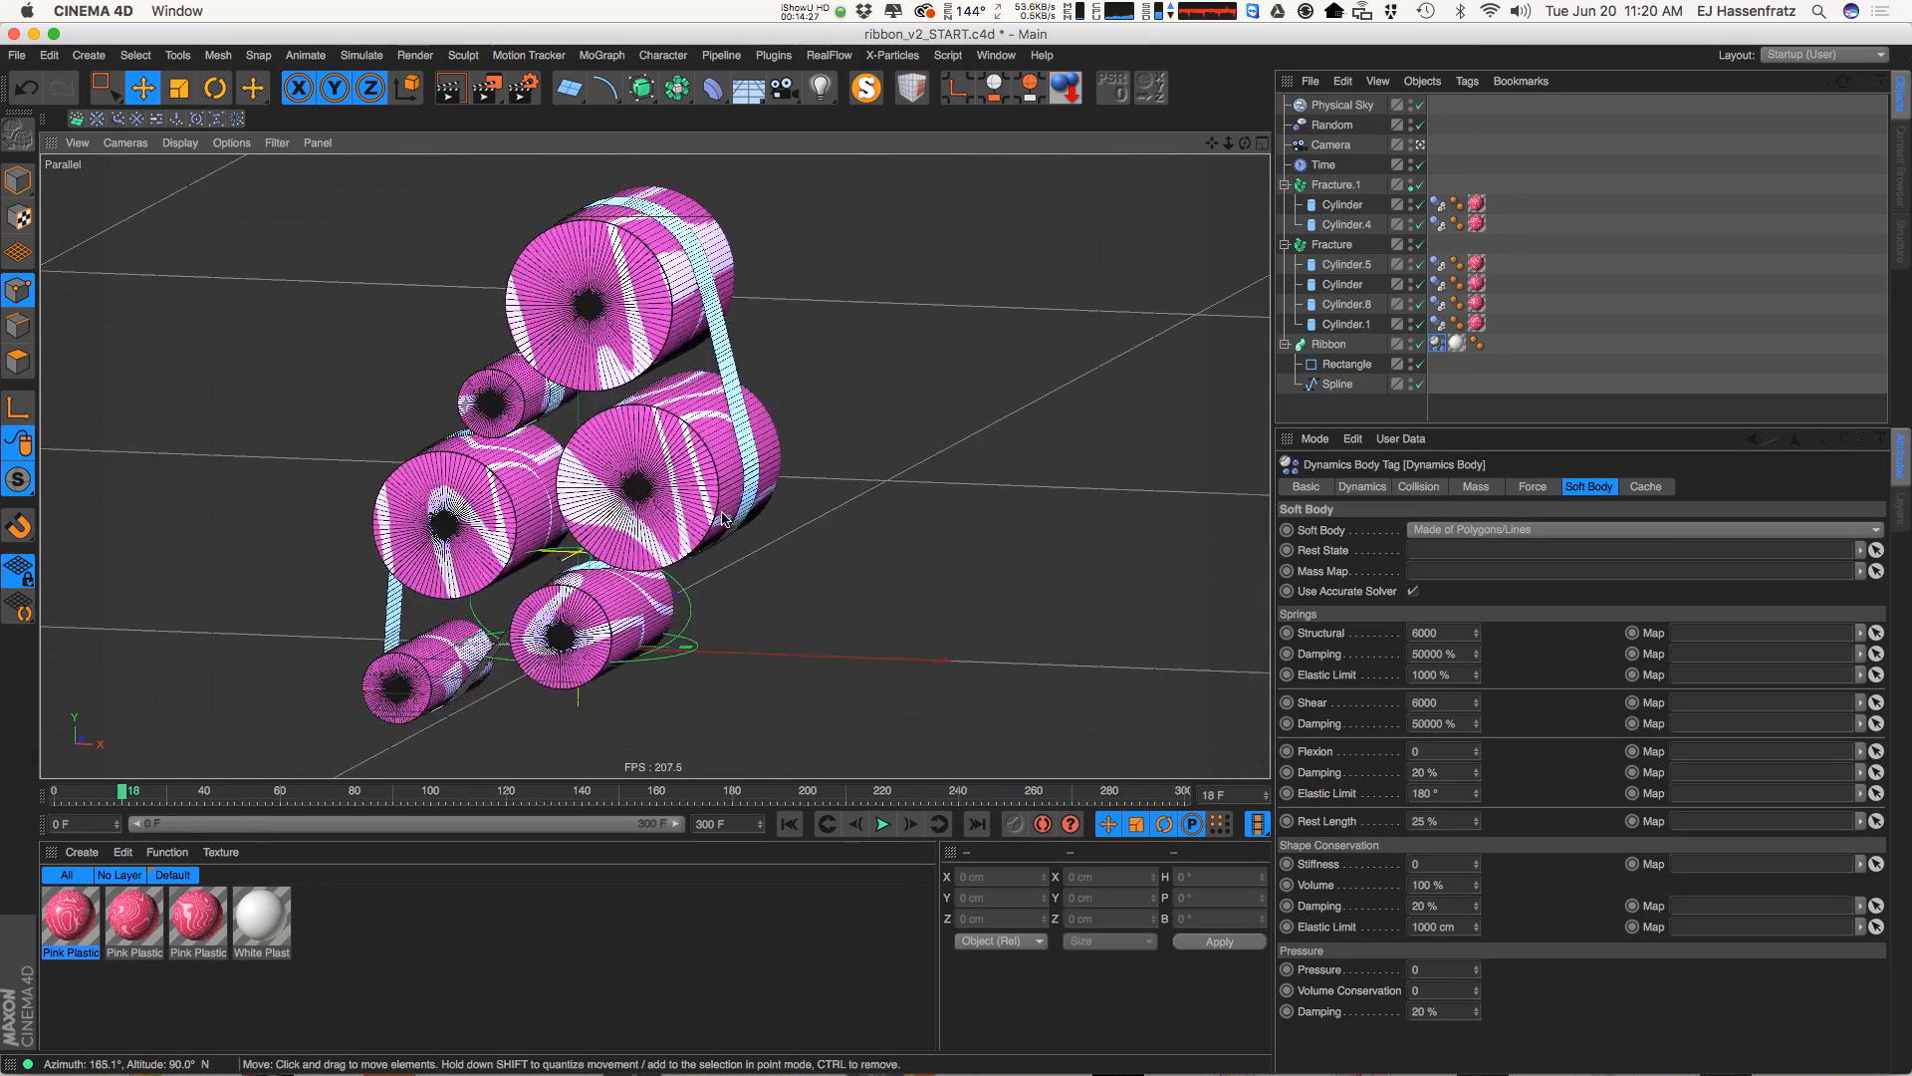
left_click_drag(604, 536, 653, 553, "alt")
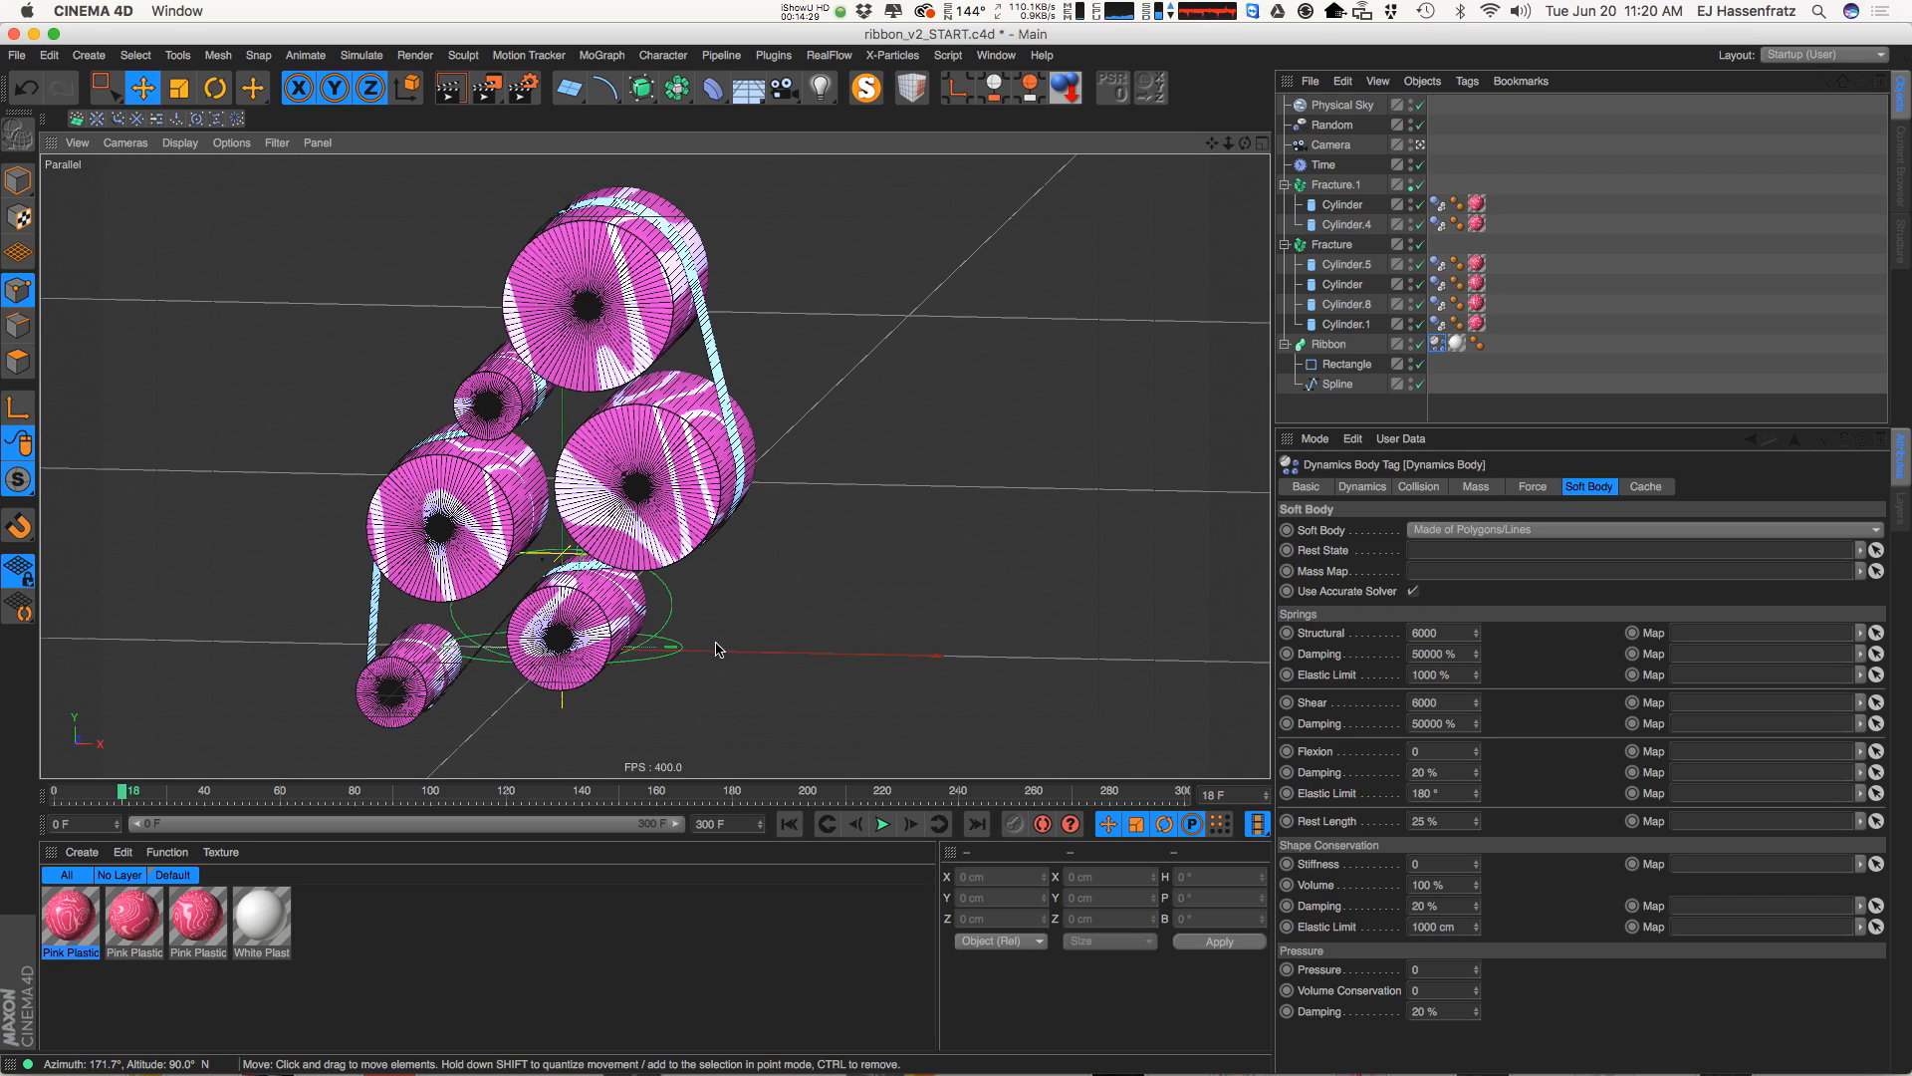
left_click_drag(717, 649, 670, 673, "alt")
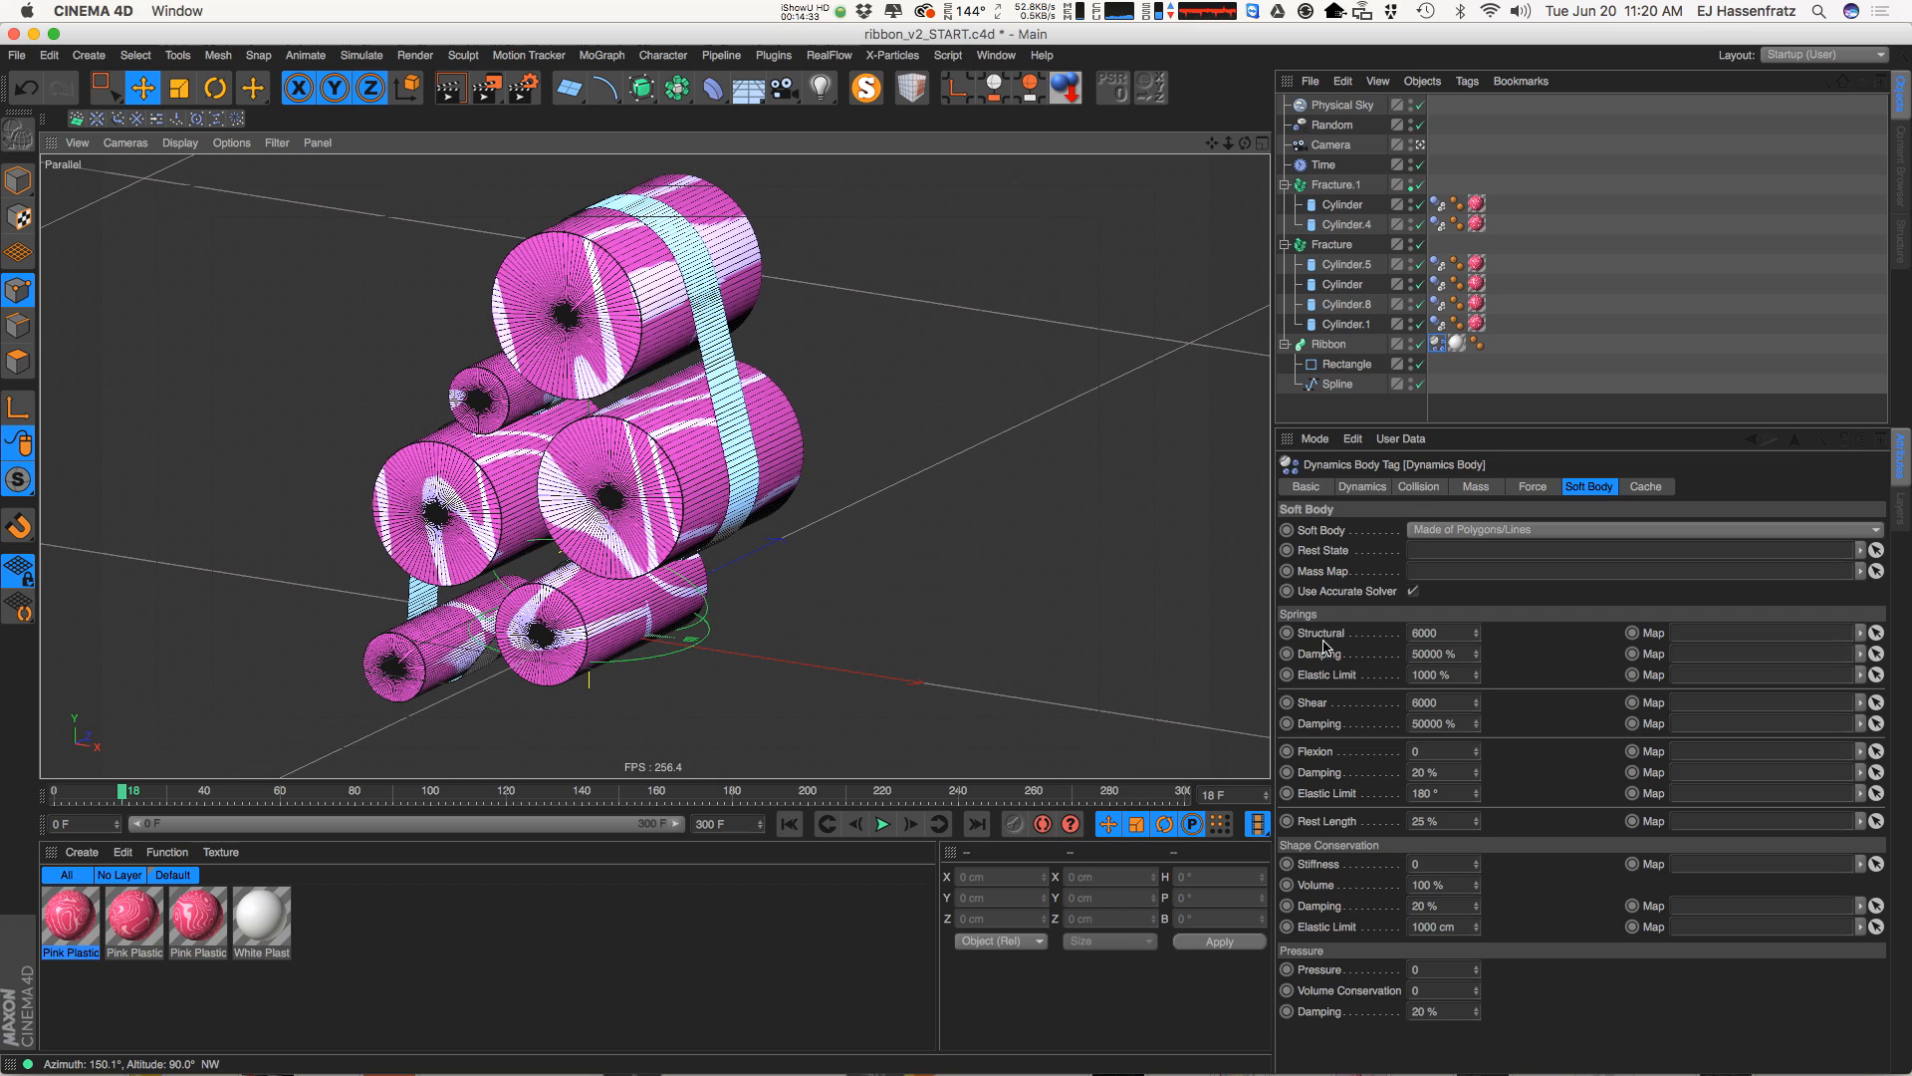
Set the Ribbon's structural spring Elastic Limit to 3% and inspect the ribbon from the other side of the cylinders
left_click(1345, 677)
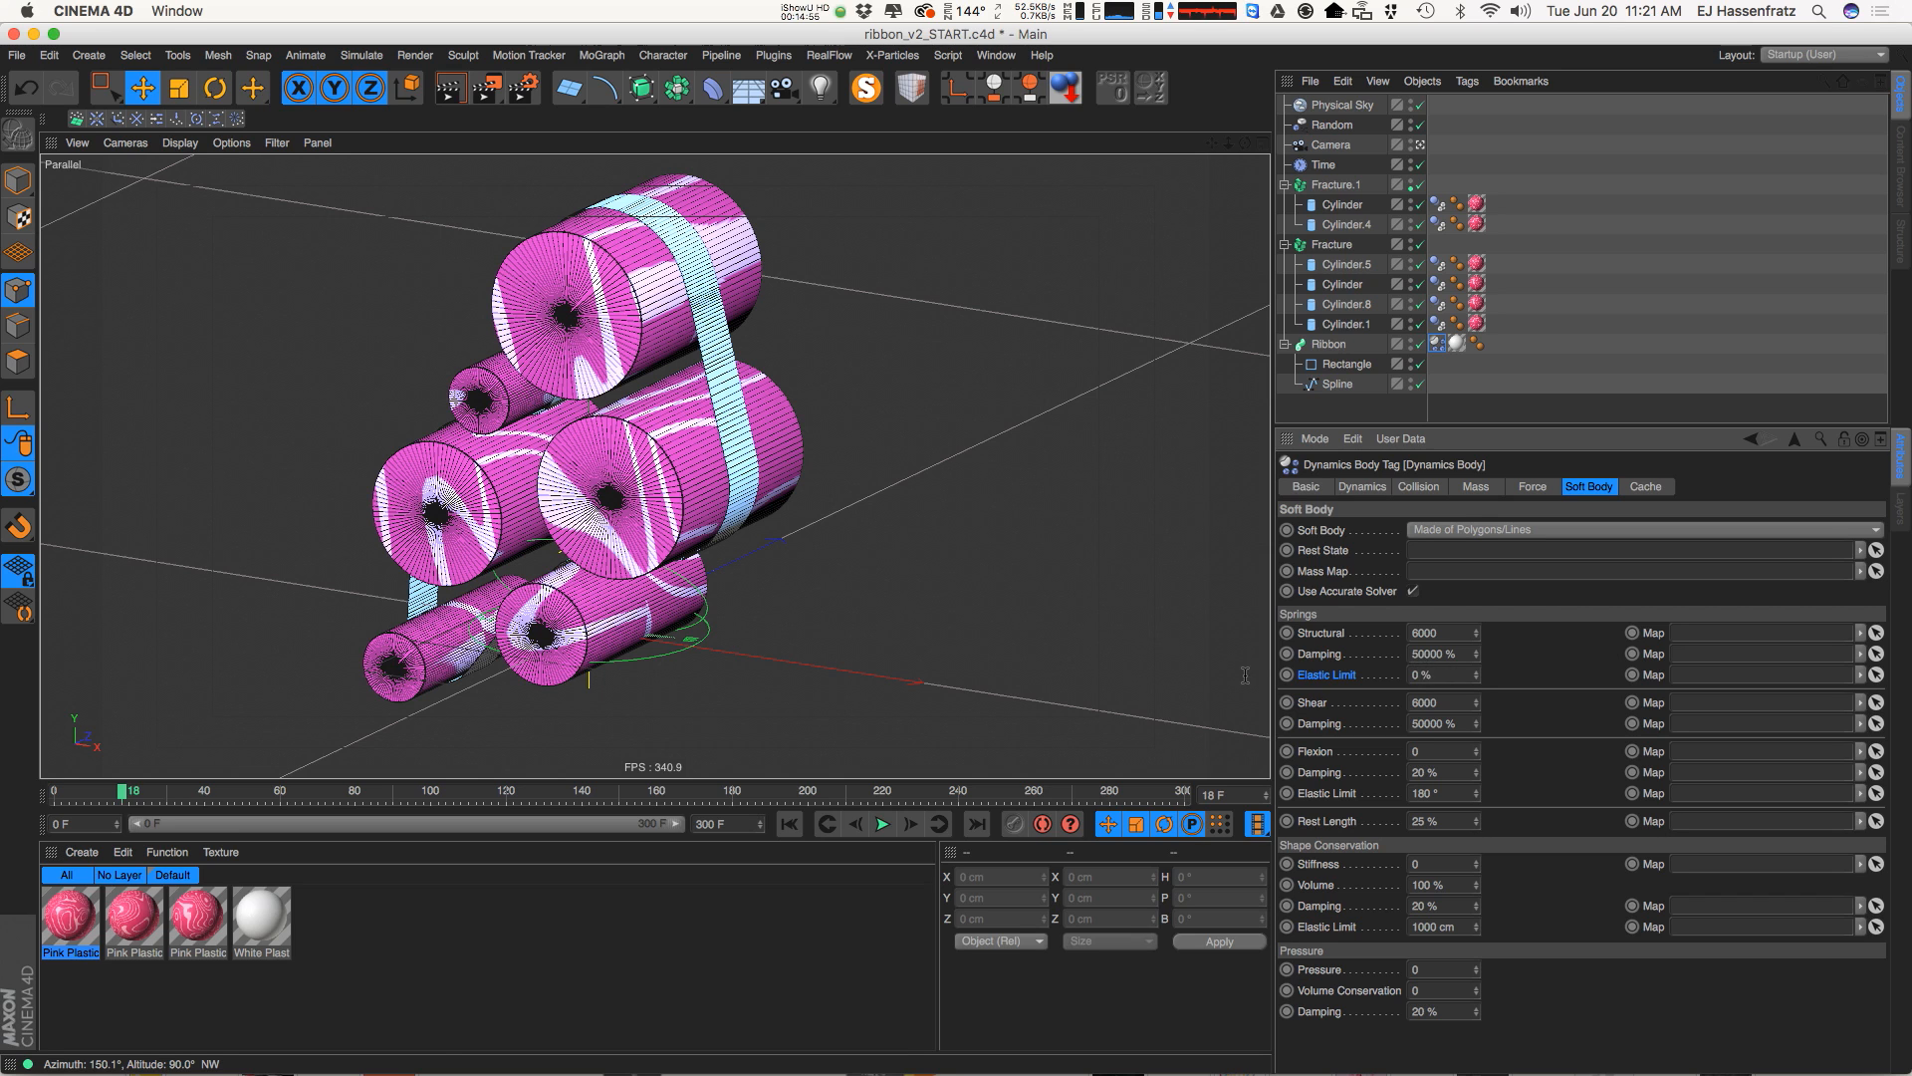
left_click(1422, 674)
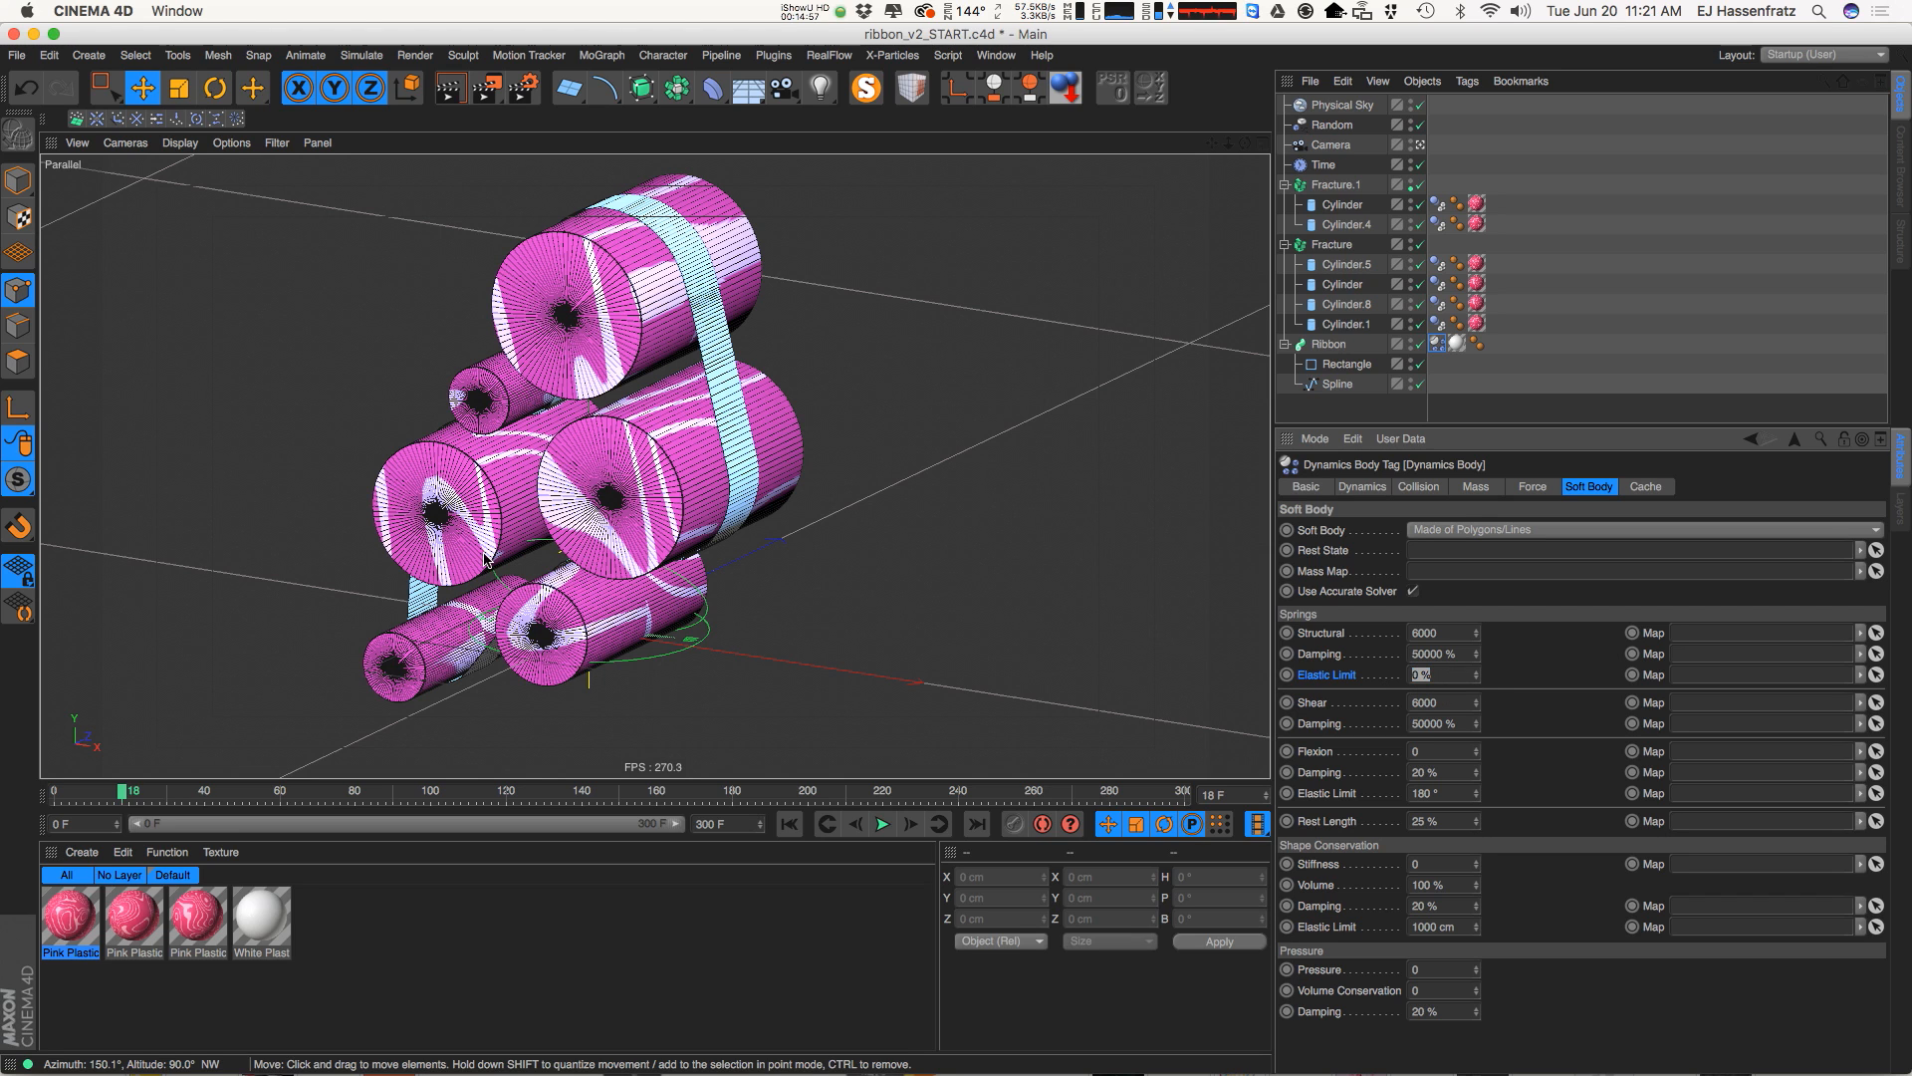
type("3")
left_click_drag(475, 466, 841, 436, "alt")
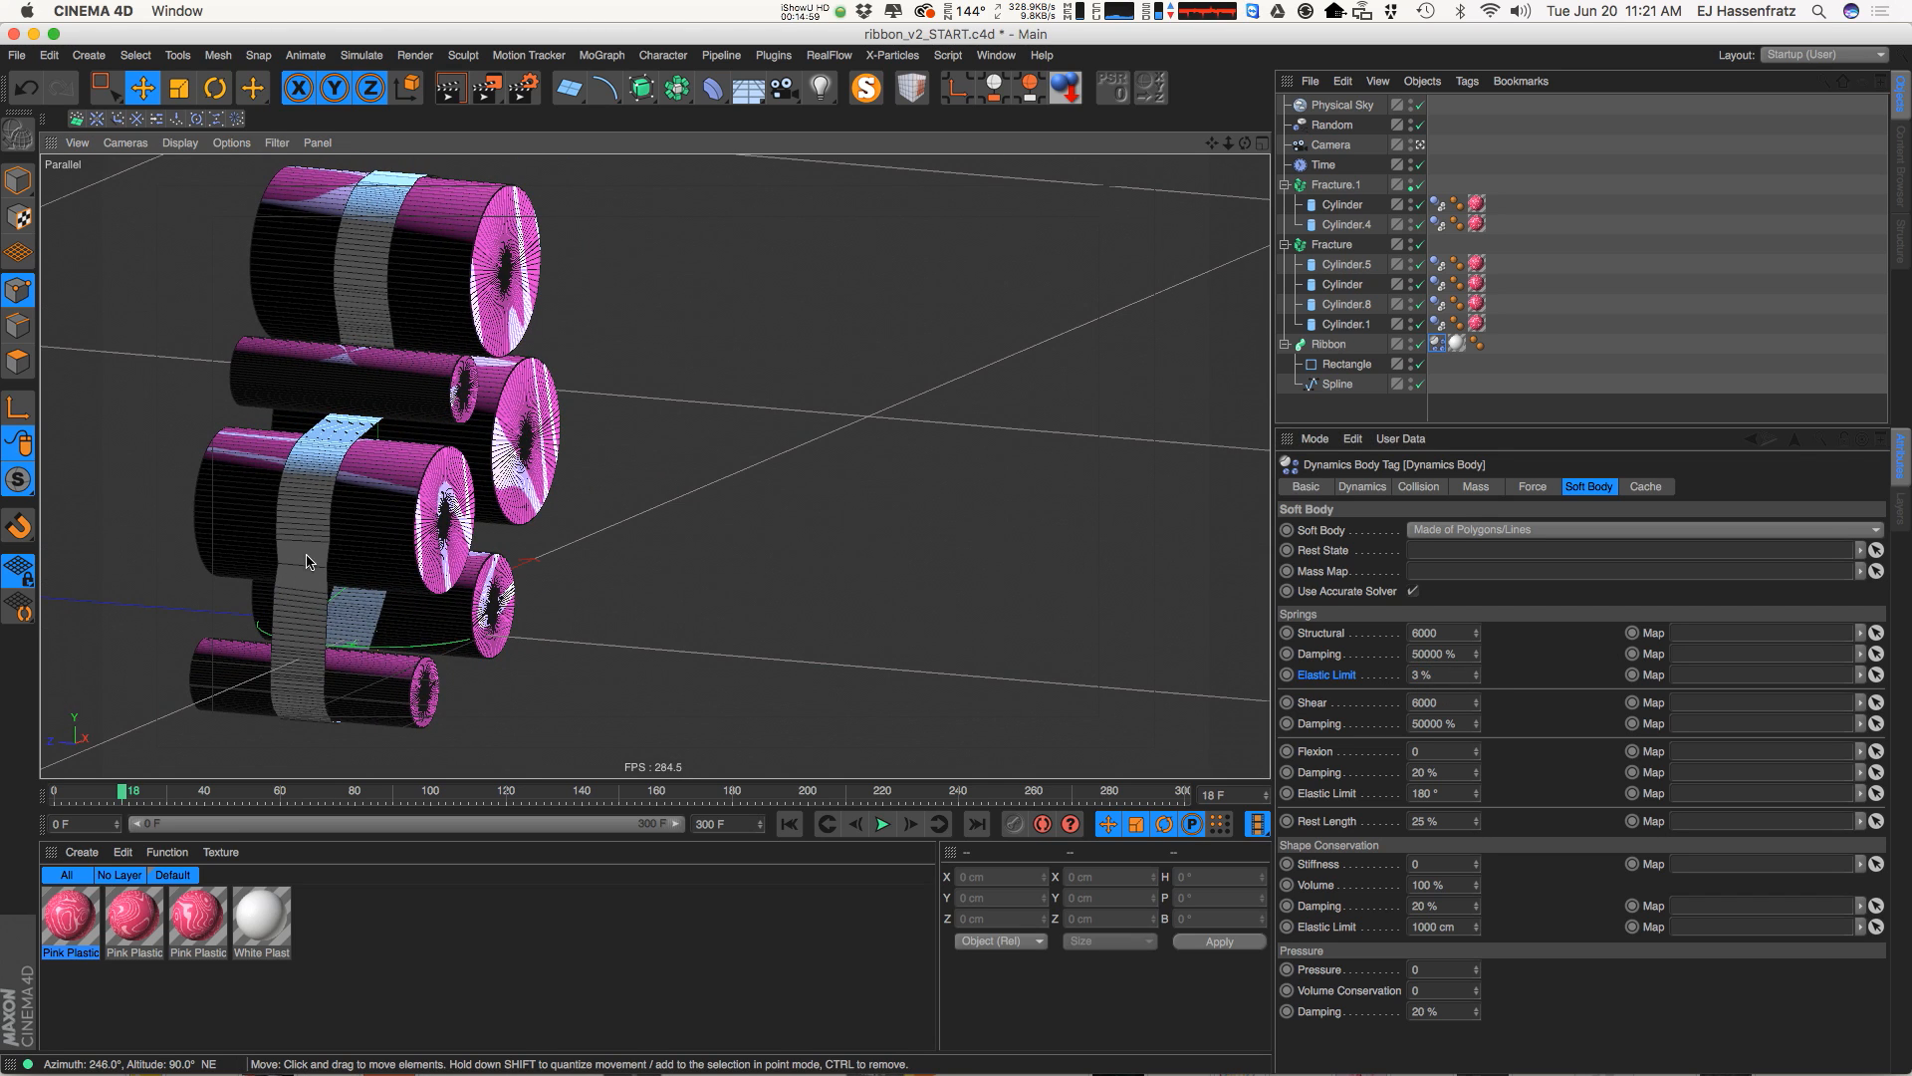
left_click_drag(299, 614, 80, 637, "alt")
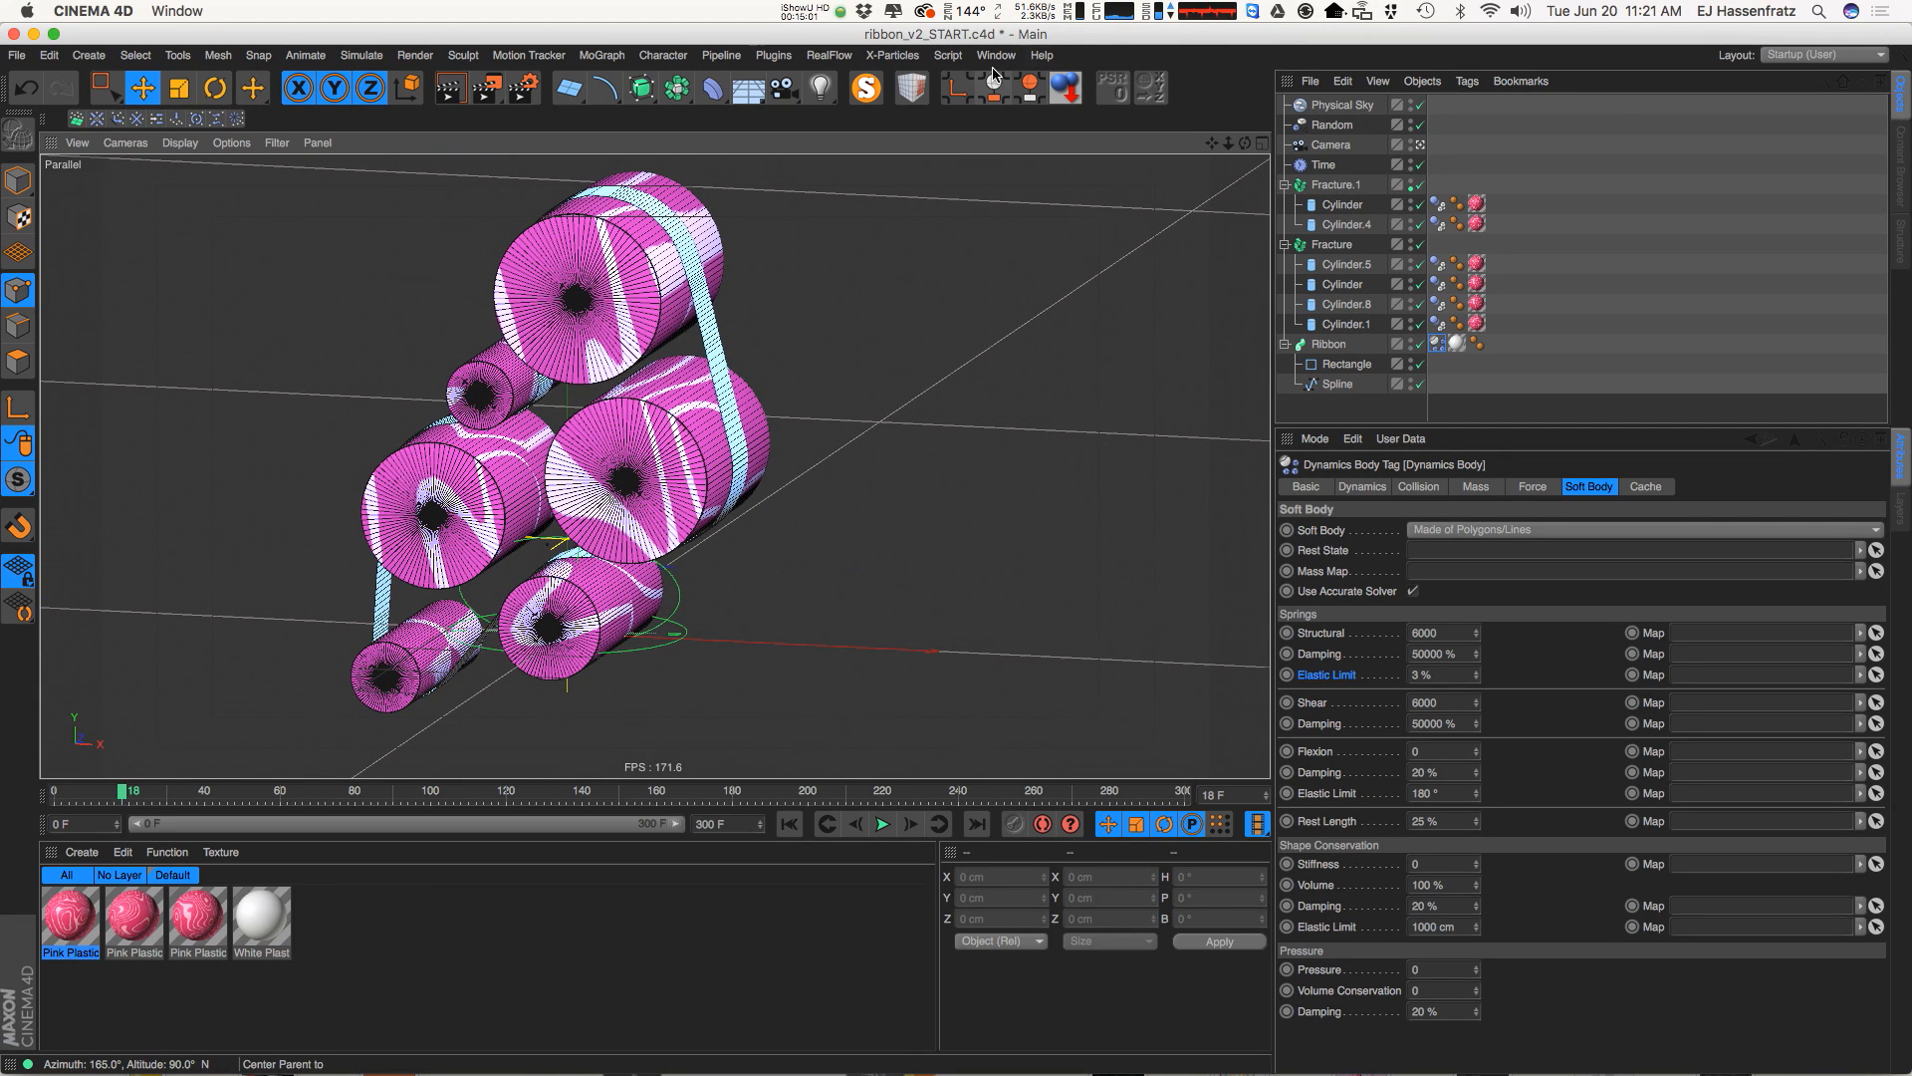
Switch to the ribbon_v1_START.c4d scene and set its Ribbon's structural spring Elastic Limit to 0%
left_click(995, 56)
left_click(1041, 580)
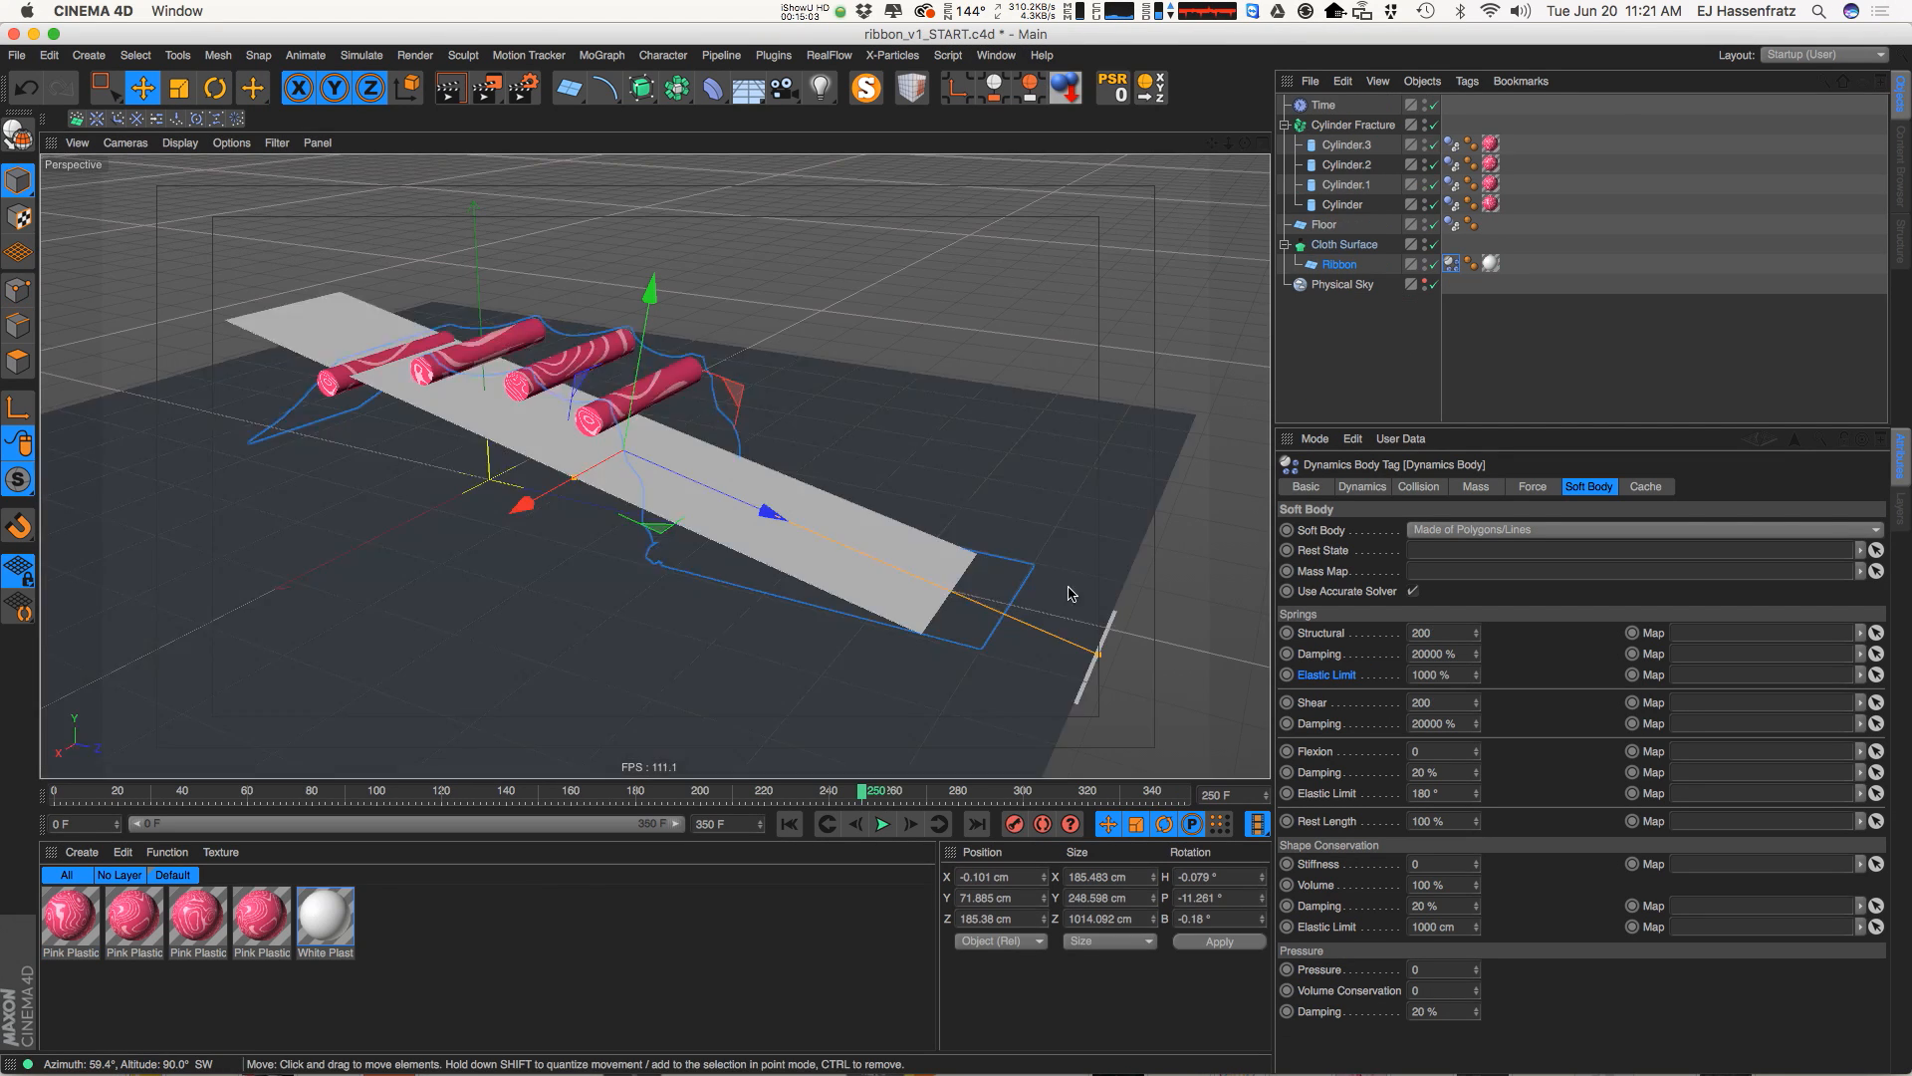
left_click(1434, 675)
type("0")
key("Return")
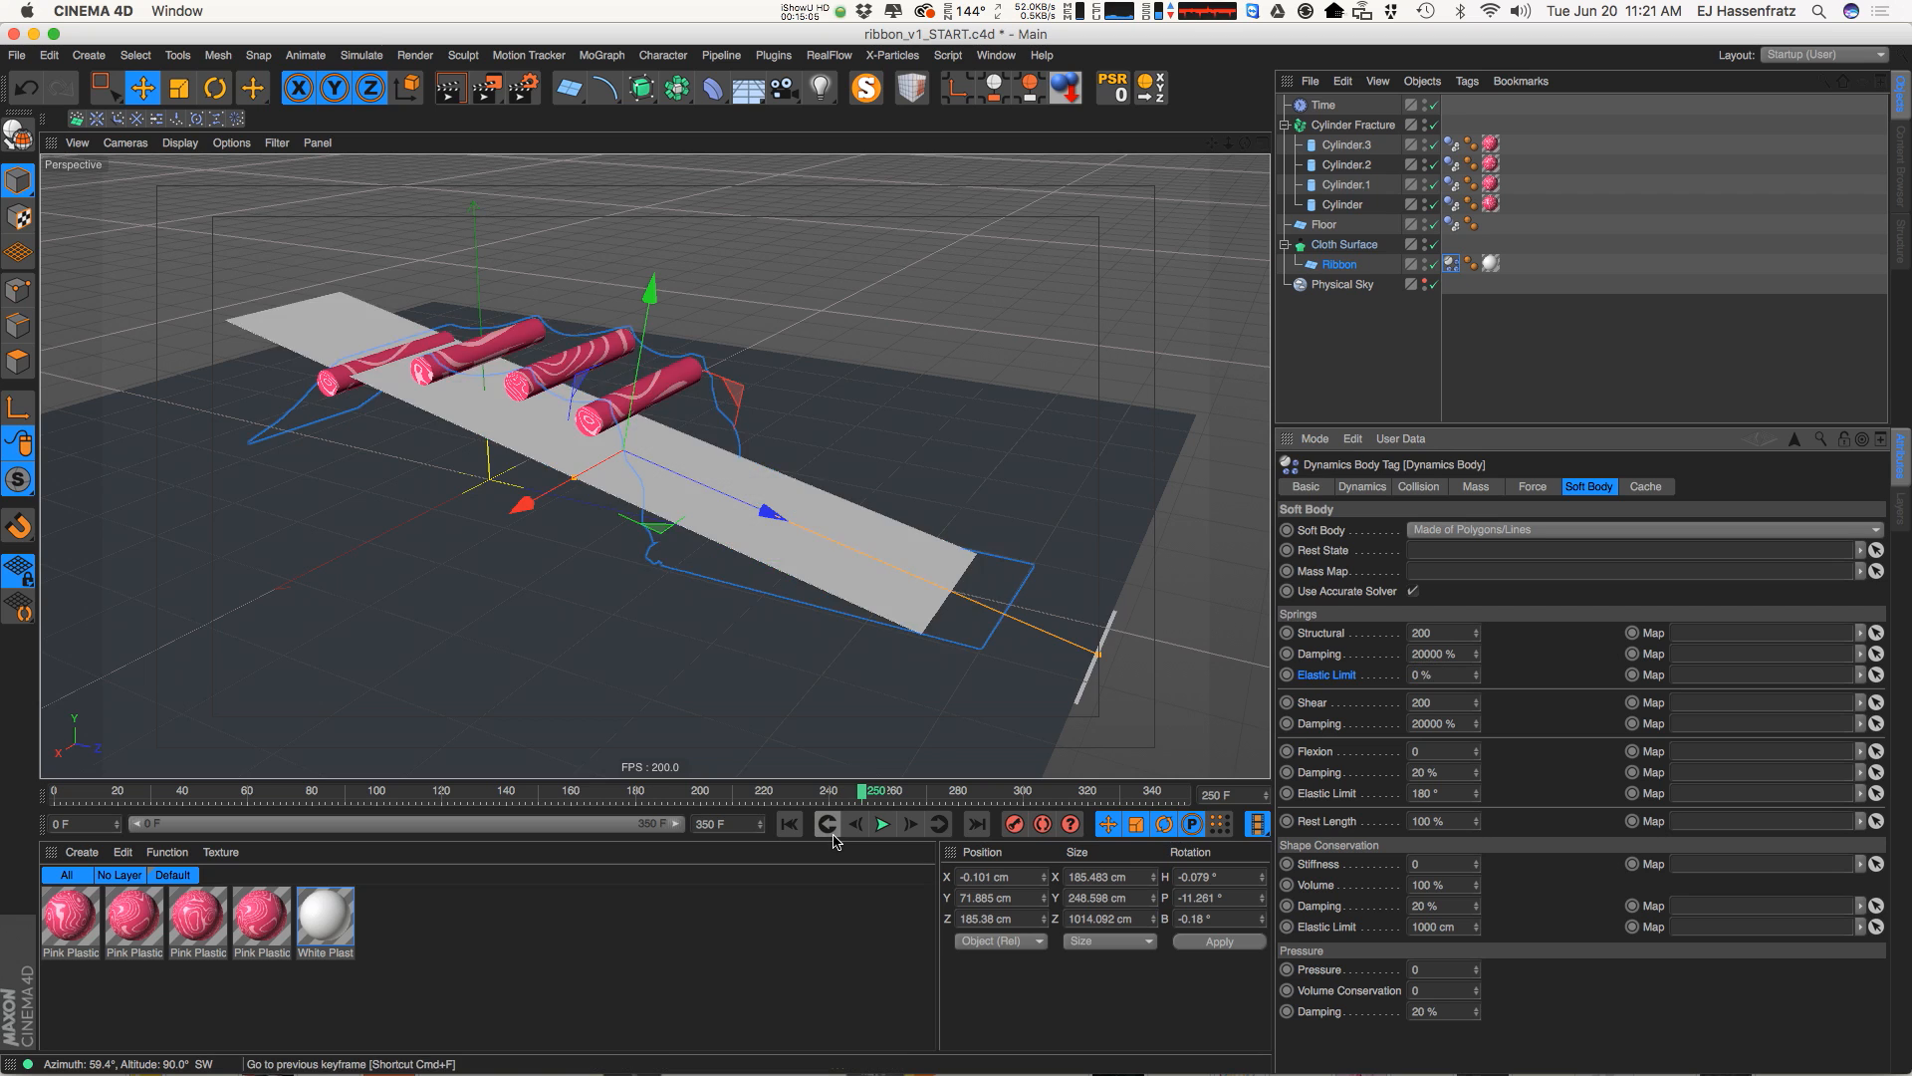
Play the flat ribbon simulation from the first frame to about frame 177, stop it, and examine how the cloth folds
left_click(789, 823)
left_click(882, 823)
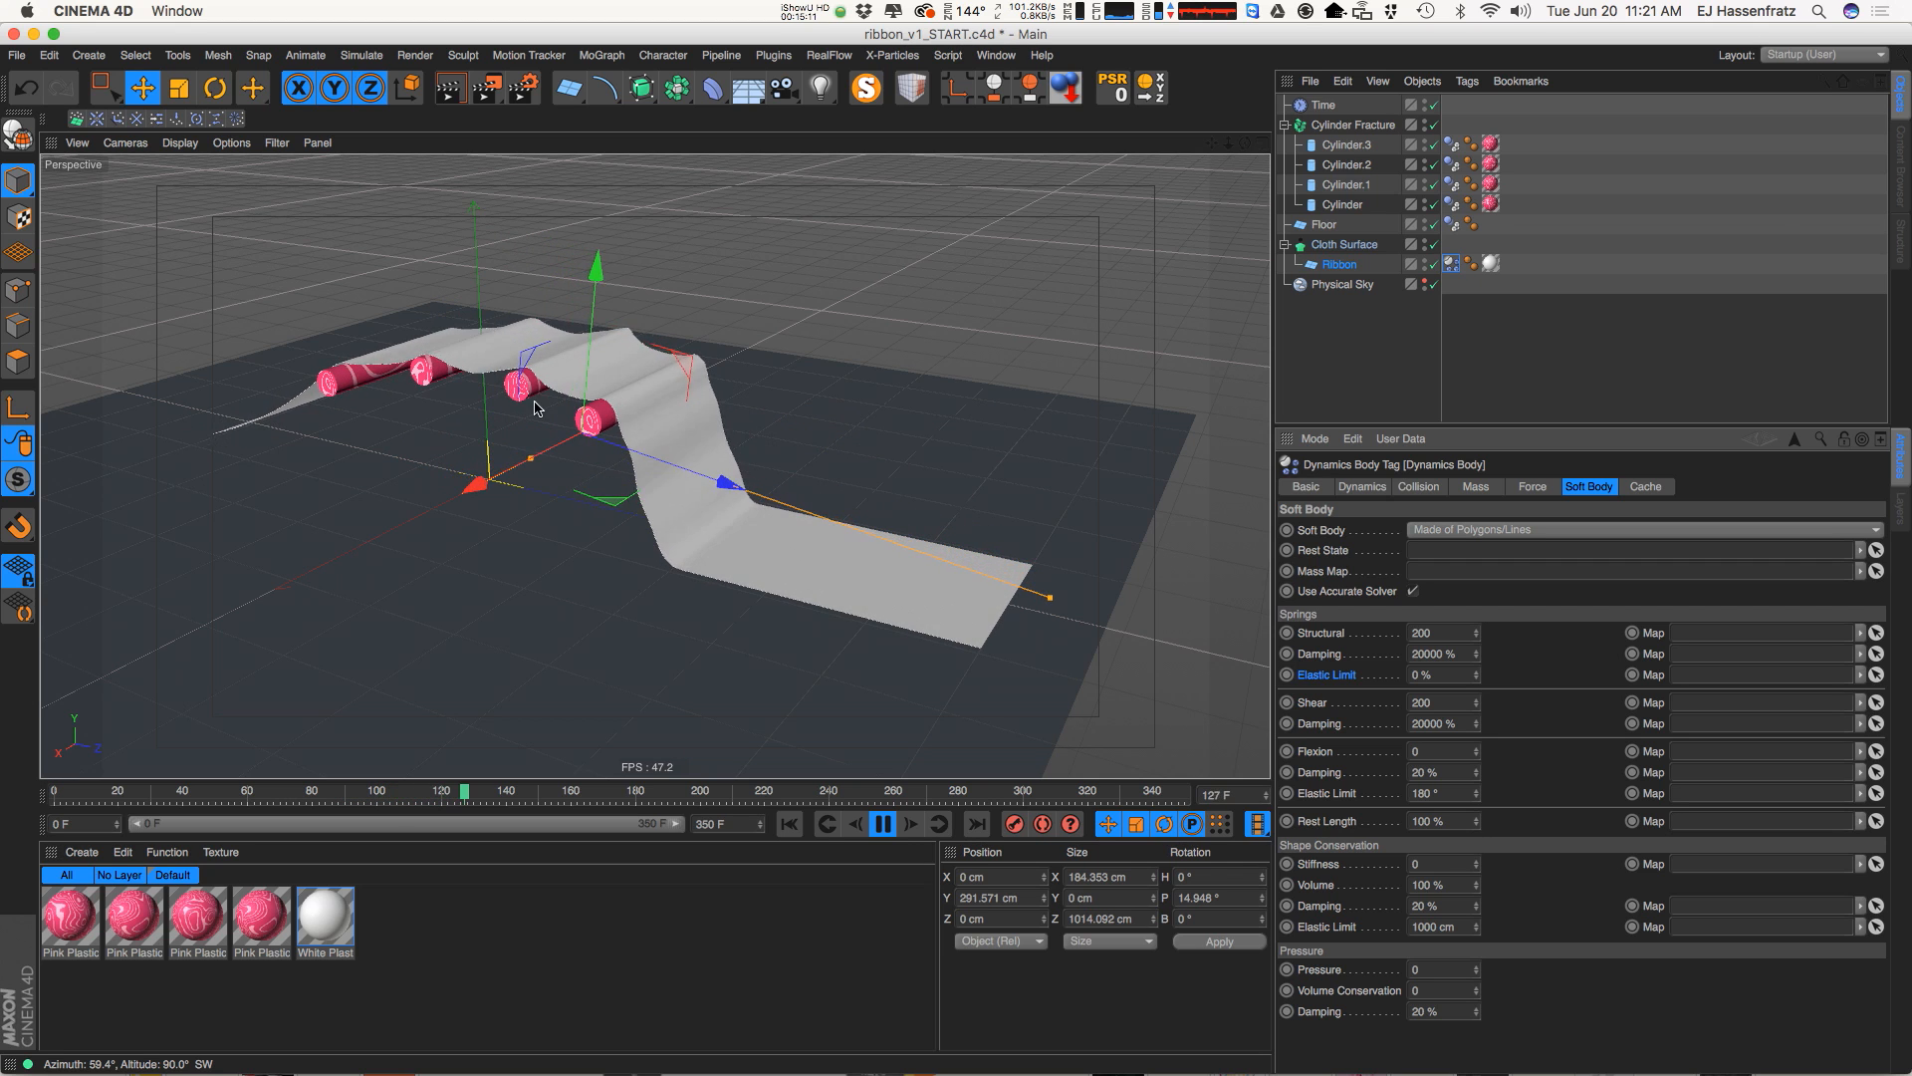
left_click_drag(446, 323, 598, 423, "alt")
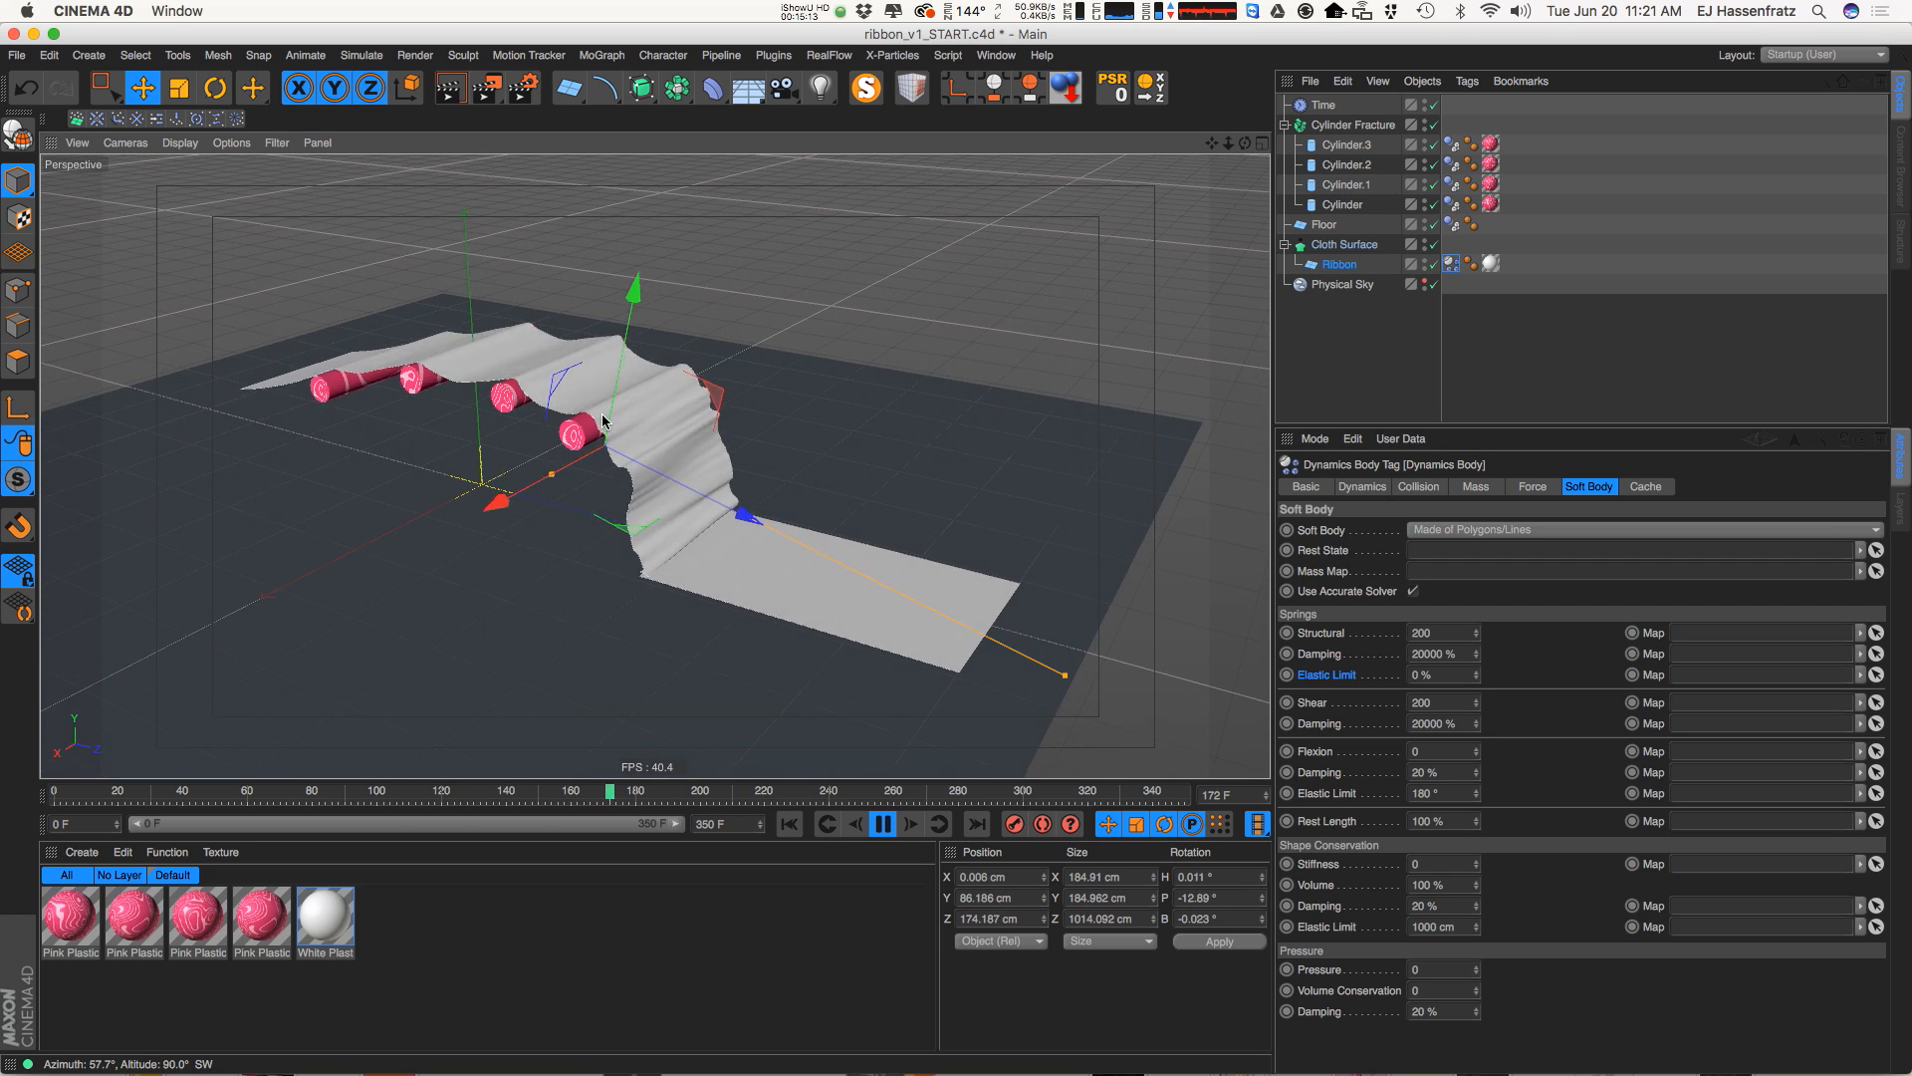
key("F8")
Switch back to the ribbon_v2_START.c4d scene and set its Ribbon's structural spring Elastic Limit to 0%
left_click(996, 54)
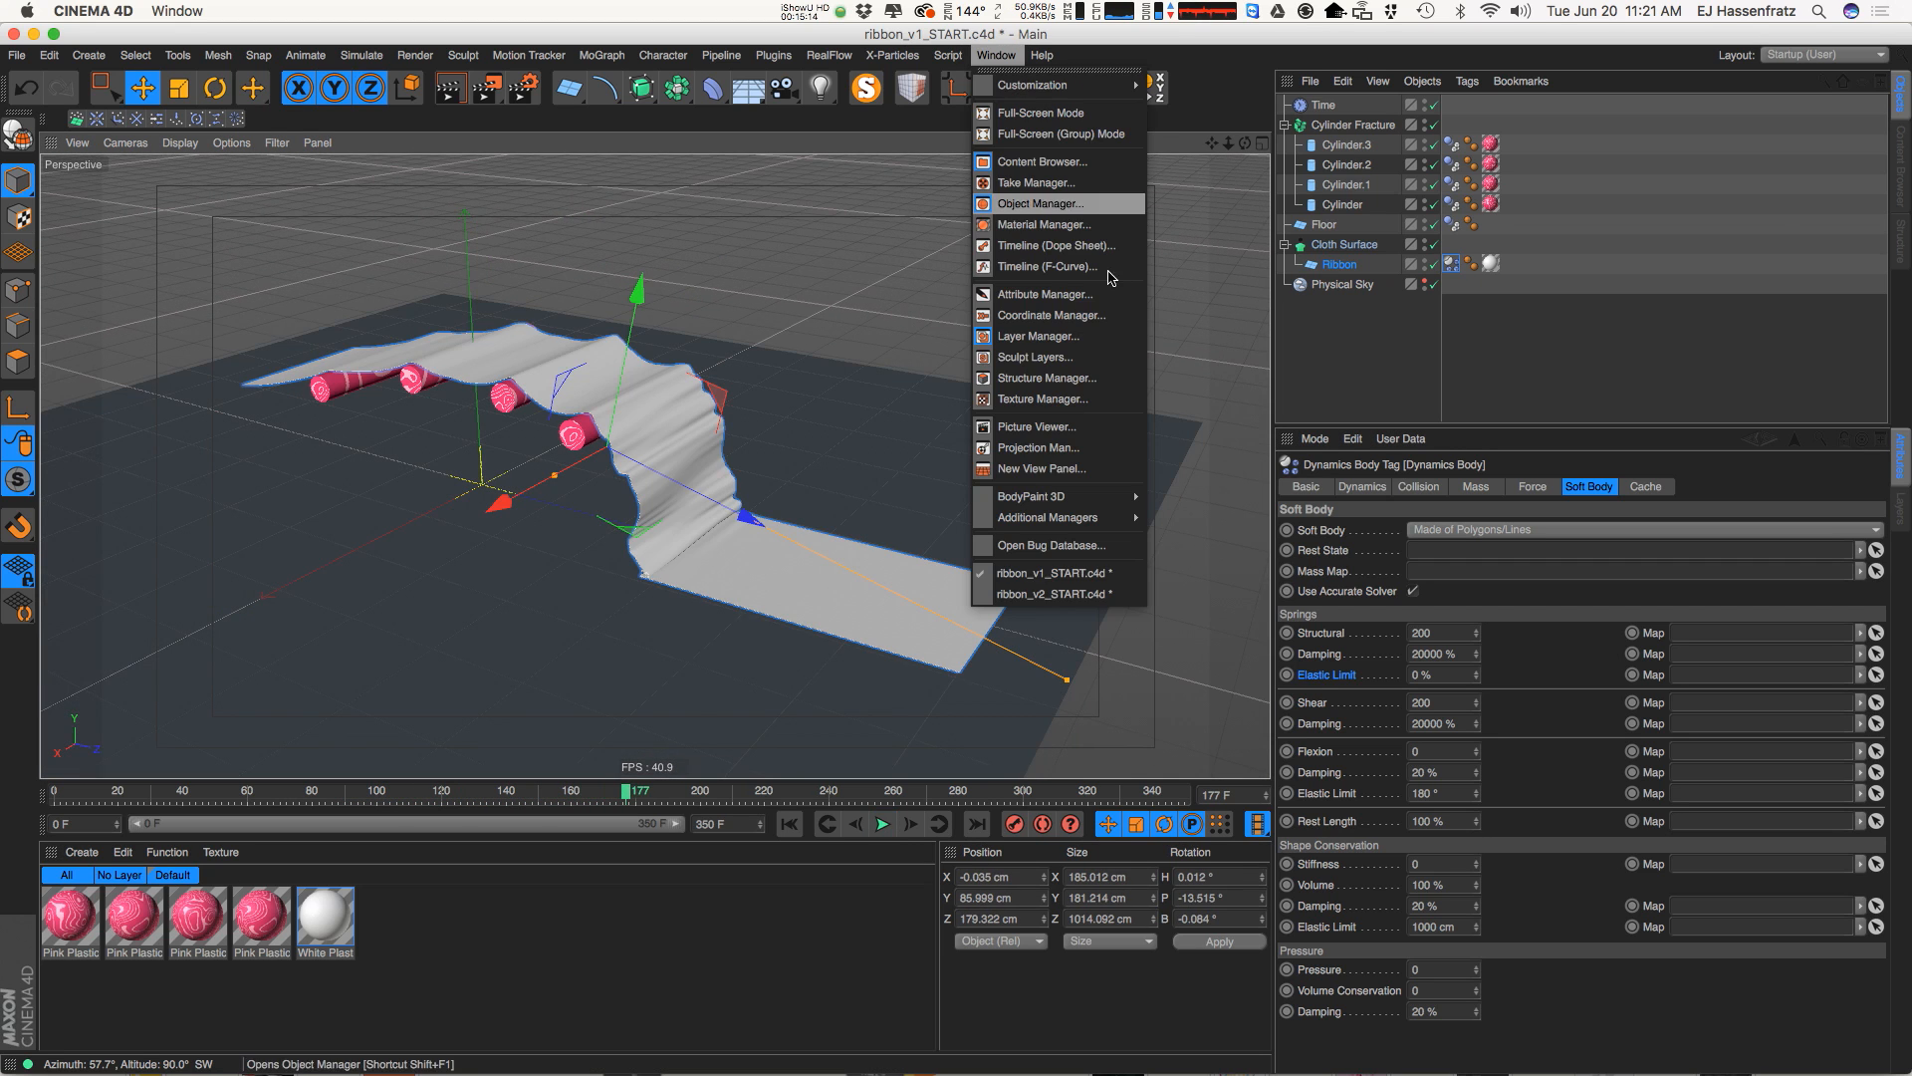
left_click(1096, 596)
left_click_drag(772, 441, 678, 448, "alt")
left_click(1436, 675)
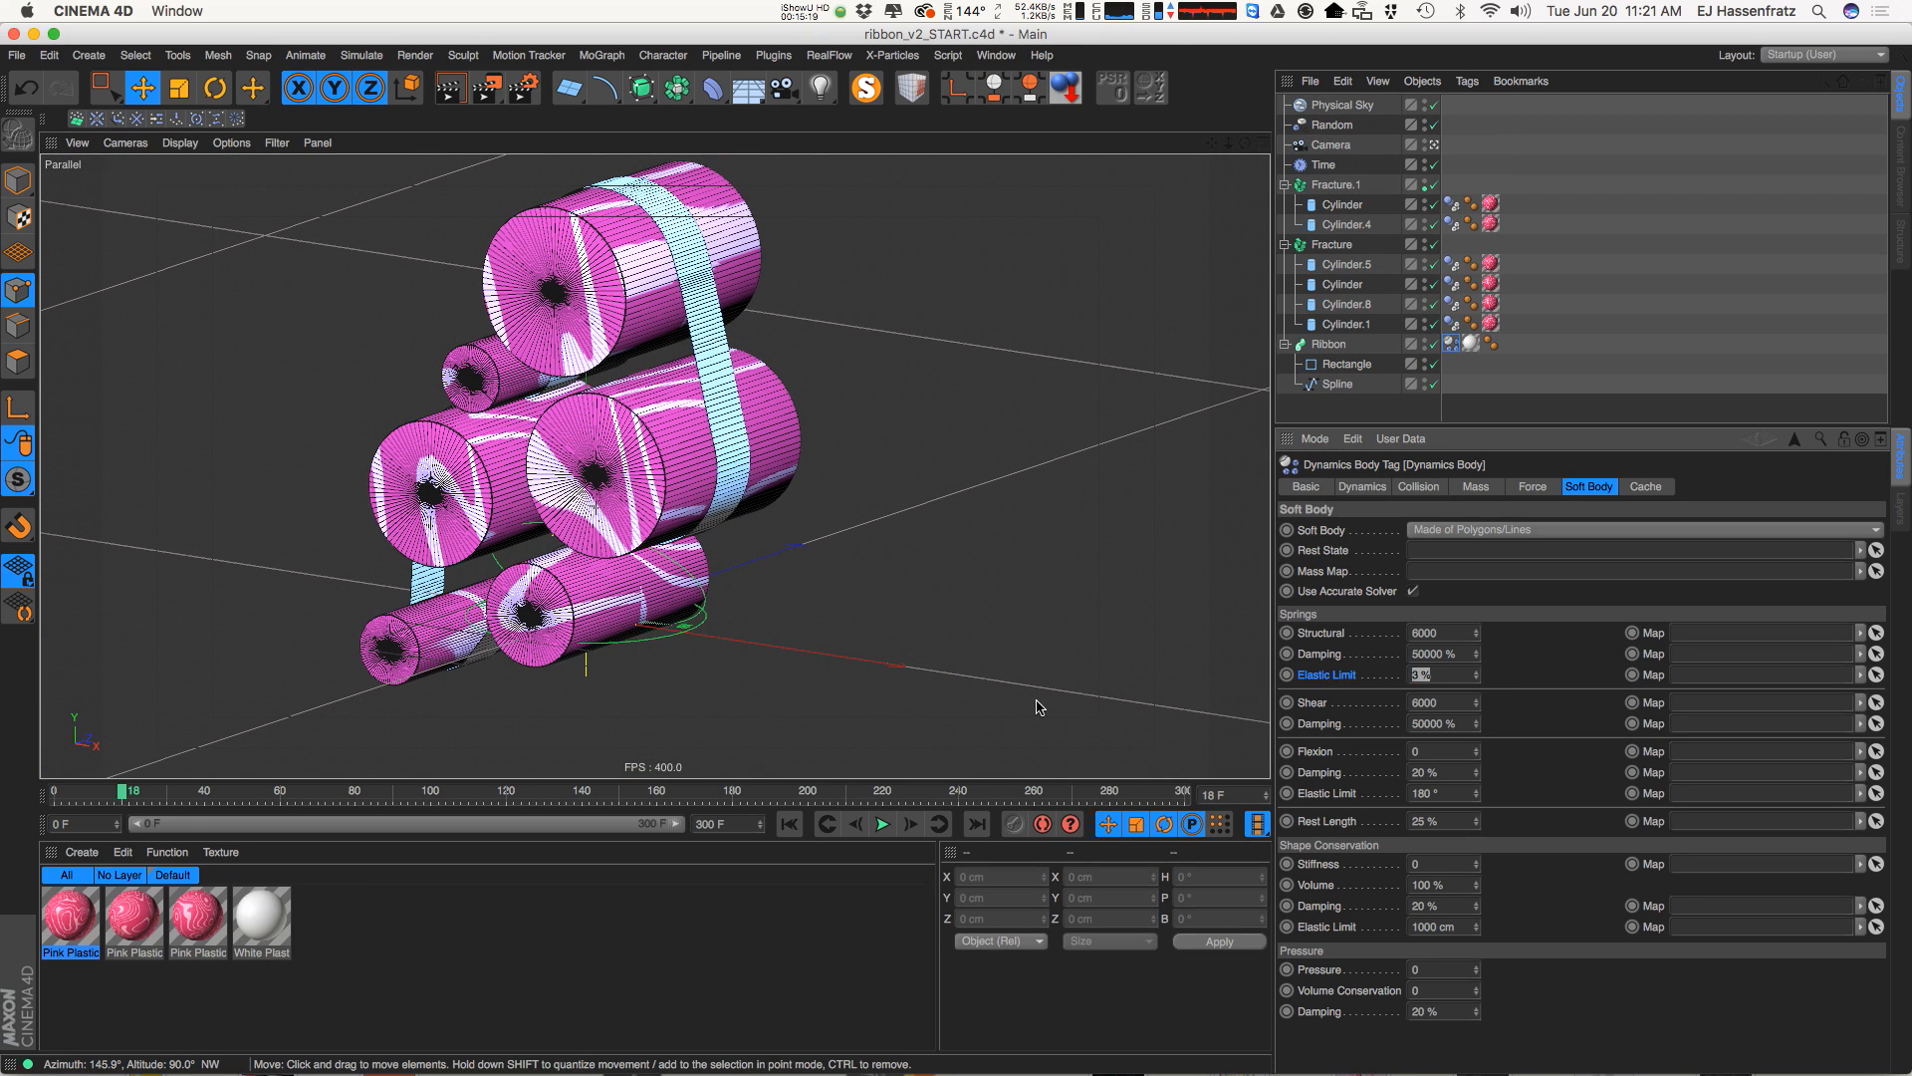
type("0")
key("Return")
Play the wrapped ribbon simulation to about frame 13, stop it, and inspect the band around the cylinders
left_click(882, 824)
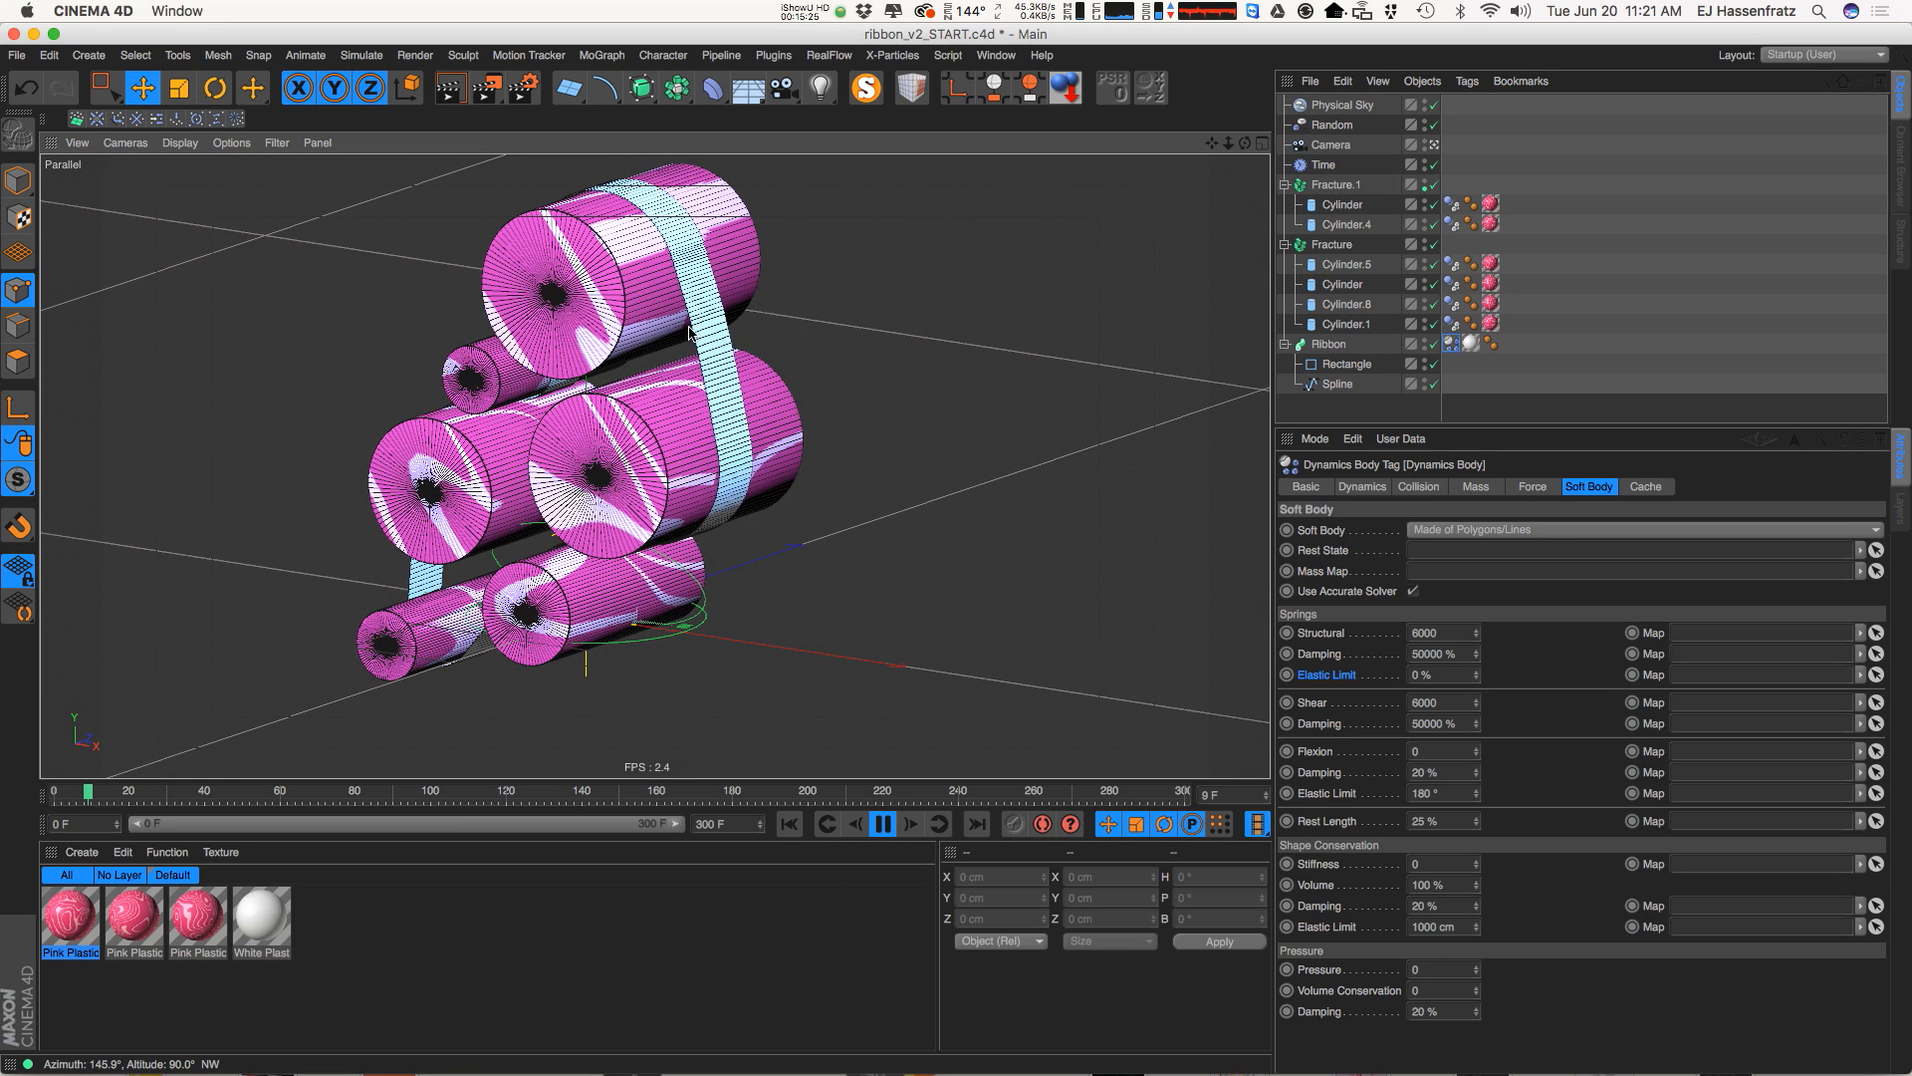
key("F8")
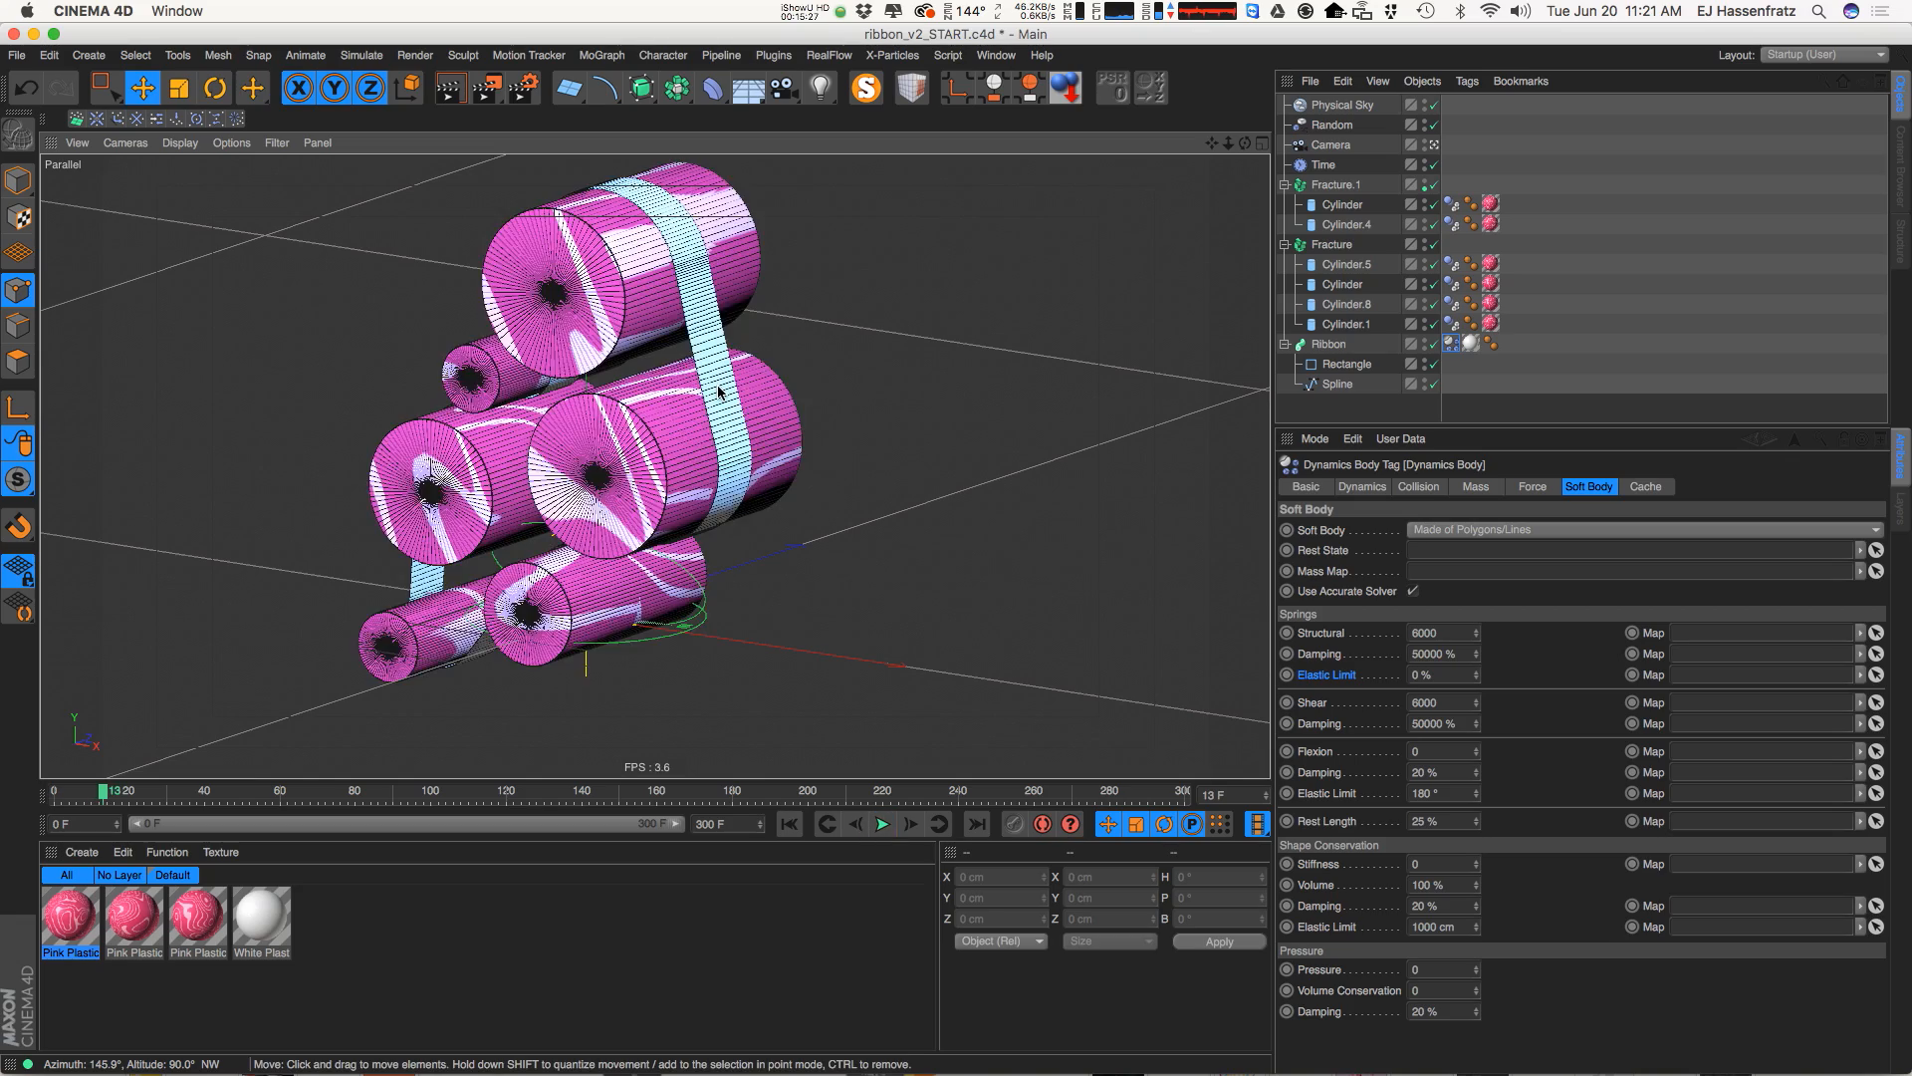
left_click_drag(719, 392, 674, 513, "alt")
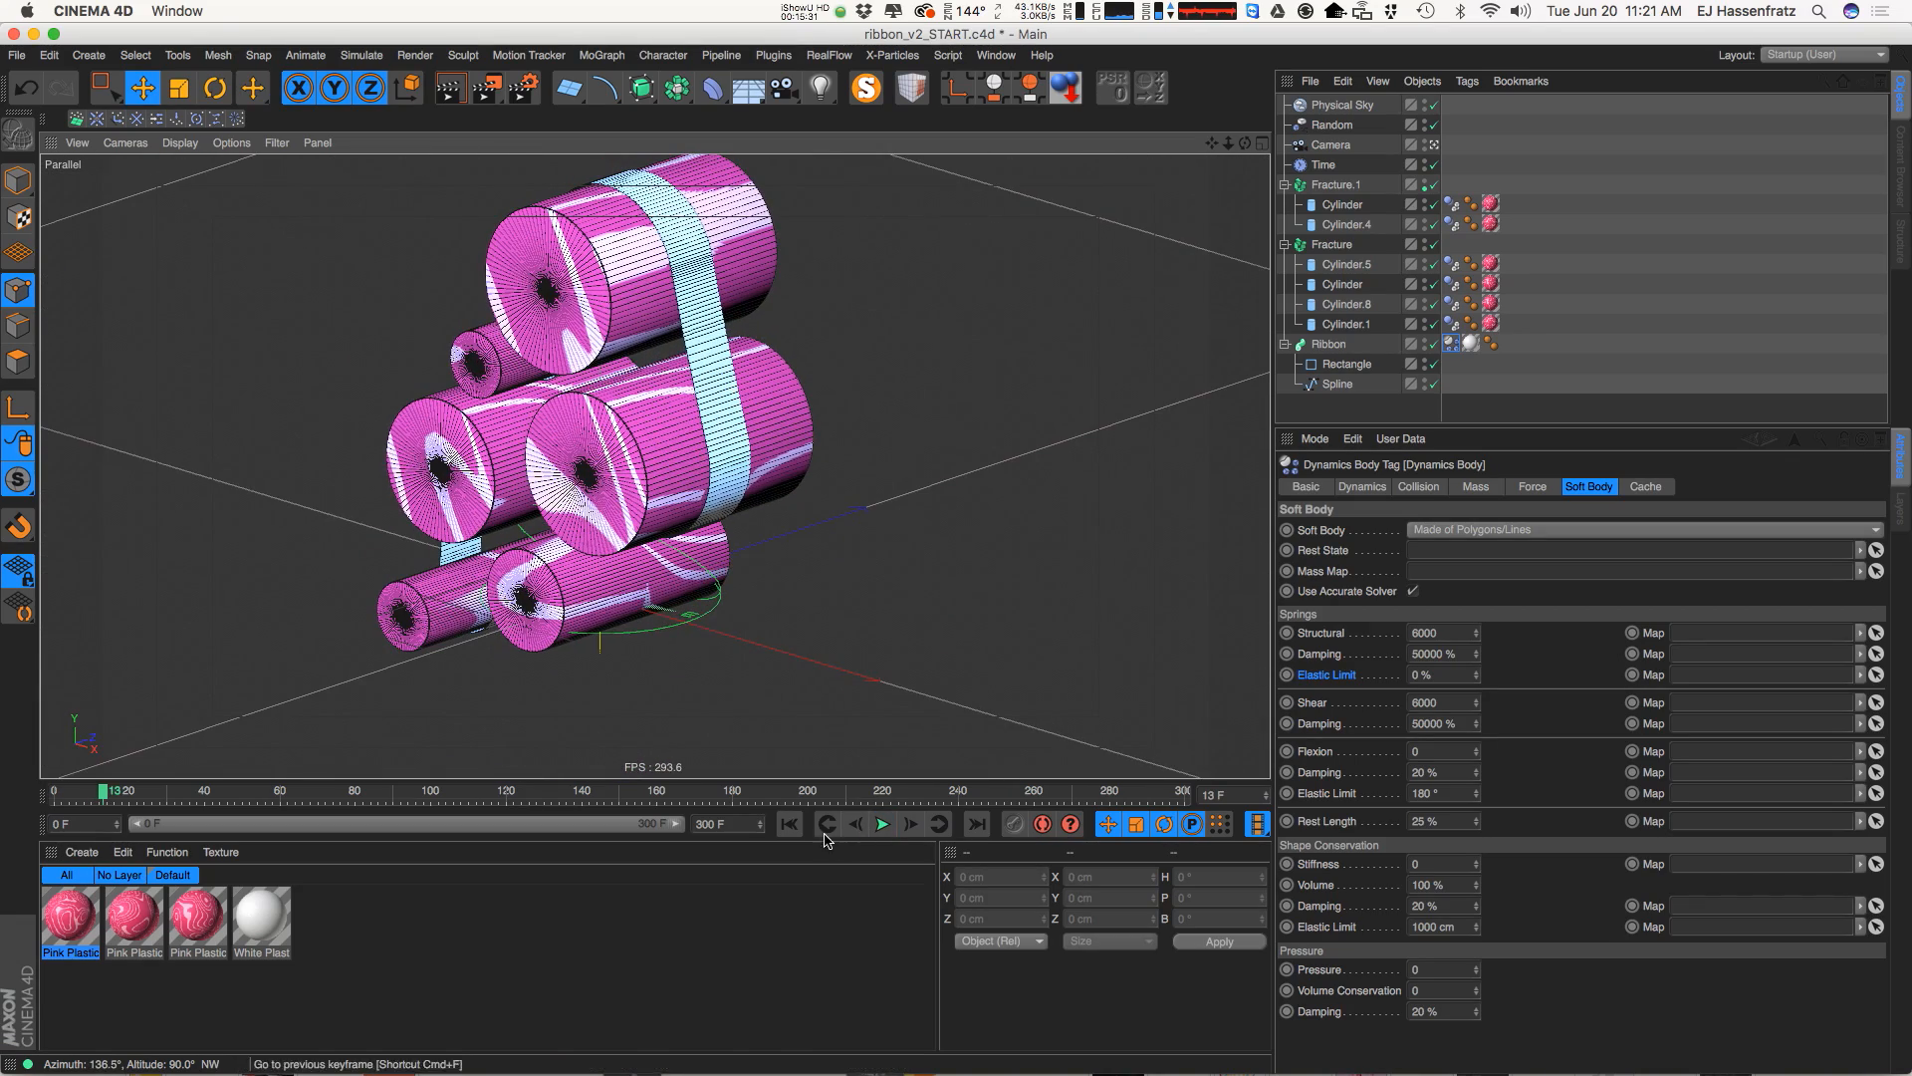
Return to the first frame and set both the structural and shear spring Damping of the Ribbon's soft body to 5000%
key("shift+f")
scroll(781, 519, "down", 1)
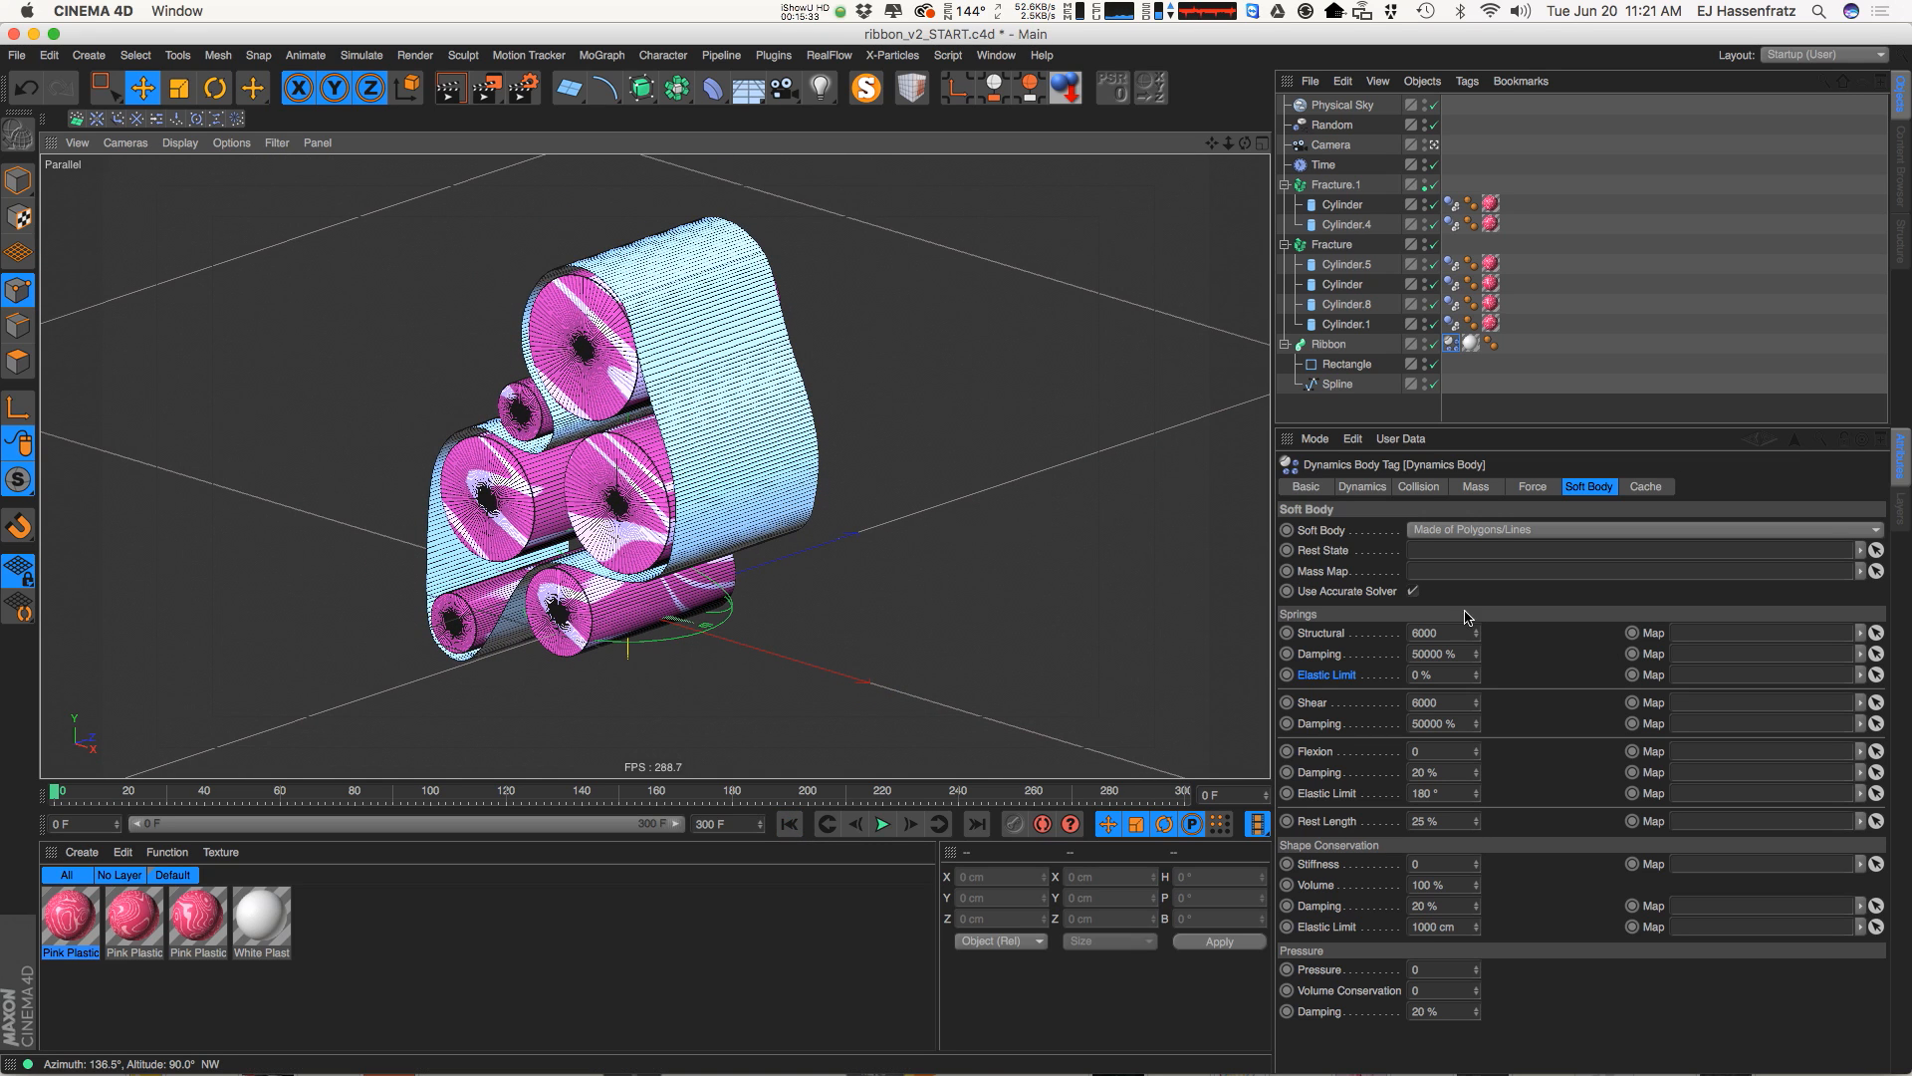
left_click(1426, 655)
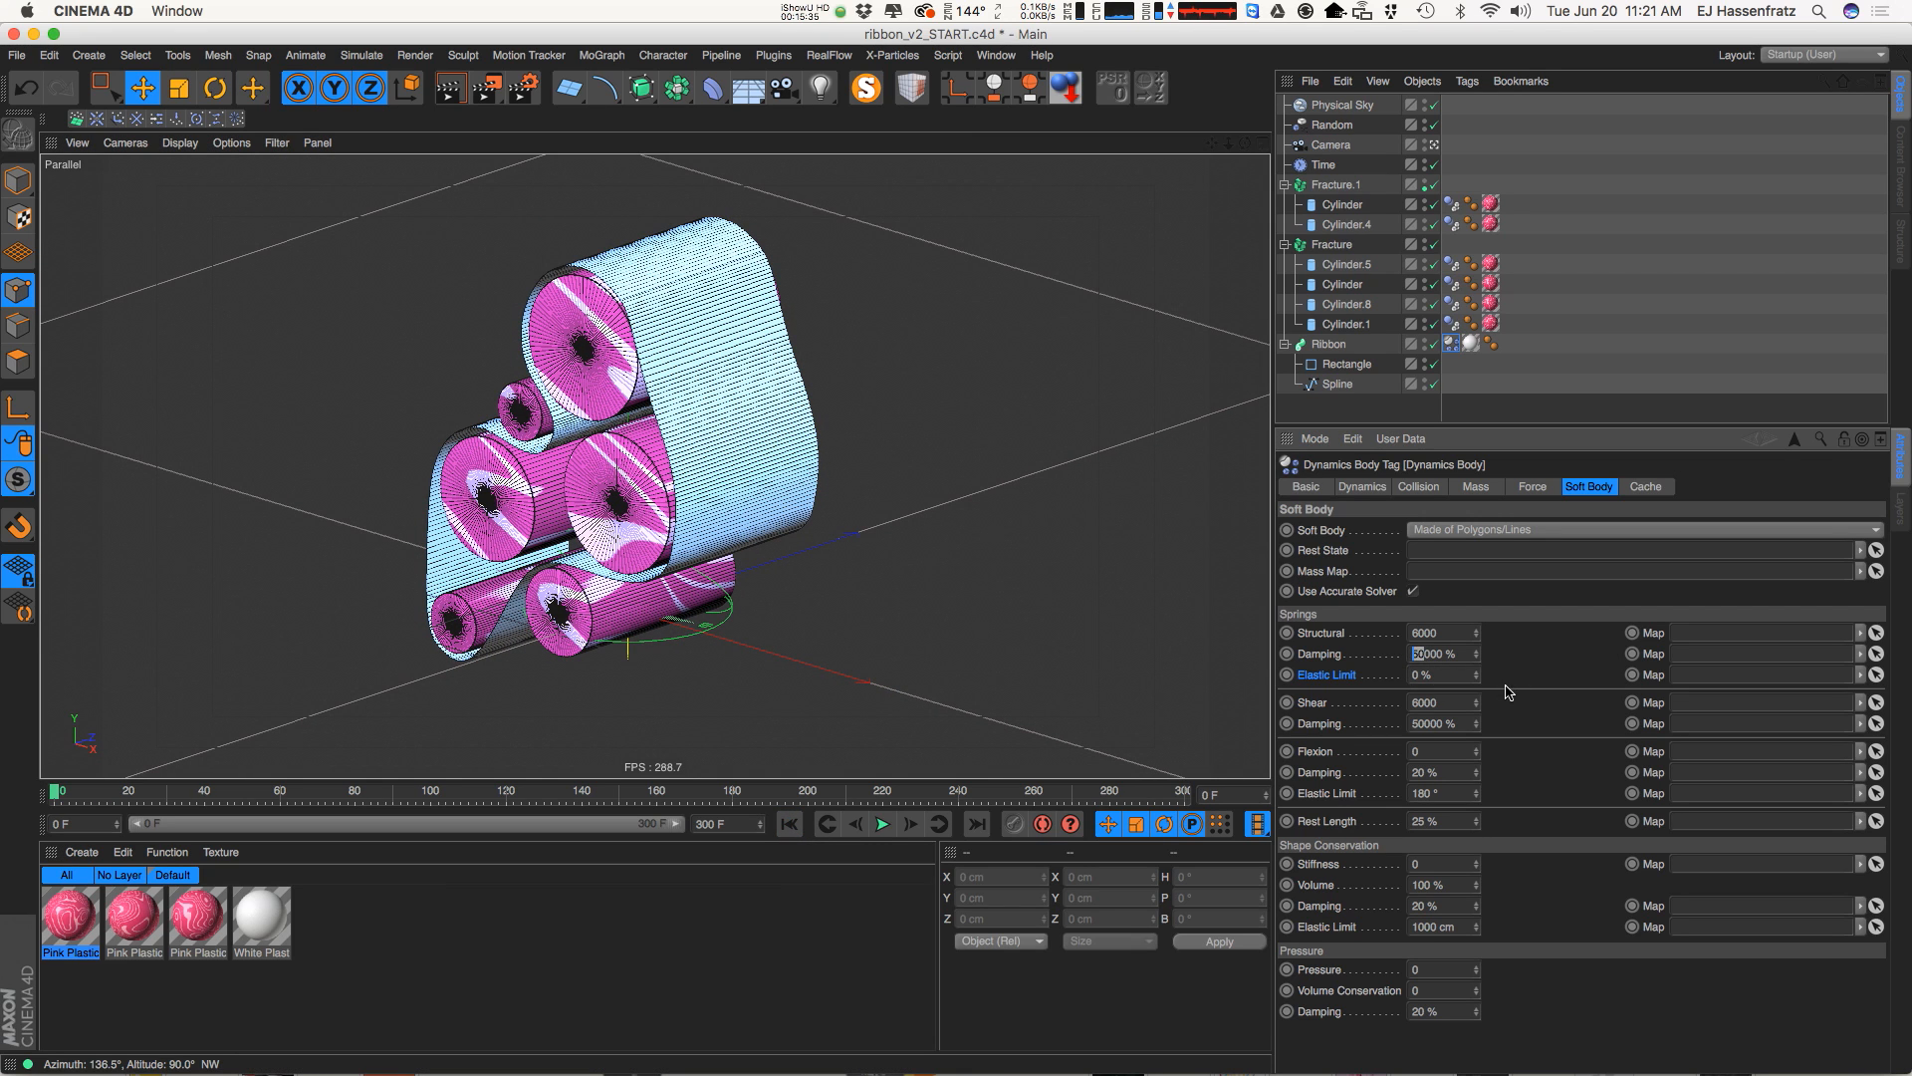
left_click(1426, 723)
key("BackSpace")
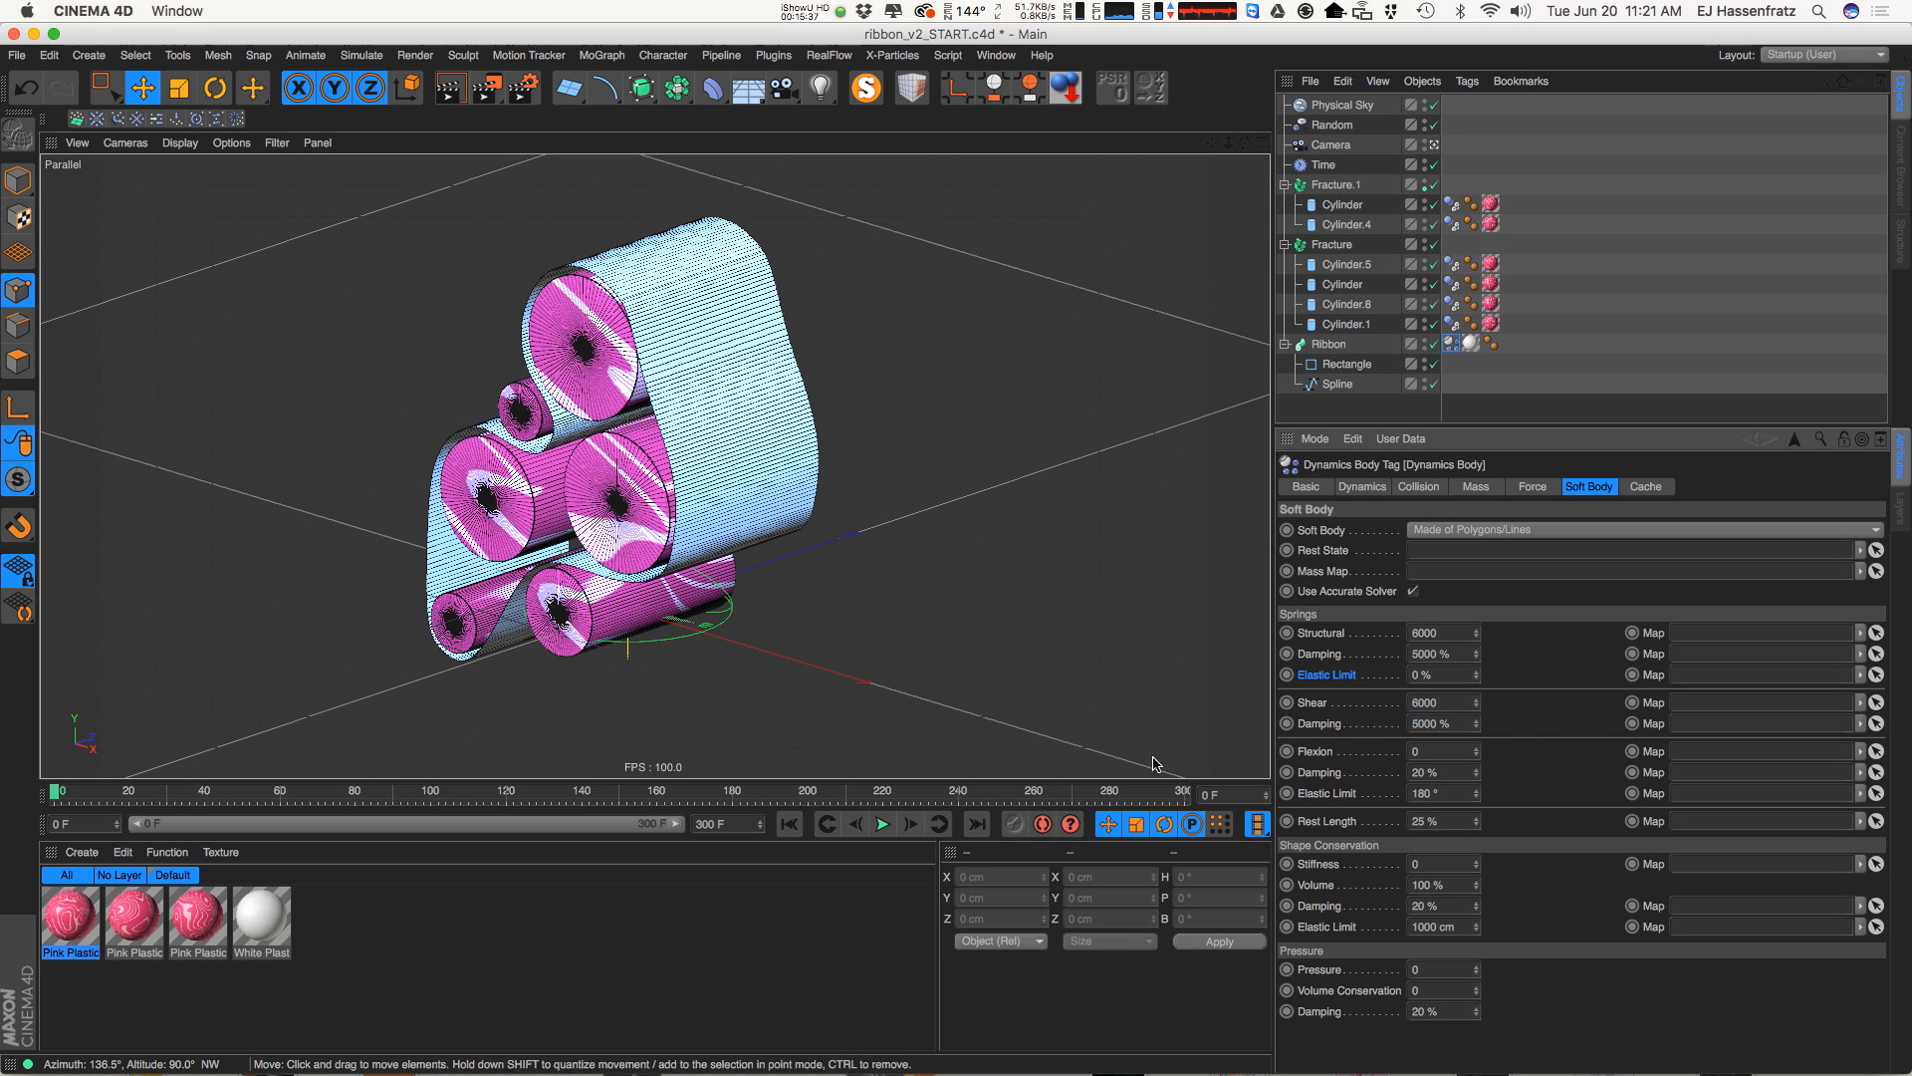
Play the simulation to about frame 12, stop it, and inspect how the ribbon passes around the lower cylinders from behind
left_click(882, 824)
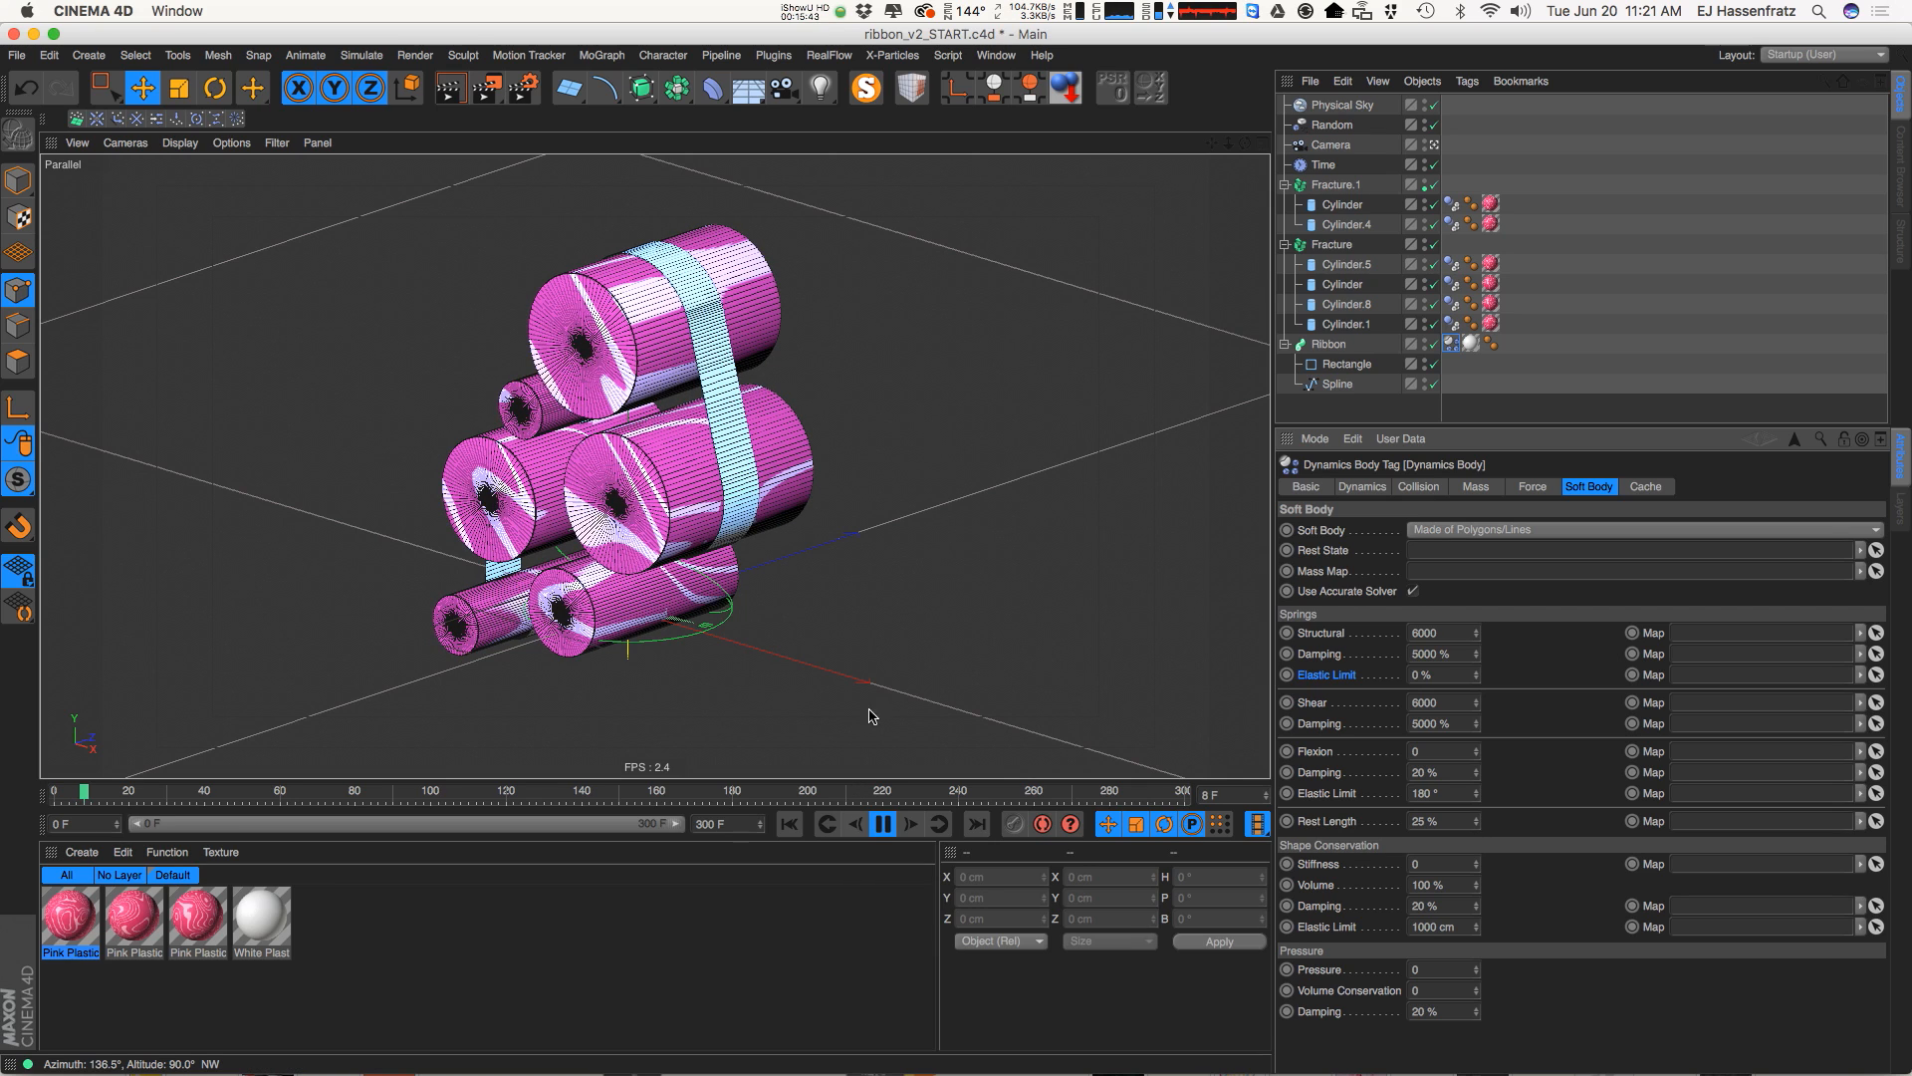
key("F8")
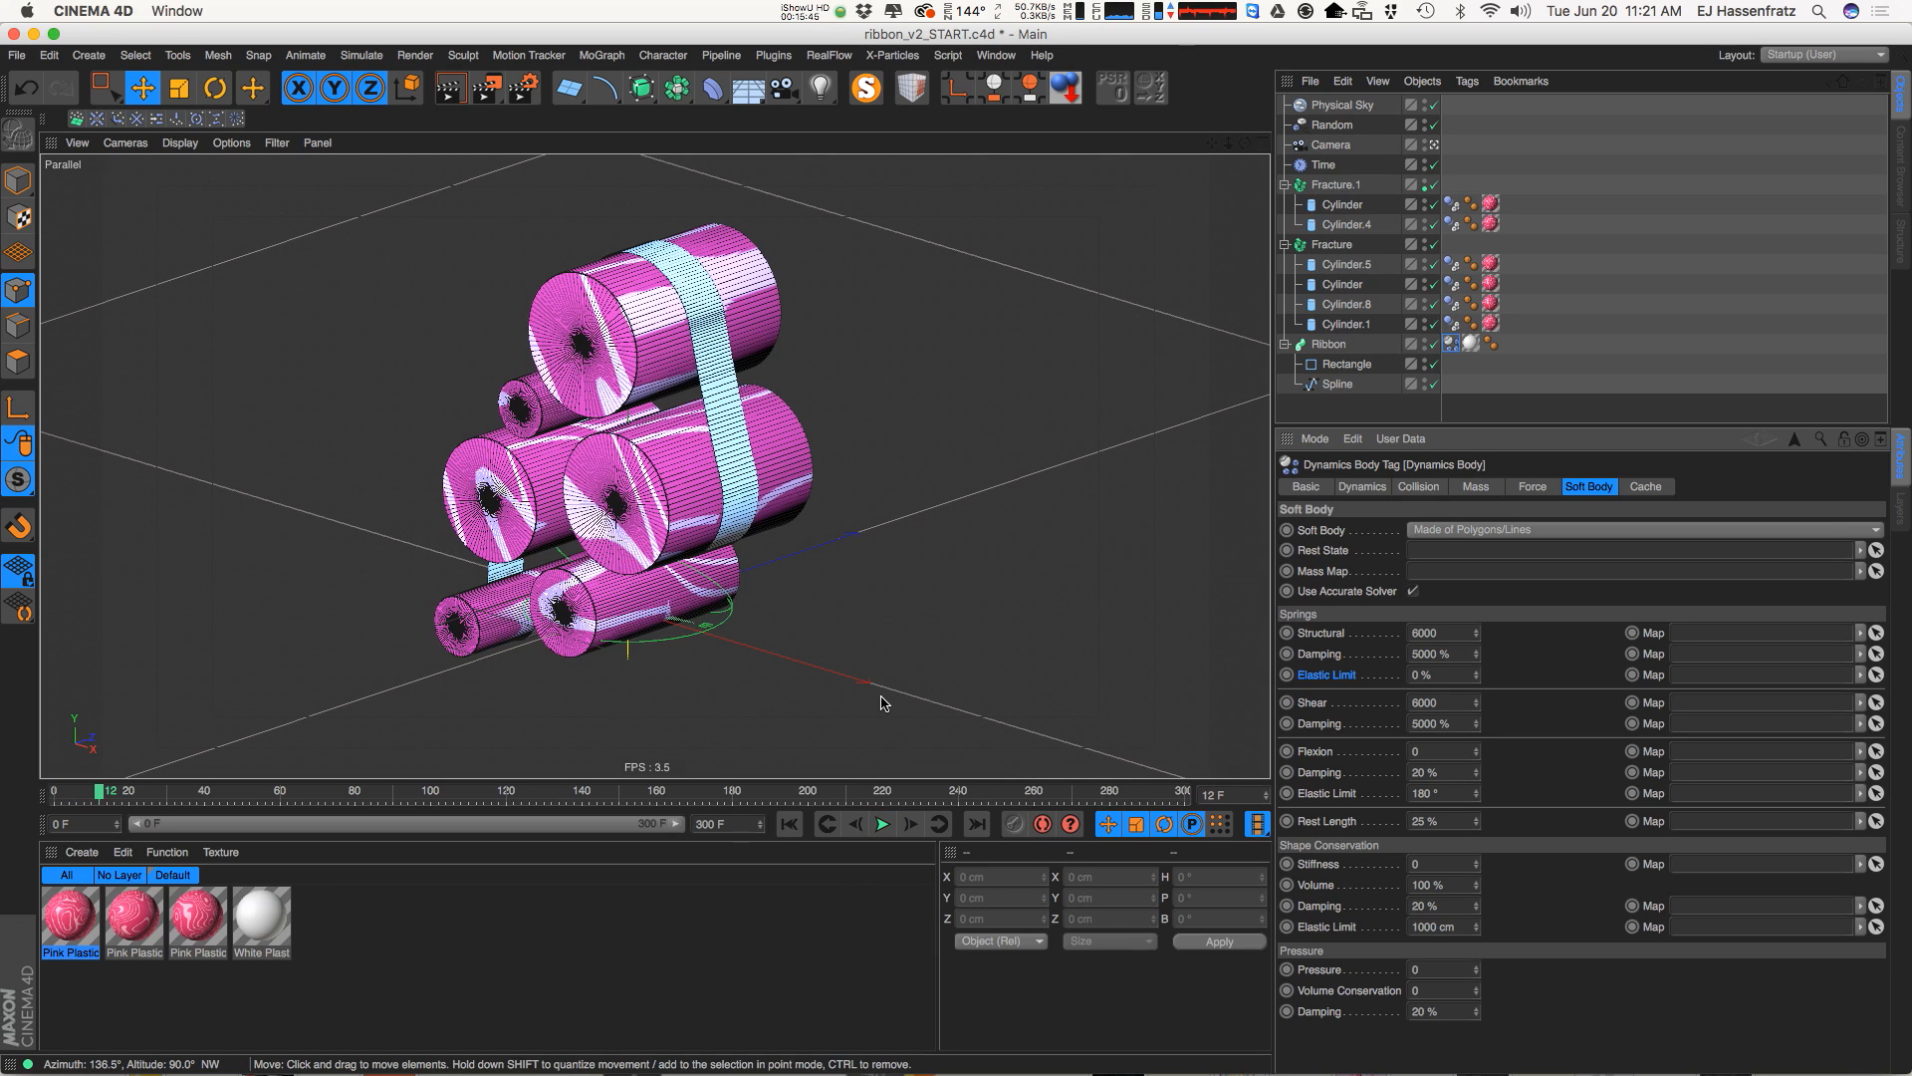
left_click_drag(907, 566, 747, 470, "alt")
left_click_drag(575, 436, 899, 430, "alt")
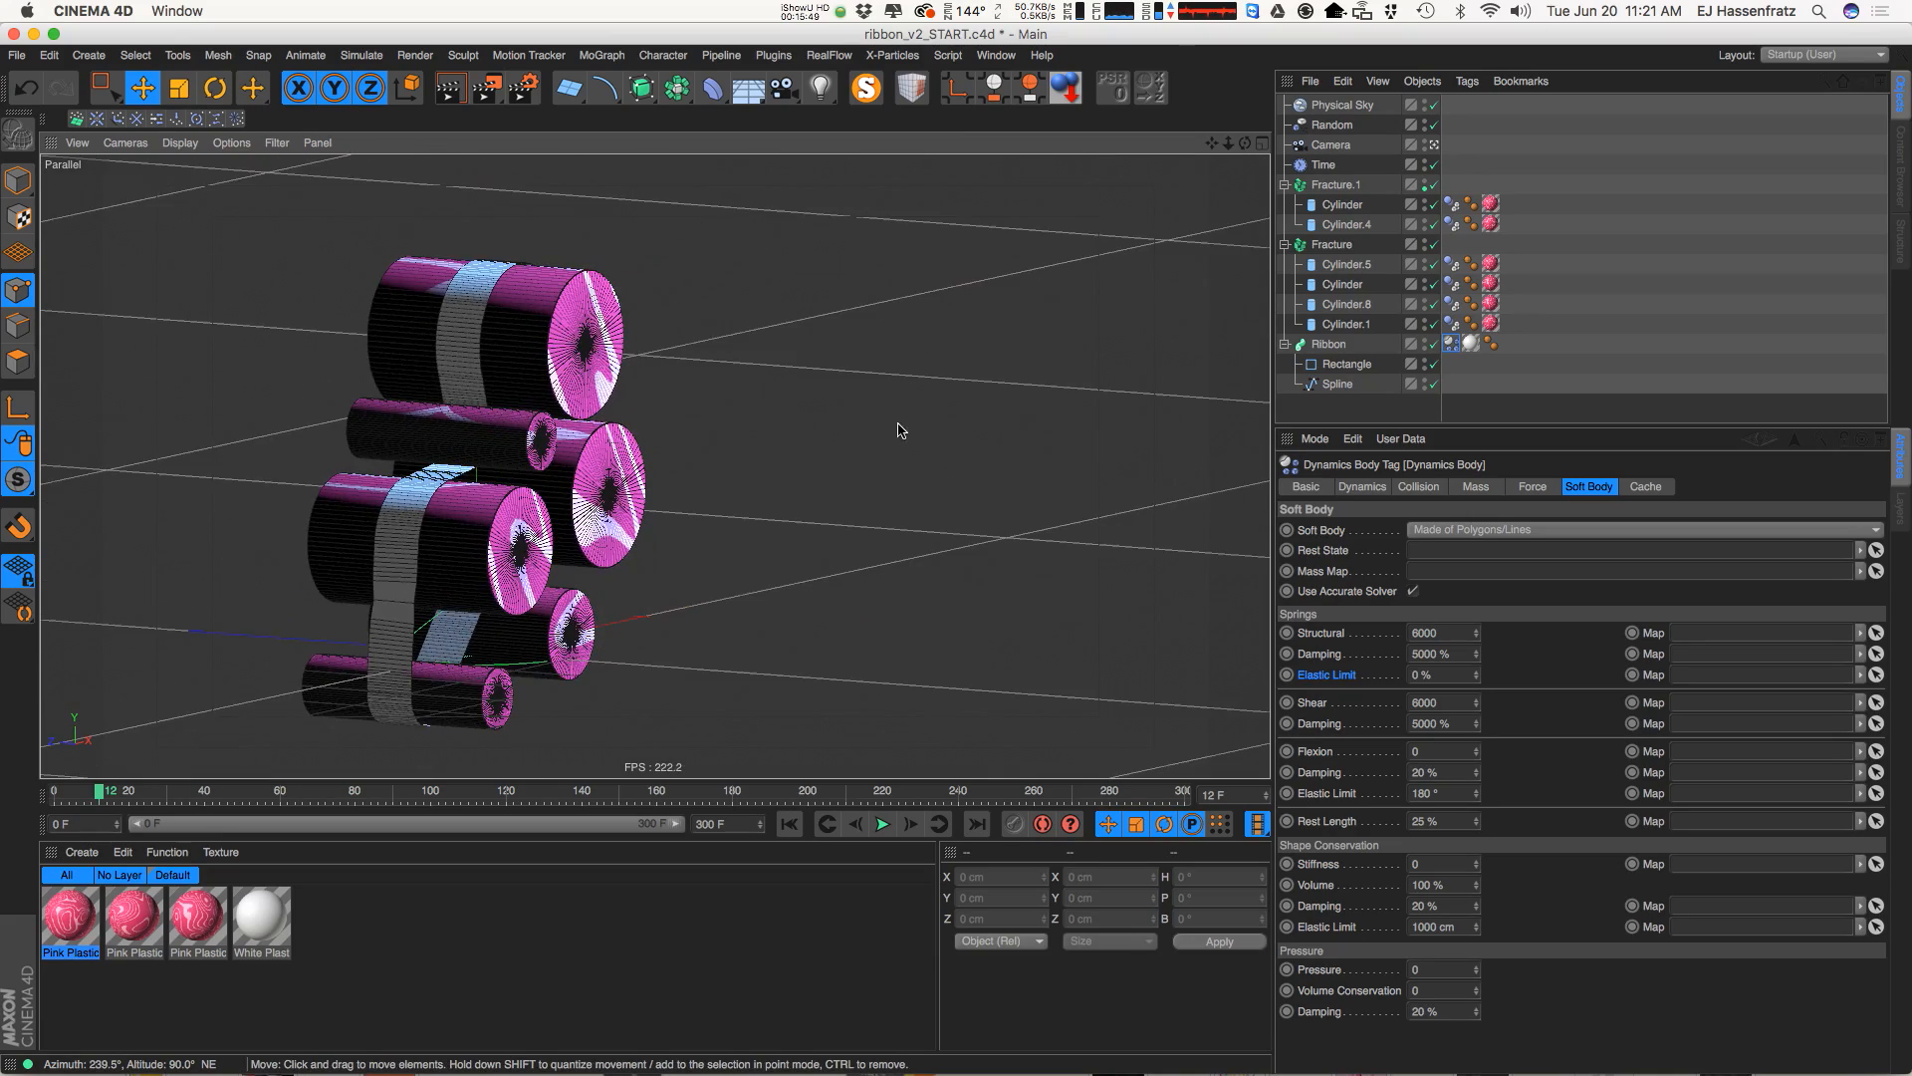
right_click_drag(373, 624, 418, 577, "alt")
left_click_drag(418, 577, 458, 539, "alt")
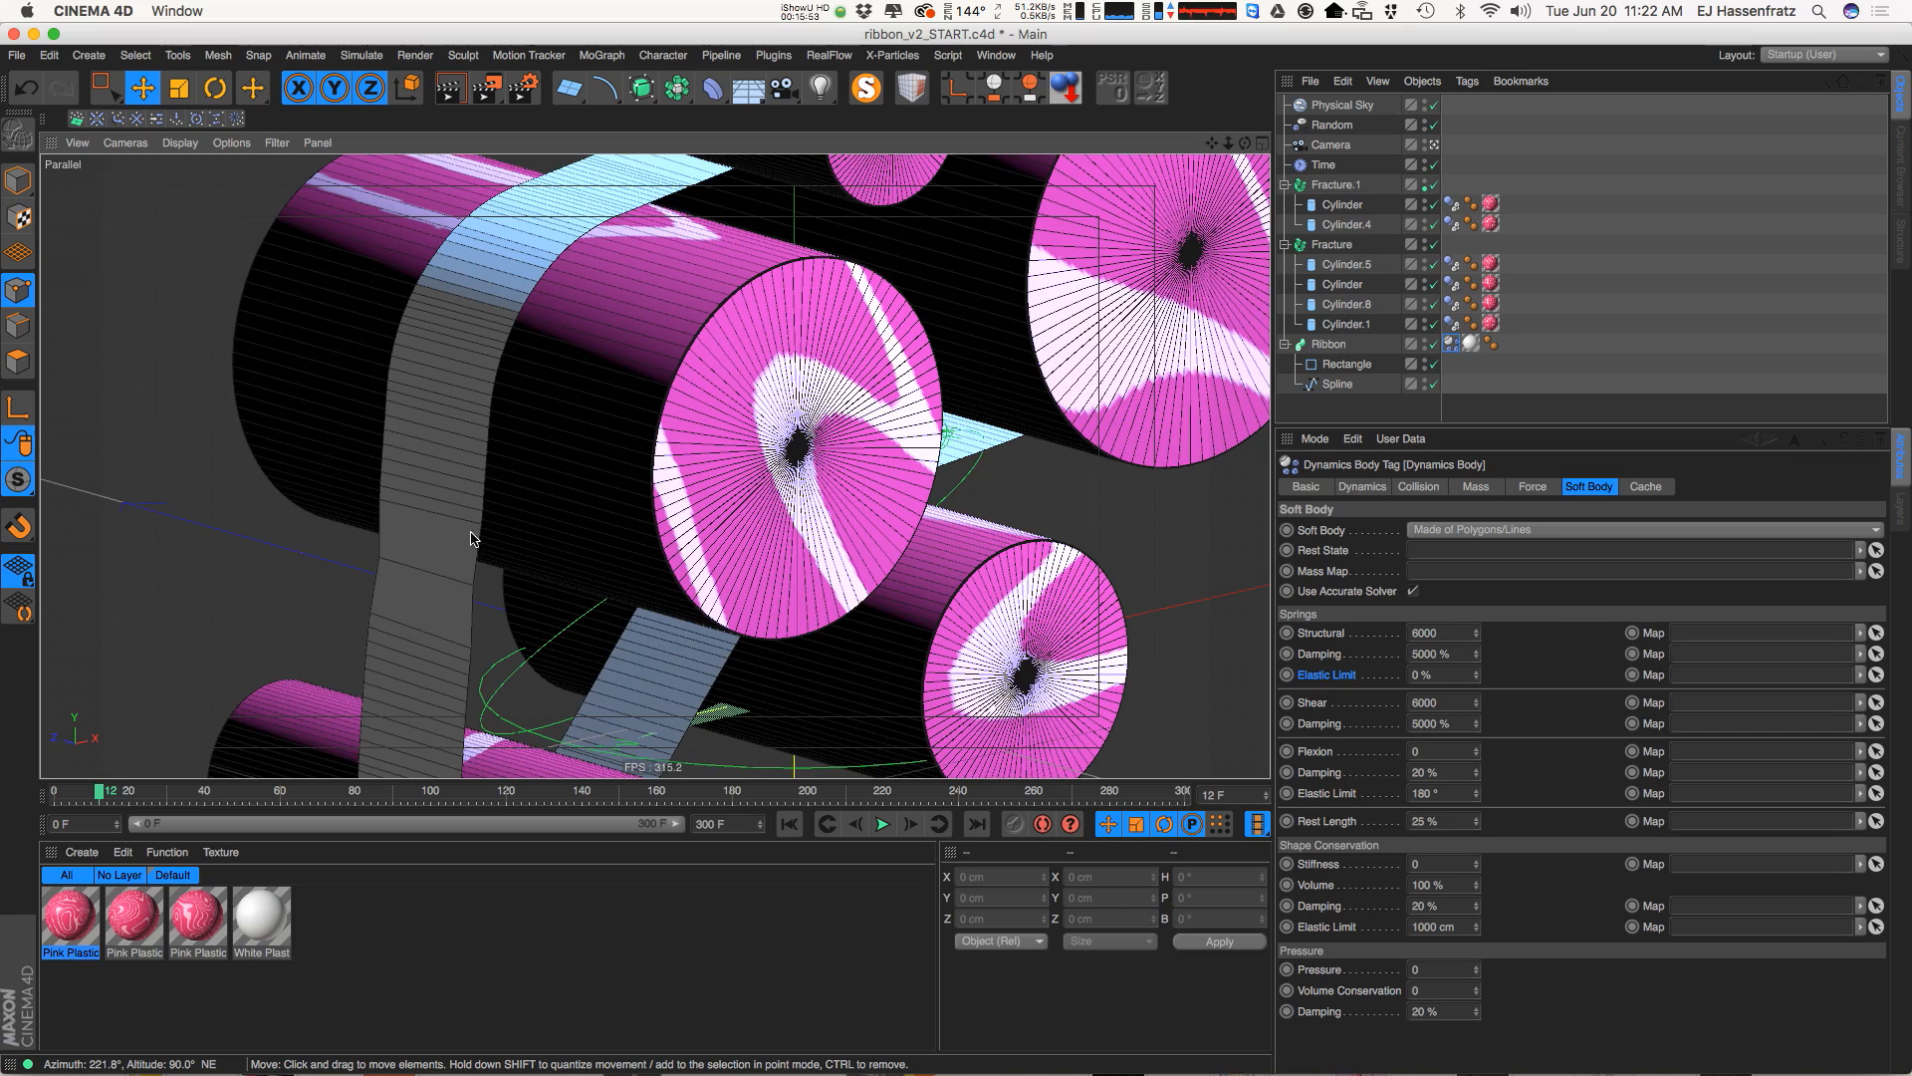
left_click_drag(443, 605, 564, 564, "alt")
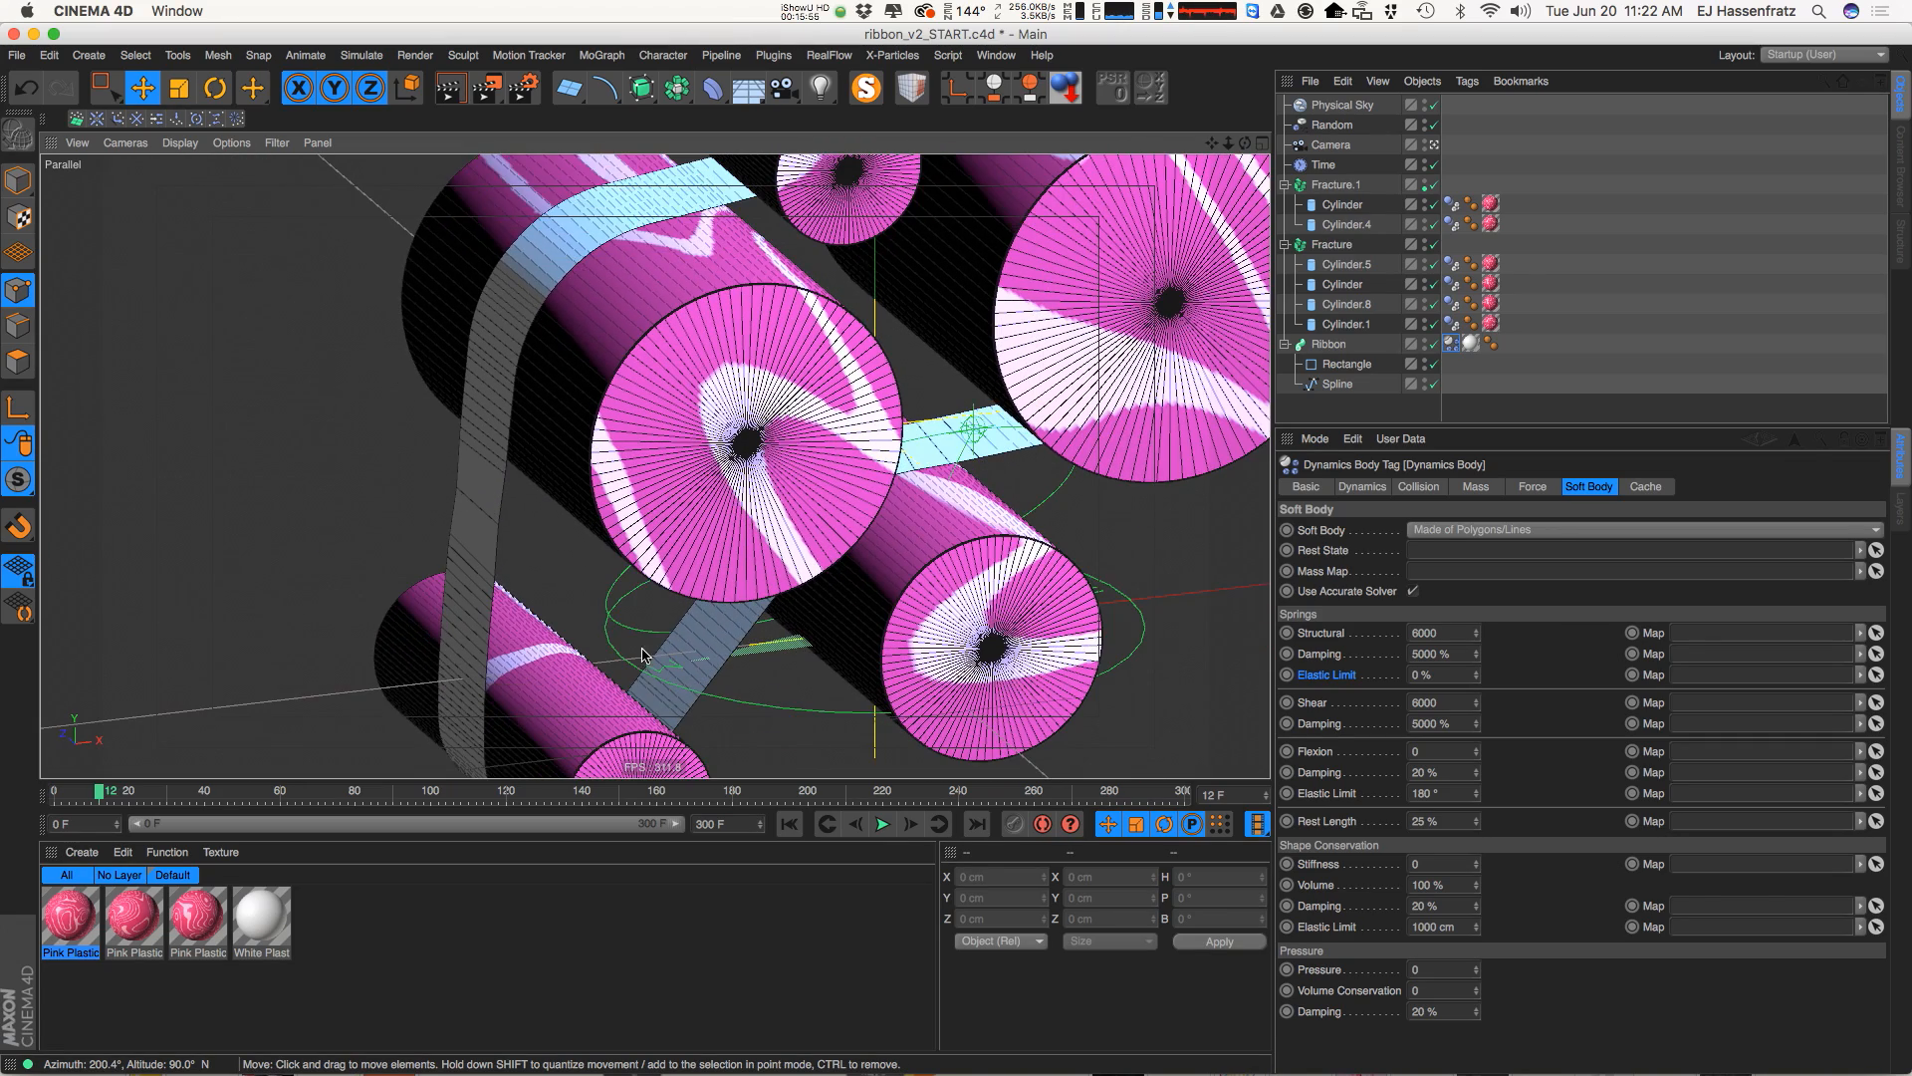
In the front view, reshape the Ribbon's Spline on its outer left side by adjusting point handles beside the middle-left and bottom-left cylinders
left_click(1262, 142)
left_click(1337, 384)
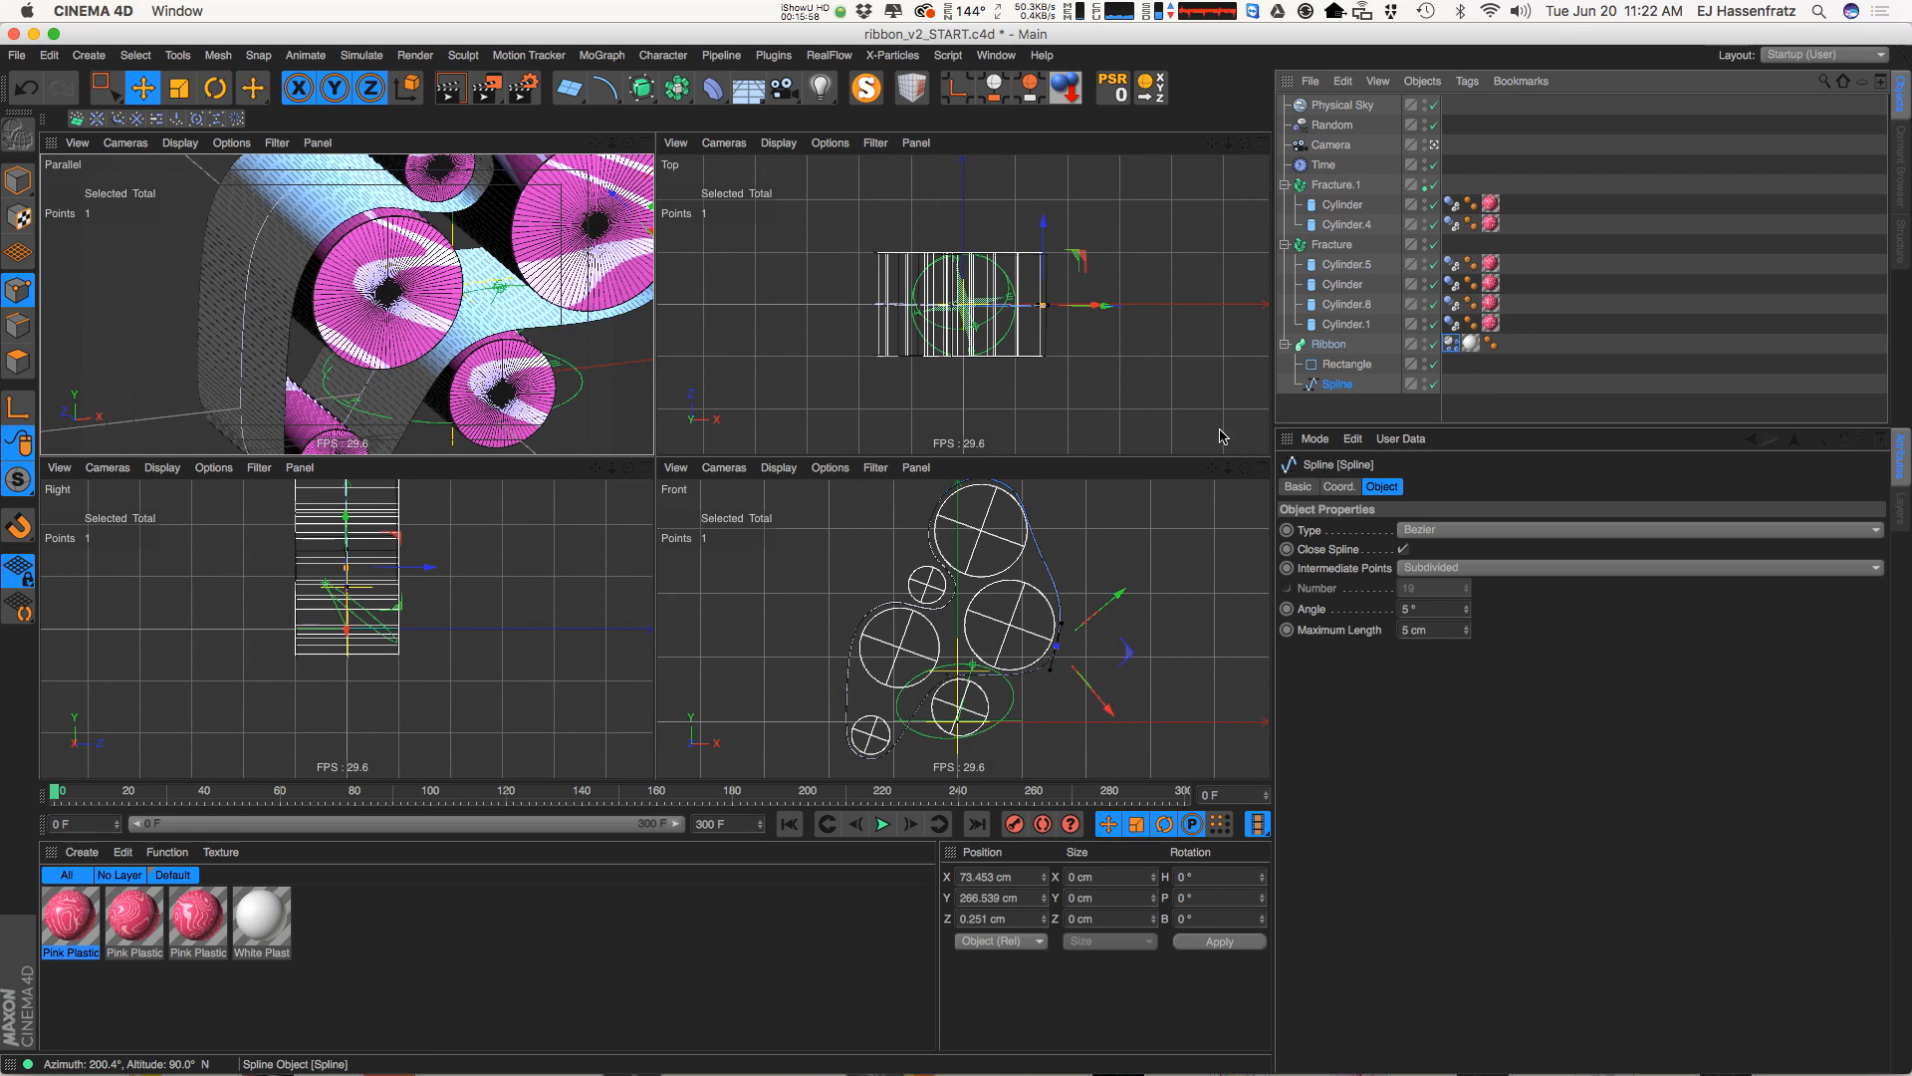
left_click(860, 622)
scroll(859, 625, "up", 6)
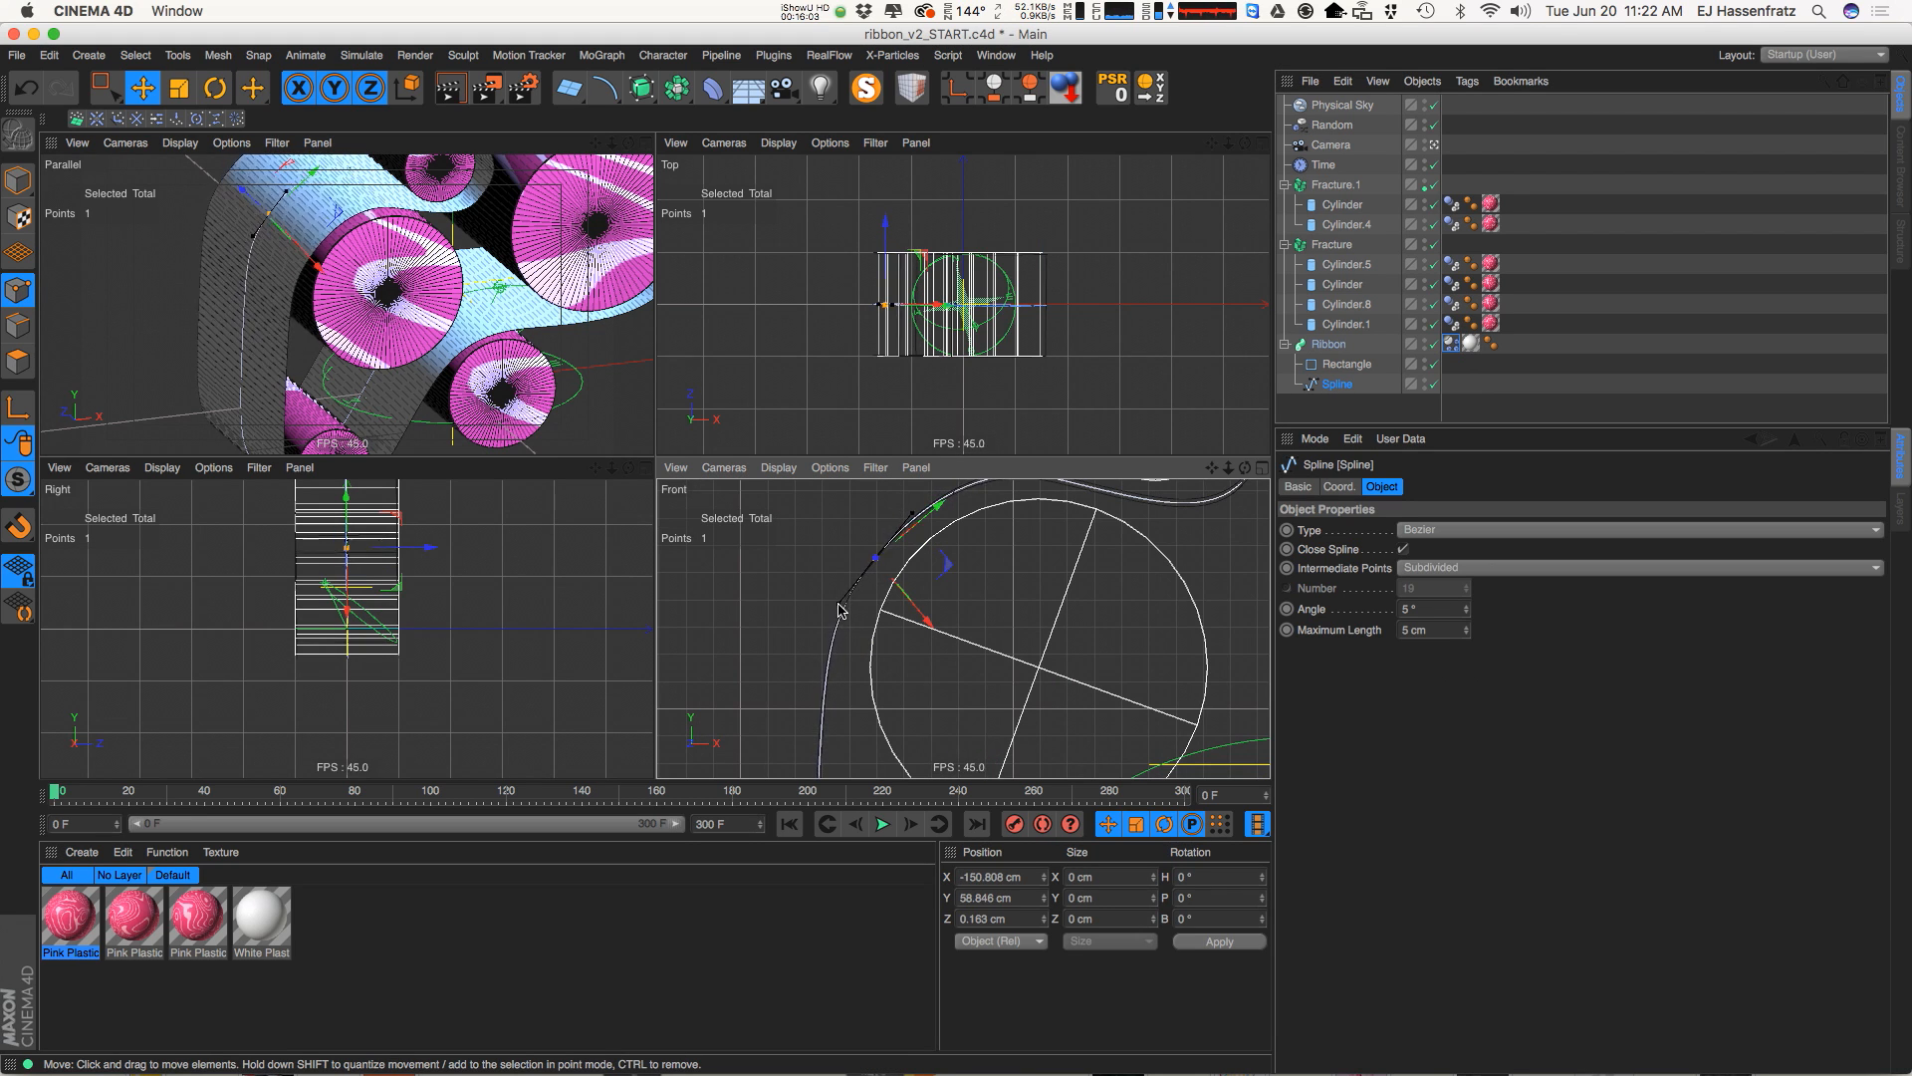
left_click_drag(838, 610, 841, 620)
middle_click_drag(848, 690, 827, 653, "alt")
left_click(804, 633)
right_click_drag(845, 573, 807, 610, "alt")
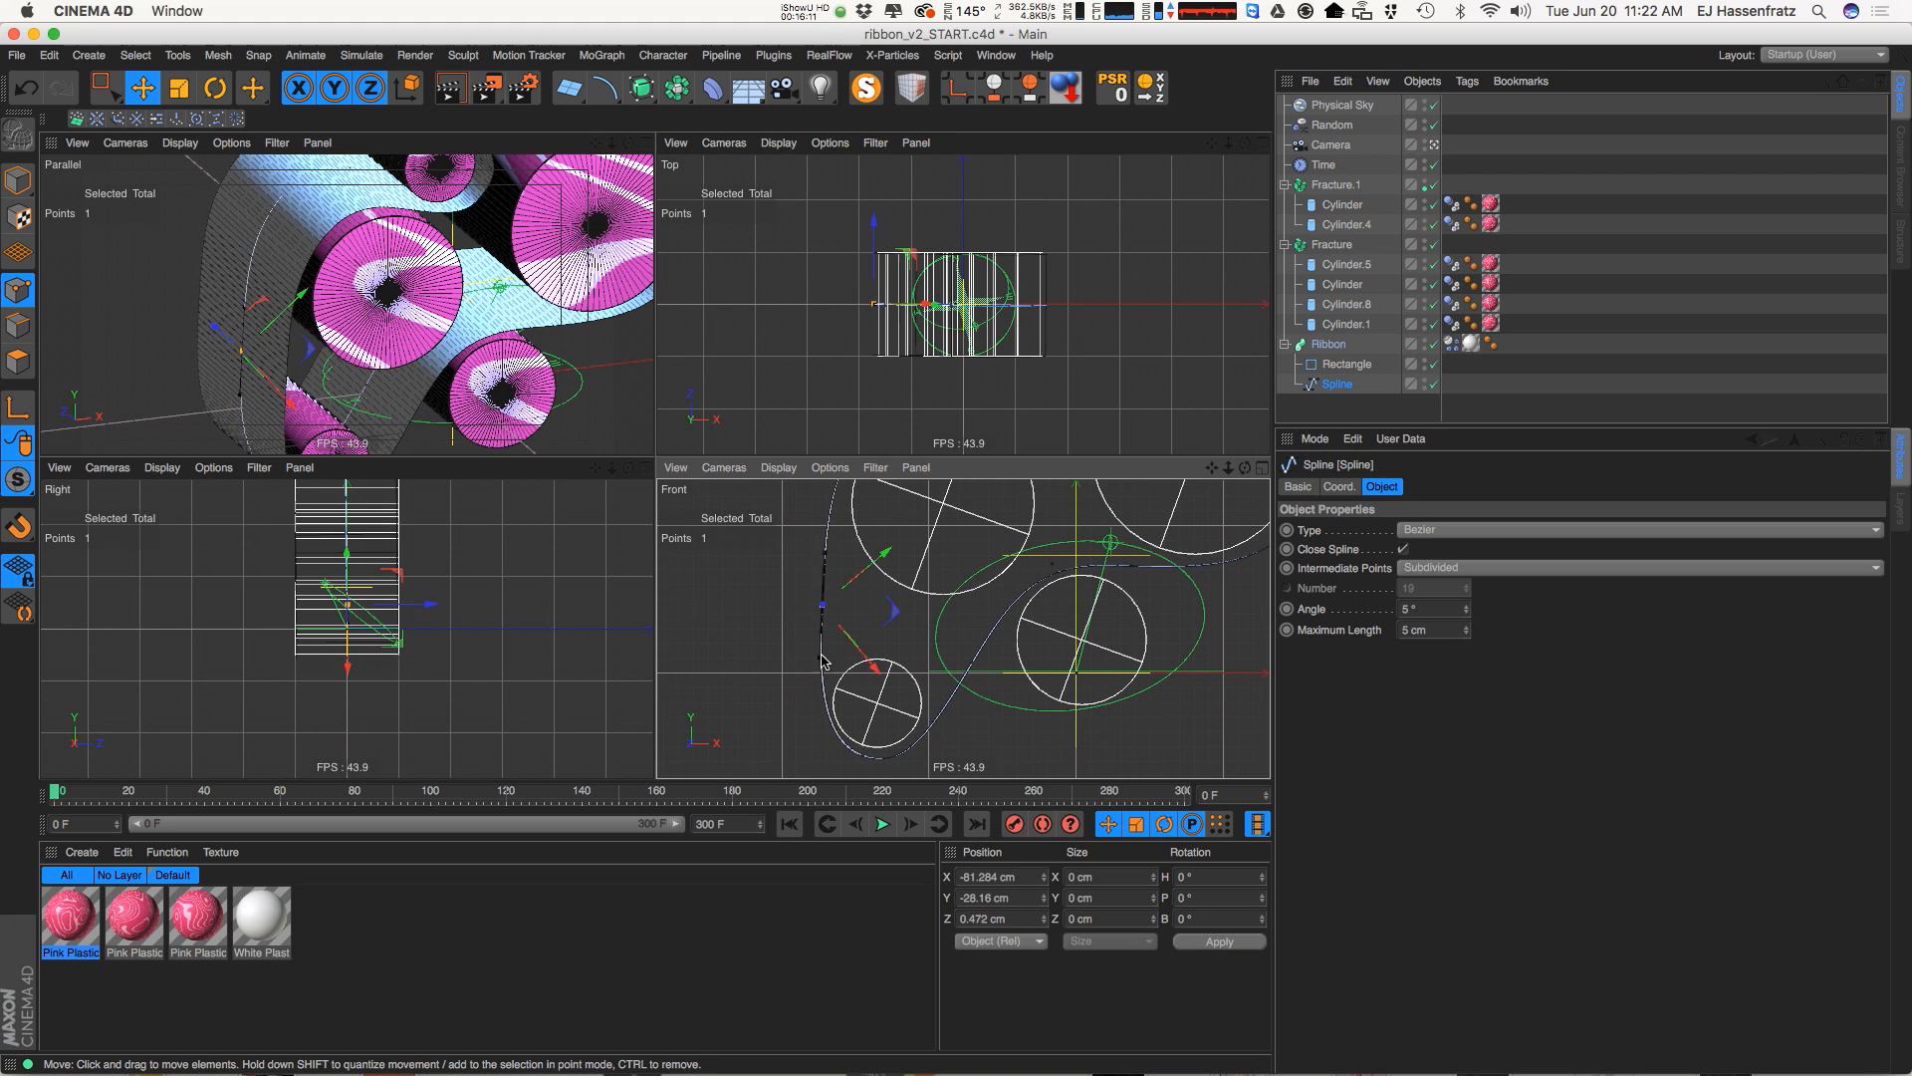
left_click_drag(822, 659, 809, 674)
Widen the Spline's curve under the small bottom-left cylinder and move its lowest point to about X 12.7 cm, Y -79.2 cm
left_click(862, 759)
left_click(862, 755)
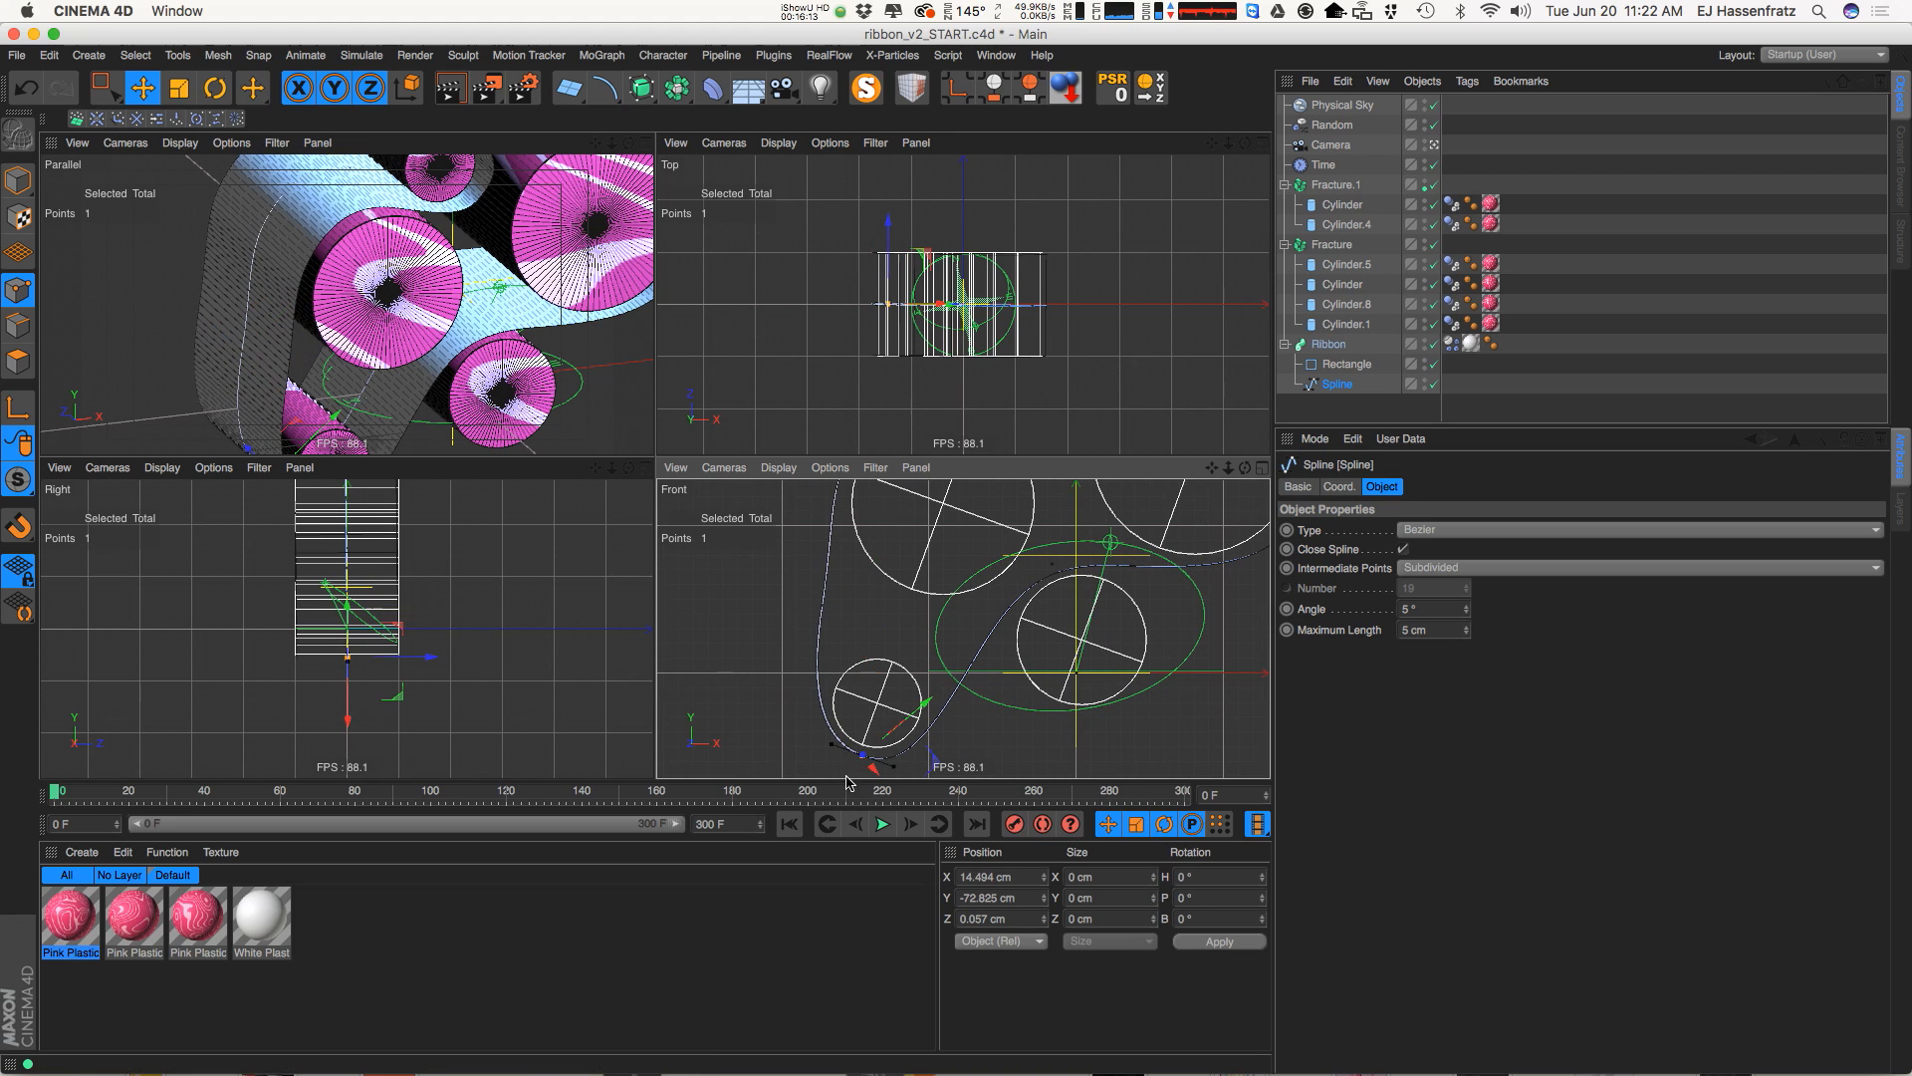
left_click_drag(831, 744, 824, 745)
left_click_drag(922, 706, 913, 710)
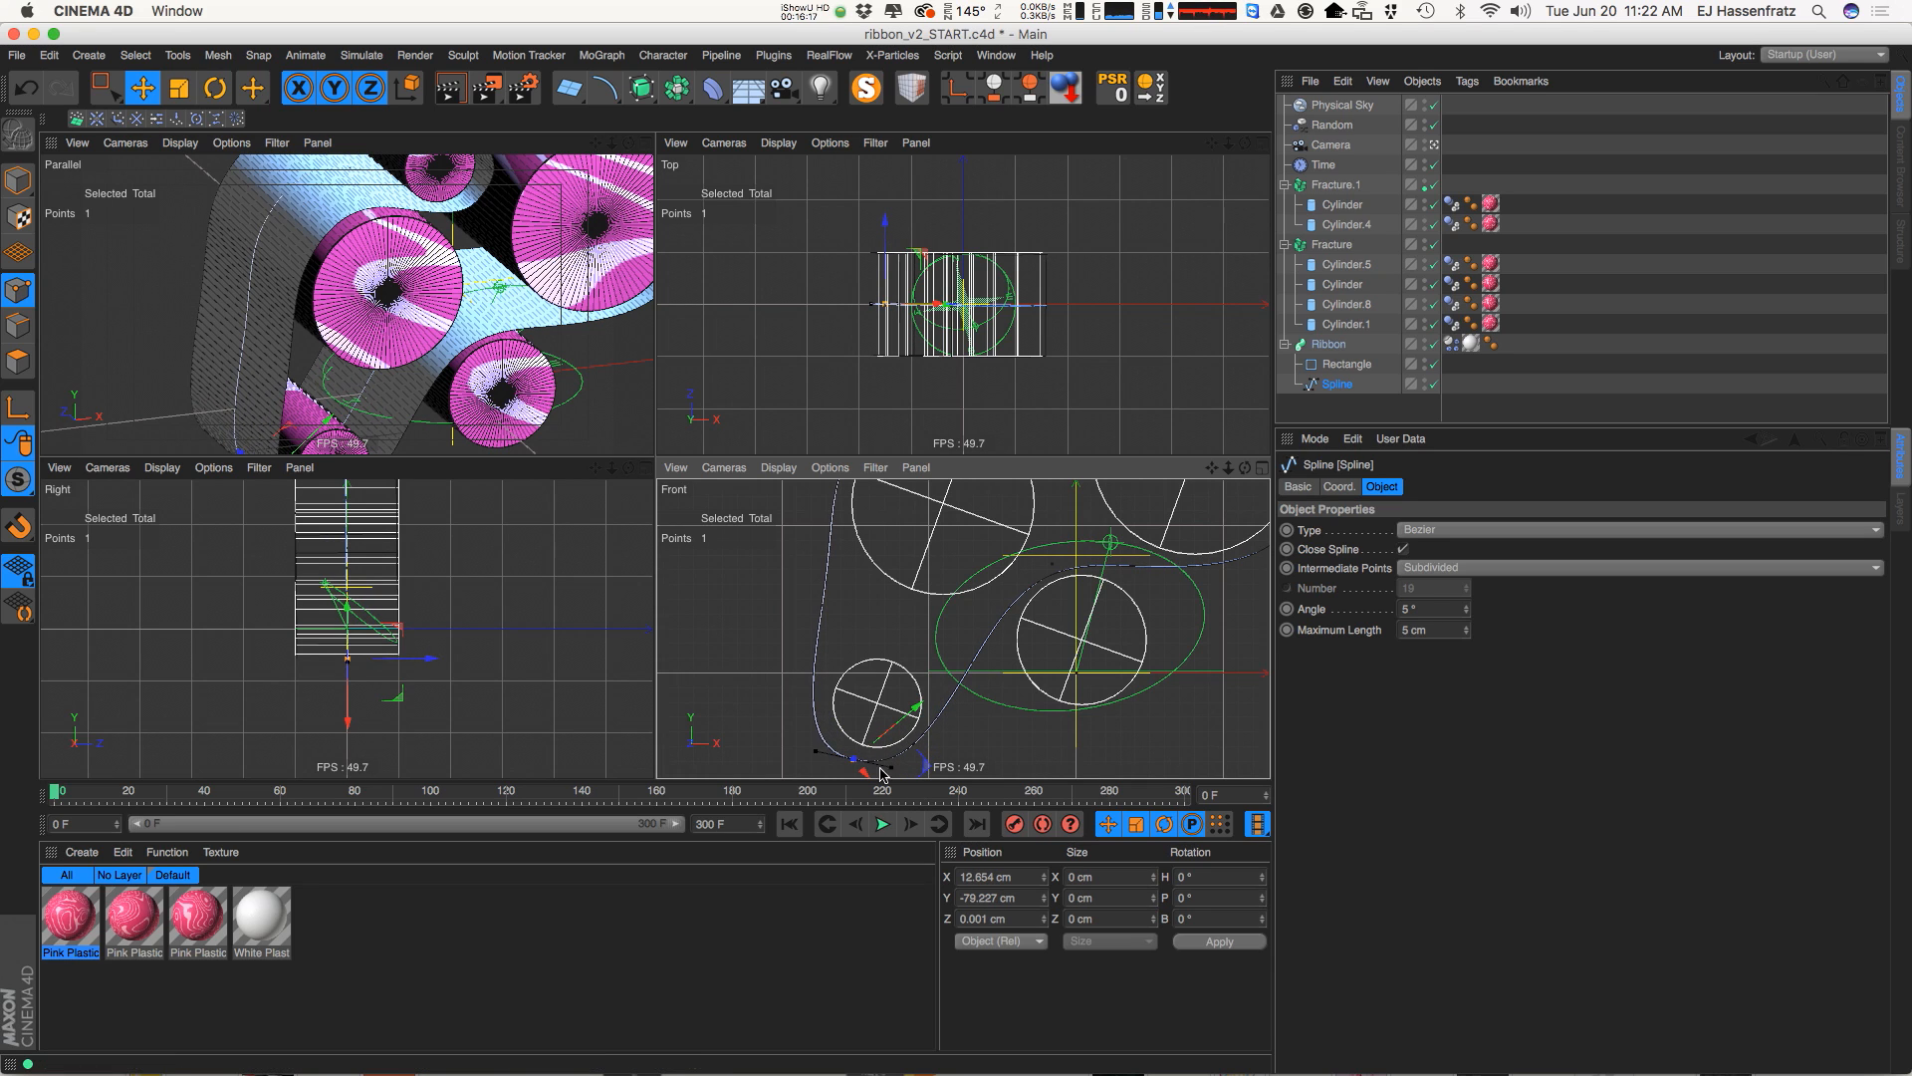
Play the simulation in the full perspective view to about frame 13, stop it, and examine the ribbon near the small bottom cylinder
left_click(646, 144)
middle_click_drag(870, 366, 694, 395, "alt")
right_click_drag(694, 395, 579, 516, "alt")
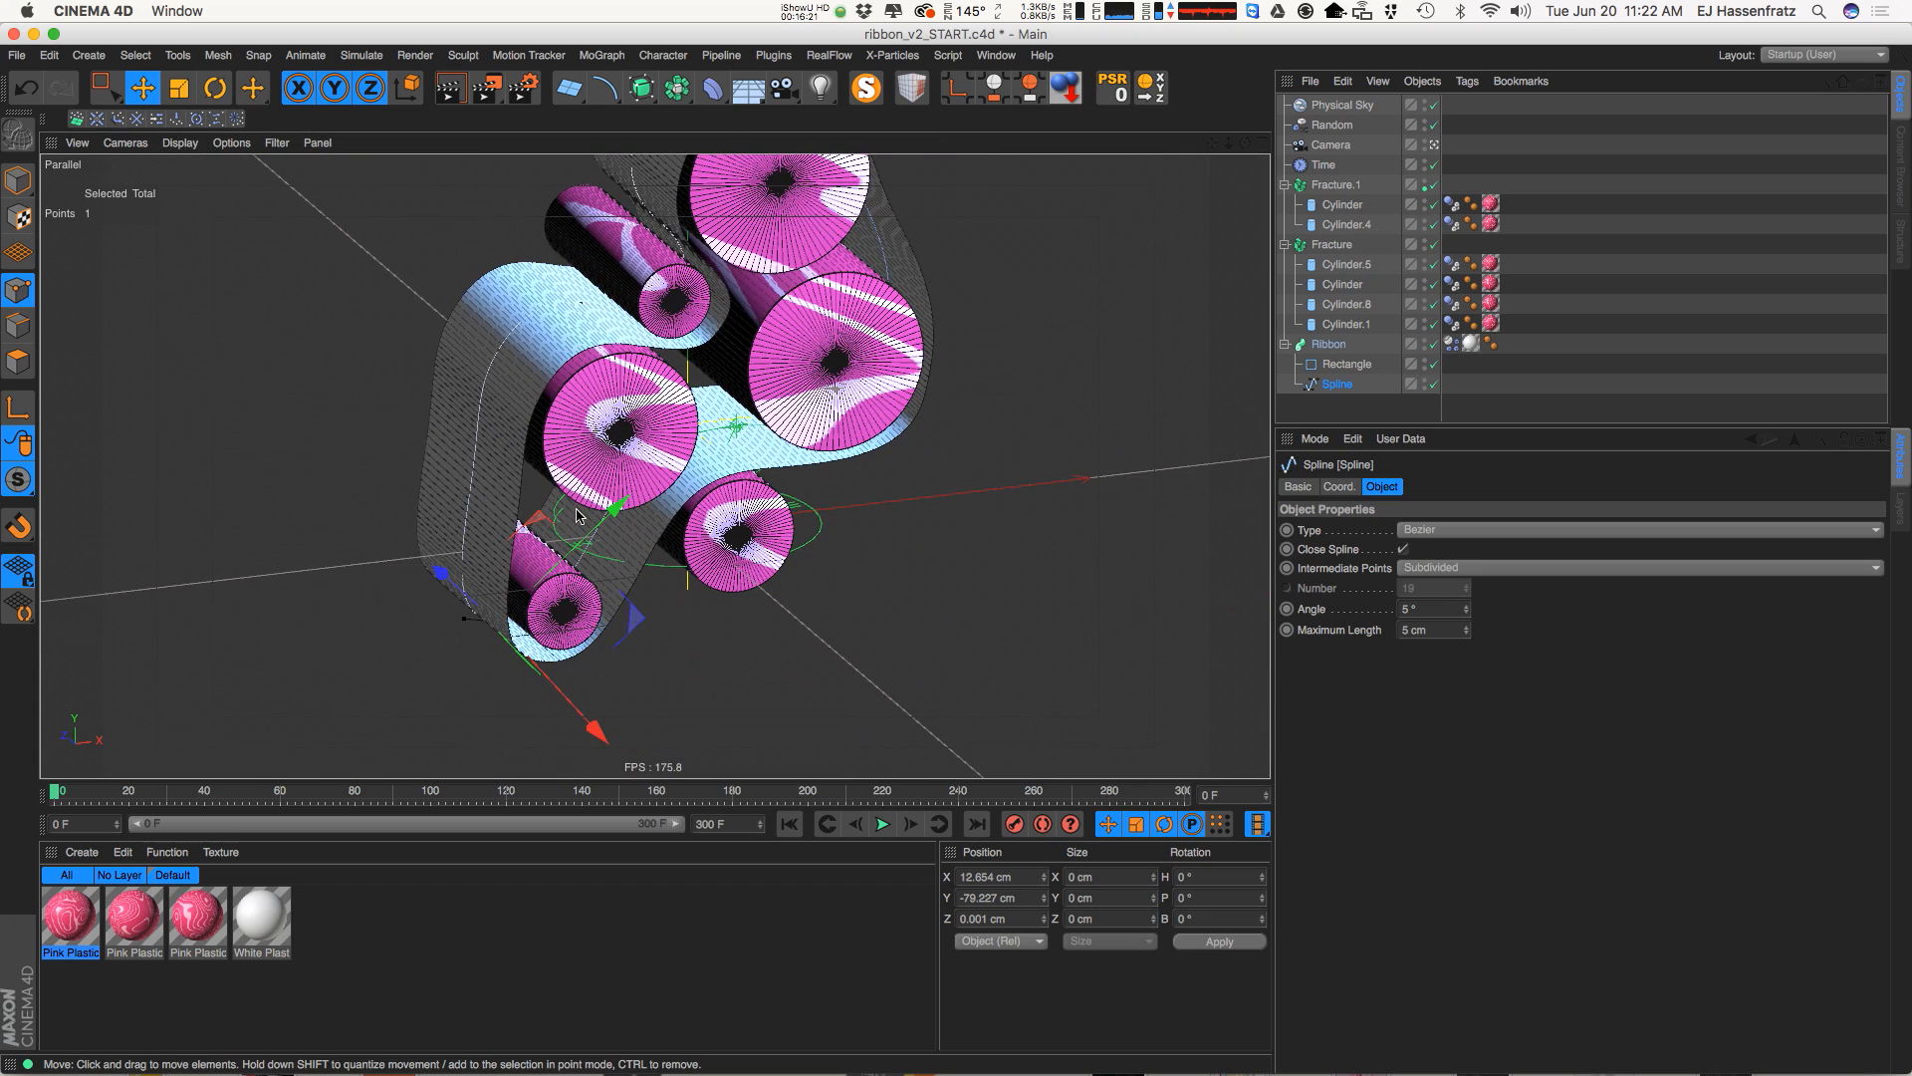
left_click(882, 824)
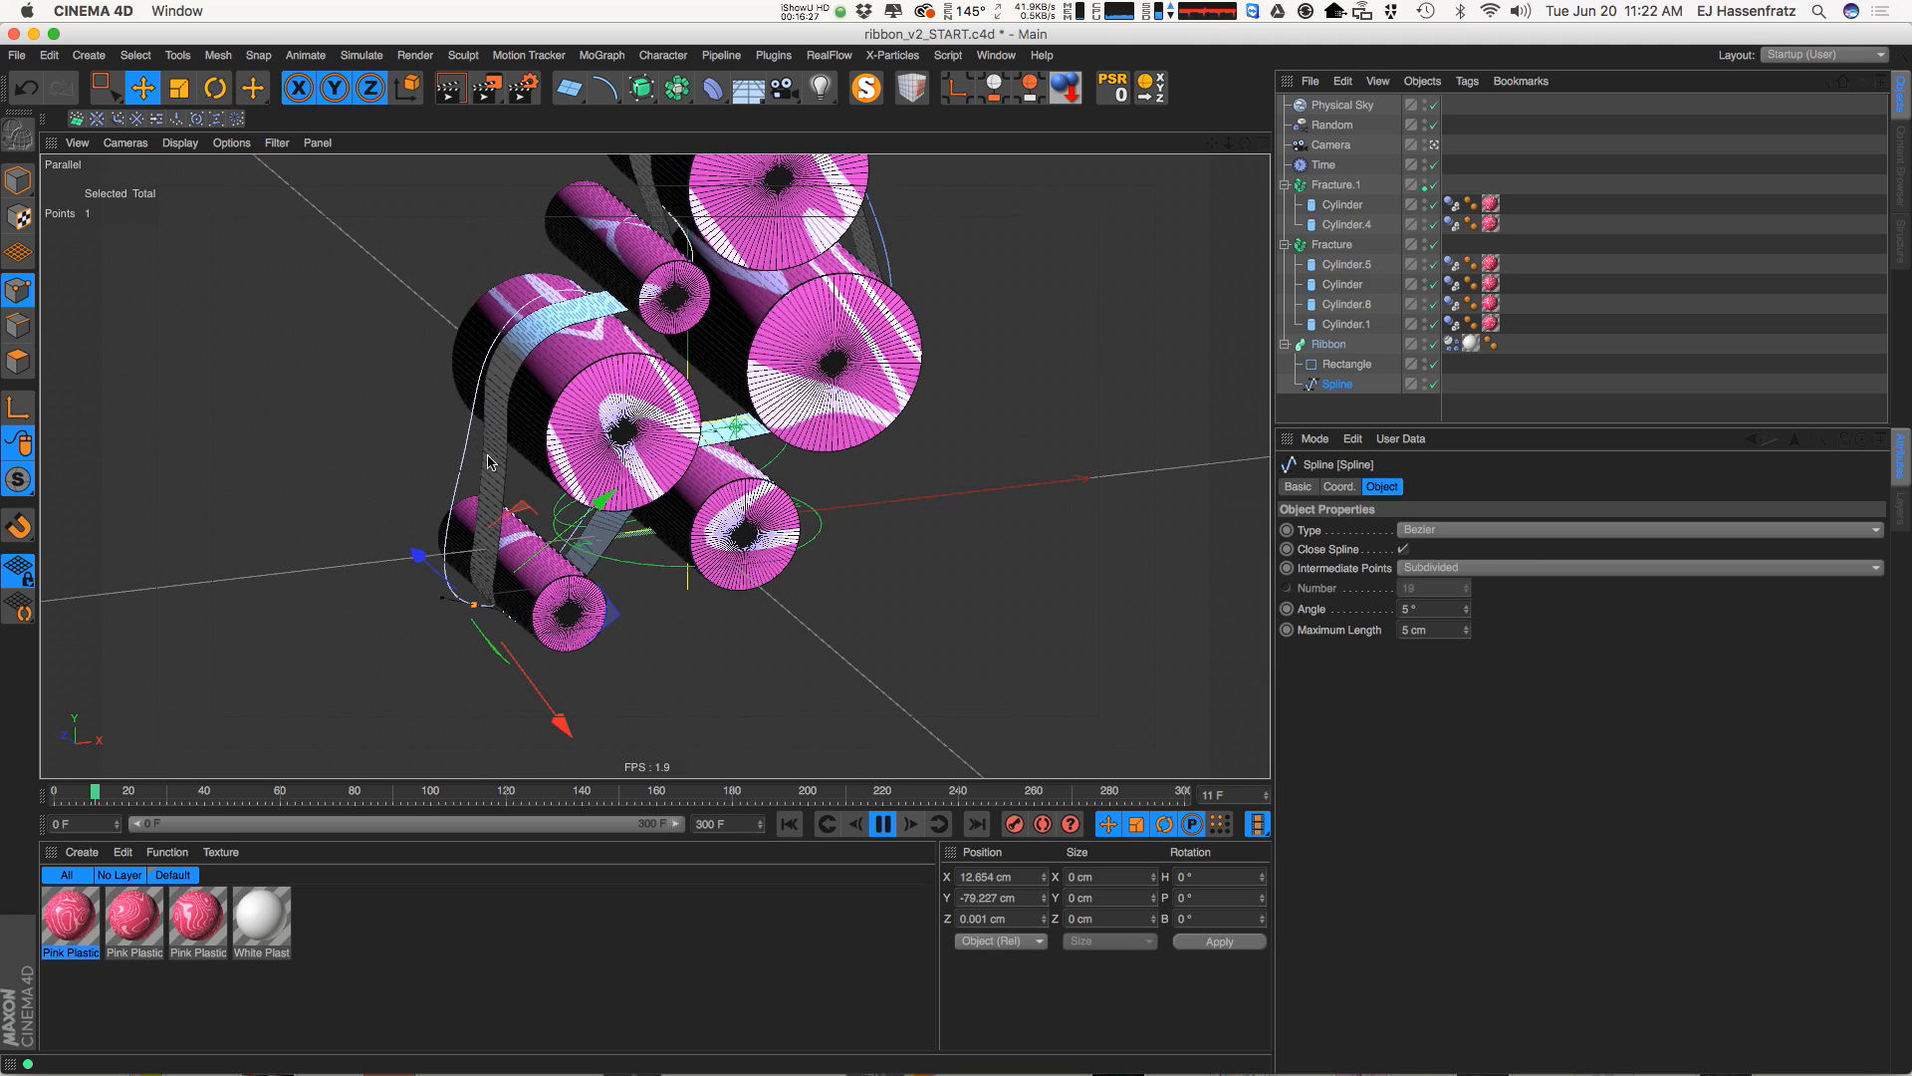
key("F8")
scroll(610, 551, "up", 5)
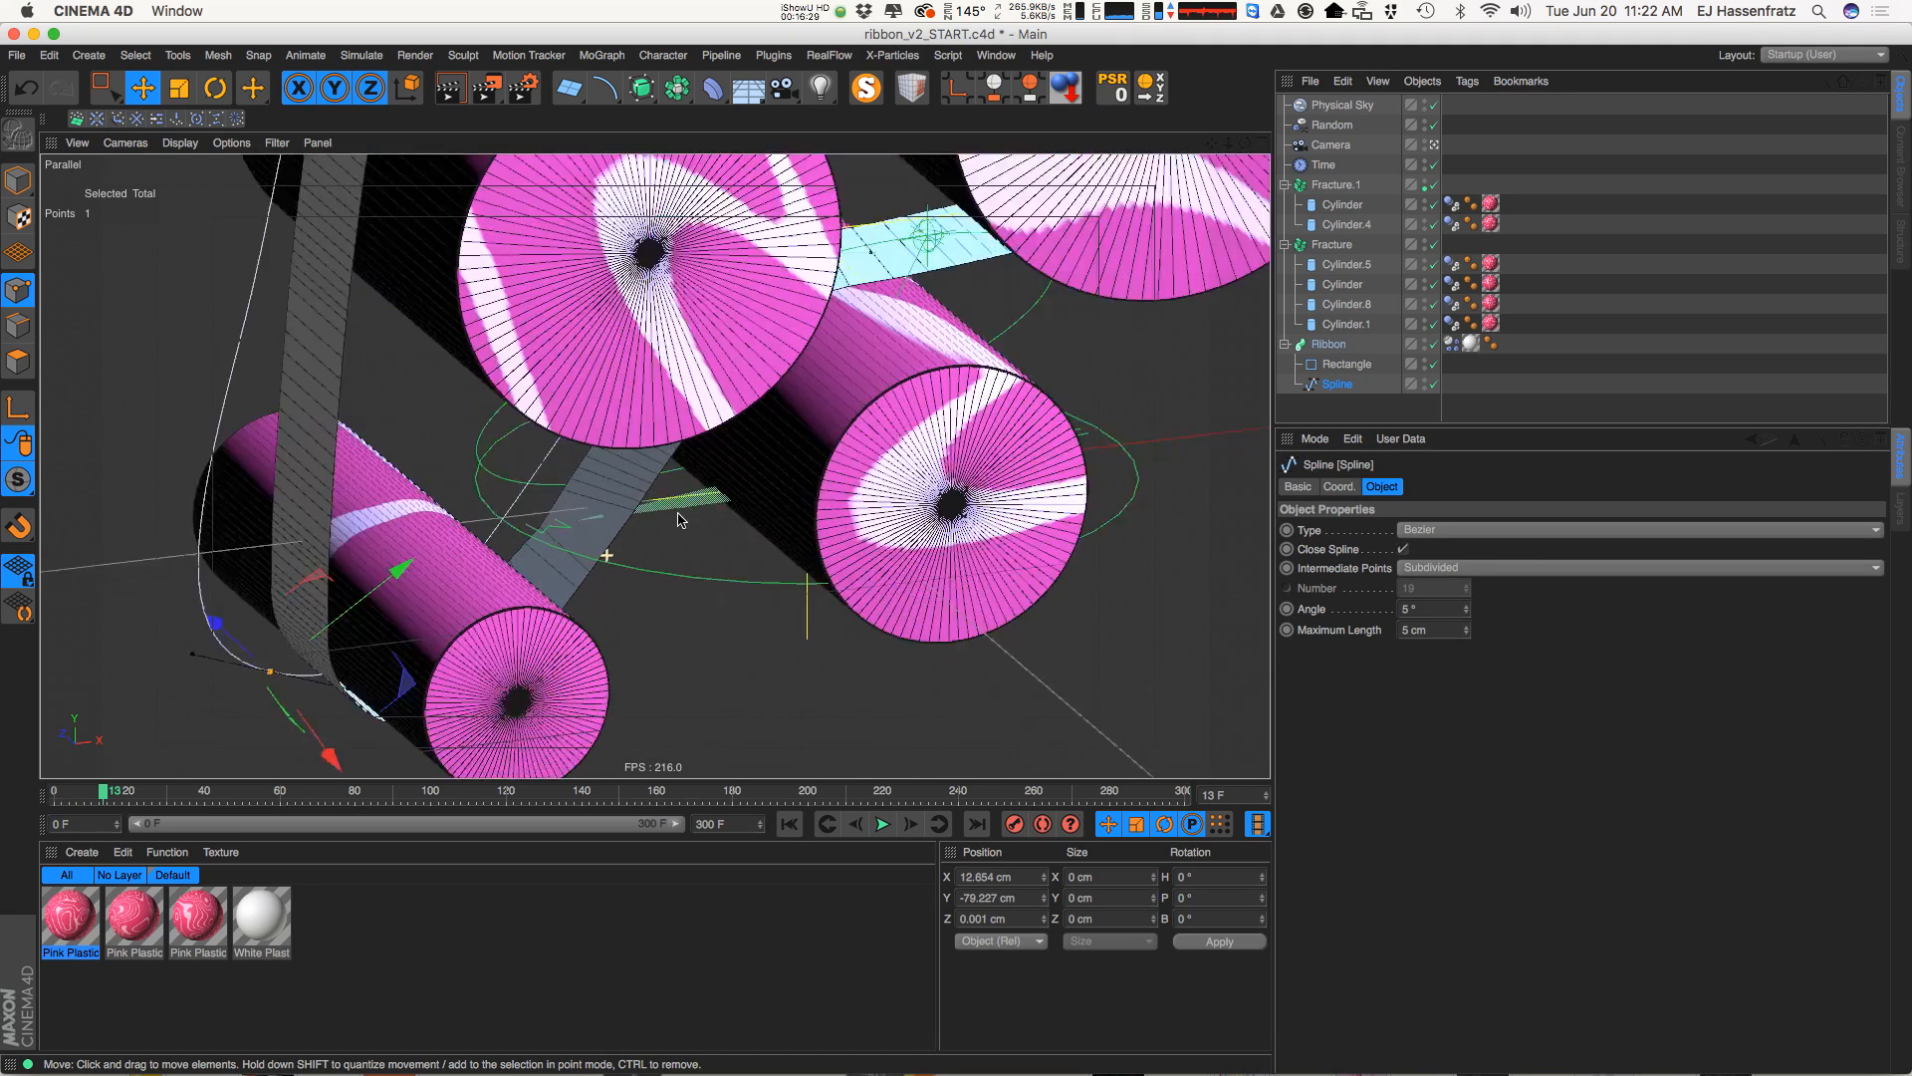
Return to the first frame and move the Spline point between the two bottom cylinders to about X 14.3 cm, Y 11.5 cm
left_click(789, 823)
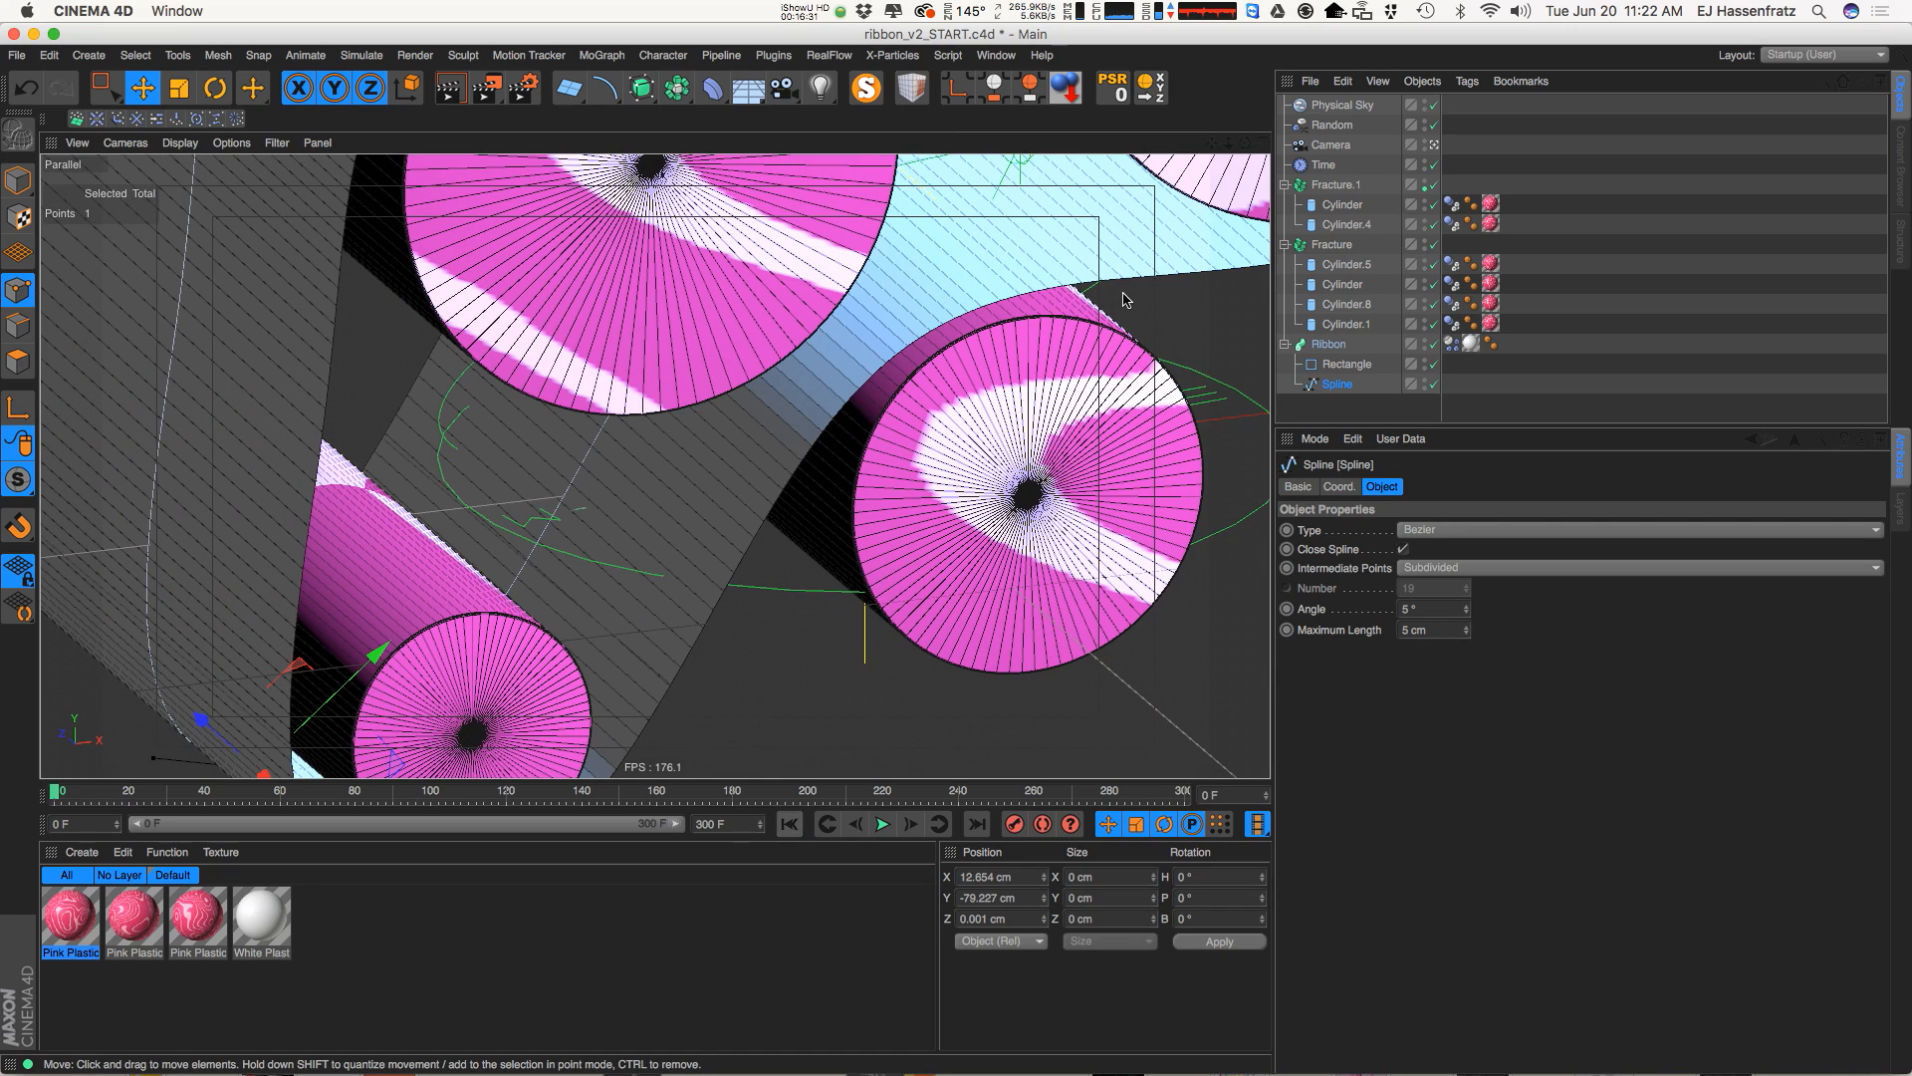
left_click(1262, 144)
scroll(970, 703, "up", 3)
left_click(971, 640)
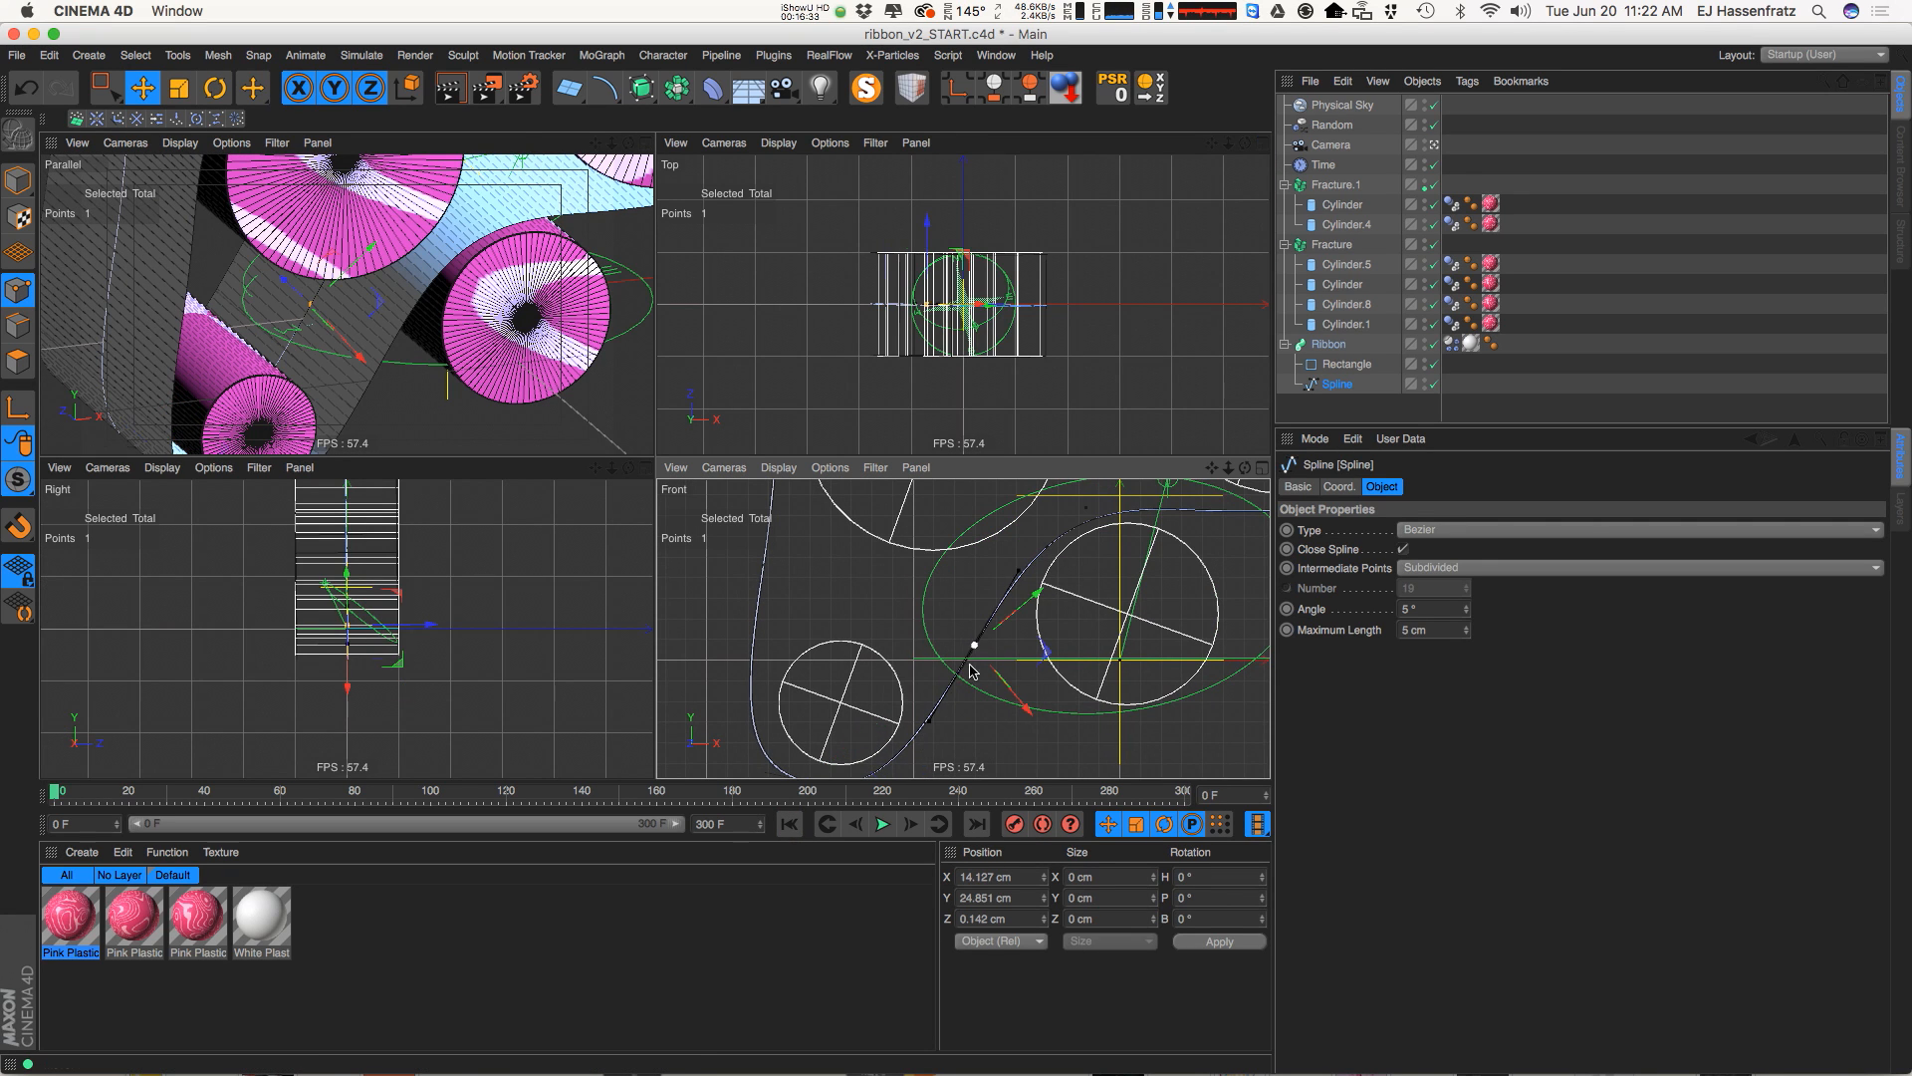
mouse_move(931, 721)
left_mouse_down()
mouse_move(942, 698)
mouse_move(942, 740)
left_mouse_up()
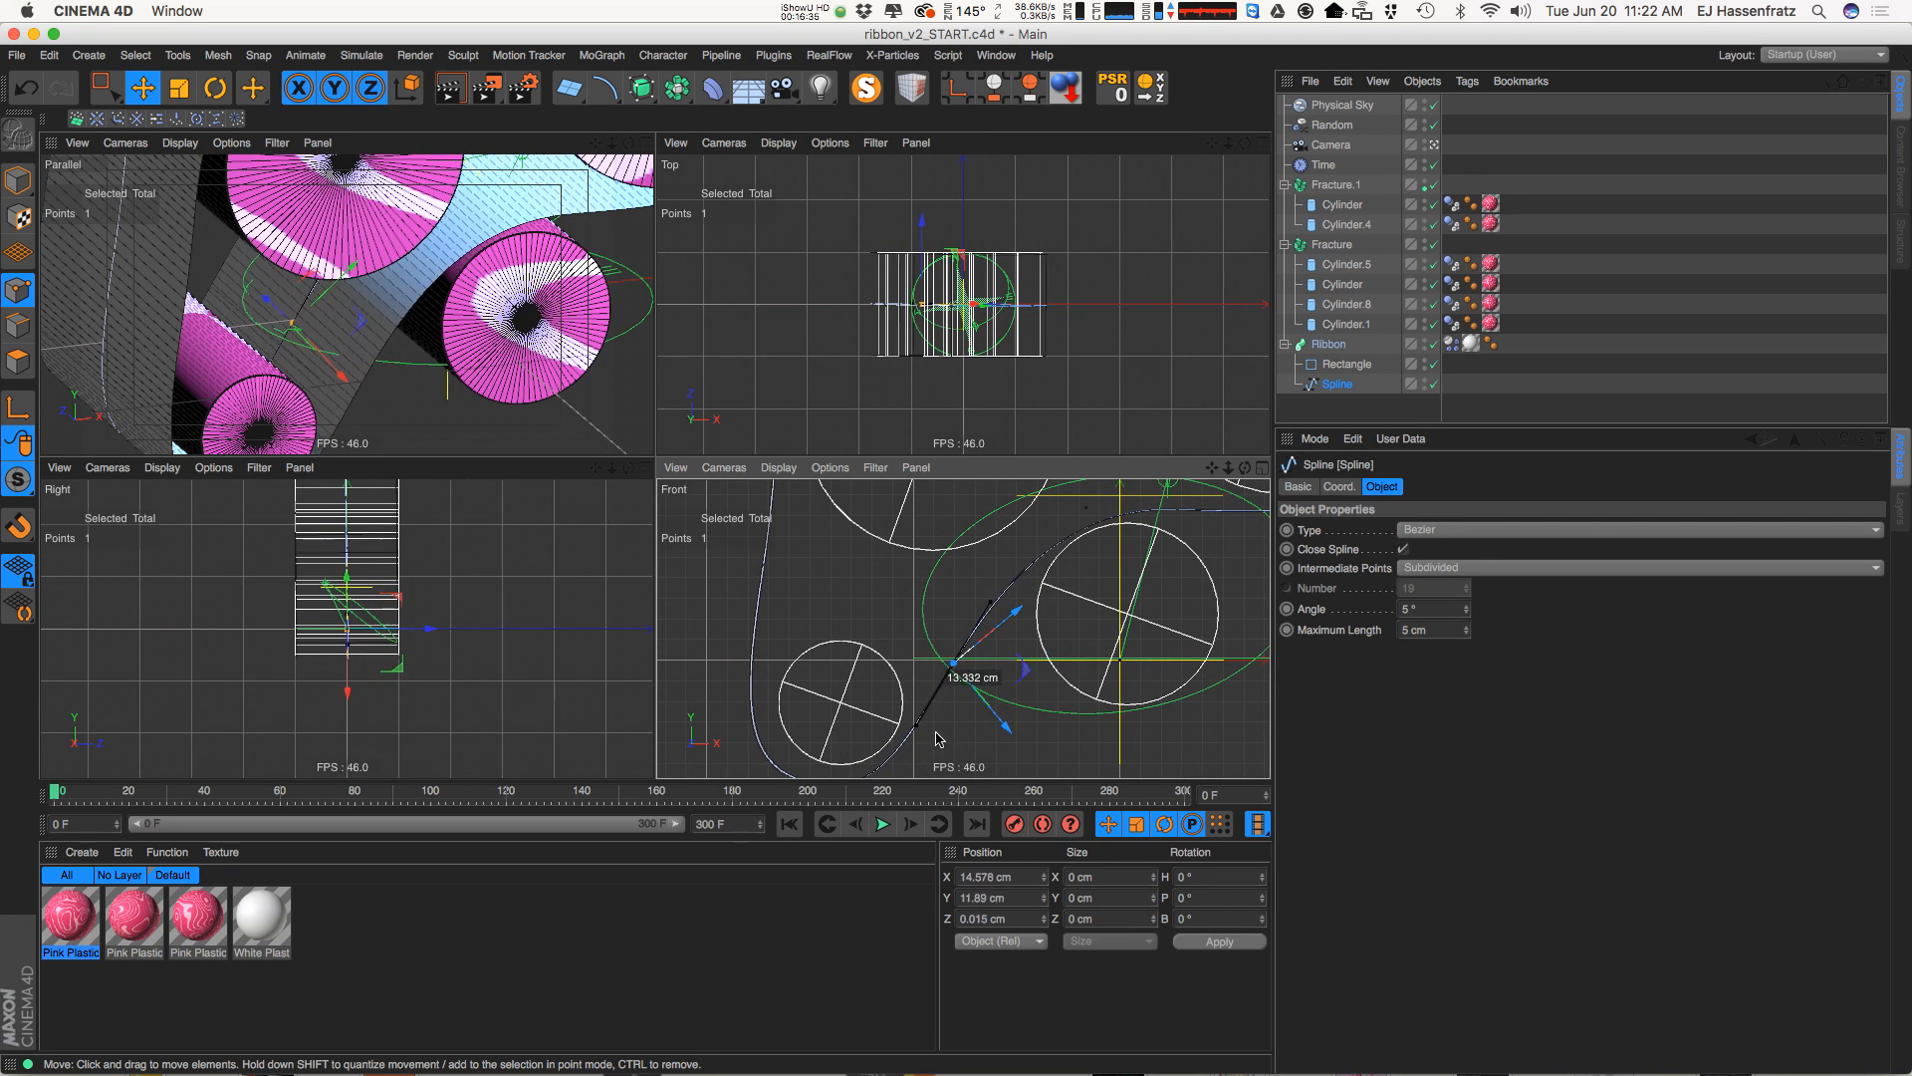
Frame the whole scene, play the simulation to about frame 15, stop it, and inspect the ribbon from the back and front
left_click(647, 143)
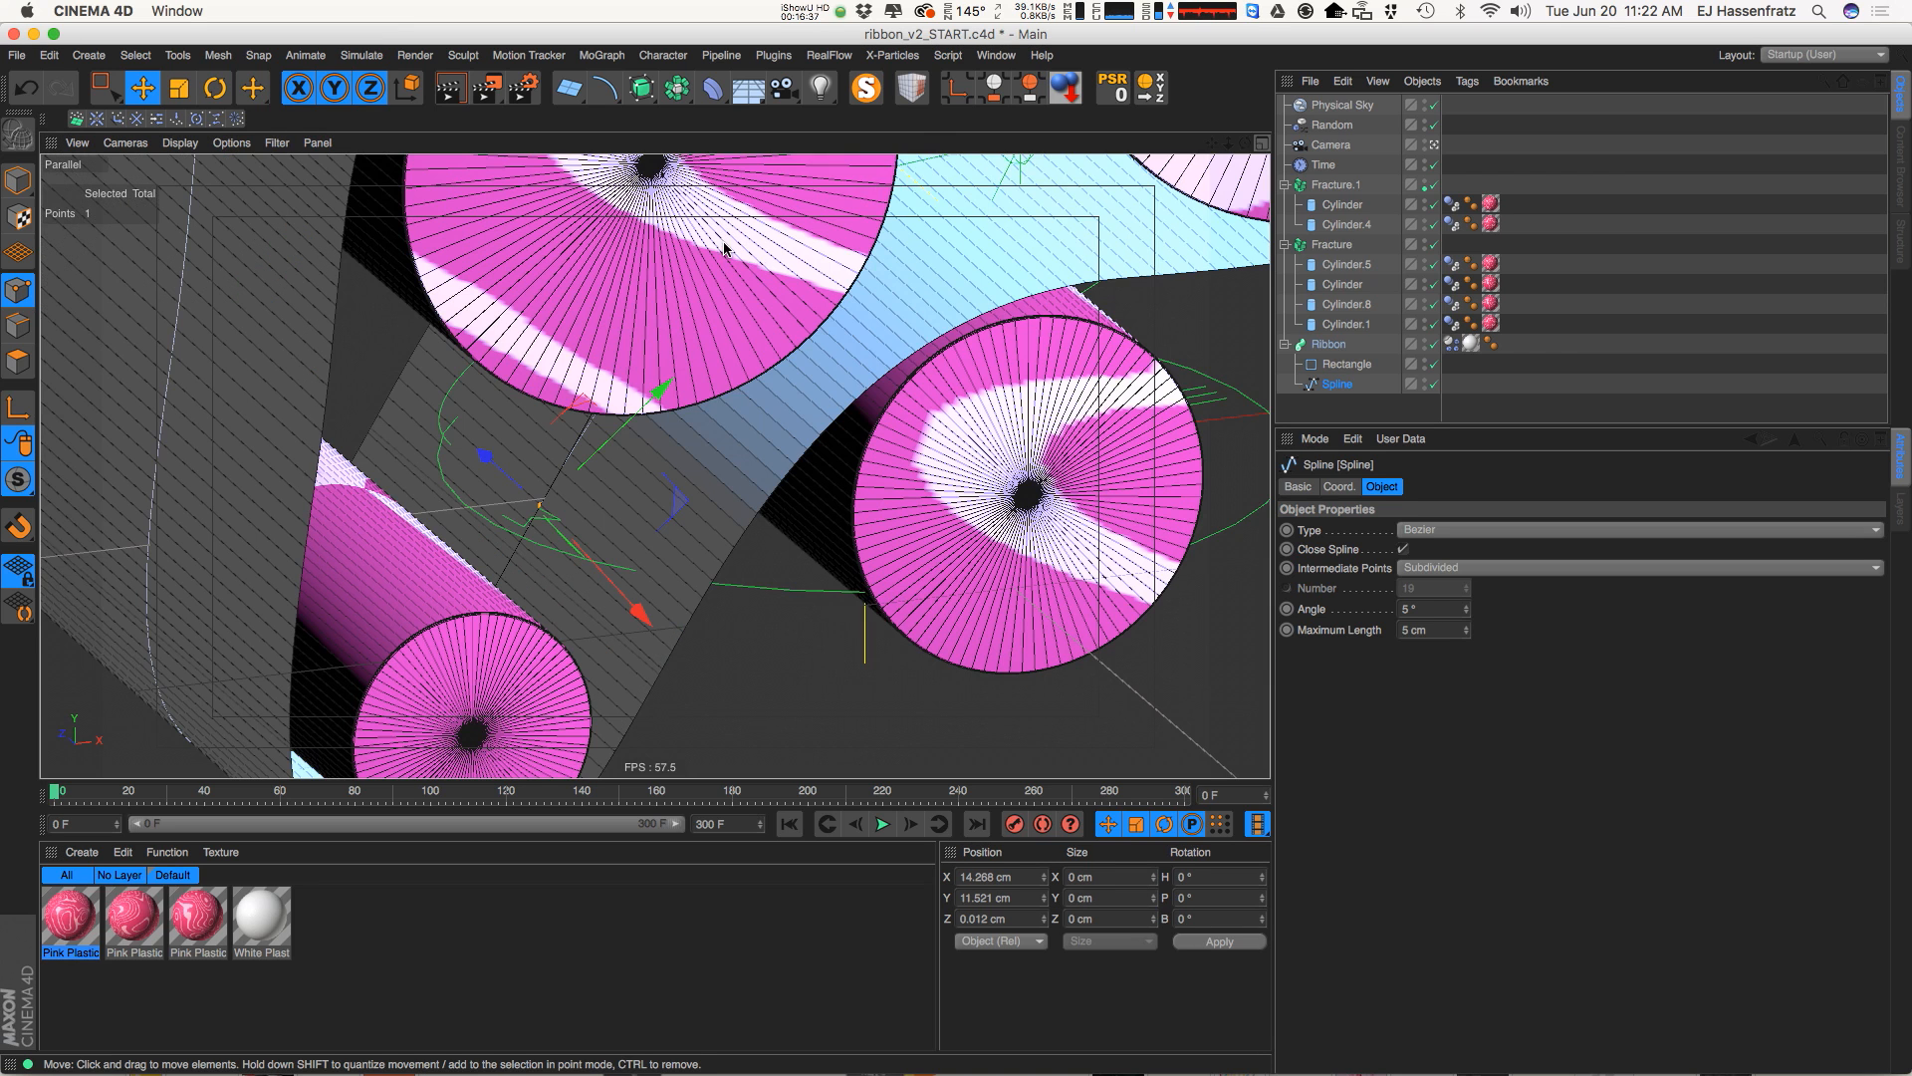
key("h")
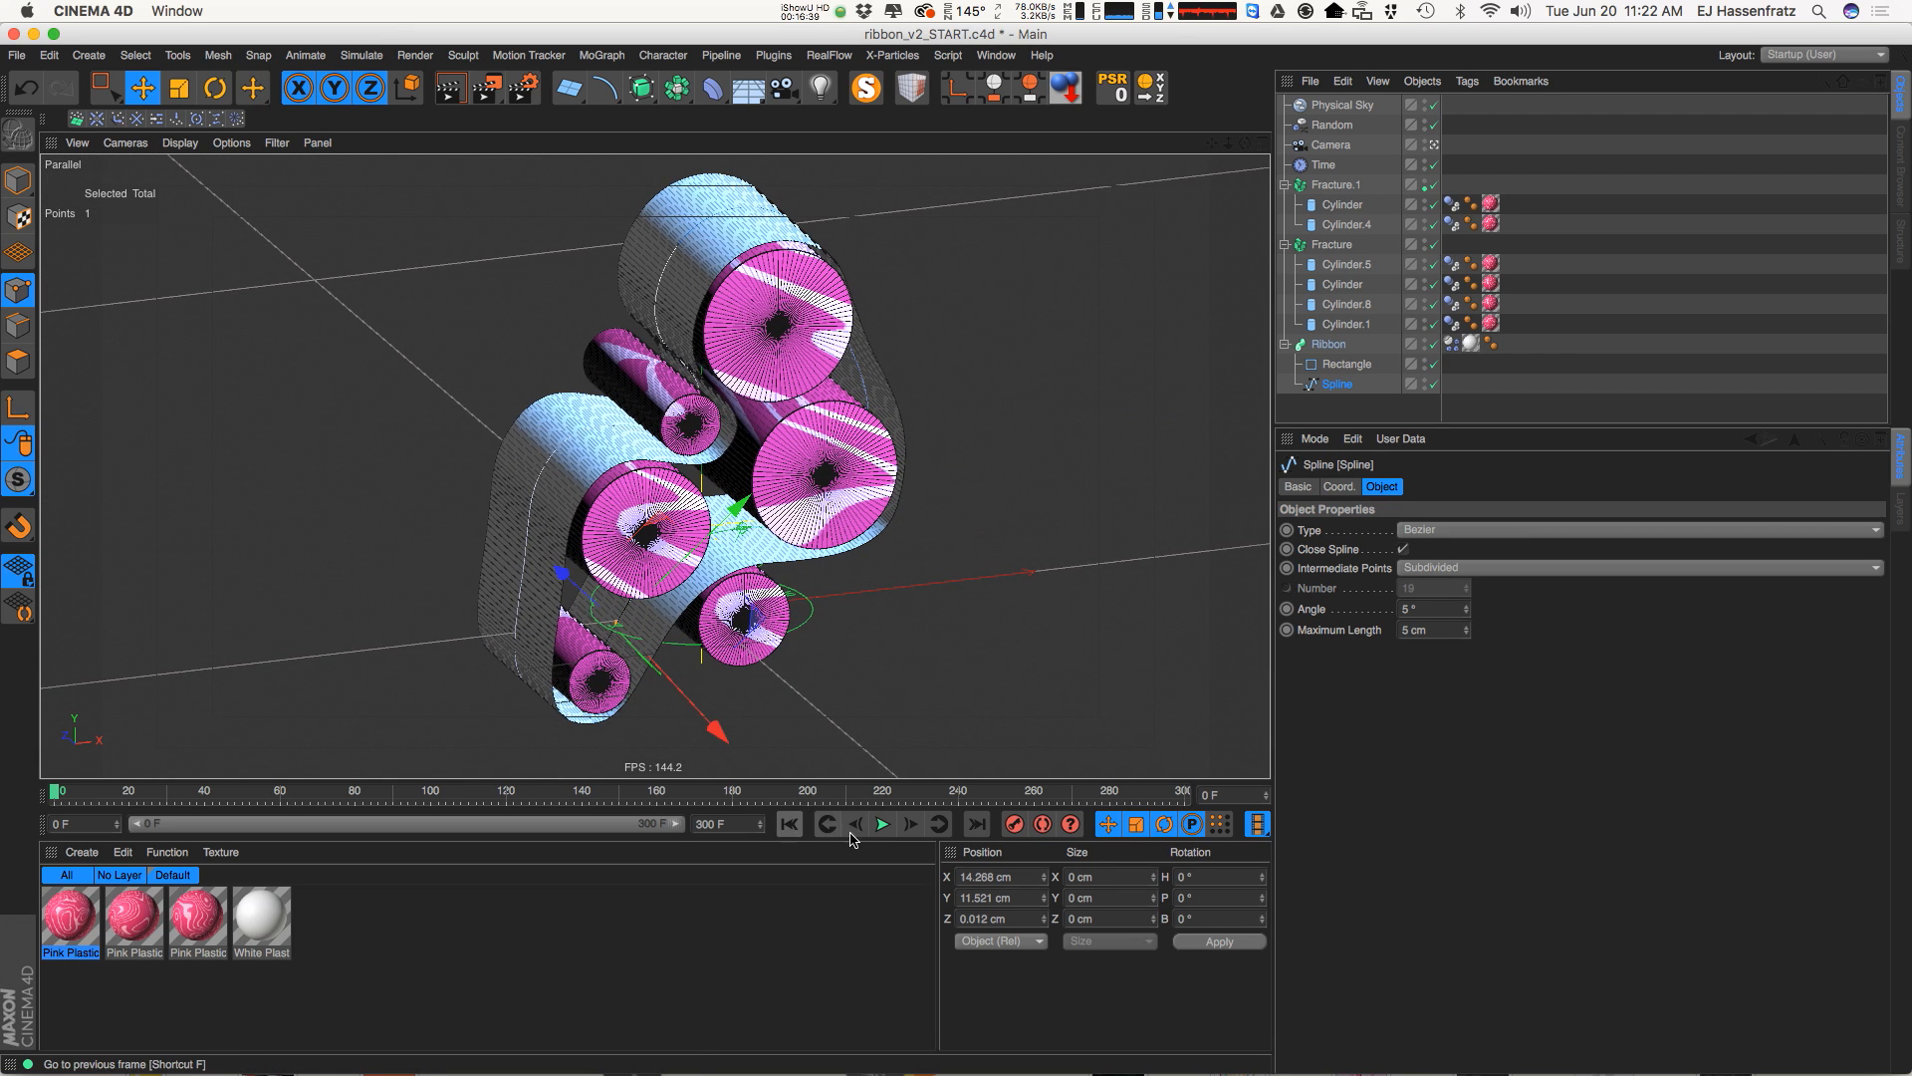
left_click(883, 824)
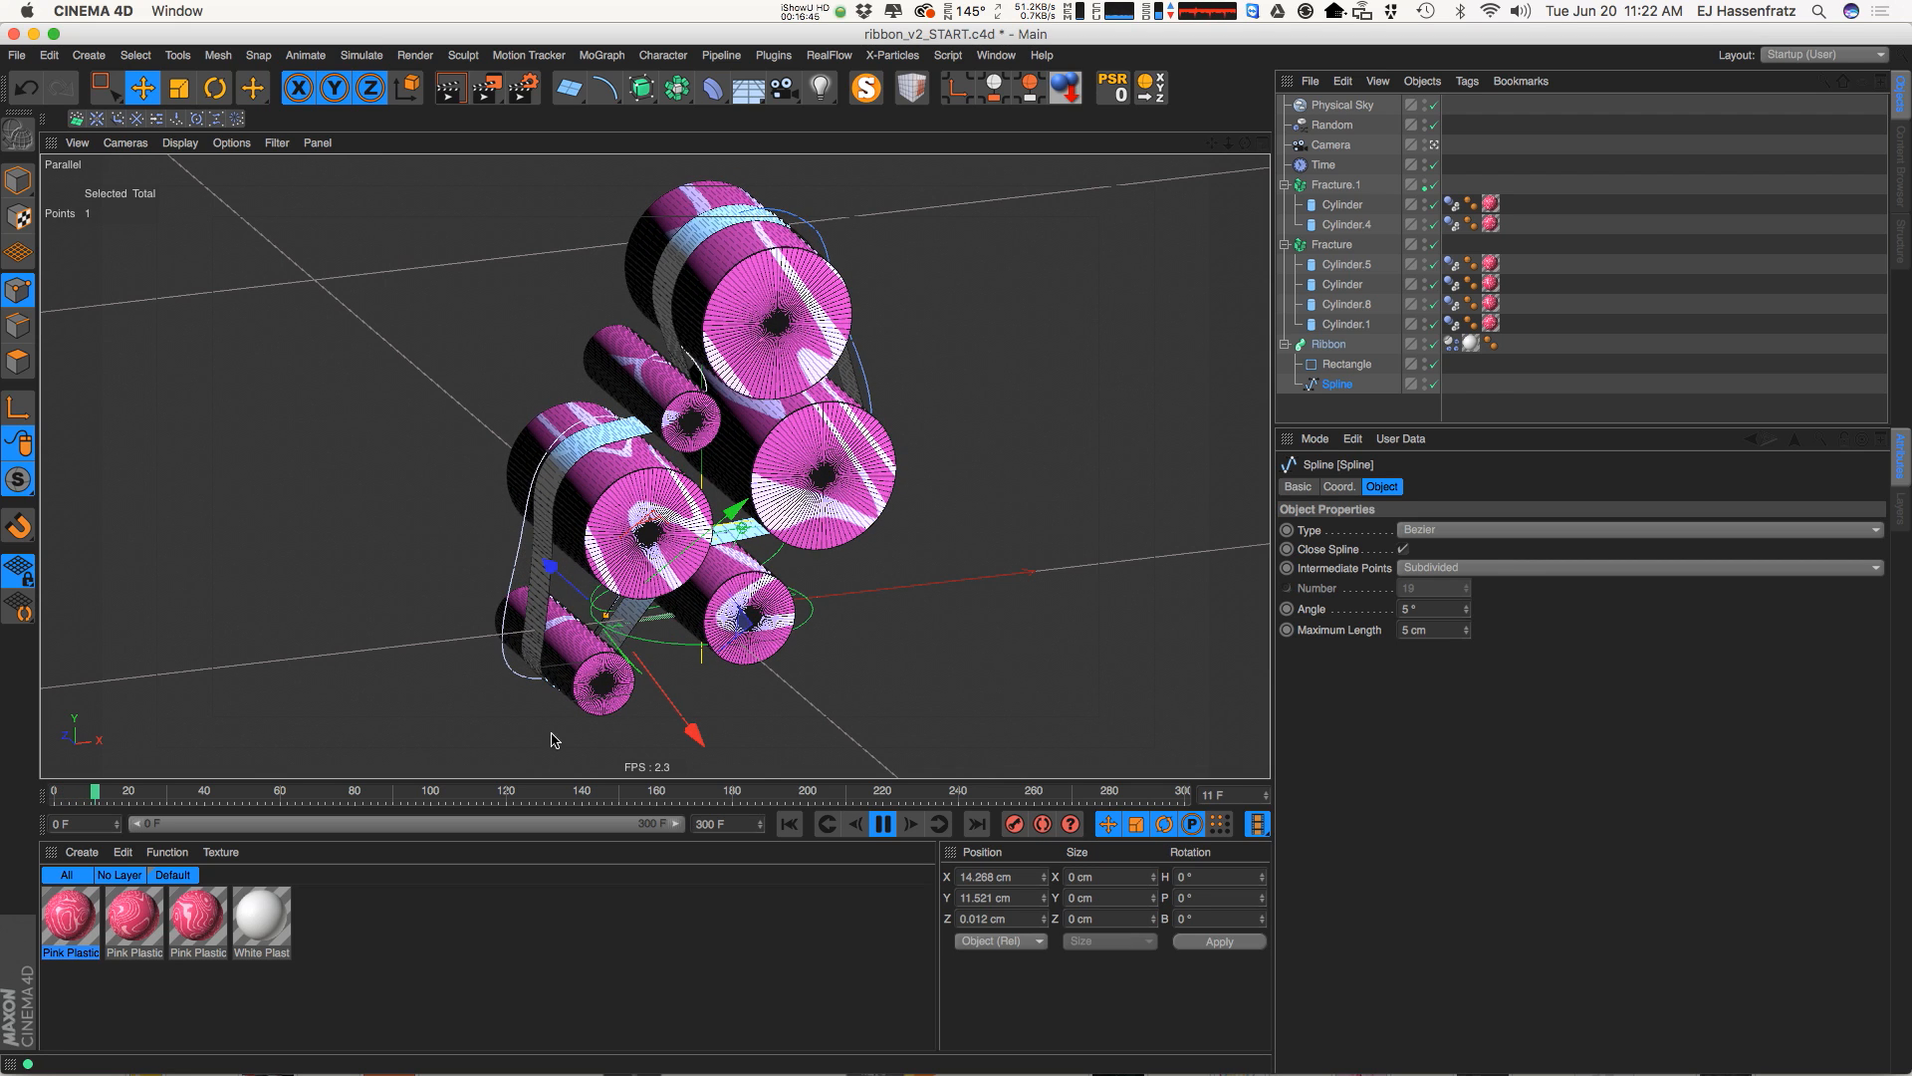
key("F8")
right_click_drag(631, 650, 772, 594, "alt")
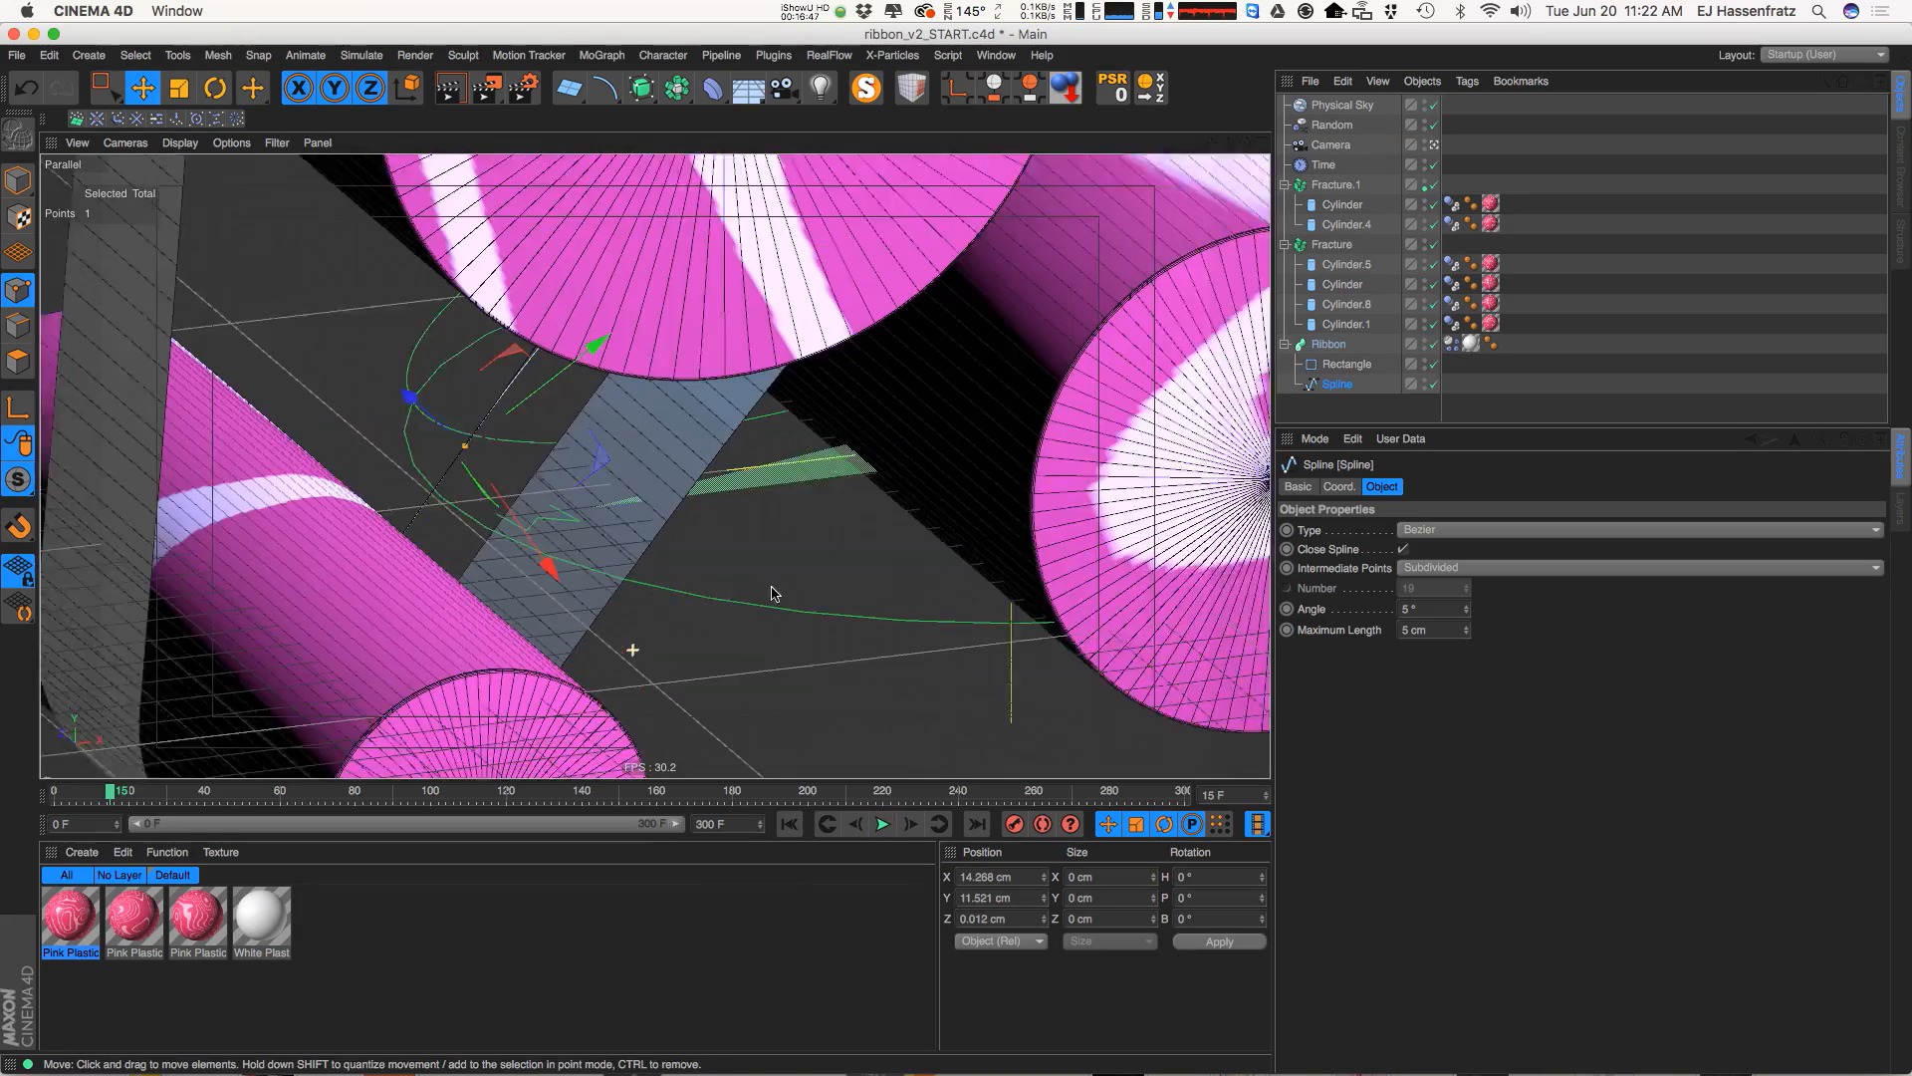
right_click_drag(639, 537, 557, 527, "alt")
left_click_drag(598, 523, 464, 466, "alt")
right_click_drag(598, 463, 637, 438, "alt")
middle_click_drag(785, 413, 760, 463, "alt")
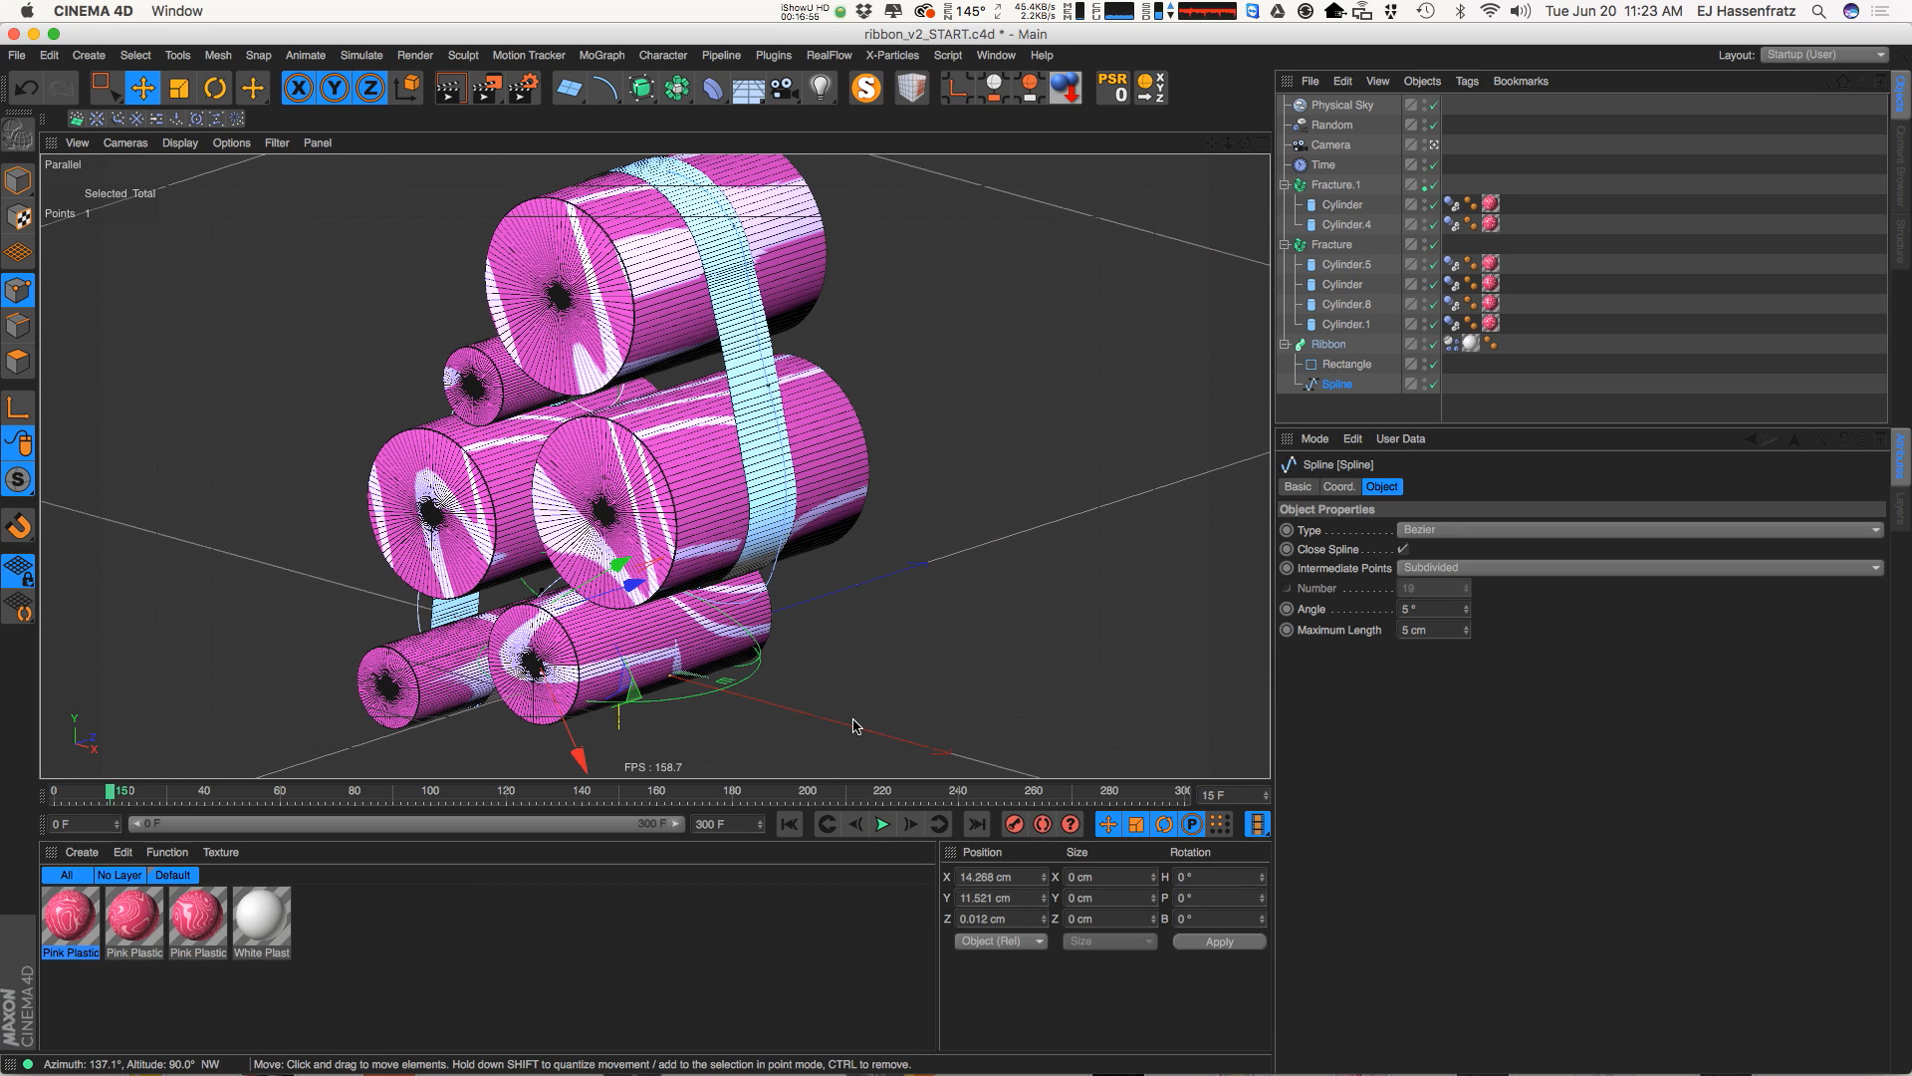
Play on to about frame 18, replay the first three frames, then review the Ribbon's soft body settings at the first frame
key("F8")
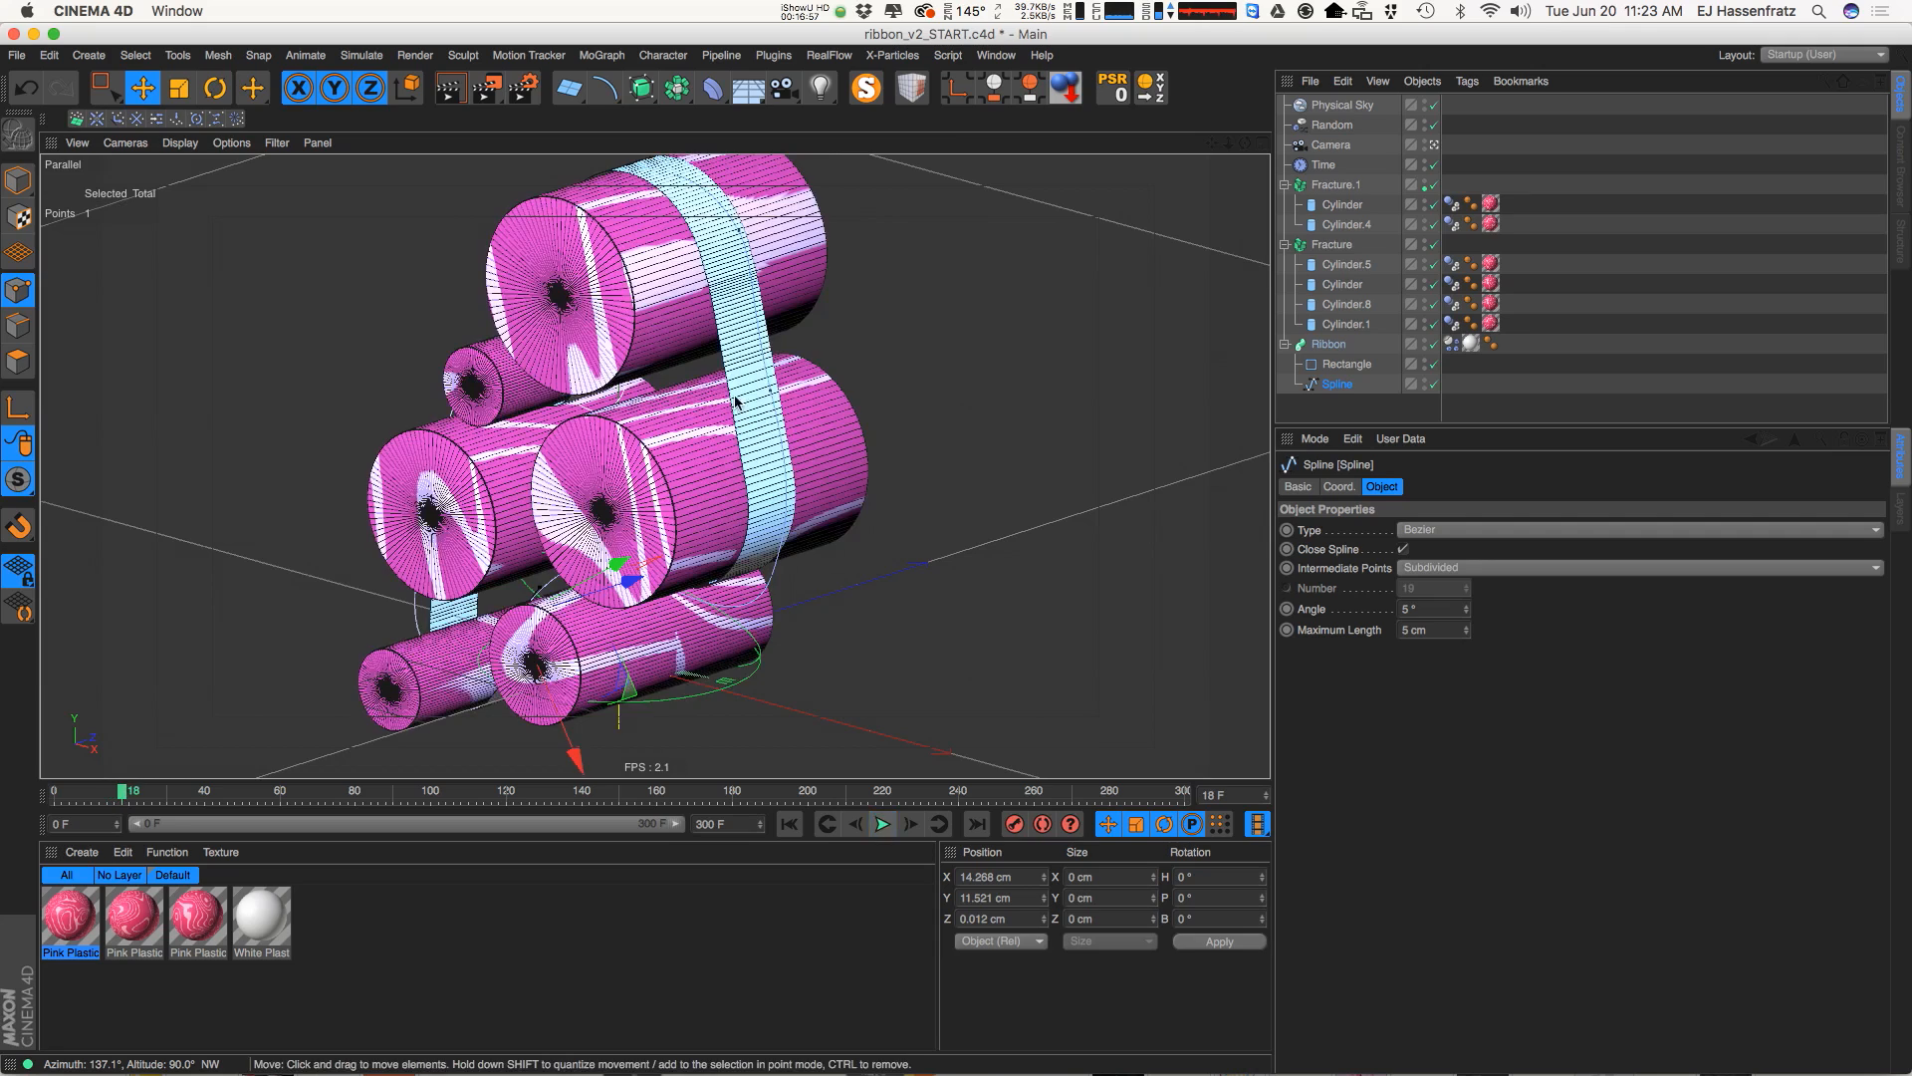
left_click(789, 824)
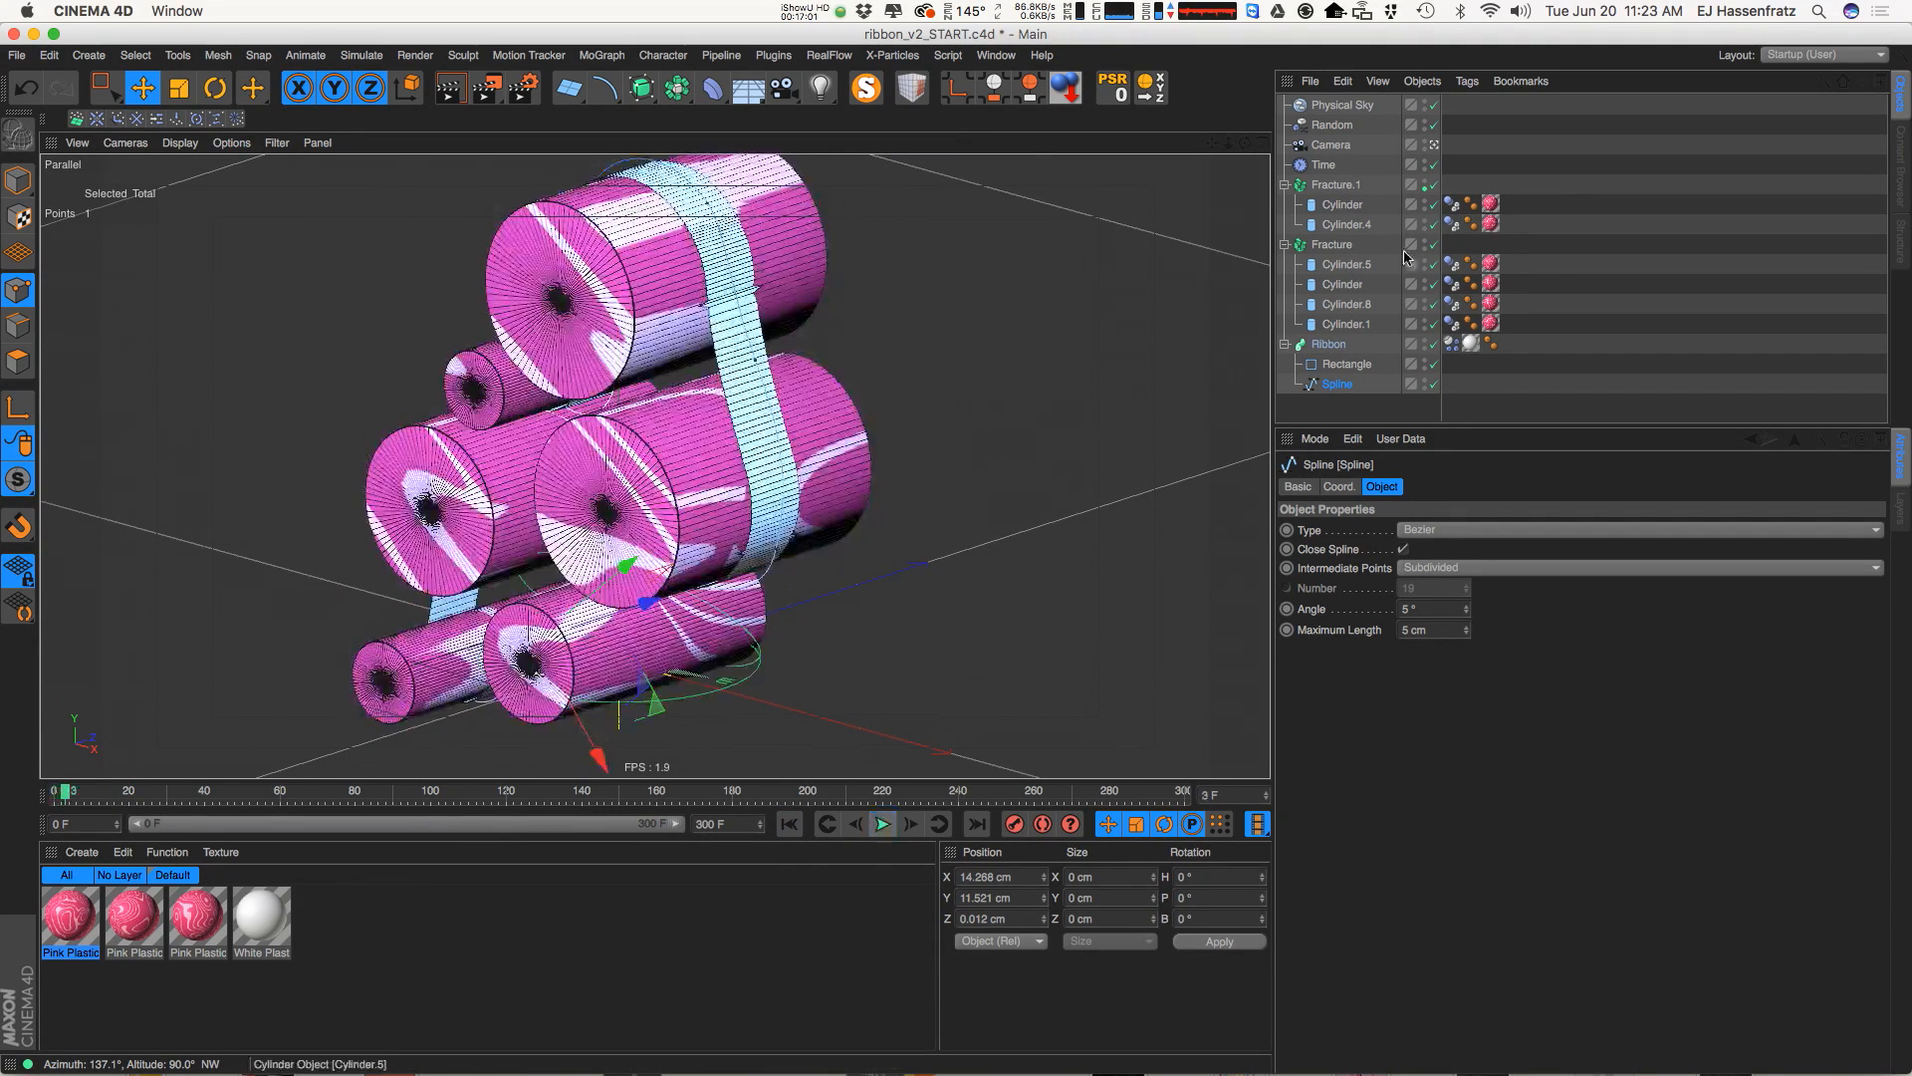
left_click(882, 824)
left_click(1451, 344)
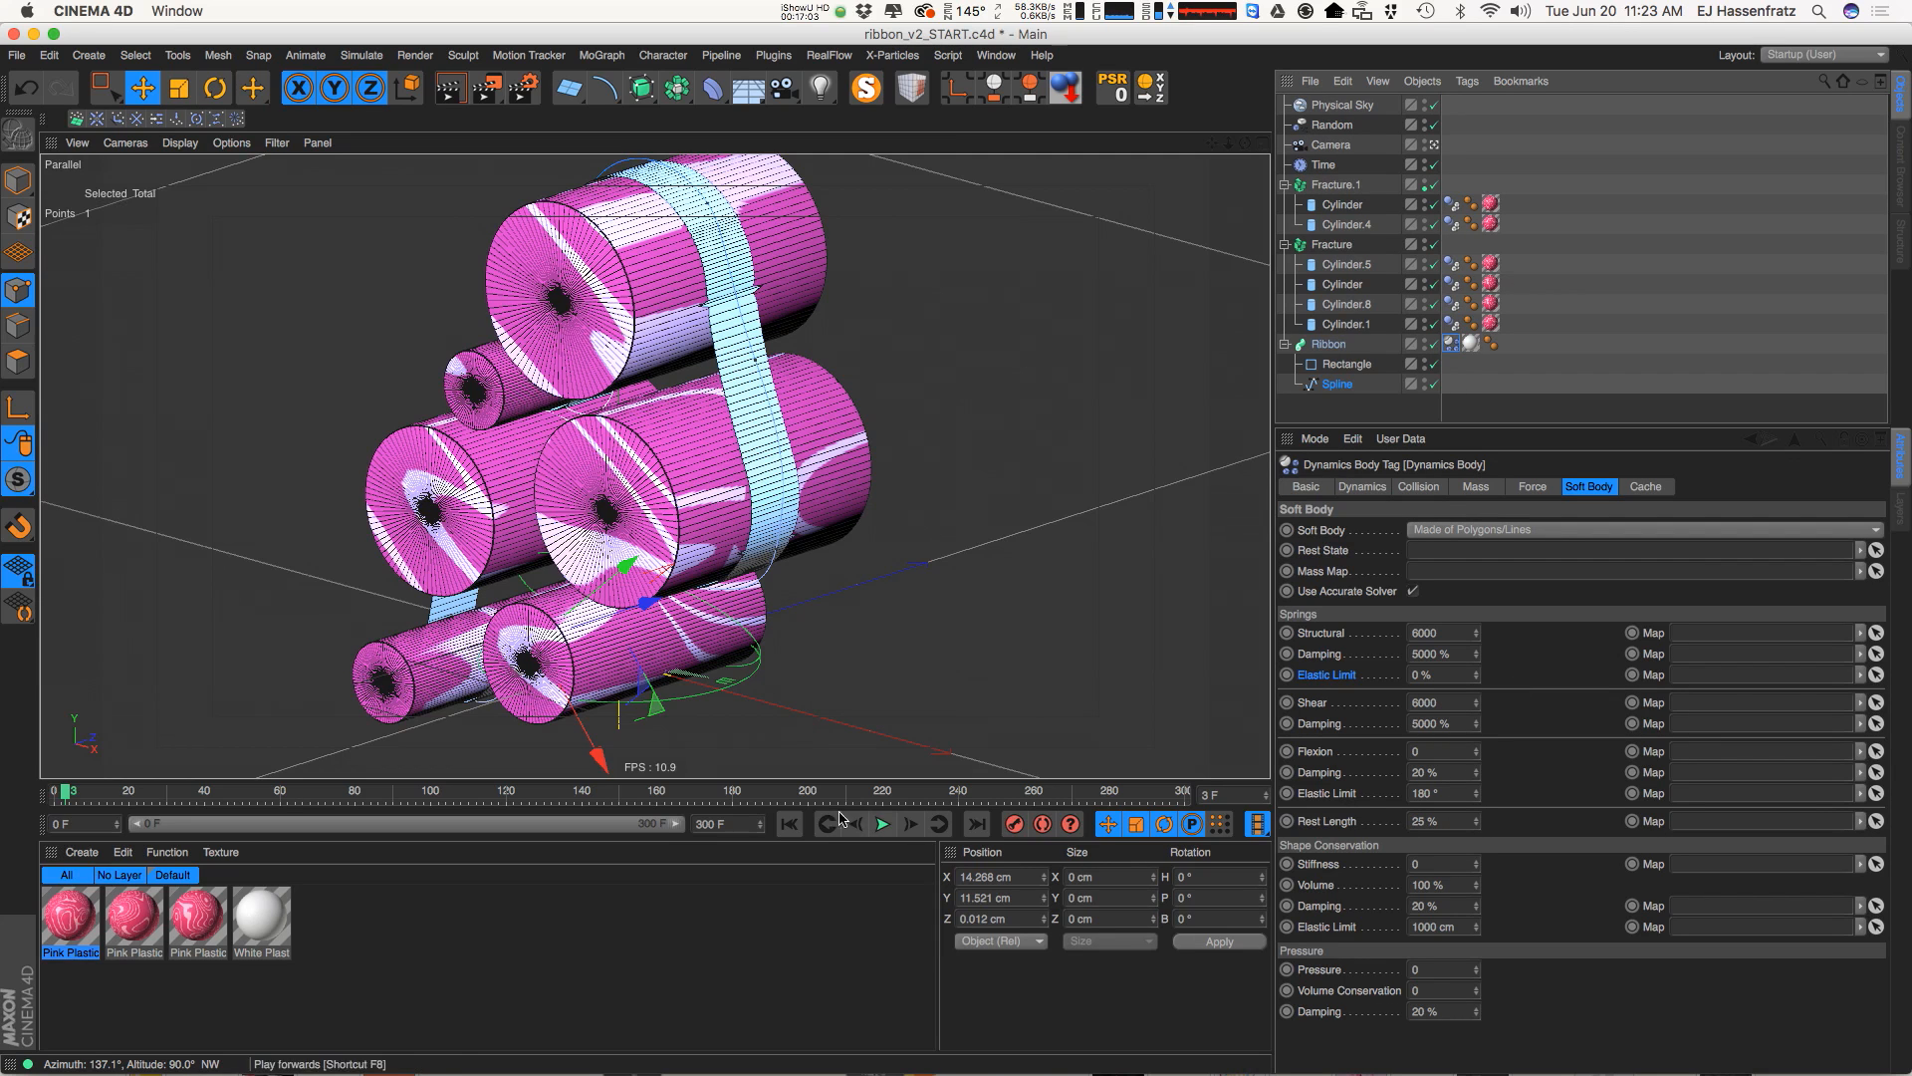
left_click(789, 823)
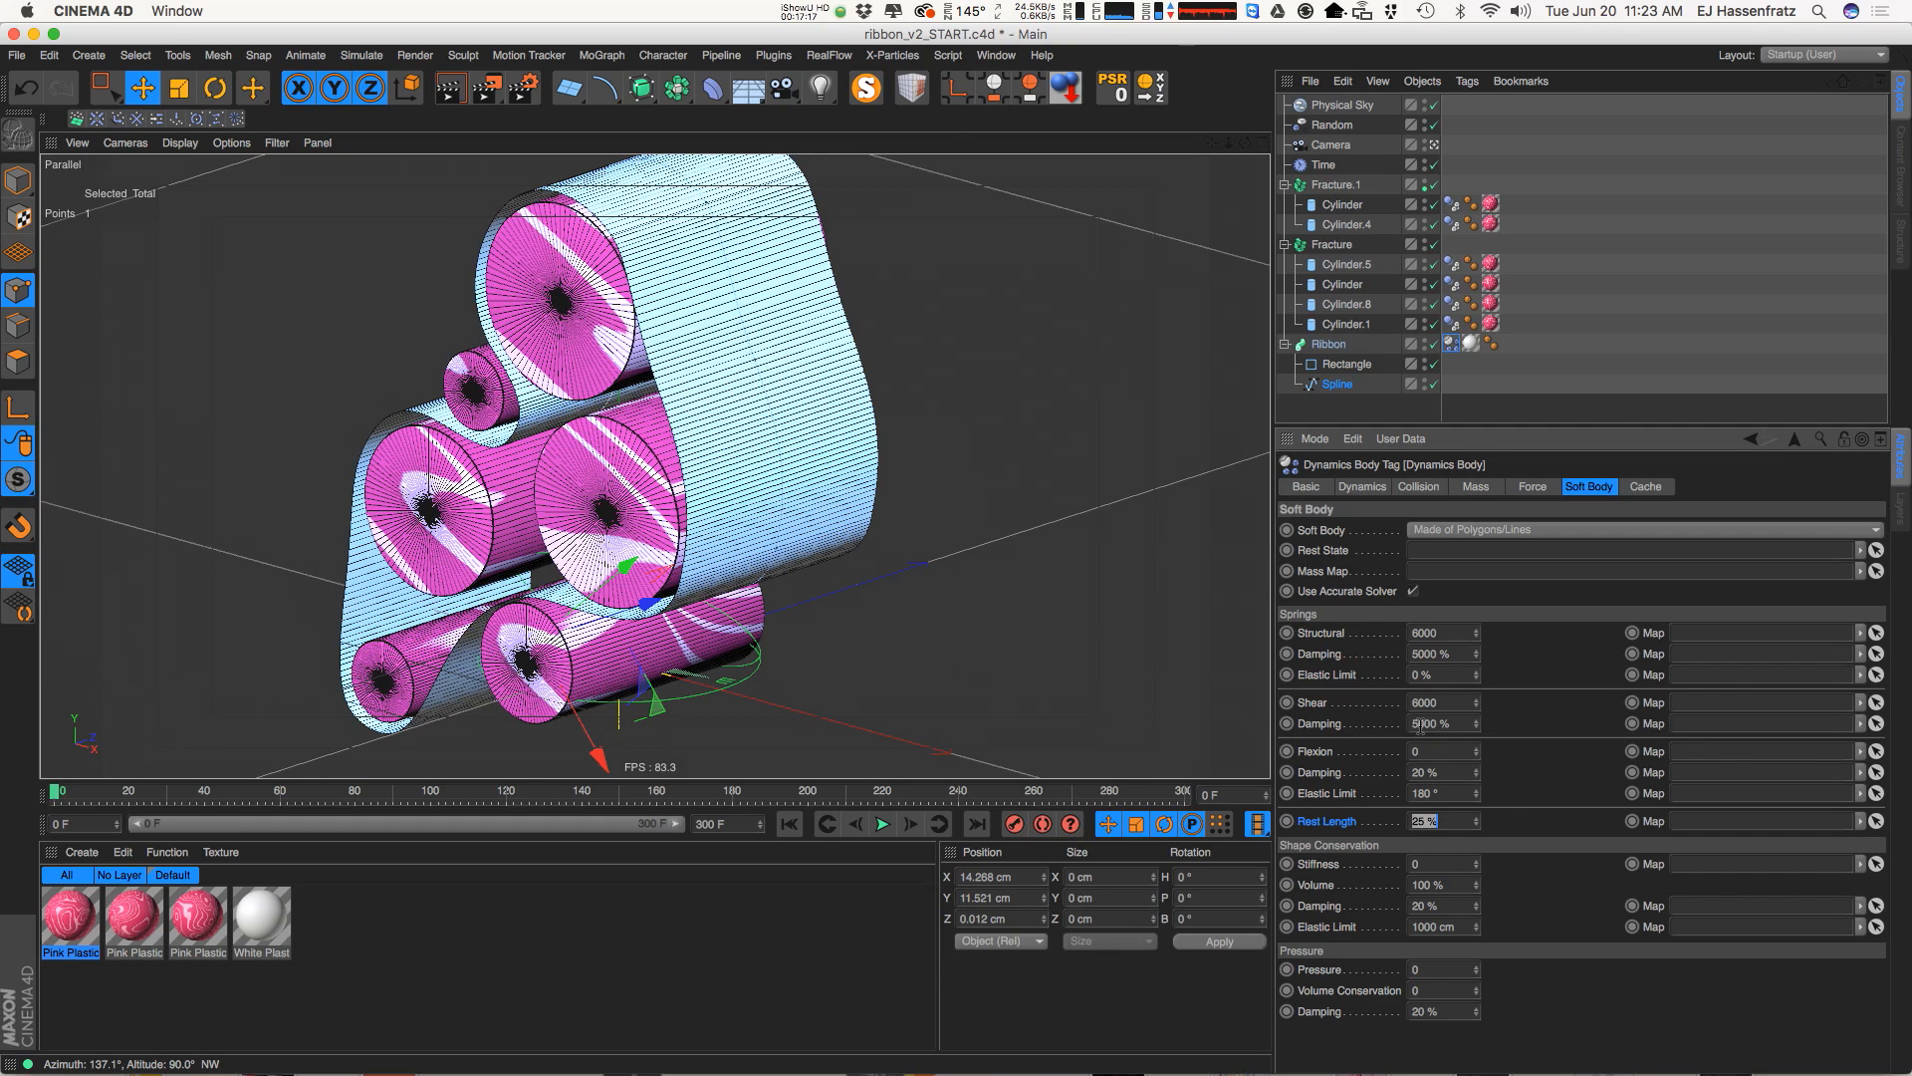
Set the Ribbon sweep's Z scale to 2 and play the simulation to about frame 7
left_click(1432, 483)
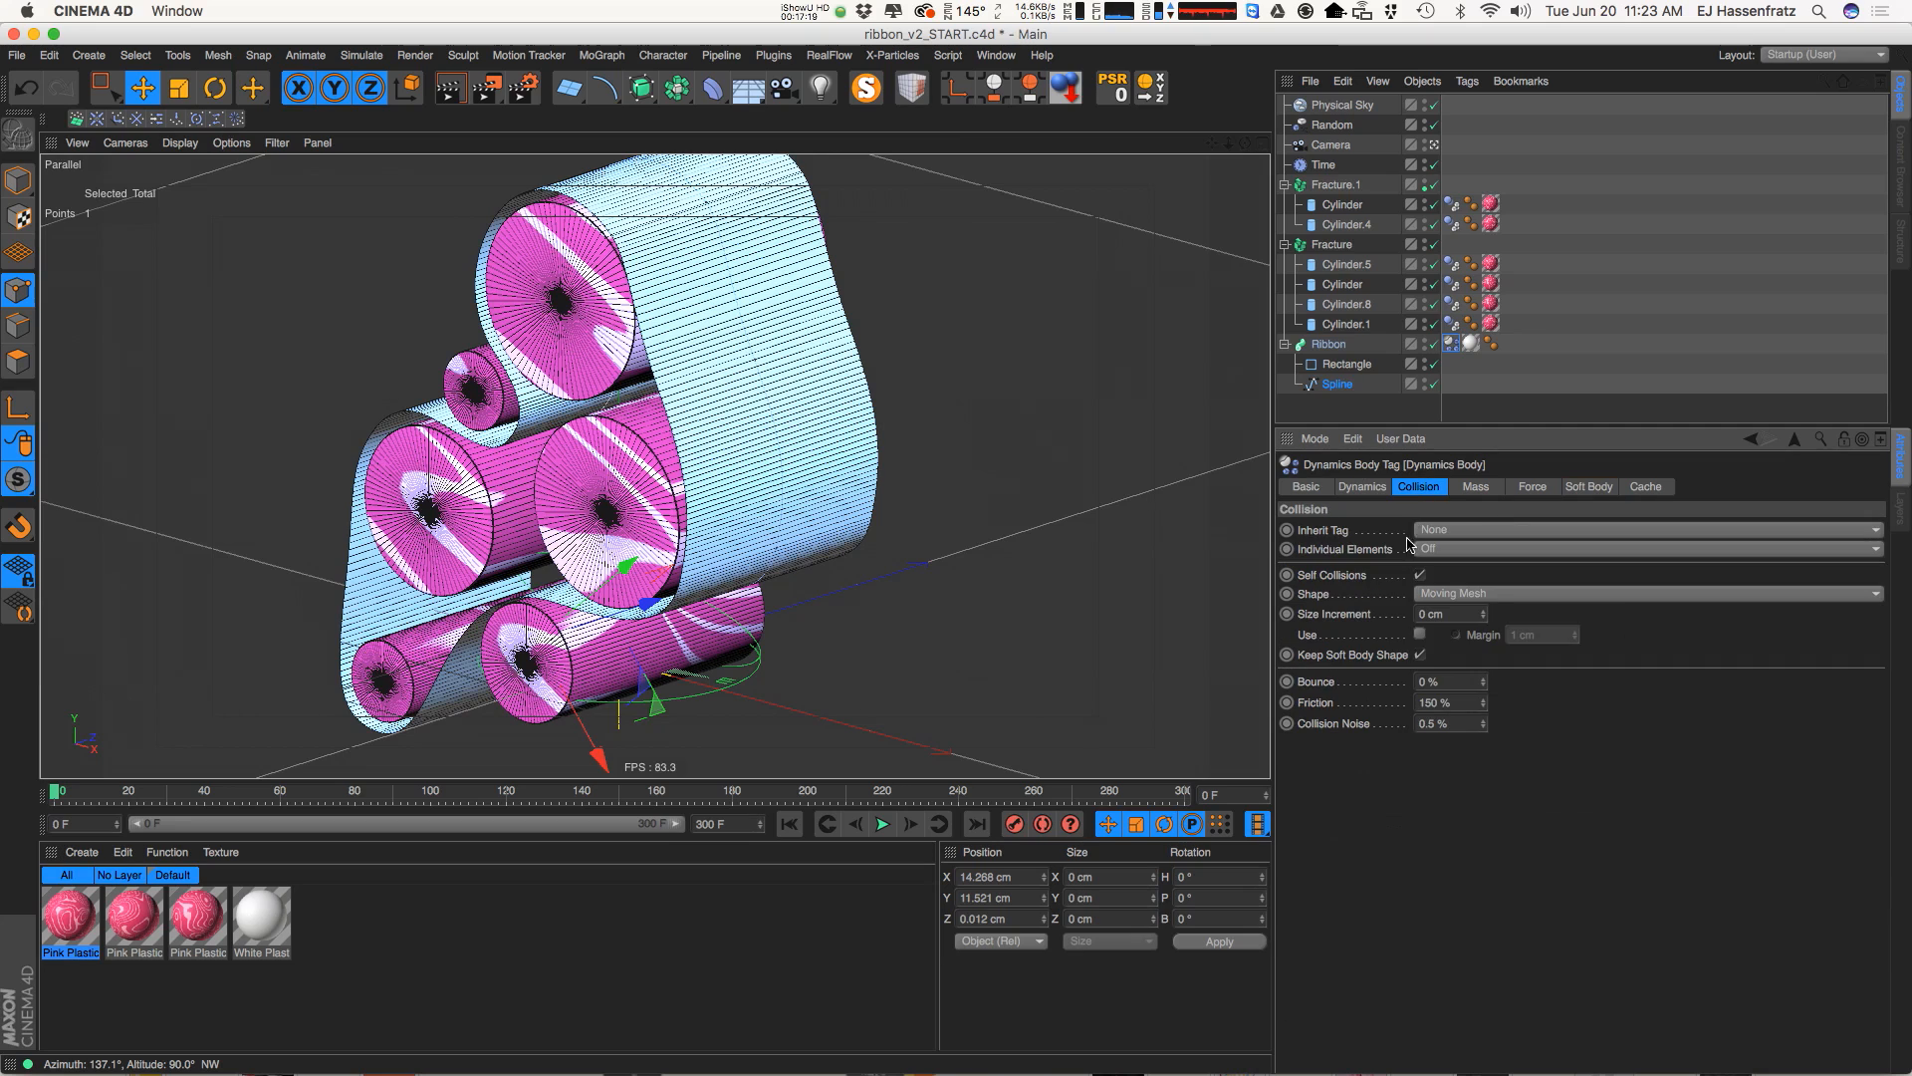
left_click(1378, 486)
left_click(1434, 487)
left_click(1331, 344)
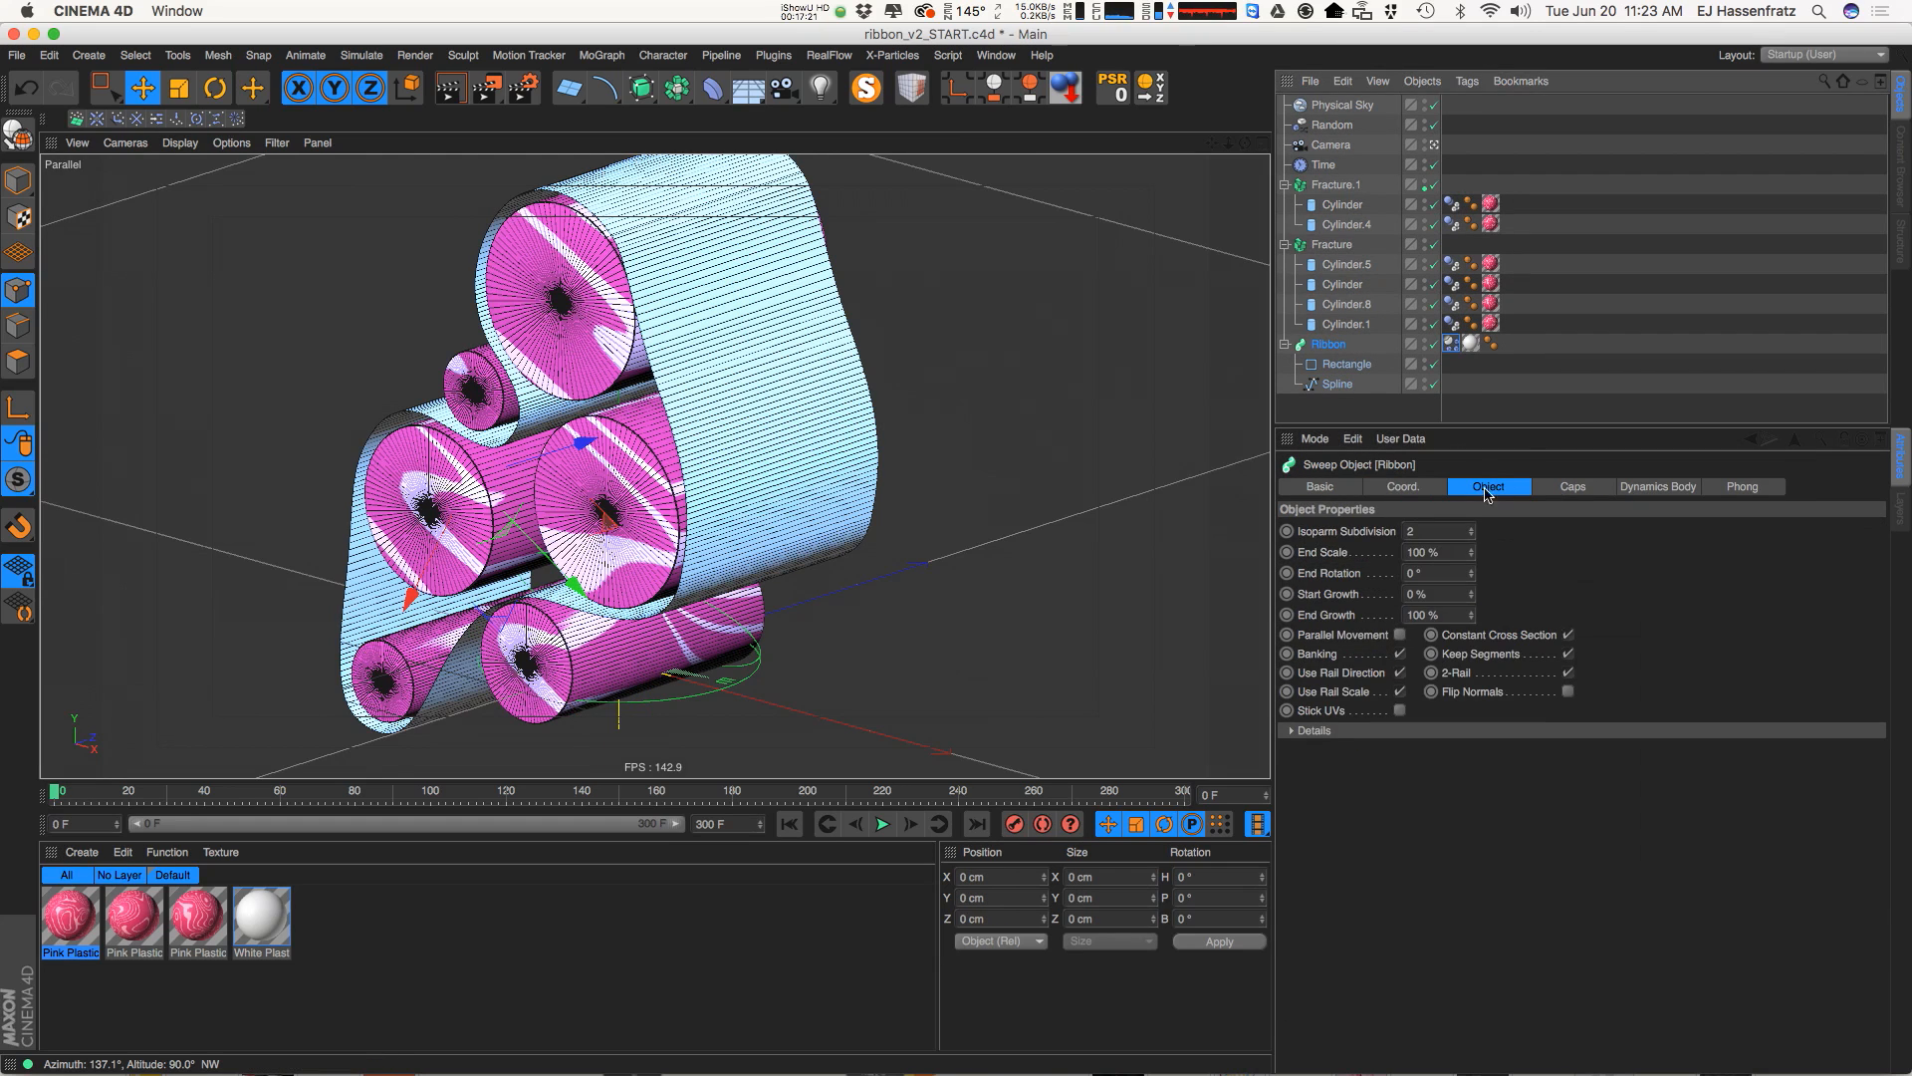
left_click(1405, 486)
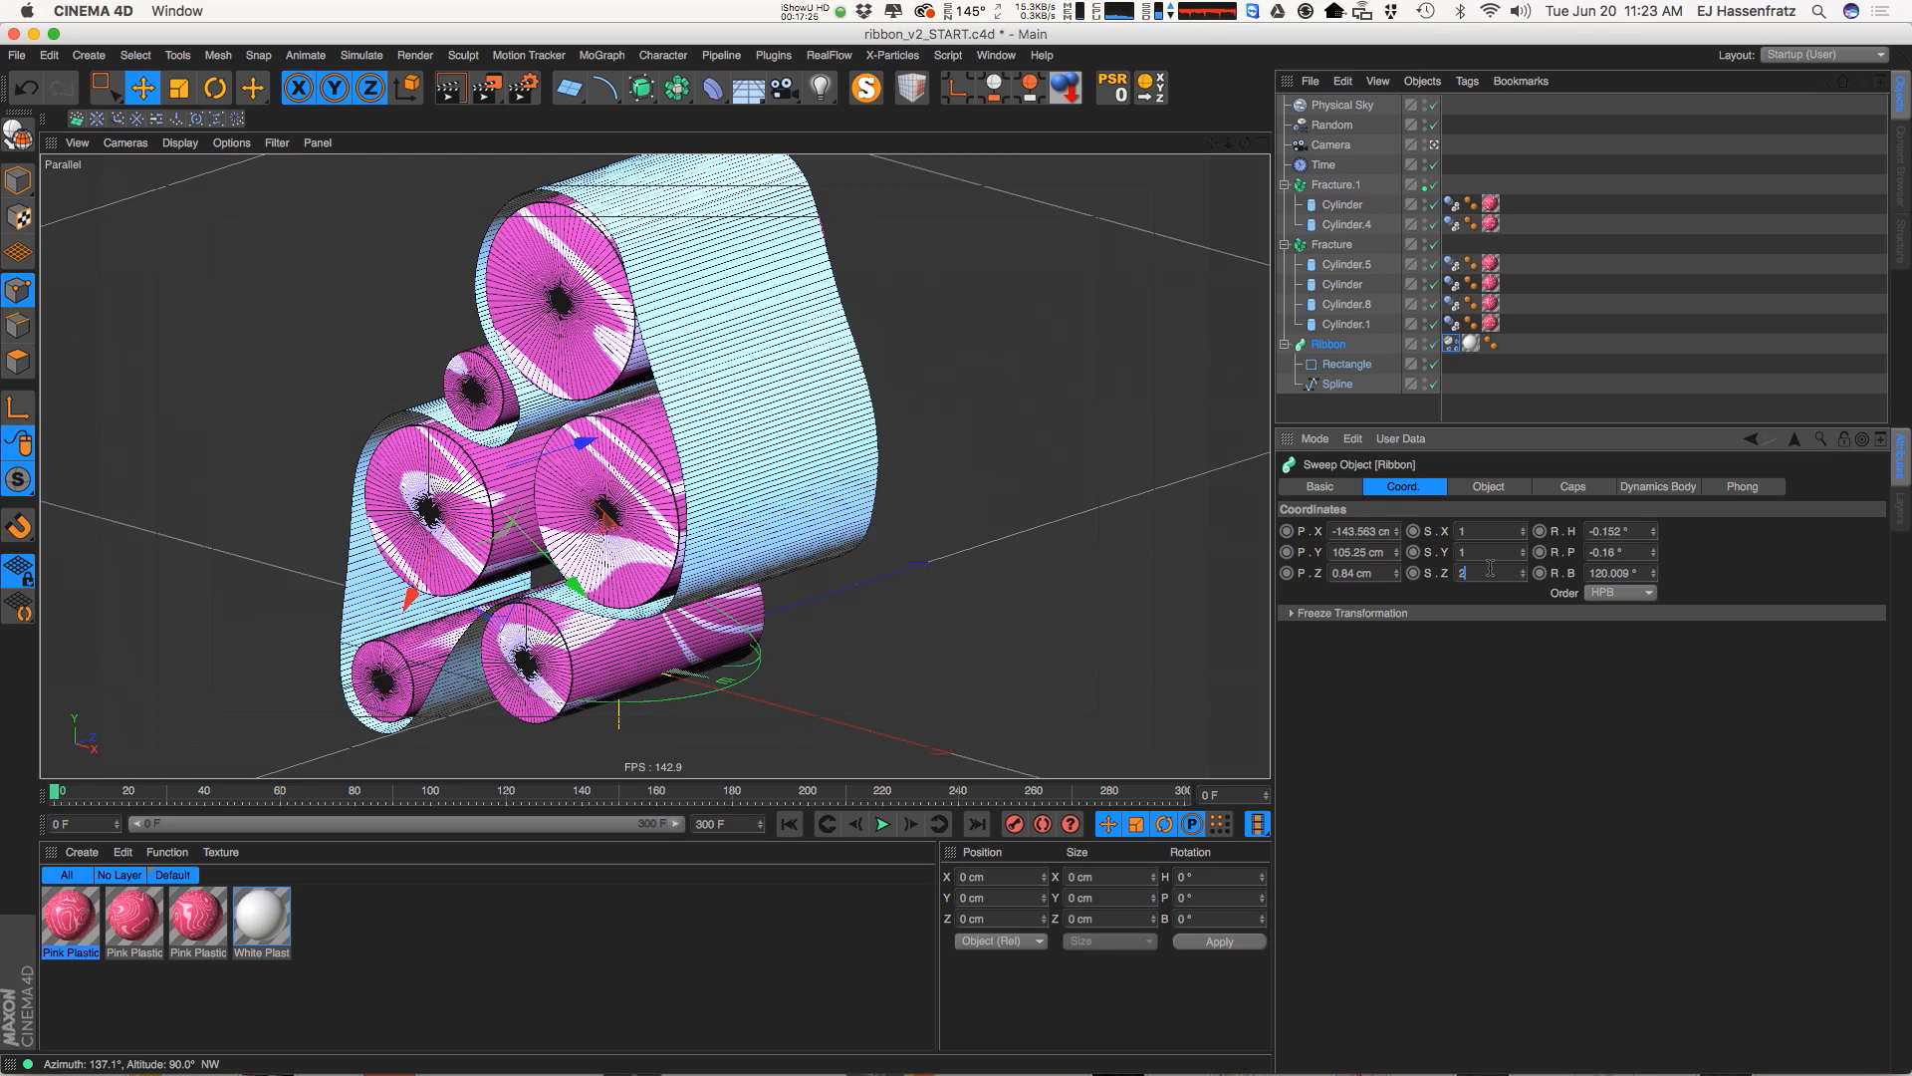
key("Return")
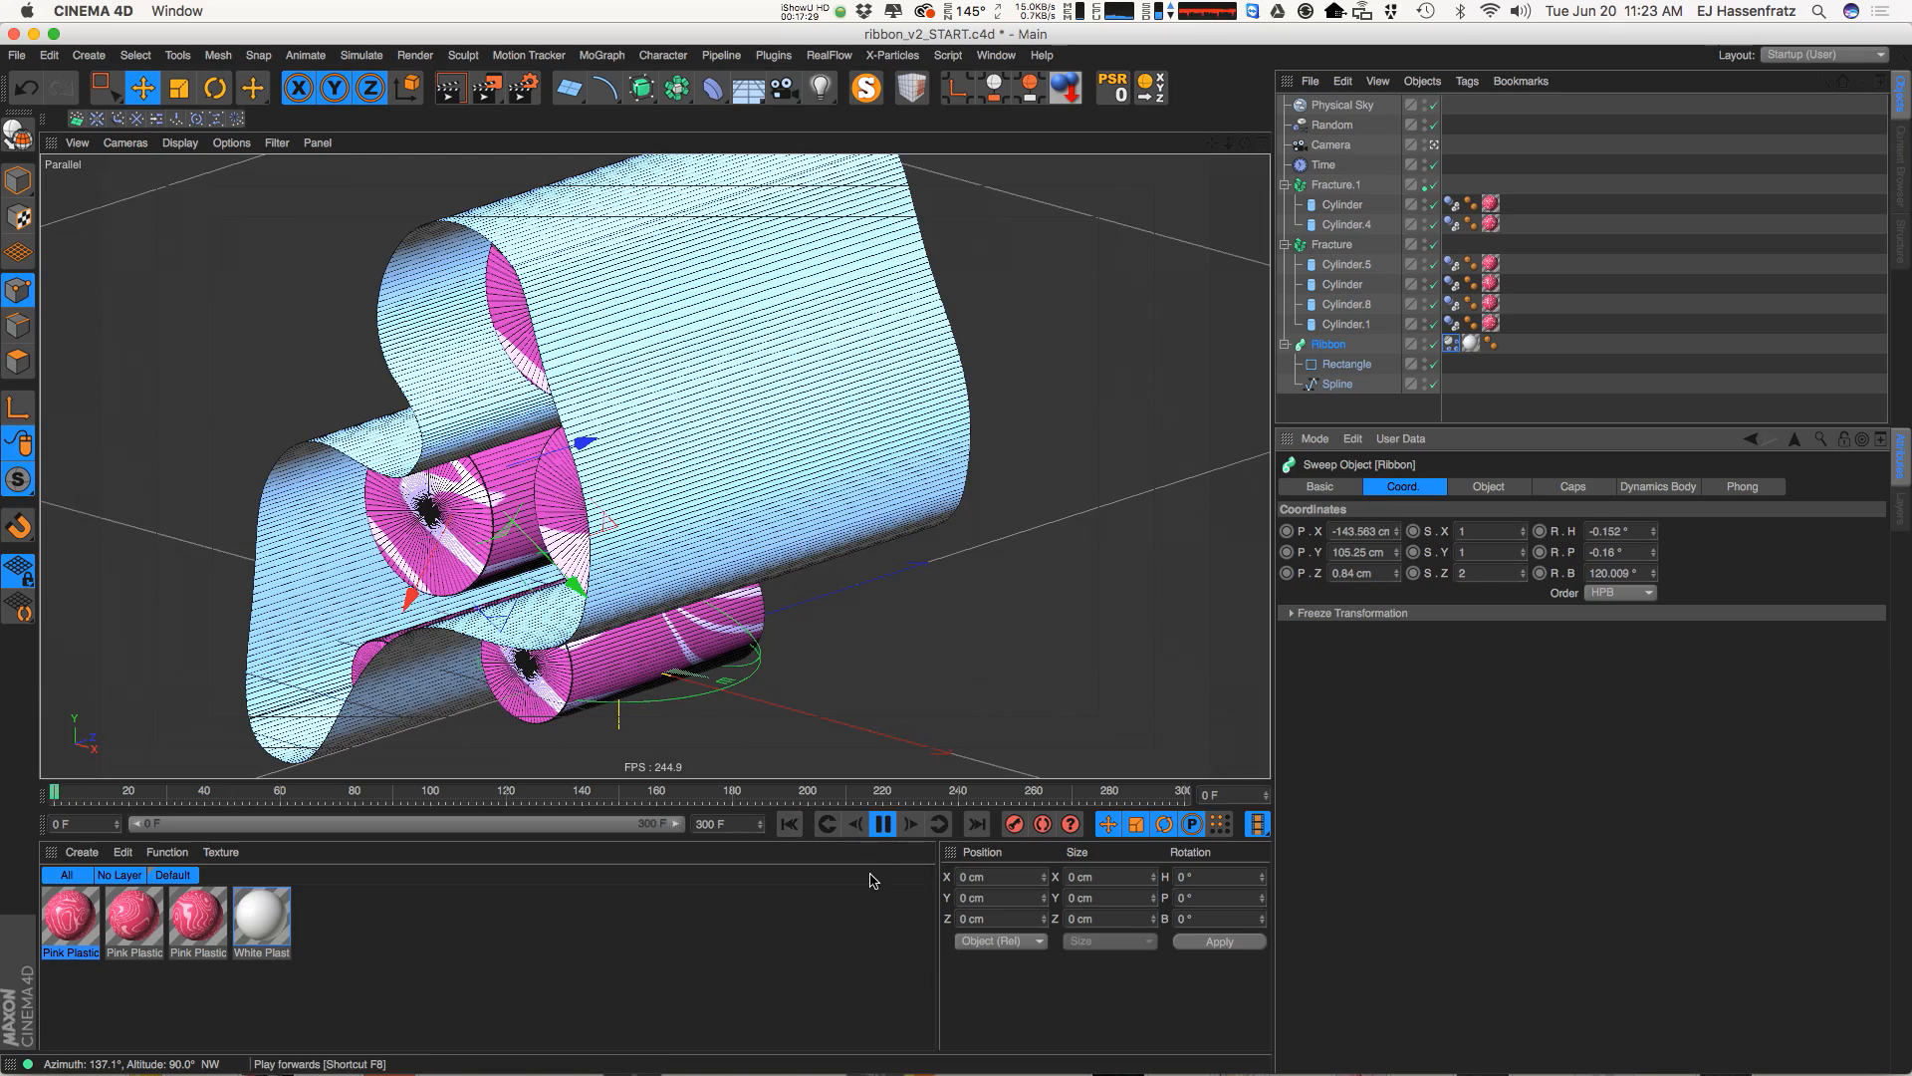
left_click(882, 824)
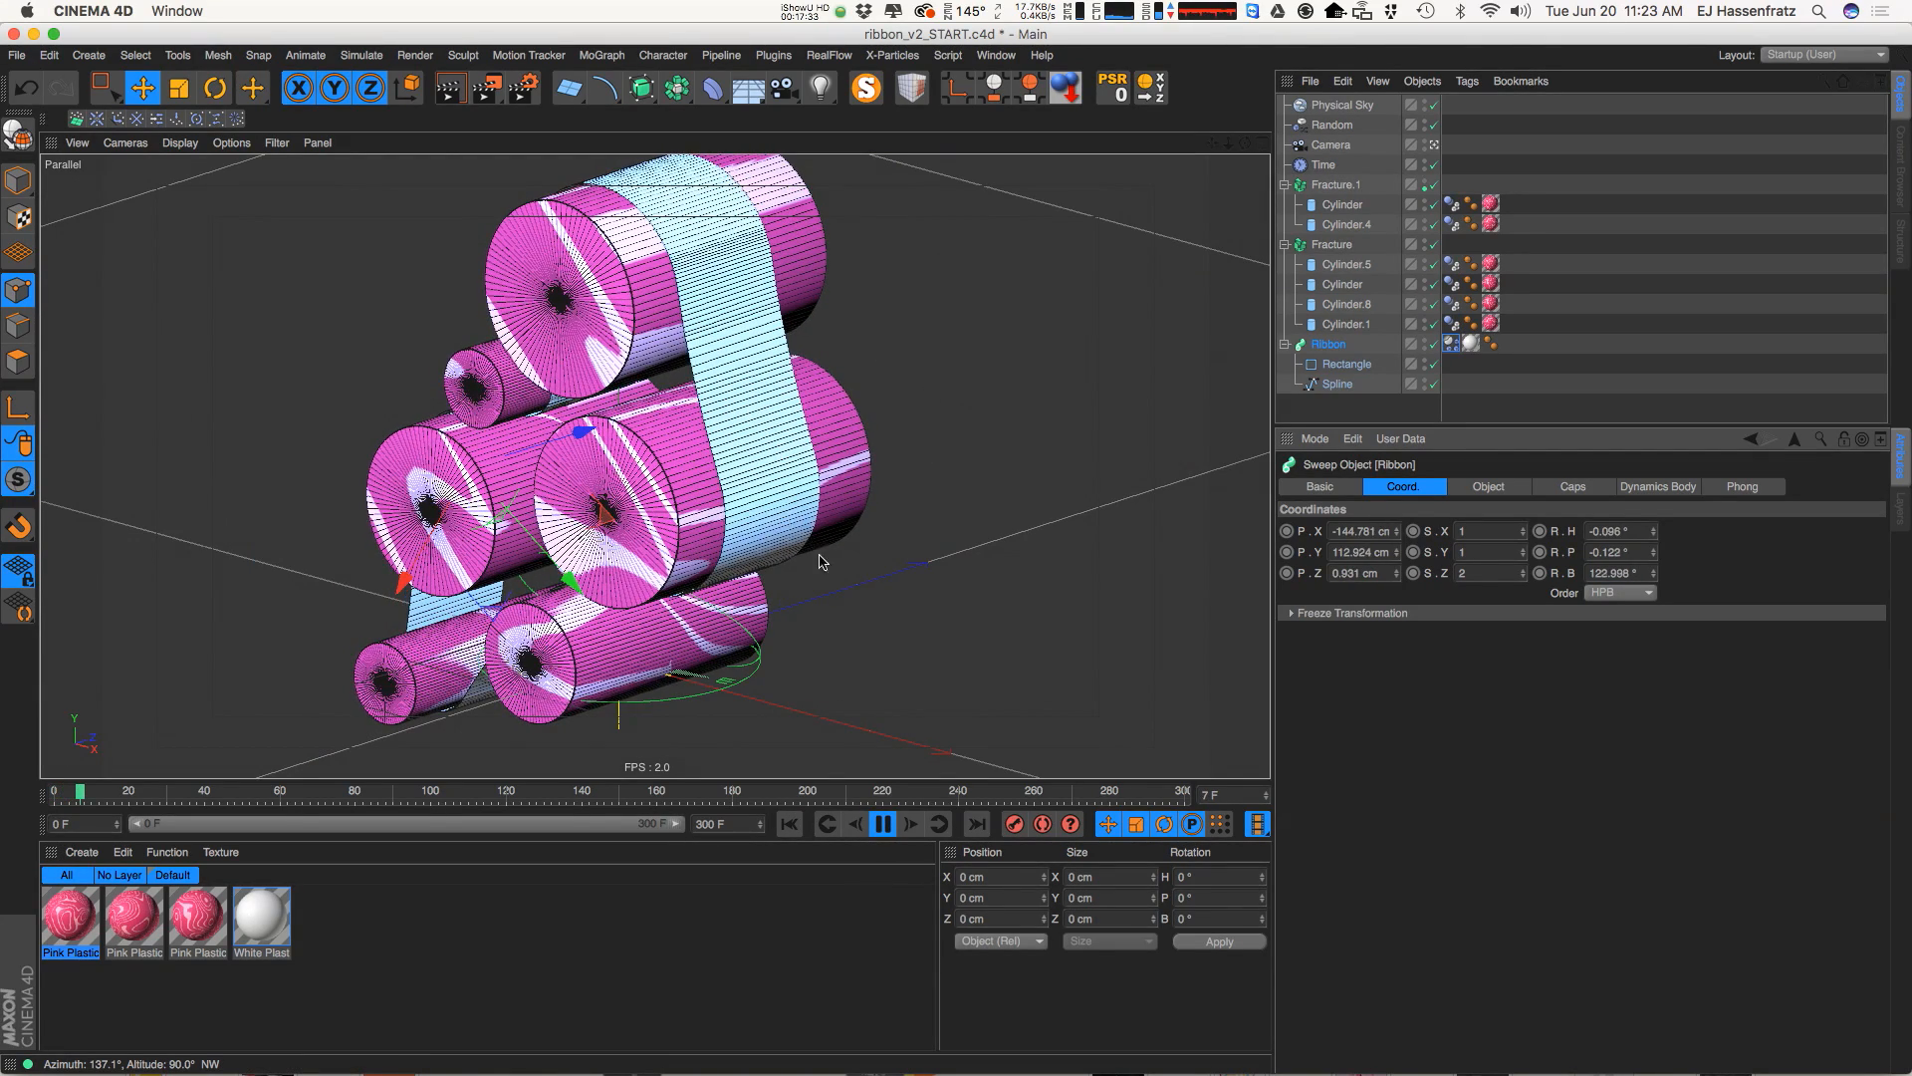
Return to the first frame and set the Ribbon sweep's Z scale to 2.75
left_click(790, 824)
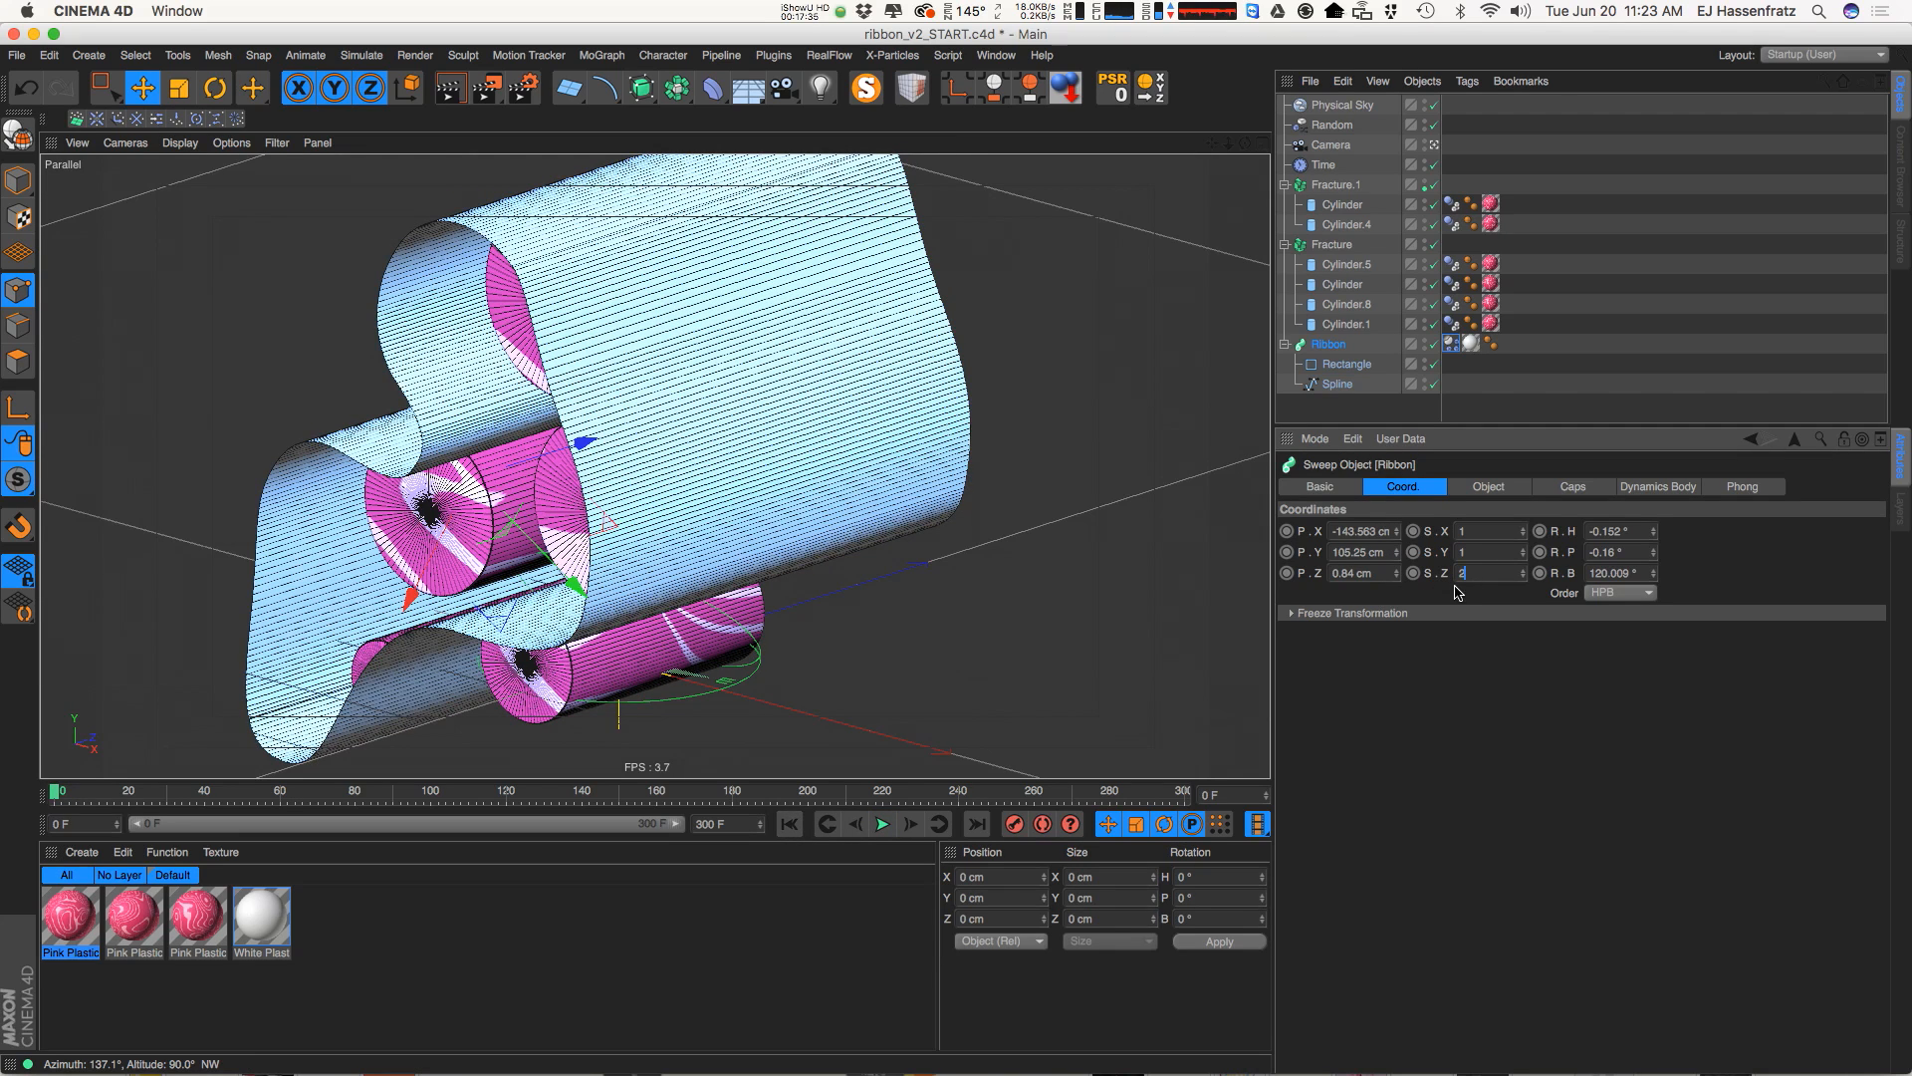
key("Return")
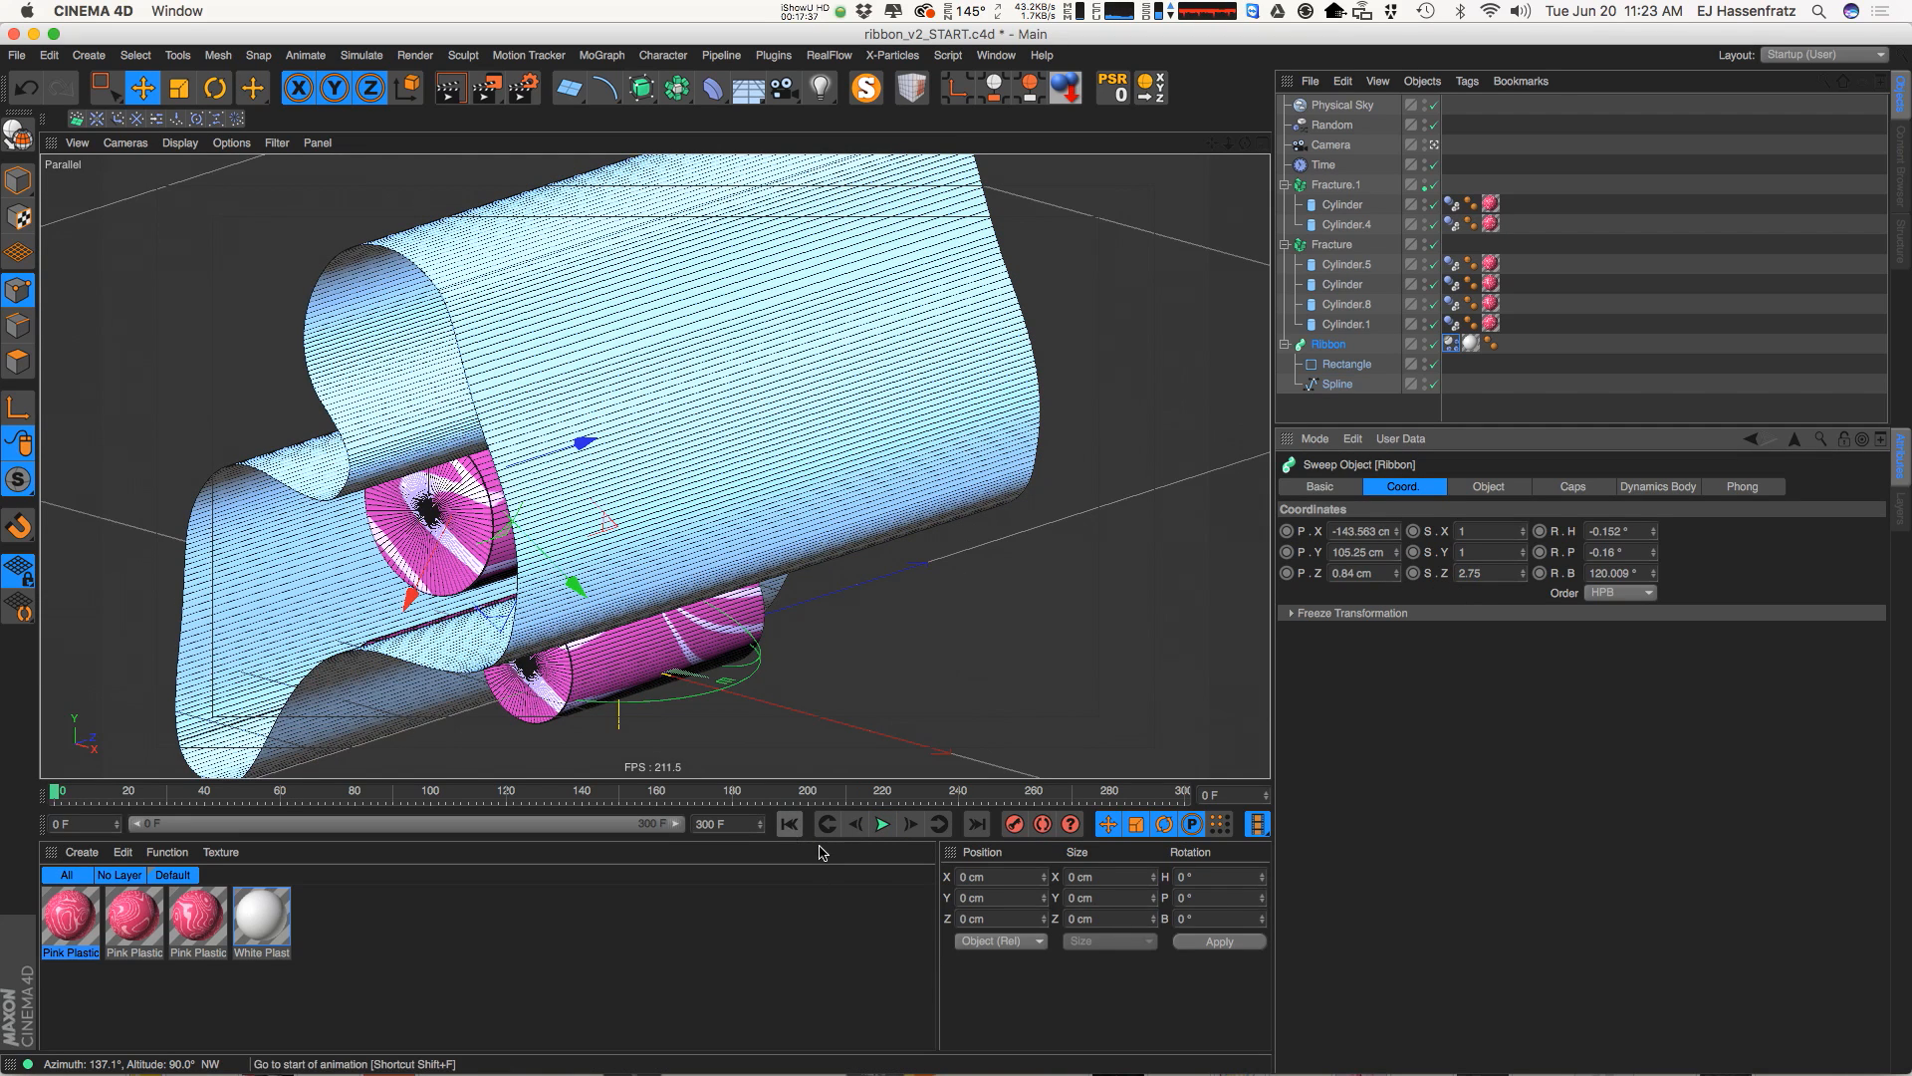
Play the simulation to about frame 75 while reviewing the Ribbon's soft body settings, then stop it
left_click(882, 825)
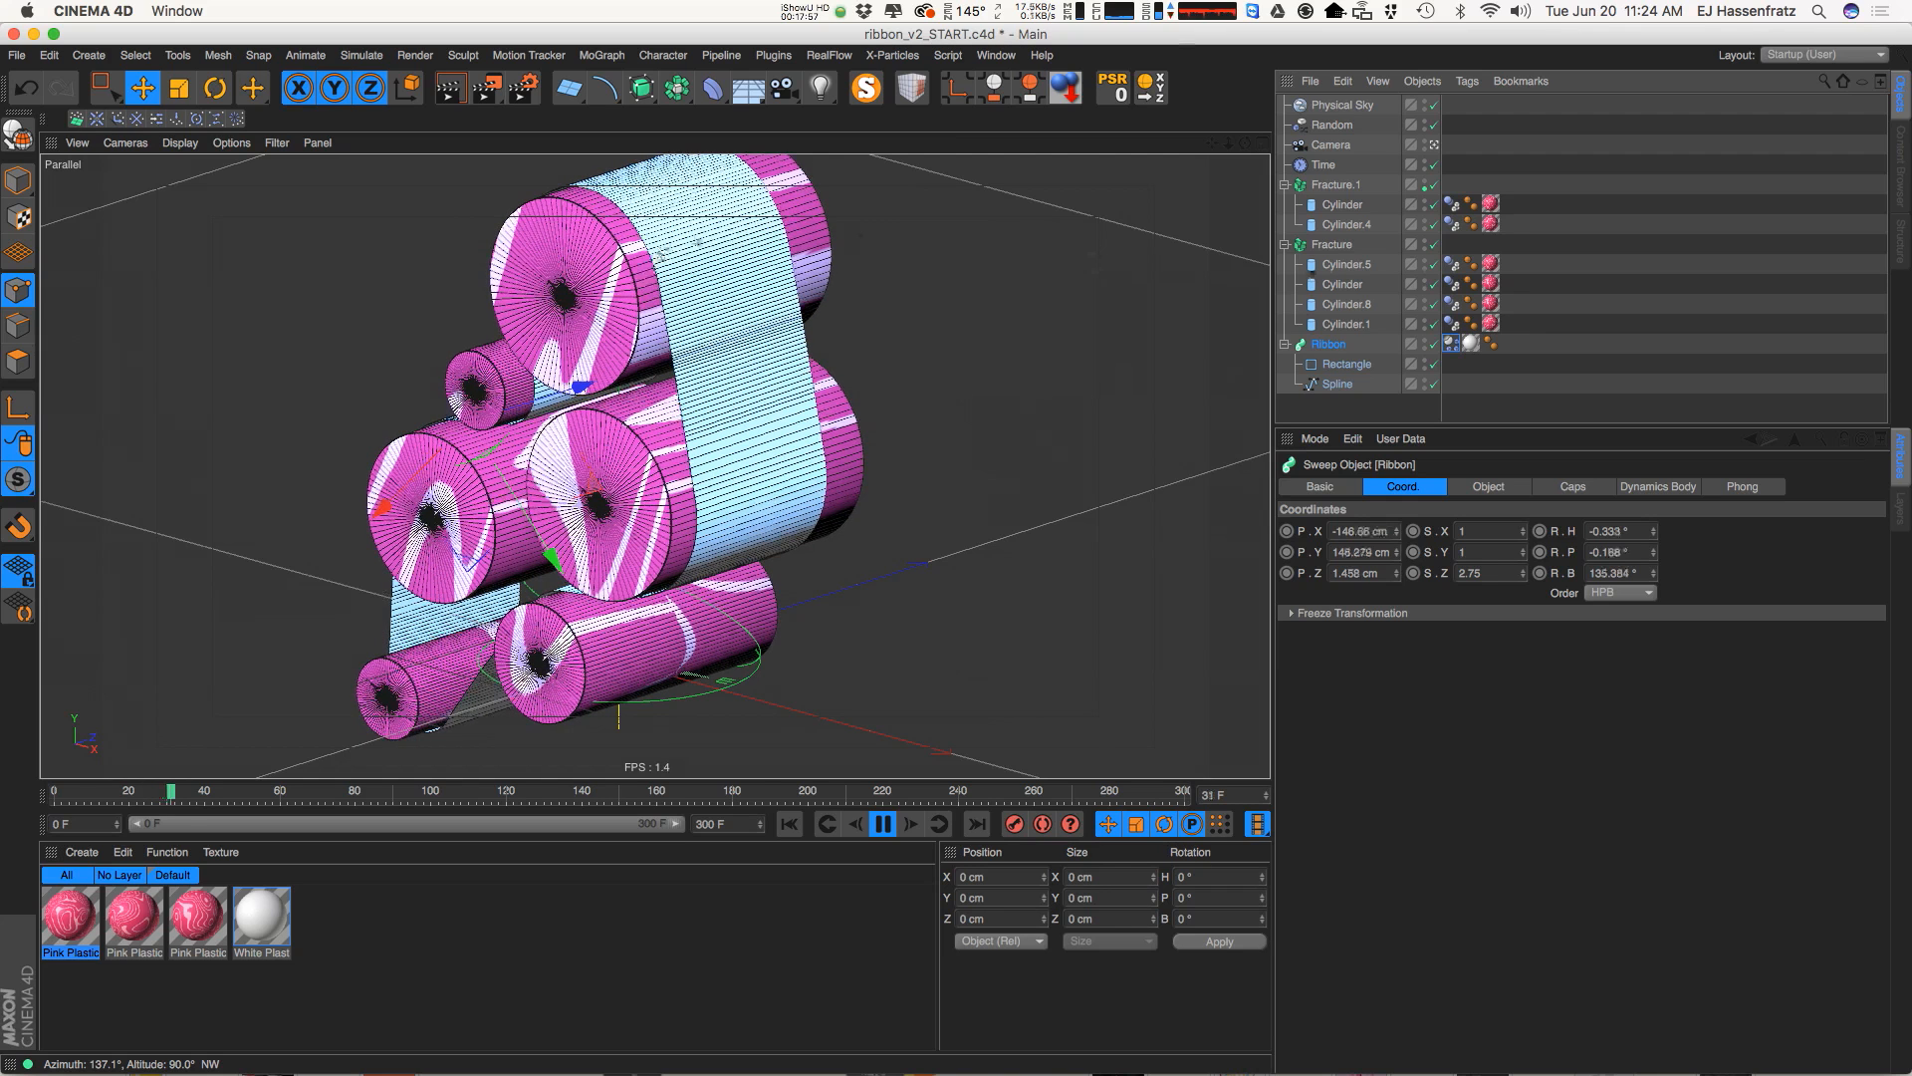
left_click(1451, 346)
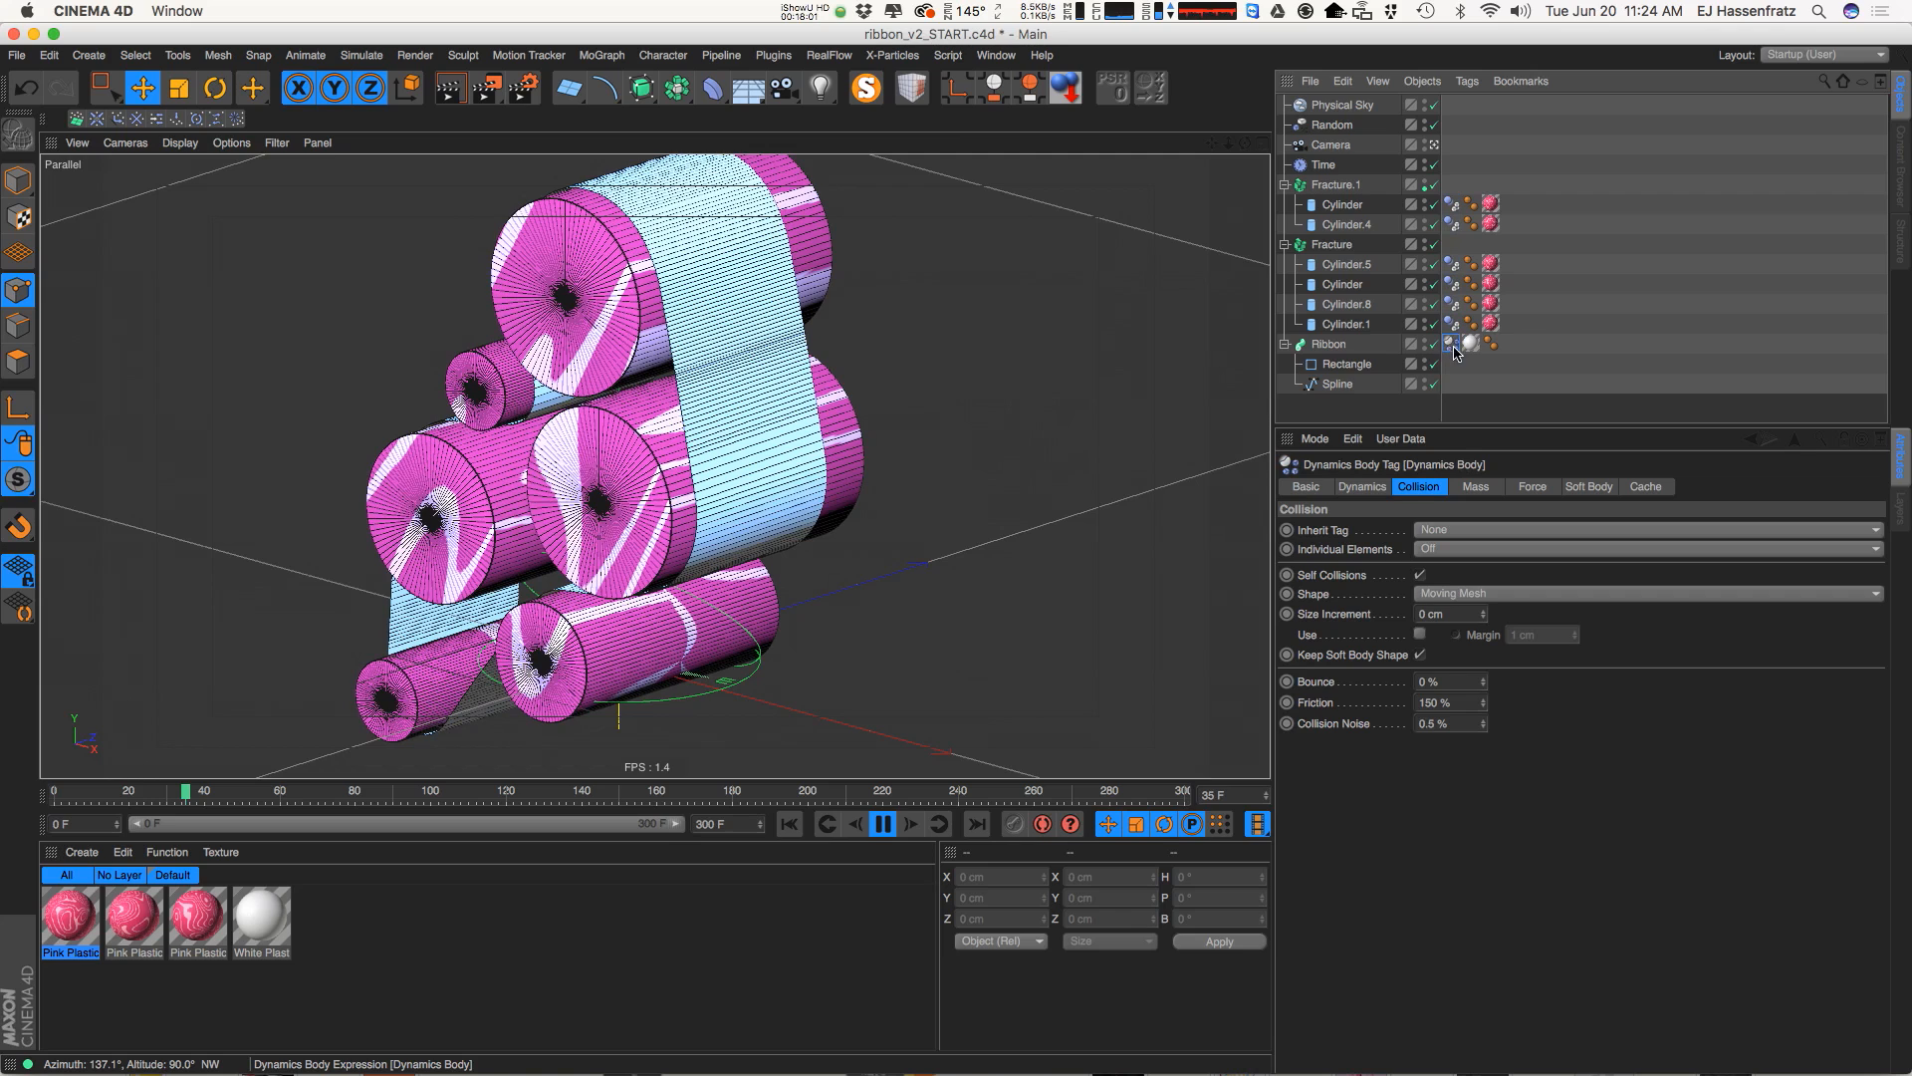
left_click(1526, 487)
left_click(1590, 487)
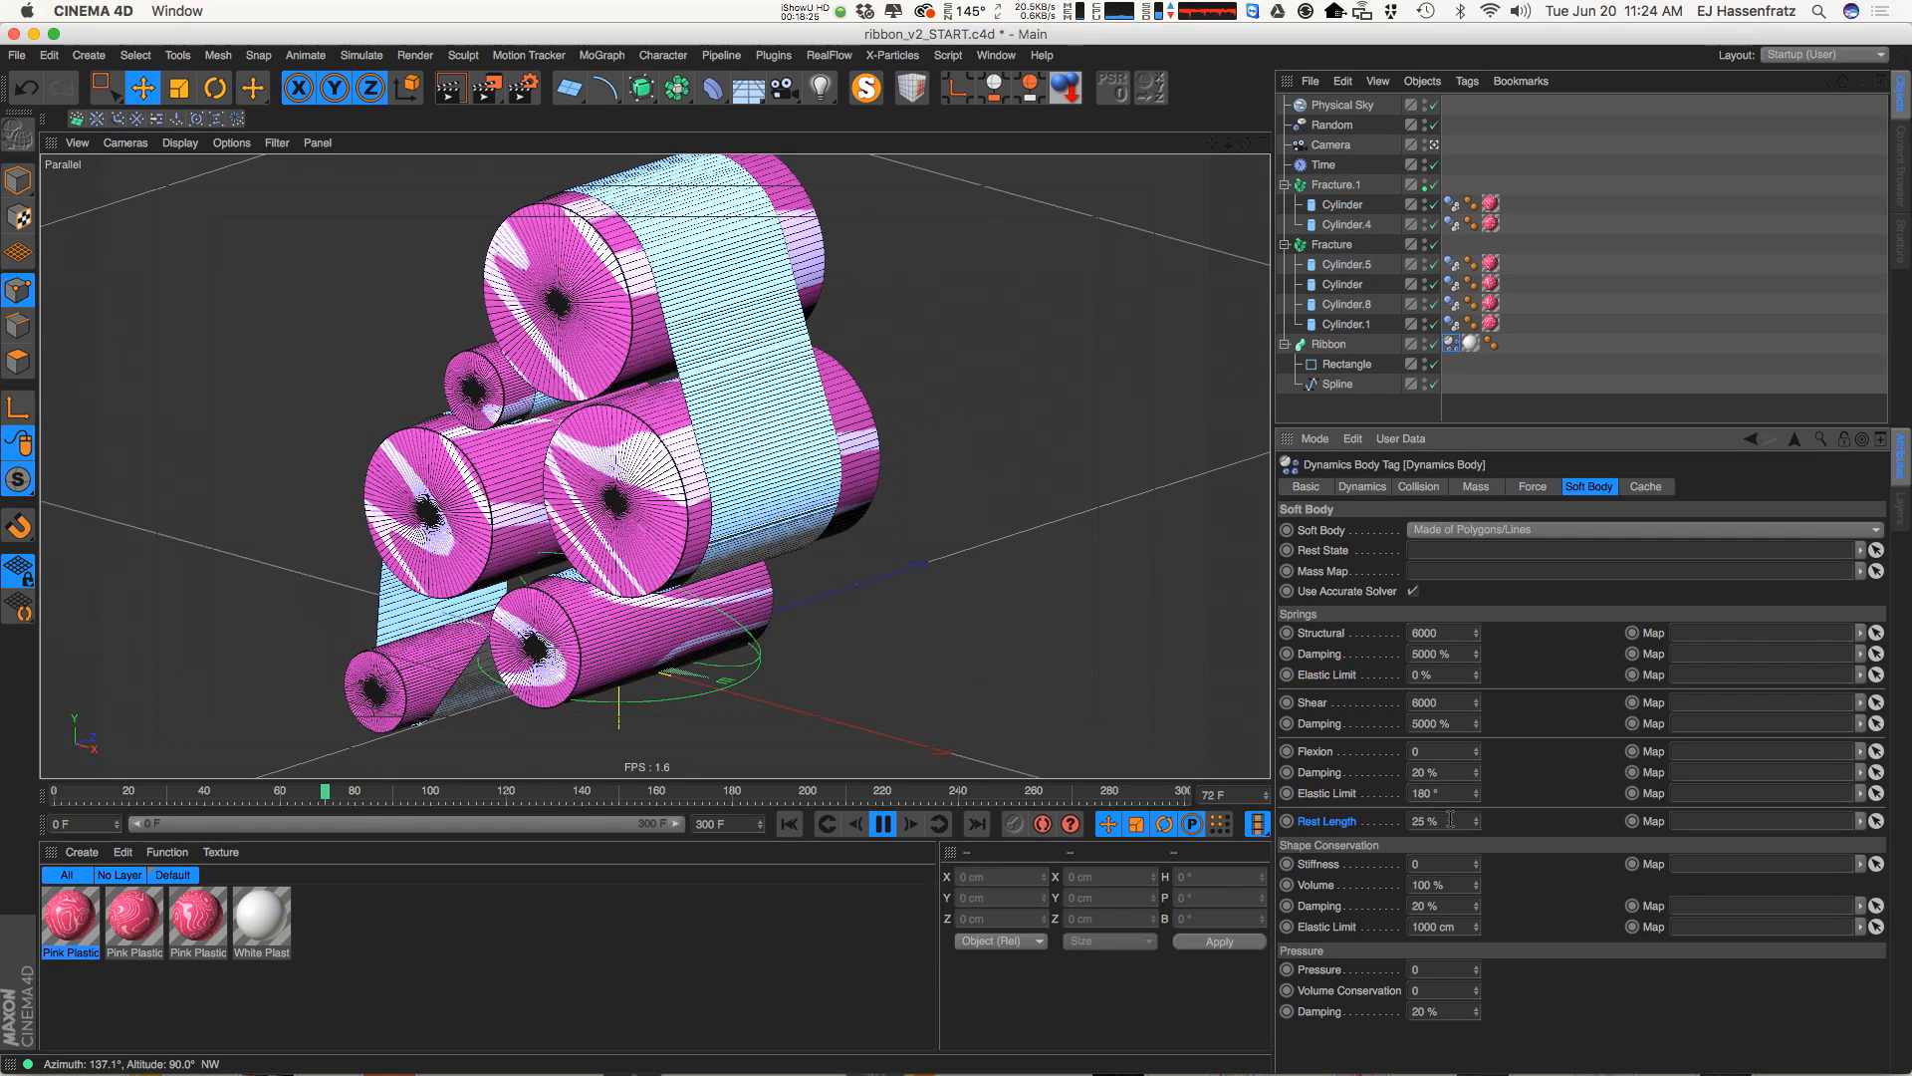
left_click(884, 824)
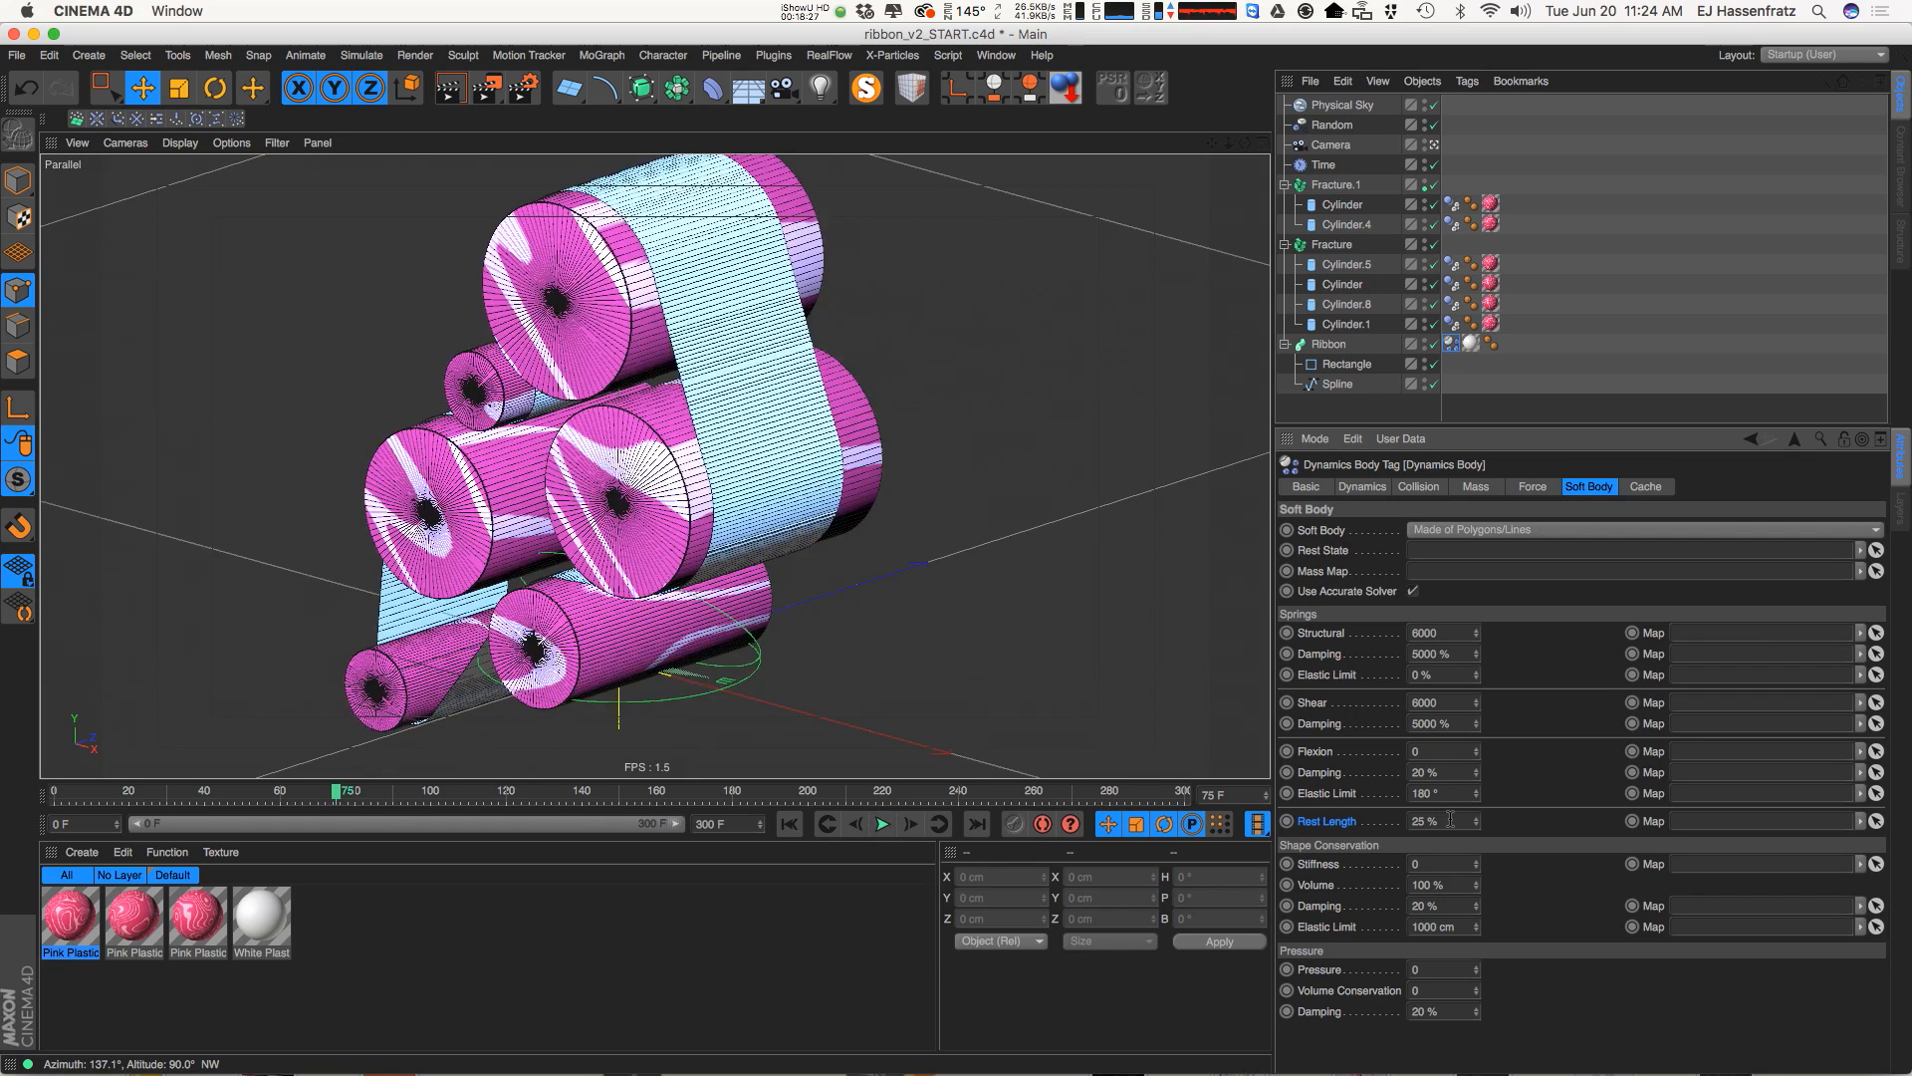
left_click(306, 54)
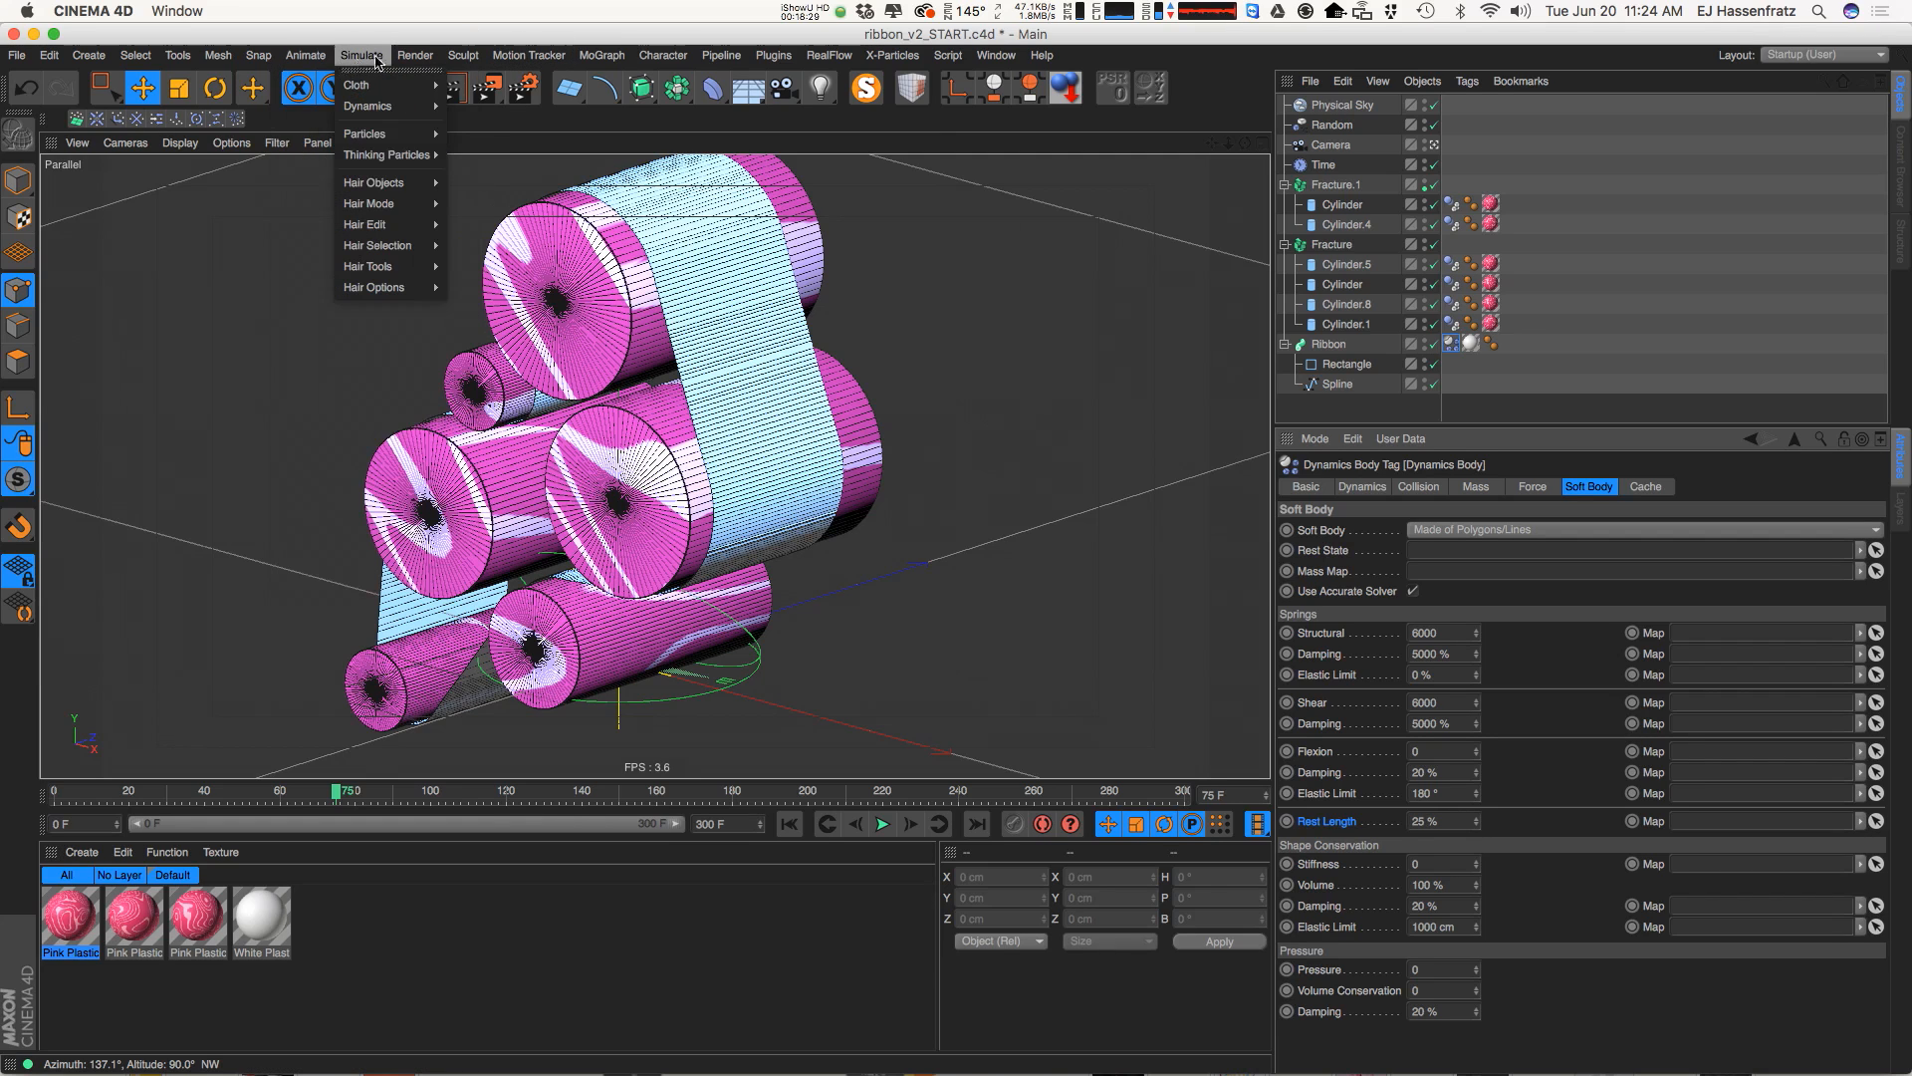
mouse_move(367, 90)
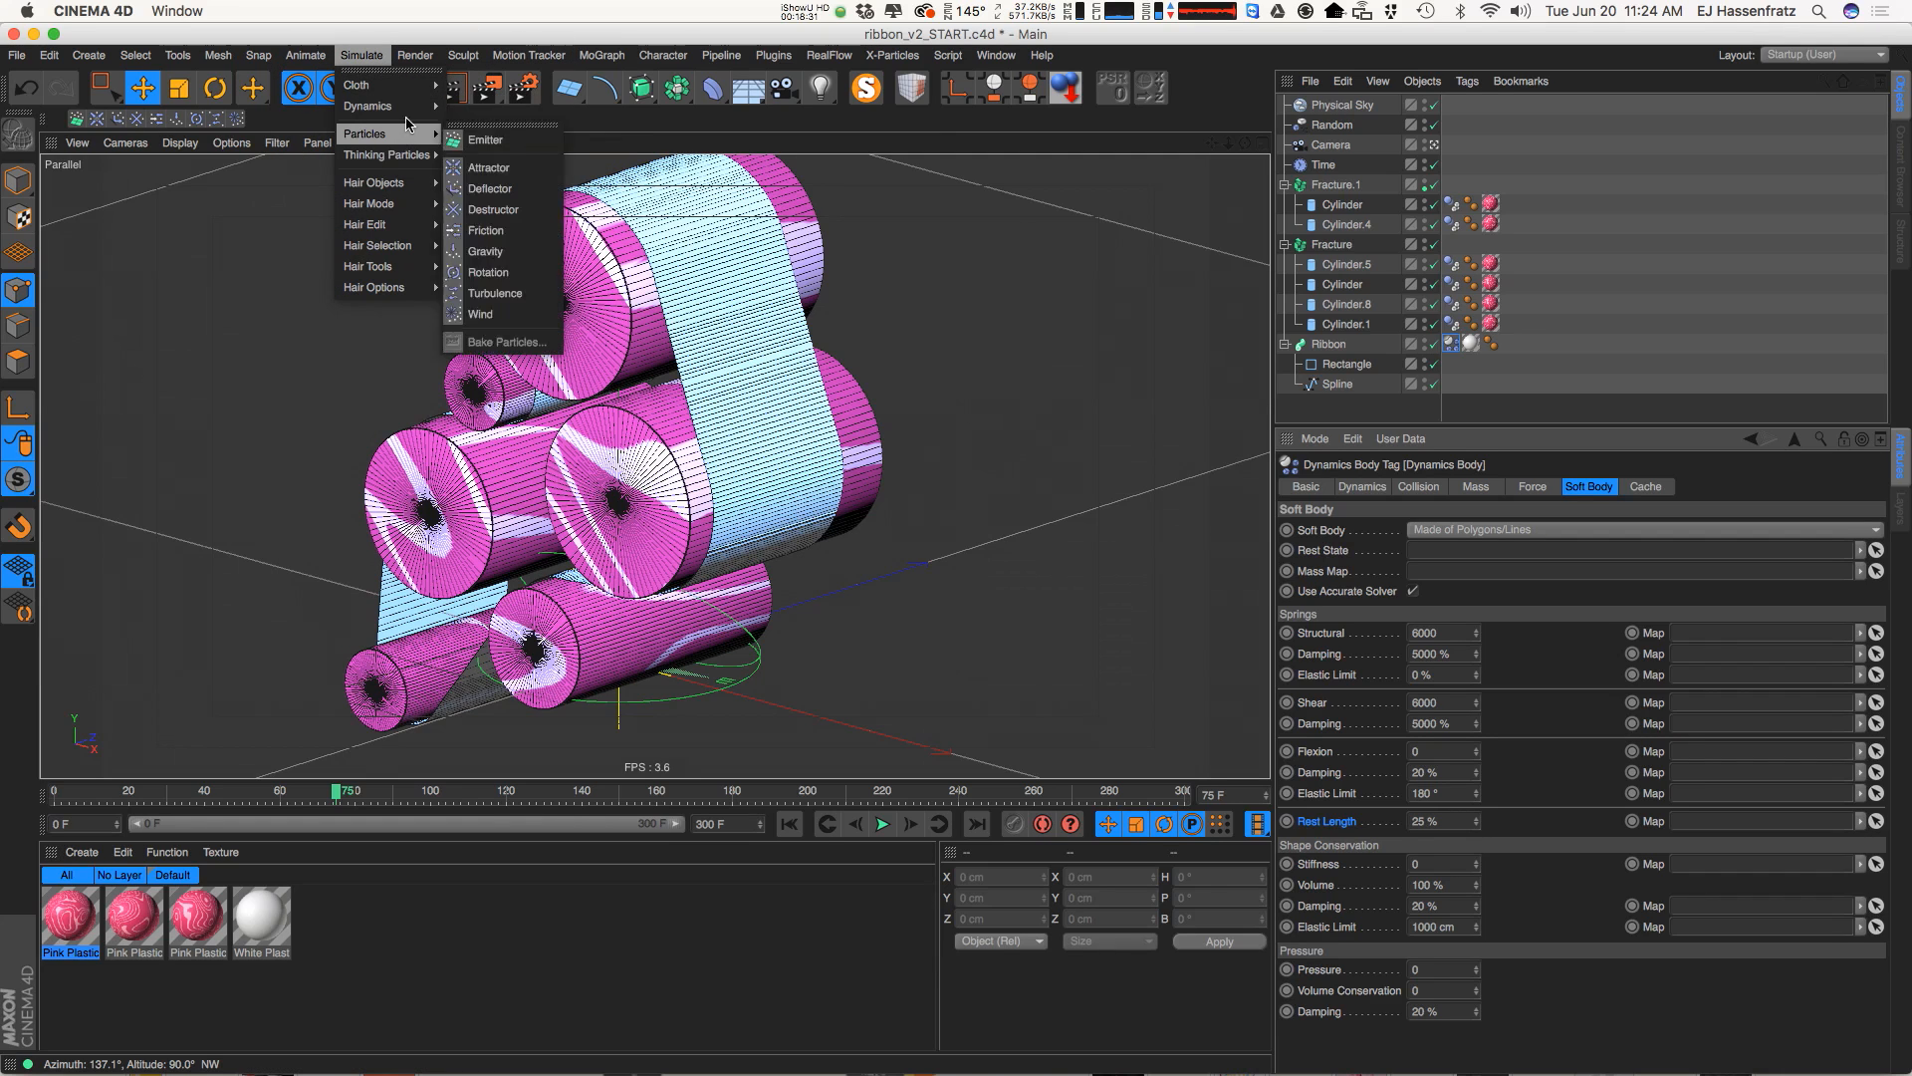
mouse_move(408, 113)
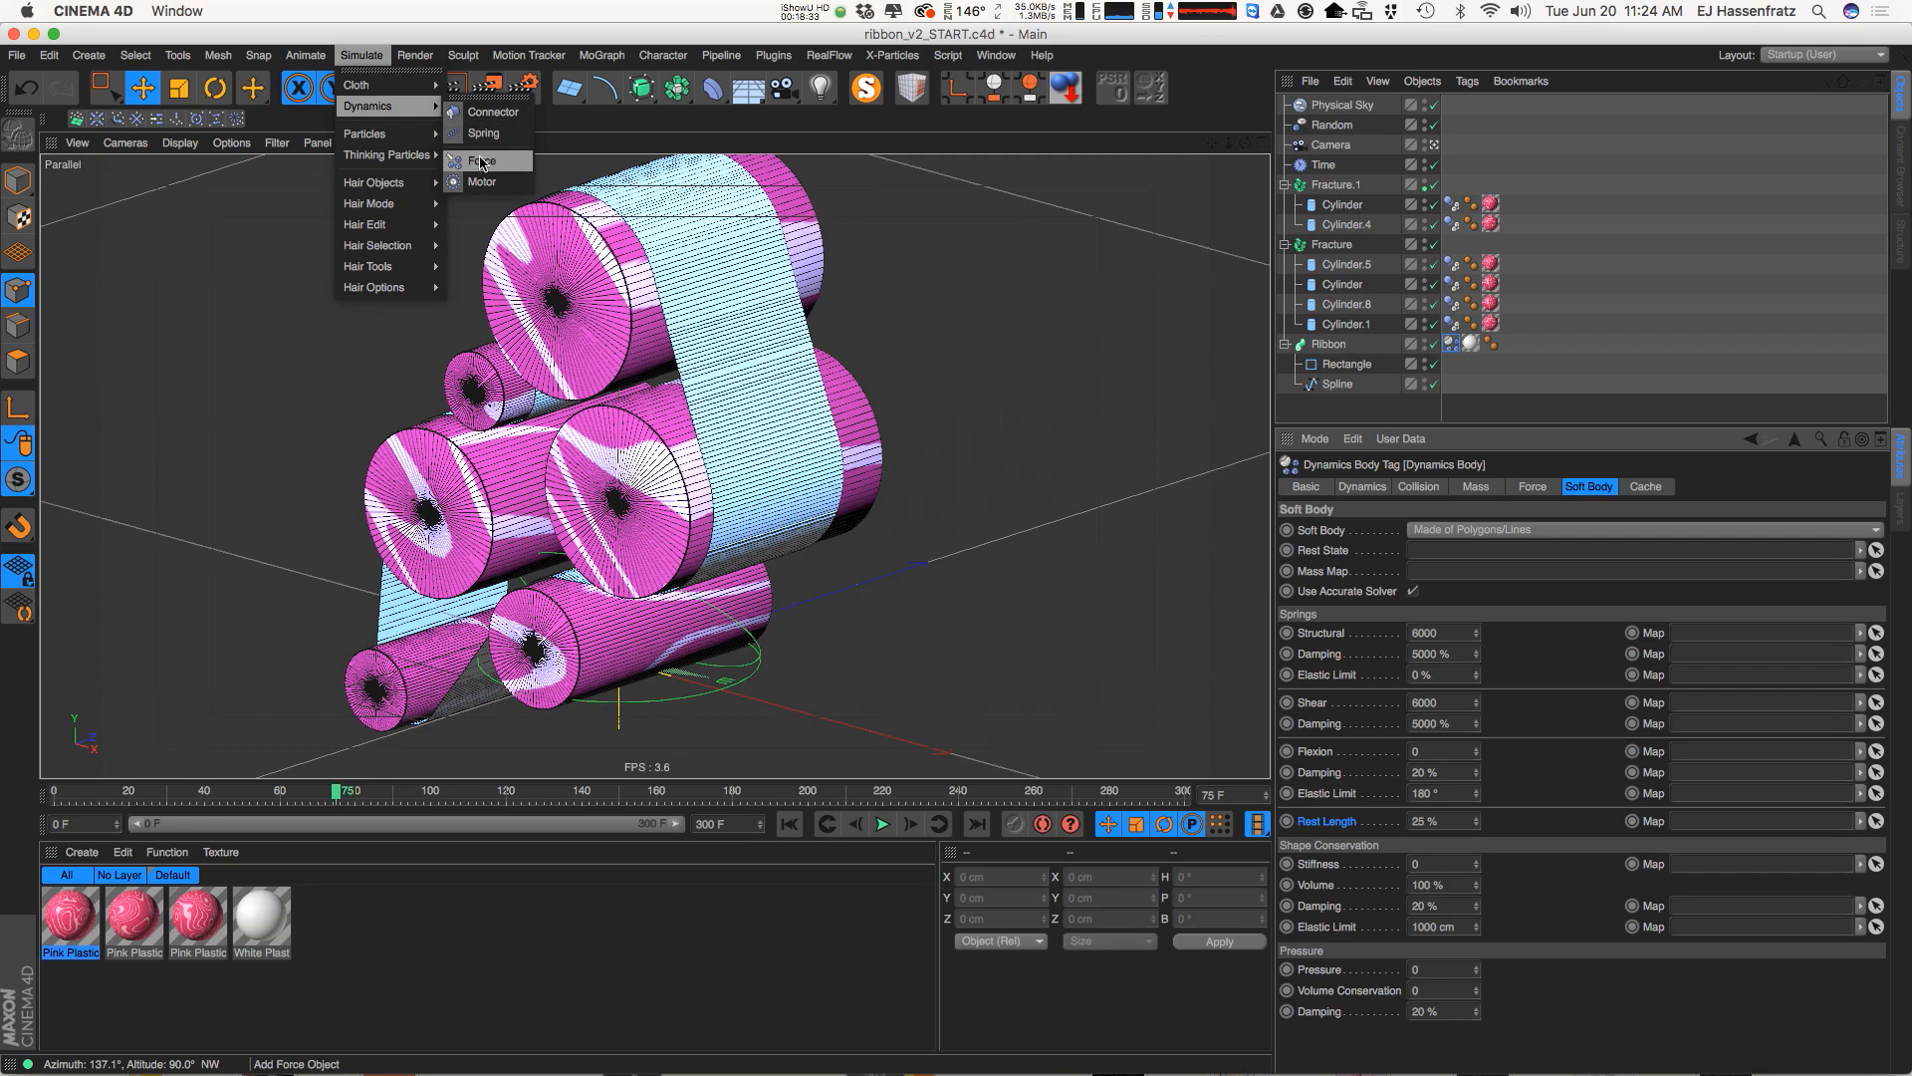
left_click(875, 392)
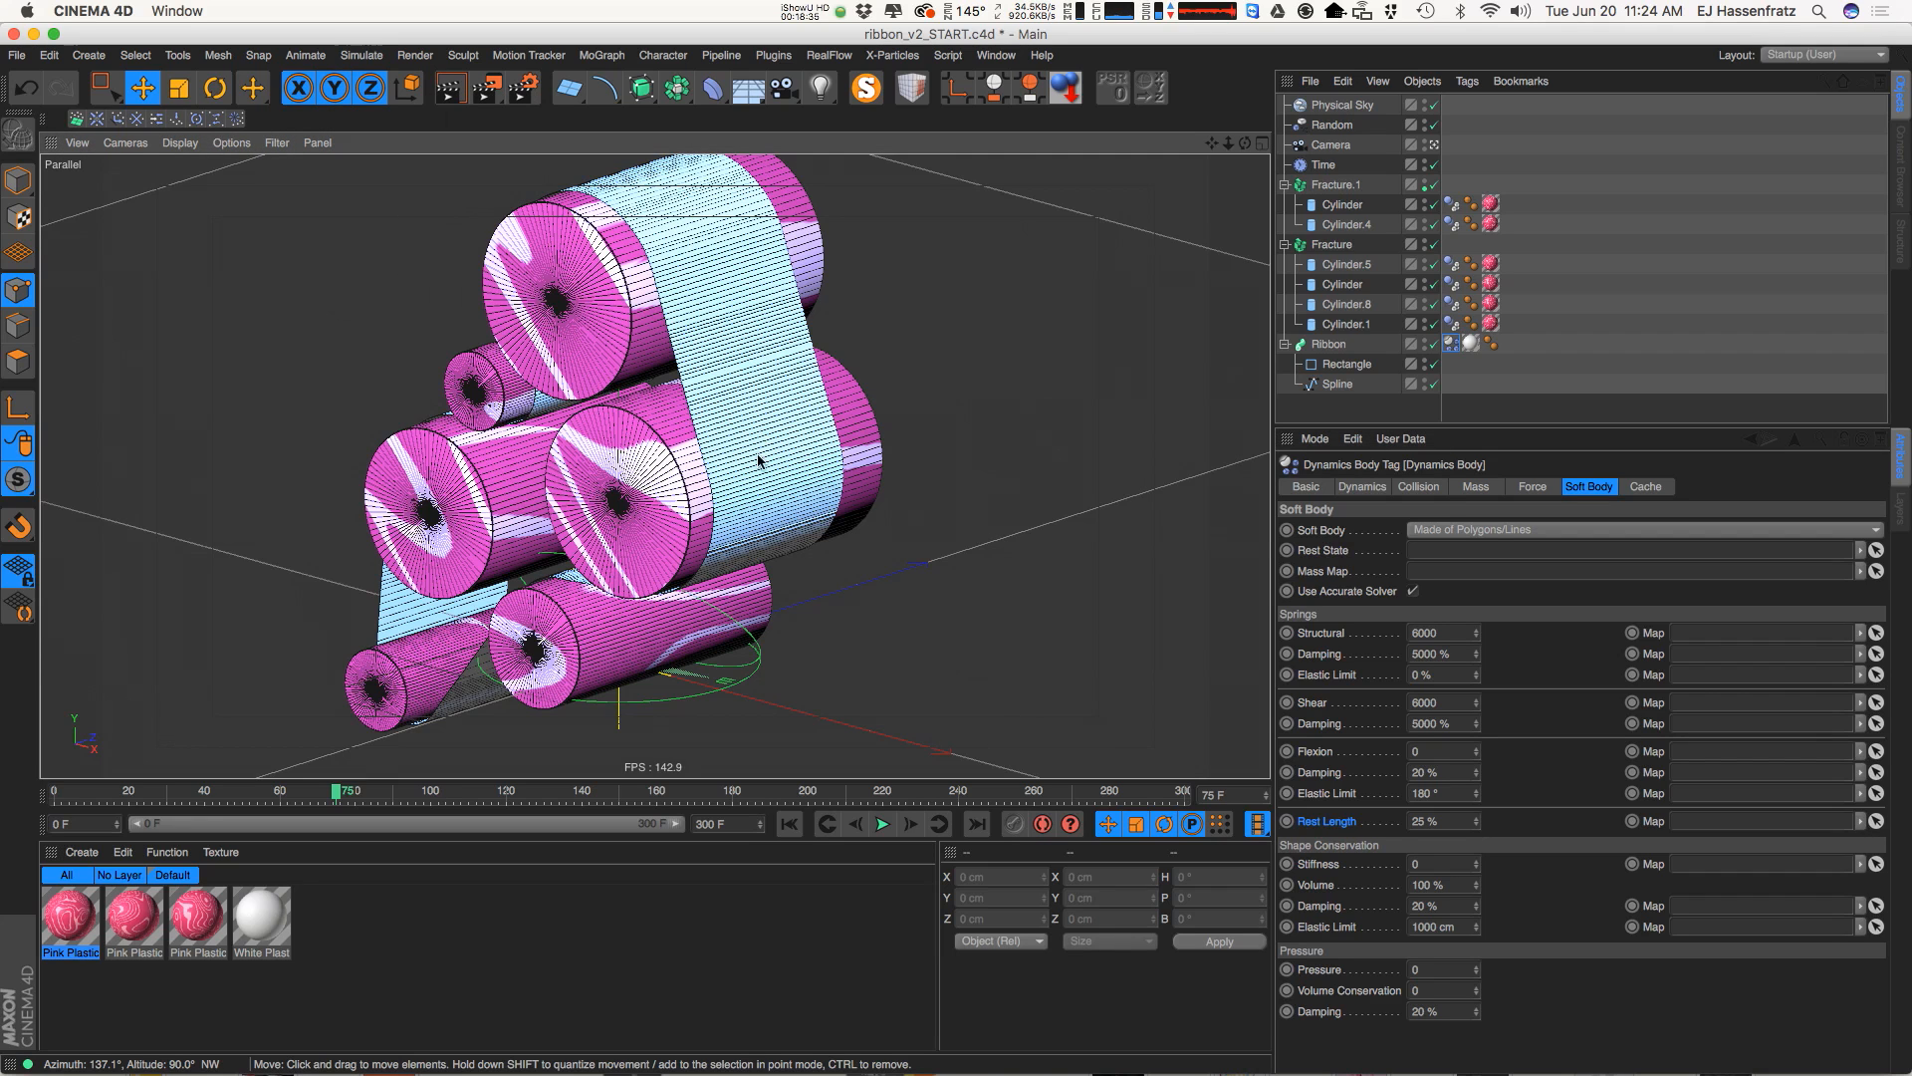
Frame the whole cylinder stack and play the simulation on to about frame 100
middle_click_drag(782, 469, 816, 498, "alt")
scroll(794, 580, "down", 2)
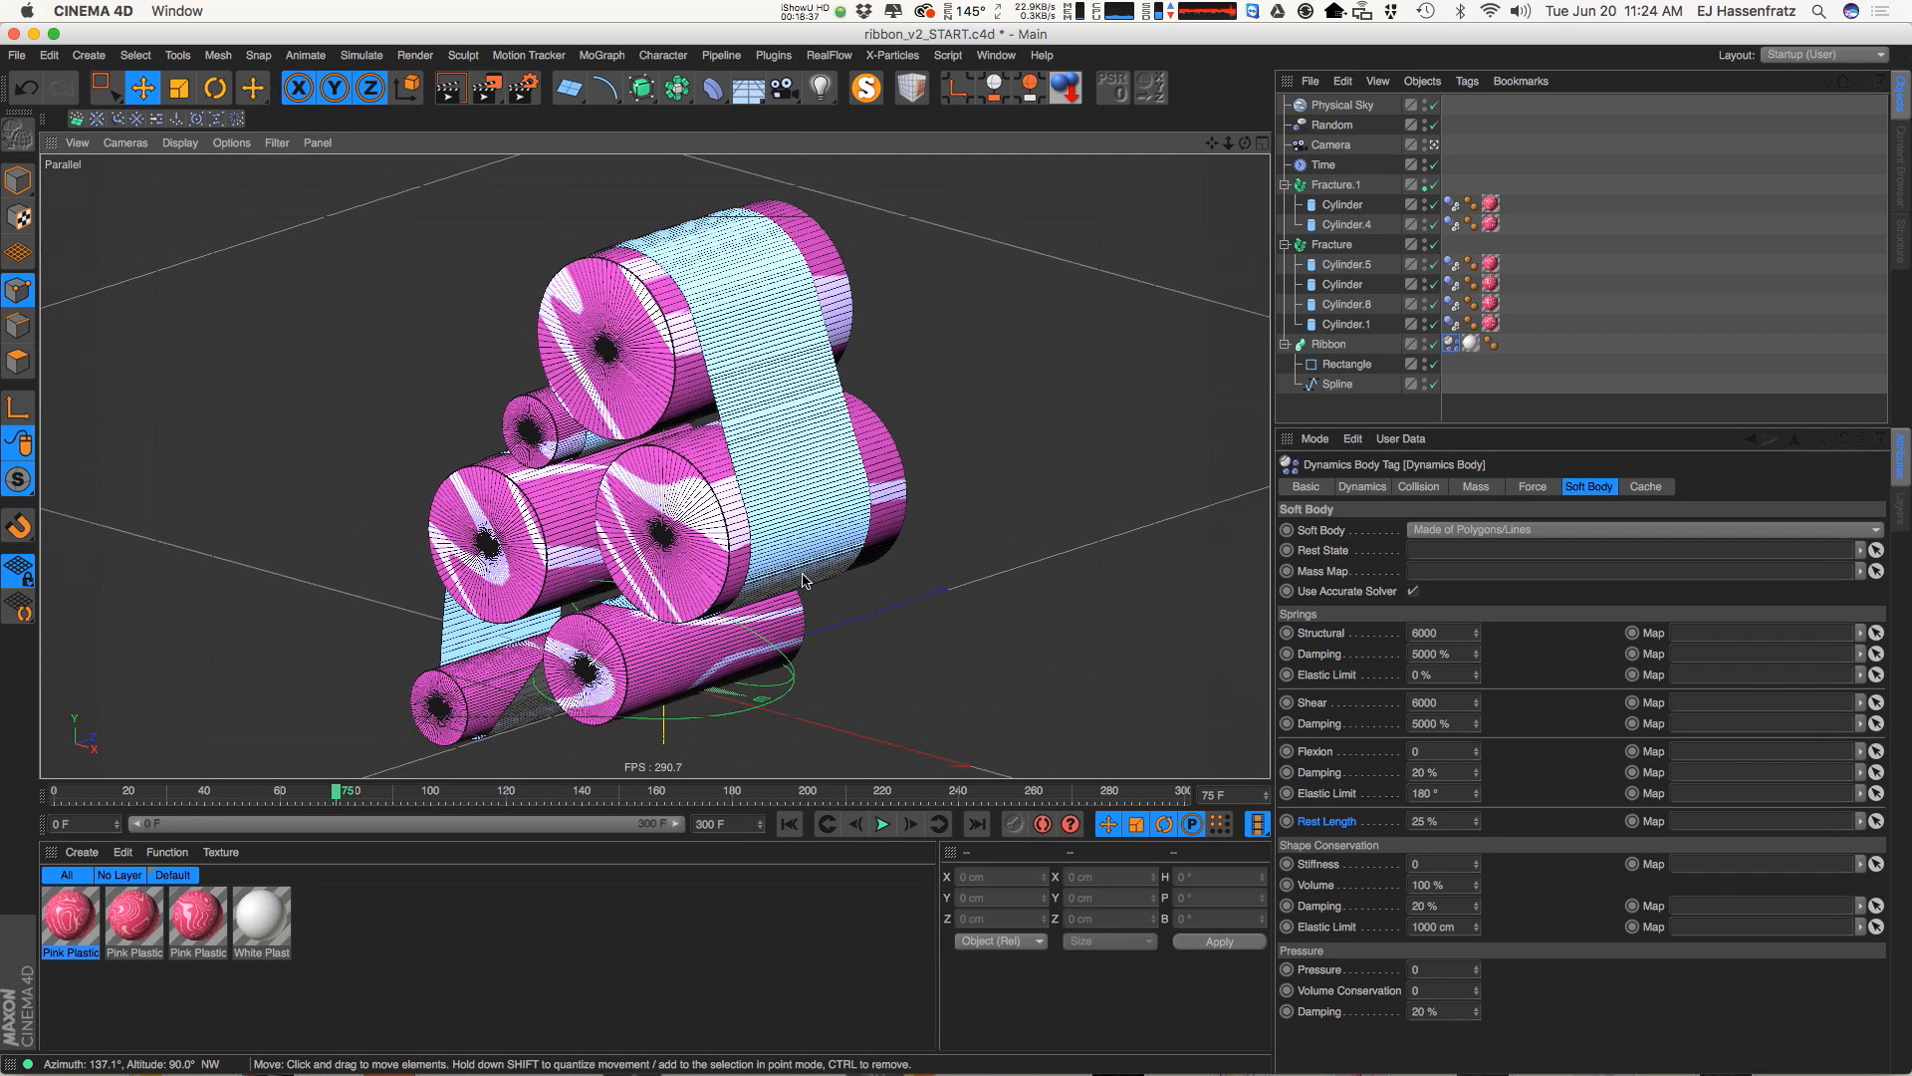
left_click(883, 822)
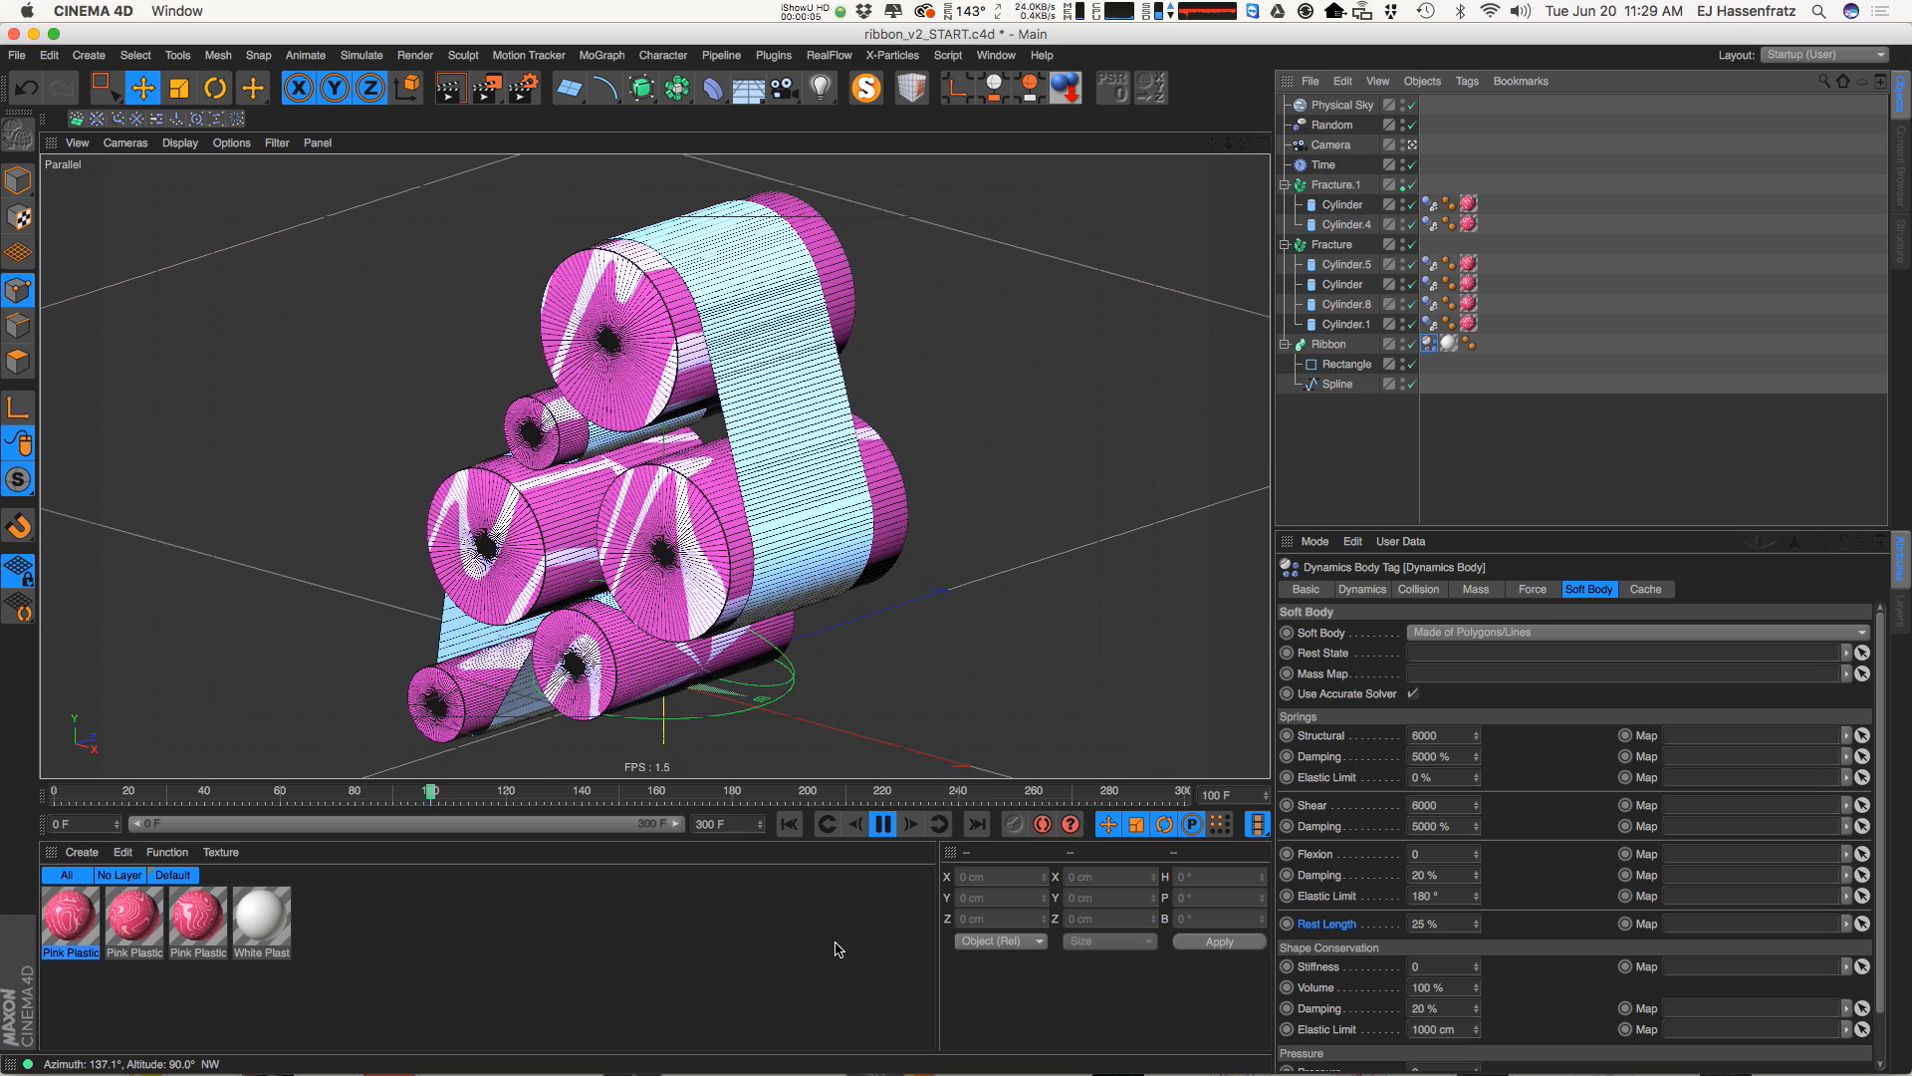
Replay the simulation from the first frame, stop at frame 15, and set that state as the Ribbon's initial dynamics state
left_click(788, 824)
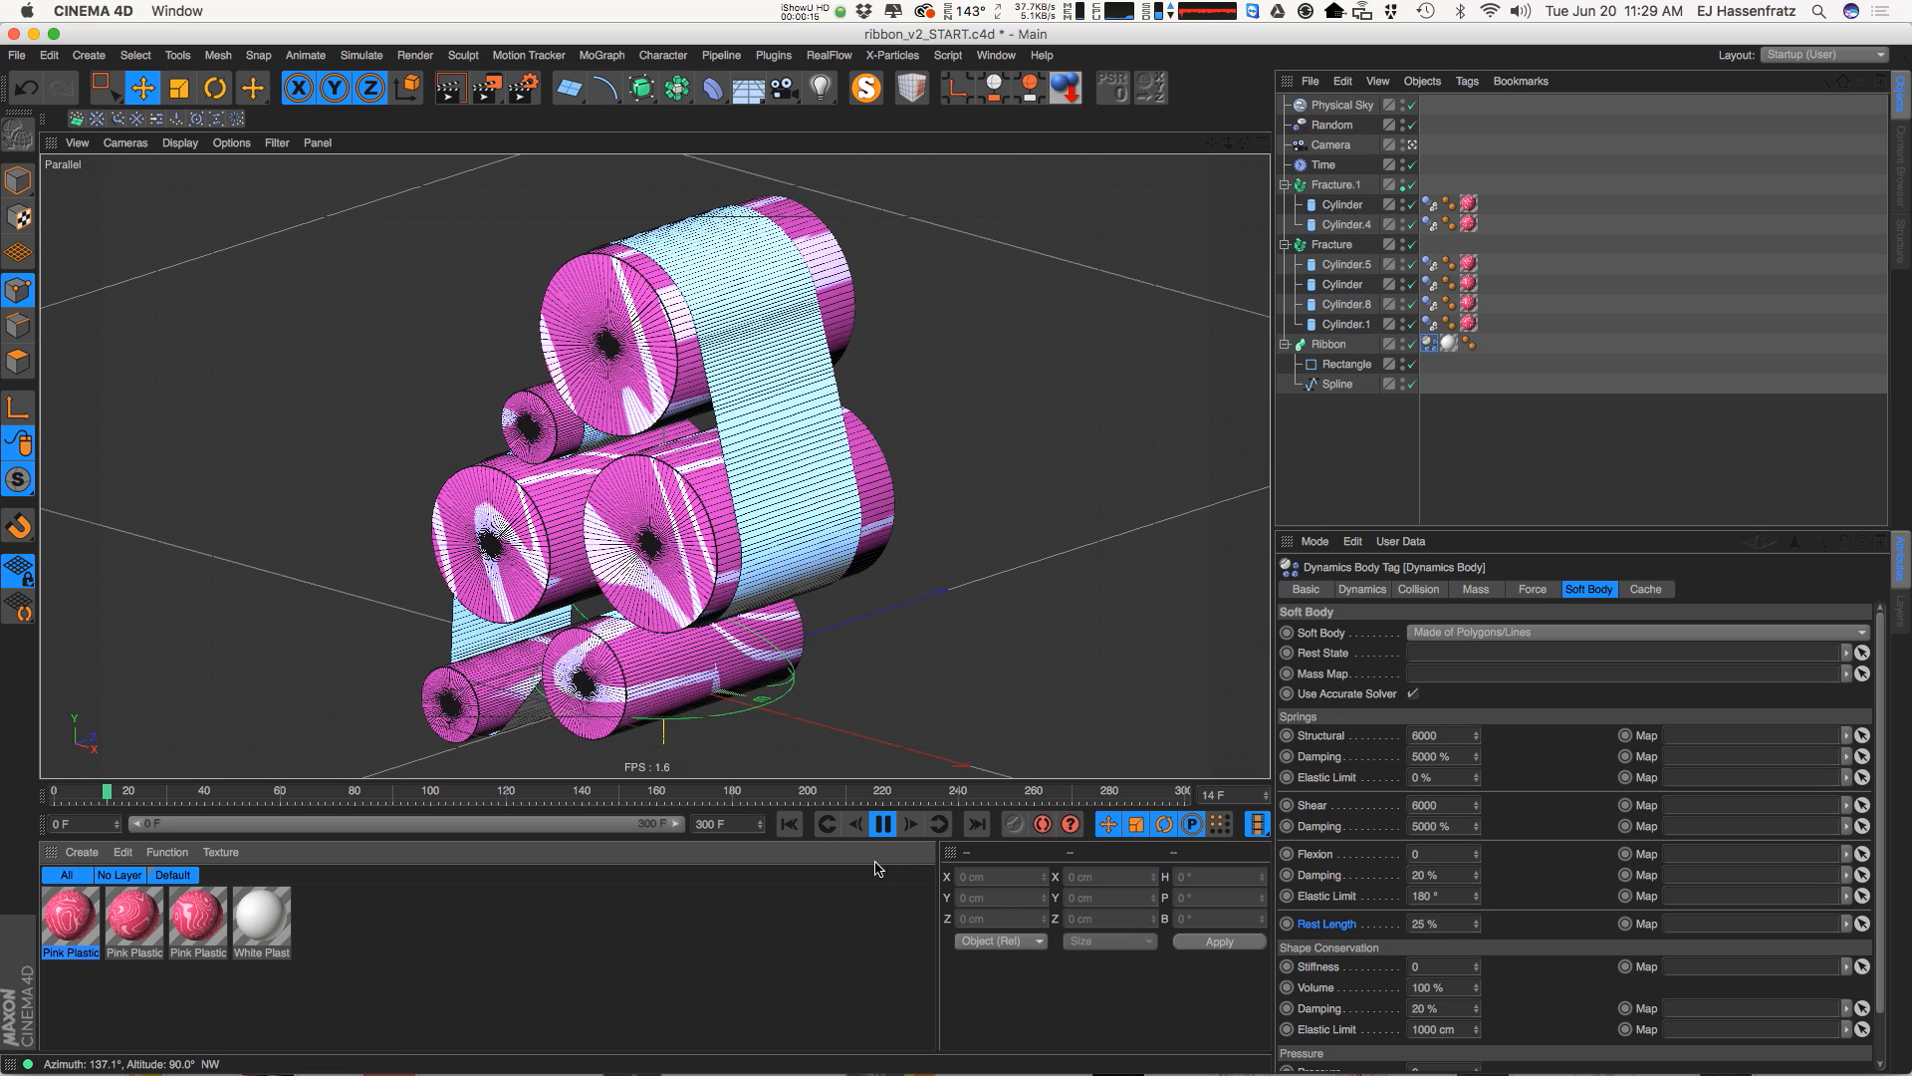
left_click(882, 824)
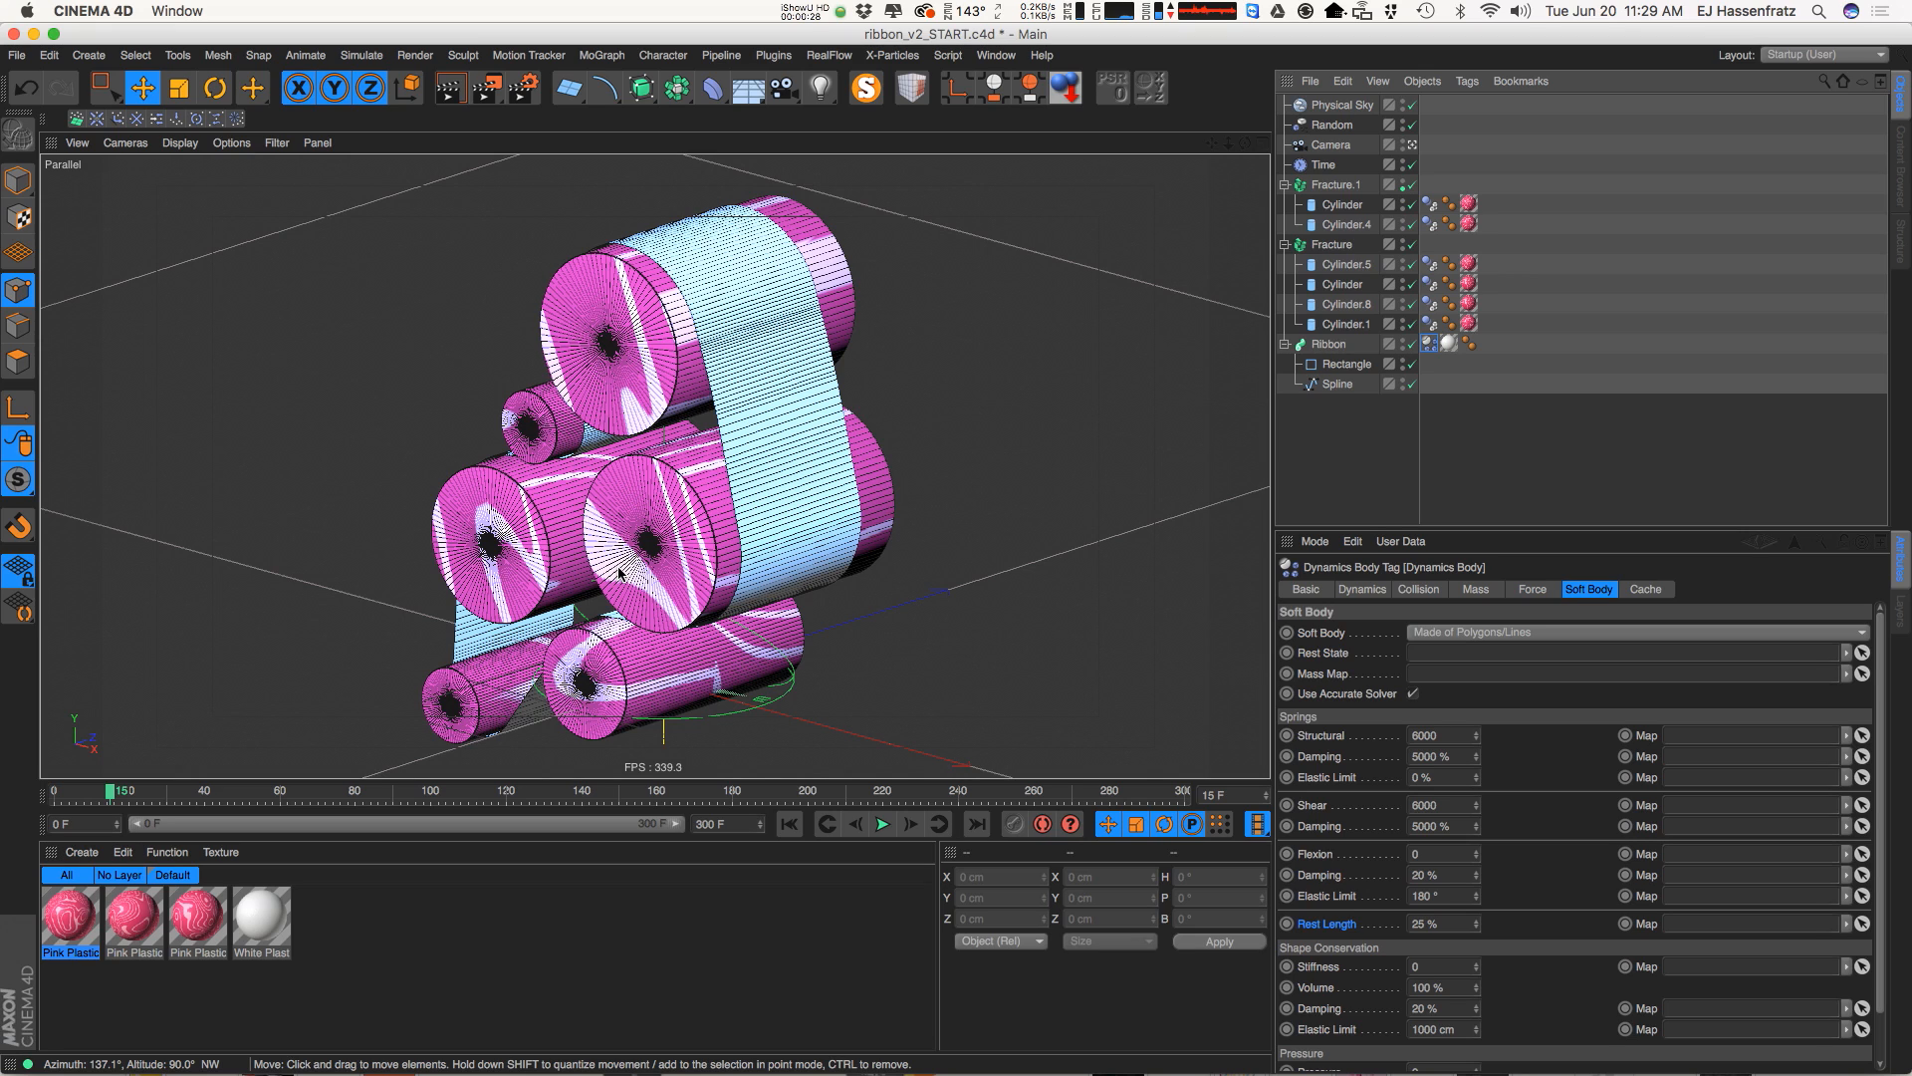
left_click(1374, 589)
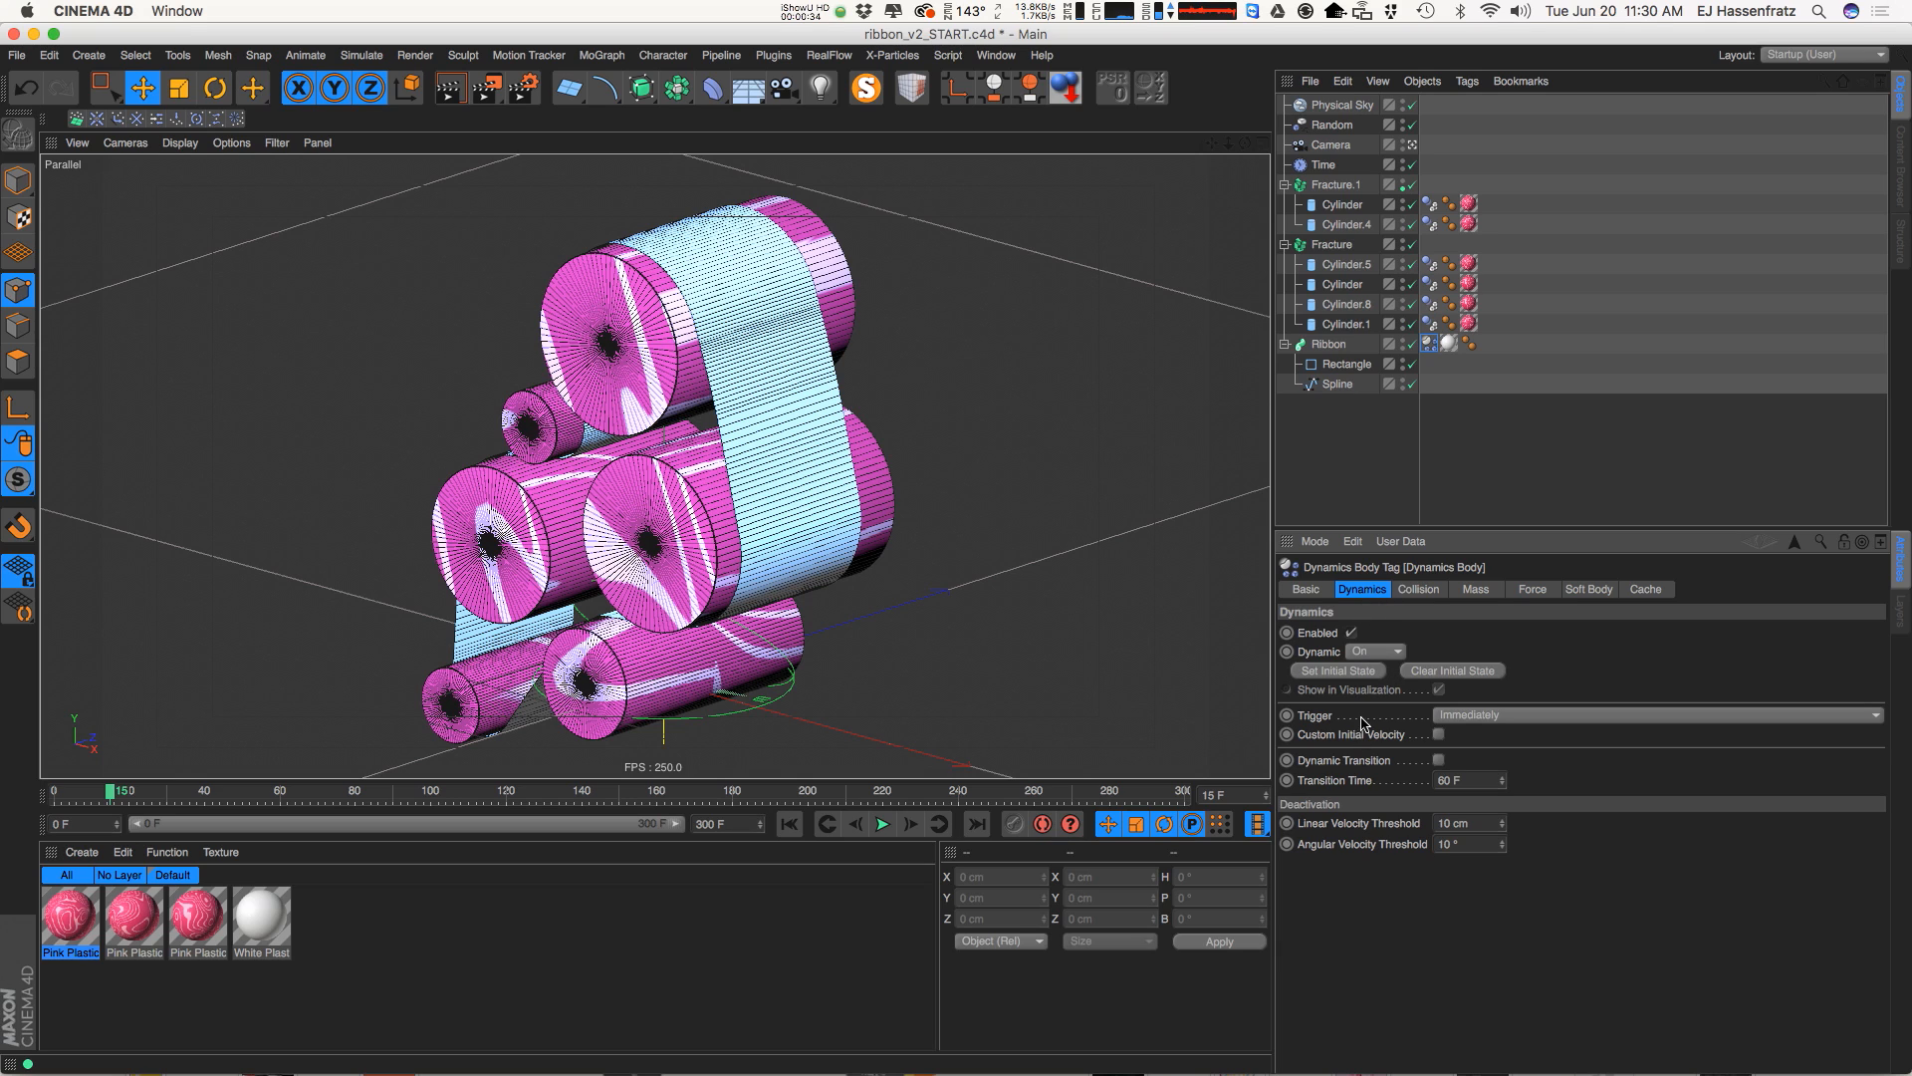
left_click(1340, 671)
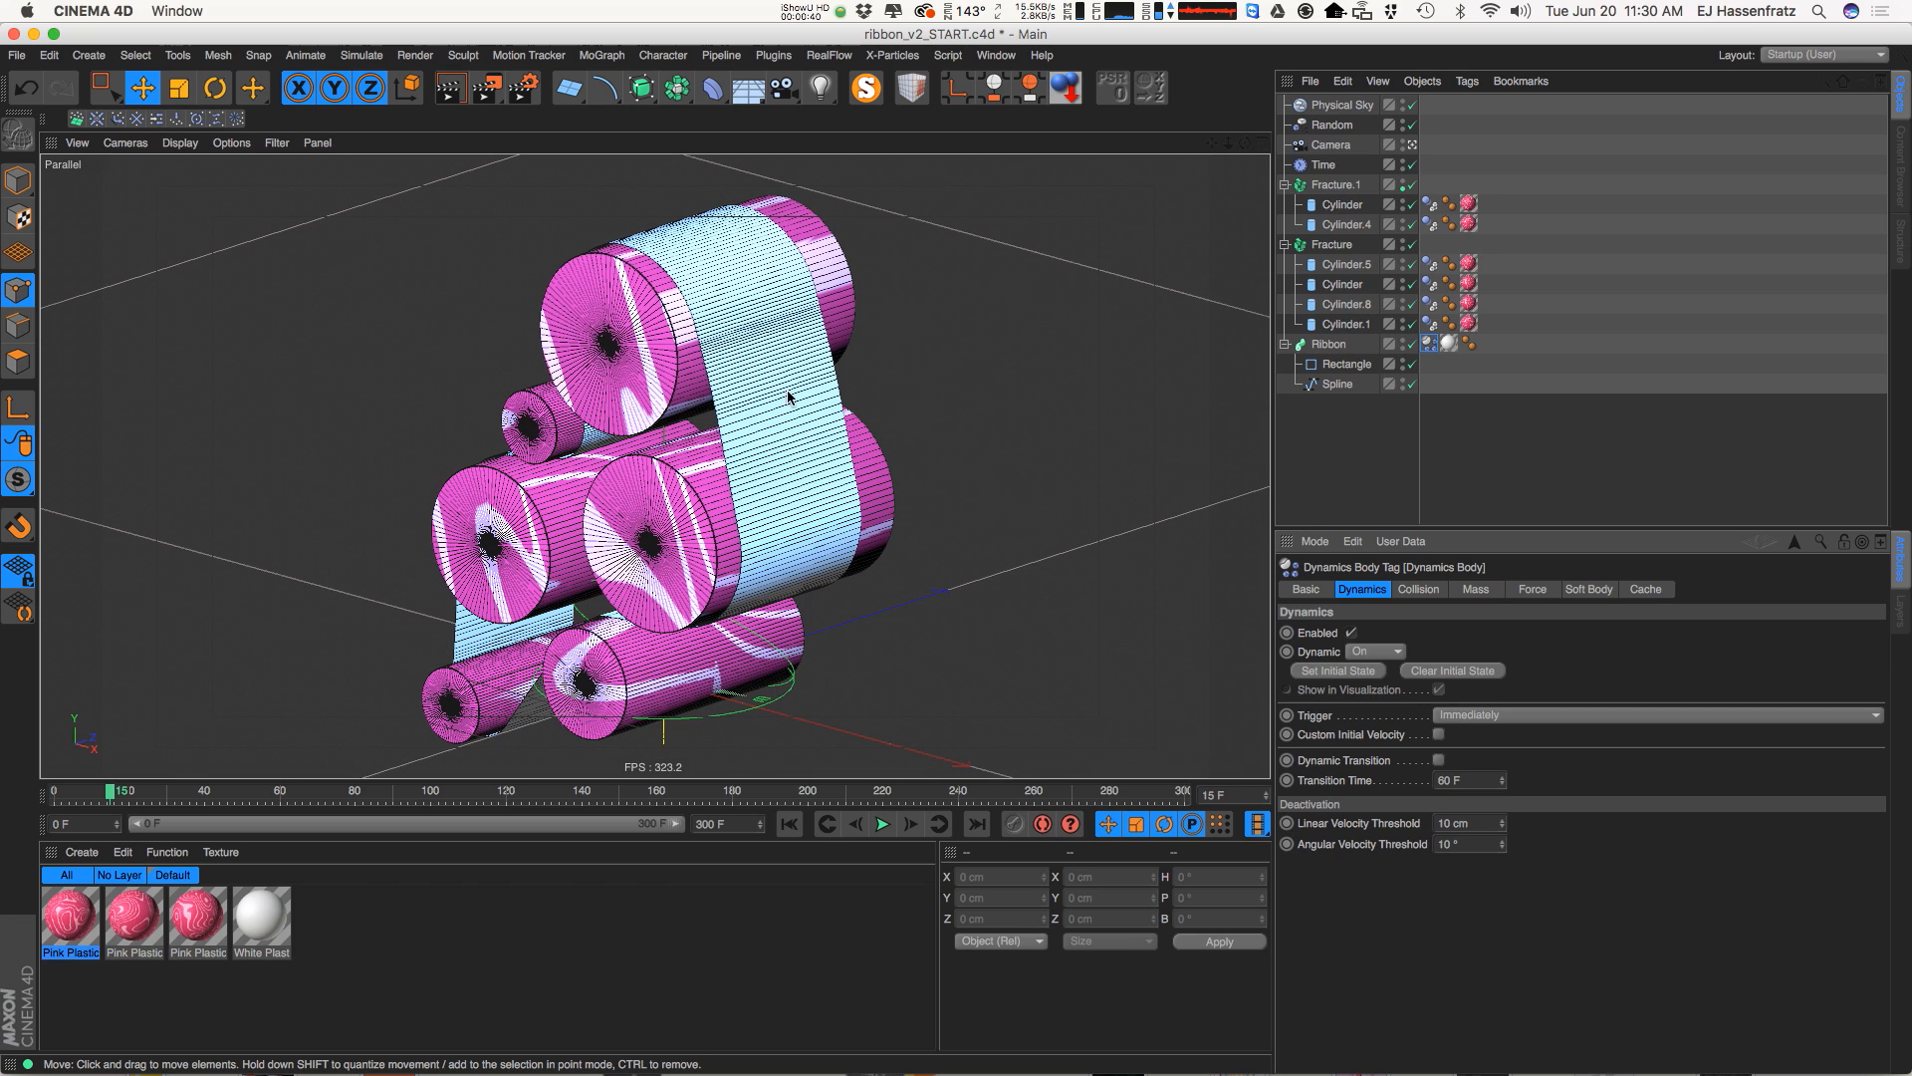
Return to the first frame, replay the opening frames a few times to check the Ribbon's starting state, and stop at about frame 7
left_click(788, 823)
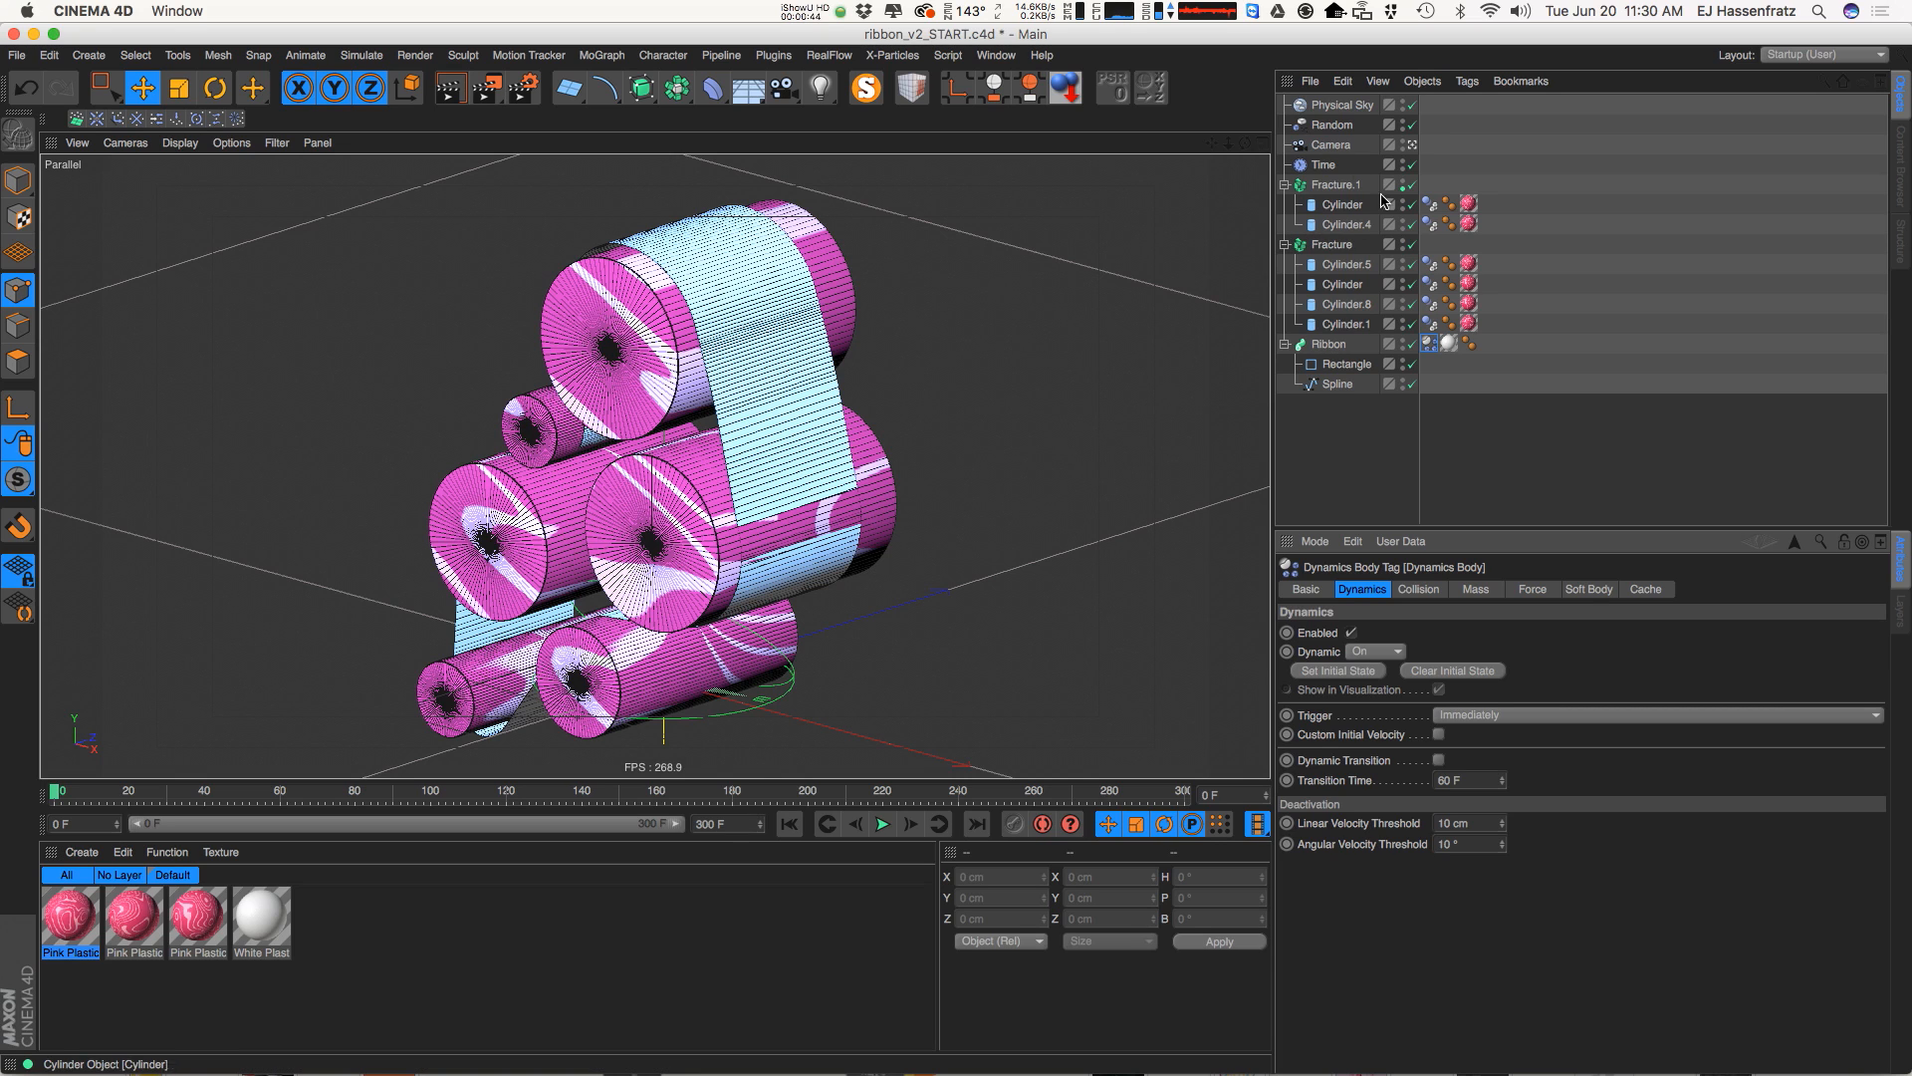
left_click(883, 823)
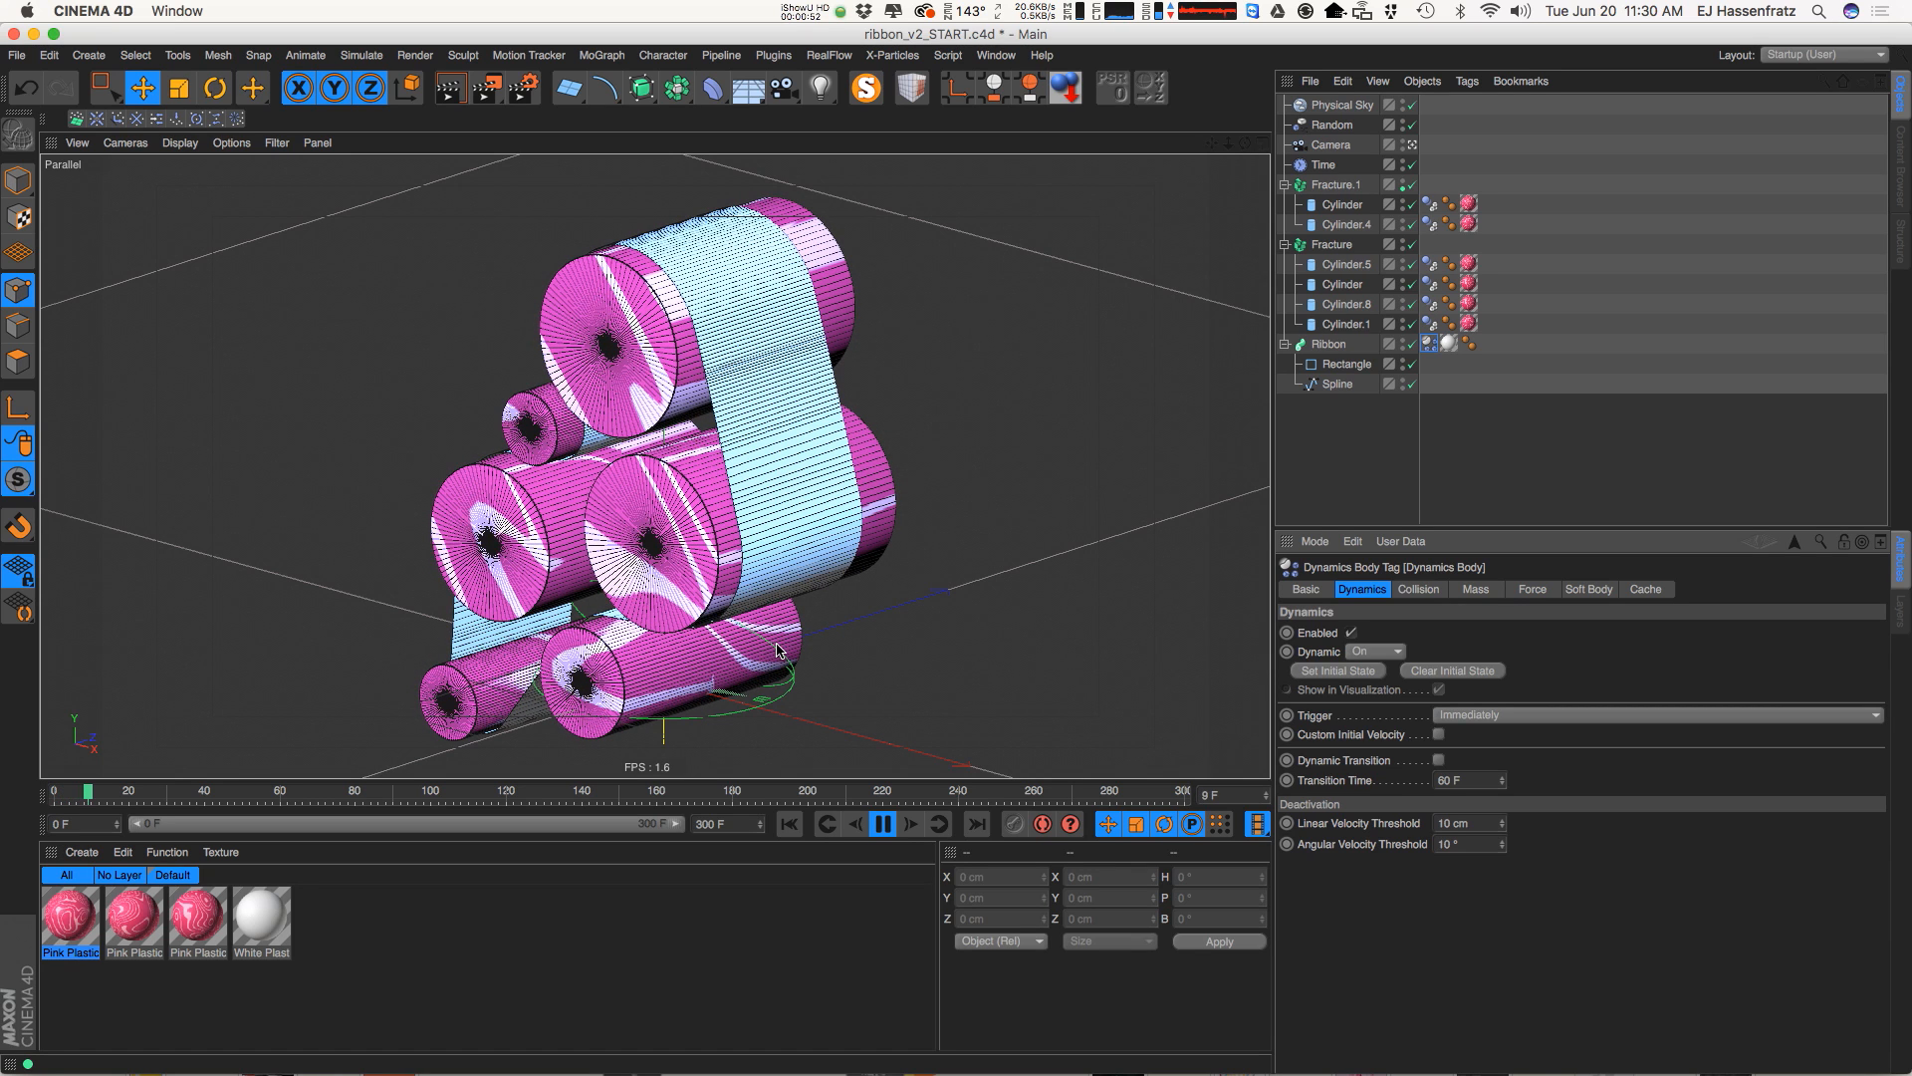
left_click(787, 815)
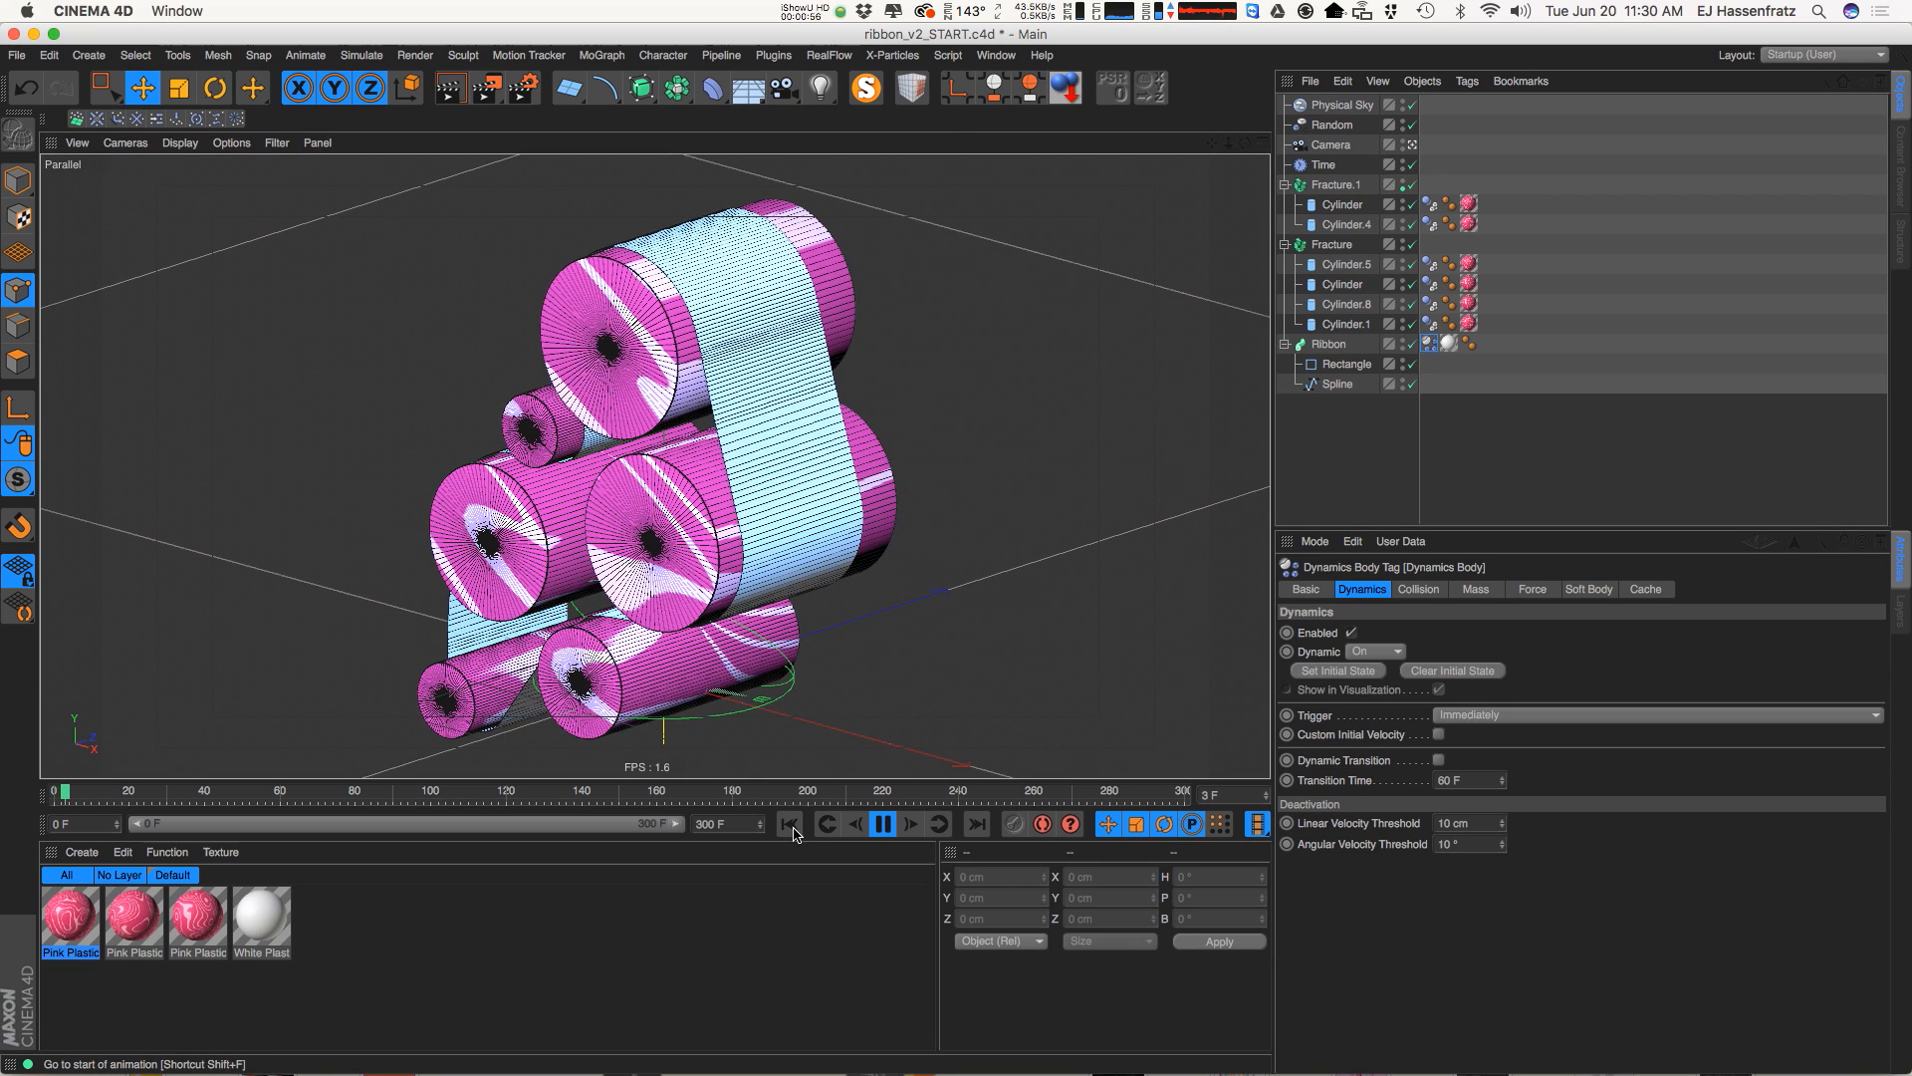
left_click(789, 832)
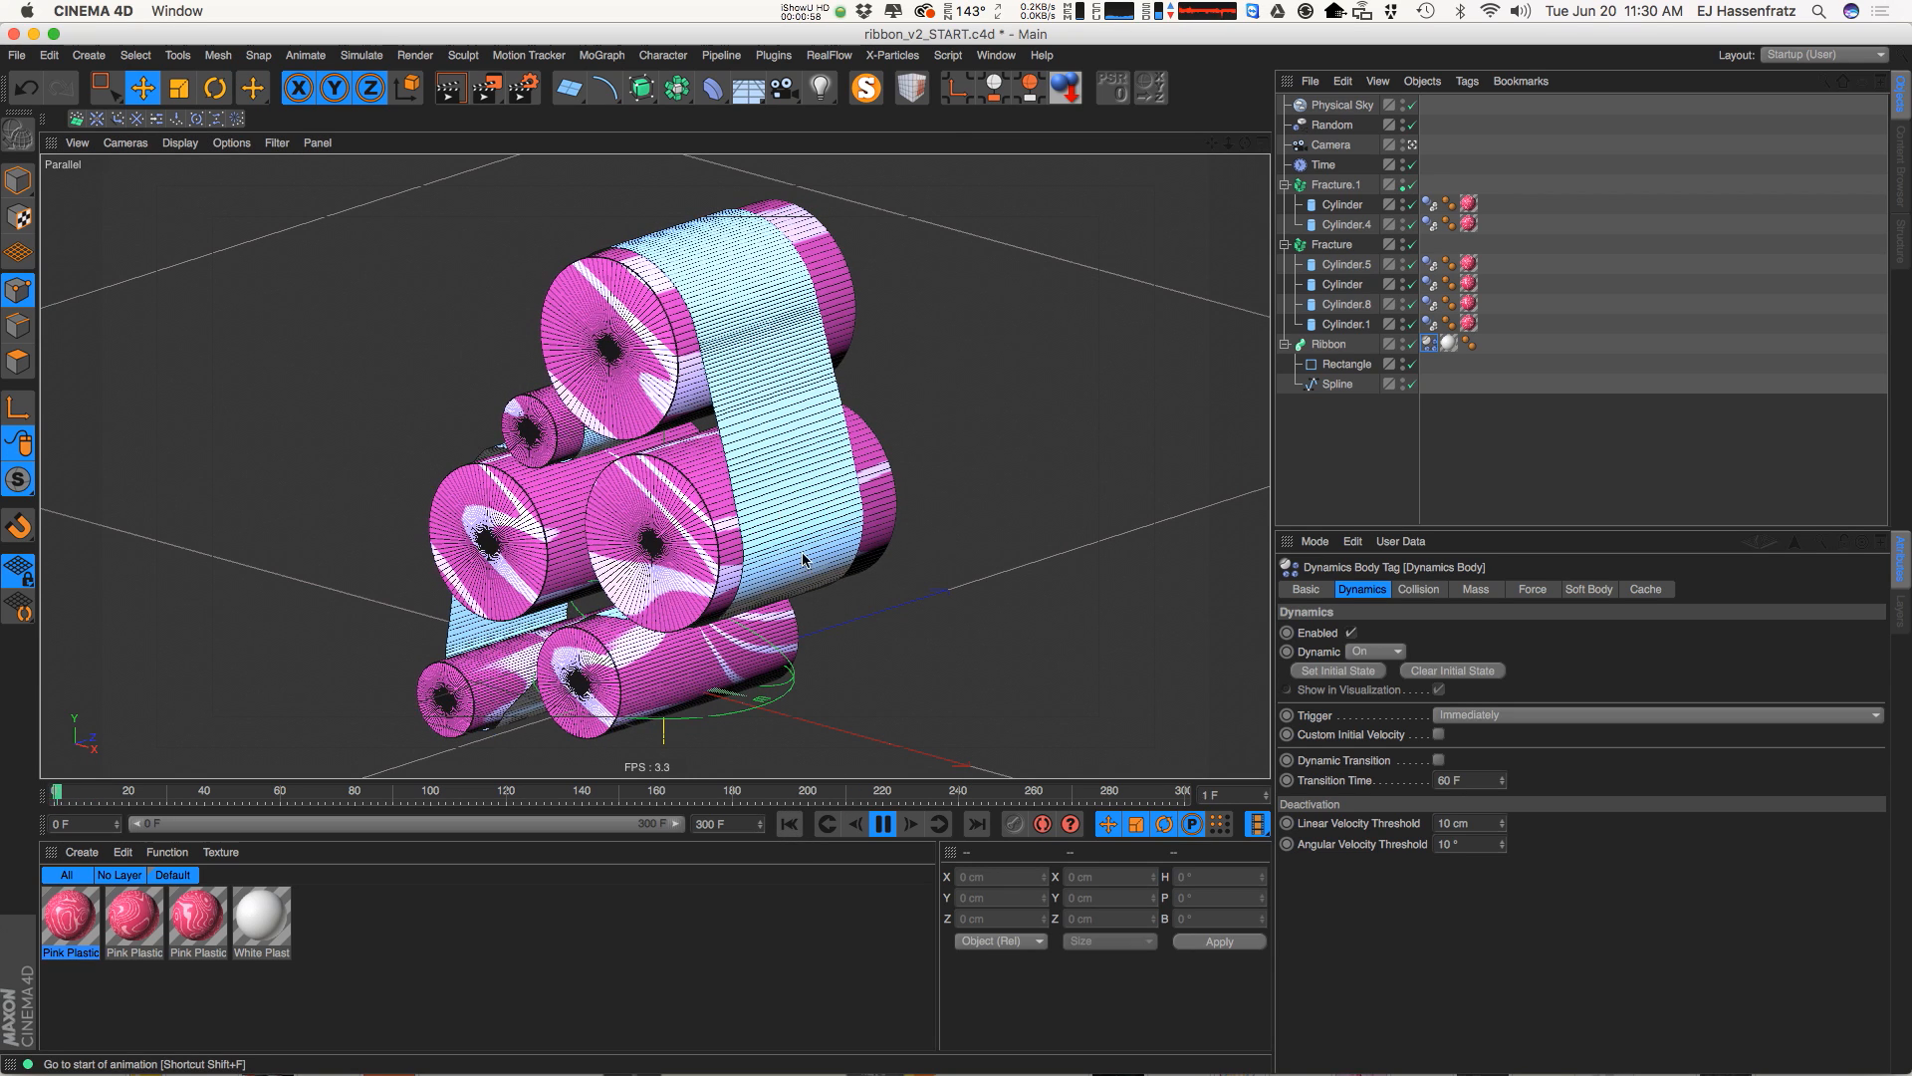
left_click(880, 827)
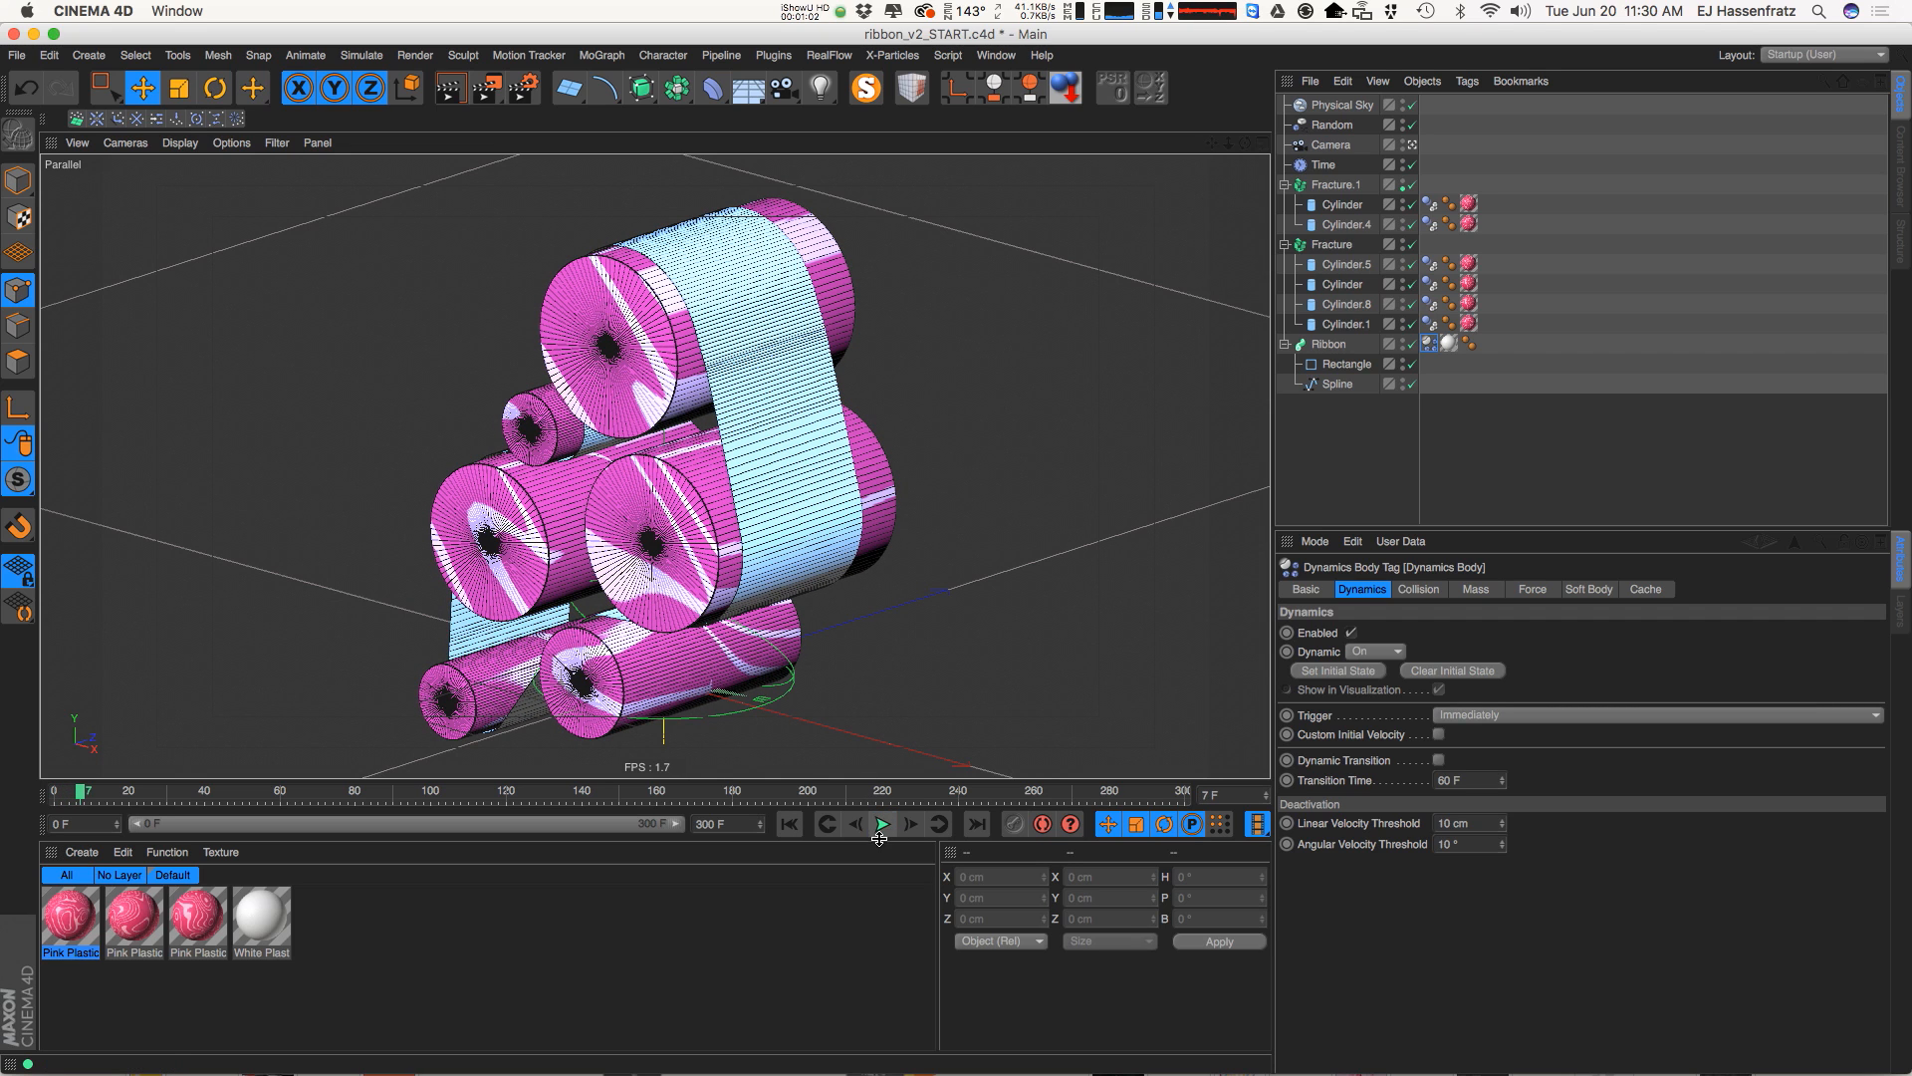